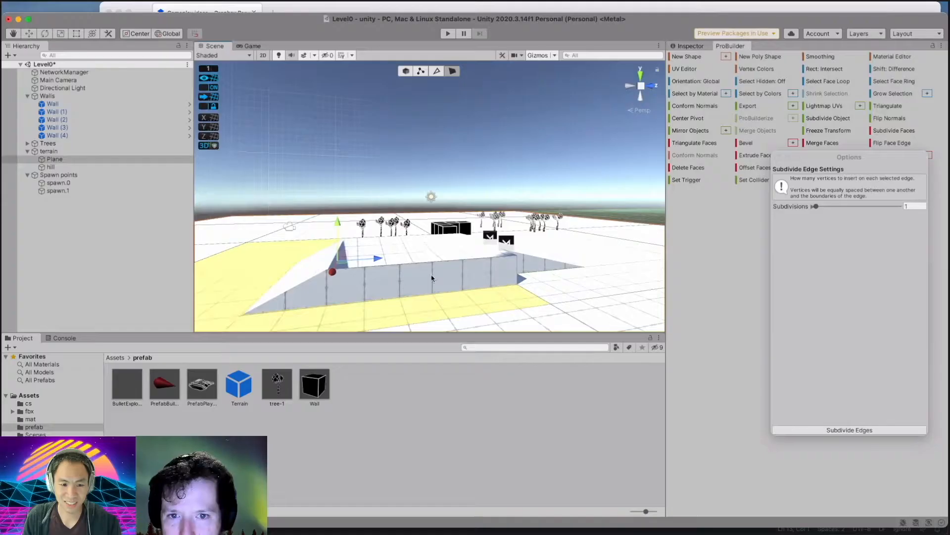
pyautogui.scroll(-1, 401, 276)
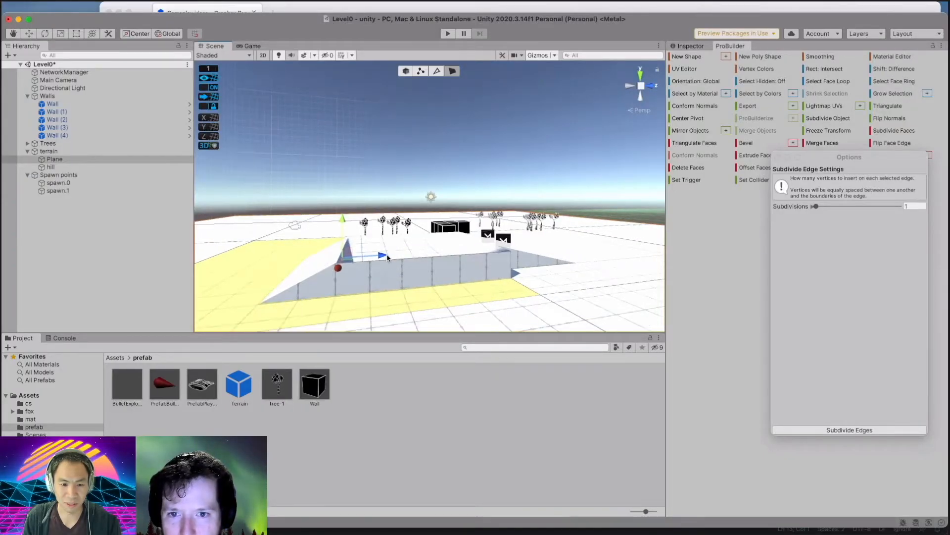
pyautogui.click(414, 279)
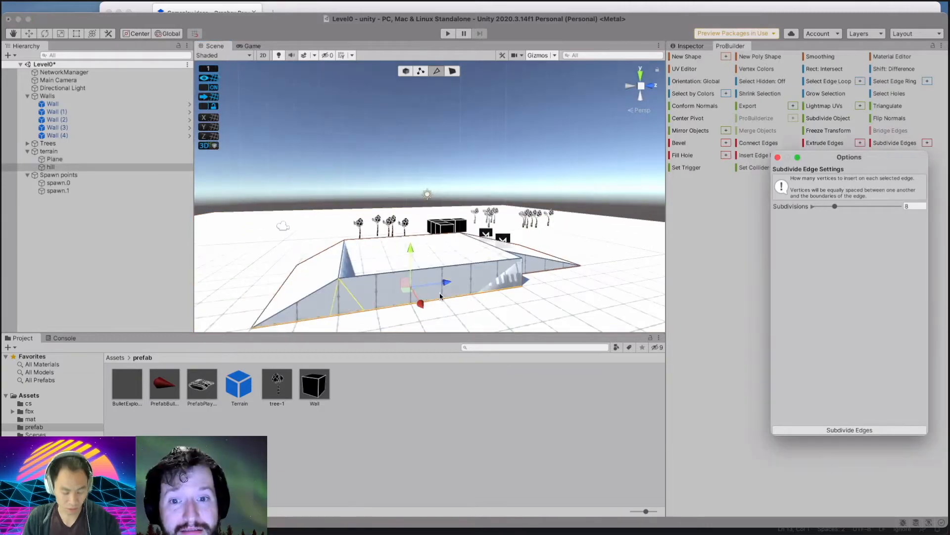
pyautogui.keyDown('alt'); pyautogui.moveTo(441, 283); pyautogui.dragTo(482, 296); pyautogui.keyUp('alt')
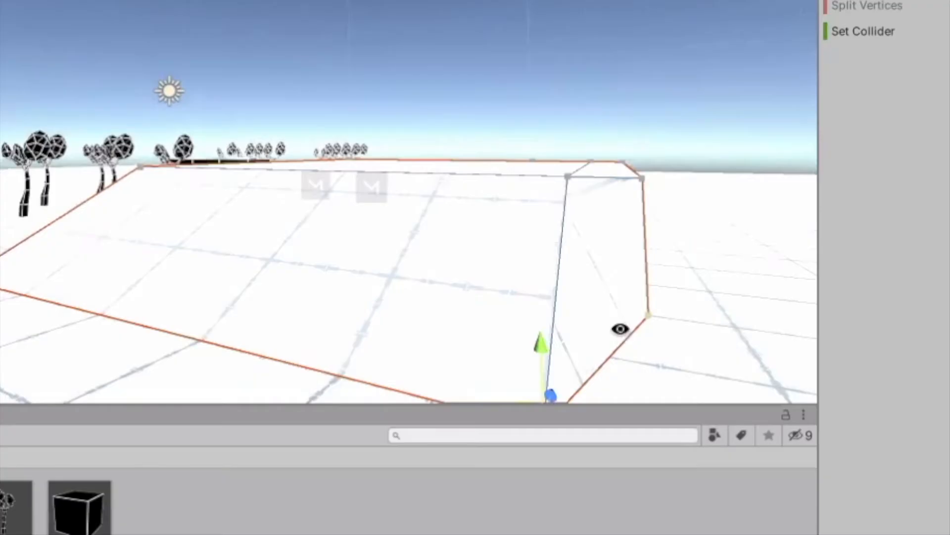
pyautogui.keyDown('alt'); pyautogui.moveTo(571, 296); pyautogui.dragTo(564, 294); pyautogui.keyUp('alt')
pyautogui.keyDown('alt'); pyautogui.moveTo(606, 324); pyautogui.dragTo(594, 317); pyautogui.keyUp('alt')
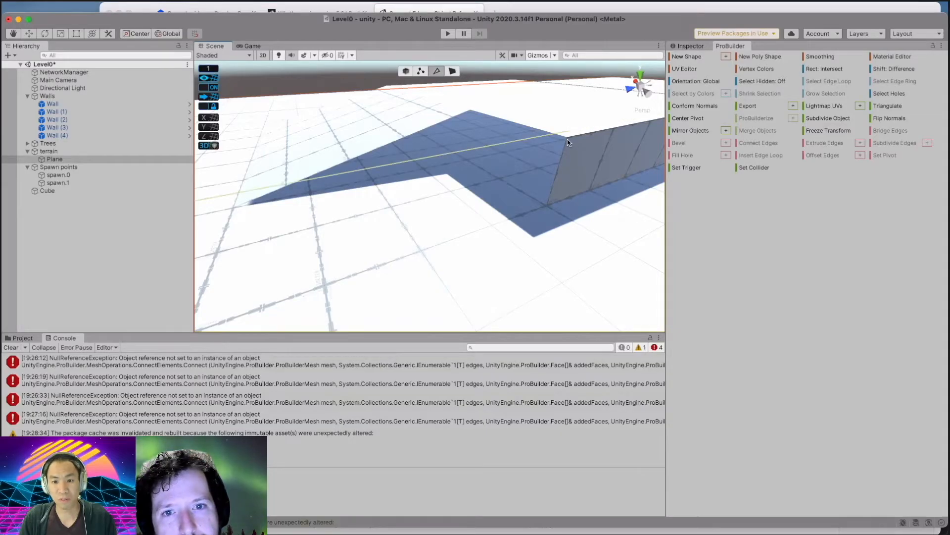
pyautogui.click(361, 123)
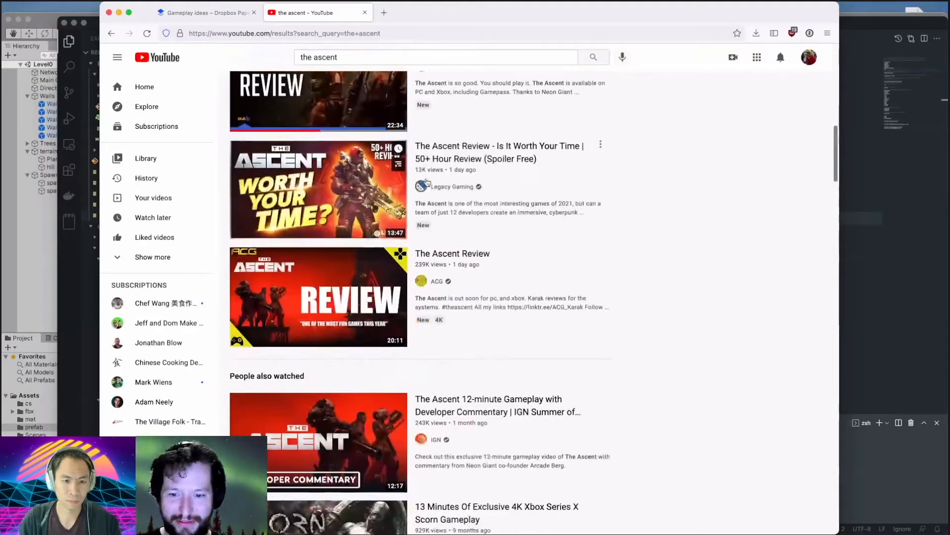
# Open the video "I strongly recommend: The Ascent (Review)" from the search results and mute its sound.
pyautogui.scroll(2, 427, 182)
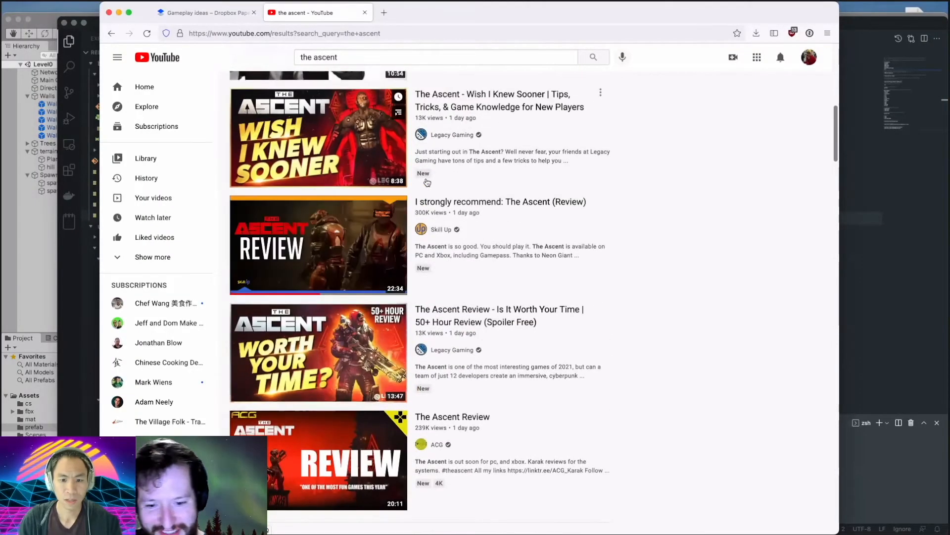
pyautogui.scroll(1, 444, 222)
pyautogui.click(466, 219)
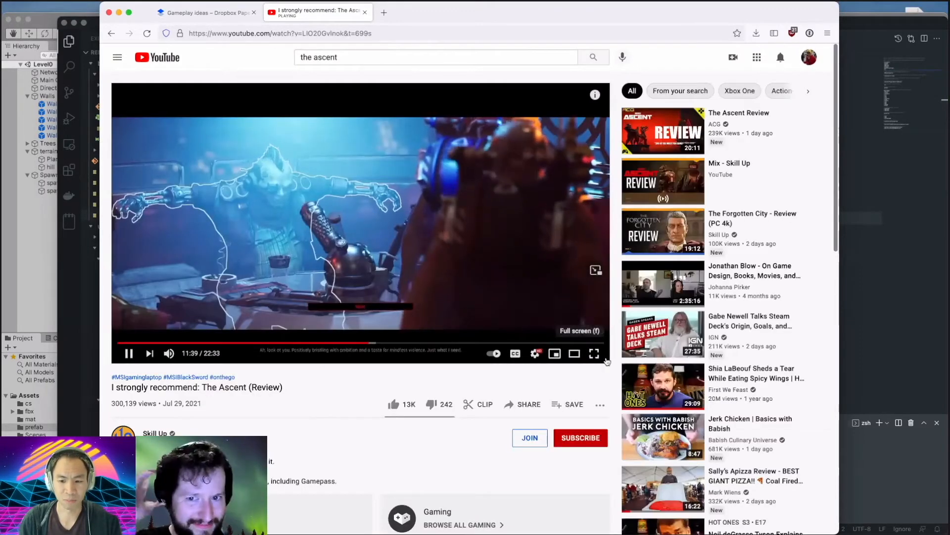
pyautogui.click(252, 271)
pyautogui.click(253, 271)
pyautogui.press('m')
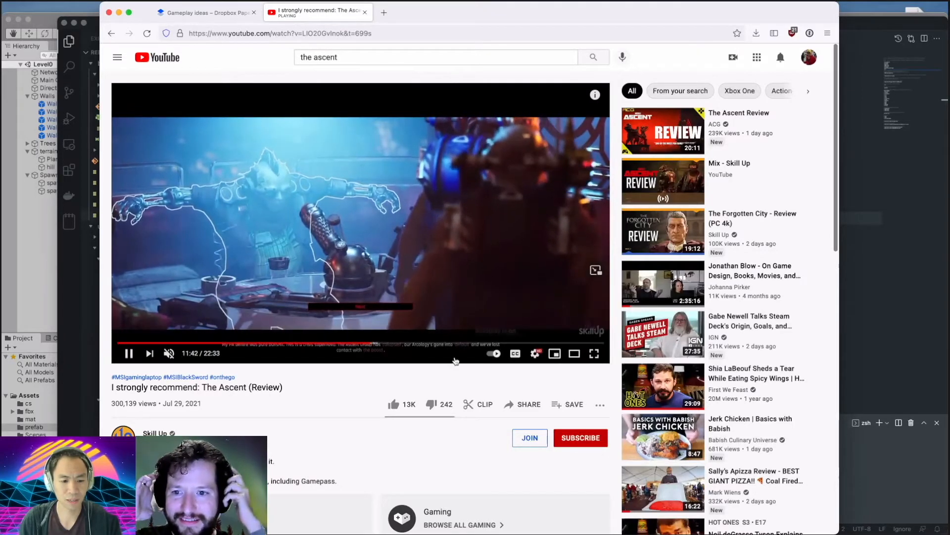
# Skip through the review to watch its gameplay footage in a wider browser window, pause at 20:30 and close the video.
pyautogui.click(390, 344)
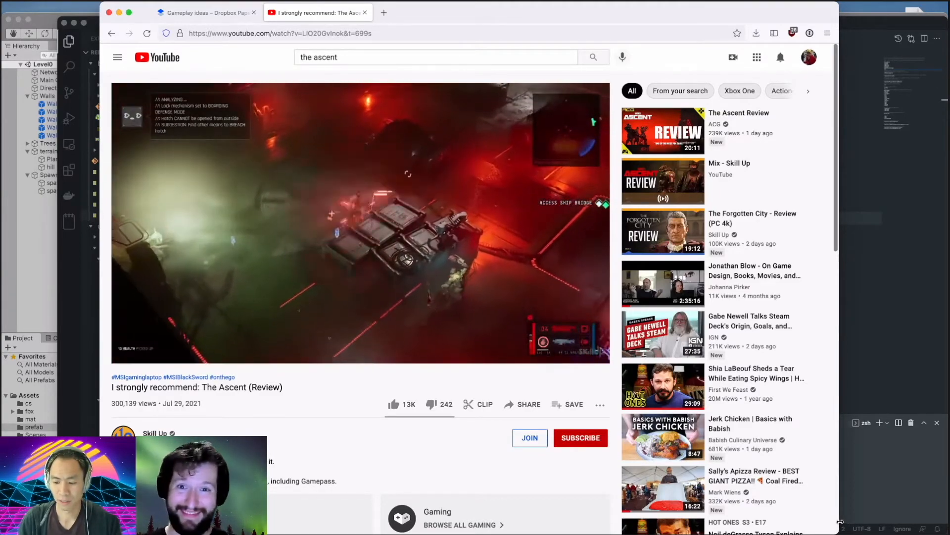
pyautogui.moveTo(841, 521); pyautogui.dragTo(941, 521)
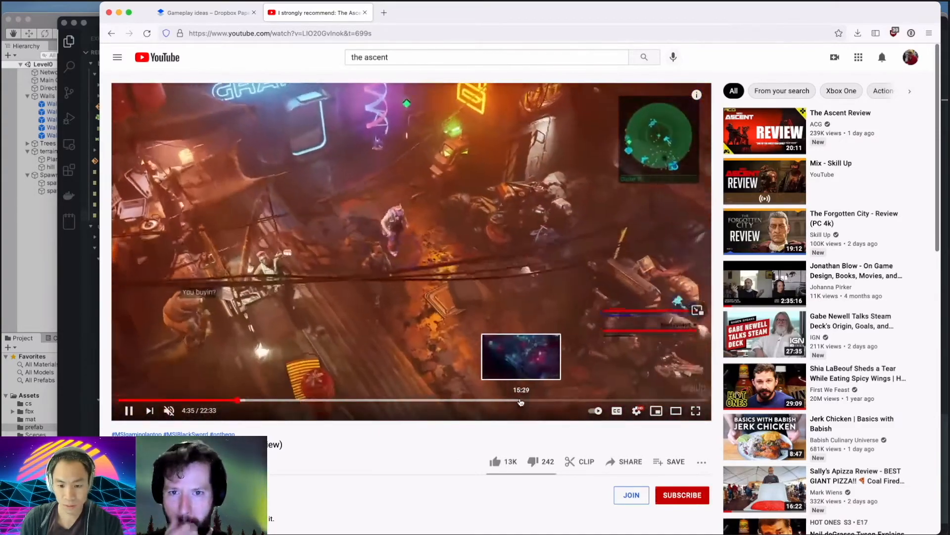
pyautogui.click(519, 400)
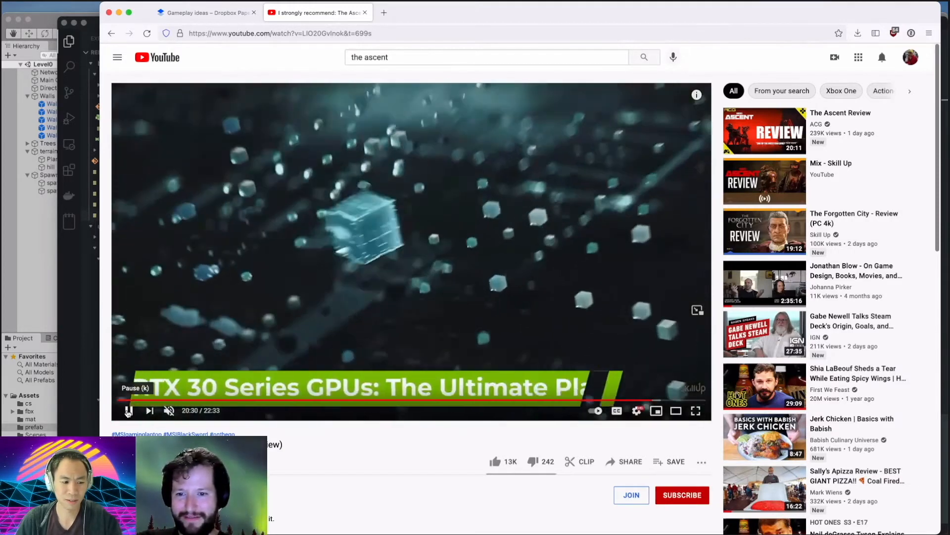
pyautogui.click(128, 411)
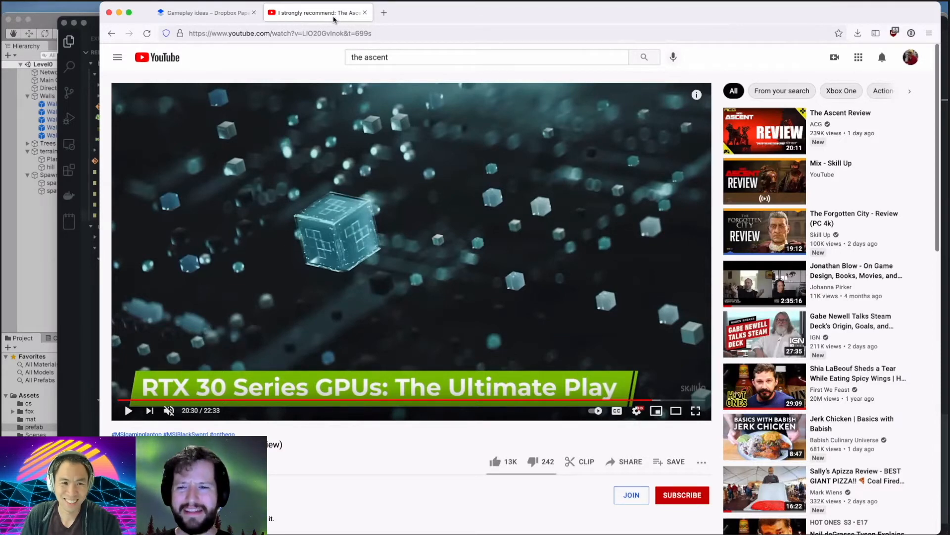
pyautogui.press('super+w')
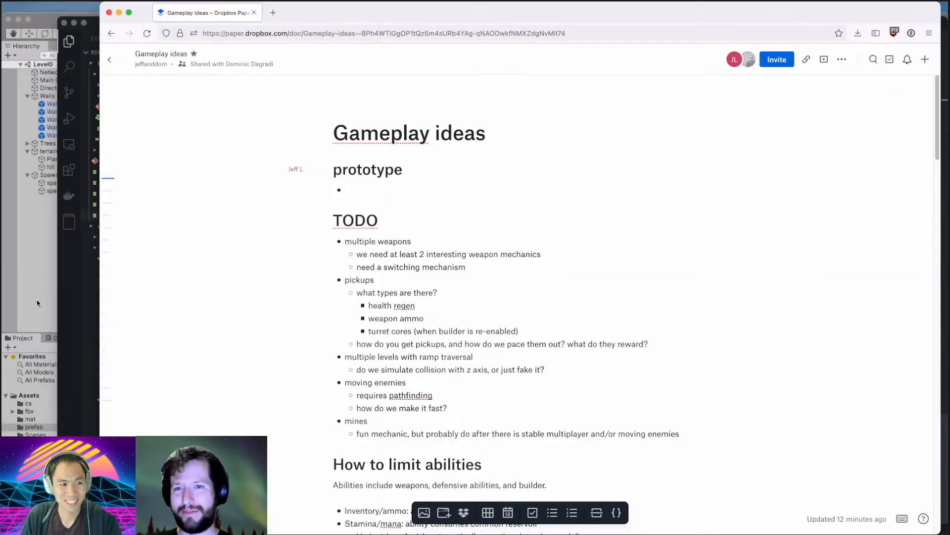
pyautogui.click(64, 312)
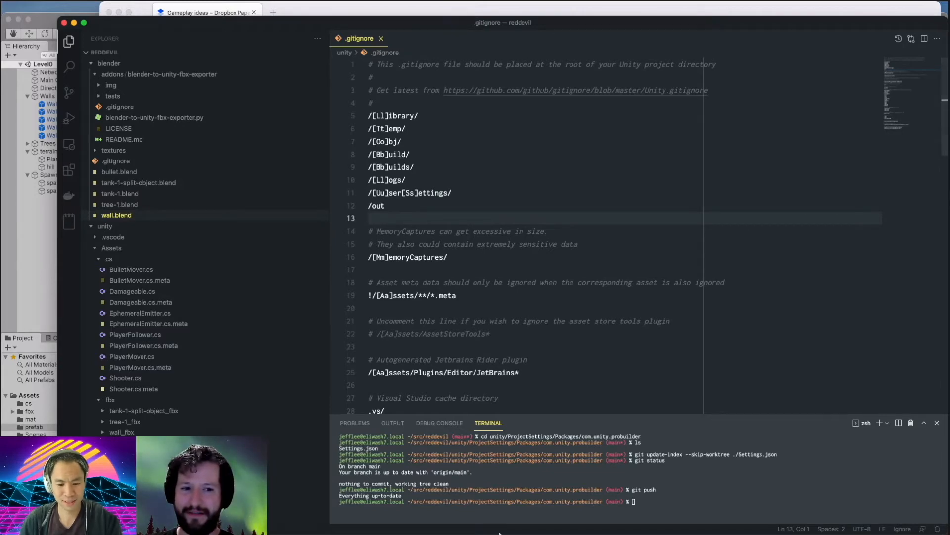
pyautogui.click(438, 523)
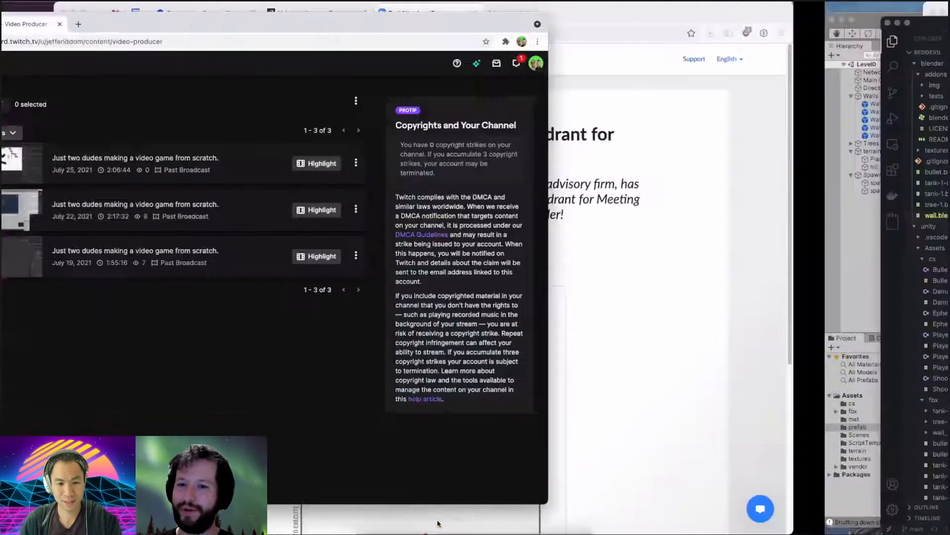
pyautogui.hotkey('ctrl', 'Right')
pyautogui.moveTo(287, 533)
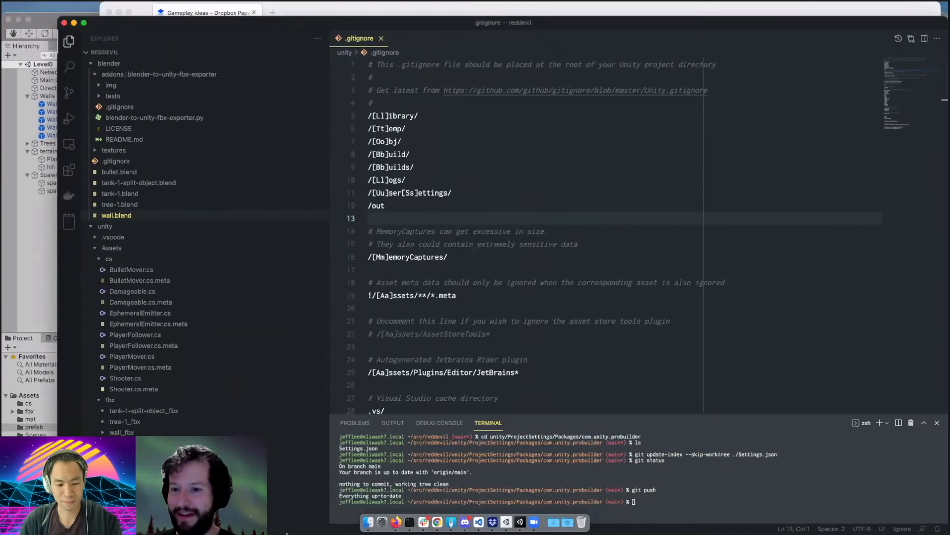
pyautogui.click(399, 515)
pyautogui.press('super+t')
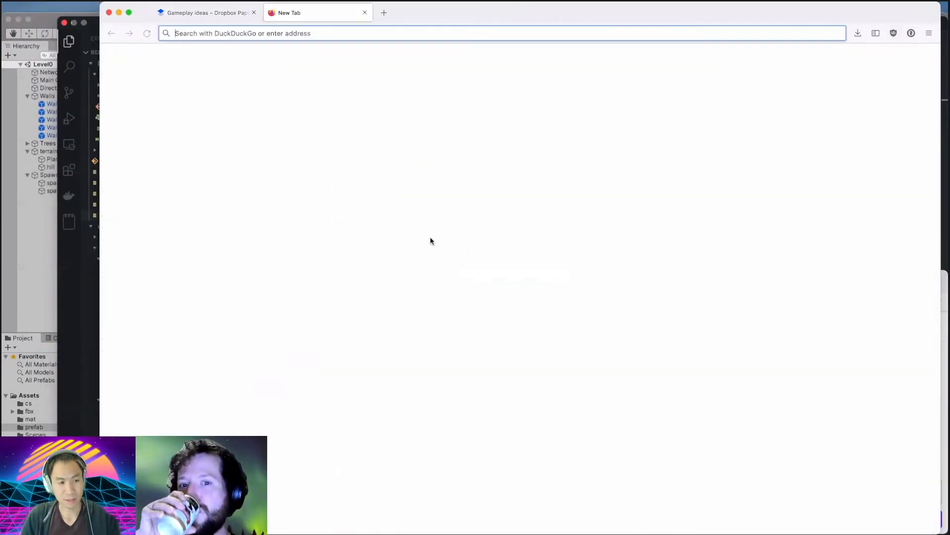
pyautogui.press('super+w')
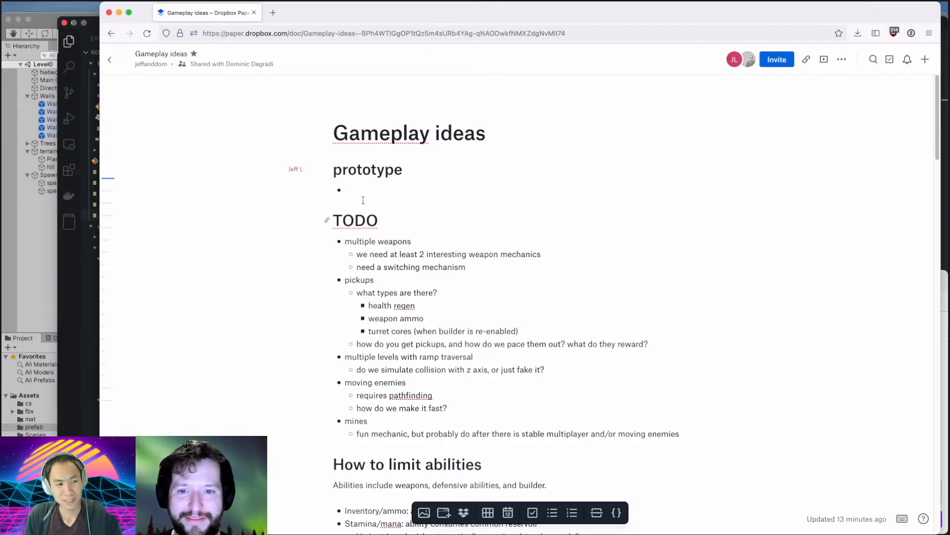
# Switch to the Unity editor and select the hill object in the Level0 scene.
pyautogui.click(71, 286)
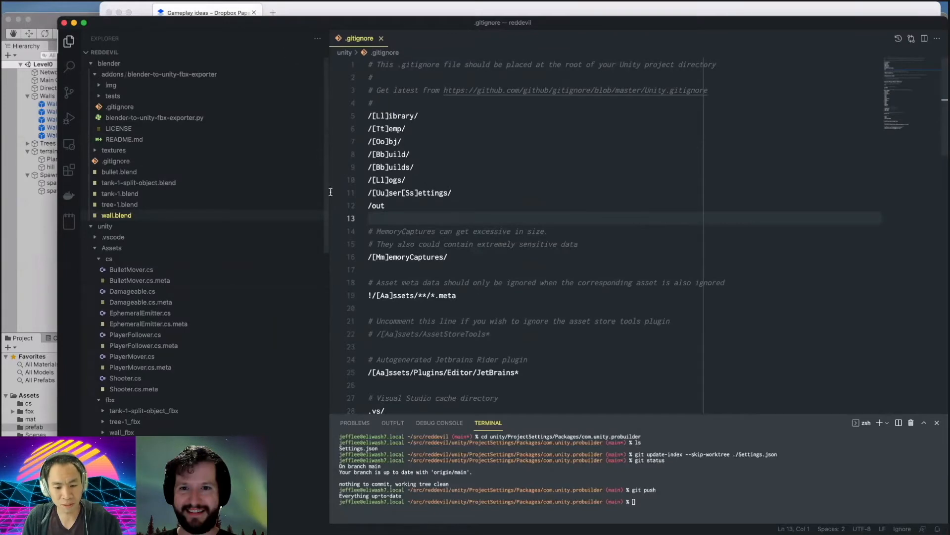
pyautogui.click(32, 261)
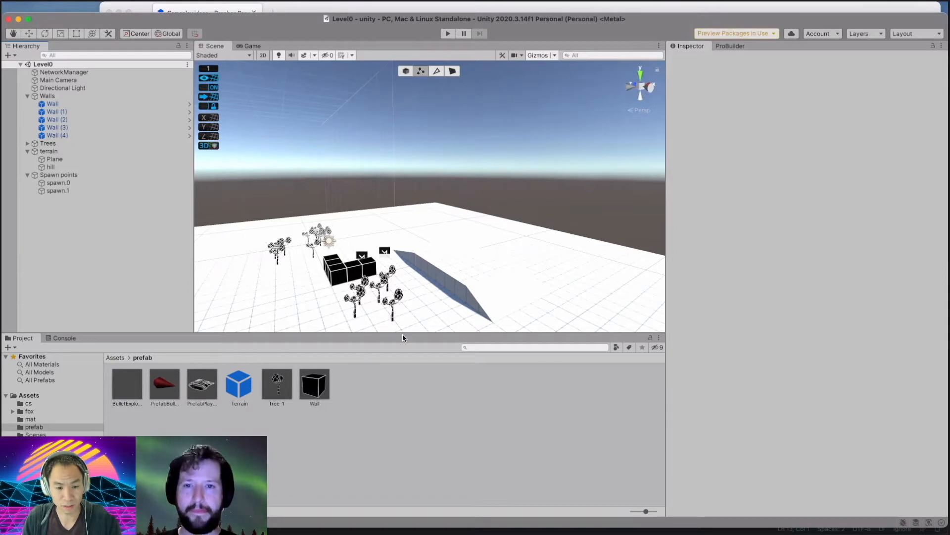
pyautogui.click(438, 293)
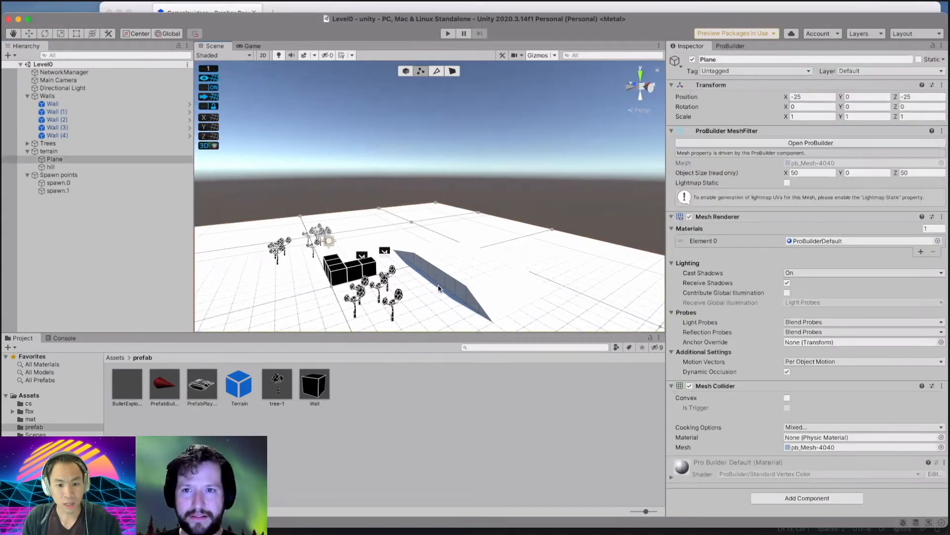
pyautogui.click(461, 263)
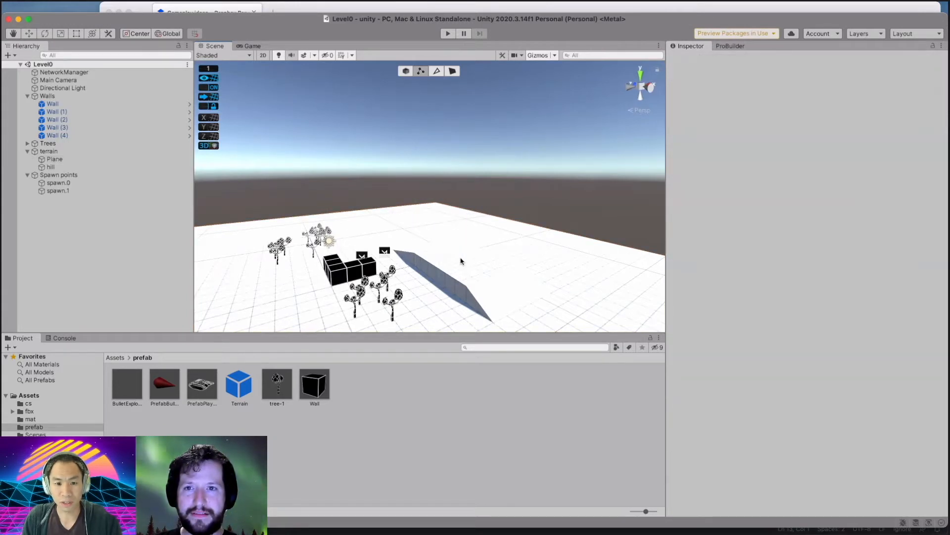
pyautogui.moveTo(444, 264); pyautogui.dragTo(447, 243, button='middle')
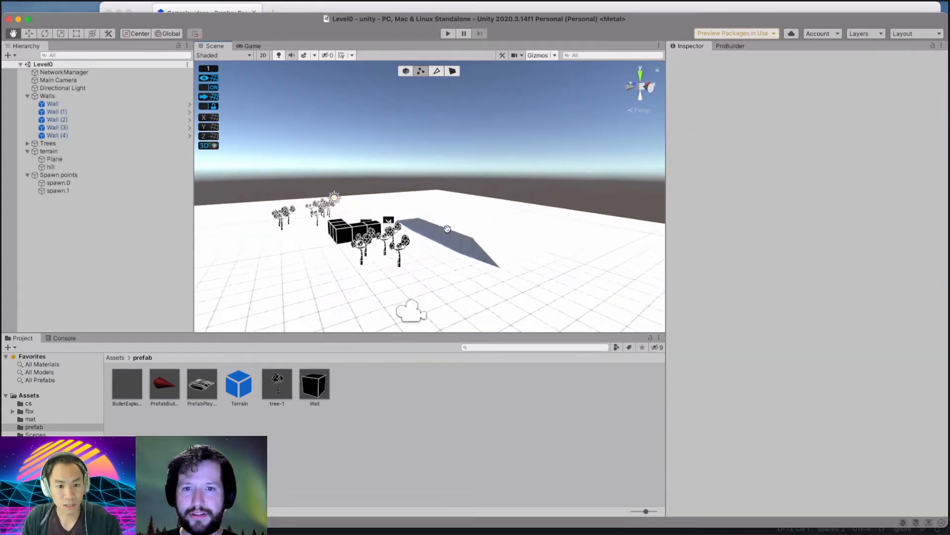
pyautogui.scroll(3, 447, 244)
pyautogui.scroll(3, 447, 244)
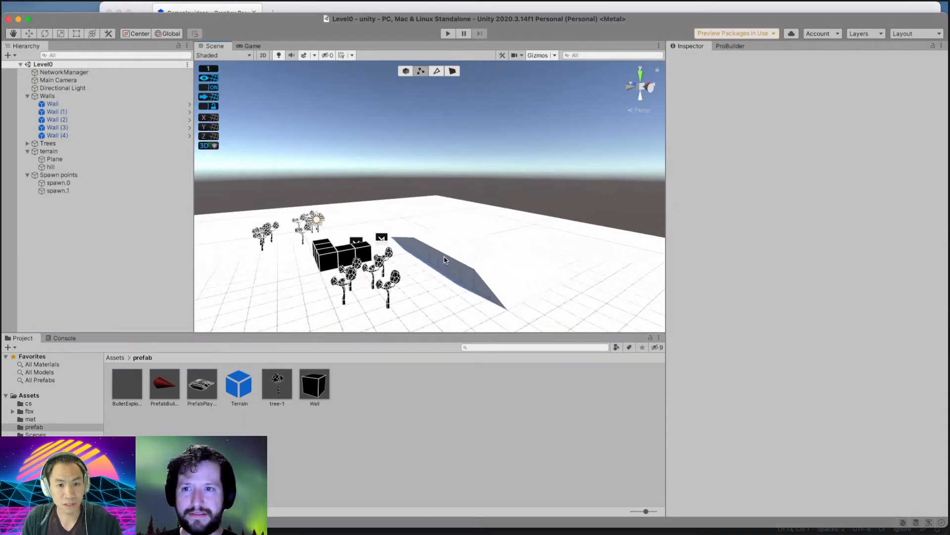
pyautogui.scroll(2, 444, 267)
pyautogui.scroll(-2, 444, 267)
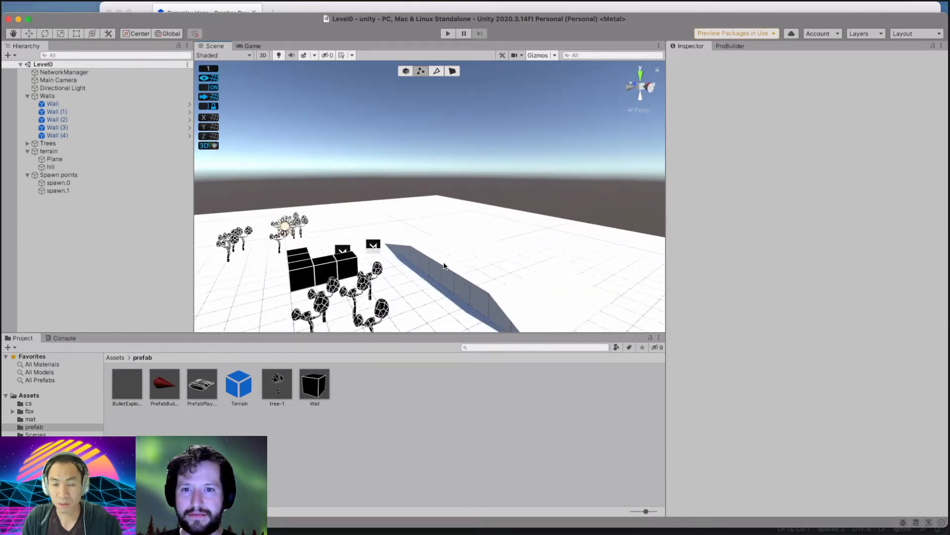
pyautogui.click(445, 268)
# Examine the hill's long vertical side, sloped ends and flat top from several angles and distances.
pyautogui.moveTo(413, 299); pyautogui.dragTo(422, 262, button='middle')
pyautogui.keyDown('alt'); pyautogui.moveTo(439, 254); pyautogui.dragTo(561, 277); pyautogui.keyUp('alt')
pyautogui.keyDown('alt'); pyautogui.moveTo(543, 290); pyautogui.dragTo(409, 300); pyautogui.keyUp('alt')
pyautogui.keyDown('alt'); pyautogui.moveTo(556, 282); pyautogui.dragTo(505, 300); pyautogui.keyUp('alt')
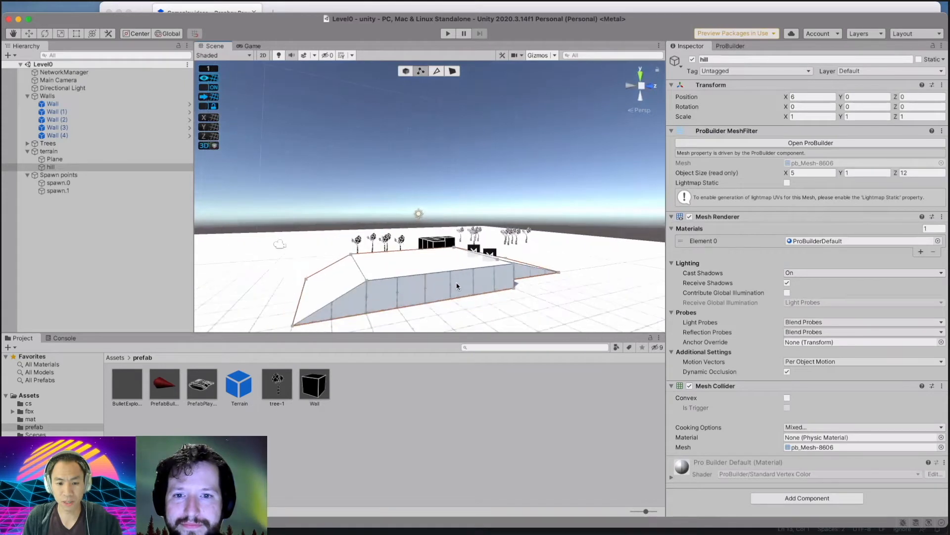
pyautogui.keyDown('alt'); pyautogui.moveTo(457, 281); pyautogui.dragTo(452, 298); pyautogui.keyUp('alt')
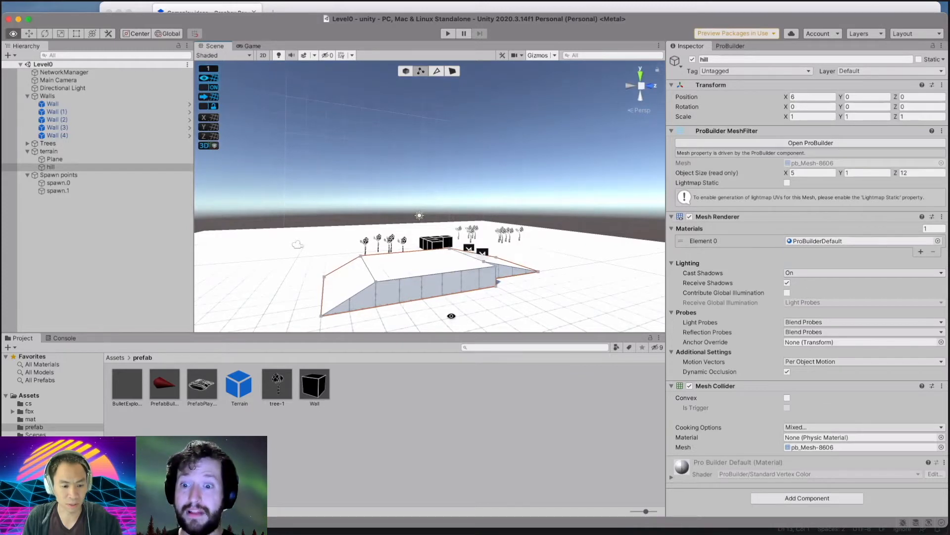
pyautogui.keyDown('alt'); pyautogui.moveTo(452, 315); pyautogui.dragTo(425, 290); pyautogui.keyUp('alt')
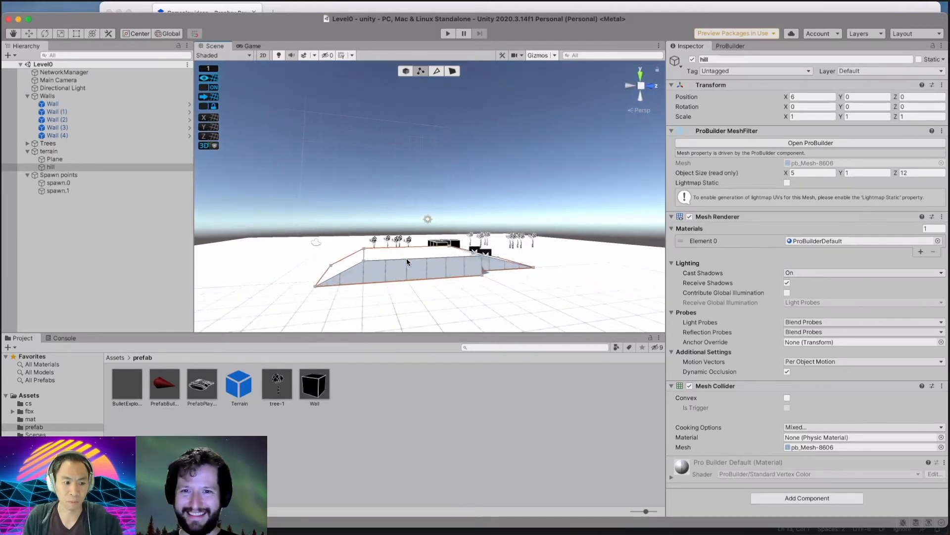
pyautogui.scroll(3, 400, 281)
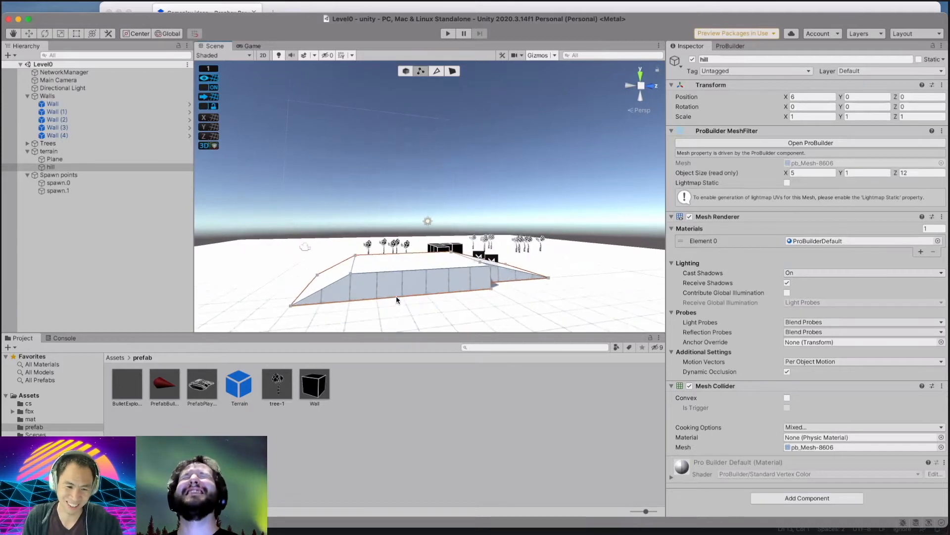
pyautogui.scroll(-3, 396, 296)
pyautogui.moveTo(398, 287); pyautogui.dragTo(403, 268, button='middle')
pyautogui.scroll(3, 403, 267)
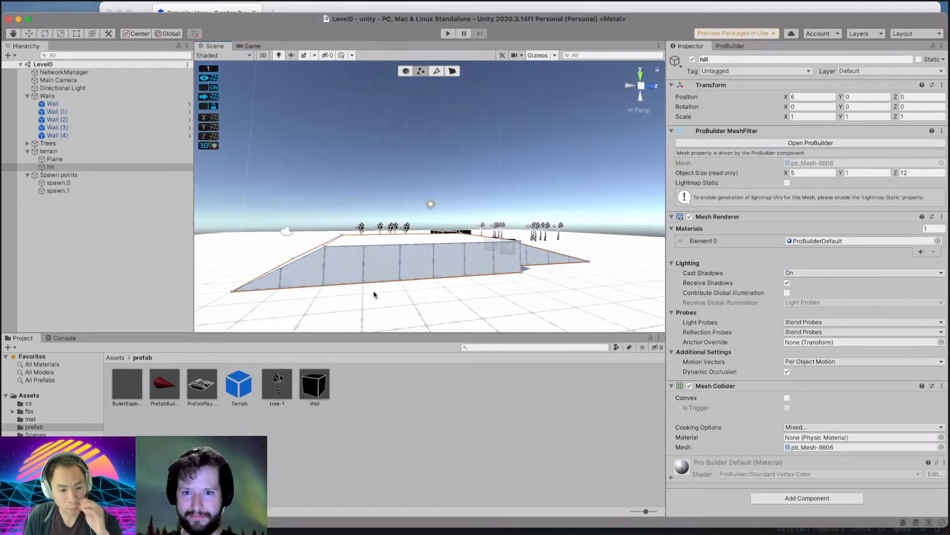
pyautogui.scroll(-2, 377, 285)
pyautogui.keyDown('alt'); pyautogui.moveTo(386, 272); pyautogui.dragTo(409, 286); pyautogui.keyUp('alt')
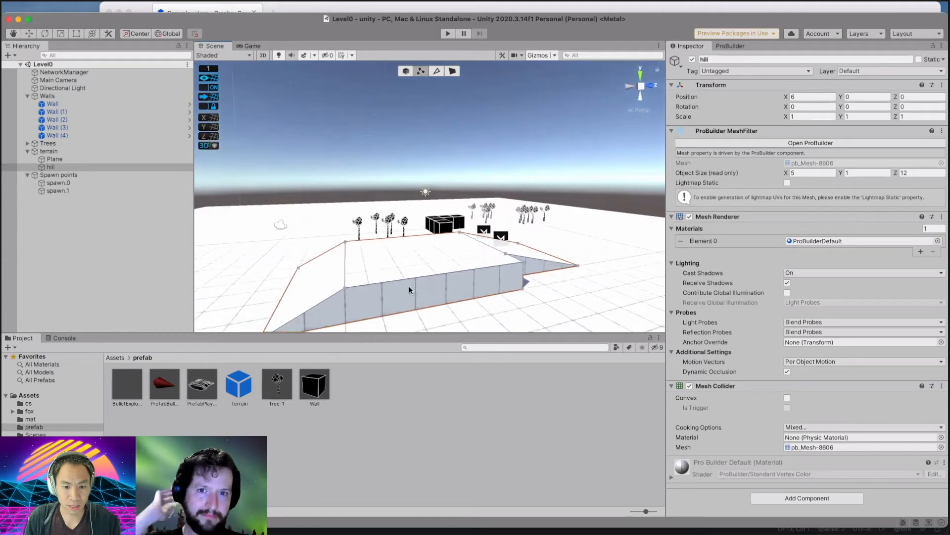
pyautogui.keyDown('alt'); pyautogui.moveTo(501, 295); pyautogui.dragTo(399, 292); pyautogui.keyUp('alt')
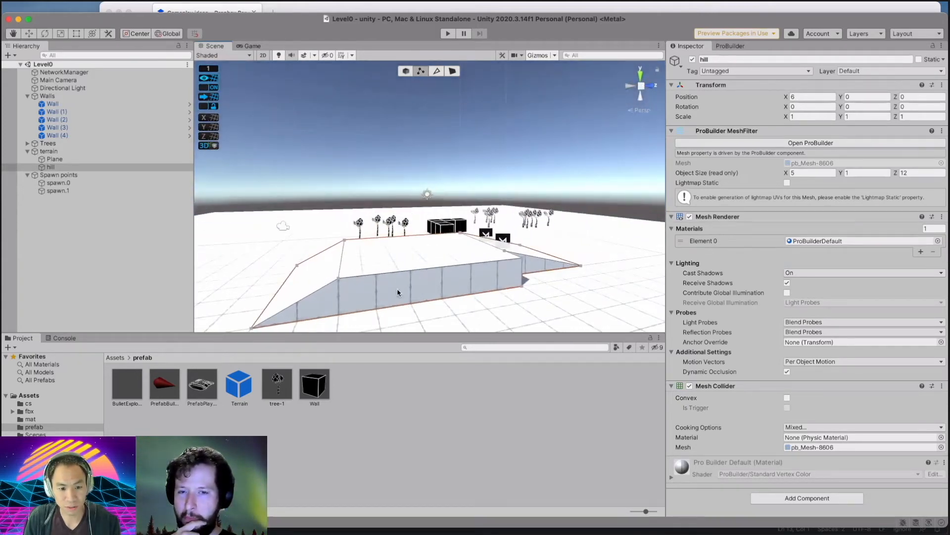
pyautogui.scroll(-1, 383, 312)
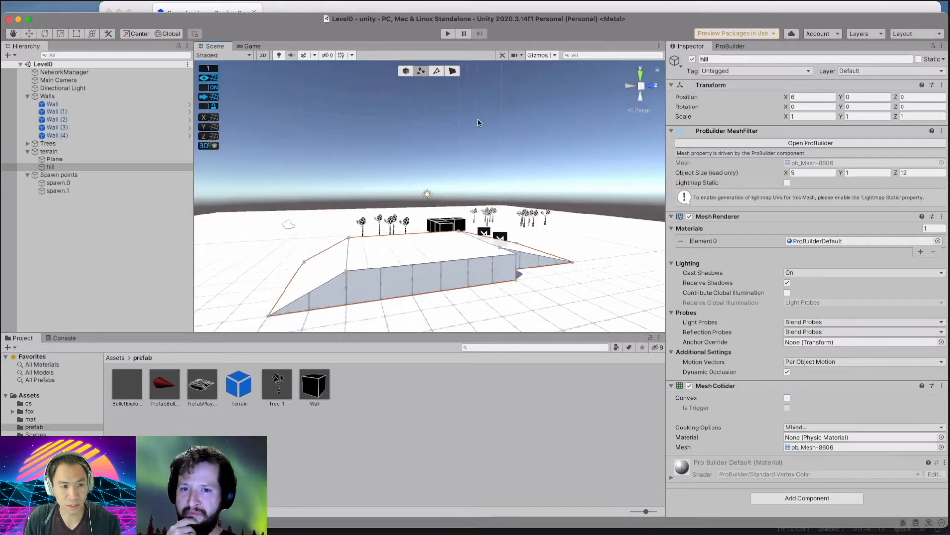
# Switch to face selection, try to pull the hill's long side face outward, and select the ground plane's face beside it.
pyautogui.click(450, 72)
pyautogui.click(436, 279)
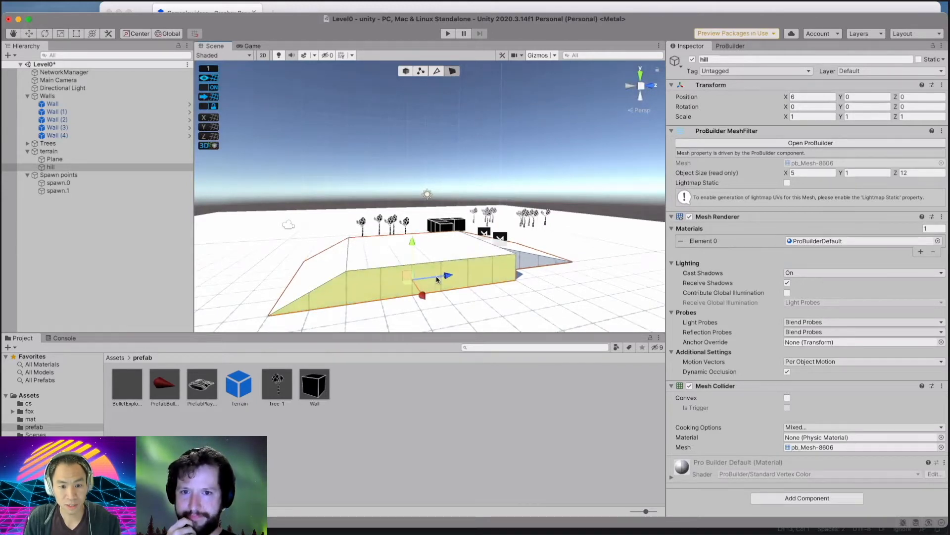
pyautogui.moveTo(419, 295)
pyautogui.mouseDown()
pyautogui.moveTo(425, 319)
pyautogui.moveTo(427, 303)
pyautogui.mouseUp()
pyautogui.click(456, 307)
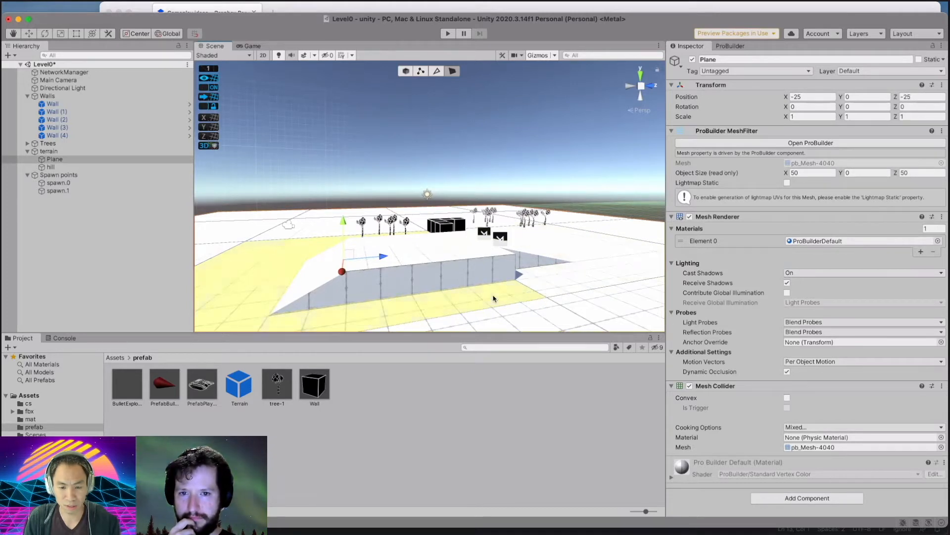
# Switch the hill to edge selection, select the bottom edge of its long side and show the ProBuilder tools.
pyautogui.click(374, 300)
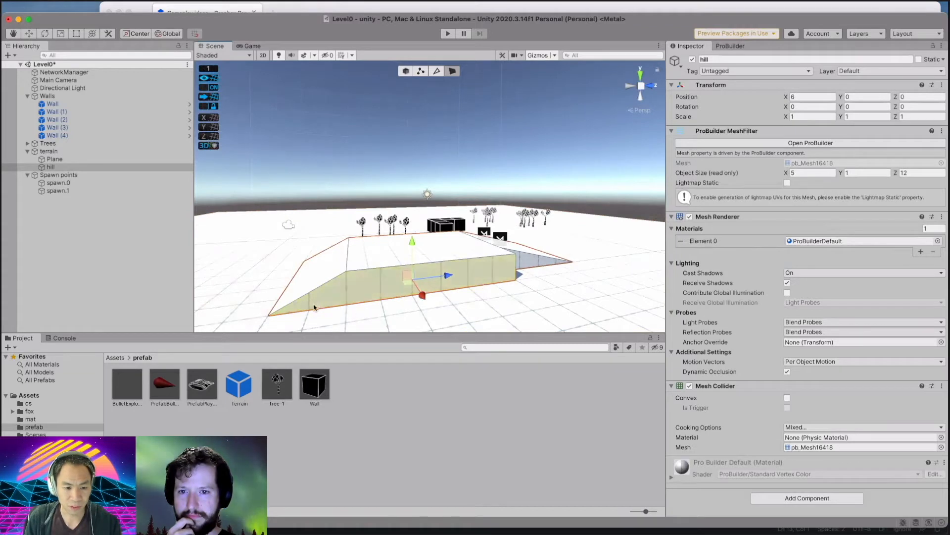
pyautogui.click(358, 303)
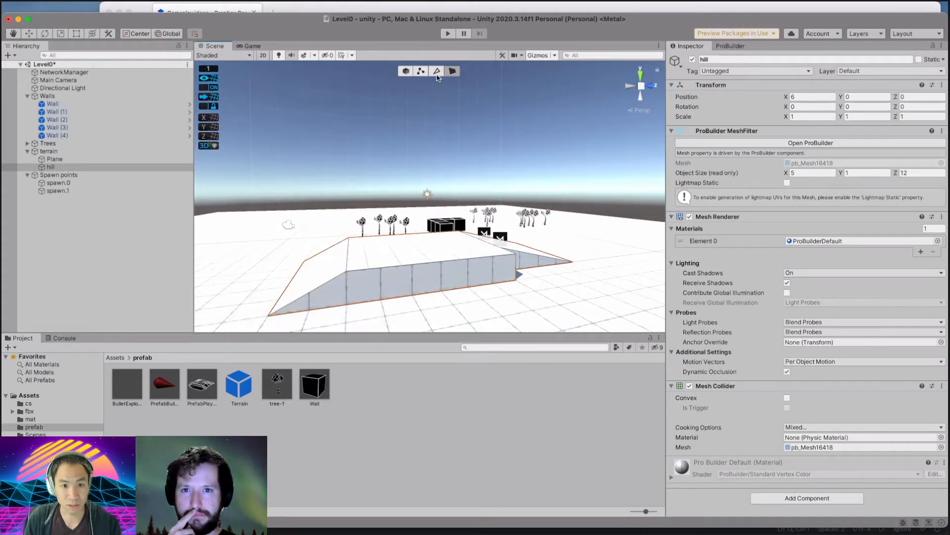
pyautogui.click(435, 292)
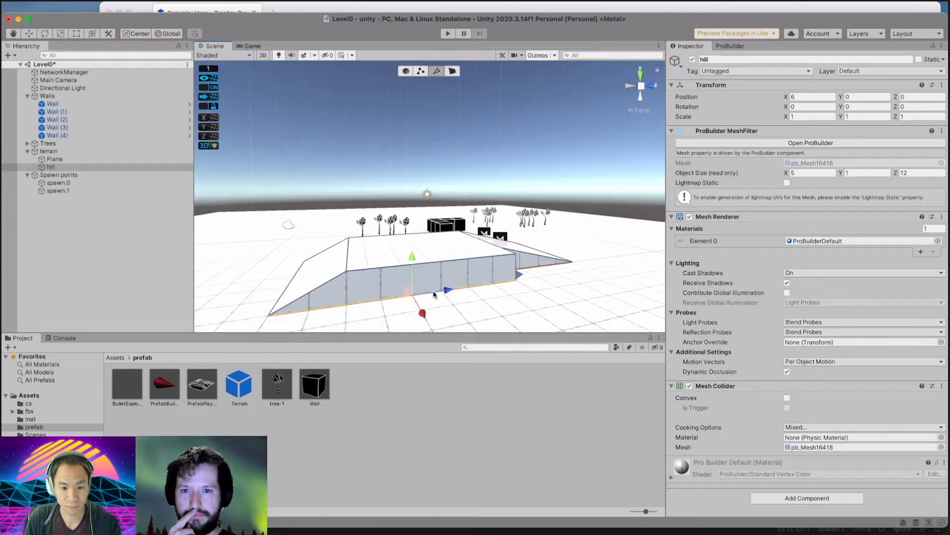
pyautogui.click(731, 46)
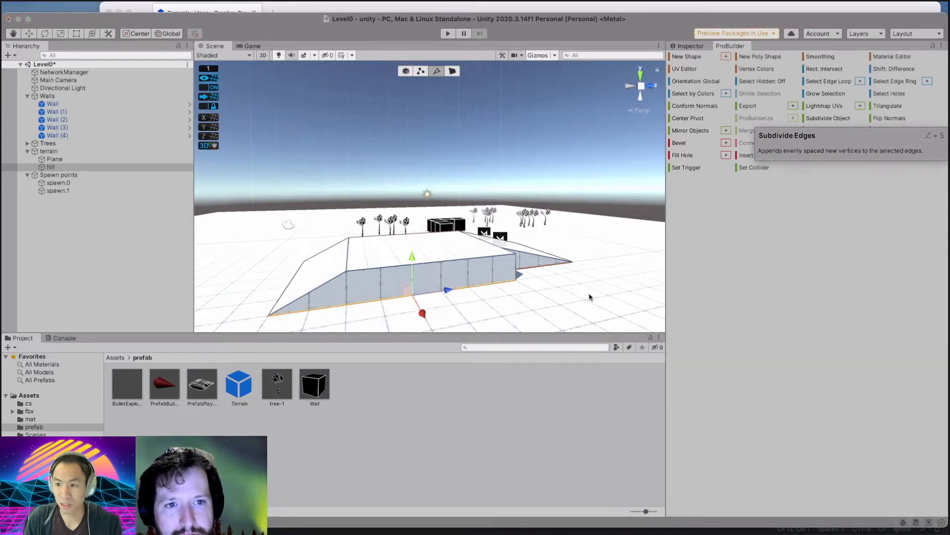
pyautogui.click(549, 303)
pyautogui.click(440, 295)
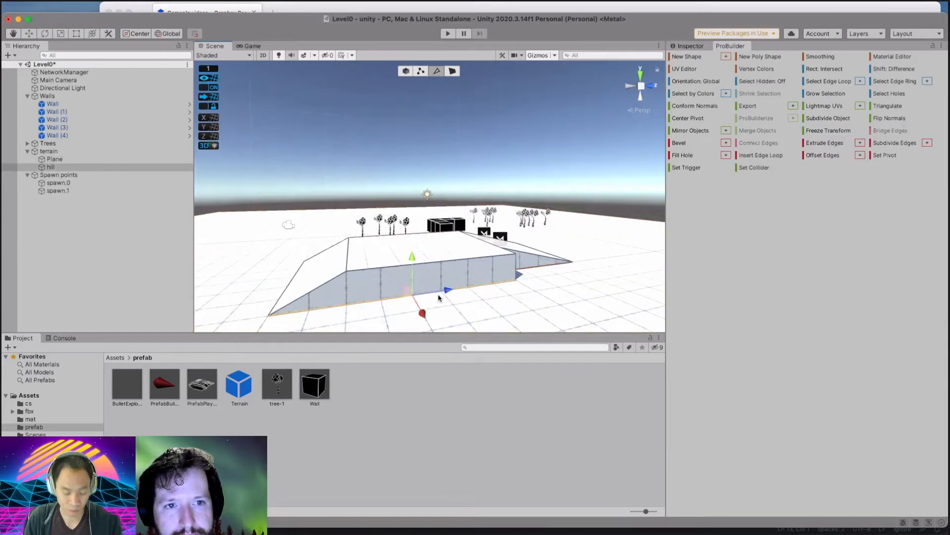
# Try subdividing the hill's long bottom edge, undo it, and bring up the hill's vertices in vertex selection.
pyautogui.click(431, 318)
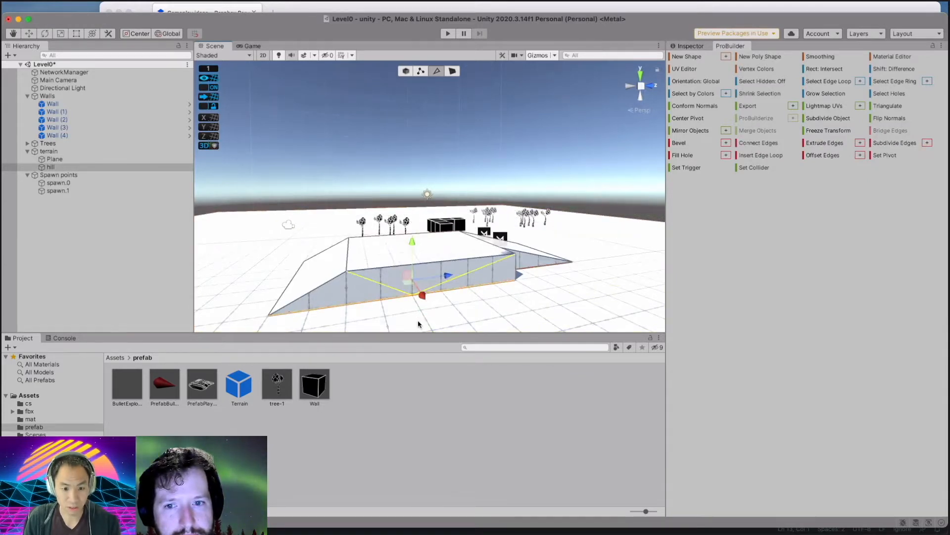
pyautogui.click(418, 323)
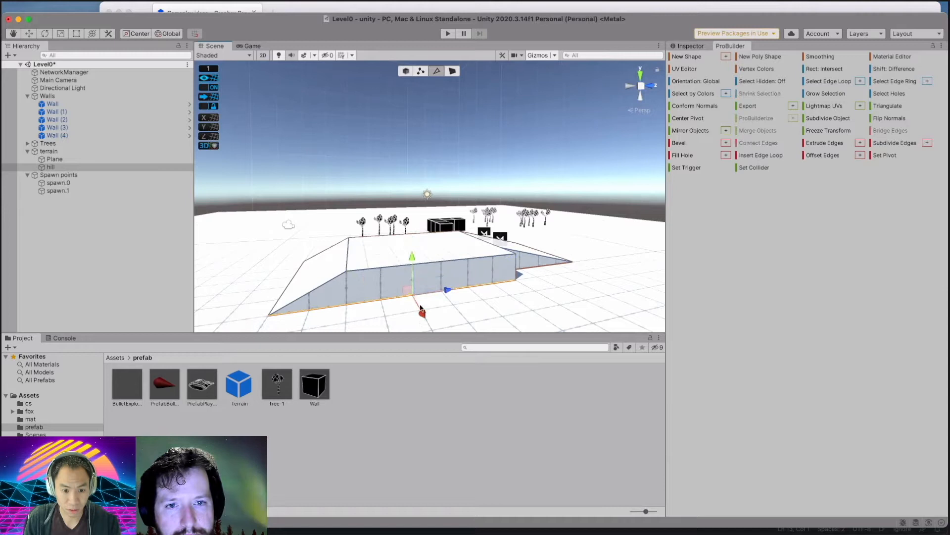
pyautogui.click(441, 305)
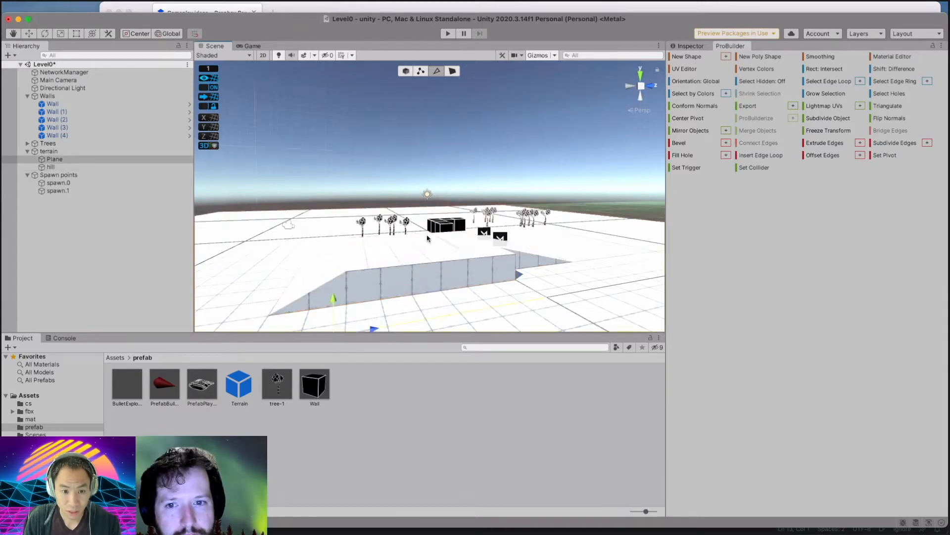
pyautogui.click(422, 72)
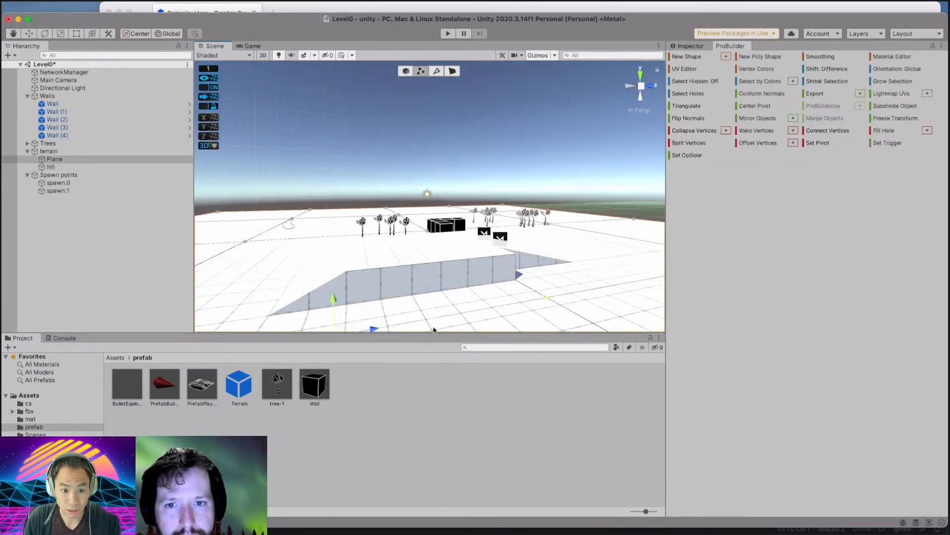
pyautogui.click(429, 291)
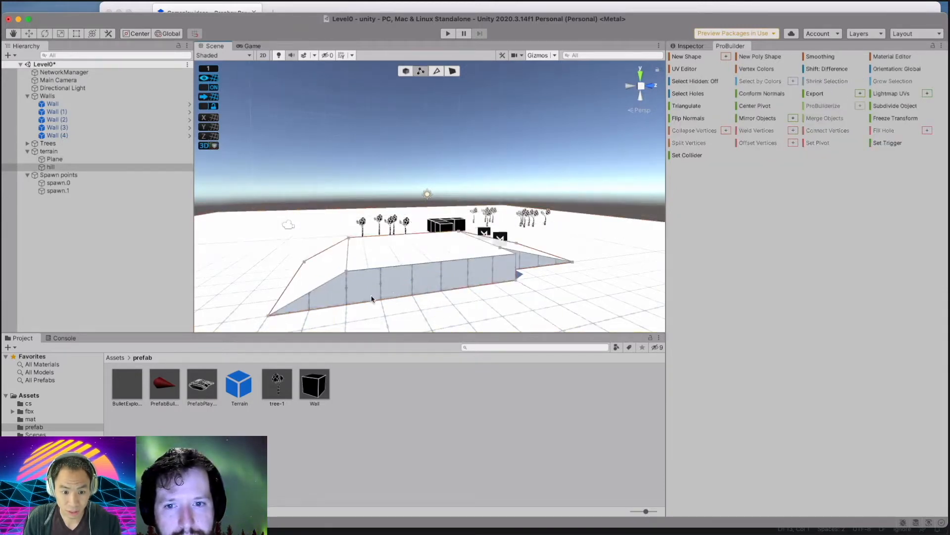
# Subdivide the bottom edge of the hill's long side in edge selection and select one of its two halves.
pyautogui.click(442, 72)
pyautogui.click(436, 291)
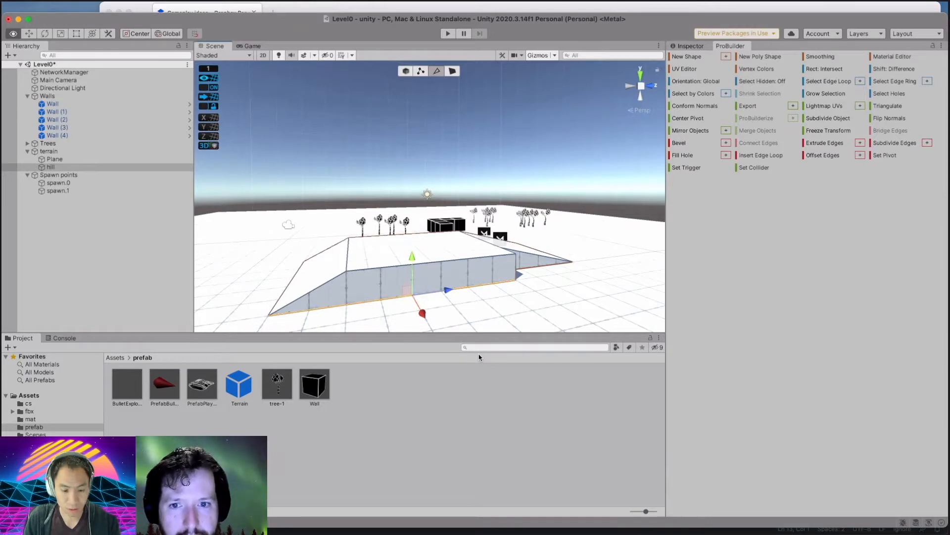
pyautogui.hotkey('alt', 's')
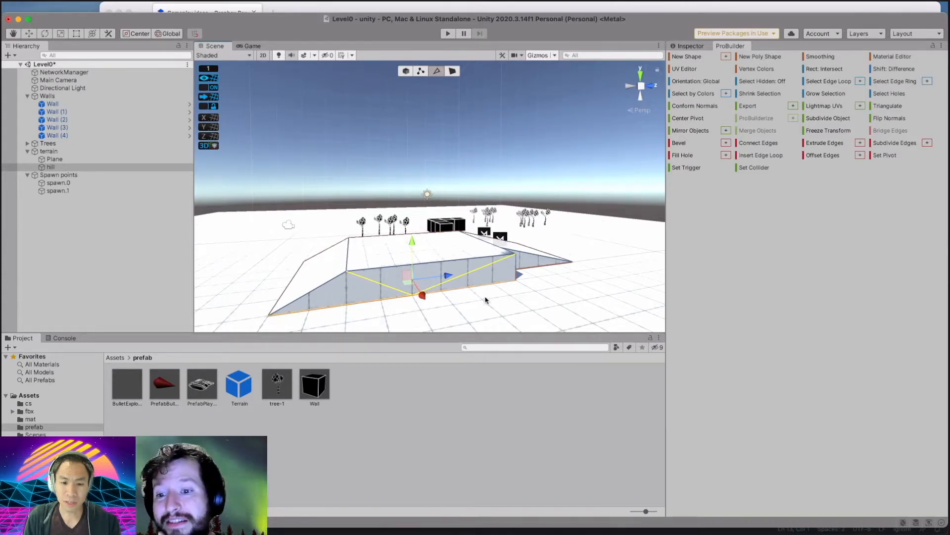
pyautogui.scroll(-2, 484, 297)
pyautogui.scroll(3, 484, 297)
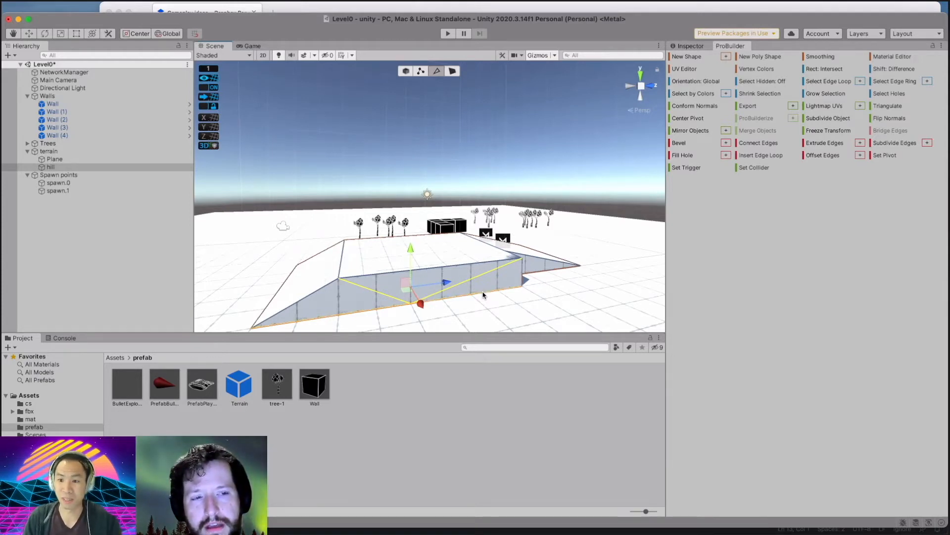
pyautogui.click(472, 295)
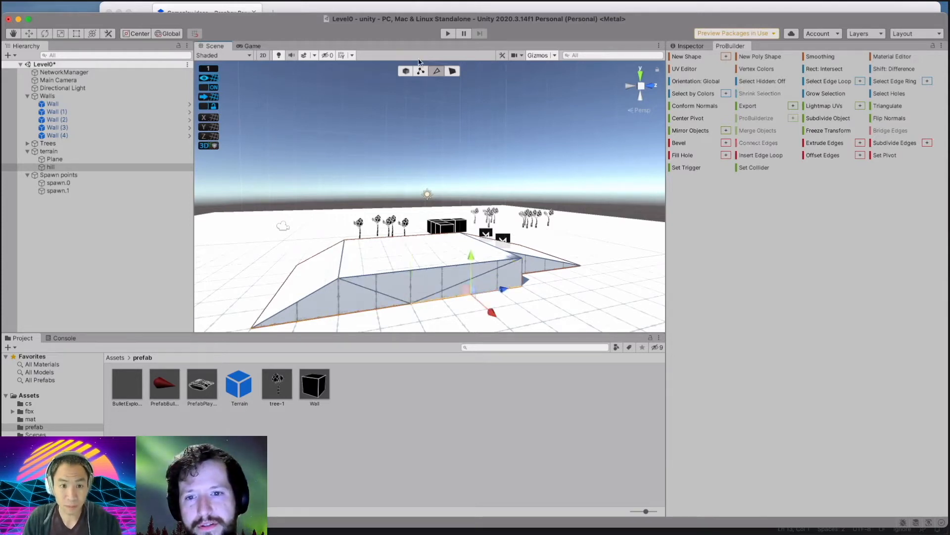
# Select the new midpoint vertex on the hill's bottom edge, then undo back to before the edge subdivision.
pyautogui.click(420, 71)
pyautogui.click(413, 303)
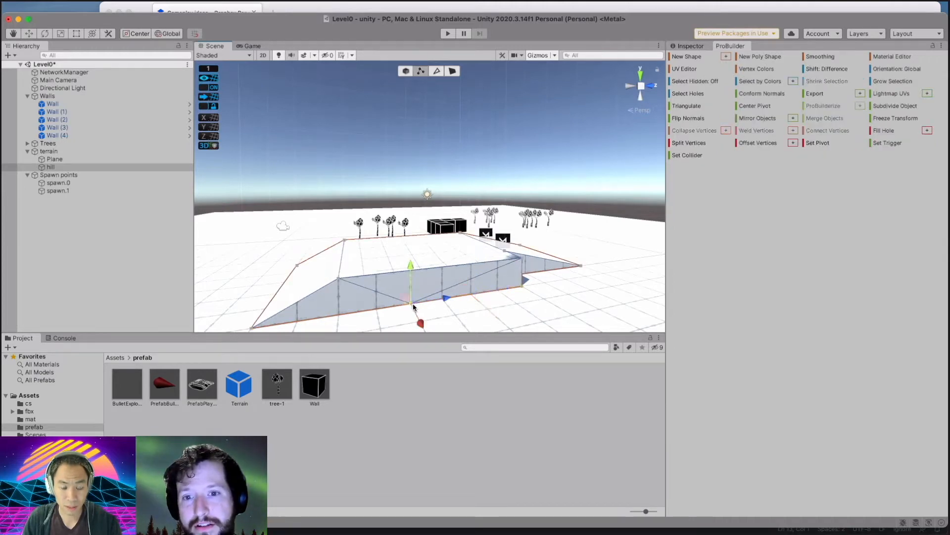
pyautogui.click(445, 308)
pyautogui.press('super+z')
pyautogui.press('super+z')
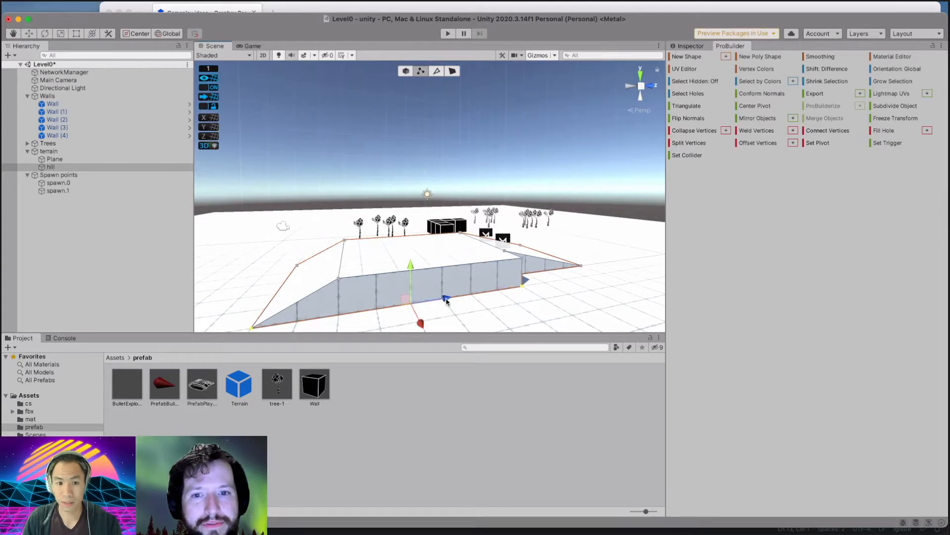
# Try subdividing the hill's long bottom edge with 8 subdivisions, inspect the result and undo it.
pyautogui.click(436, 72)
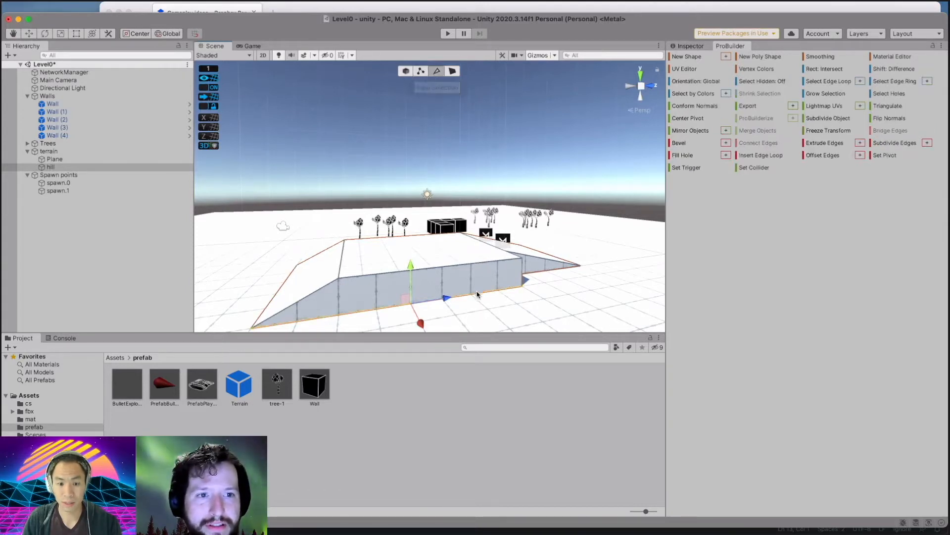
pyautogui.click(928, 144)
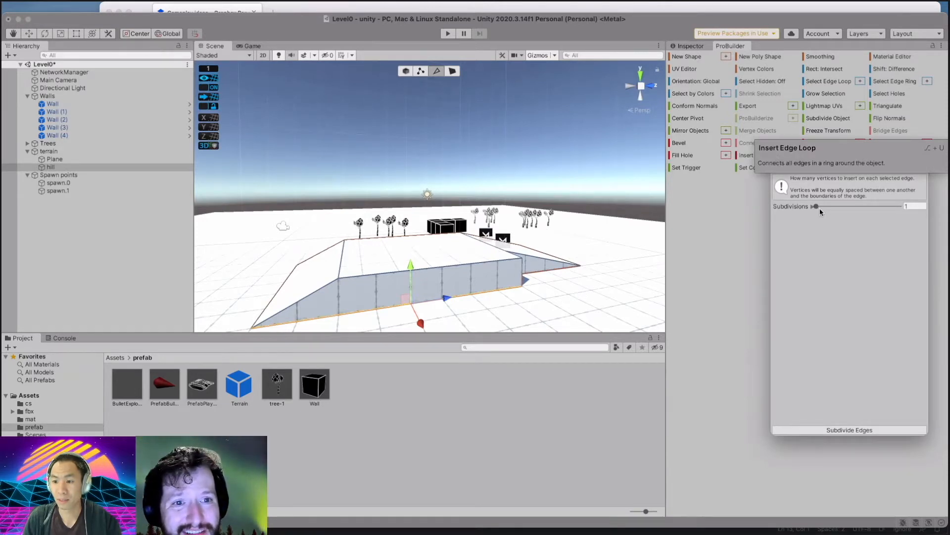
pyautogui.moveTo(817, 206); pyautogui.dragTo(836, 208)
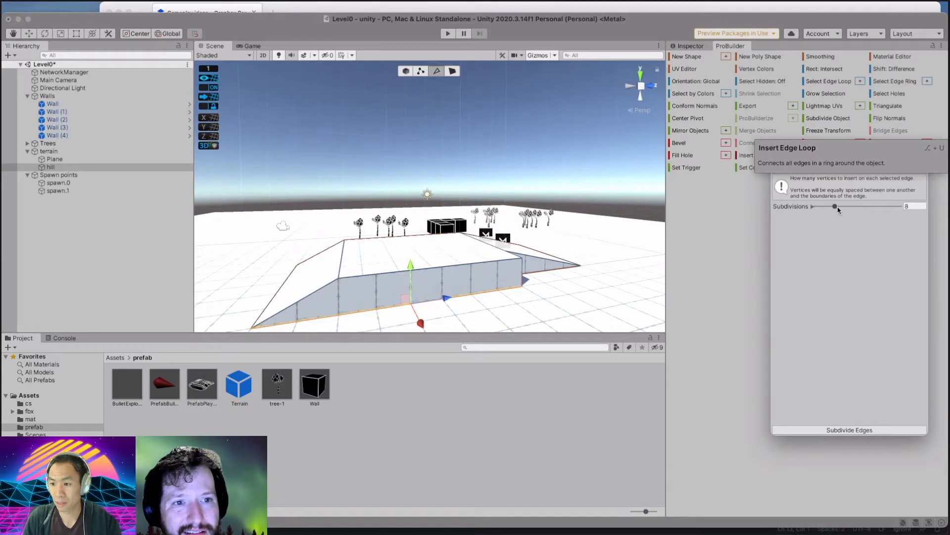
pyautogui.click(854, 429)
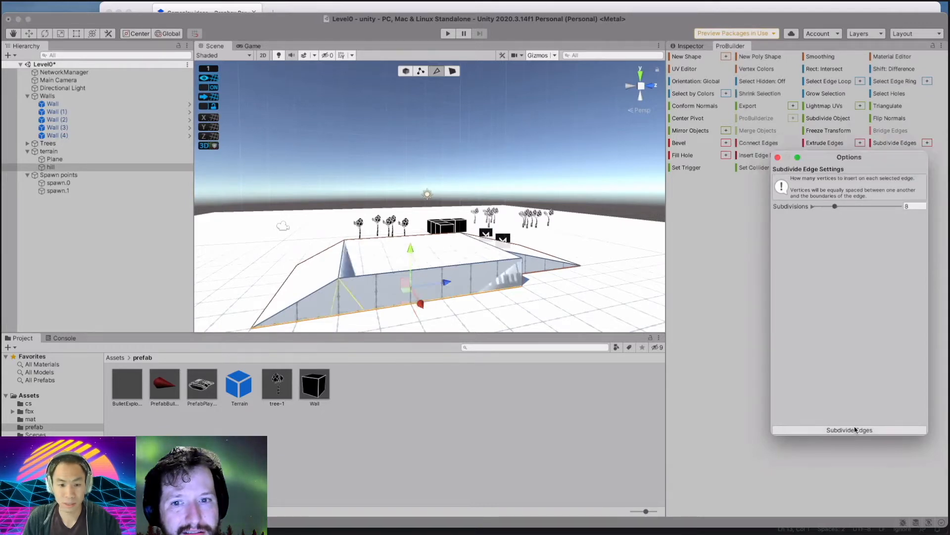
pyautogui.keyDown('alt'); pyautogui.moveTo(440, 296); pyautogui.dragTo(462, 275); pyautogui.keyUp('alt')
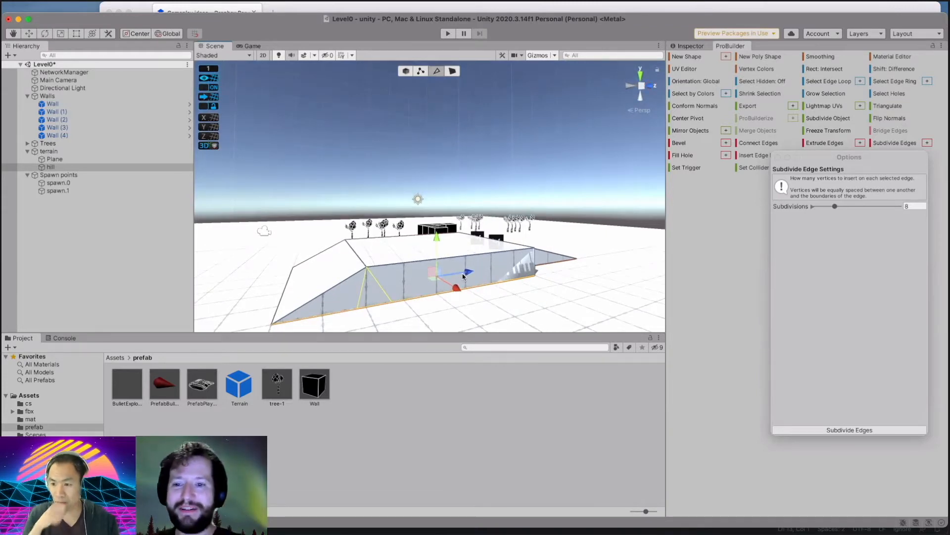
pyautogui.click(463, 276)
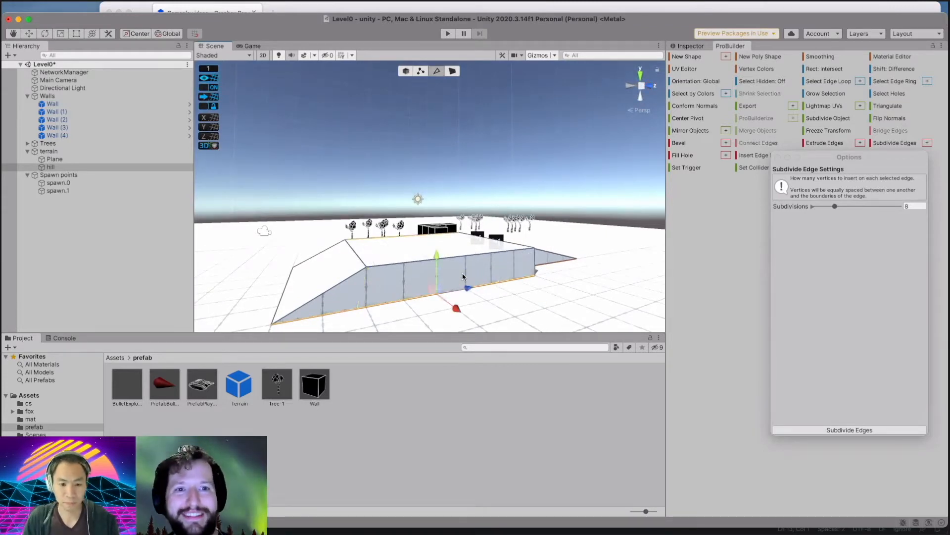
# Close the subdivision options, compare vertex and edge selection on the hill, and try subdividing the bottom edge before undoing it.
pyautogui.click(778, 156)
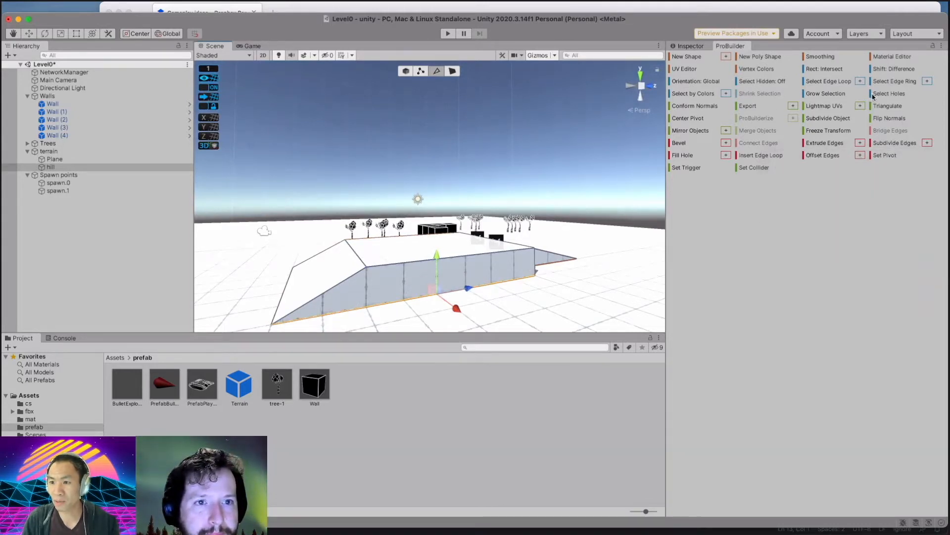
pyautogui.click(419, 75)
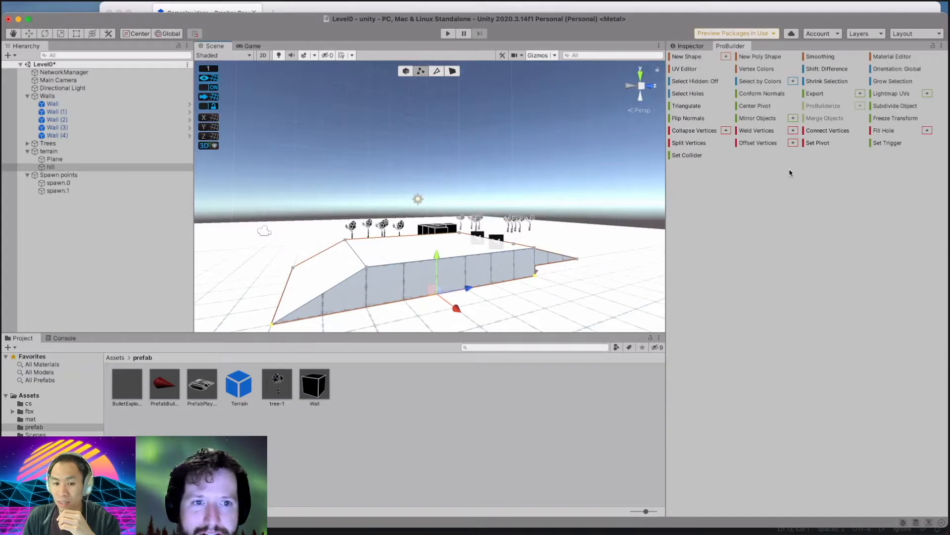
pyautogui.click(364, 269)
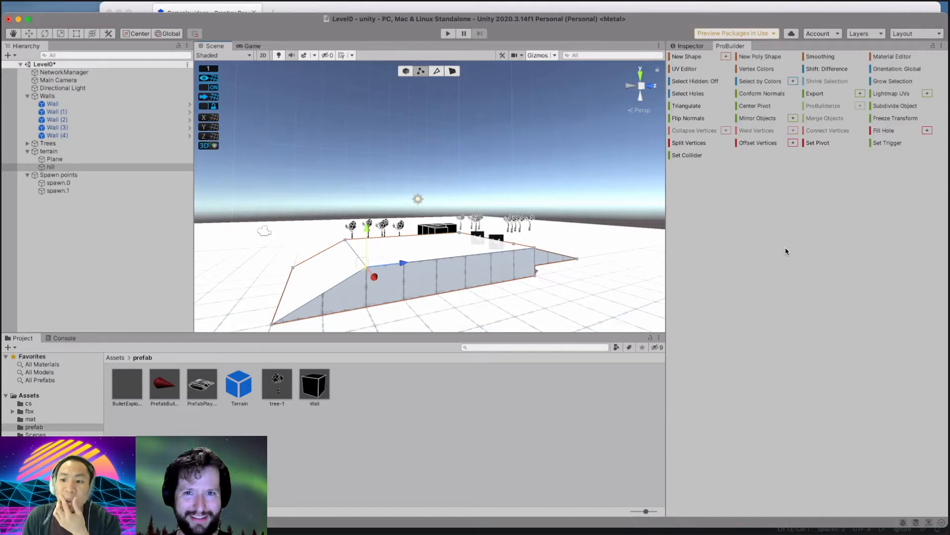
pyautogui.click(436, 71)
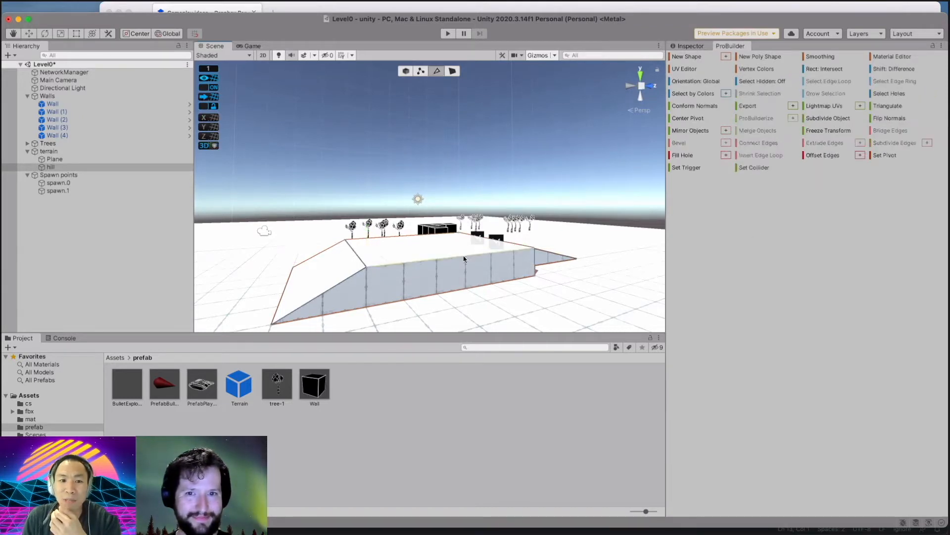
pyautogui.click(450, 298)
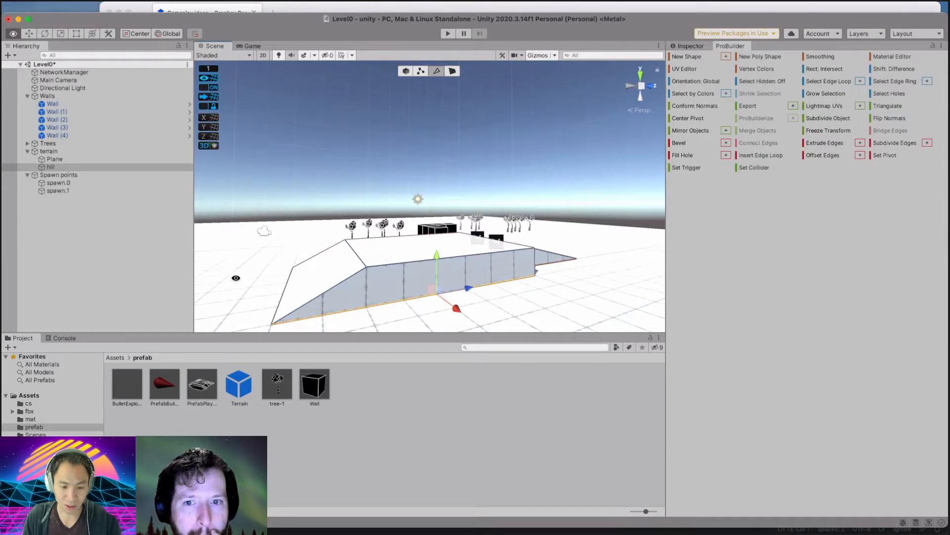
pyautogui.hotkey('alt', 's')
pyautogui.press('super+z')
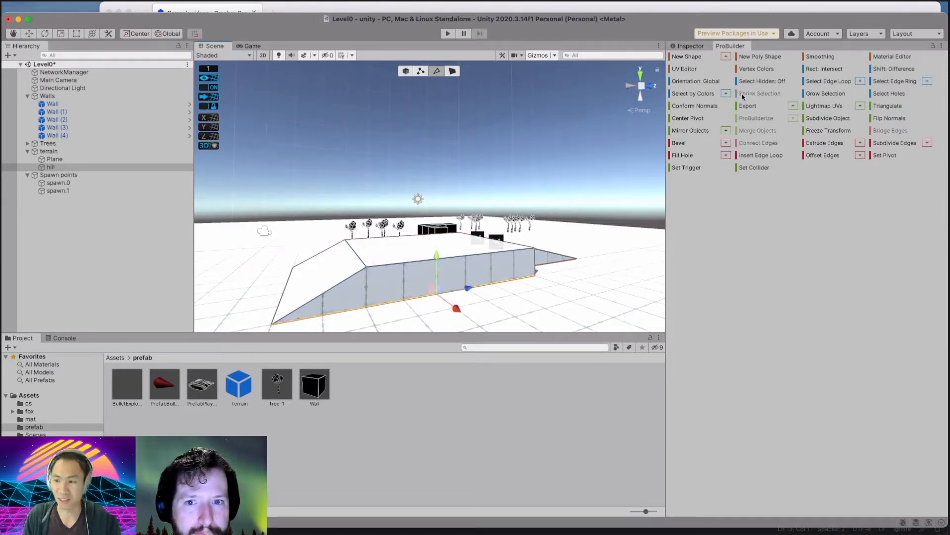
# Set the edge subdivisions to 1 and subdivide the bottom edge of the hill's long side.
pyautogui.click(927, 143)
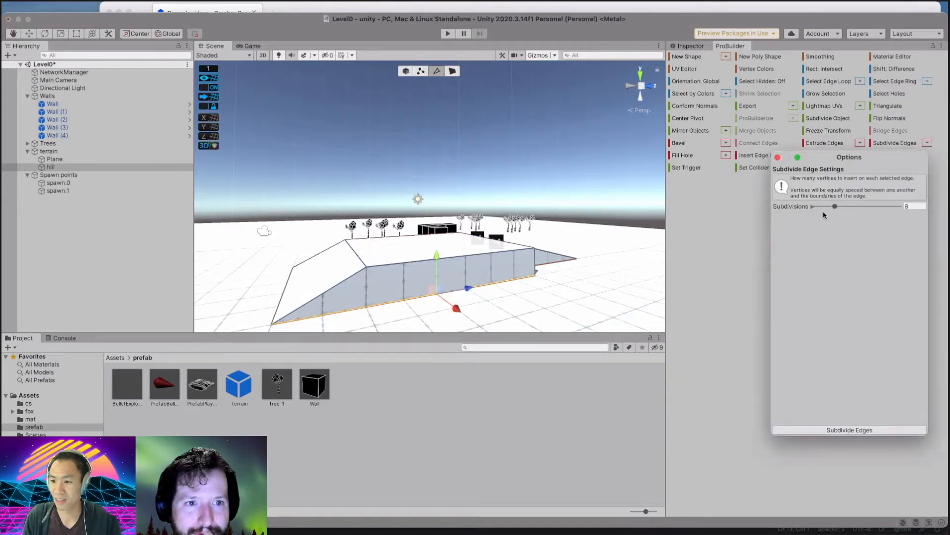
pyautogui.moveTo(833, 208); pyautogui.dragTo(780, 292)
pyautogui.click(803, 433)
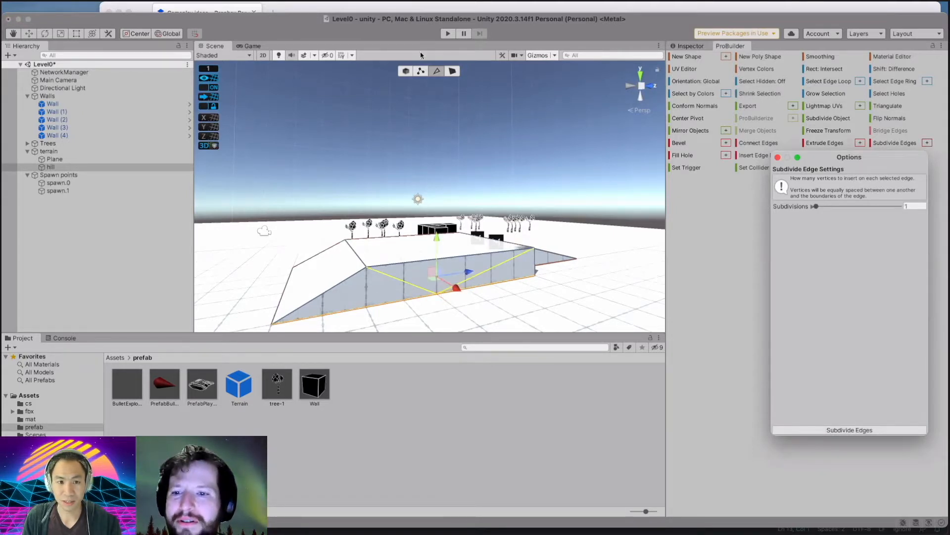
# In vertex selection, slide the bottom edge's new midpoint vertex along the edge until it sits below the slope's upper corner.
pyautogui.click(420, 71)
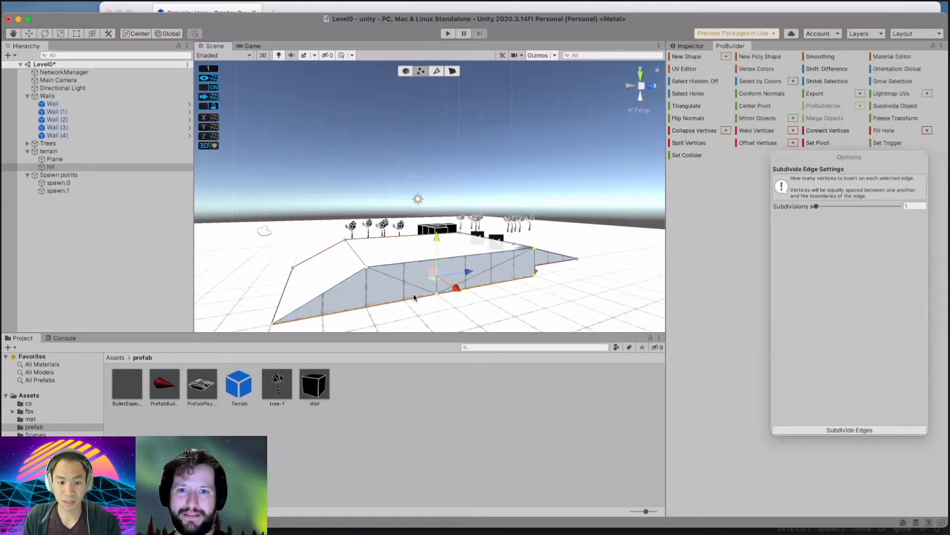
pyautogui.click(438, 294)
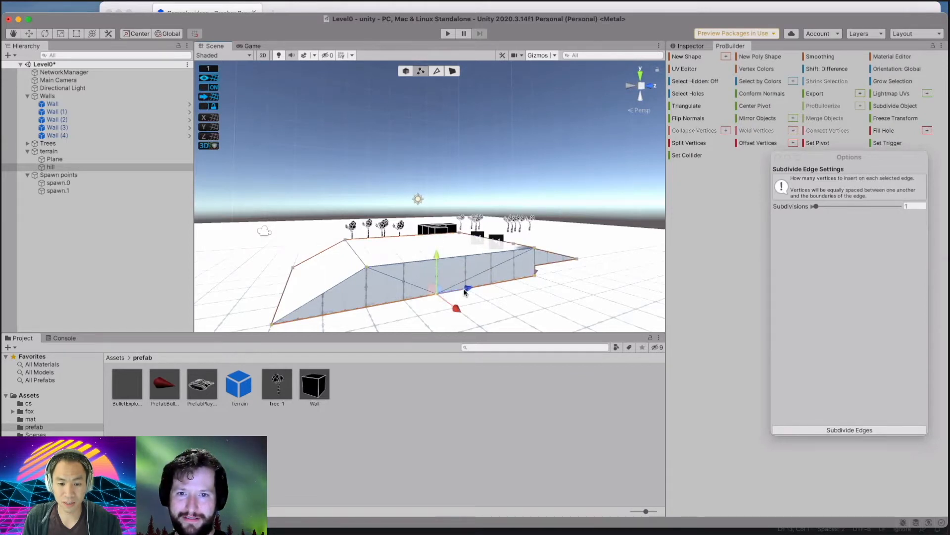
pyautogui.moveTo(464, 289); pyautogui.dragTo(397, 299)
pyautogui.click(505, 262)
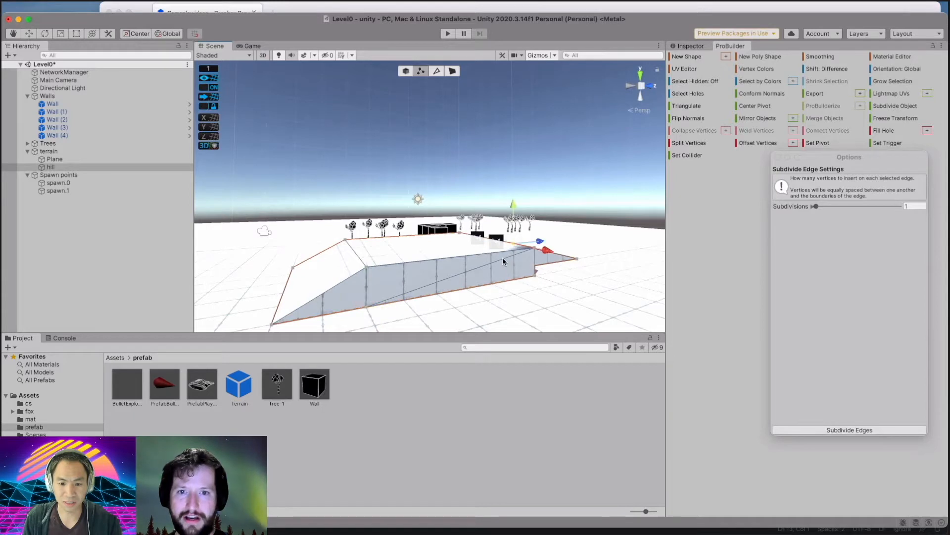
pyautogui.click(367, 307)
# In face selection, check how the hill's long side face and the ground plane get picked on repeated selection.
pyautogui.keyDown('alt'); pyautogui.moveTo(490, 298); pyautogui.dragTo(465, 300); pyautogui.keyUp('alt')
pyautogui.click(453, 72)
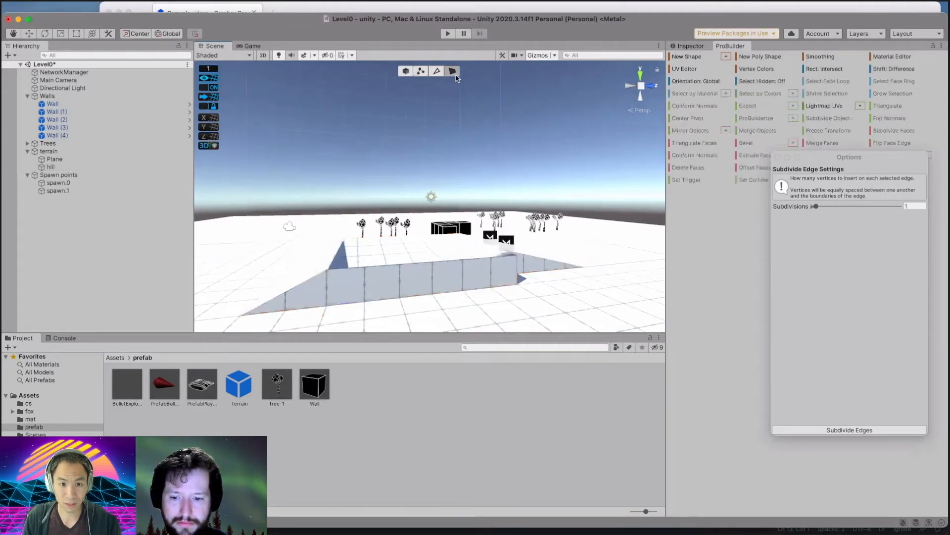
pyautogui.click(448, 301)
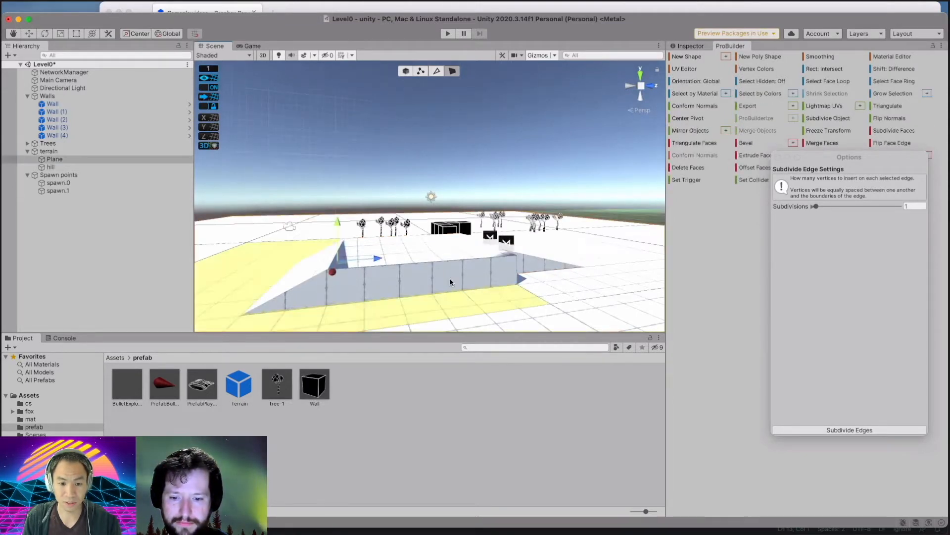
pyautogui.click(451, 282)
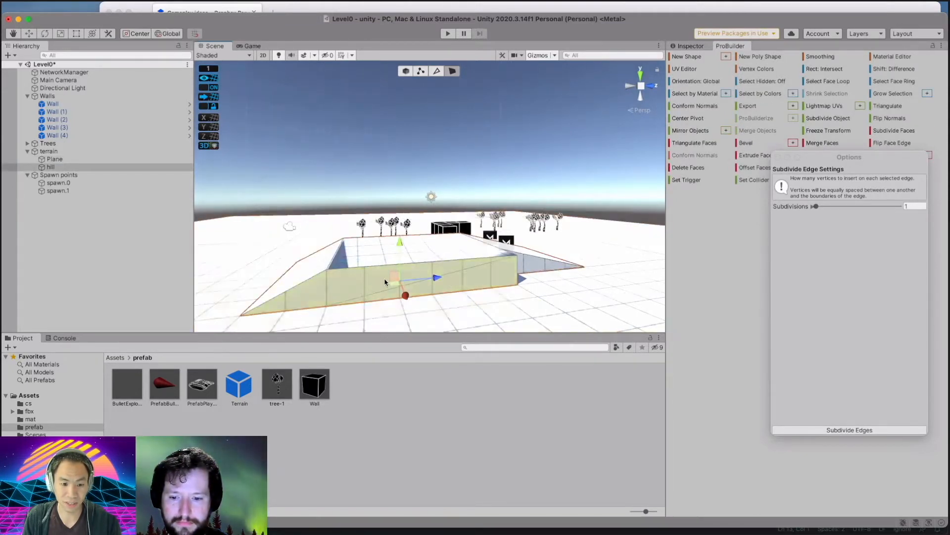
pyautogui.click(348, 299)
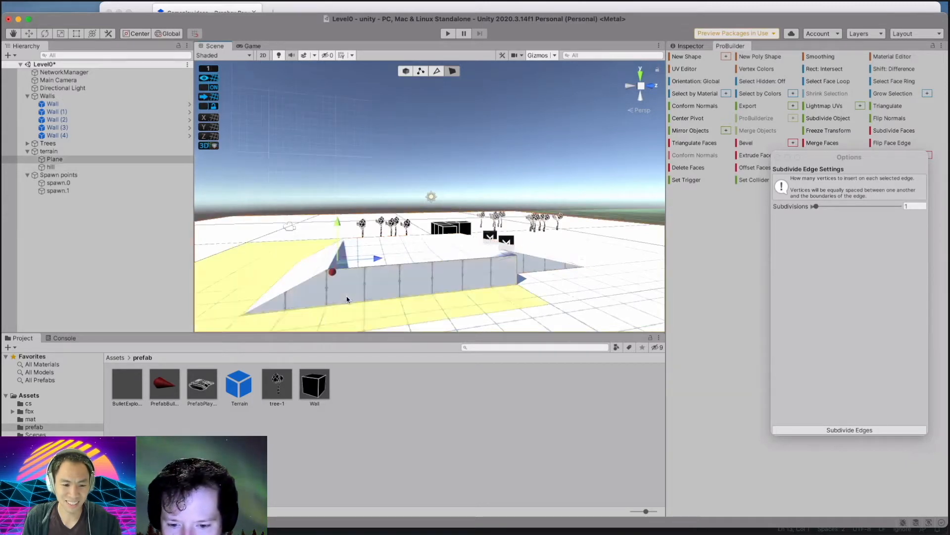
pyautogui.scroll(-1, 401, 275)
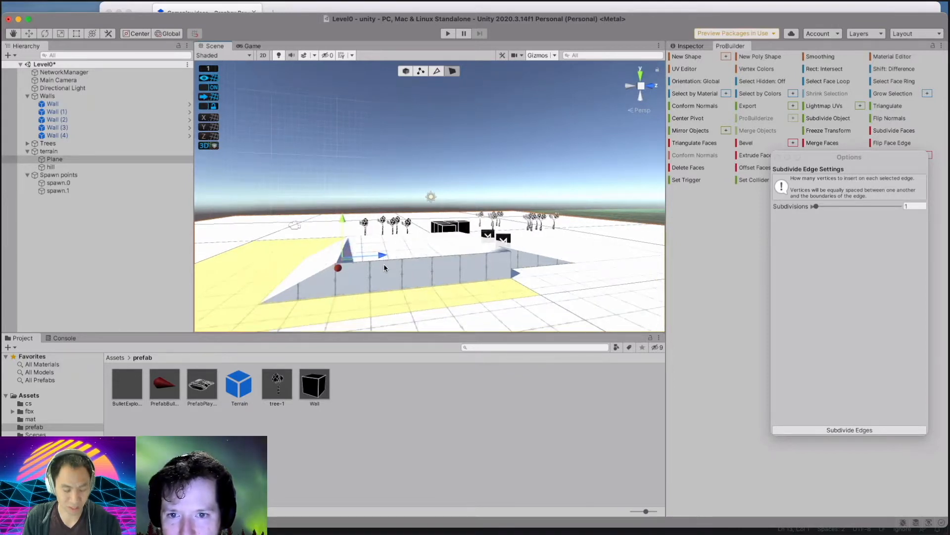
pyautogui.click(385, 268)
pyautogui.click(414, 279)
pyautogui.click(415, 279)
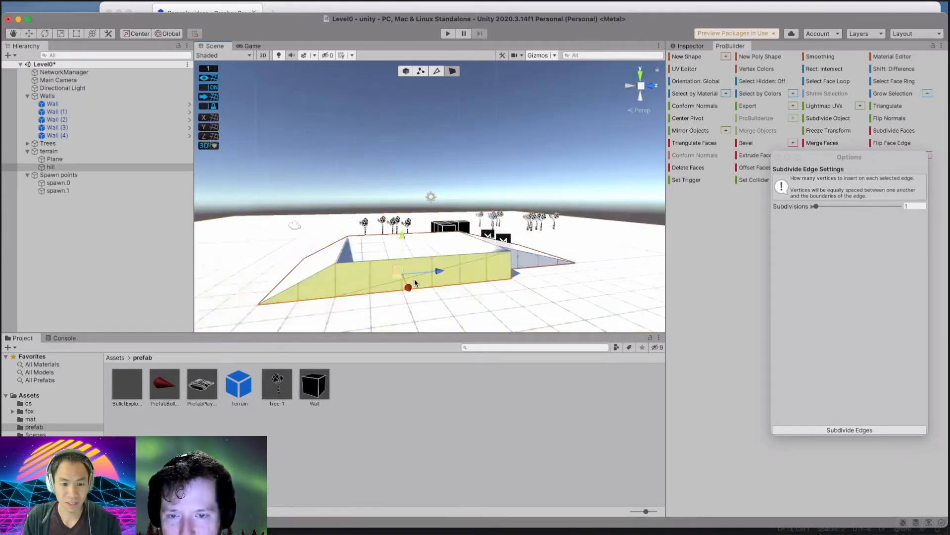
pyautogui.click(414, 279)
pyautogui.click(414, 279)
pyautogui.click(414, 278)
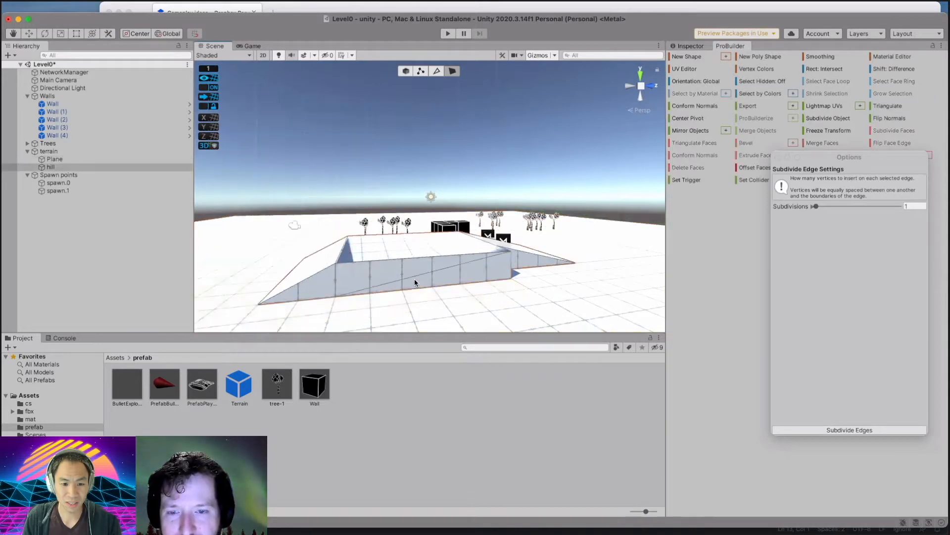
pyautogui.click(415, 280)
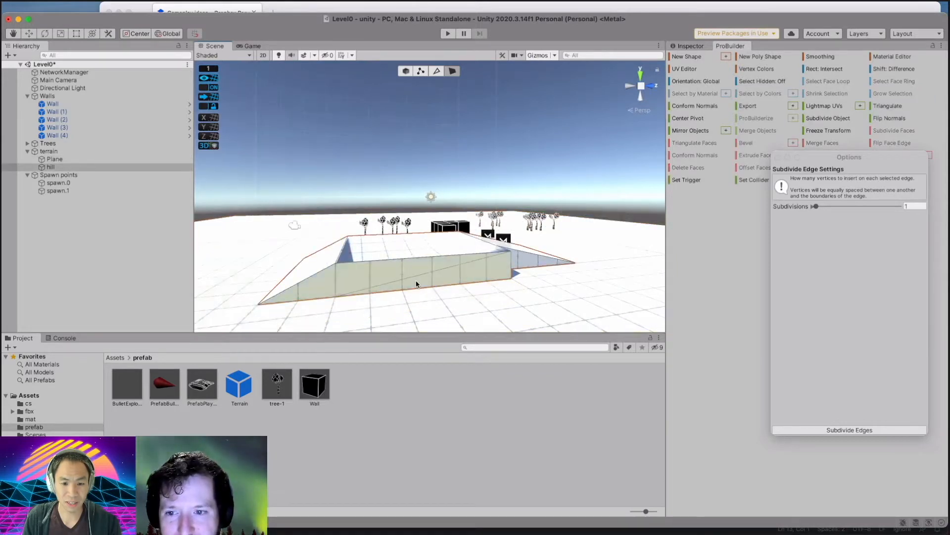
# Try again to slide the bottom edge's midpoint vertex along the edge in vertex selection, and undo back to the unsubdivided edge.
pyautogui.moveTo(416, 285); pyautogui.dragTo(445, 284, button='middle')
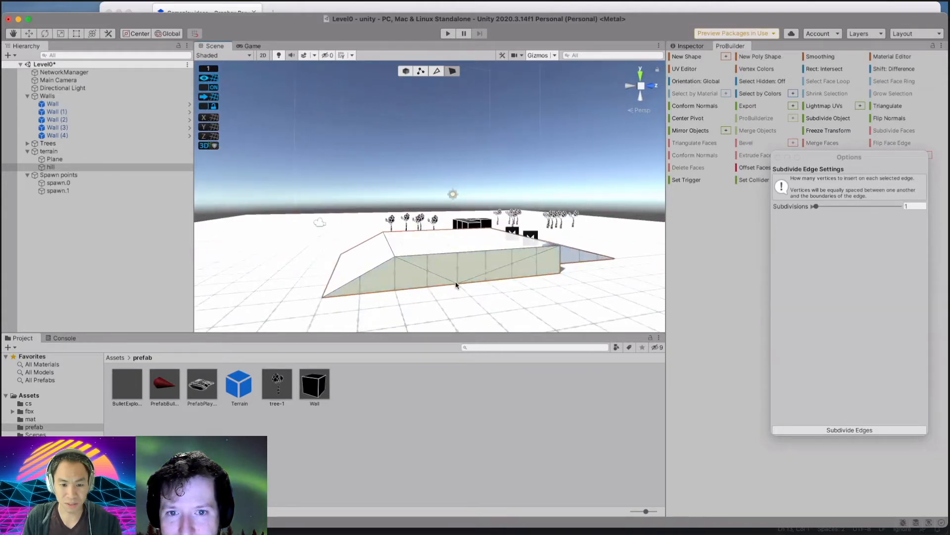
pyautogui.click(420, 71)
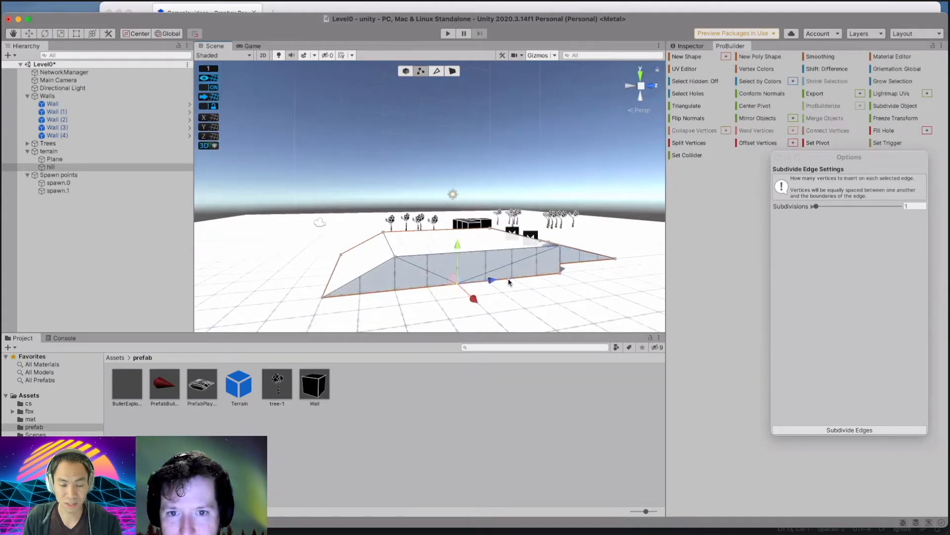
pyautogui.moveTo(494, 281); pyautogui.dragTo(457, 320)
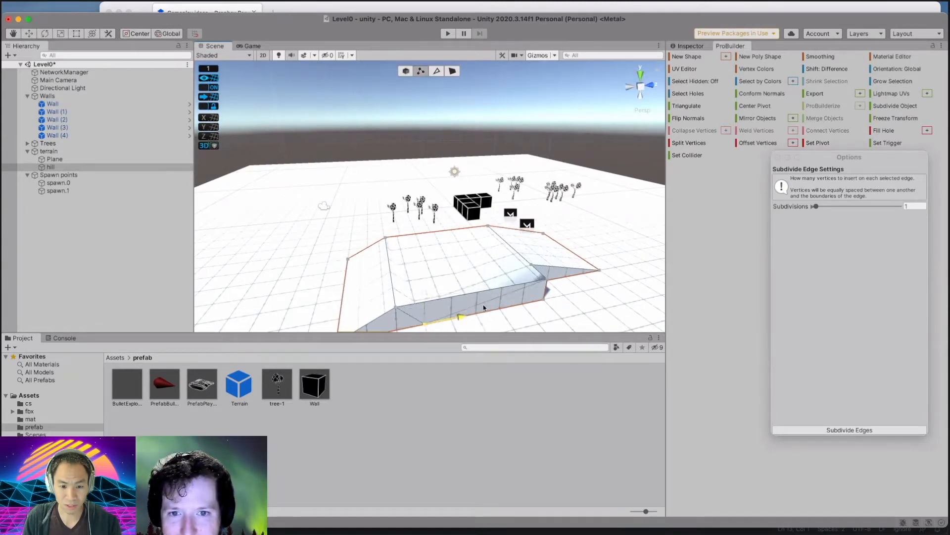
pyautogui.click(511, 306)
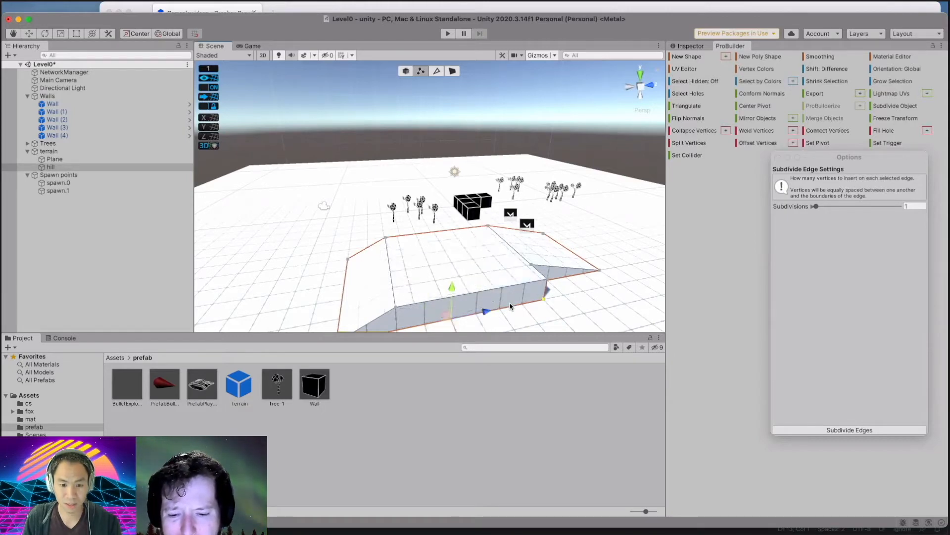
pyautogui.keyDown('alt'); pyautogui.moveTo(491, 312); pyautogui.dragTo(429, 261); pyautogui.keyUp('alt')
pyautogui.scroll(1, 438, 249)
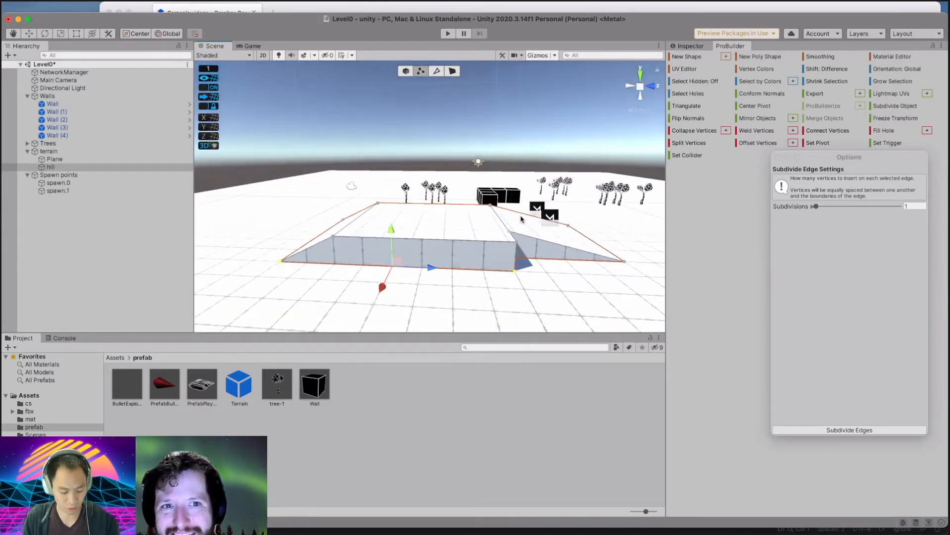
# Switch to Firefox, search the web for "probuilder xray view" in a new tab, and open the ProBuilder Preferences window page.
pyautogui.press('super+Tab')
pyautogui.press('super+Tab')
pyautogui.press('super+t')
pyautogui.write('probuilder xray view')
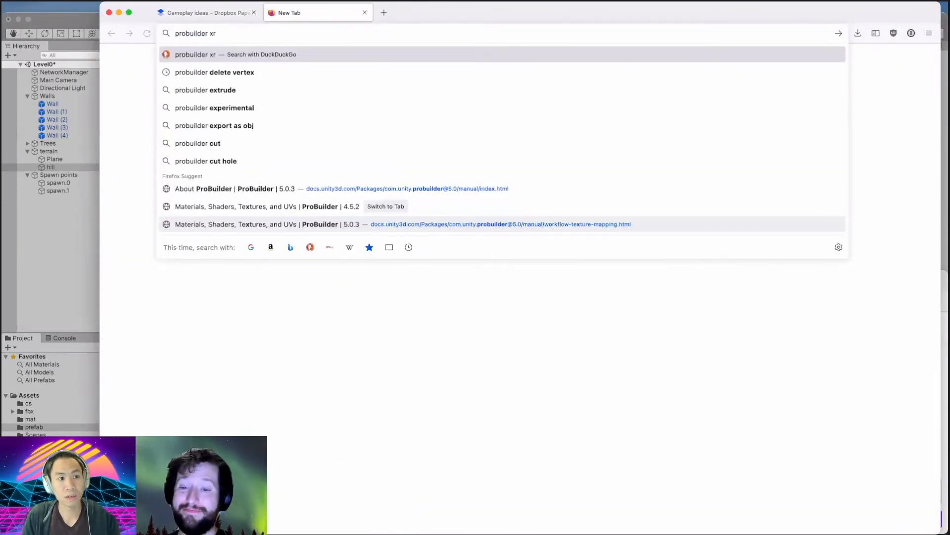
pyautogui.press('Return')
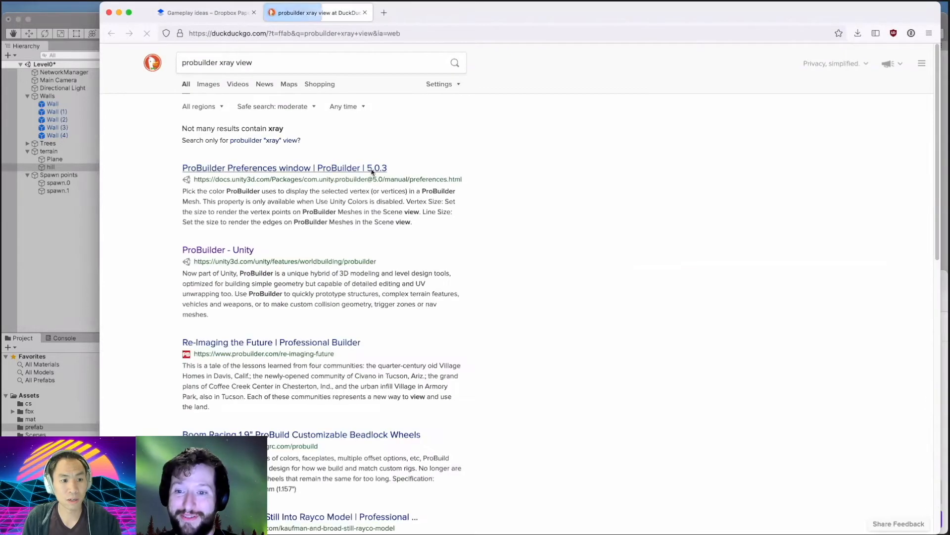
pyautogui.click(330, 169)
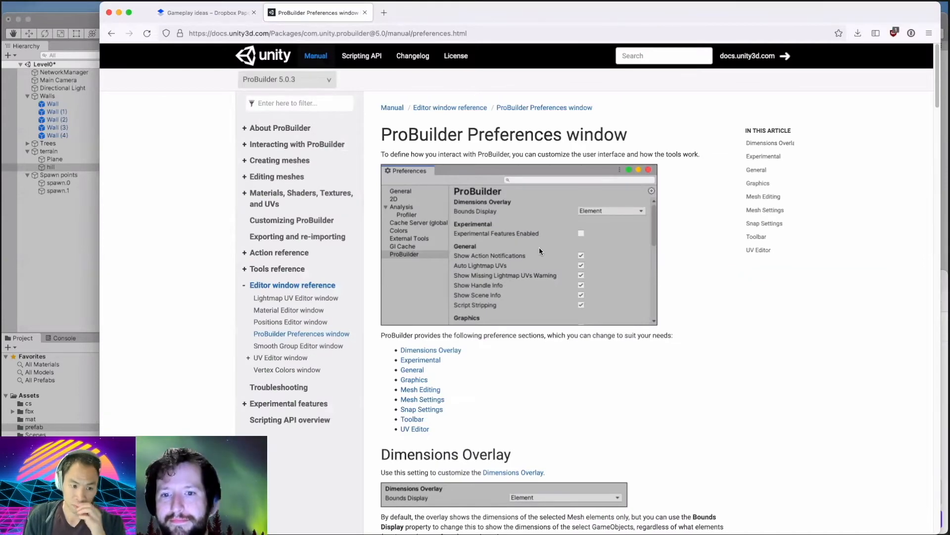
# Go back to the results, refine the search to "probuilder unity xray view", and open the "What's new in version 5.0" page.
pyautogui.press('super+bracketleft')
pyautogui.scroll(-5, 539, 247)
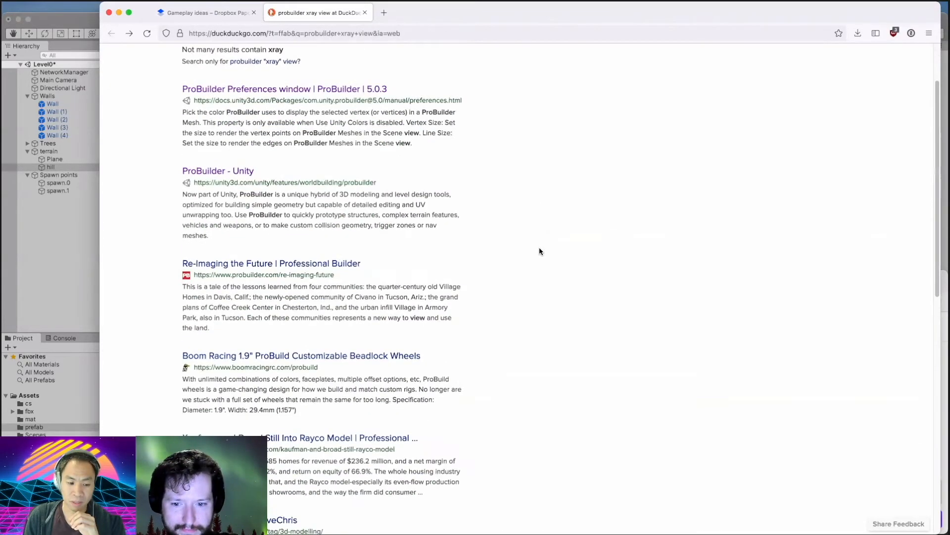
pyautogui.scroll(-1, 539, 251)
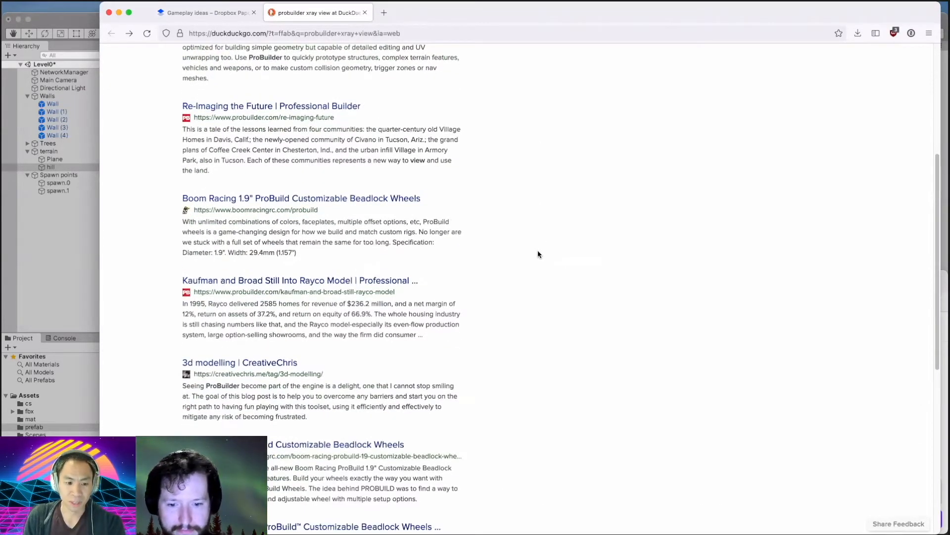
pyautogui.scroll(-2, 538, 254)
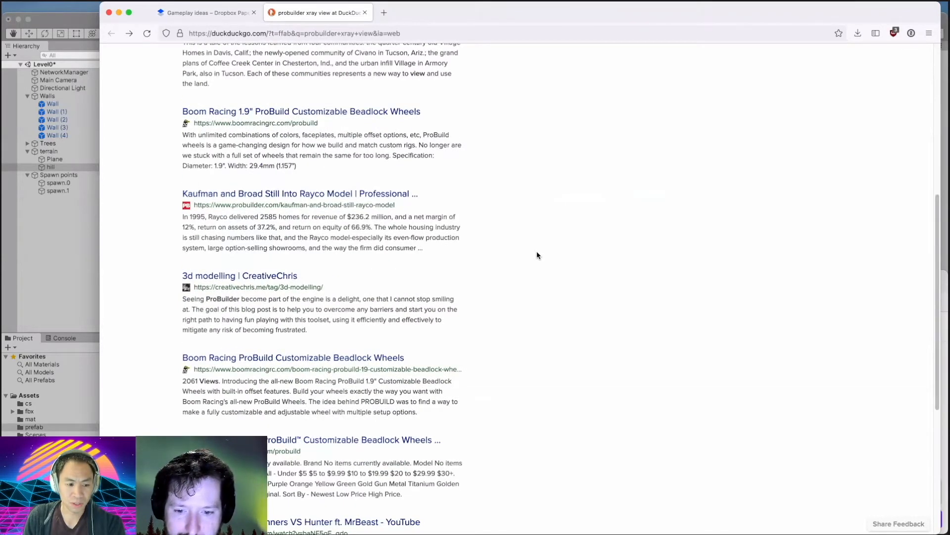
pyautogui.scroll(6, 537, 254)
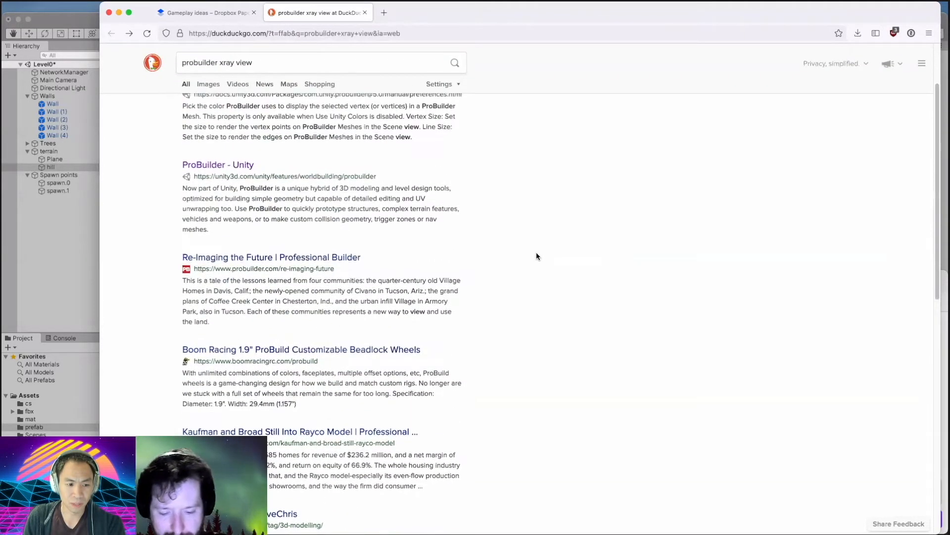
pyautogui.scroll(2, 536, 254)
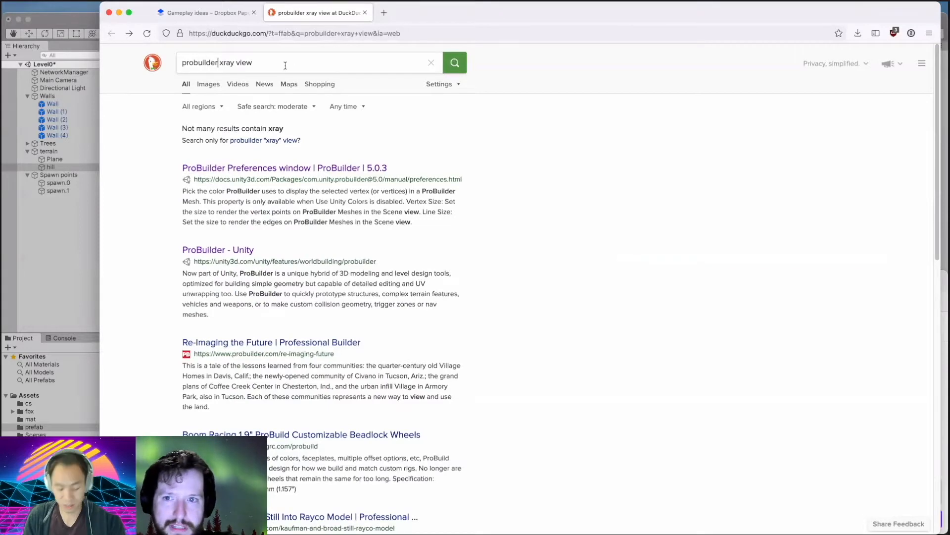
pyautogui.write('unity')
pyautogui.press('Return')
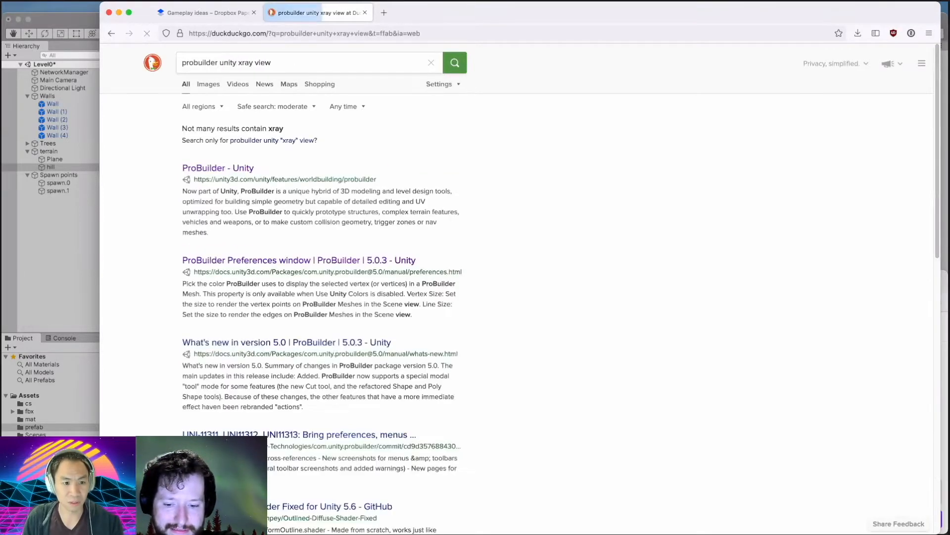
pyautogui.scroll(-2, 430, 249)
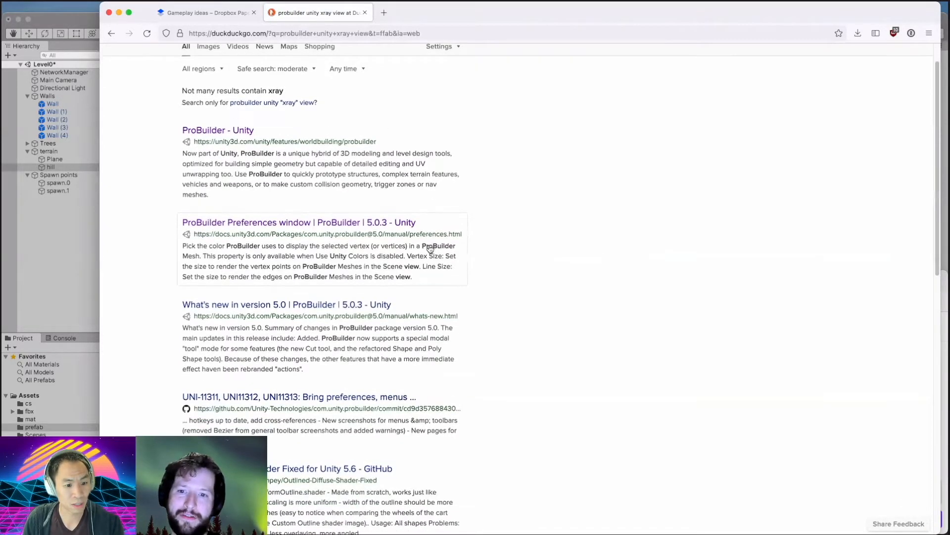
pyautogui.scroll(-1, 430, 249)
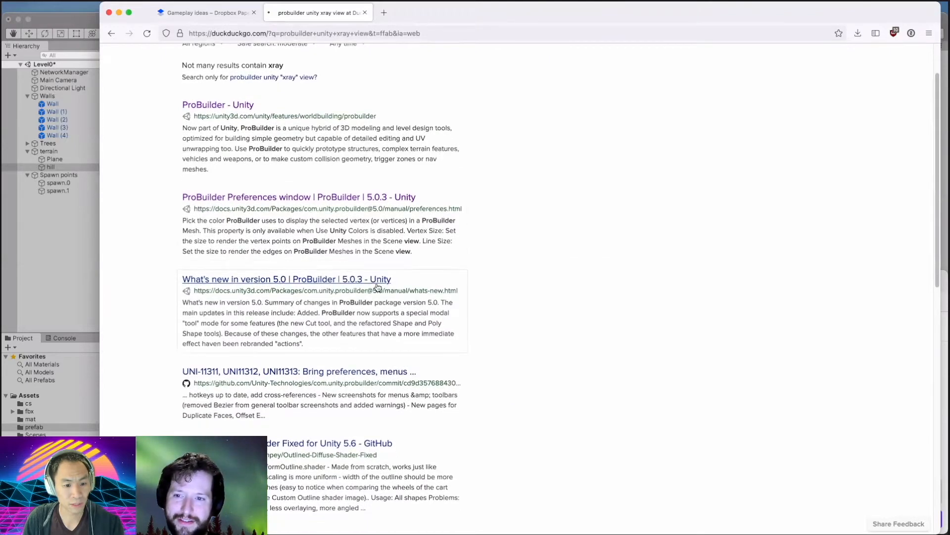
pyautogui.click(377, 281)
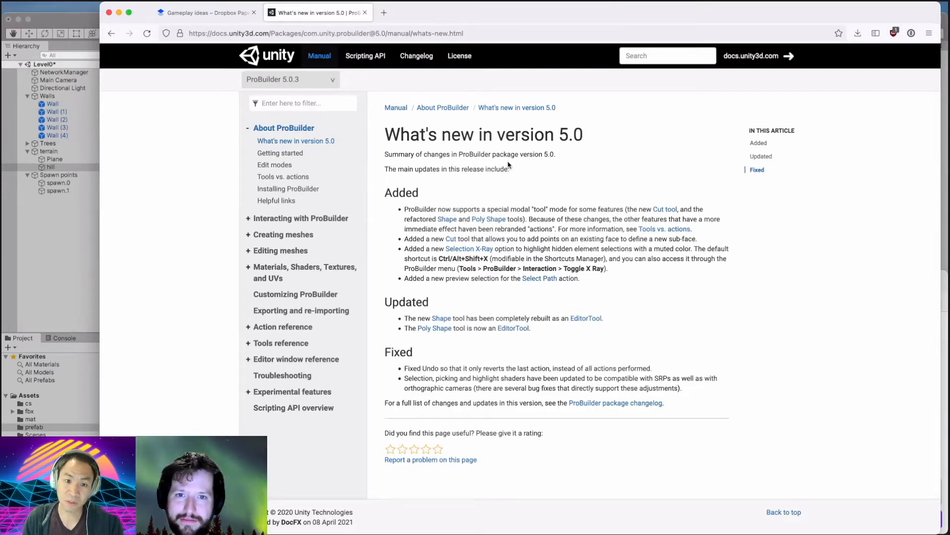
# Switch back to Unity, move the subdivision options window off the ProBuilder tools, and select the hill's long side face in face selection.
pyautogui.press('super+Tab')
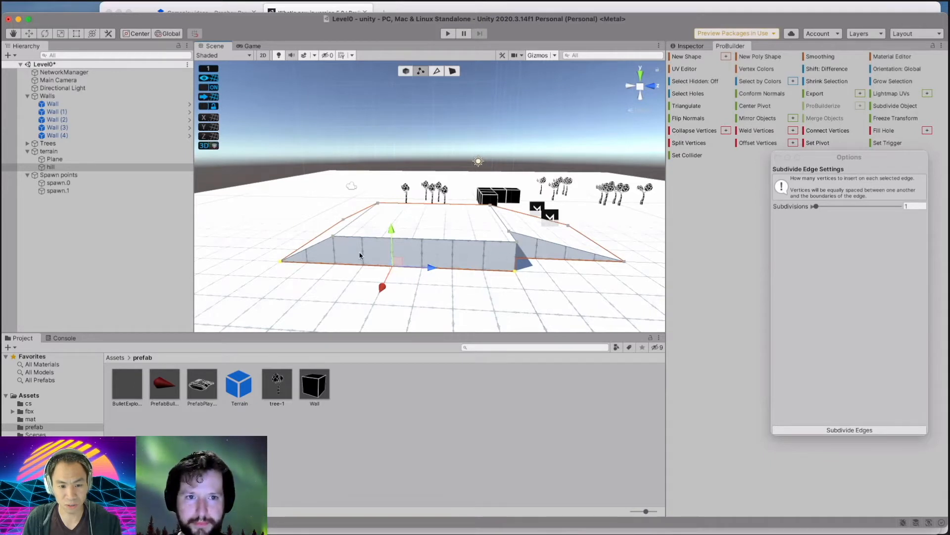
pyautogui.click(879, 171)
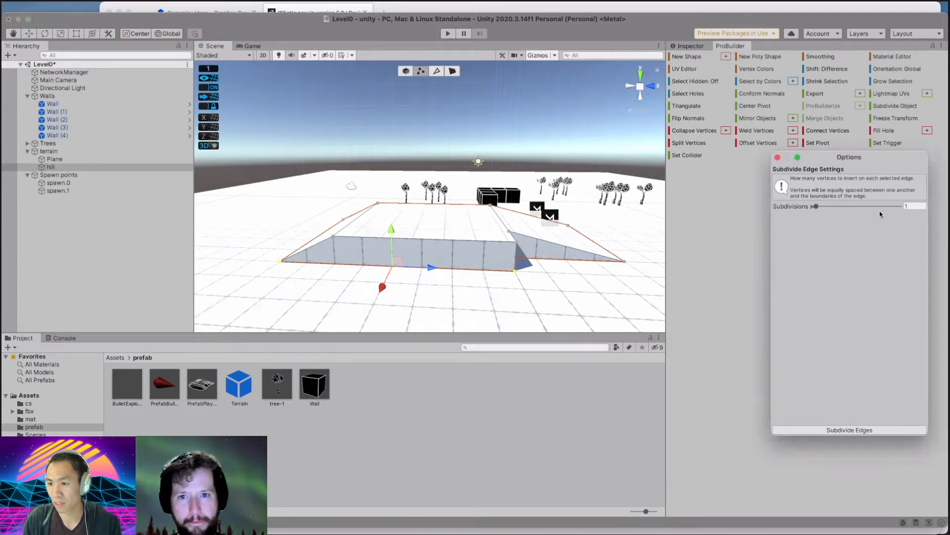
pyautogui.moveTo(873, 170); pyautogui.dragTo(873, 217)
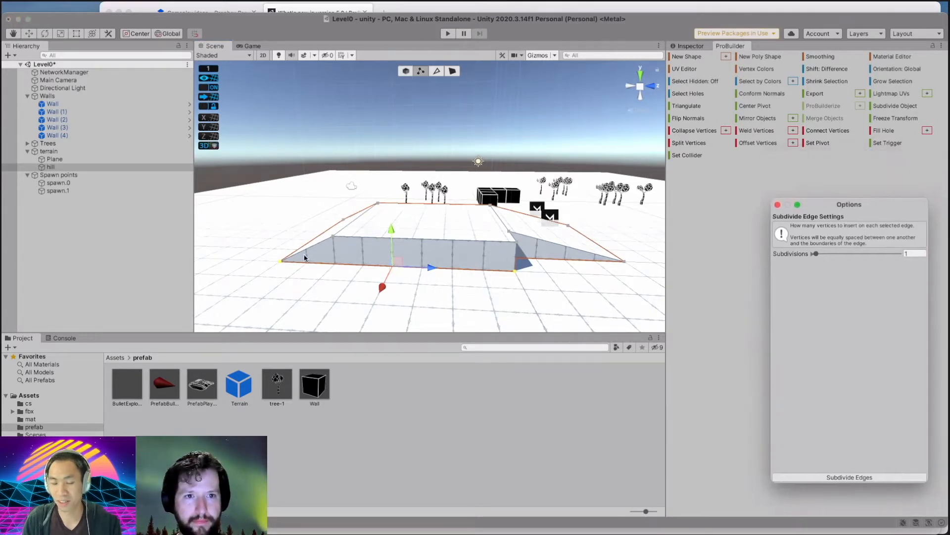
pyautogui.click(371, 254)
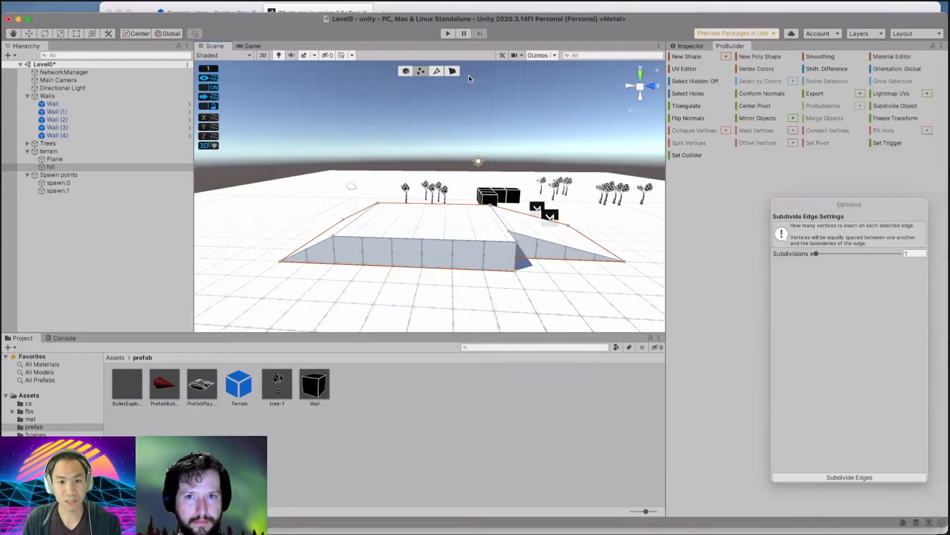
pyautogui.click(456, 74)
pyautogui.click(452, 261)
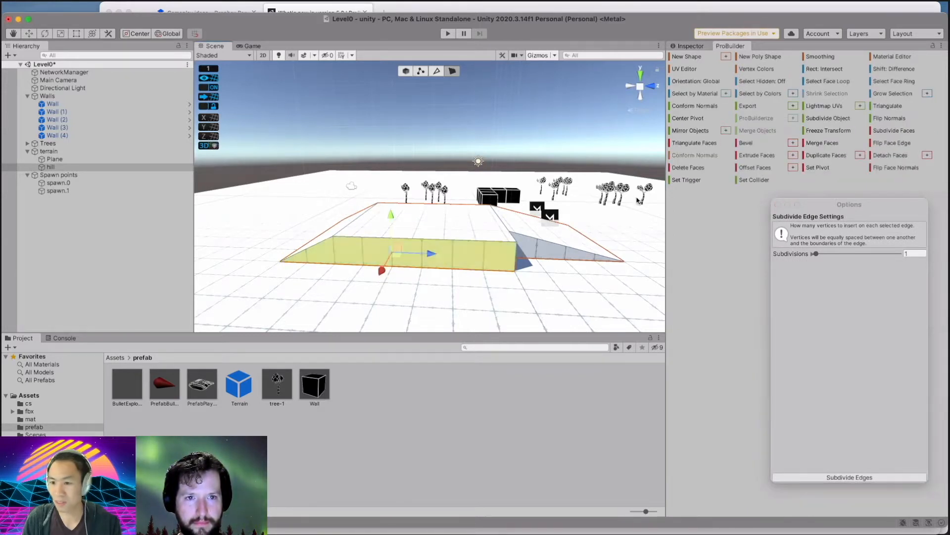
# Subdivide the hill's selected long side face with Subdivide Faces and inspect the mesh up close.
pyautogui.moveTo(859, 208); pyautogui.dragTo(850, 232)
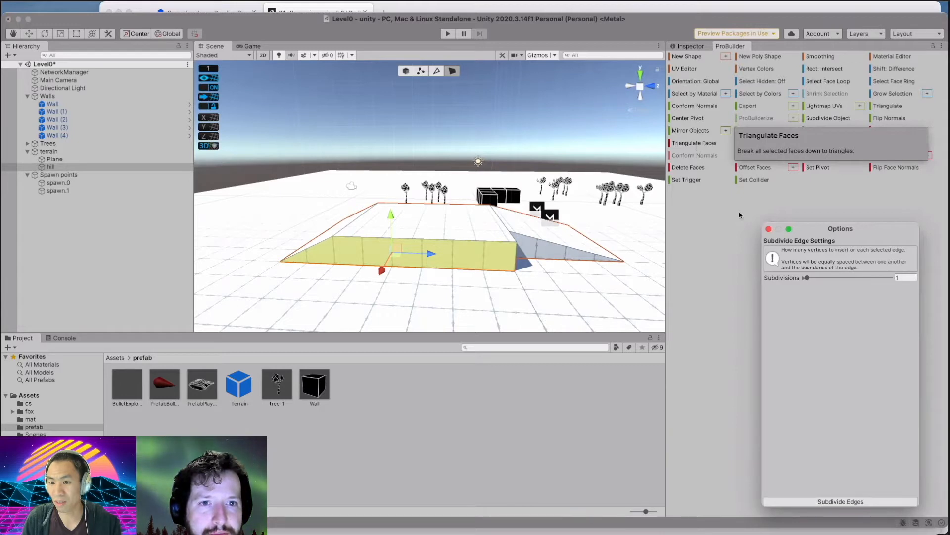
pyautogui.click(839, 190)
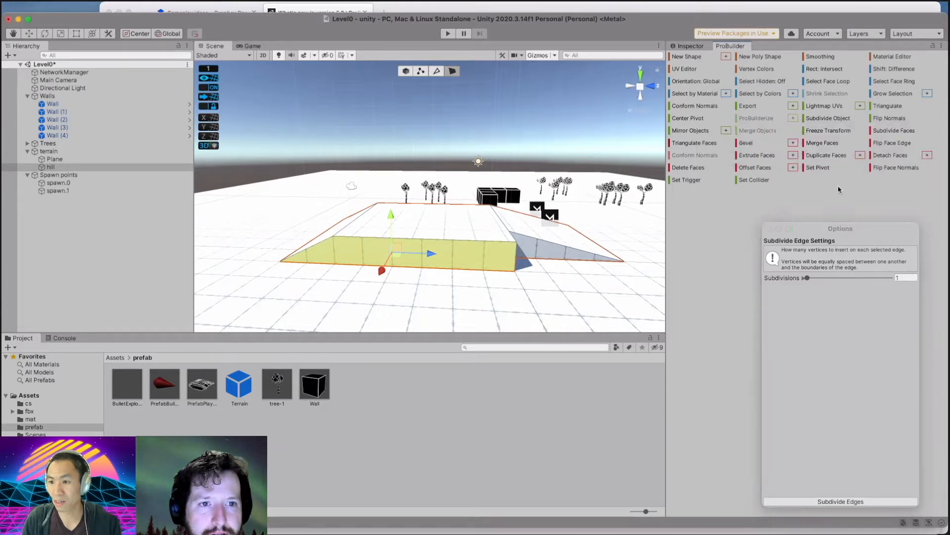
pyautogui.click(888, 132)
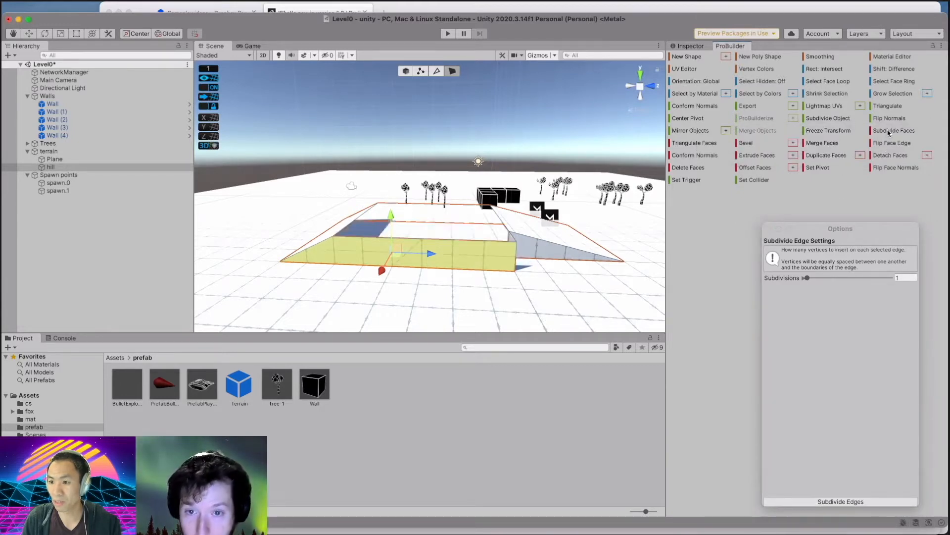
pyautogui.moveTo(458, 272); pyautogui.dragTo(431, 282, button='middle')
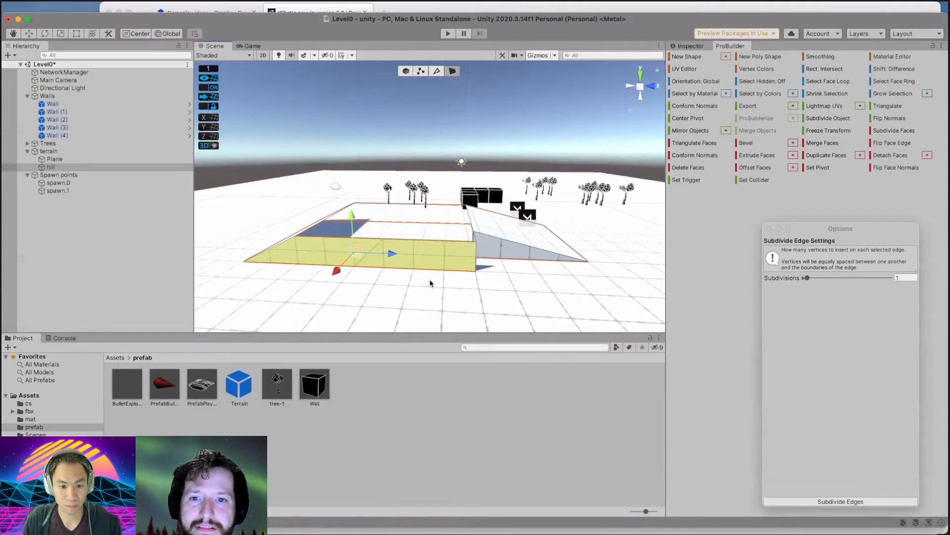
pyautogui.scroll(3, 431, 283)
pyautogui.scroll(-3, 430, 281)
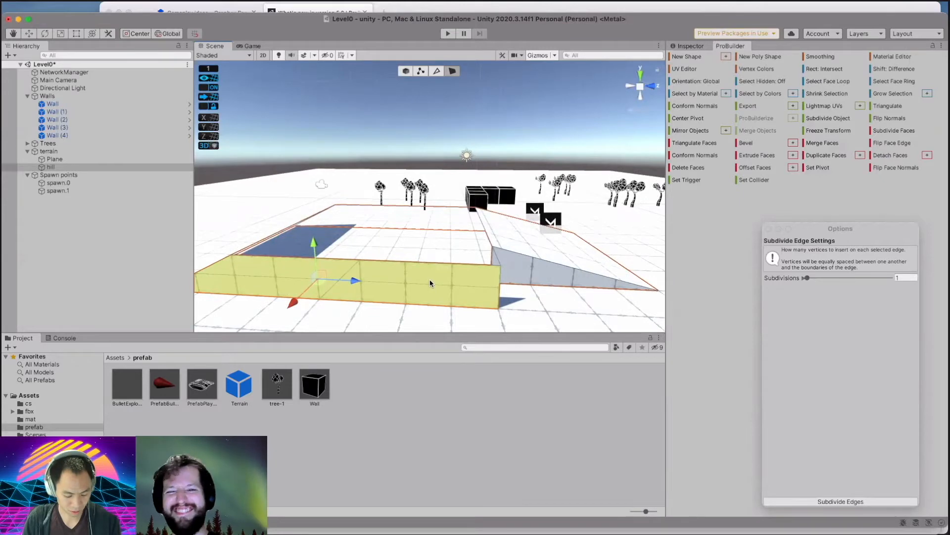
# Inspect the subdivided long side face of the hill and undo its subdivision.
pyautogui.keyDown('alt'); pyautogui.moveTo(387, 312); pyautogui.dragTo(438, 252); pyautogui.keyUp('alt')
pyautogui.keyDown('alt'); pyautogui.moveTo(435, 272); pyautogui.dragTo(438, 296); pyautogui.keyUp('alt')
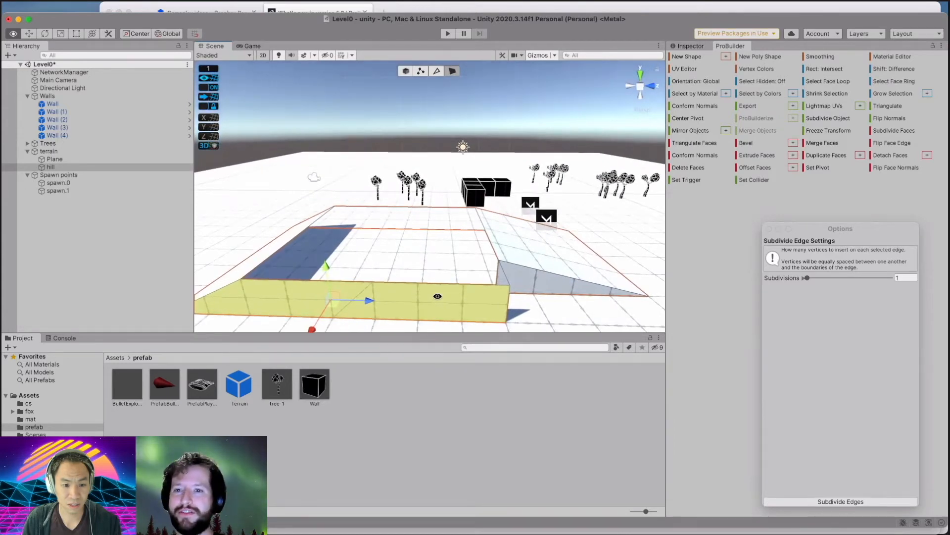
pyautogui.keyDown('alt'); pyautogui.moveTo(438, 297); pyautogui.dragTo(448, 261); pyautogui.keyUp('alt')
pyautogui.press('super+z')
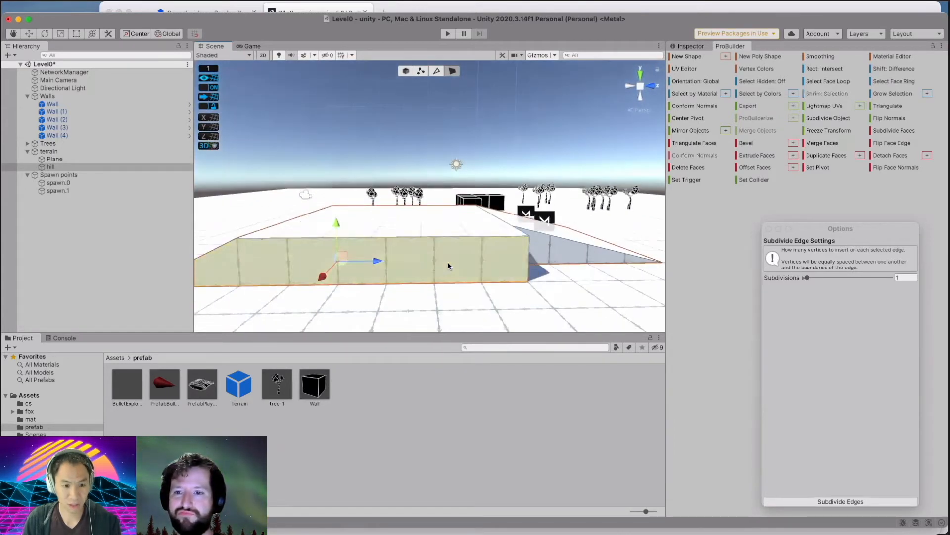
# Try to pull the hill's long side face outward, and undo the move.
pyautogui.click(322, 279)
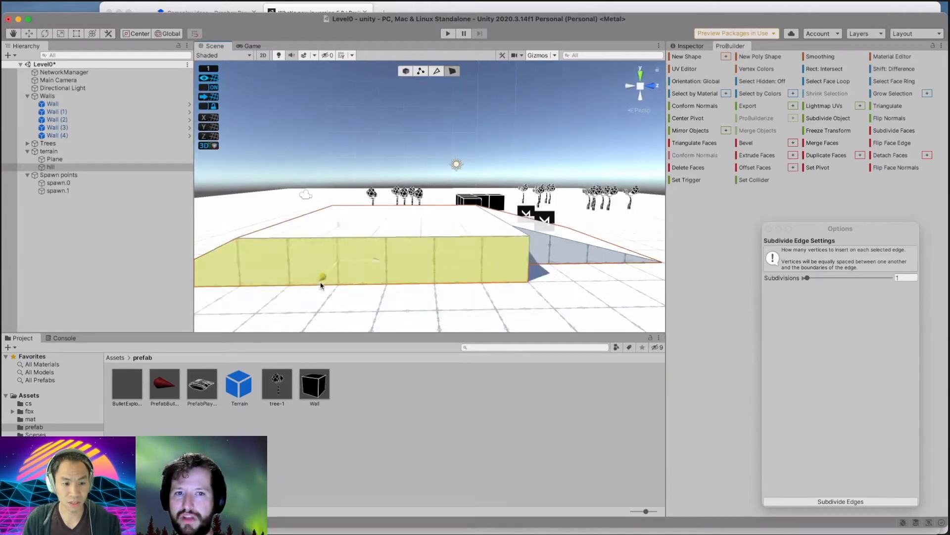
pyautogui.moveTo(318, 290); pyautogui.dragTo(329, 275)
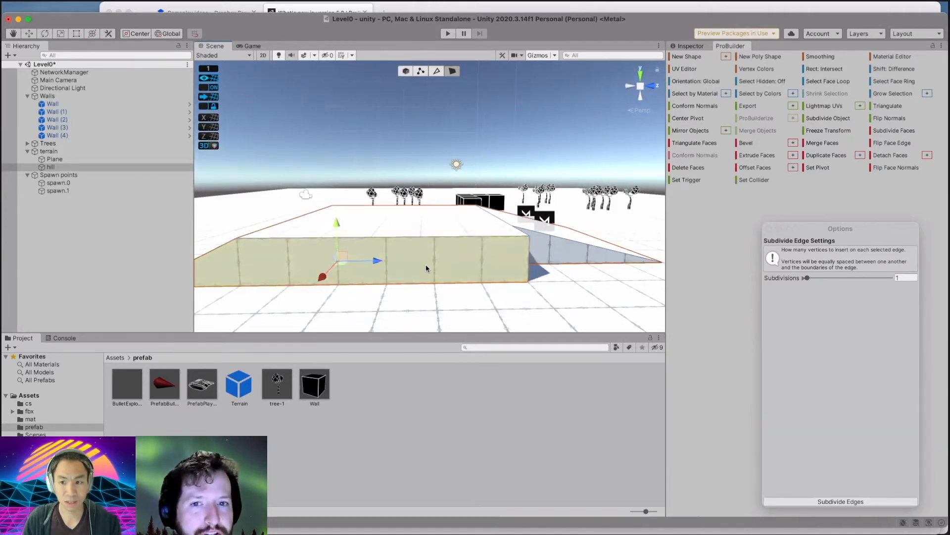
pyautogui.press('super+z')
# Select the hill's long side face and extrude it outward with Extrude Faces.
pyautogui.click(427, 256)
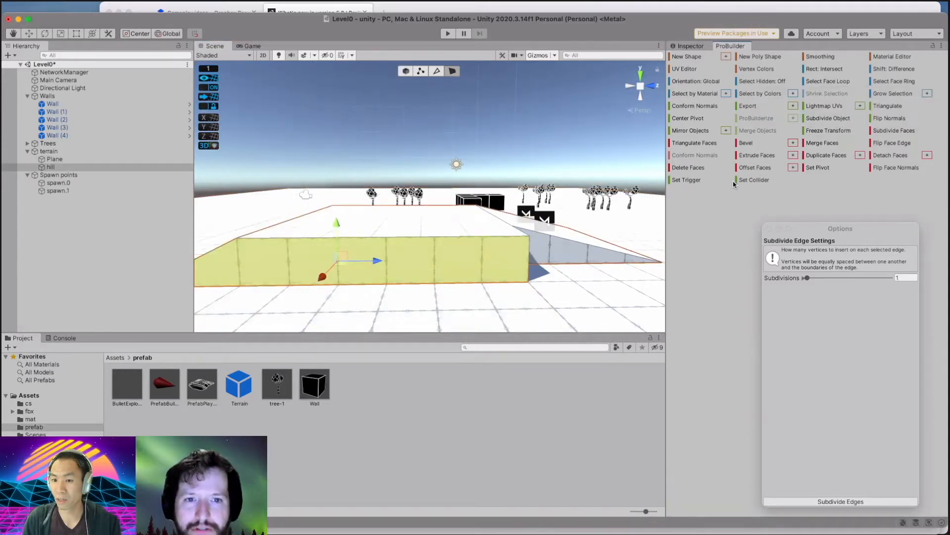
pyautogui.click(763, 156)
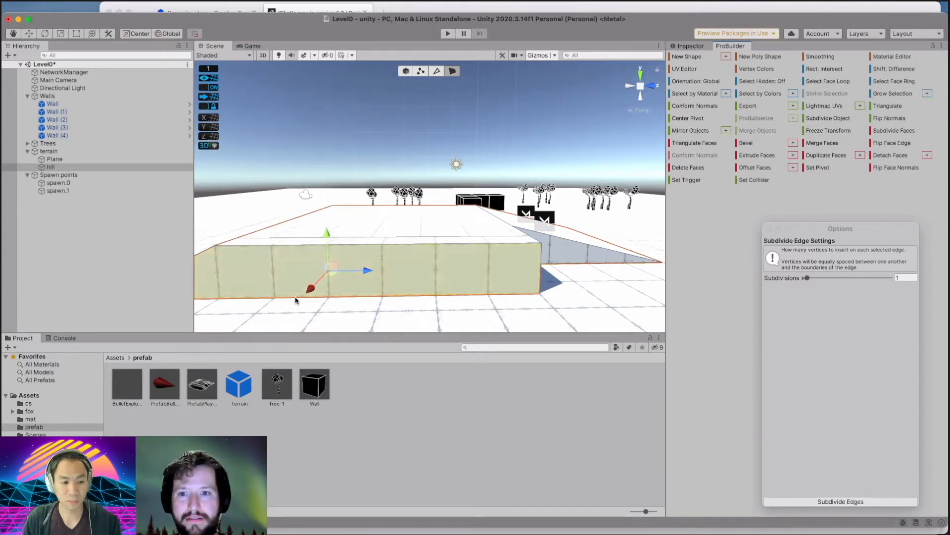
pyautogui.keyDown('alt'); pyautogui.moveTo(304, 304); pyautogui.dragTo(429, 282); pyautogui.keyUp('alt')
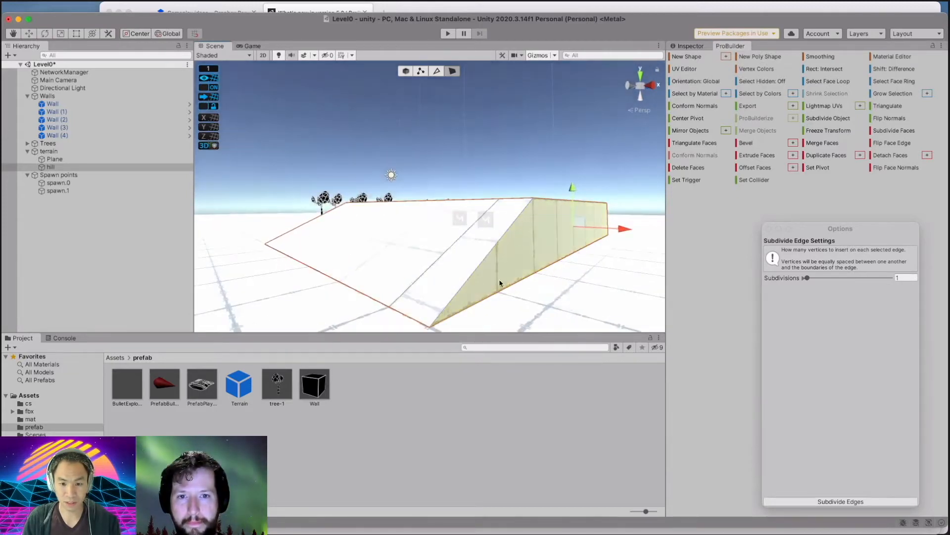
# In vertex selection, move the extruded strip's outer foot vertex back along the side until it sits below the upper corner.
pyautogui.click(470, 263)
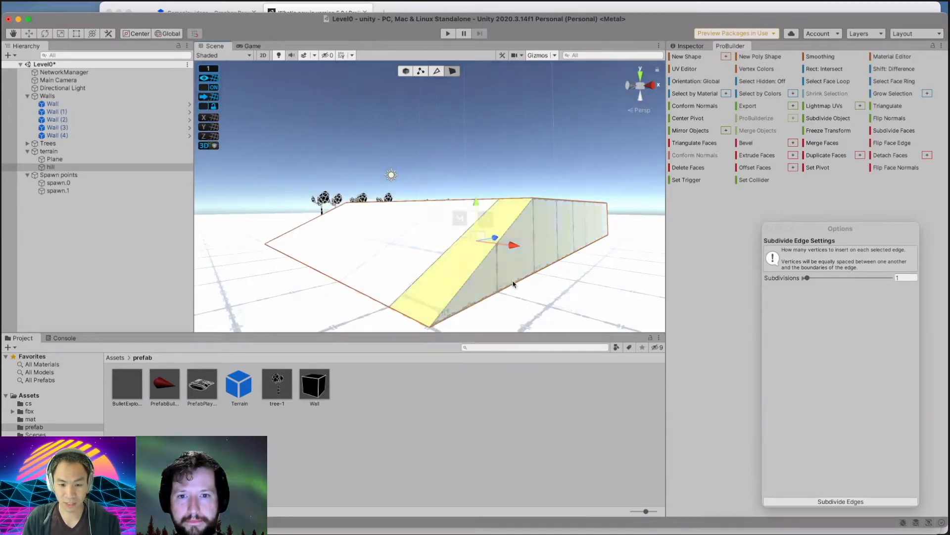
pyautogui.click(420, 72)
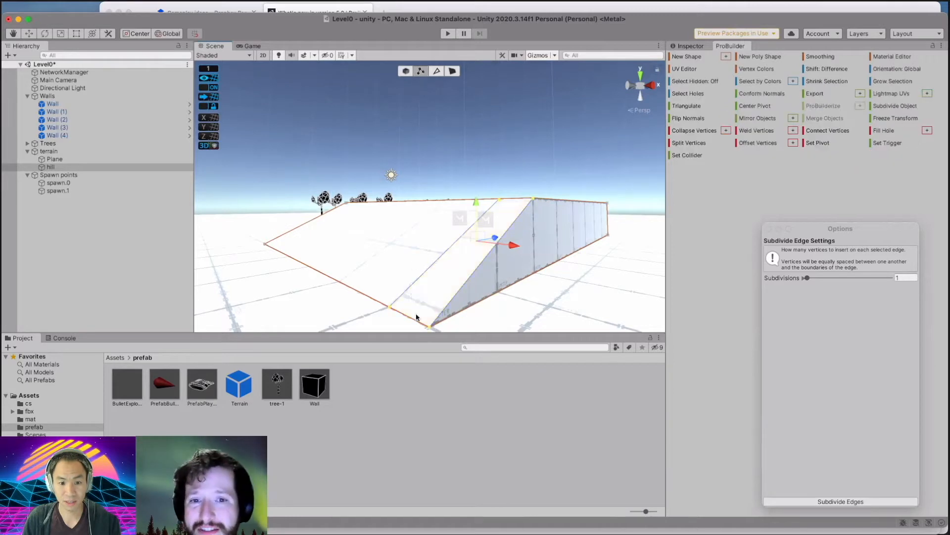
pyautogui.click(429, 328)
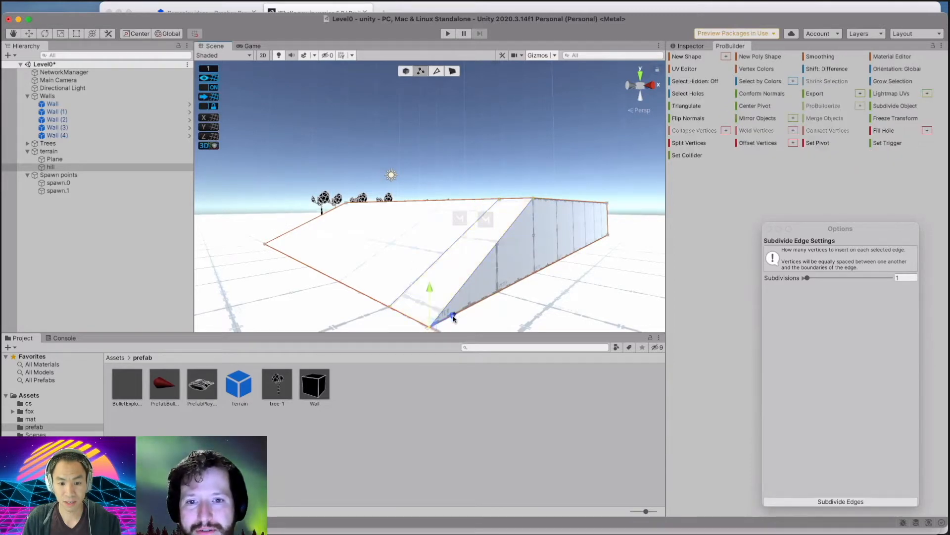
pyautogui.moveTo(429, 328); pyautogui.dragTo(537, 266)
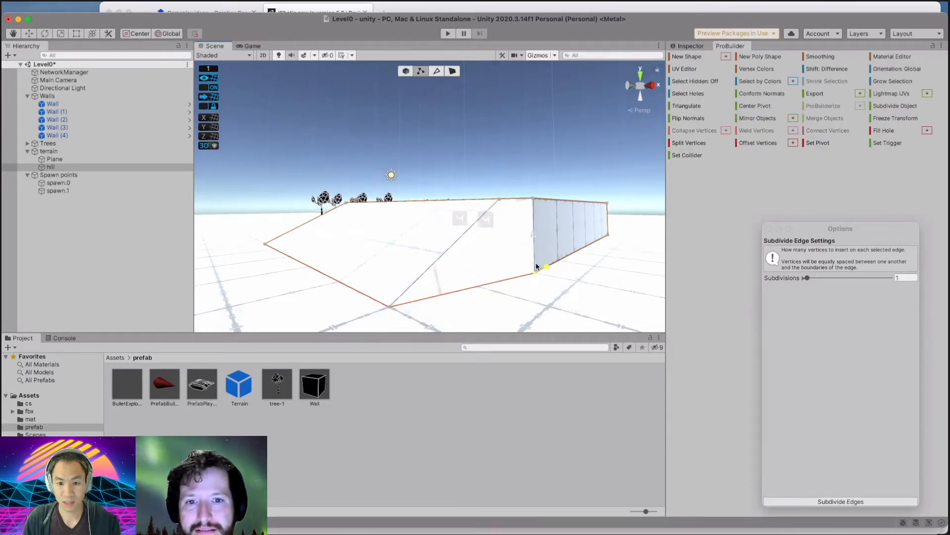
# Split the bottom vertex where the extruded strip meets the slope and move the loose vertices inward along the hill's length.
pyautogui.click(389, 306)
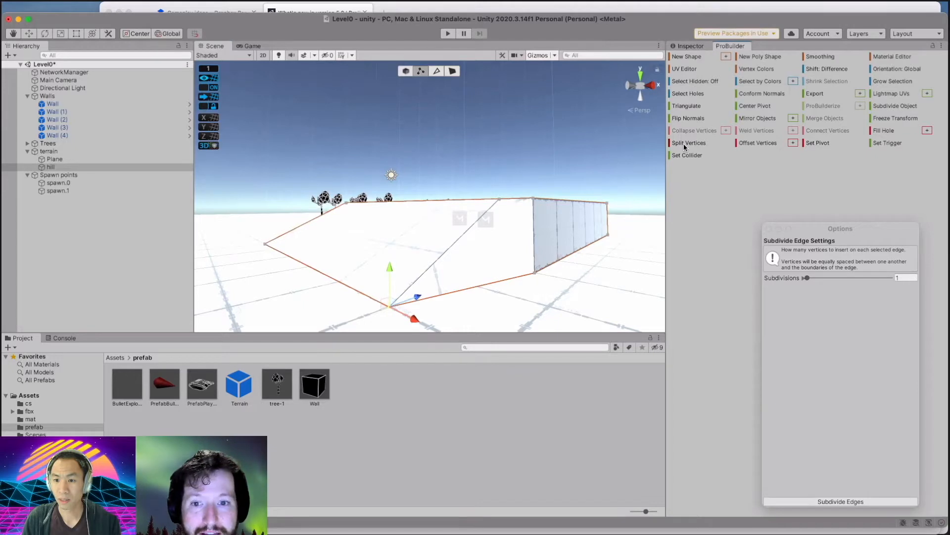
pyautogui.moveTo(416, 296); pyautogui.dragTo(477, 273)
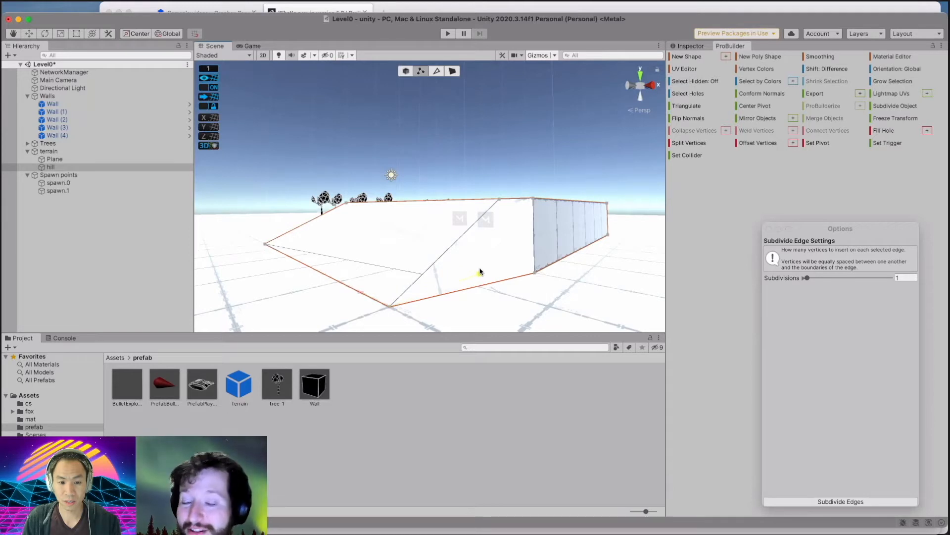
pyautogui.moveTo(469, 278); pyautogui.dragTo(469, 277)
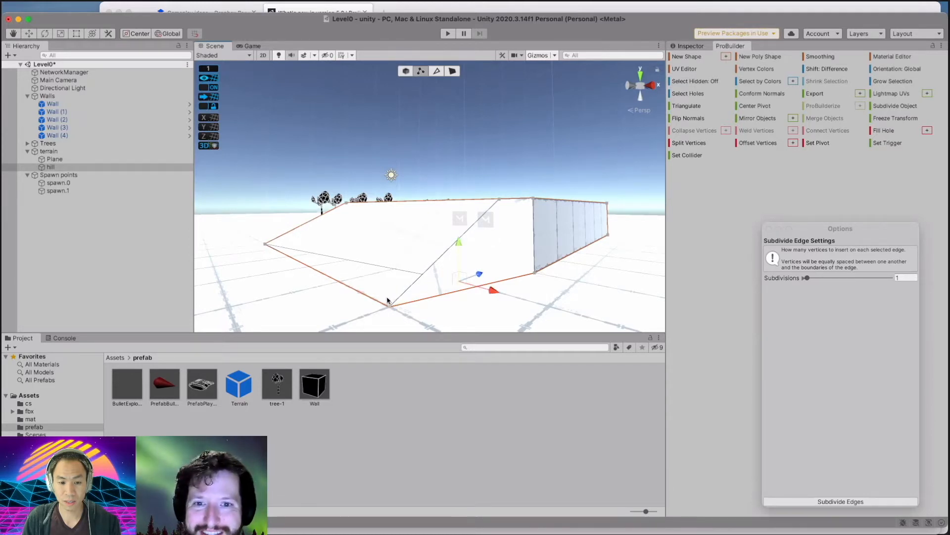
pyautogui.click(391, 307)
pyautogui.moveTo(418, 298); pyautogui.dragTo(526, 260)
pyautogui.click(479, 279)
# Examine the hill from beneath and try to move the vertex at the foot of the slope.
pyautogui.moveTo(479, 294); pyautogui.dragTo(485, 230, button='middle')
pyautogui.moveTo(477, 119); pyautogui.dragTo(475, 123, button='middle')
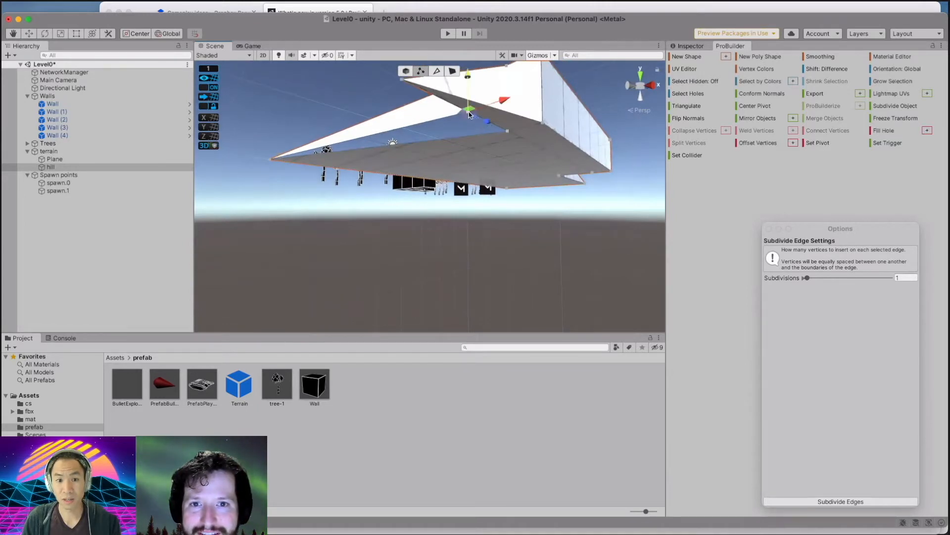
pyautogui.moveTo(467, 106); pyautogui.dragTo(456, 239, button='middle')
pyautogui.click(450, 255)
pyautogui.moveTo(411, 276); pyautogui.dragTo(365, 276)
pyautogui.moveTo(483, 268)
pyautogui.mouseDown(button='middle')
pyautogui.moveTo(475, 285)
pyautogui.moveTo(516, 208)
pyautogui.moveTo(482, 256)
pyautogui.mouseUp(button='middle')
pyautogui.moveTo(497, 198)
pyautogui.keyDown('alt'); pyautogui.mouseDown()
pyautogui.moveTo(500, 156)
pyautogui.moveTo(485, 197)
pyautogui.moveTo(538, 190)
pyautogui.moveTo(490, 185)
pyautogui.moveTo(510, 200)
pyautogui.mouseUp(); pyautogui.keyUp('alt')
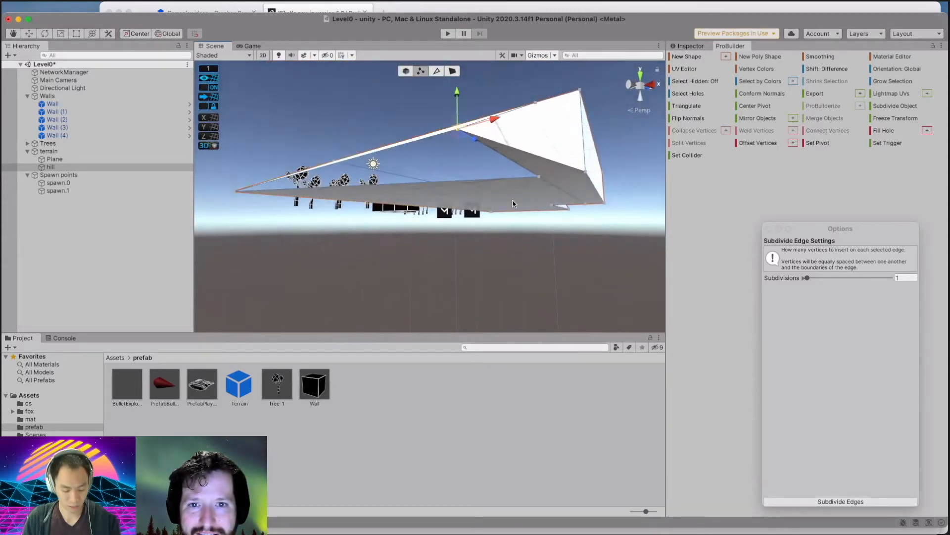
# Undo the moves of the split foot vertices and check the hill's underside.
pyautogui.press('super+z')
pyautogui.press('super+z')
pyautogui.press('super+z')
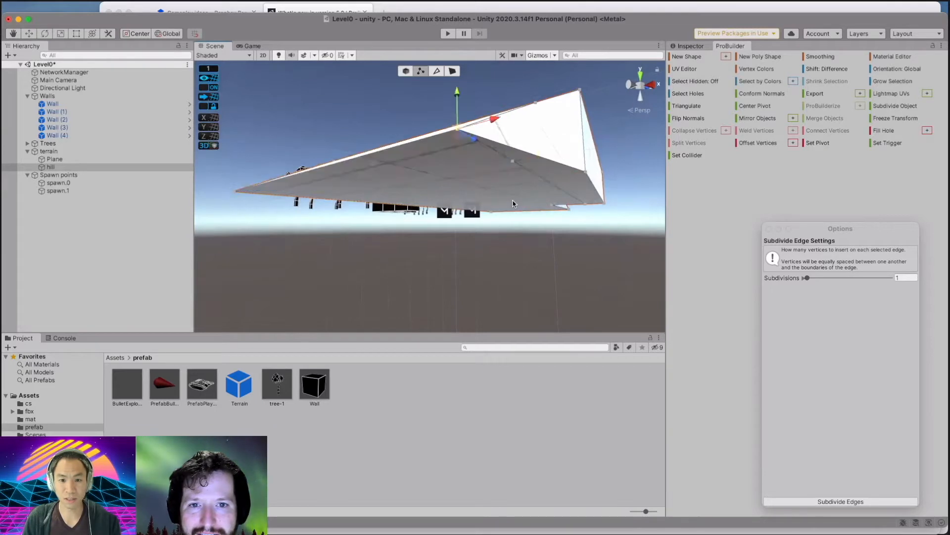
pyautogui.press('super+z')
pyautogui.moveTo(505, 200); pyautogui.dragTo(497, 237, button='middle')
pyautogui.keyDown('alt'); pyautogui.moveTo(491, 309); pyautogui.dragTo(548, 281); pyautogui.keyUp('alt')
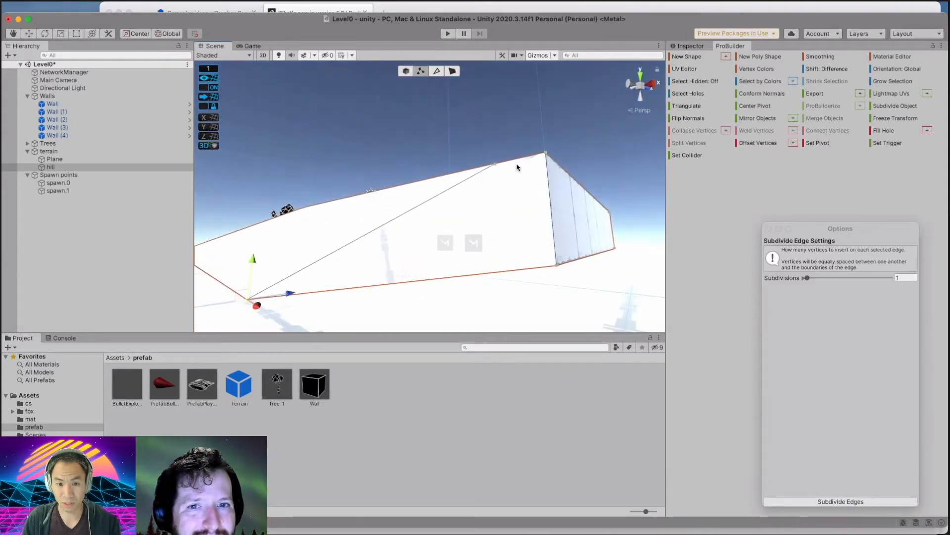
pyautogui.keyDown('alt'); pyautogui.moveTo(409, 251); pyautogui.dragTo(561, 227); pyautogui.keyUp('alt')
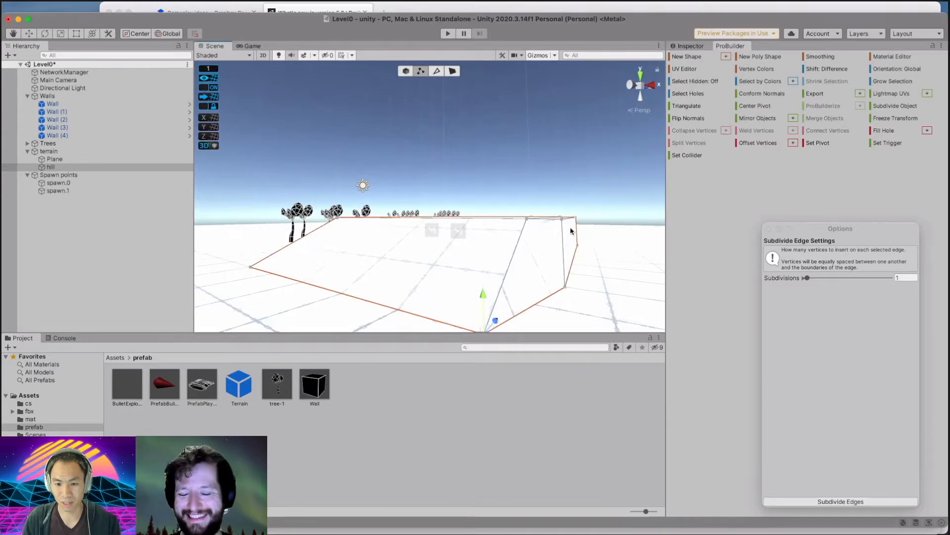
pyautogui.keyDown('alt'); pyautogui.moveTo(537, 267); pyautogui.dragTo(520, 161); pyautogui.keyUp('alt')
pyautogui.click(522, 159)
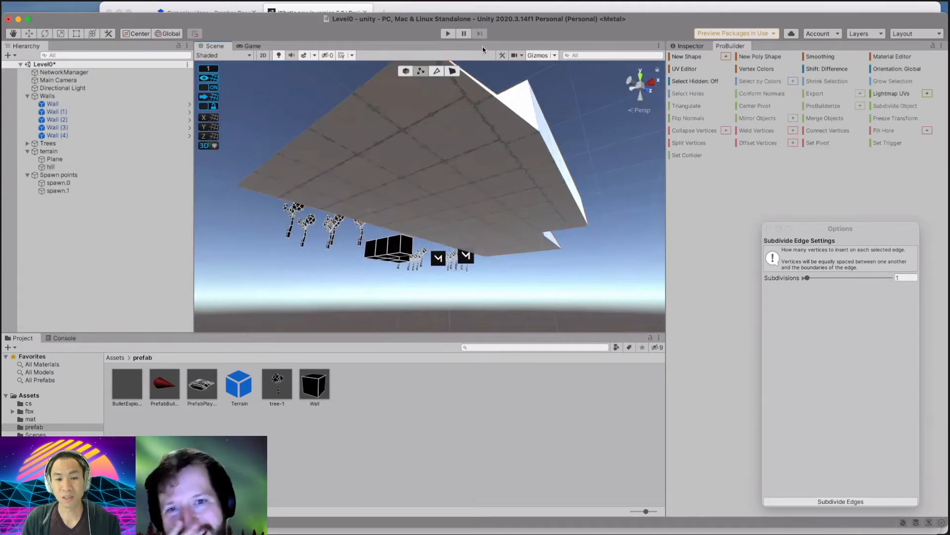
# Select the bottom corner vertex on the hill's extruded side and move it outward and back inward from beneath.
pyautogui.keyDown('alt'); pyautogui.moveTo(514, 166); pyautogui.dragTo(512, 104); pyautogui.keyUp('alt')
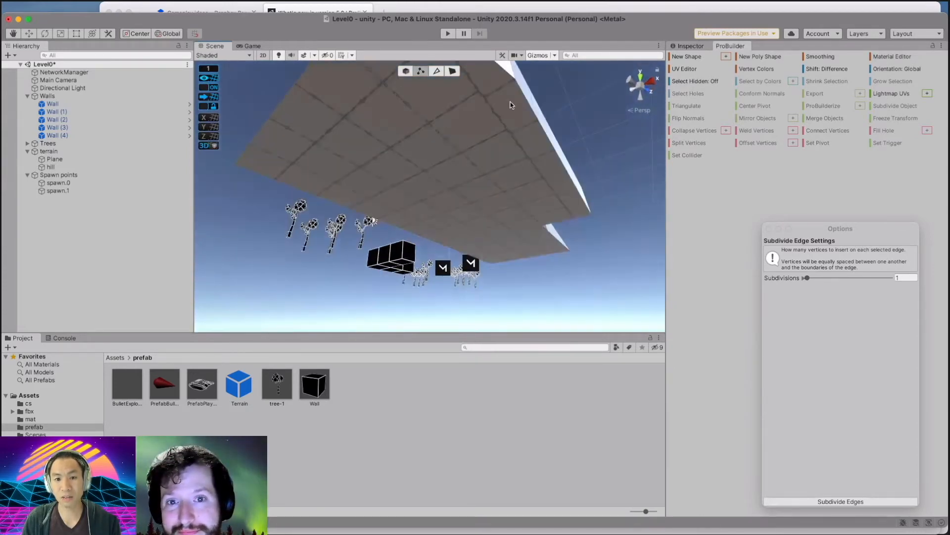
pyautogui.click(515, 90)
pyautogui.moveTo(495, 110); pyautogui.dragTo(486, 166, button='middle')
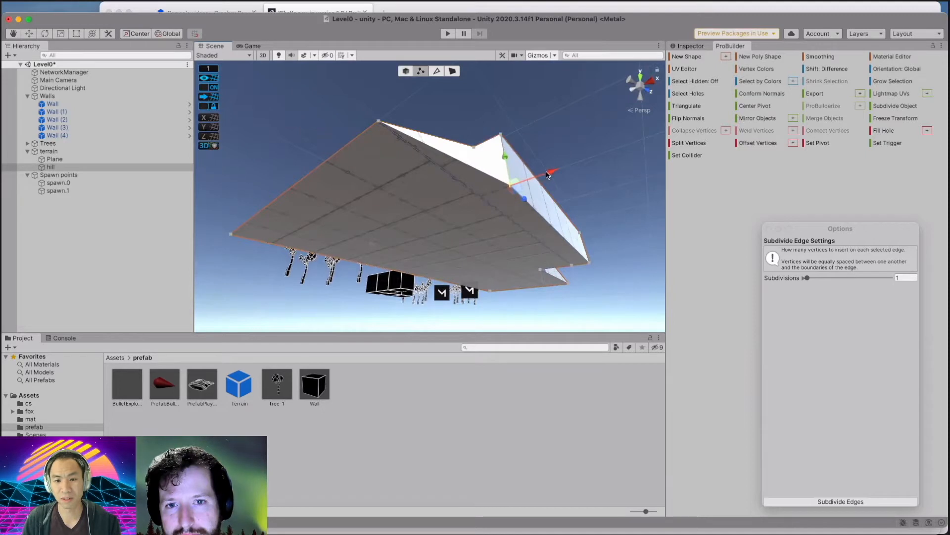
pyautogui.moveTo(542, 177); pyautogui.dragTo(544, 155)
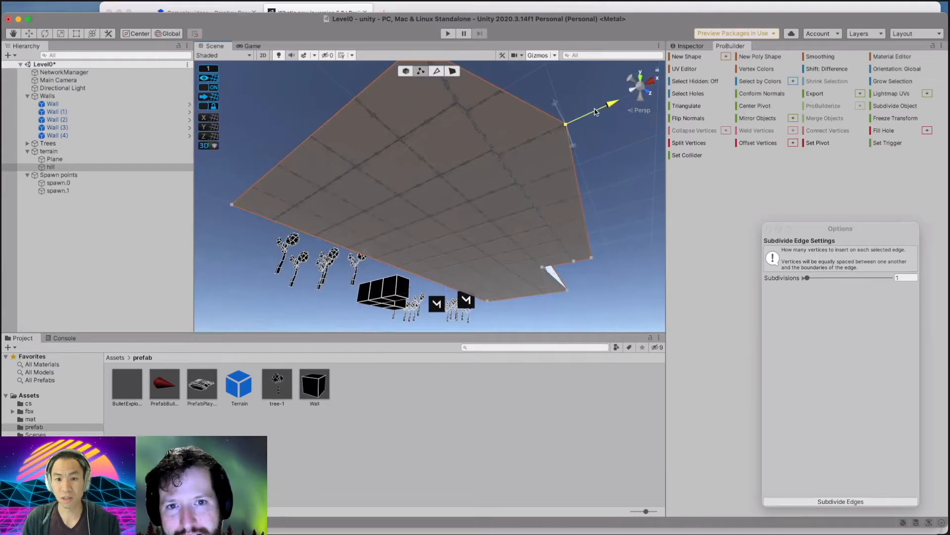
pyautogui.keyDown('shift'); pyautogui.moveTo(597, 110); pyautogui.dragTo(542, 140); pyautogui.keyUp('shift')
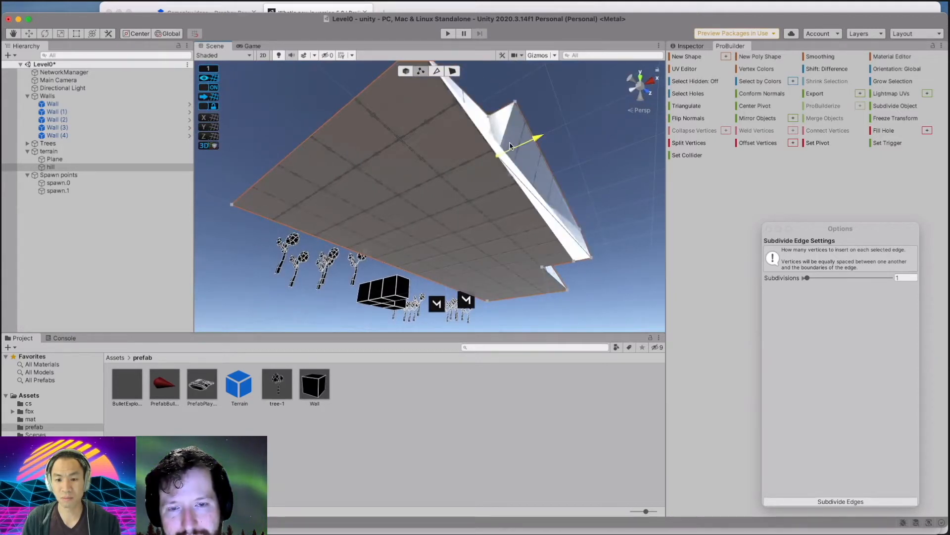
# Undo the vertex edits and the extrusion of the hill's long side face.
pyautogui.press('super+z')
pyautogui.press('super+z')
pyautogui.press('super+z')
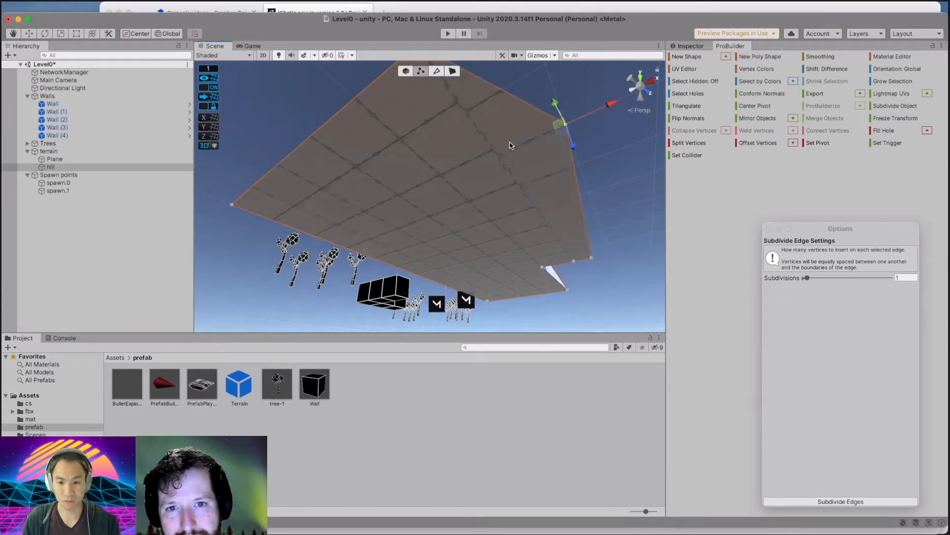
pyautogui.press('super+z')
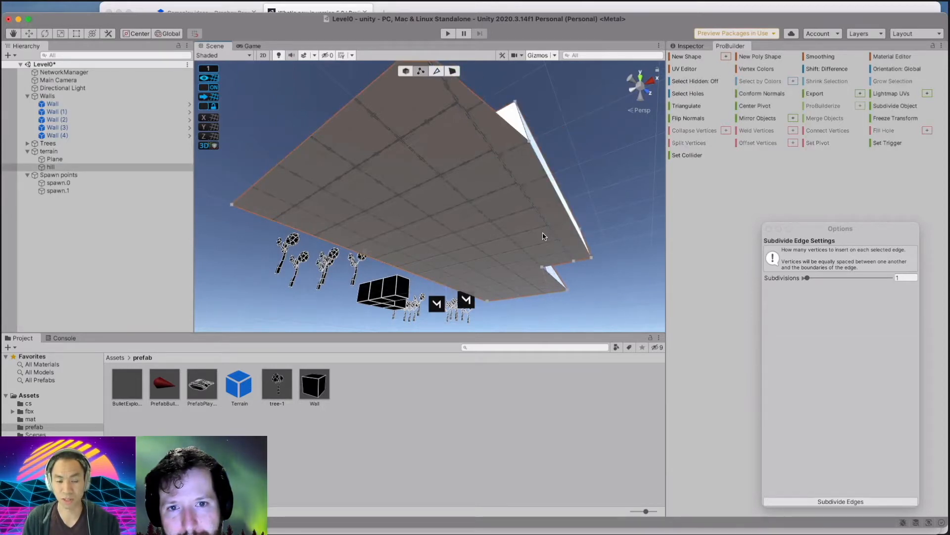
pyautogui.press('super+z')
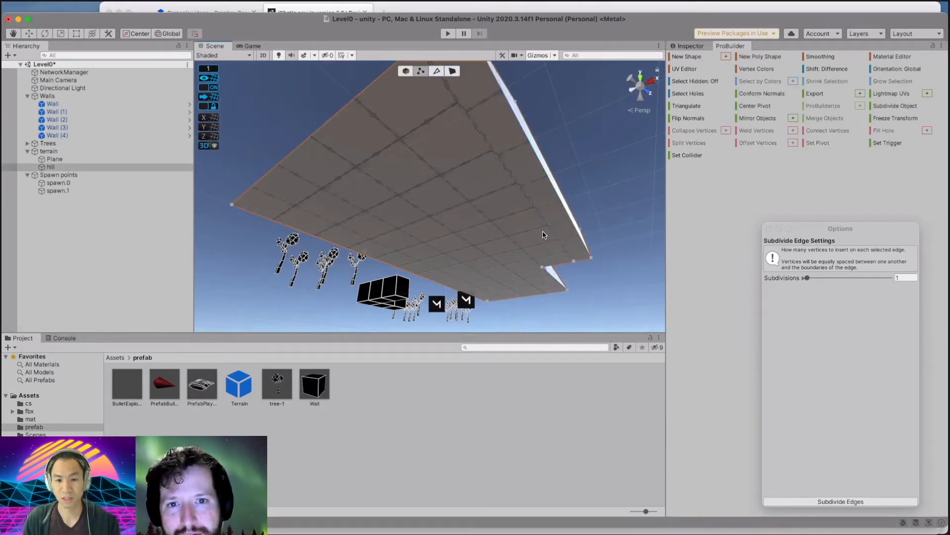
pyautogui.press('super+z')
pyautogui.moveTo(543, 231); pyautogui.dragTo(299, 198, button='middle')
pyautogui.keyDown('alt'); pyautogui.moveTo(246, 186); pyautogui.dragTo(239, 244); pyautogui.keyUp('alt')
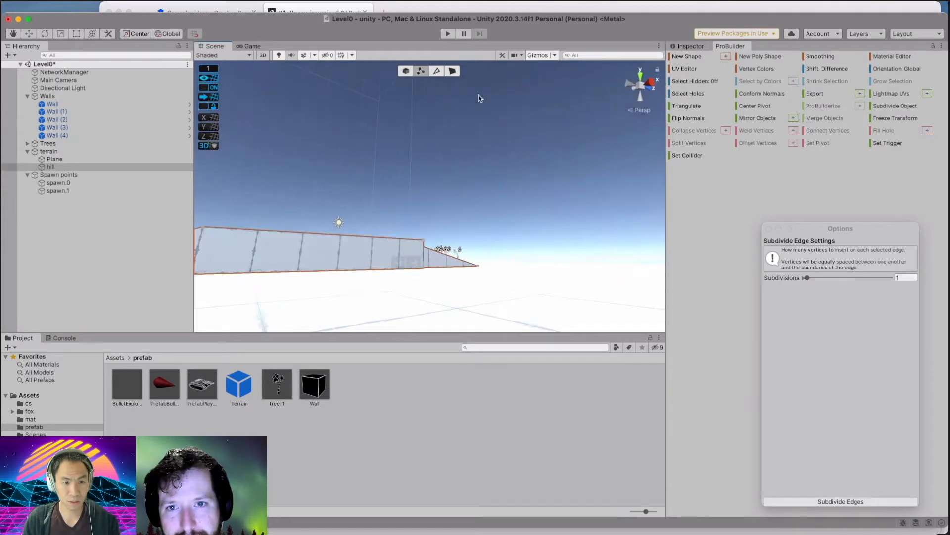
# Select the hill's long side face in face selection and extrude it with Extrude Faces.
pyautogui.click(454, 71)
pyautogui.click(350, 256)
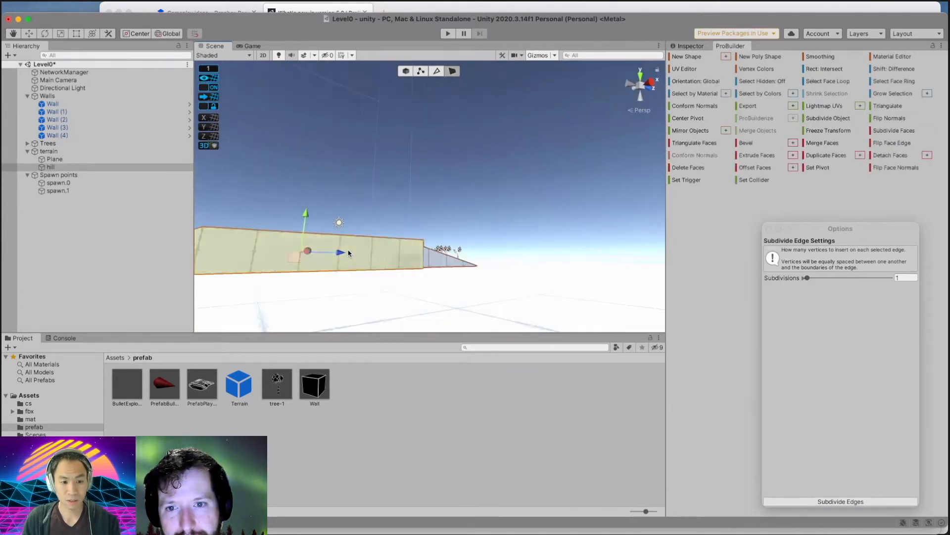
pyautogui.keyDown('alt'); pyautogui.moveTo(333, 252); pyautogui.dragTo(448, 305); pyautogui.keyUp('alt')
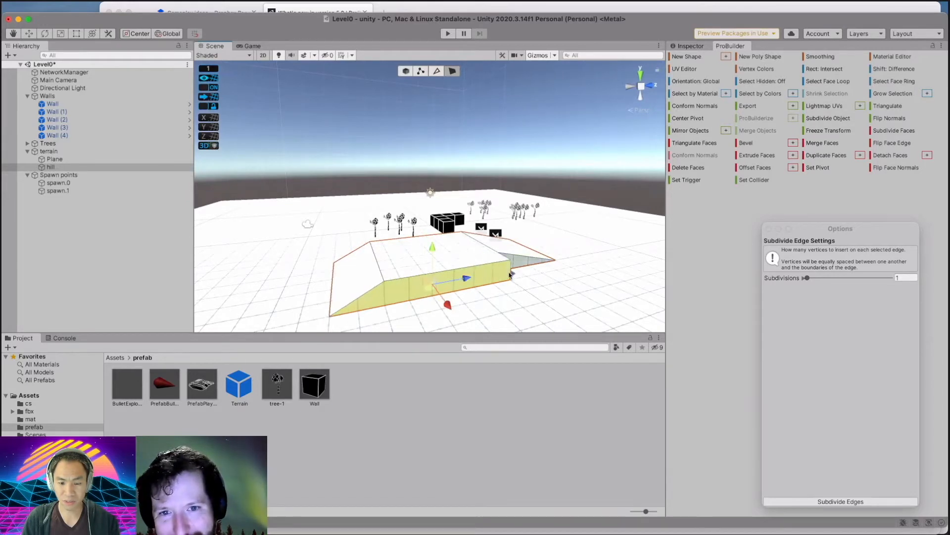
pyautogui.click(761, 157)
# Move the extruded long side face further outward to widen the new strip of the hill.
pyautogui.moveTo(453, 314); pyautogui.dragTo(465, 326)
pyautogui.moveTo(491, 315); pyautogui.dragTo(536, 306, button='middle')
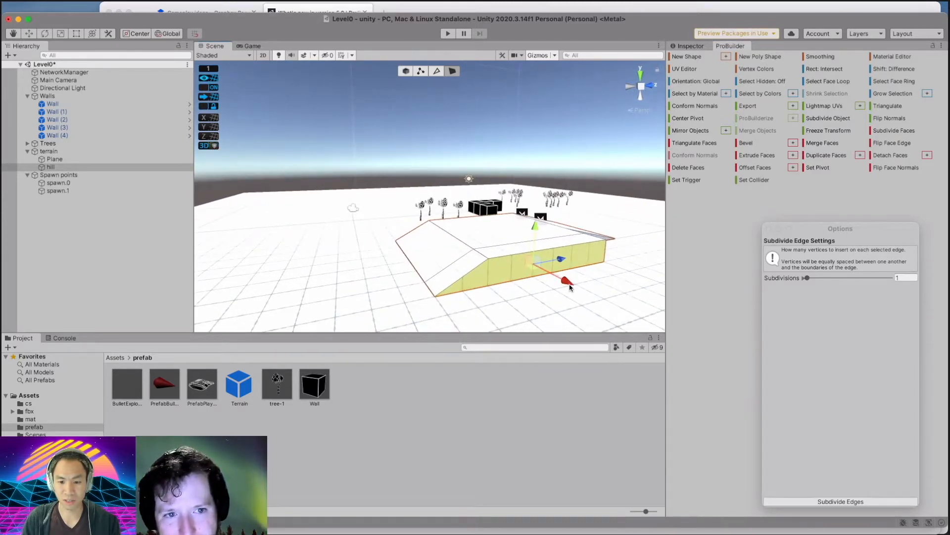
pyautogui.moveTo(567, 290); pyautogui.dragTo(588, 304)
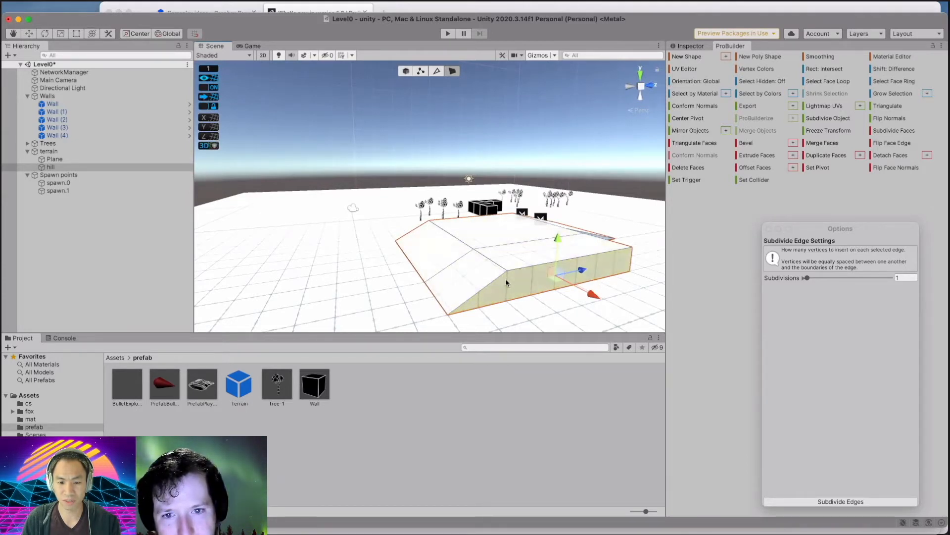
pyautogui.keyDown('alt'); pyautogui.moveTo(520, 280); pyautogui.dragTo(465, 262); pyautogui.keyUp('alt')
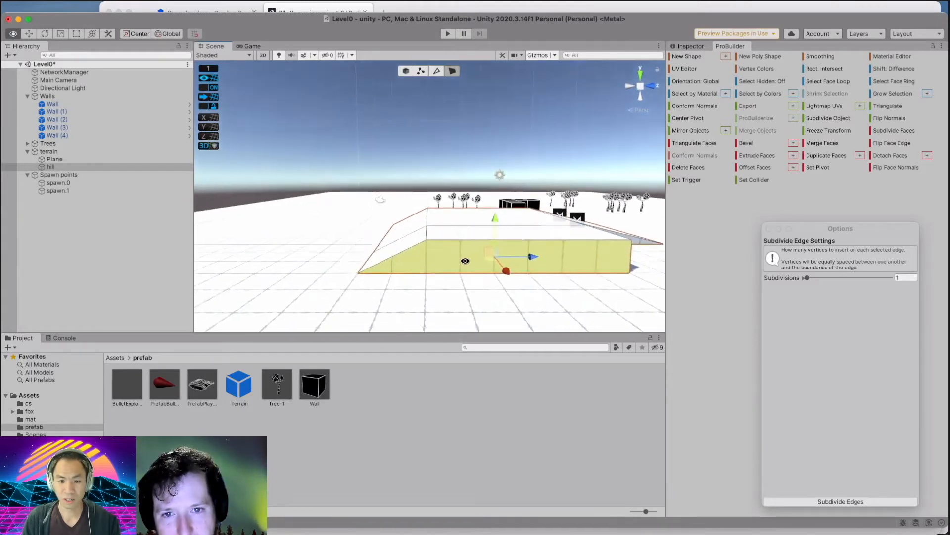
pyautogui.click(468, 275)
pyautogui.click(469, 274)
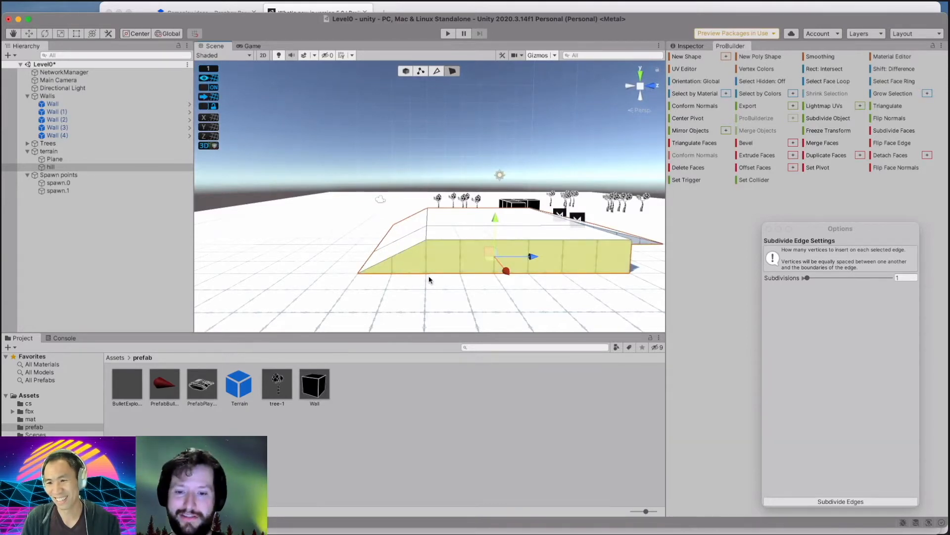
pyautogui.click(468, 245)
pyautogui.click(469, 243)
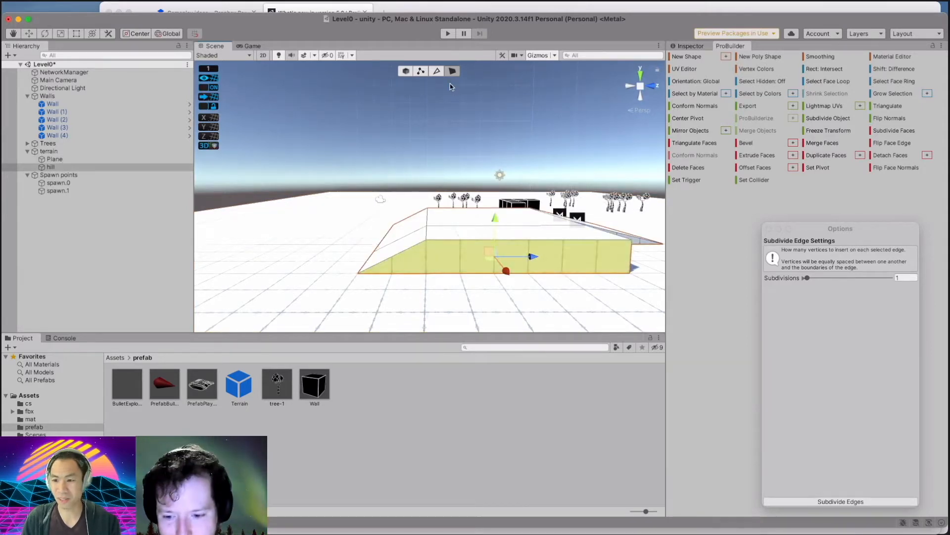
# Select the top and bottom edges of the hill's extruded long side face and join their midpoints with Connect Edges.
pyautogui.click(436, 72)
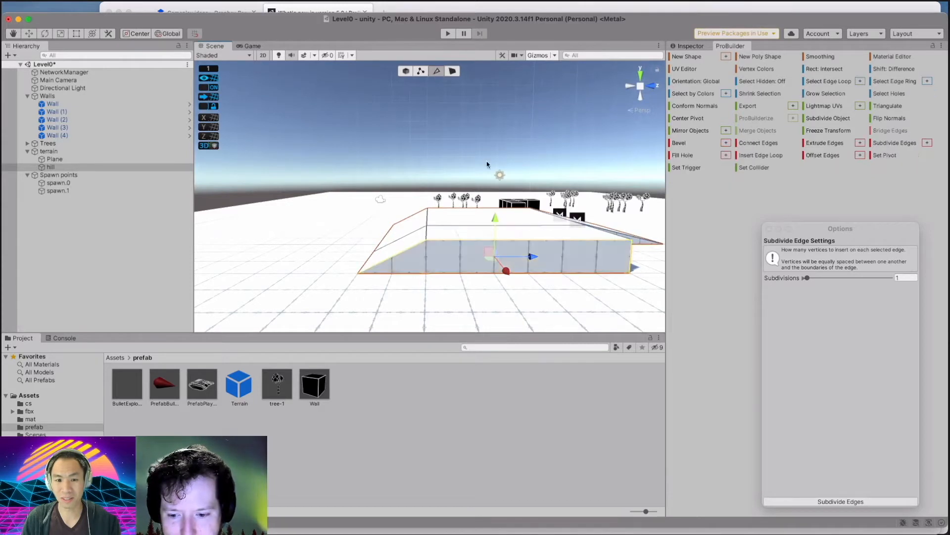
pyautogui.click(545, 243)
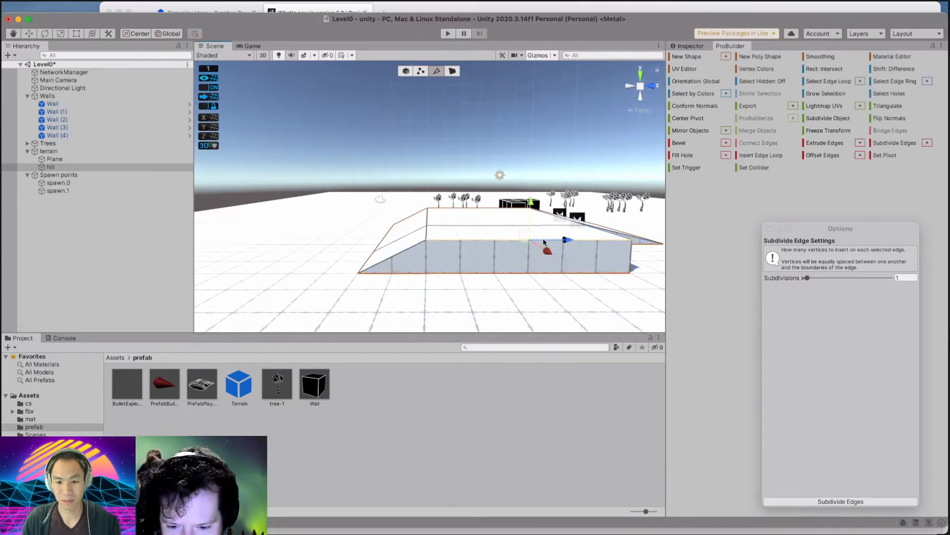
pyautogui.click(512, 274)
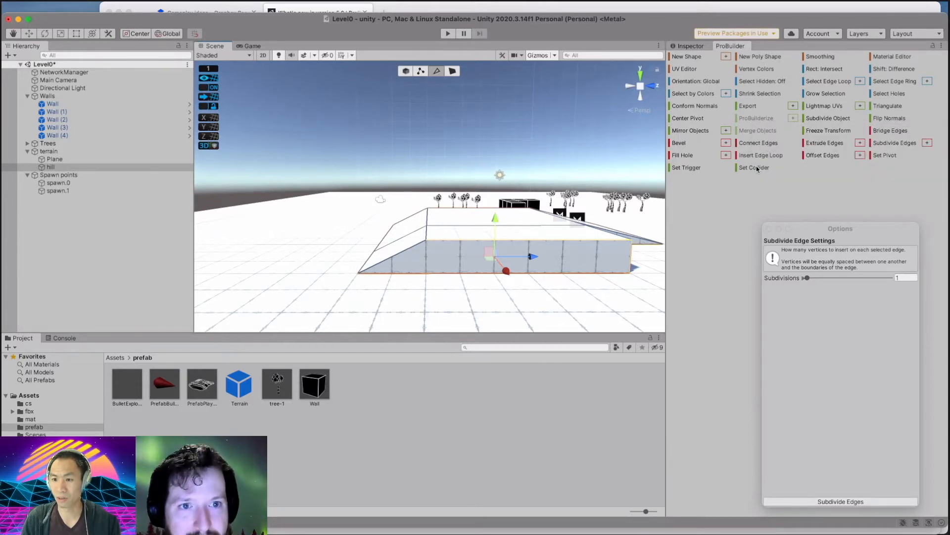
pyautogui.click(753, 147)
# Select the top edge segment between the new cut and the blunt end, and shift its two vertices toward the sloped end.
pyautogui.moveTo(593, 286); pyautogui.dragTo(545, 238, button='middle')
pyautogui.click(546, 238)
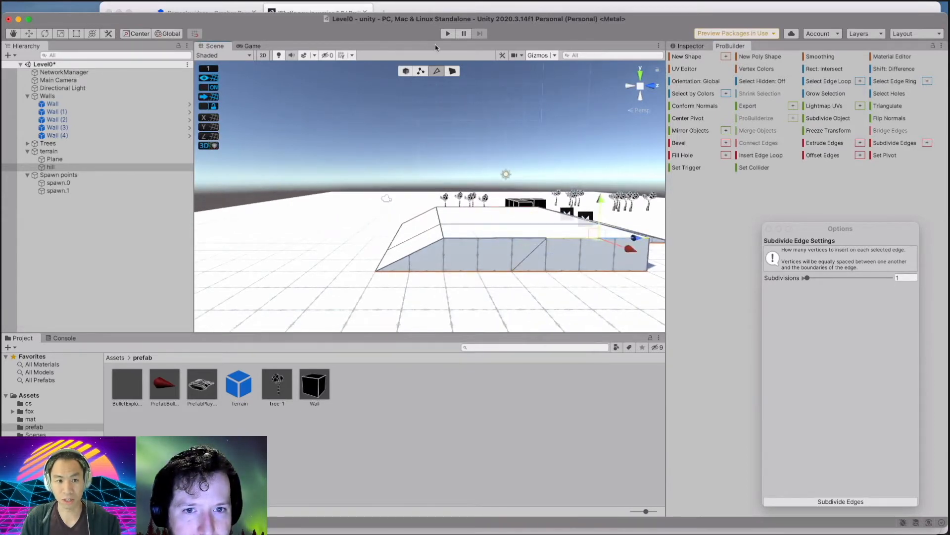
pyautogui.click(421, 71)
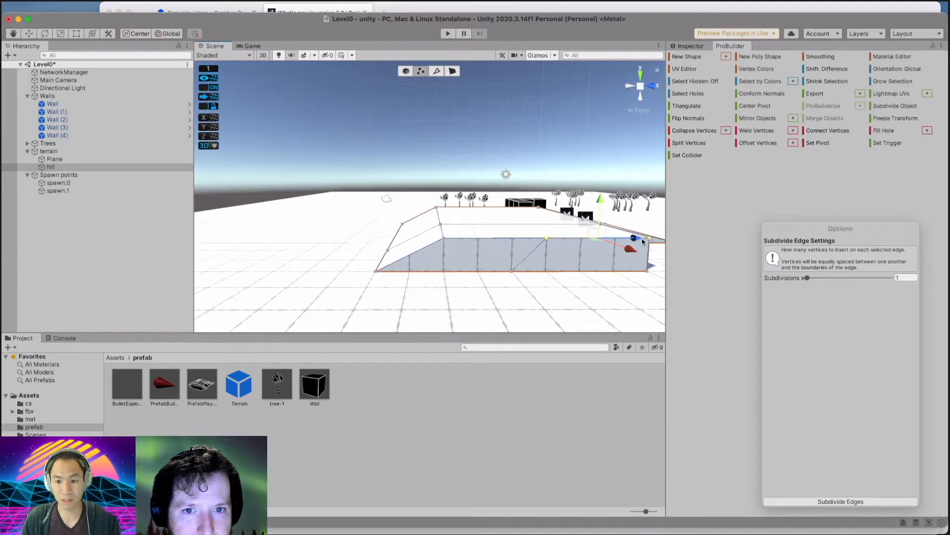
pyautogui.moveTo(598, 238); pyautogui.dragTo(624, 246)
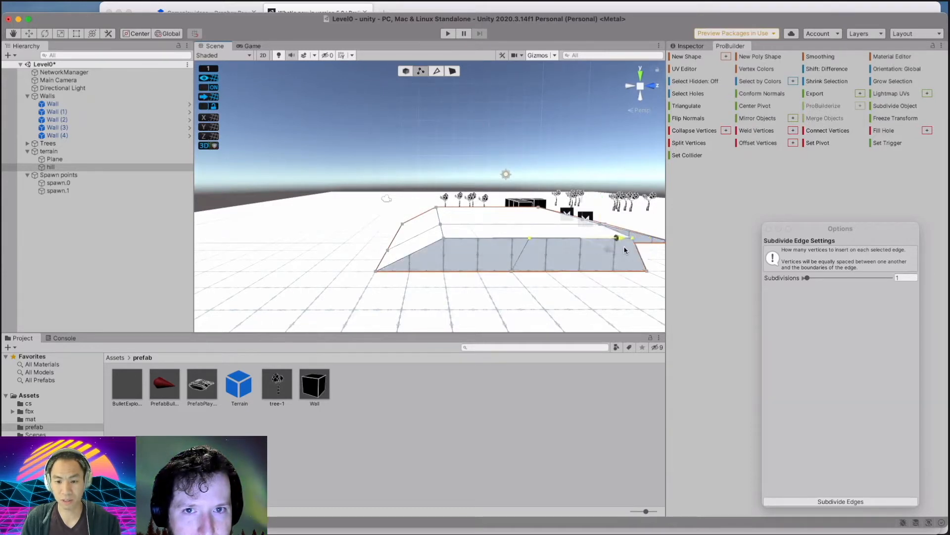
# Move the cut's top vertex to the corner where the slope begins and its bottom vertex directly beneath it.
pyautogui.click(548, 244)
pyautogui.click(531, 239)
pyautogui.moveTo(577, 245); pyautogui.dragTo(528, 267)
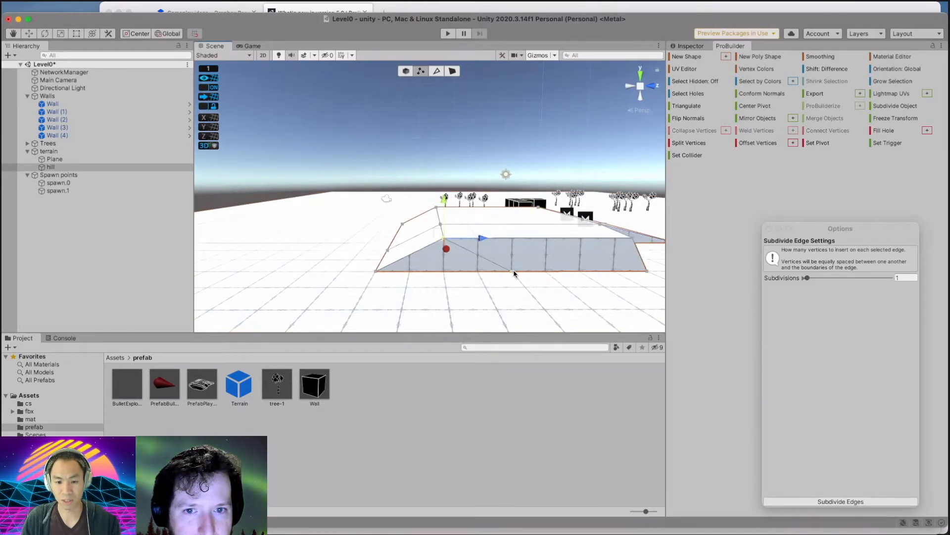
pyautogui.click(513, 271)
pyautogui.moveTo(527, 273); pyautogui.dragTo(489, 267)
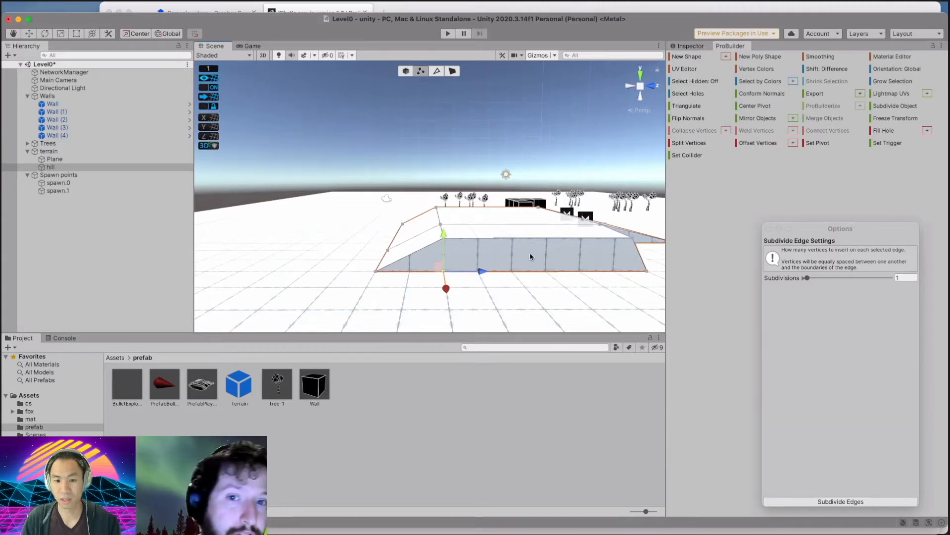
# Select the long rectangular section of the split side face in face selection.
pyautogui.click(453, 71)
pyautogui.click(580, 260)
pyautogui.moveTo(571, 280)
pyautogui.mouseDown()
pyautogui.moveTo(586, 295)
pyautogui.moveTo(592, 280)
pyautogui.moveTo(581, 261)
pyautogui.moveTo(587, 295)
pyautogui.moveTo(567, 280)
pyautogui.moveTo(577, 297)
pyautogui.moveTo(558, 270)
pyautogui.moveTo(561, 280)
pyautogui.mouseUp()
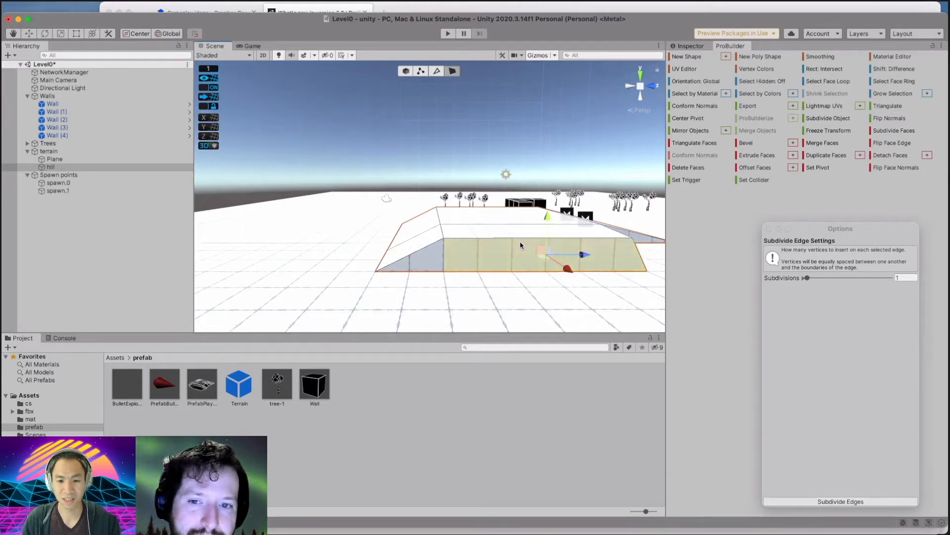
pyautogui.click(601, 284)
pyautogui.moveTo(609, 277); pyautogui.dragTo(469, 283, button='middle')
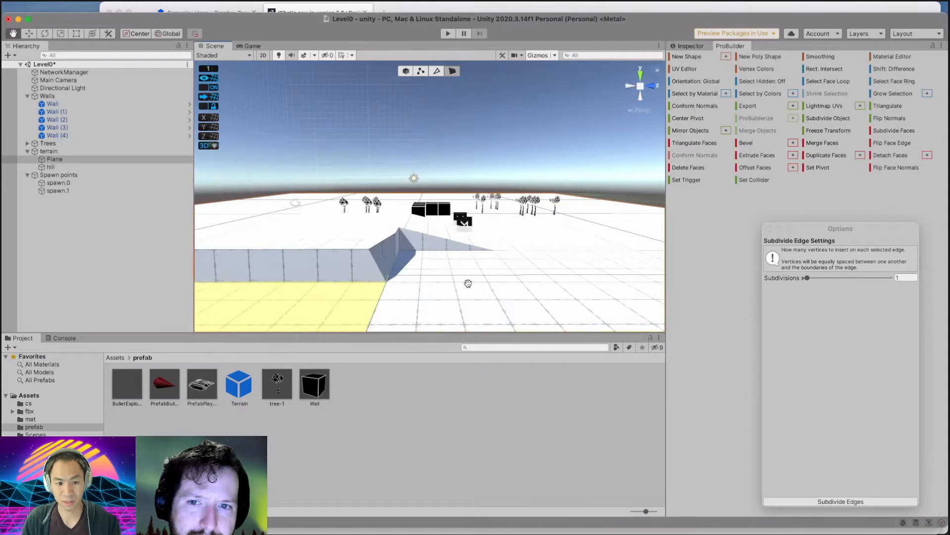
pyautogui.scroll(3, 388, 263)
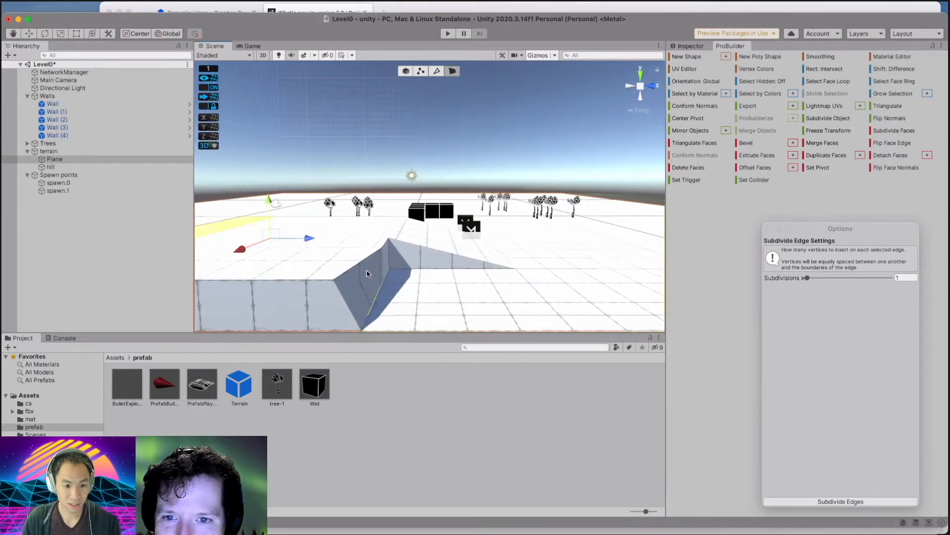
pyautogui.click(341, 281)
pyautogui.press('super+z')
pyautogui.click(311, 277)
pyautogui.press('super+z')
pyautogui.moveTo(314, 284); pyautogui.dragTo(381, 268, button='middle')
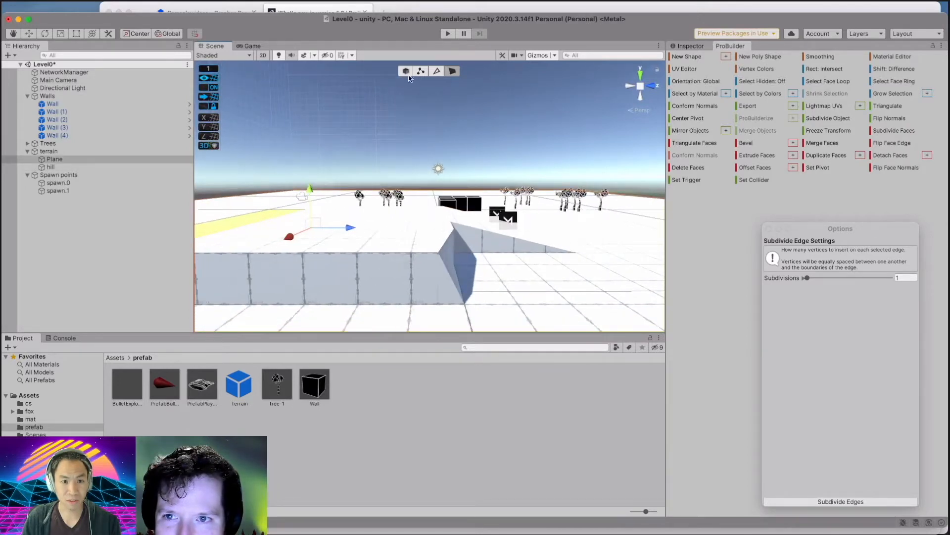
# Move the top corner vertex at the side face's blunt end back outward above the bottom corner.
pyautogui.click(421, 71)
pyautogui.click(423, 253)
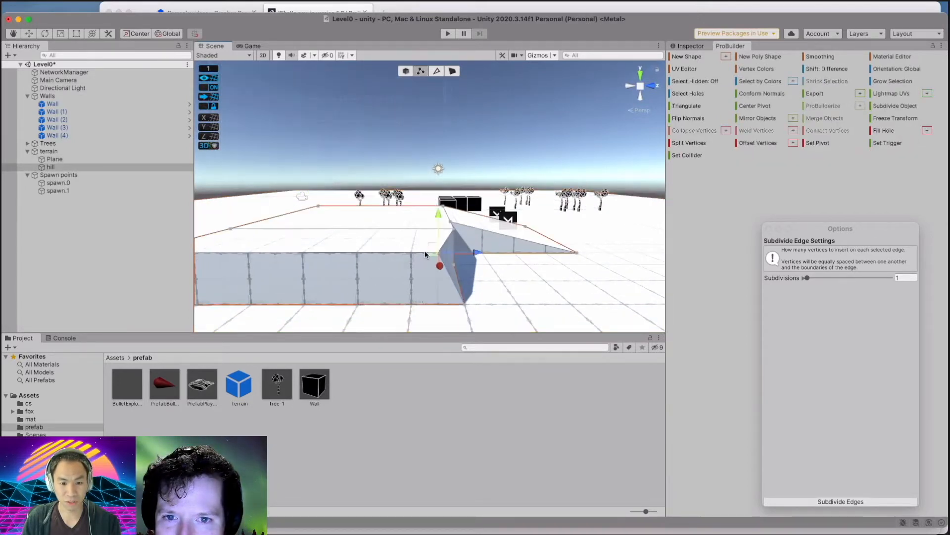
pyautogui.moveTo(372, 290); pyautogui.dragTo(458, 276, button='middle')
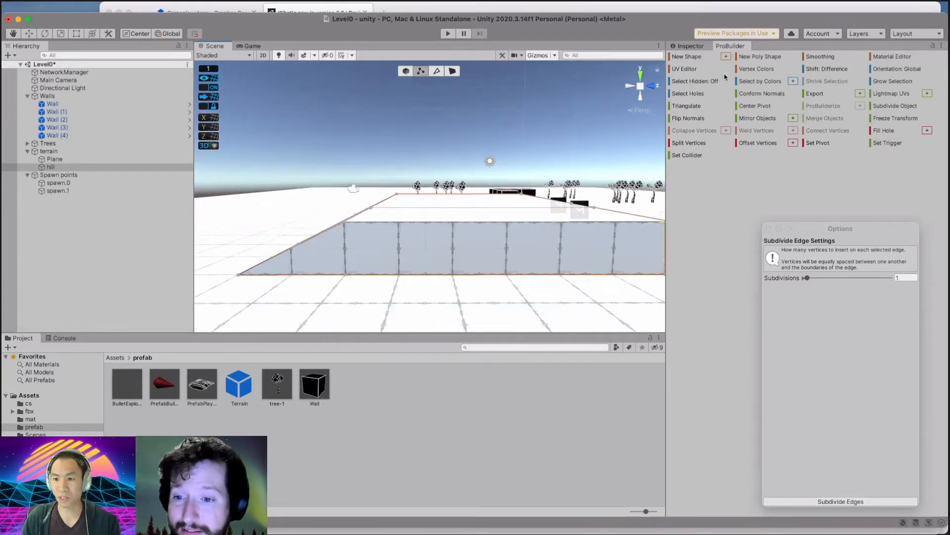
# Select the rectangular section of the split side face, extrude it with Extrude Faces and pull it further outward.
pyautogui.click(452, 71)
pyautogui.click(504, 265)
pyautogui.scroll(-2, 413, 271)
pyautogui.scroll(-1, 414, 276)
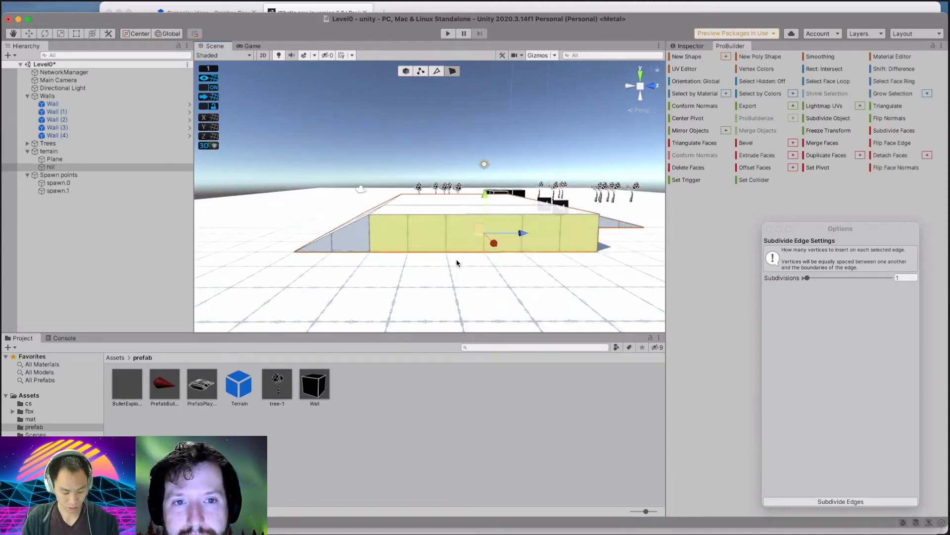
pyautogui.keyDown('alt'); pyautogui.moveTo(461, 263); pyautogui.dragTo(547, 216); pyautogui.keyUp('alt')
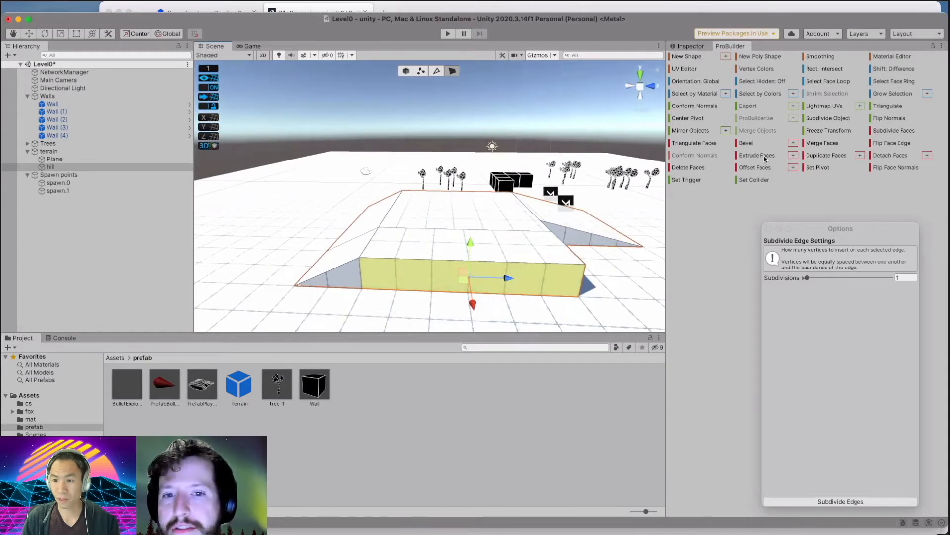
pyautogui.moveTo(473, 299)
pyautogui.mouseDown()
pyautogui.moveTo(469, 329)
pyautogui.moveTo(472, 290)
pyautogui.moveTo(453, 331)
pyautogui.moveTo(456, 307)
pyautogui.mouseUp()
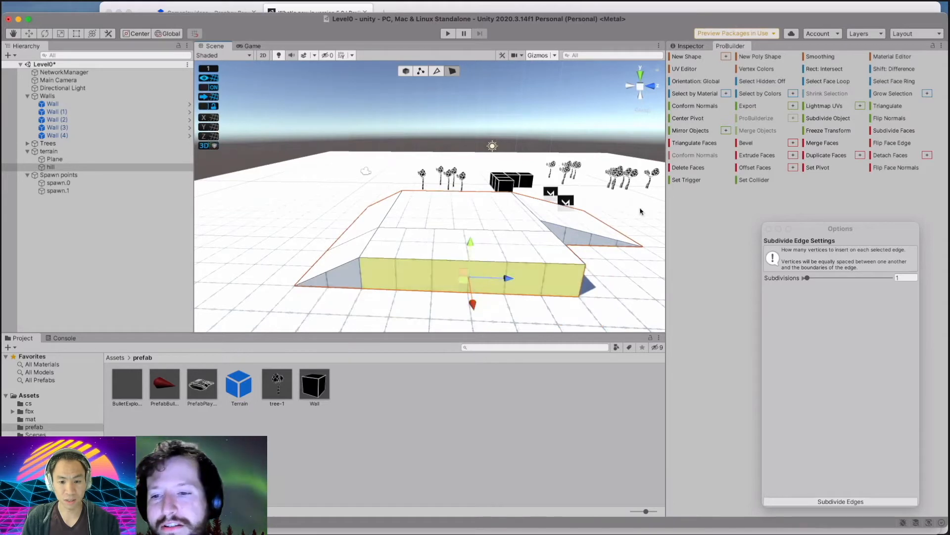
pyautogui.click(758, 155)
pyautogui.moveTo(474, 317); pyautogui.dragTo(473, 329)
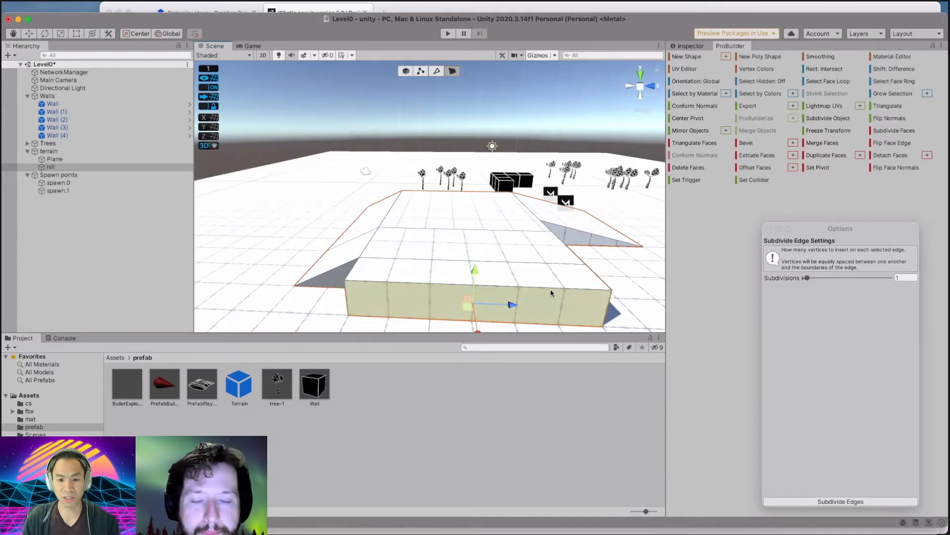
pyautogui.moveTo(404, 284); pyautogui.dragTo(461, 286, button='middle')
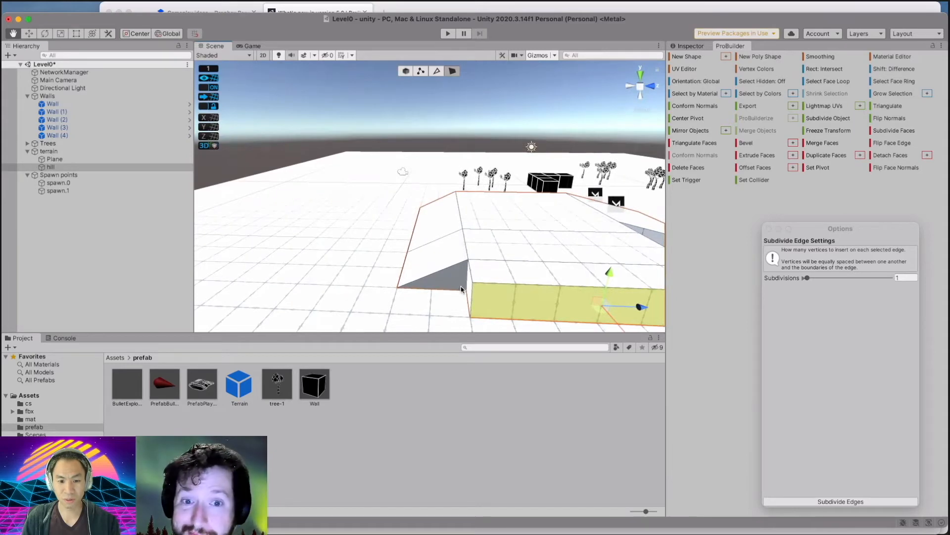
pyautogui.keyDown('alt'); pyautogui.moveTo(483, 290); pyautogui.dragTo(507, 285); pyautogui.keyUp('alt')
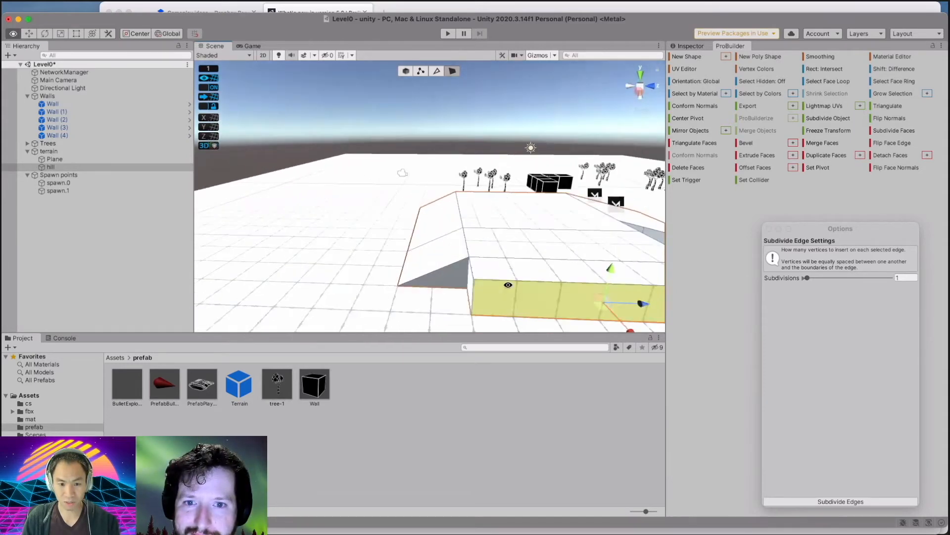
# Undo the section extrusion, vertex moves and edge connection, back to before the hill's long side face was extruded.
pyautogui.press('super+z')
pyautogui.press('super+z')
pyautogui.press('super+z')
pyautogui.press('super+z')
pyautogui.press('super+z')
pyautogui.press('super+z')
pyautogui.press('super+z')
pyautogui.press('super+z')
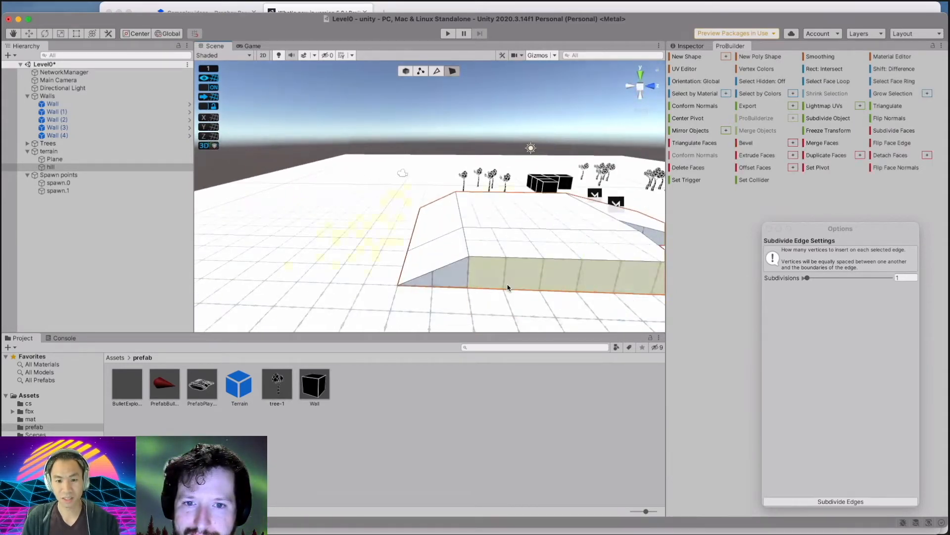
pyautogui.press('super+z')
pyautogui.press('super+z')
pyautogui.press('super+z')
pyautogui.press('super+z')
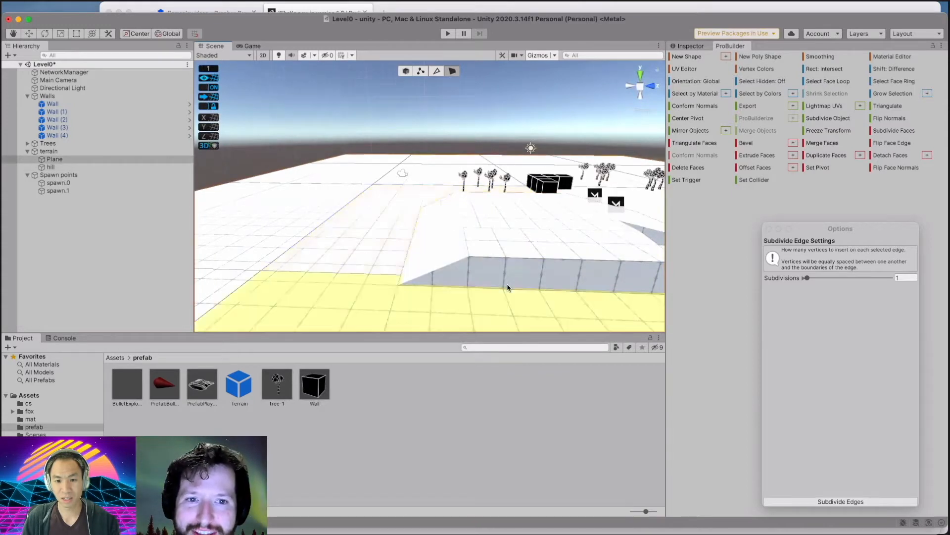
pyautogui.press('super+z')
pyautogui.press('super+z')
pyautogui.press('super+z')
pyautogui.press('super+z')
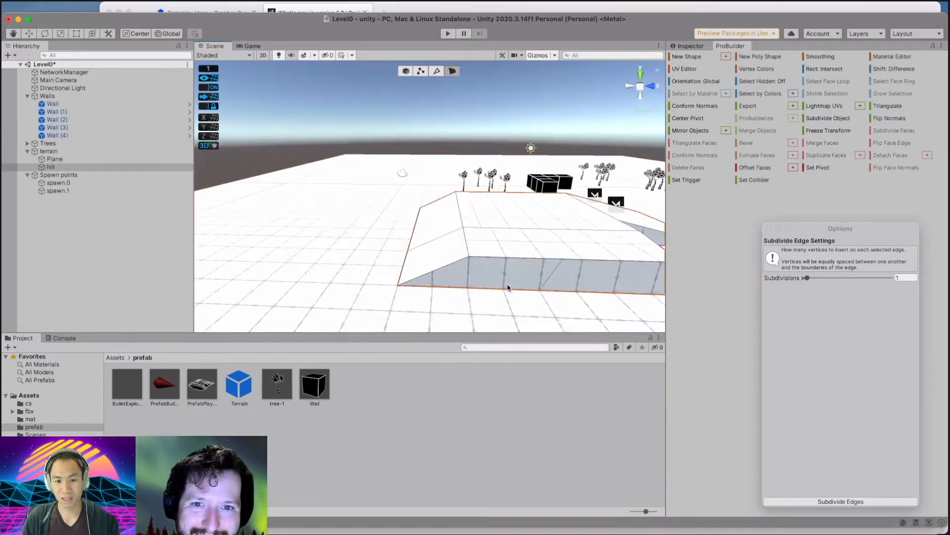
pyautogui.press('super+z')
pyautogui.press('super+z')
pyautogui.press('super+z')
pyautogui.press('super+z')
pyautogui.press('super+z')
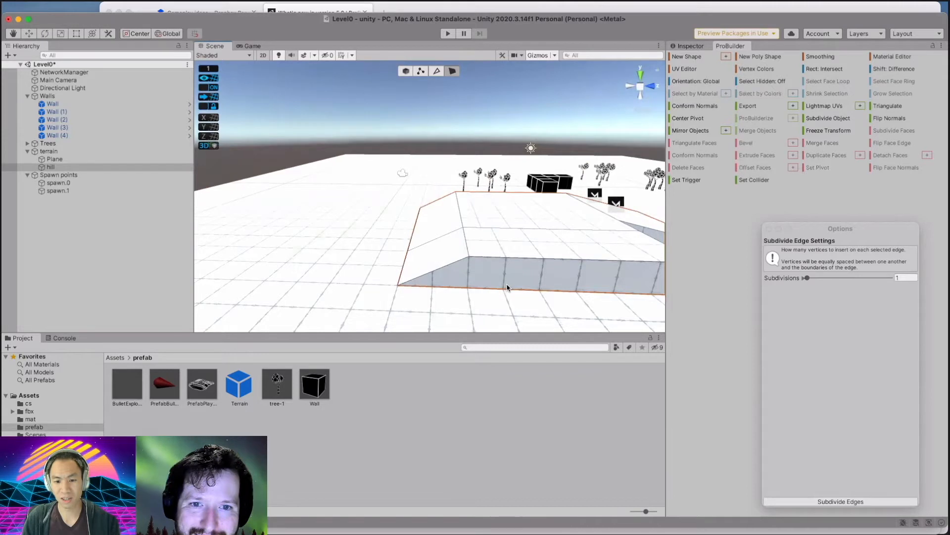
pyautogui.press('super+z')
pyautogui.press('super+z')
pyautogui.press('super+z')
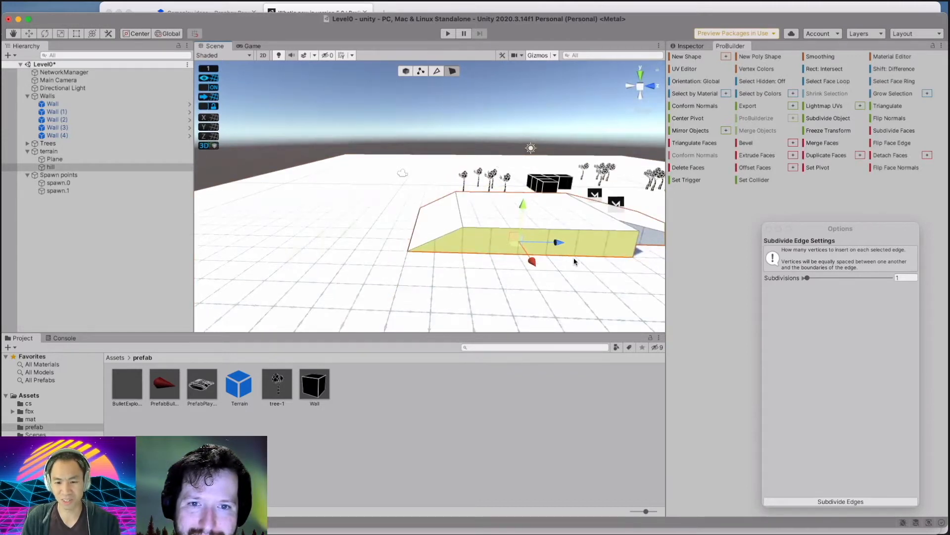
# Select the bottom and top edges of the hill's long side face in edge selection.
pyautogui.click(437, 71)
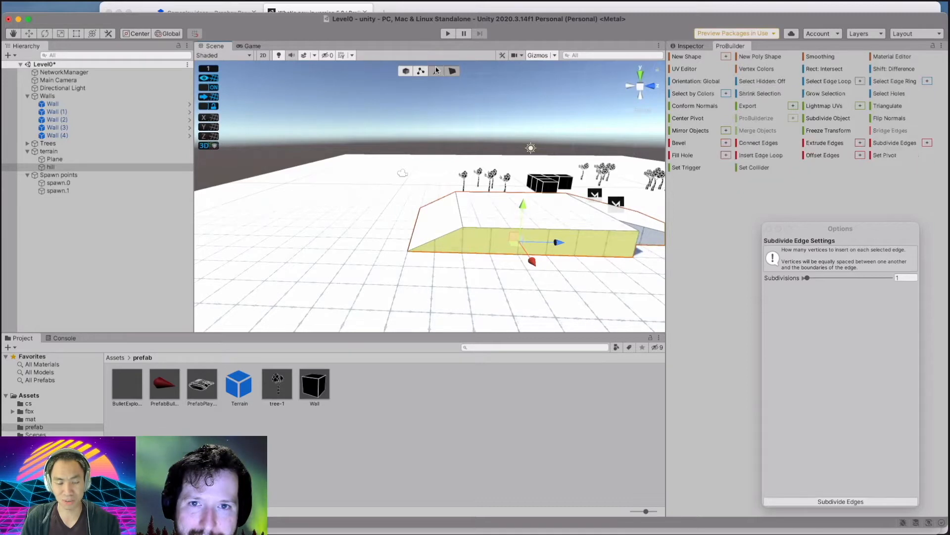
pyautogui.click(536, 253)
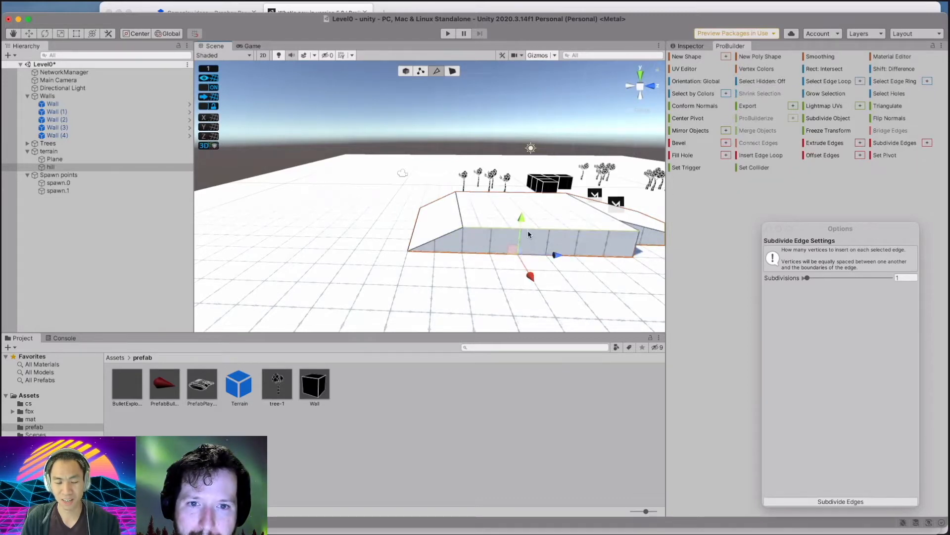
pyautogui.keyDown('shift'); pyautogui.click(527, 231); pyautogui.keyUp('shift')
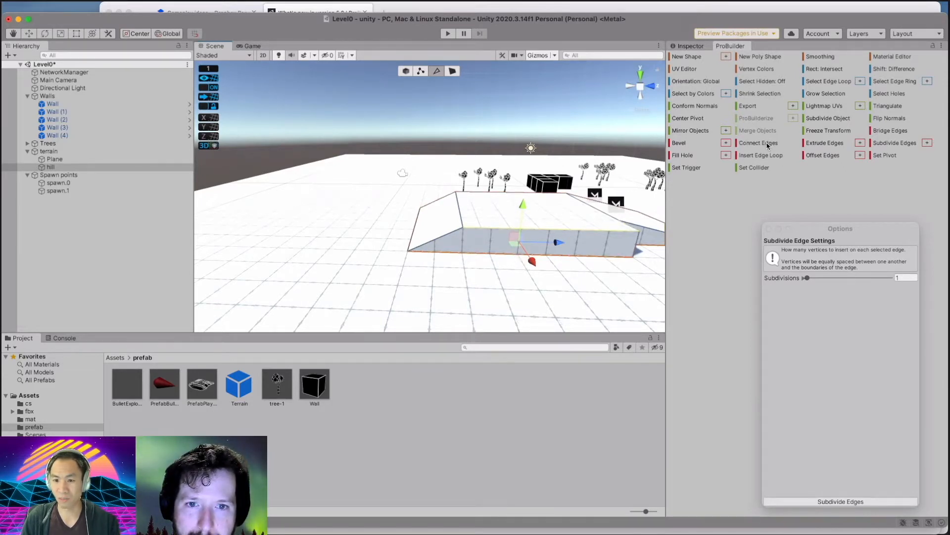
pyautogui.scroll(2, 561, 287)
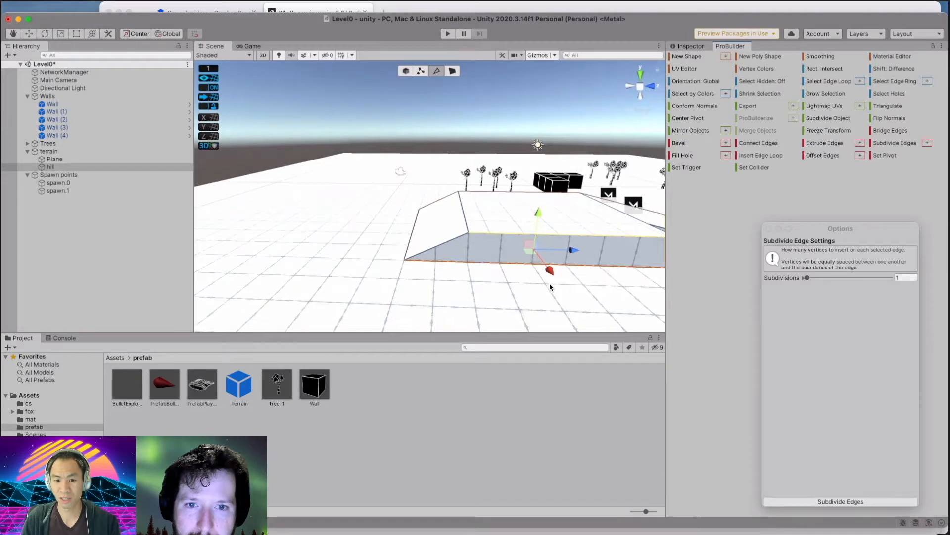
# Clear the two-edge selection and select only the bottom edge of the hill's long side face.
pyautogui.click(483, 278)
pyautogui.click(582, 272)
pyautogui.moveTo(606, 284); pyautogui.dragTo(503, 275, button='middle')
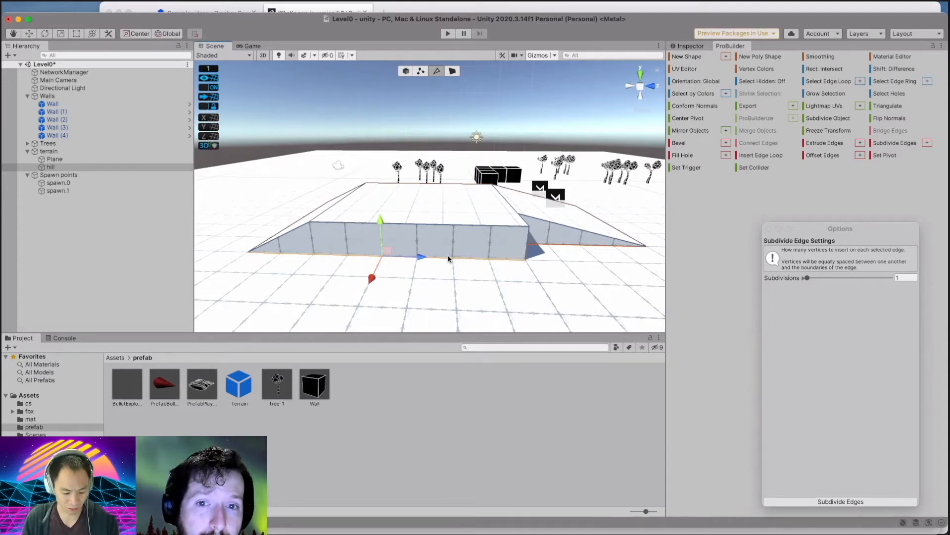
pyautogui.click(439, 284)
pyautogui.press('super+z')
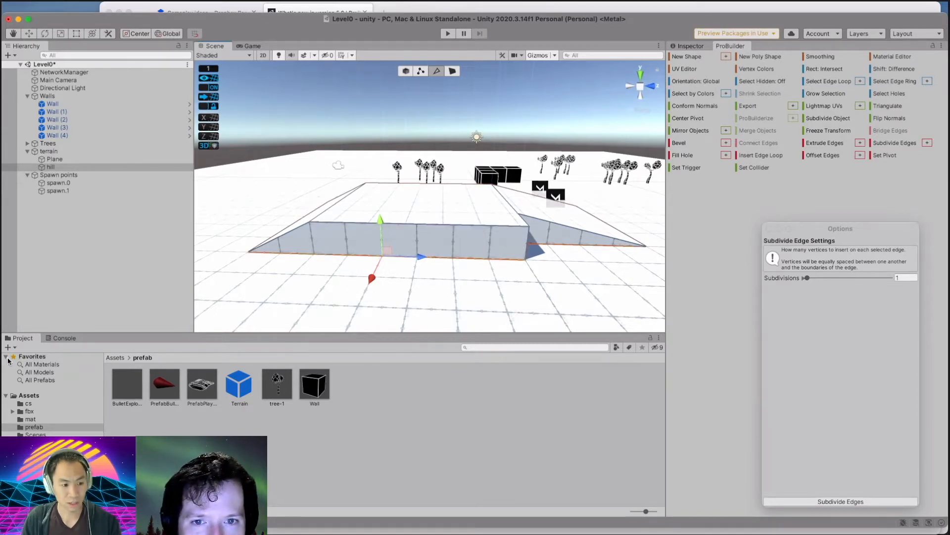
# Show the Console log and select the bottom and top edges of the hill's long side face together.
pyautogui.click(61, 338)
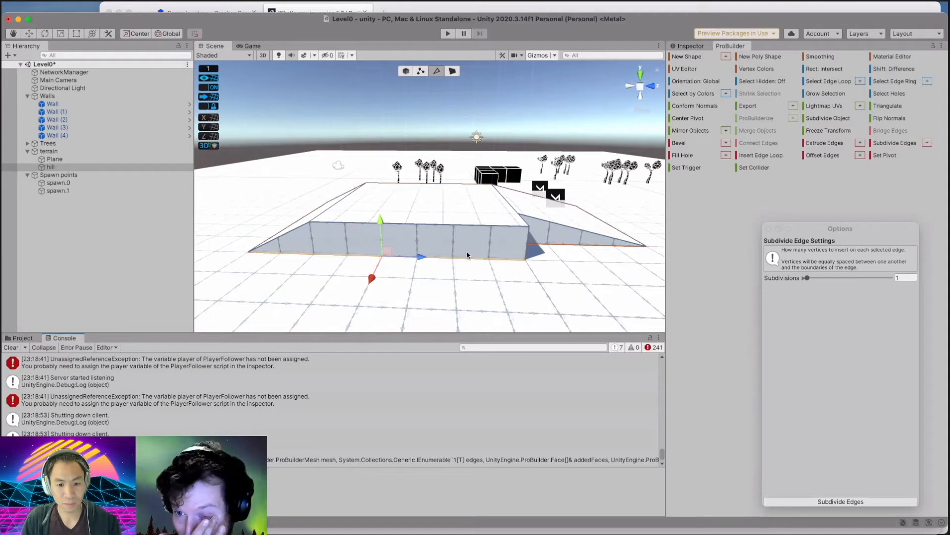
pyautogui.moveTo(415, 207); pyautogui.dragTo(471, 296)
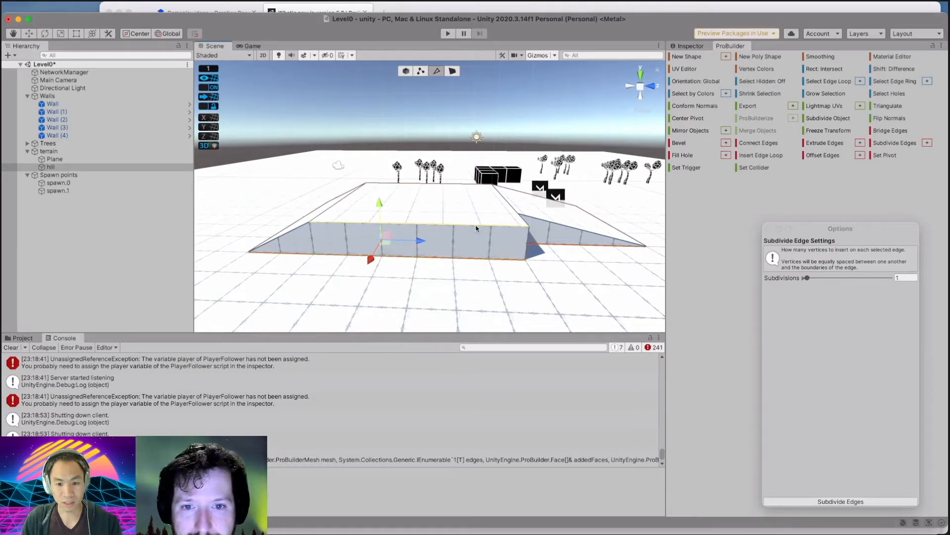
pyautogui.click(444, 262)
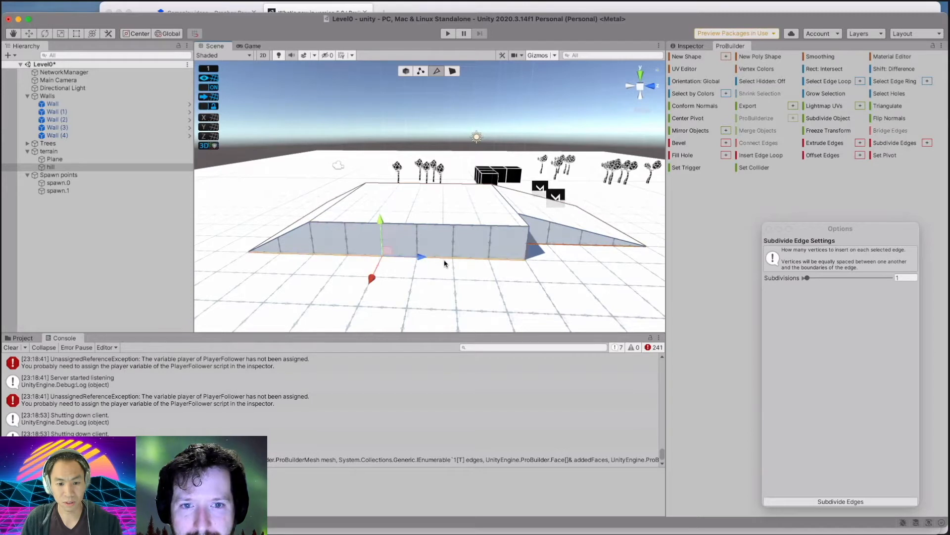
pyautogui.keyDown('shift'); pyautogui.click(442, 227); pyautogui.keyUp('shift')
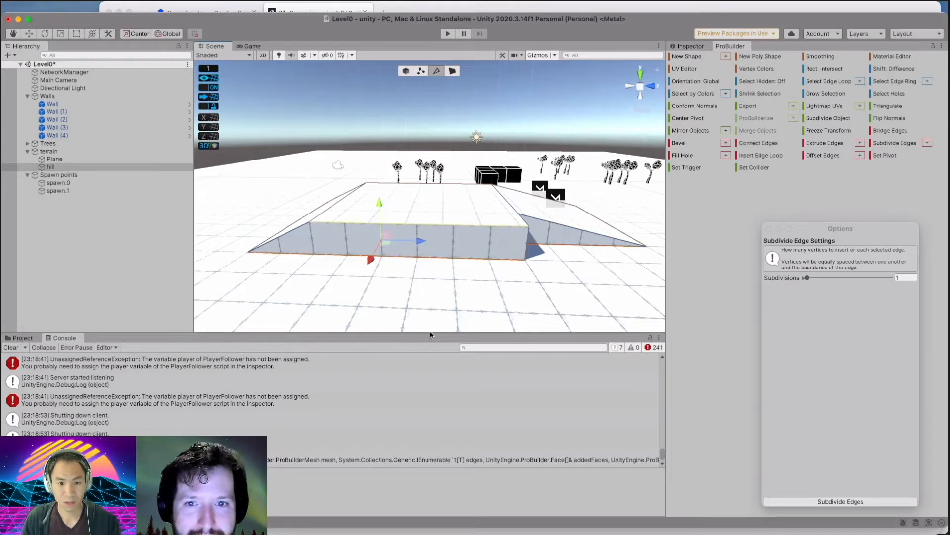
# Reselect the hill mesh with the top and bottom edges of its long side face and try to join them with Connect Edges.
pyautogui.click(420, 253)
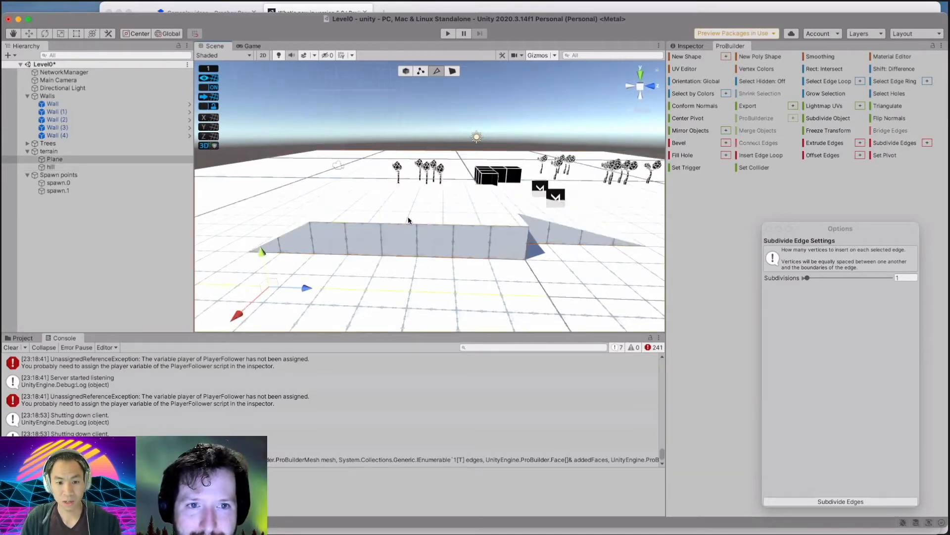
pyautogui.click(455, 286)
pyautogui.click(440, 239)
pyautogui.click(440, 239)
pyautogui.moveTo(387, 194); pyautogui.dragTo(442, 275)
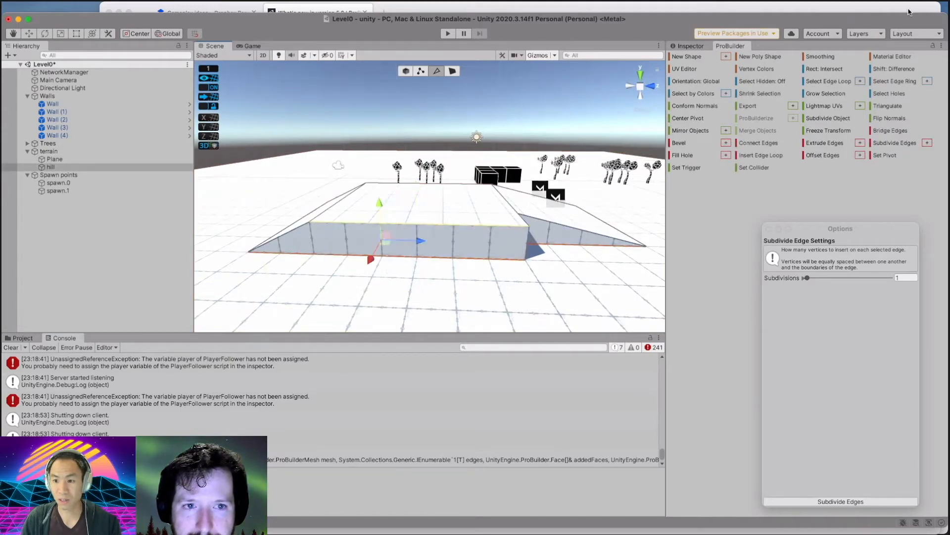
pyautogui.click(767, 143)
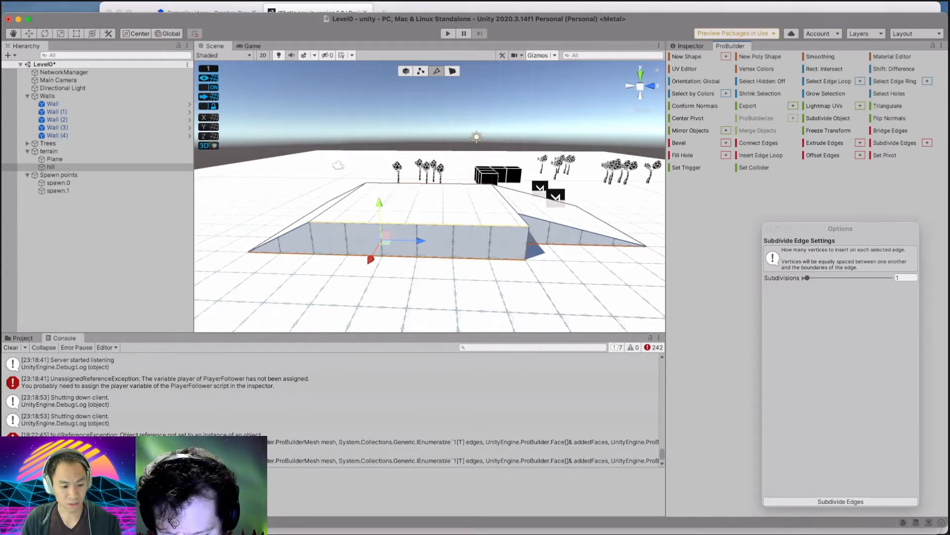
# Check the long side face's top and bottom edges one at a time, inspect its corners in vertex selection and clear the selection.
pyautogui.scroll(3, 397, 313)
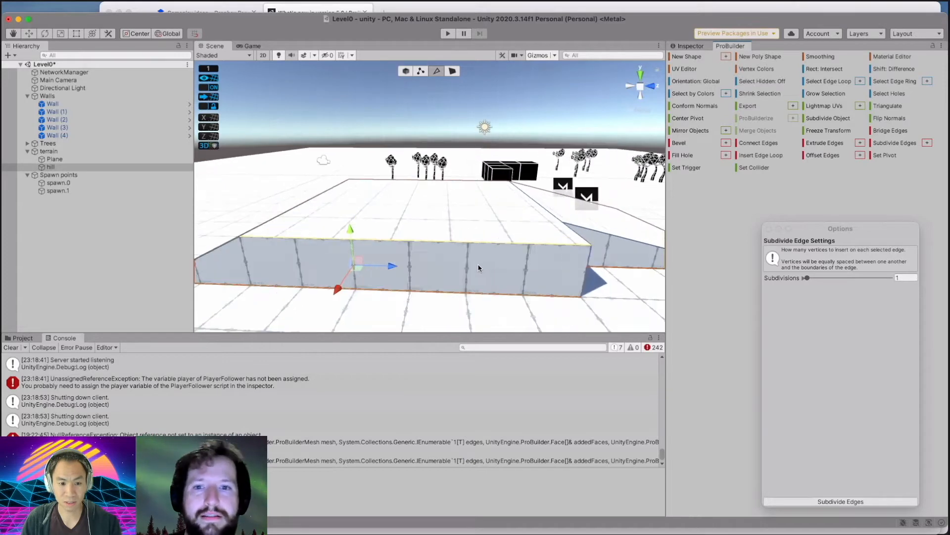
pyautogui.click(394, 317)
pyautogui.click(387, 249)
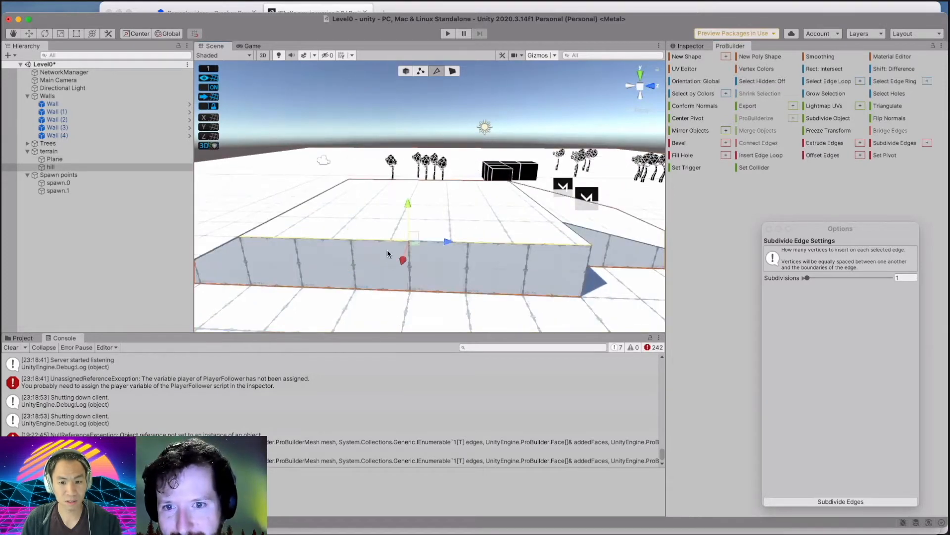
pyautogui.click(387, 290)
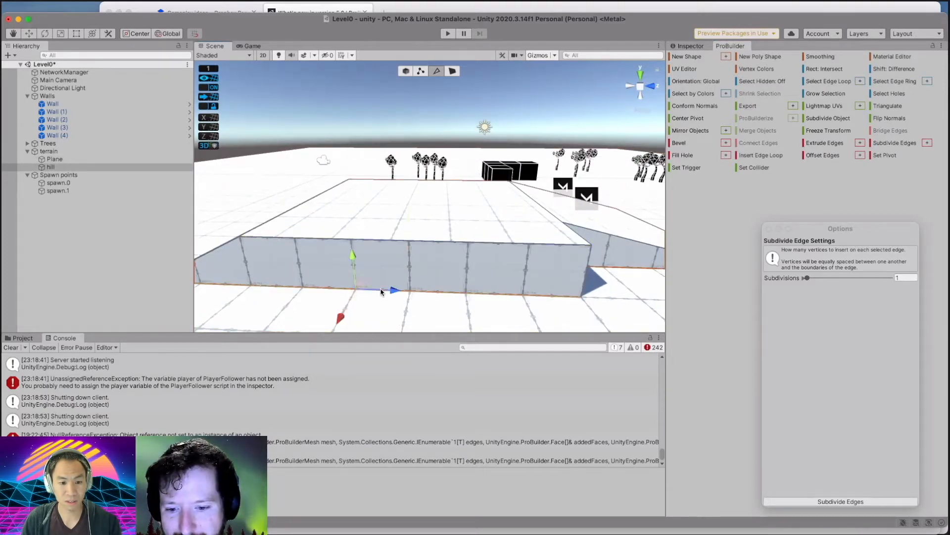
pyautogui.click(420, 70)
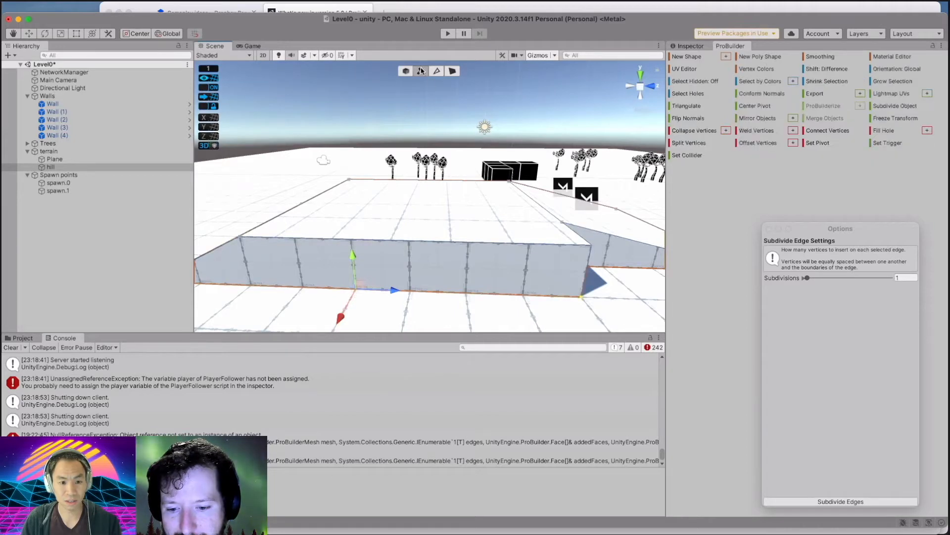
pyautogui.keyDown('alt'); pyautogui.moveTo(420, 278); pyautogui.dragTo(442, 280); pyautogui.keyUp('alt')
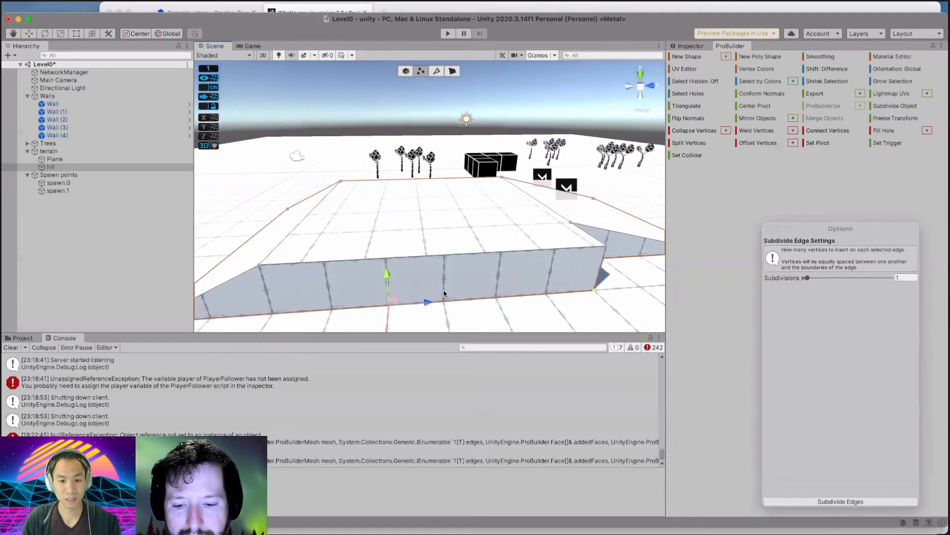
pyautogui.click(444, 245)
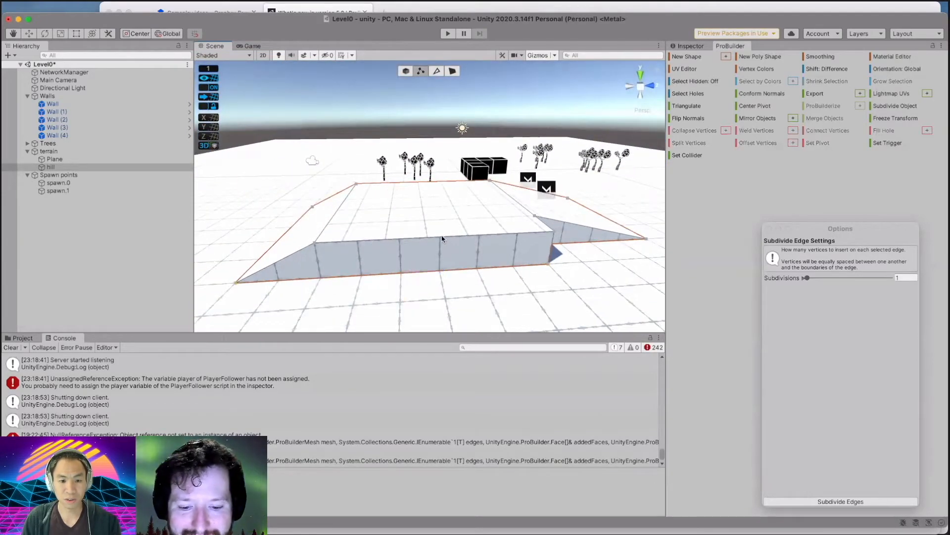
# Return to edge selection, pick the long side face's top and bottom edges again and retry Connect Edges.
pyautogui.click(435, 71)
pyautogui.click(437, 254)
pyautogui.keyDown('shift'); pyautogui.click(418, 269); pyautogui.keyUp('shift')
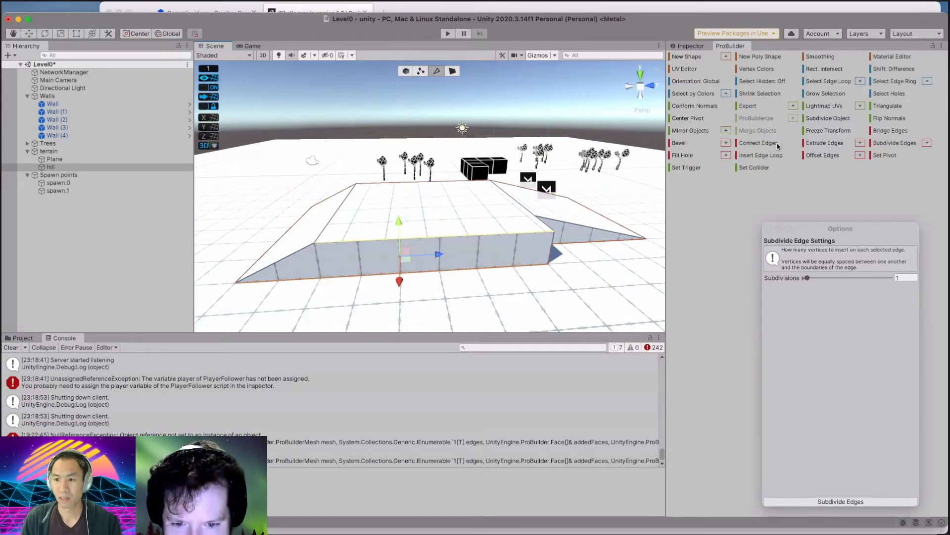
pyautogui.click(752, 143)
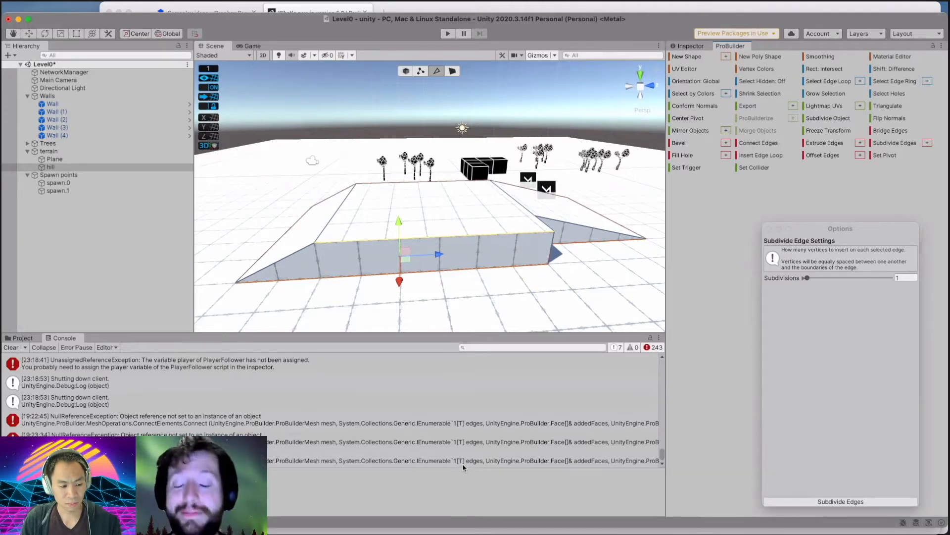
# Open the source code behind the latest Connect Edges error in the code editor, enlarge its window, close it and return to Unity.
pyautogui.doubleClick(445, 458)
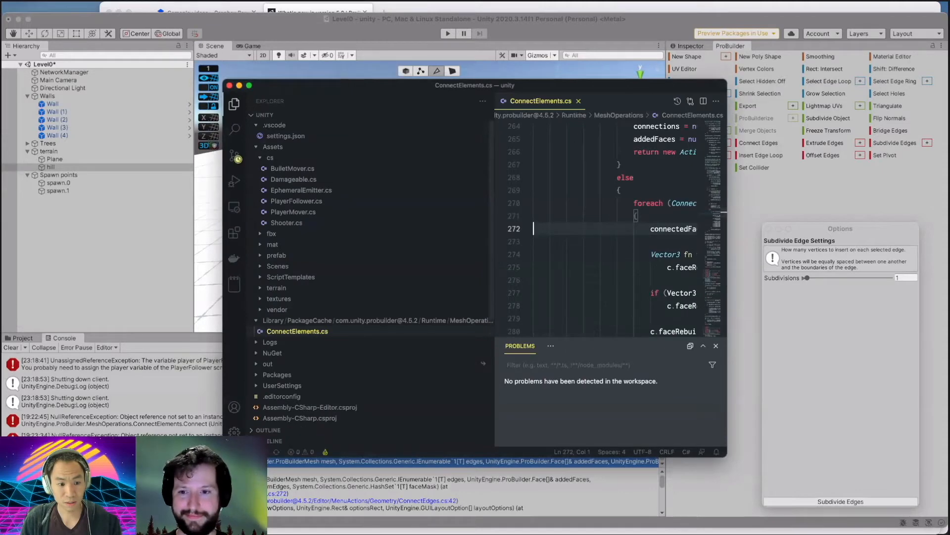
pyautogui.moveTo(726, 454); pyautogui.dragTo(937, 502)
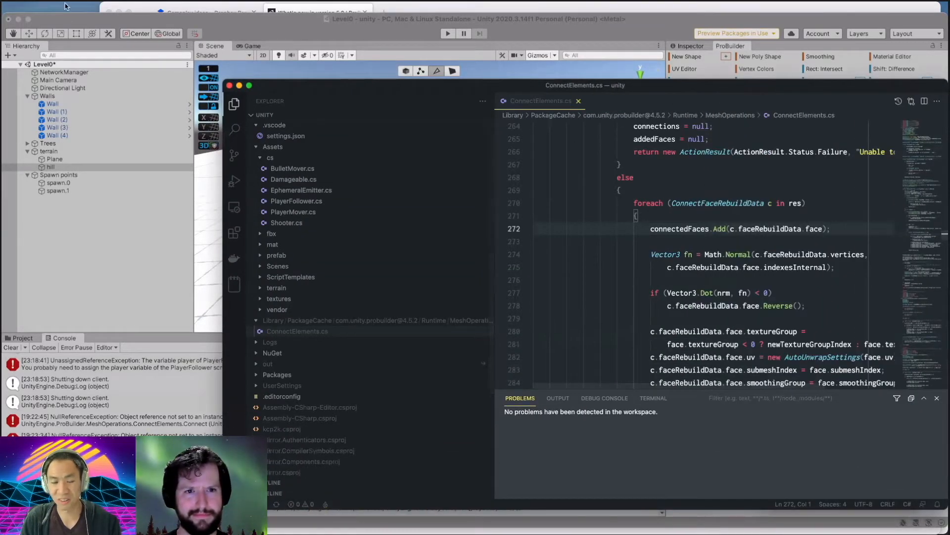
pyautogui.click(229, 86)
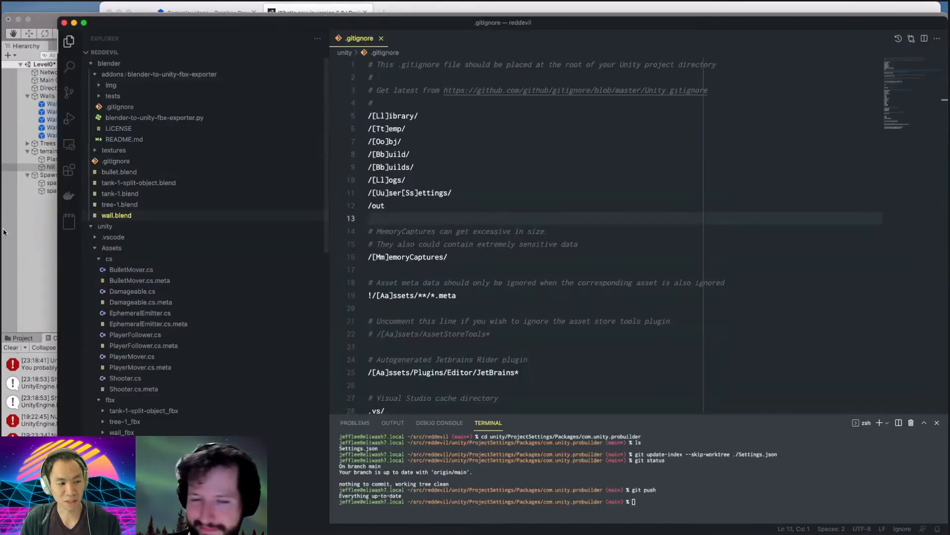
pyautogui.click(48, 259)
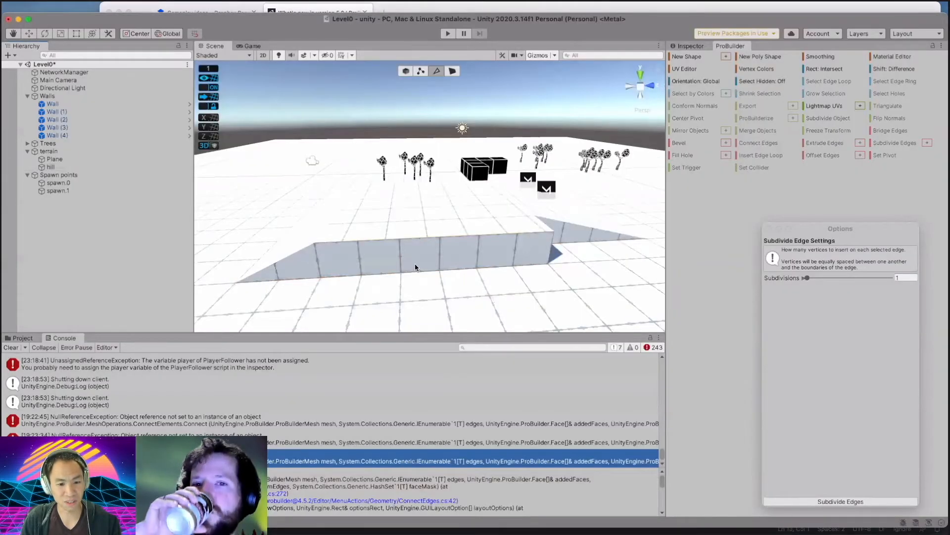
# Switch to the web browser and search in a new tab for "probuilder connect edges nullreferenceexception".
pyautogui.moveTo(404, 10)
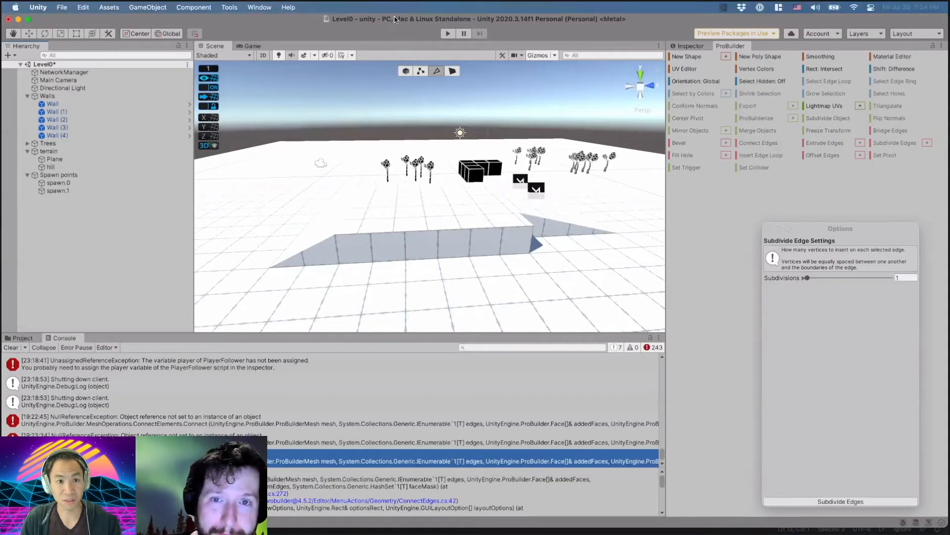
pyautogui.click(404, 5)
pyautogui.click(380, 13)
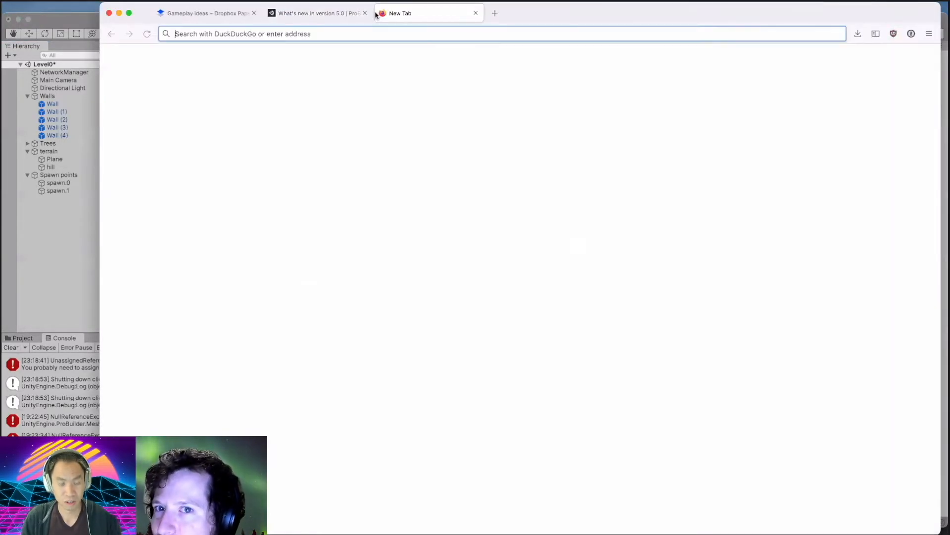
pyautogui.write('probuilder conne')
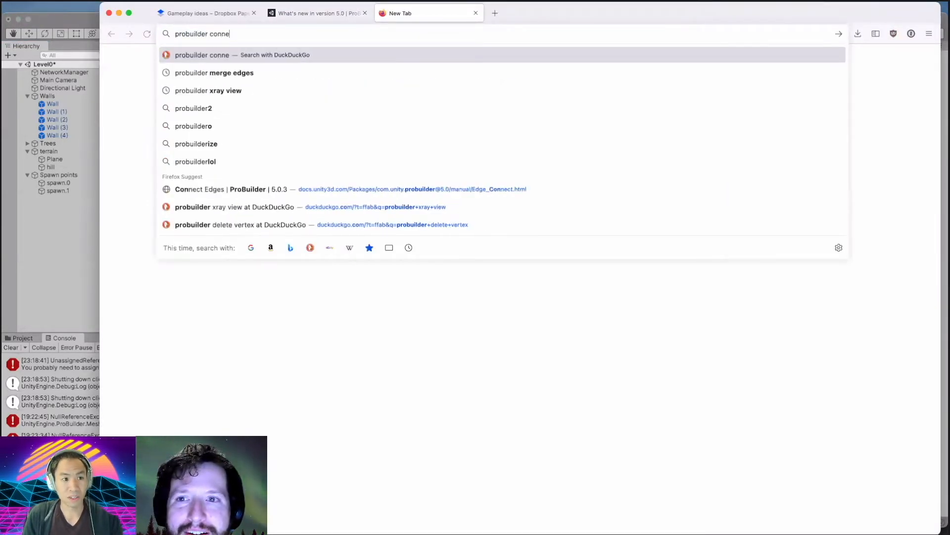
pyautogui.write('ct edges nullreferenceexception')
pyautogui.press('Return')
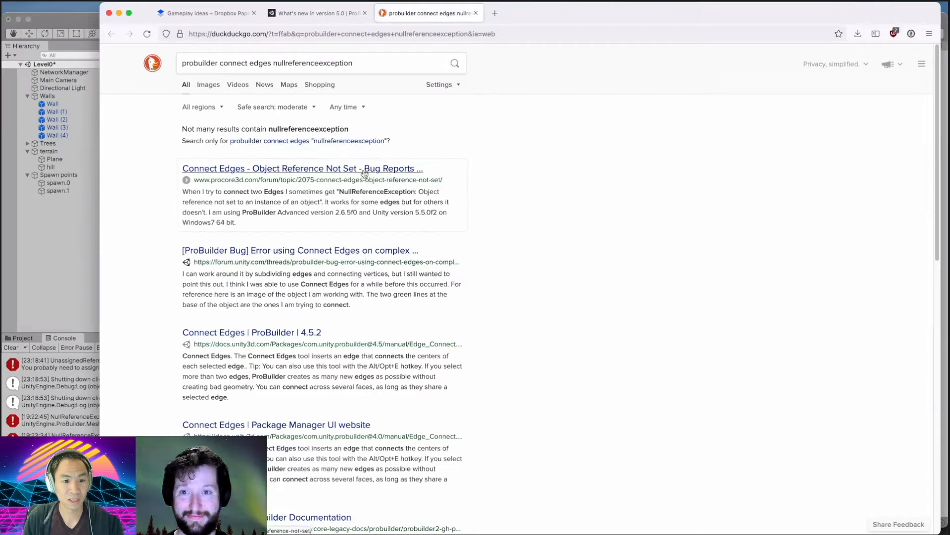
# Open the forum topic "Connect Edges - Object Reference Not Set" and read through the replies for suggested fixes.
pyautogui.click(365, 169)
pyautogui.scroll(-5, 578, 294)
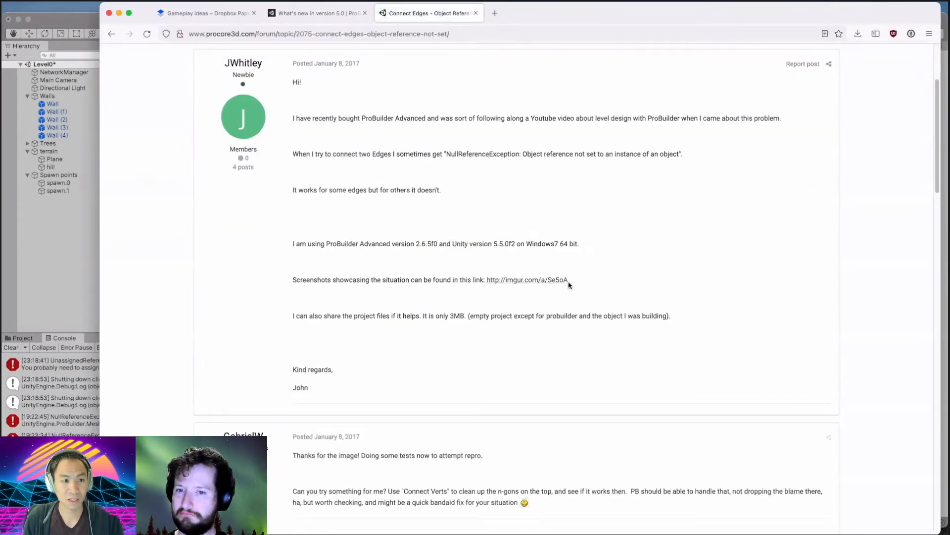
pyautogui.scroll(2, 568, 282)
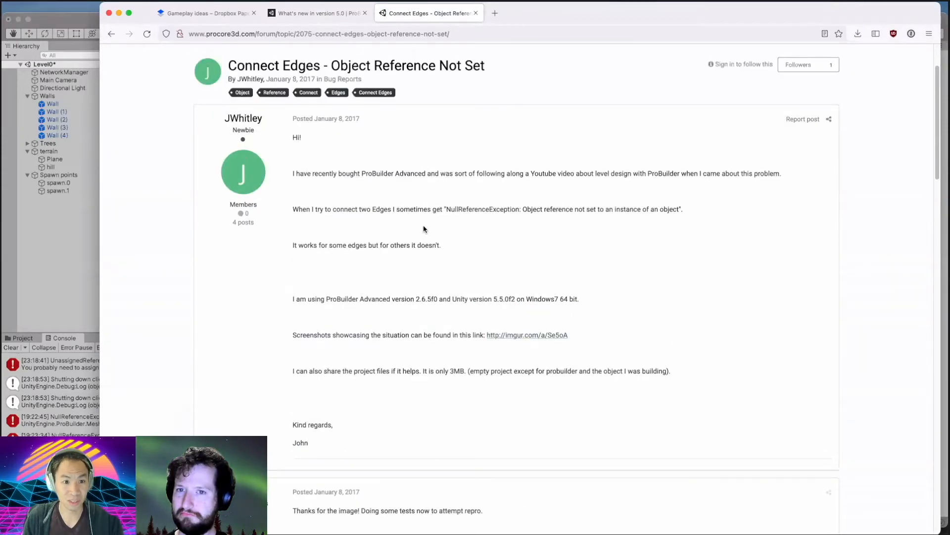
pyautogui.scroll(-5, 424, 227)
pyautogui.scroll(-8, 424, 229)
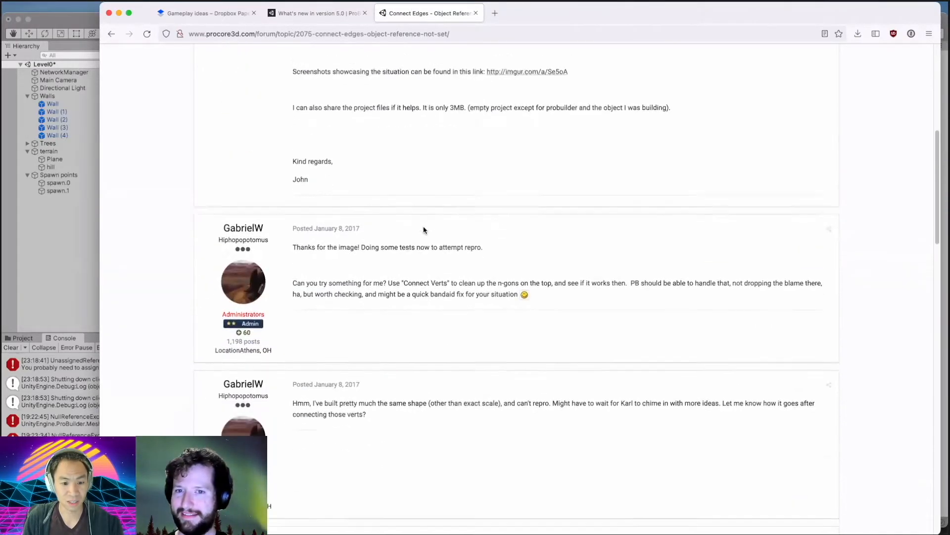
pyautogui.scroll(-3, 423, 228)
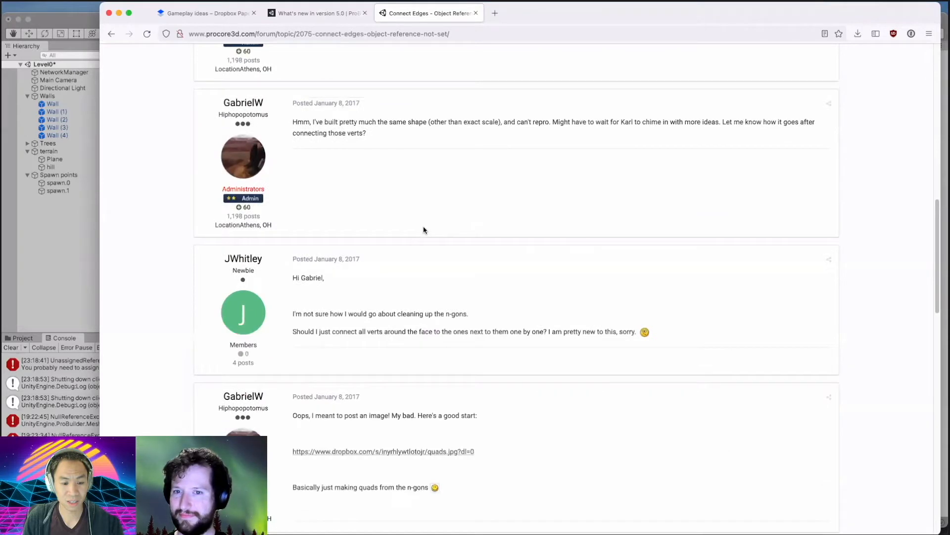
pyautogui.scroll(-3, 423, 226)
pyautogui.scroll(-3, 424, 227)
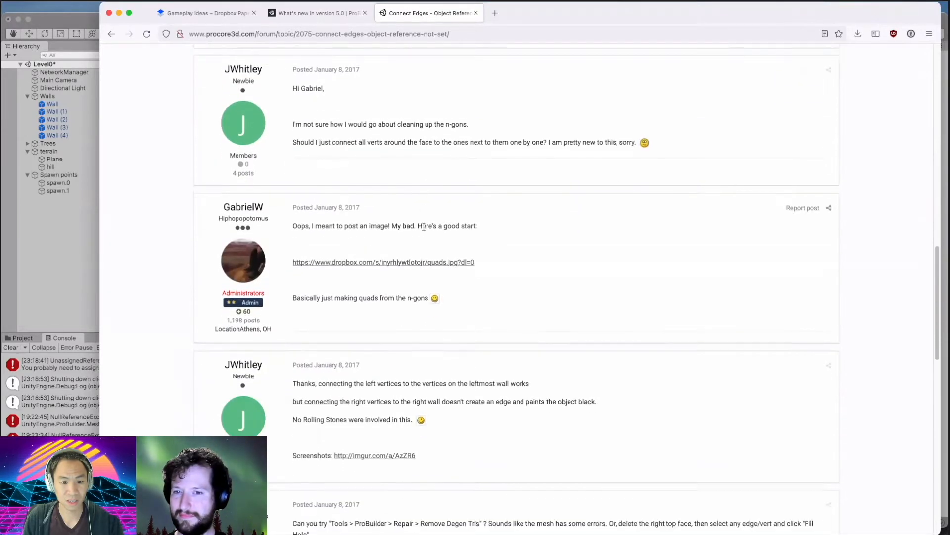
pyautogui.scroll(-5, 423, 226)
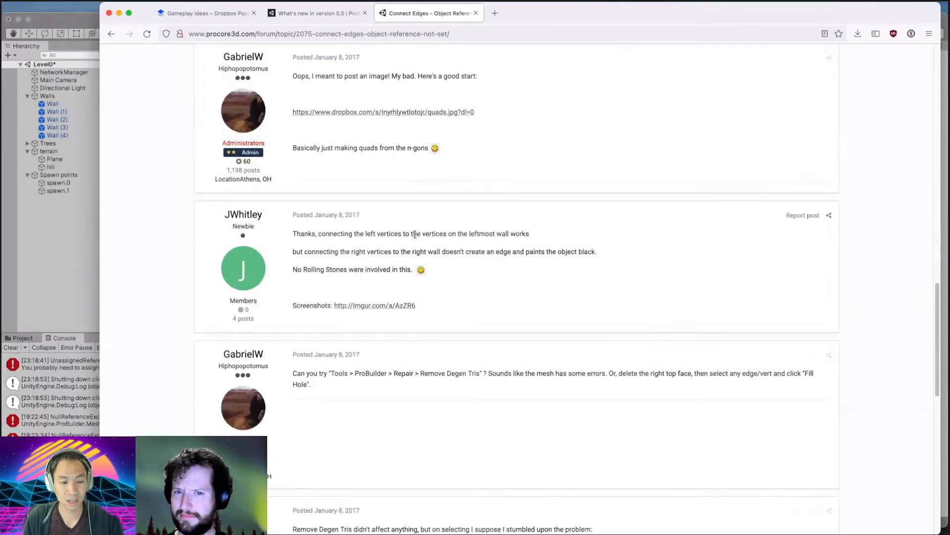
pyautogui.scroll(-5, 415, 234)
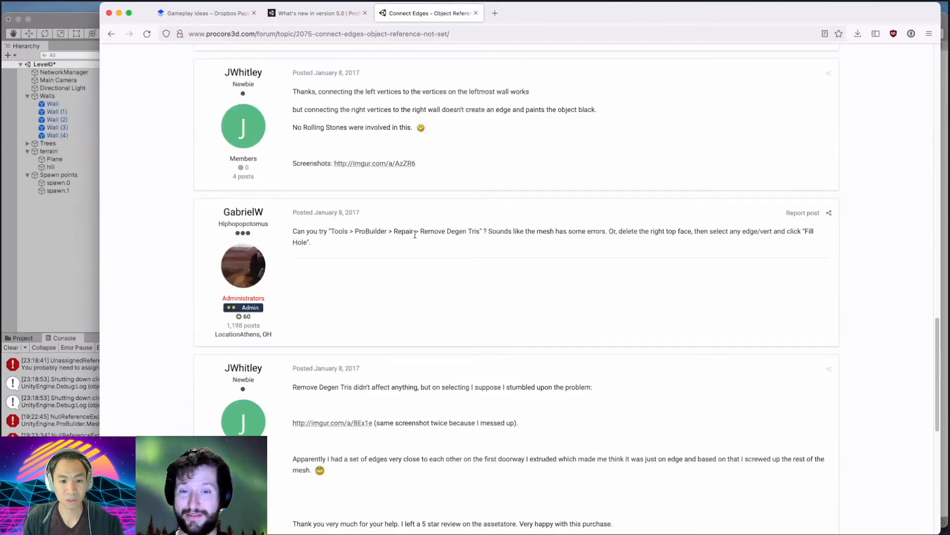
# Switch back to Unity, select the top edge of the hill's long side face and browse the available ProBuilder commands.
pyautogui.click(91, 237)
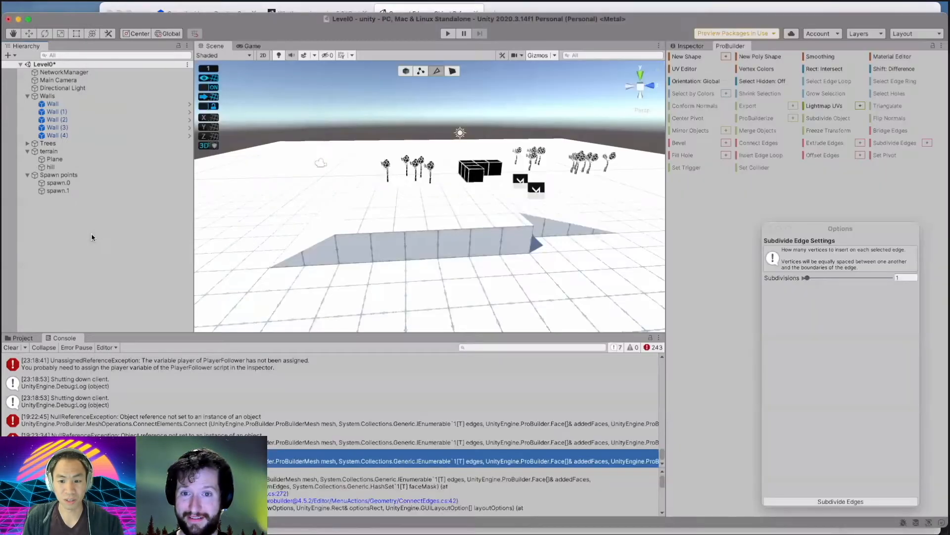
pyautogui.click(314, 218)
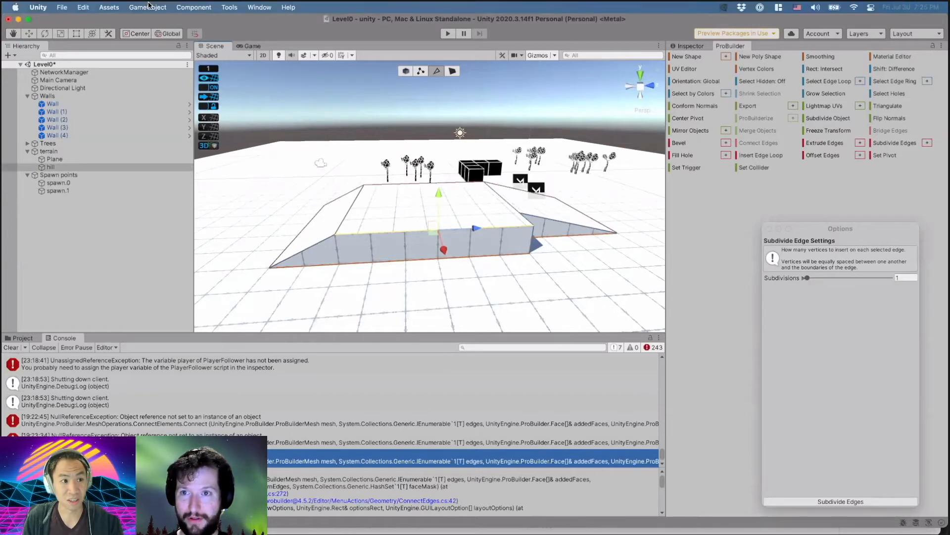
pyautogui.click(229, 7)
pyautogui.moveTo(244, 44)
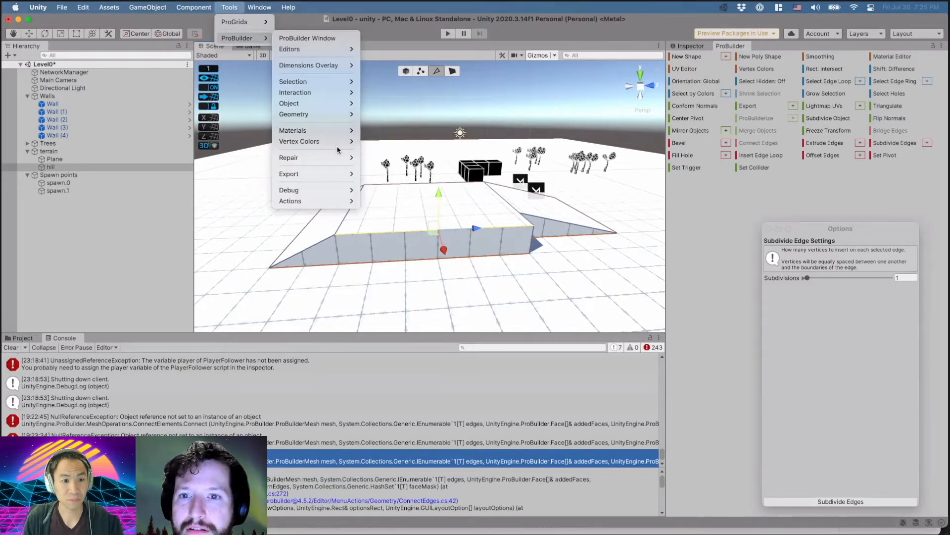
pyautogui.moveTo(341, 142)
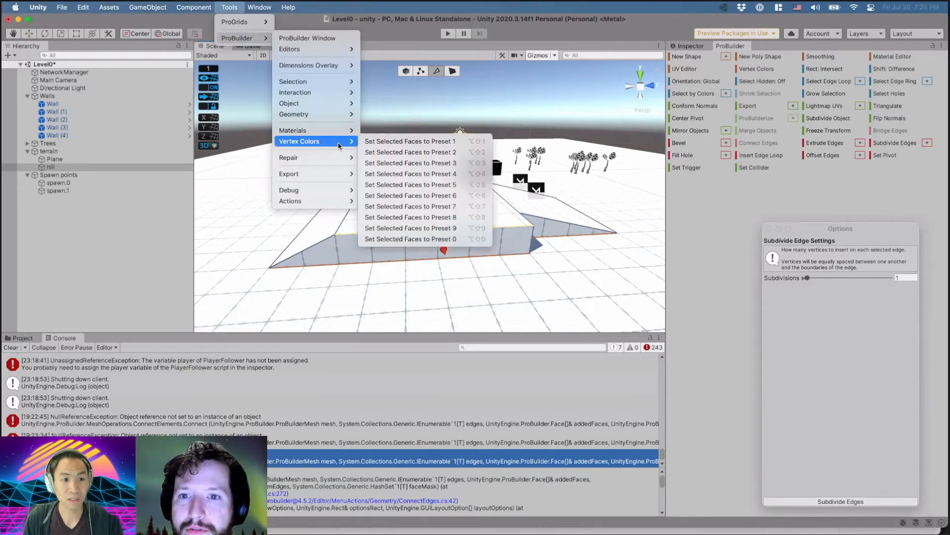
pyautogui.click(717, 203)
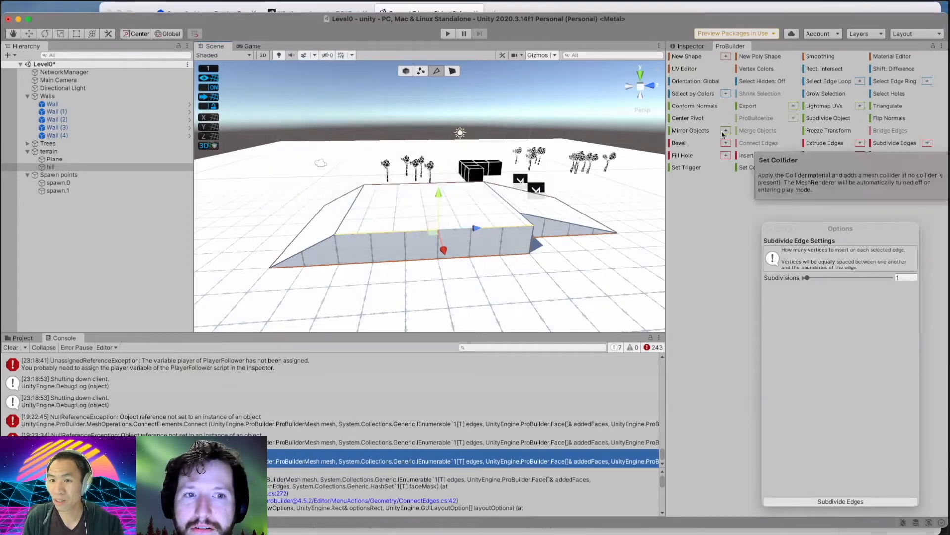
# Run ProBuilder's Remove Degenerate Triangles repair while the top edge of the hill's long side face is selected.
pyautogui.click(229, 7)
pyautogui.moveTo(249, 44)
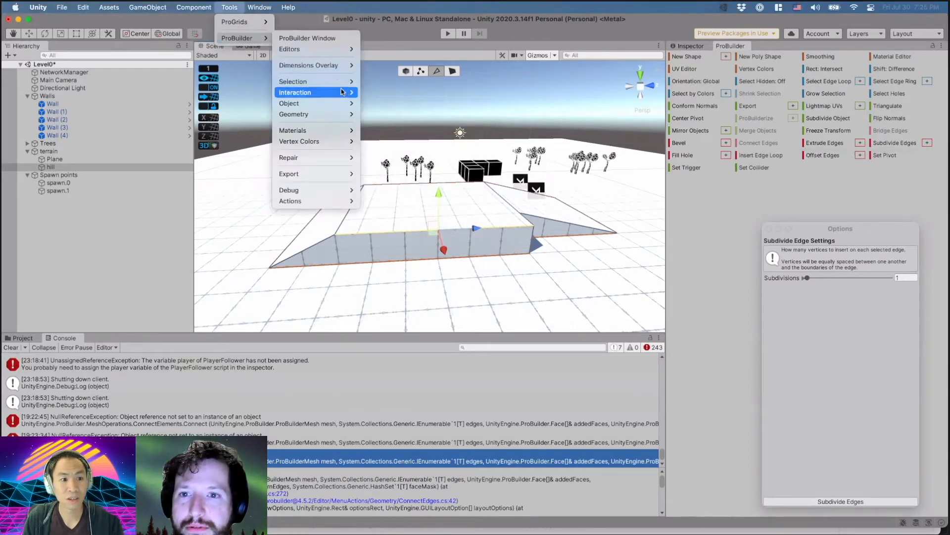
pyautogui.moveTo(336, 157)
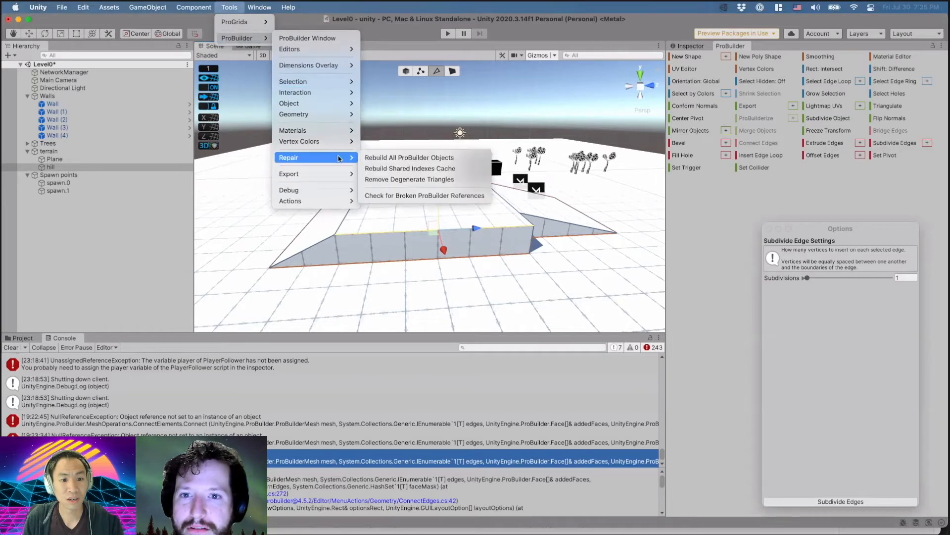
pyautogui.click(420, 180)
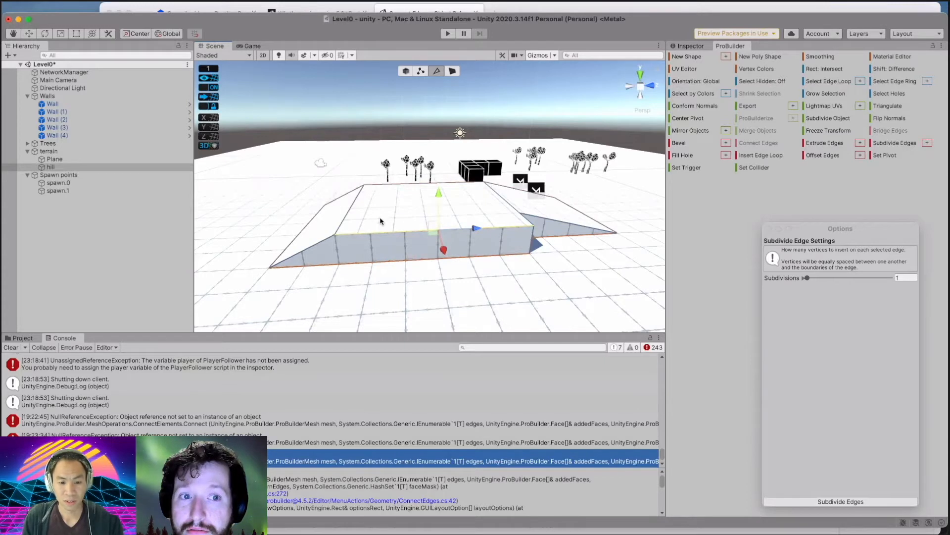
# Add the bottom edge of the hill's long side face to the selection and try Connect Edges.
pyautogui.keyDown('shift'); pyautogui.click(438, 264); pyautogui.keyUp('shift')
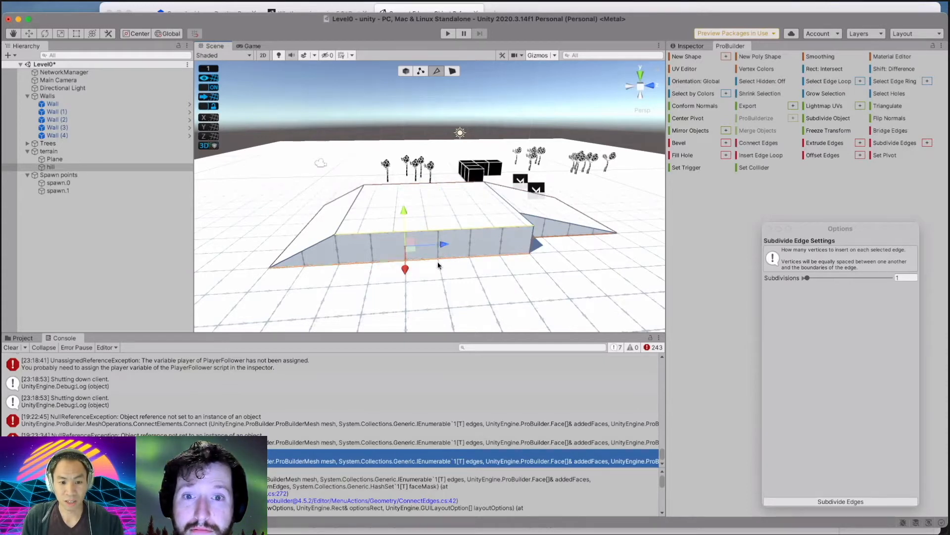
pyautogui.click(759, 143)
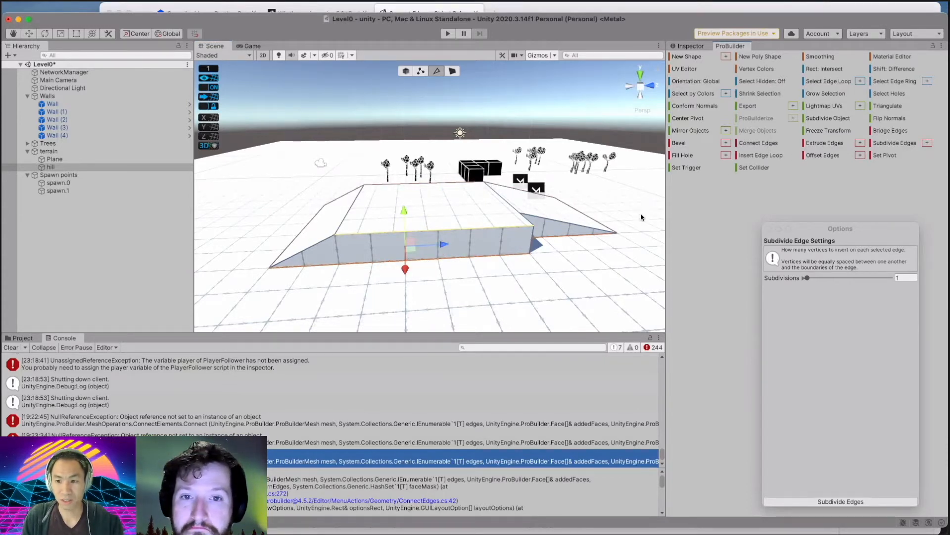
pyautogui.scroll(-5, 381, 478)
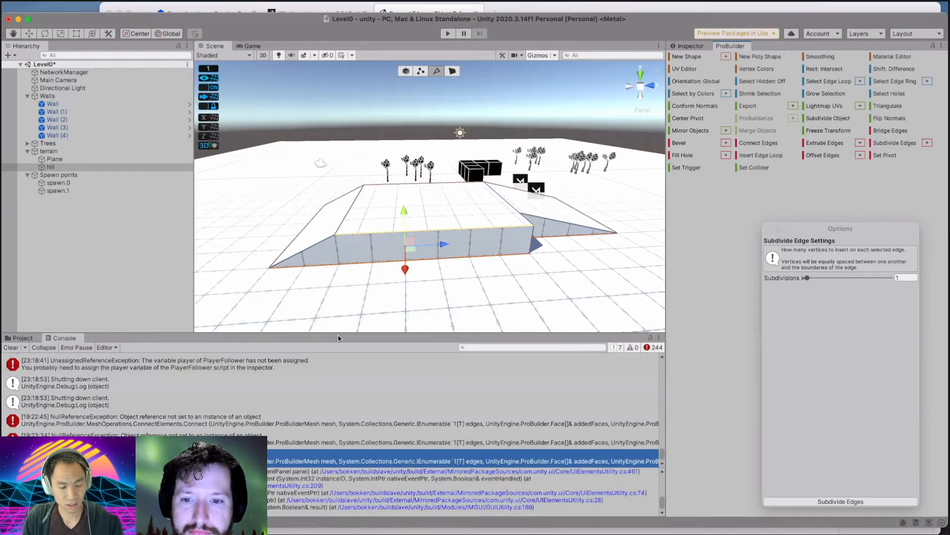
# Switch to object selection and run Remove Degenerate Triangles on the whole hill.
pyautogui.click(425, 235)
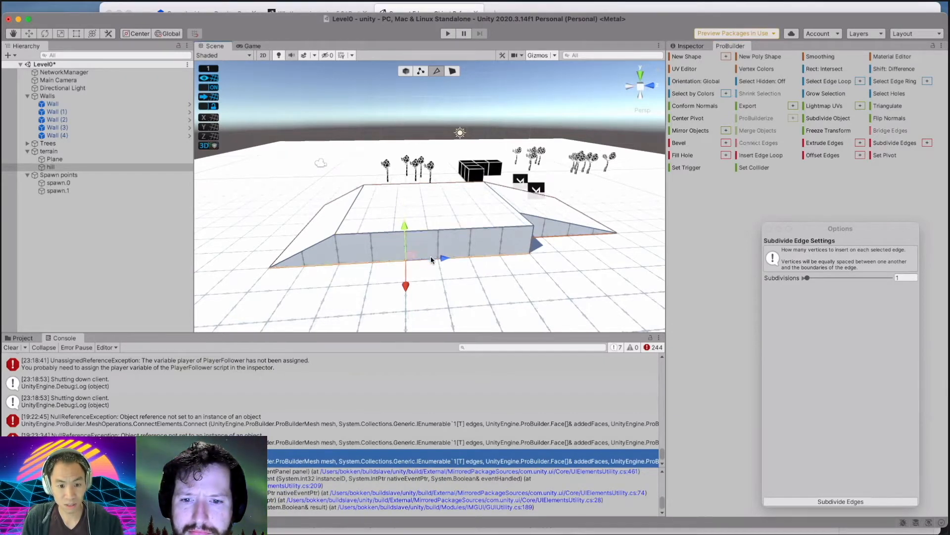
pyautogui.click(423, 231)
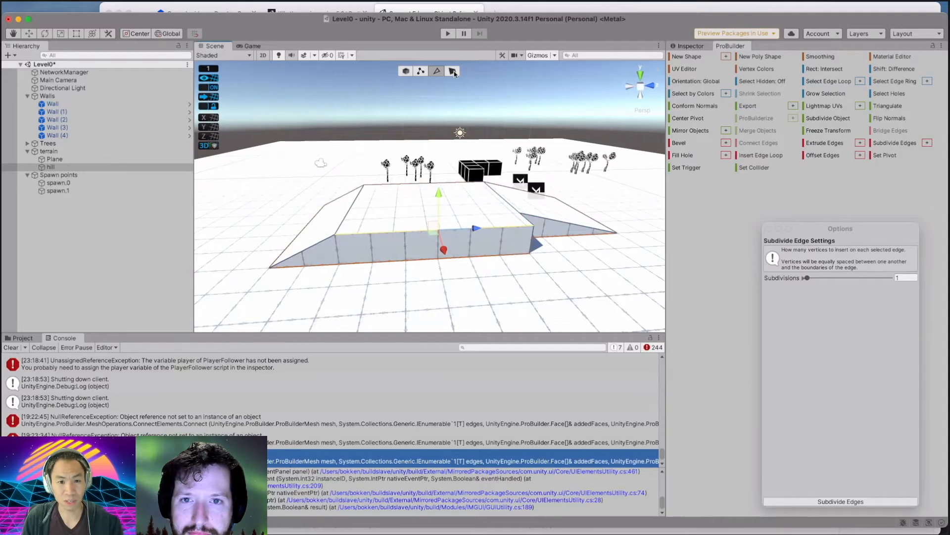
pyautogui.click(403, 72)
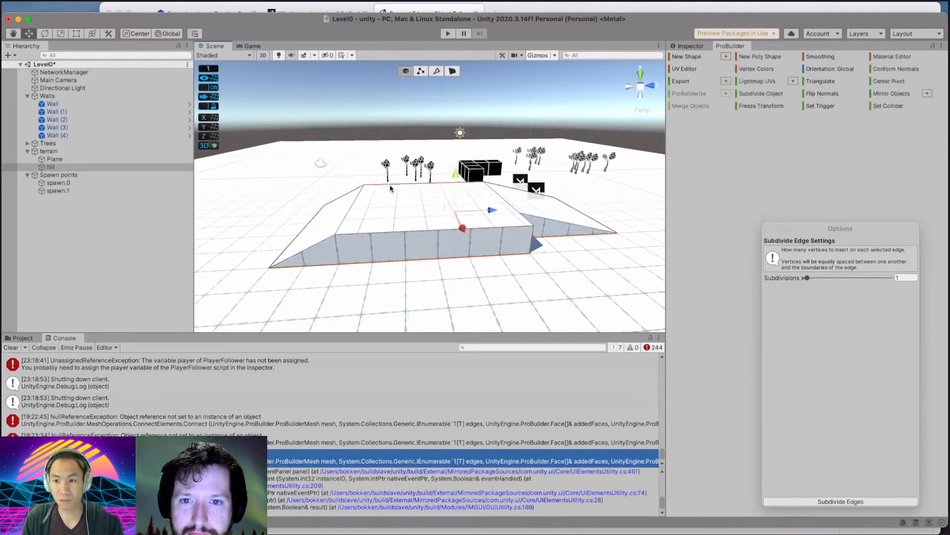
pyautogui.click(229, 7)
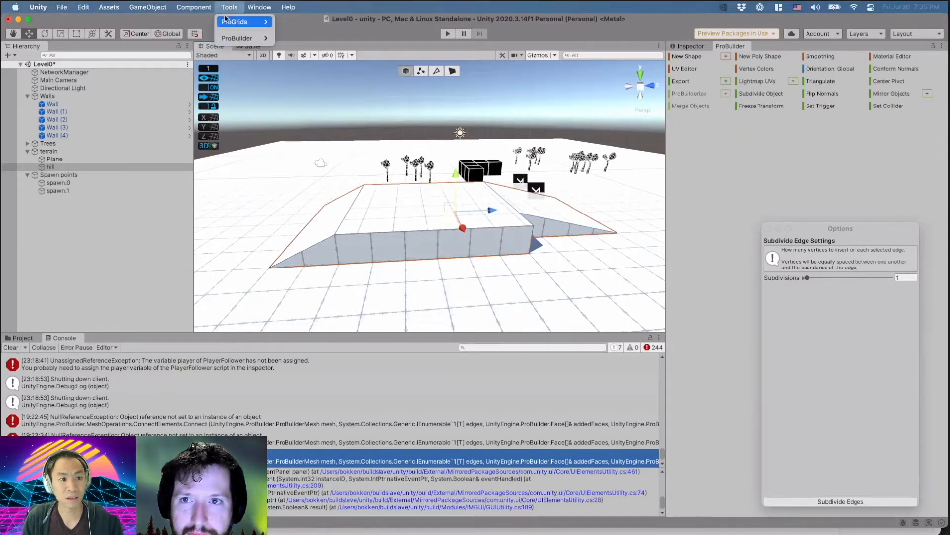
pyautogui.moveTo(238, 38)
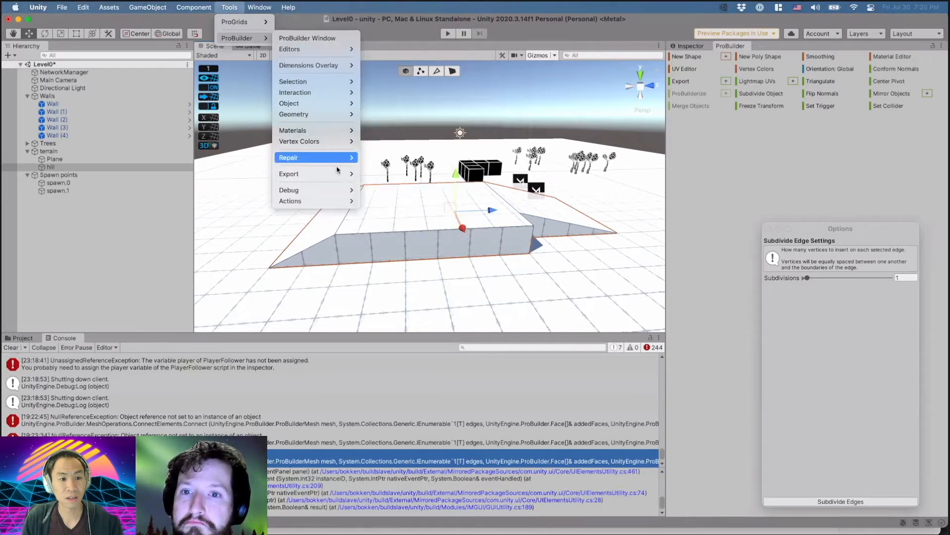
pyautogui.moveTo(339, 158)
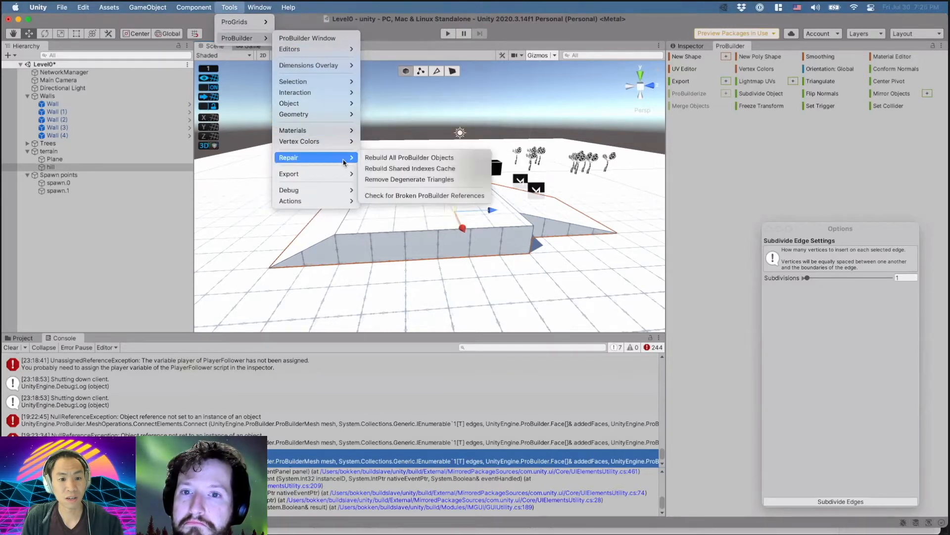
pyautogui.click(440, 181)
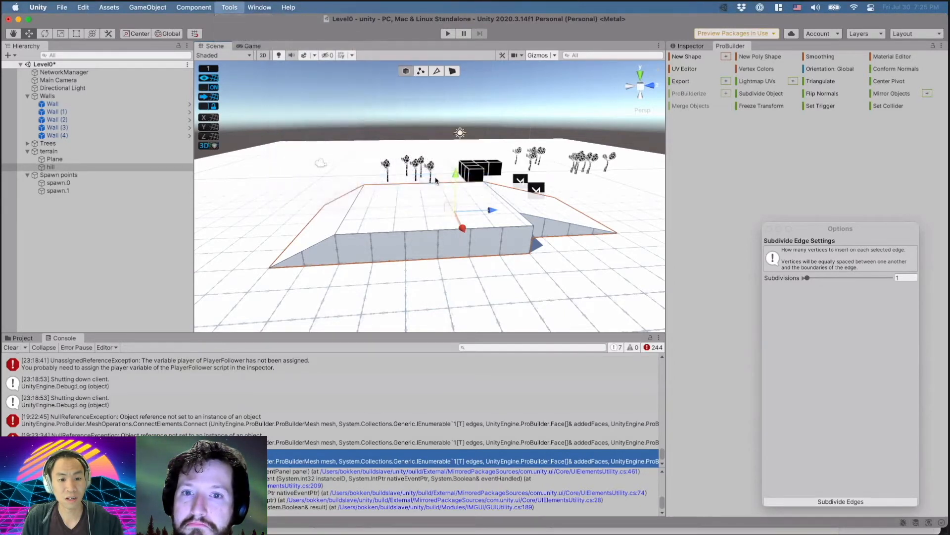
# Run ProBuilder's repair check for broken ProBuilder references.
pyautogui.click(230, 7)
pyautogui.moveTo(240, 38)
pyautogui.moveTo(351, 144)
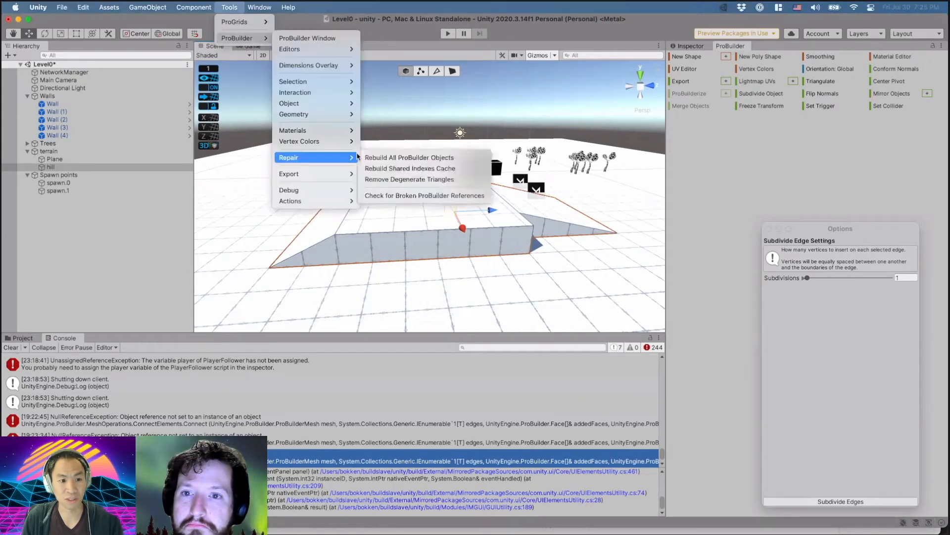
pyautogui.click(393, 195)
pyautogui.click(472, 194)
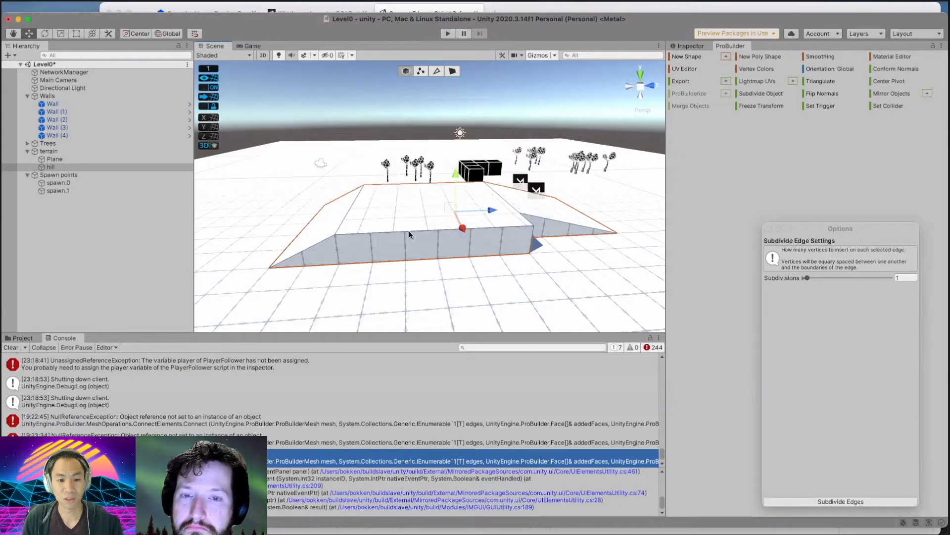
# Return to edge selection, select the top and bottom edges of the hill's long side face and try Connect Edges.
pyautogui.click(409, 230)
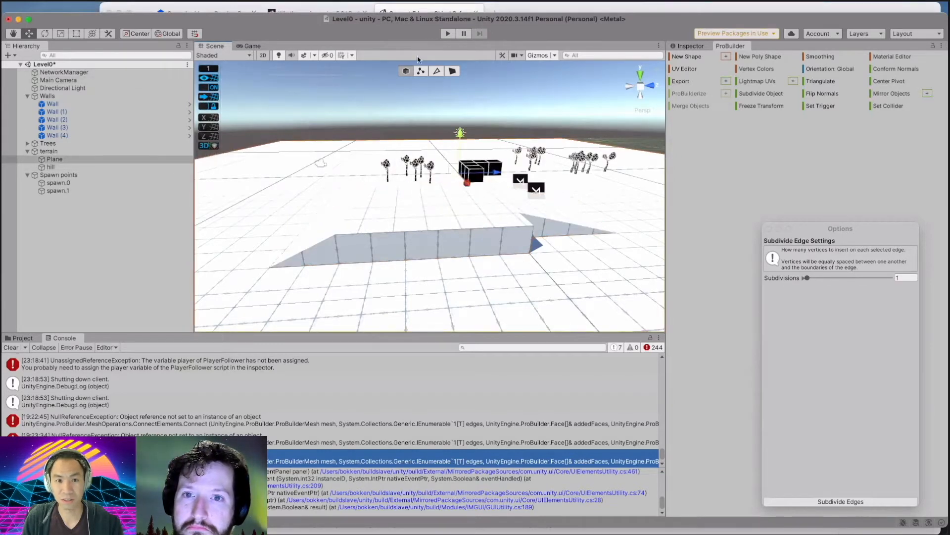
pyautogui.click(435, 72)
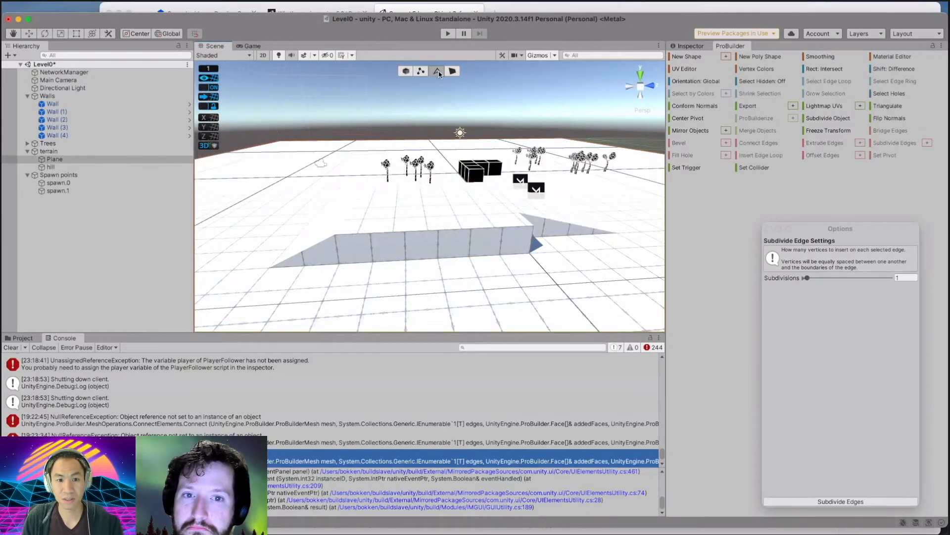
pyautogui.click(429, 231)
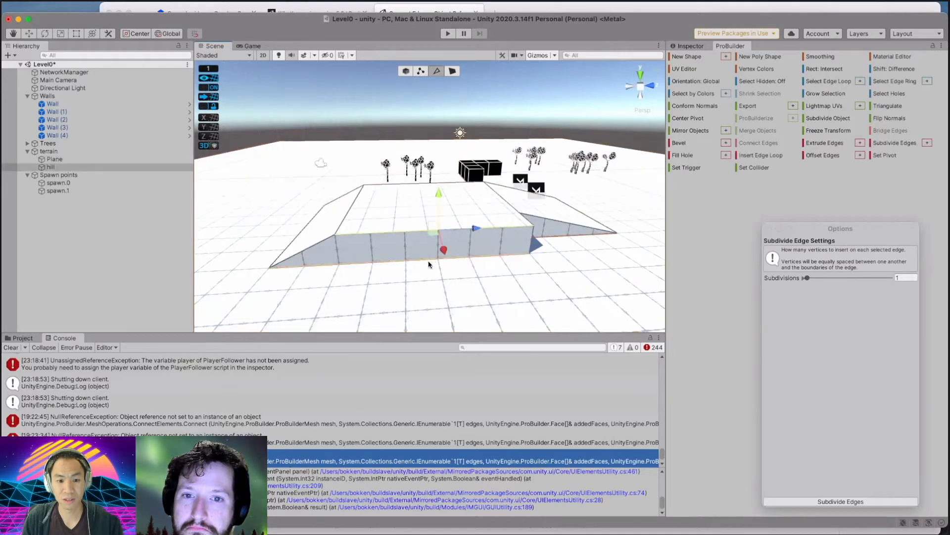
pyautogui.keyDown('shift'); pyautogui.click(424, 258); pyautogui.keyUp('shift')
pyautogui.click(757, 144)
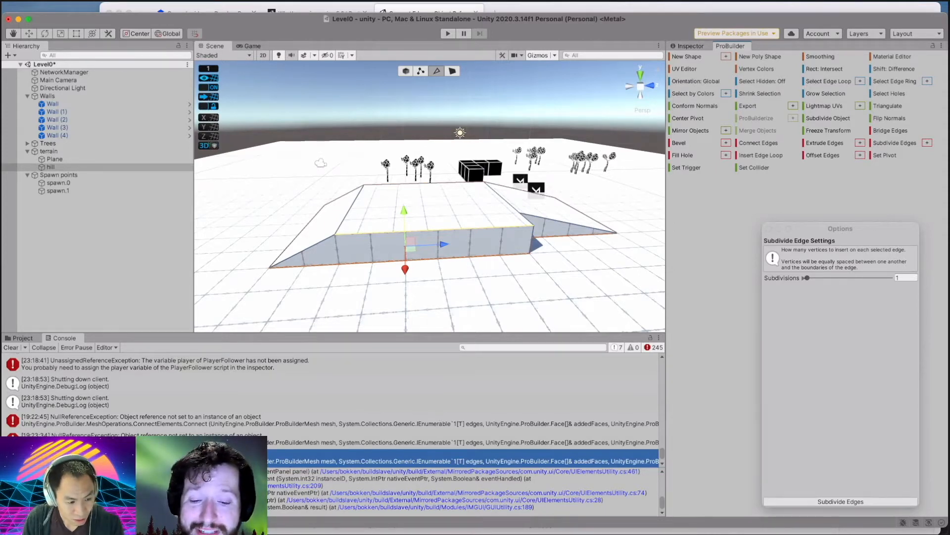
# Clear the console messages, then try Connect Edges and Insert Edge Loop on the two selected edges.
pyautogui.click(296, 409)
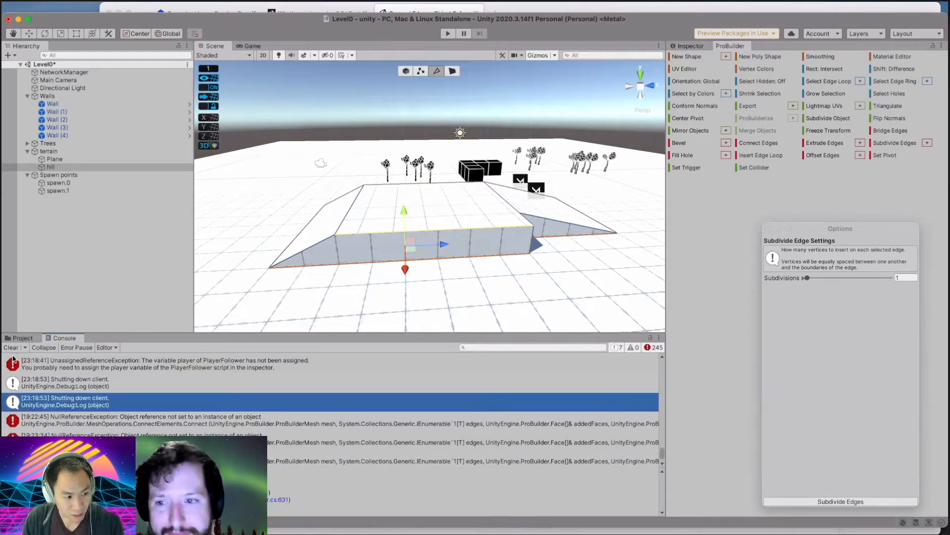
pyautogui.click(11, 347)
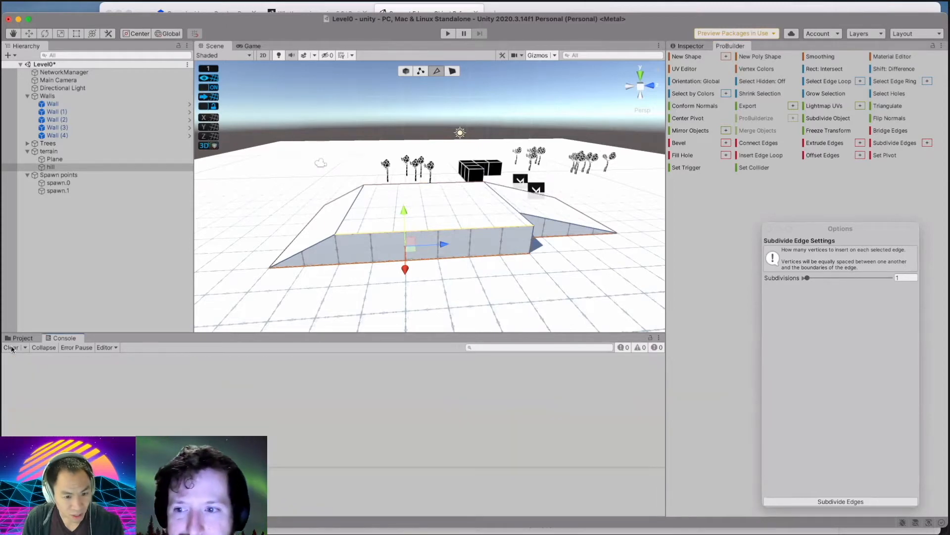
pyautogui.click(767, 147)
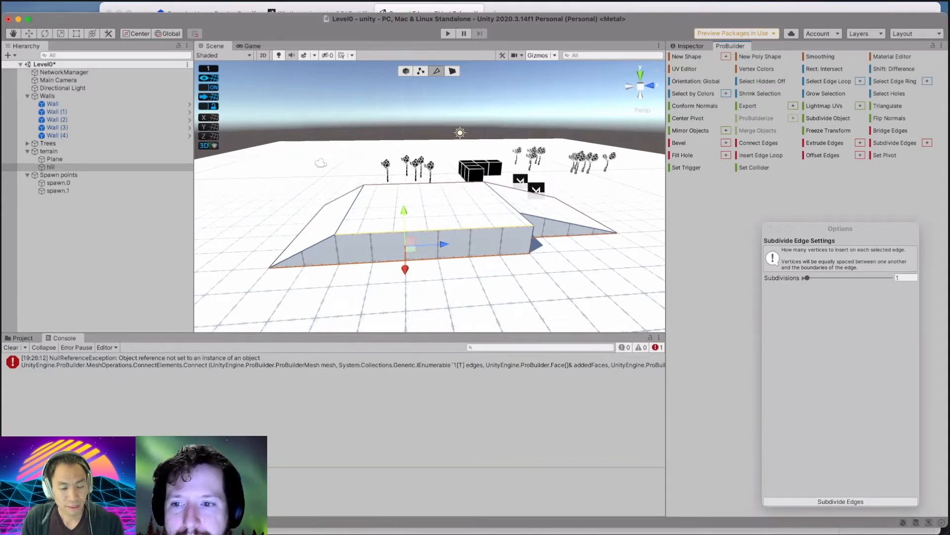
pyautogui.click(764, 157)
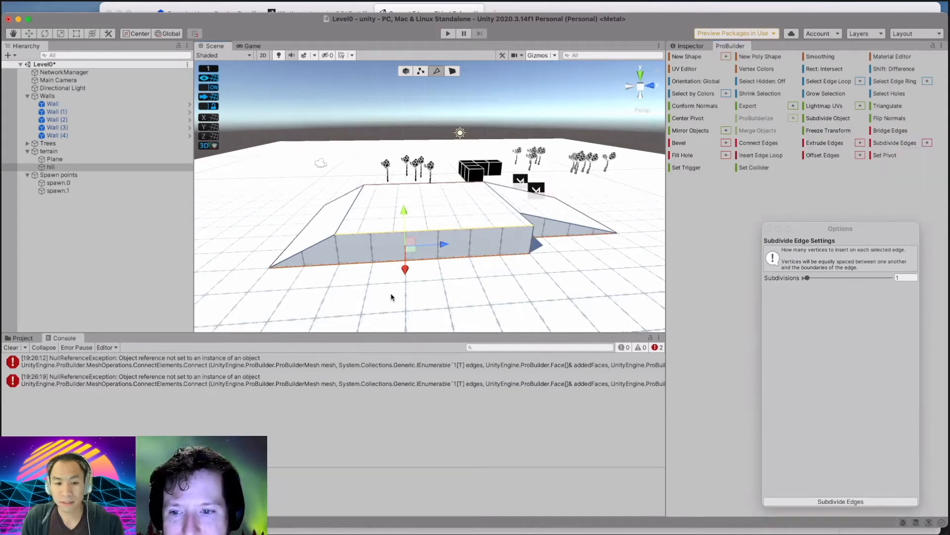
# Try Connect Edges on the top and bottom edges of the hill's opposite long side, facing the trees.
pyautogui.click(416, 257)
pyautogui.moveTo(588, 261); pyautogui.dragTo(464, 288, button='middle')
pyautogui.moveTo(323, 280); pyautogui.dragTo(418, 245, button='middle')
pyautogui.keyDown('alt'); pyautogui.moveTo(418, 245); pyautogui.dragTo(702, 233); pyautogui.keyUp('alt')
pyautogui.keyDown('alt'); pyautogui.moveTo(414, 228); pyautogui.dragTo(476, 236); pyautogui.keyUp('alt')
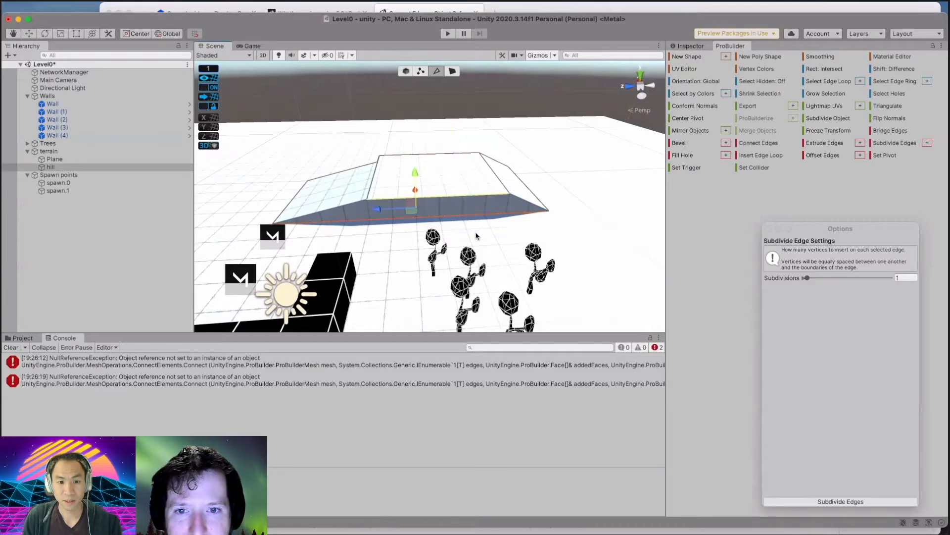
pyautogui.click(759, 143)
pyautogui.moveTo(458, 198)
pyautogui.keyDown('alt'); pyautogui.mouseDown()
pyautogui.moveTo(475, 191)
pyautogui.moveTo(456, 198)
pyautogui.mouseUp(); pyautogui.keyUp('alt')
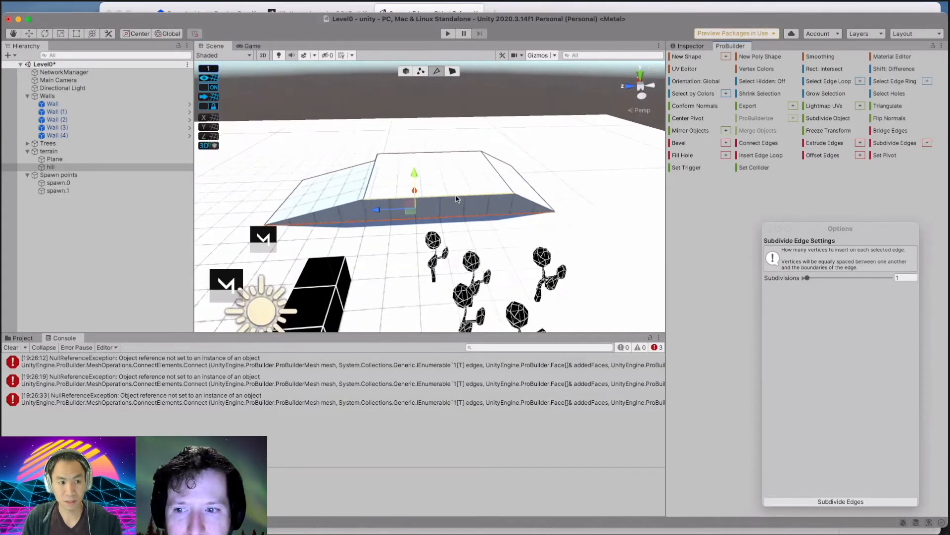
# Select the top edge of this side, close the Subdivide Edge options and display the hill's properties in the Inspector.
pyautogui.click(456, 195)
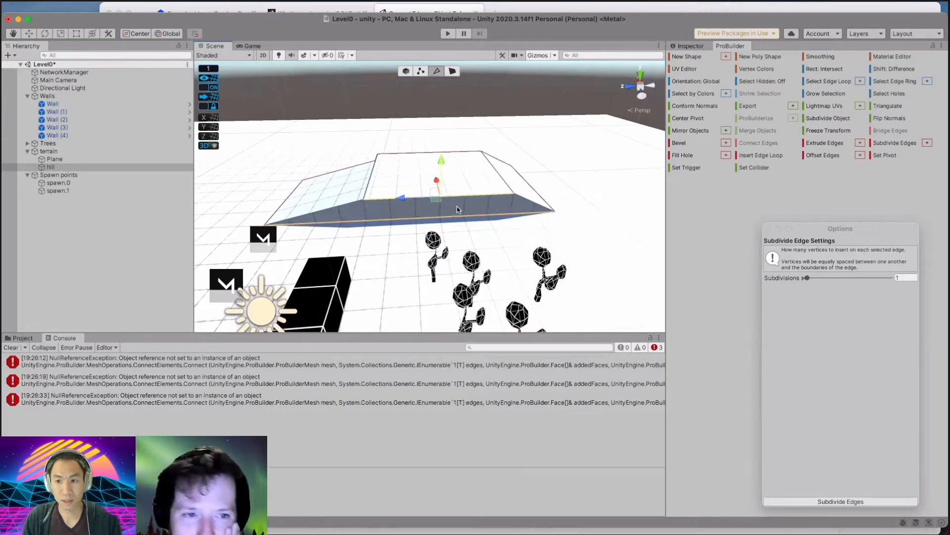
pyautogui.click(688, 46)
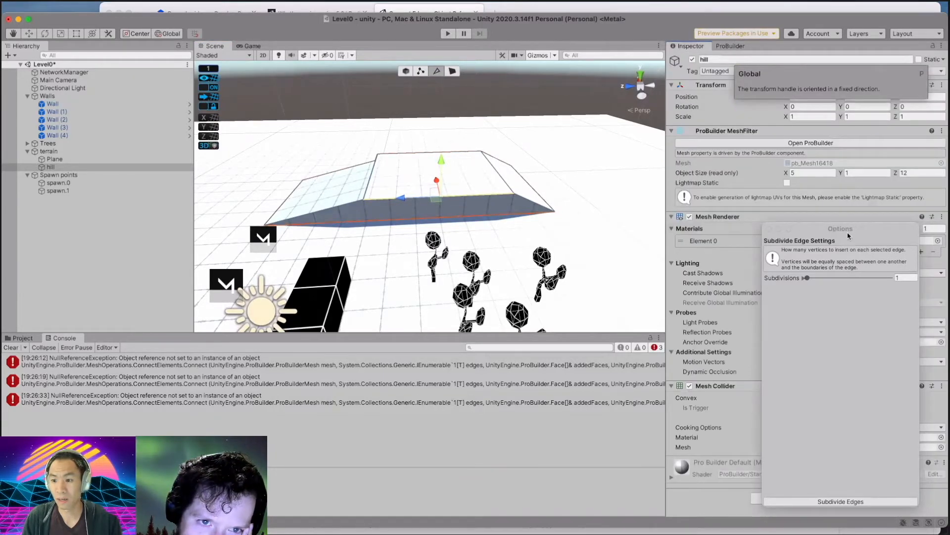
pyautogui.moveTo(789, 228); pyautogui.dragTo(757, 244)
pyautogui.click(736, 244)
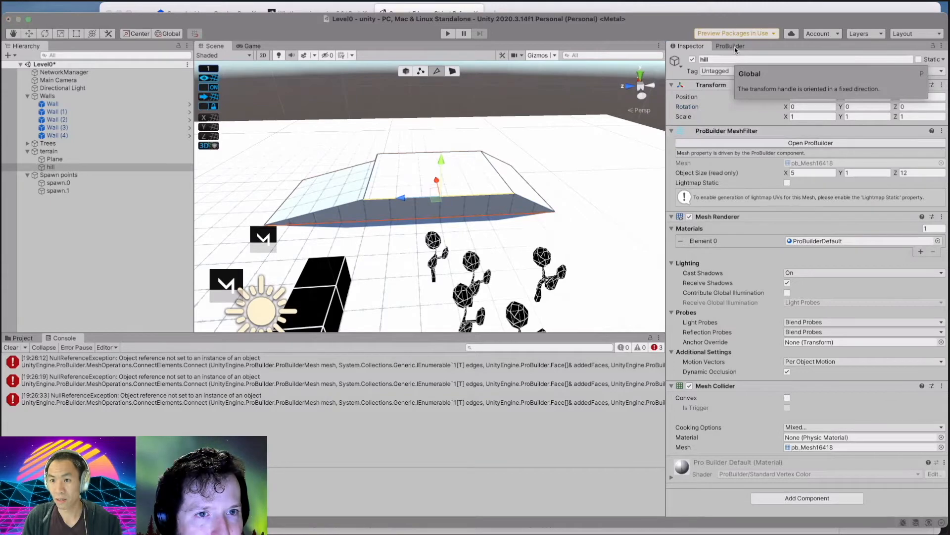
pyautogui.click(693, 48)
pyautogui.click(739, 48)
pyautogui.click(694, 48)
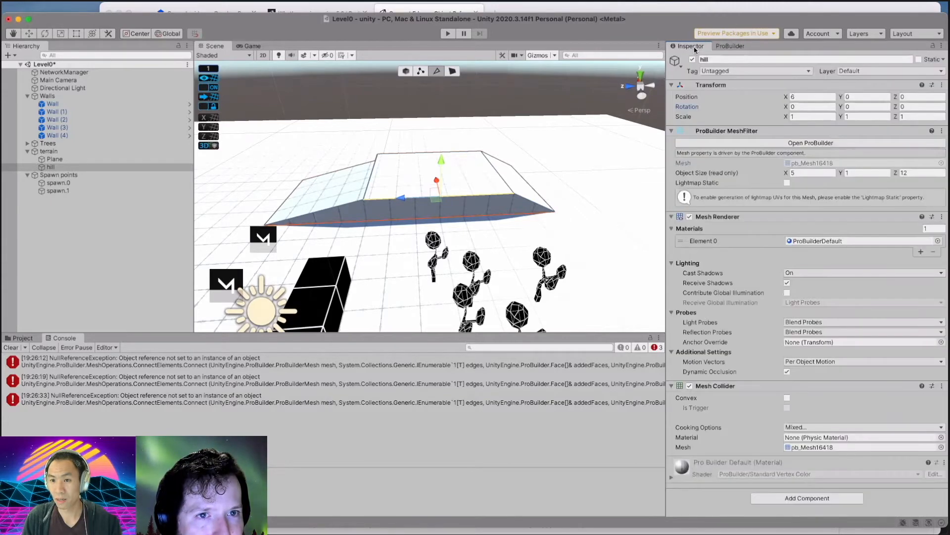
# Select the hill's long side face and move it outward to an object size of 6 in X, then select the top face's edges.
pyautogui.keyDown('alt'); pyautogui.moveTo(493, 221); pyautogui.dragTo(361, 254); pyautogui.keyUp('alt')
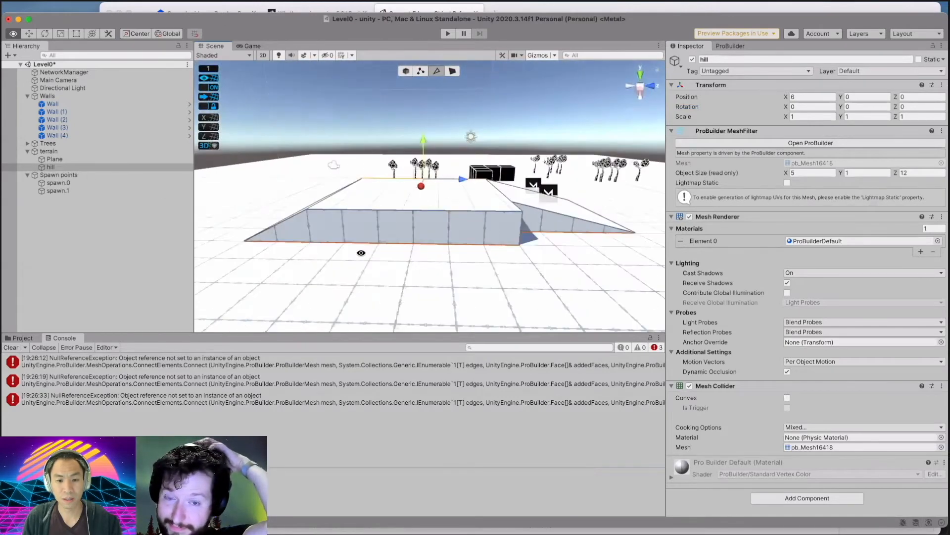
pyautogui.click(422, 240)
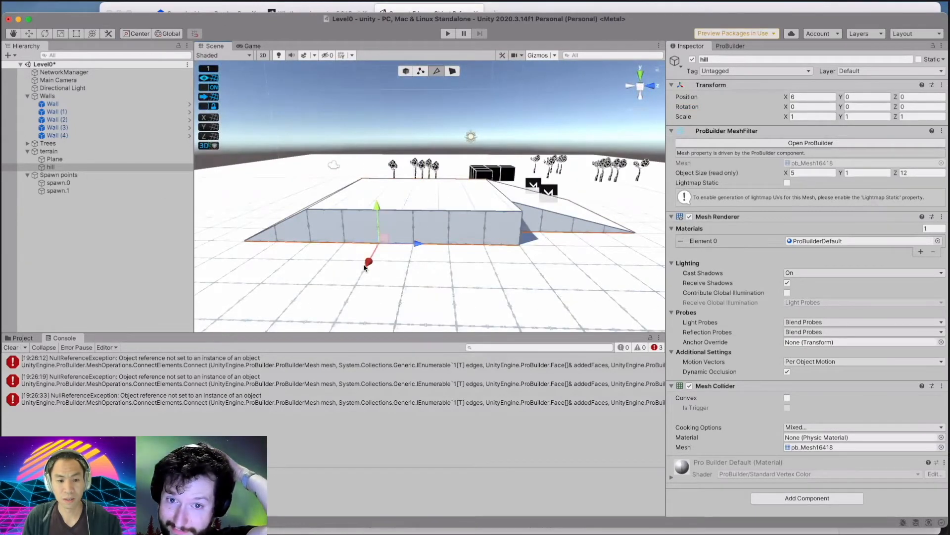
pyautogui.click(452, 71)
pyautogui.click(435, 222)
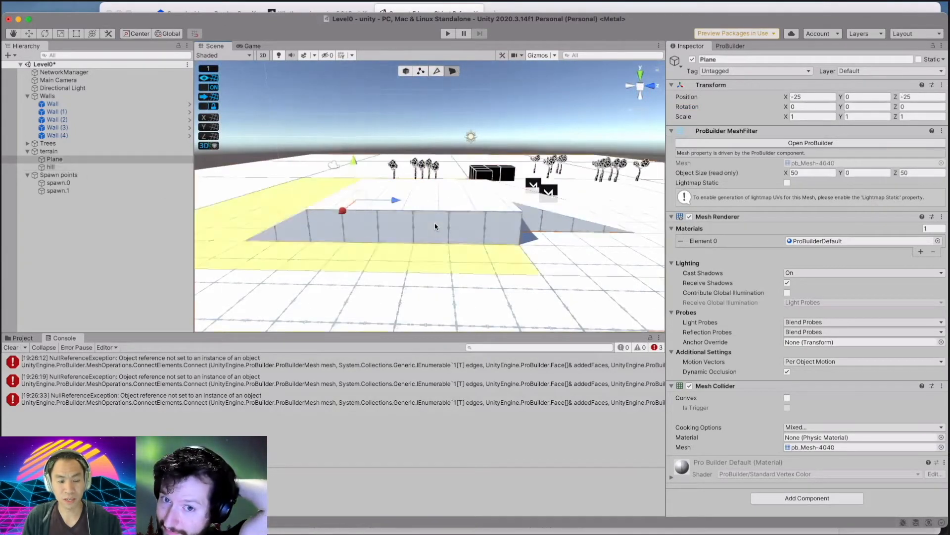
pyautogui.click(425, 230)
pyautogui.moveTo(366, 244); pyautogui.dragTo(352, 265)
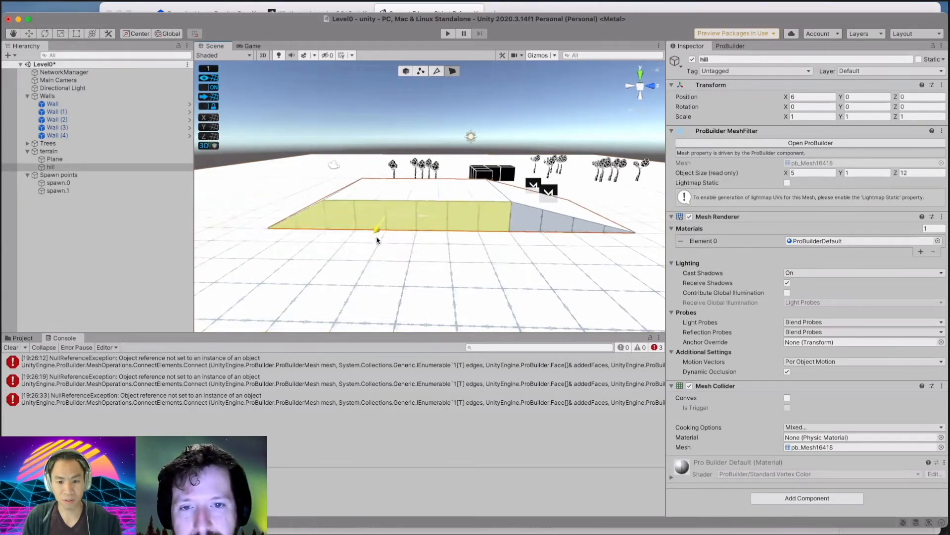
pyautogui.click(428, 221)
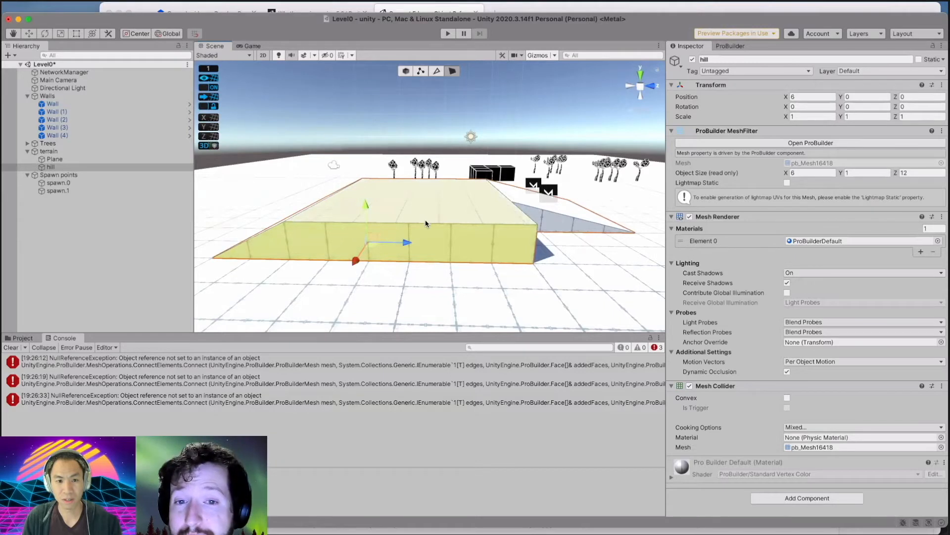
pyautogui.click(426, 223)
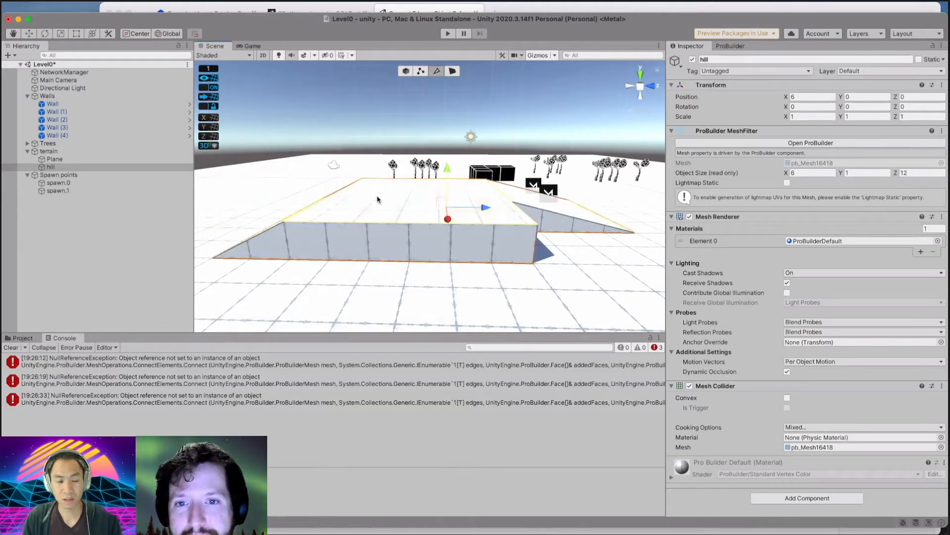
# Try Connect Edges on the top and bottom edges of the hill's front long side, then move those two edges inward.
pyautogui.click(428, 259)
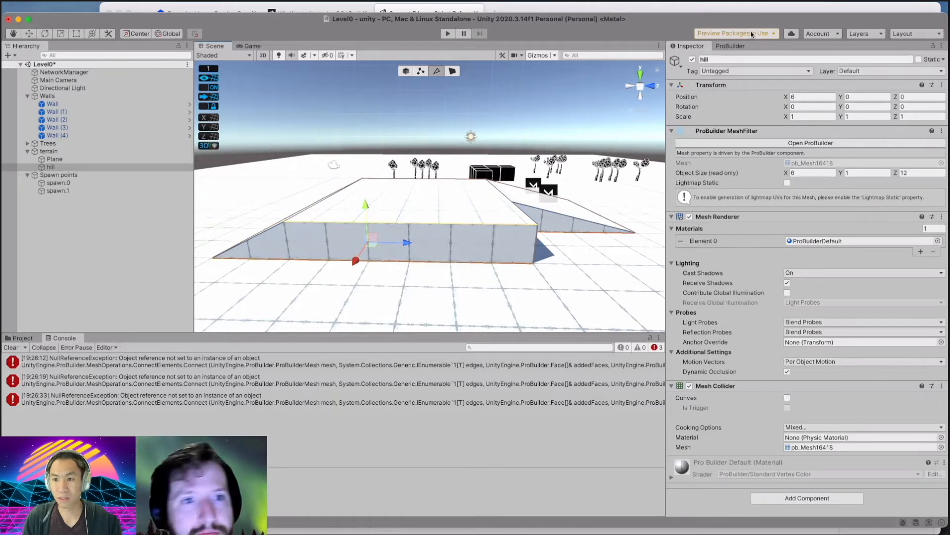
pyautogui.click(730, 46)
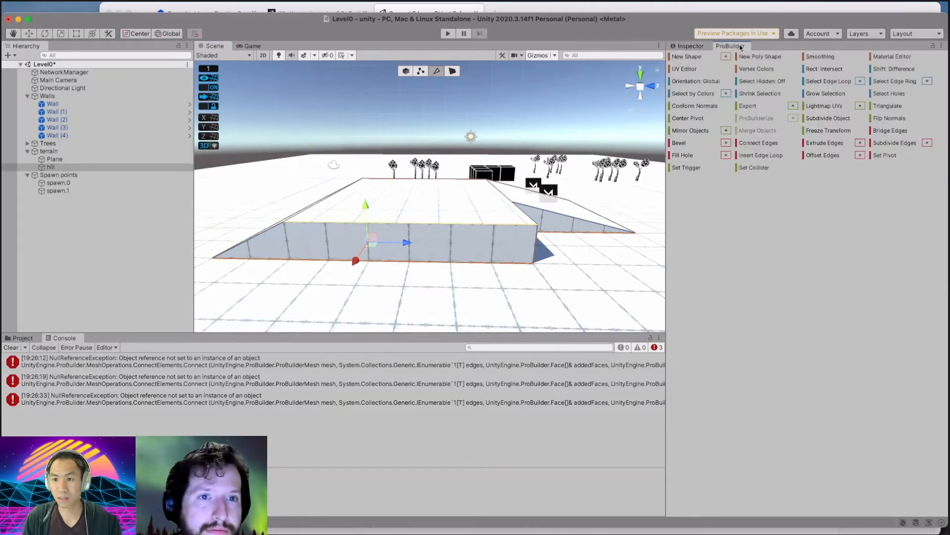
pyautogui.click(757, 143)
pyautogui.moveTo(356, 261); pyautogui.dragTo(366, 246)
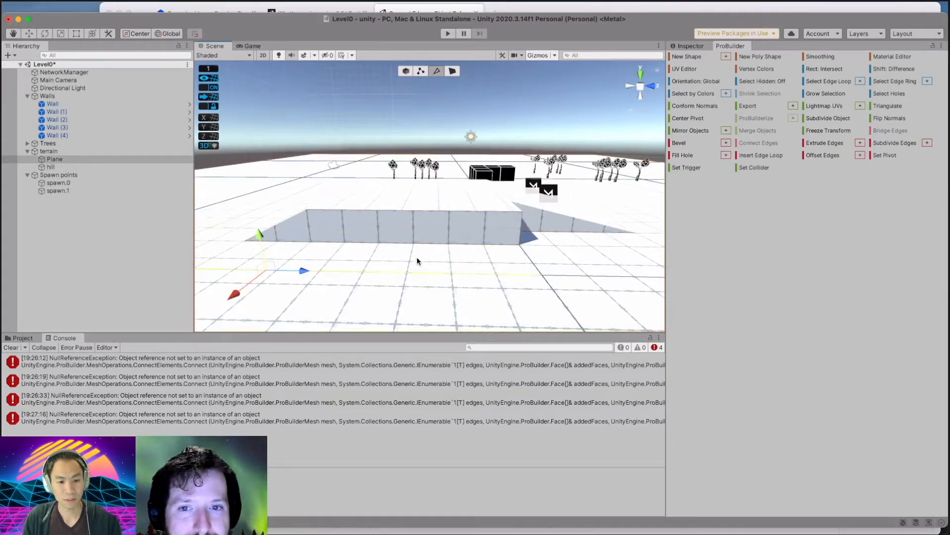
# Reselect the top and bottom edges of the hill's front long side, then select its bottom edge alone.
pyautogui.click(408, 219)
pyautogui.moveTo(402, 192); pyautogui.dragTo(432, 255)
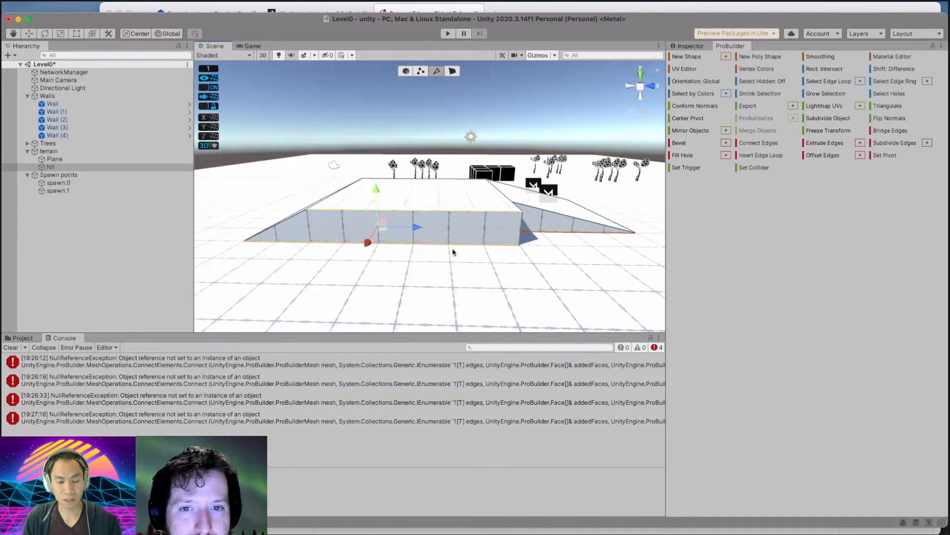
pyautogui.moveTo(424, 191); pyautogui.dragTo(449, 214, button='middle')
pyautogui.keyDown('alt'); pyautogui.moveTo(449, 215); pyautogui.dragTo(524, 239); pyautogui.keyUp('alt')
pyautogui.click(524, 230)
pyautogui.click(472, 234)
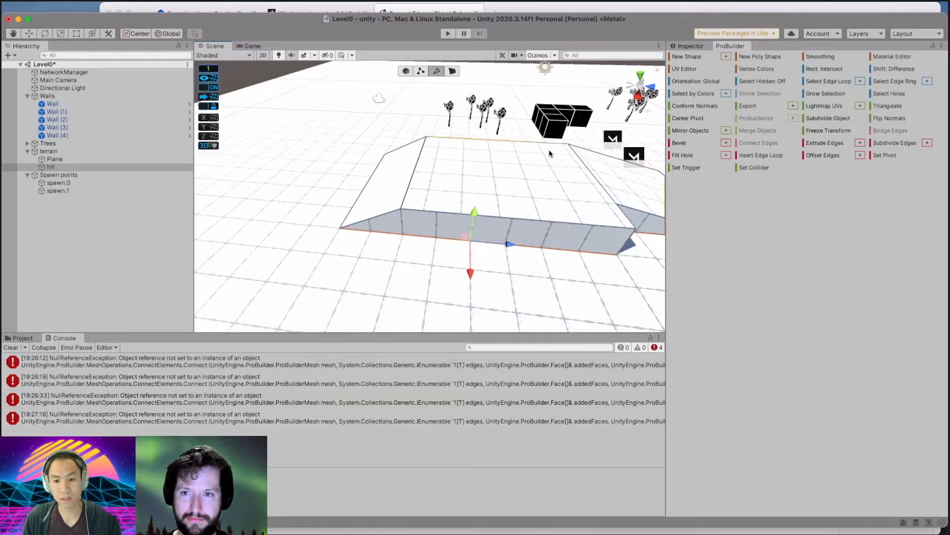
# Extrude the hill's front long side face and pull the extruded face further outward.
pyautogui.click(453, 70)
pyautogui.click(554, 230)
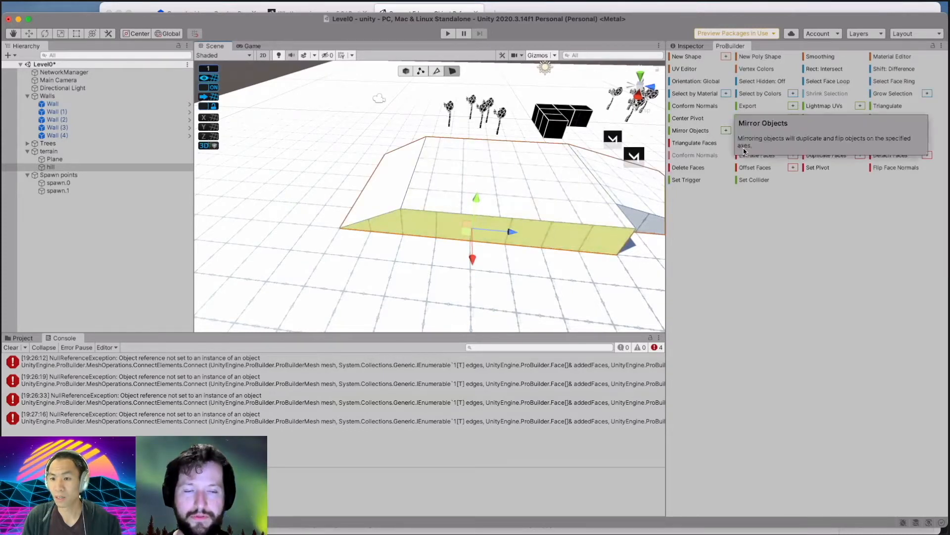
pyautogui.click(747, 157)
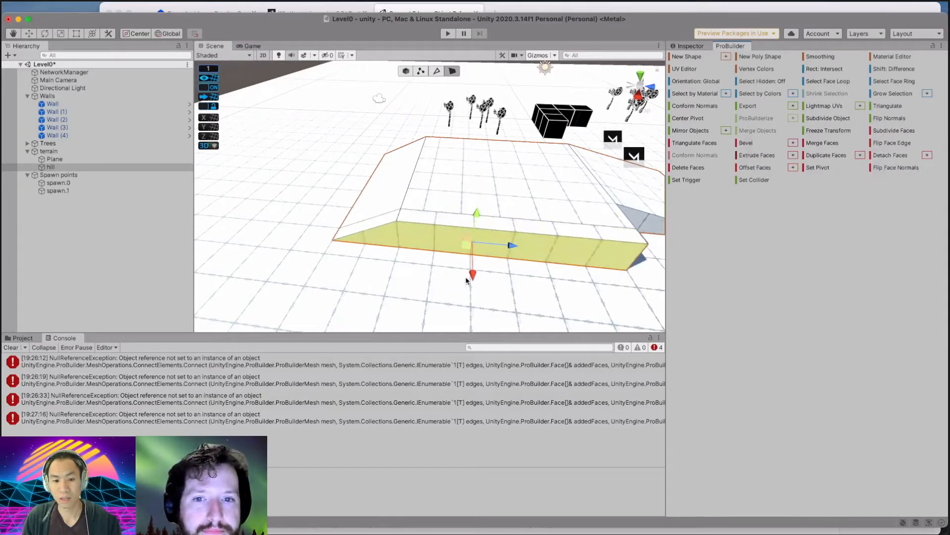
pyautogui.moveTo(472, 275); pyautogui.dragTo(473, 292)
# Select the top and bottom edges of the extruded side face and join them with Connect Edges.
pyautogui.click(538, 281)
pyautogui.click(527, 271)
pyautogui.click(424, 72)
pyautogui.click(436, 72)
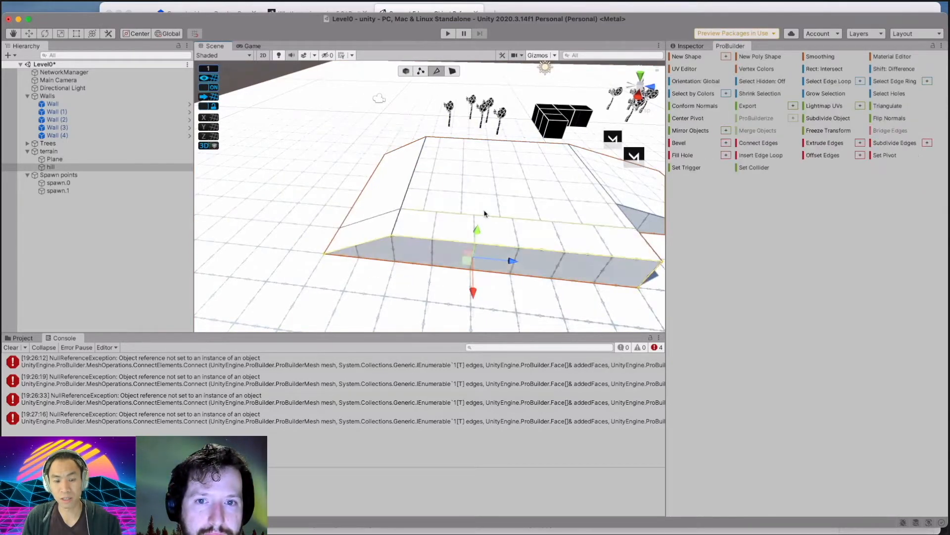
pyautogui.moveTo(542, 283); pyautogui.dragTo(546, 289)
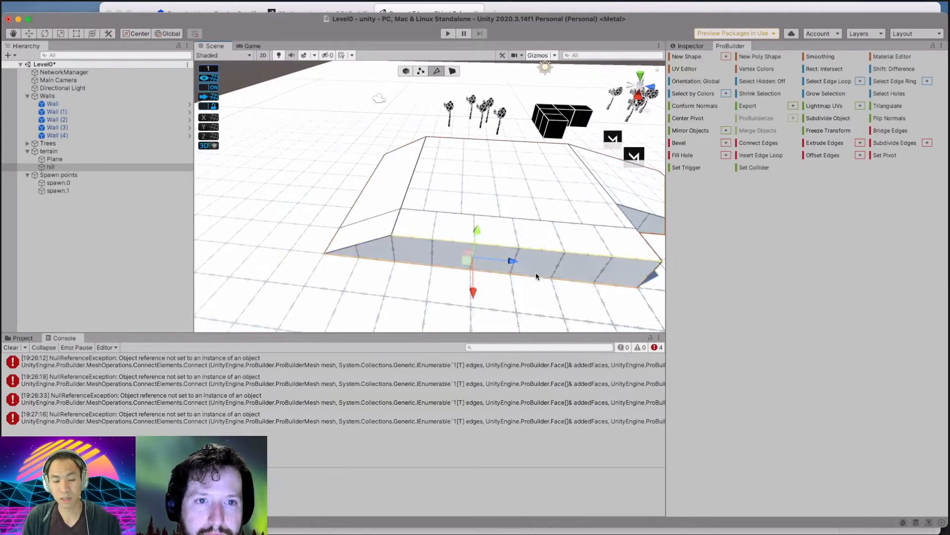
pyautogui.click(549, 279)
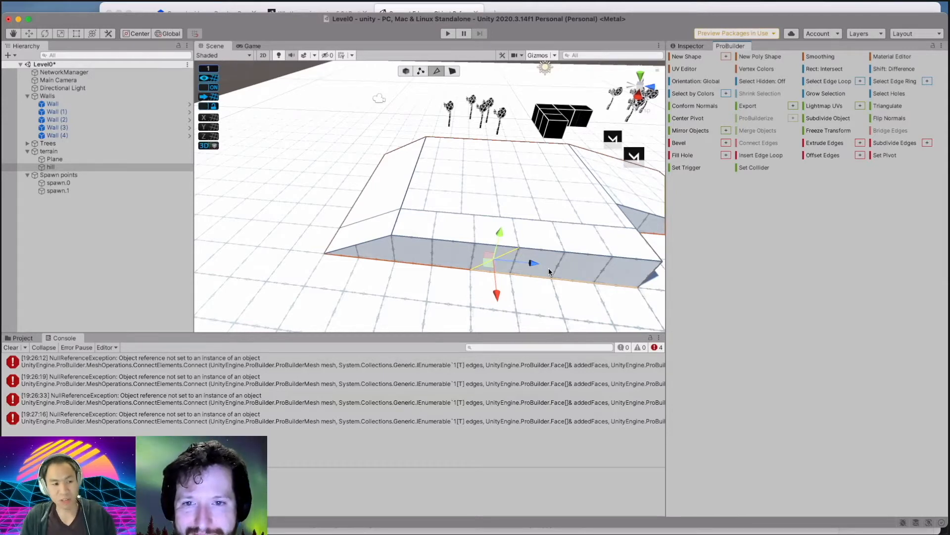
# Delete the hill object from the terrain group.
pyautogui.click(61, 167)
pyautogui.rightClick(61, 168)
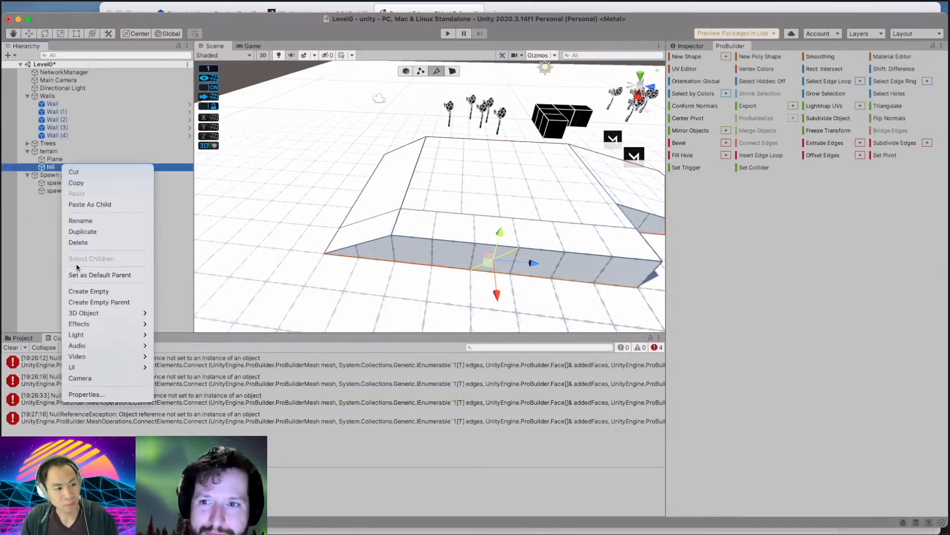
pyautogui.click(81, 244)
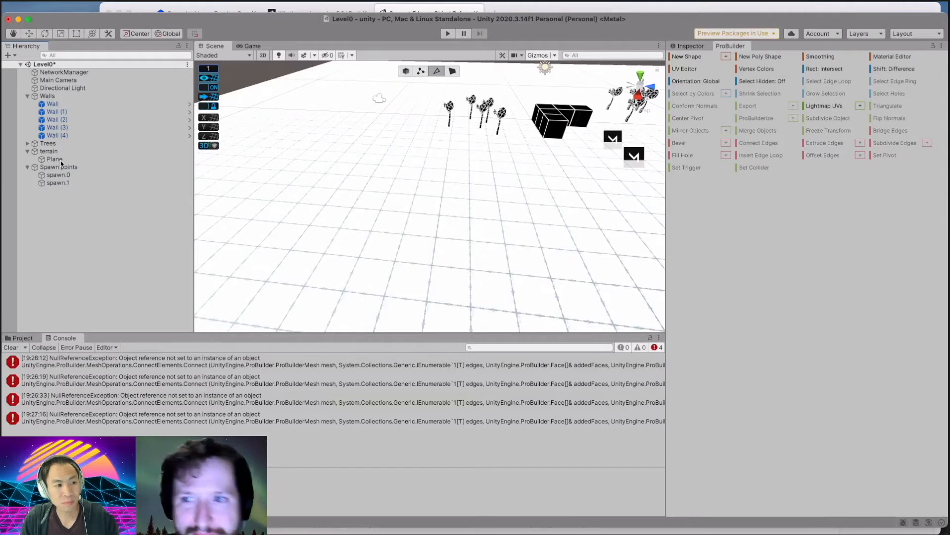
# Add a new ProBuilder cube to the scene in place of the hill.
pyautogui.rightClick(49, 151)
pyautogui.moveTo(109, 297)
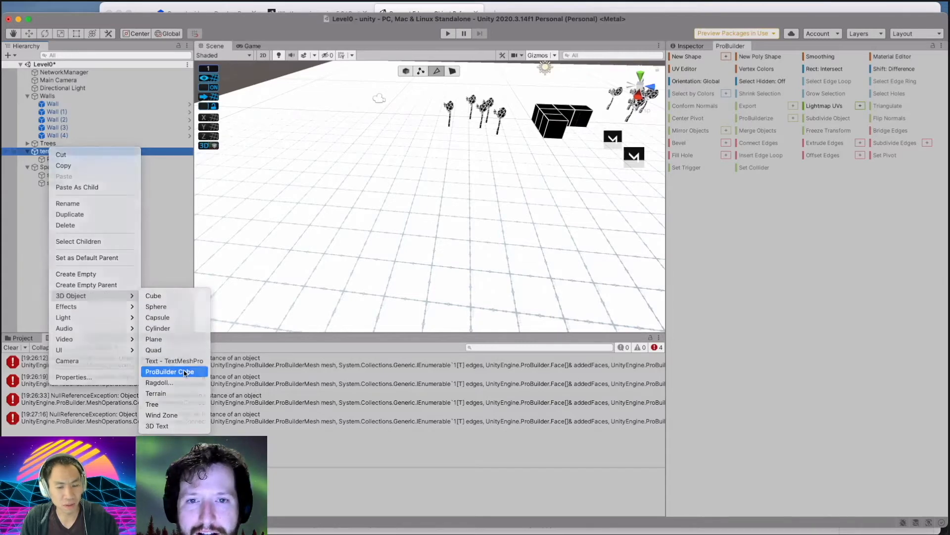
pyautogui.click(149, 296)
pyautogui.moveTo(499, 206); pyautogui.dragTo(476, 227, button='middle')
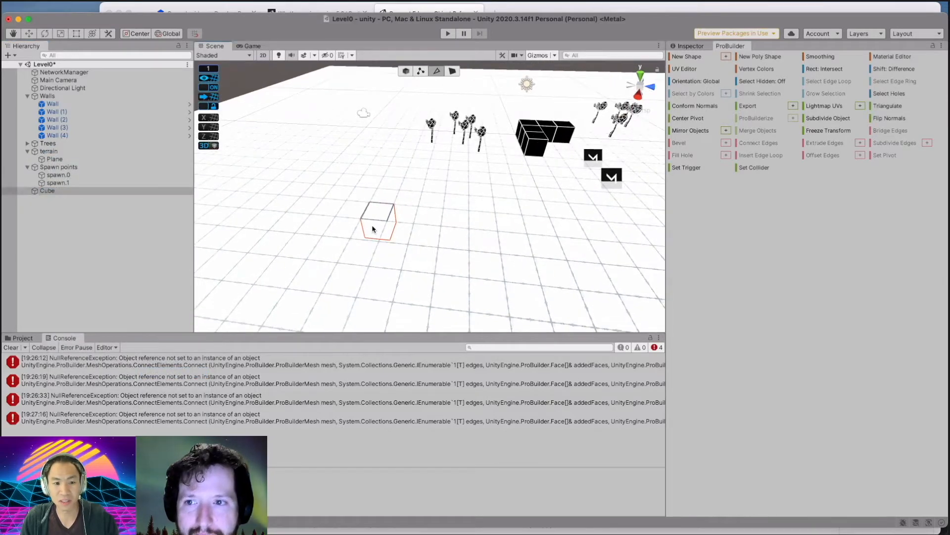
# In object selection mode, move the cube along the Z axis to an open spot beside the walls and save the scene.
pyautogui.click(405, 73)
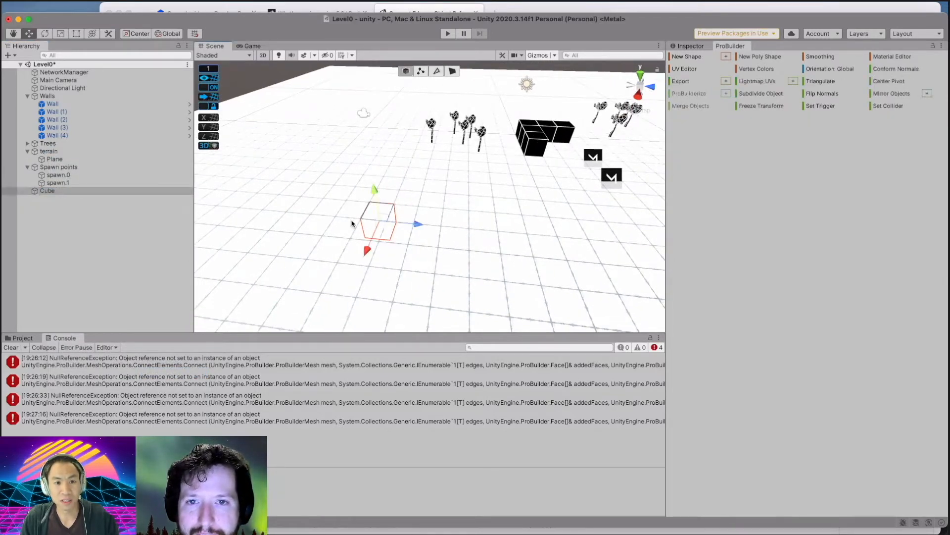
pyautogui.moveTo(413, 204); pyautogui.dragTo(543, 216)
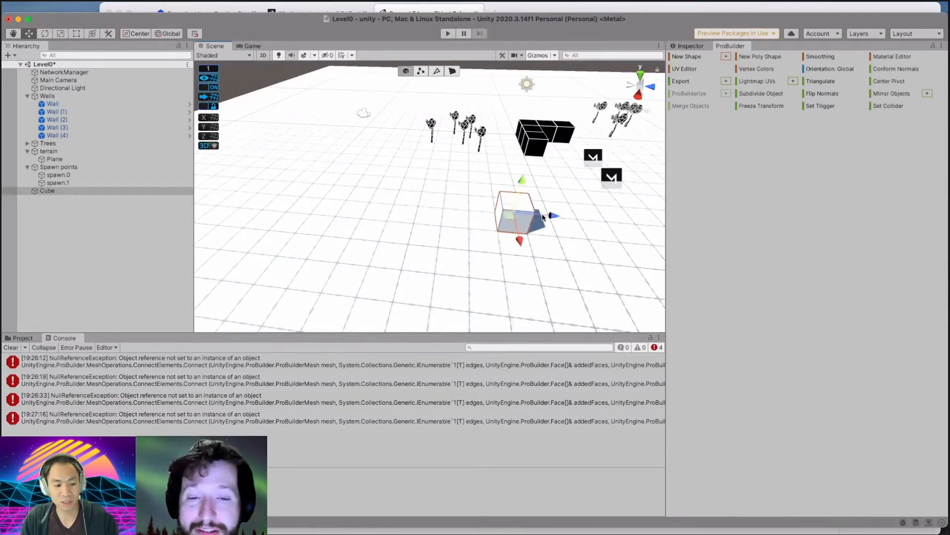
pyautogui.moveTo(556, 246); pyautogui.dragTo(477, 251, button='middle')
pyautogui.keyDown('alt'); pyautogui.moveTo(449, 243); pyautogui.dragTo(239, 232); pyautogui.keyUp('alt')
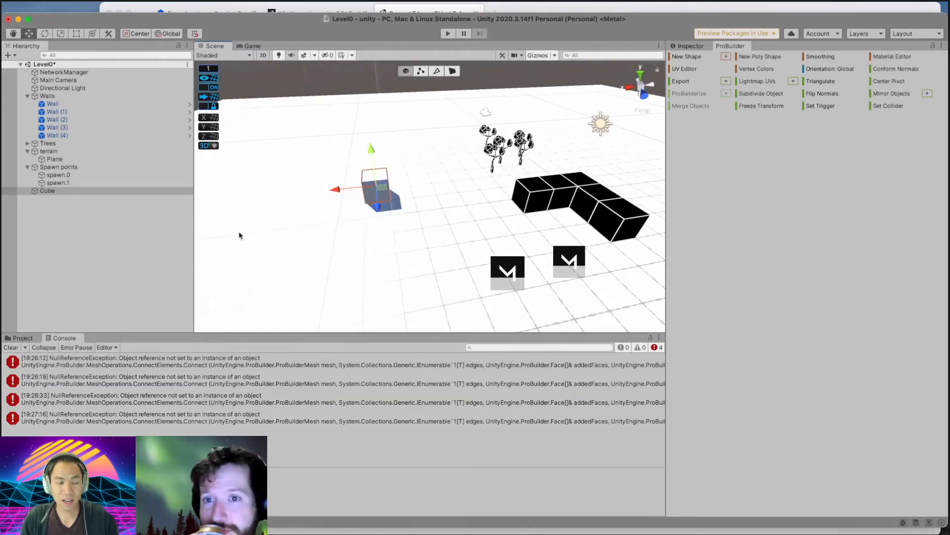
pyautogui.press('super+s')
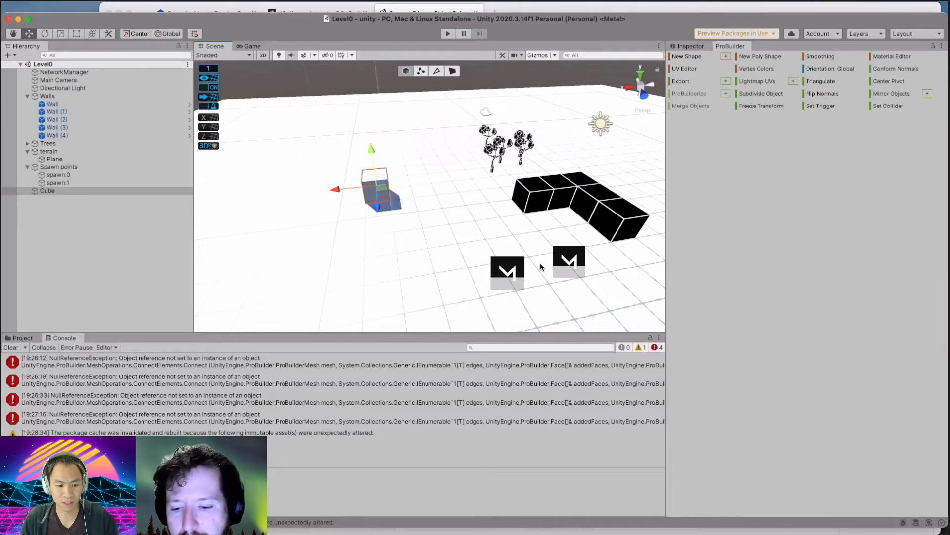
# Examine the spawn point markers in the scene and the properties of the Spawn points group and its children.
pyautogui.keyDown('alt'); pyautogui.moveTo(443, 242); pyautogui.dragTo(600, 254); pyautogui.keyUp('alt')
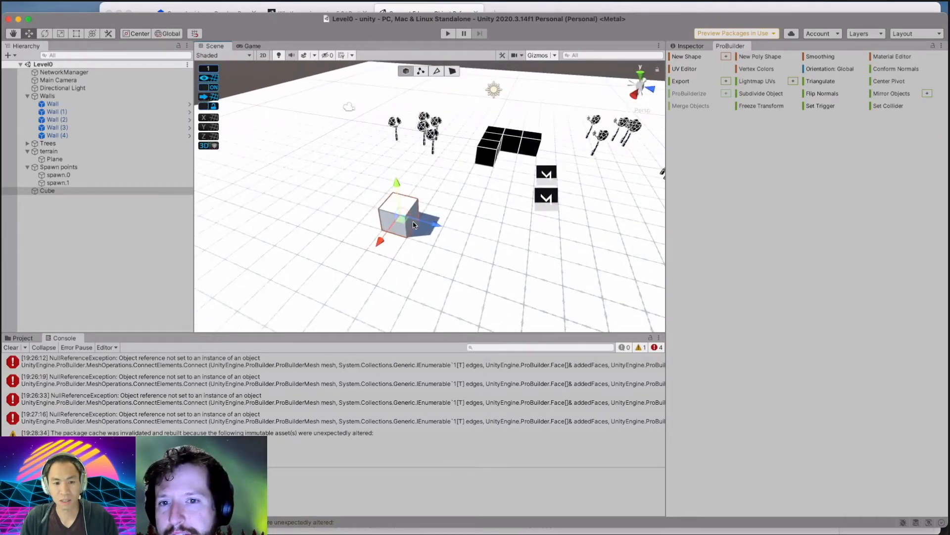
pyautogui.keyDown('alt'); pyautogui.moveTo(515, 234); pyautogui.dragTo(391, 243); pyautogui.keyUp('alt')
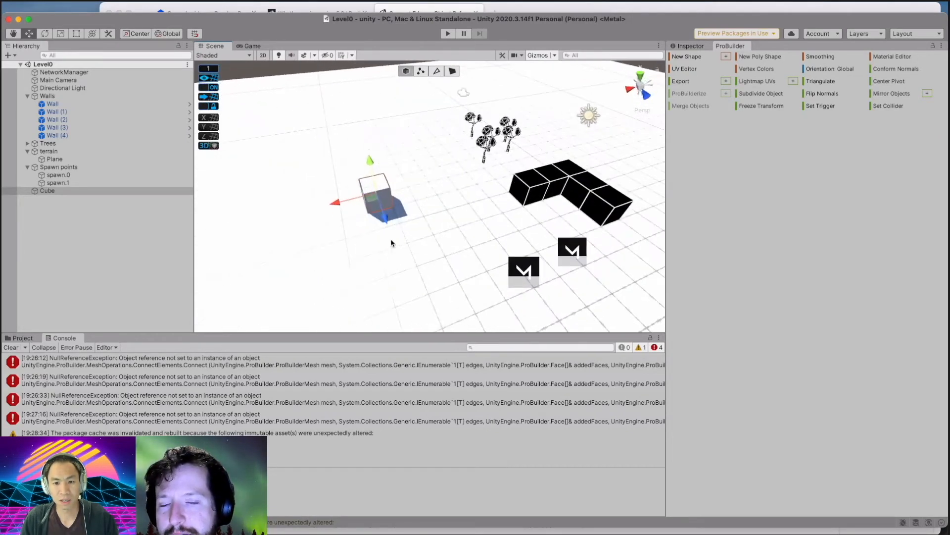
pyautogui.click(531, 263)
pyautogui.click(103, 176)
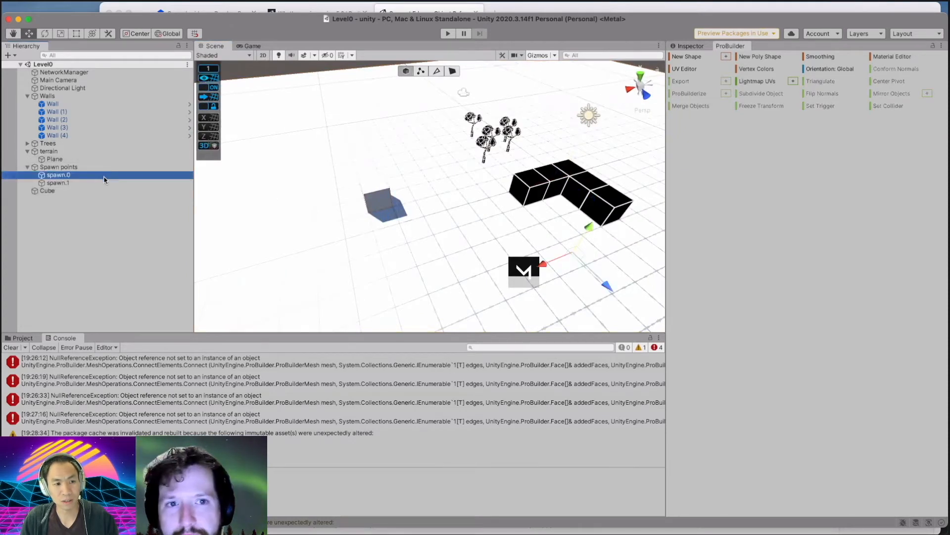
pyautogui.click(103, 183)
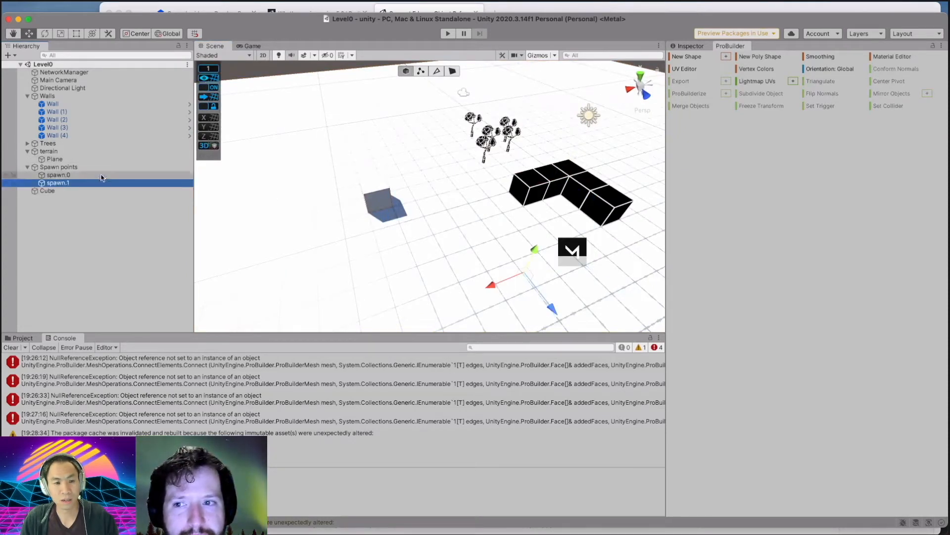
pyautogui.click(100, 168)
pyautogui.click(691, 46)
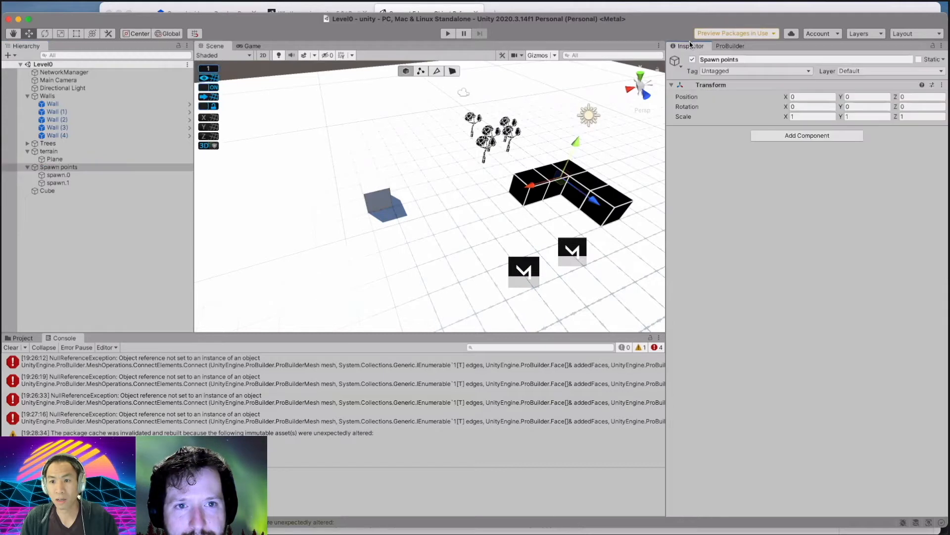
pyautogui.click(93, 184)
# Give the spawn.0 object a blue label icon, trying the gray one first.
pyautogui.click(93, 178)
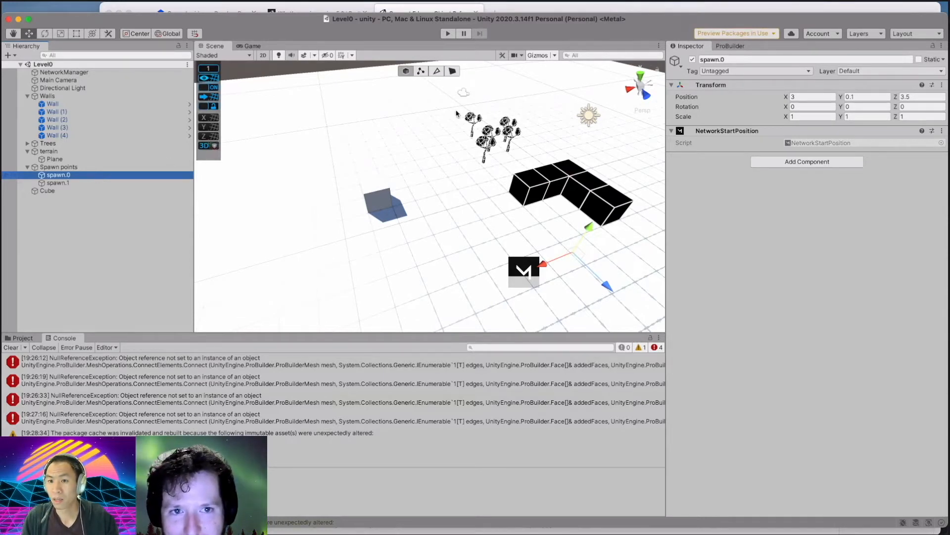
pyautogui.click(682, 65)
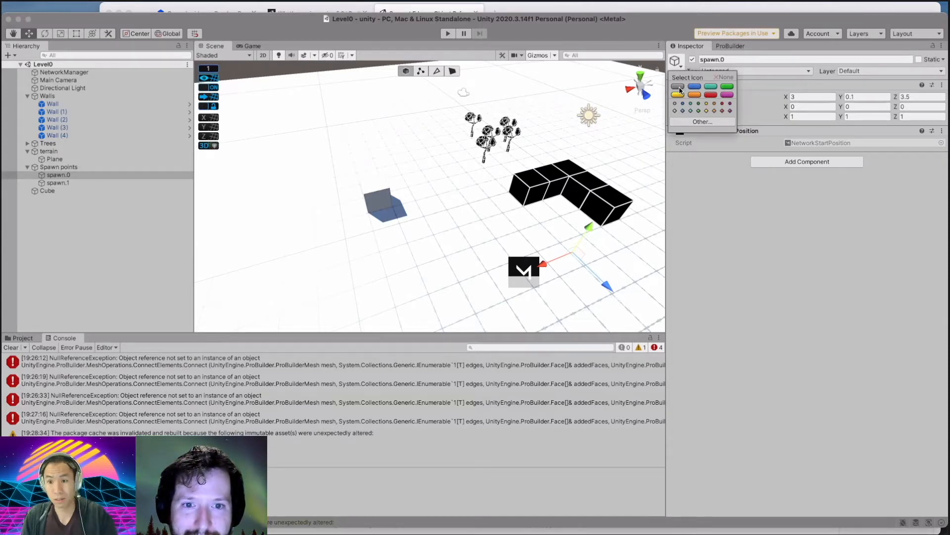
pyautogui.click(678, 88)
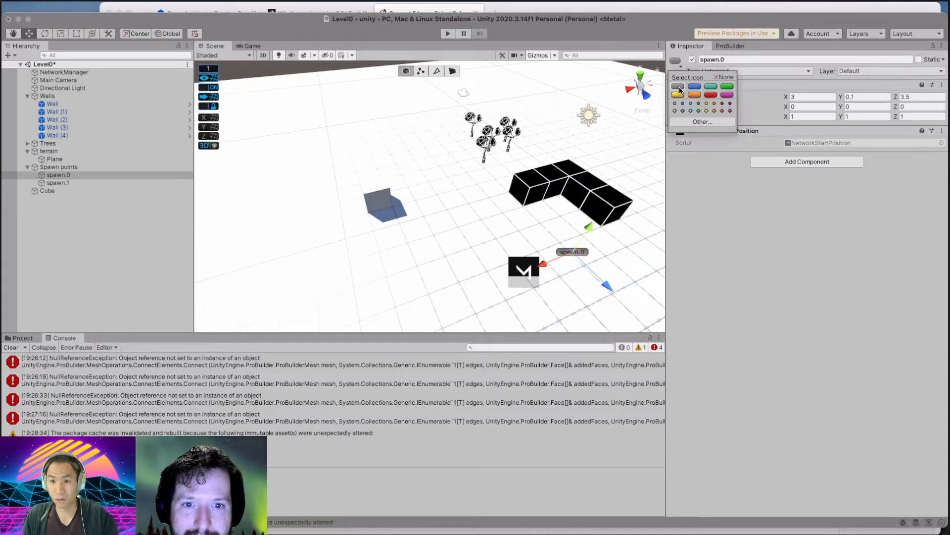
pyautogui.click(692, 88)
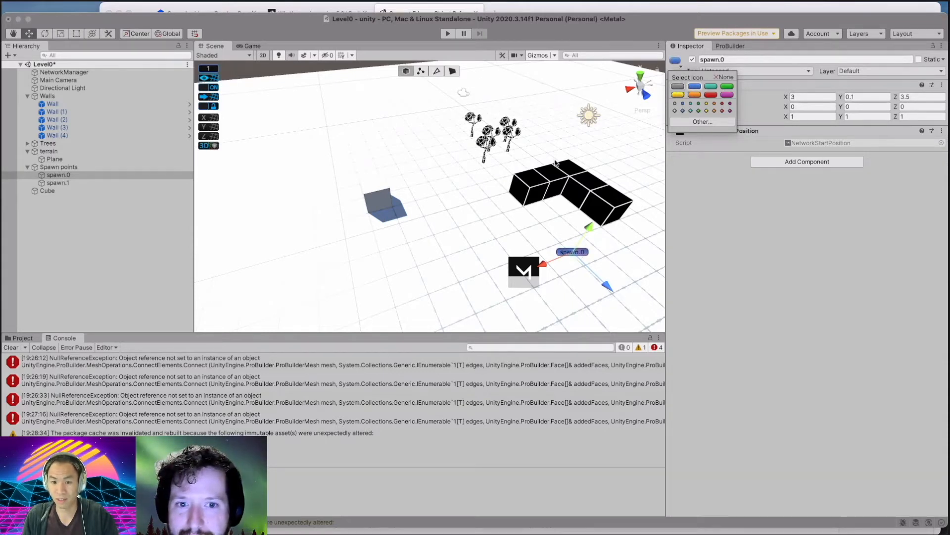
# Give the spawn.1 object a blue label icon and close the icon picker.
pyautogui.click(79, 183)
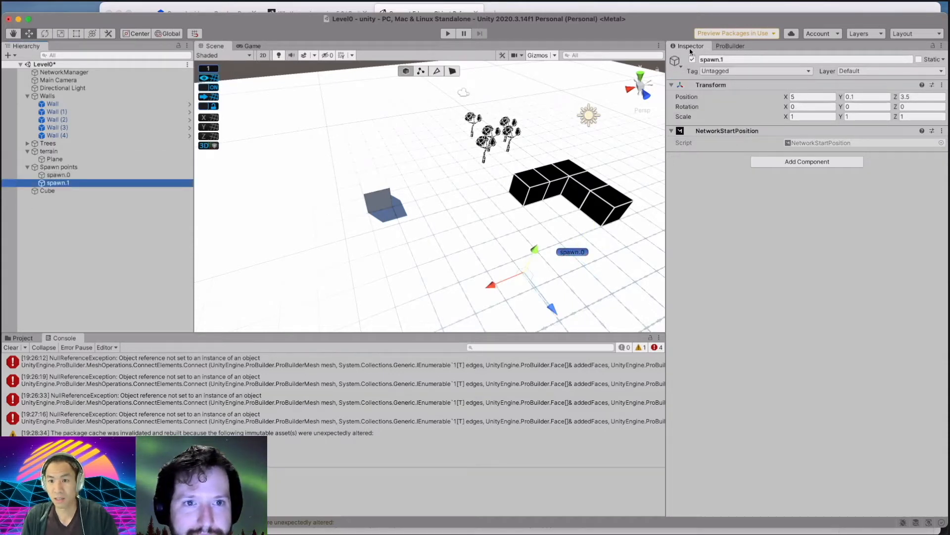
pyautogui.click(676, 63)
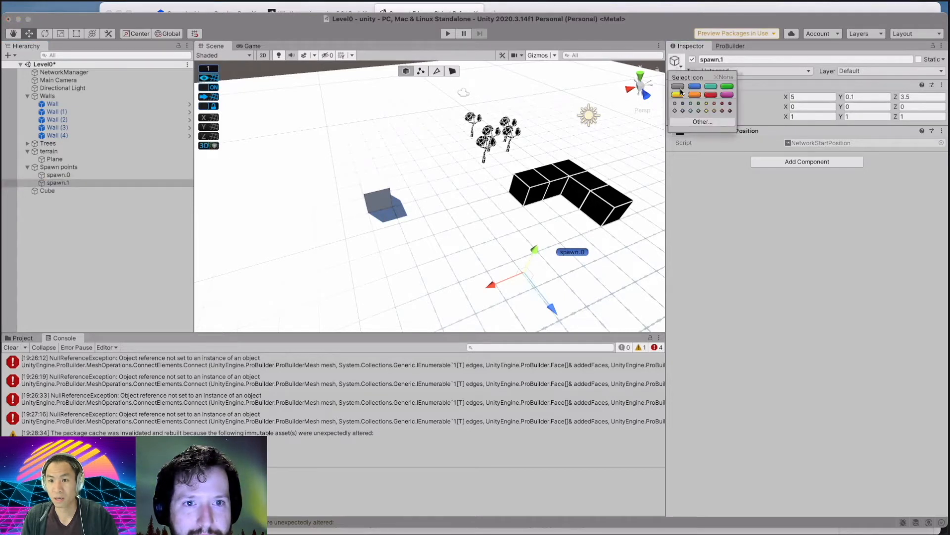
pyautogui.click(698, 88)
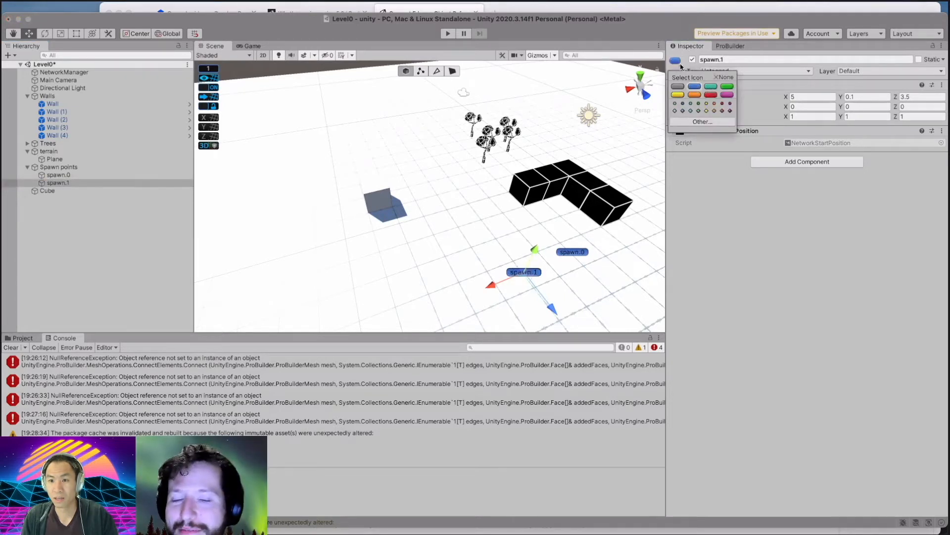
pyautogui.click(720, 225)
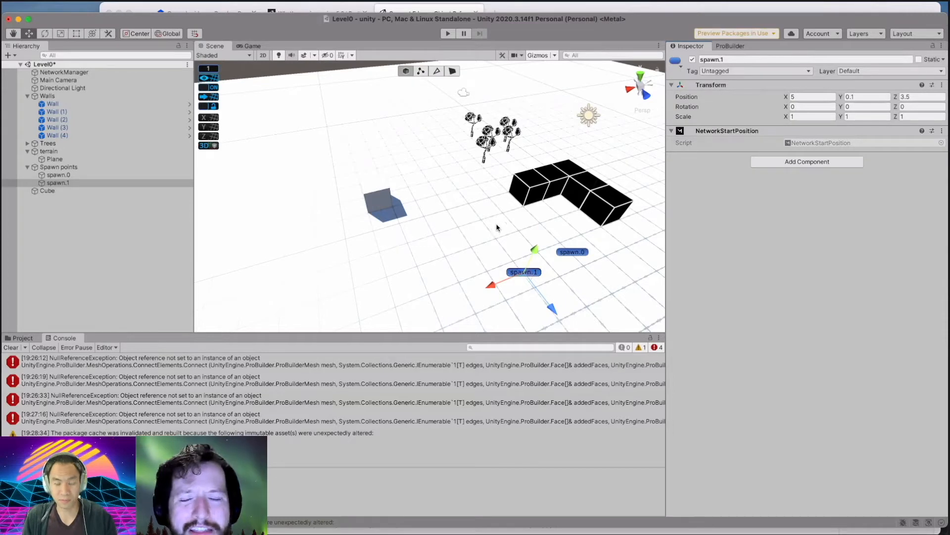
# Give the NetworkManager object a yellow label icon.
pyautogui.scroll(-10, 532, 156)
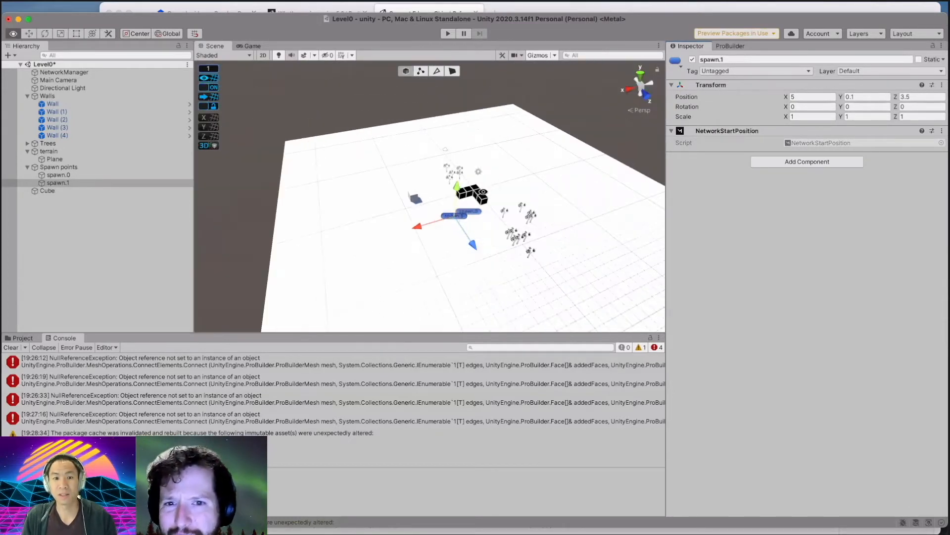
pyautogui.keyDown('alt'); pyautogui.moveTo(483, 192); pyautogui.dragTo(441, 151); pyautogui.keyUp('alt')
pyautogui.click(65, 72)
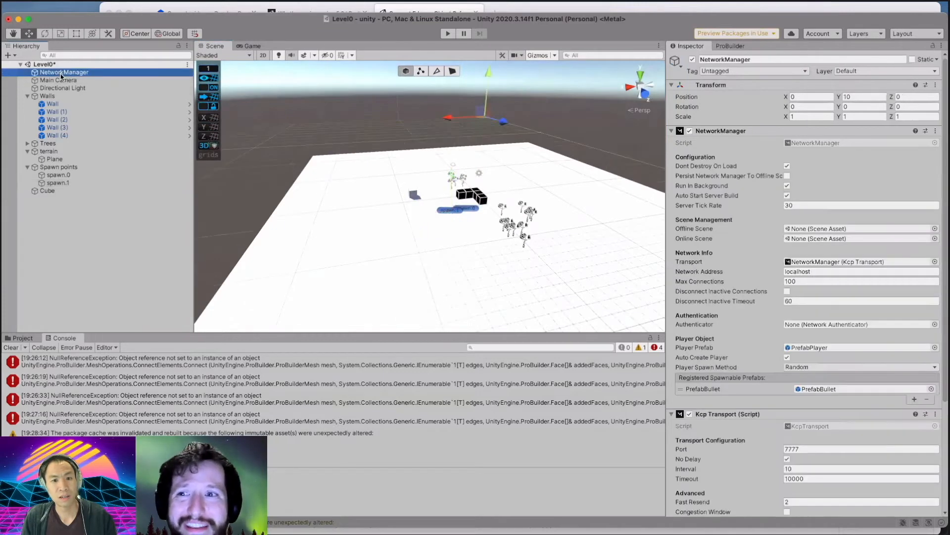
pyautogui.click(676, 61)
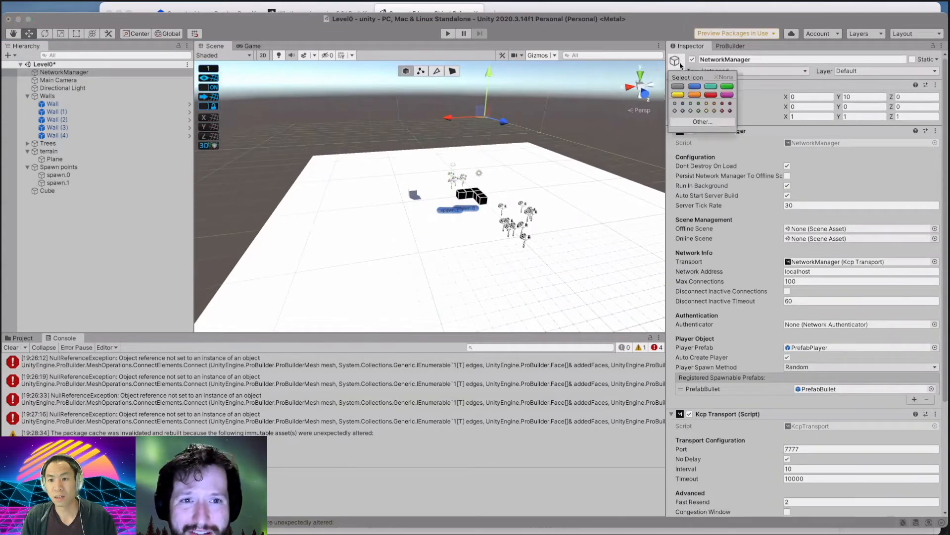
pyautogui.click(679, 94)
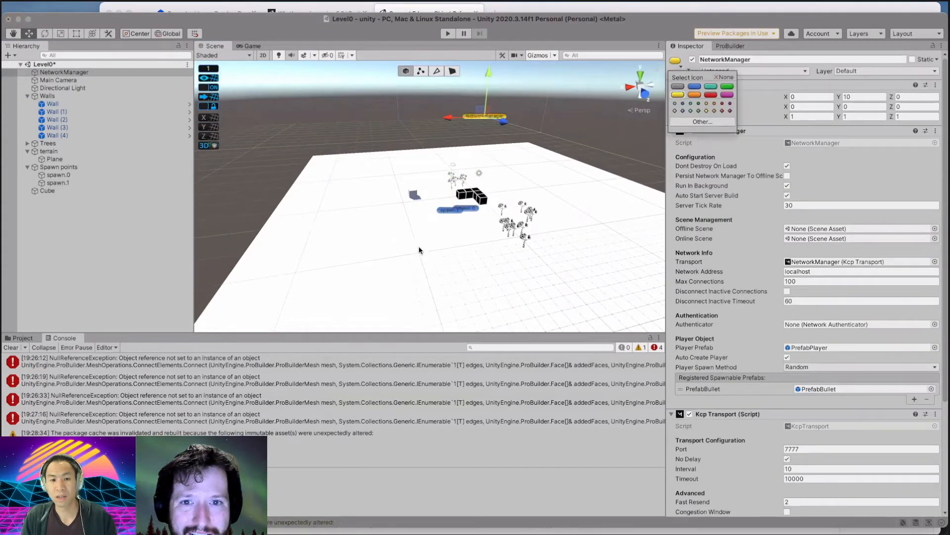
# Select the Cube in the scene and pull one of its side faces outward along Z until the block is 6 units long.
pyautogui.scroll(4, 446, 220)
pyautogui.keyDown('alt'); pyautogui.moveTo(446, 221); pyautogui.dragTo(389, 196); pyautogui.keyUp('alt')
pyautogui.click(394, 197)
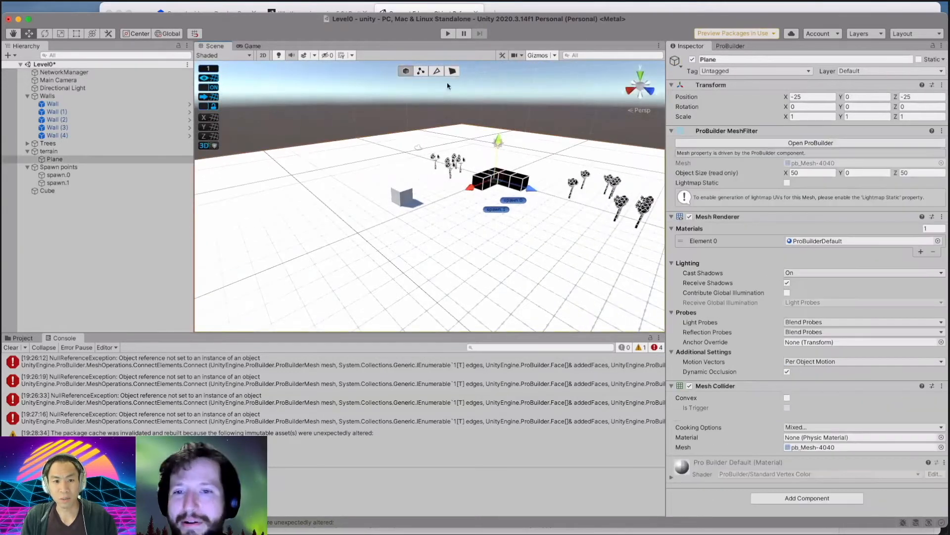
pyautogui.moveTo(409, 202); pyautogui.dragTo(428, 242, button='middle')
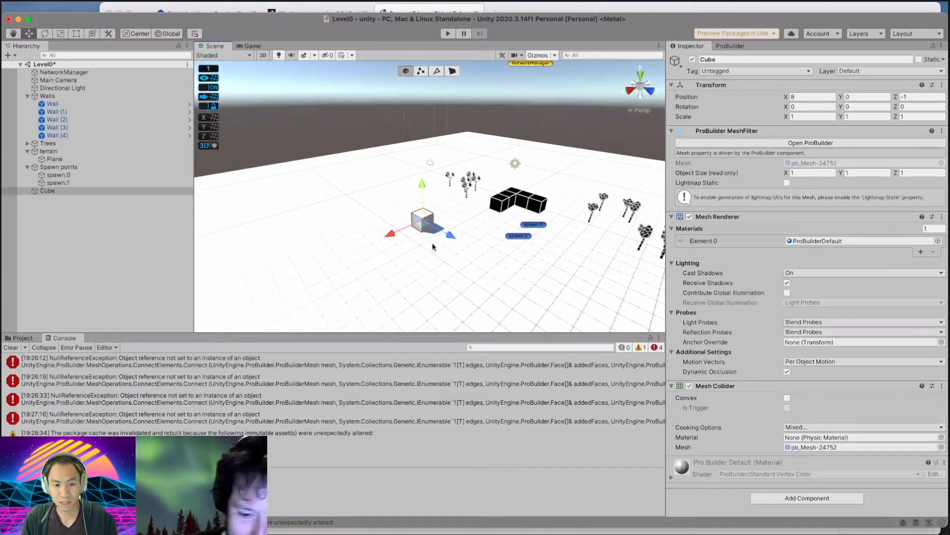
pyautogui.click(437, 74)
pyautogui.click(452, 72)
pyautogui.click(421, 229)
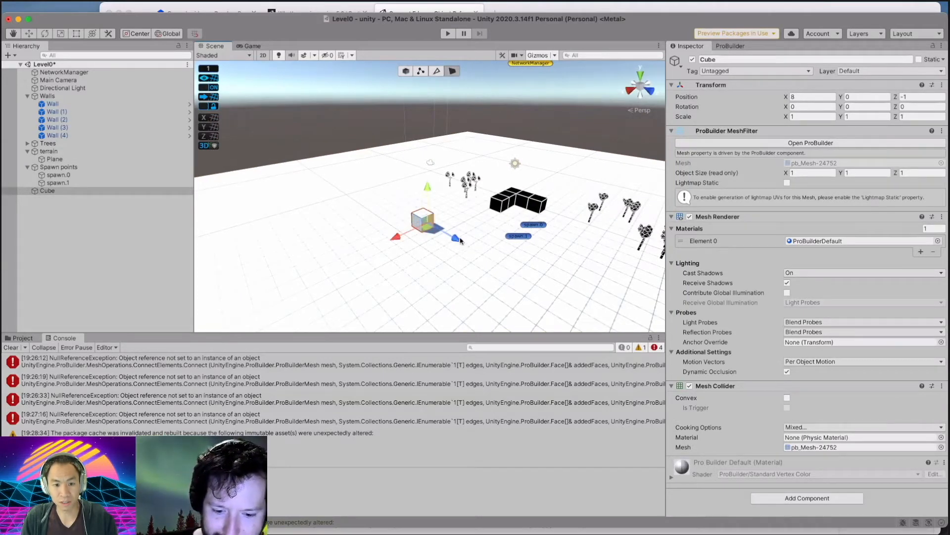
pyautogui.moveTo(457, 241); pyautogui.dragTo(530, 279)
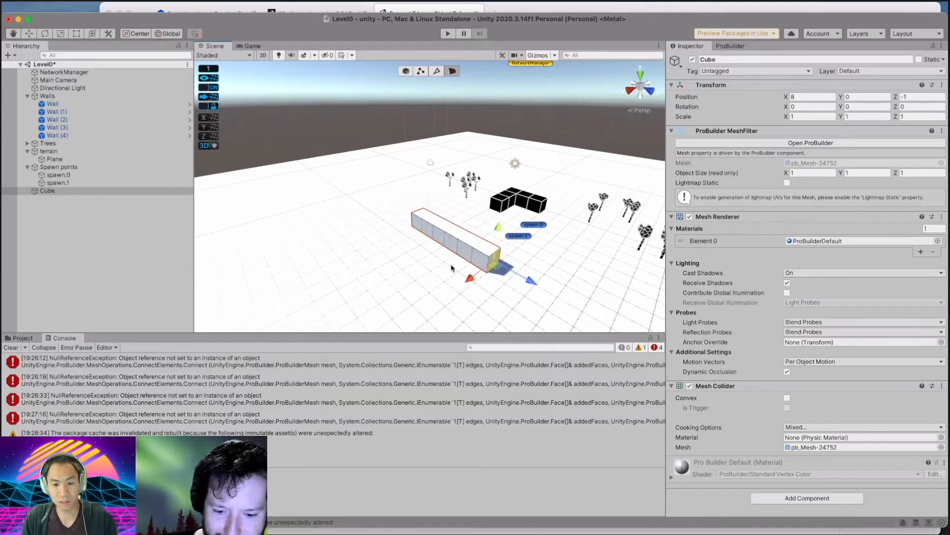
# Pull the block's long side face outward along X until the block is 5 units wide.
pyautogui.click(456, 255)
pyautogui.moveTo(418, 260); pyautogui.dragTo(345, 292)
pyautogui.scroll(-2, 481, 265)
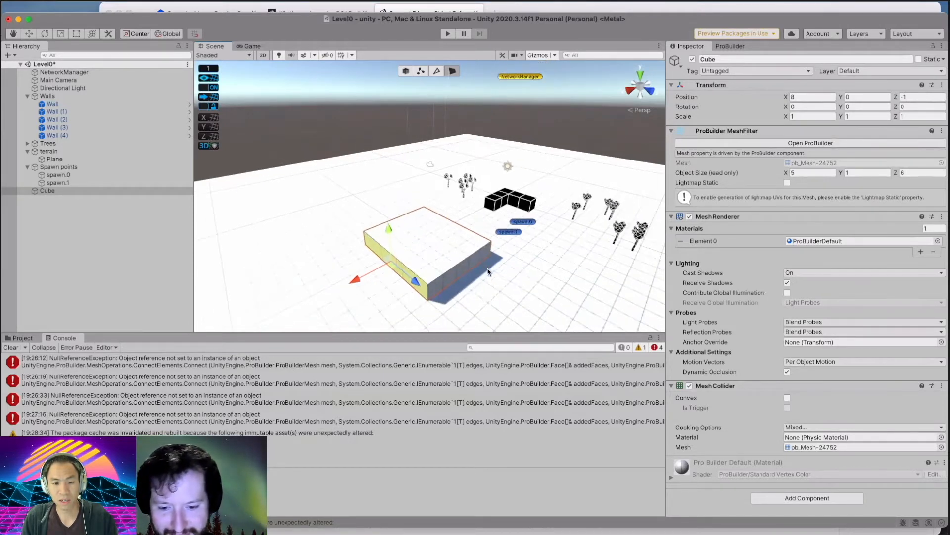
# Move the bottom edge of the block's end face outward along Z to form a ramp, making the block 10 units long.
pyautogui.click(468, 277)
pyautogui.moveTo(474, 296); pyautogui.dragTo(452, 248, button='middle')
pyautogui.click(436, 71)
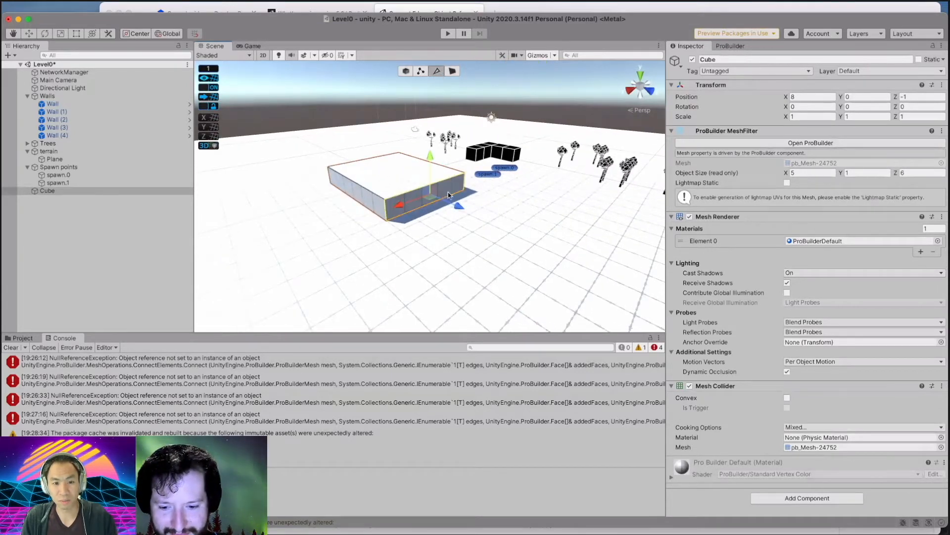
pyautogui.click(438, 203)
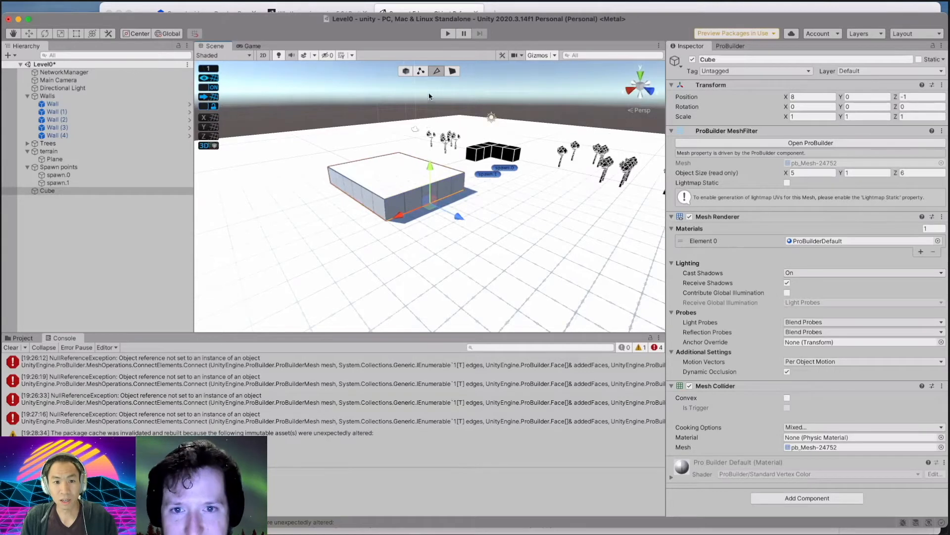
pyautogui.moveTo(456, 218); pyautogui.dragTo(540, 258)
pyautogui.moveTo(439, 257); pyautogui.dragTo(498, 264, button='middle')
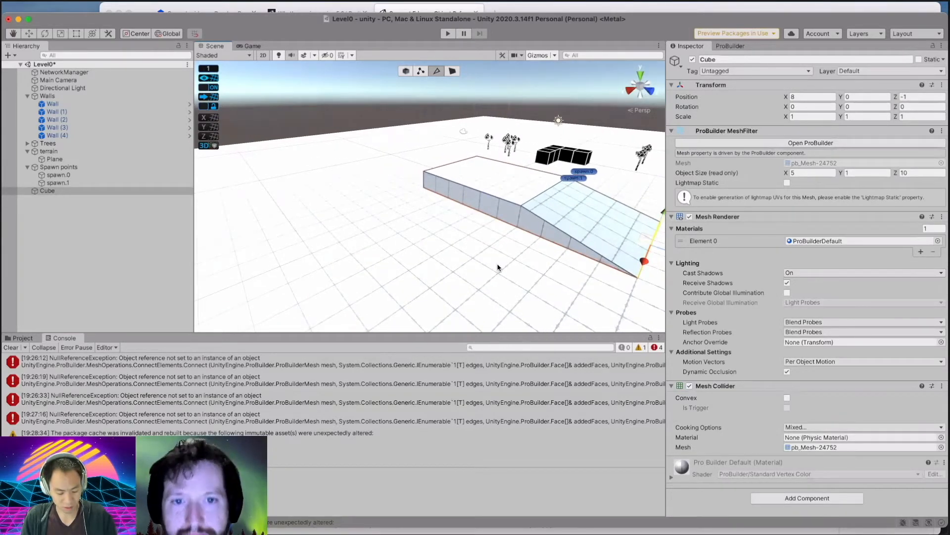
# Connect the upper and lower edges of the block's long side with a new edge.
pyautogui.keyDown('alt'); pyautogui.moveTo(497, 264); pyautogui.dragTo(518, 265); pyautogui.keyUp('alt')
pyautogui.click(493, 193)
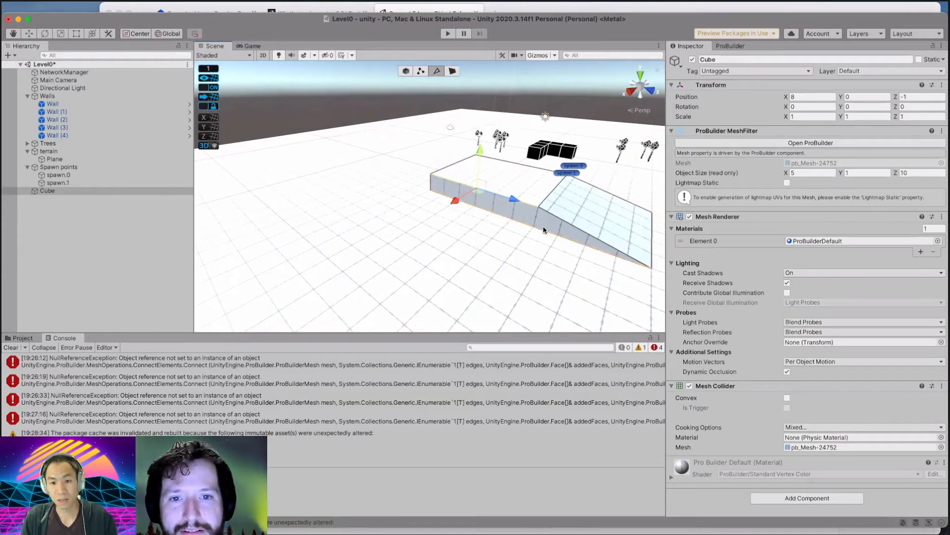
pyautogui.moveTo(554, 251); pyautogui.dragTo(473, 240, button='middle')
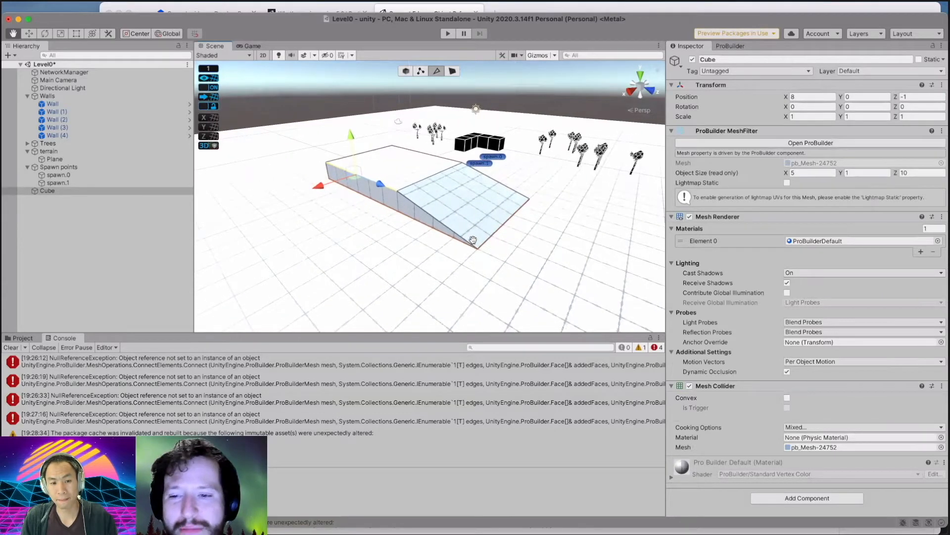
pyautogui.keyDown('alt'); pyautogui.moveTo(473, 240); pyautogui.dragTo(527, 229); pyautogui.keyUp('alt')
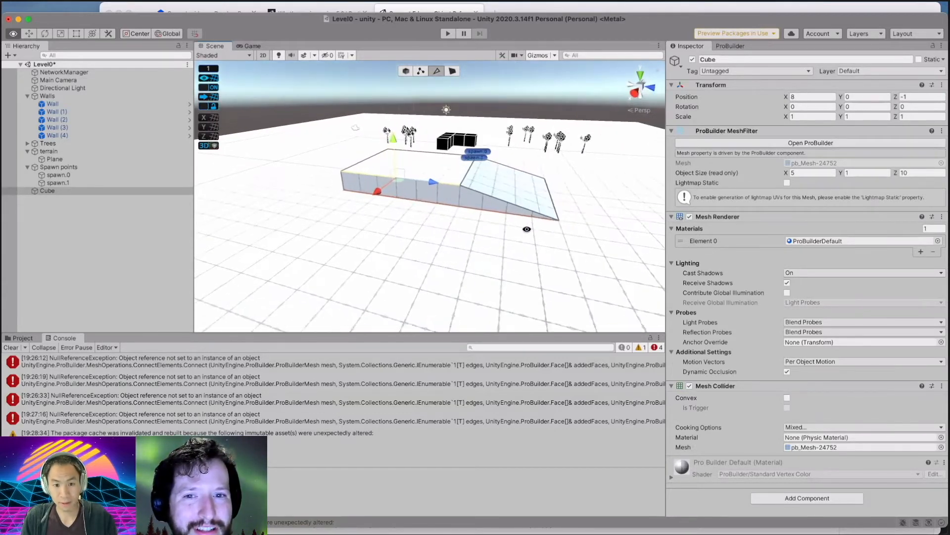
pyautogui.moveTo(504, 231)
pyautogui.mouseDown(button='middle')
pyautogui.moveTo(507, 254)
pyautogui.moveTo(488, 258)
pyautogui.moveTo(495, 237)
pyautogui.moveTo(504, 239)
pyautogui.mouseUp(button='middle')
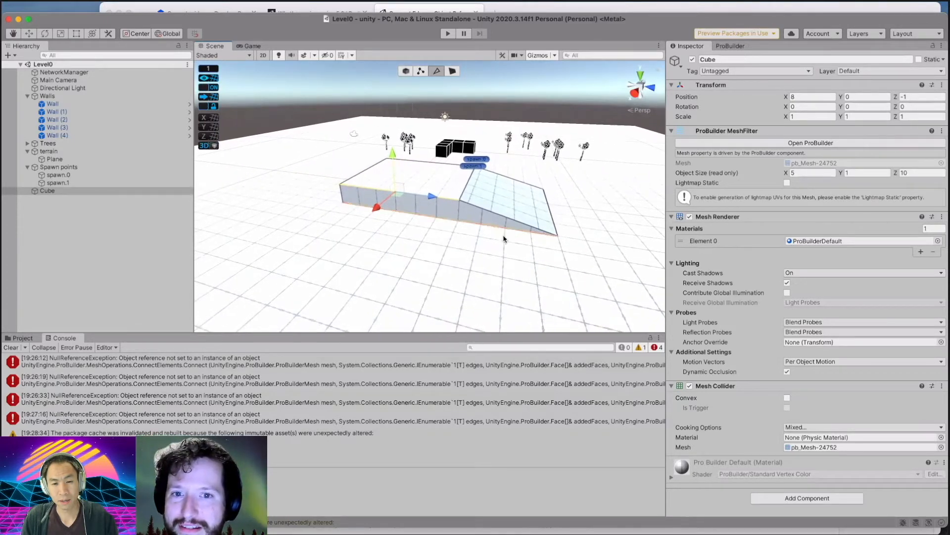
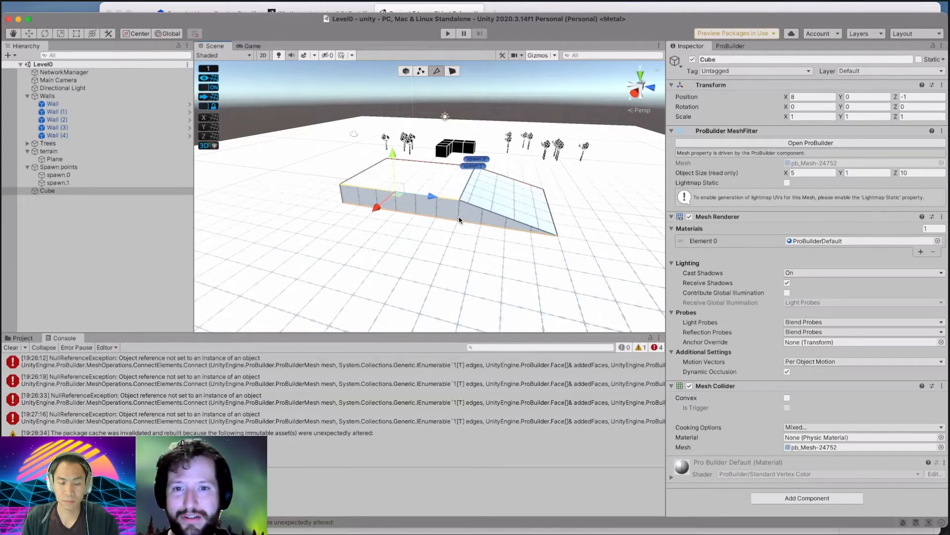
pyautogui.scroll(2, 459, 220)
pyautogui.scroll(2, 459, 219)
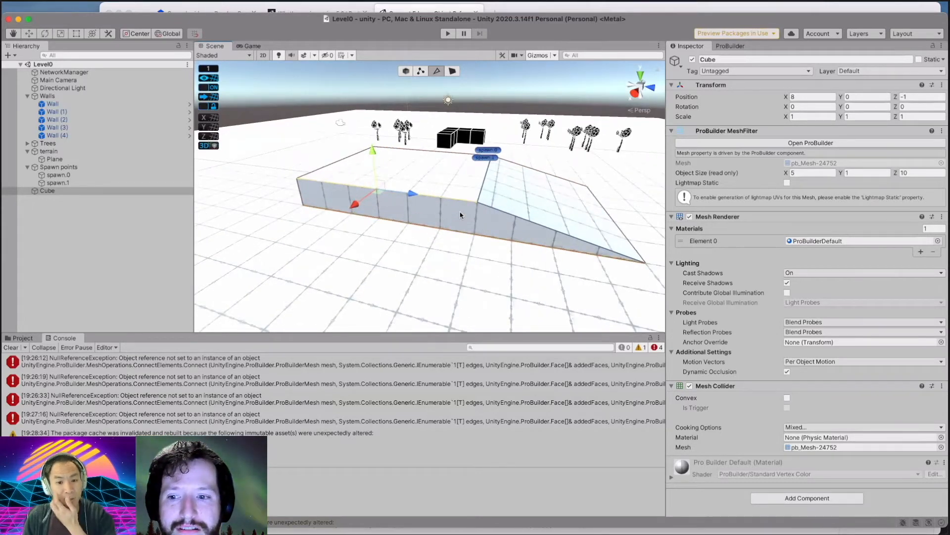
pyautogui.click(441, 231)
pyautogui.moveTo(379, 169); pyautogui.dragTo(415, 245)
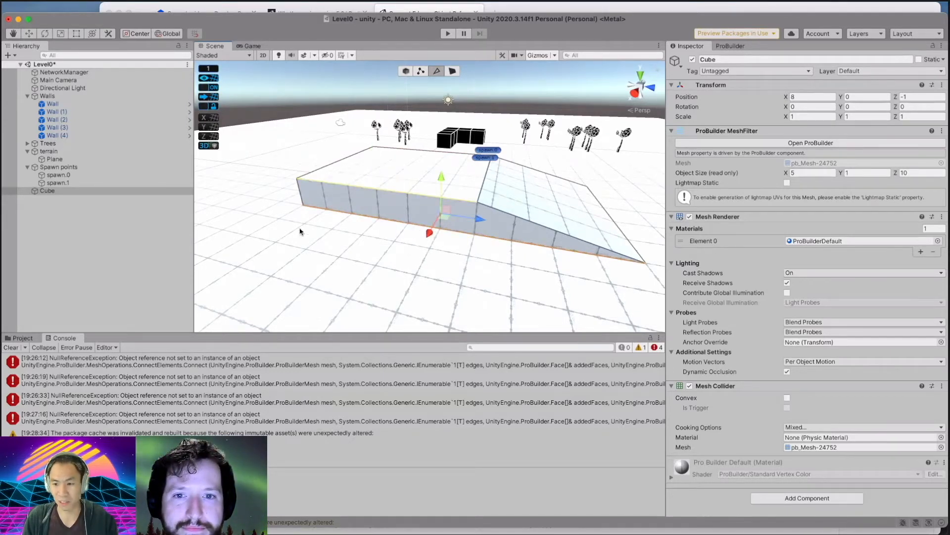
pyautogui.click(731, 46)
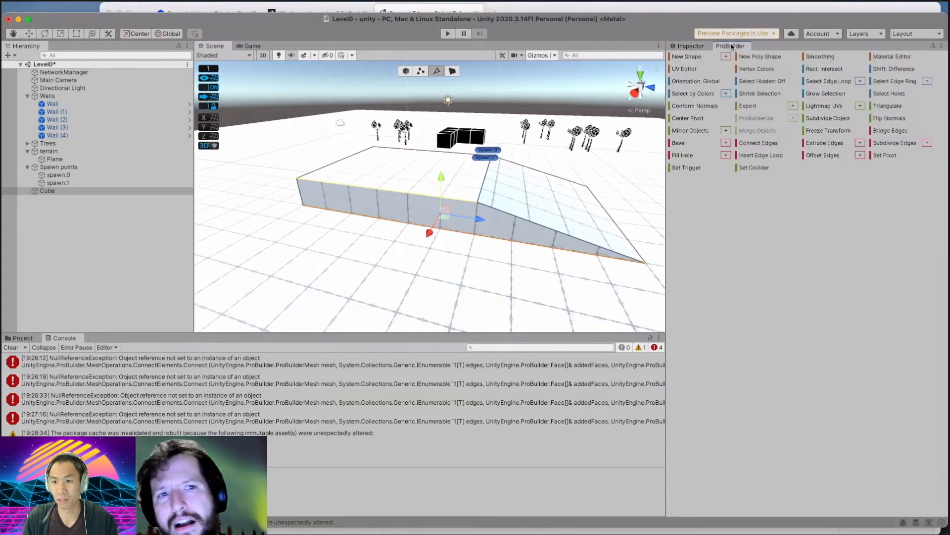
pyautogui.click(764, 144)
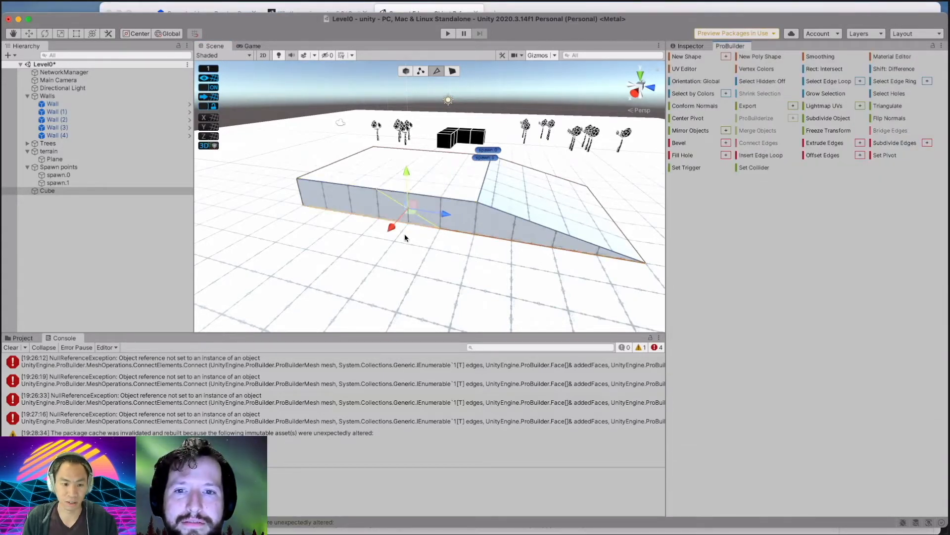
# Try to collapse the top vertex of the diagonal edge with the block's upper corner vertex at the ramp.
pyautogui.keyDown('alt'); pyautogui.moveTo(404, 237); pyautogui.dragTo(446, 227); pyautogui.keyUp('alt')
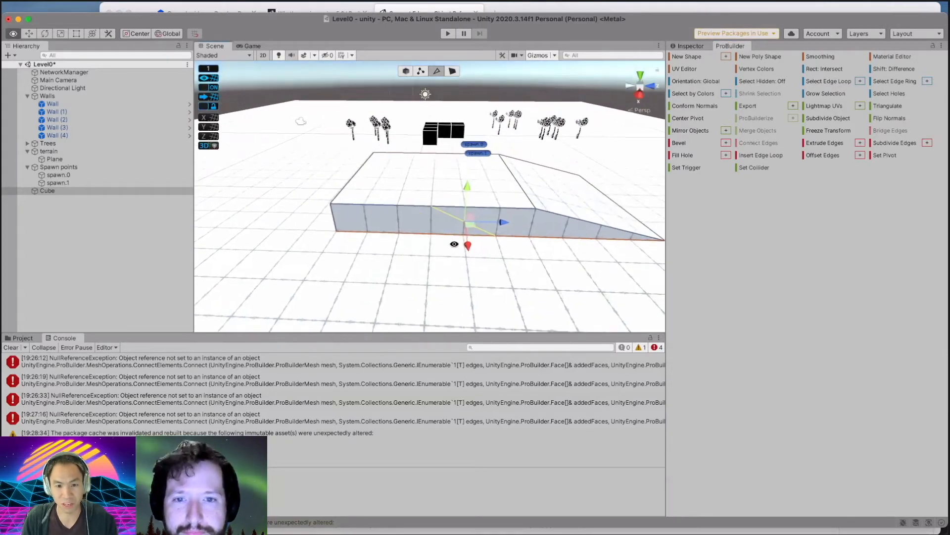
pyautogui.click(422, 73)
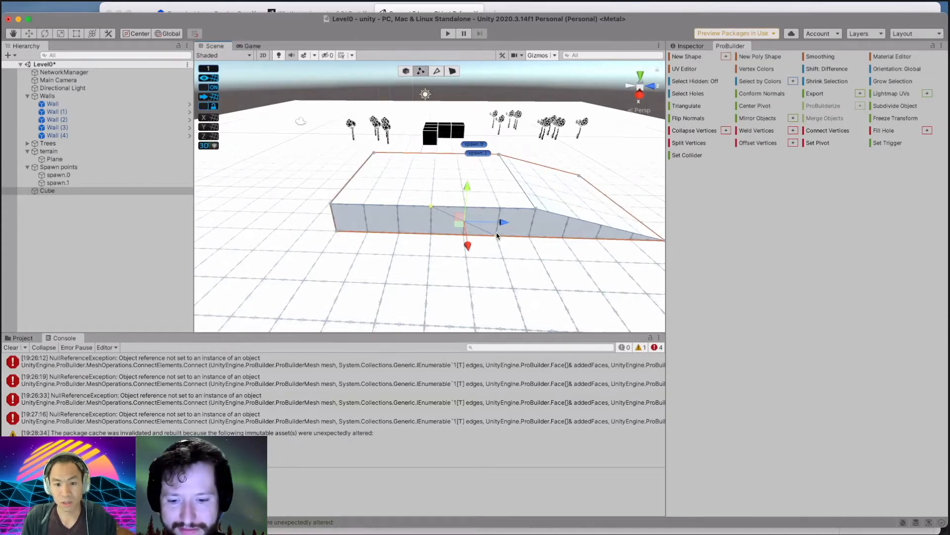
pyautogui.click(529, 235)
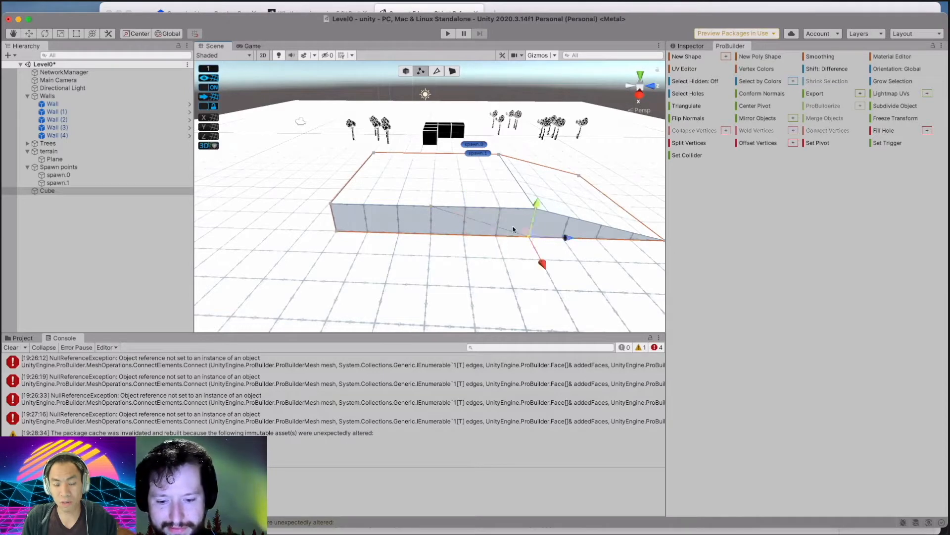
pyautogui.click(433, 208)
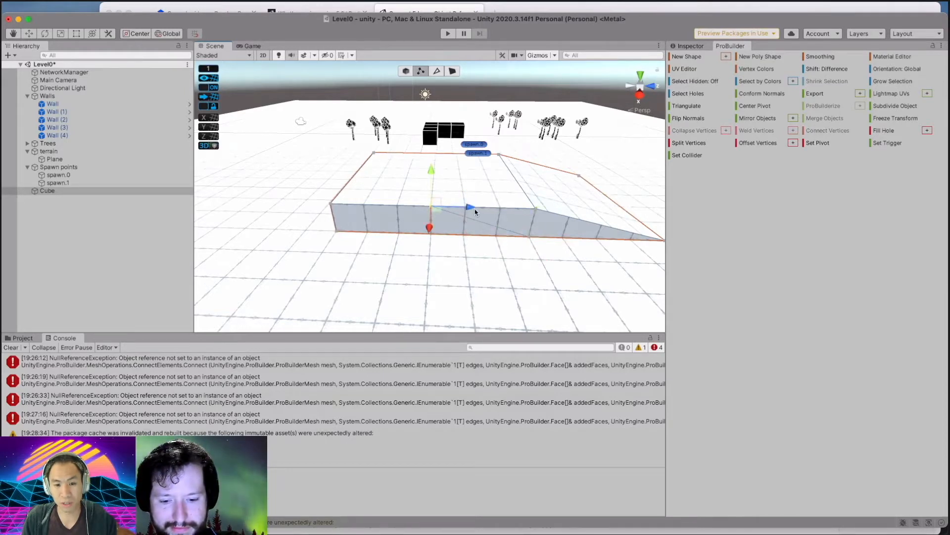
pyautogui.click(471, 243)
pyautogui.click(529, 213)
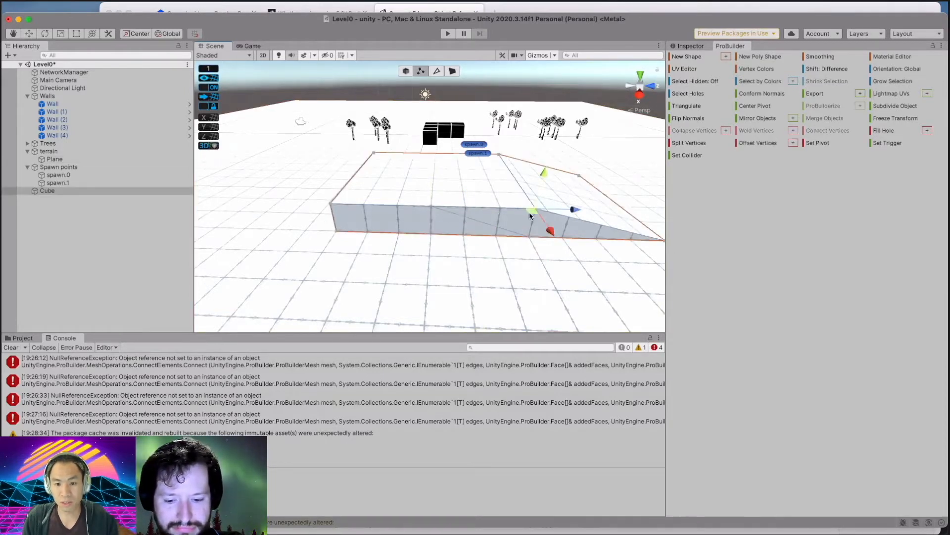
pyautogui.keyDown('shift'); pyautogui.click(430, 208); pyautogui.keyUp('shift')
pyautogui.click(695, 130)
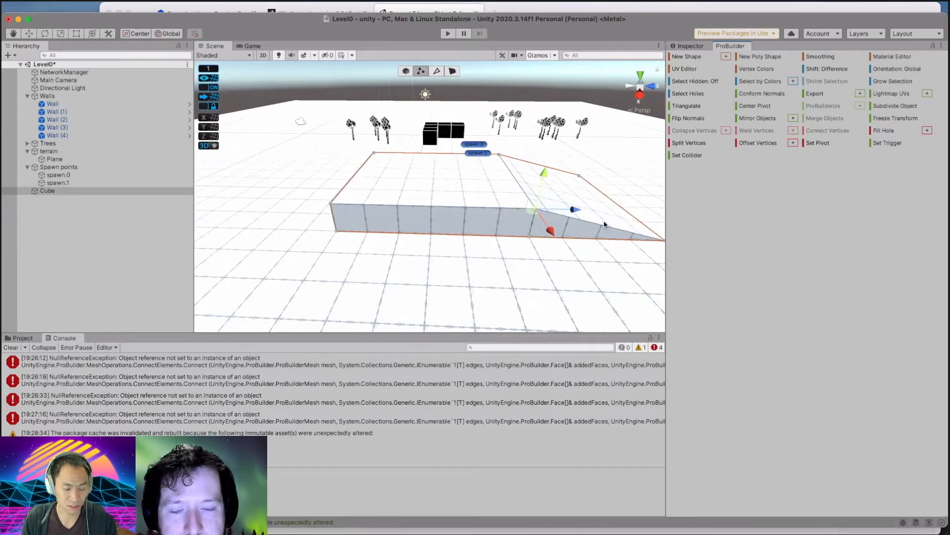
# Try to extrude the block's long side face outward, and undo the extrusion.
pyautogui.click(453, 71)
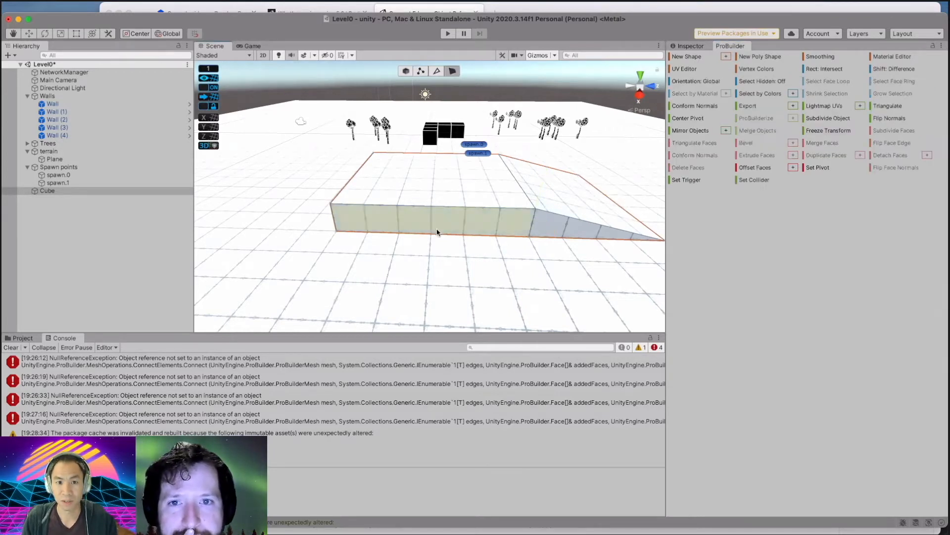
pyautogui.click(438, 223)
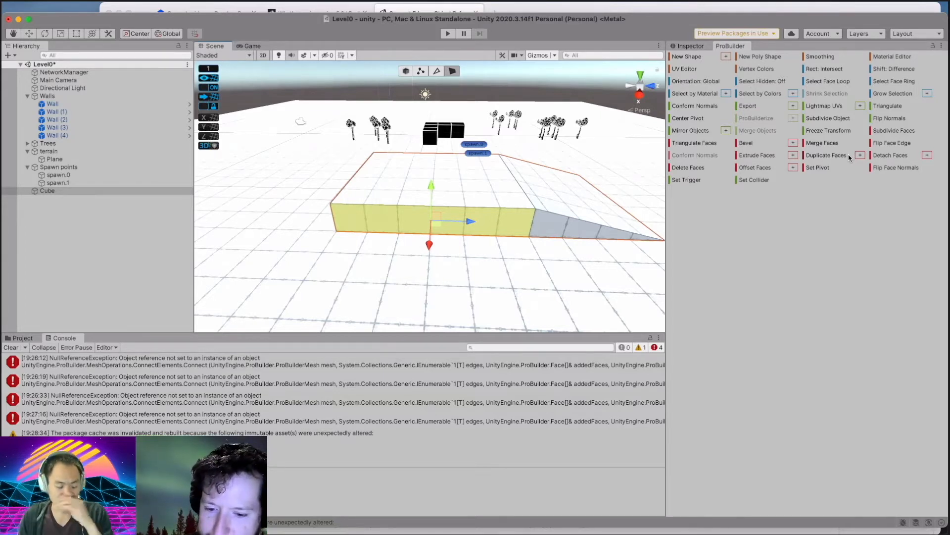
pyautogui.moveTo(429, 244)
pyautogui.mouseDown()
pyautogui.moveTo(430, 283)
pyautogui.moveTo(430, 244)
pyautogui.mouseUp()
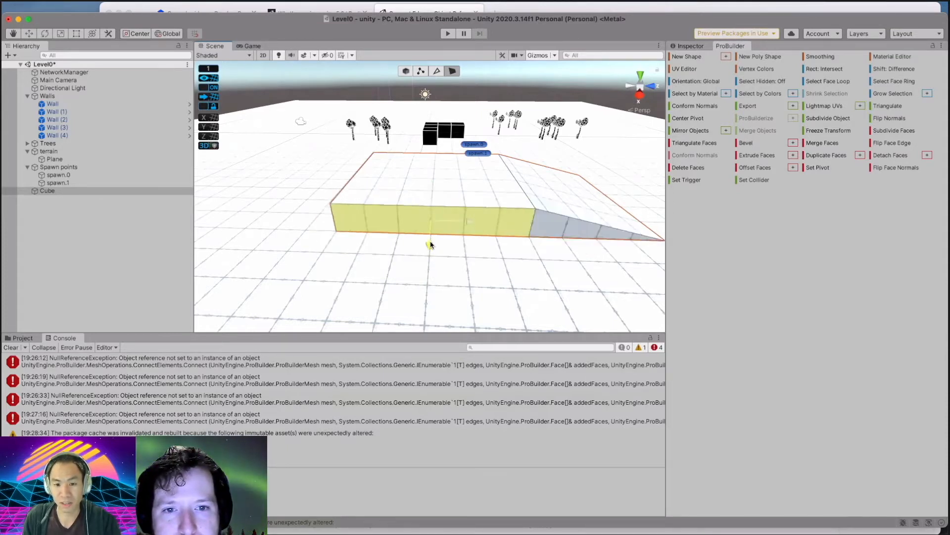
pyautogui.click(501, 218)
pyautogui.click(500, 218)
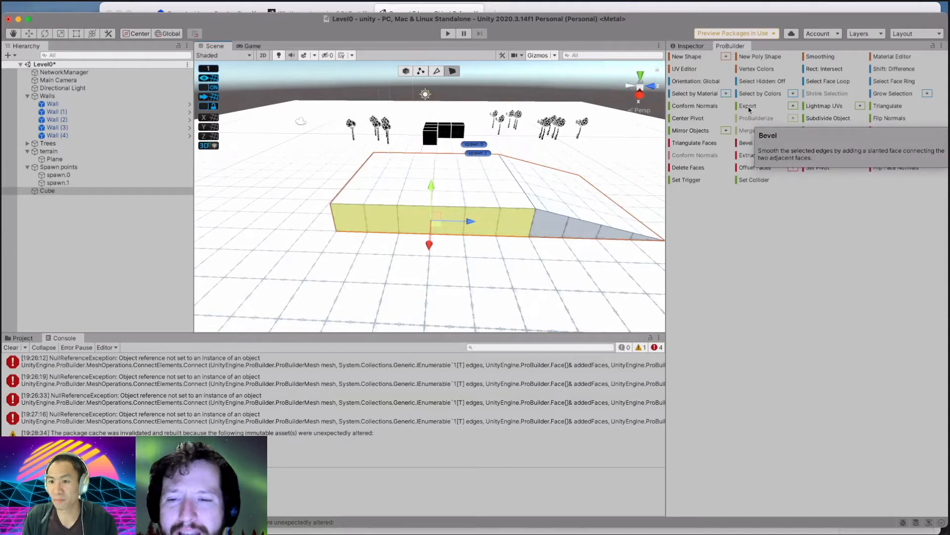
pyautogui.click(748, 156)
pyautogui.moveTo(427, 253); pyautogui.dragTo(422, 260)
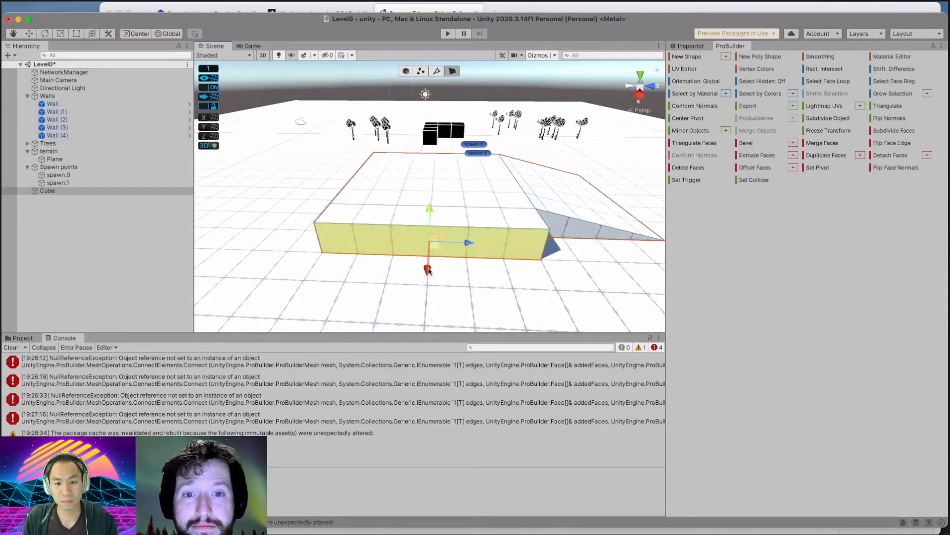
pyautogui.press('super+z')
pyautogui.press('super+z')
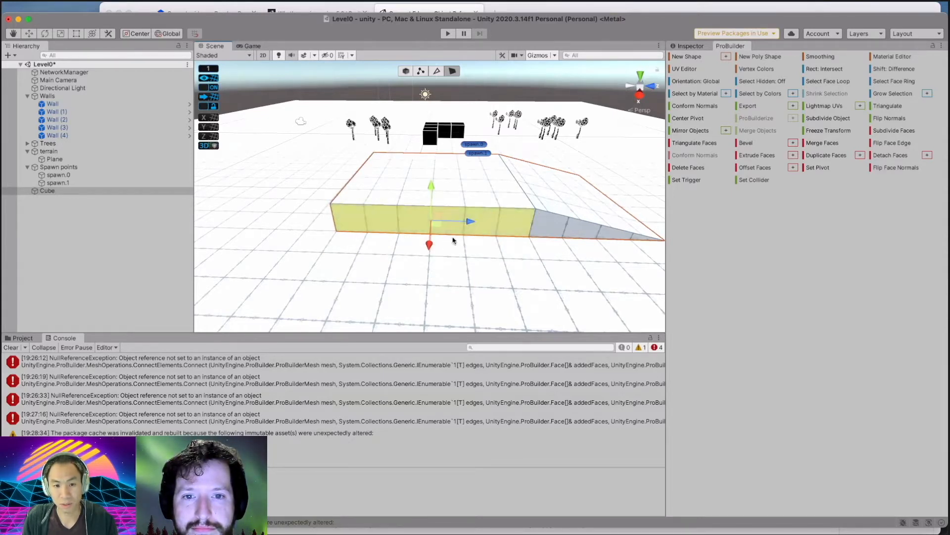
# Move the bottom edge of the block's long side outward along X to turn that side into a slope.
pyautogui.click(436, 70)
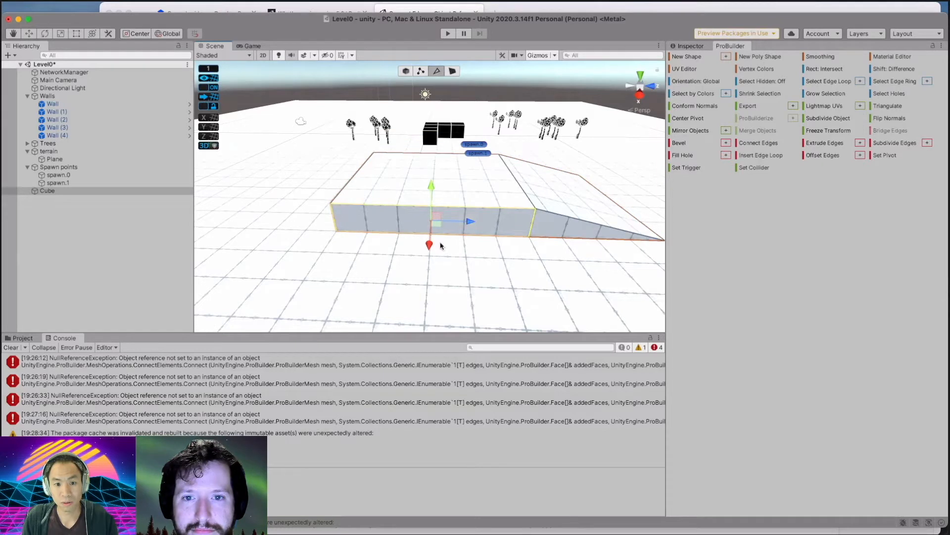
pyautogui.moveTo(430, 259)
pyautogui.mouseDown()
pyautogui.moveTo(426, 321)
pyautogui.moveTo(426, 265)
pyautogui.mouseUp()
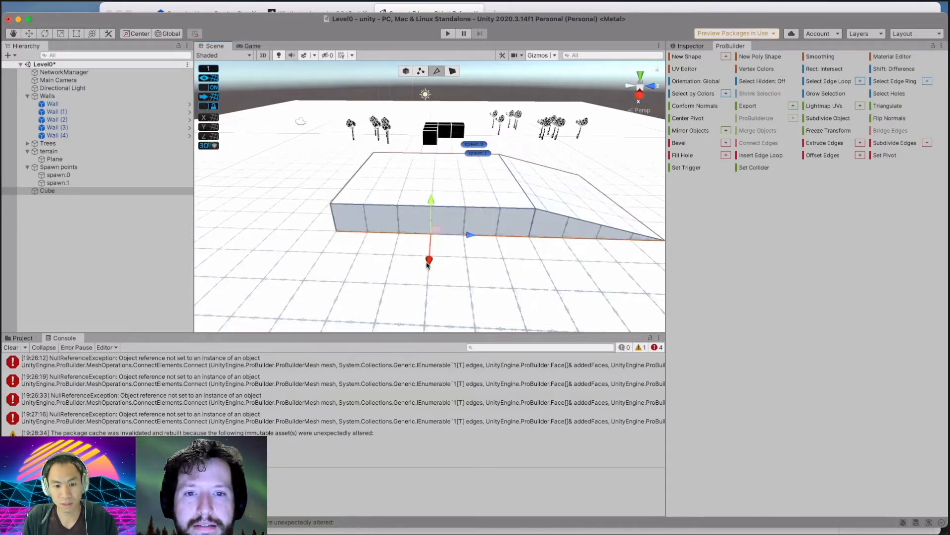
pyautogui.moveTo(430, 260); pyautogui.dragTo(427, 283)
pyautogui.keyDown('alt'); pyautogui.moveTo(558, 274); pyautogui.dragTo(519, 257); pyautogui.keyUp('alt')
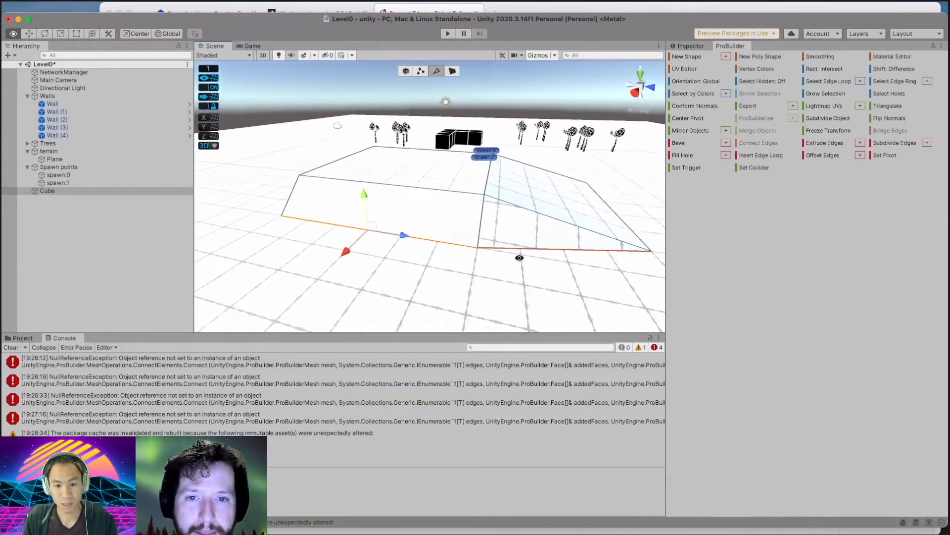
# Try to move the slanted corner edge where the sloped long side meets the ramp's side.
pyautogui.click(477, 248)
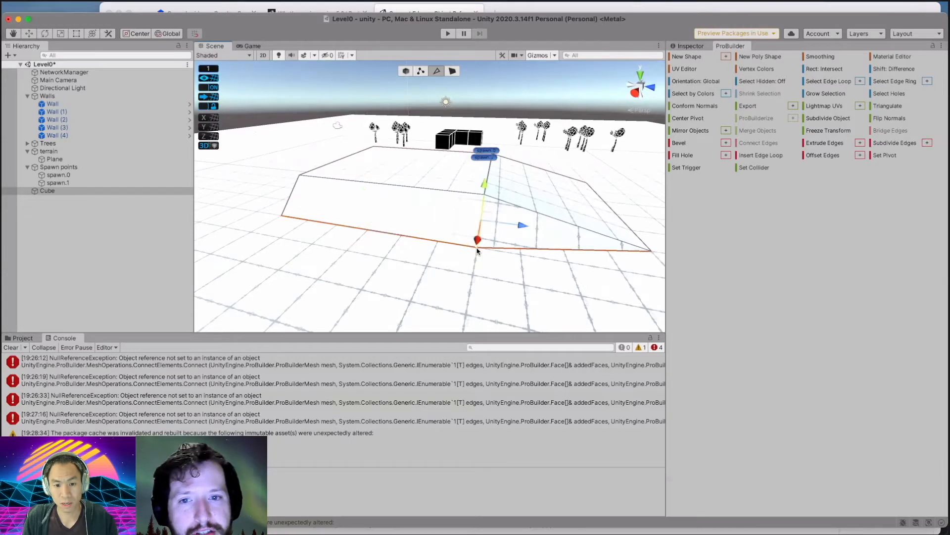
pyautogui.click(478, 243)
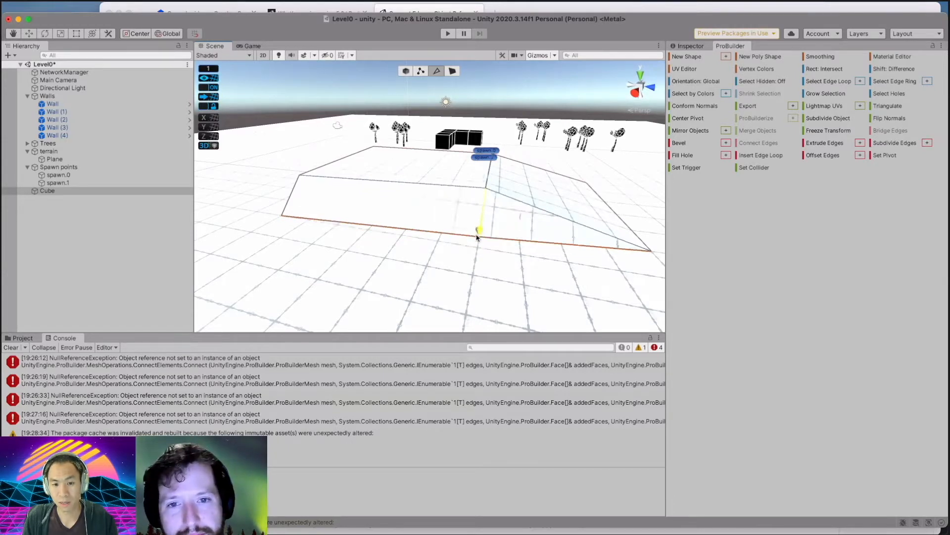
pyautogui.moveTo(479, 229); pyautogui.dragTo(436, 254)
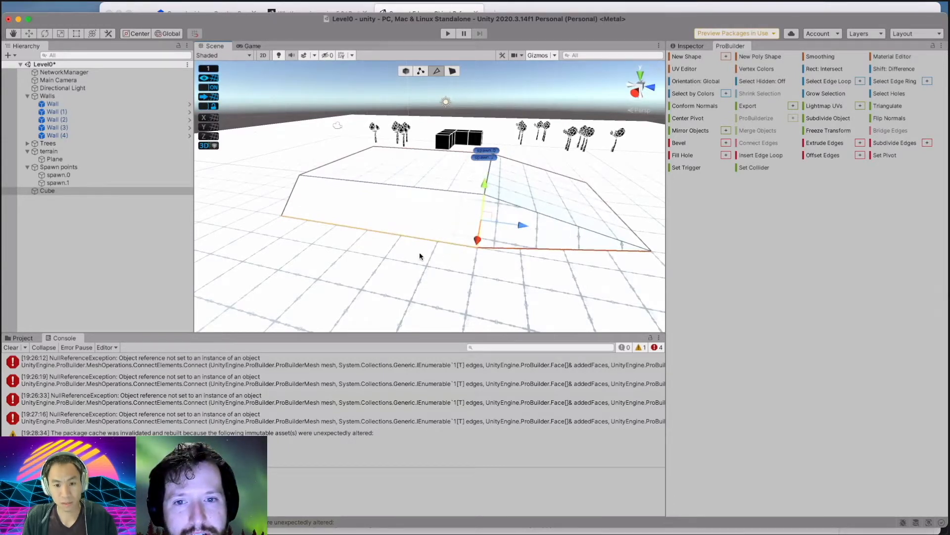
# Undo the outward move of the long side's bottom edge, and split the bottom vertex where that side meets the ramp.
pyautogui.click(409, 234)
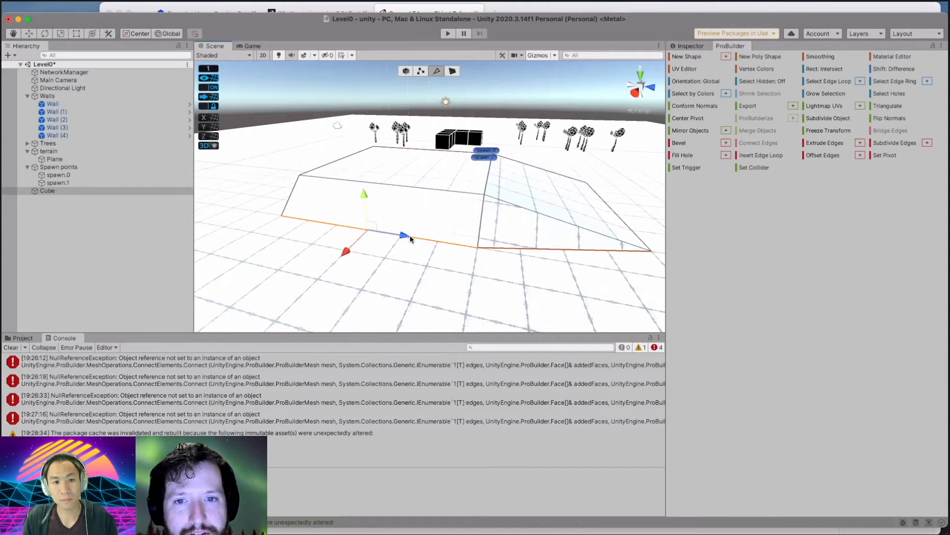
pyautogui.click(443, 256)
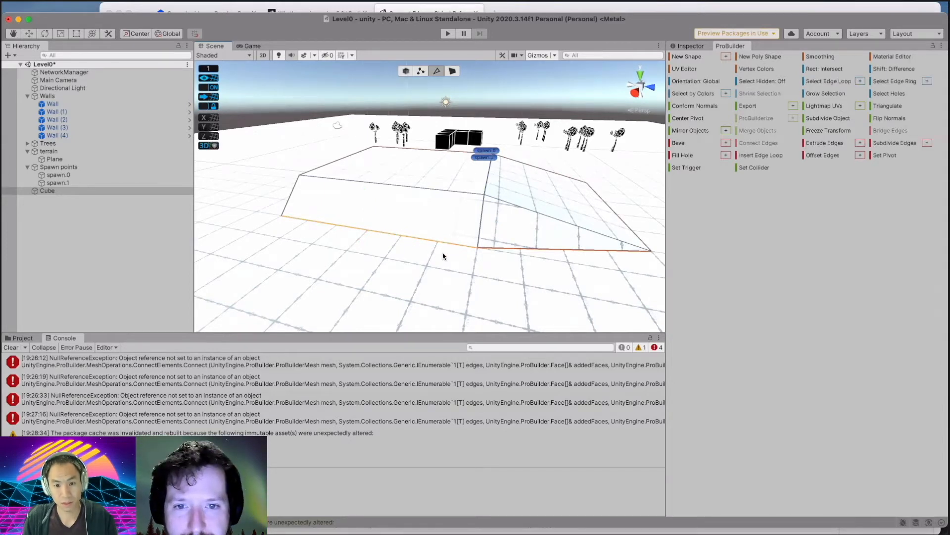
pyautogui.press('super+z')
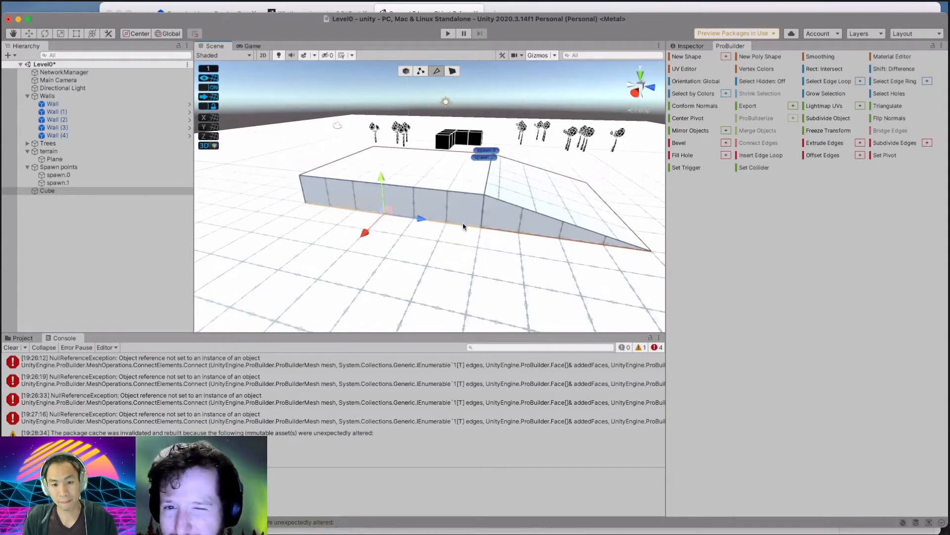
pyautogui.click(421, 73)
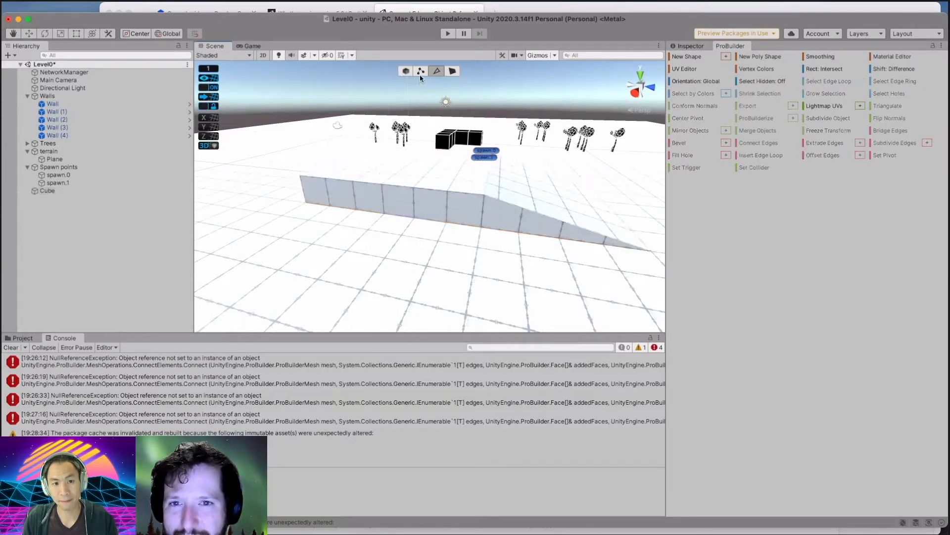
pyautogui.click(479, 228)
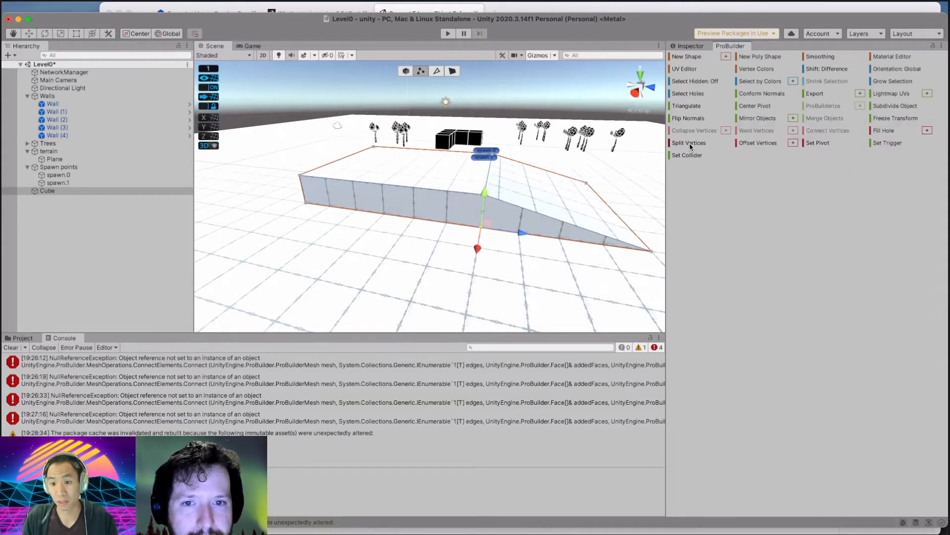
# Try to move the bottom edge of the block's long side outward along X with the corner vertex split.
pyautogui.click(437, 71)
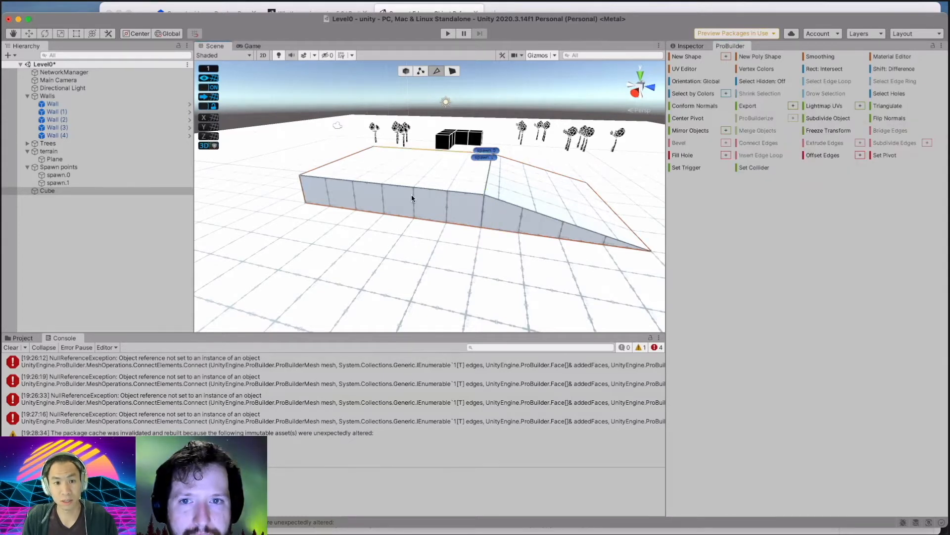
pyautogui.click(399, 217)
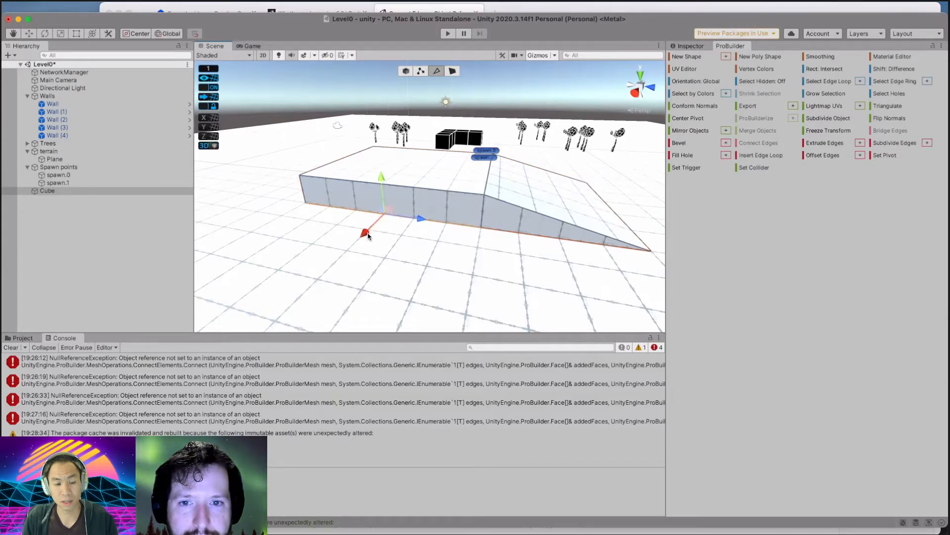
pyautogui.moveTo(357, 240); pyautogui.dragTo(324, 273)
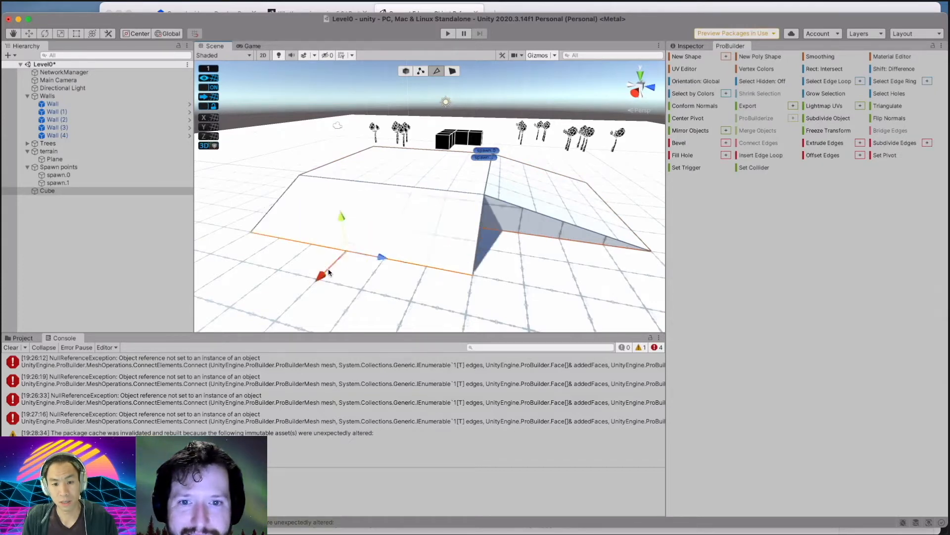
pyautogui.keyDown('alt'); pyautogui.moveTo(520, 257); pyautogui.dragTo(483, 247); pyautogui.keyUp('alt')
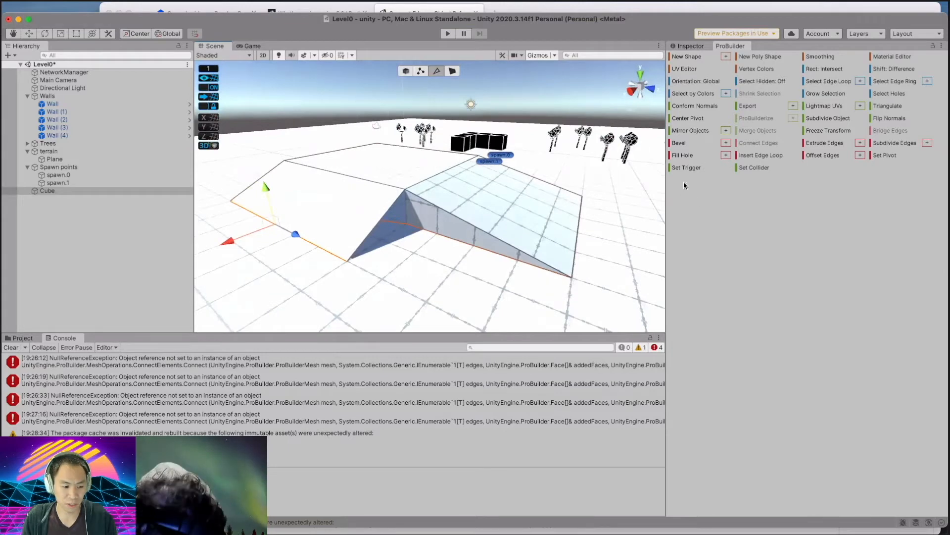
pyautogui.keyDown('alt'); pyautogui.moveTo(417, 272); pyautogui.dragTo(458, 287); pyautogui.keyUp('alt')
pyautogui.press('super+z')
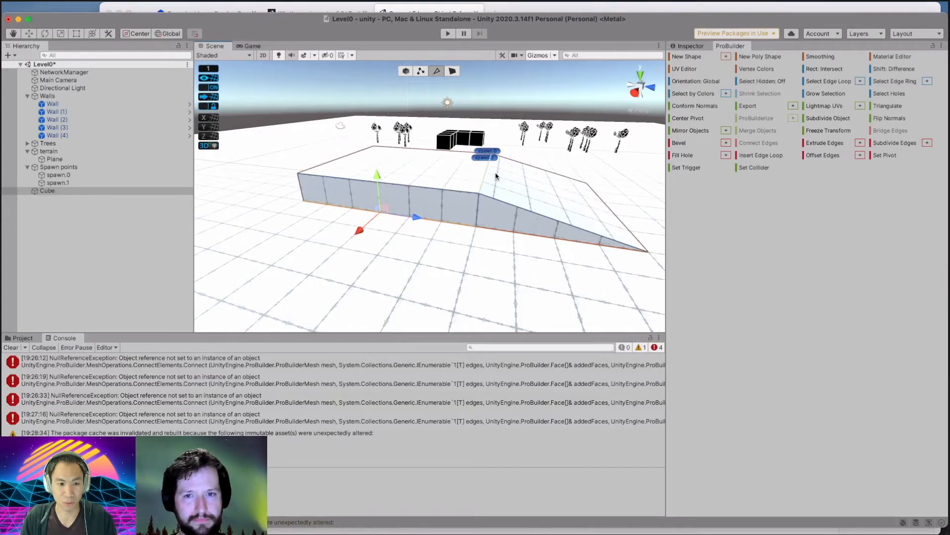
# Try pulling the long side's bottom edge outward again while checking the block from below.
pyautogui.keyDown('alt'); pyautogui.moveTo(413, 222); pyautogui.dragTo(366, 243); pyautogui.keyUp('alt')
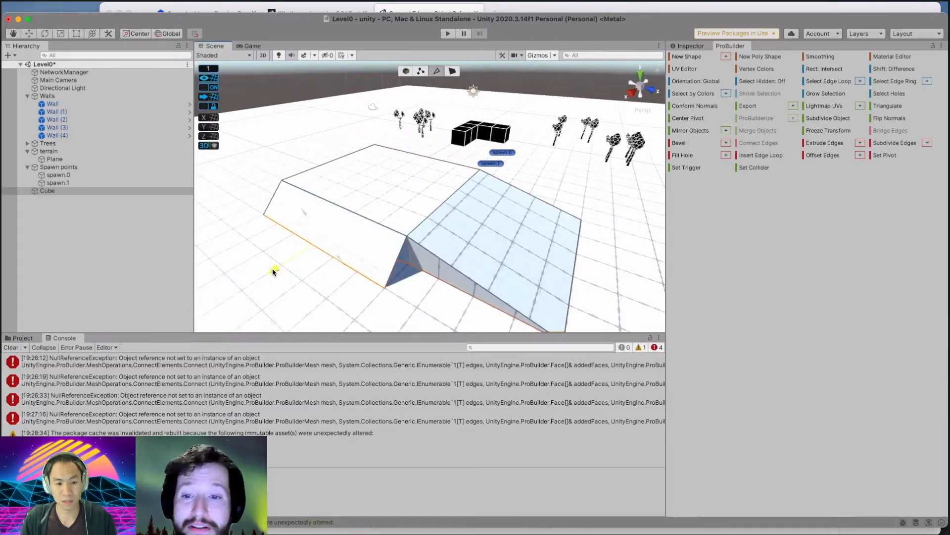
pyautogui.keyDown('alt'); pyautogui.moveTo(275, 270); pyautogui.dragTo(324, 212); pyautogui.keyUp('alt')
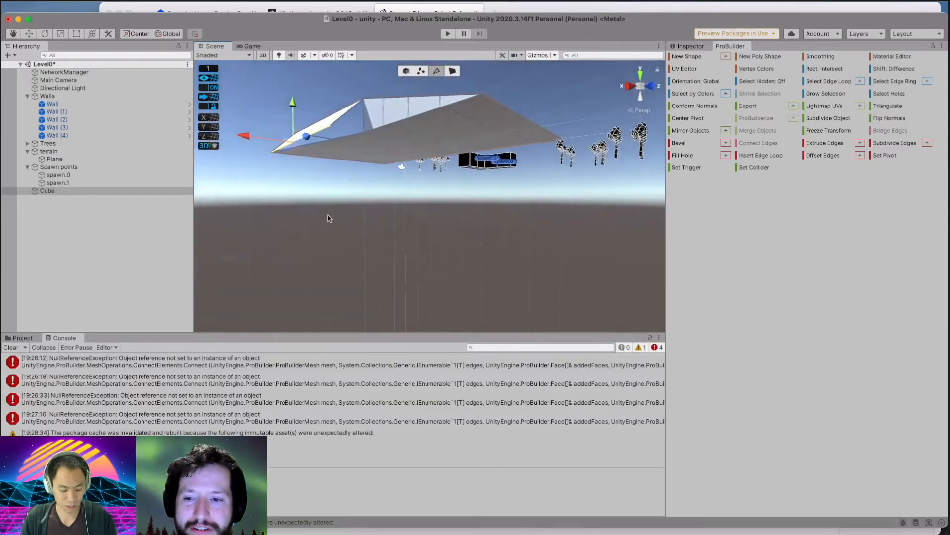
pyautogui.press('super+z')
pyautogui.keyDown('alt'); pyautogui.moveTo(357, 138); pyautogui.dragTo(451, 220); pyautogui.keyUp('alt')
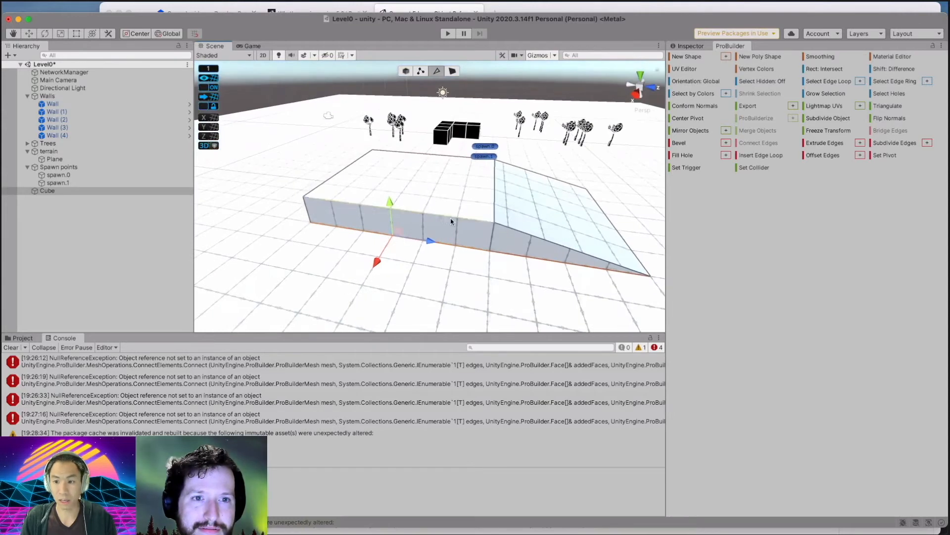
# Extrude the face of the block's long side outward, and pull the extruded face further out along X.
pyautogui.press('h')
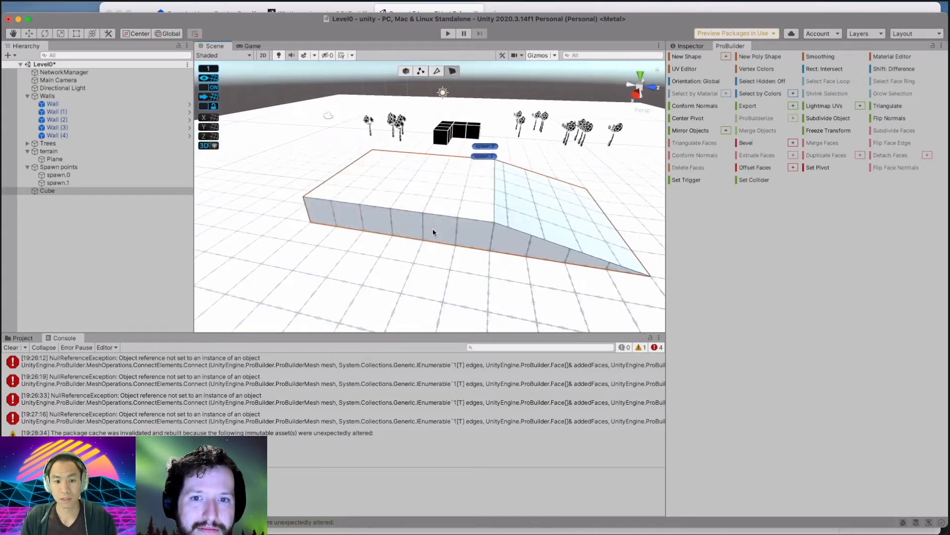
pyautogui.click(432, 228)
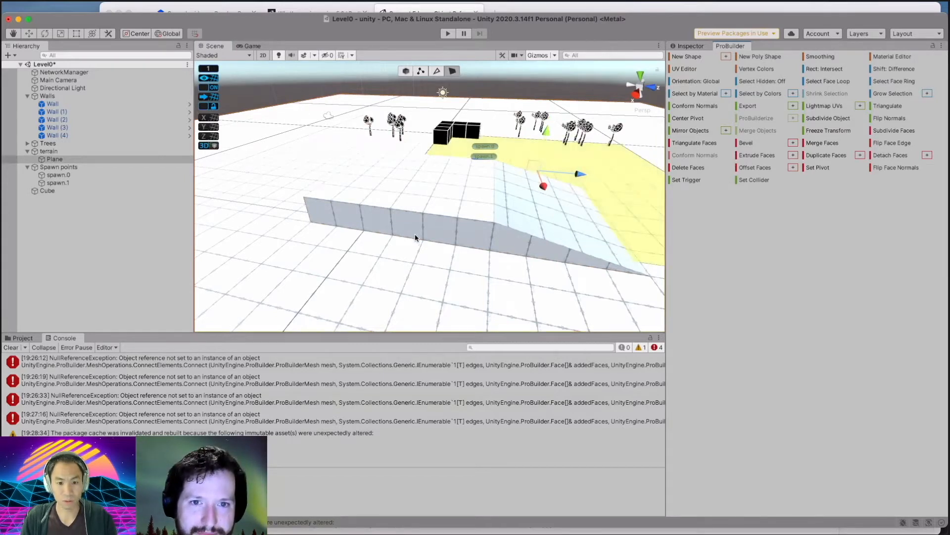
pyautogui.click(399, 219)
pyautogui.click(748, 155)
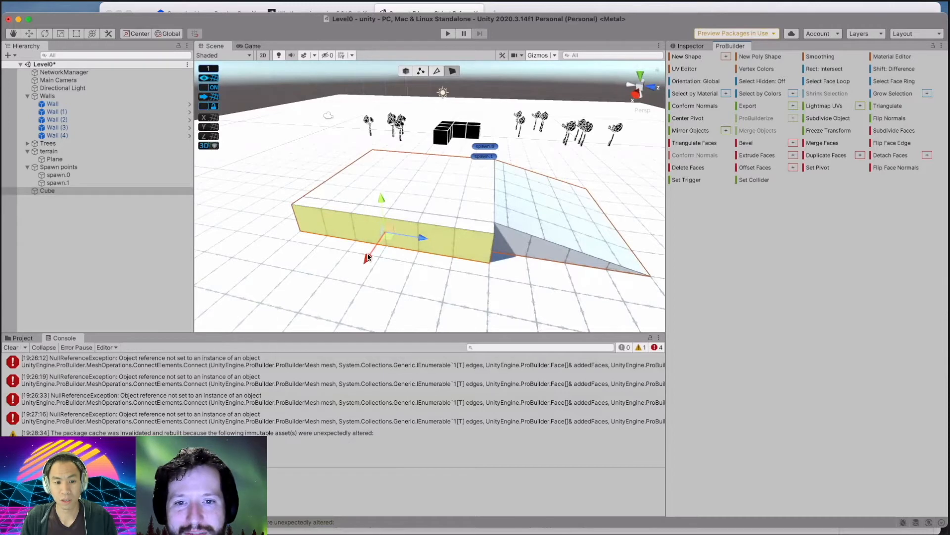
pyautogui.moveTo(368, 256); pyautogui.dragTo(361, 265)
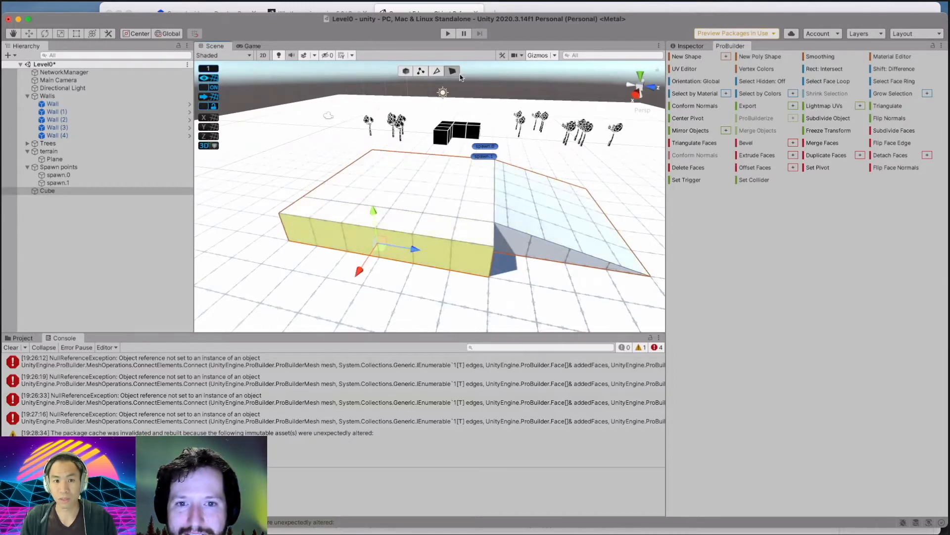
# Slope the extruded side by moving its upper edge back to the block's top and its bottom edge outward along X.
pyautogui.click(437, 71)
pyautogui.click(396, 229)
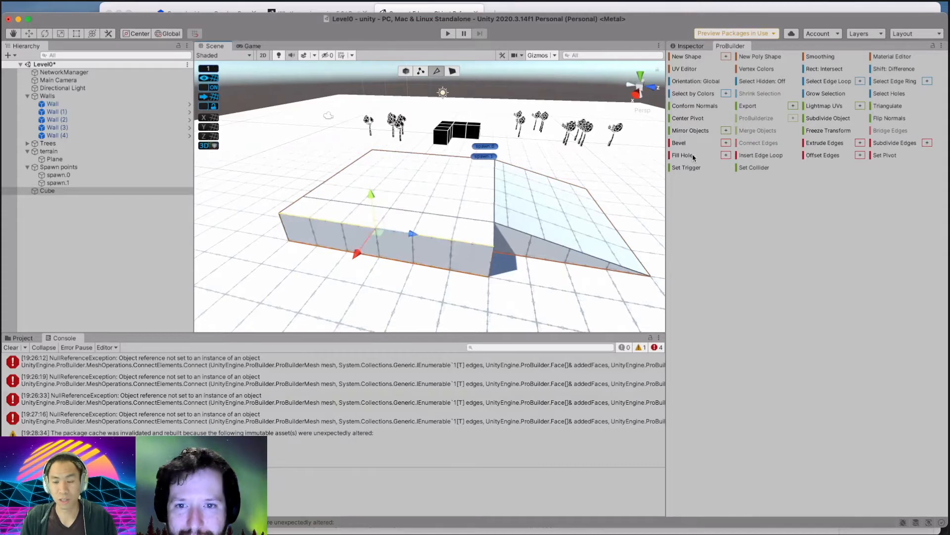
pyautogui.moveTo(356, 254); pyautogui.dragTo(374, 243)
pyautogui.keyDown('alt'); pyautogui.moveTo(463, 281); pyautogui.dragTo(493, 272); pyautogui.keyUp('alt')
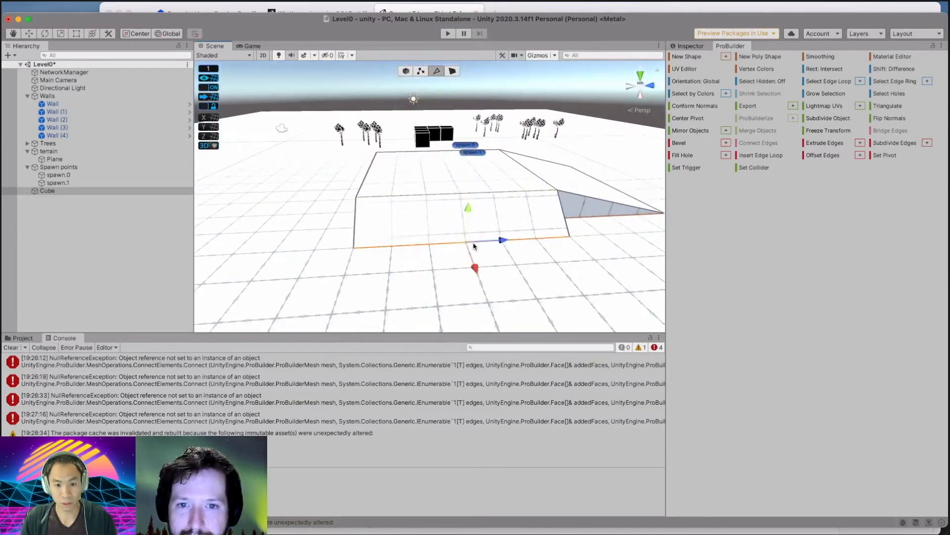
pyautogui.moveTo(476, 267); pyautogui.dragTo(482, 326)
# Try to move the bottom edge of the block's opposite, unextruded long side outward to form a slope.
pyautogui.moveTo(347, 206); pyautogui.dragTo(448, 229, button='middle')
pyautogui.keyDown('alt'); pyautogui.moveTo(433, 253); pyautogui.dragTo(594, 249); pyautogui.keyUp('alt')
pyautogui.click(532, 195)
pyautogui.keyDown('shift'); pyautogui.click(535, 242); pyautogui.keyUp('shift')
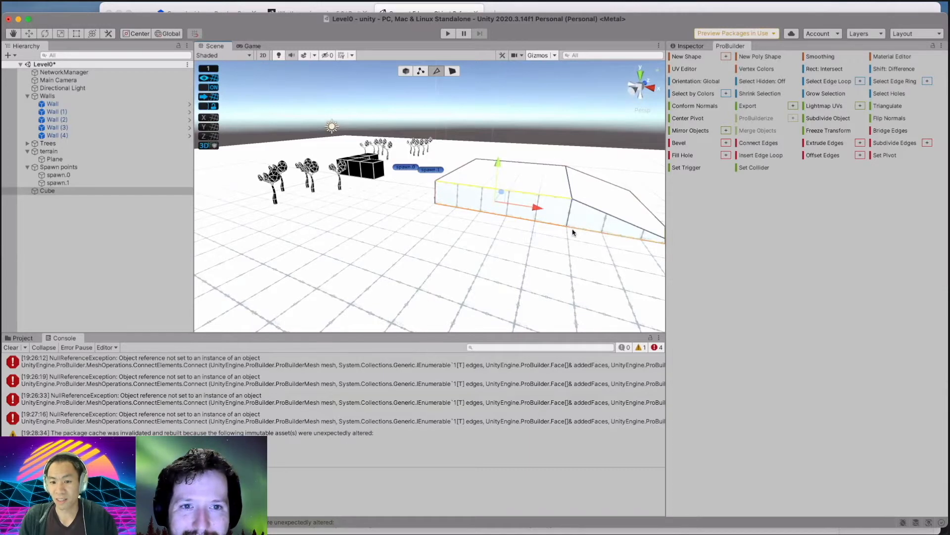
pyautogui.click(545, 227)
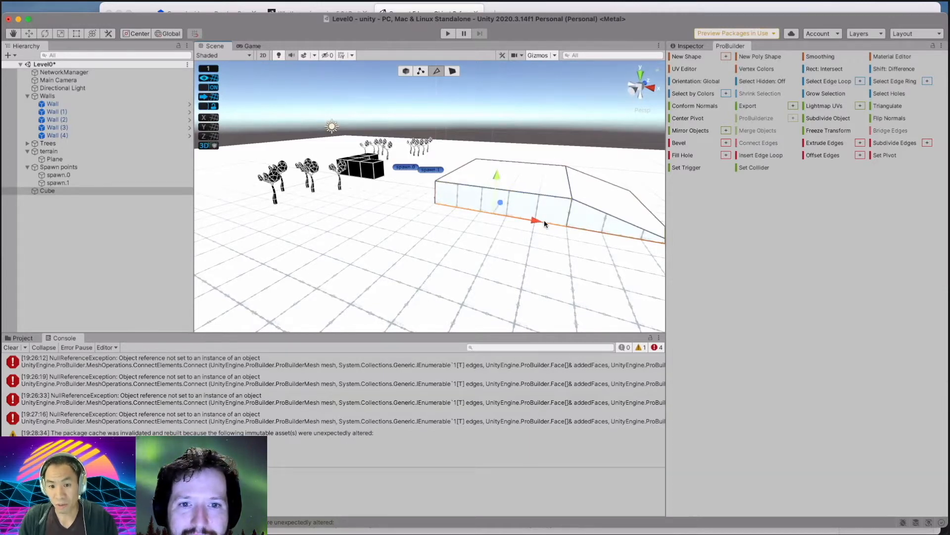
pyautogui.click(494, 204)
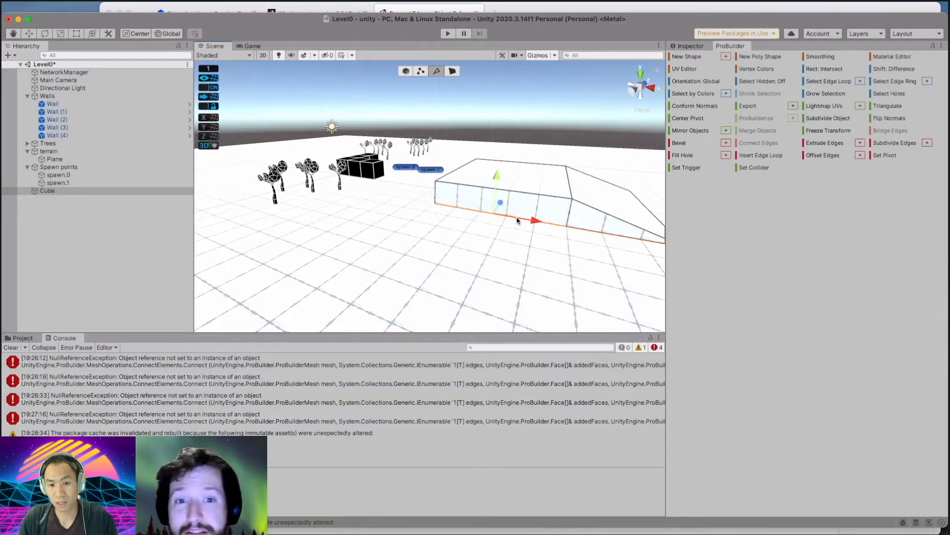
pyautogui.moveTo(500, 203); pyautogui.dragTo(493, 215)
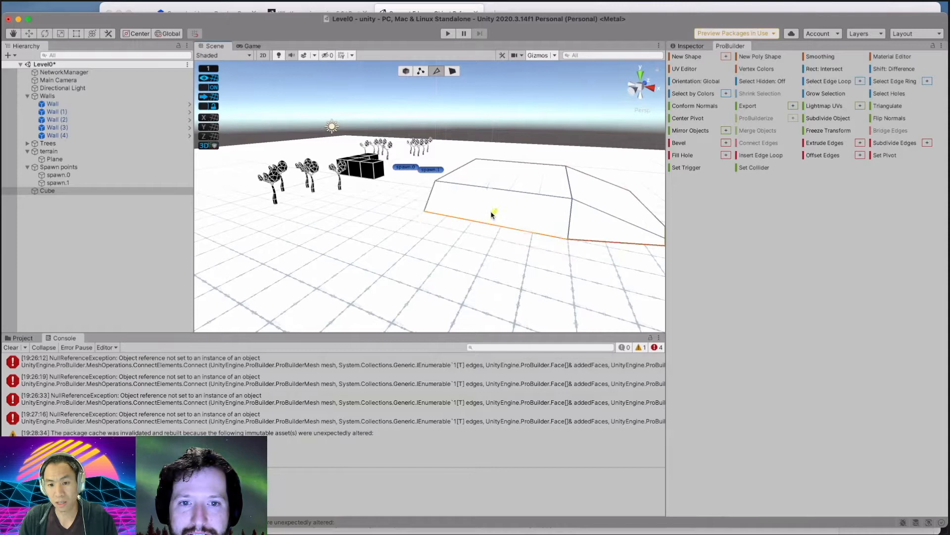
pyautogui.press('super+z')
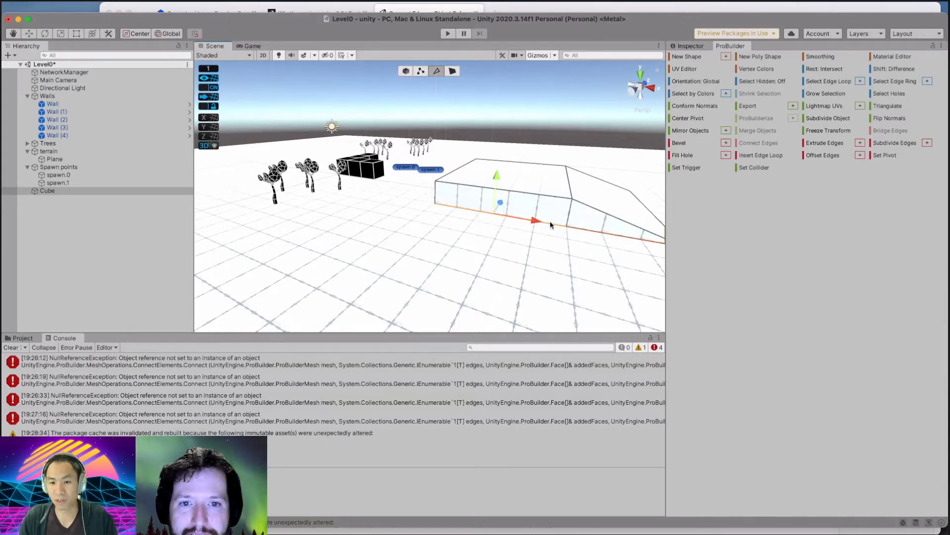
pyautogui.moveTo(588, 244); pyautogui.dragTo(565, 250, button='middle')
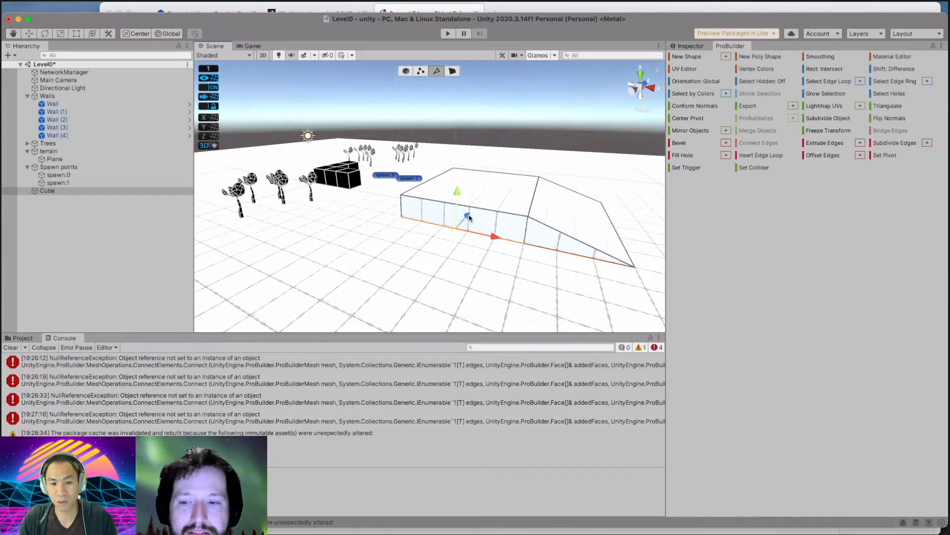
pyautogui.moveTo(468, 215); pyautogui.dragTo(459, 224)
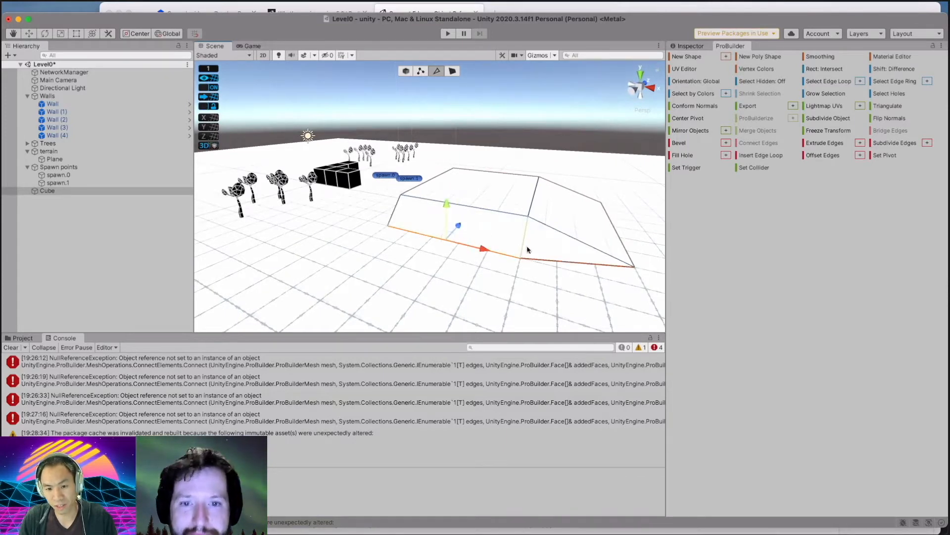
pyautogui.moveTo(459, 225); pyautogui.dragTo(467, 220)
# Extrude the face of the block's opposite long side outward, leaving the ramp's side face out of the selection.
pyautogui.click(467, 207)
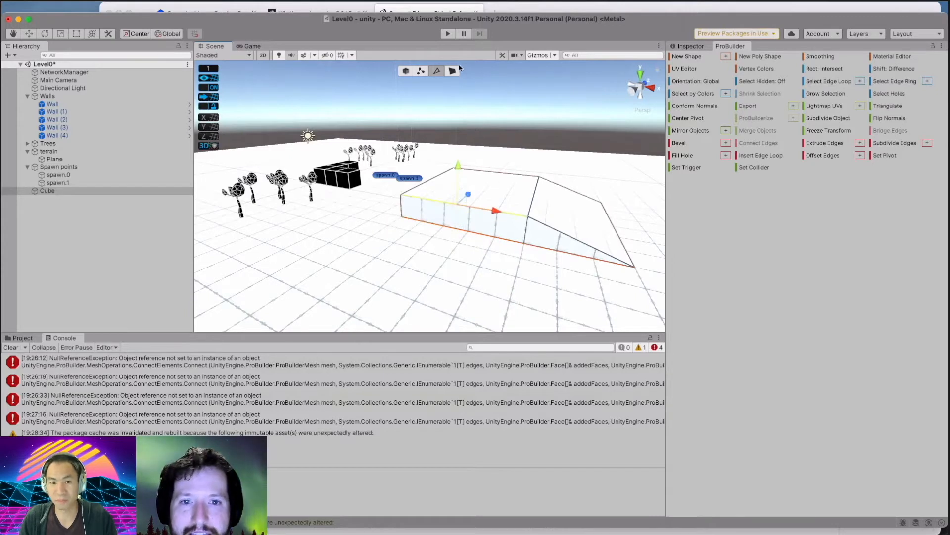
pyautogui.click(453, 71)
pyautogui.click(478, 219)
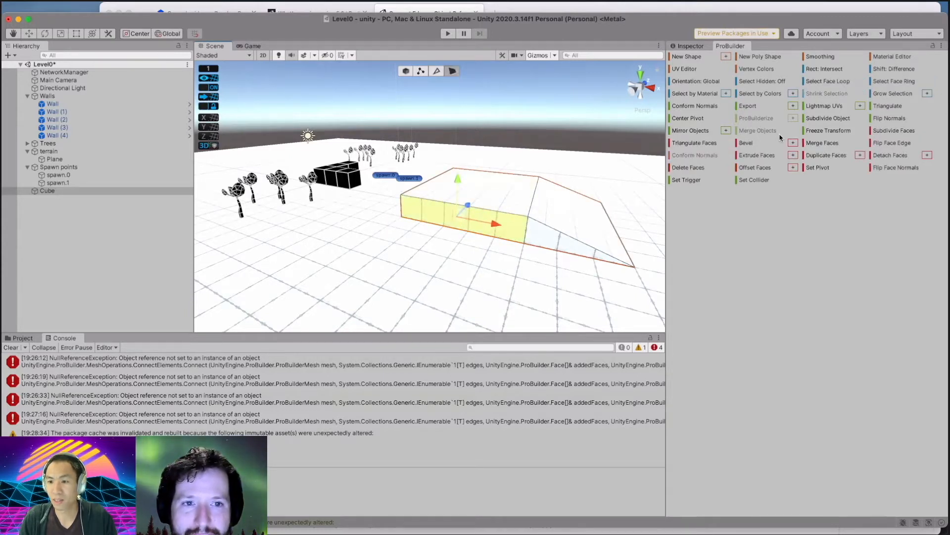
pyautogui.click(766, 158)
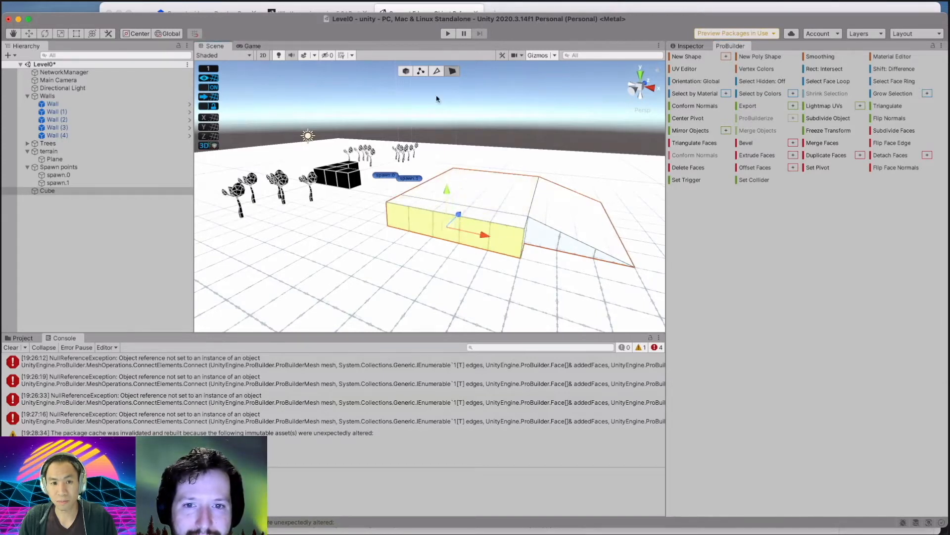
# Slope the second extruded side by bringing its upper edge back to the block and its bottom edge outward, and save the scene.
pyautogui.click(436, 70)
pyautogui.click(486, 222)
pyautogui.moveTo(457, 202); pyautogui.dragTo(420, 252)
pyautogui.click(449, 242)
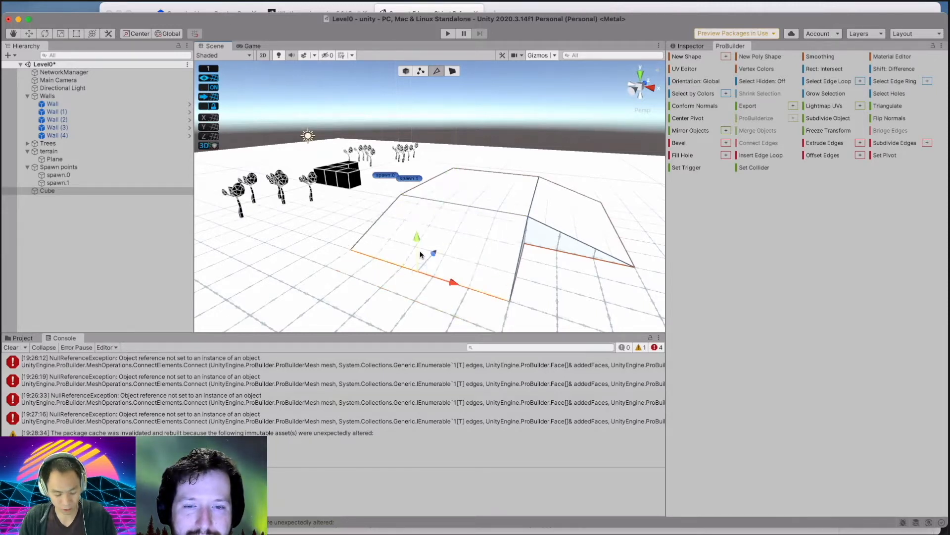
pyautogui.press('super+s')
# Move the whole hill object along X, further away from the spawn points and the black wall blocks.
pyautogui.moveTo(479, 264); pyautogui.dragTo(474, 281, button='middle')
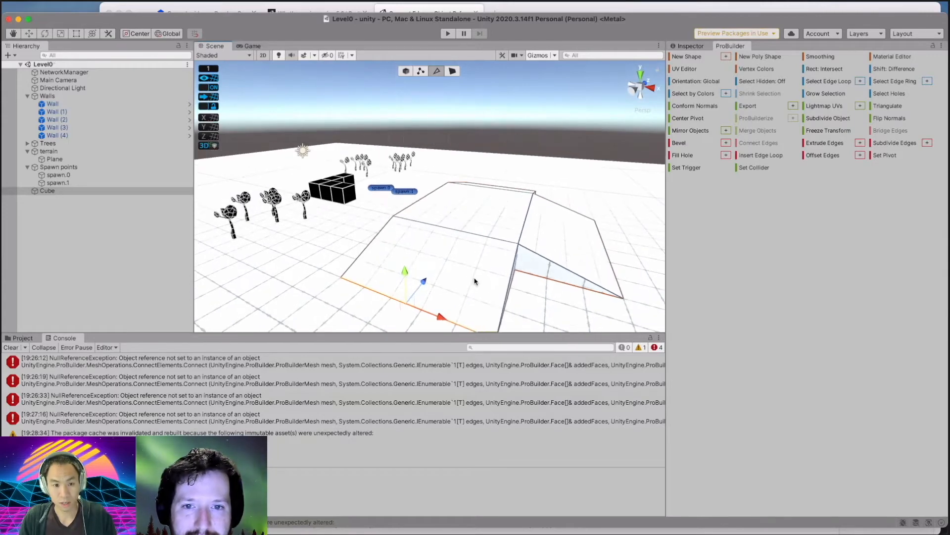
pyautogui.scroll(-3, 475, 281)
pyautogui.keyDown('alt'); pyautogui.moveTo(476, 280); pyautogui.dragTo(521, 347); pyautogui.keyUp('alt')
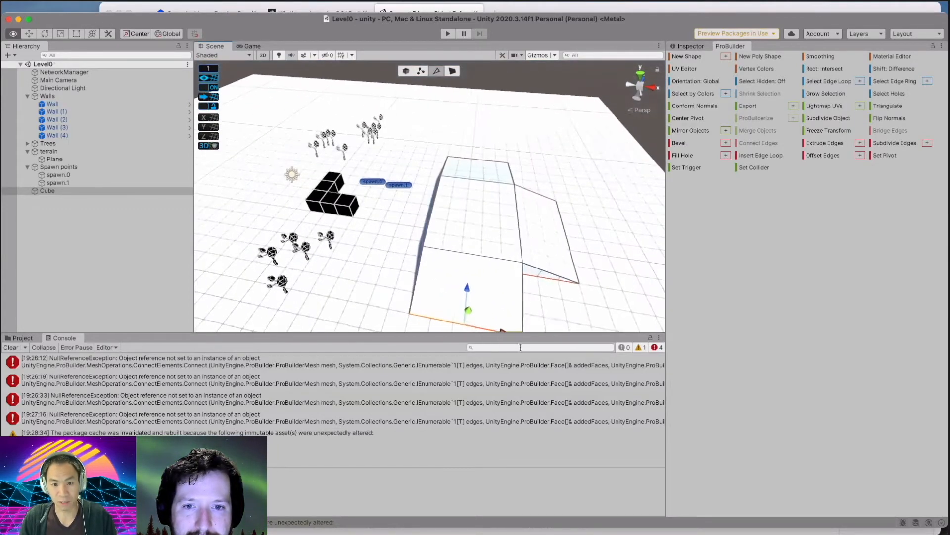
pyautogui.click(495, 229)
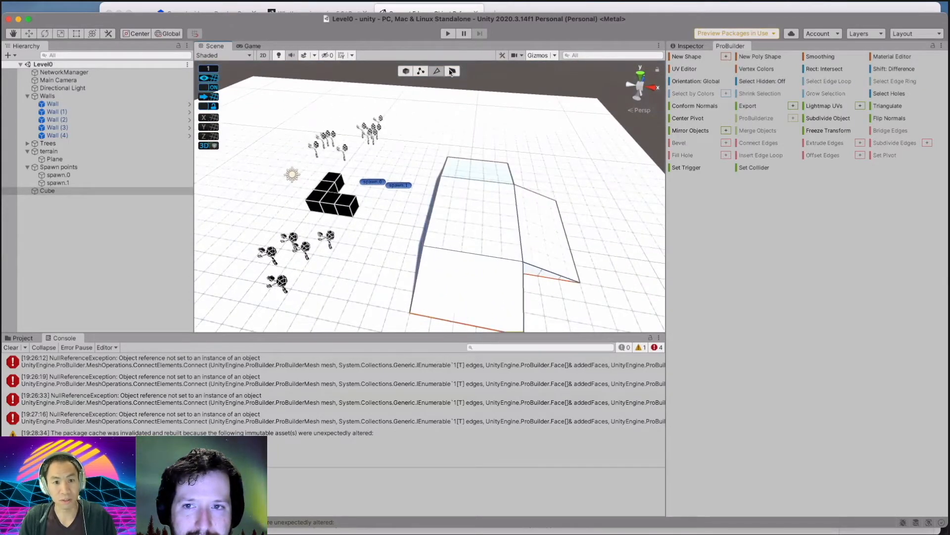
pyautogui.click(406, 71)
pyautogui.moveTo(540, 219); pyautogui.dragTo(589, 225)
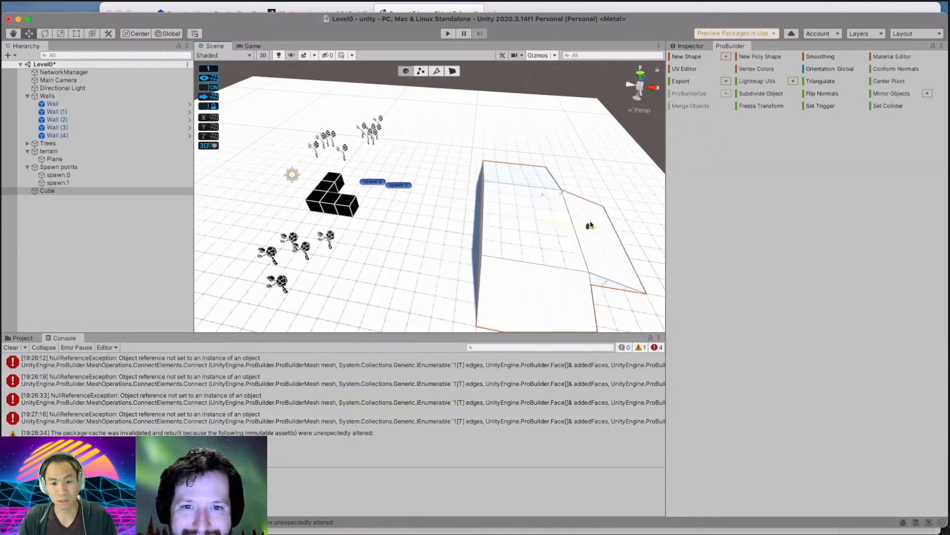
pyautogui.moveTo(604, 227); pyautogui.dragTo(598, 227)
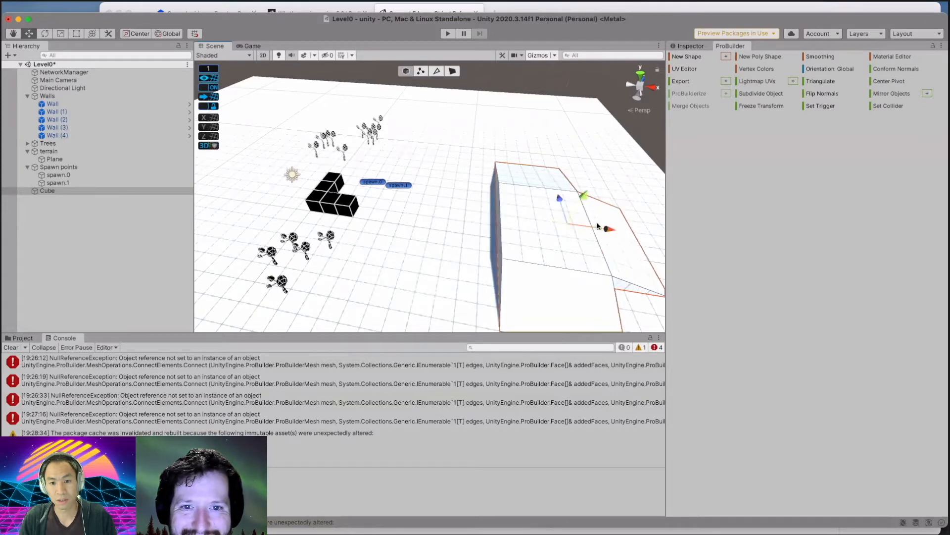
# Extrude the hill's vertical side face that looks toward the spawn points outward along X.
pyautogui.keyDown('alt'); pyautogui.moveTo(511, 260); pyautogui.dragTo(645, 226); pyautogui.keyUp('alt')
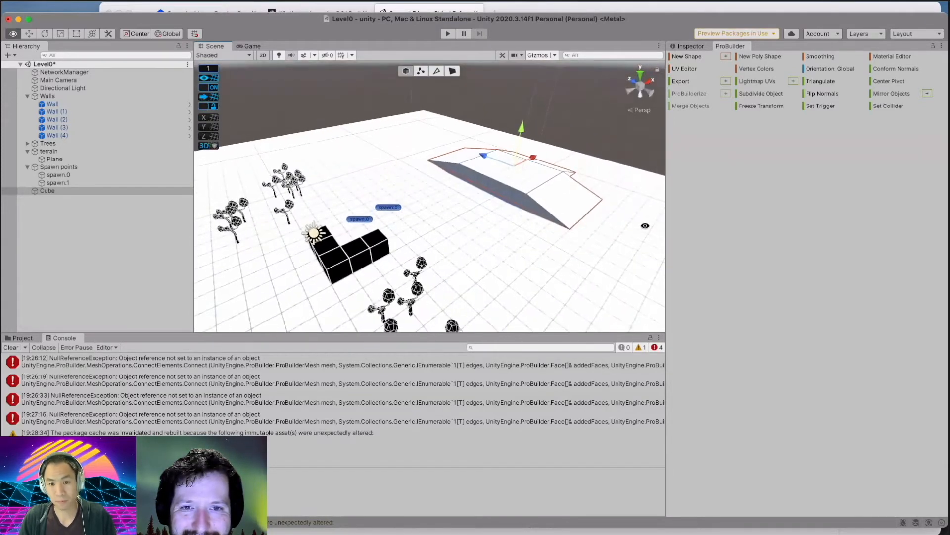
pyautogui.scroll(4, 538, 222)
pyautogui.scroll(3, 539, 223)
pyautogui.click(555, 182)
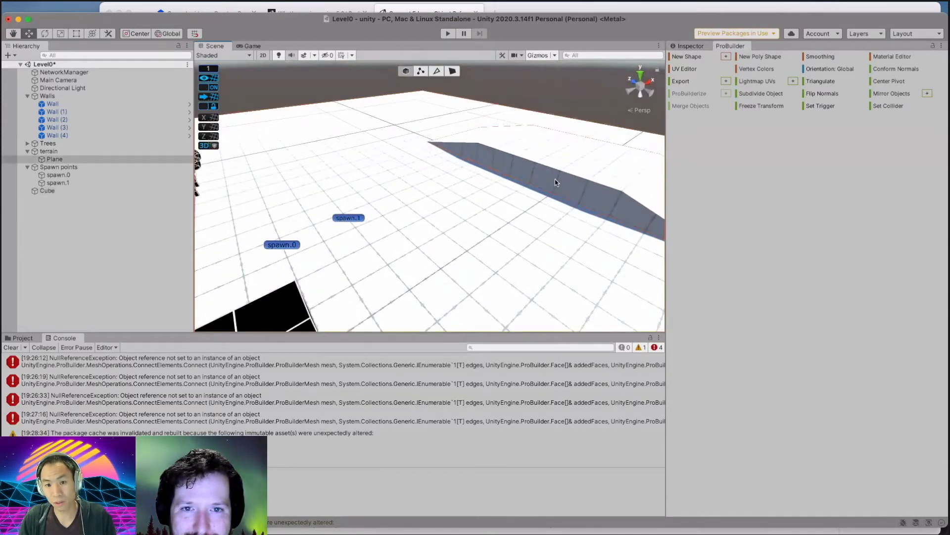
pyautogui.click(539, 142)
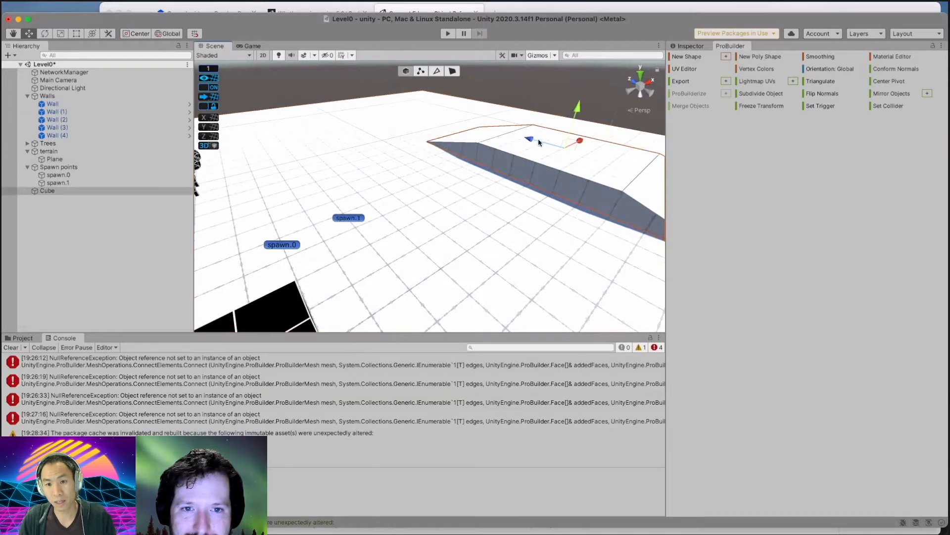
pyautogui.click(448, 74)
pyautogui.click(547, 176)
pyautogui.moveTo(590, 223); pyautogui.dragTo(527, 253, button='middle')
pyautogui.keyDown('alt'); pyautogui.moveTo(516, 247); pyautogui.dragTo(376, 214); pyautogui.keyUp('alt')
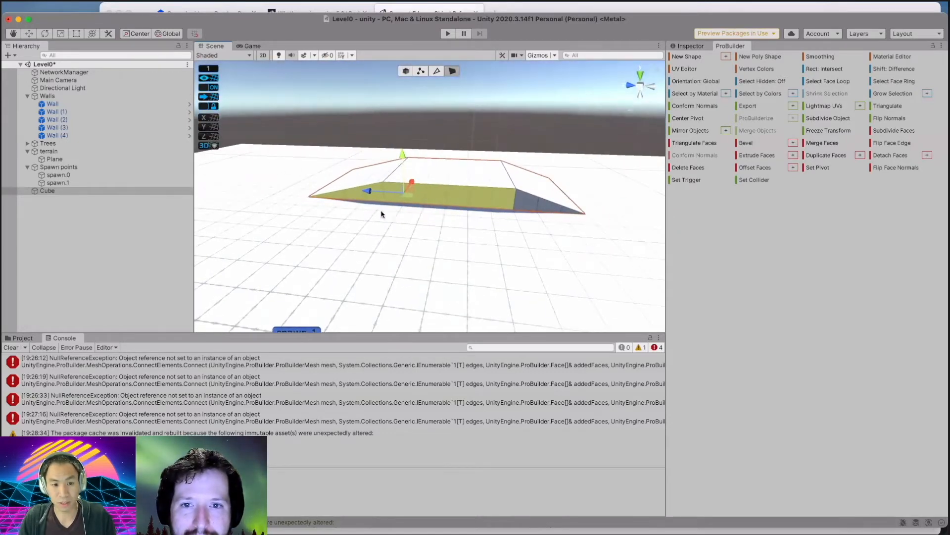
pyautogui.scroll(5, 420, 214)
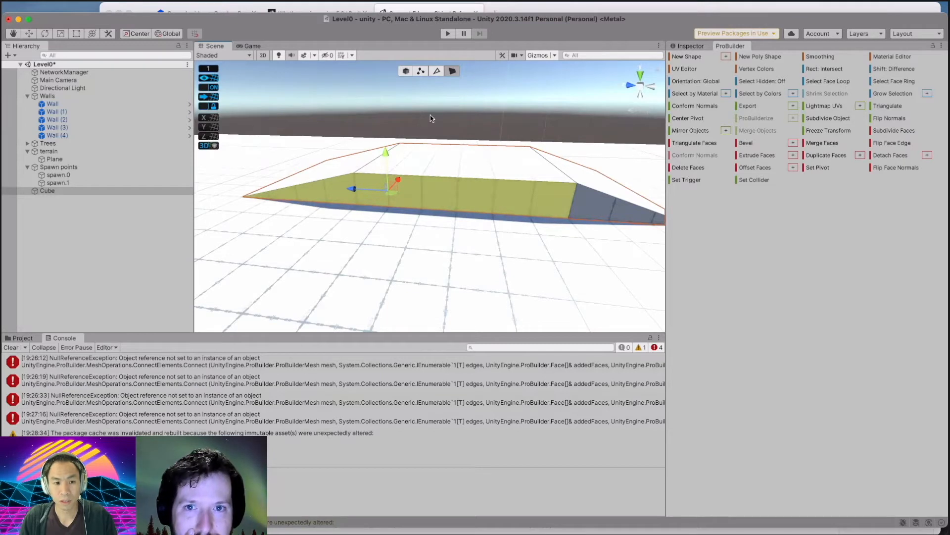
pyautogui.click(430, 193)
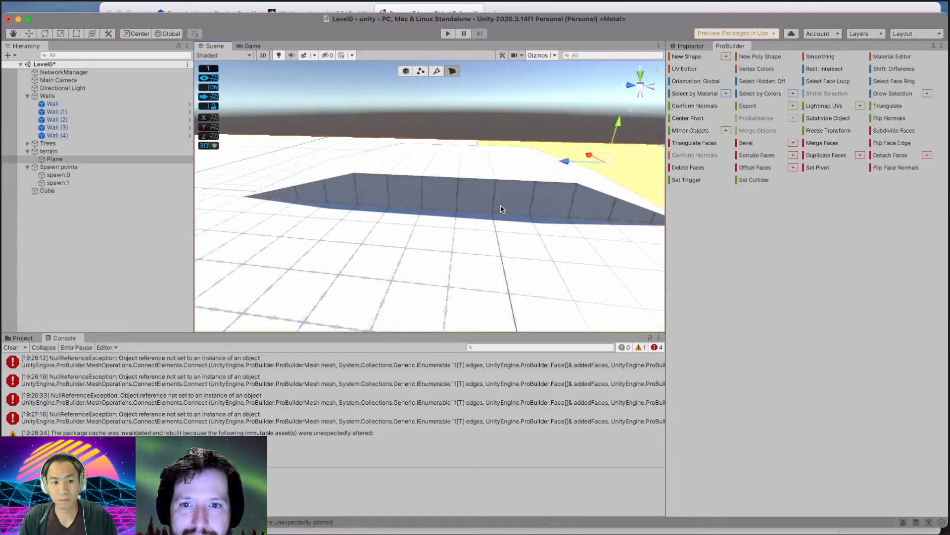
pyautogui.click(749, 156)
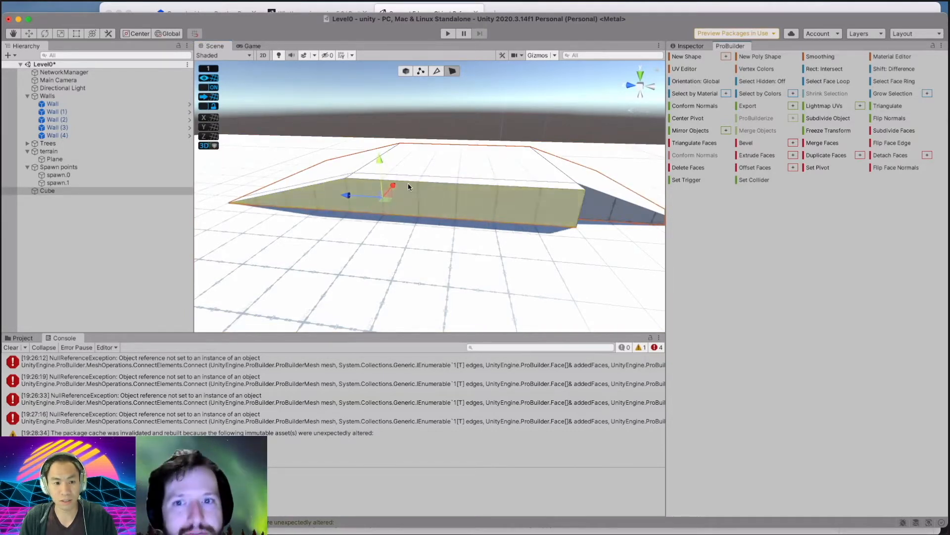
pyautogui.moveTo(395, 186); pyautogui.dragTo(381, 204)
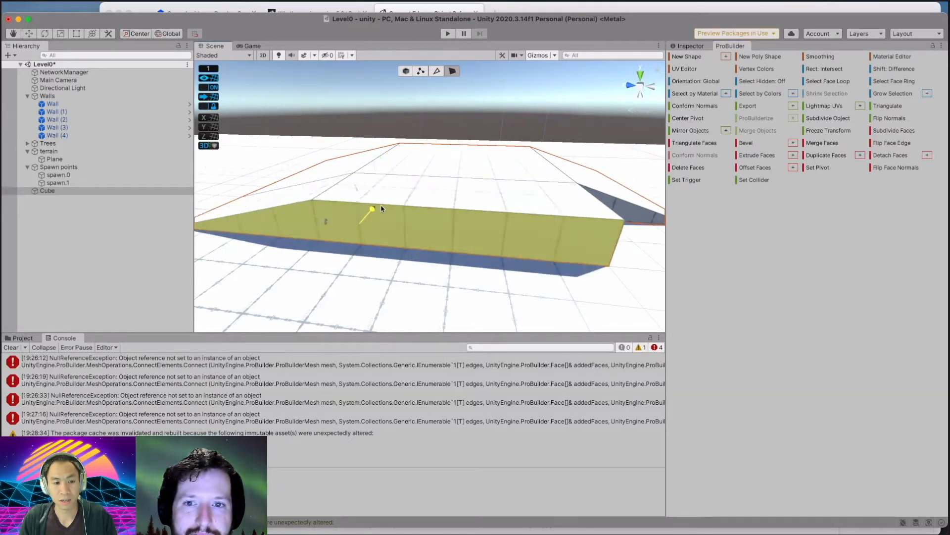
# Try to move the outer bottom corner vertex of the extruded side's ramp along Z back to the block's base.
pyautogui.keyDown('alt'); pyautogui.moveTo(290, 230); pyautogui.dragTo(492, 258); pyautogui.keyUp('alt')
pyautogui.moveTo(333, 291); pyautogui.dragTo(418, 255, button='middle')
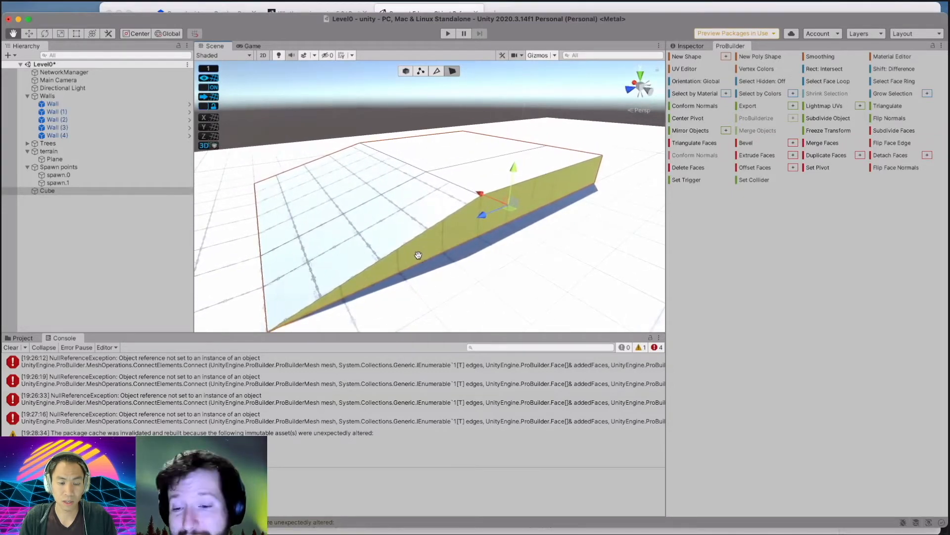
pyautogui.click(270, 327)
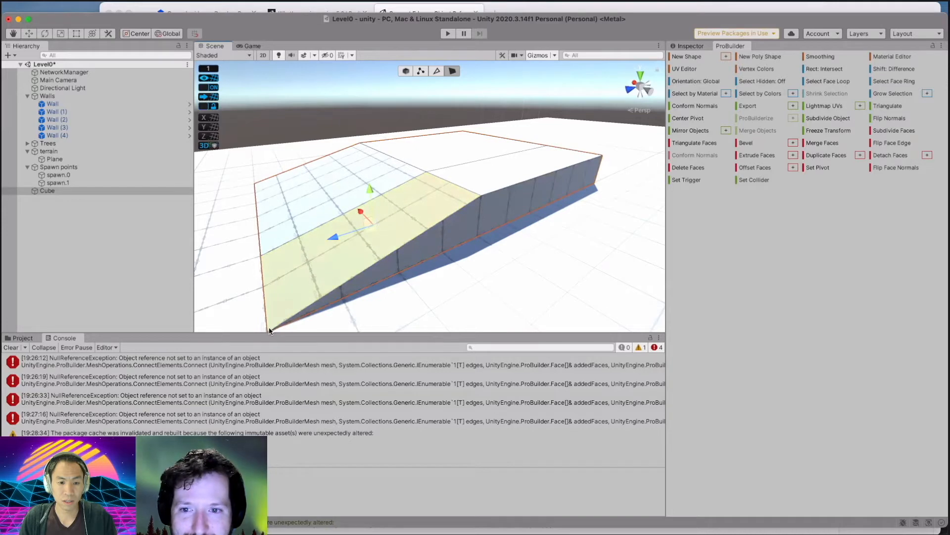
pyautogui.click(268, 331)
pyautogui.click(349, 281)
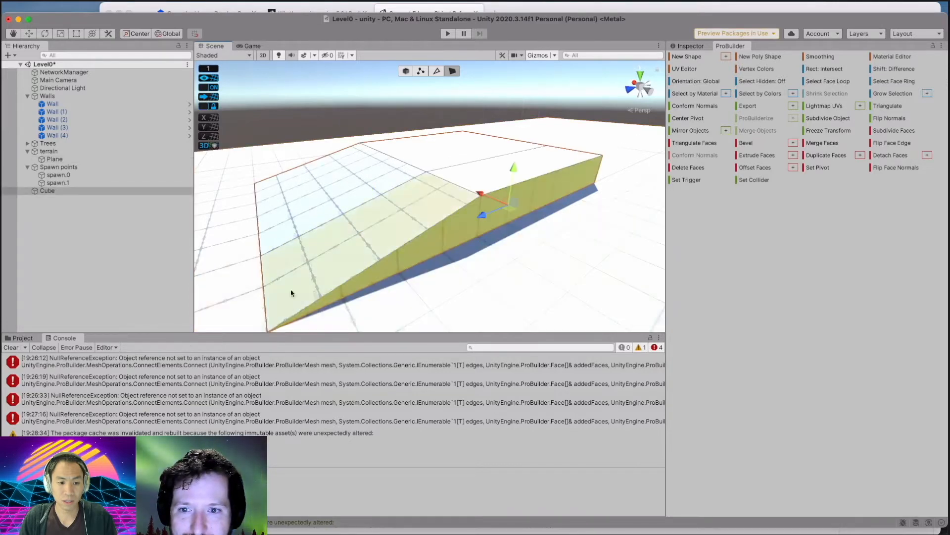
pyautogui.click(421, 71)
pyautogui.scroll(-3, 300, 310)
pyautogui.moveTo(300, 310); pyautogui.dragTo(323, 274, button='middle')
pyautogui.click(310, 274)
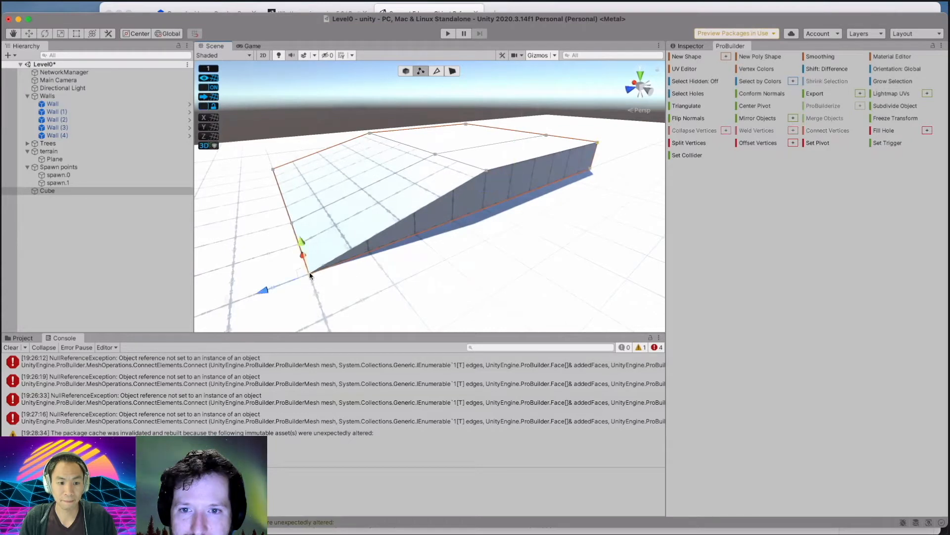
pyautogui.moveTo(267, 293); pyautogui.dragTo(451, 220)
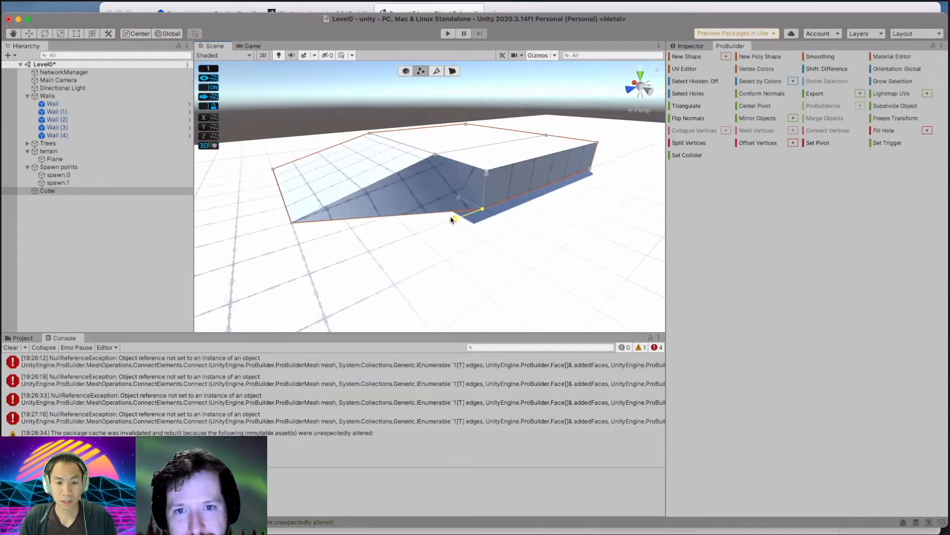
pyautogui.moveTo(451, 220); pyautogui.dragTo(465, 204)
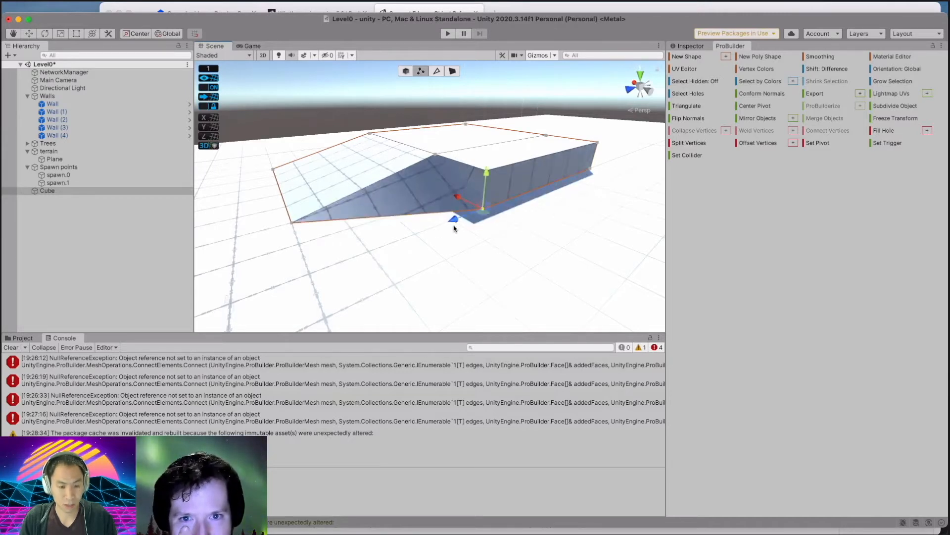
pyautogui.press('super+z')
# Connect the upper and bottom edges of the extruded side face with a new edge.
pyautogui.moveTo(522, 231); pyautogui.dragTo(410, 280, button='middle')
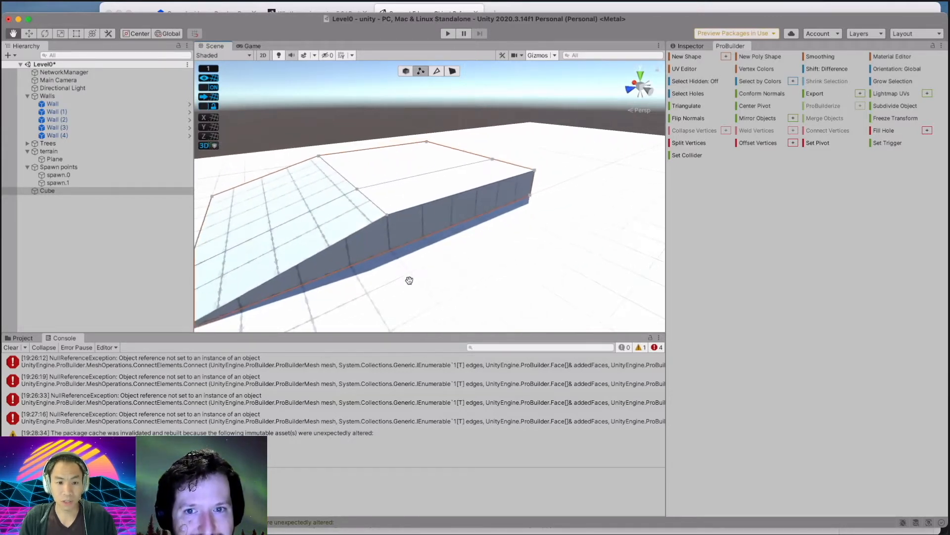
pyautogui.keyDown('alt'); pyautogui.moveTo(465, 227); pyautogui.dragTo(386, 229); pyautogui.keyUp('alt')
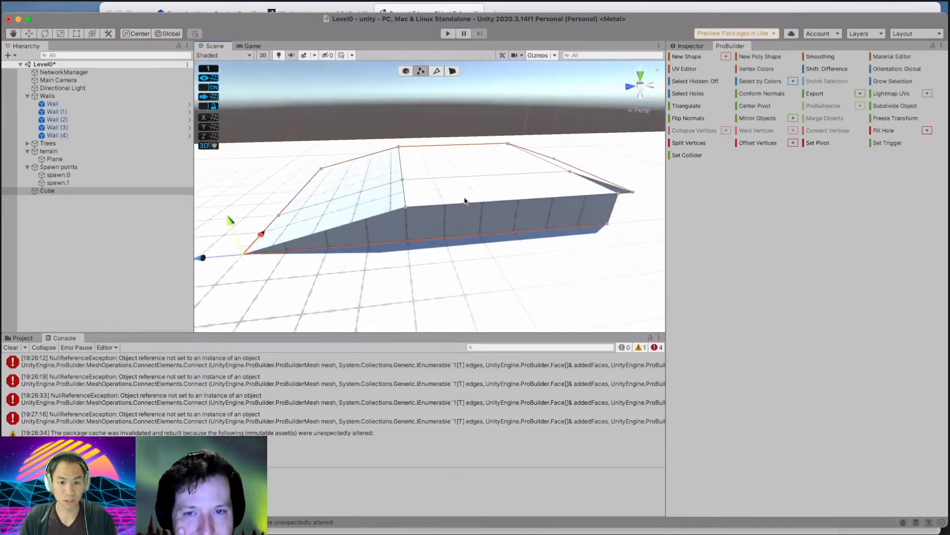
pyautogui.click(436, 71)
pyautogui.click(442, 203)
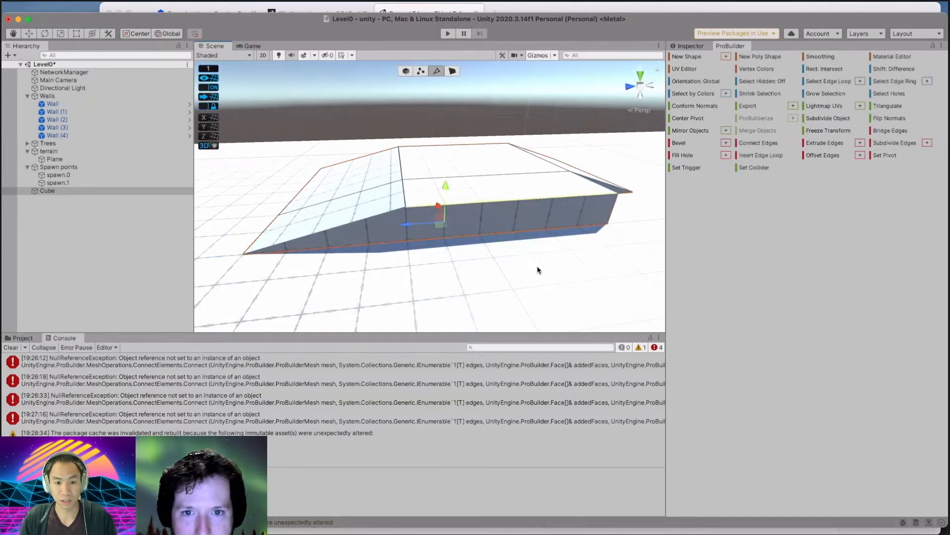
pyautogui.click(758, 143)
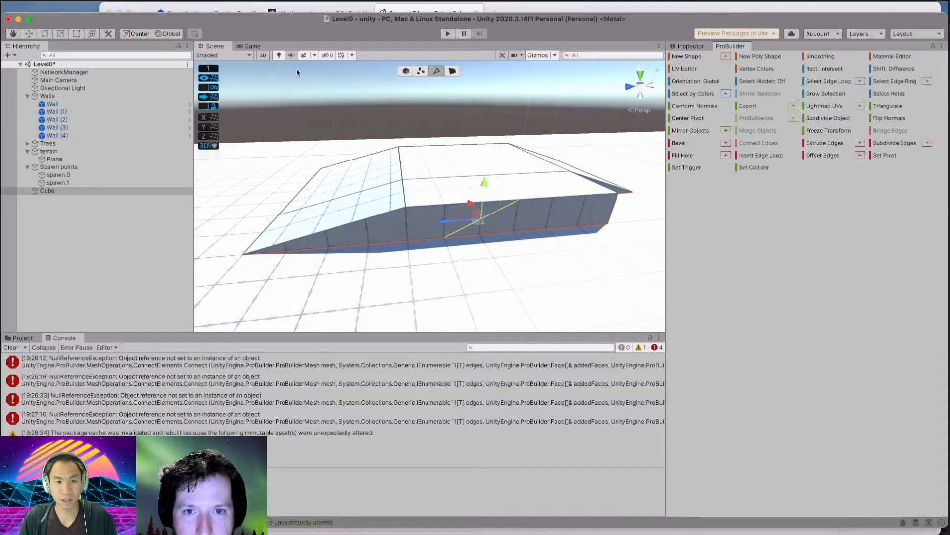
# Move the new edge's upper vertex toward the ramp's top corner and collapse the two vertices together.
pyautogui.click(423, 71)
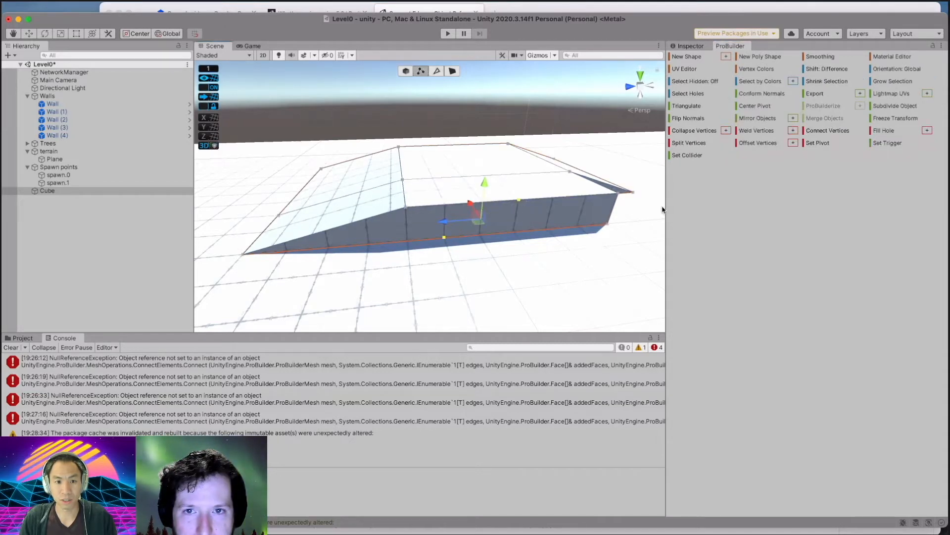
pyautogui.click(519, 201)
pyautogui.moveTo(483, 201)
pyautogui.mouseDown()
pyautogui.moveTo(387, 212)
pyautogui.moveTo(474, 213)
pyautogui.mouseUp()
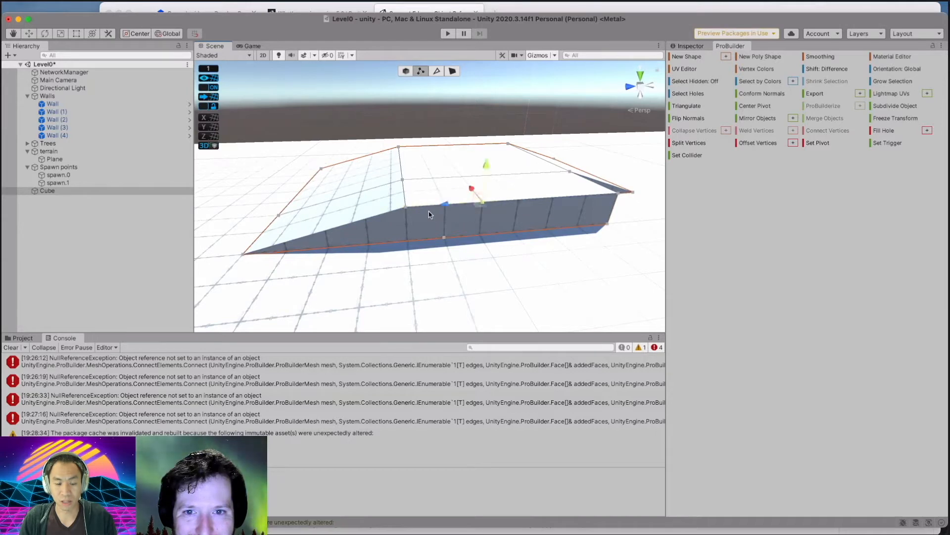
pyautogui.click(405, 206)
pyautogui.keyDown('shift'); pyautogui.click(483, 203); pyautogui.keyUp('shift')
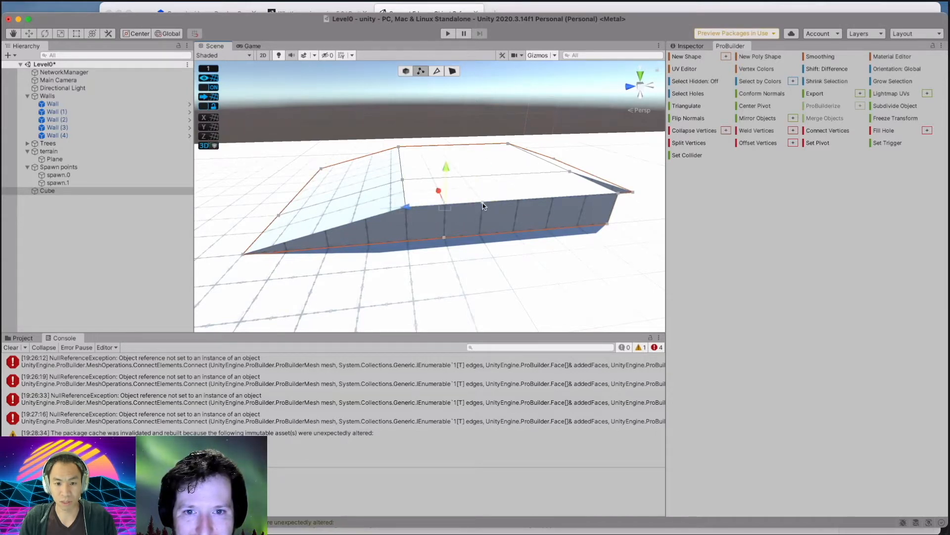
pyautogui.click(698, 131)
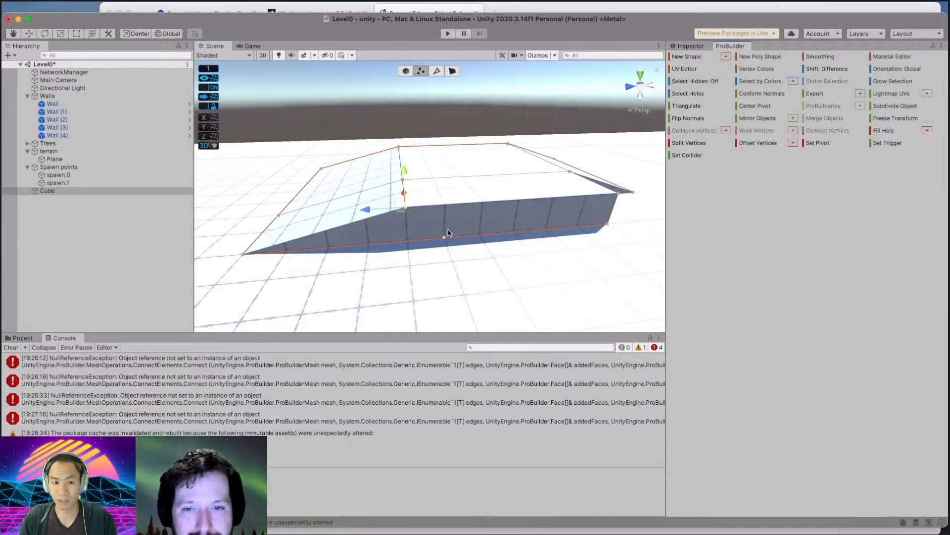
# Move the new edge's bottom vertex along Z to sit beneath the ramp's top corner.
pyautogui.click(444, 237)
pyautogui.moveTo(393, 241); pyautogui.dragTo(375, 243)
pyautogui.moveTo(436, 258); pyautogui.dragTo(536, 263, button='middle')
pyautogui.click(440, 243)
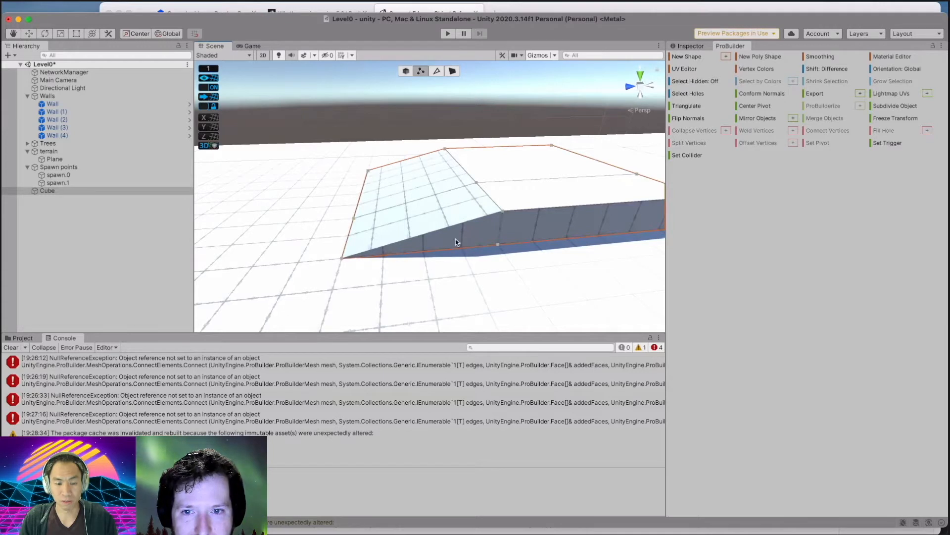
# Select the extruded ramp section's faces and examine how they meet from underneath the hill.
pyautogui.click(451, 71)
pyautogui.click(447, 215)
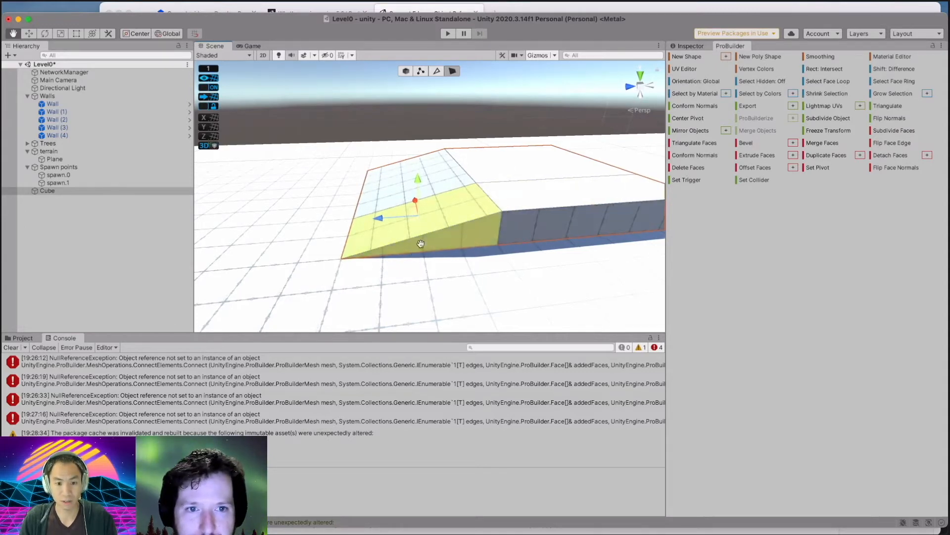
pyautogui.keyDown('alt'); pyautogui.moveTo(418, 248); pyautogui.dragTo(424, 242); pyautogui.keyUp('alt')
pyautogui.keyDown('alt'); pyautogui.moveTo(441, 275); pyautogui.dragTo(423, 282); pyautogui.keyUp('alt')
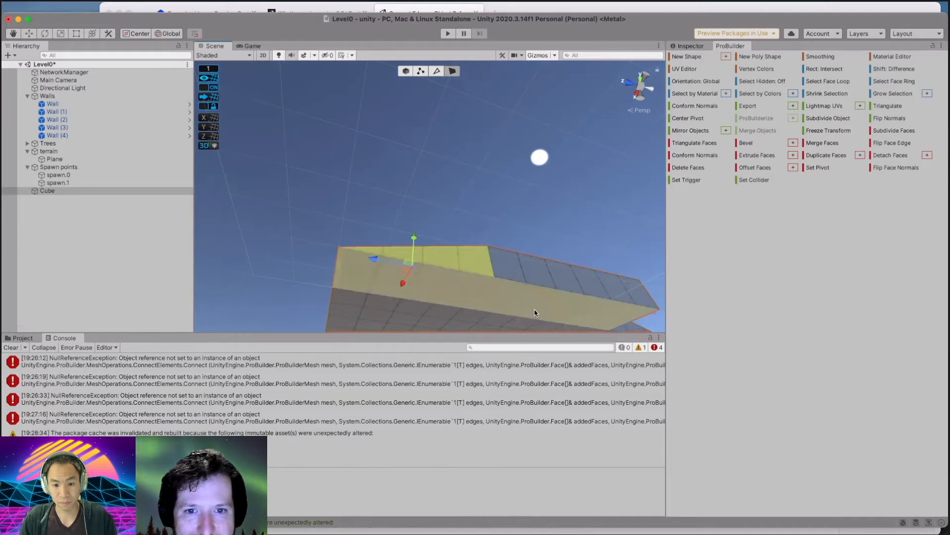
pyautogui.keyDown('alt'); pyautogui.moveTo(530, 314); pyautogui.dragTo(534, 286); pyautogui.keyUp('alt')
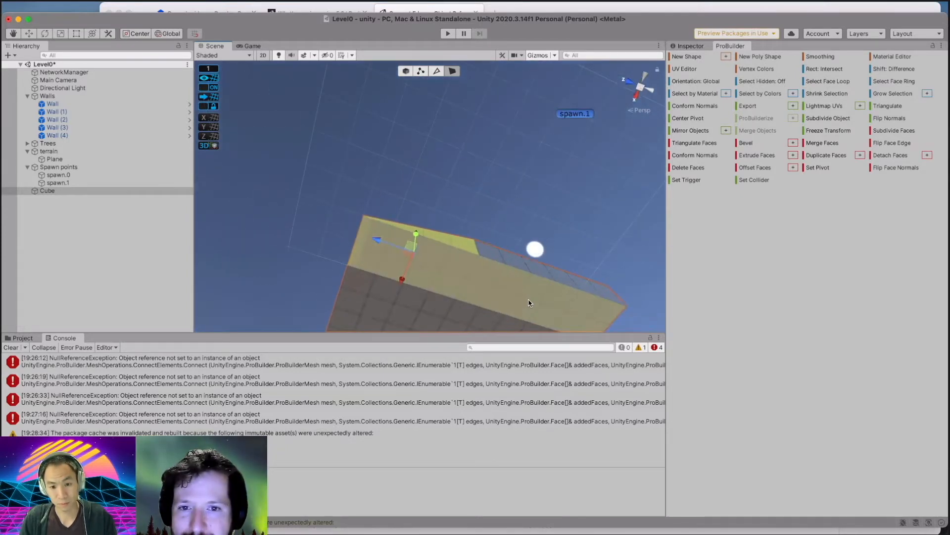
pyautogui.keyDown('alt'); pyautogui.moveTo(506, 289); pyautogui.dragTo(482, 383); pyautogui.keyUp('alt')
pyautogui.keyDown('alt'); pyautogui.moveTo(522, 206); pyautogui.dragTo(498, 333); pyautogui.keyUp('alt')
pyautogui.click(499, 329)
pyautogui.keyDown('alt'); pyautogui.moveTo(515, 210); pyautogui.dragTo(444, 292); pyautogui.keyUp('alt')
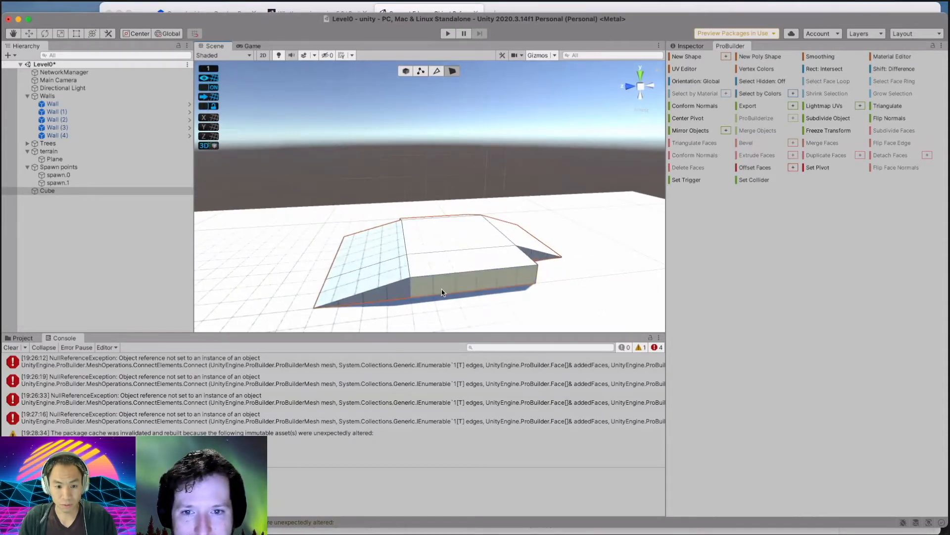
# Undo the vertex edits and the connecting edge on the extruded side face.
pyautogui.click(444, 291)
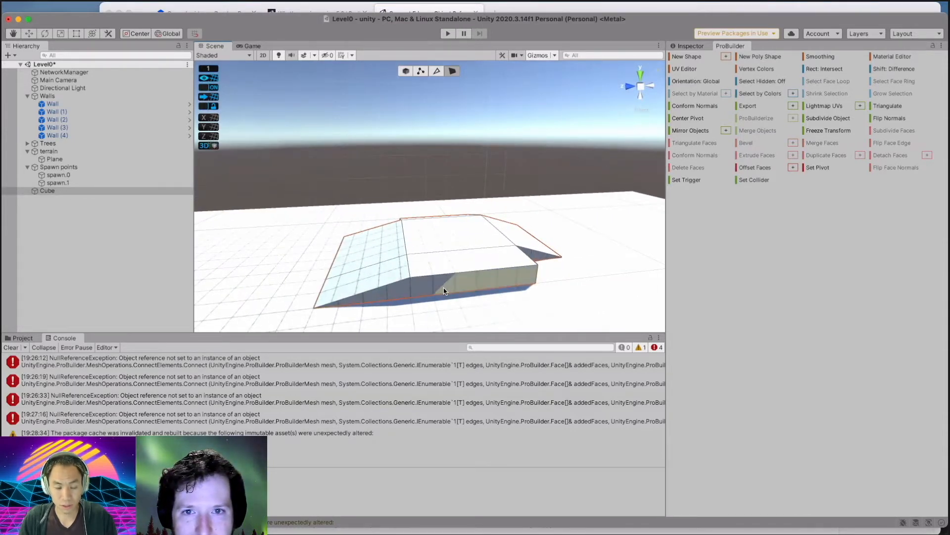
pyautogui.press('super+z')
pyautogui.press('super+z')
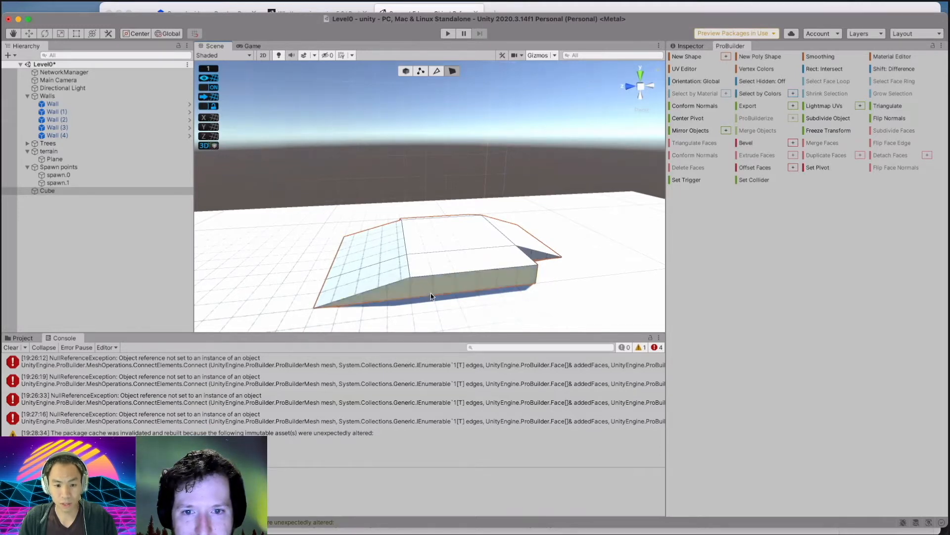
# Select the upper and bottom edges of the hill's extruded side face in edge mode.
pyautogui.click(436, 289)
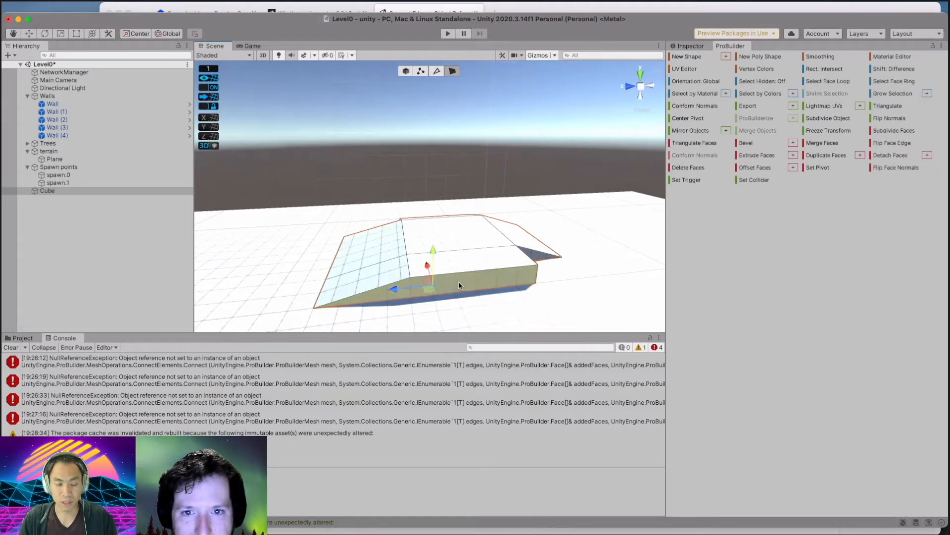
pyautogui.moveTo(459, 292); pyautogui.dragTo(485, 266, button='middle')
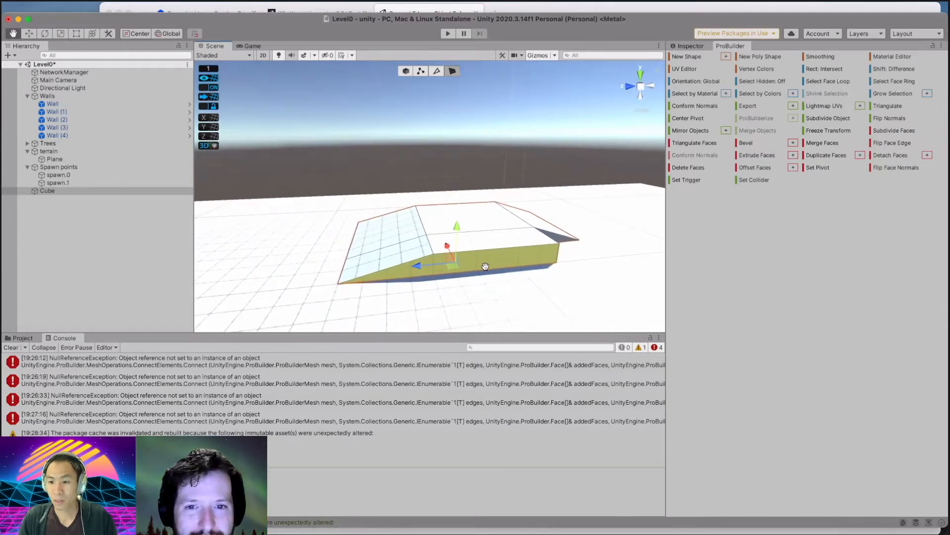
pyautogui.press('j')
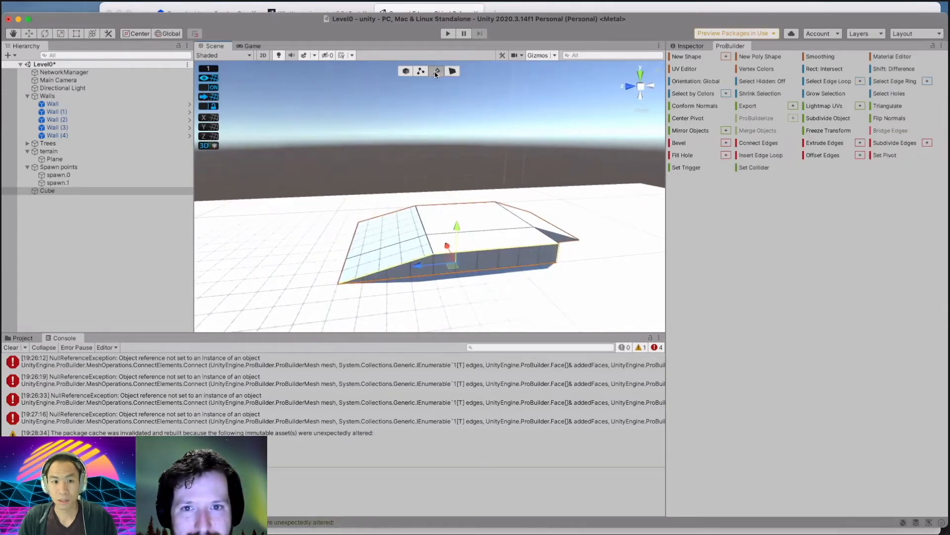
pyautogui.click(487, 283)
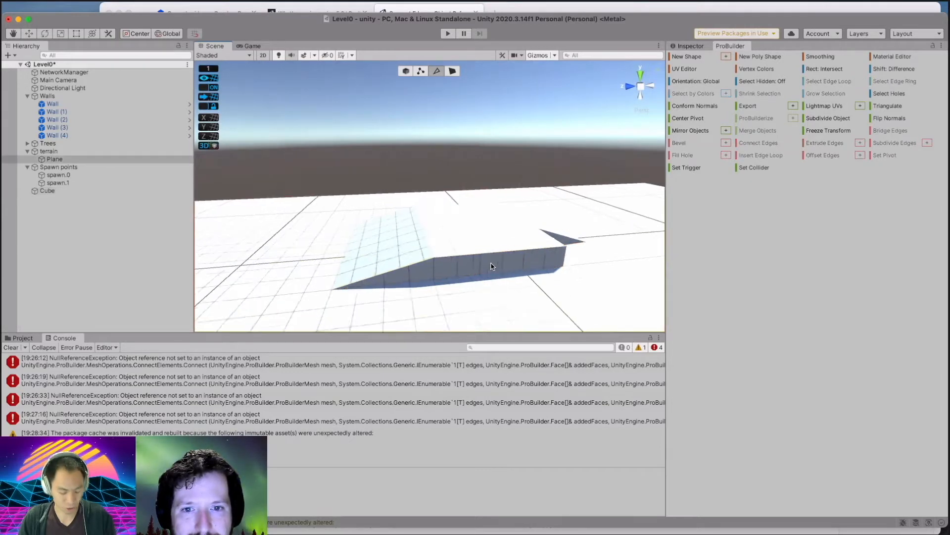
pyautogui.scroll(1, 491, 264)
pyautogui.moveTo(481, 279); pyautogui.dragTo(480, 259, button='middle')
pyautogui.scroll(2, 483, 244)
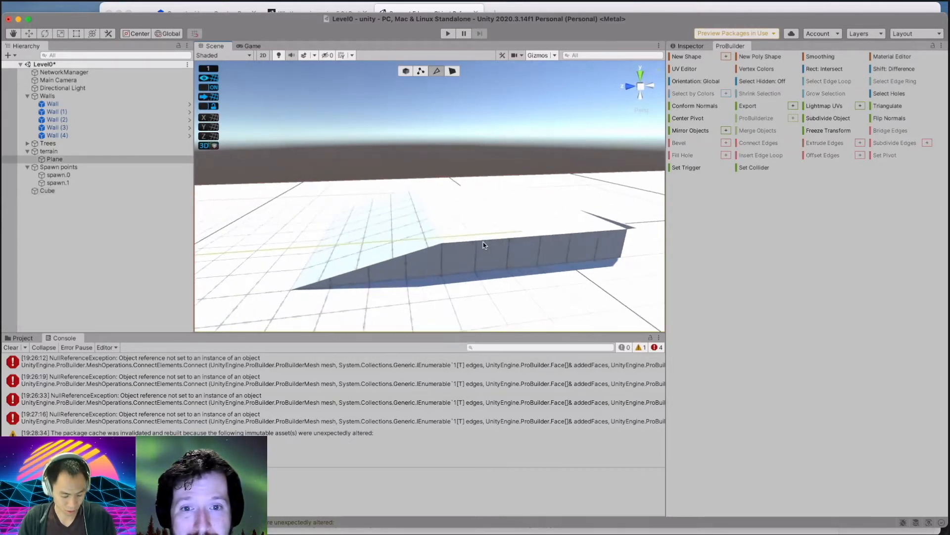
pyautogui.scroll(-2, 478, 276)
pyautogui.keyDown('alt'); pyautogui.moveTo(485, 264); pyautogui.dragTo(486, 242); pyautogui.keyUp('alt')
pyautogui.scroll(3, 486, 242)
pyautogui.scroll(-2, 515, 267)
pyautogui.click(478, 239)
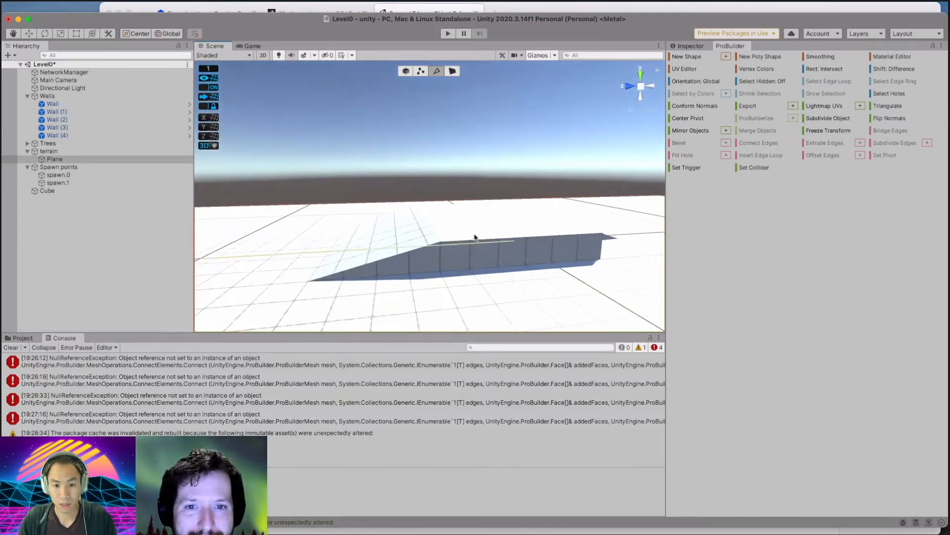
pyautogui.click(496, 282)
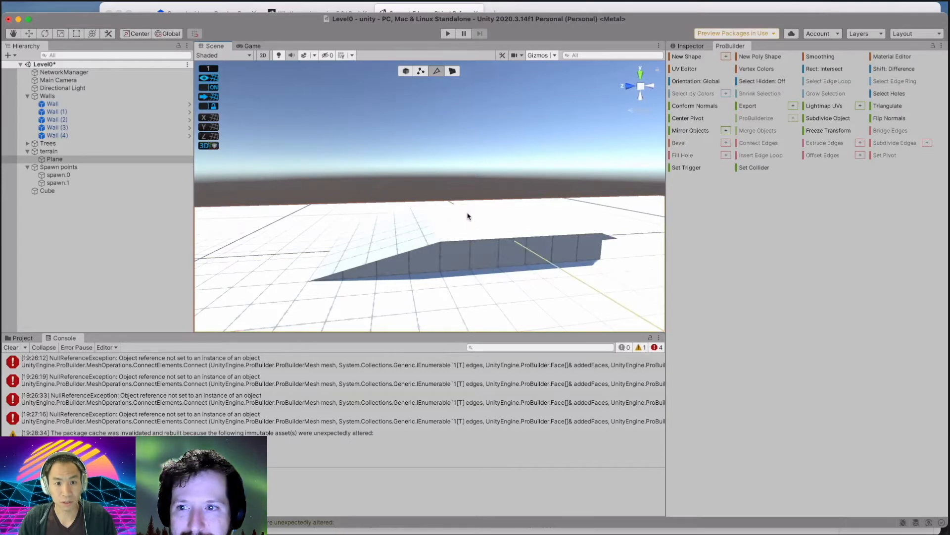
pyautogui.click(476, 266)
pyautogui.moveTo(477, 236); pyautogui.dragTo(519, 288)
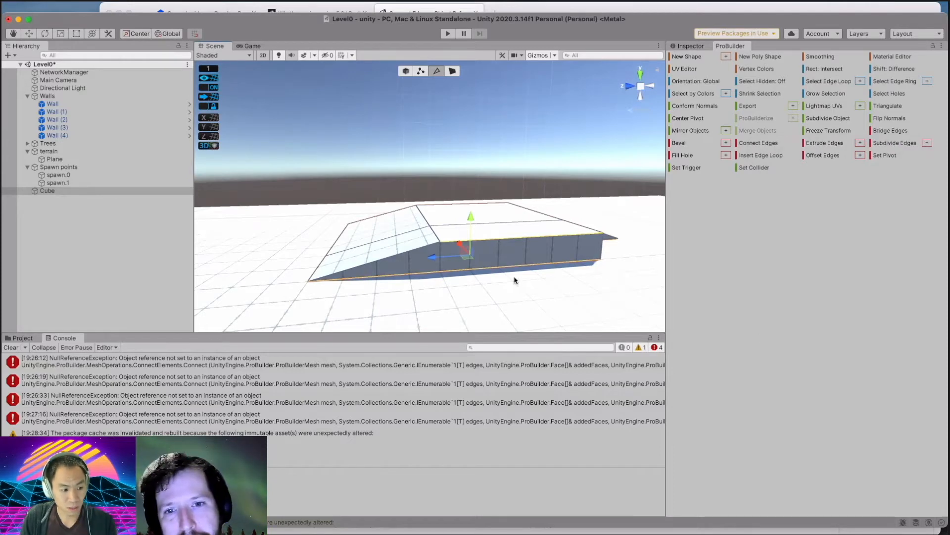
# Undo the last edge selection and try again to pick an edge of the extruded side face.
pyautogui.keyDown('alt'); pyautogui.moveTo(511, 275); pyautogui.dragTo(570, 305); pyautogui.keyUp('alt')
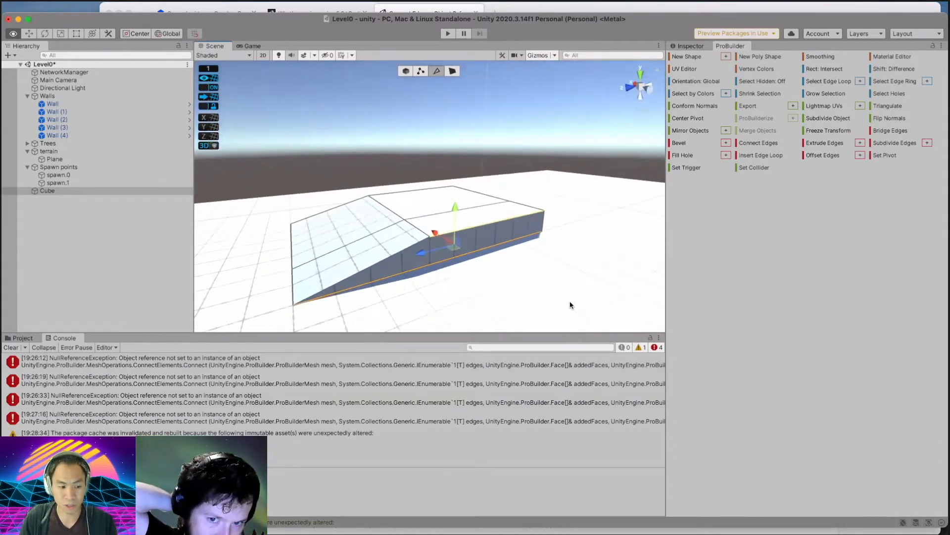
pyautogui.press('super+z')
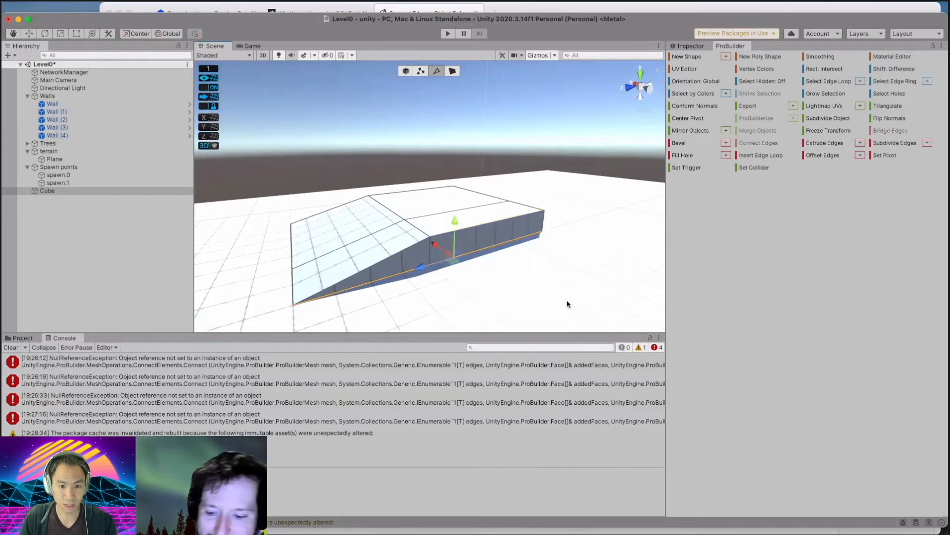
pyautogui.click(533, 259)
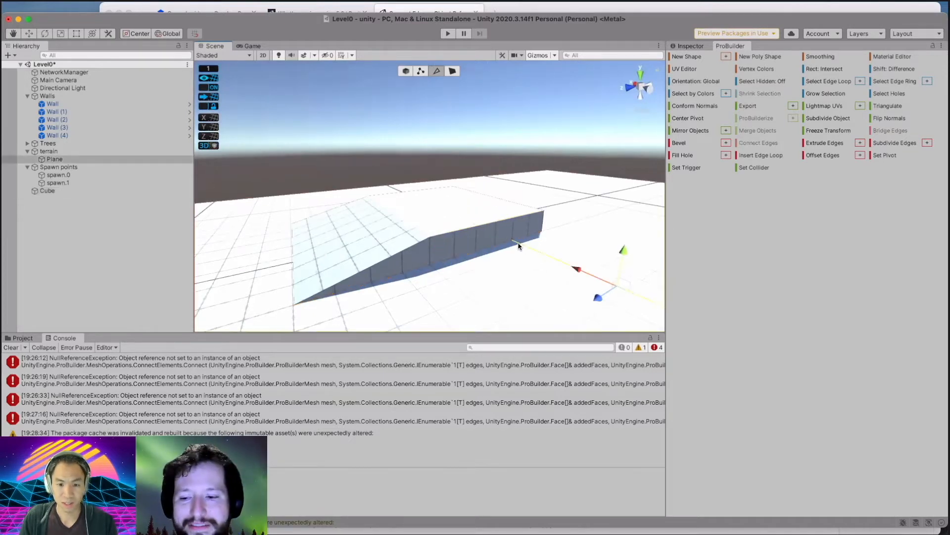
# Try deleting the narrow outer face of the Cube's sloped ramp, and undo the deletion.
pyautogui.keyDown('alt'); pyautogui.moveTo(557, 240); pyautogui.dragTo(498, 274); pyautogui.keyUp('alt')
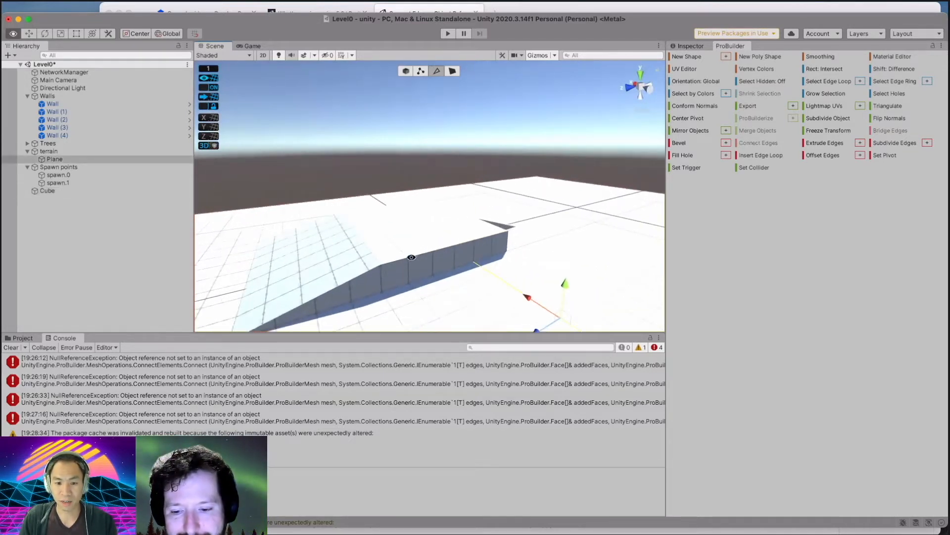
pyautogui.keyDown('alt'); pyautogui.moveTo(379, 268); pyautogui.dragTo(472, 280); pyautogui.keyUp('alt')
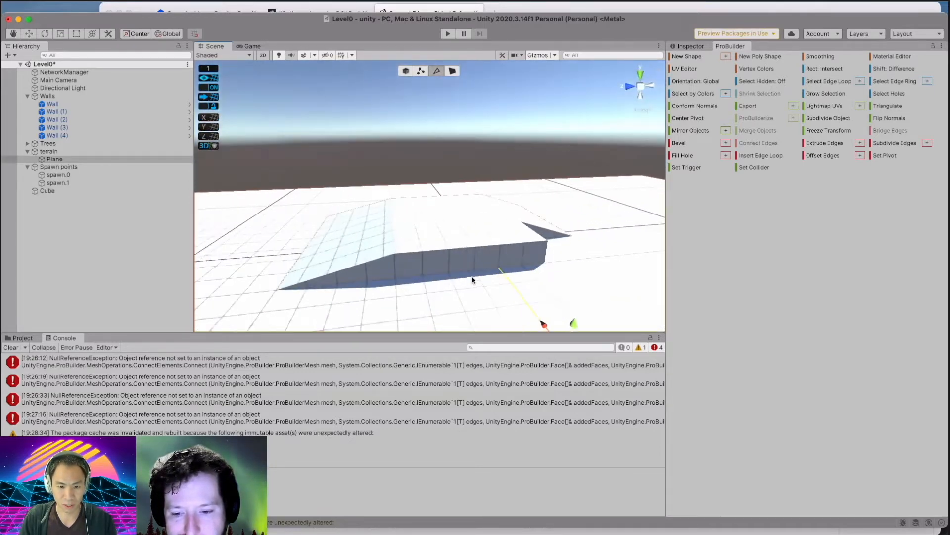
pyautogui.click(470, 262)
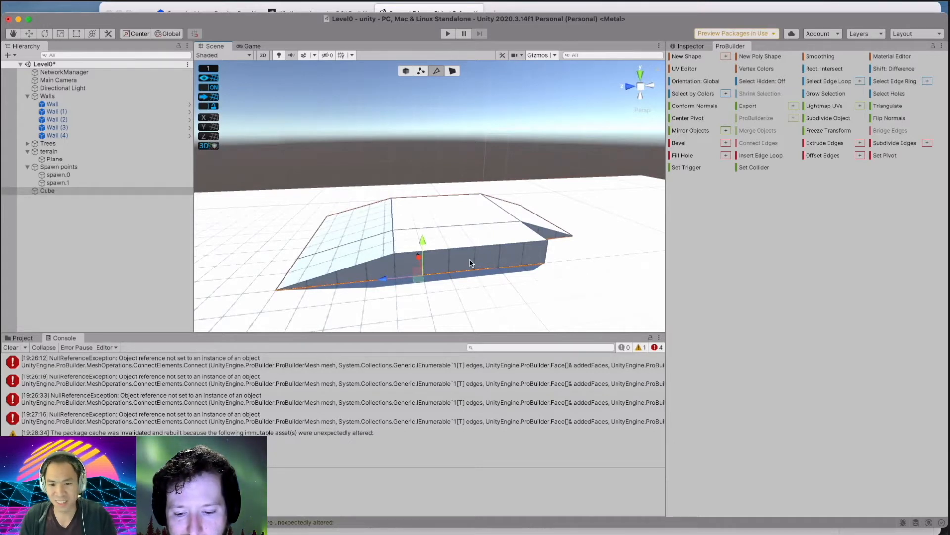
pyautogui.keyDown('alt'); pyautogui.moveTo(405, 281); pyautogui.dragTo(475, 300); pyautogui.keyUp('alt')
pyautogui.keyDown('alt'); pyautogui.moveTo(493, 212); pyautogui.dragTo(367, 279); pyautogui.keyUp('alt')
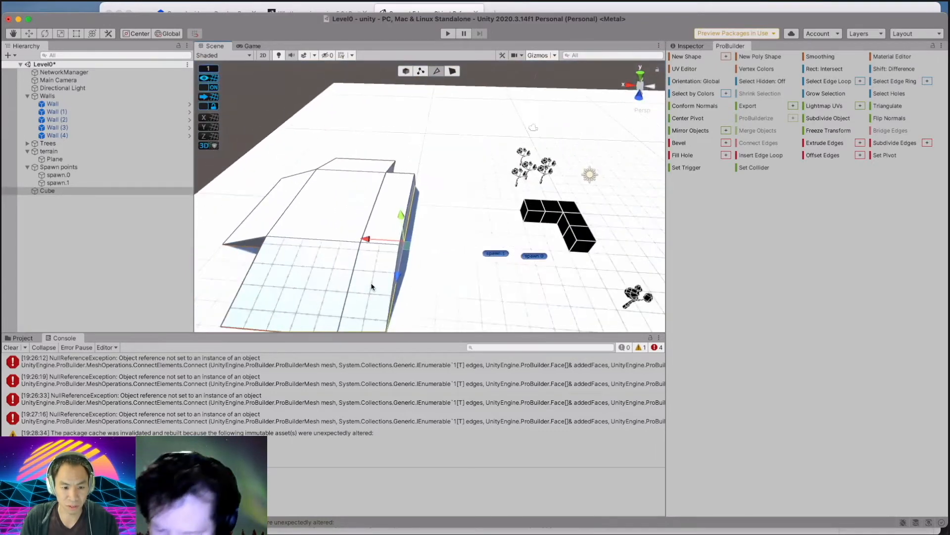
pyautogui.click(452, 71)
pyautogui.click(381, 283)
pyautogui.moveTo(384, 282); pyautogui.dragTo(388, 312)
pyautogui.moveTo(388, 313); pyautogui.dragTo(404, 254, button='middle')
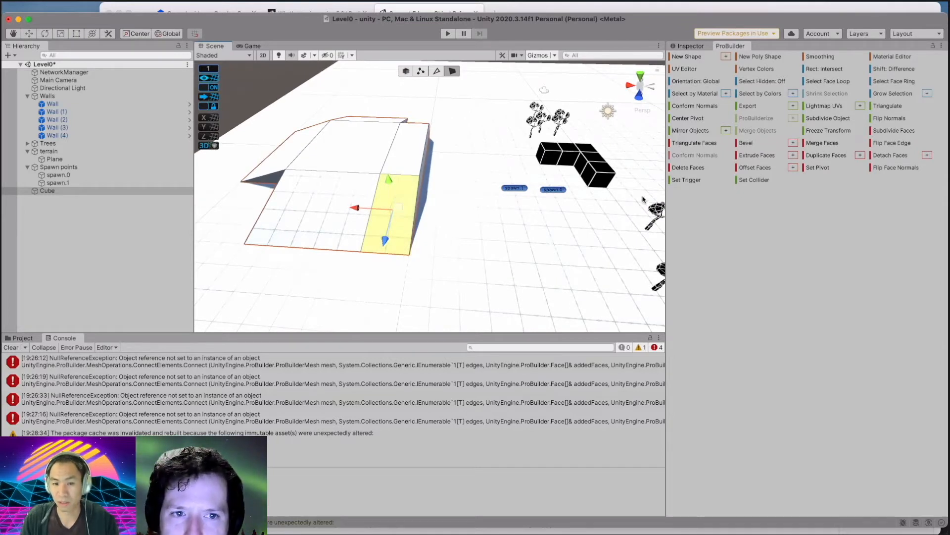
pyautogui.click(700, 169)
pyautogui.moveTo(435, 247); pyautogui.dragTo(395, 272, button='middle')
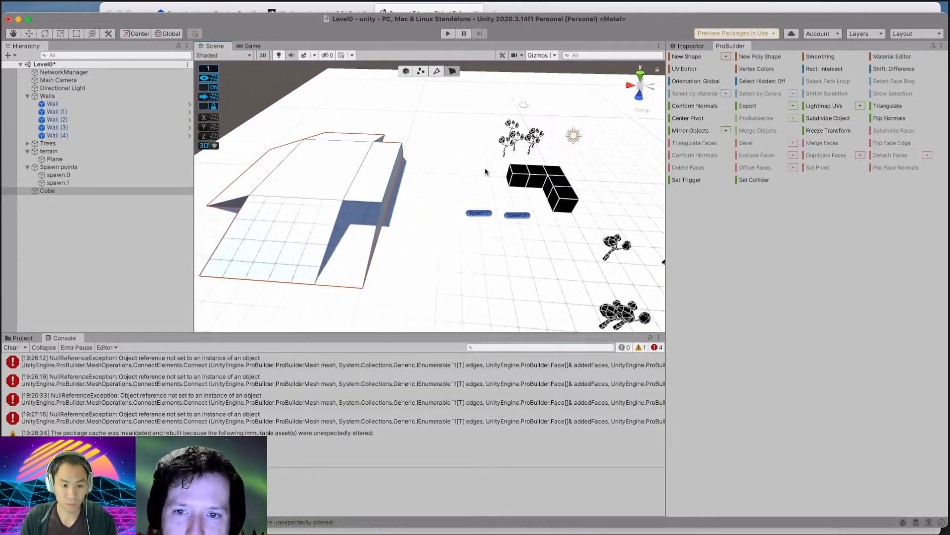
pyautogui.press('super+z')
# Connect the upper and lower edges of the Cube's long side wall with a new edge.
pyautogui.keyDown('alt'); pyautogui.moveTo(484, 171); pyautogui.dragTo(463, 219); pyautogui.keyUp('alt')
pyautogui.click(515, 171)
pyautogui.click(509, 183)
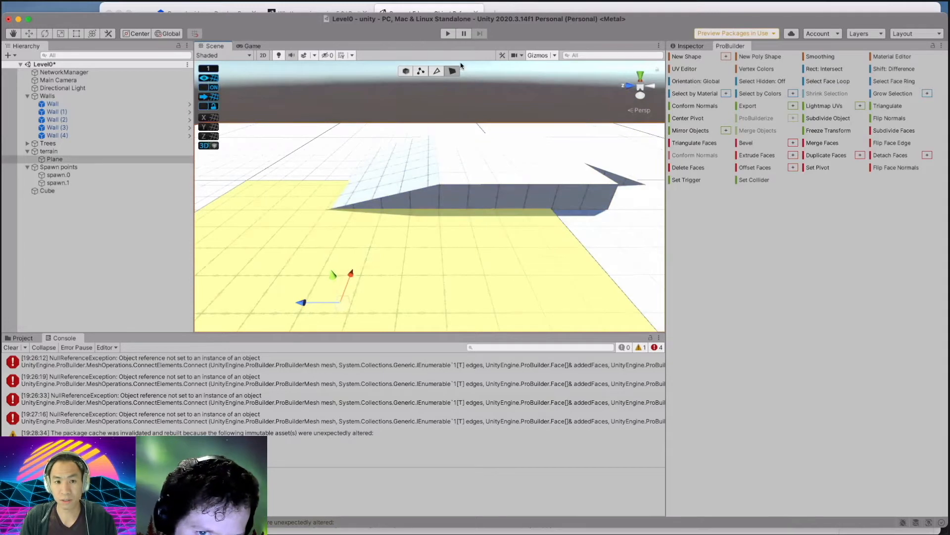
pyautogui.click(437, 72)
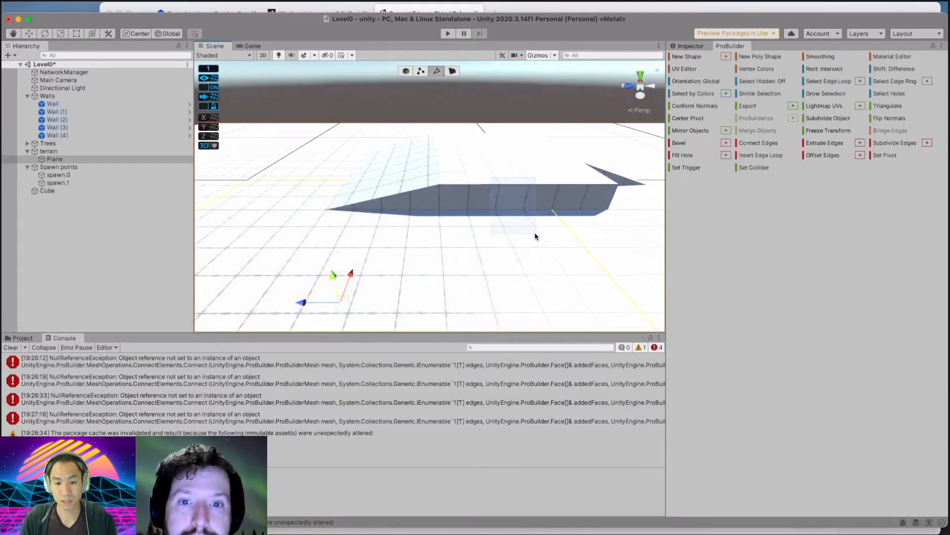
pyautogui.click(514, 207)
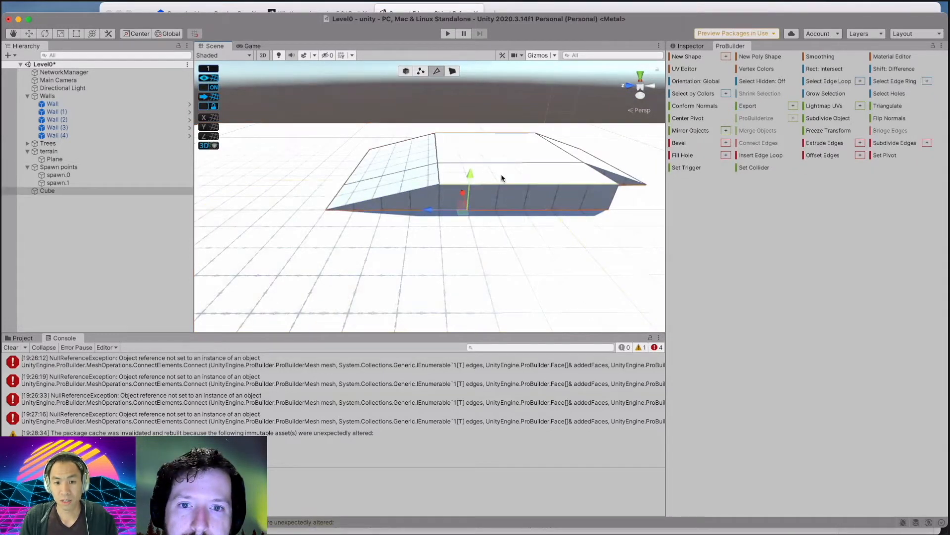
pyautogui.click(526, 224)
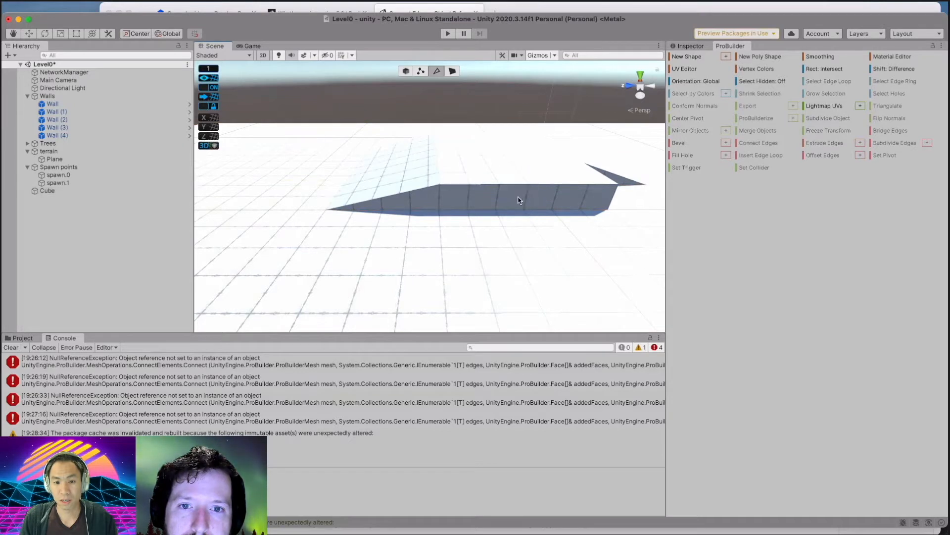
pyautogui.click(493, 181)
pyautogui.click(521, 222)
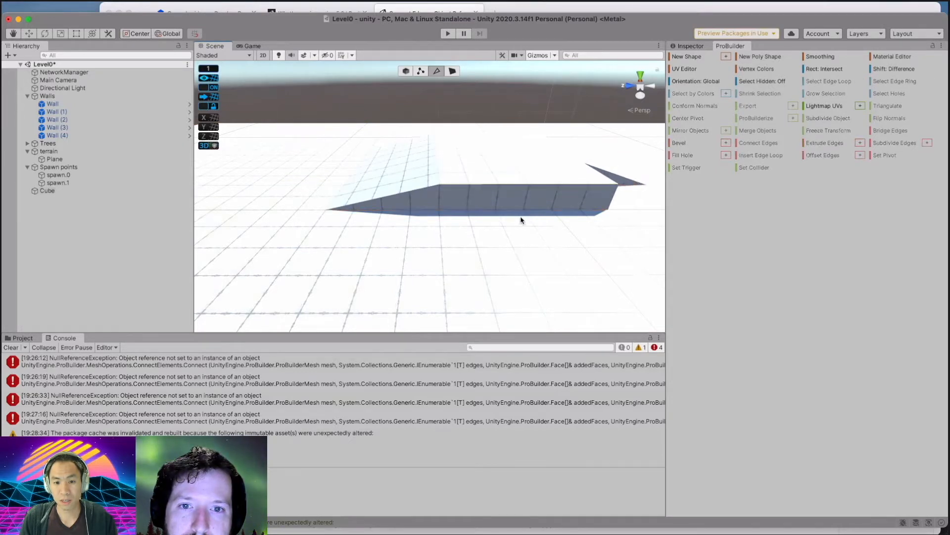
pyautogui.click(516, 208)
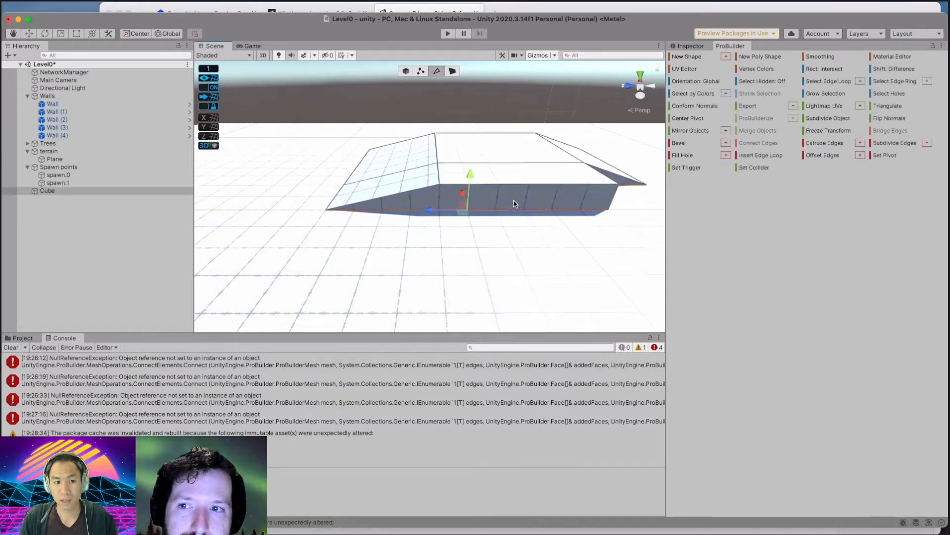
pyautogui.click(523, 258)
pyautogui.click(513, 192)
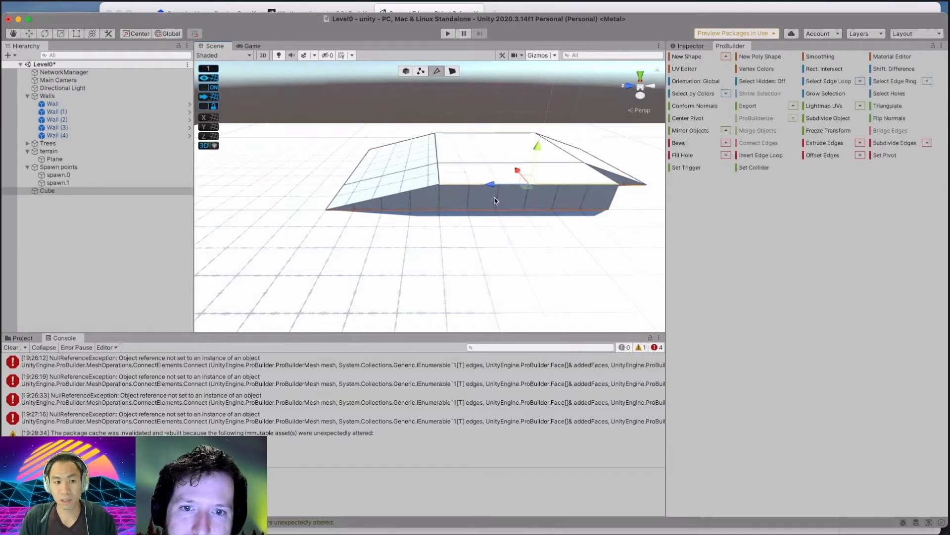
pyautogui.keyDown('shift'); pyautogui.click(496, 210); pyautogui.keyUp('shift')
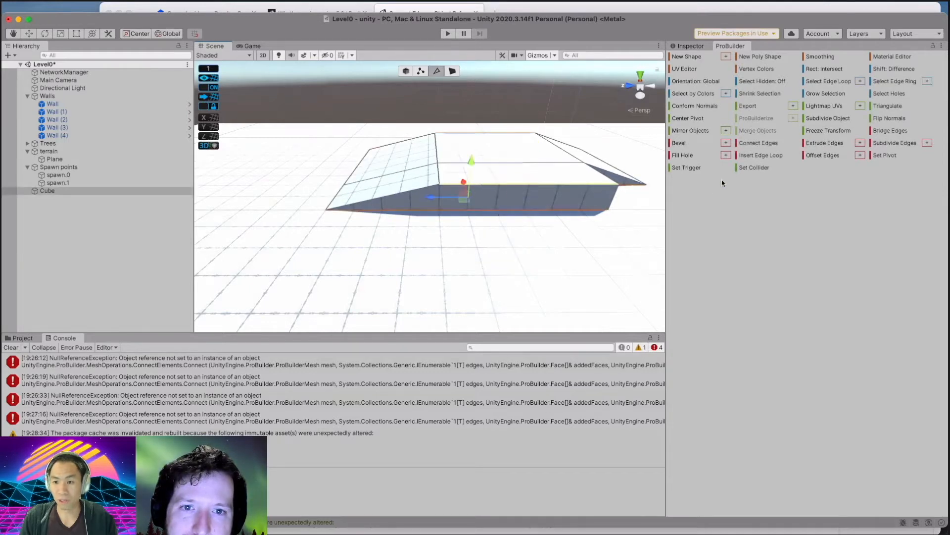
pyautogui.click(768, 144)
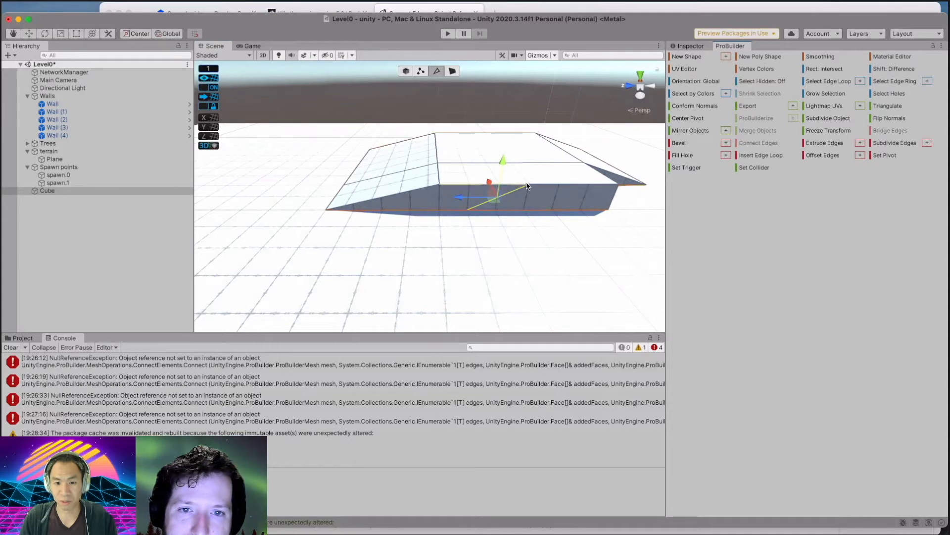
# Collapse the new upper vertex into the ramp's top corner and move the new lower vertex along Z to sit beneath that corner.
pyautogui.click(421, 72)
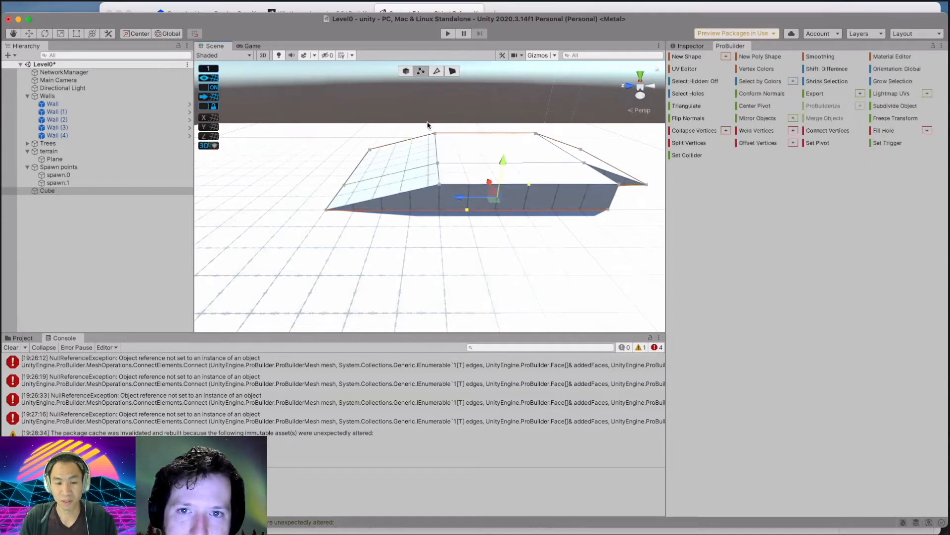
pyautogui.click(441, 186)
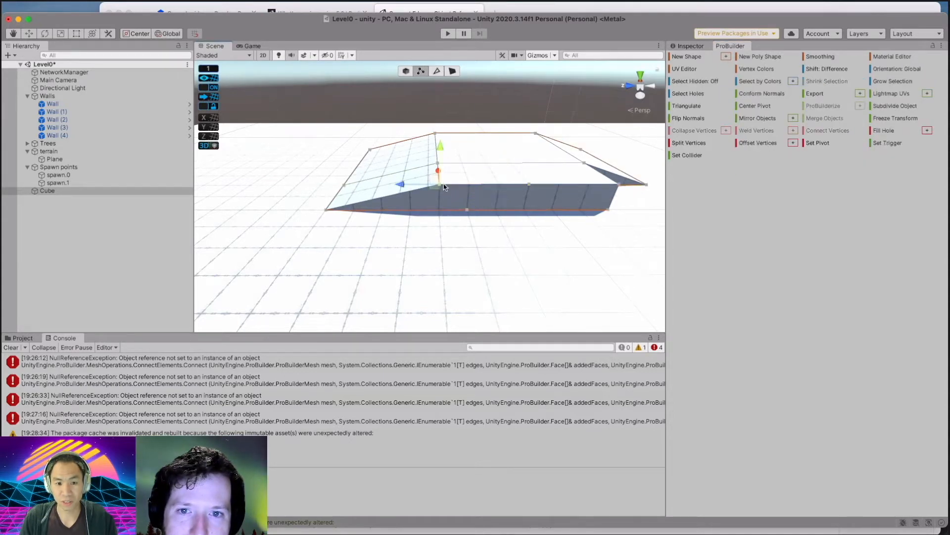
pyautogui.keyDown('shift'); pyautogui.click(529, 185); pyautogui.keyUp('shift')
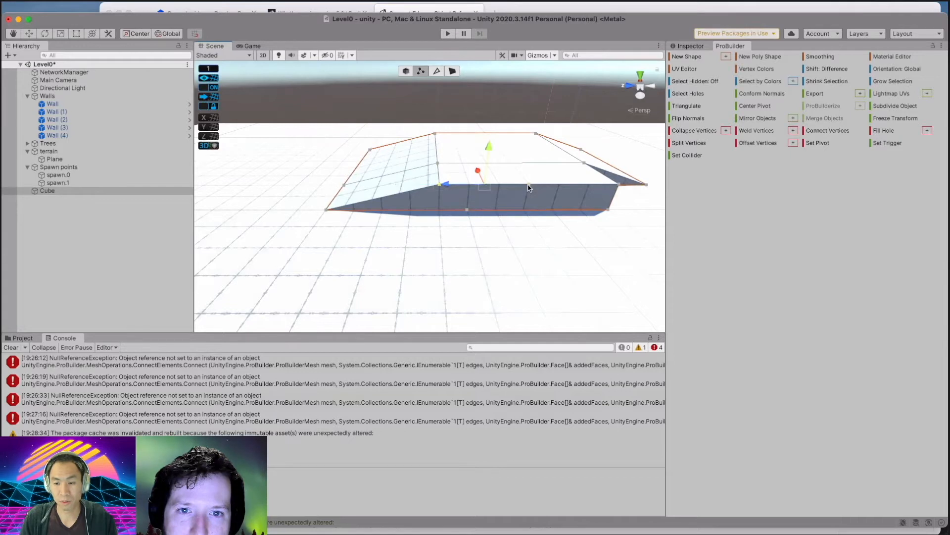
pyautogui.click(694, 134)
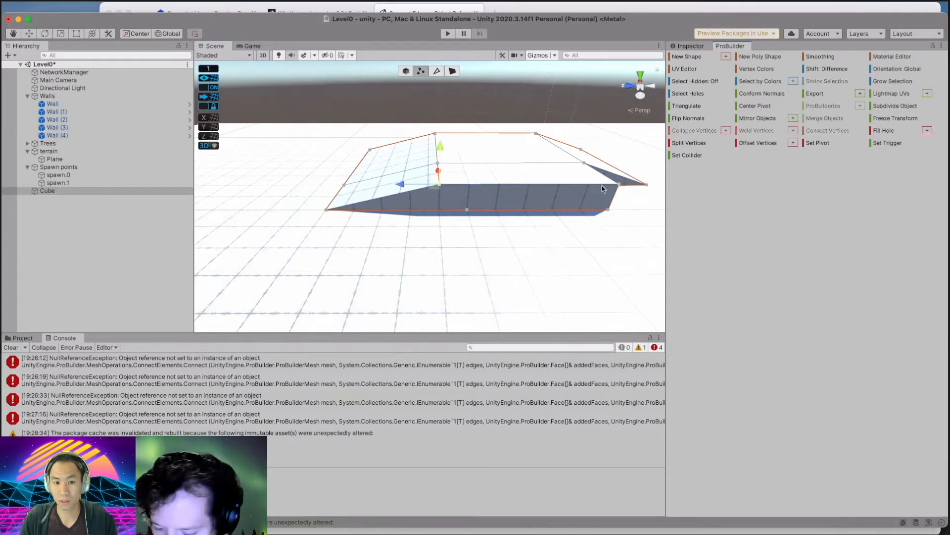
pyautogui.click(467, 210)
pyautogui.moveTo(428, 207); pyautogui.dragTo(400, 208)
# Connect the inner lengthwise edge on the Cube's underside to the outer bottom edge with a new edge.
pyautogui.keyDown('alt'); pyautogui.moveTo(483, 233); pyautogui.dragTo(512, 20); pyautogui.keyUp('alt')
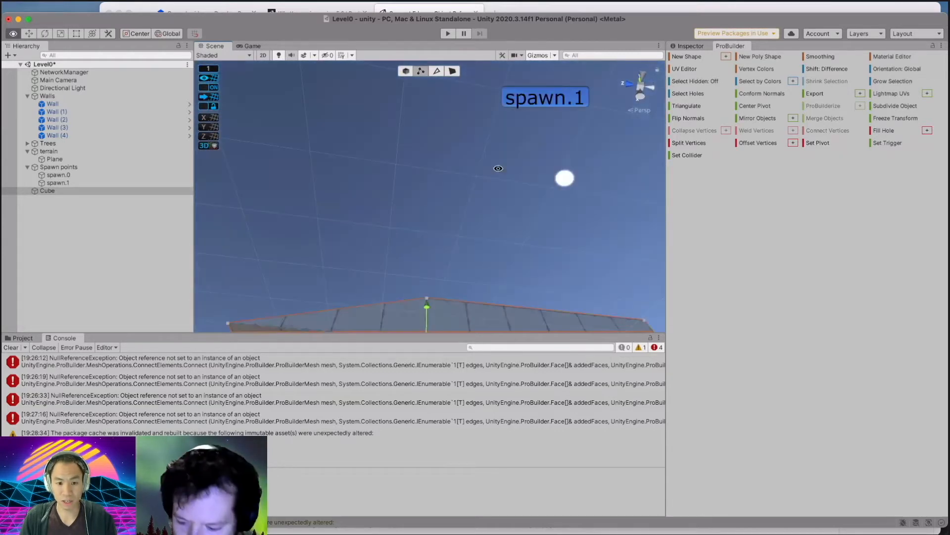
pyautogui.scroll(-3, 496, 258)
pyautogui.scroll(-3, 495, 256)
pyautogui.keyDown('alt'); pyautogui.moveTo(448, 293); pyautogui.dragTo(465, 198); pyautogui.keyUp('alt')
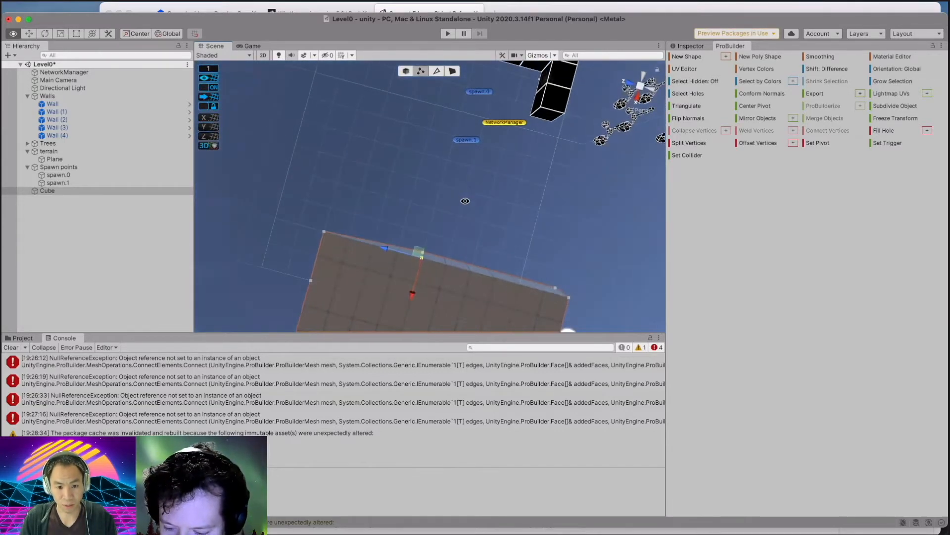
pyautogui.scroll(-1, 450, 319)
pyautogui.keyDown('alt'); pyautogui.moveTo(449, 319); pyautogui.dragTo(459, 295); pyautogui.keyUp('alt')
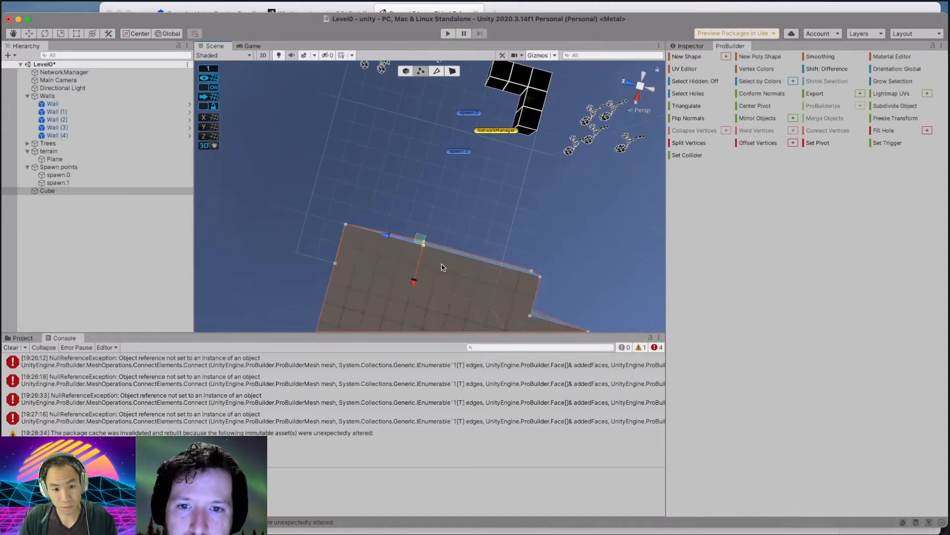
pyautogui.click(426, 289)
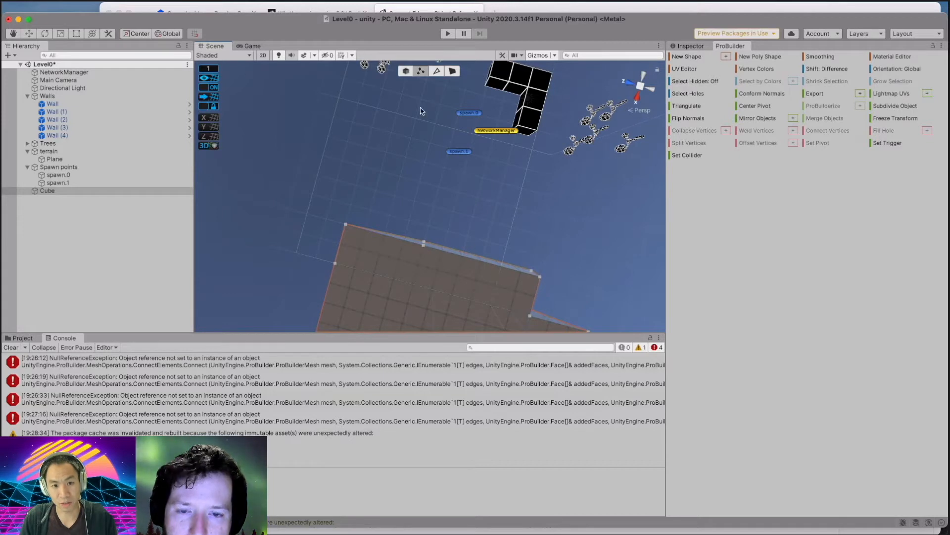
pyautogui.press('j')
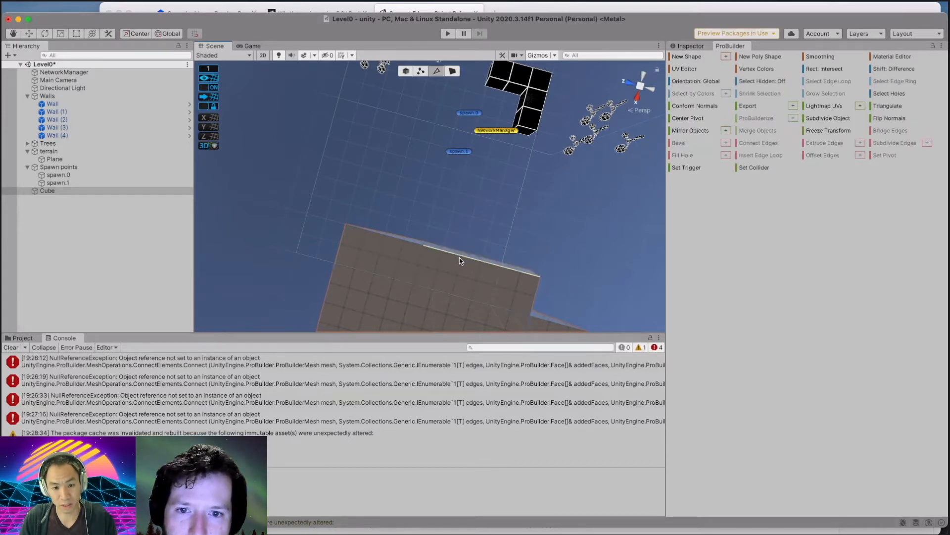
pyautogui.click(430, 291)
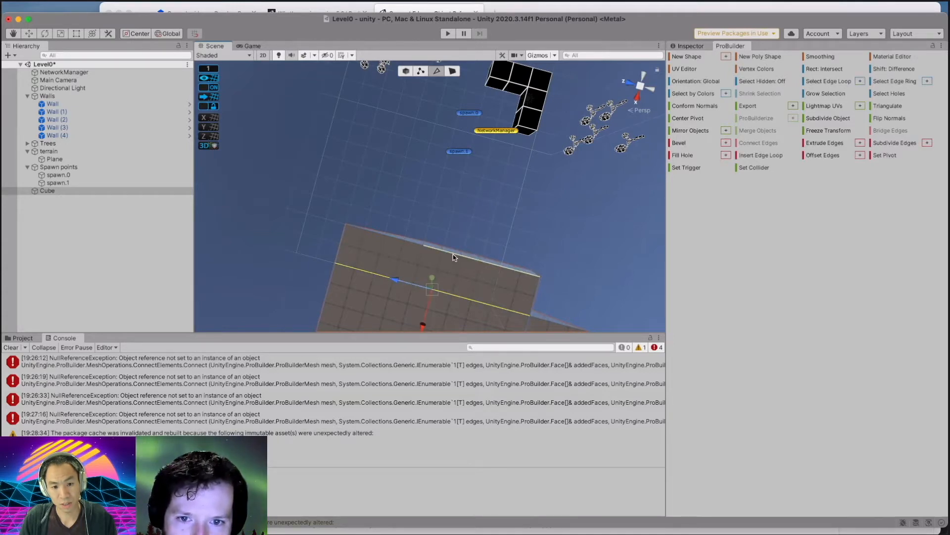
pyautogui.keyDown('shift'); pyautogui.click(453, 257); pyautogui.keyUp('shift')
pyautogui.click(767, 143)
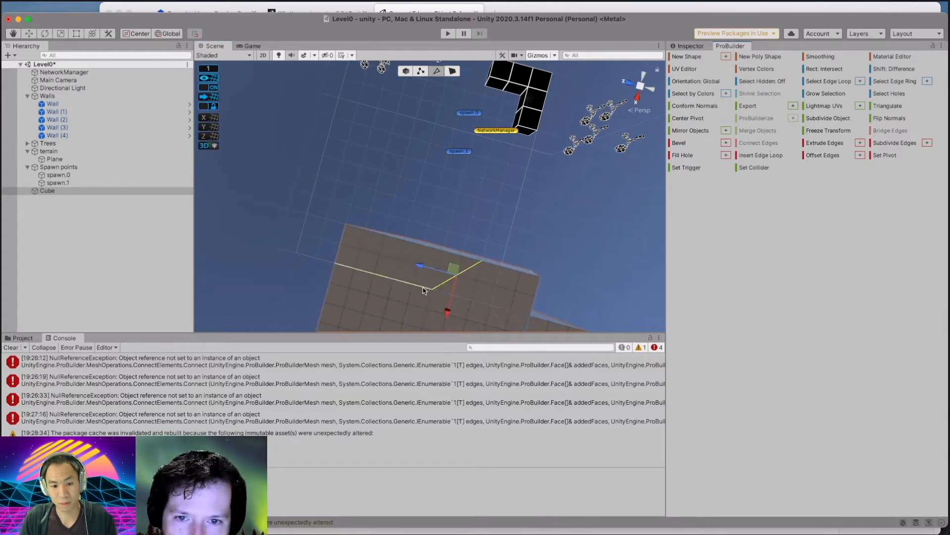
# Move the new inner underside vertex along Z toward the ramp end and collapse the extra outer vertex into the one below the ramp corner.
pyautogui.click(421, 71)
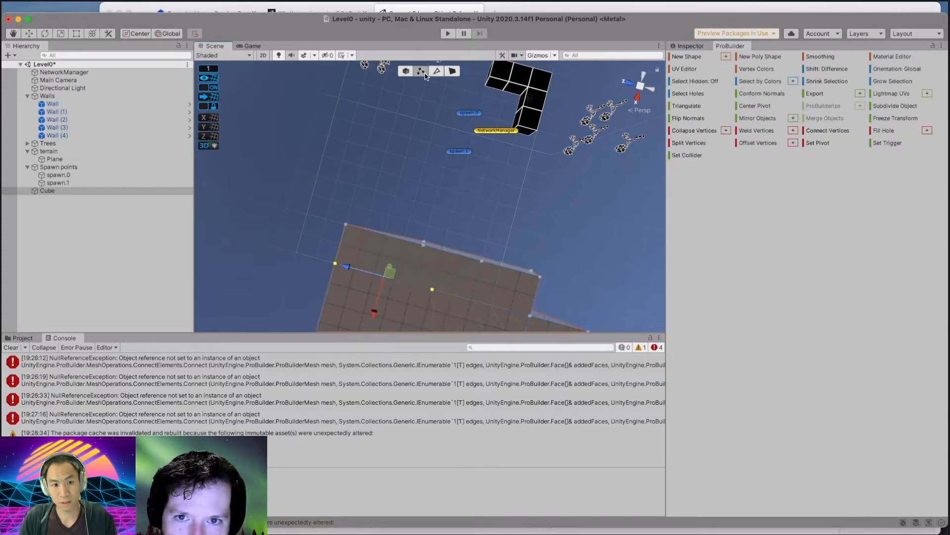
pyautogui.click(431, 290)
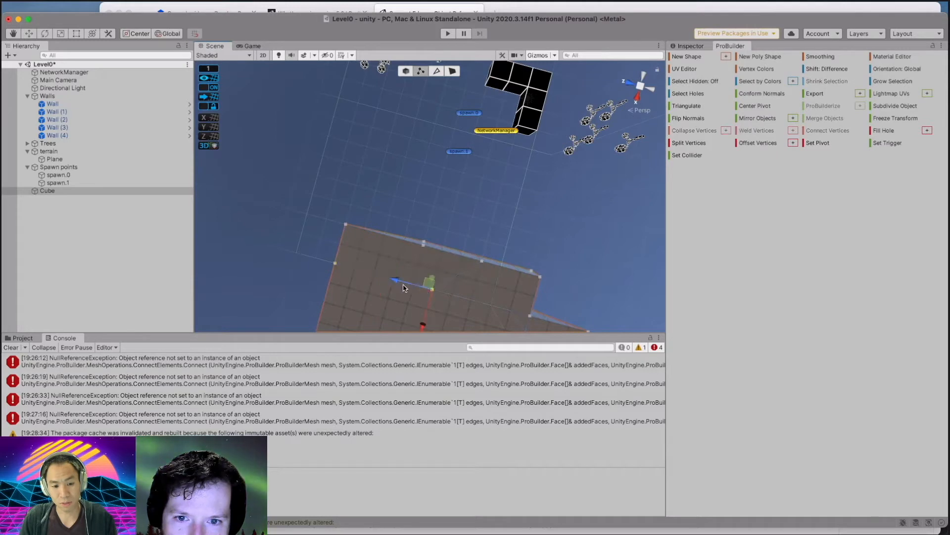
pyautogui.moveTo(397, 285); pyautogui.dragTo(378, 279)
pyautogui.click(424, 250)
pyautogui.keyDown('shift'); pyautogui.click(482, 261); pyautogui.keyUp('shift')
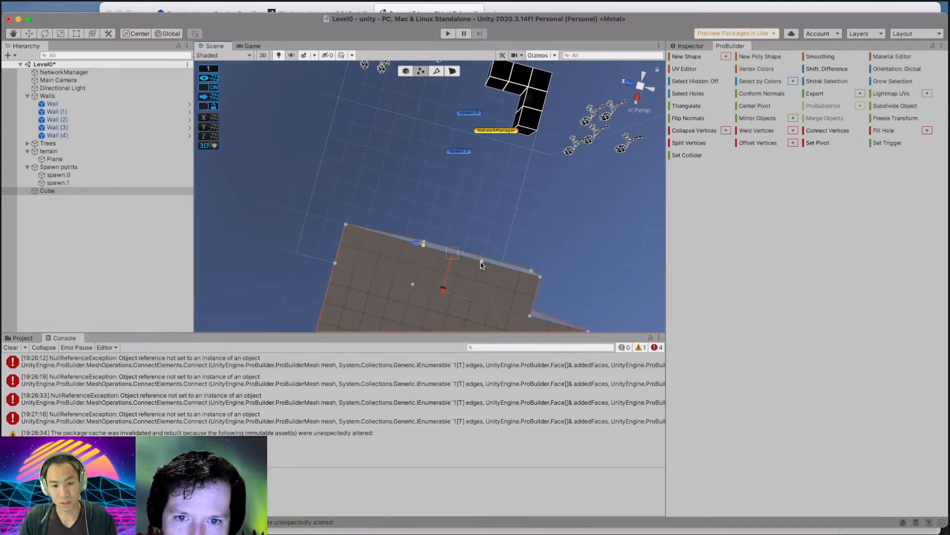
pyautogui.click(711, 131)
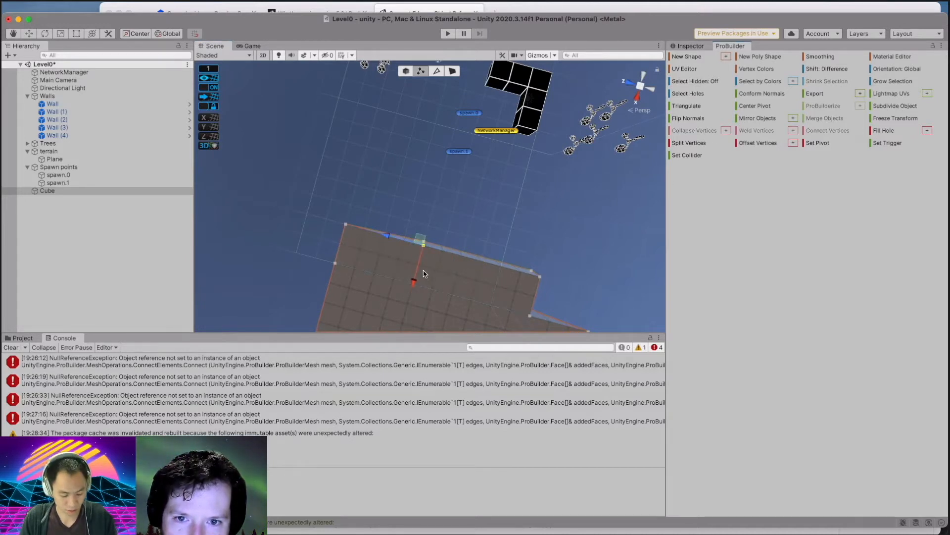
# Delete the slope, side and underside faces enclosing the outer section of the Cube's ramp.
pyautogui.moveTo(426, 278)
pyautogui.mouseDown(button='middle')
pyautogui.moveTo(425, 293)
pyautogui.moveTo(439, 261)
pyautogui.moveTo(441, 276)
pyautogui.moveTo(428, 275)
pyautogui.moveTo(437, 287)
pyautogui.mouseUp(button='middle')
pyautogui.keyDown('alt'); pyautogui.moveTo(458, 300); pyautogui.dragTo(607, 124); pyautogui.keyUp('alt')
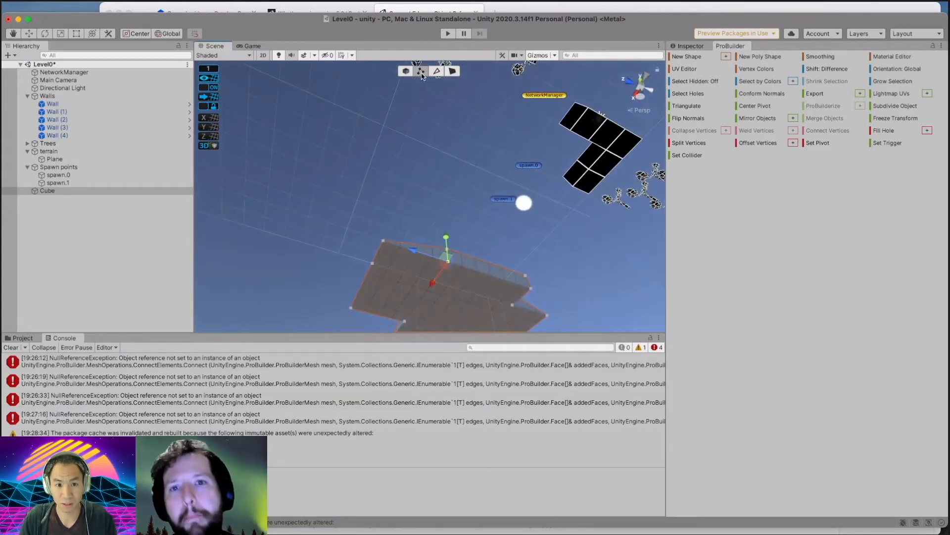
pyautogui.click(436, 71)
pyautogui.keyDown('alt'); pyautogui.moveTo(435, 275); pyautogui.dragTo(453, 187); pyautogui.keyUp('alt')
pyautogui.click(453, 187)
pyautogui.keyDown('shift'); pyautogui.click(442, 198); pyautogui.keyUp('shift')
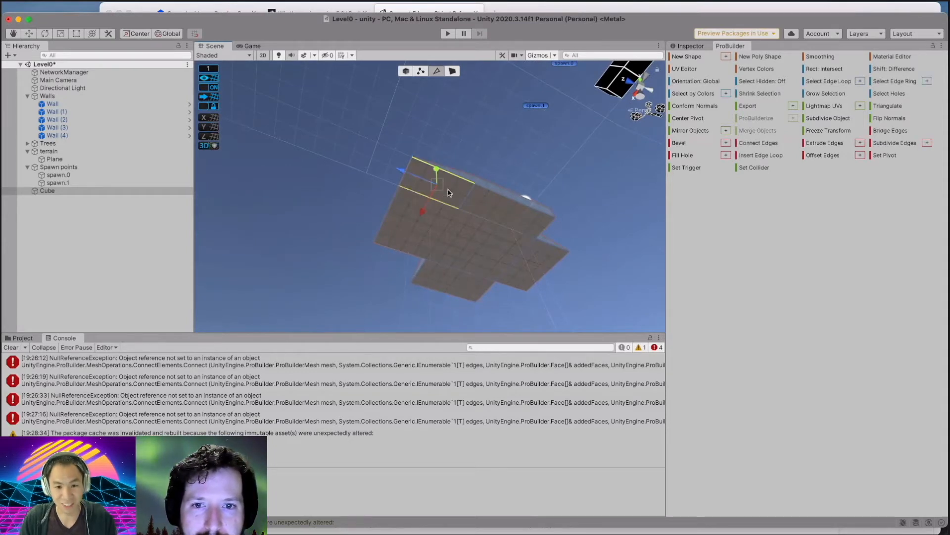
pyautogui.click(452, 71)
pyautogui.click(437, 198)
pyautogui.click(444, 194)
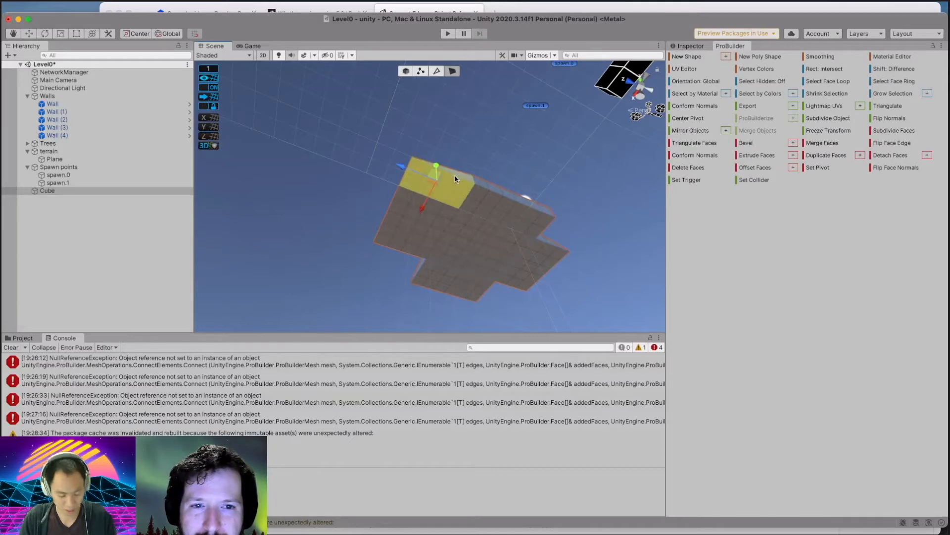
pyautogui.keyDown('alt'); pyautogui.moveTo(450, 176); pyautogui.dragTo(463, 218); pyautogui.keyUp('alt')
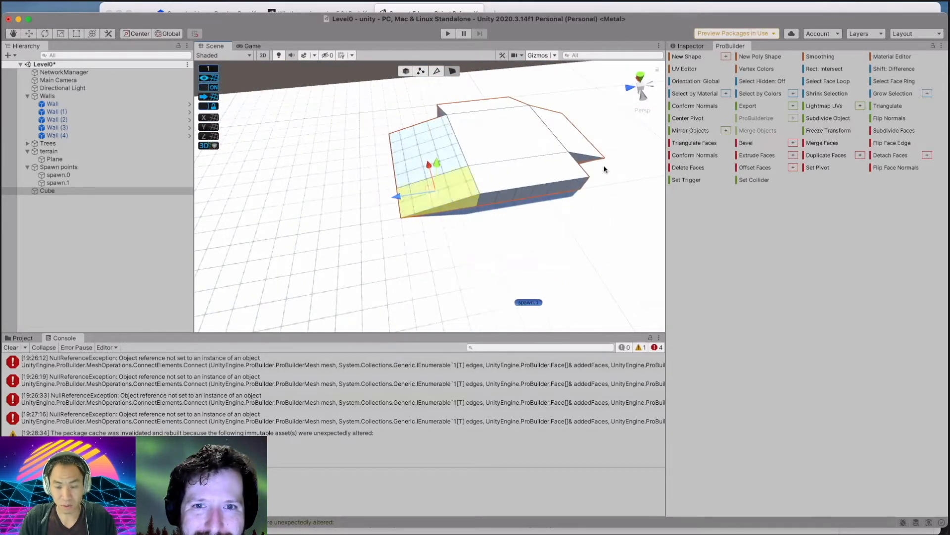
pyautogui.click(698, 169)
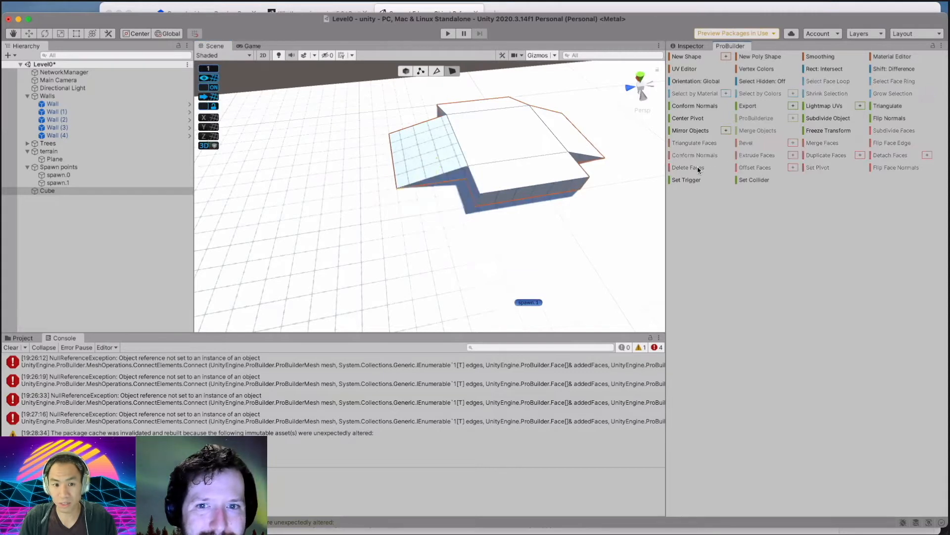
# Select the upper and lower edges of the opening in the Cube's side beside the ramp.
pyautogui.moveTo(497, 216); pyautogui.dragTo(521, 193, button='middle')
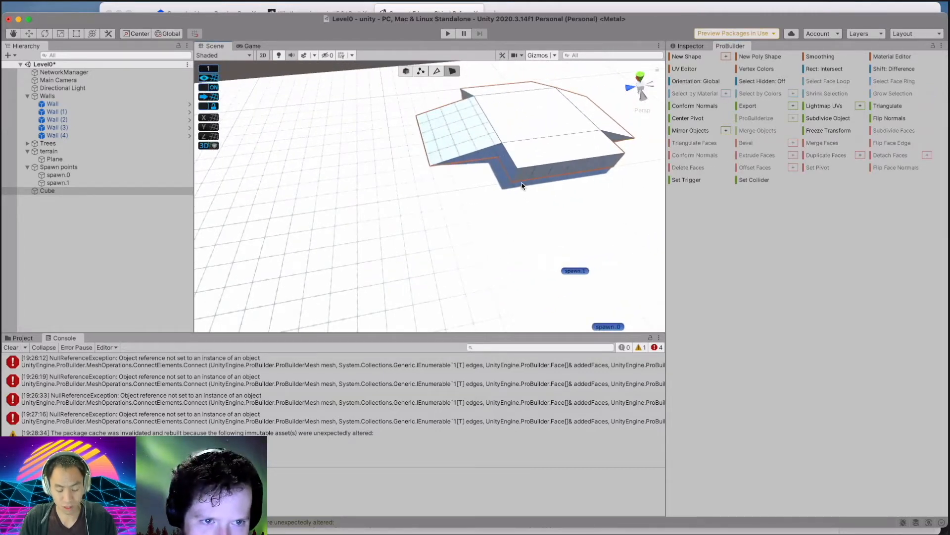
pyautogui.keyDown('alt'); pyautogui.moveTo(538, 182); pyautogui.dragTo(528, 152); pyautogui.keyUp('alt')
pyautogui.scroll(4, 528, 153)
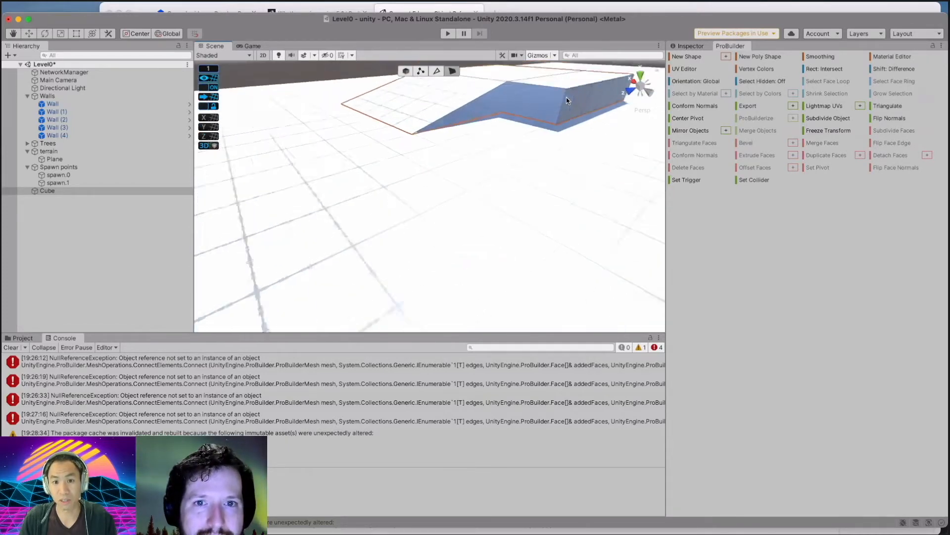
pyautogui.keyDown('alt'); pyautogui.moveTo(566, 97); pyautogui.dragTo(503, 195); pyautogui.keyUp('alt')
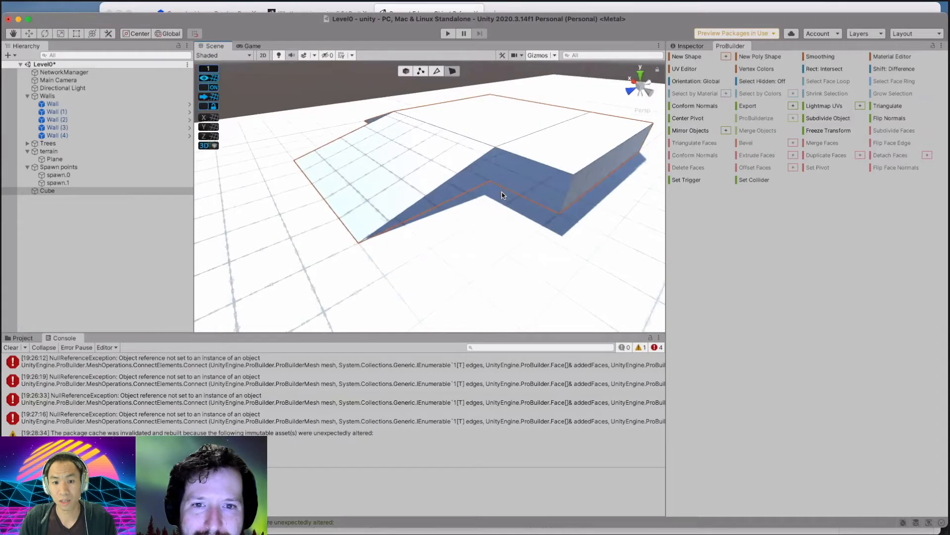
pyautogui.click(438, 72)
pyautogui.click(531, 160)
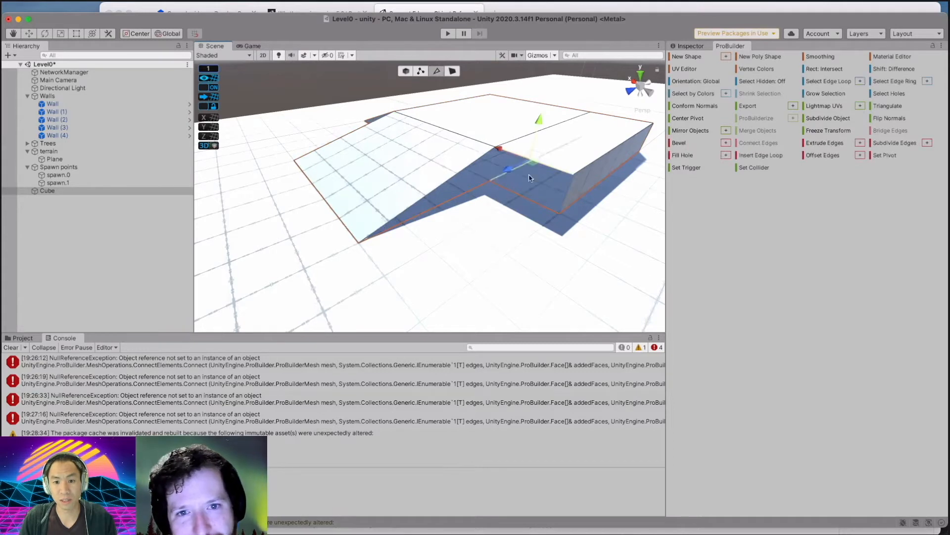
pyautogui.keyDown('shift'); pyautogui.click(520, 196); pyautogui.keyUp('shift')
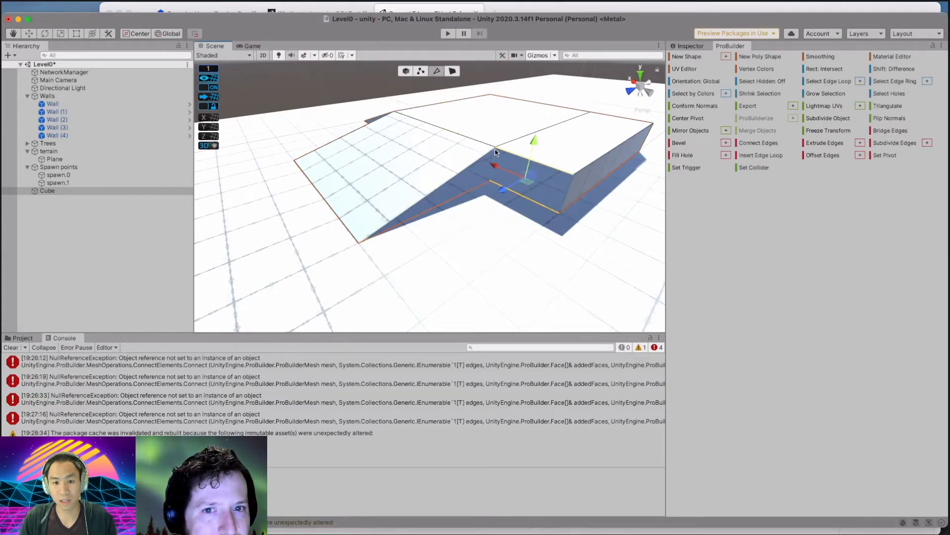
pyautogui.click(425, 73)
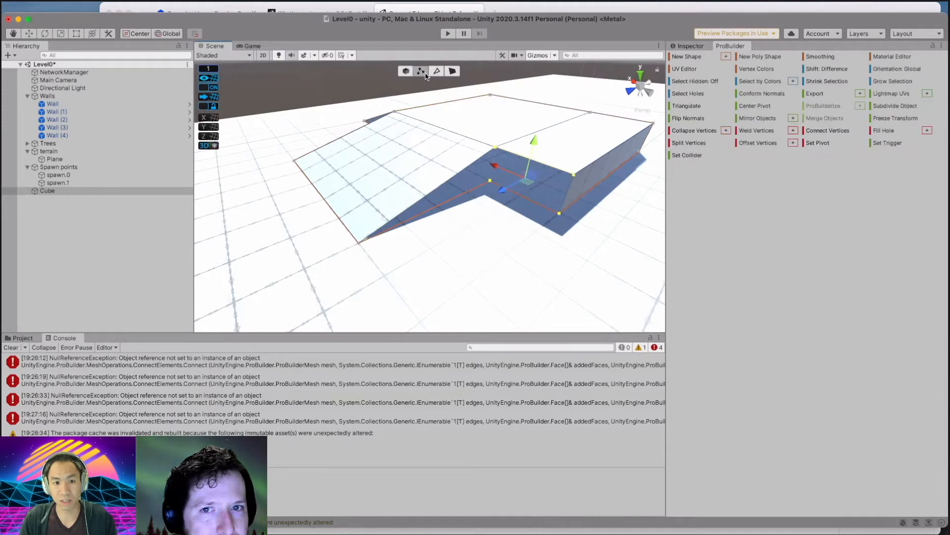
pyautogui.click(495, 148)
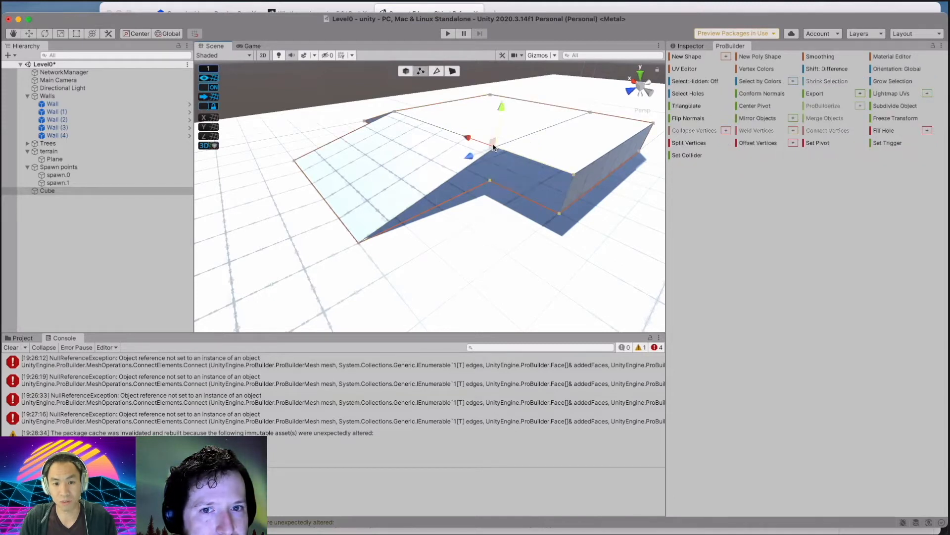
pyautogui.keyDown('shift'); pyautogui.click(490, 182); pyautogui.keyUp('shift')
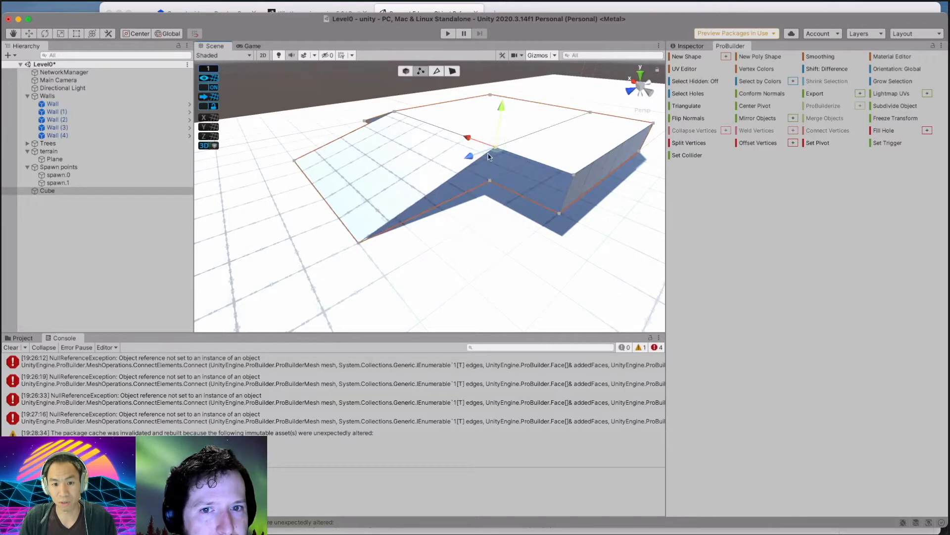
pyautogui.keyDown('shift'); pyautogui.click(490, 182); pyautogui.keyUp('shift')
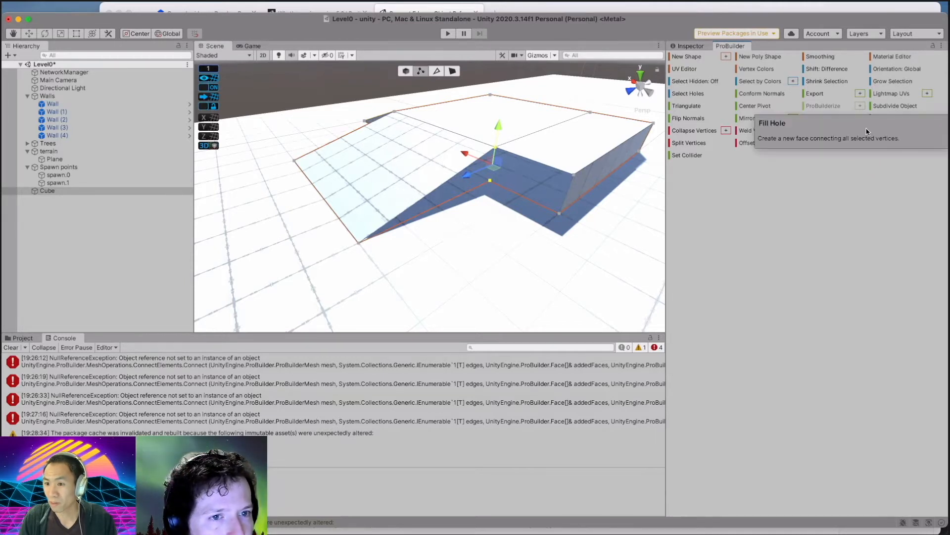
pyautogui.click(510, 228)
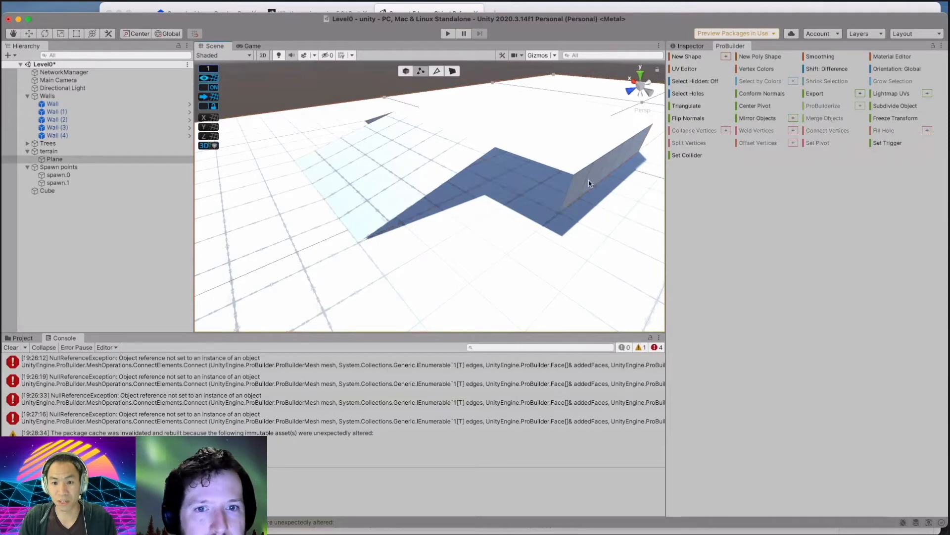
# Try to fill the opening in the Cube's side with a face using its four corner vertices.
pyautogui.click(576, 171)
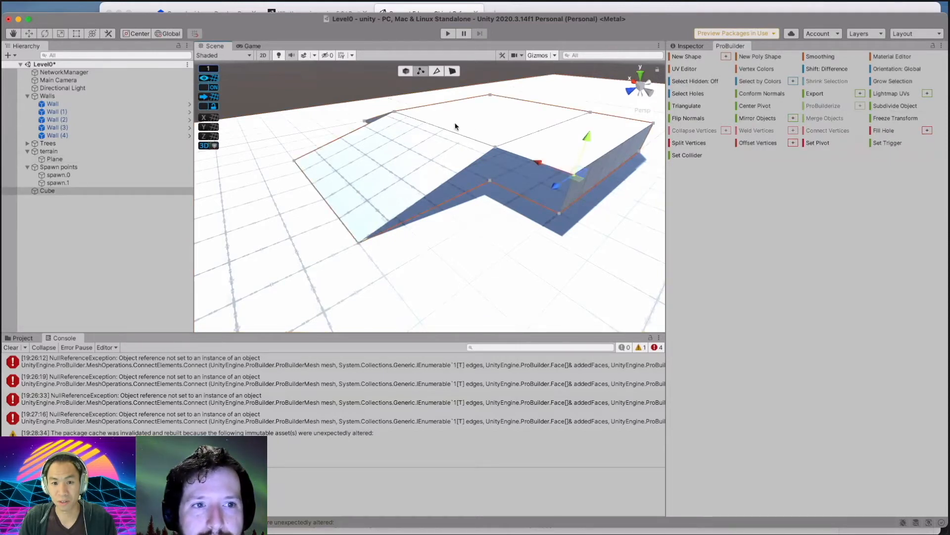
pyautogui.moveTo(476, 130); pyautogui.dragTo(584, 245)
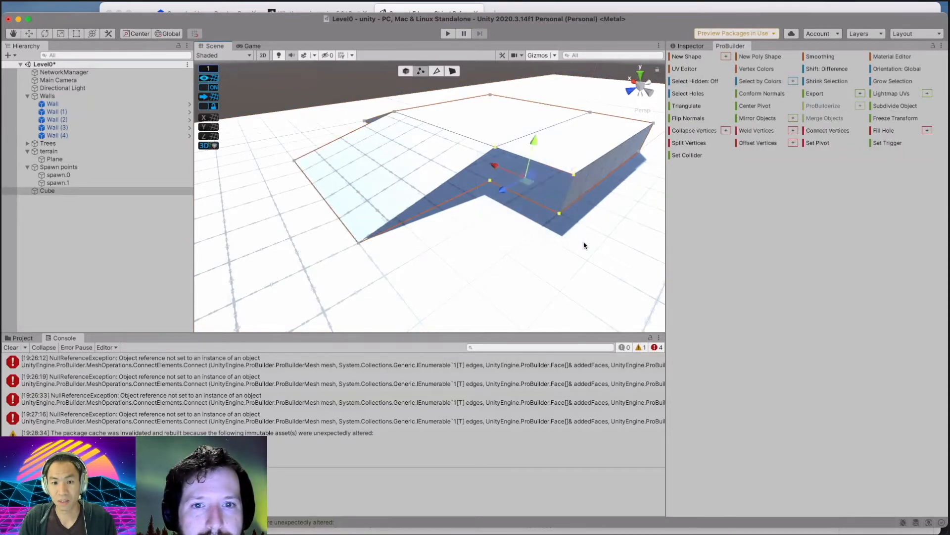
pyautogui.click(884, 132)
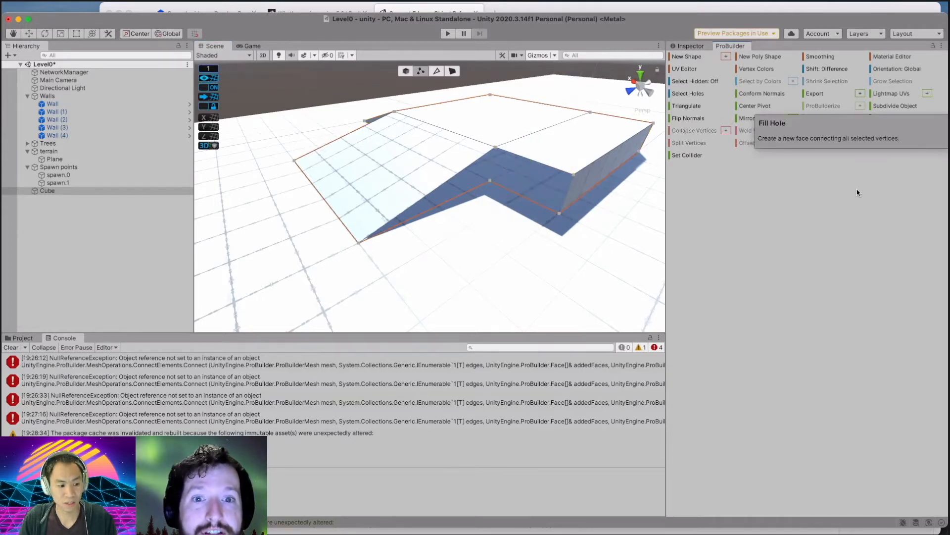
pyautogui.click(495, 148)
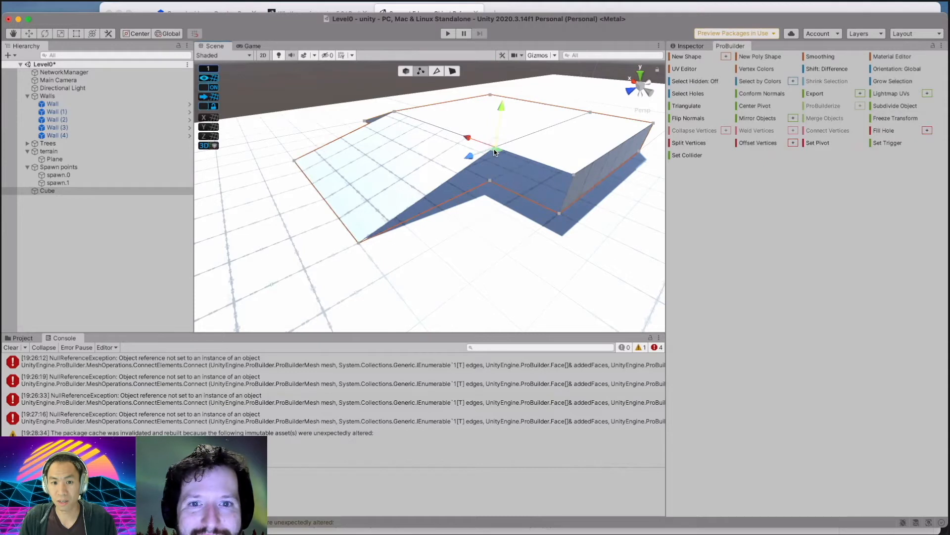
pyautogui.keyDown('shift'); pyautogui.click(490, 181); pyautogui.keyUp('shift')
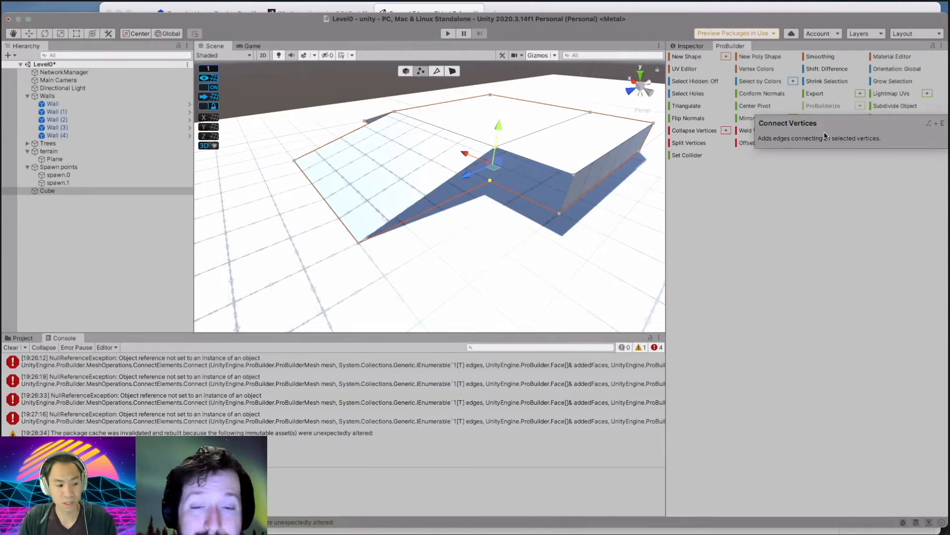
pyautogui.scroll(5, 425, 178)
pyautogui.click(553, 186)
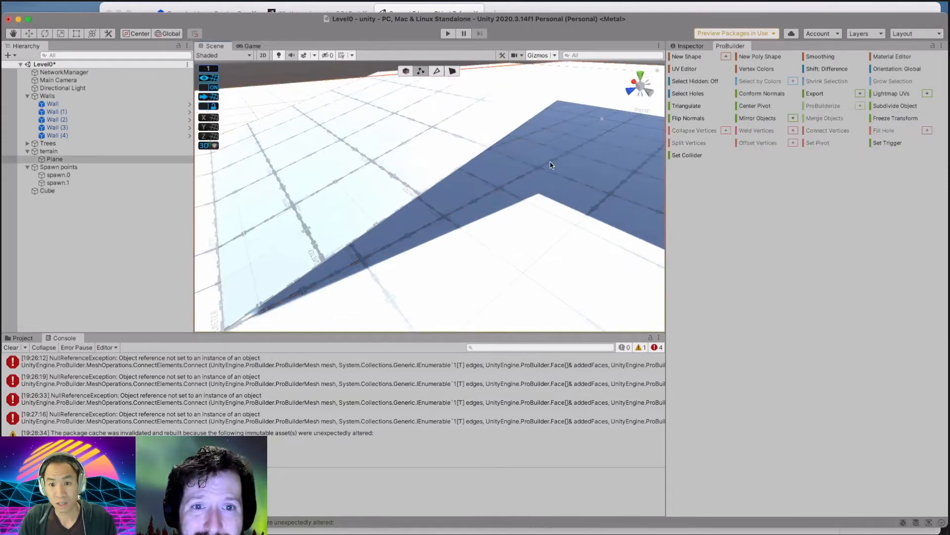
# Switch to edge editing and reselect the Cube around its open side next to the ramp.
pyautogui.press('h')
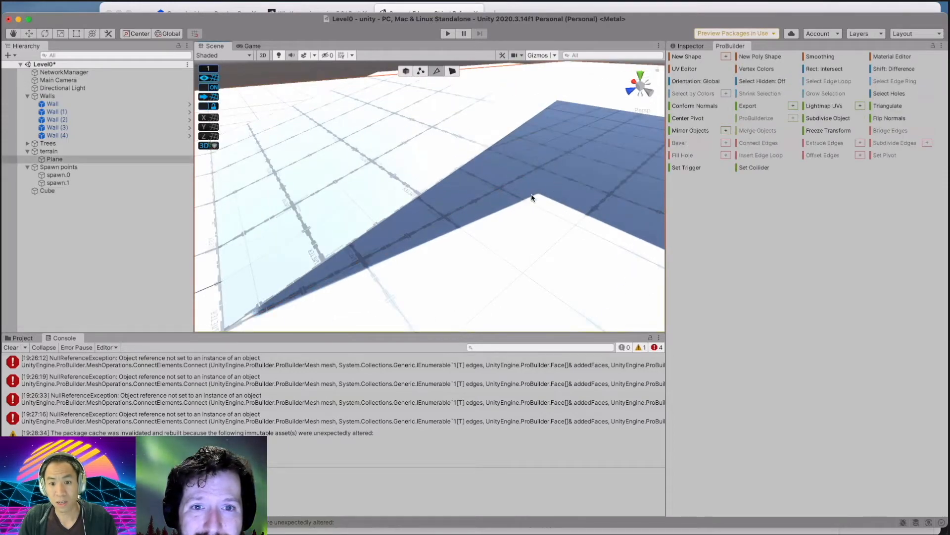
pyautogui.moveTo(543, 210); pyautogui.dragTo(490, 195, button='middle')
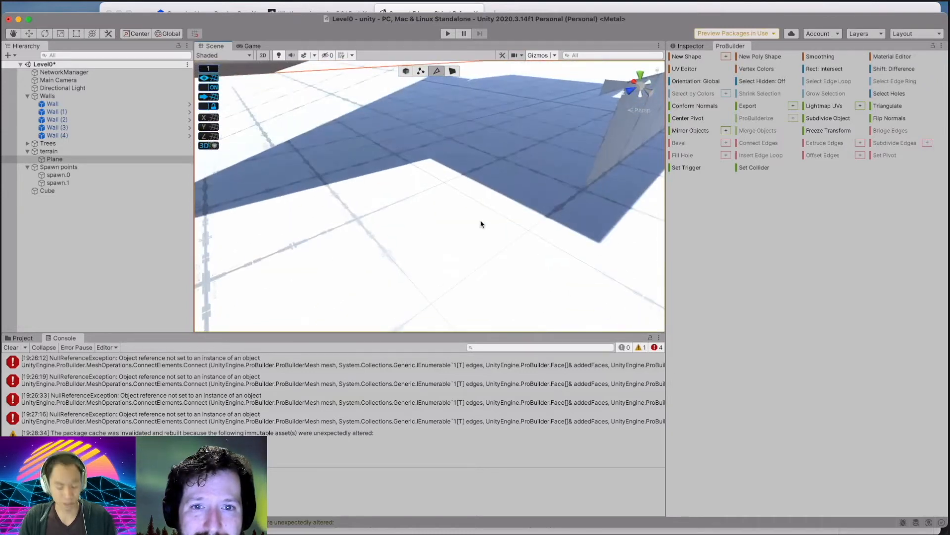
pyautogui.keyDown('alt'); pyautogui.moveTo(480, 221); pyautogui.dragTo(496, 77); pyautogui.keyUp('alt')
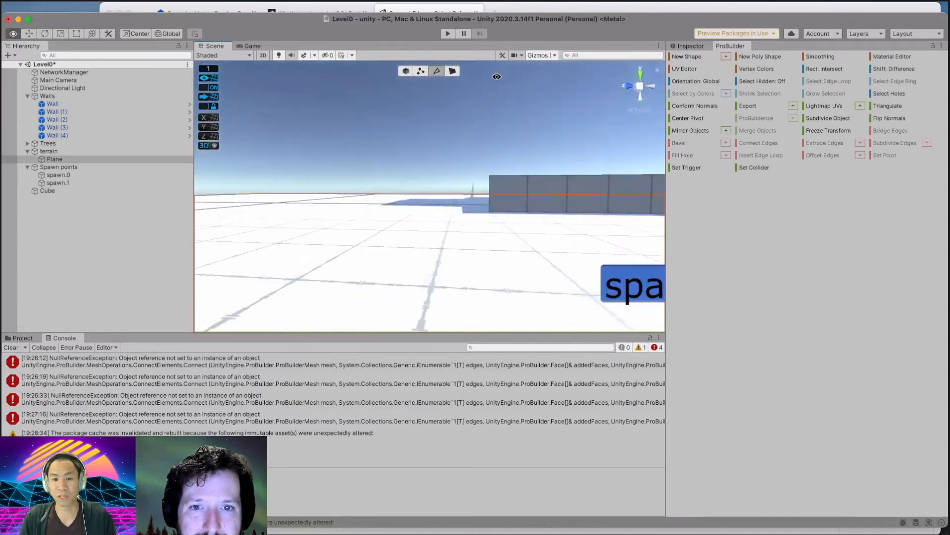
pyautogui.keyDown('alt'); pyautogui.moveTo(479, 297); pyautogui.dragTo(444, 176); pyautogui.keyUp('alt')
pyautogui.scroll(5, 444, 177)
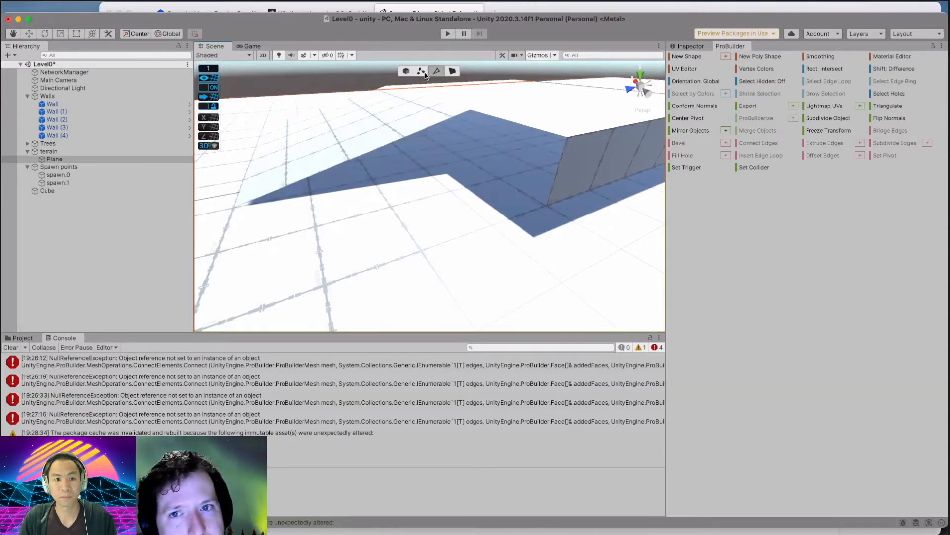
pyautogui.click(438, 76)
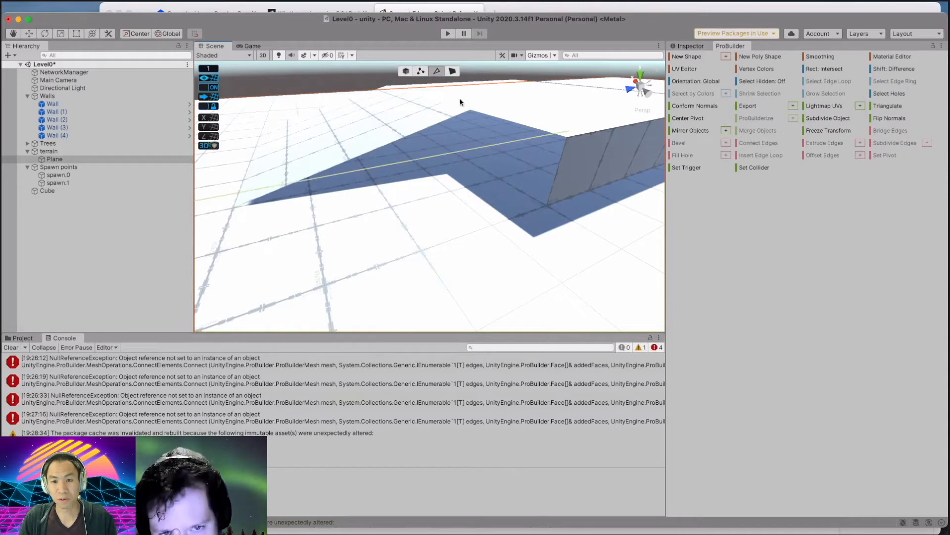
pyautogui.click(371, 123)
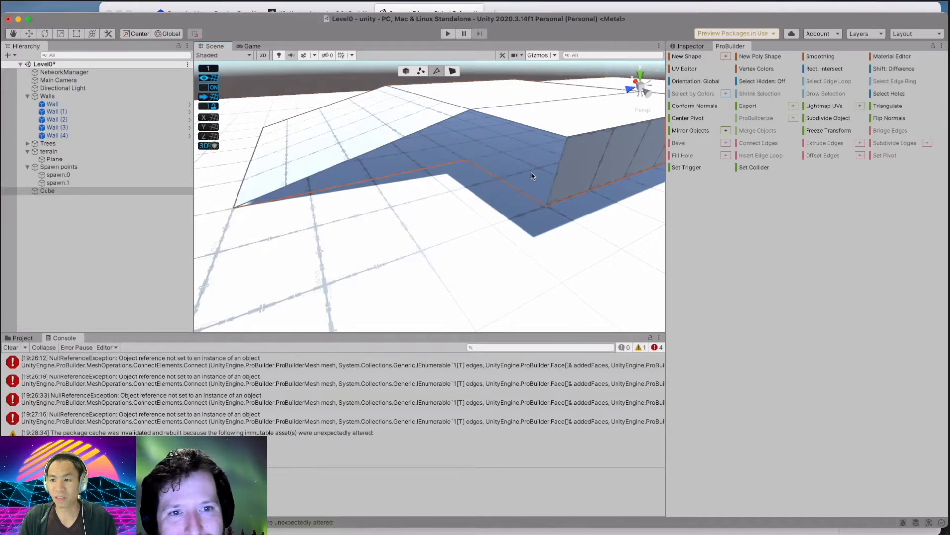
pyautogui.click(436, 71)
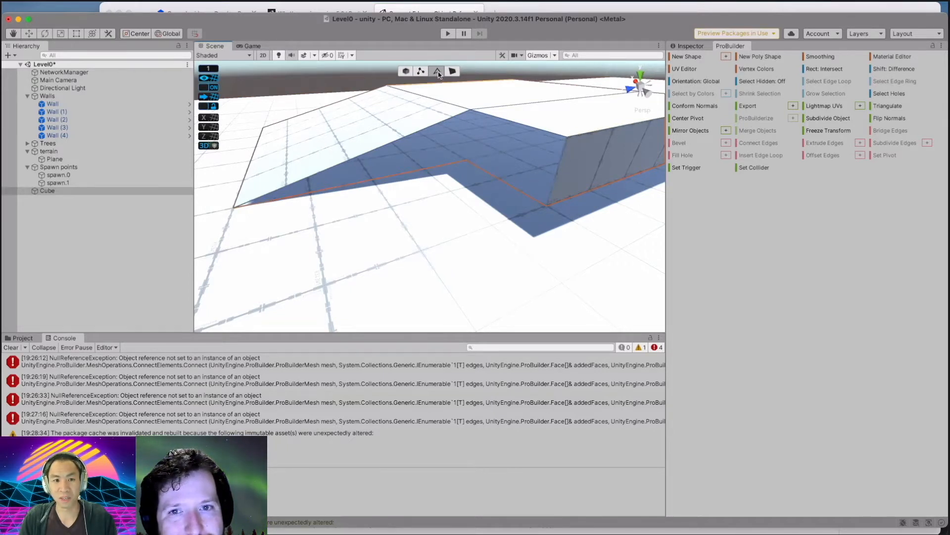
# Try to fill the Cube's side opening from its bottom, vertical and top border edges using Fill Hole.
pyautogui.click(484, 206)
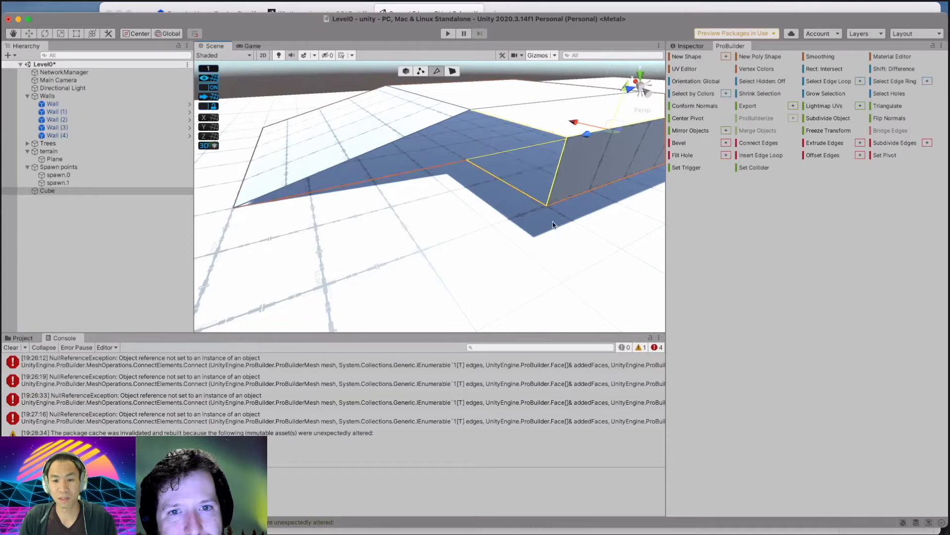
pyautogui.click(549, 195)
pyautogui.keyDown('shift'); pyautogui.click(525, 194); pyautogui.keyUp('shift')
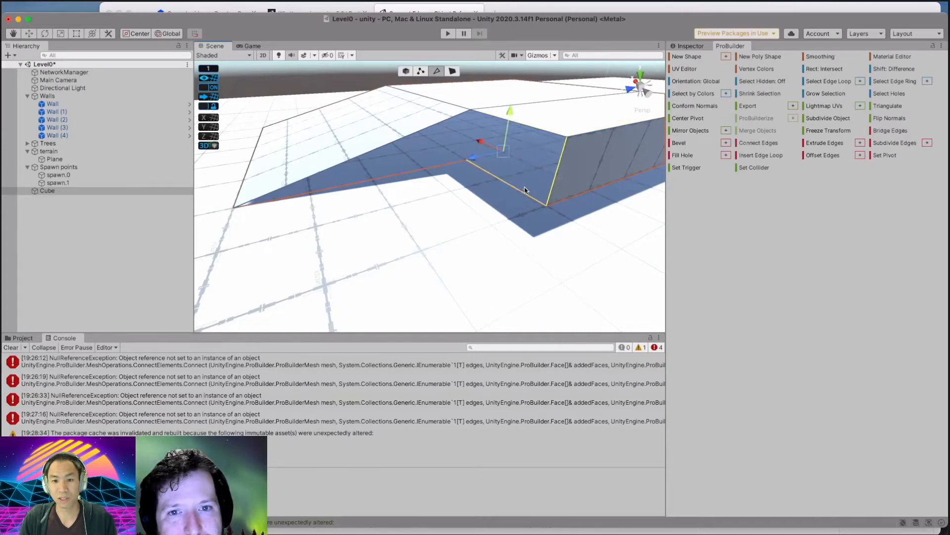
pyautogui.keyDown('shift'); pyautogui.click(533, 128); pyautogui.keyUp('shift')
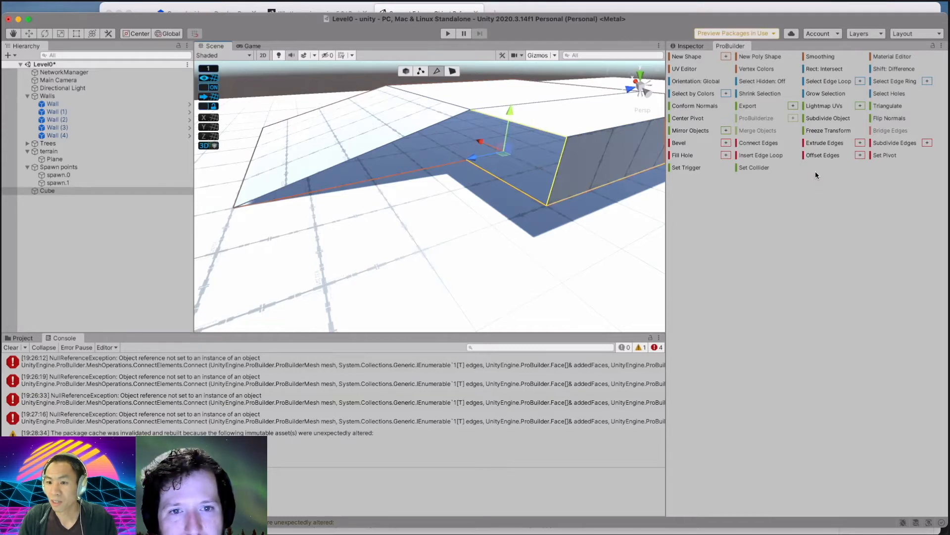
pyautogui.click(686, 154)
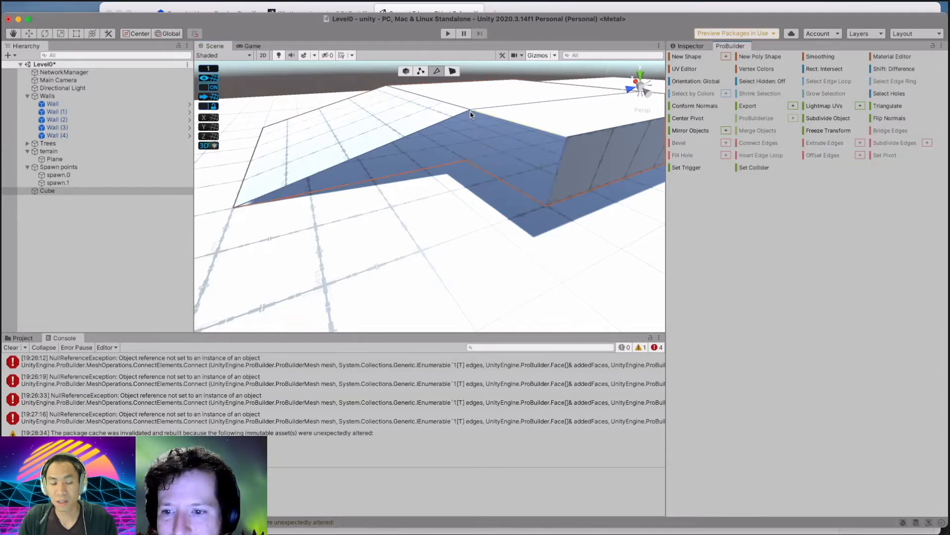
# Clear the Console and try to connect the ramp's top corner vertex to the vertex directly beneath it.
pyautogui.click(13, 348)
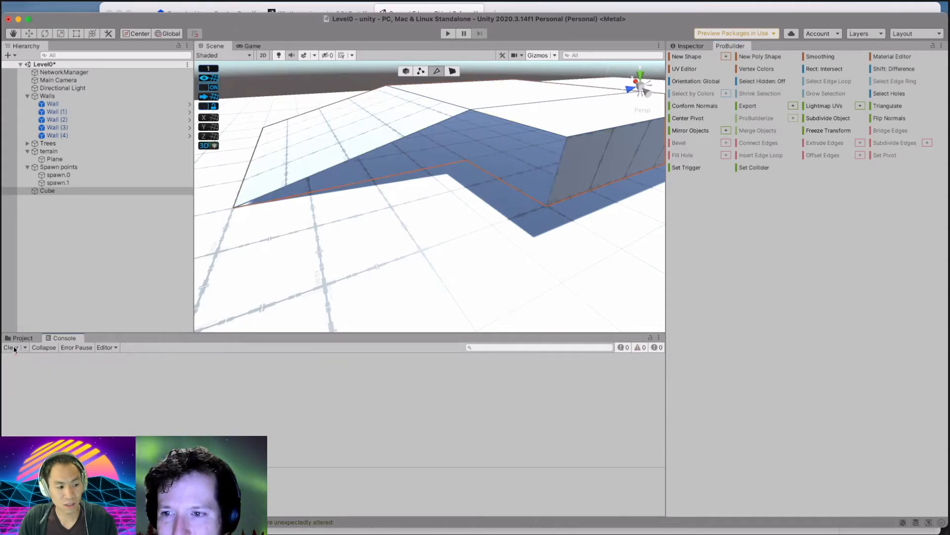
pyautogui.click(468, 113)
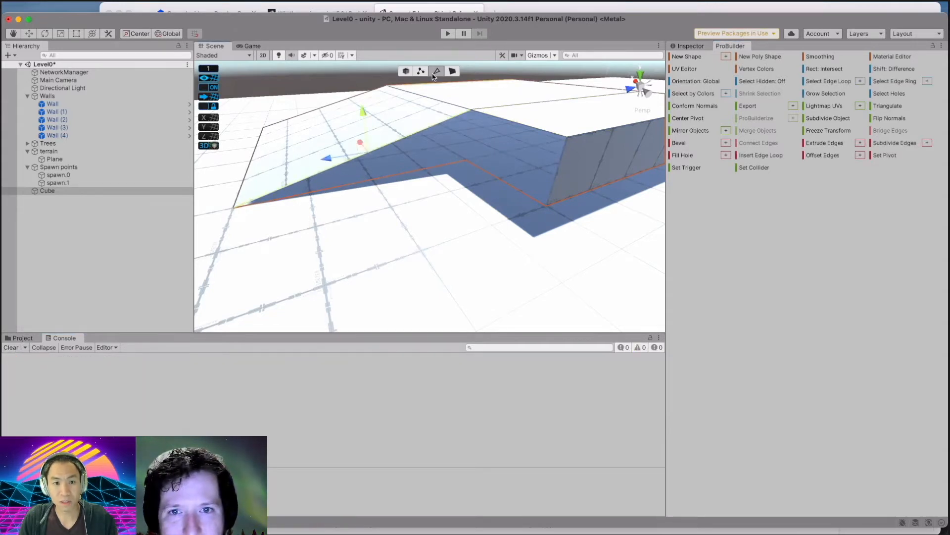
pyautogui.click(420, 71)
pyautogui.click(470, 111)
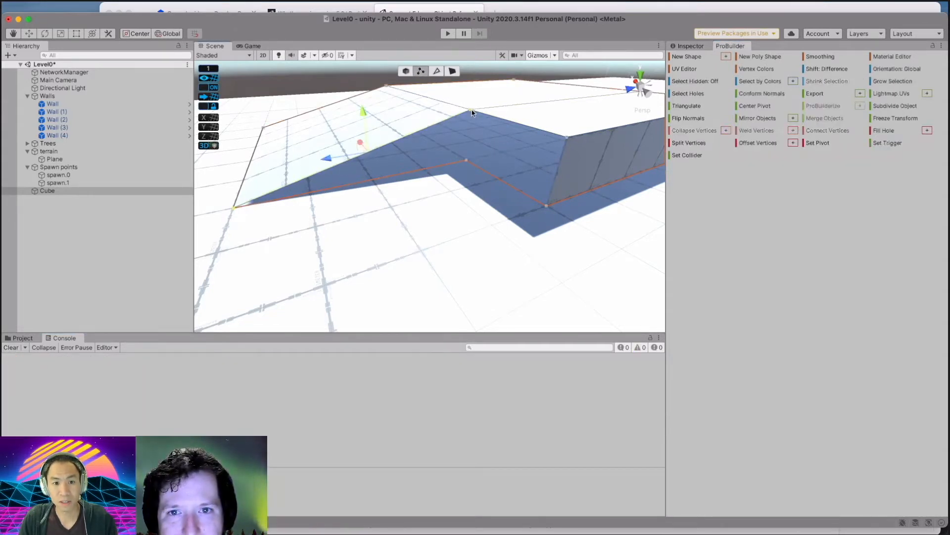
pyautogui.keyDown('shift'); pyautogui.click(467, 159); pyautogui.keyUp('shift')
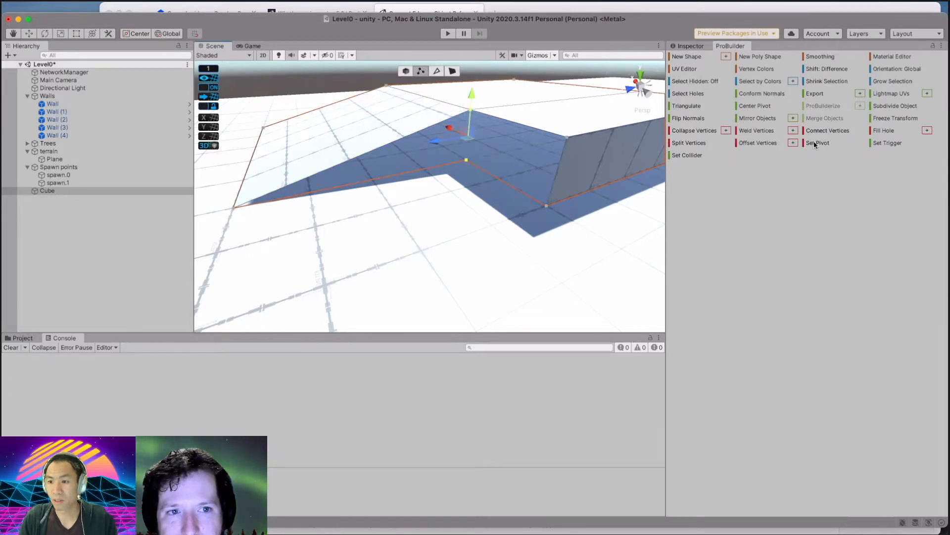
pyautogui.click(824, 129)
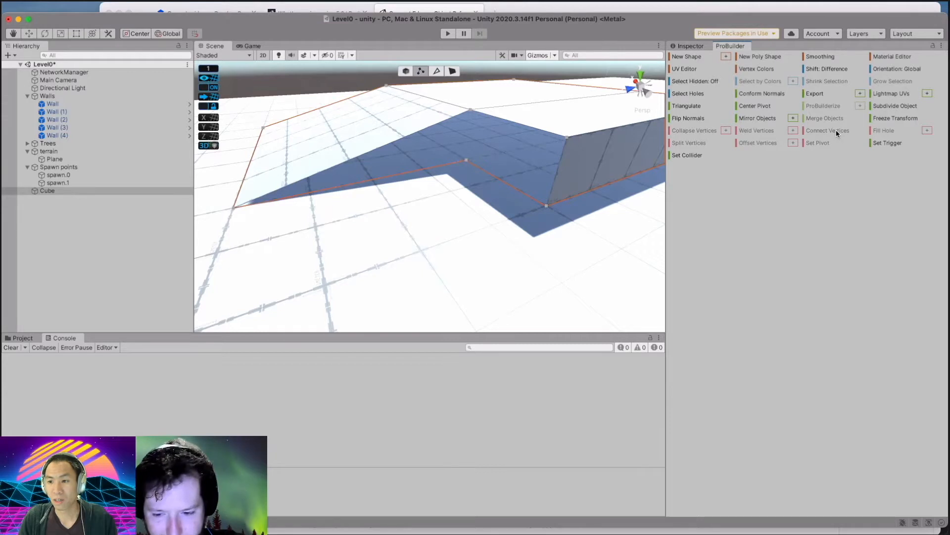
# Try to fill the triangular gap in the ramp's side using its top corner, lower corner and foot vertices.
pyautogui.click(465, 160)
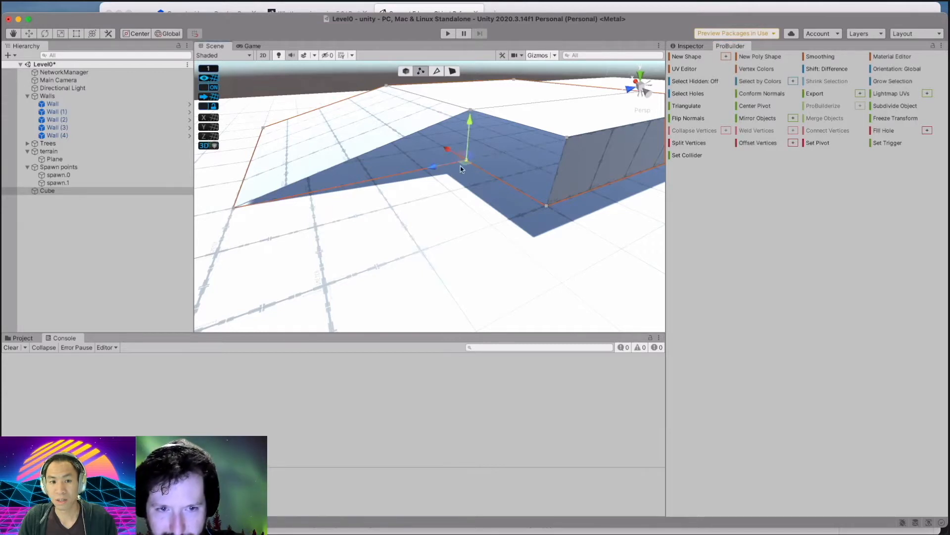
pyautogui.keyDown('shift'); pyautogui.click(470, 111); pyautogui.keyUp('shift')
pyautogui.keyDown('shift'); pyautogui.click(234, 206); pyautogui.keyUp('shift')
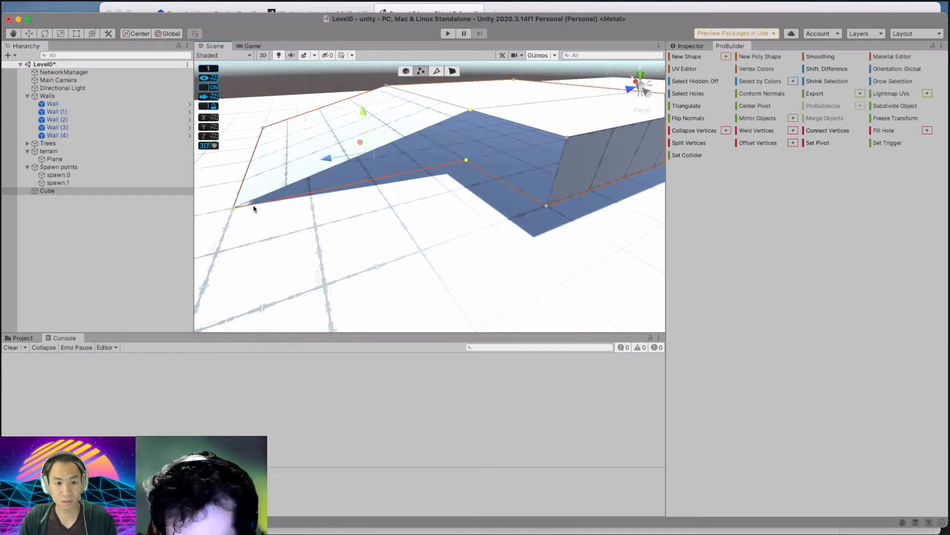
pyautogui.click(894, 138)
pyautogui.click(391, 200)
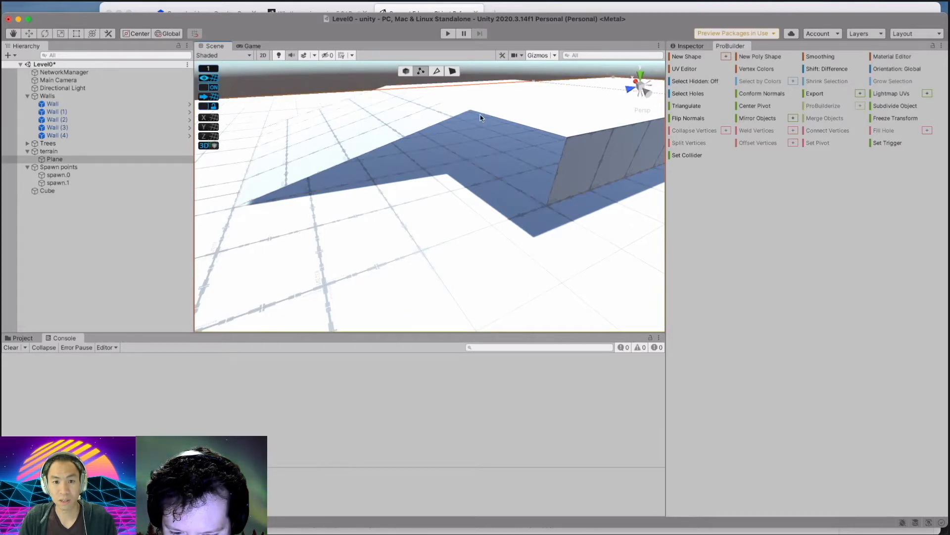
# Select the four corner vertices around the Cube's open side next to the ramp, and clear the selection again.
pyautogui.click(434, 117)
pyautogui.click(471, 111)
pyautogui.keyDown('shift'); pyautogui.click(465, 161); pyautogui.keyUp('shift')
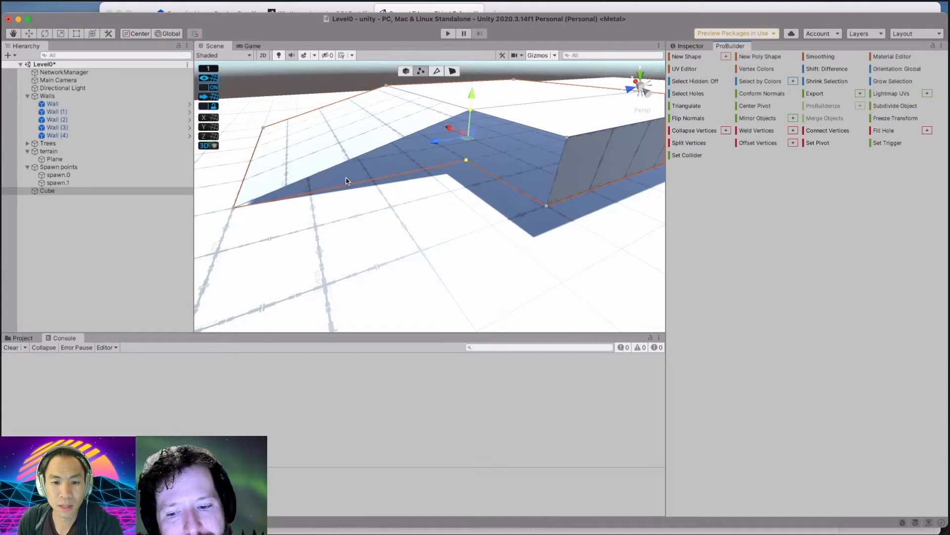
pyautogui.moveTo(456, 94); pyautogui.dragTo(596, 225)
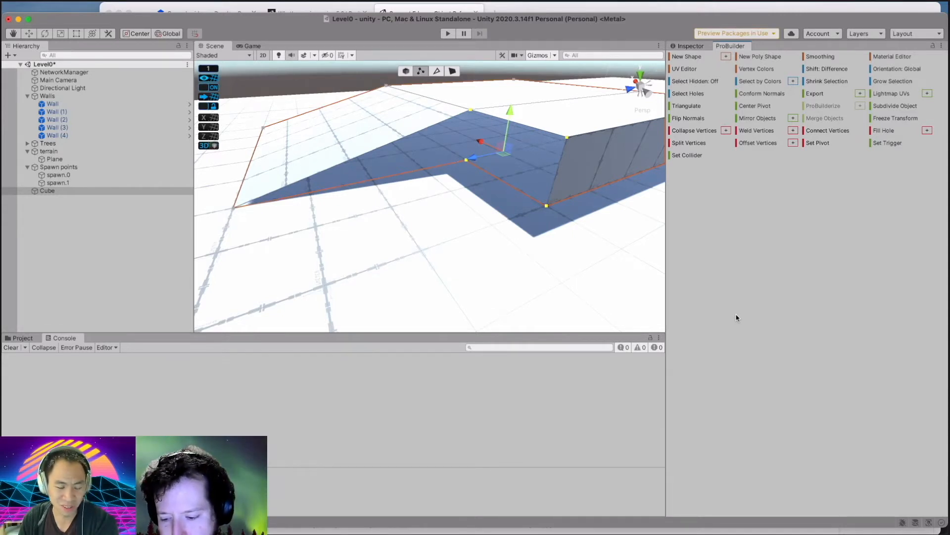
pyautogui.click(465, 235)
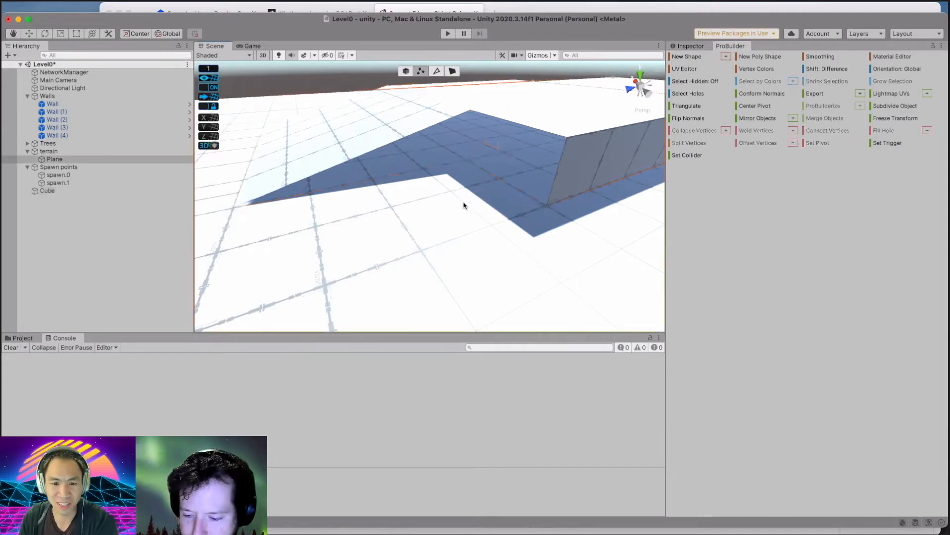
# Reselect the ramp's top corner vertex and the one directly beneath it, and try to join them with Connect Vertices.
pyautogui.click(468, 109)
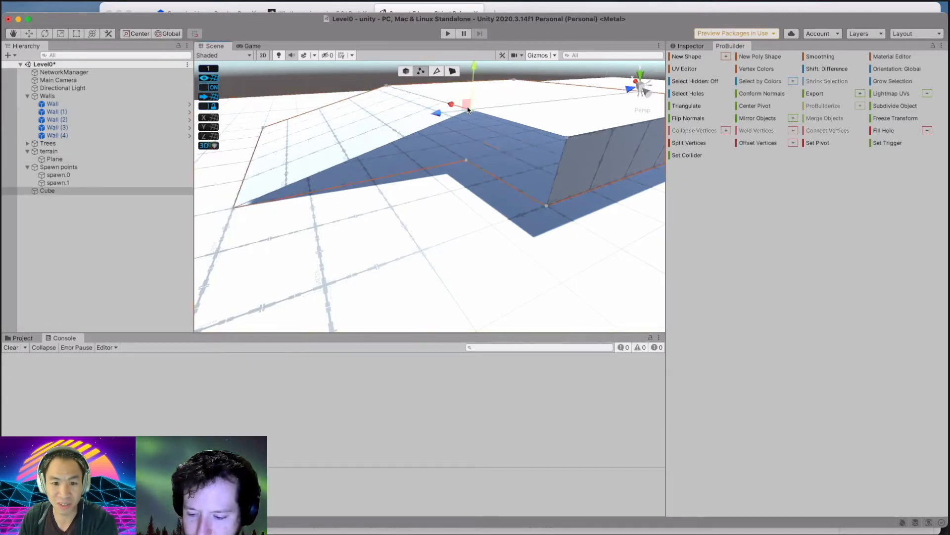
pyautogui.keyDown('shift'); pyautogui.click(467, 161); pyautogui.keyUp('shift')
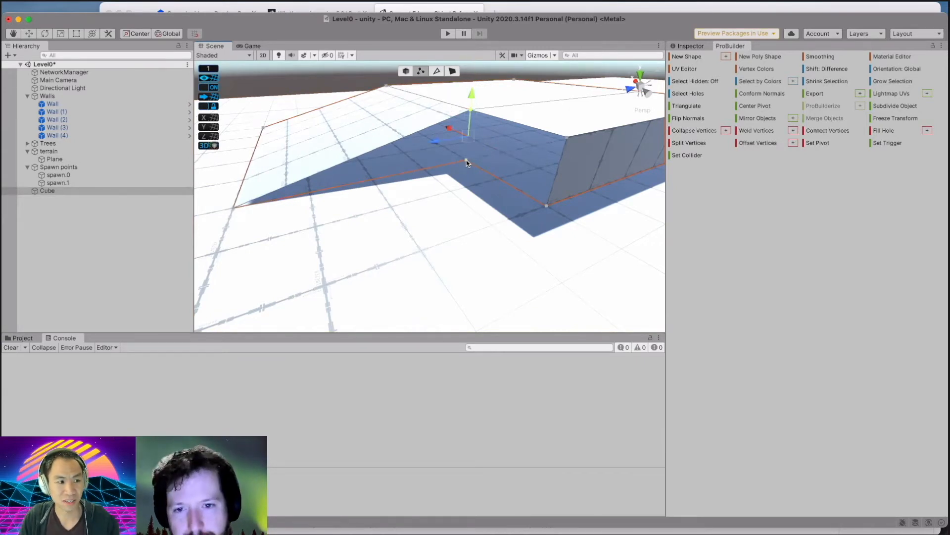
pyautogui.click(688, 45)
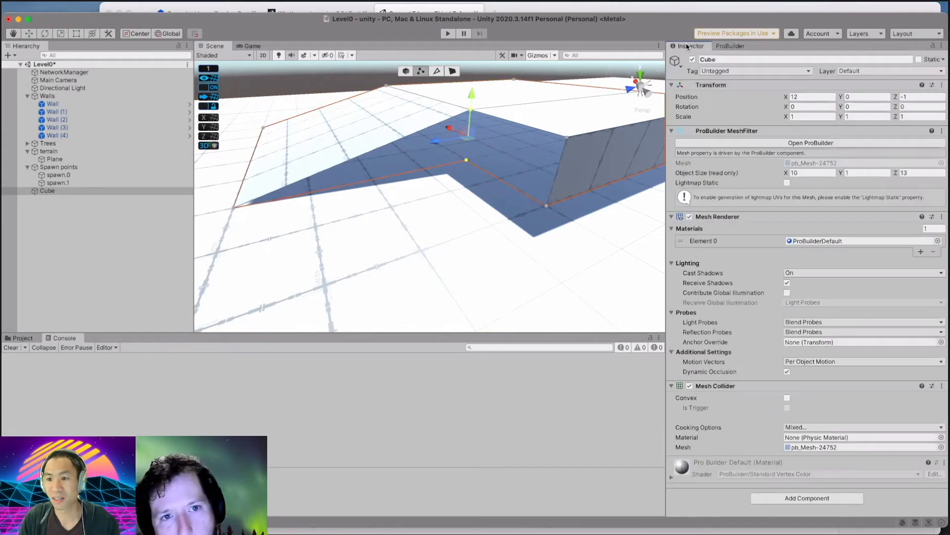
pyautogui.click(739, 46)
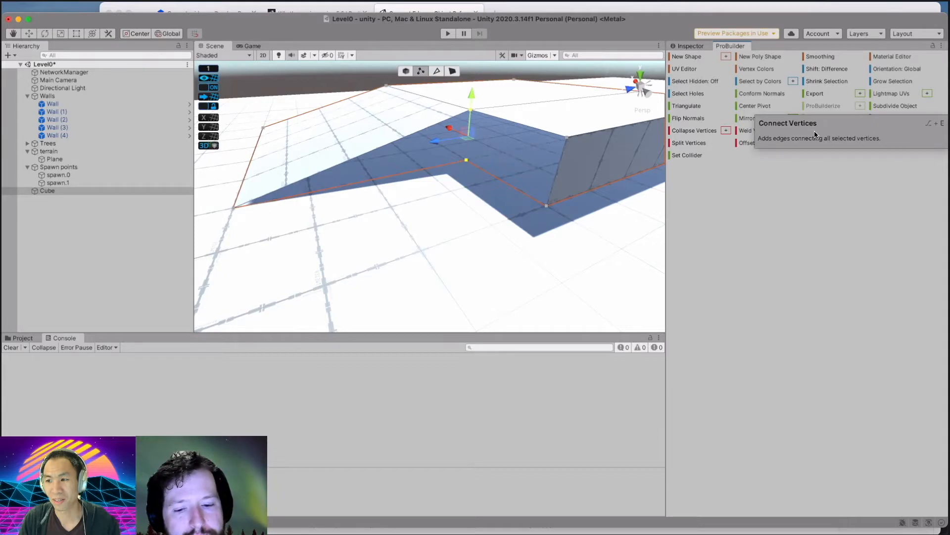
pyautogui.press('alt')
pyautogui.hotkey('alt', 'e')
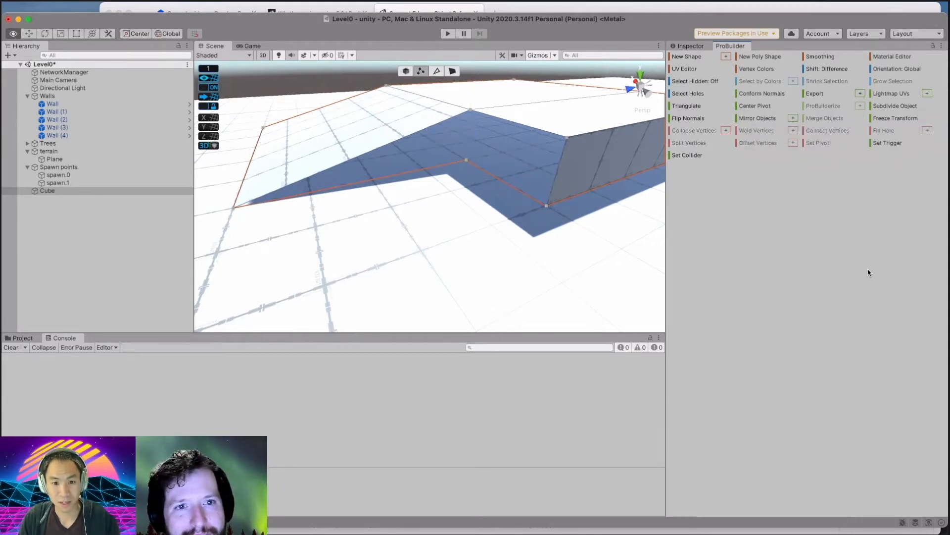
# Examine the Cube's open side, the ramp and the whole platform from a higher viewpoint, keeping the Cube selected.
pyautogui.click(467, 161)
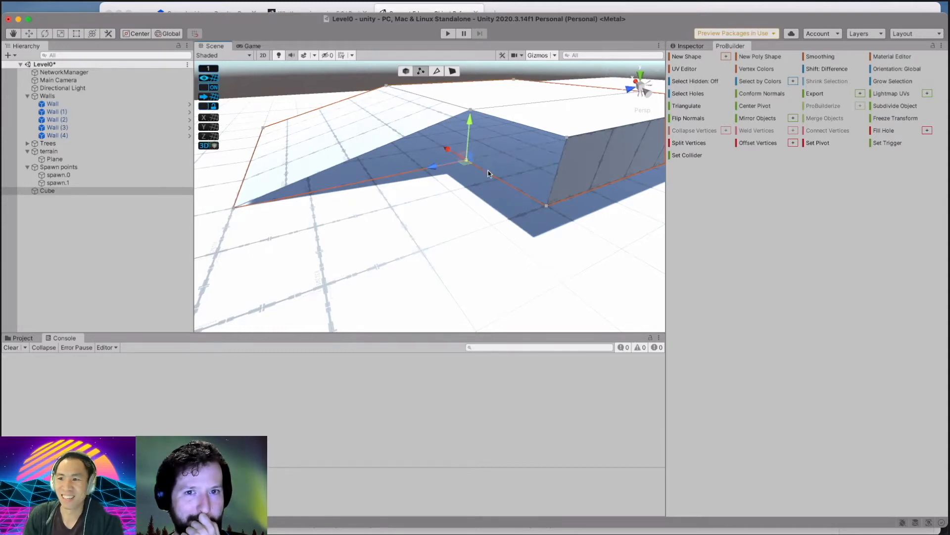
pyautogui.scroll(-2, 534, 212)
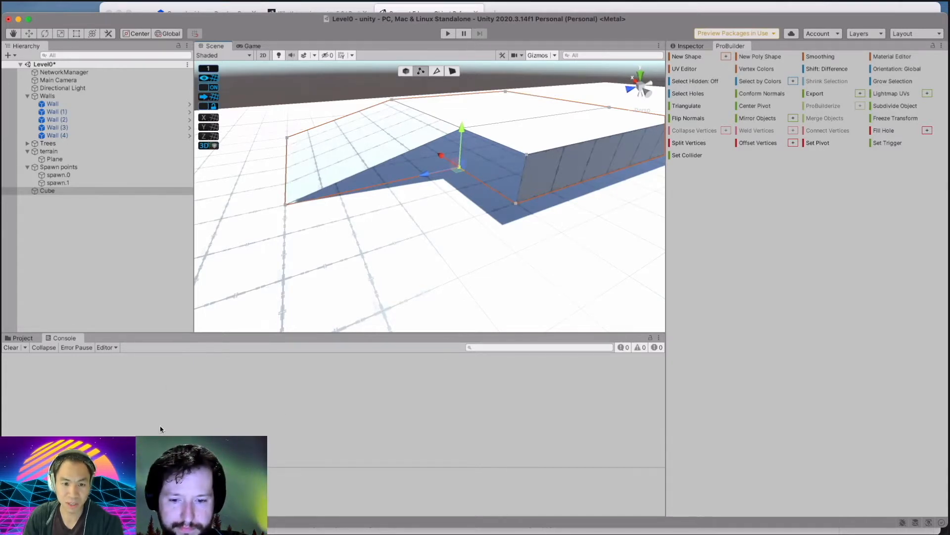
pyautogui.scroll(-3, 516, 159)
pyautogui.scroll(3, 516, 158)
pyautogui.scroll(-3, 516, 159)
pyautogui.keyDown('alt'); pyautogui.moveTo(546, 151); pyautogui.dragTo(558, 102); pyautogui.keyUp('alt')
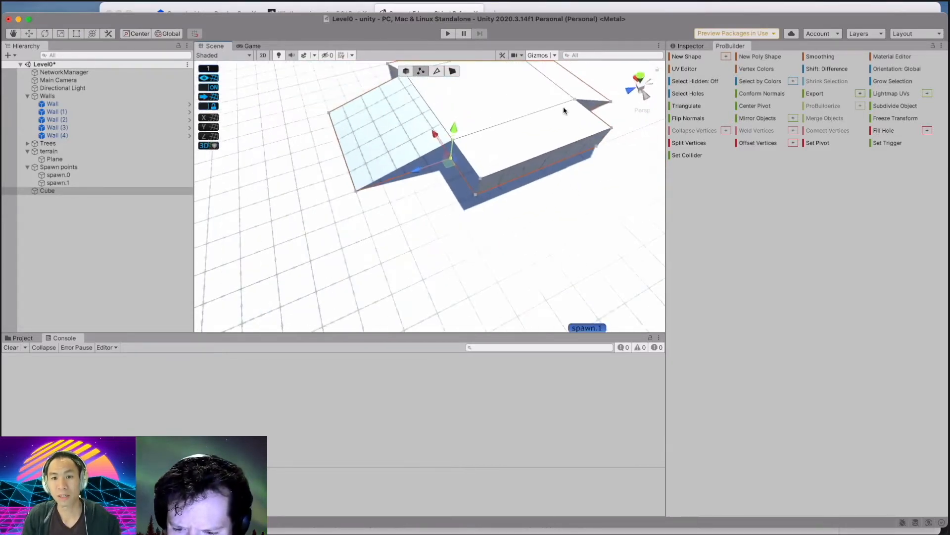
pyautogui.click(551, 130)
pyautogui.scroll(3, 554, 128)
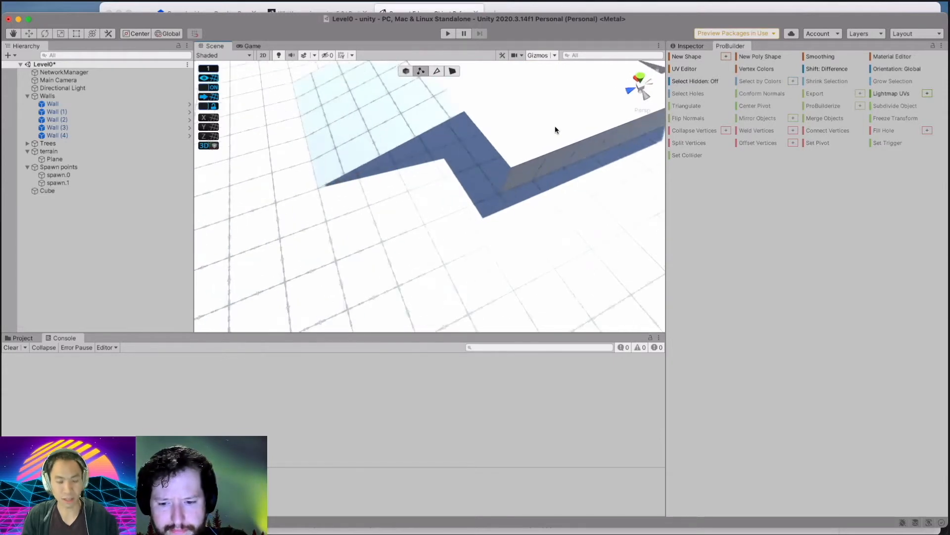
pyautogui.scroll(-4, 554, 127)
pyautogui.moveTo(518, 104); pyautogui.dragTo(474, 205, button='middle')
pyautogui.scroll(-3, 474, 205)
pyautogui.click(420, 150)
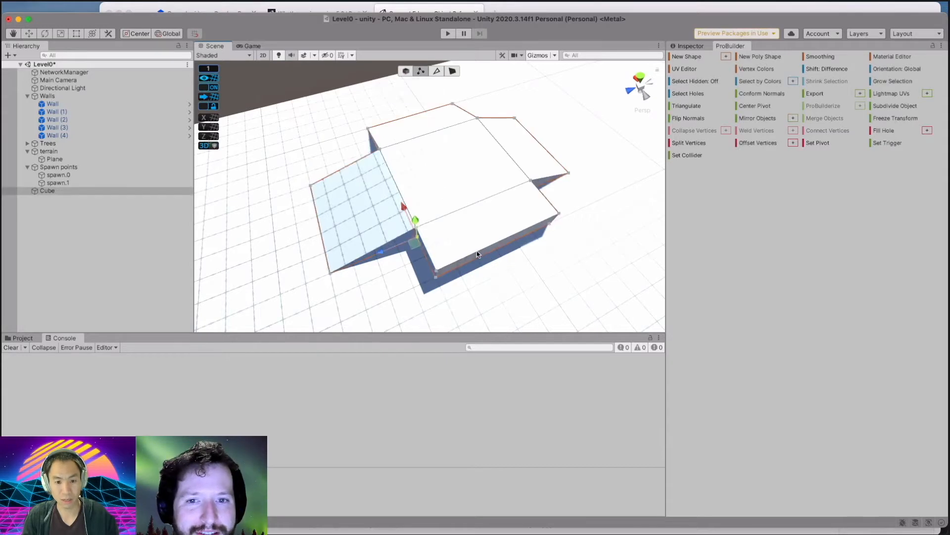
# Undo the hole-closing attempts and the removal of the ramp's outer section.
pyautogui.press('super+z')
pyautogui.press('super+z')
pyautogui.press('super+z')
pyautogui.press('super+z')
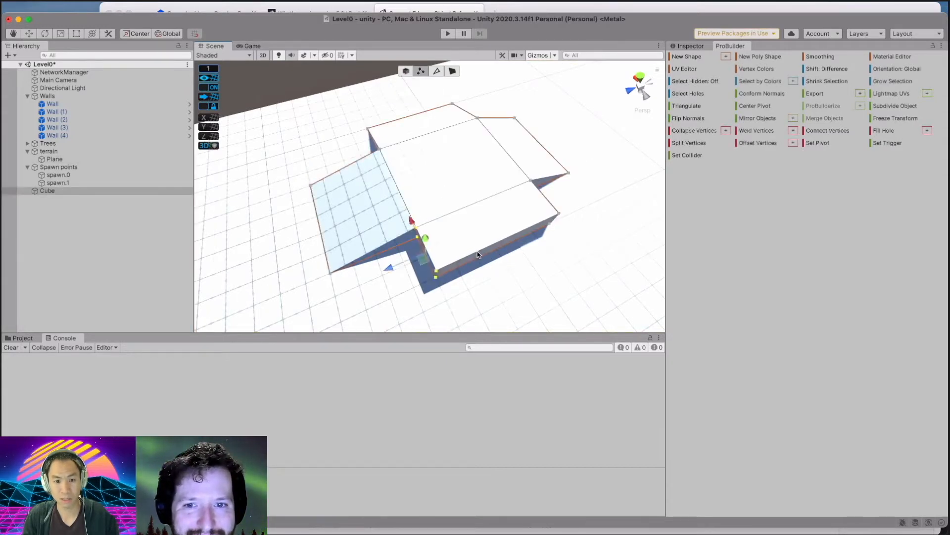
pyautogui.press('super+z')
pyautogui.press('super+z')
pyautogui.press('super+z')
pyautogui.press('super+z')
pyautogui.press('super+z')
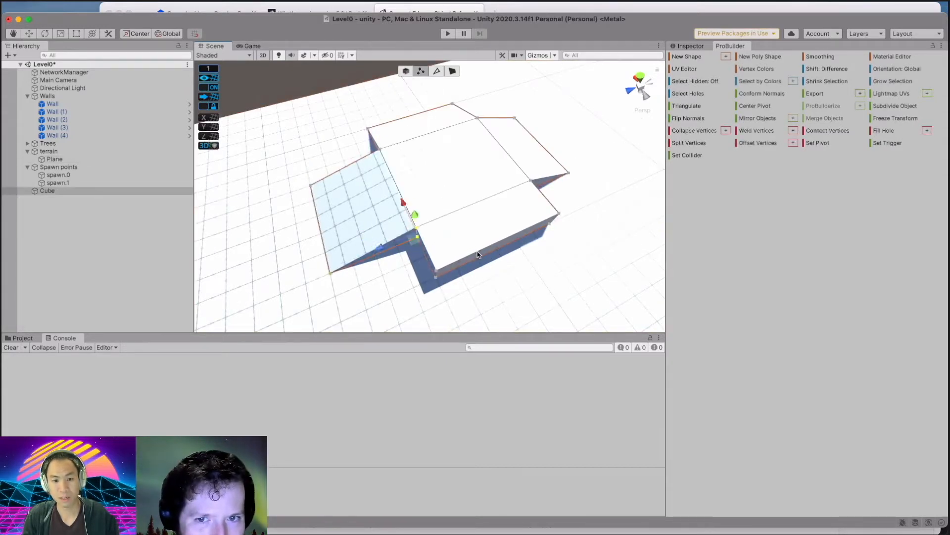
pyautogui.press('super+z')
pyautogui.press('super+z')
pyautogui.press('super+z')
pyautogui.press('super+z')
pyautogui.press('super+z')
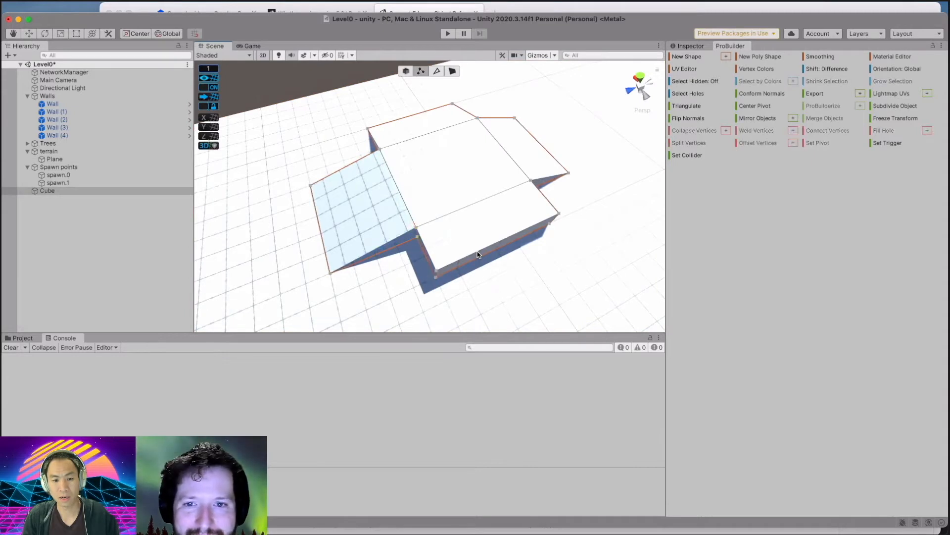
pyautogui.press('super+z')
pyautogui.press('super+z')
pyautogui.press('super+z')
pyautogui.press('super+z')
pyautogui.press('super+z')
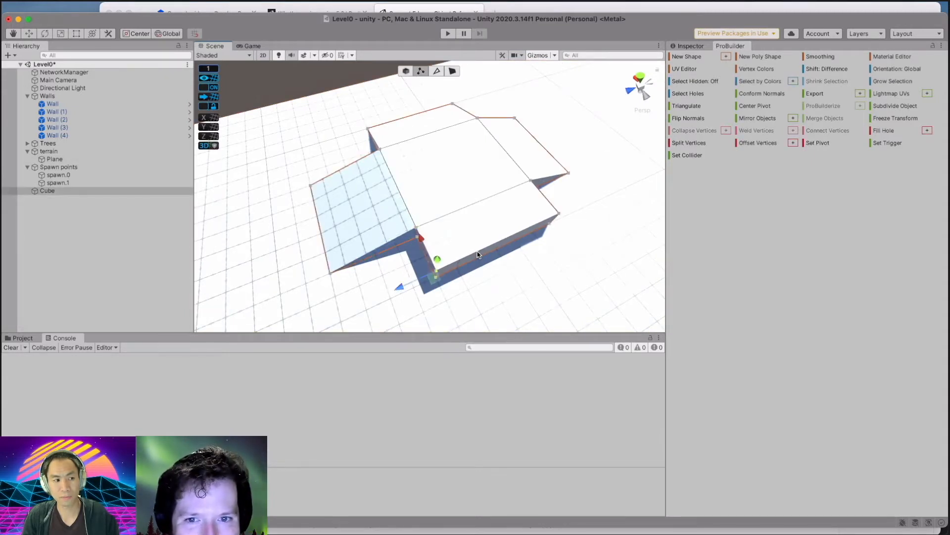
pyautogui.press('super+z')
pyautogui.press('super+z')
pyautogui.press('super+z')
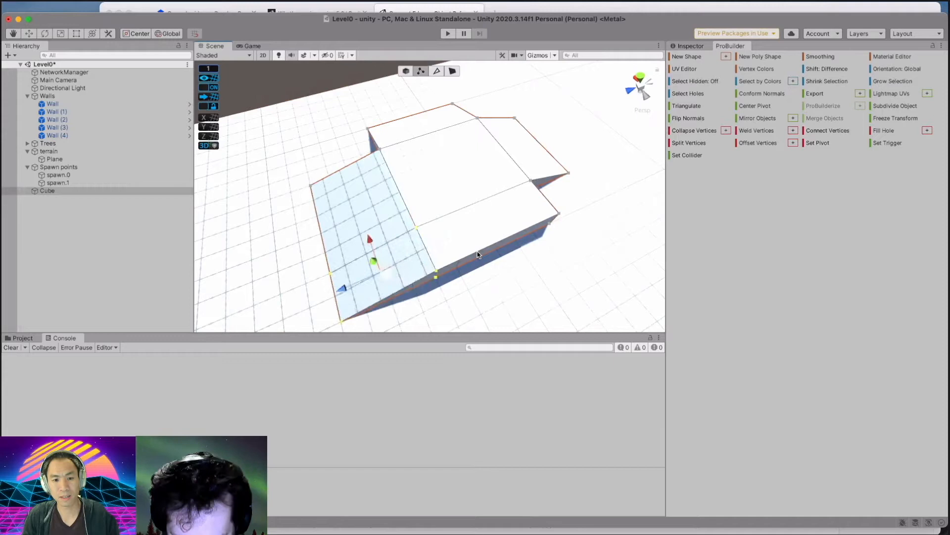
# Keep undoing until the platform's outer side extension and its strip of ramp are gone, and save the Level0 scene.
pyautogui.press('super+z')
pyautogui.press('super+z')
pyautogui.press('super+z')
pyautogui.press('super+z')
pyautogui.press('super+z')
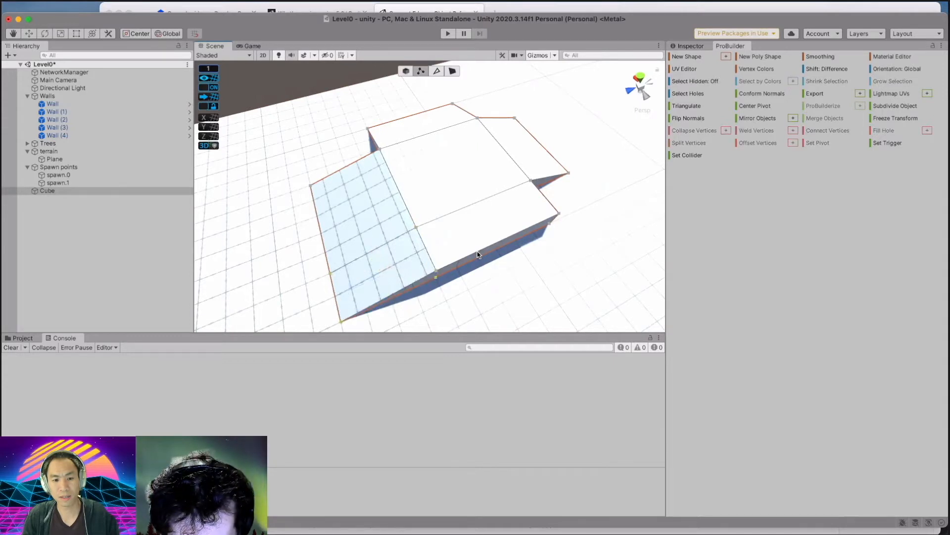
pyautogui.press('super+z')
pyautogui.press('super+z')
pyautogui.press('super+z')
pyautogui.press('super+z')
pyautogui.press('super+z')
pyautogui.press('super+z')
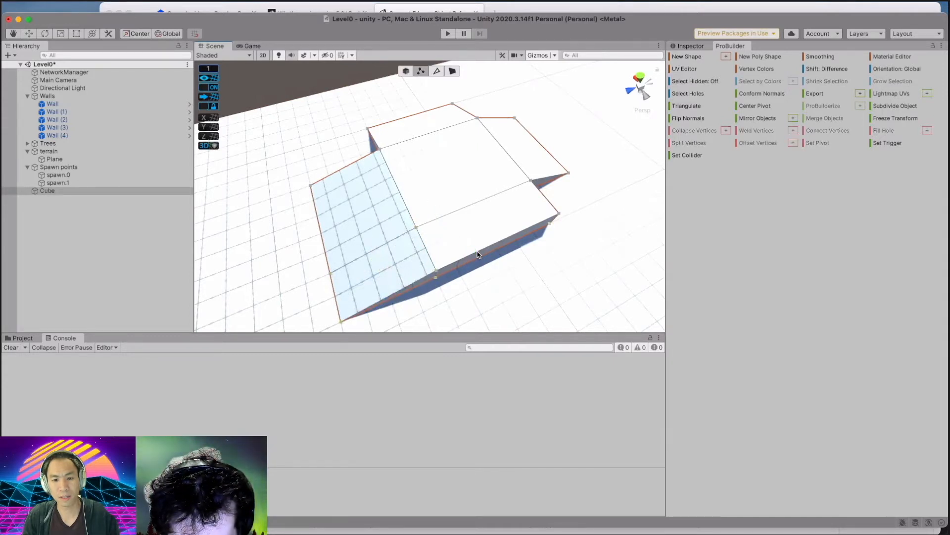
pyautogui.press('super+z')
pyautogui.press('super+z')
pyautogui.press('super+z')
pyautogui.press('super+z')
pyautogui.press('super+z')
pyautogui.press('super+z')
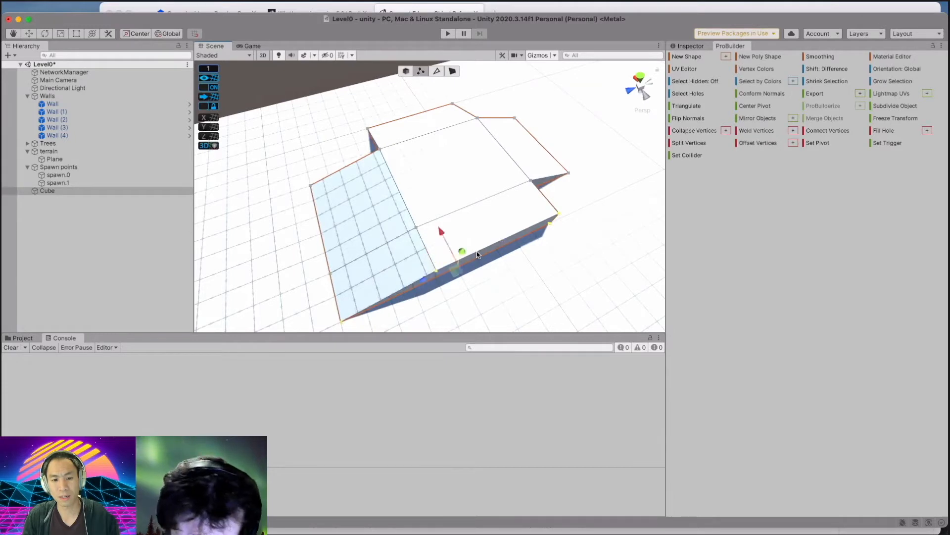
pyautogui.press('super+z')
pyautogui.press('super+z')
pyautogui.press('super+z')
pyautogui.press('super+z')
pyautogui.press('super+z')
pyautogui.press('super+z')
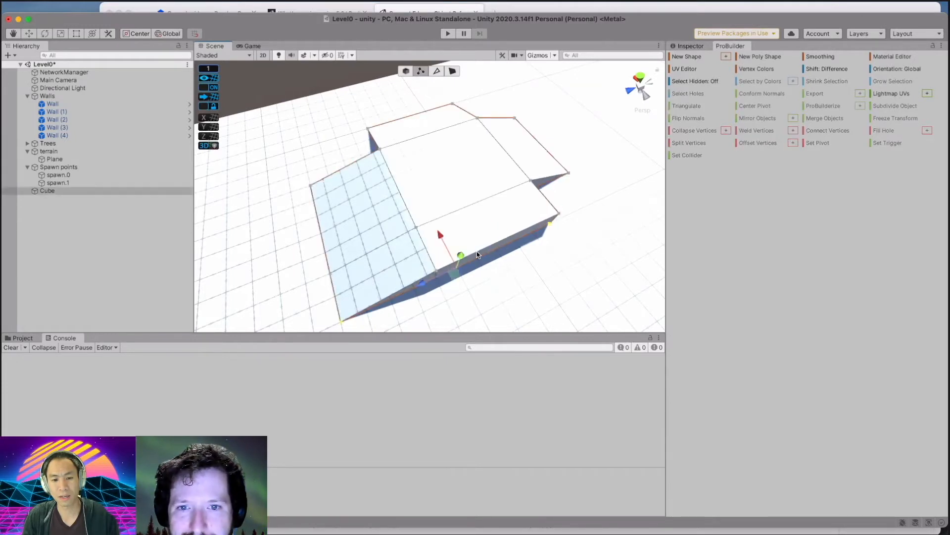
pyautogui.press('super+z')
pyautogui.press('super+z')
pyautogui.press('super+z')
pyautogui.press('super+z')
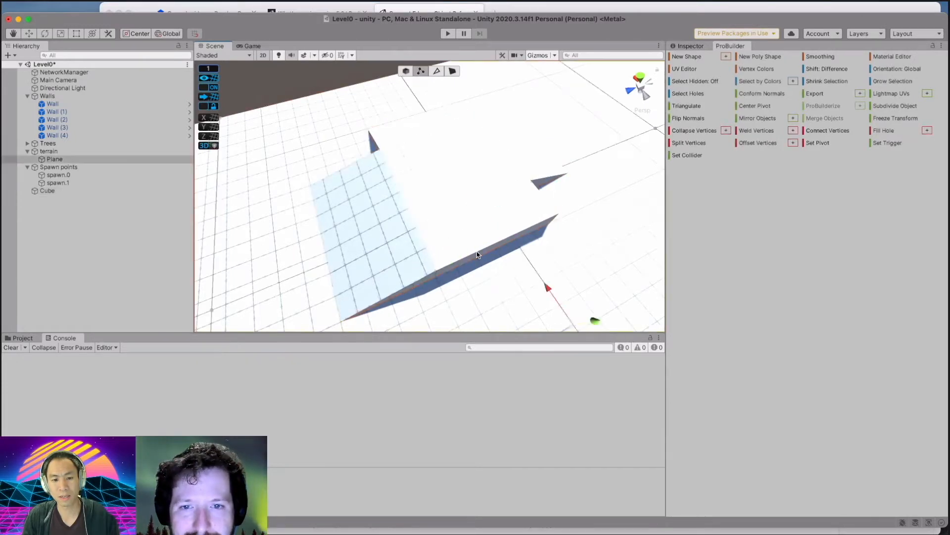
pyautogui.press('super+z')
pyautogui.press('super+z')
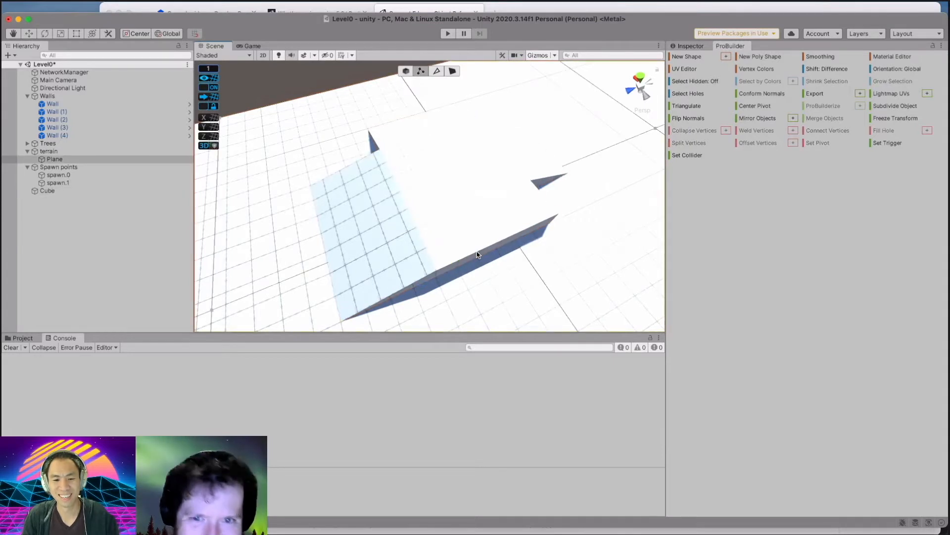
pyautogui.press('super+z')
pyautogui.press('super+z')
pyautogui.press('super+z')
pyautogui.press('super+z')
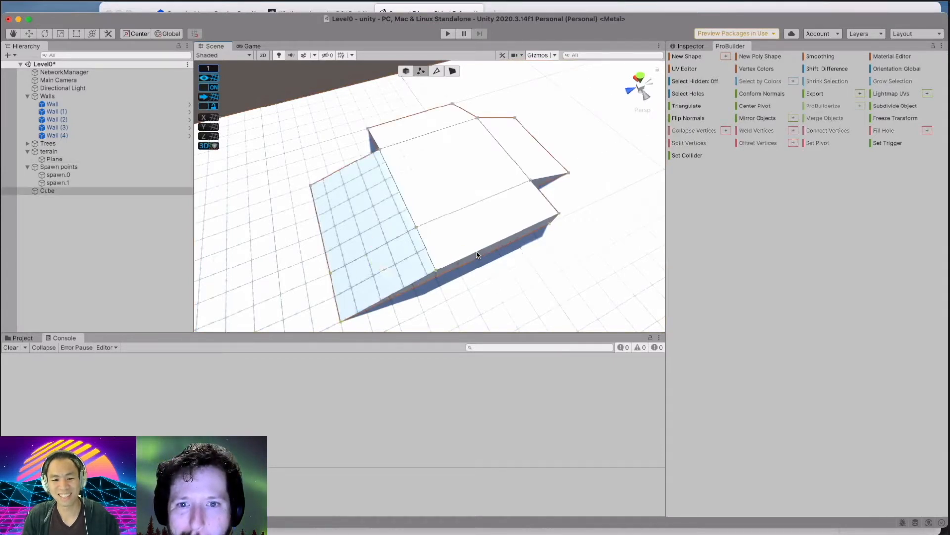
pyautogui.press('super+s')
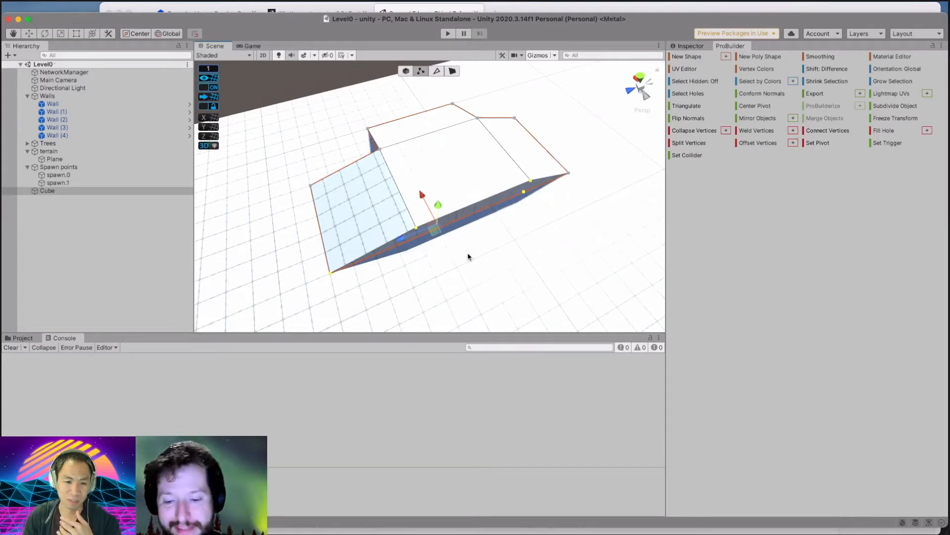
# Update the ProBuilder package to version 5.0.3 in the Package Manager and close it.
pyautogui.moveTo(469, 242); pyautogui.dragTo(454, 224, button='middle')
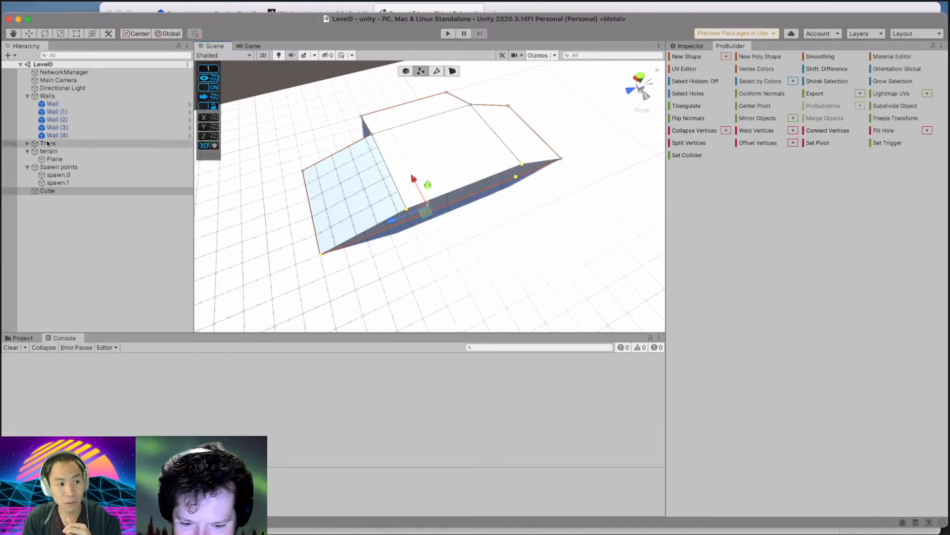
pyautogui.click(109, 7)
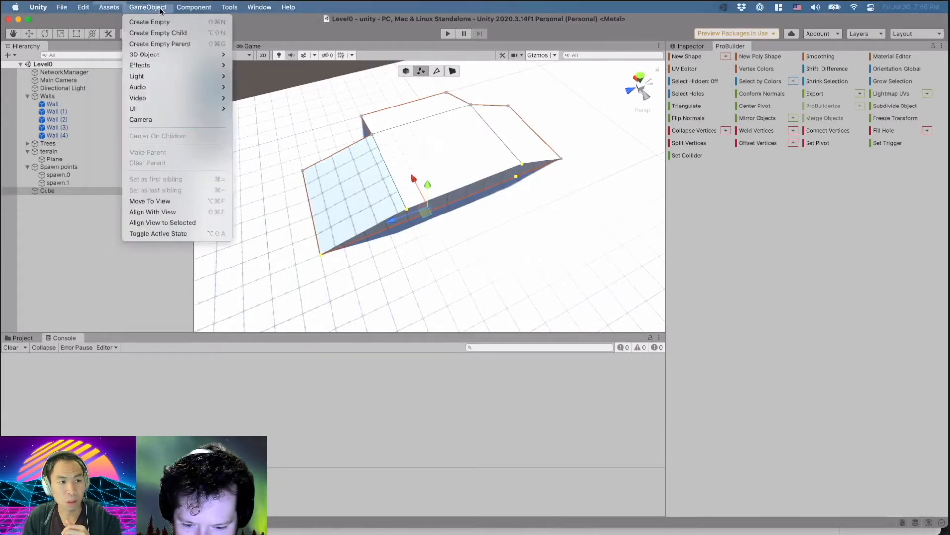
pyautogui.moveTo(207, 6)
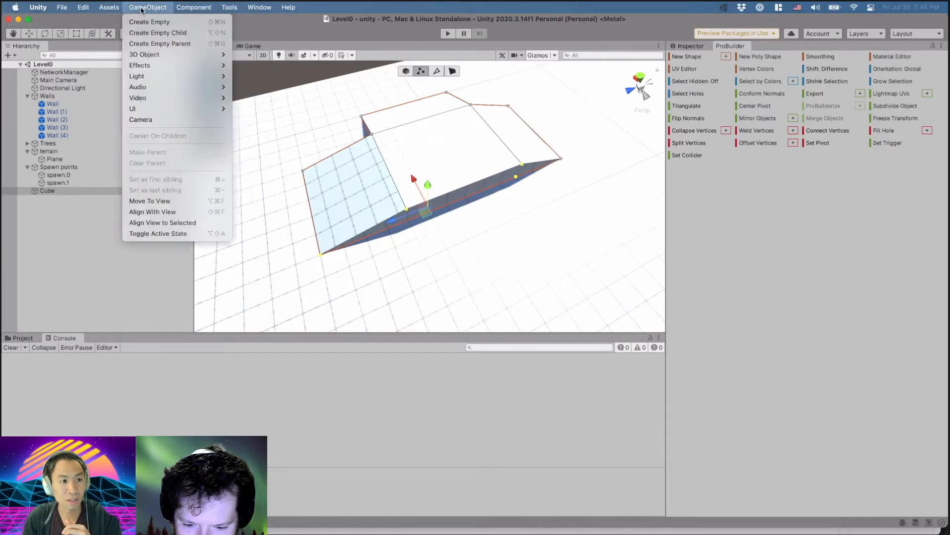
pyautogui.moveTo(75, 13)
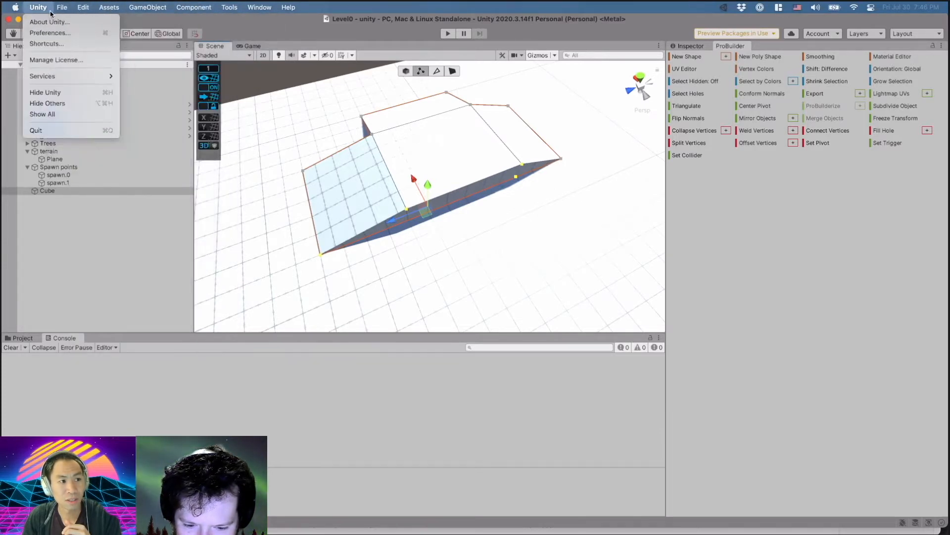
pyautogui.moveTo(259, 7)
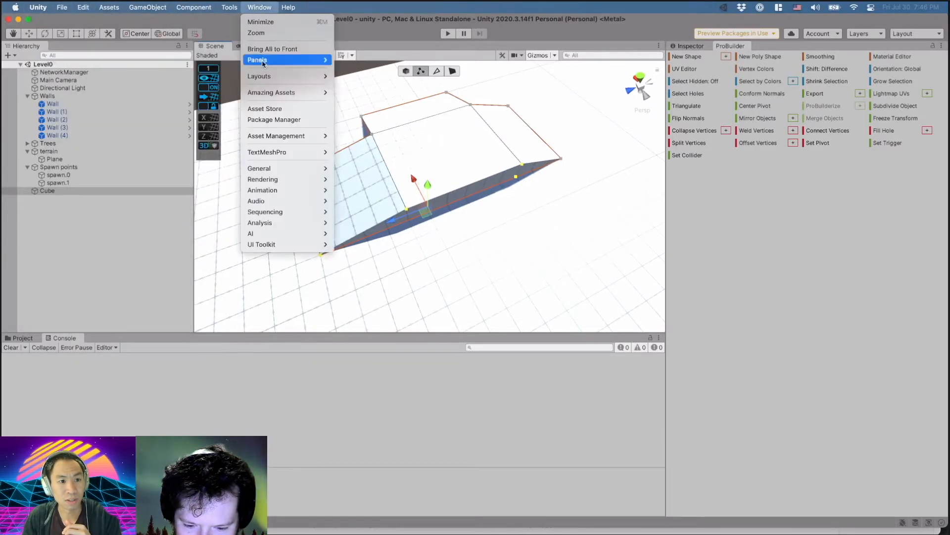
pyautogui.click(286, 121)
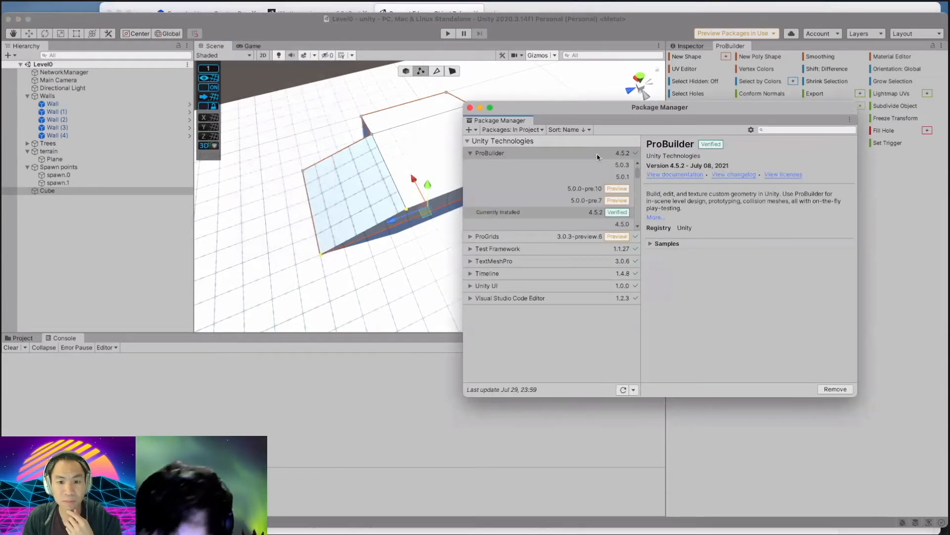
pyautogui.click(623, 166)
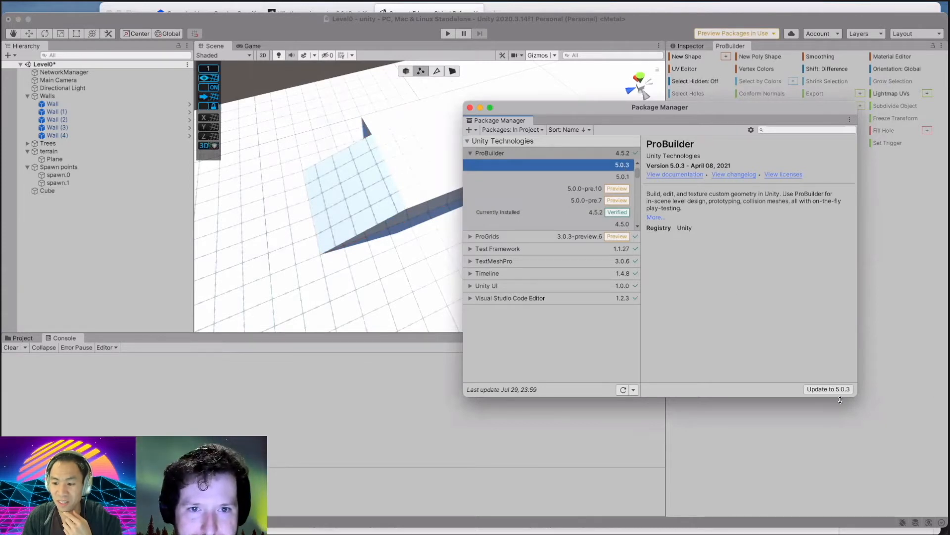
pyautogui.click(828, 388)
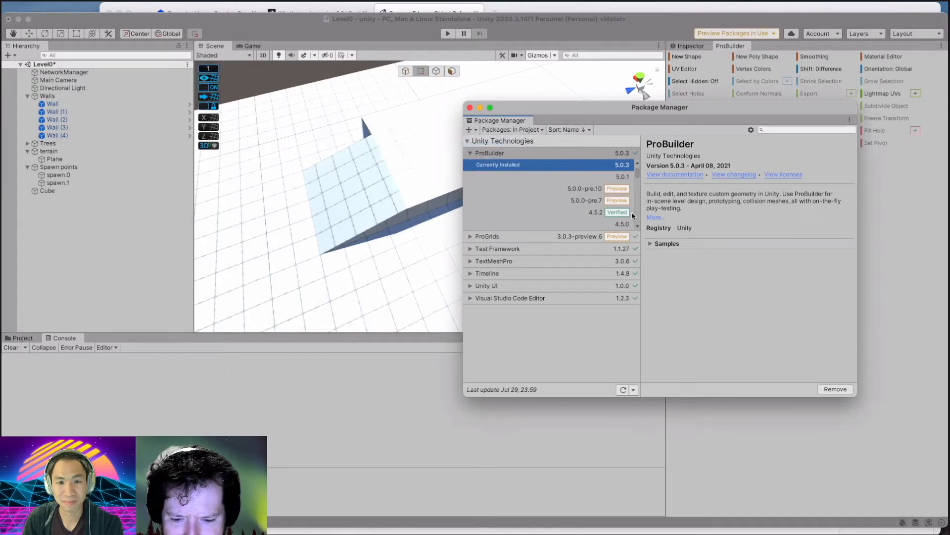
pyautogui.click(470, 108)
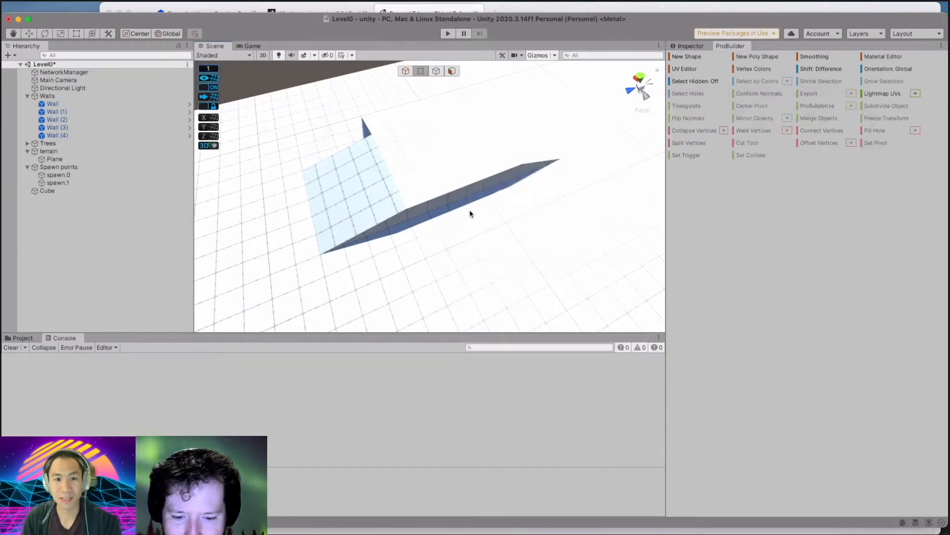
# Select the Cube and examine its near long side and ramp from a low viewpoint.
pyautogui.keyDown('alt'); pyautogui.moveTo(444, 215); pyautogui.dragTo(387, 136); pyautogui.keyUp('alt')
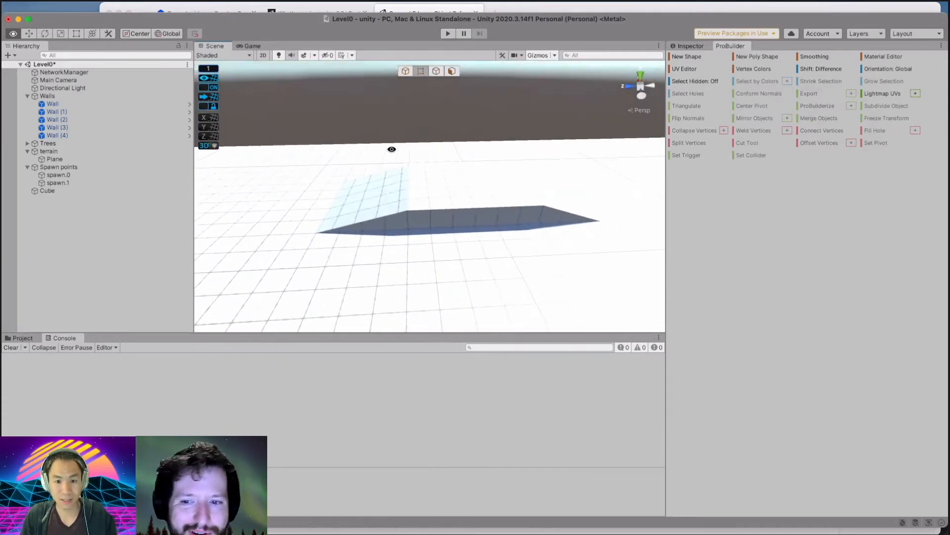
pyautogui.click(469, 219)
pyautogui.moveTo(505, 246); pyautogui.dragTo(536, 246, button='middle')
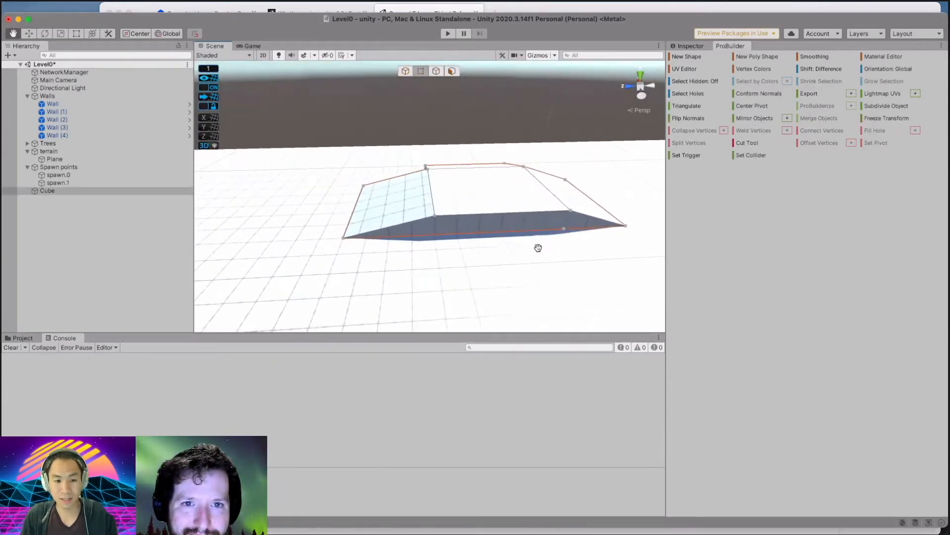
pyautogui.scroll(5, 471, 245)
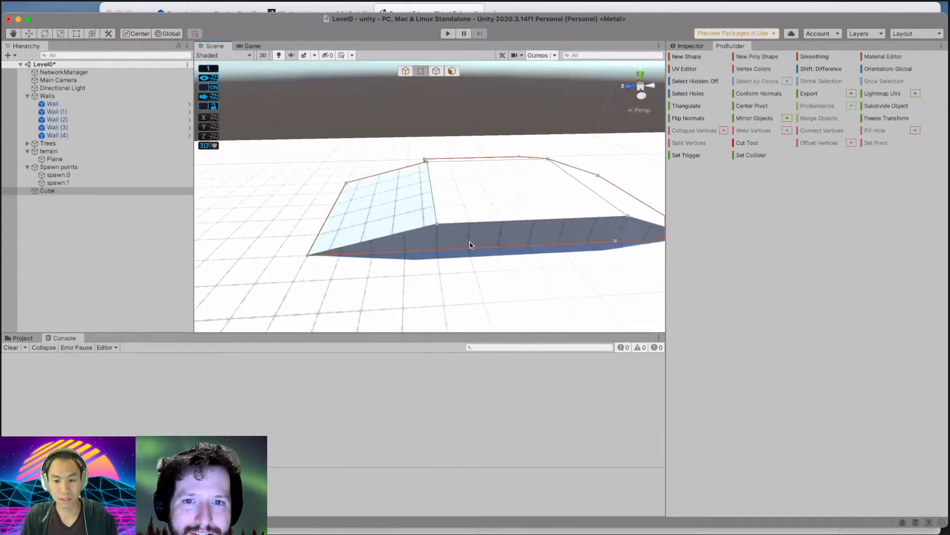
pyautogui.scroll(-3, 471, 244)
pyautogui.moveTo(569, 261); pyautogui.dragTo(513, 258, button='middle')
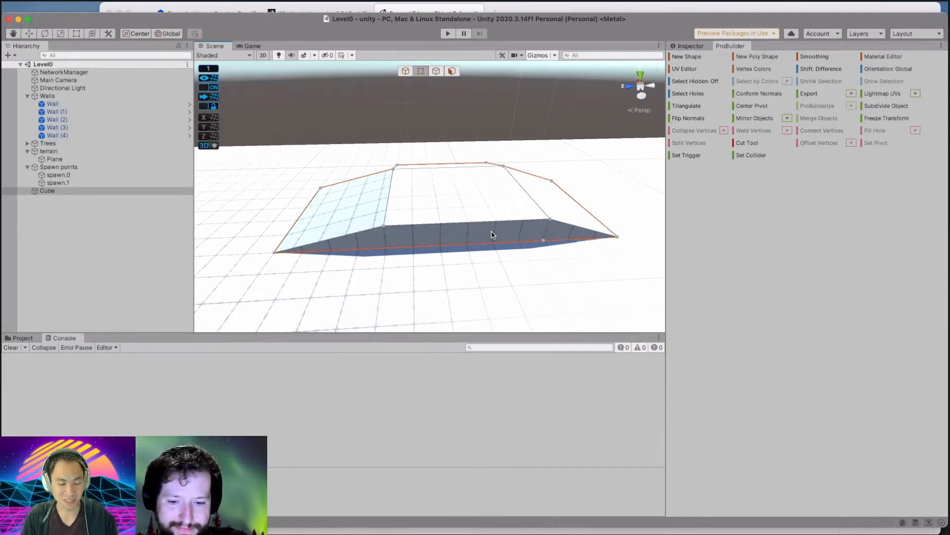
# Restart the editor by switching to Unity Hub and reopening the unity project, and minimise the Hub.
pyautogui.press('super+Tab')
pyautogui.hotkey('alt', 'space')
pyautogui.write('un')
pyautogui.press('Down')
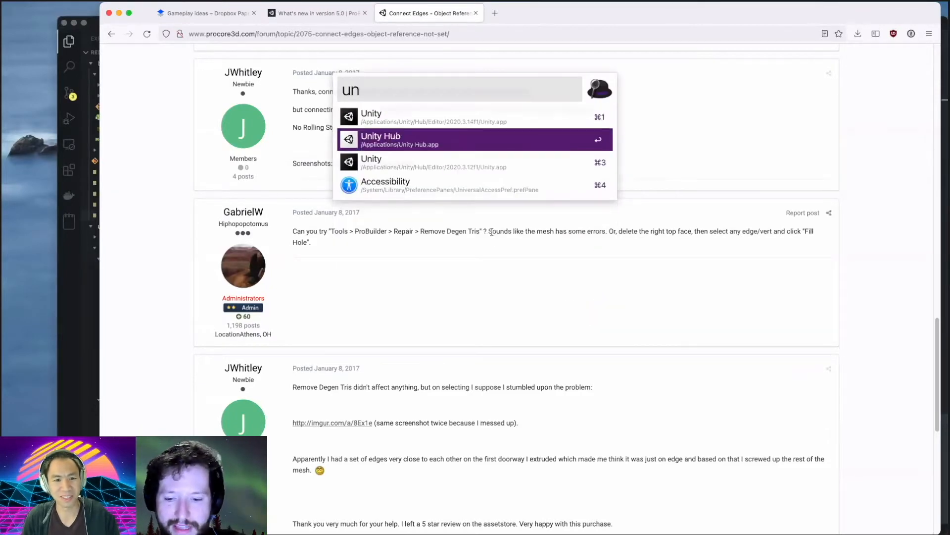
pyautogui.press('Return')
pyautogui.click(240, 296)
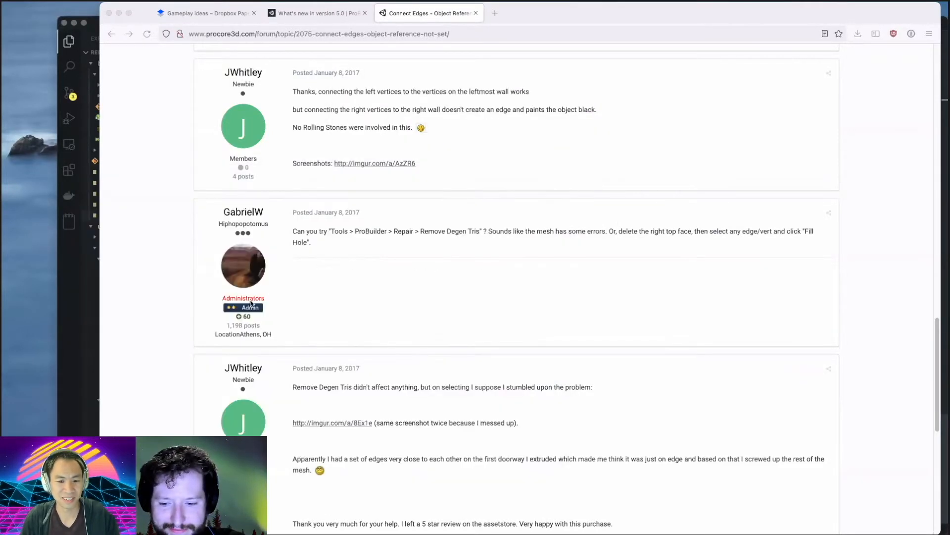
pyautogui.press('super+space')
pyautogui.write('u')
pyautogui.press('Return')
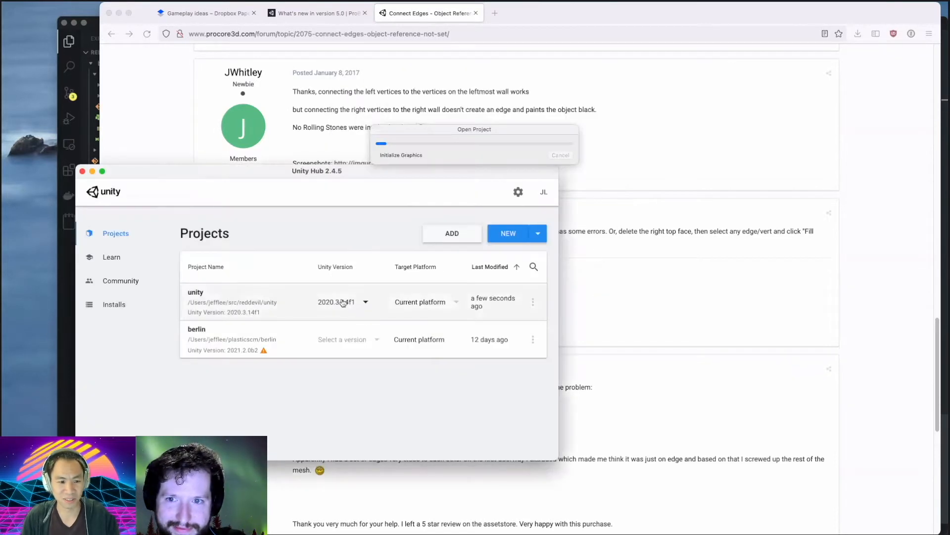
pyautogui.click(228, 308)
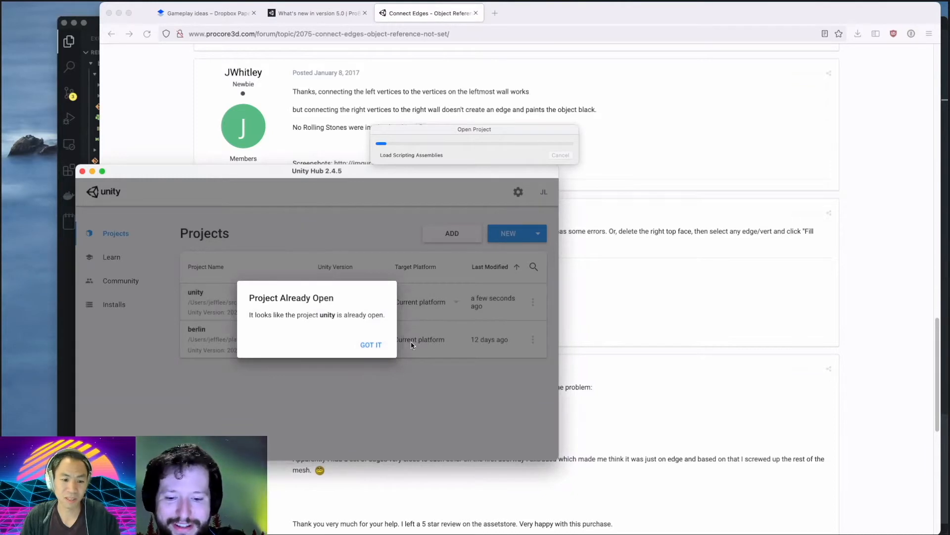
pyautogui.click(364, 345)
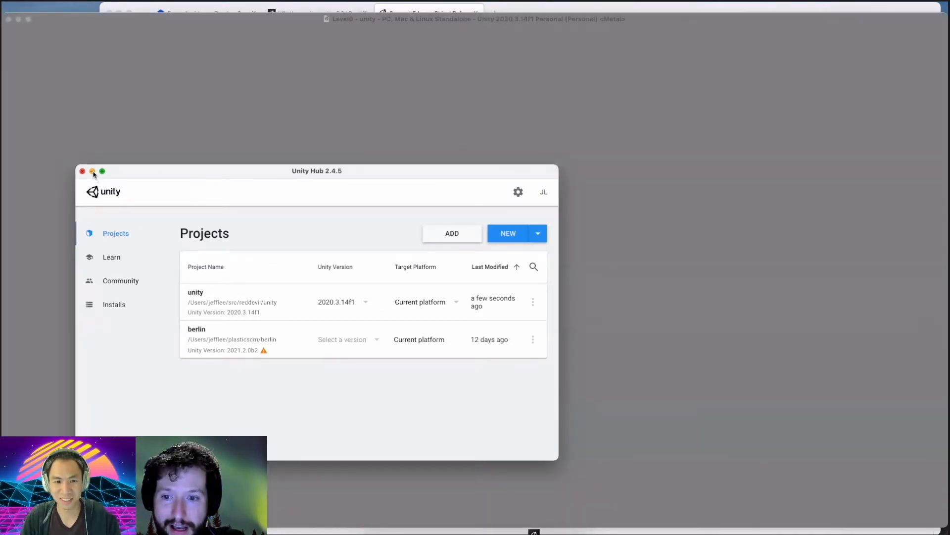
pyautogui.click(93, 171)
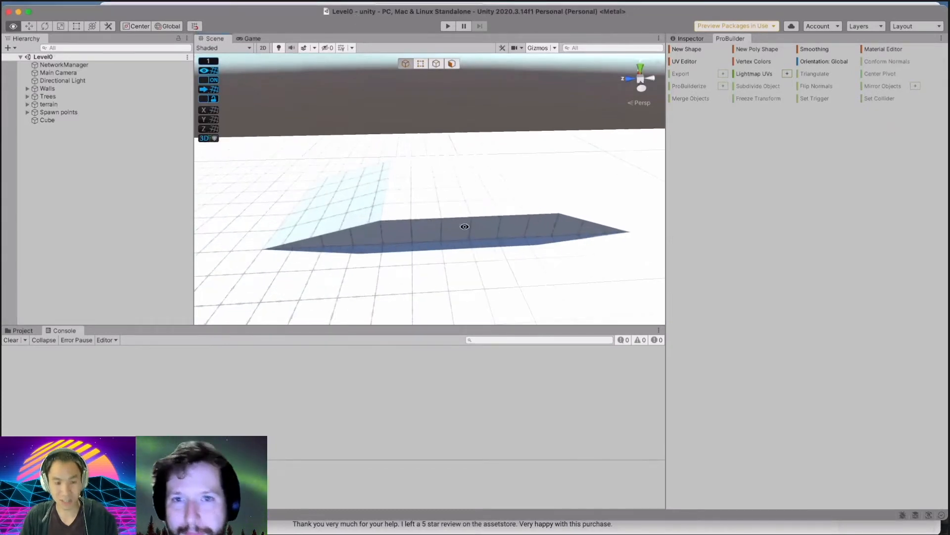
# Select the Cube in the reopened scene and view its near long side from a low angle.
pyautogui.scroll(-5, 467, 223)
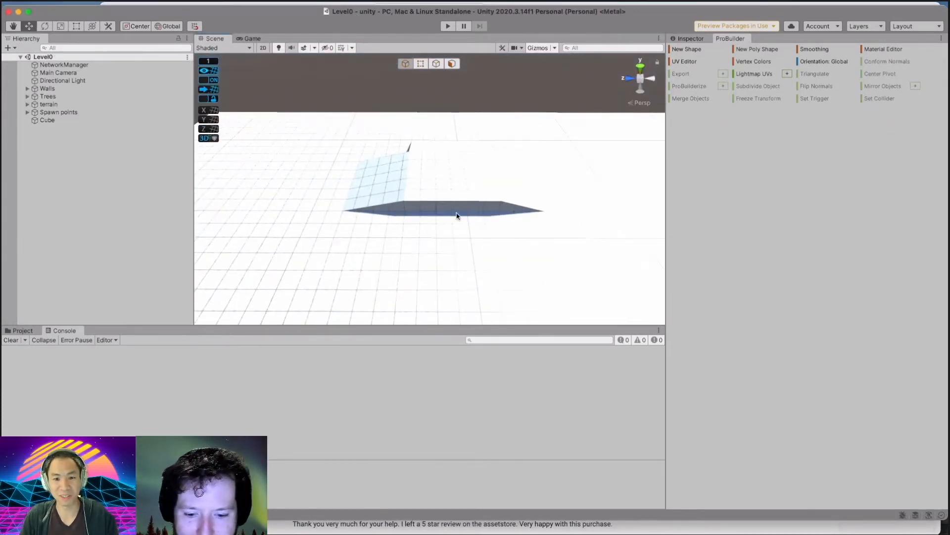
pyautogui.moveTo(457, 215); pyautogui.dragTo(471, 125, button='middle')
pyautogui.scroll(-5, 472, 128)
pyautogui.scroll(4, 473, 130)
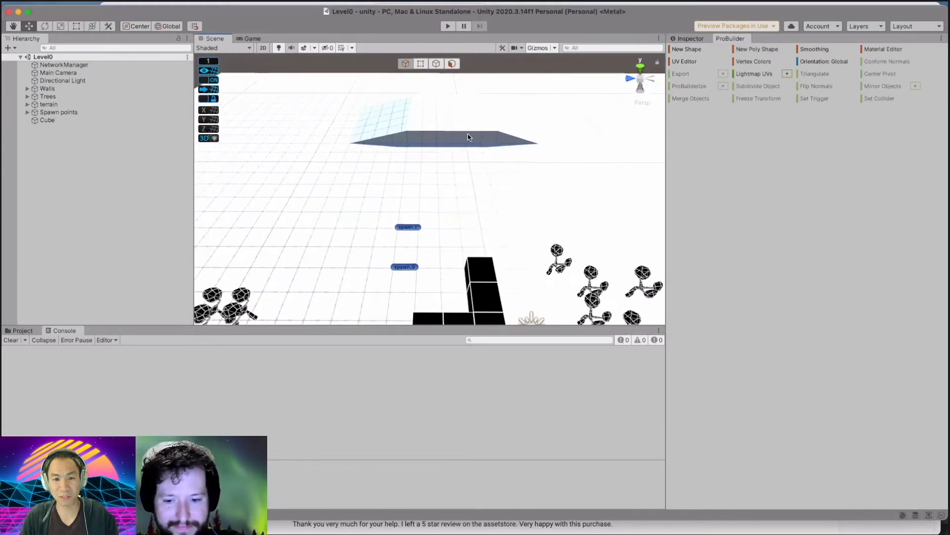
pyautogui.click(463, 123)
pyautogui.press('f')
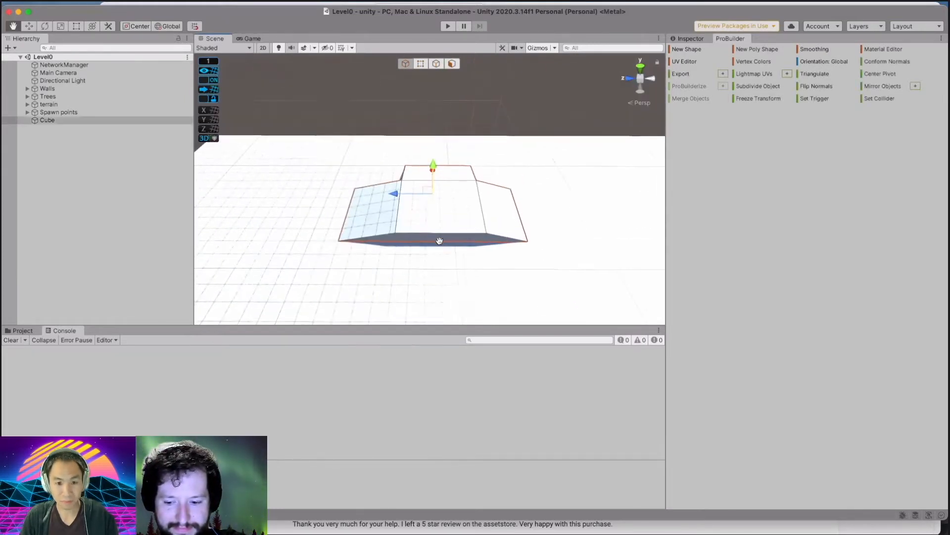
pyautogui.keyDown('alt'); pyautogui.moveTo(440, 246); pyautogui.dragTo(454, 125); pyautogui.keyUp('alt')
pyautogui.scroll(3, 452, 229)
pyautogui.click(464, 258)
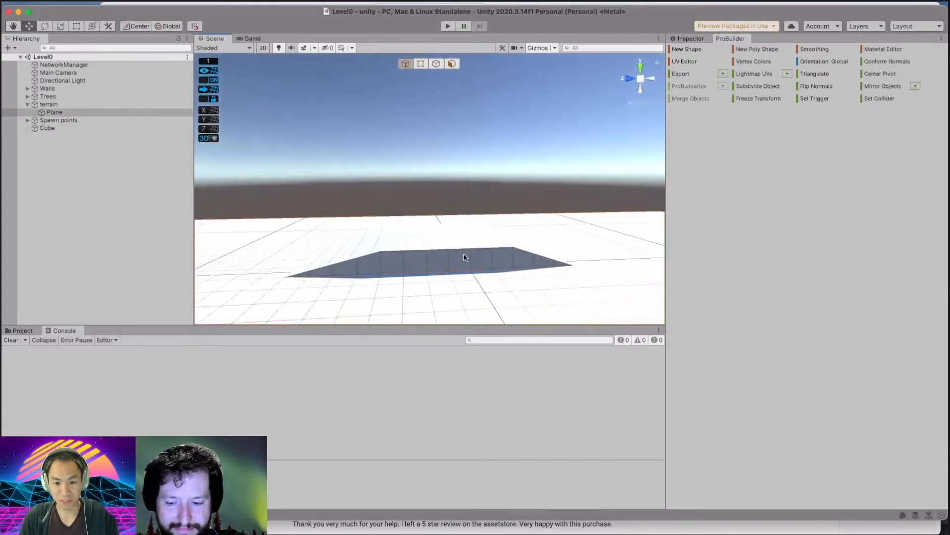
pyautogui.moveTo(460, 267); pyautogui.dragTo(421, 258, button='middle')
pyautogui.click(428, 254)
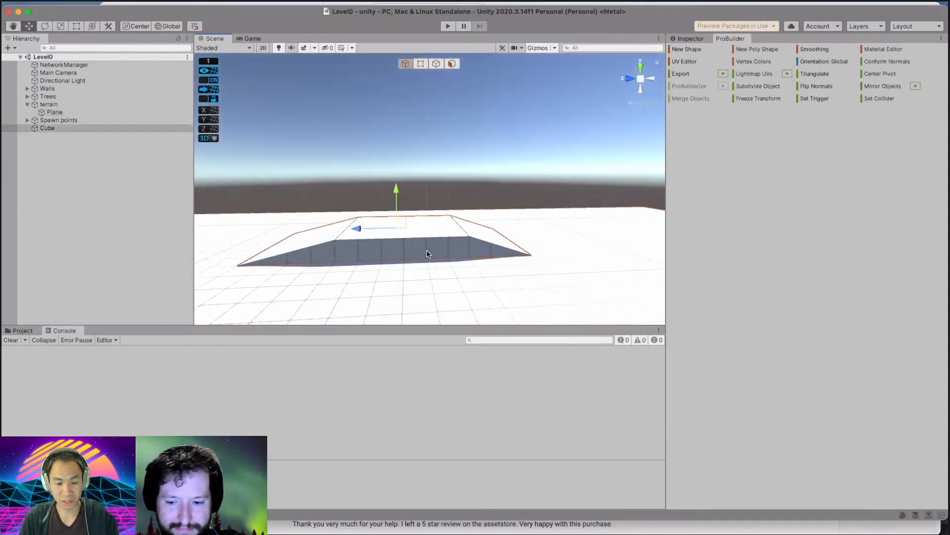
# Select the bottom edge along the Cube's near long side in edge selection mode.
pyautogui.click(421, 64)
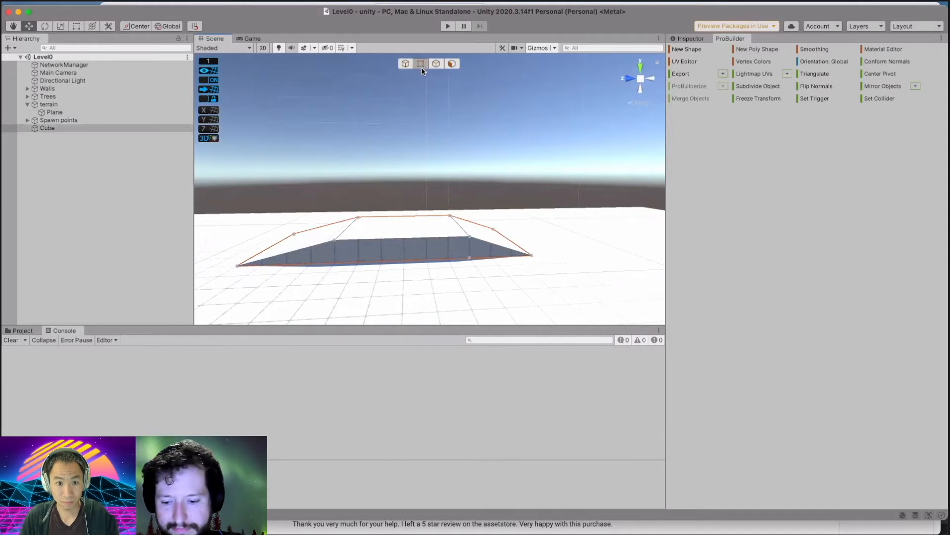
pyautogui.click(436, 64)
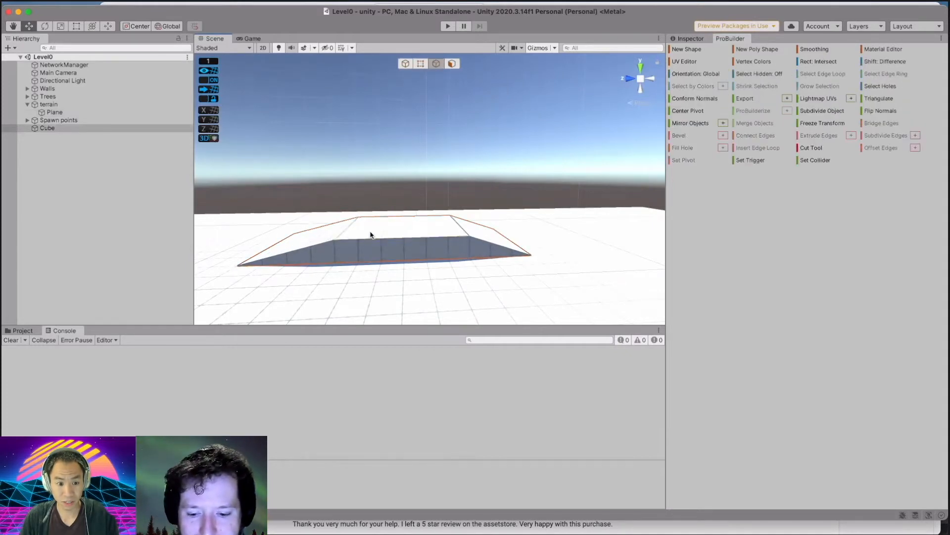
pyautogui.click(399, 266)
pyautogui.click(396, 254)
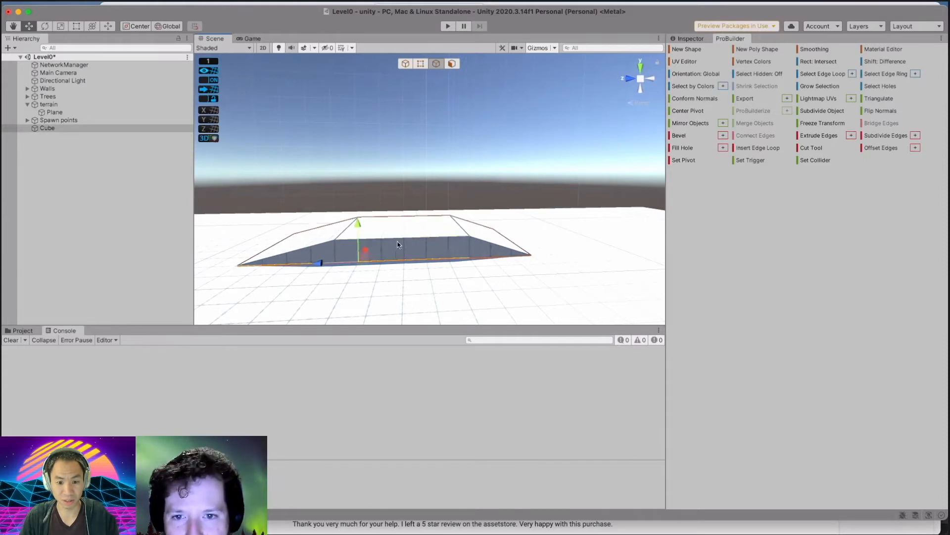
# Extrude the Cube's near long side face outward, extending both the platform and its ramp.
pyautogui.click(452, 63)
pyautogui.click(415, 248)
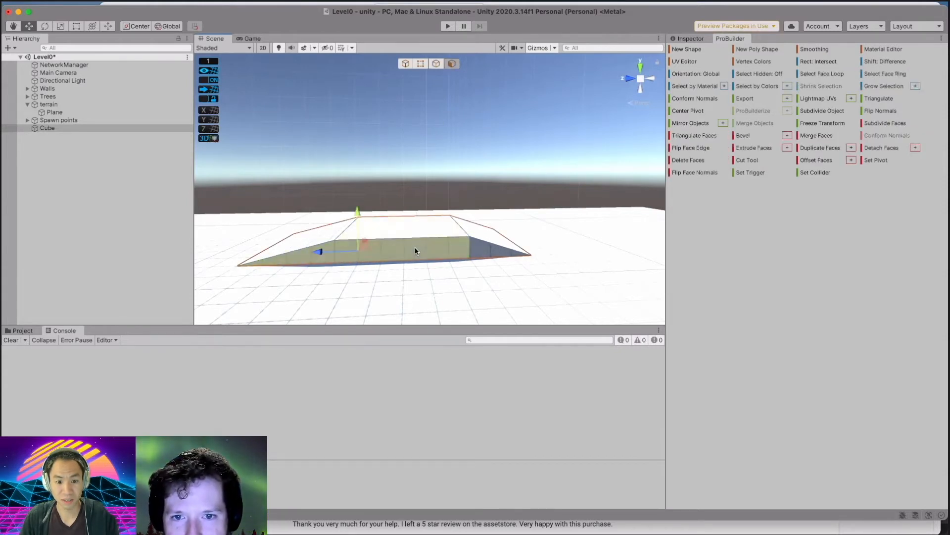
pyautogui.moveTo(364, 243); pyautogui.dragTo(355, 258)
pyautogui.press('super+z')
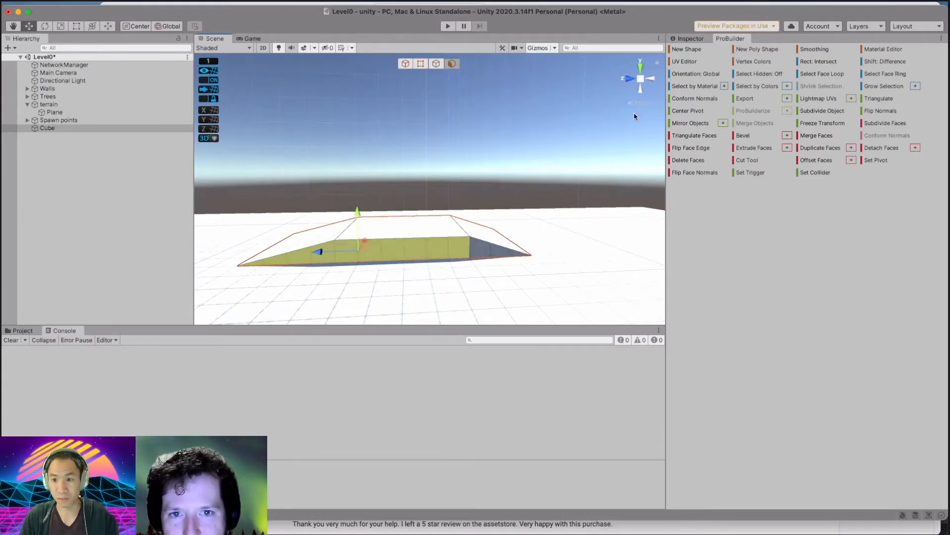
pyautogui.click(749, 153)
pyautogui.moveTo(362, 246); pyautogui.dragTo(353, 253)
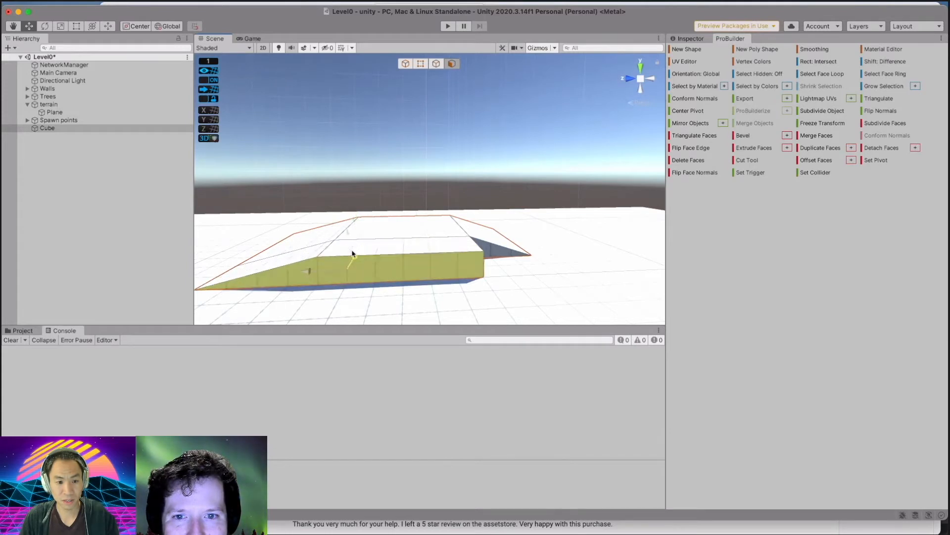
pyautogui.moveTo(352, 254); pyautogui.dragTo(352, 254)
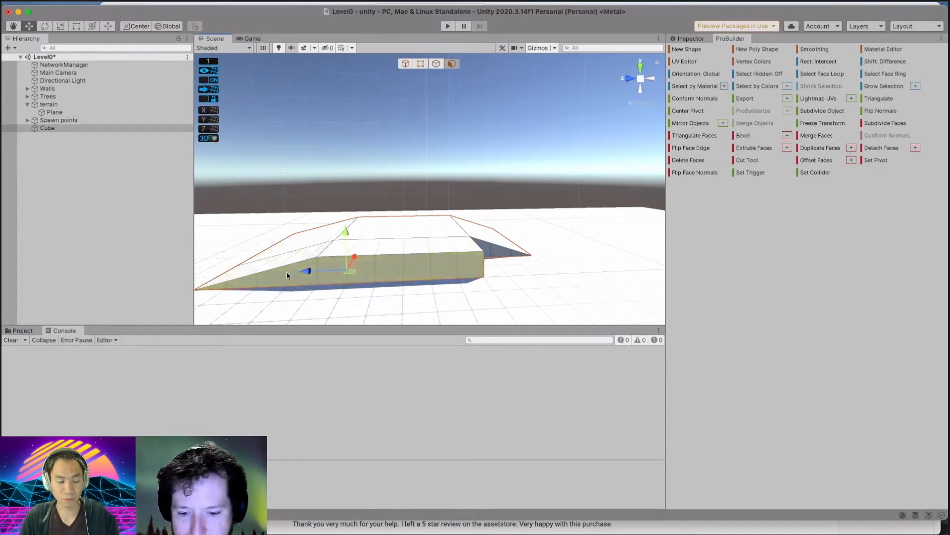
# Try to connect the top and bottom edges of the extruded side face, and undo the connection.
pyautogui.click(435, 64)
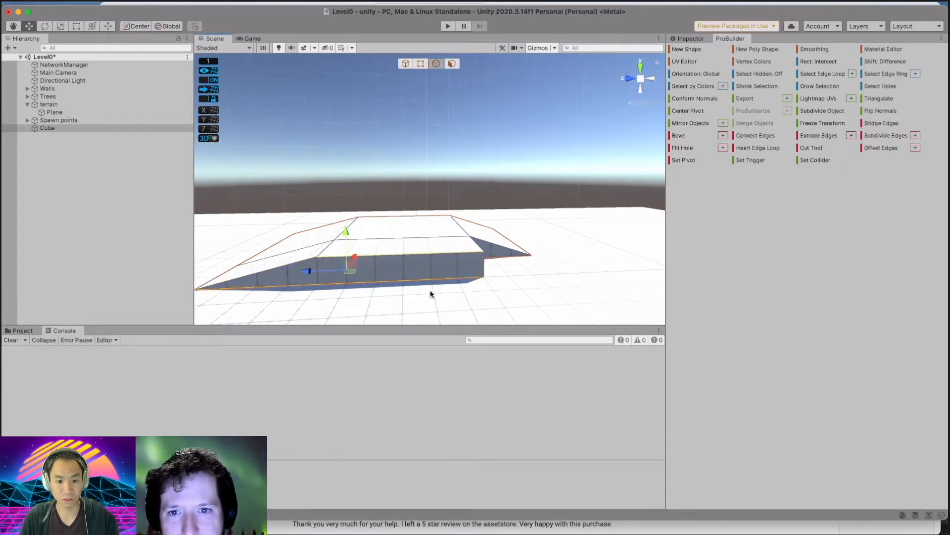
pyautogui.click(348, 285)
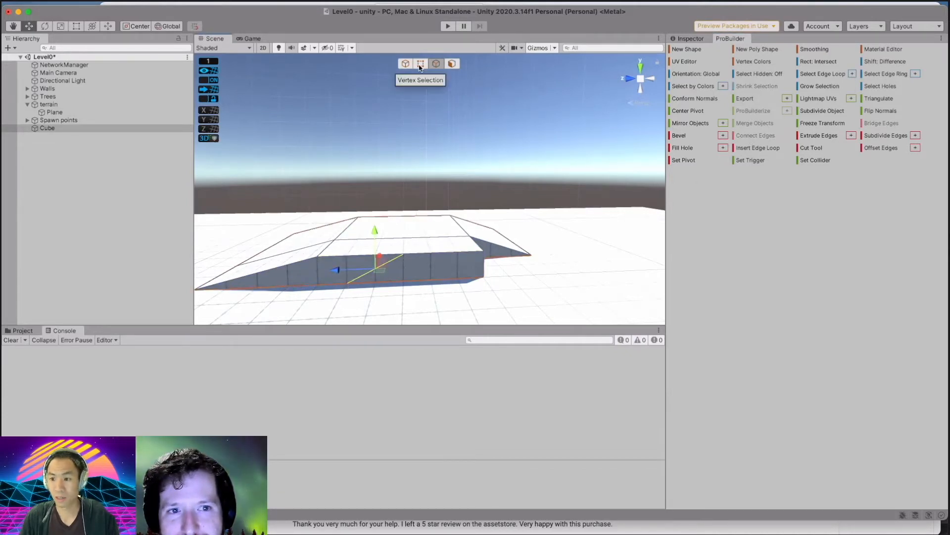
pyautogui.keyDown('shift'); pyautogui.click(449, 225); pyautogui.keyUp('shift')
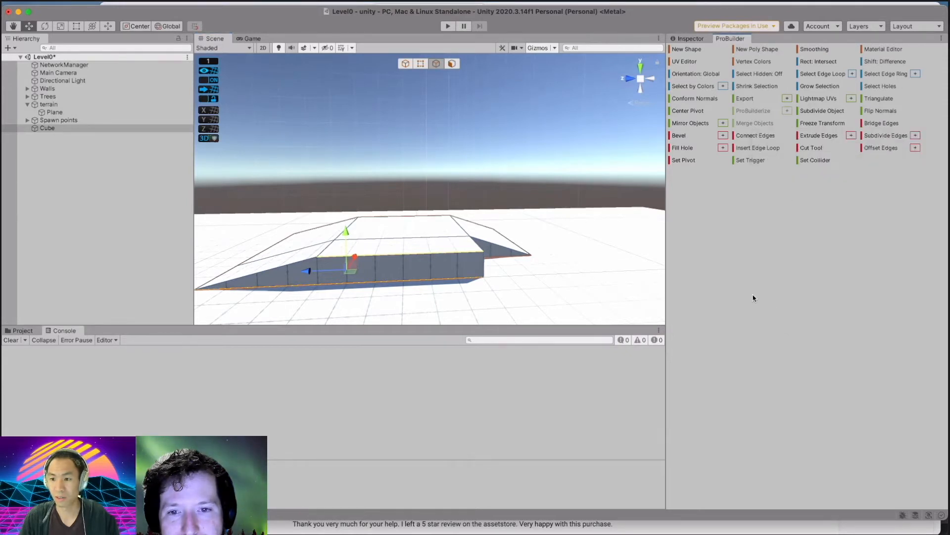
# Cut the extruded side face vertically where the ramp meets the platform, snapping to existing edges and vertices, and switch to vertex selection.
pyautogui.click(451, 64)
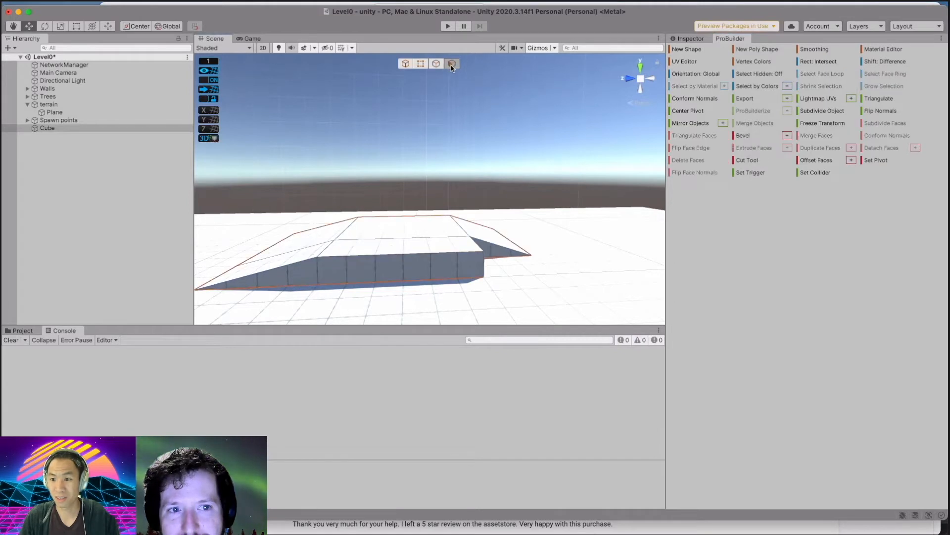
pyautogui.click(364, 266)
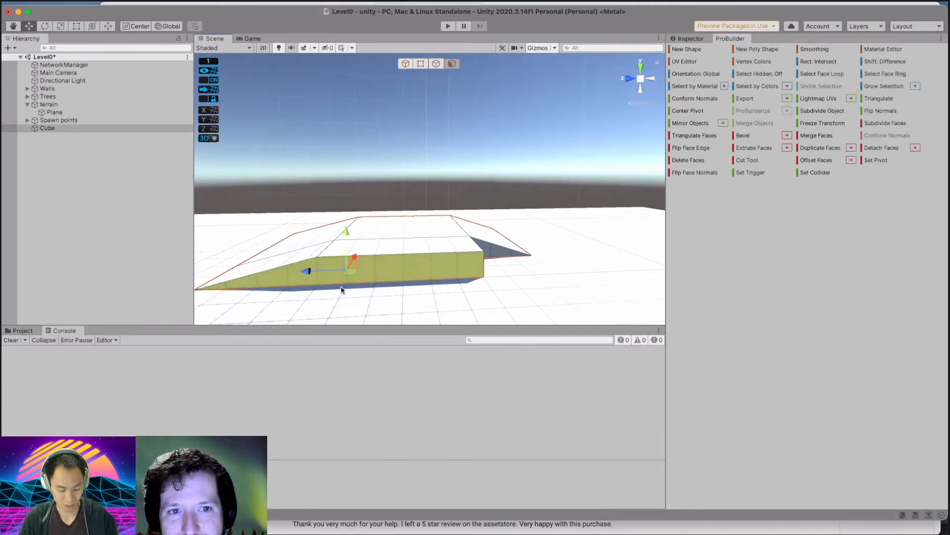
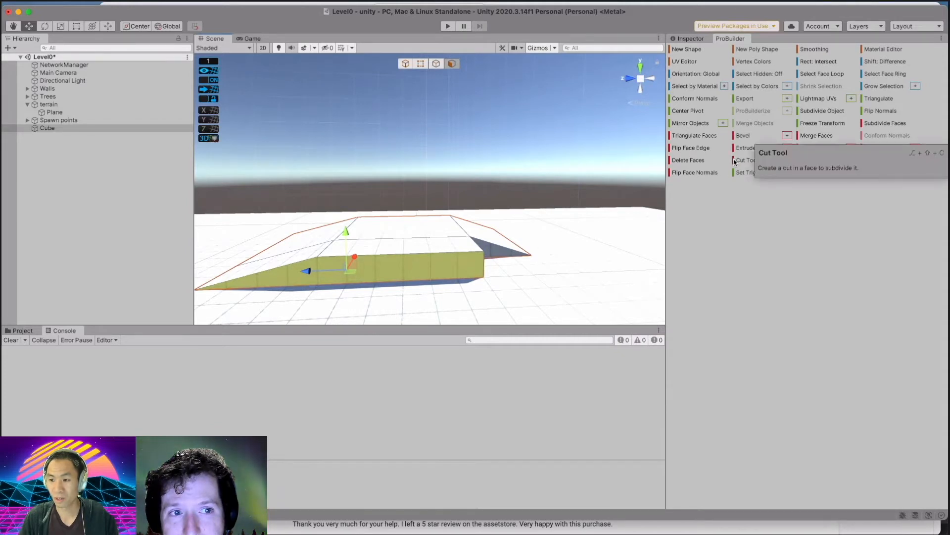
pyautogui.click(734, 160)
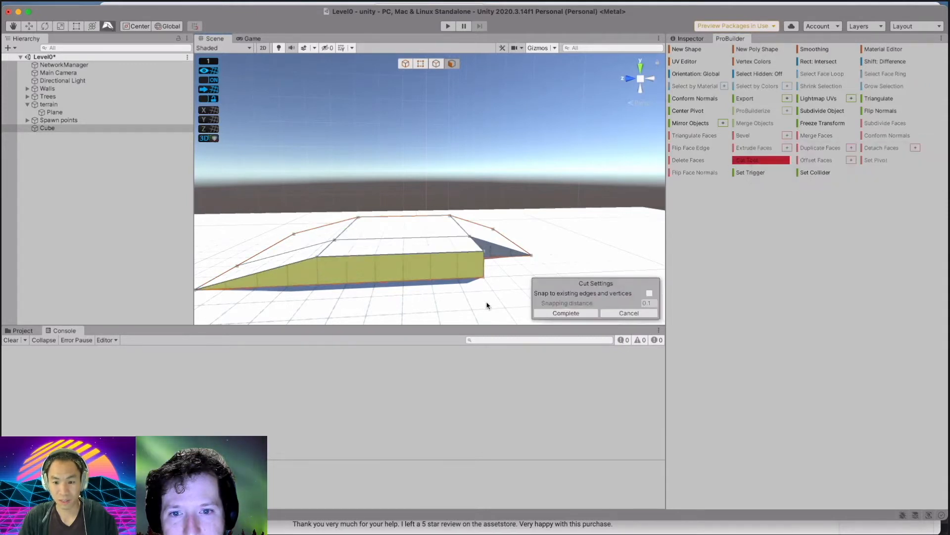
pyautogui.click(319, 285)
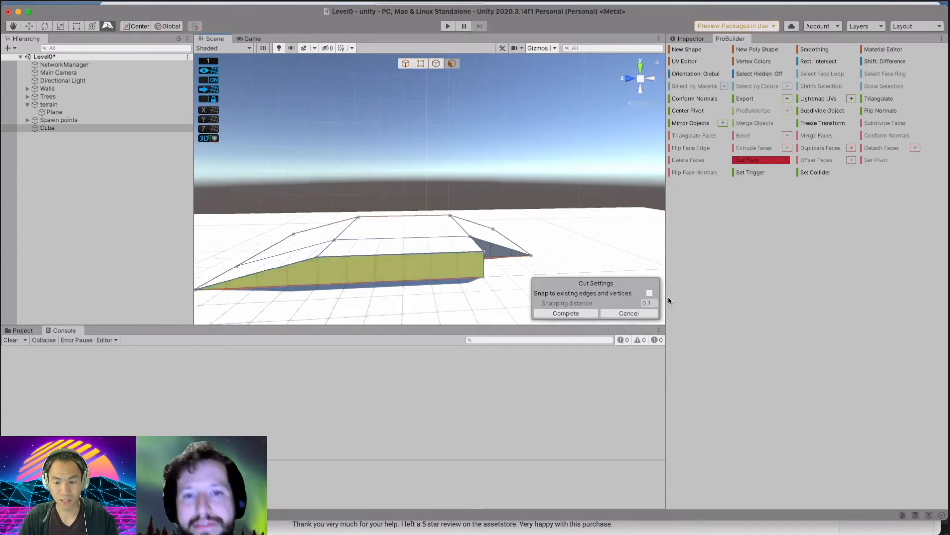
pyautogui.click(649, 293)
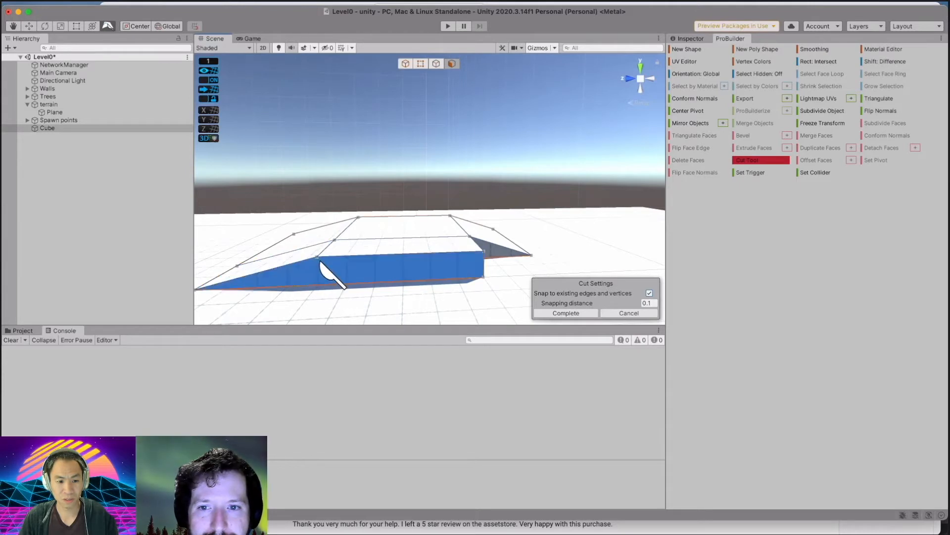
pyautogui.click(318, 285)
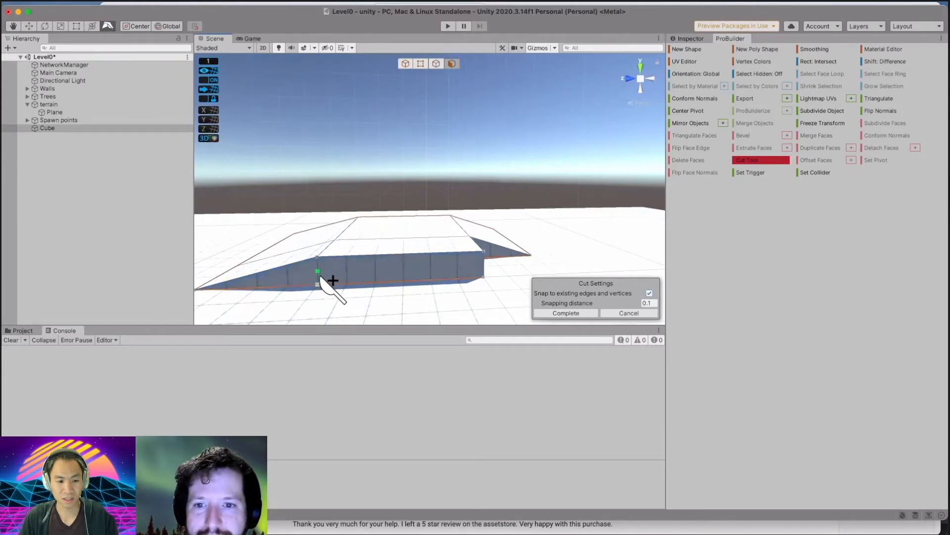
pyautogui.click(318, 258)
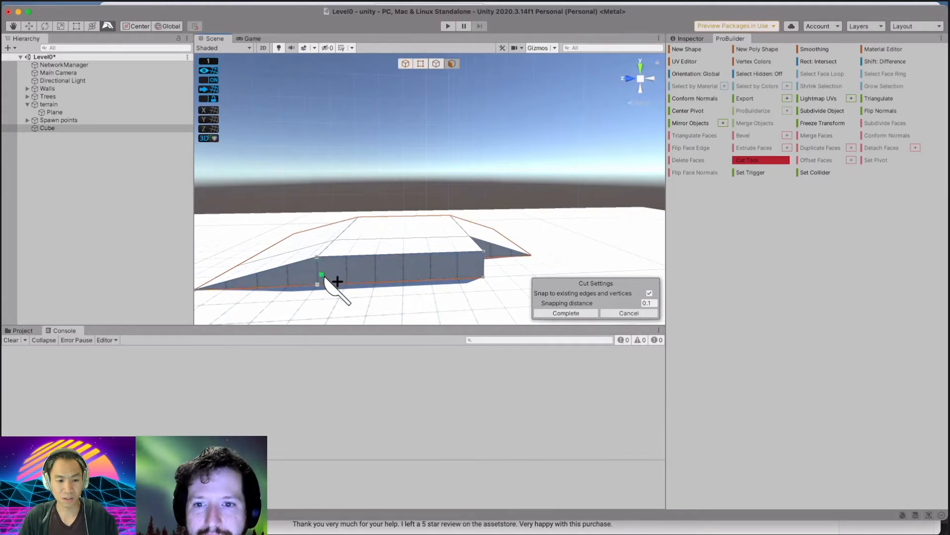
pyautogui.click(564, 313)
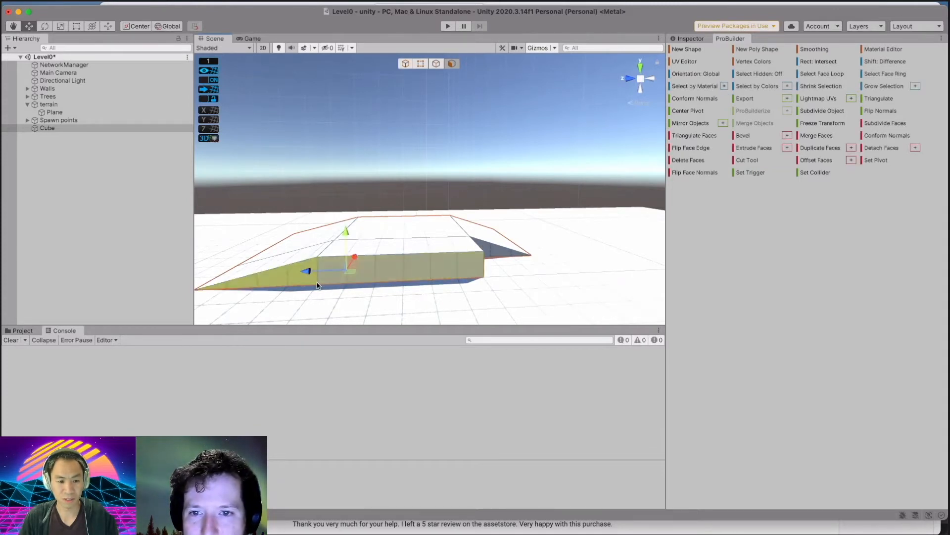
pyautogui.press('h')
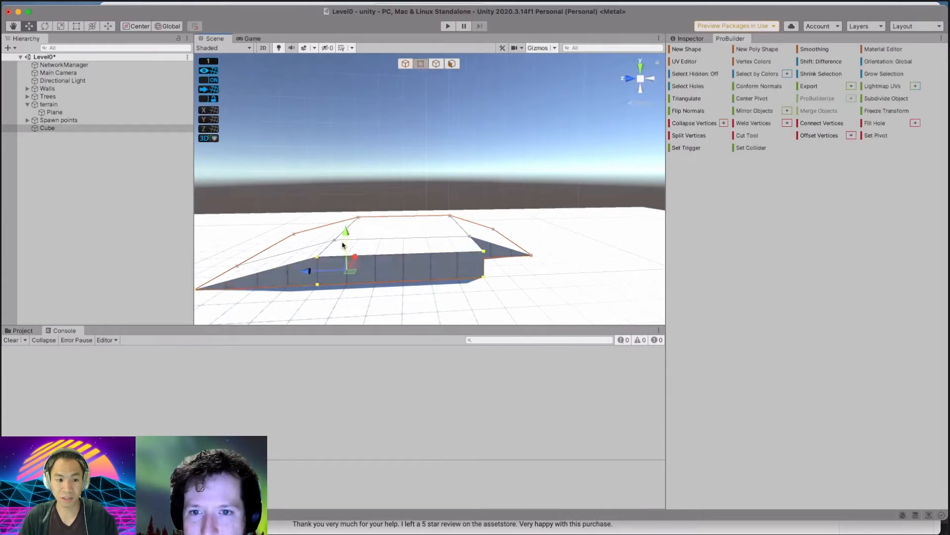
# Cut the extruded strip's underside face from the side cut's bottom vertex across to the strip's inner edge, in line with the ramp top.
pyautogui.click(317, 284)
pyautogui.moveTo(283, 289)
pyautogui.mouseDown()
pyautogui.moveTo(251, 290)
pyautogui.moveTo(291, 291)
pyautogui.mouseUp()
pyautogui.click(361, 275)
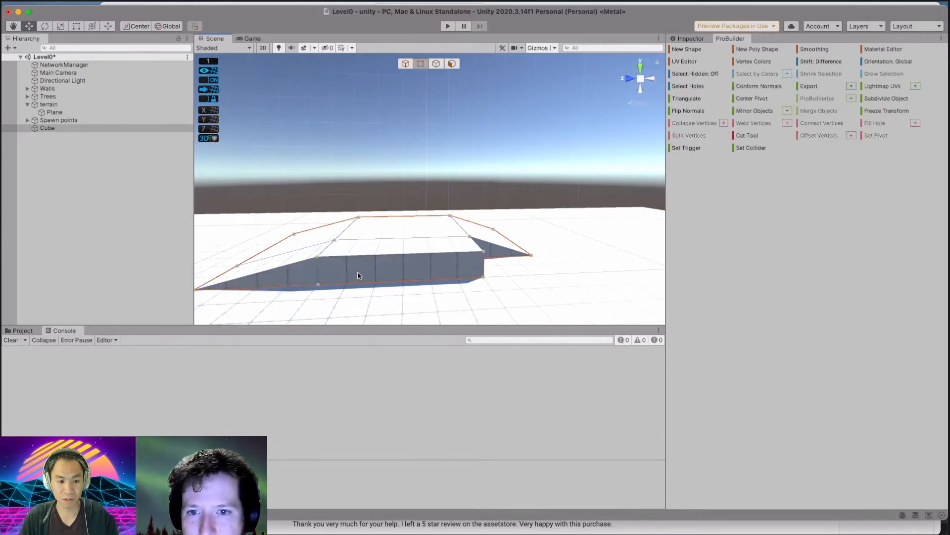
pyautogui.keyDown('alt'); pyautogui.moveTo(373, 272); pyautogui.dragTo(459, 133); pyautogui.keyUp('alt')
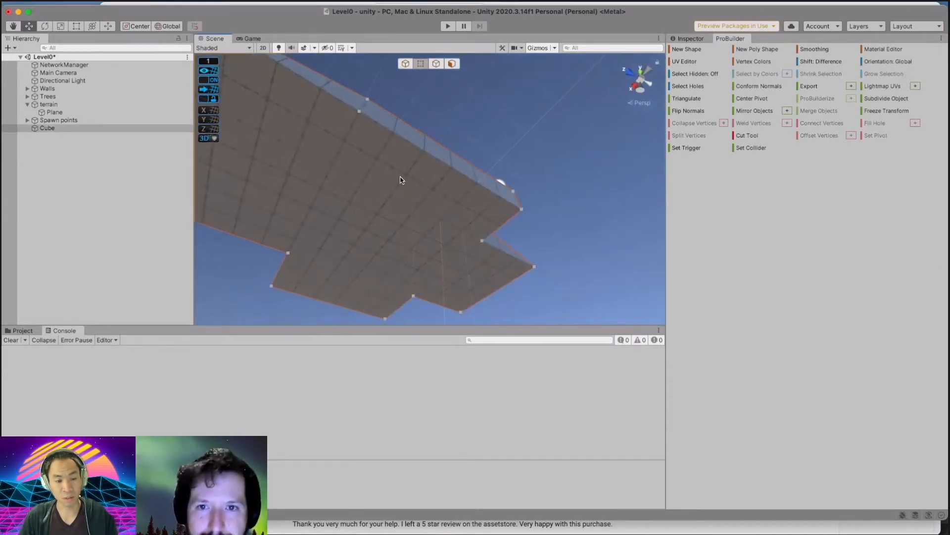
pyautogui.click(450, 64)
pyautogui.click(371, 146)
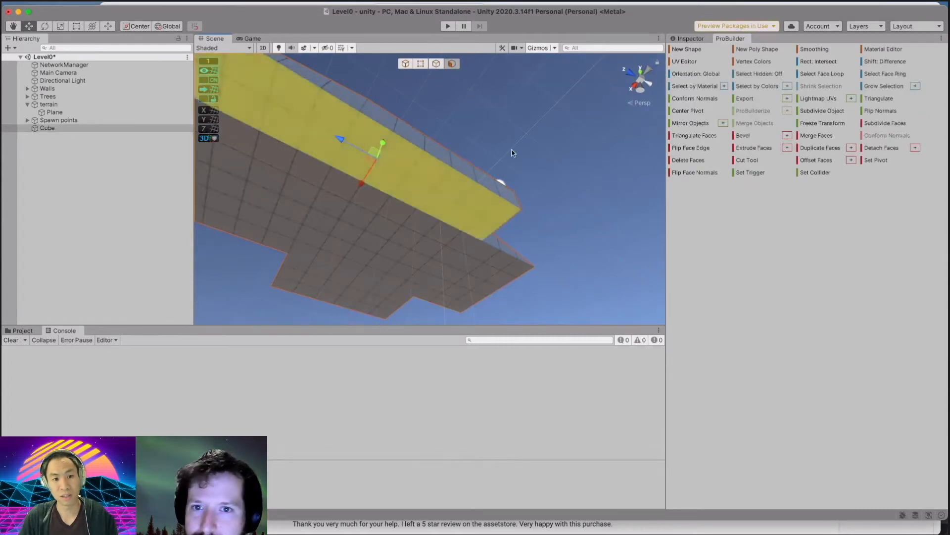
pyautogui.click(747, 160)
pyautogui.click(359, 111)
pyautogui.click(332, 164)
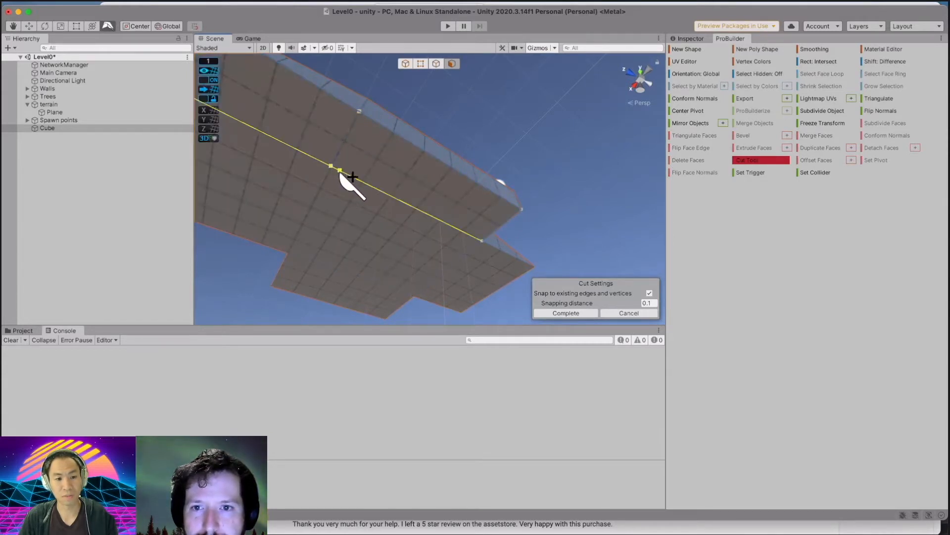
pyautogui.click(566, 313)
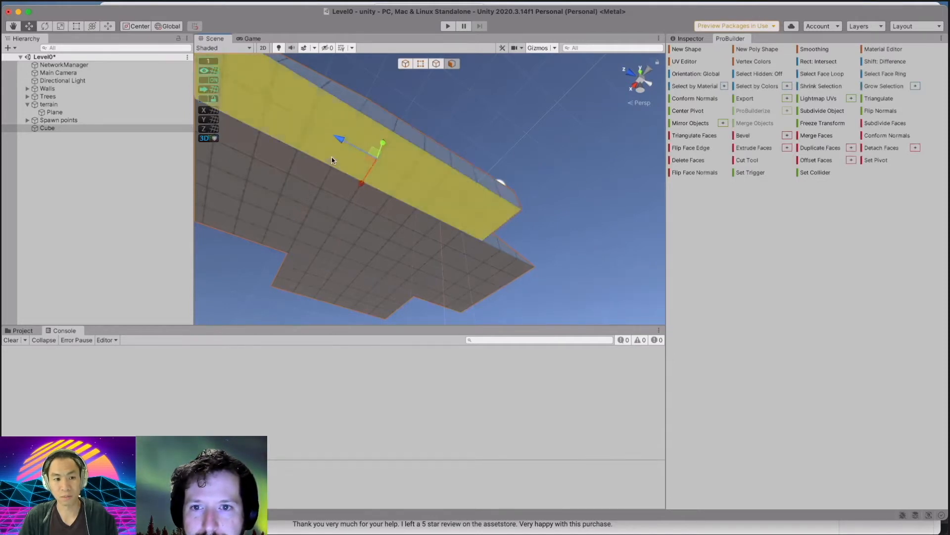
# Select the new vertex on the underside strip's inner edge in vertex selection mode and save the scene.
pyautogui.click(421, 63)
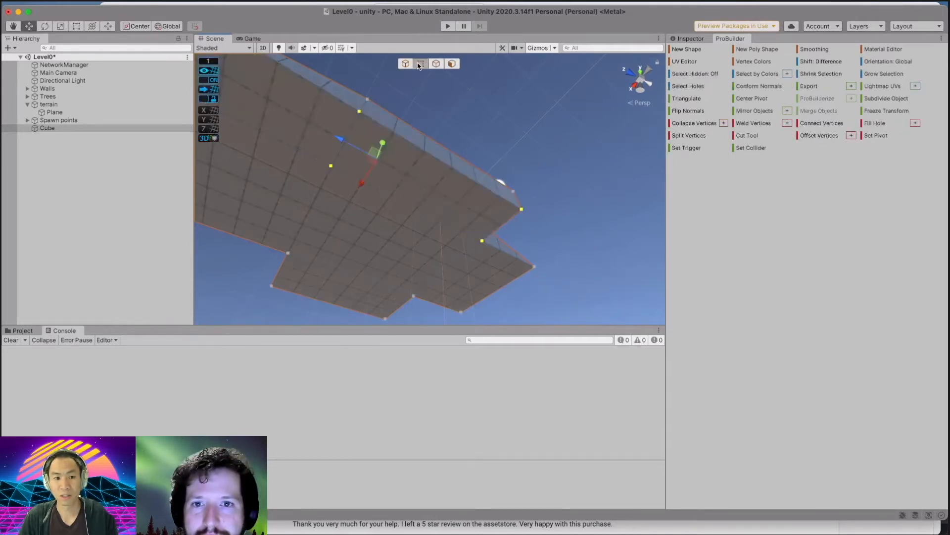
pyautogui.click(331, 166)
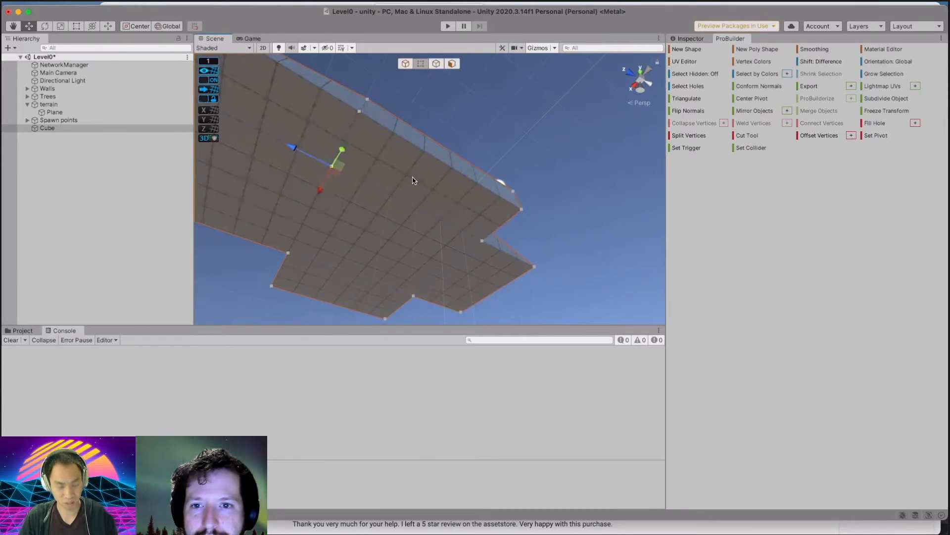
pyautogui.press('super+s')
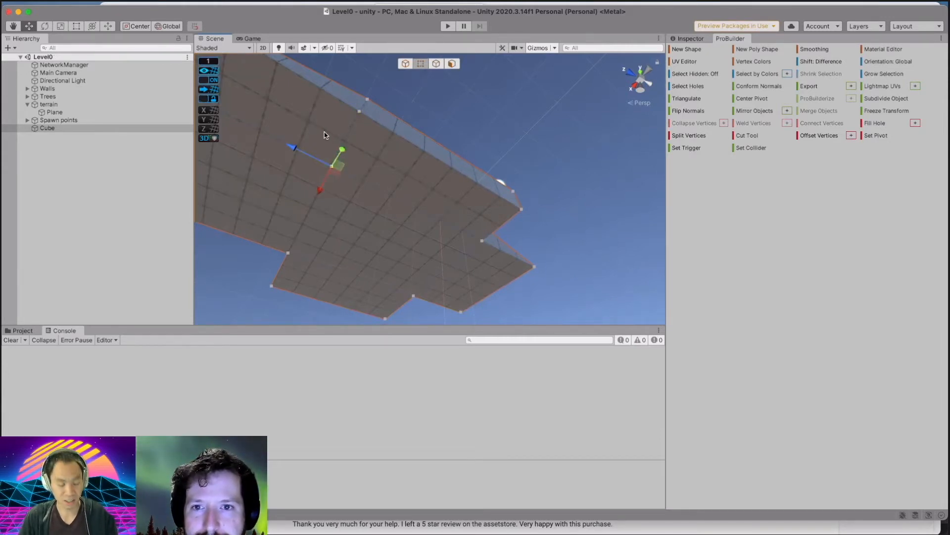
# Delete the faces of the extruded section beside the ramp in face selection mode, keeping the extruded platform section.
pyautogui.keyDown('alt'); pyautogui.moveTo(326, 139); pyautogui.dragTo(414, 230); pyautogui.keyUp('alt')
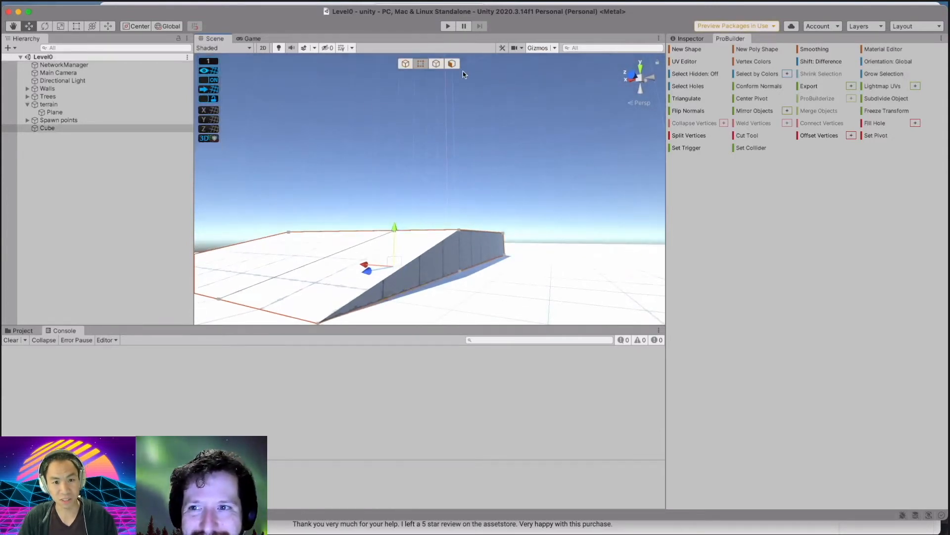
pyautogui.click(452, 64)
pyautogui.click(413, 245)
pyautogui.click(413, 246)
pyautogui.moveTo(418, 272); pyautogui.dragTo(405, 225, button='middle')
pyautogui.keyDown('shift'); pyautogui.click(351, 118); pyautogui.keyUp('shift')
pyautogui.moveTo(423, 105); pyautogui.dragTo(448, 156, button='middle')
pyautogui.click(685, 161)
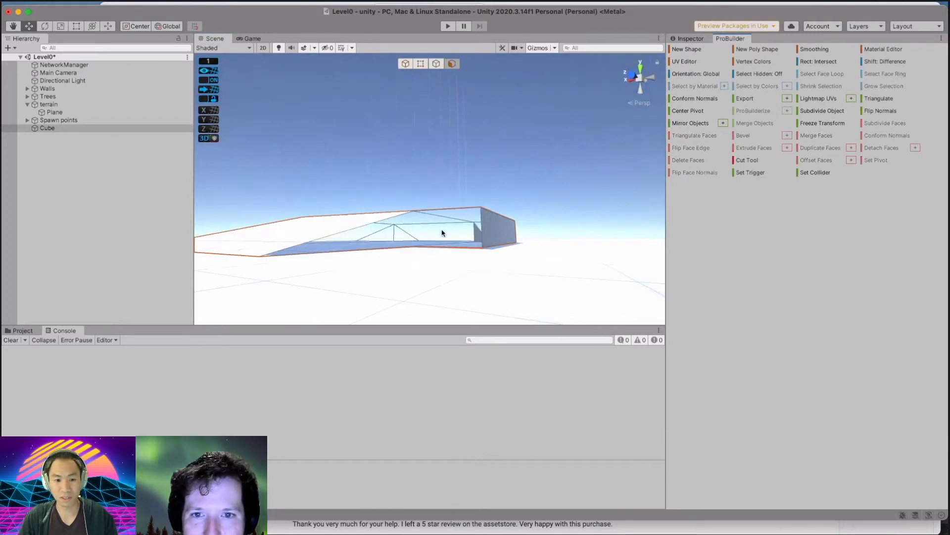
# Try to connect the top and bottom vertices at the inner corner of the platform's open end with Connect Vertices.
pyautogui.keyDown('alt'); pyautogui.moveTo(443, 233); pyautogui.dragTo(437, 247); pyautogui.keyUp('alt')
pyautogui.keyDown('alt'); pyautogui.moveTo(446, 274); pyautogui.dragTo(382, 208); pyautogui.keyUp('alt')
pyautogui.click(421, 63)
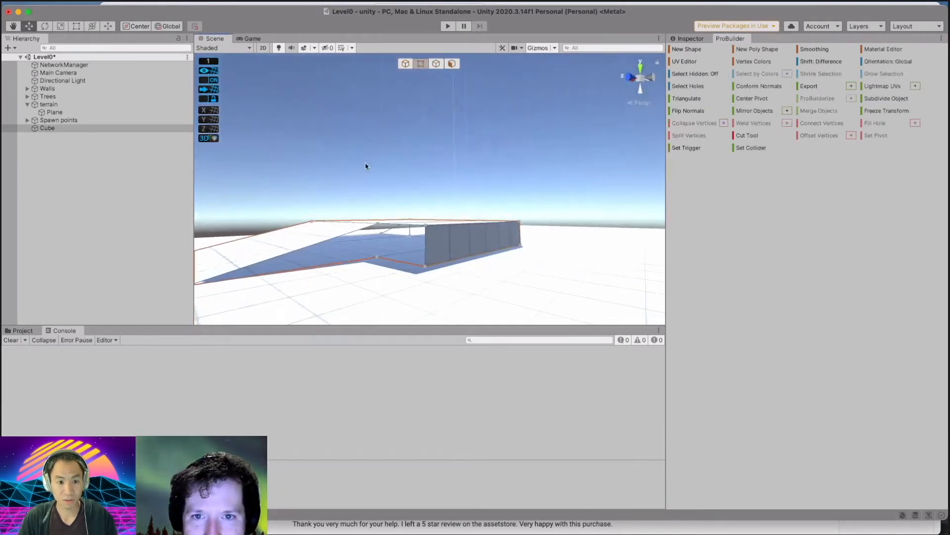
pyautogui.click(379, 226)
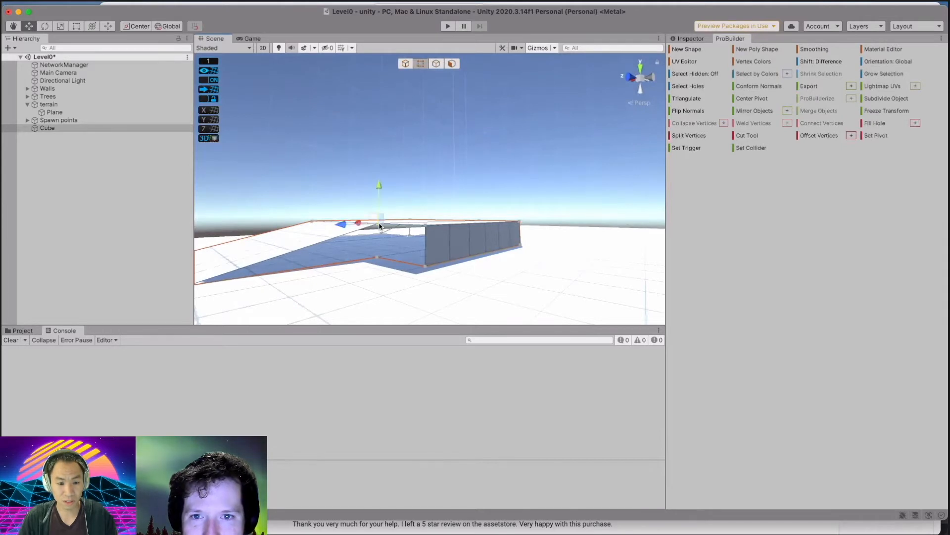
pyautogui.click(377, 257)
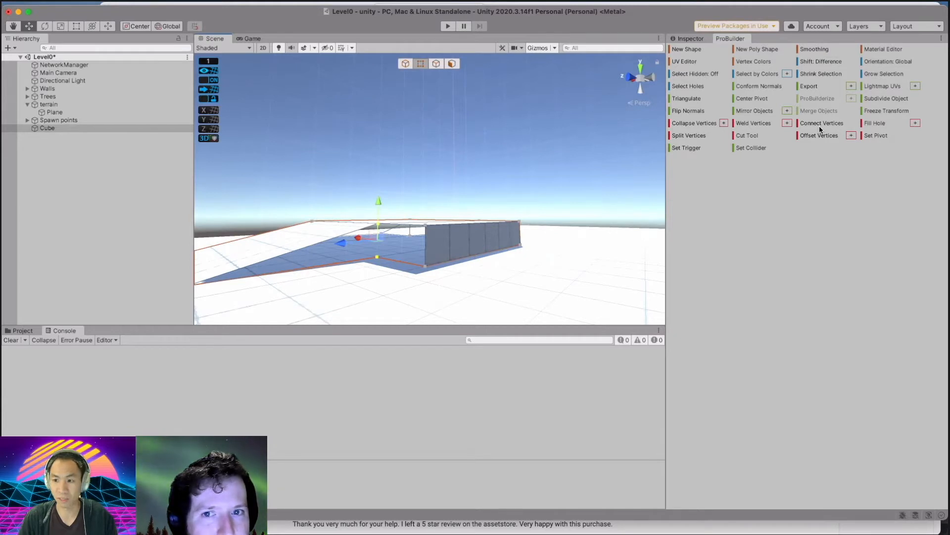
pyautogui.click(629, 271)
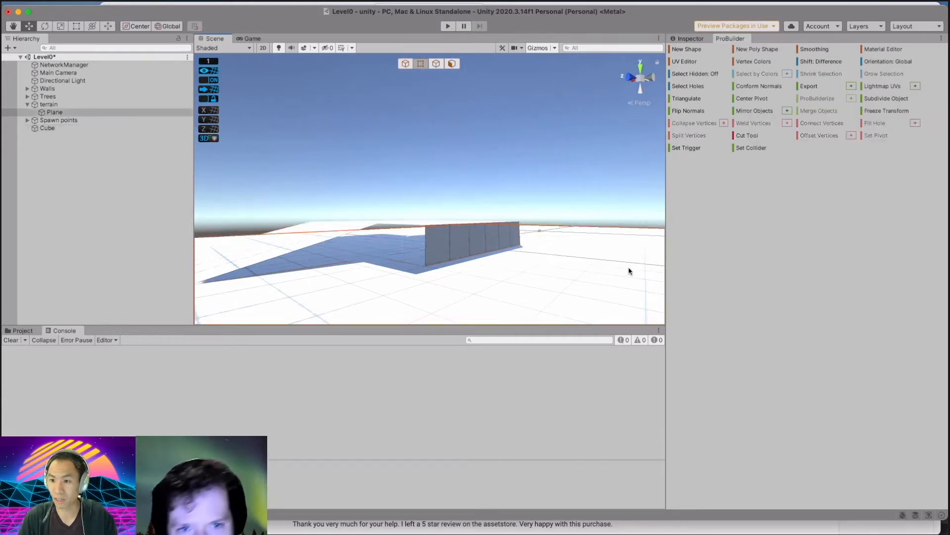
pyautogui.click(371, 231)
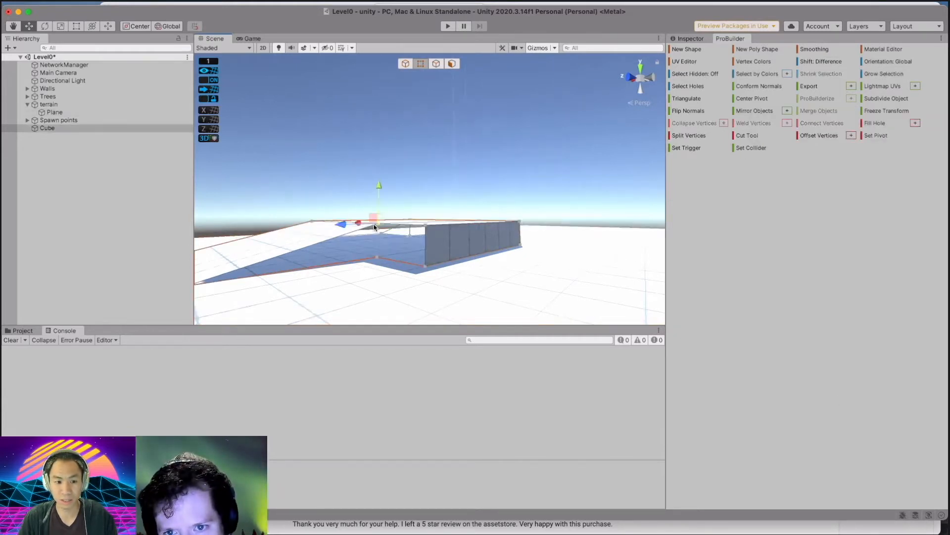
pyautogui.click(377, 259)
pyautogui.keyDown('shift'); pyautogui.click(375, 257); pyautogui.keyUp('shift')
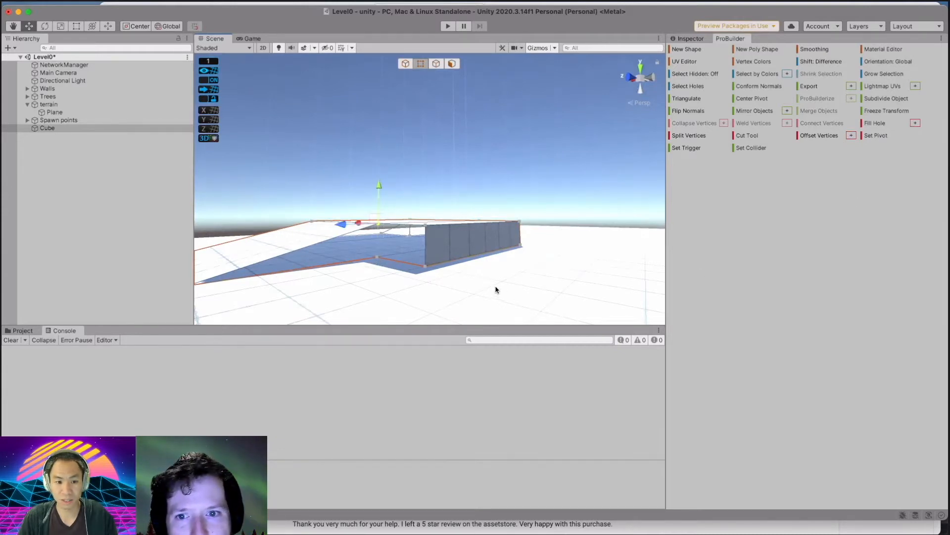
pyautogui.keyDown('shift'); pyautogui.click(376, 258); pyautogui.keyUp('shift')
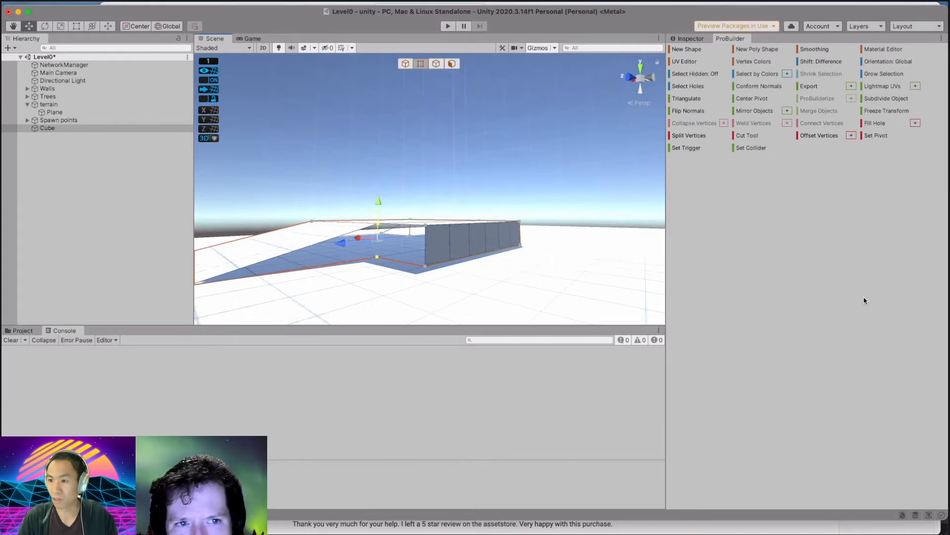
pyautogui.scroll(2, 512, 263)
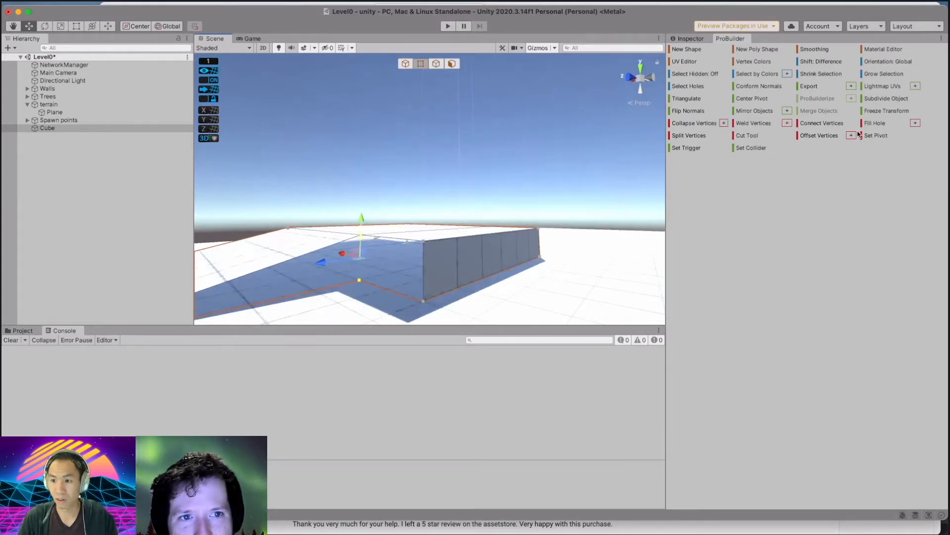
pyautogui.click(806, 124)
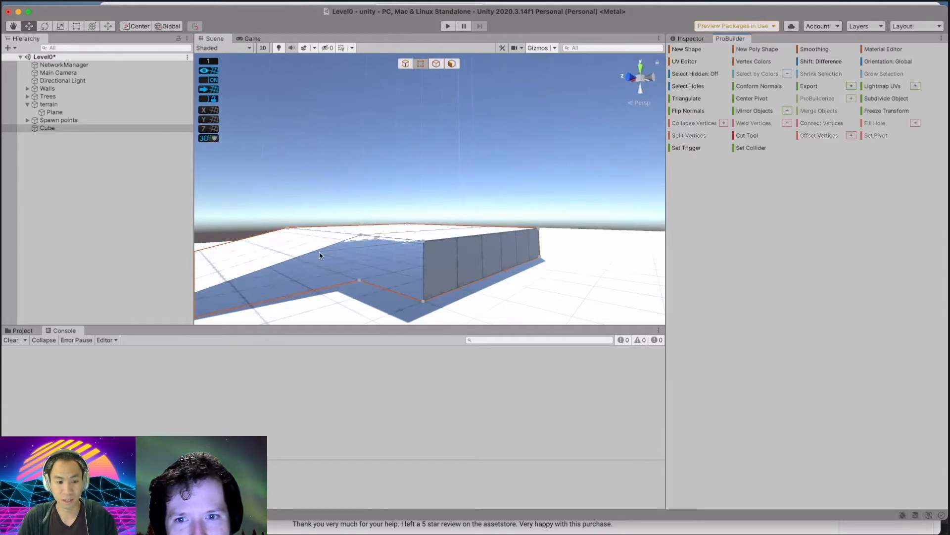
pyautogui.scroll(-1, 342, 258)
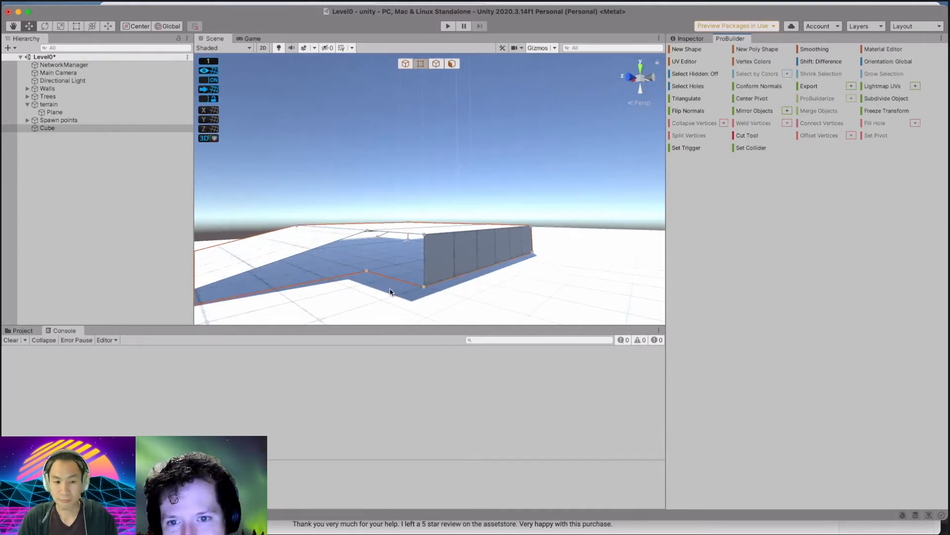
# Examine the platform's open end and the ramp's open side around the deleted faces.
pyautogui.click(424, 286)
pyautogui.keyDown('alt'); pyautogui.moveTo(360, 289); pyautogui.dragTo(555, 217); pyautogui.keyUp('alt')
pyautogui.click(557, 218)
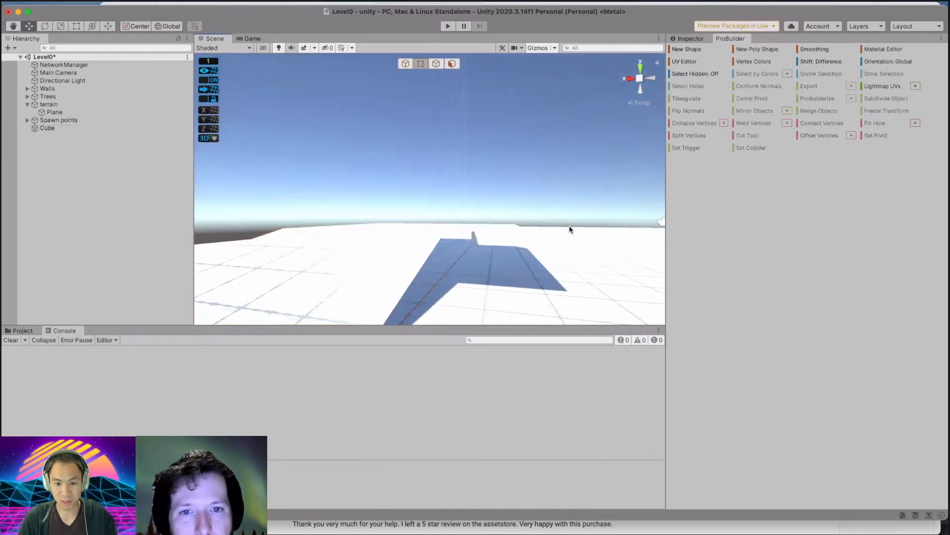
pyautogui.click(472, 243)
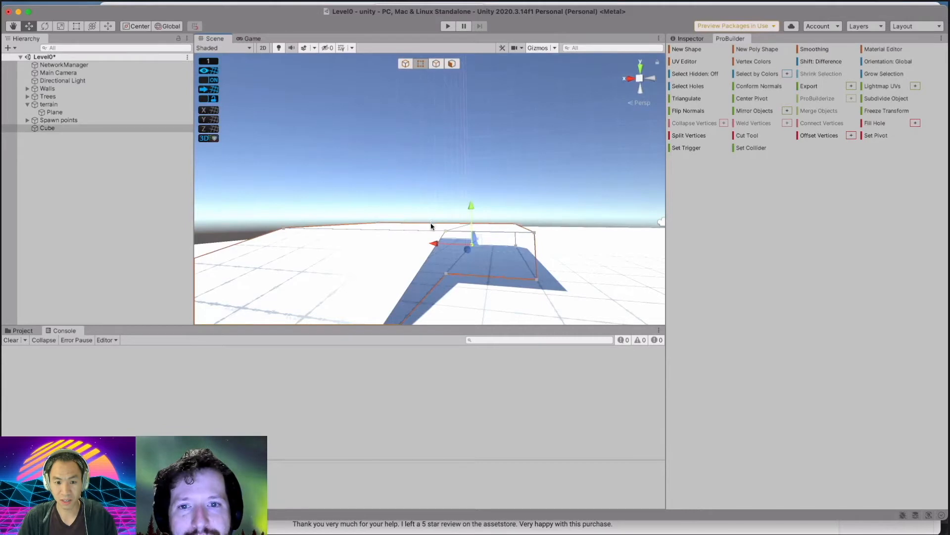
pyautogui.moveTo(547, 287); pyautogui.dragTo(547, 287)
pyautogui.moveTo(556, 280); pyautogui.dragTo(537, 298, button='middle')
pyautogui.click(537, 298)
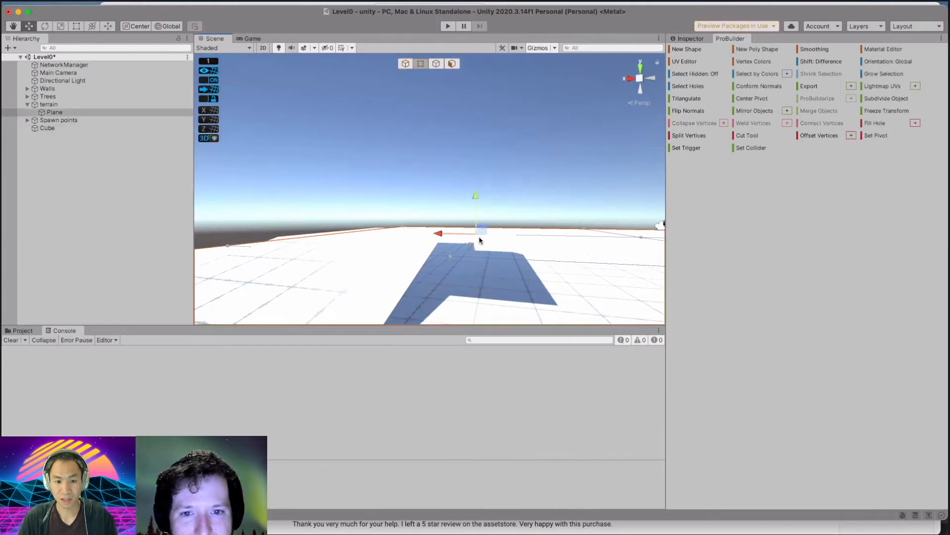
pyautogui.moveTo(483, 243); pyautogui.dragTo(496, 274, button='middle')
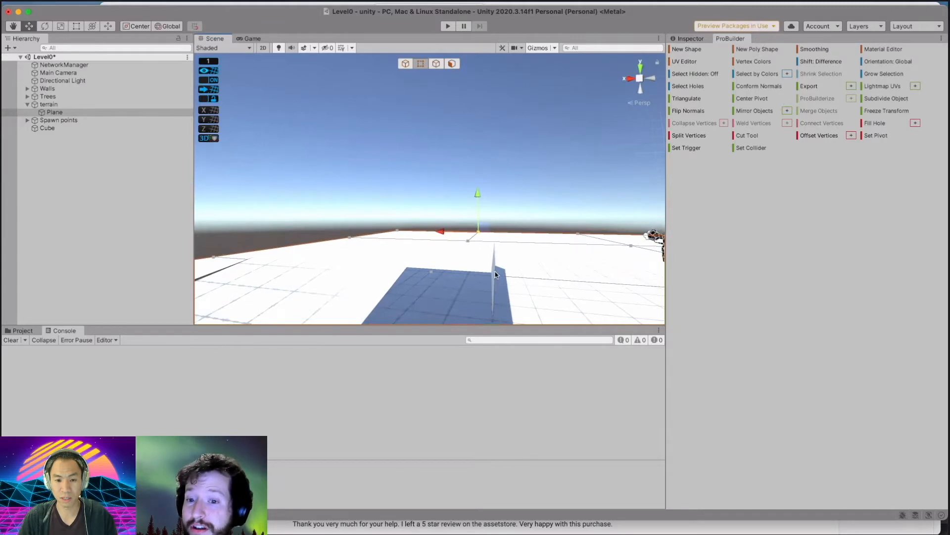
pyautogui.click(479, 261)
pyautogui.moveTo(446, 293); pyautogui.dragTo(445, 269, button='middle')
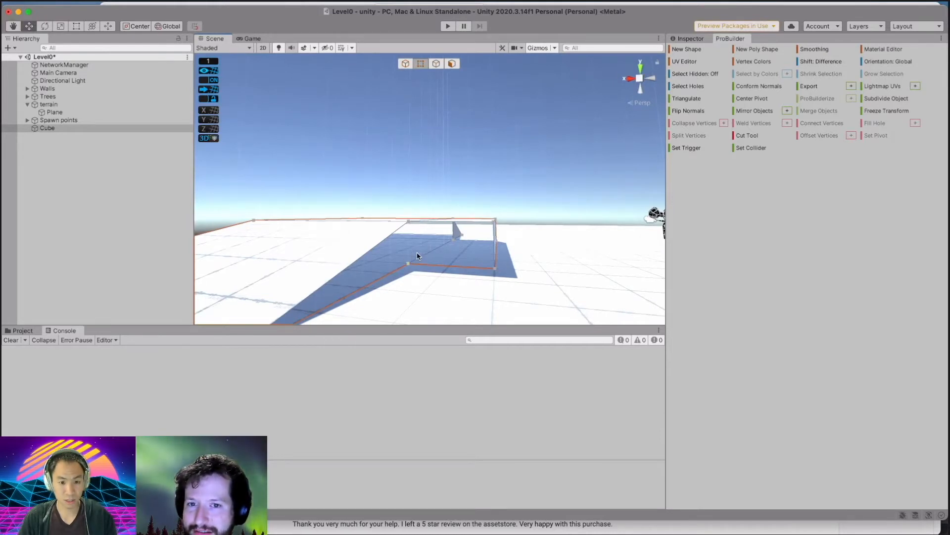
# Try to fill the platform's open end from its four corner vertices with Fill Hole, keeping Fill Entire Hole enabled.
pyautogui.click(408, 219)
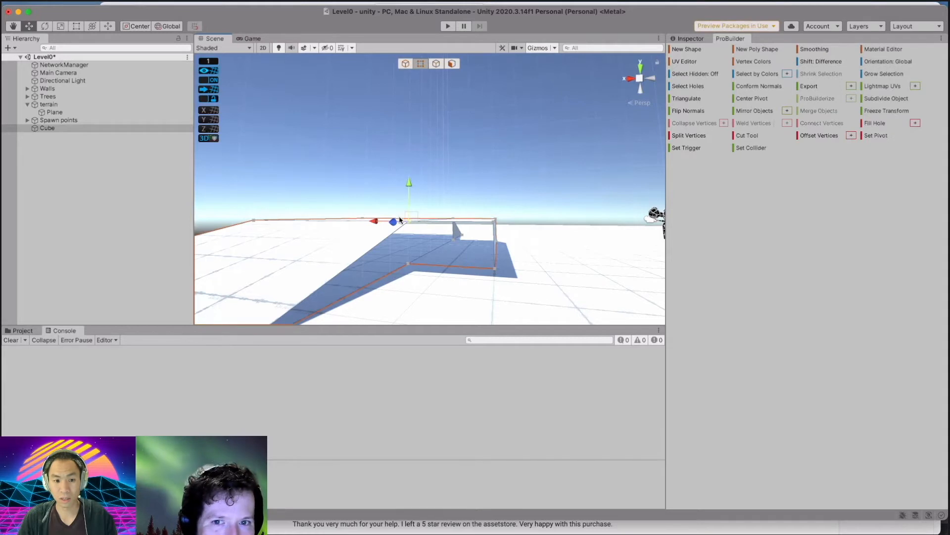
pyautogui.scroll(5, 399, 219)
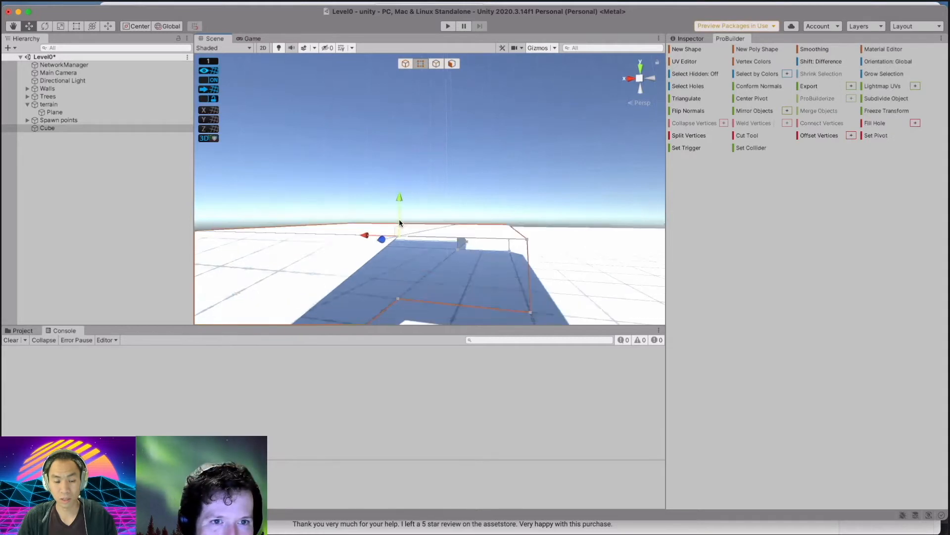
pyautogui.moveTo(365, 263); pyautogui.dragTo(385, 274)
pyautogui.scroll(-3, 413, 284)
pyautogui.scroll(-2, 414, 284)
pyautogui.click(407, 264)
pyautogui.moveTo(392, 274)
pyautogui.mouseDown()
pyautogui.moveTo(370, 284)
pyautogui.moveTo(409, 272)
pyautogui.moveTo(381, 285)
pyautogui.moveTo(402, 282)
pyautogui.mouseUp()
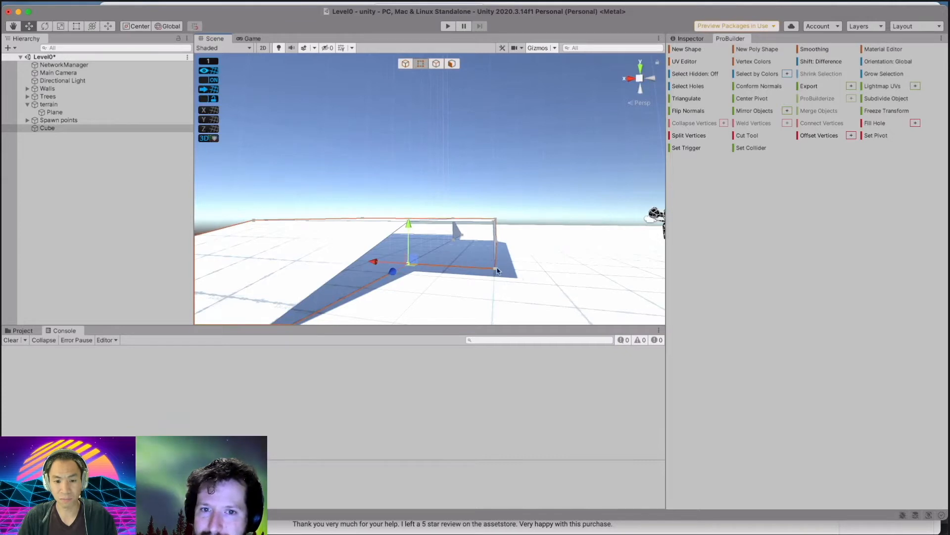
pyautogui.scroll(-3, 476, 260)
pyautogui.keyDown('alt'); pyautogui.moveTo(470, 260); pyautogui.dragTo(458, 304); pyautogui.keyUp('alt')
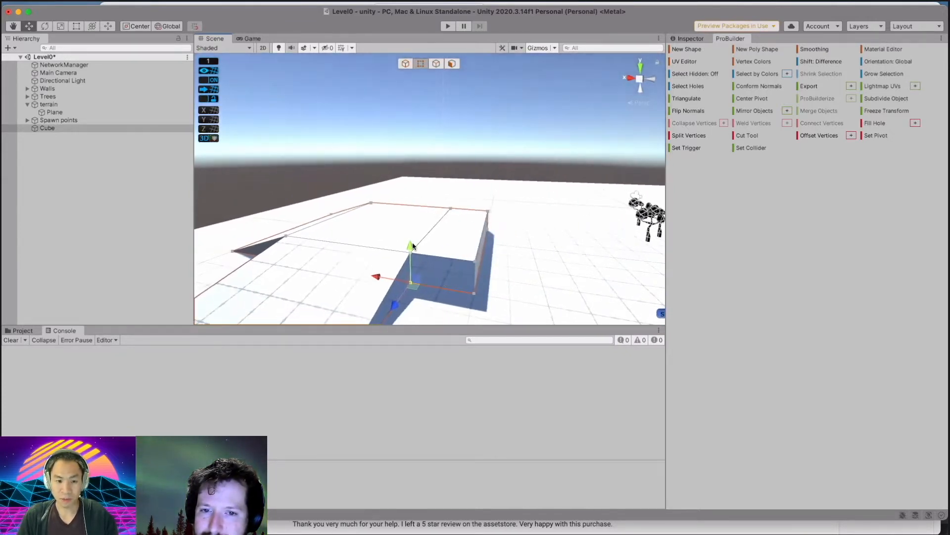
pyautogui.moveTo(511, 306); pyautogui.dragTo(512, 306)
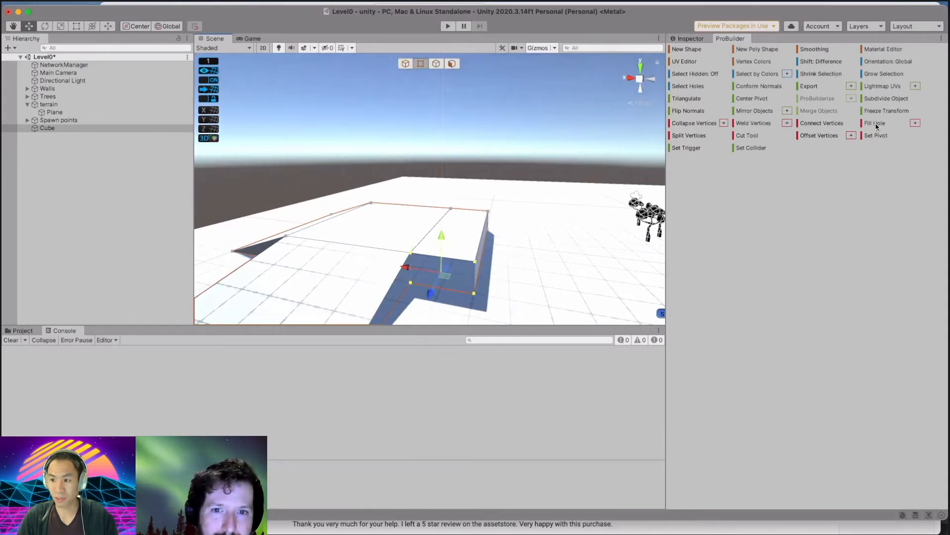
pyautogui.click(917, 123)
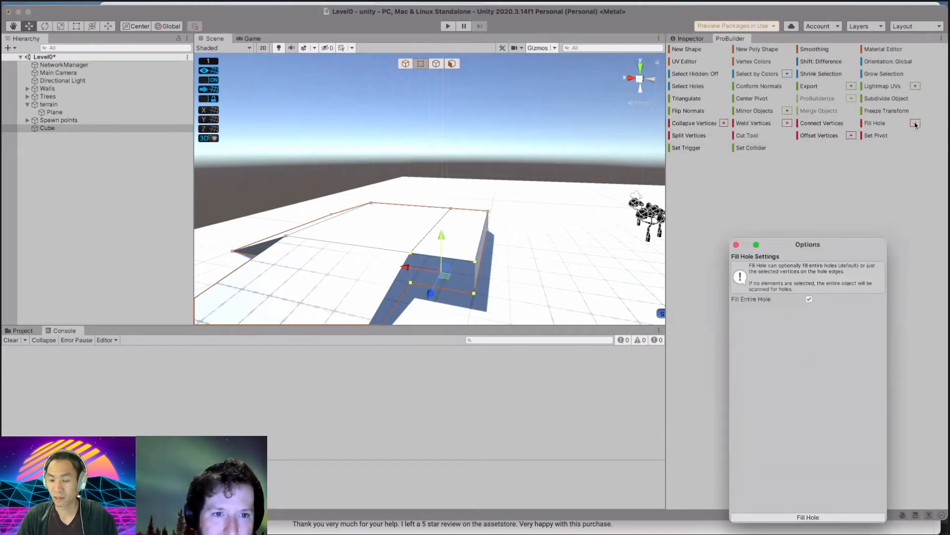
pyautogui.click(808, 517)
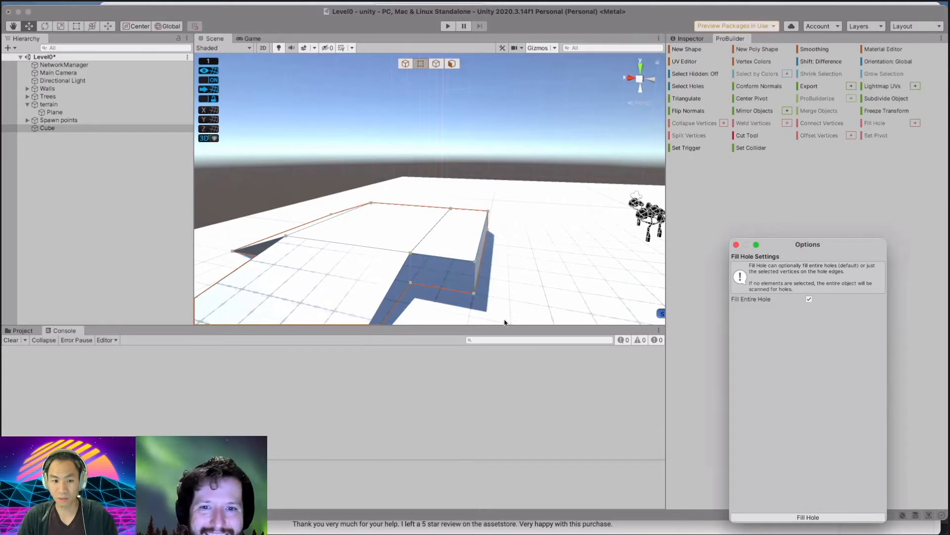
# Try Fill Hole again with the ramp's lower corner vertex added to the open end's corner vertices.
pyautogui.scroll(-4, 417, 269)
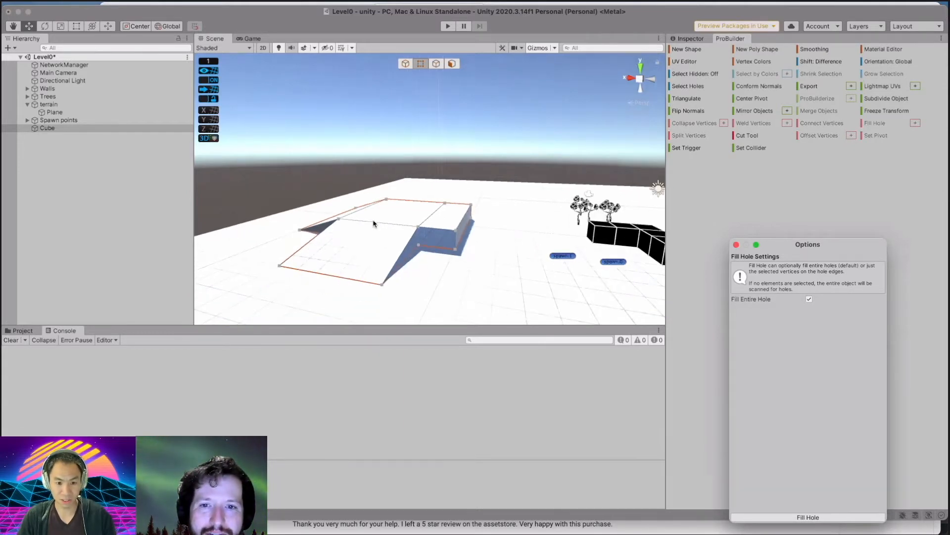
pyautogui.moveTo(467, 288); pyautogui.dragTo(463, 294)
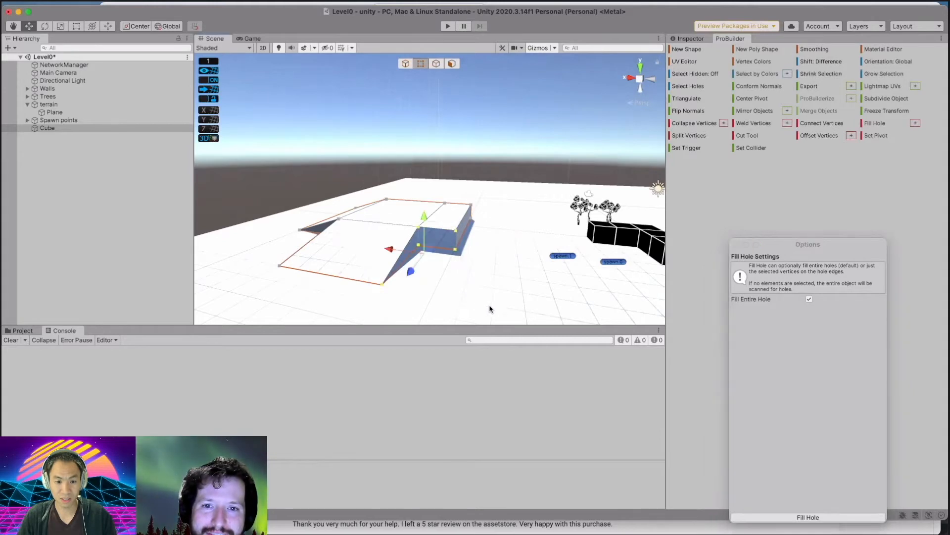
pyautogui.click(807, 520)
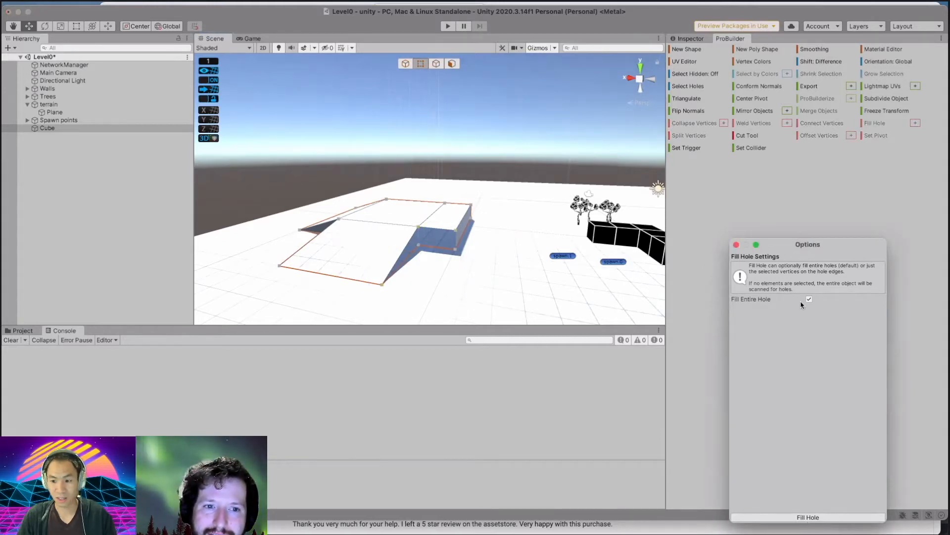
# Fill the platform's open end from its four corner vertices using Fill Hole with Fill Entire Hole disabled.
pyautogui.moveTo(406, 221); pyautogui.dragTo(495, 268)
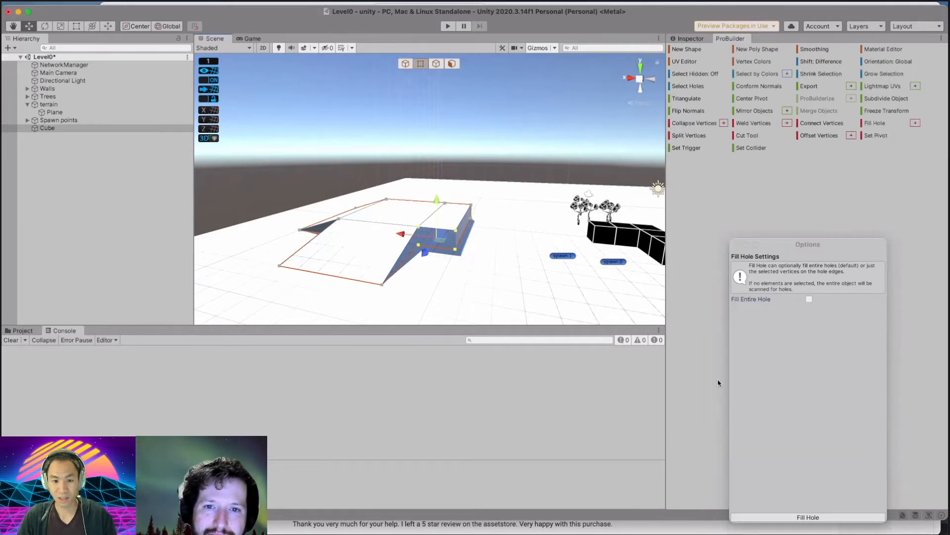
pyautogui.click(809, 518)
pyautogui.scroll(3, 426, 268)
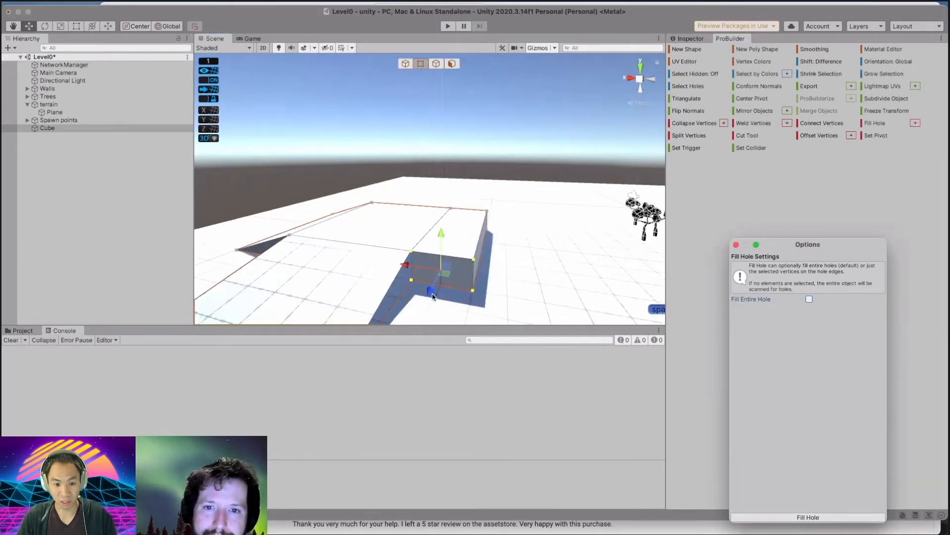
pyautogui.scroll(-1, 422, 309)
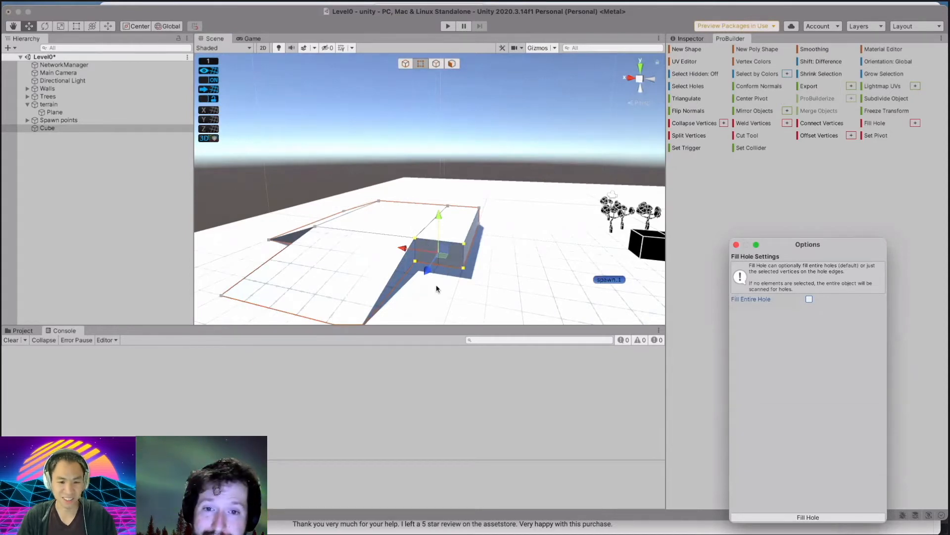
# Fill the ramp's triangular open side from its three corner vertices with Fill Hole and save the scene.
pyautogui.keyDown('alt'); pyautogui.moveTo(419, 284); pyautogui.dragTo(336, 262); pyautogui.keyUp('alt')
pyautogui.click(255, 264)
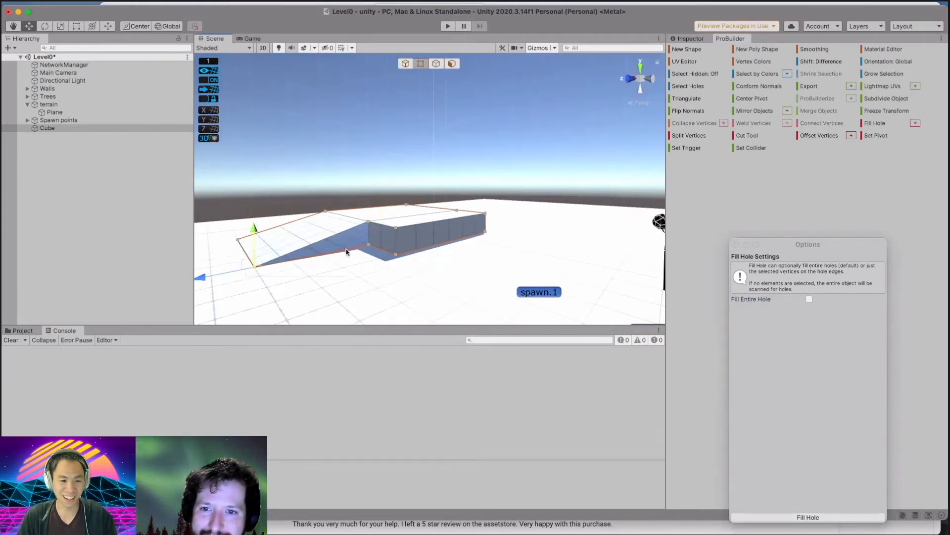
pyautogui.keyDown('shift'); pyautogui.click(374, 221); pyautogui.keyUp('shift')
pyautogui.click(775, 517)
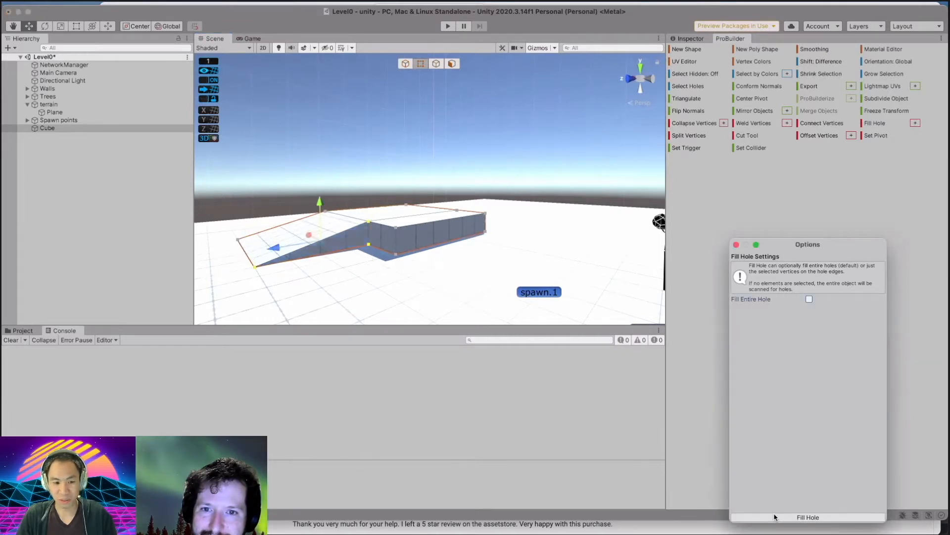
pyautogui.press('super+s')
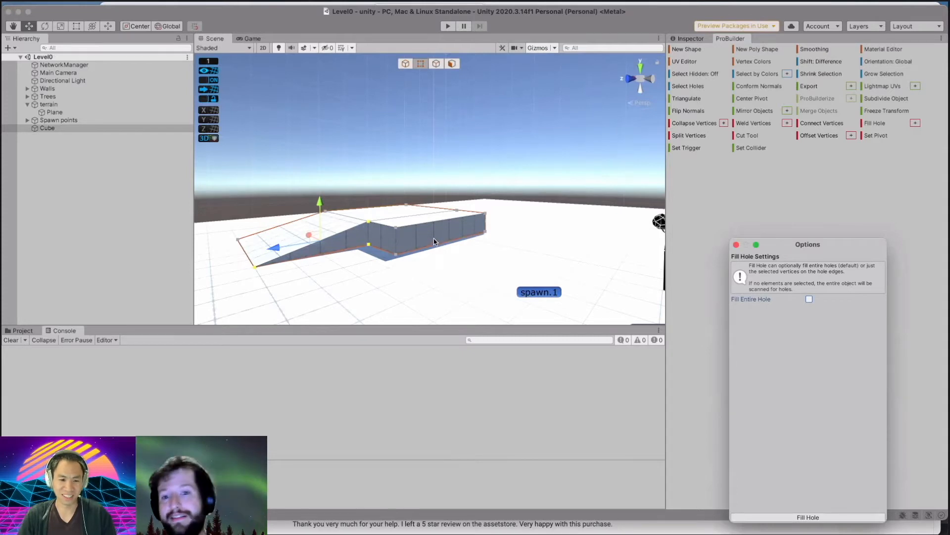
pyautogui.keyDown('alt'); pyautogui.moveTo(444, 250); pyautogui.dragTo(330, 347); pyautogui.keyUp('alt')
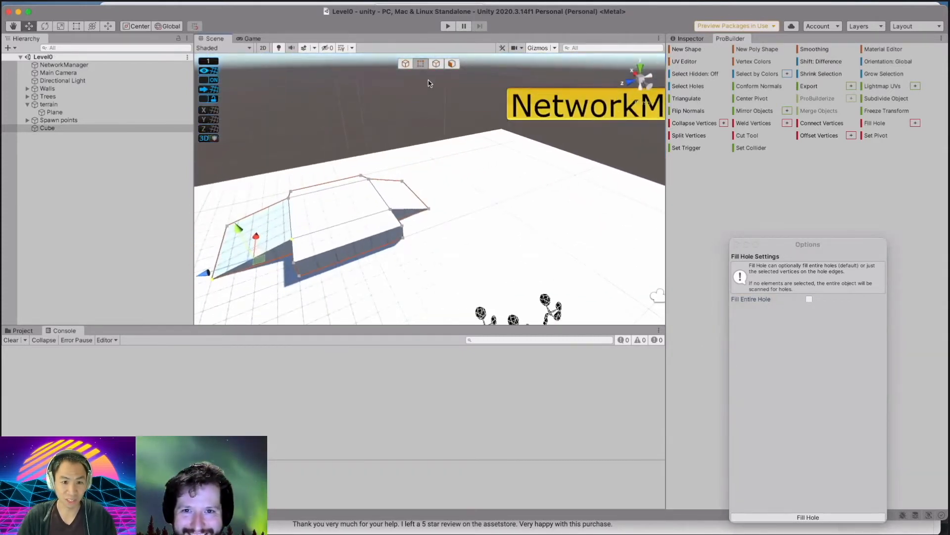
# Slope the platform's long side wall by moving its top edge inward and its bottom edge outward.
pyautogui.click(436, 64)
pyautogui.click(346, 231)
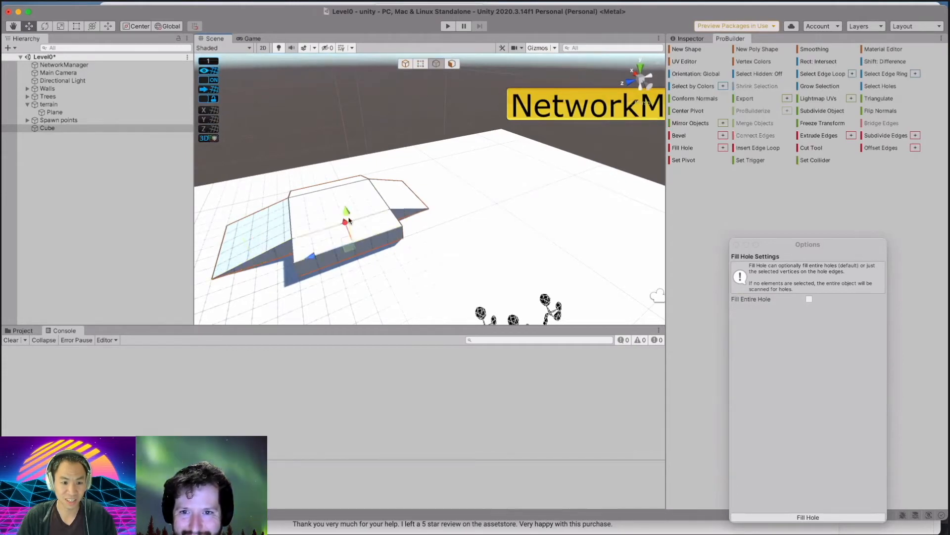
pyautogui.moveTo(347, 231); pyautogui.dragTo(333, 206)
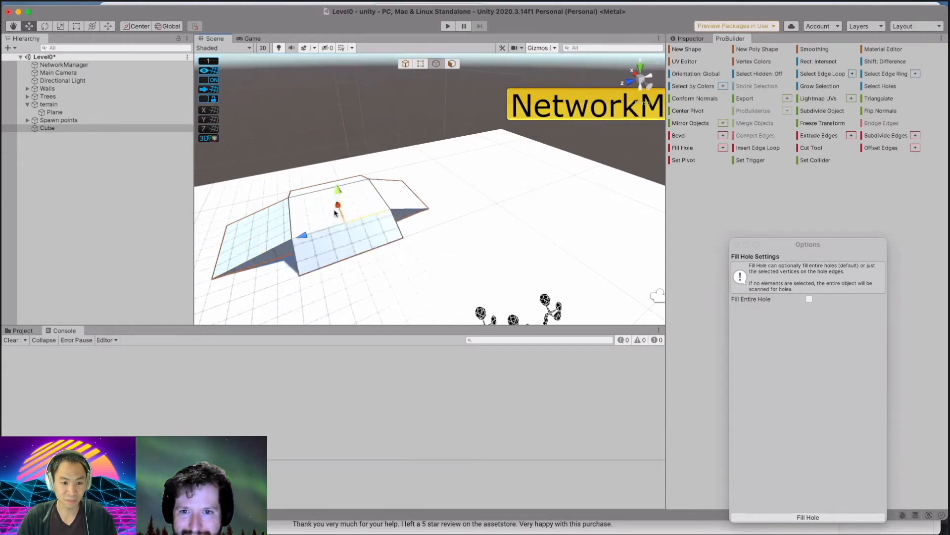
pyautogui.click(364, 253)
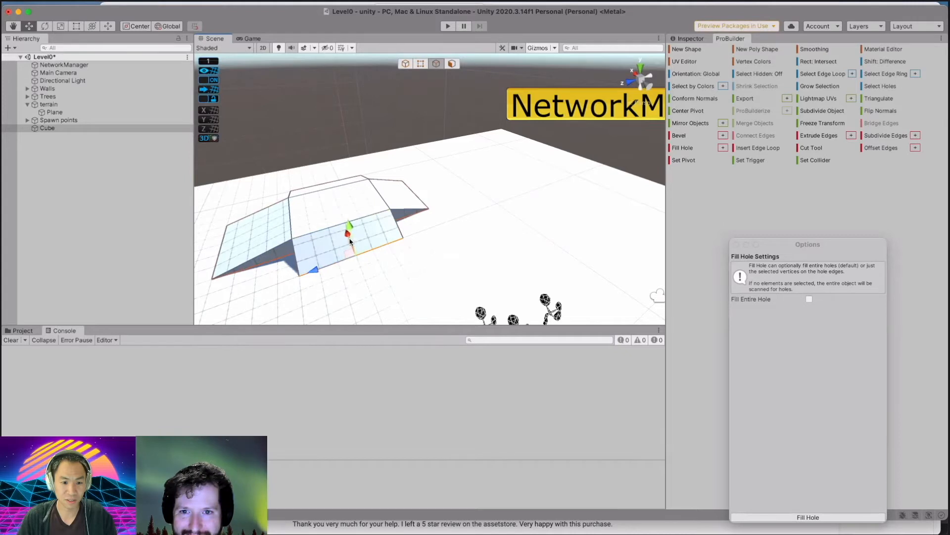
pyautogui.moveTo(349, 238); pyautogui.dragTo(352, 246)
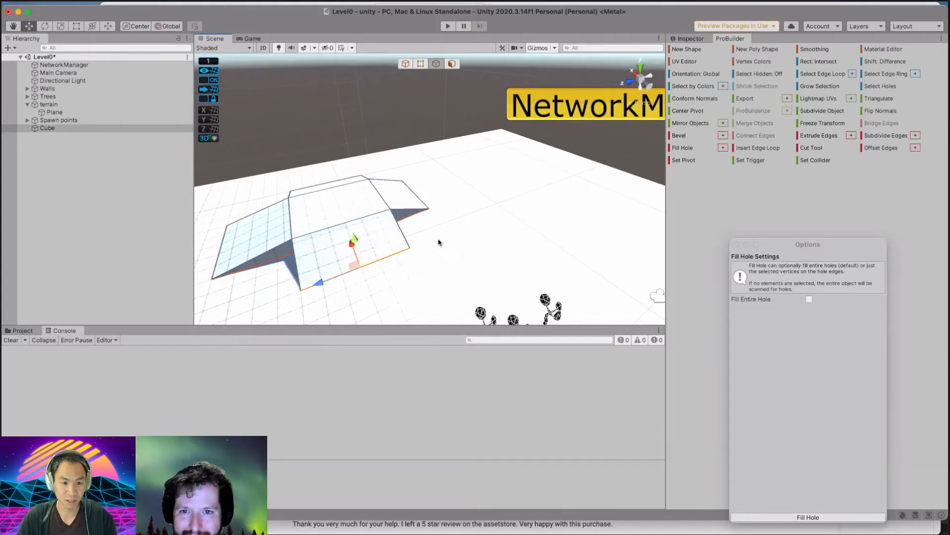
# Lengthen the far ramp by moving its outer edge away from the platform, and save the scene.
pyautogui.click(425, 198)
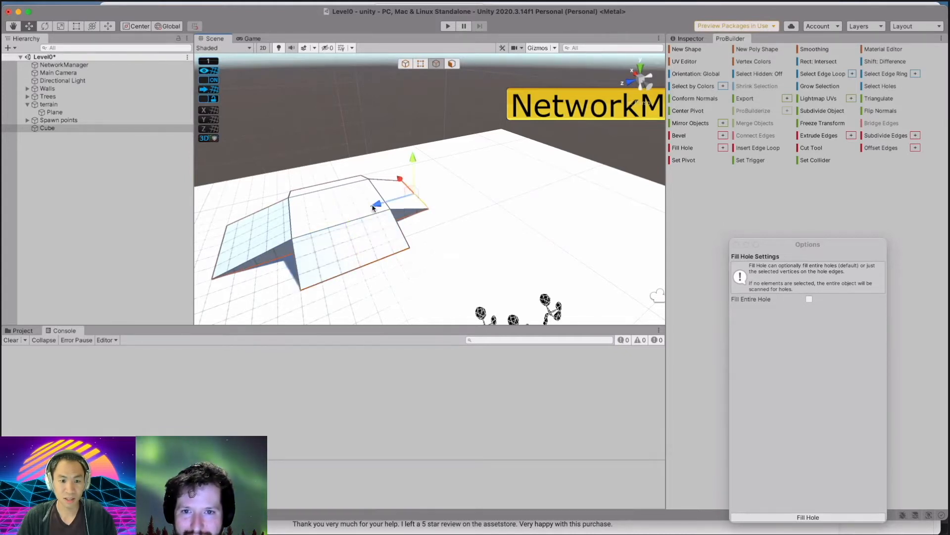
pyautogui.moveTo(378, 206); pyautogui.dragTo(392, 205)
pyautogui.press('super+s')
pyautogui.keyDown('alt'); pyautogui.moveTo(341, 264); pyautogui.dragTo(384, 270); pyautogui.keyUp('alt')
pyautogui.scroll(-3, 457, 266)
pyautogui.click(436, 297)
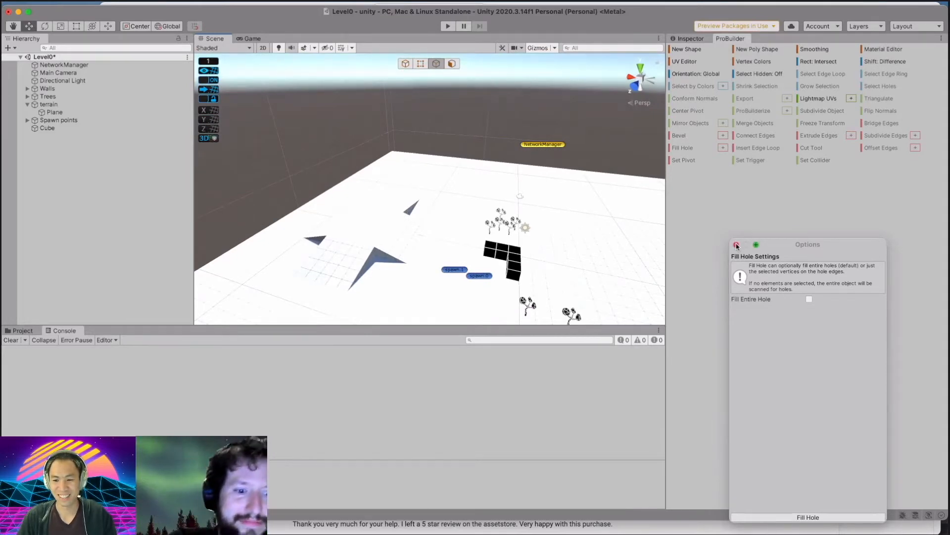
pyautogui.click(737, 245)
# Search the components that can be added to the Cube for "wire".
pyautogui.click(344, 221)
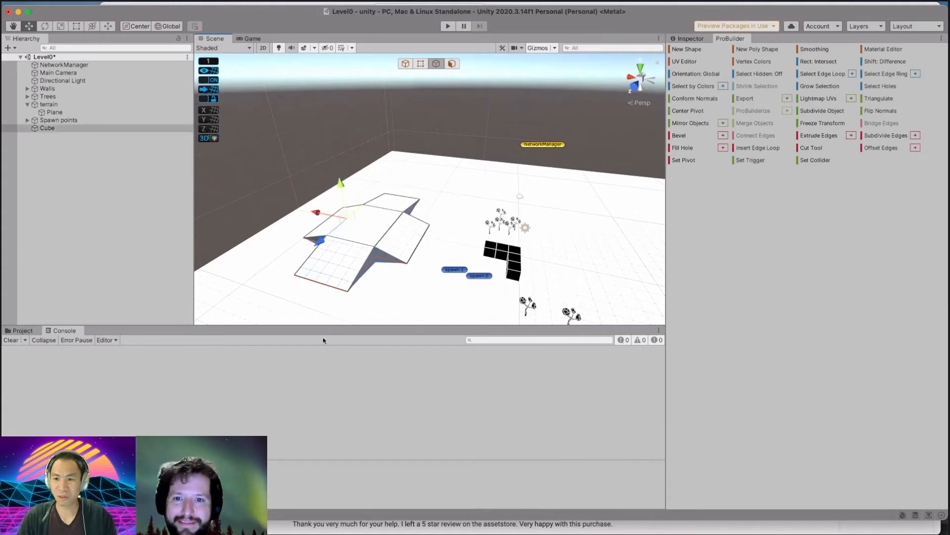
pyautogui.click(695, 38)
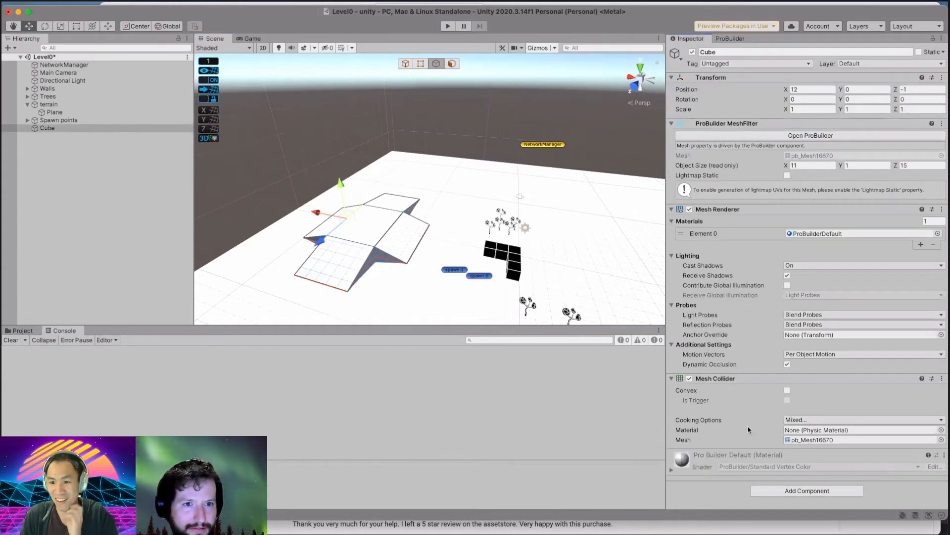
pyautogui.click(795, 492)
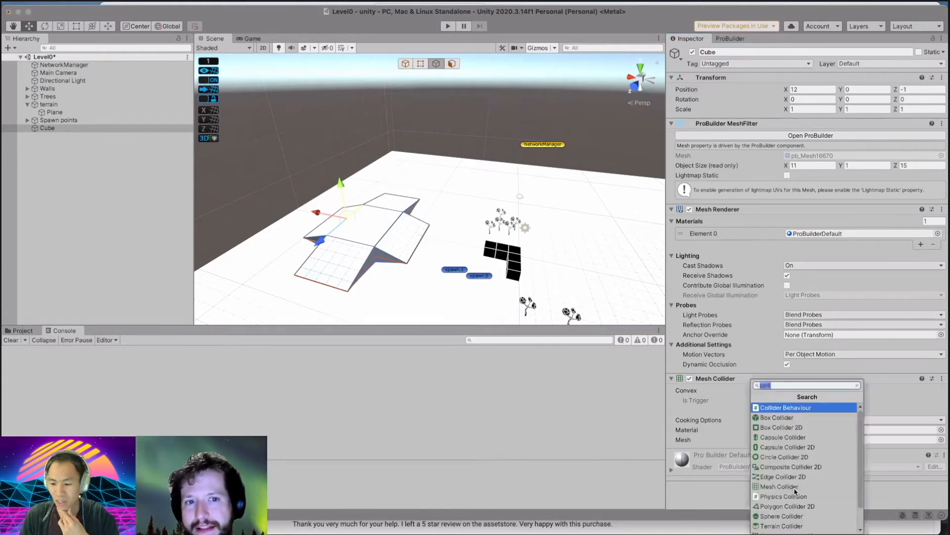
pyautogui.scroll(-1, 795, 480)
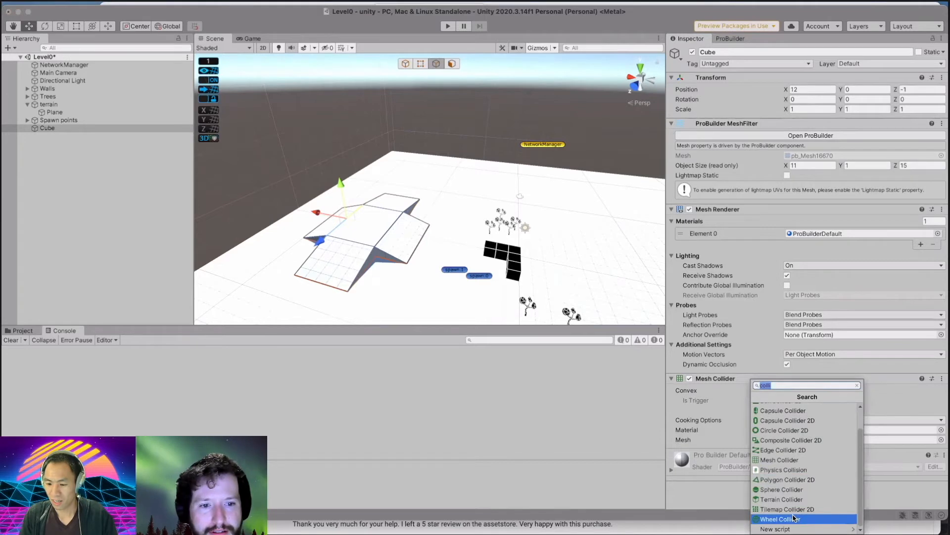
pyautogui.write('wire')
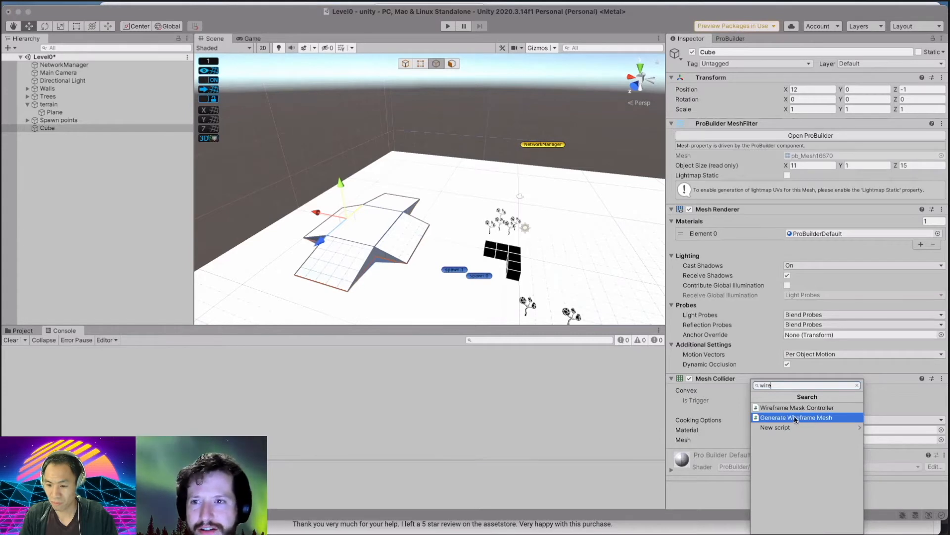
pyautogui.click(656, 406)
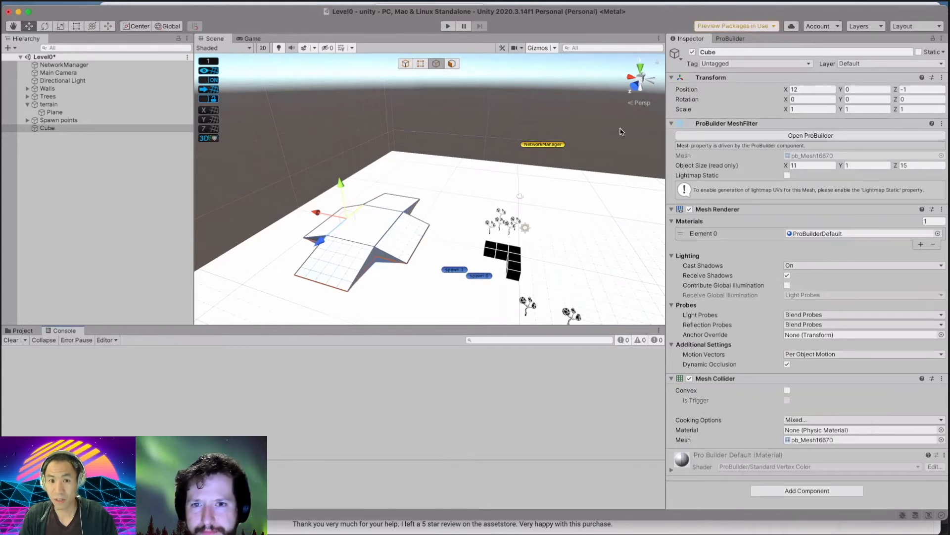
# Open the Wireframe Shader tool from Amazing Assets and add the selected Cube's mesh for wireframe generation.
pyautogui.moveTo(193, 6)
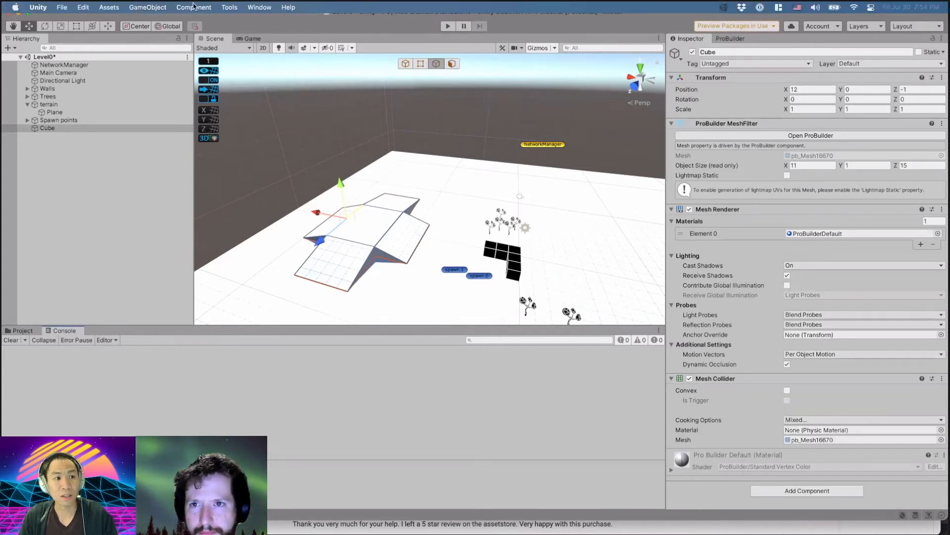
pyautogui.click(231, 7)
pyautogui.moveTo(234, 38)
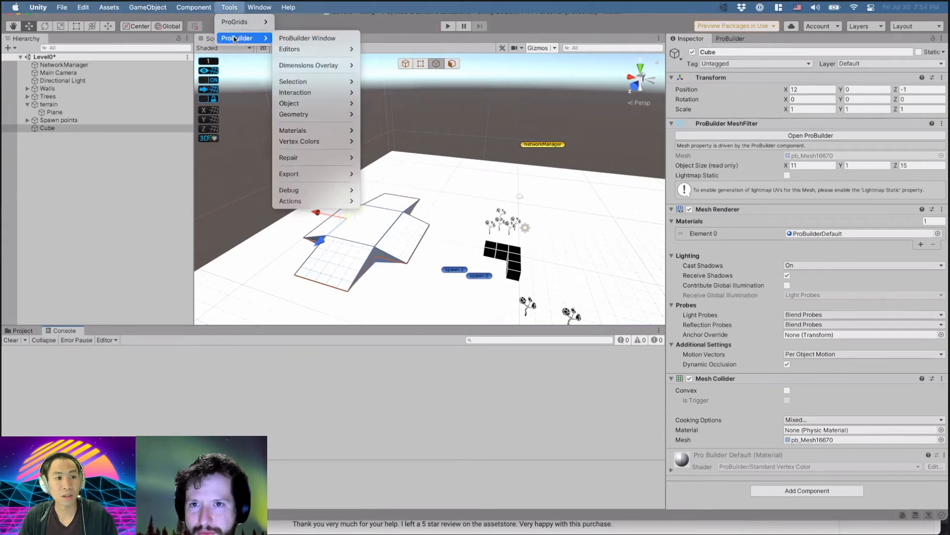
pyautogui.moveTo(258, 11)
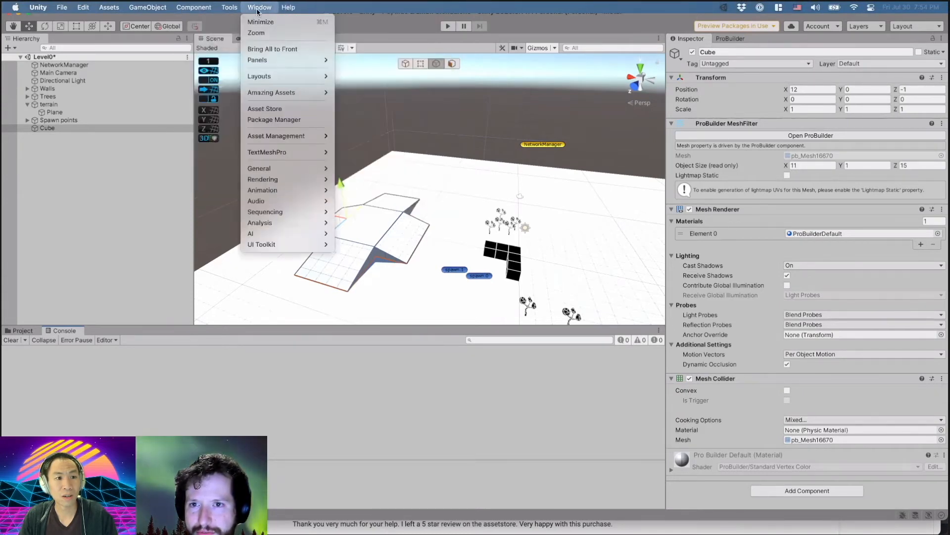
pyautogui.moveTo(292, 92)
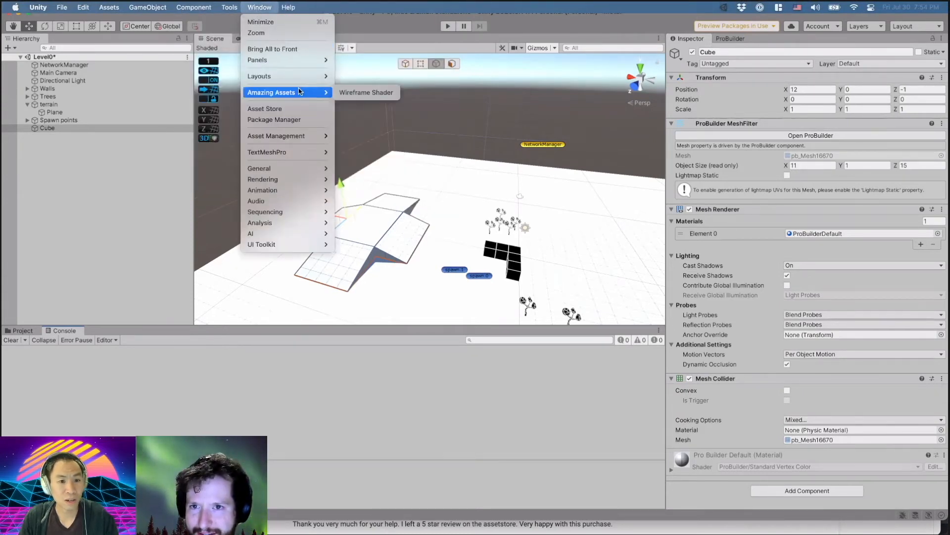
pyautogui.click(366, 92)
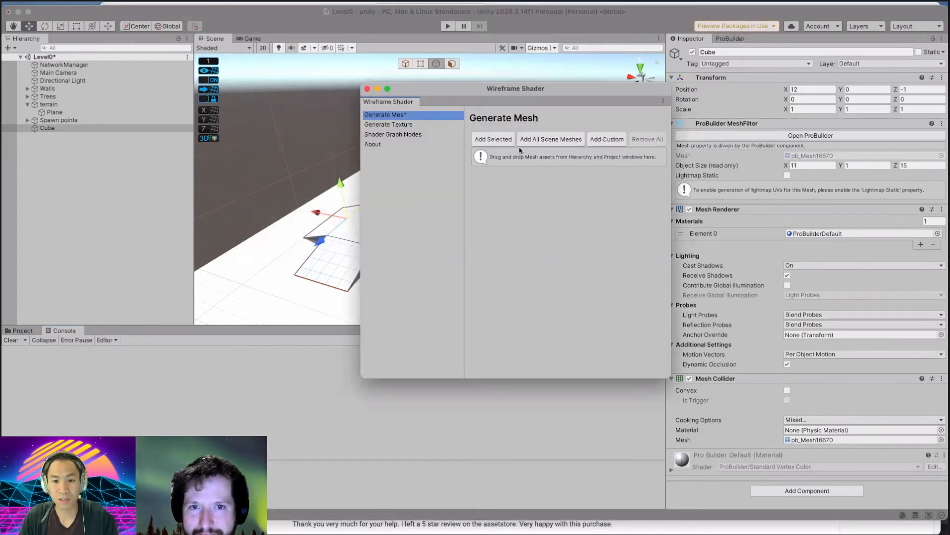
pyautogui.click(500, 142)
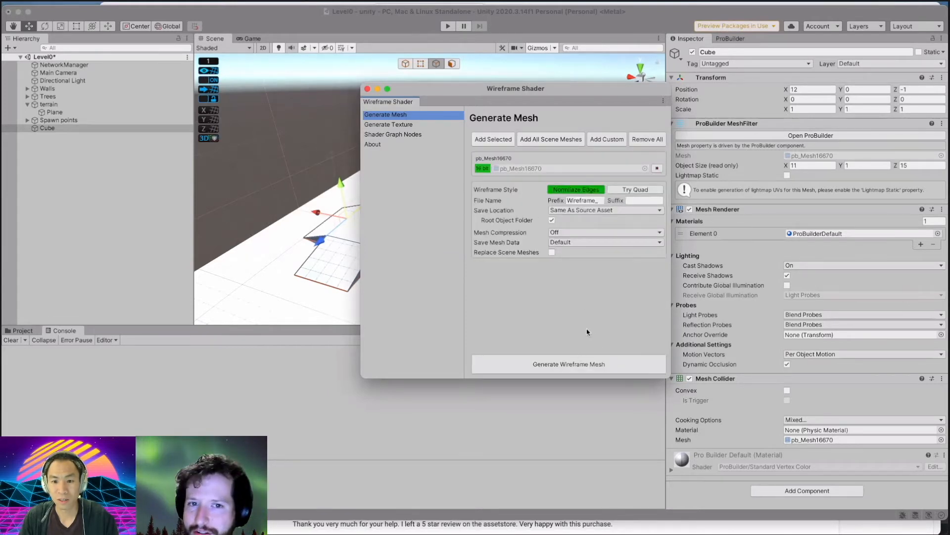
# Generate the Cube's wireframe mesh with Try Quad enabled alongside Normalize Edges.
pyautogui.click(631, 191)
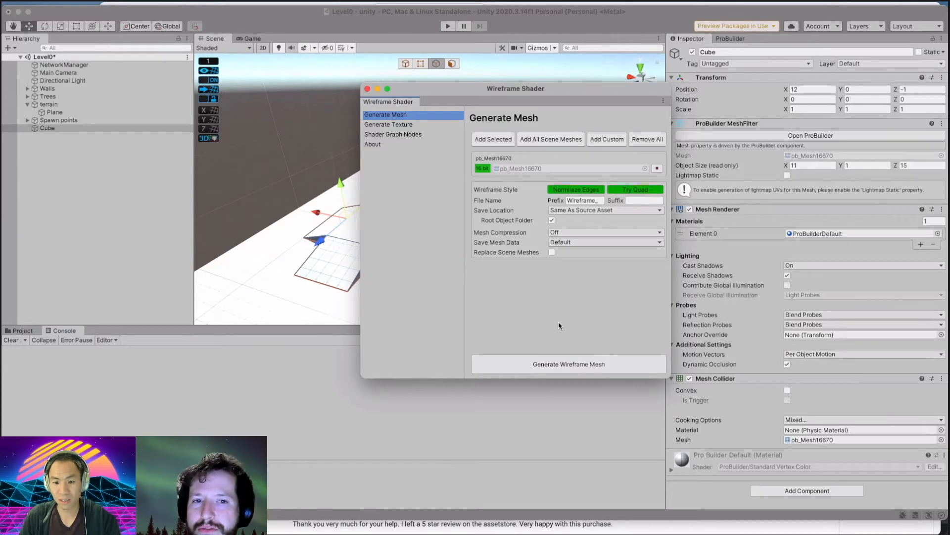
pyautogui.click(562, 364)
pyautogui.moveTo(484, 92); pyautogui.dragTo(591, 143)
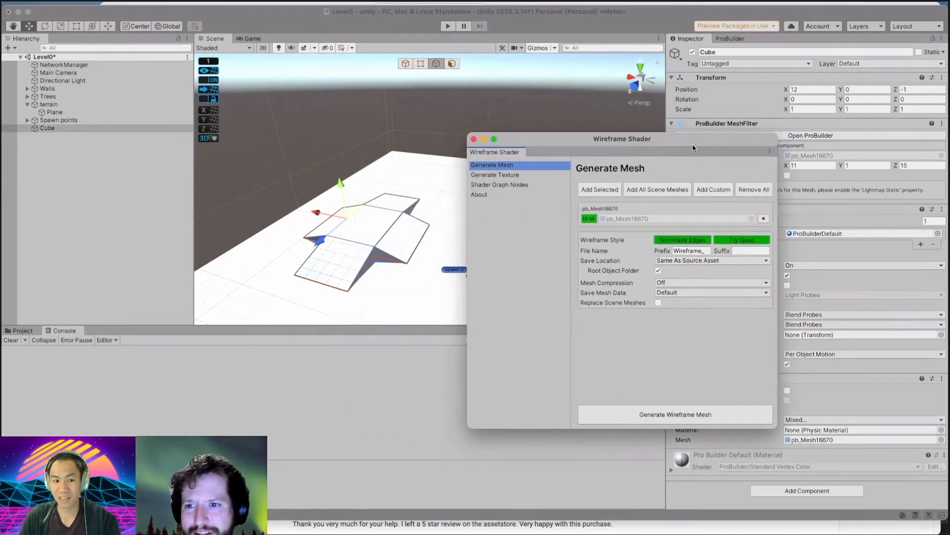
pyautogui.moveTo(693, 144); pyautogui.dragTo(762, 155)
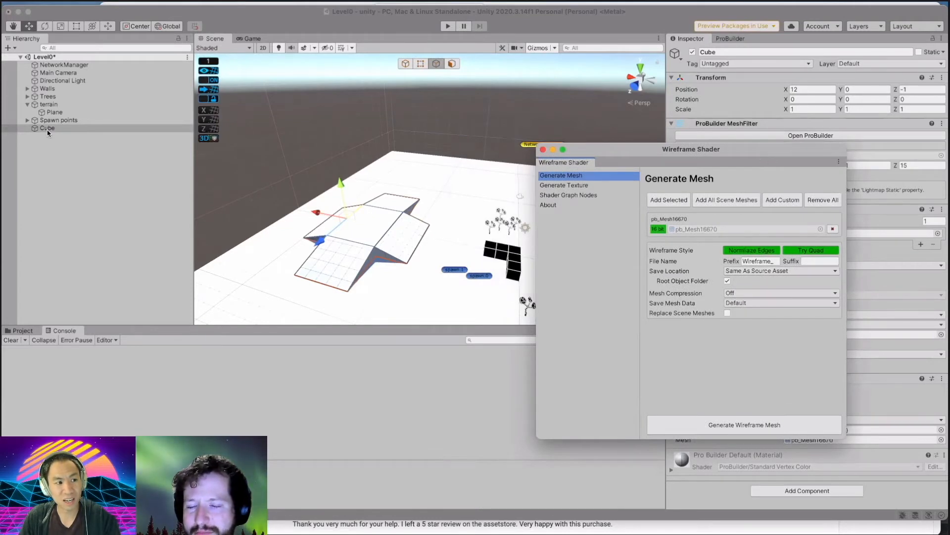
# Find the generated wireframe mesh in the project's Unity Built-in Resources folder and examine its mesh details.
pyautogui.click(48, 128)
pyautogui.click(23, 331)
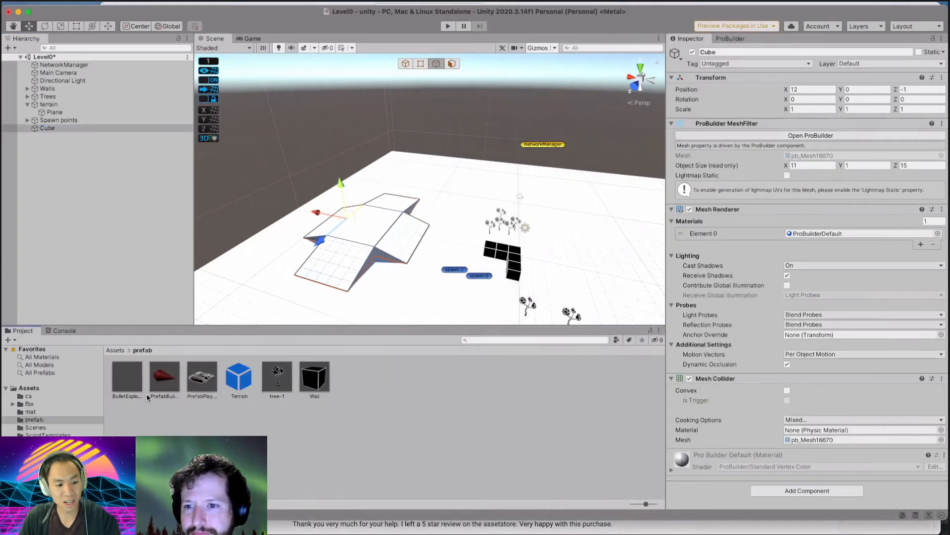
pyautogui.click(33, 394)
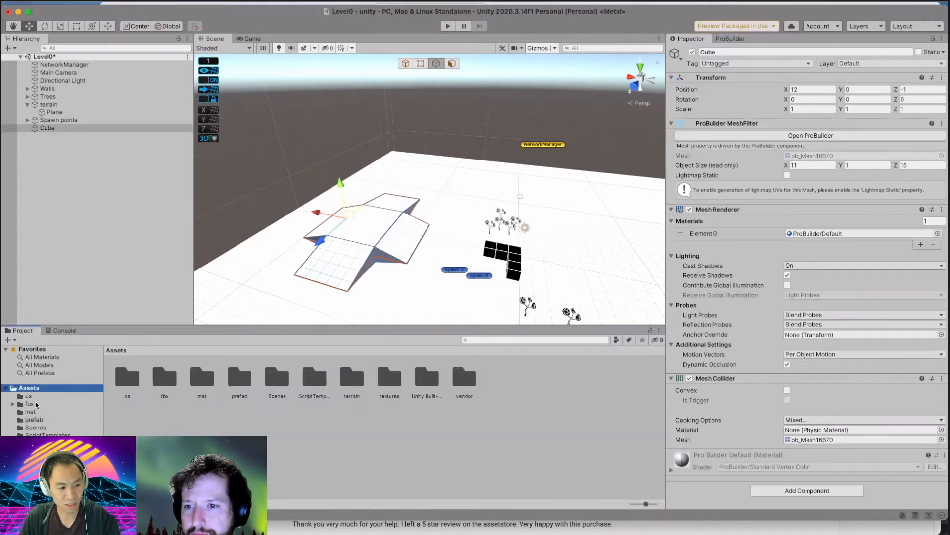
pyautogui.click(35, 404)
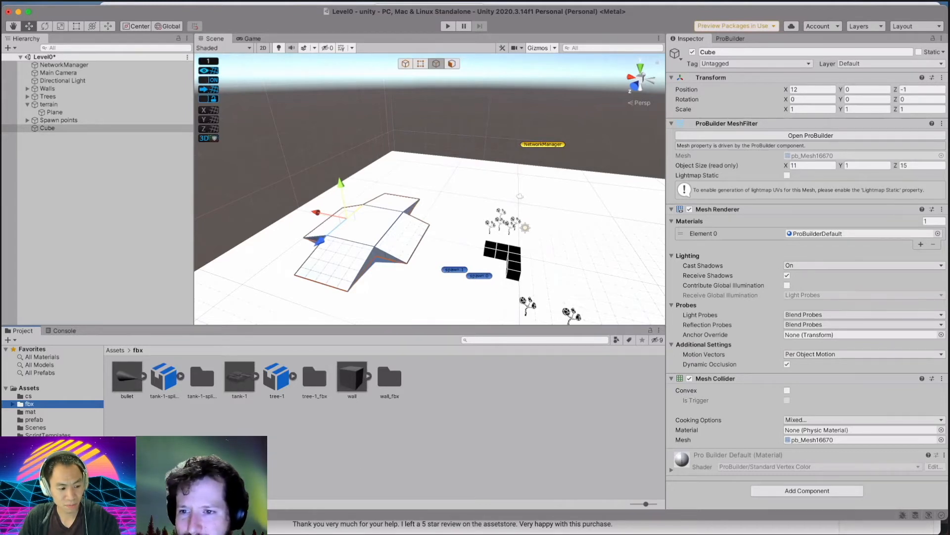
pyautogui.click(49, 443)
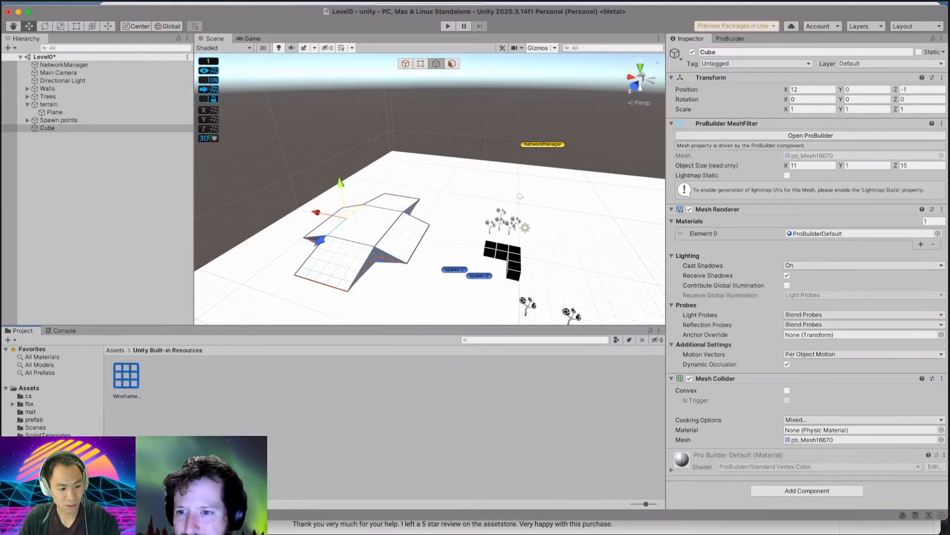
pyautogui.click(131, 375)
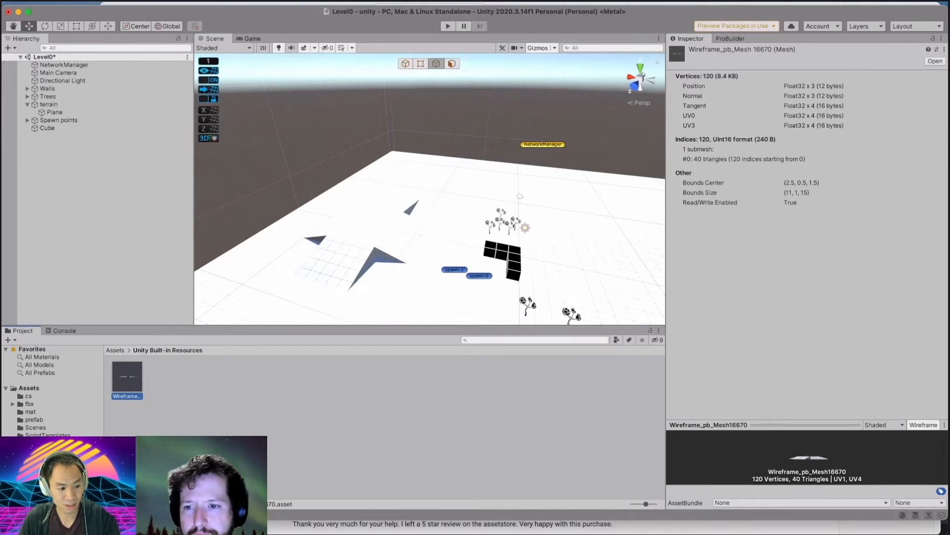
# Create a new folder named wireframe-gen inside the project's Assets folder.
pyautogui.rightClick(72, 443)
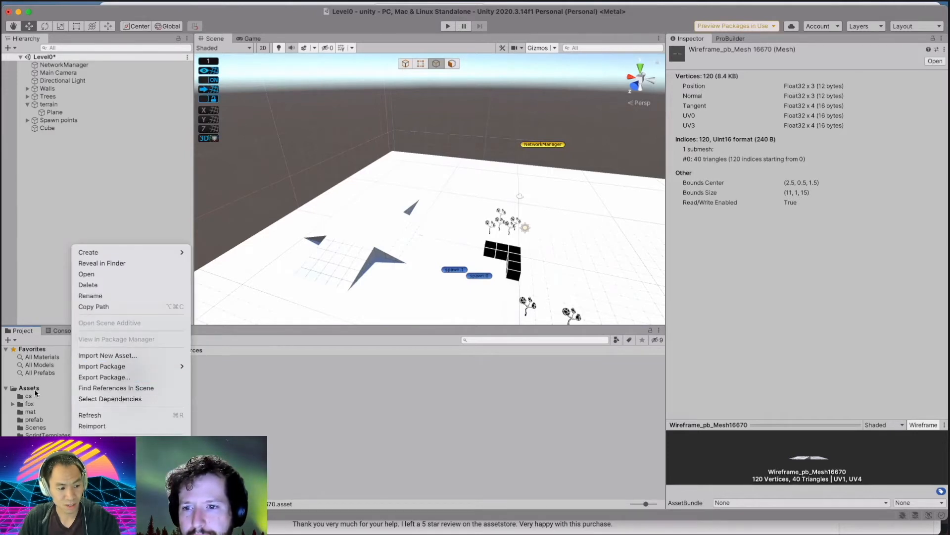
pyautogui.rightClick(31, 396)
pyautogui.rightClick(29, 388)
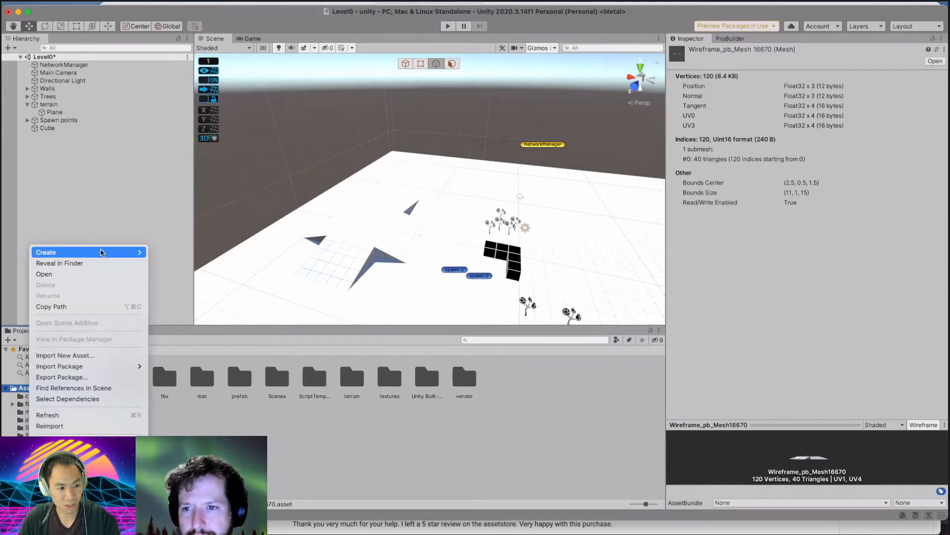
pyautogui.moveTo(100, 252)
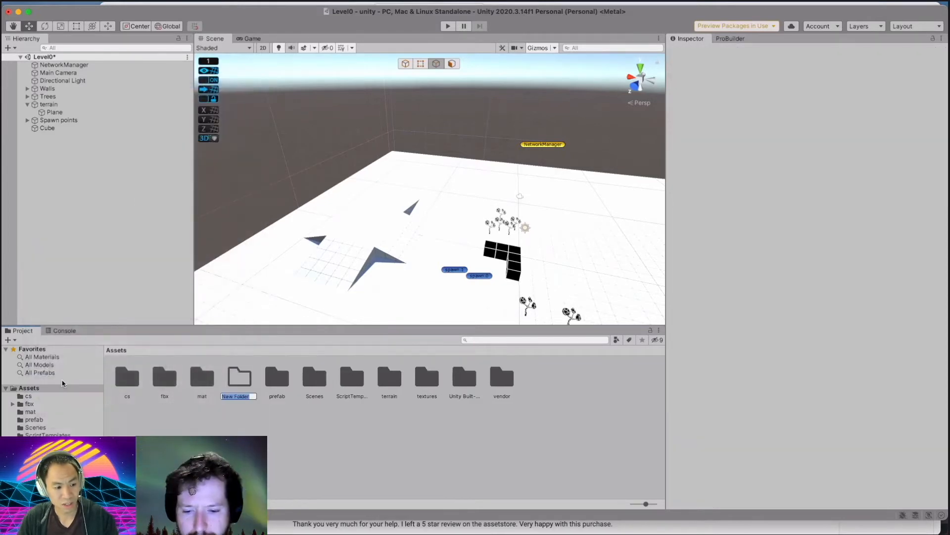
pyautogui.write('wireframe-gel')
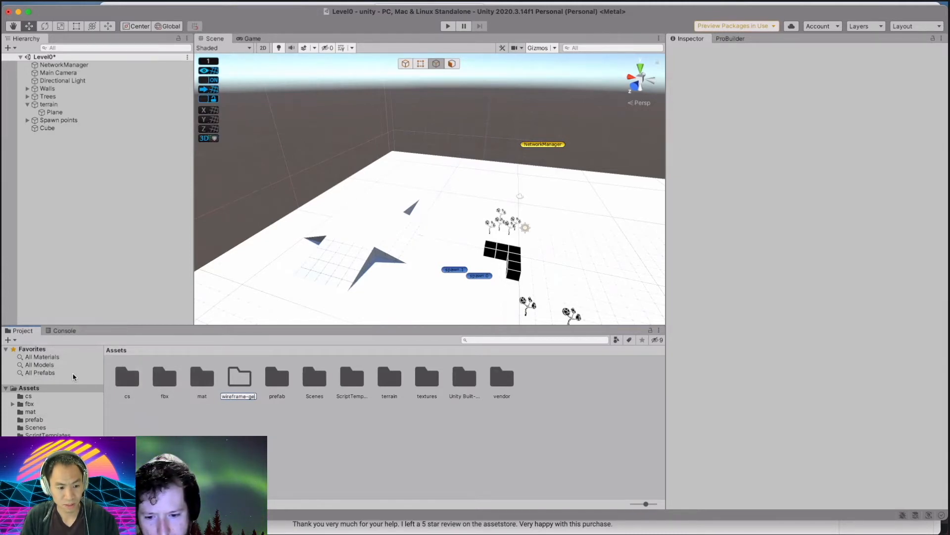
pyautogui.press('Return')
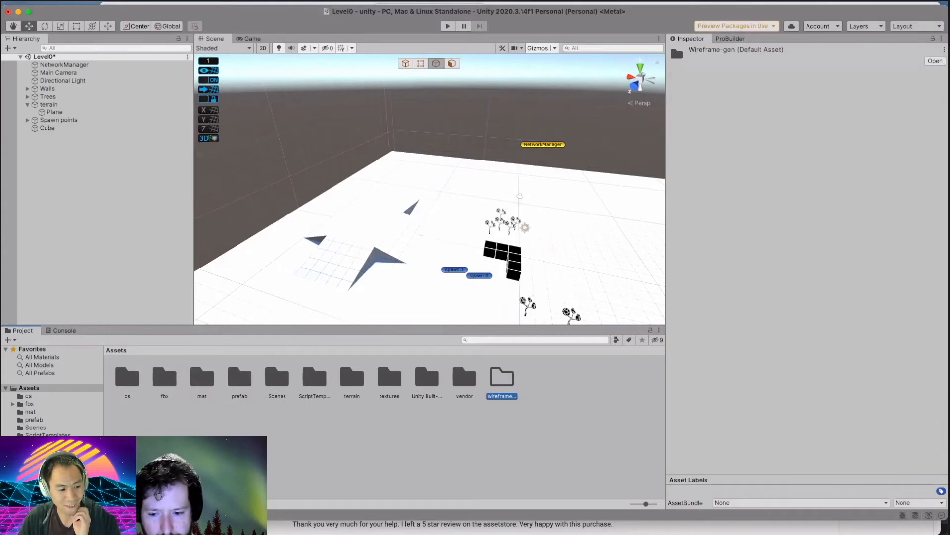
# Move the generated wireframe mesh from Unity Built-in Resources into the wireframe-gen folder and delete the emptied folder.
pyautogui.click(60, 459)
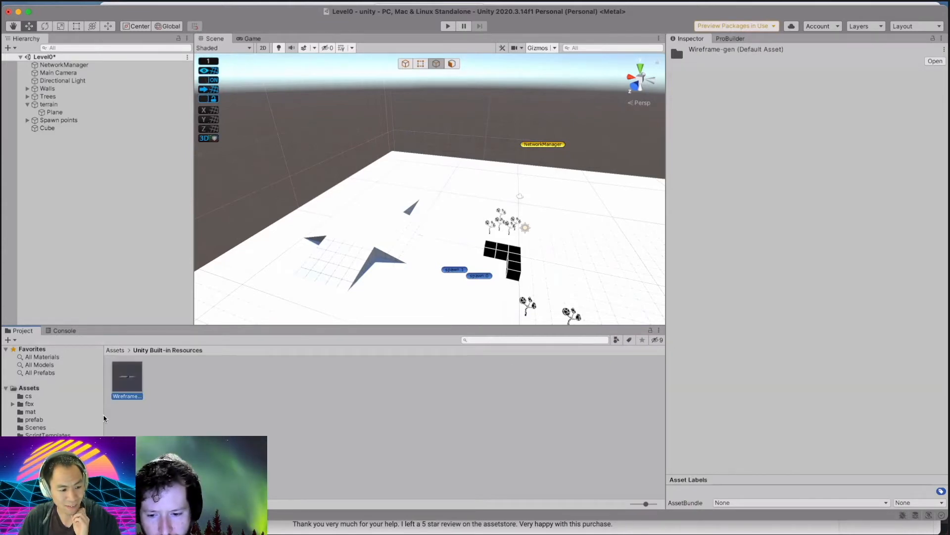
pyautogui.click(124, 378)
pyautogui.moveTo(126, 378); pyautogui.dragTo(54, 467)
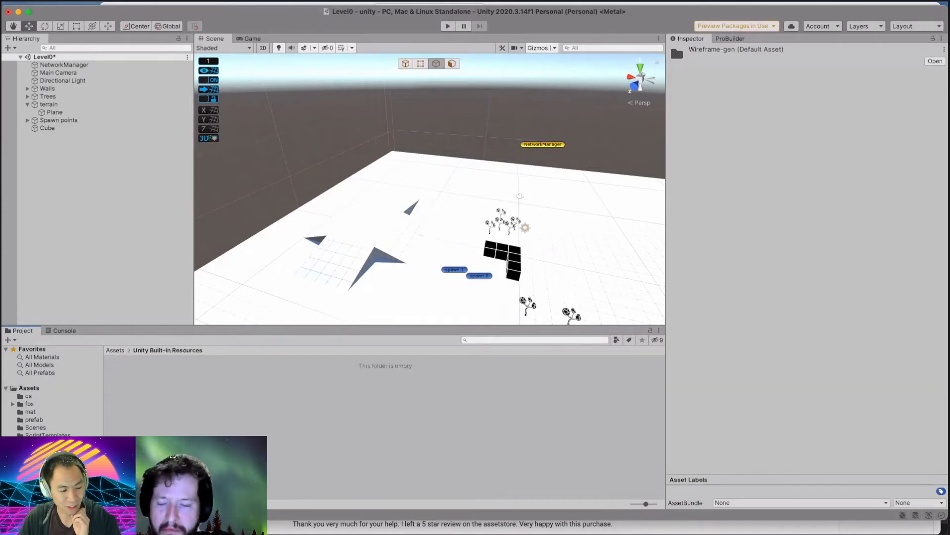
pyautogui.rightClick(55, 465)
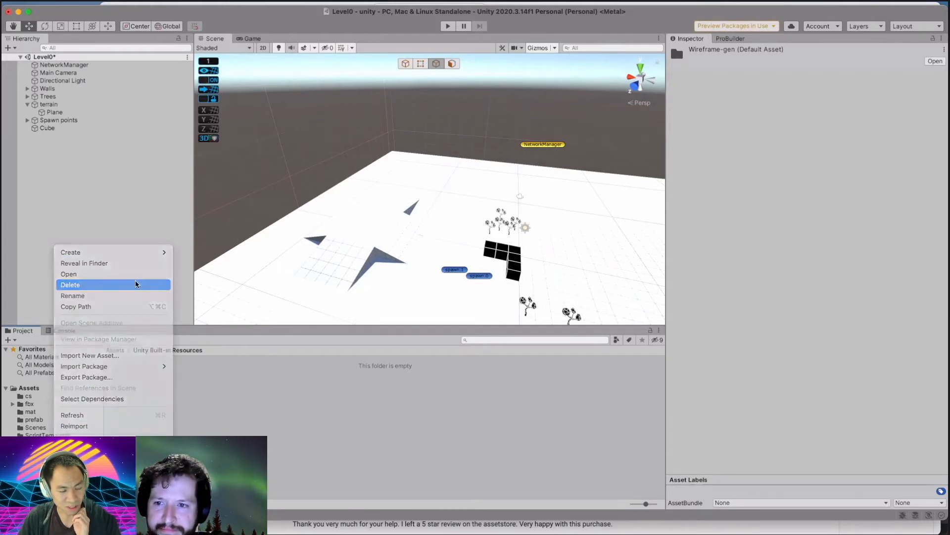
pyautogui.click(112, 283)
pyautogui.click(507, 212)
pyautogui.click(55, 467)
# Make the Cube a child of the terrain object and rename it hill.
pyautogui.moveTo(45, 128); pyautogui.dragTo(58, 110)
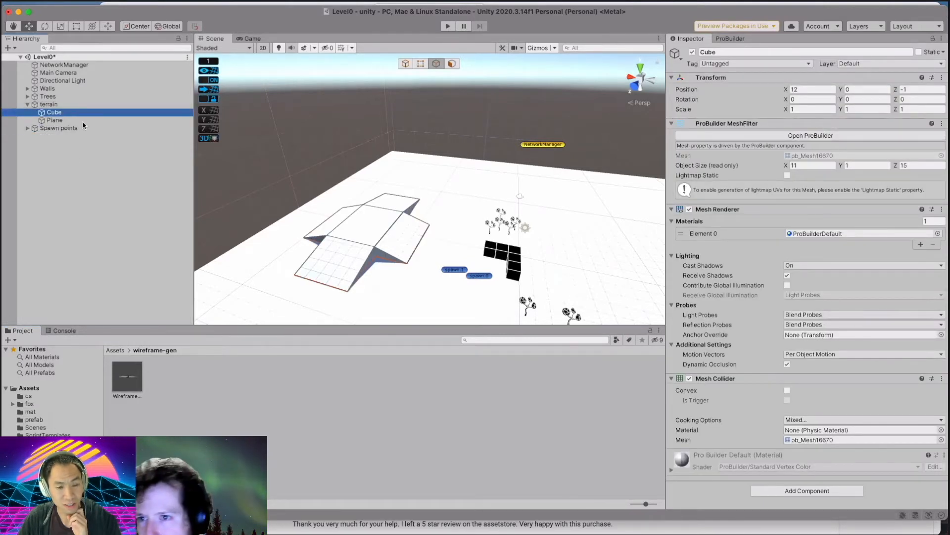
pyautogui.click(708, 52)
pyautogui.press('Left')
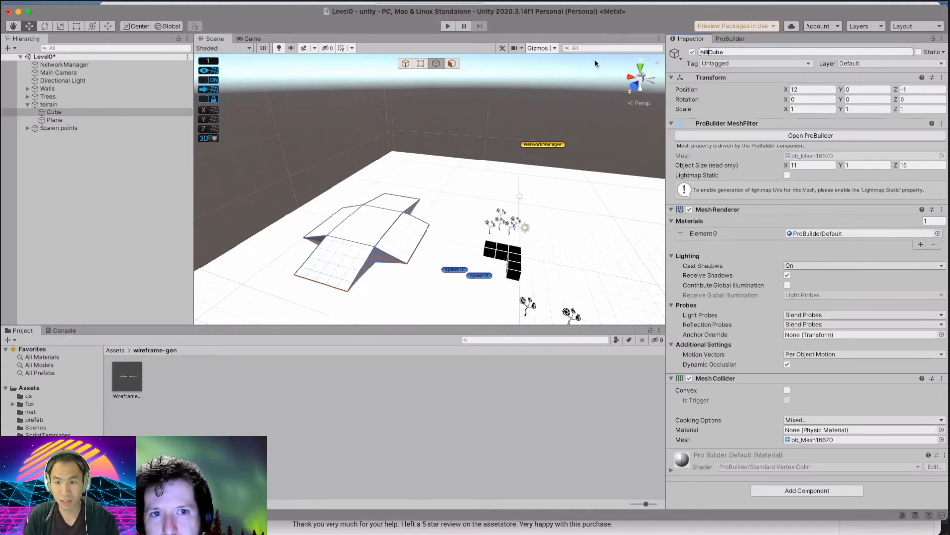
pyautogui.doubleClick(718, 50)
pyautogui.write('hil')
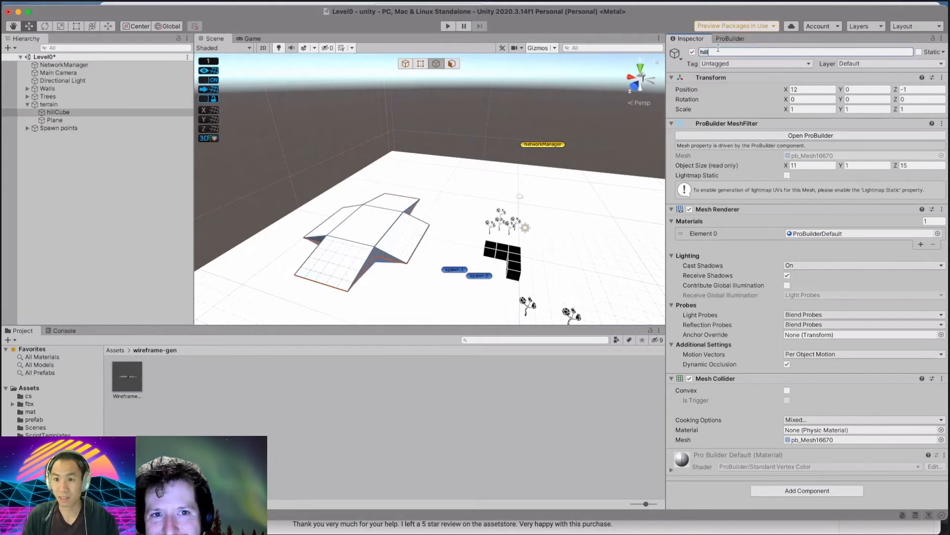
pyautogui.click(444, 389)
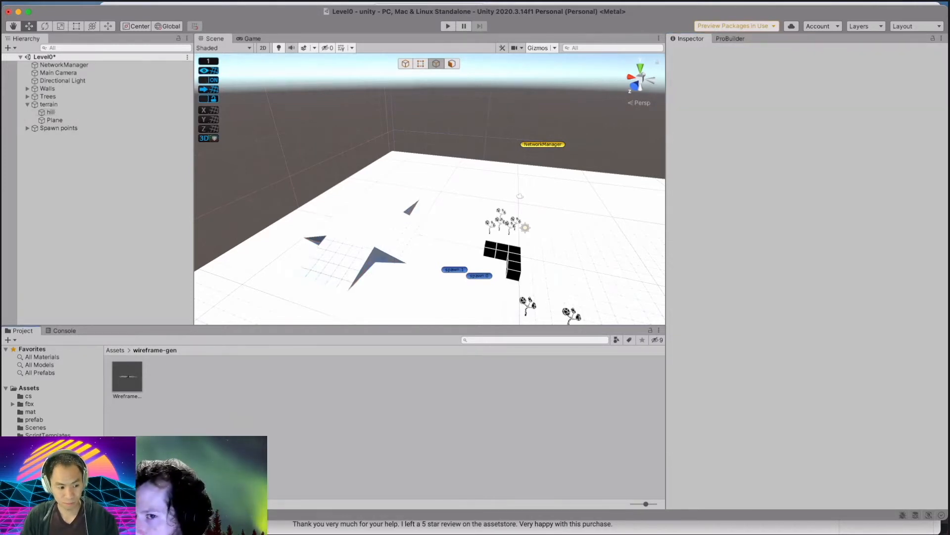
# Rename the mesh asset in the wireframe-gen folder as wireframe-hill.
pyautogui.click(124, 378)
pyautogui.rightClick(129, 380)
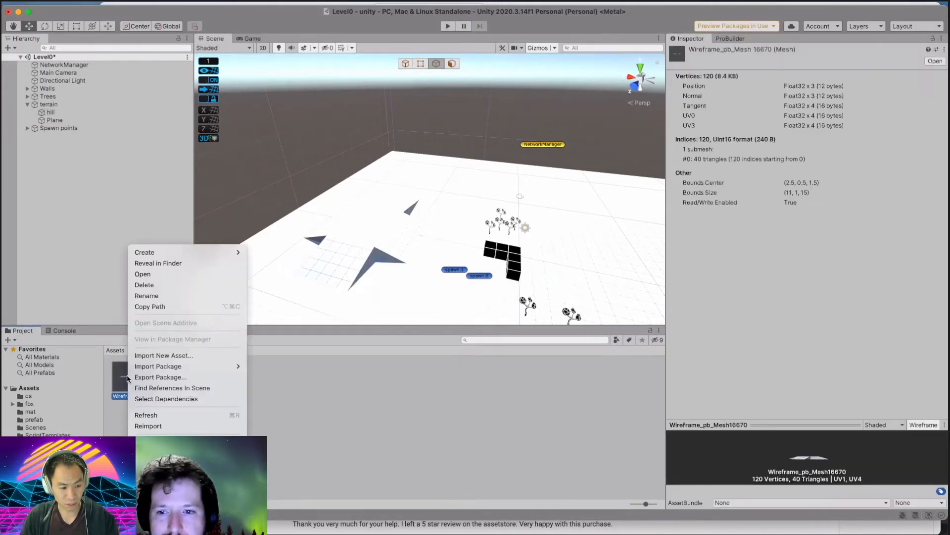
pyautogui.click(168, 300)
pyautogui.write('wirefram')
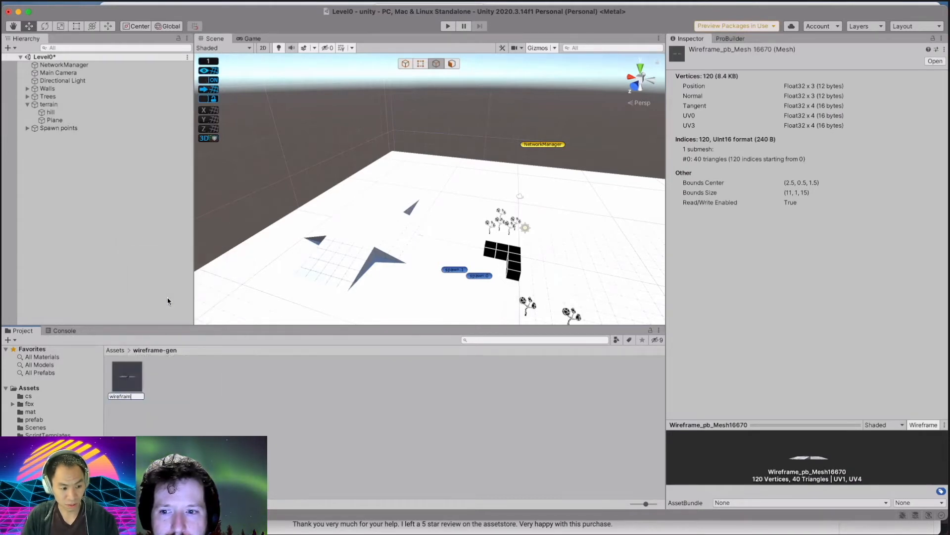
pyautogui.write('e-hill')
pyautogui.press('Return')
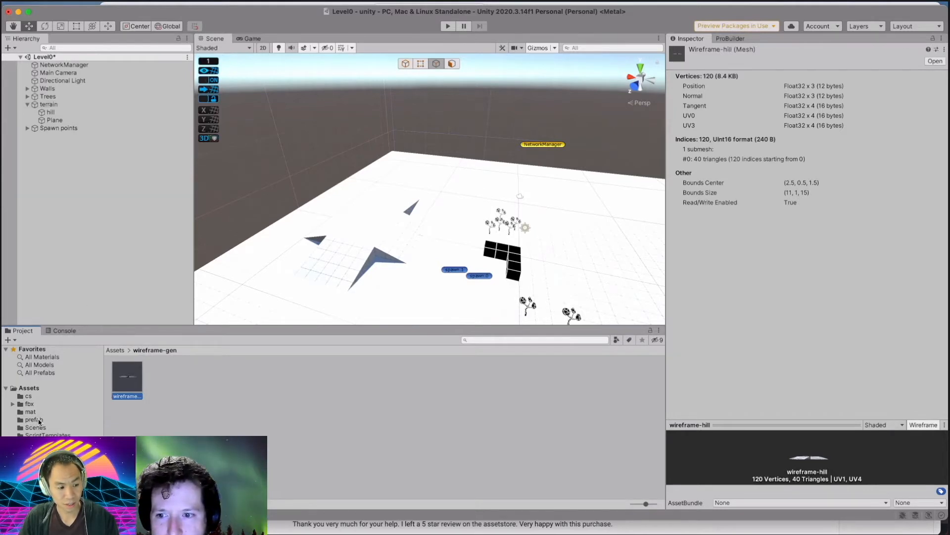
# Rename the terrain's Plane object as ground and save the scene.
pyautogui.click(56, 120)
pyautogui.click(57, 113)
pyautogui.click(59, 123)
pyautogui.rightClick(60, 123)
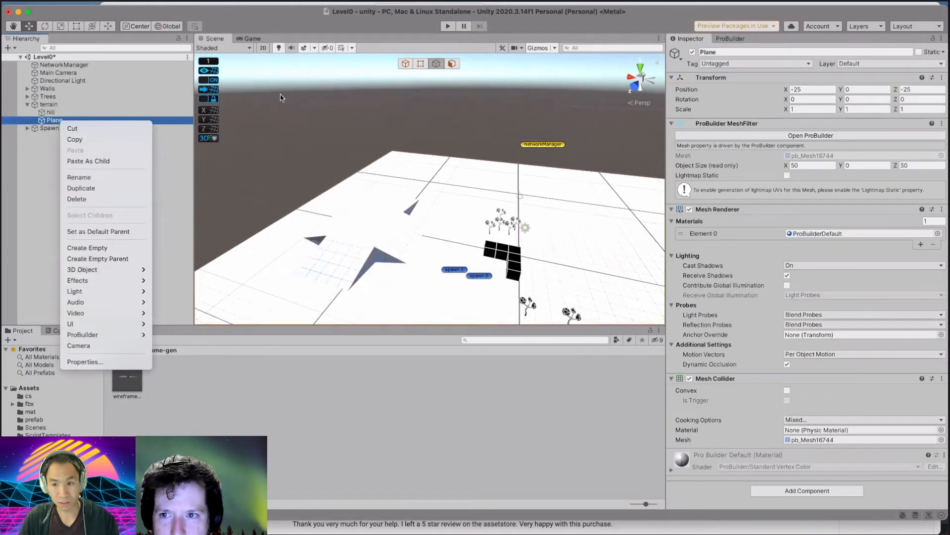
pyautogui.click(725, 52)
pyautogui.click(713, 52)
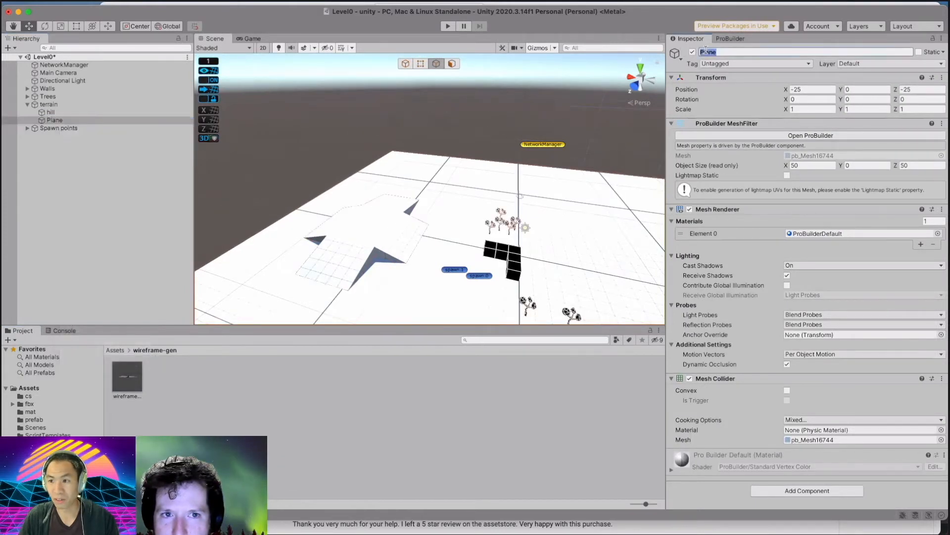
pyautogui.write('ground')
pyautogui.press('super+s')
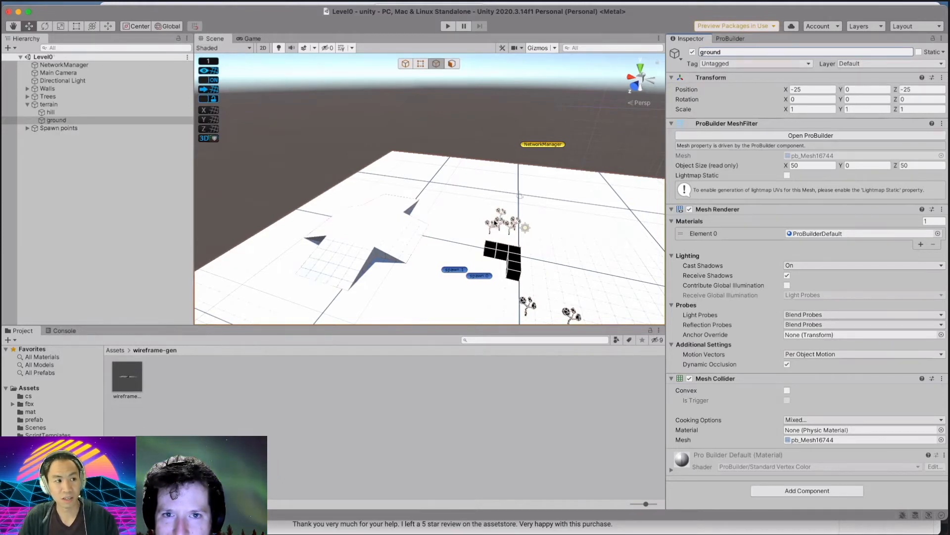
# Place the wireframe-hill mesh in the scene and make it a child of terrain, directly below hill.
pyautogui.click(96, 114)
pyautogui.moveTo(128, 378); pyautogui.dragTo(381, 235)
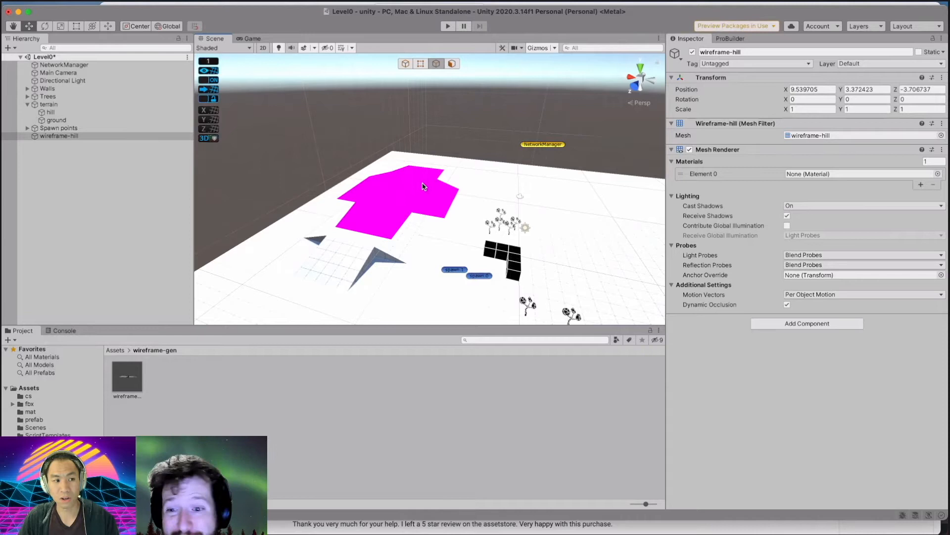
pyautogui.moveTo(76, 137); pyautogui.dragTo(65, 116)
# Temporarily deactivate the hill object to view wireframe-hill on its own, and reactivate it.
pyautogui.click(65, 114)
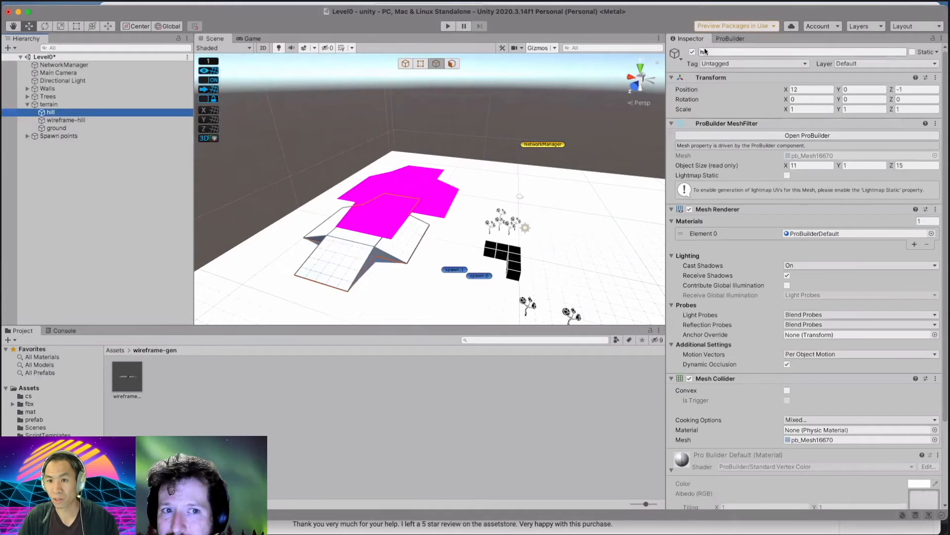
pyautogui.click(692, 52)
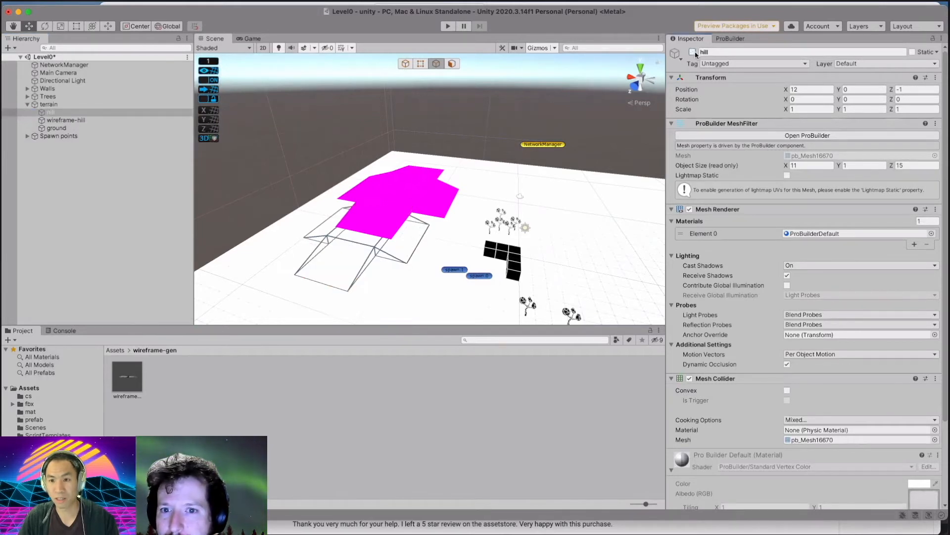
pyautogui.click(695, 53)
pyautogui.click(695, 53)
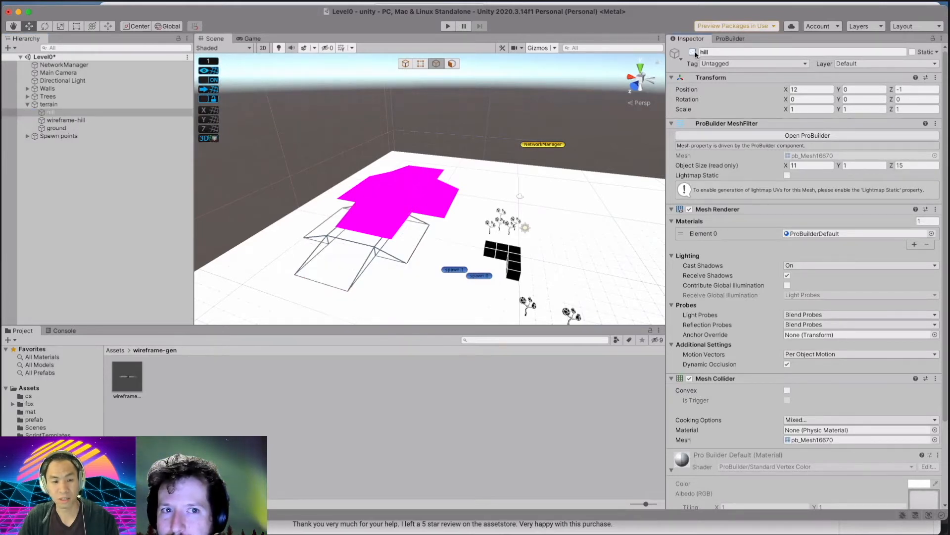
pyautogui.click(434, 187)
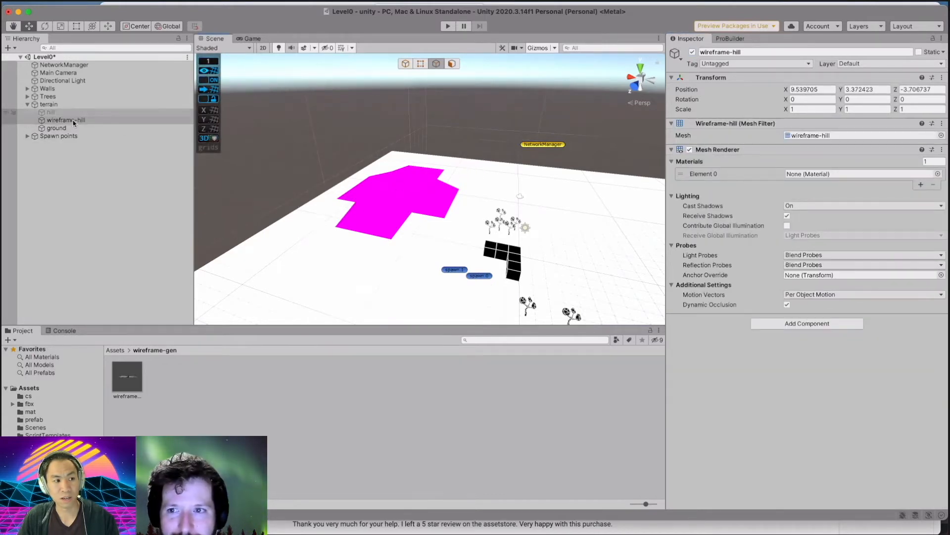
pyautogui.click(101, 122)
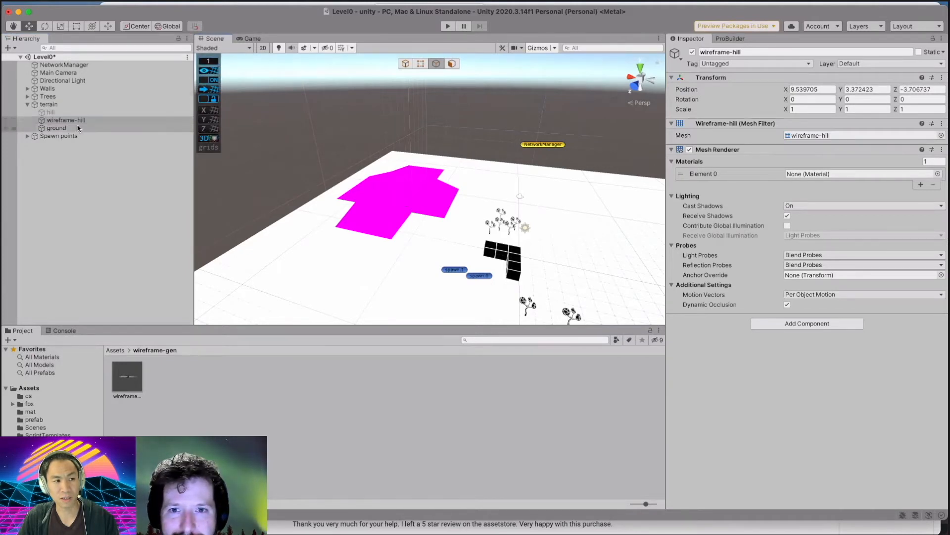
pyautogui.click(52, 113)
pyautogui.click(692, 51)
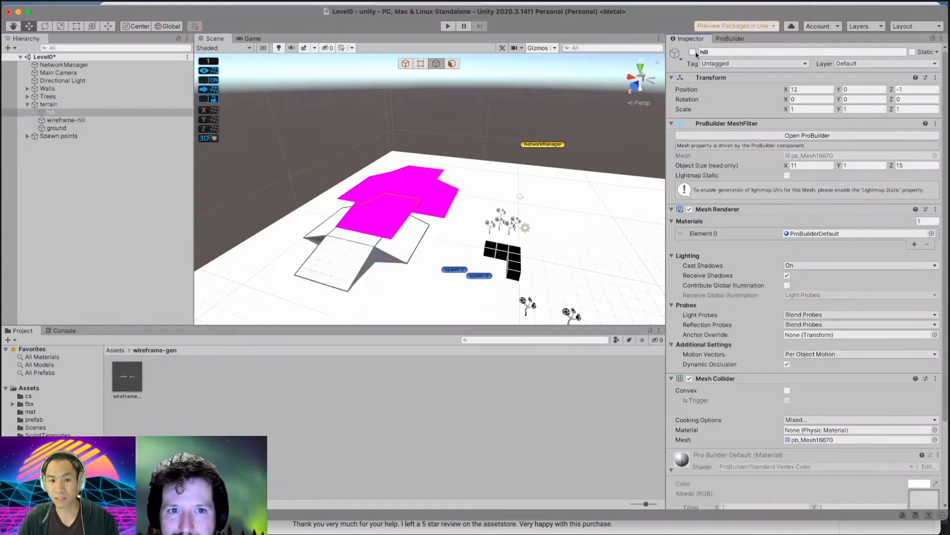
# Close the ProBuilder window while keeping the wireframe-hill object selected for moving.
pyautogui.click(117, 122)
pyautogui.press('e')
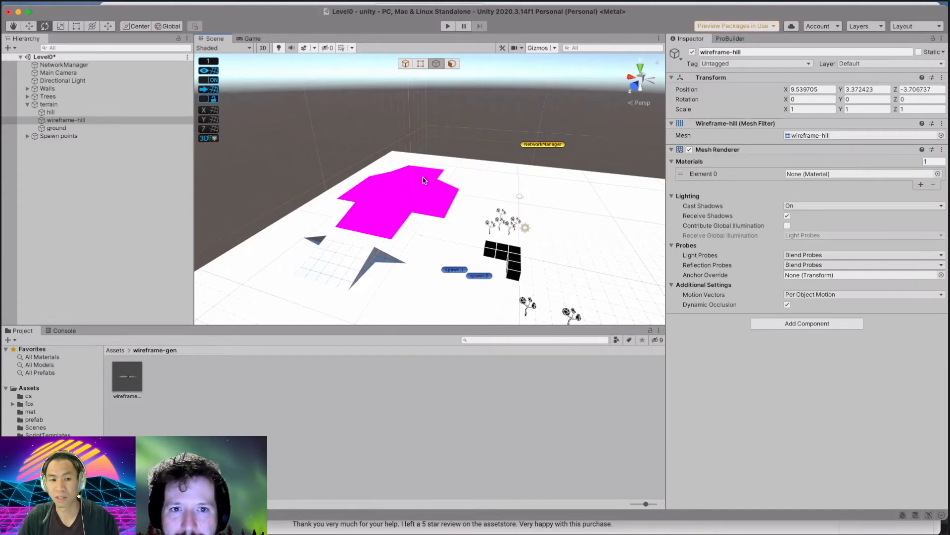
pyautogui.keyDown('alt'); pyautogui.moveTo(426, 190); pyautogui.dragTo(769, 127); pyautogui.keyUp('alt')
pyautogui.press('alt')
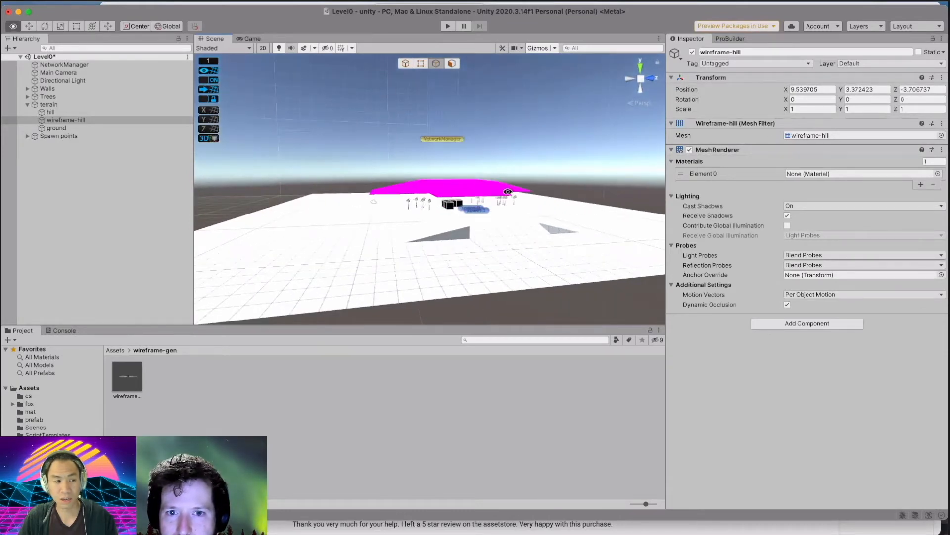
pyautogui.keyDown('alt'); pyautogui.moveTo(515, 200); pyautogui.dragTo(432, 220); pyautogui.keyUp('alt')
pyautogui.press('e')
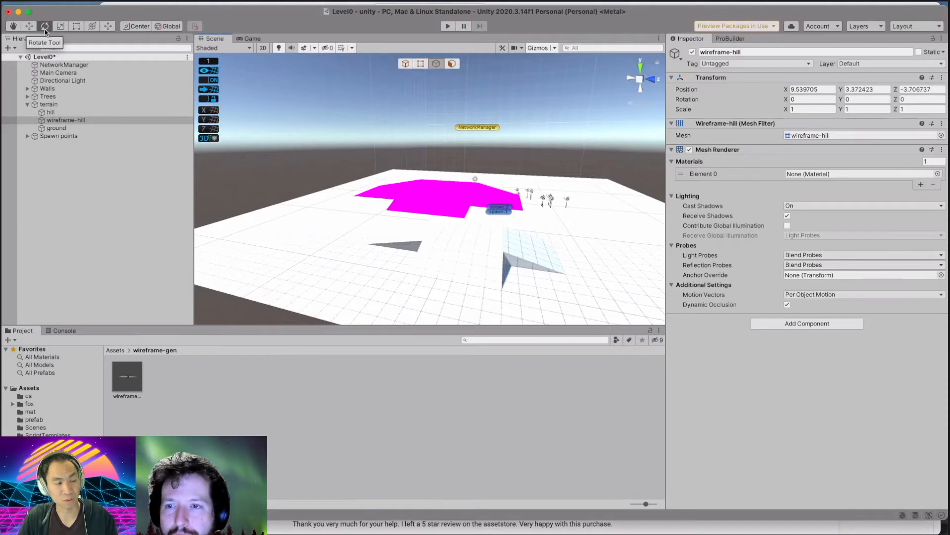
pyautogui.click(17, 27)
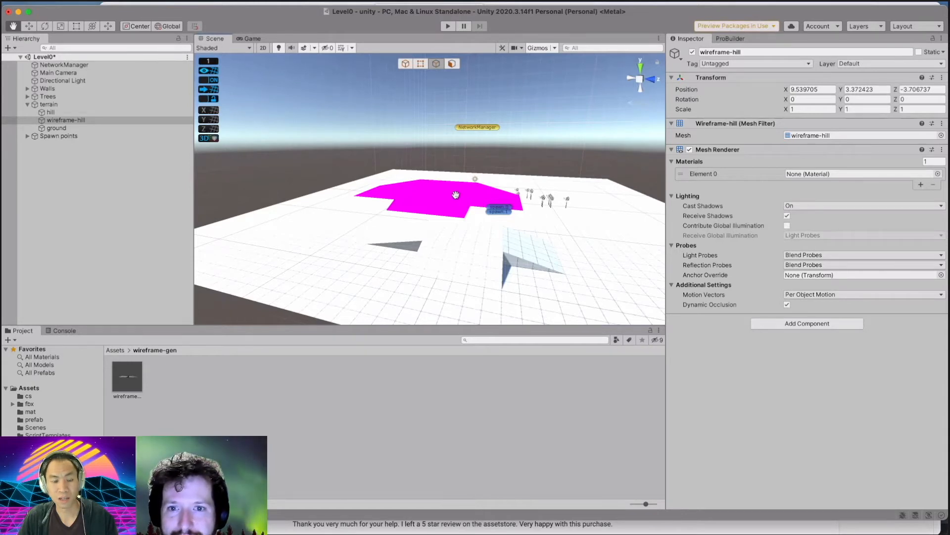
pyautogui.moveTo(452, 196); pyautogui.dragTo(453, 213)
pyautogui.moveTo(718, 38); pyautogui.dragTo(726, 39)
pyautogui.click(459, 219)
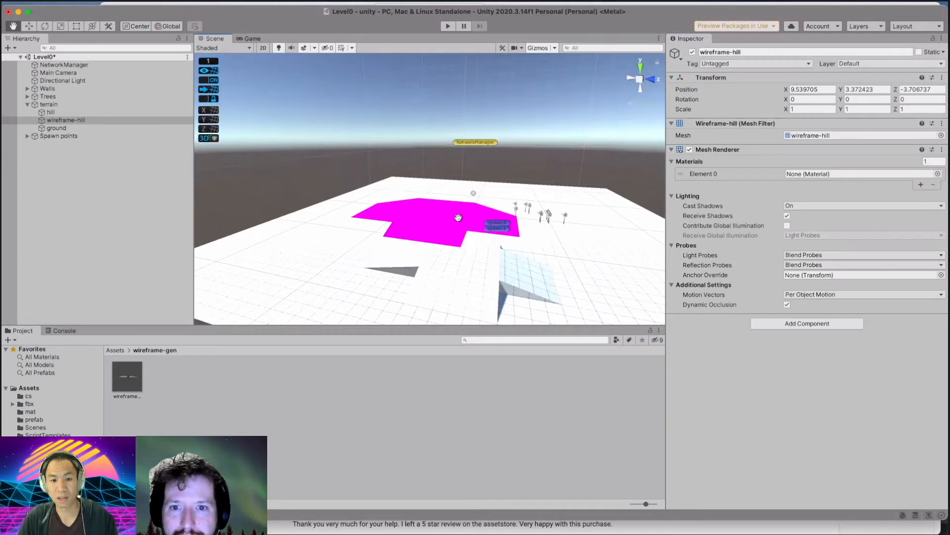
# Move the wireframe-hill object onto the hill, at position X 12, Y 0, Z -1.
pyautogui.press('w')
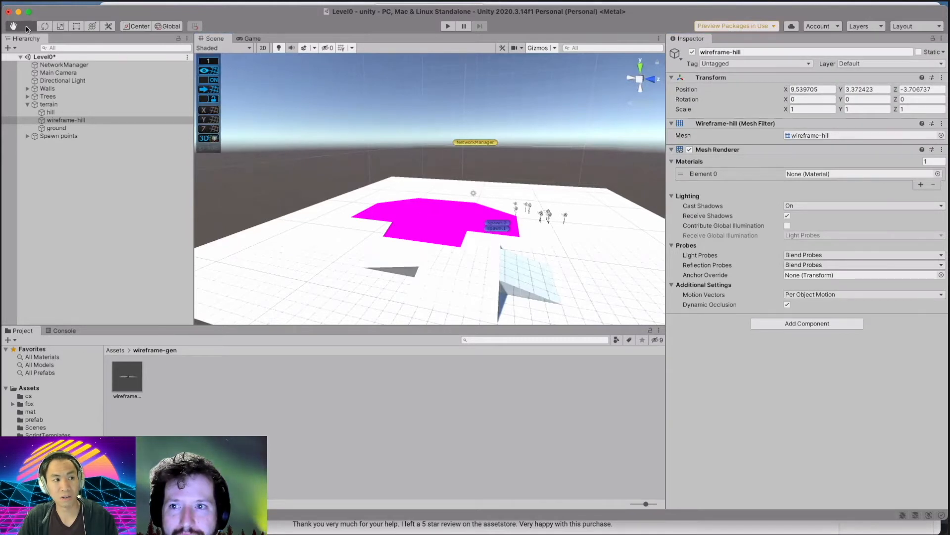
pyautogui.moveTo(421, 227); pyautogui.dragTo(396, 248)
pyautogui.scroll(-2, 515, 276)
pyautogui.keyDown('alt'); pyautogui.moveTo(506, 270); pyautogui.dragTo(525, 265); pyautogui.keyUp('alt')
pyautogui.moveTo(432, 202); pyautogui.dragTo(432, 222)
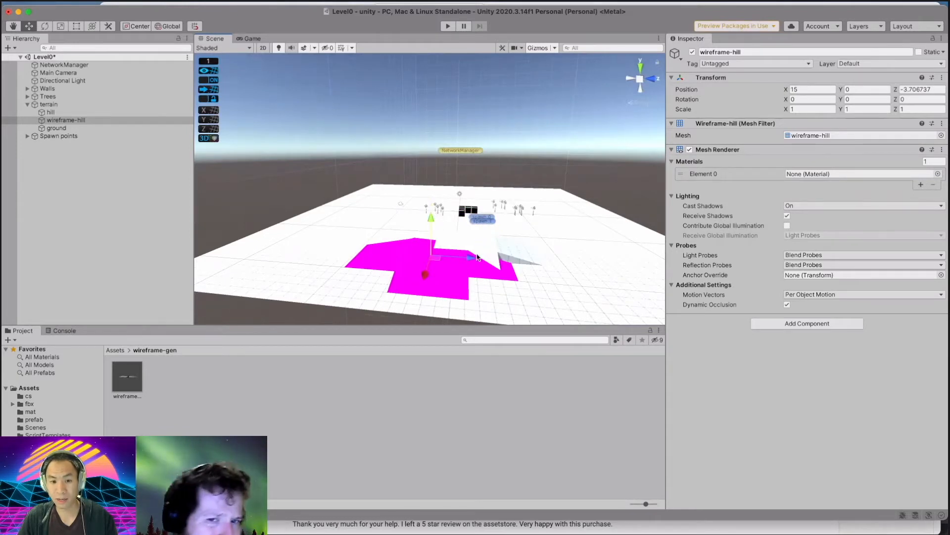
pyautogui.moveTo(468, 257)
pyautogui.mouseDown()
pyautogui.moveTo(506, 265)
pyautogui.moveTo(463, 275)
pyautogui.moveTo(467, 285)
pyautogui.moveTo(455, 280)
pyautogui.moveTo(460, 264)
pyautogui.mouseUp()
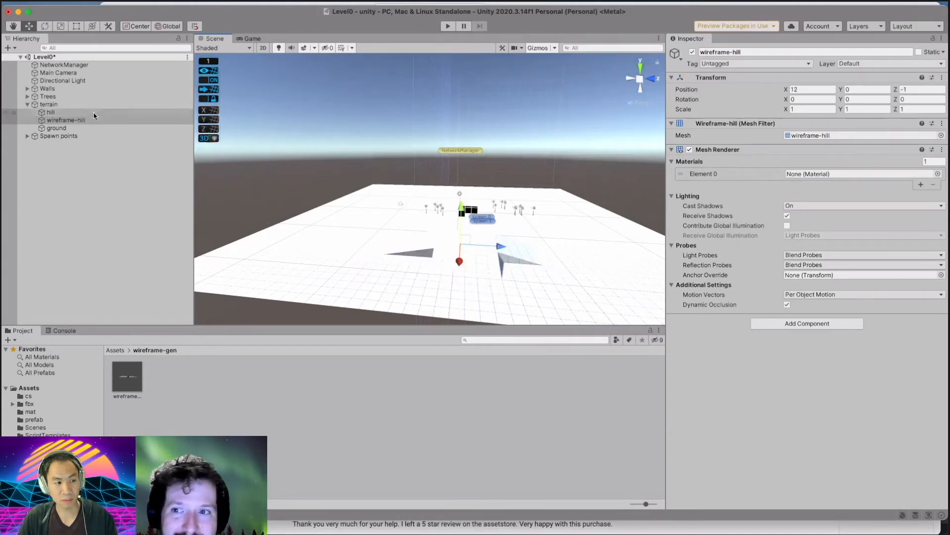
# Examine the hill object's Mesh Renderer, Mesh Collider and material settings.
pyautogui.click(81, 123)
pyautogui.click(54, 105)
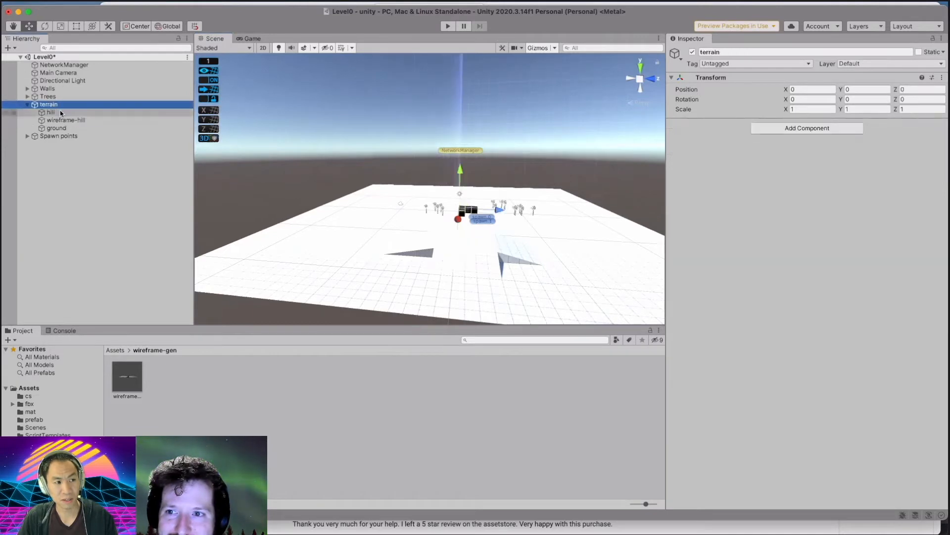
pyautogui.click(62, 113)
pyautogui.scroll(-3, 760, 241)
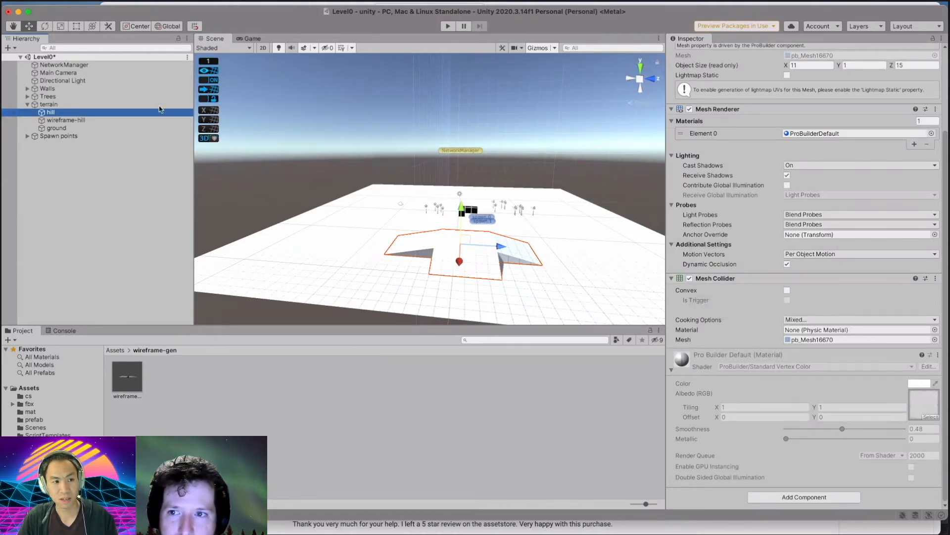
# Deactivate the original hill object and look over its renderer and collider settings.
pyautogui.scroll(3, 785, 77)
pyautogui.click(692, 51)
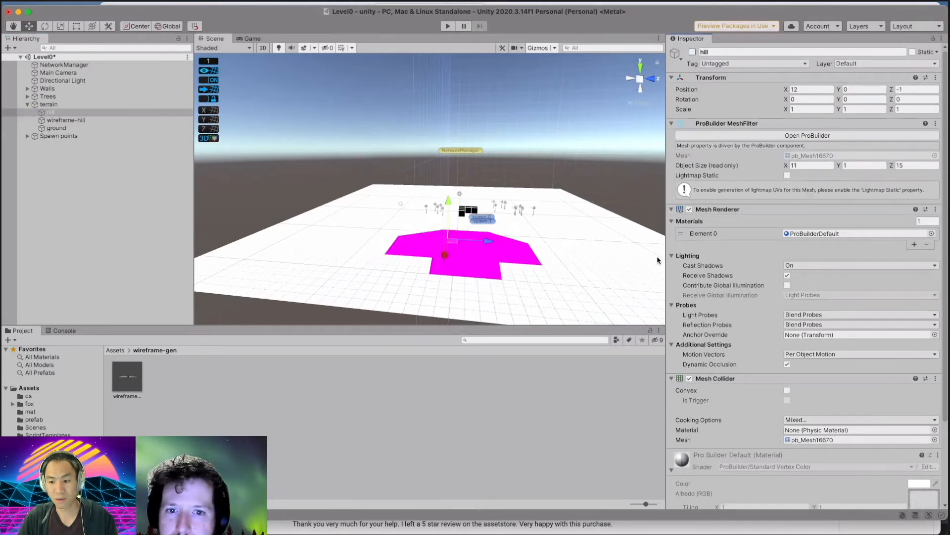
pyautogui.scroll(-3, 757, 273)
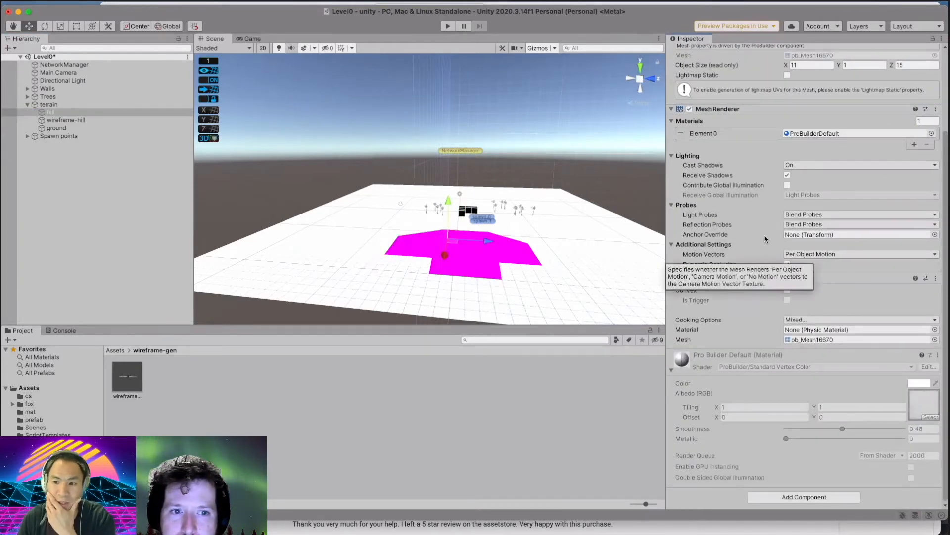
pyautogui.scroll(3, 765, 238)
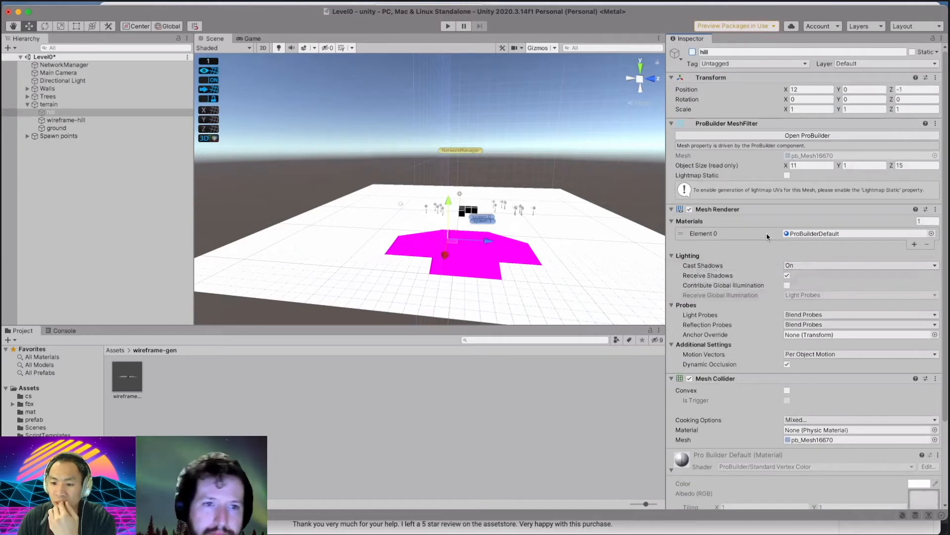
pyautogui.scroll(-3, 769, 236)
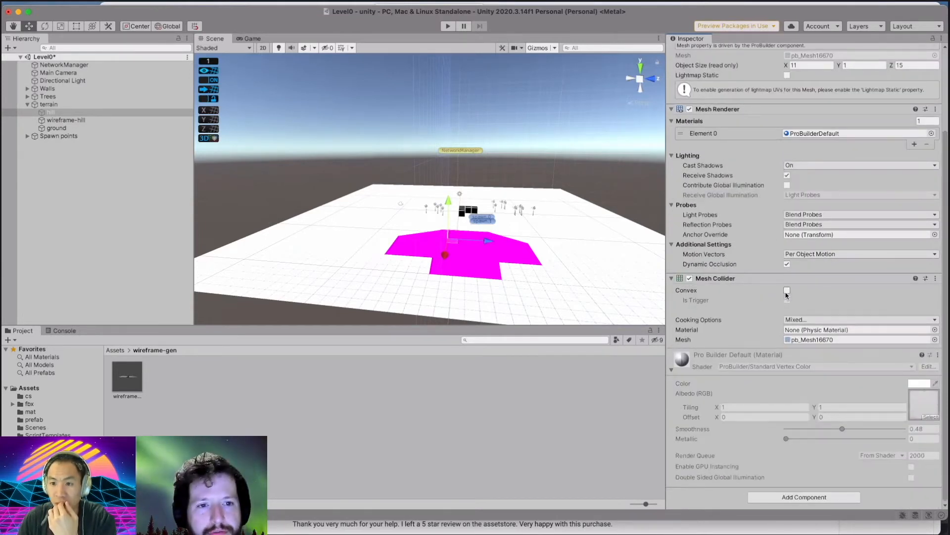
# Add a Mesh Collider component to the wireframe-hill object.
pyautogui.click(92, 120)
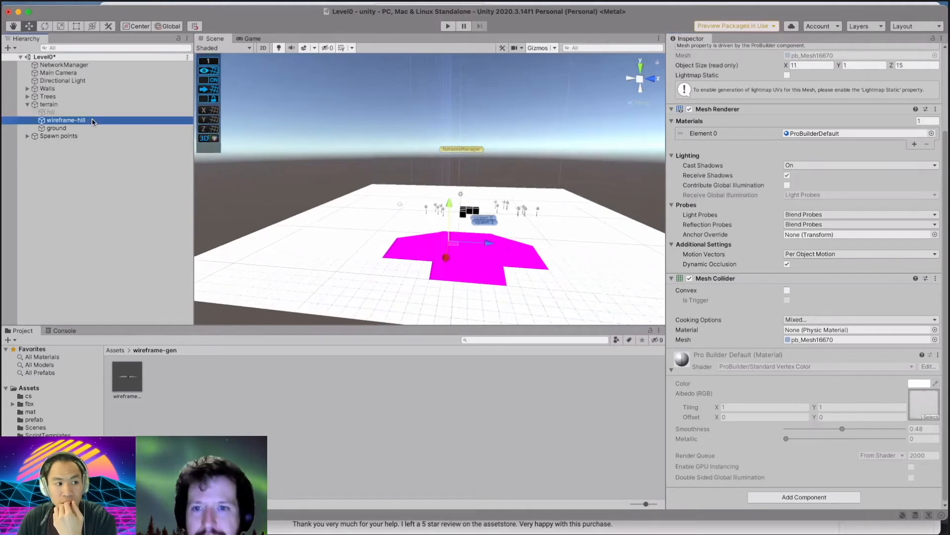
pyautogui.click(807, 321)
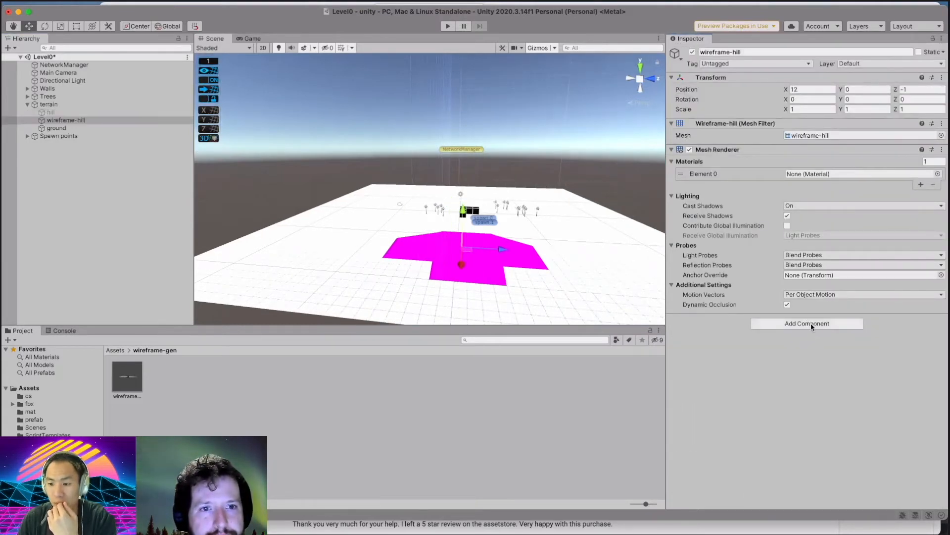
pyautogui.write('mes')
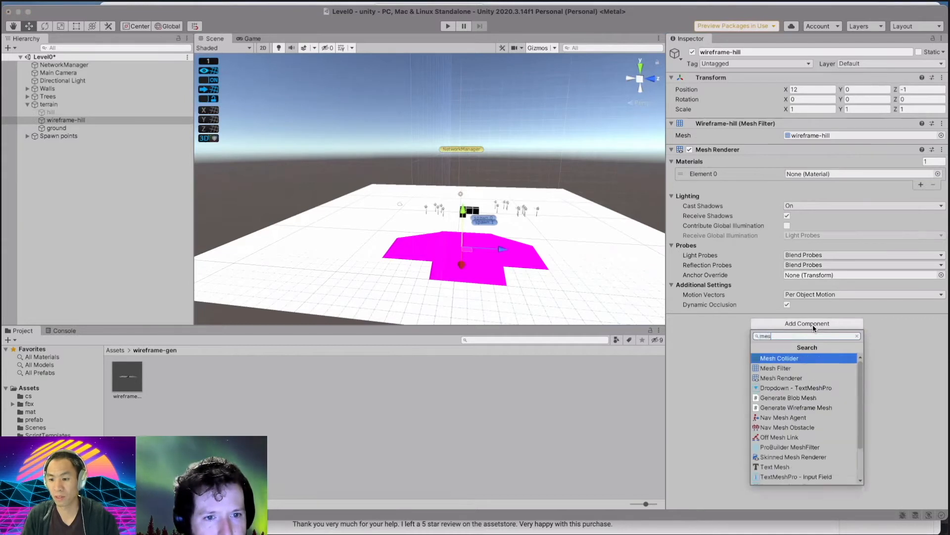
pyautogui.press('Return')
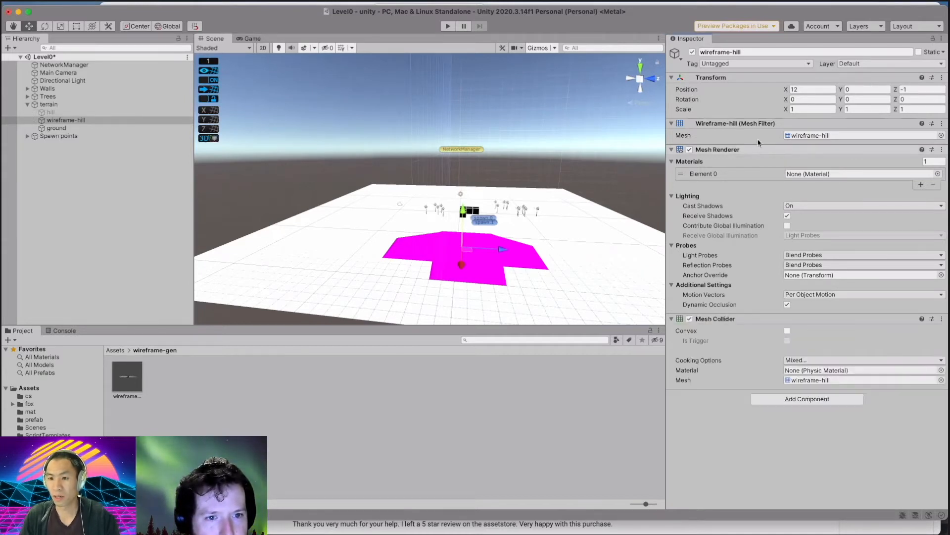
# Try to add another Mesh Renderer component to wireframe-hill.
pyautogui.click(789, 400)
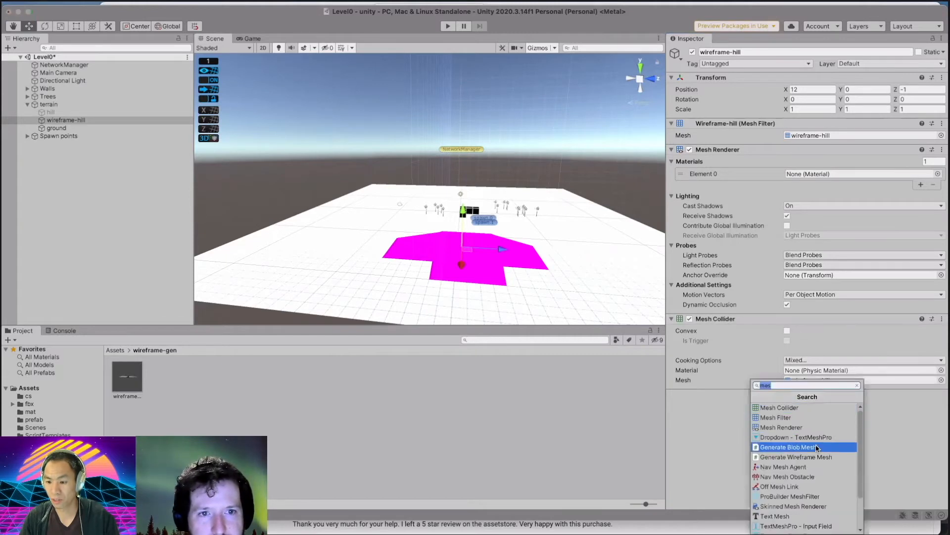
pyautogui.click(812, 428)
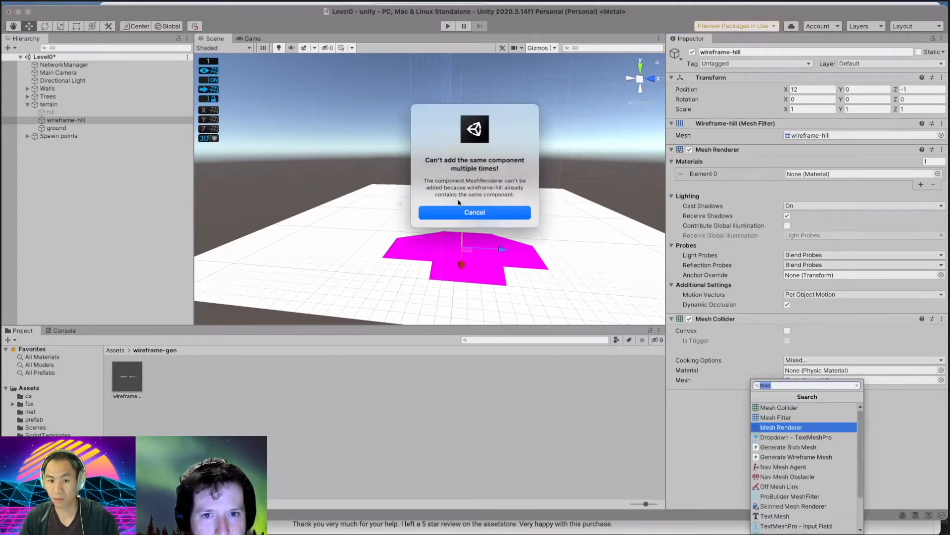
pyautogui.click(476, 216)
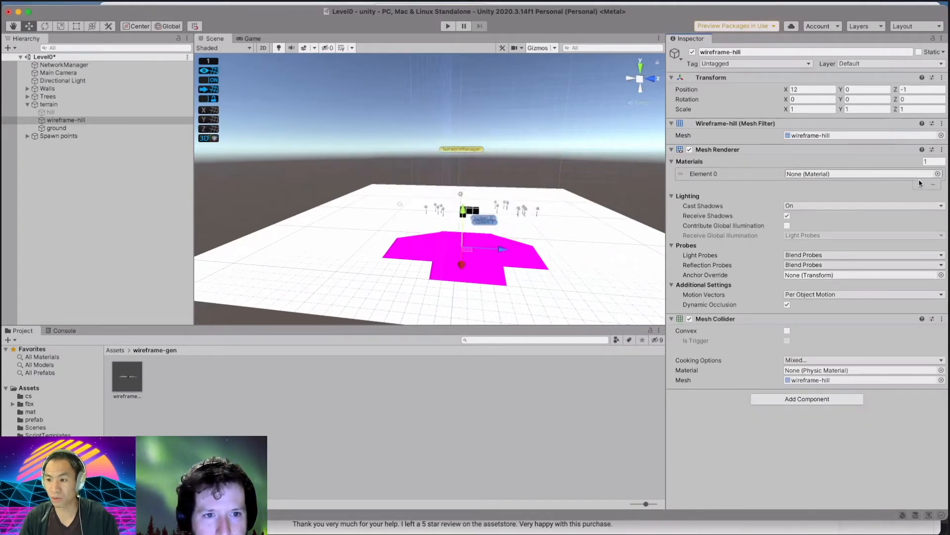
# Assign the tree-wireframe material to Element 0 of wireframe-hill's Mesh Renderer.
pyautogui.click(921, 178)
pyautogui.click(938, 173)
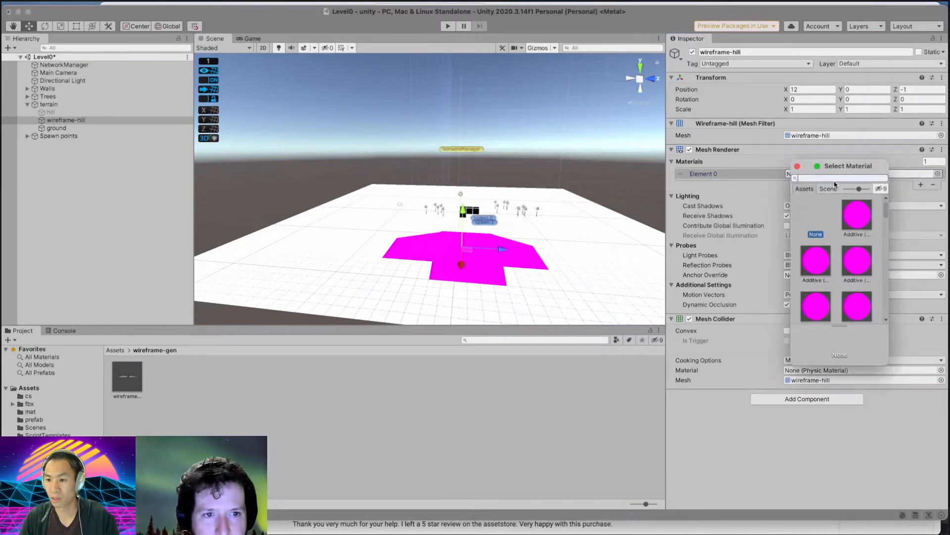
pyautogui.write('wireframe')
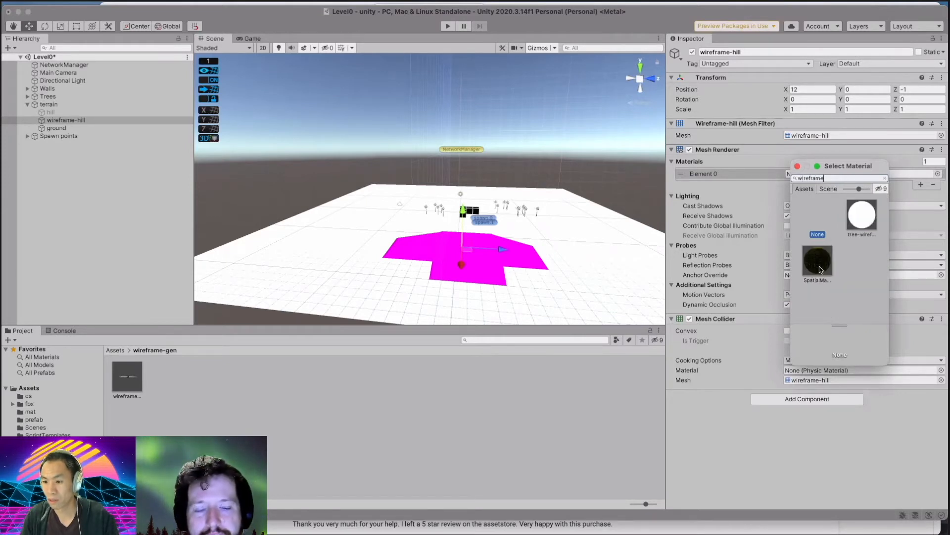
pyautogui.click(870, 225)
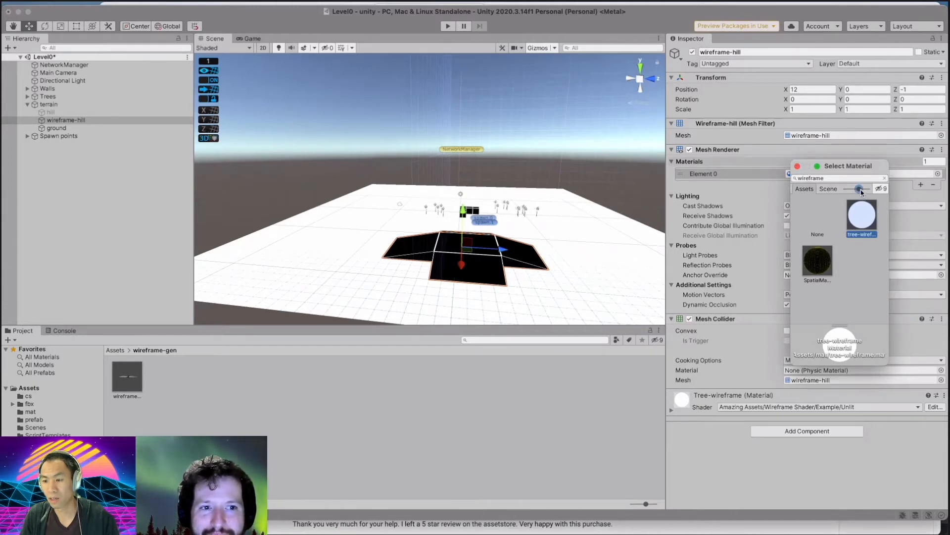
# Enlarge the material picker, try SpatialMappingWireframe on wireframe-hill, and return to the tree-wireframe material.
pyautogui.moveTo(862, 192); pyautogui.dragTo(839, 190)
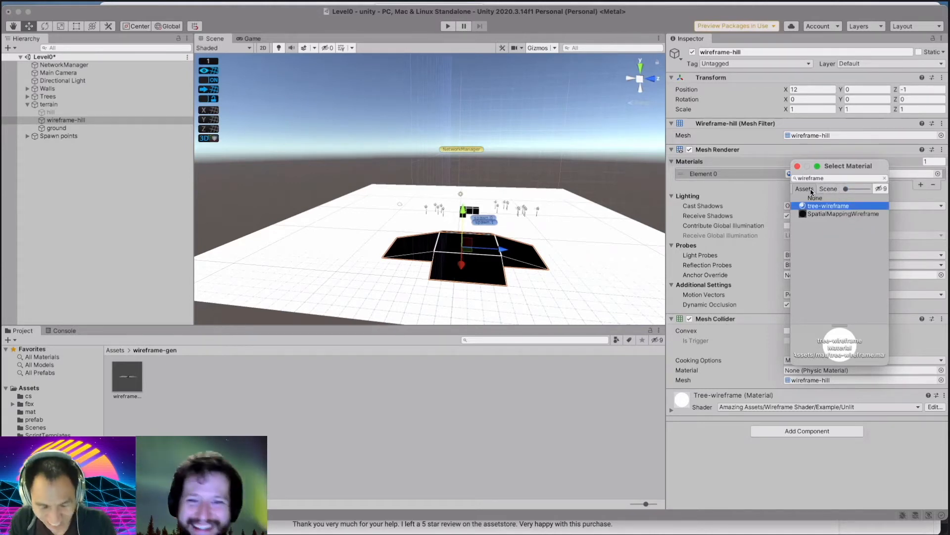
pyautogui.moveTo(841, 167); pyautogui.dragTo(776, 155)
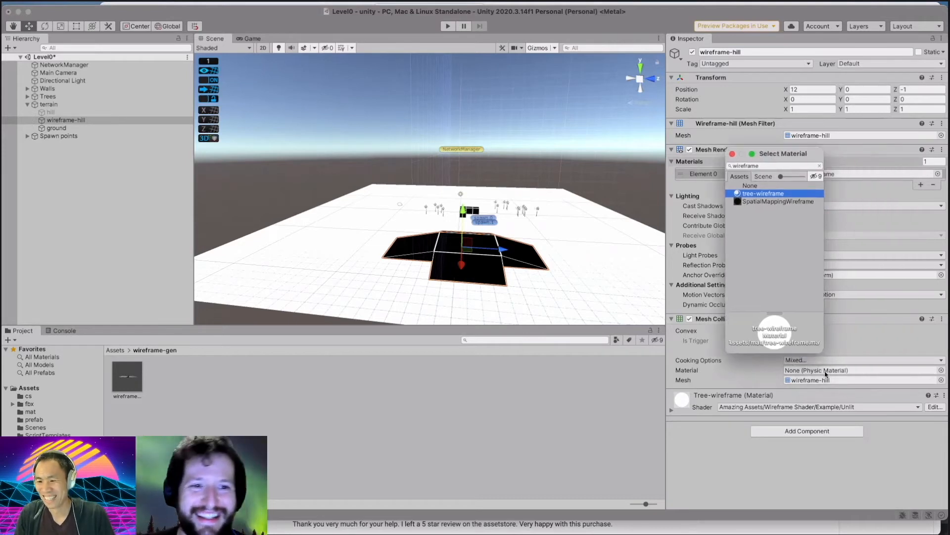
pyautogui.moveTo(823, 351); pyautogui.dragTo(927, 409)
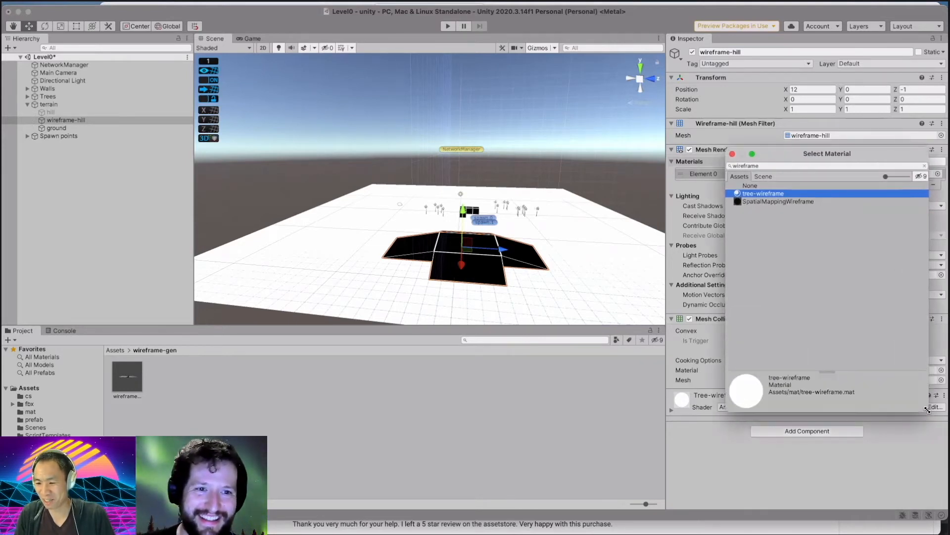
pyautogui.click(781, 202)
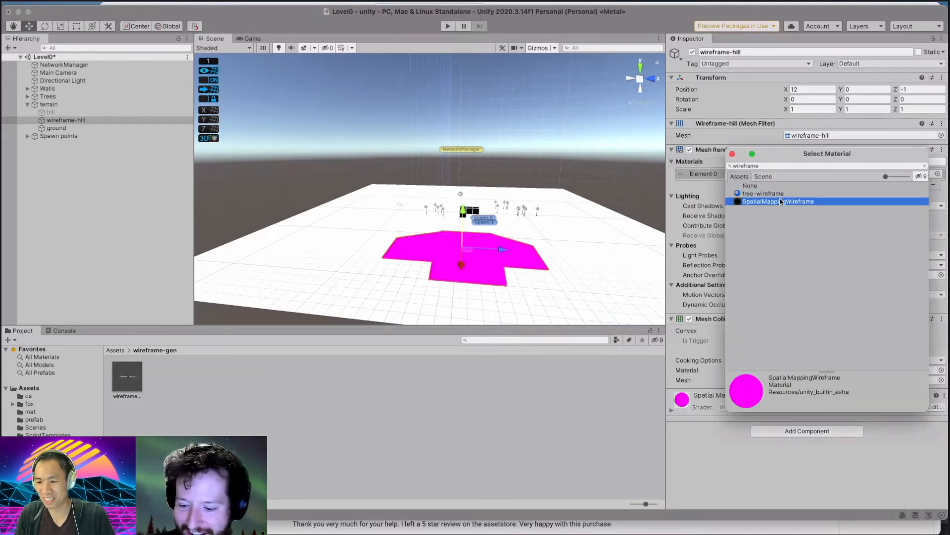
pyautogui.click(780, 194)
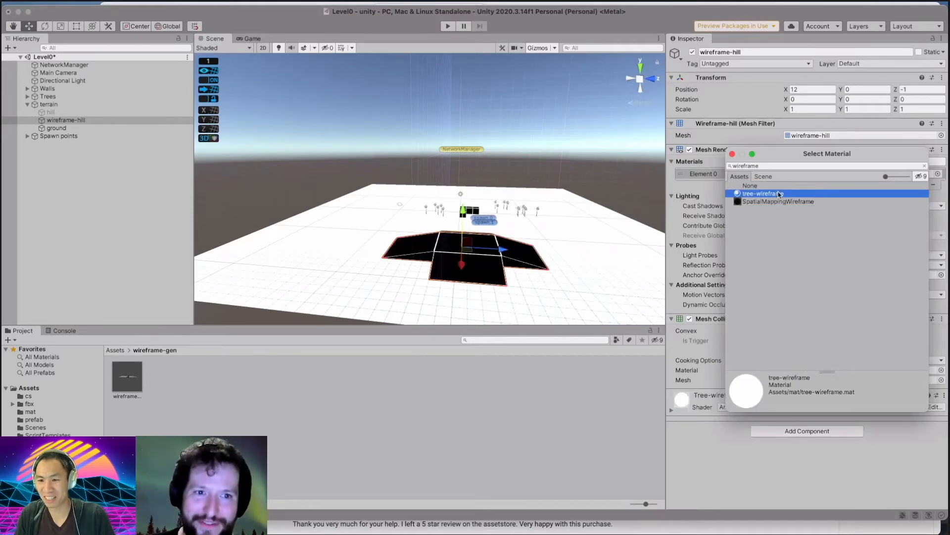
pyautogui.click(733, 154)
# Inspect the tree-wireframe material's settings in the mat folder and its look on the hill in the scene.
pyautogui.keyDown('alt'); pyautogui.moveTo(578, 268); pyautogui.dragTo(392, 313); pyautogui.keyUp('alt')
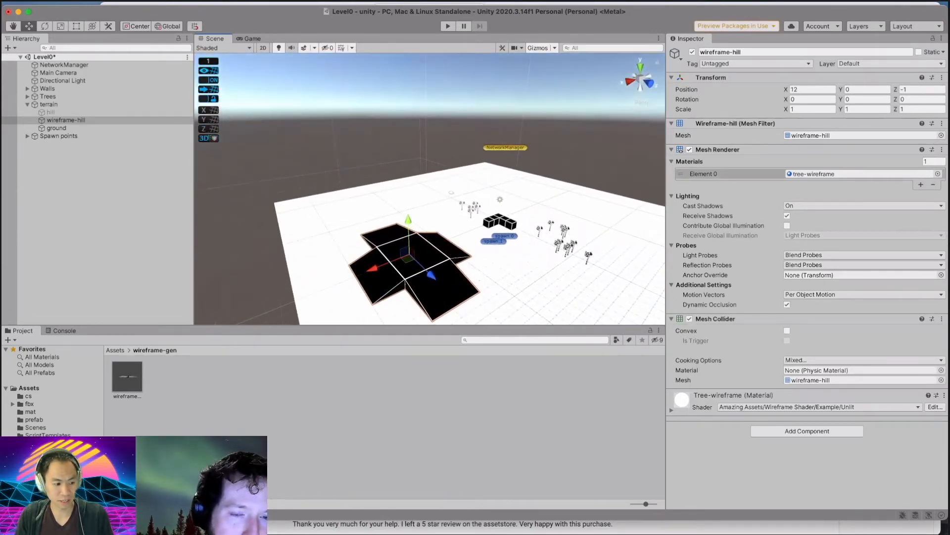
pyautogui.click(52, 411)
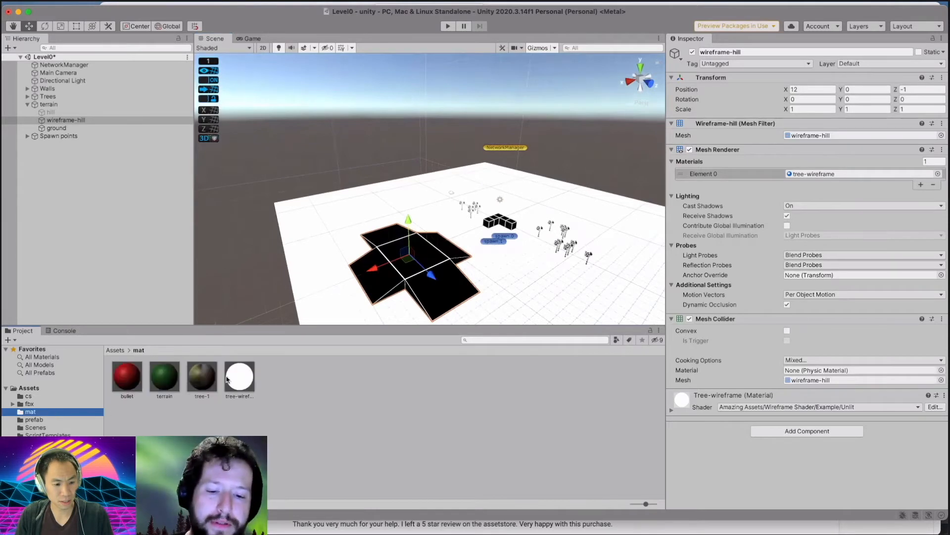
pyautogui.click(239, 379)
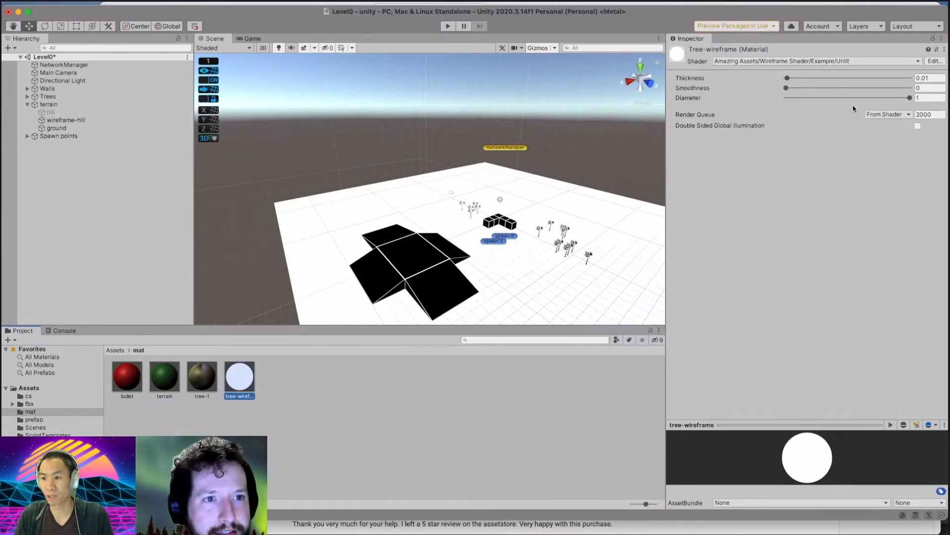
pyautogui.keyDown('alt'); pyautogui.moveTo(416, 277); pyautogui.dragTo(364, 281); pyautogui.keyUp('alt')
pyautogui.scroll(2, 486, 272)
pyautogui.scroll(-2, 480, 275)
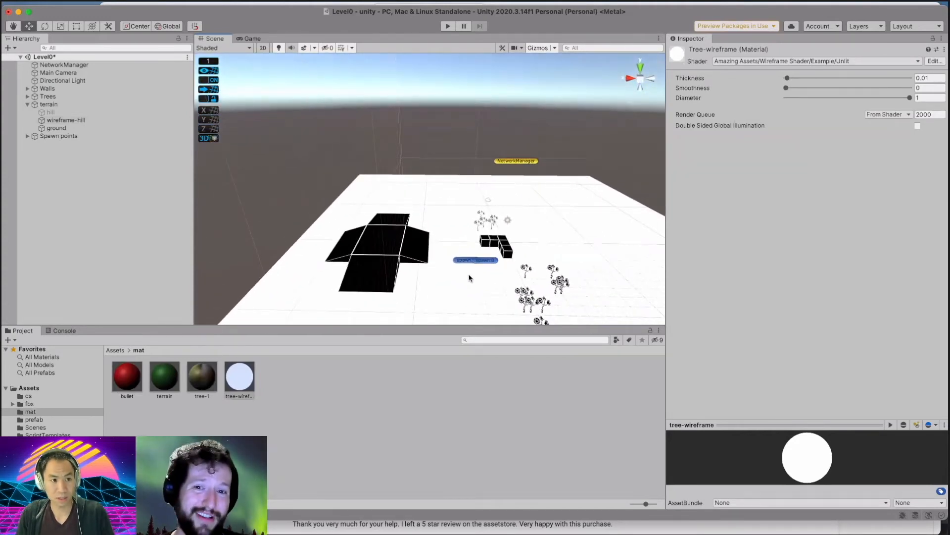
# Run the game as host (server + client) and drive the player tank onto the wireframe hill.
pyautogui.click(448, 26)
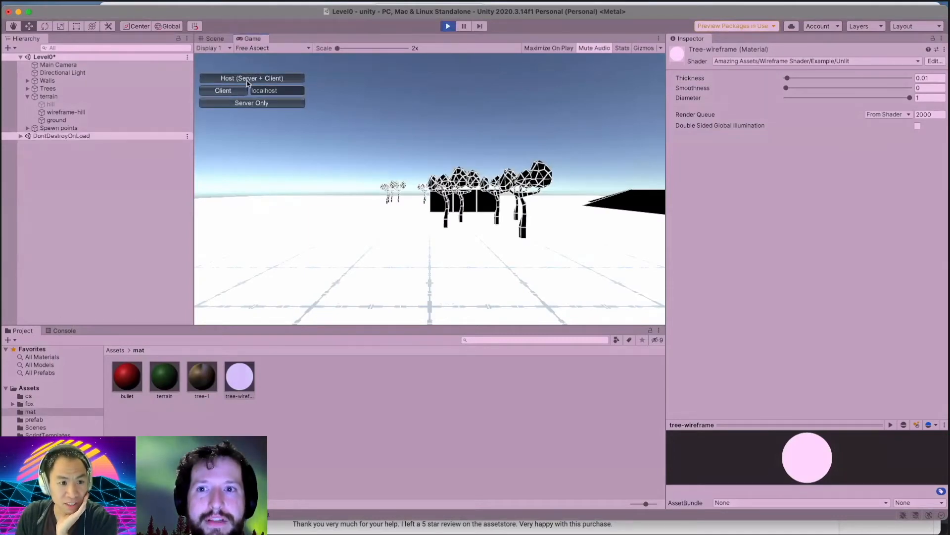
pyautogui.click(249, 80)
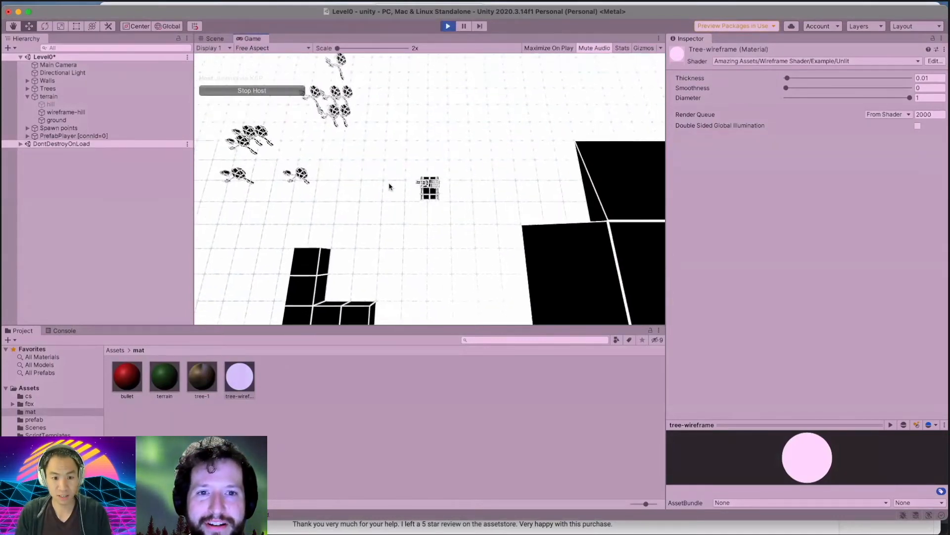
pyautogui.press('d')
pyautogui.press('s')
pyautogui.click(496, 195)
pyautogui.press('d')
pyautogui.press('w')
pyautogui.press('d')
pyautogui.press('s')
pyautogui.press('a')
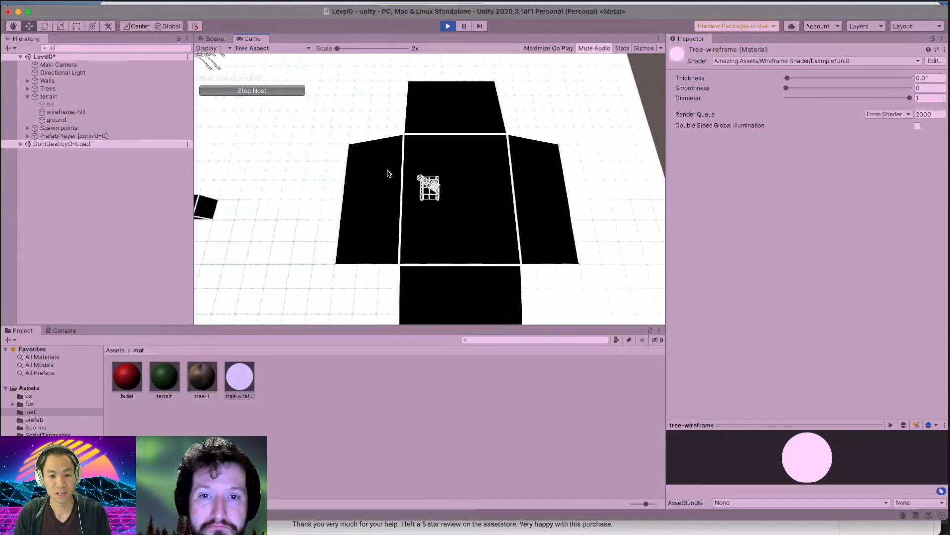
# Drive the tank off the hill, back up its slope and down toward the trees to test the collider.
pyautogui.press('s')
pyautogui.press('a')
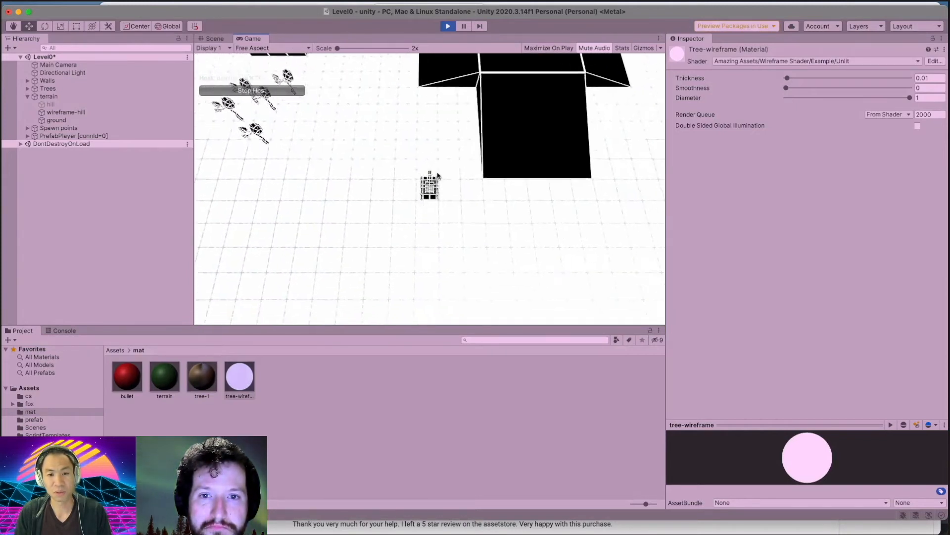
pyautogui.press('d')
pyautogui.press('w')
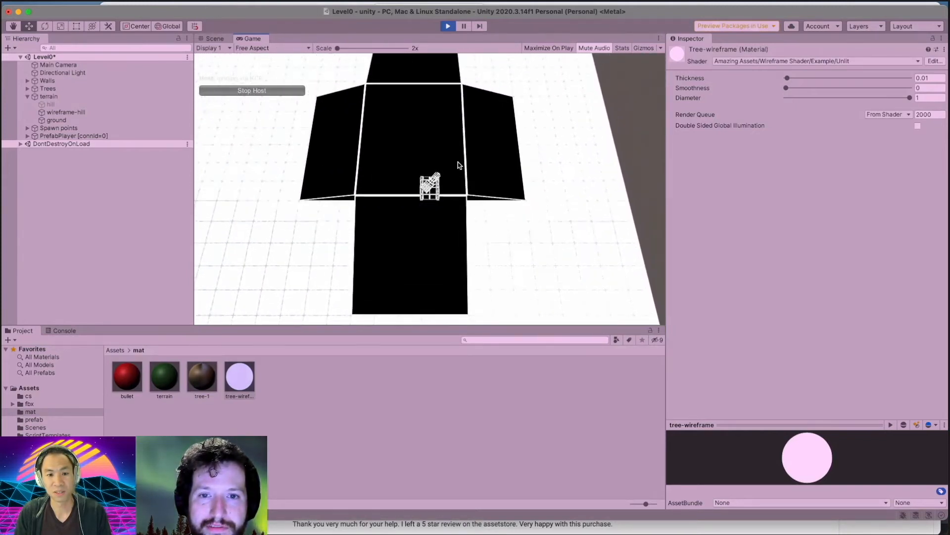
pyautogui.press('a')
pyautogui.press('s')
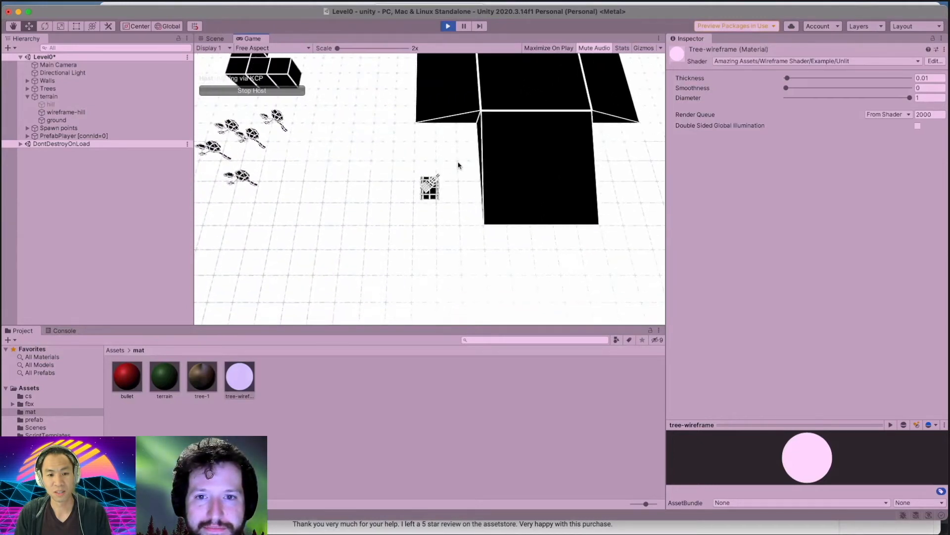
pyautogui.press('a')
# Fire a series of bullets toward the walls and trees, and stop the play session.
pyautogui.click(367, 95)
pyautogui.click(367, 95)
pyautogui.click(367, 95)
pyautogui.click(357, 102)
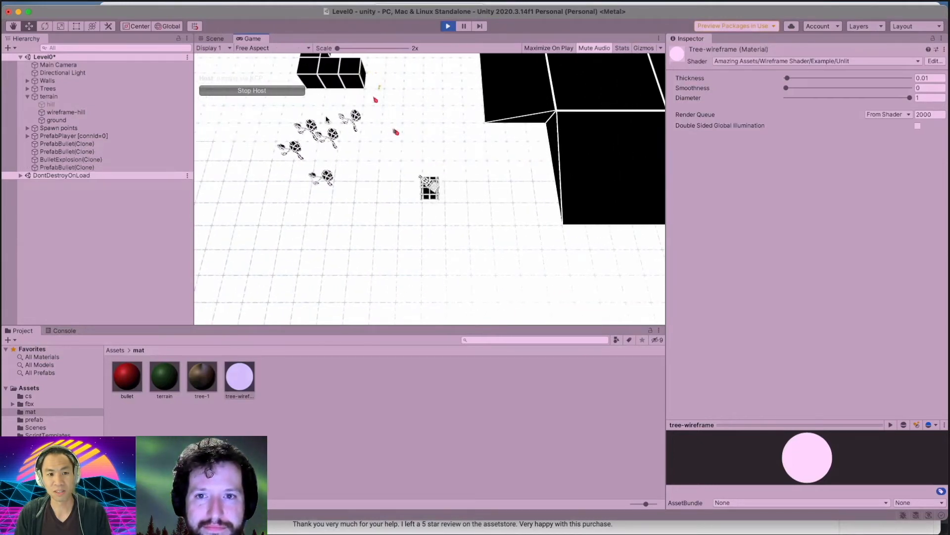
pyautogui.click(341, 117)
pyautogui.click(355, 117)
pyautogui.click(362, 113)
pyautogui.click(358, 127)
pyautogui.click(357, 139)
pyautogui.click(361, 144)
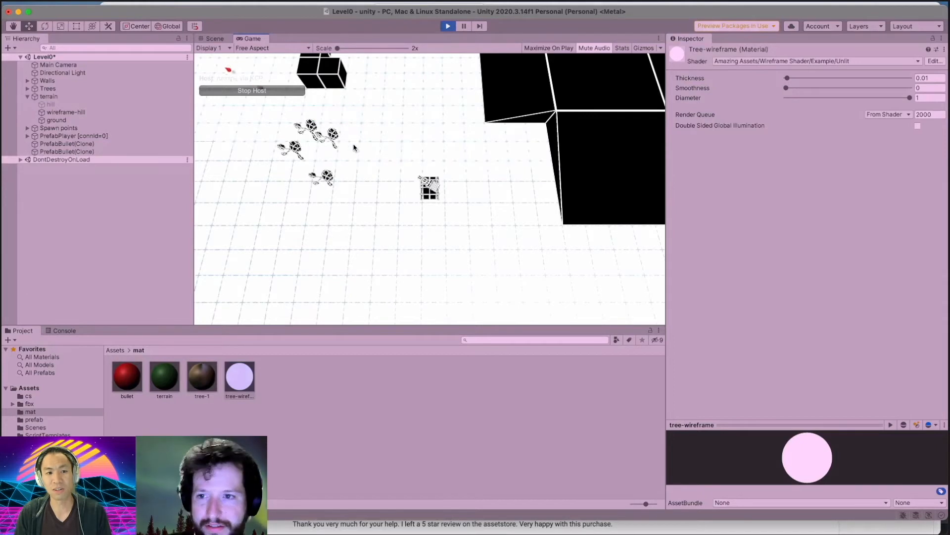
pyautogui.click(449, 26)
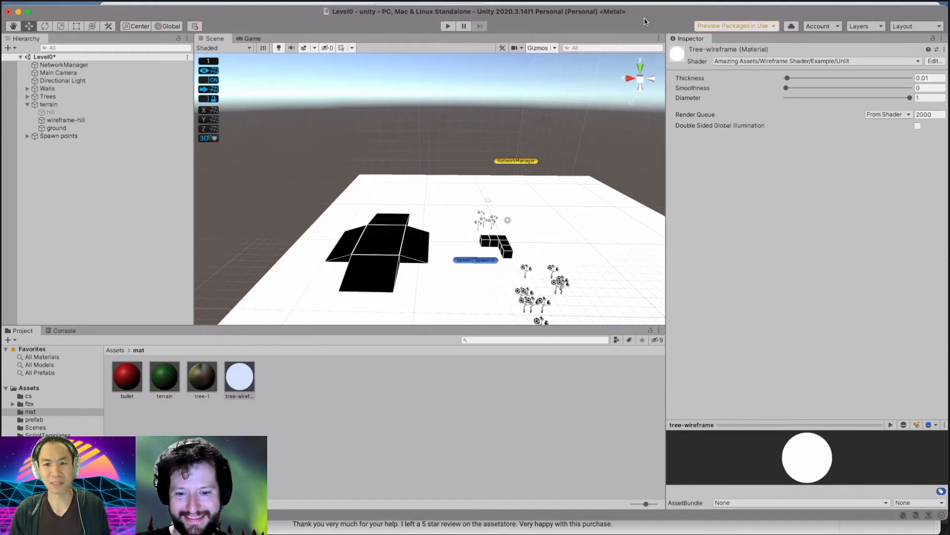
# Switch to Firefox and check the Dropbox menu of the system menu bar.
pyautogui.press('super+Tab')
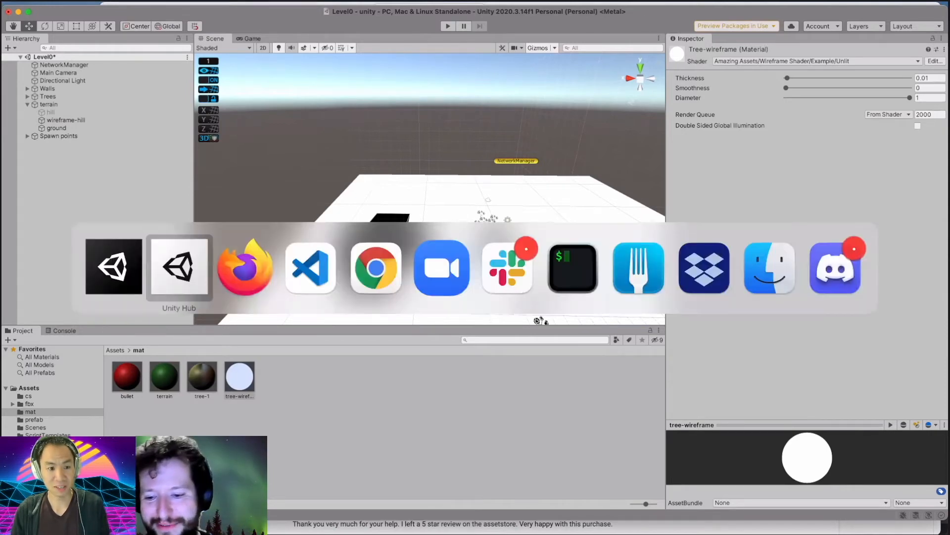
pyautogui.press('super+Tab')
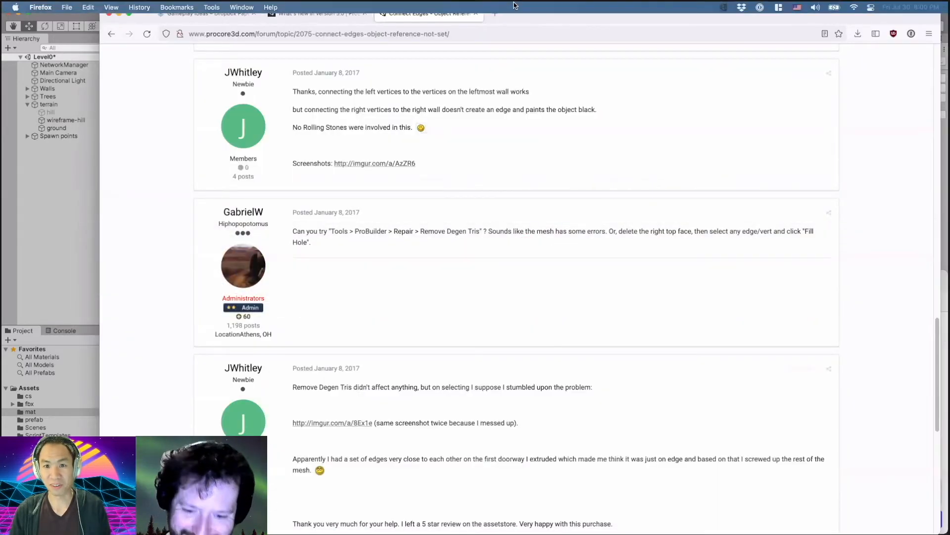
pyautogui.click(741, 7)
pyautogui.click(807, 42)
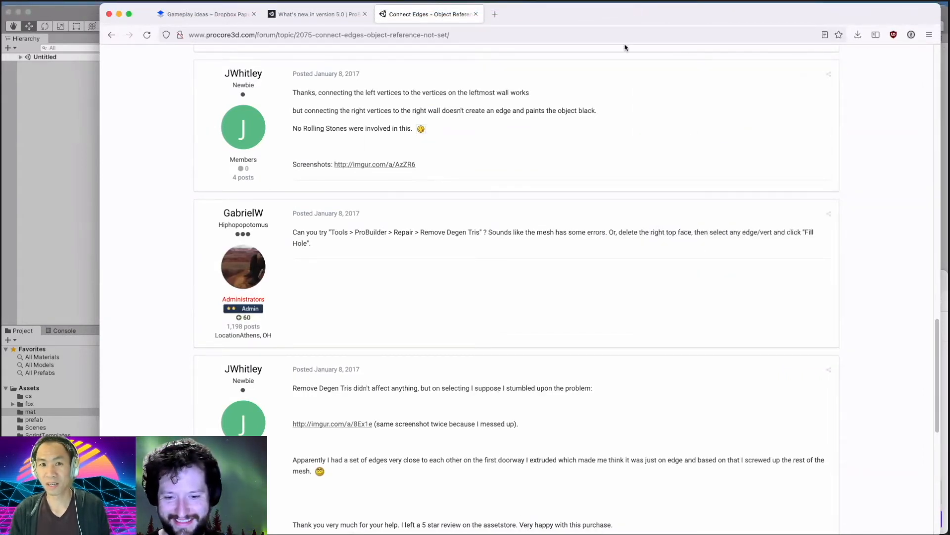
# Uncover the Firefox window and open the Dropbox desktop app's folder list from the Dropbox menu.
pyautogui.press('super+Tab')
pyautogui.press('super+Tab')
pyautogui.press('super+Tab')
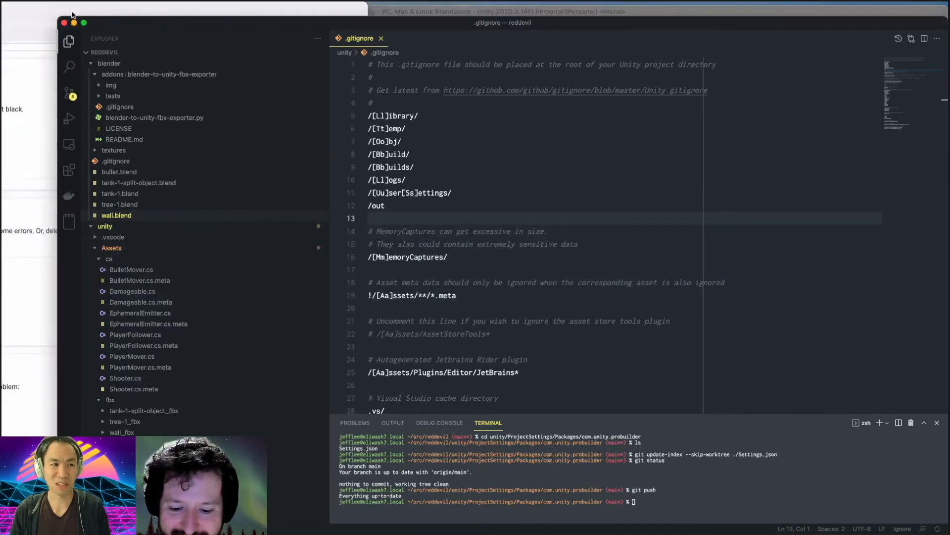
pyautogui.moveTo(33, 16); pyautogui.dragTo(543, 18)
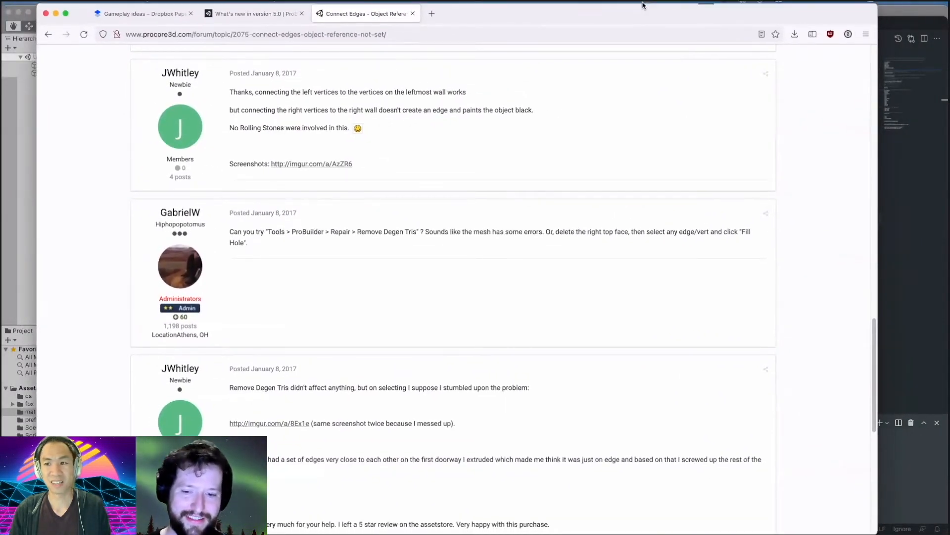
pyautogui.click(742, 8)
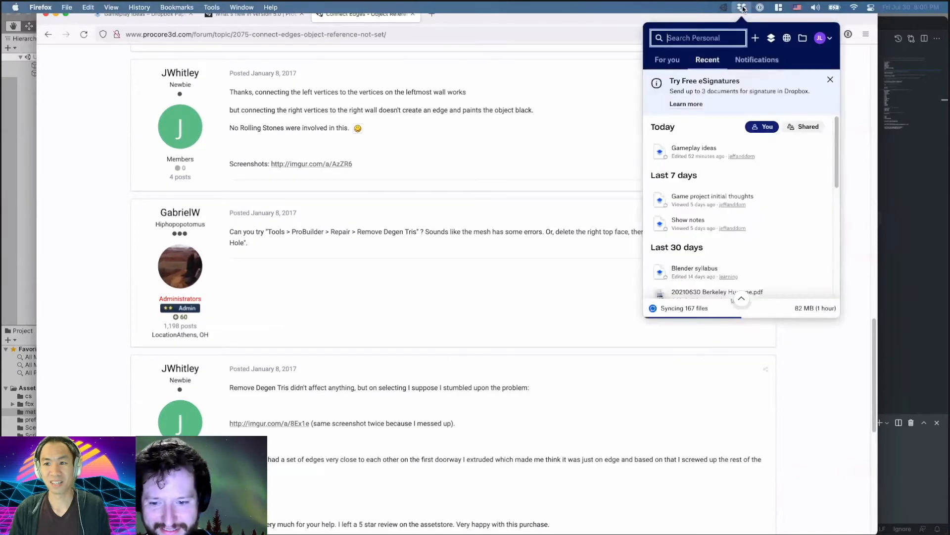
pyautogui.click(802, 38)
pyautogui.scroll(-2, 149, 302)
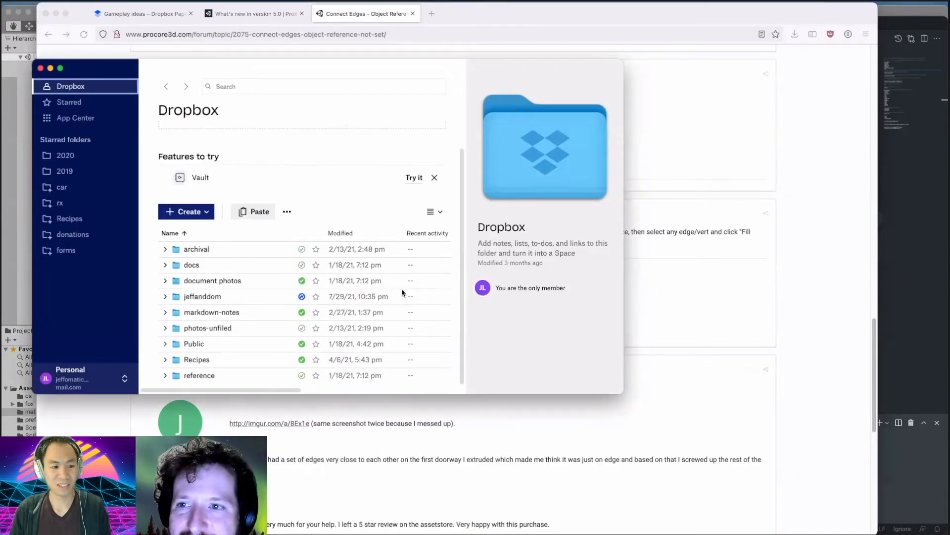
# Share the jeffanddom folder by email invitation with the collaborator at Can edit permission, and close the Dropbox windows.
pyautogui.click(214, 298)
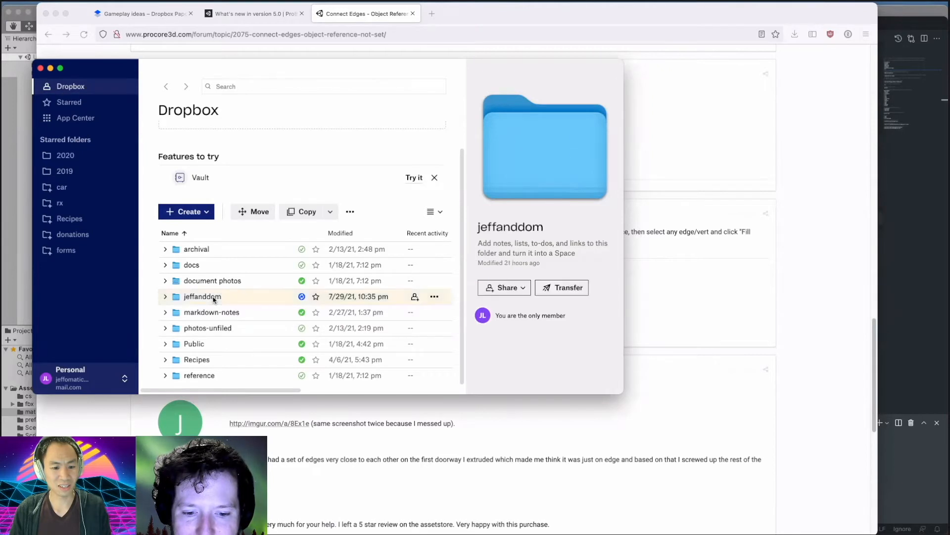
pyautogui.rightClick(214, 299)
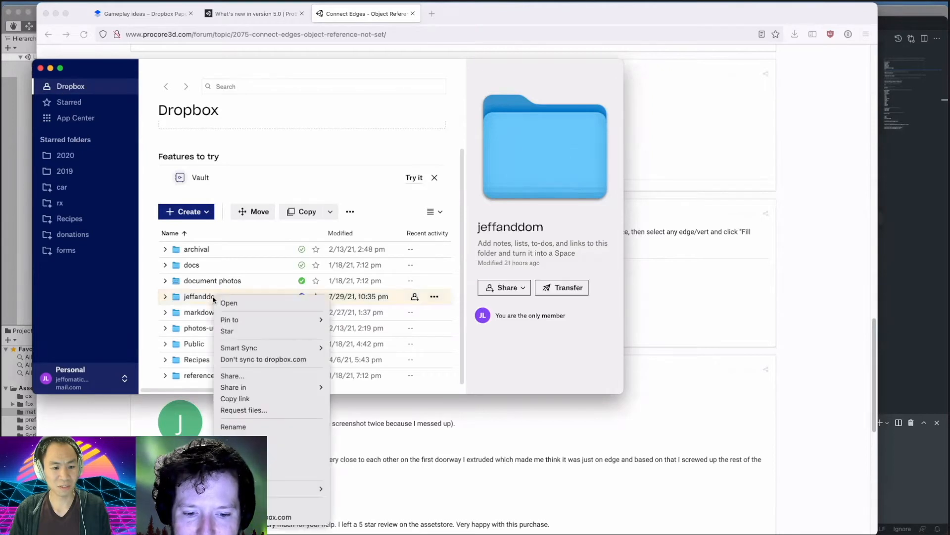
pyautogui.click(547, 254)
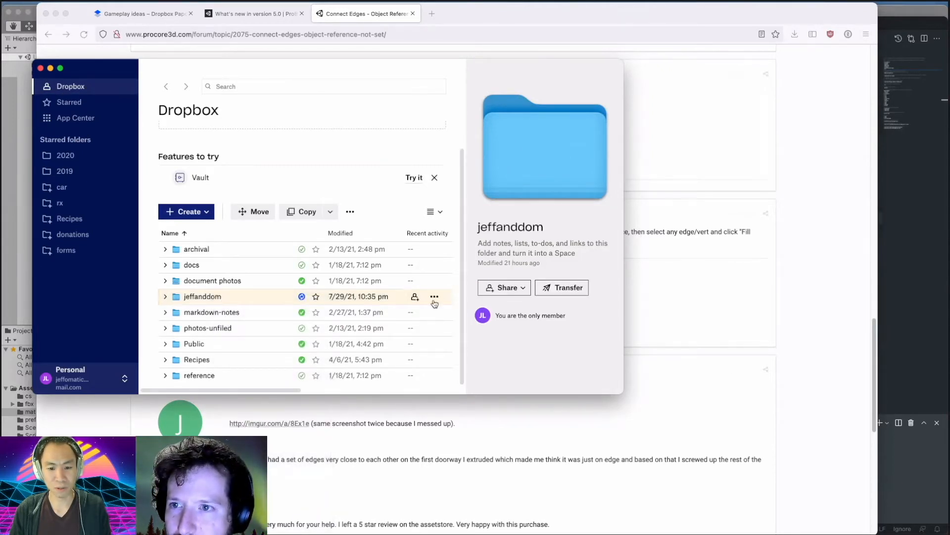
pyautogui.click(508, 289)
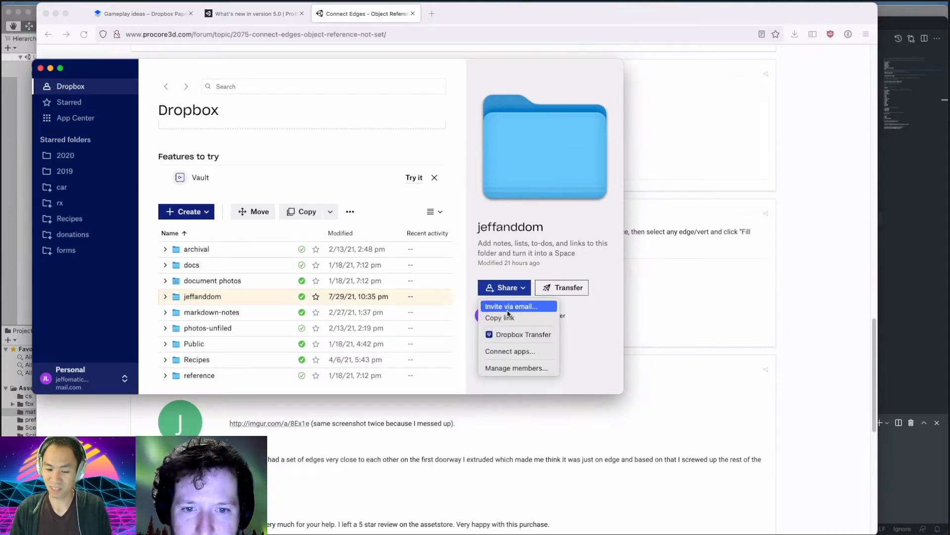
pyautogui.click(507, 309)
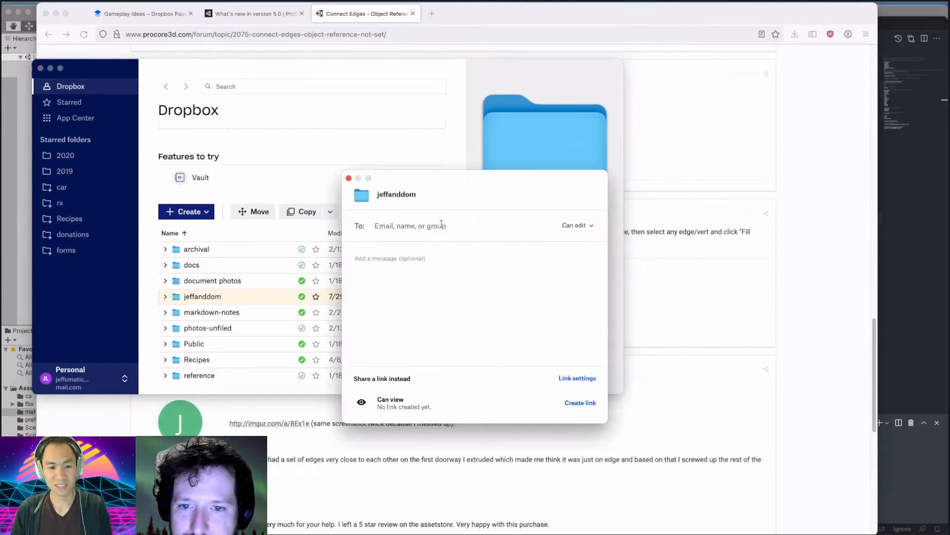
pyautogui.write('dd')
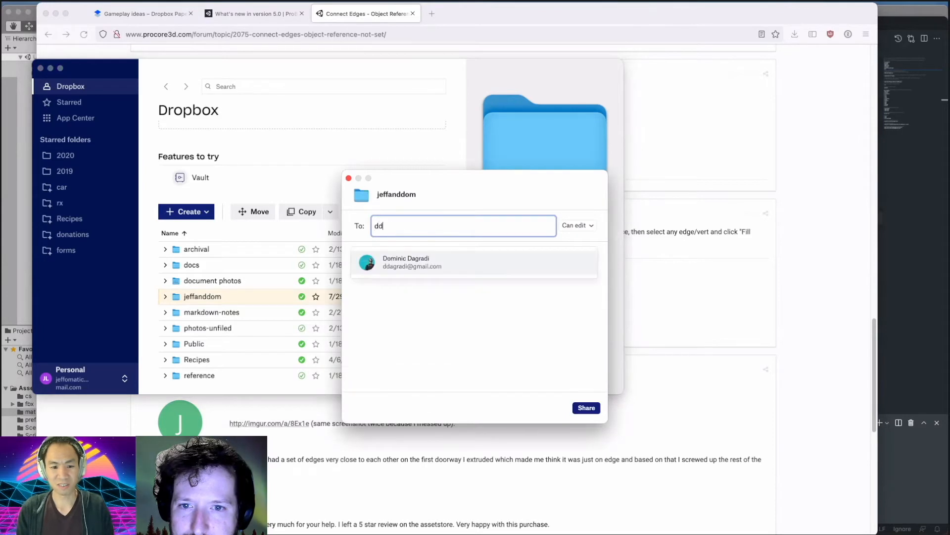
pyautogui.click(424, 266)
pyautogui.click(587, 408)
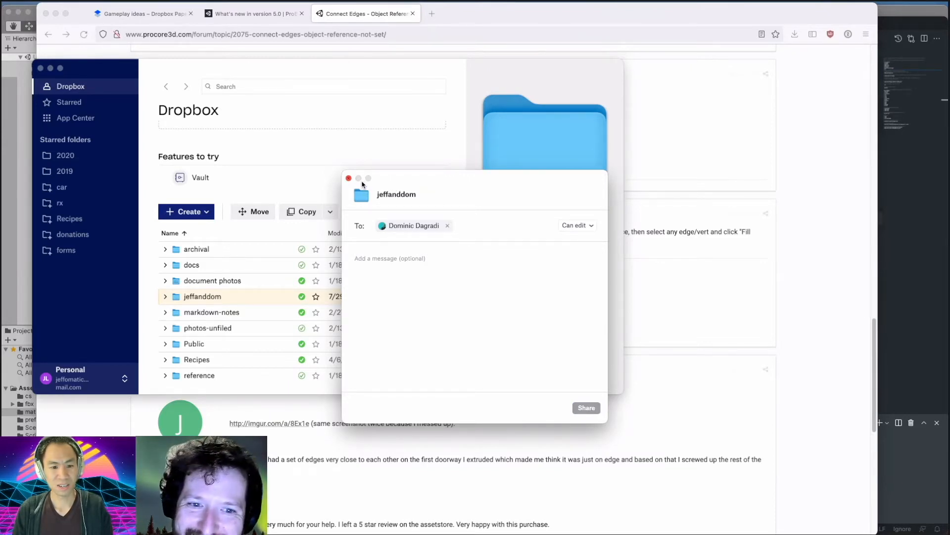
pyautogui.click(349, 178)
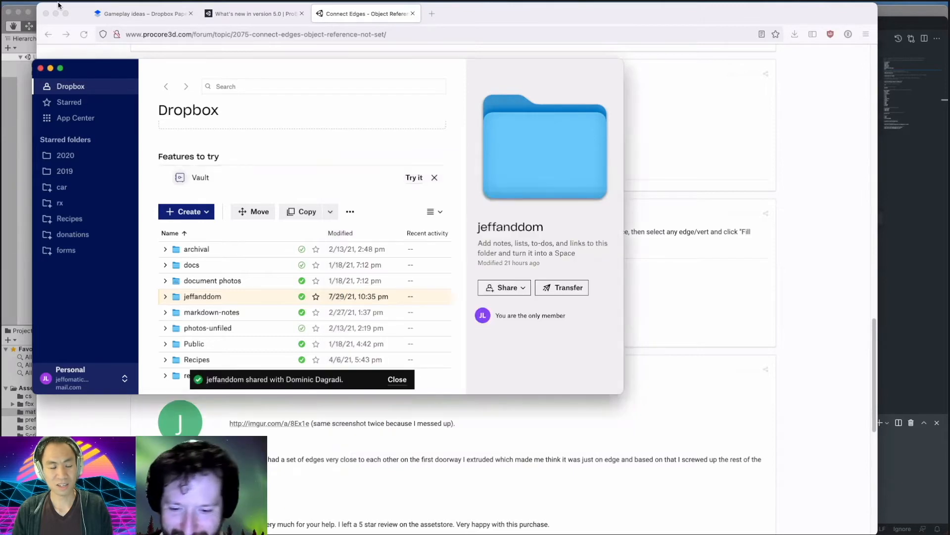
pyautogui.click(40, 68)
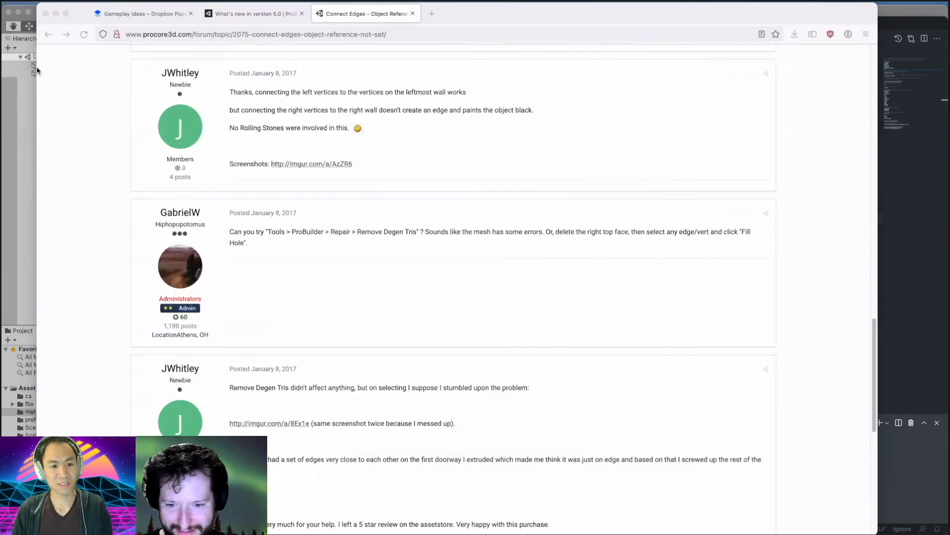
# Lower the Unity window to uncover Firefox and look up the public IP address at whatsmyip.com in a new tab.
pyautogui.click(18, 106)
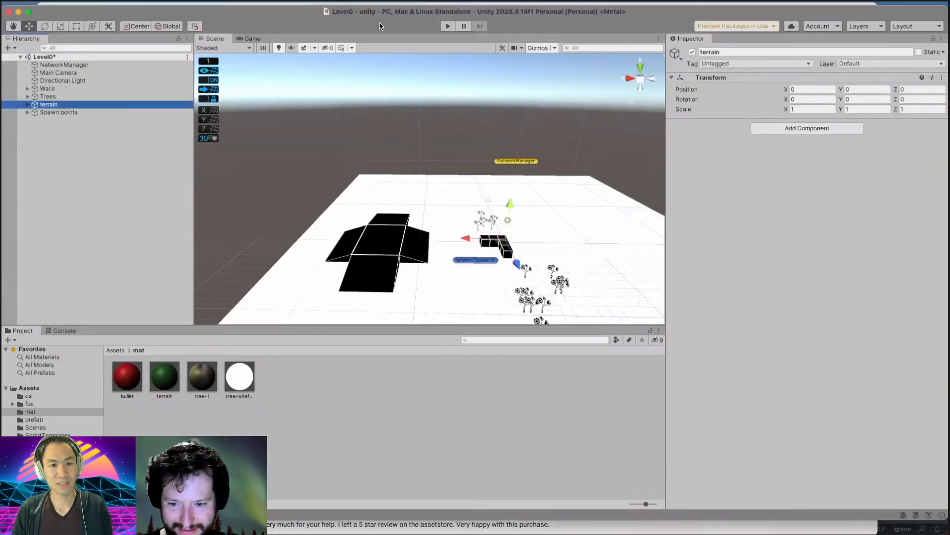
pyautogui.moveTo(356, 15); pyautogui.dragTo(338, 73)
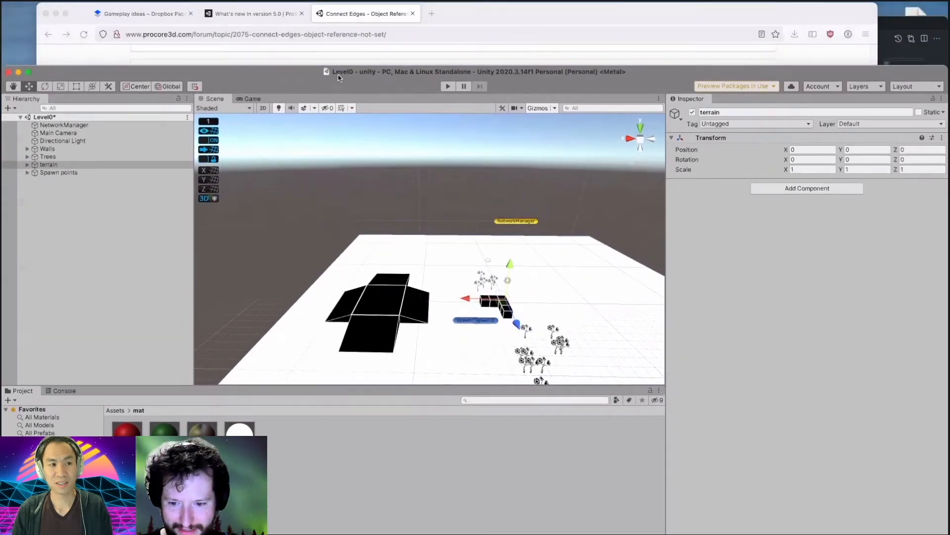
pyautogui.click(444, 23)
pyautogui.click(430, 14)
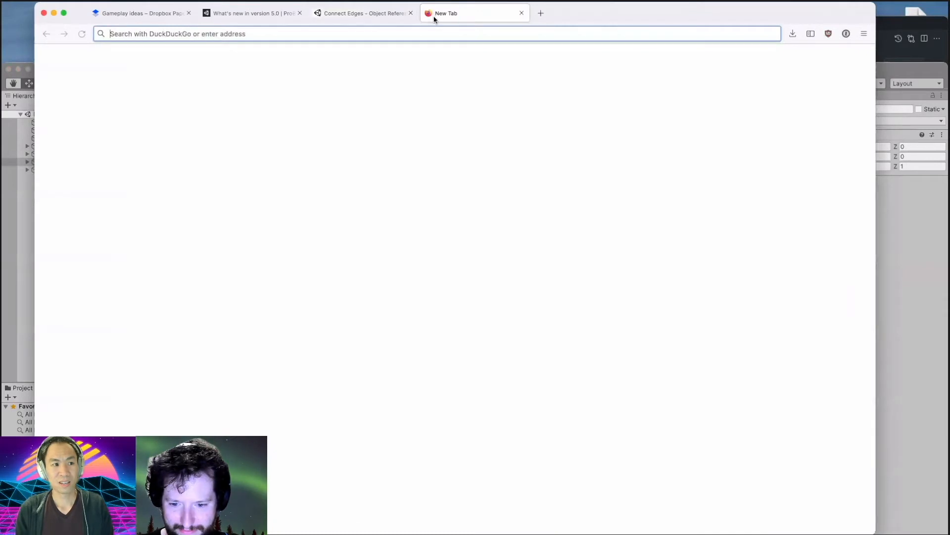
pyautogui.write('whatsmyip.com')
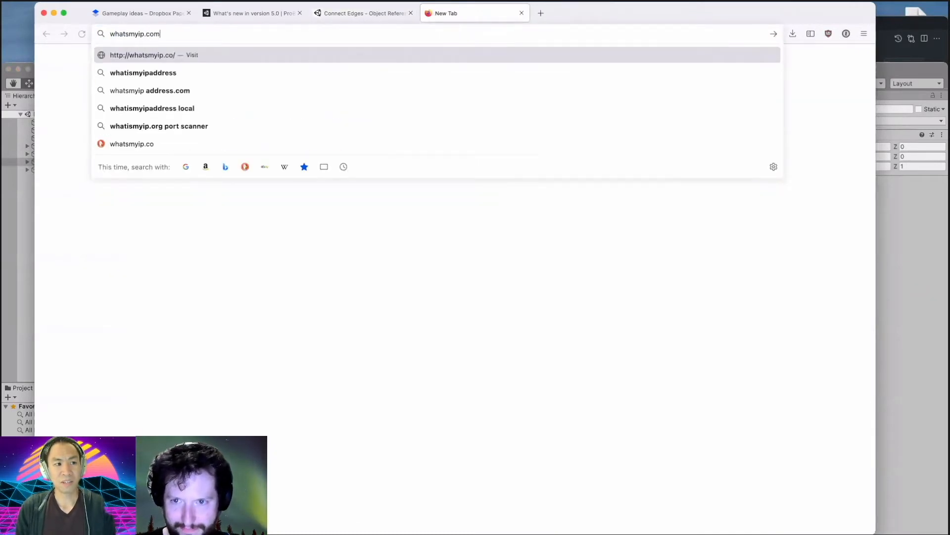
pyautogui.press('Return')
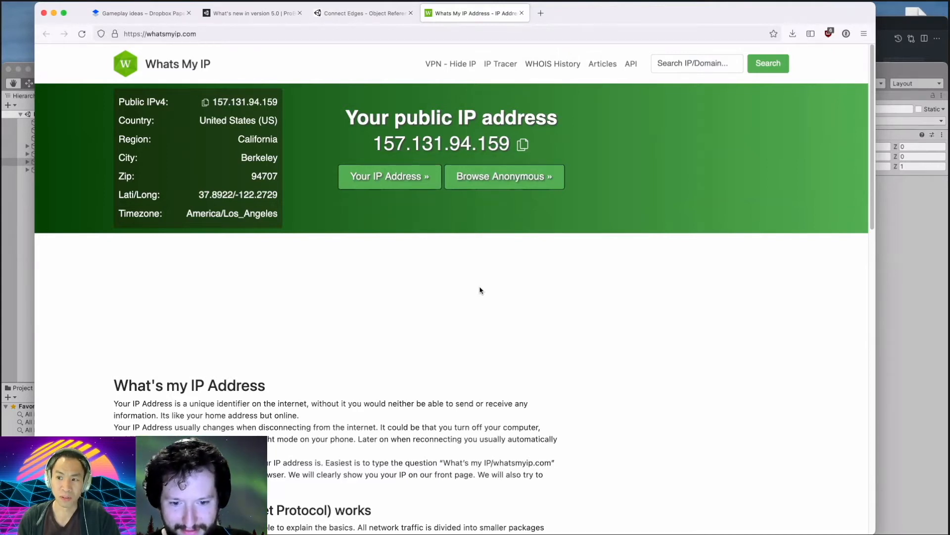
# Switch to Unity, run the game as host with a second player, and start driving and firing near the L-shaped wall.
pyautogui.click(902, 75)
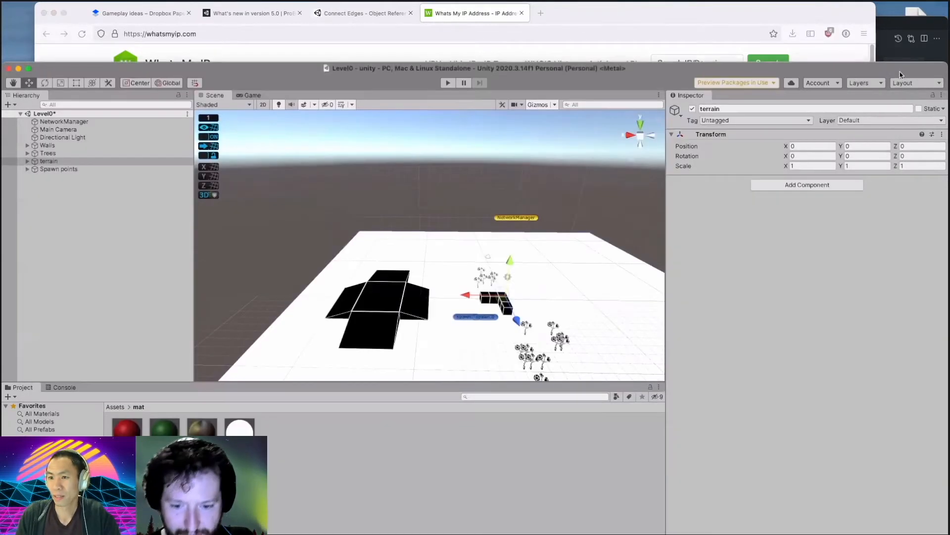
pyautogui.click(447, 83)
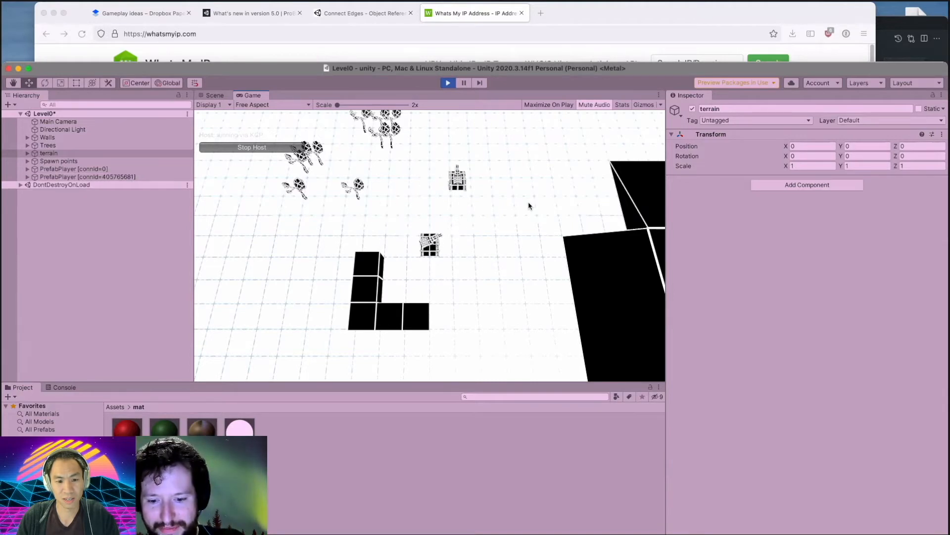
pyautogui.press('d')
pyautogui.press('w')
pyautogui.click(480, 237)
pyautogui.press('s')
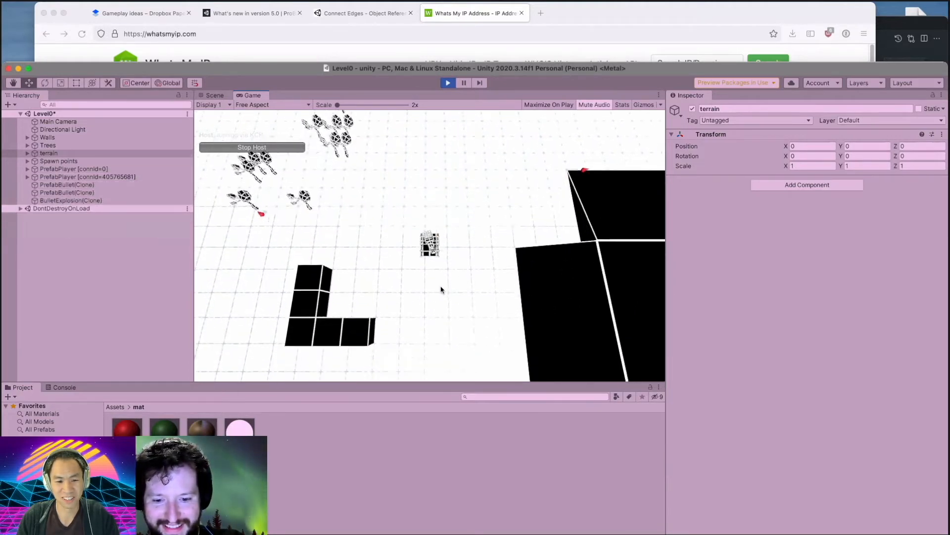
# Fire a series of bullets at the opposing tank around the L-shaped wall while driving up toward the trees.
pyautogui.click(433, 277)
pyautogui.click(402, 202)
pyautogui.click(367, 192)
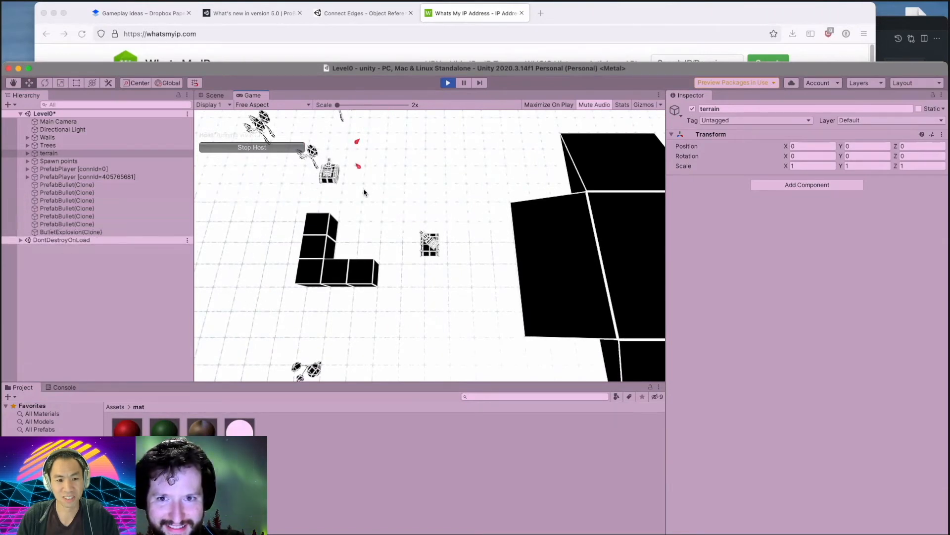
pyautogui.press('w')
pyautogui.click(358, 221)
pyautogui.click(351, 245)
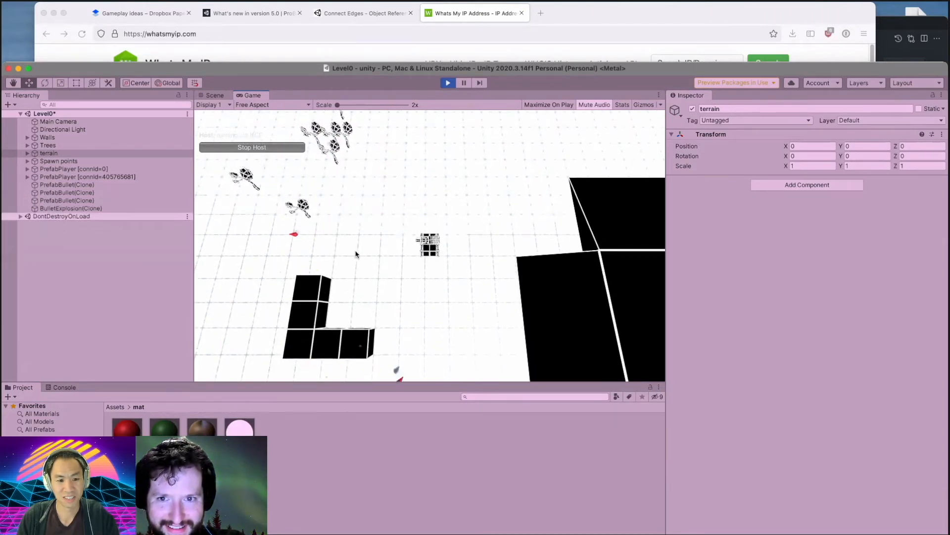
pyautogui.click(355, 248)
# Drive down past the L-shaped wall and right onto the hill's side slope, firing back toward the wall.
pyautogui.press('s')
pyautogui.click(369, 262)
pyautogui.click(367, 265)
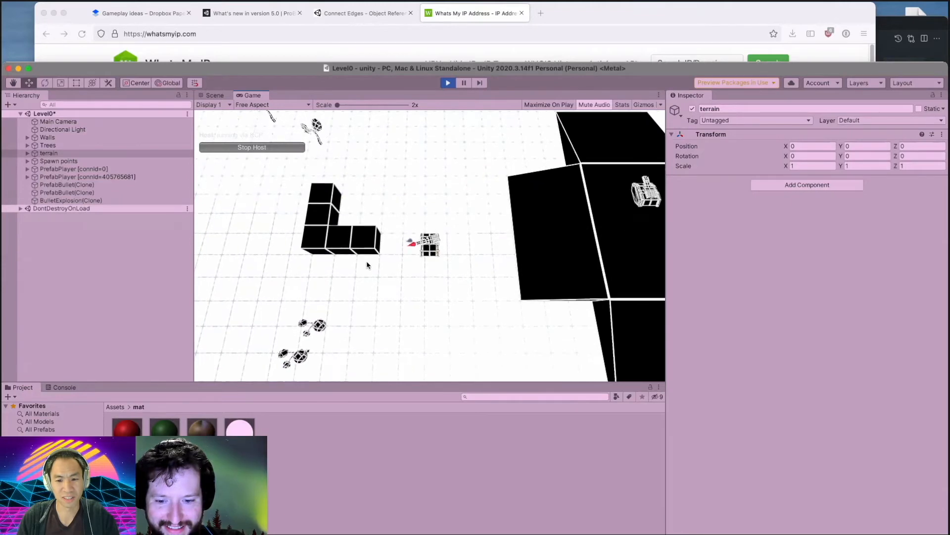
pyautogui.click(344, 250)
pyautogui.press('d')
pyautogui.click(263, 239)
pyautogui.press('a')
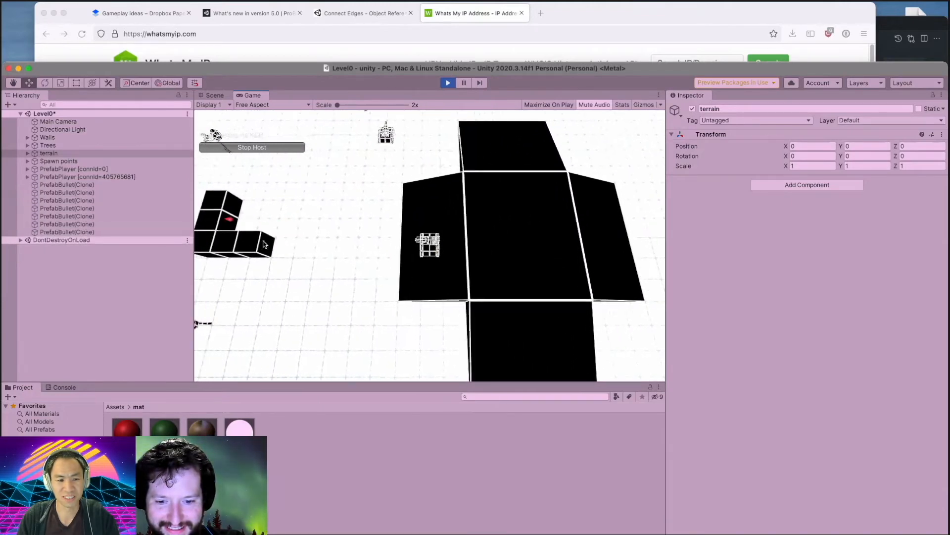
# Fire from the hill's side slope toward the wall and drive down beside the hill's lower ramp.
pyautogui.click(265, 243)
pyautogui.press('d')
pyautogui.click(263, 244)
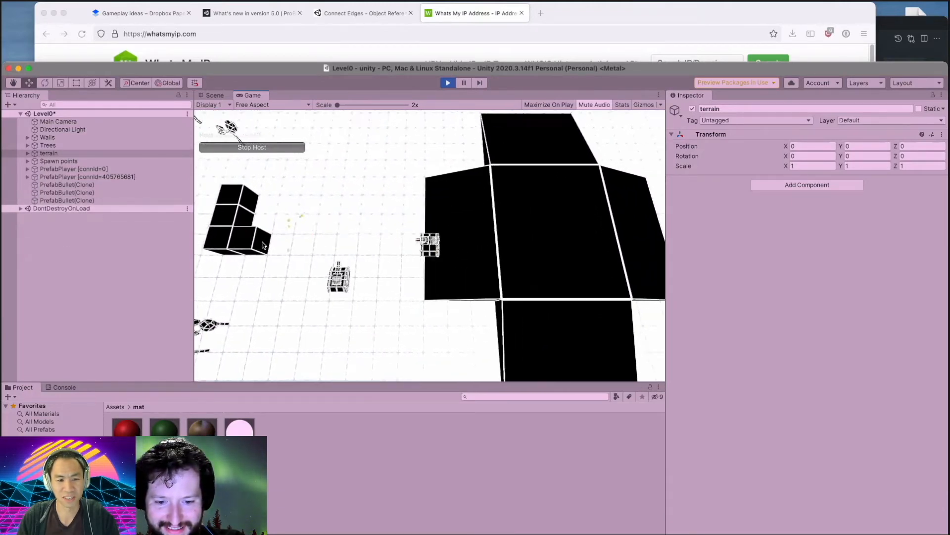
pyautogui.press('s')
pyautogui.click(325, 281)
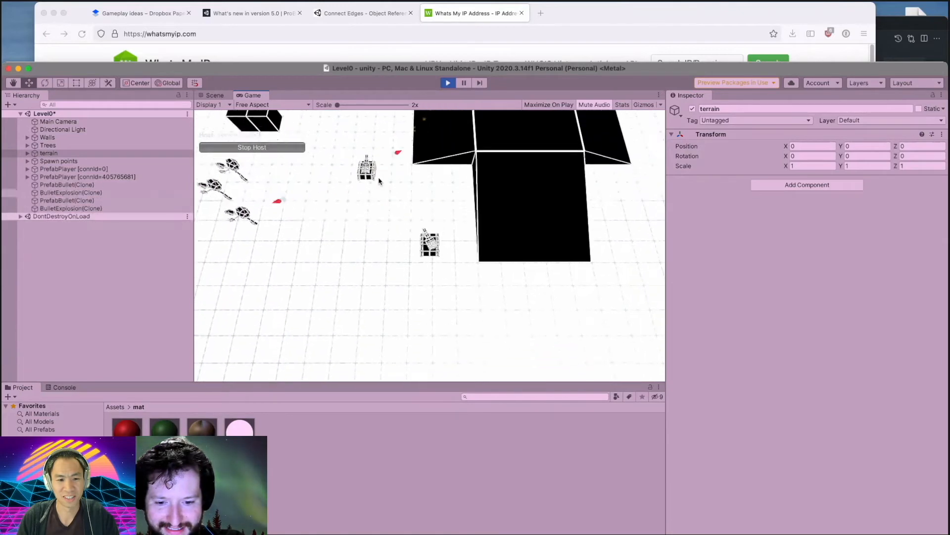
# Chase the opposing tank left across the open ground to the remaining wall blocks, firing several shots.
pyautogui.press('a')
pyautogui.click(373, 205)
pyautogui.press('a')
pyautogui.press('w')
pyautogui.click(386, 263)
pyautogui.click(355, 281)
pyautogui.click(342, 322)
pyautogui.press('a')
pyautogui.press('s')
pyautogui.press('w')
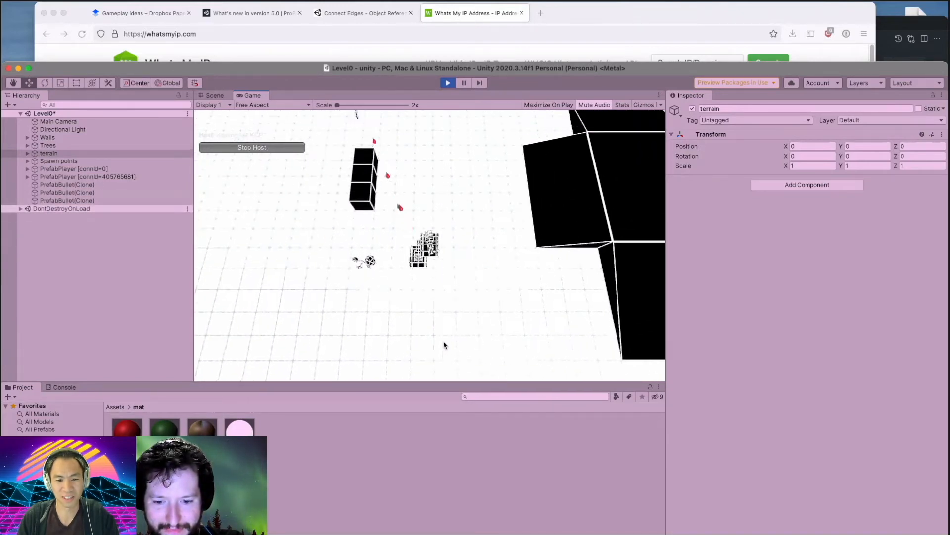
# Circle the opposing tank near the lone tree and last wall block, dodging back and forth in all directions.
pyautogui.press('a')
pyautogui.press('s')
pyautogui.press('d')
pyautogui.press('w')
pyautogui.press('a')
pyautogui.press('d')
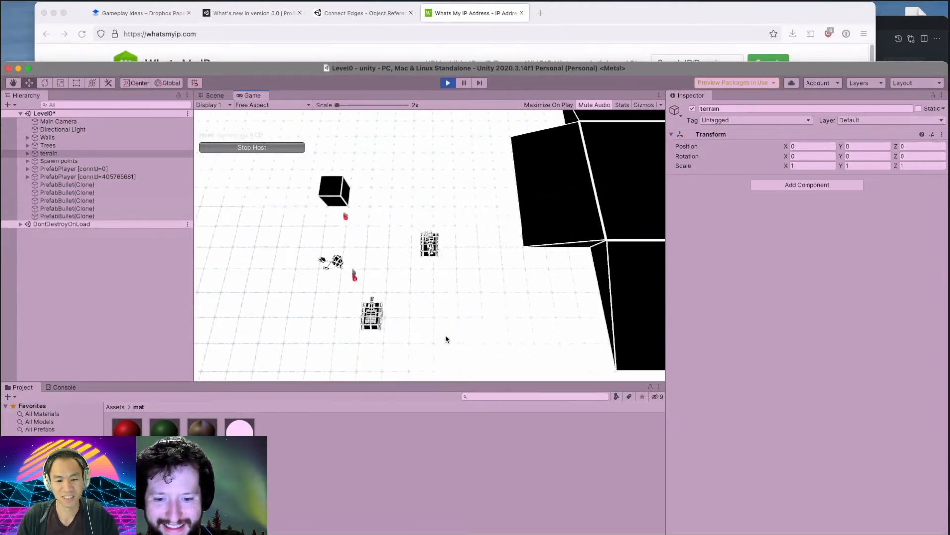
pyautogui.press('s')
pyautogui.press('a')
pyautogui.press('w')
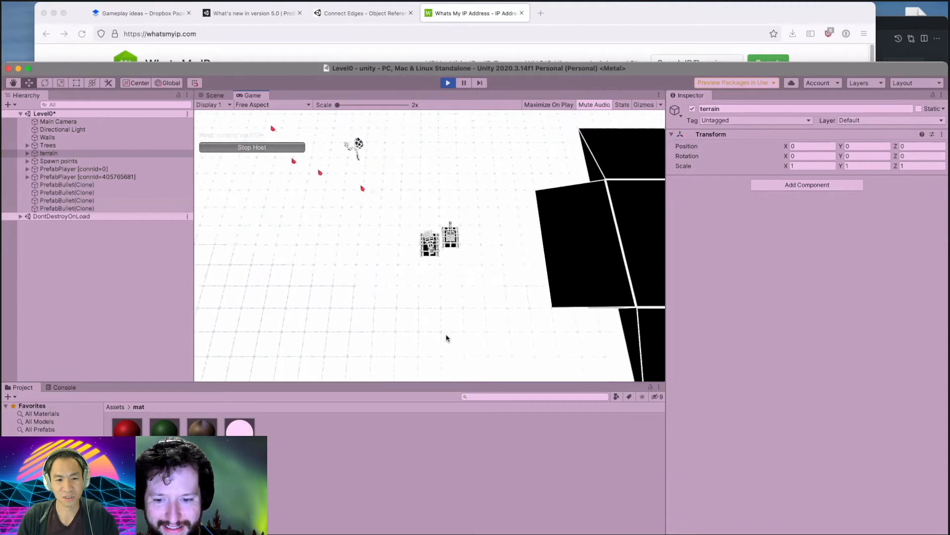
# Drive right onto the hill's upper ramp and back down to its side, firing at the opposing tank.
pyautogui.press('d')
pyautogui.click(560, 198)
pyautogui.click(426, 200)
pyautogui.press('w')
pyautogui.press('d')
pyautogui.click(483, 266)
pyautogui.press('s')
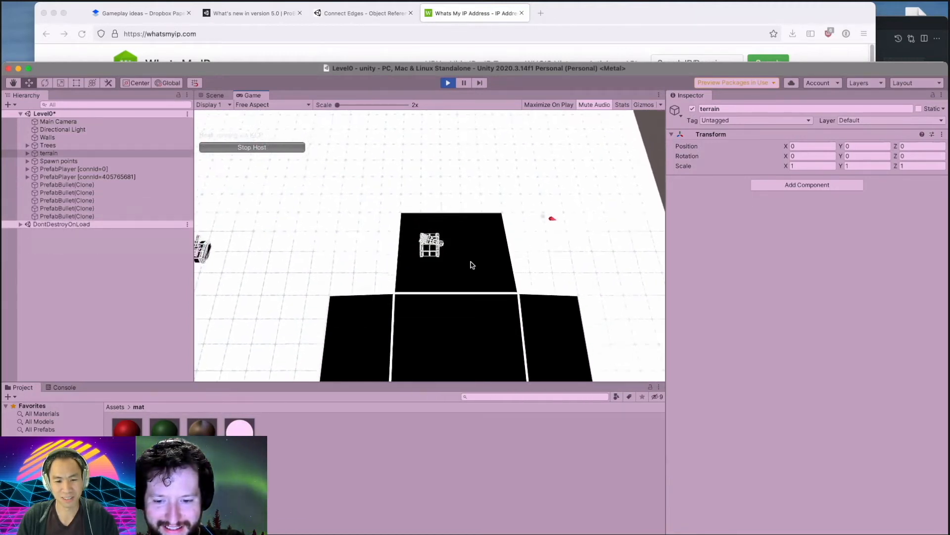
pyautogui.click(470, 265)
pyautogui.press('a')
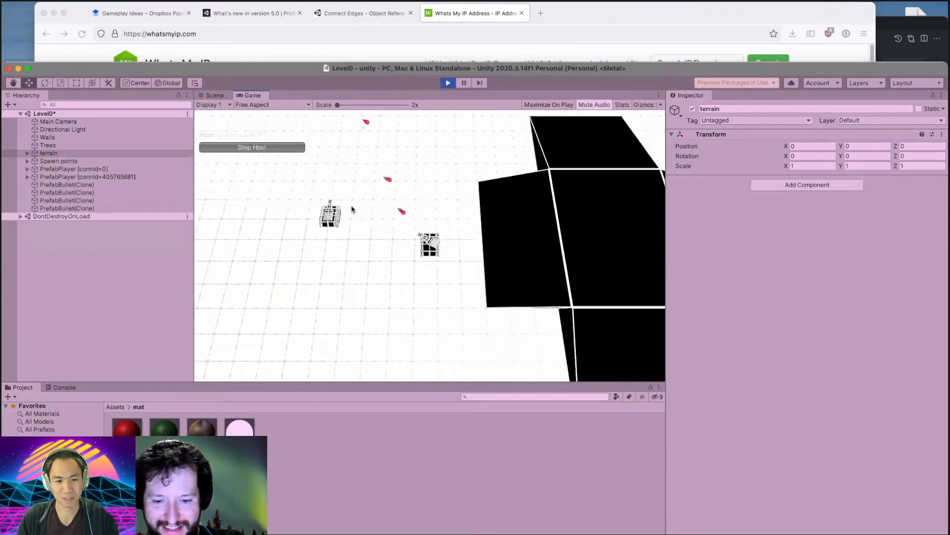
# Fire at the opposing tank beside the hill, and drive up the lower ramp and over the hill to the upper ramp.
pyautogui.press('s')
pyautogui.press('d')
pyautogui.click(394, 298)
pyautogui.click(393, 218)
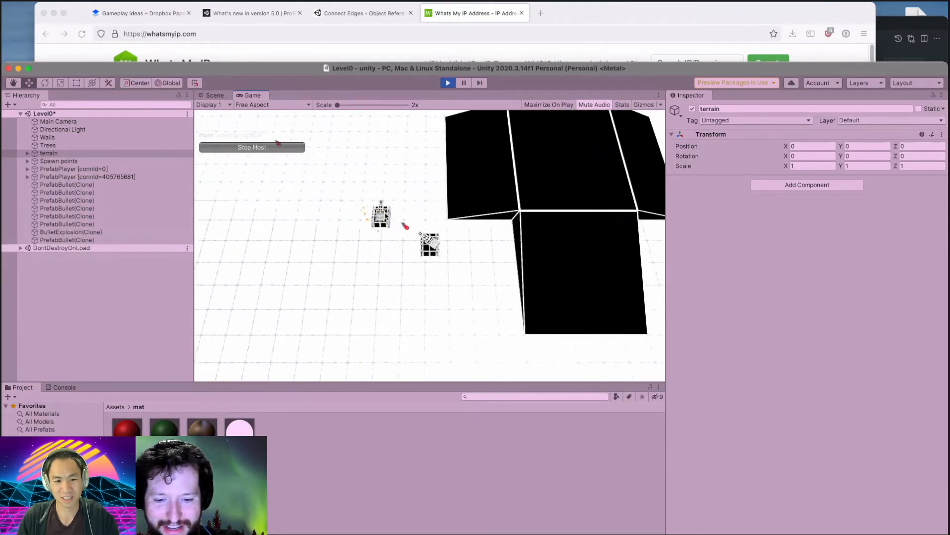
pyautogui.press('w')
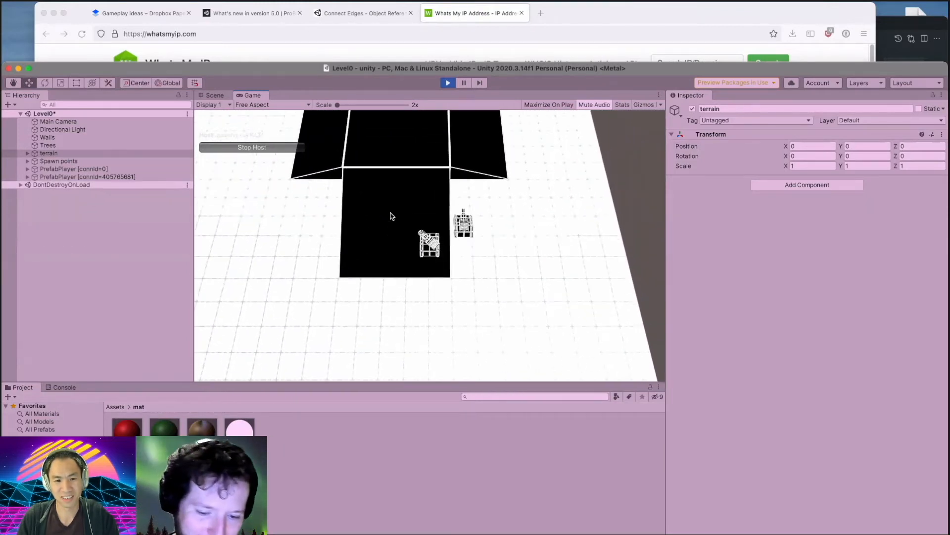
pyautogui.press('w')
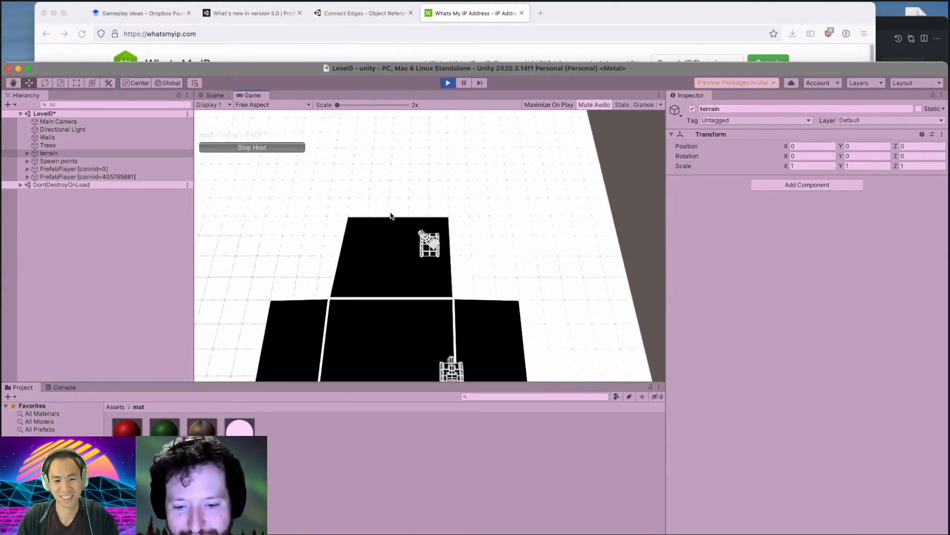
# Drive off the side of the hill's upper ramp, back over the hill, and down to the ground left of its lower ramp.
pyautogui.press('s')
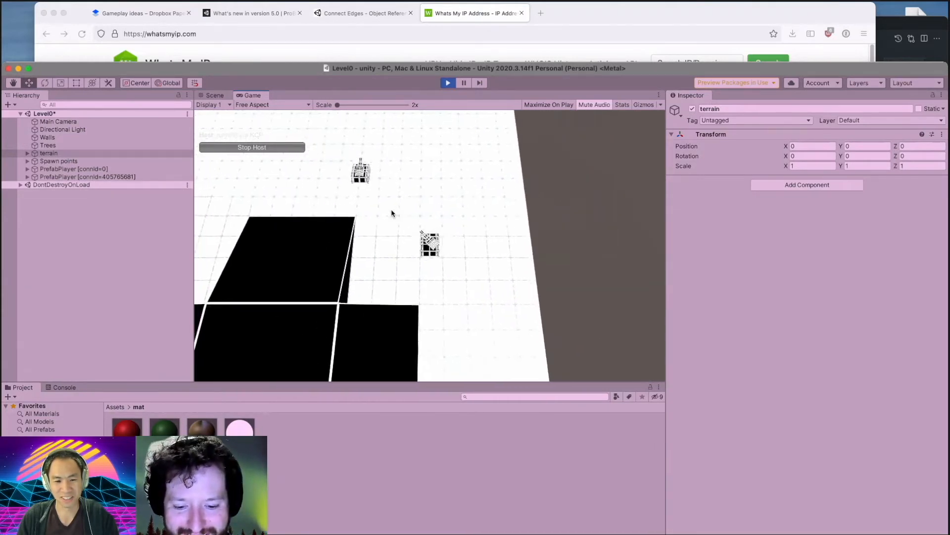
pyautogui.press('w')
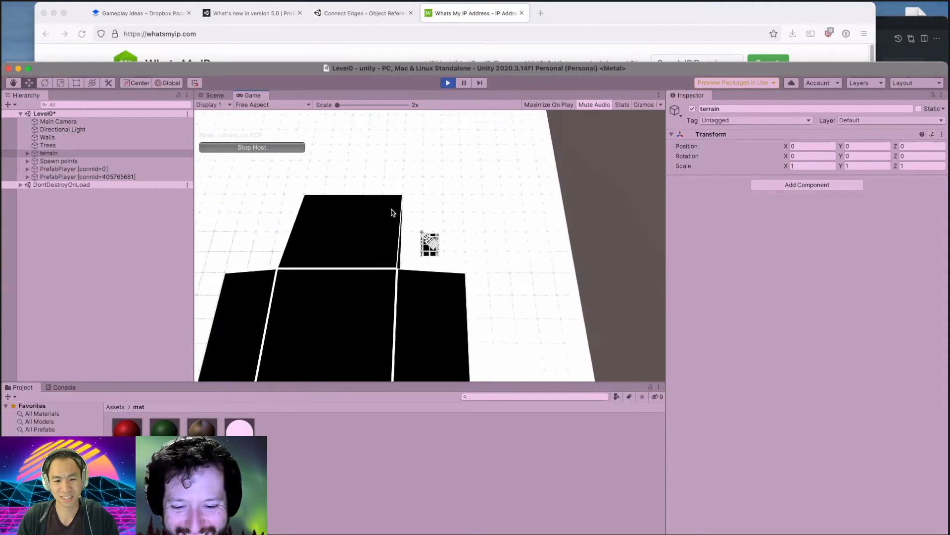
pyautogui.press('s')
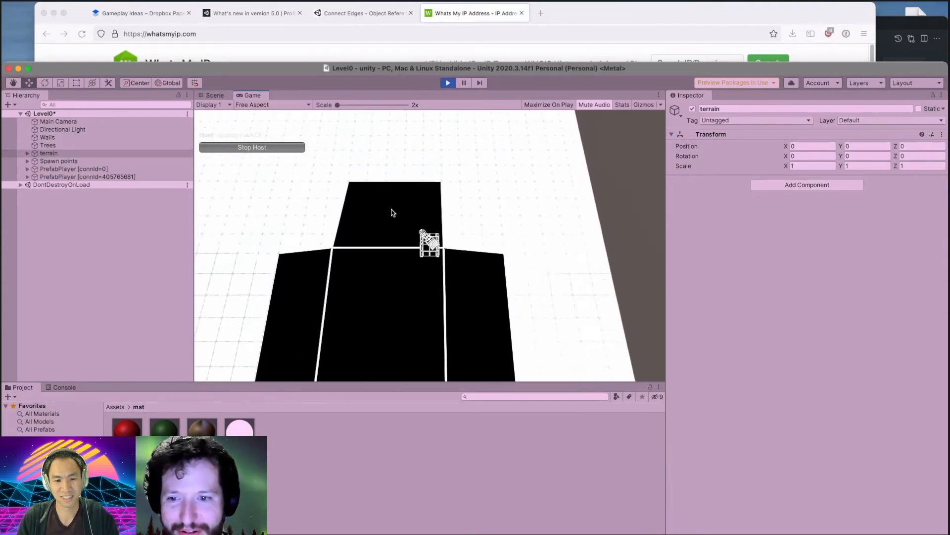
pyautogui.press('s')
pyautogui.press('a')
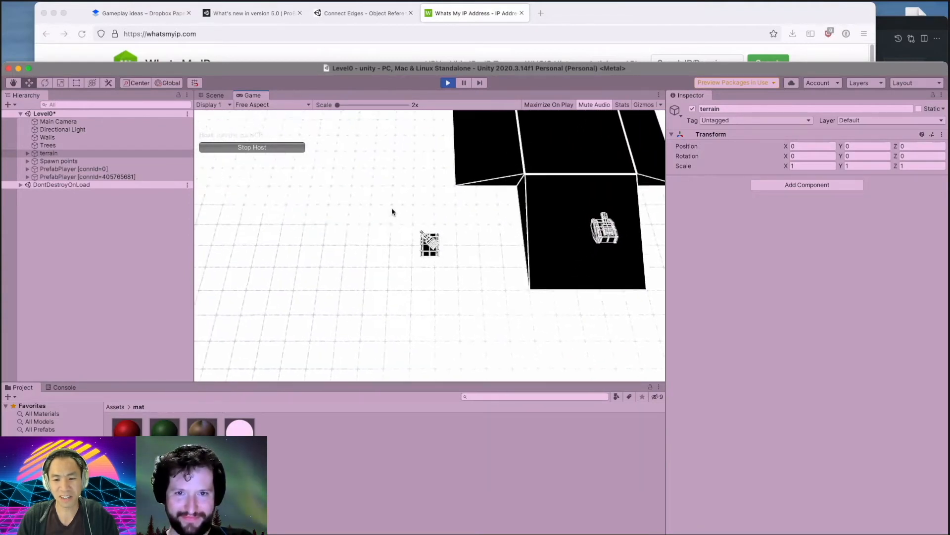
# Follow the opposing tank up along the hill's left edge and cross the upper ramp to the ground on its right.
pyautogui.press('w')
pyautogui.press('d')
pyautogui.press('w')
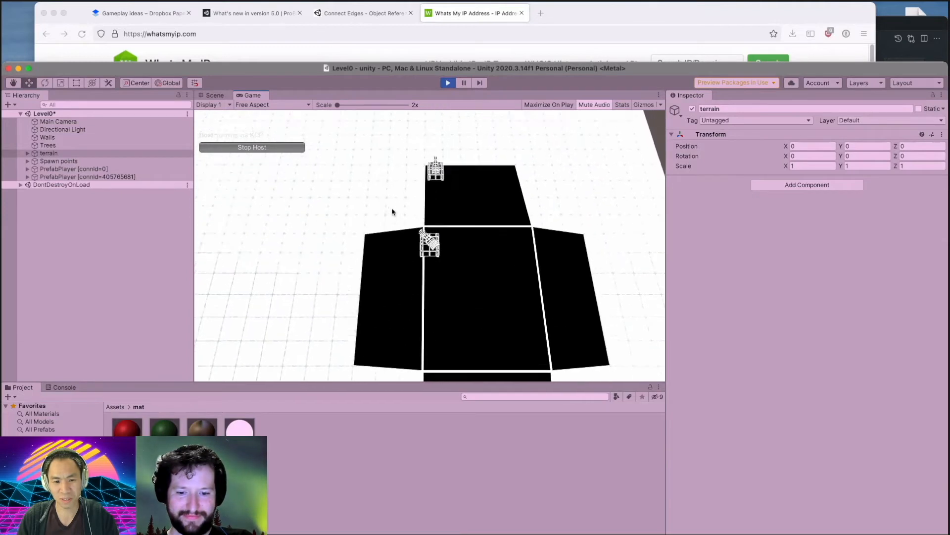
pyautogui.press('d')
pyautogui.press('w')
pyautogui.press('a')
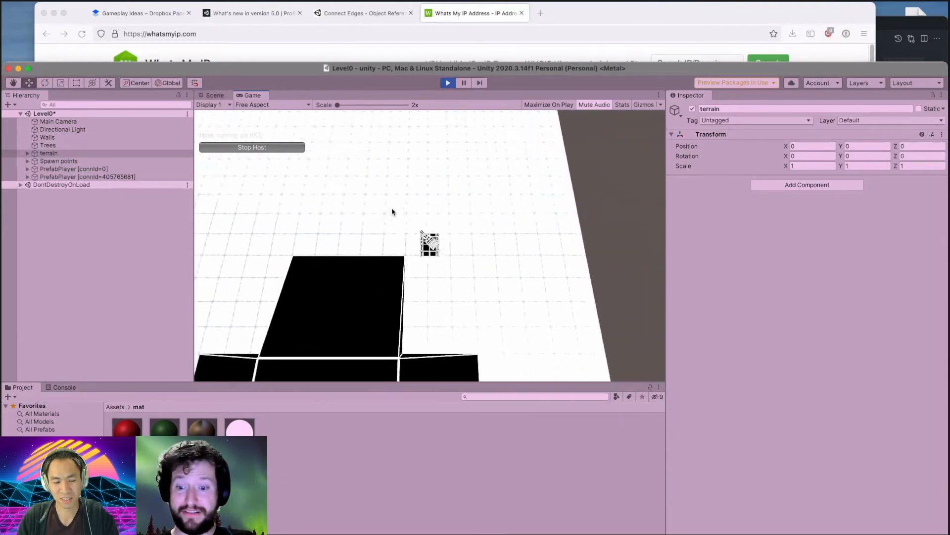
# Drive down the hill's right side, around to the left of the lower ramp, and up along the hill's left side.
pyautogui.press('s')
pyautogui.press('d')
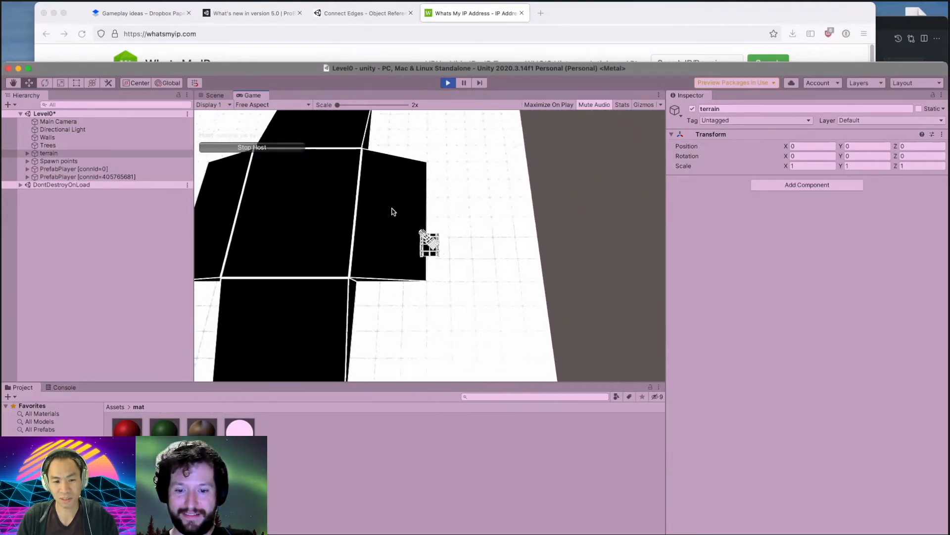
pyautogui.press('a')
pyautogui.press('s')
pyautogui.press('a')
pyautogui.press('w')
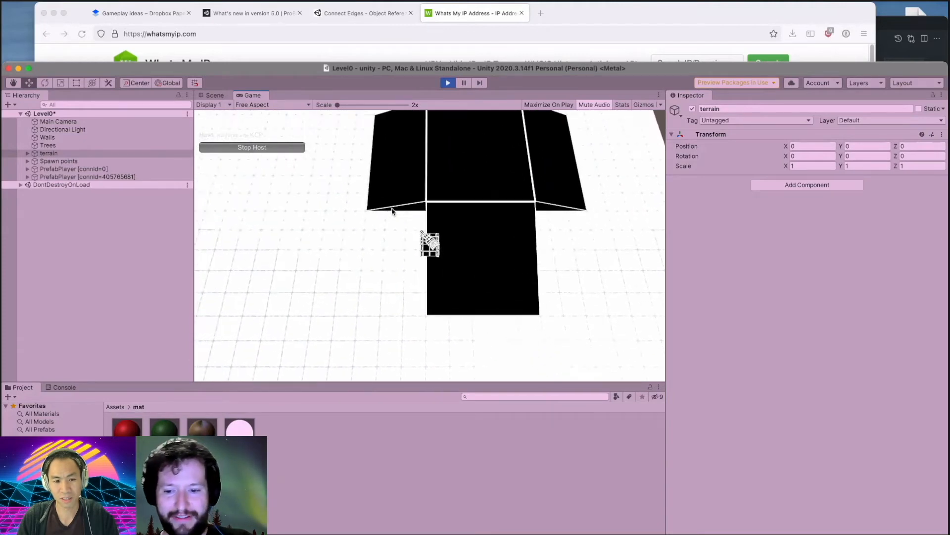
pyautogui.press('w')
pyautogui.press('a')
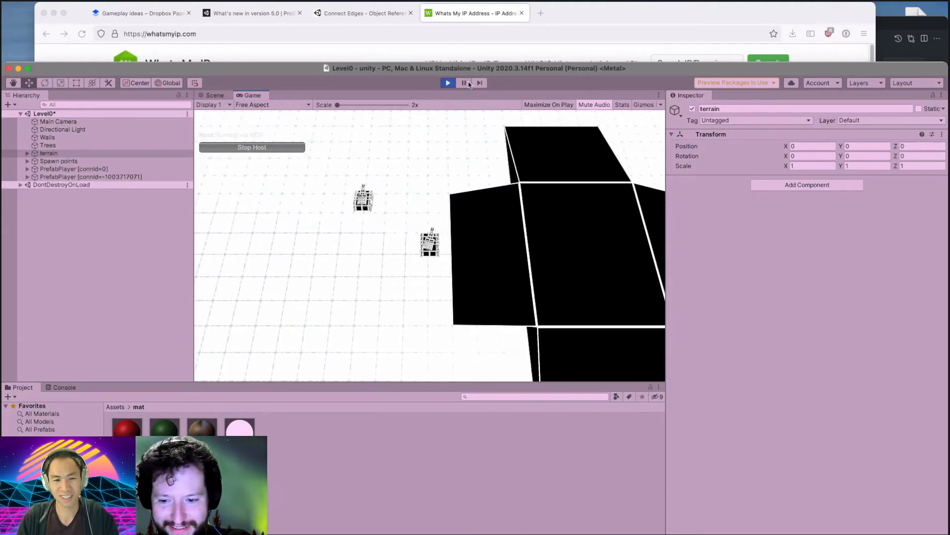
# Drive from beside the upper ramp onto the hilltop, off its right side, and around beyond the upper ramp's end.
pyautogui.press('w')
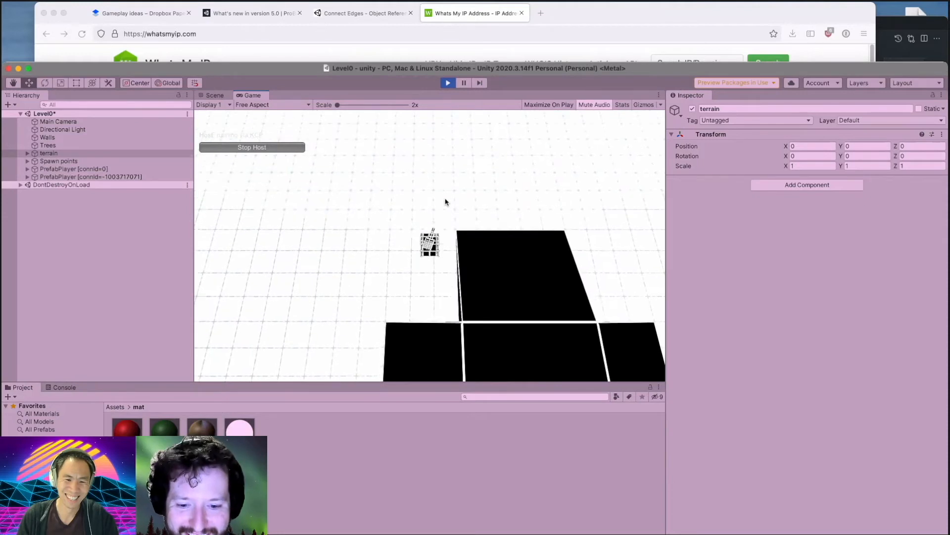
pyautogui.press('s')
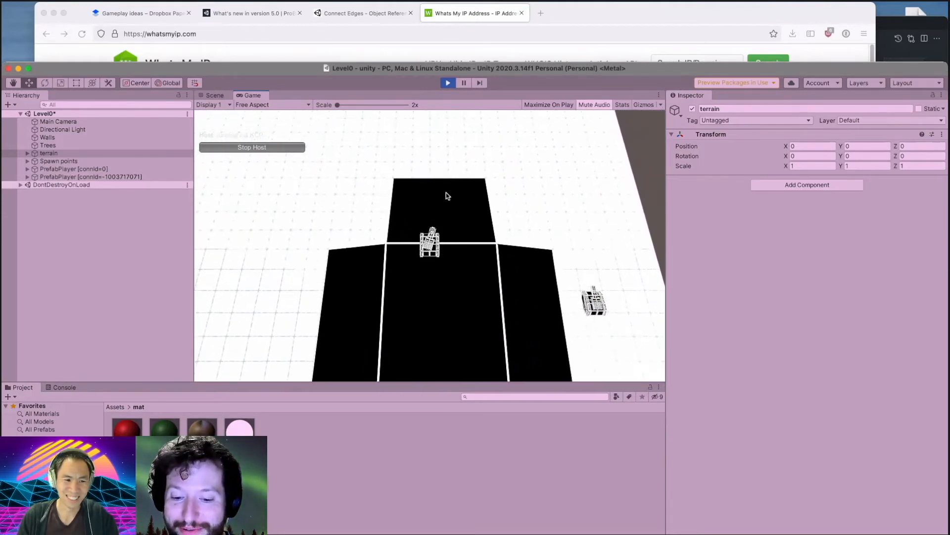
pyautogui.press('d')
pyautogui.press('w')
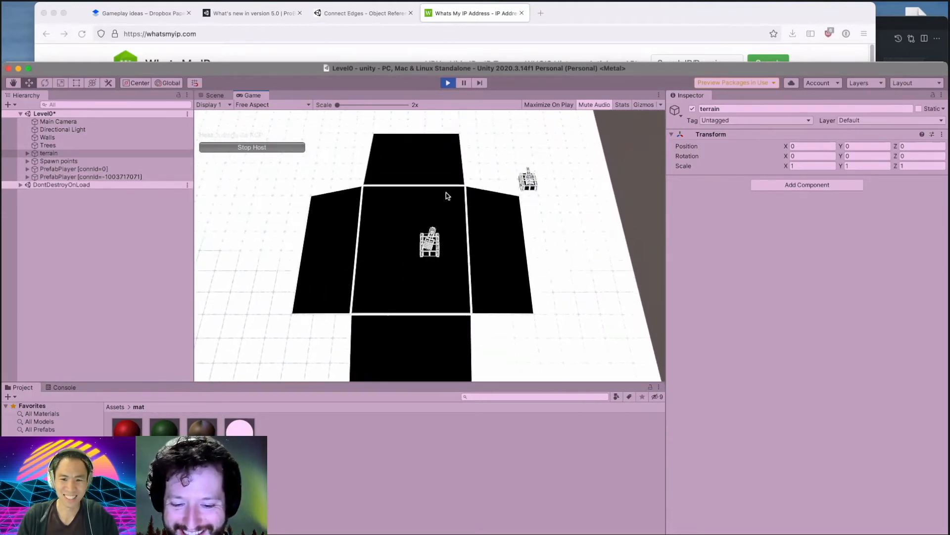
pyautogui.press('w')
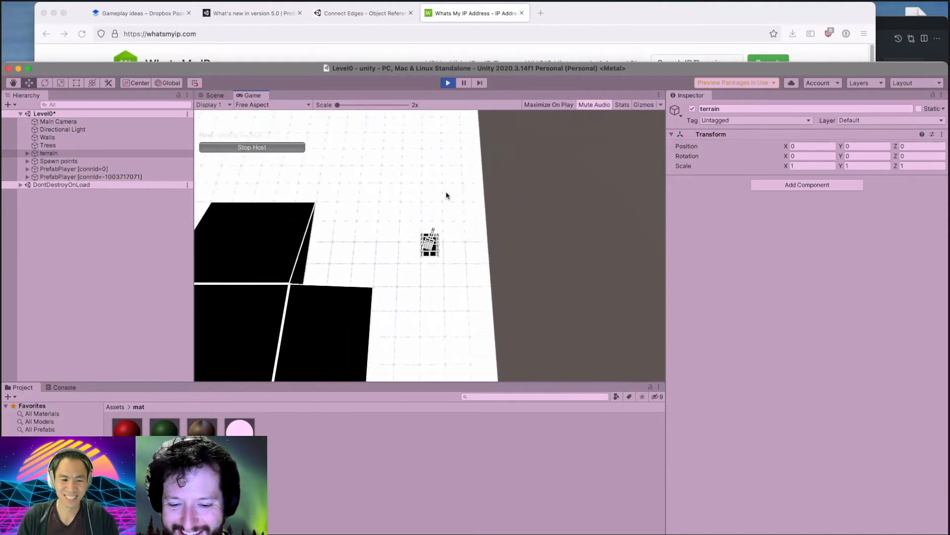
pyautogui.press('a')
pyautogui.press('w')
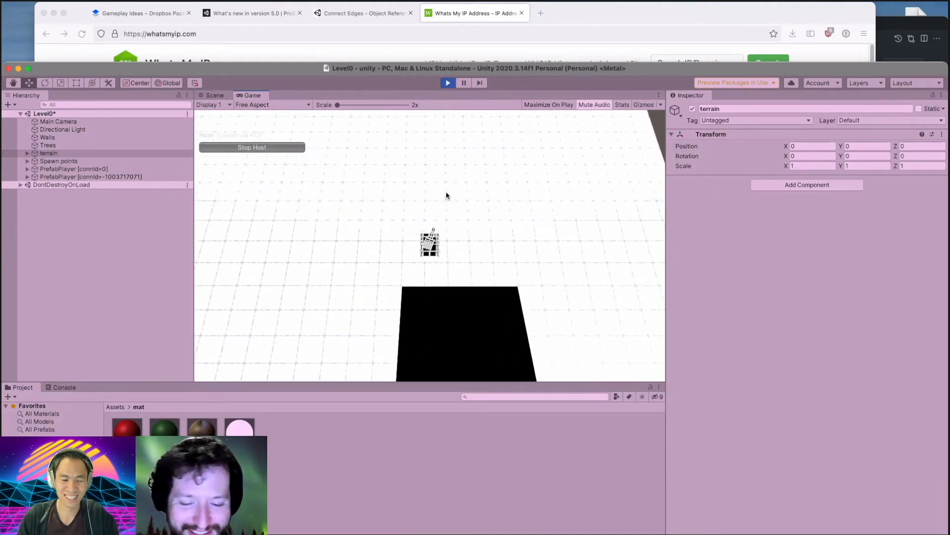
# Drive back down the open ground left of the hill, passing the opposing tank on its slope.
pyautogui.press('s')
pyautogui.press('s')
pyautogui.press('a')
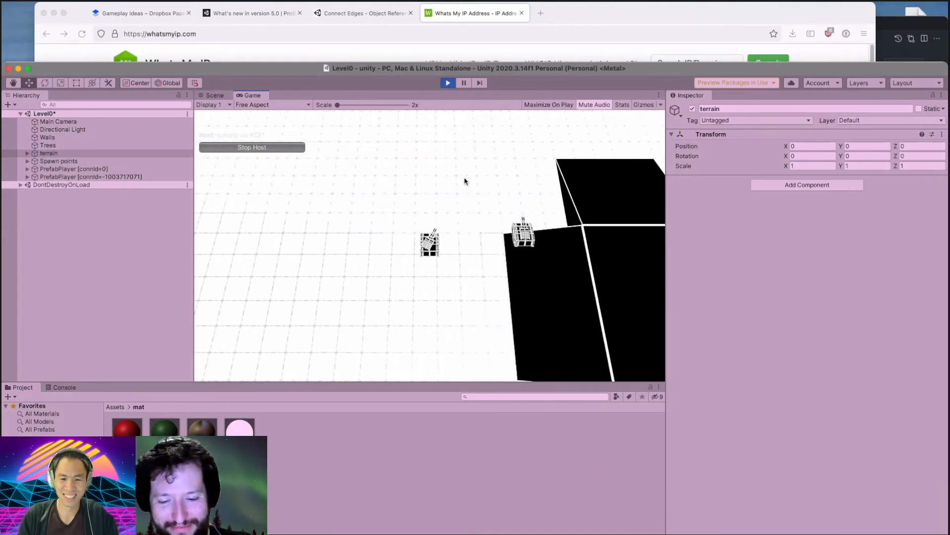
pyautogui.press('s')
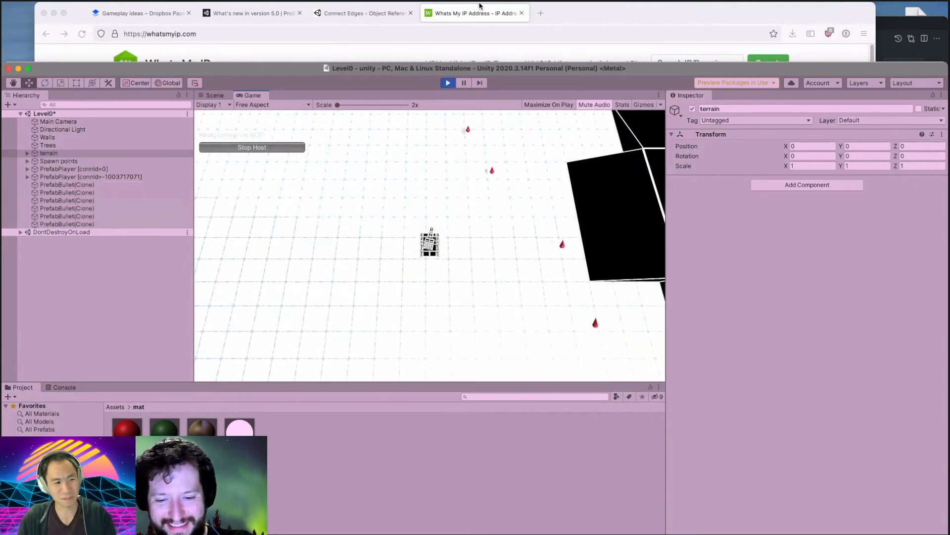
# Fire a long burst of shots in changing directions, sweeping the aim from the open ground round to the hill.
pyautogui.click(329, 215)
pyautogui.click(321, 218)
pyautogui.click(321, 217)
pyautogui.click(352, 277)
pyautogui.click(374, 268)
pyautogui.click(454, 226)
pyautogui.click(453, 226)
pyautogui.click(455, 226)
pyautogui.click(474, 234)
pyautogui.click(475, 238)
pyautogui.click(475, 238)
pyautogui.click(474, 240)
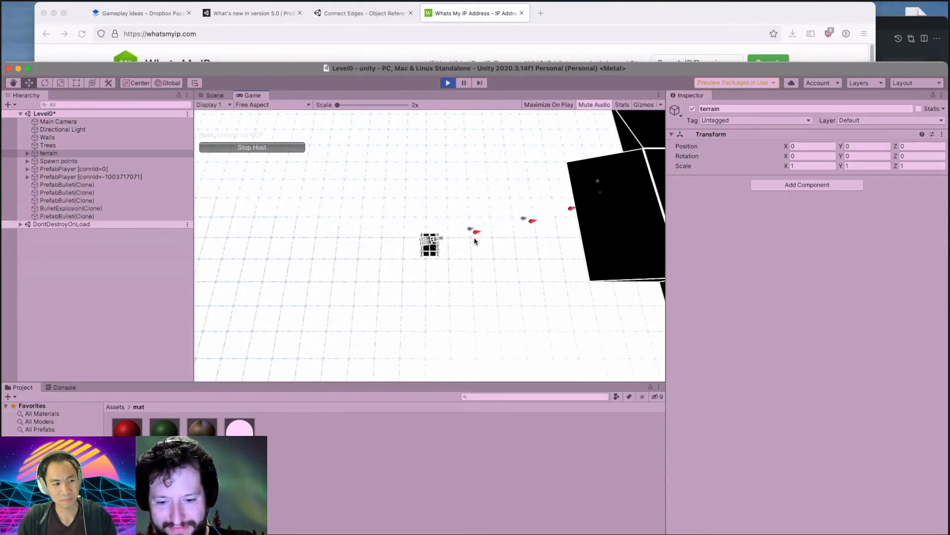
# Move closer to the hill, fire two more shots, and stop play mode.
pyautogui.press('d')
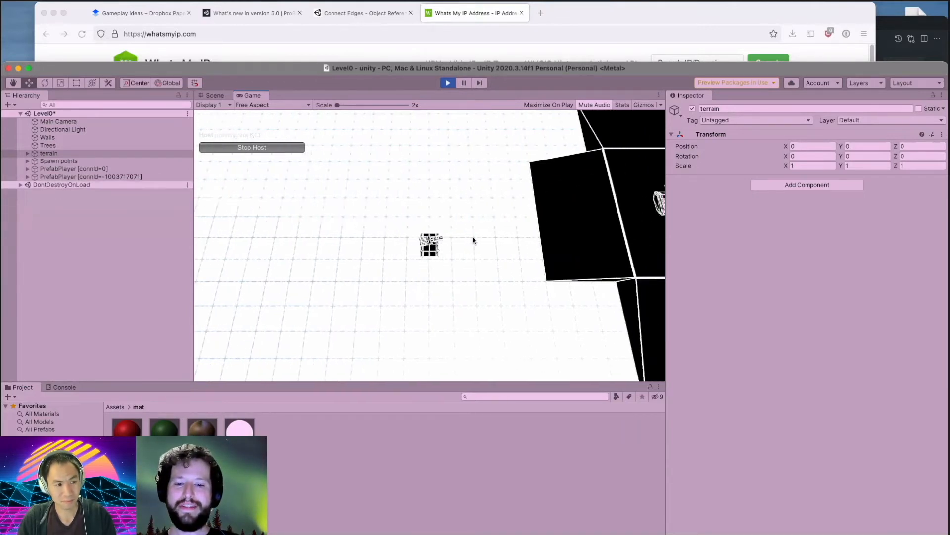
pyautogui.click(474, 240)
pyautogui.click(462, 226)
pyautogui.click(449, 83)
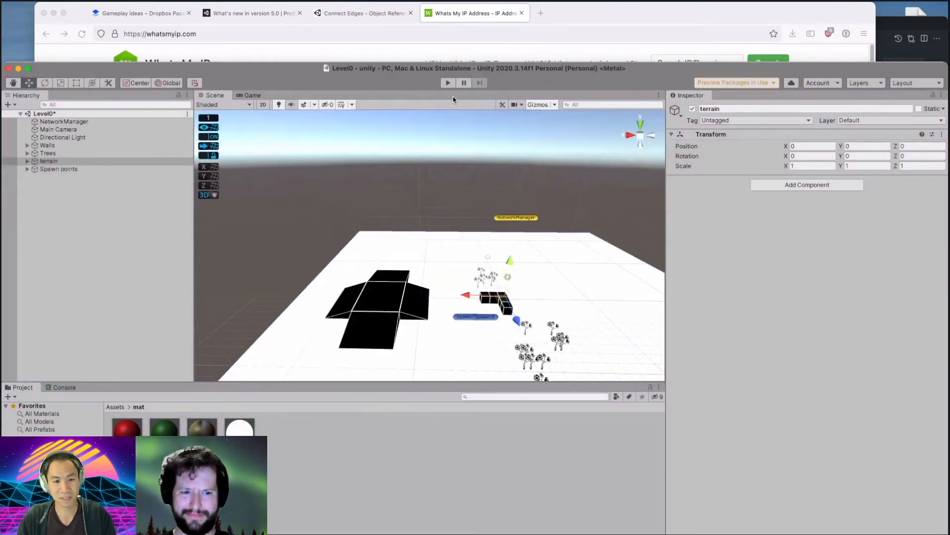
# Raise the editor window and select the first PlayerFollower UnassignedReferenceException in the Console log.
pyautogui.moveTo(474, 64); pyautogui.dragTo(473, 22)
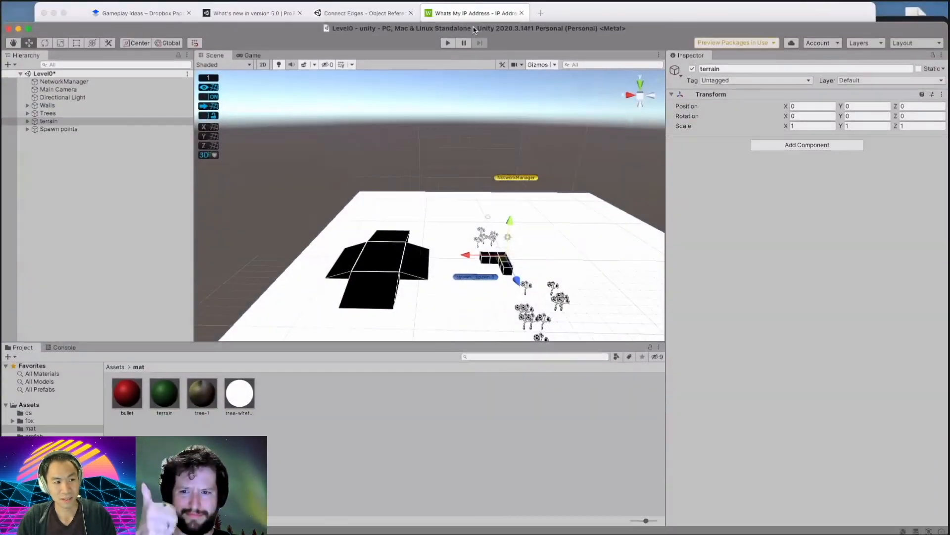
pyautogui.click(60, 342)
pyautogui.scroll(10, 207, 407)
pyautogui.scroll(5, 193, 435)
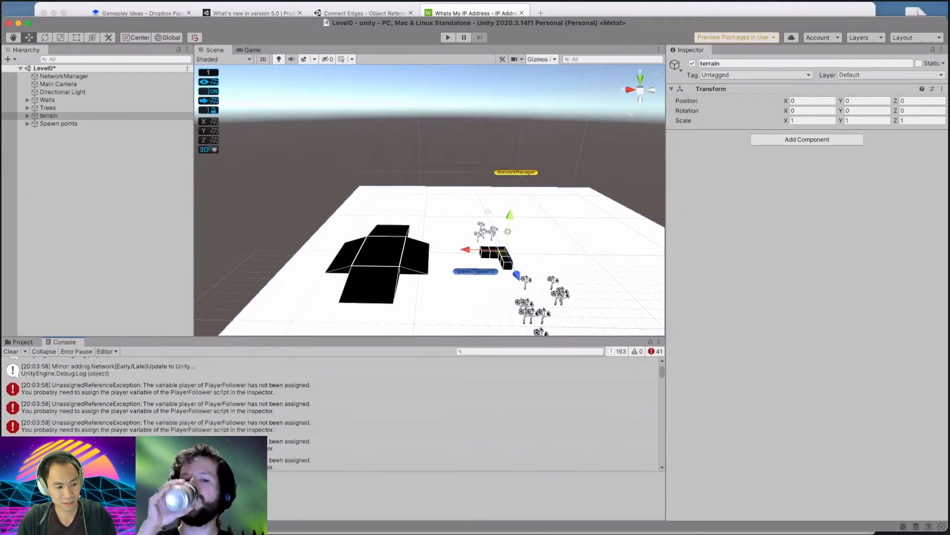
pyautogui.scroll(-1, 194, 428)
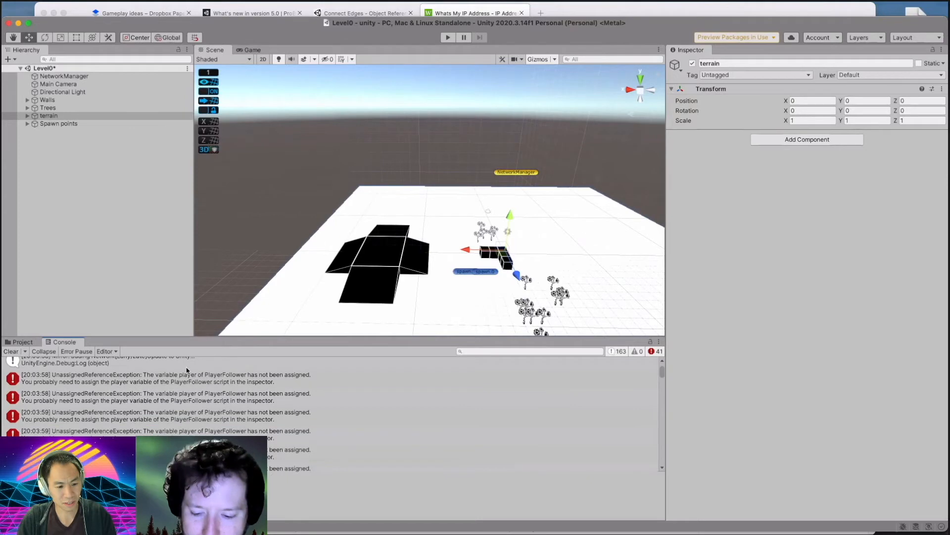
pyautogui.click(268, 386)
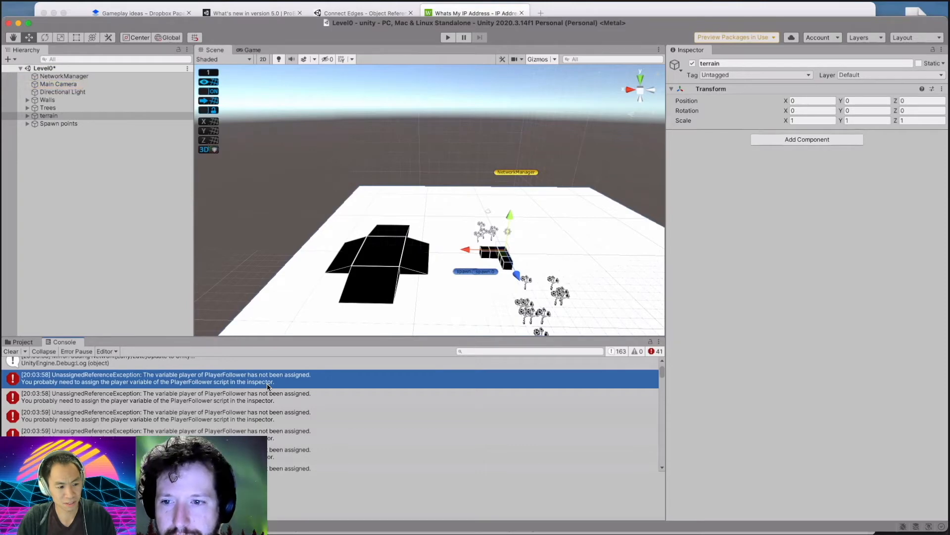
# Switch to Visual Studio Code and open the PlayerFollower.cs script.
pyautogui.press('super+Tab')
pyautogui.press('super+Tab')
pyautogui.press('super+Tab')
pyautogui.press('super+p')
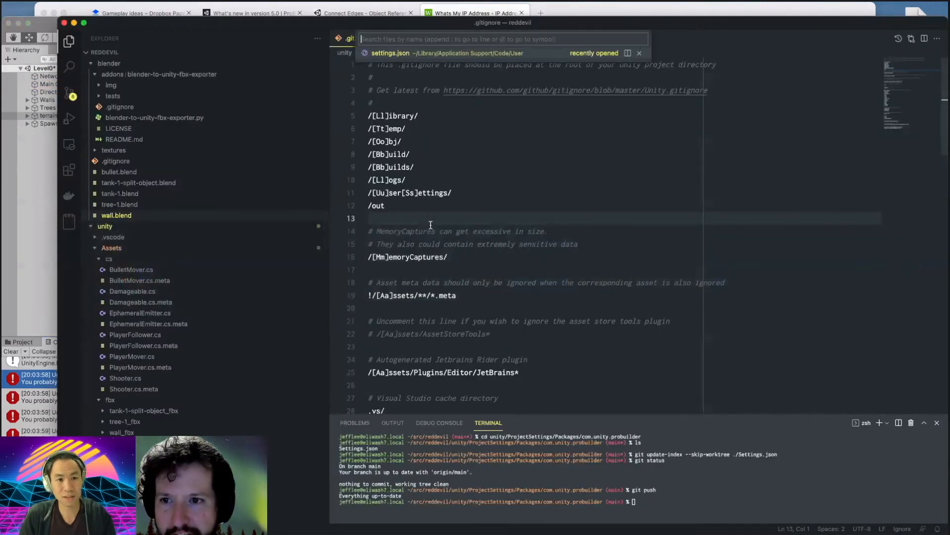
pyautogui.write('playerfo')
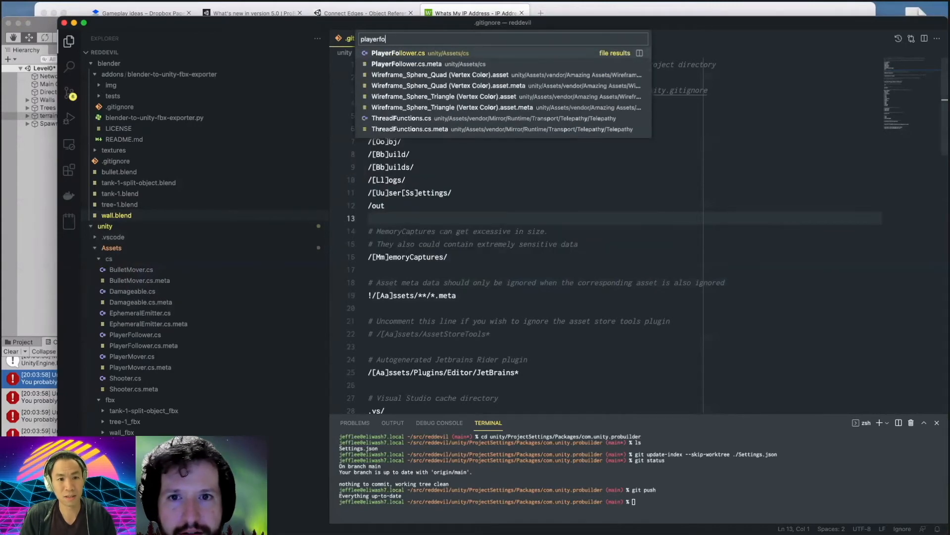
pyautogui.press('Return')
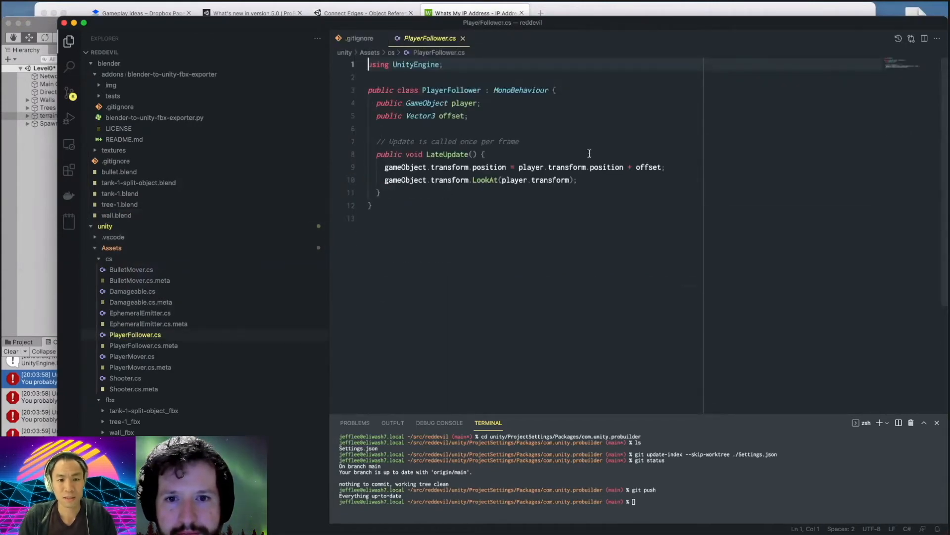
pyautogui.click(555, 164)
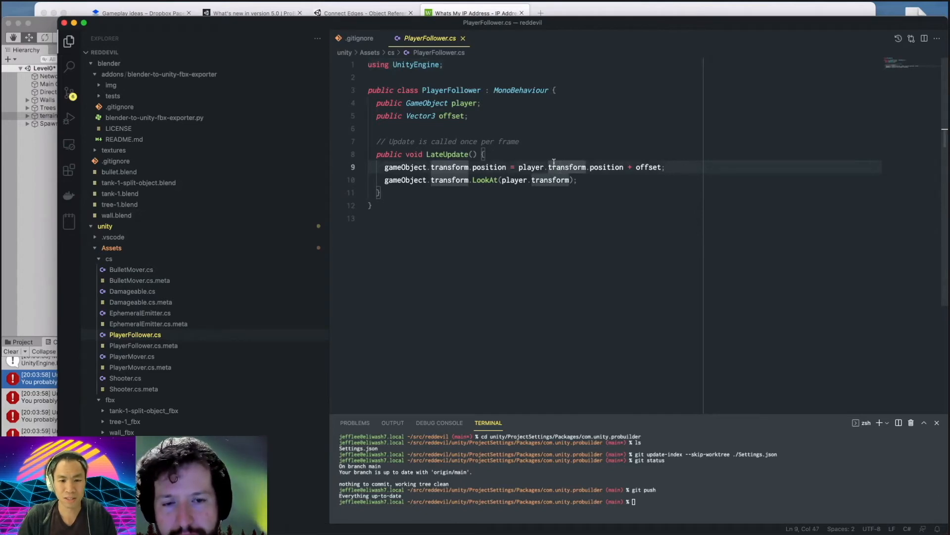
pyautogui.press('Return')
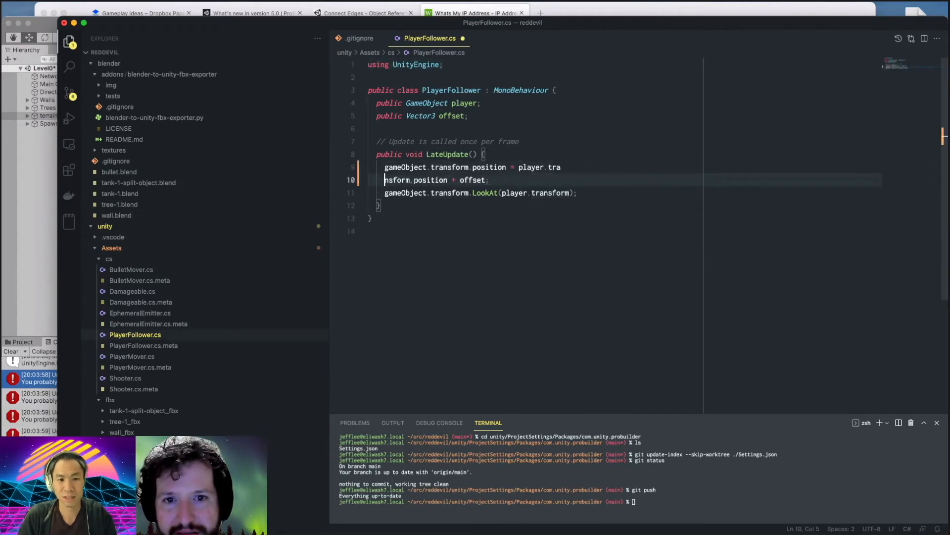
pyautogui.press('super+z')
# Add an "if (!player) { return }" block and a blank line at the start of LateUpdate, save the script, and switch back to Unity.
pyautogui.click(485, 154)
pyautogui.press('Return')
pyautogui.write('i')
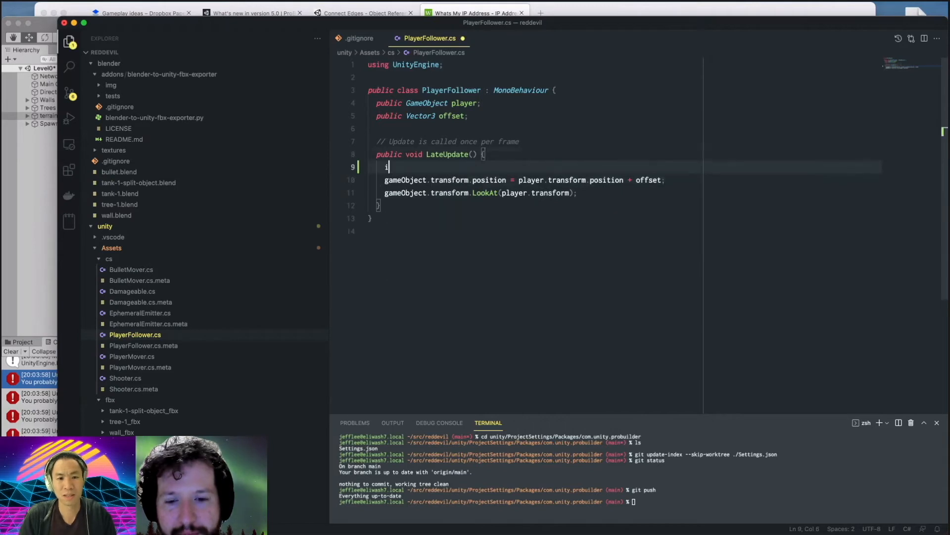
pyautogui.write('f (pl')
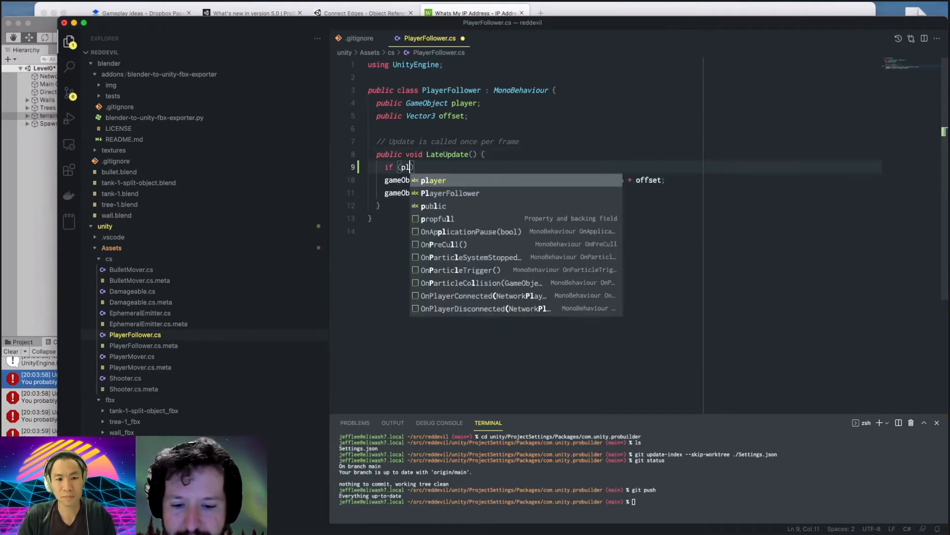
pyautogui.press('BackSpace')
pyautogui.press('BackSpace')
pyautogui.write('!player)')
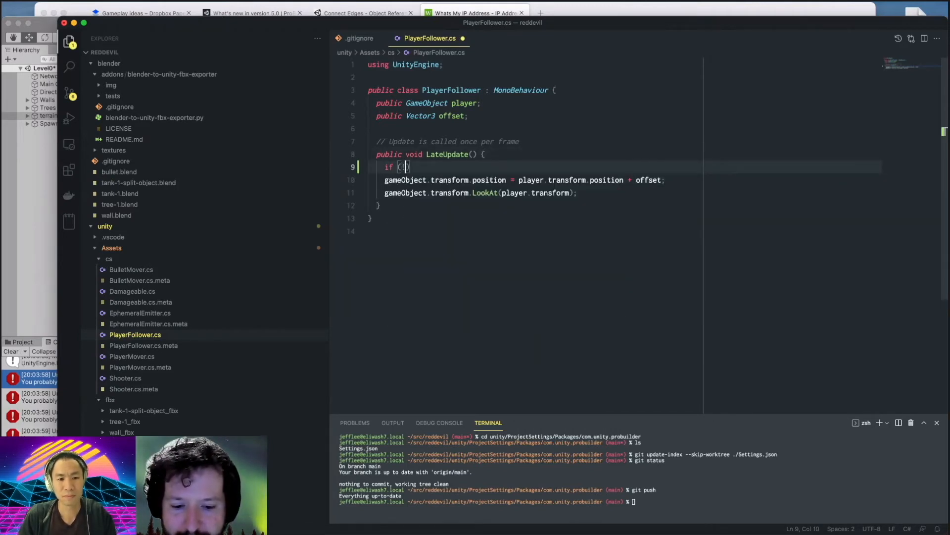
pyautogui.write(' {')
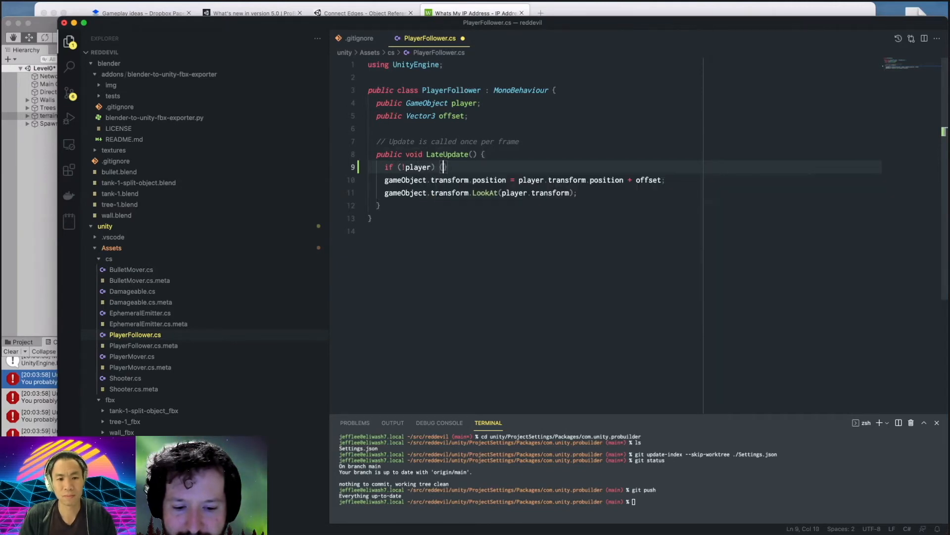
pyautogui.press('Return')
pyautogui.write('return')
pyautogui.press('Down')
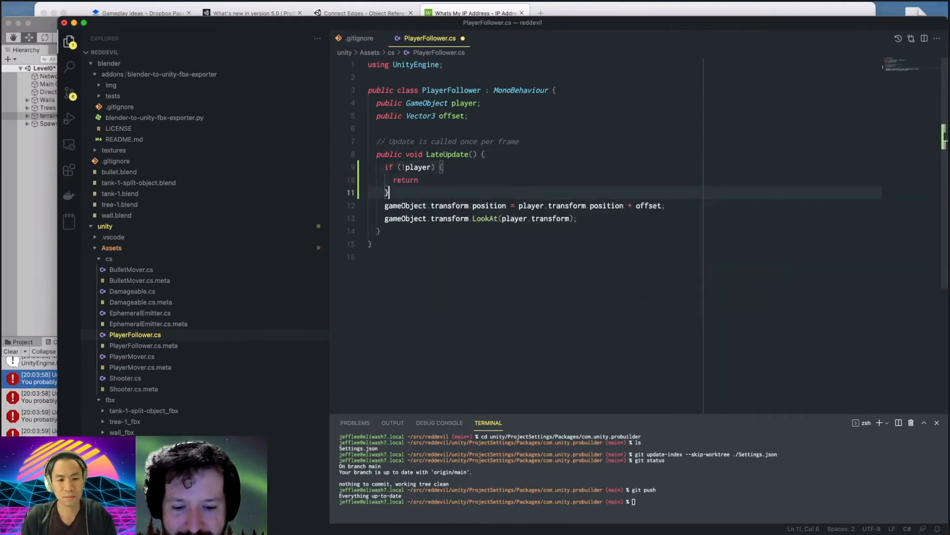
pyautogui.press('Return')
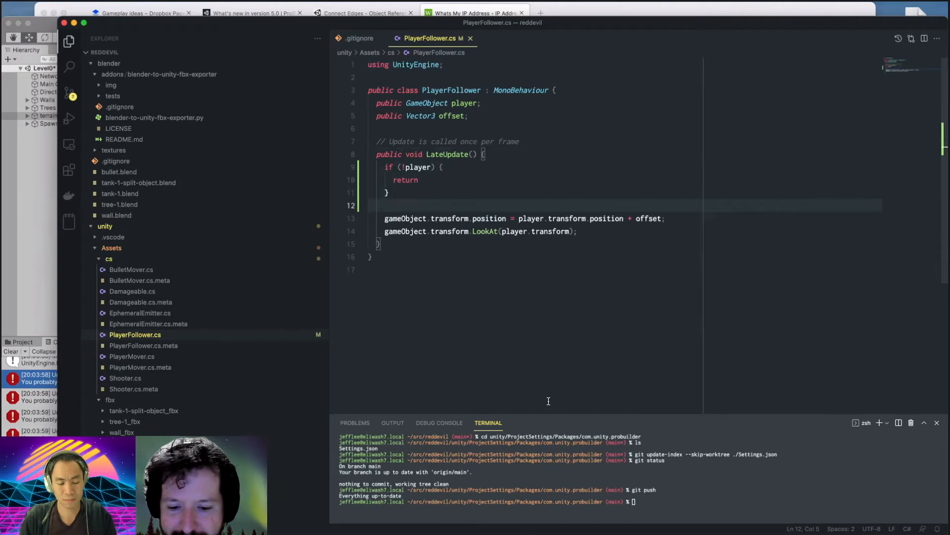
pyautogui.click(14, 229)
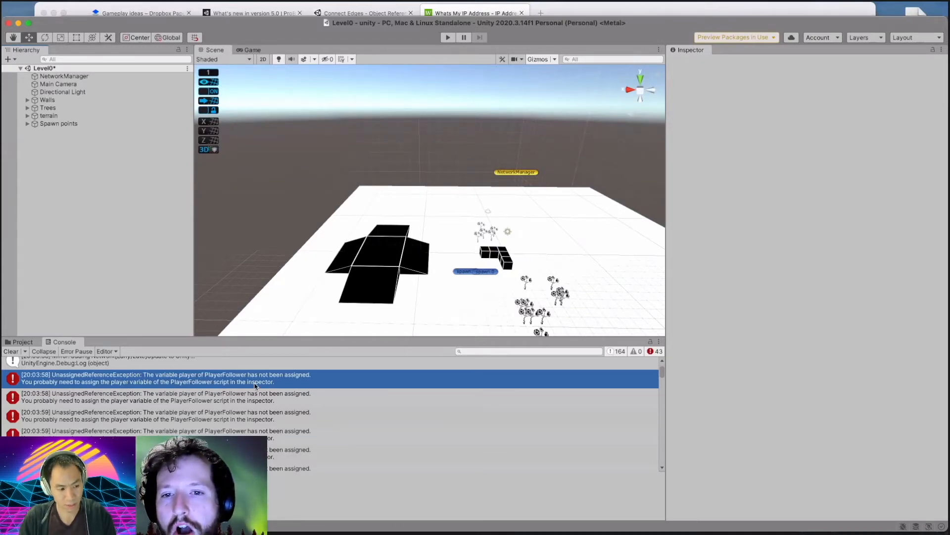
# Clear the Console, switch to Visual Studio Code, add the missing semicolon after return in PlayerFollower.cs, and go back to Unity.
pyautogui.click(10, 351)
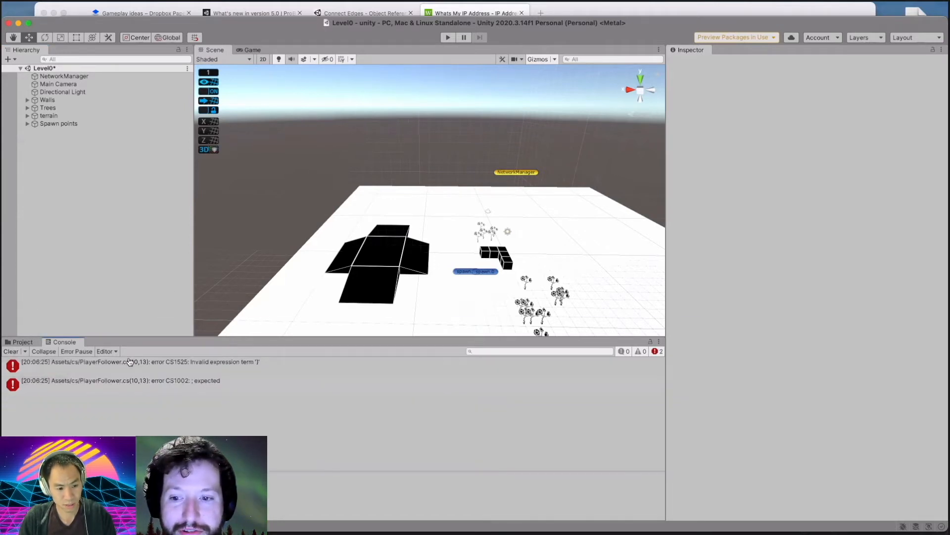
pyautogui.press('super+Tab')
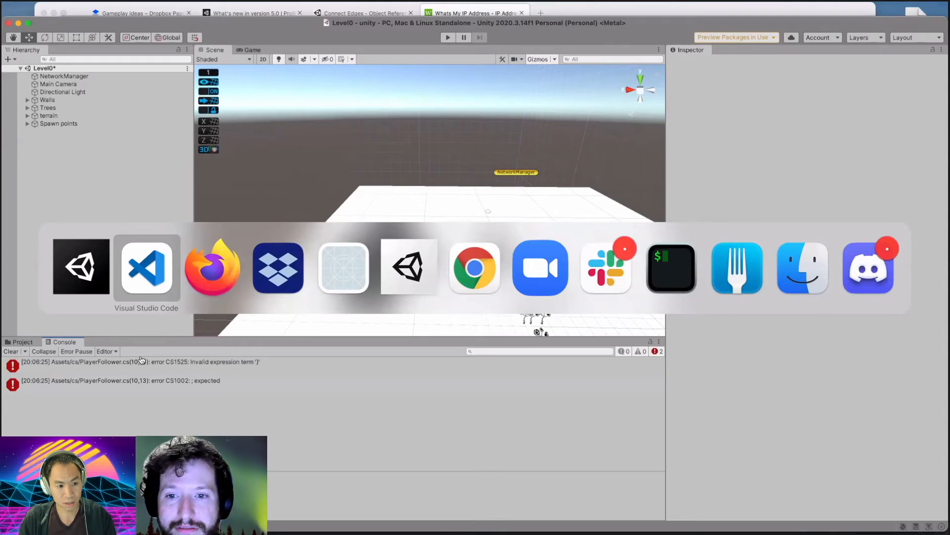
pyautogui.press('super+Tab')
pyautogui.press('super+Tab')
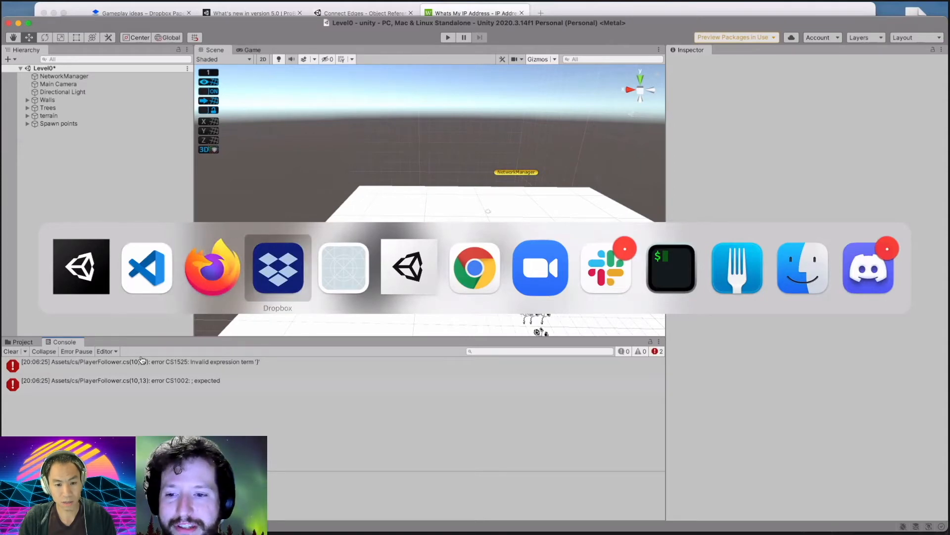
pyautogui.press('super+shift+Tab')
pyautogui.press('super+shift+Tab')
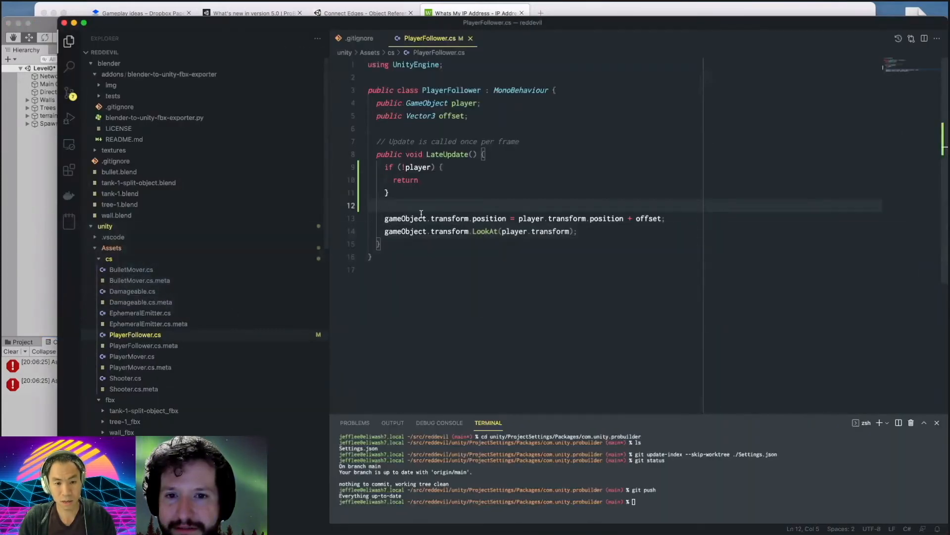
pyautogui.click(435, 180)
pyautogui.write(';')
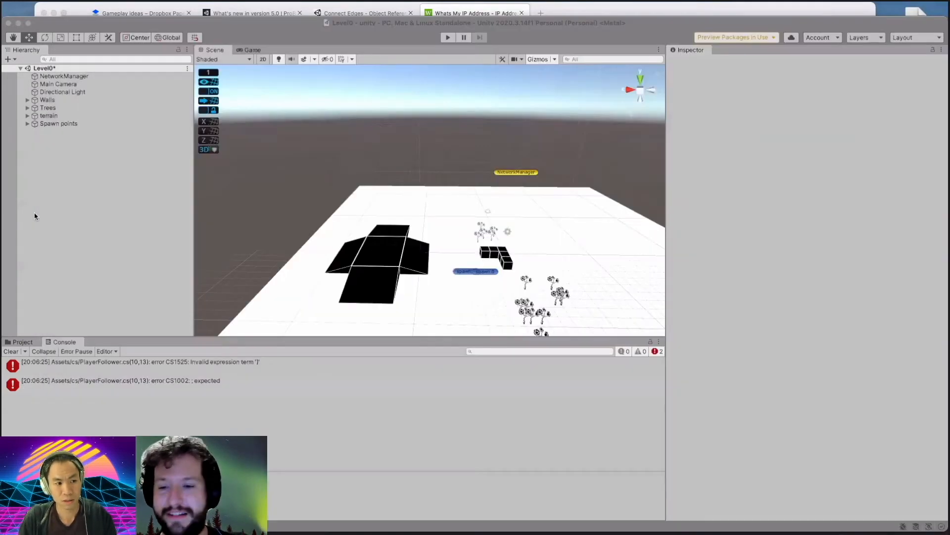
pyautogui.click(35, 216)
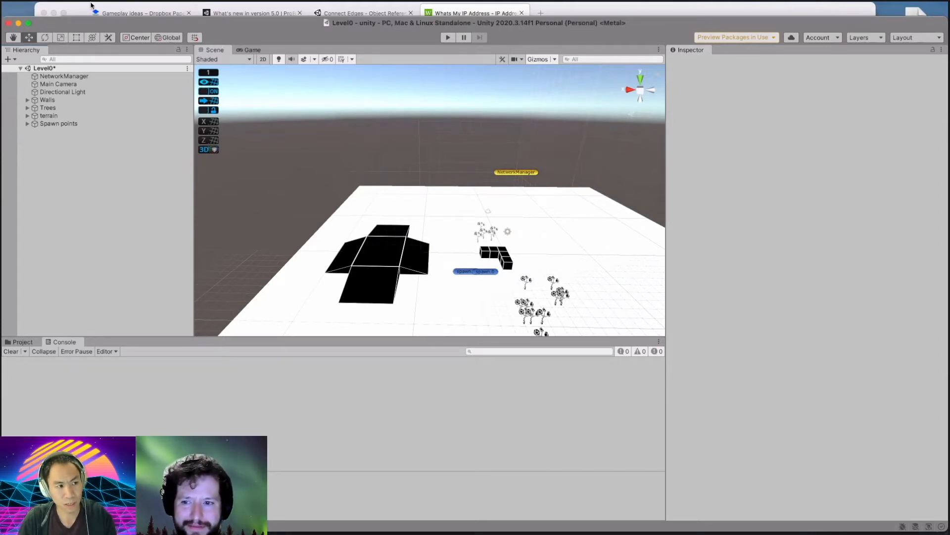
# Build the macOS standalone player as reddevil in the jeff folder, replacing the existing build, and close the Finder and Build Settings windows.
pyautogui.click(38, 7)
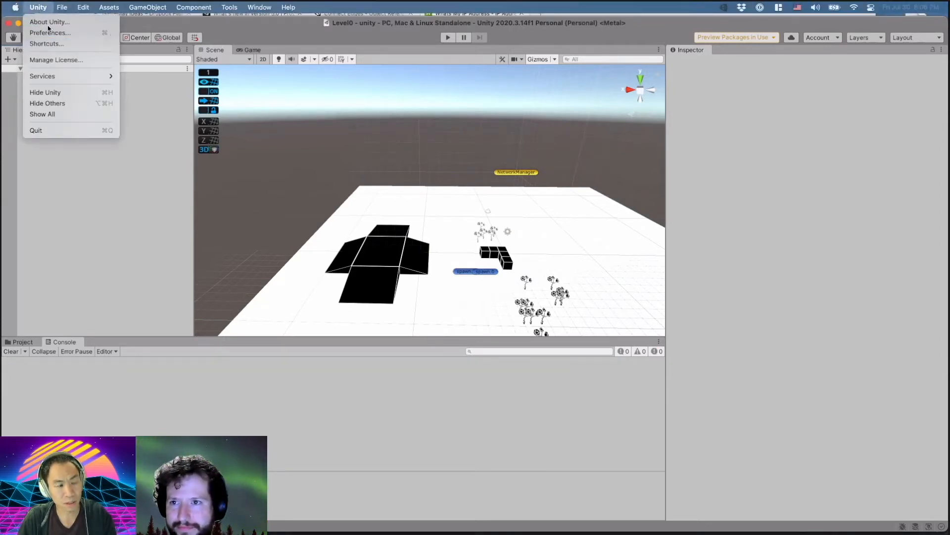
pyautogui.moveTo(62, 6)
pyautogui.click(78, 136)
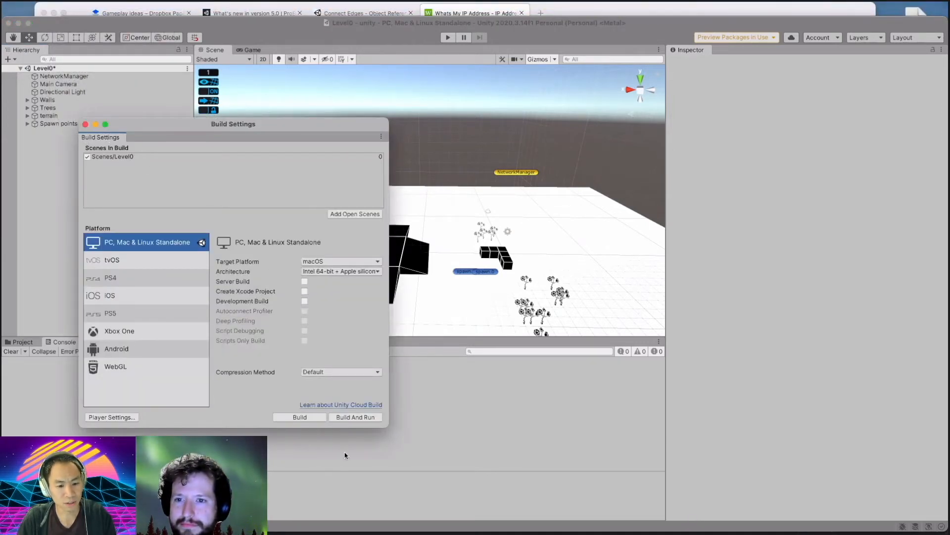
pyautogui.click(315, 420)
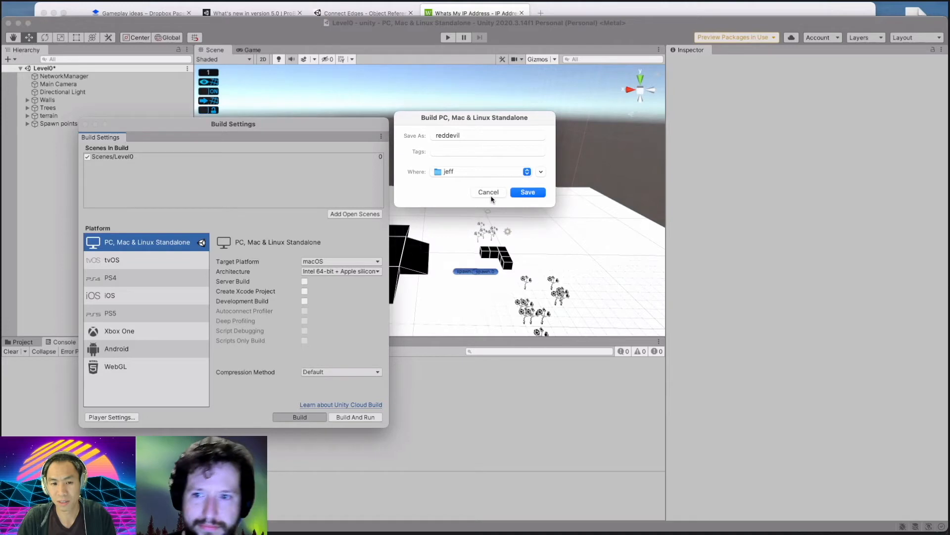
pyautogui.click(521, 196)
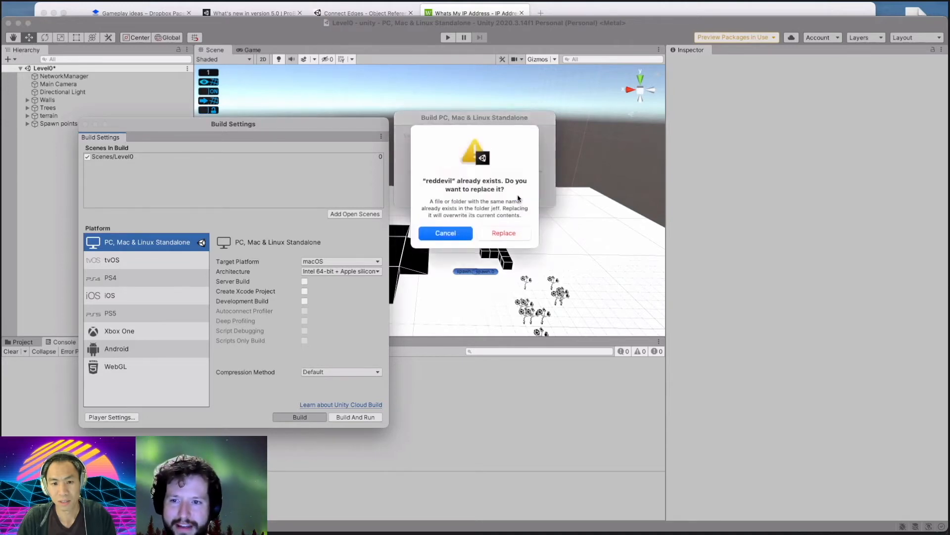
pyautogui.click(505, 232)
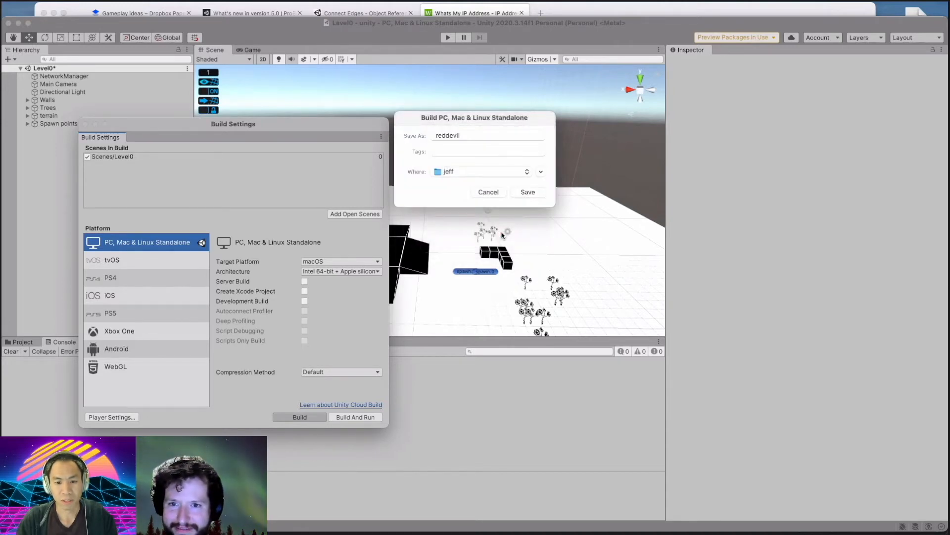
pyautogui.click(521, 192)
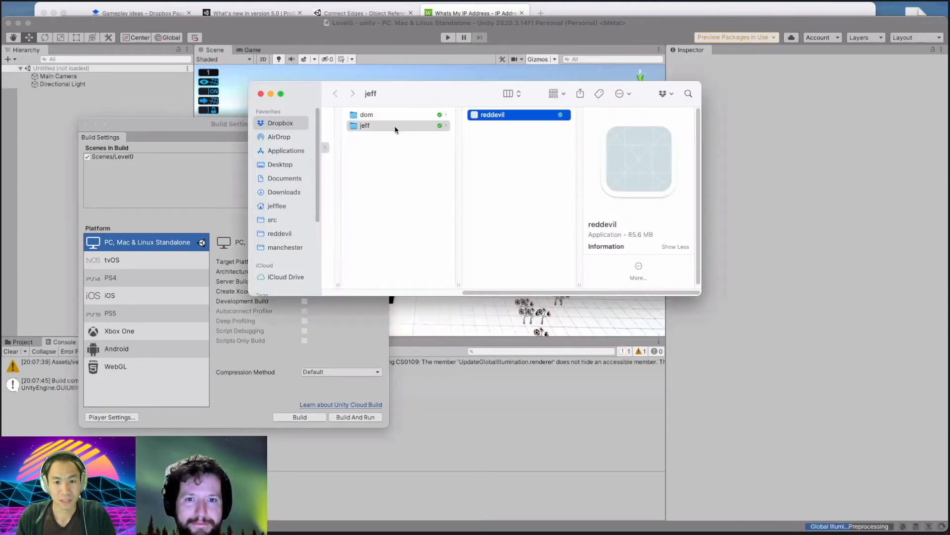
pyautogui.click(261, 94)
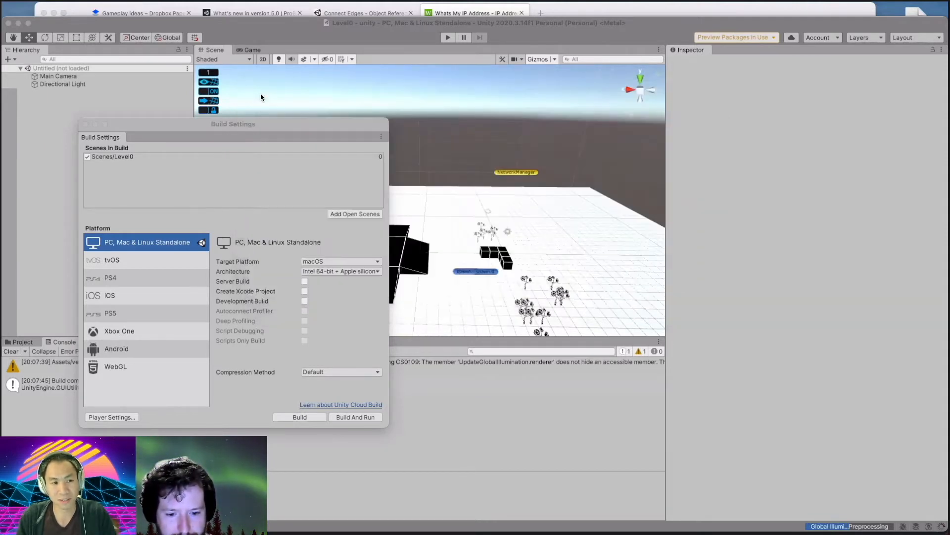
pyautogui.click(85, 124)
# Clear the Console log, enter play mode, and start the game as Host (Server + Client).
pyautogui.click(349, 384)
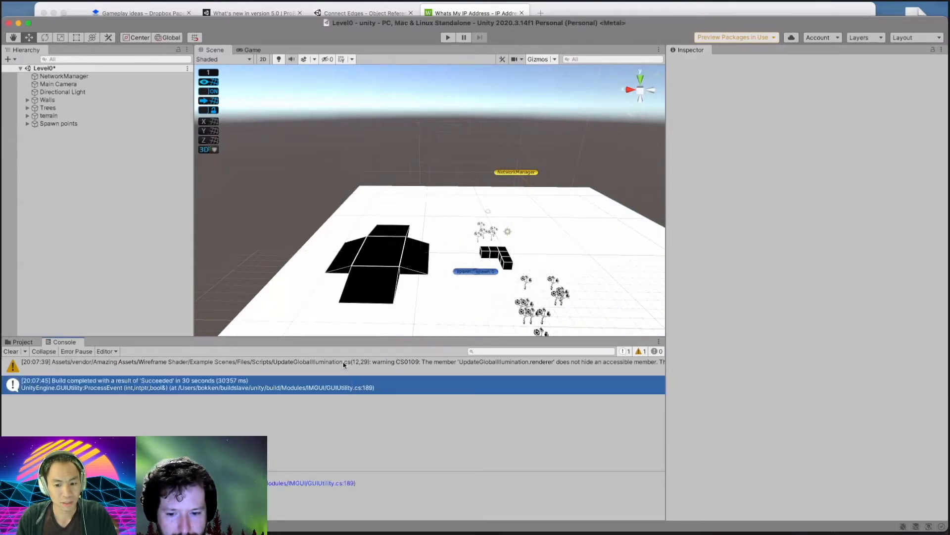
pyautogui.click(10, 351)
pyautogui.click(442, 39)
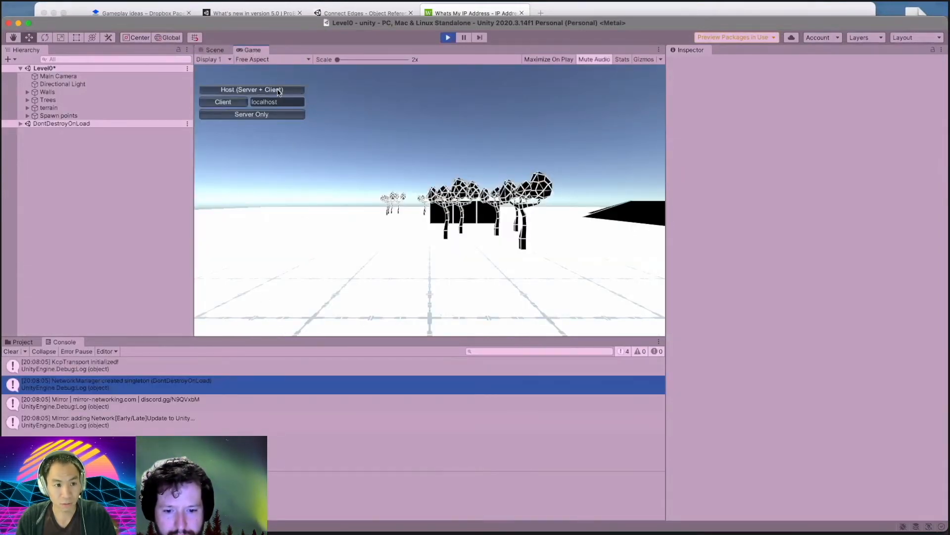
pyautogui.click(252, 89)
# Drive the tank around beside the black hill and fire two shots towards it.
pyautogui.press('d')
pyautogui.press('s')
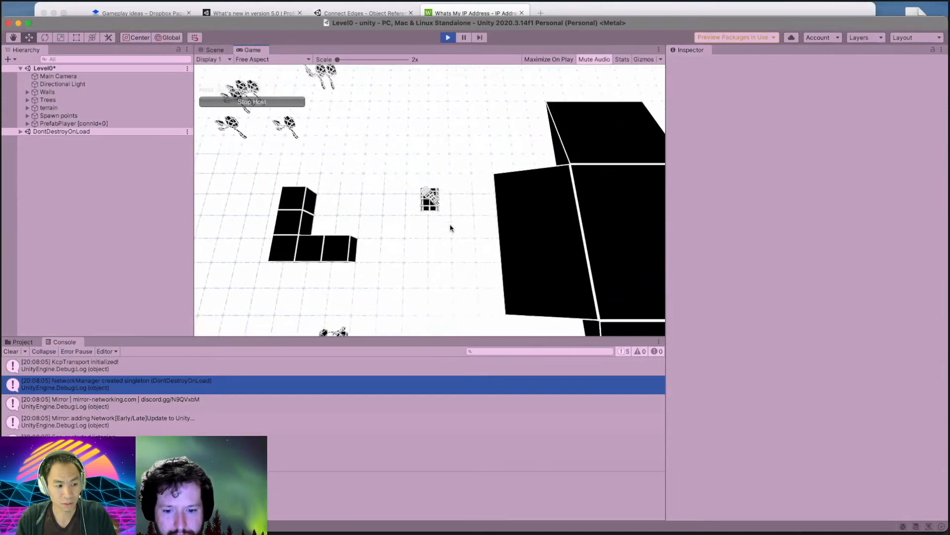
pyautogui.press('d')
pyautogui.press('w')
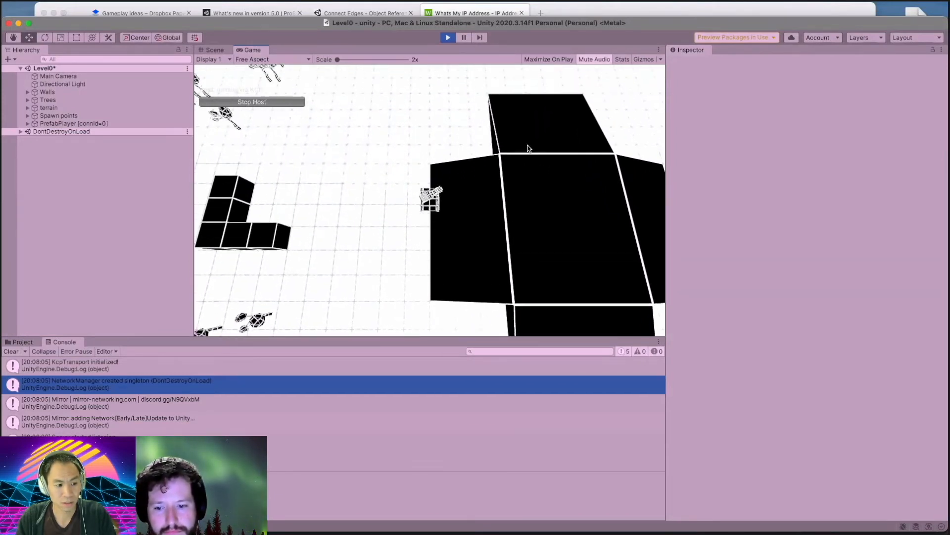
pyautogui.click(554, 193)
pyautogui.press('s')
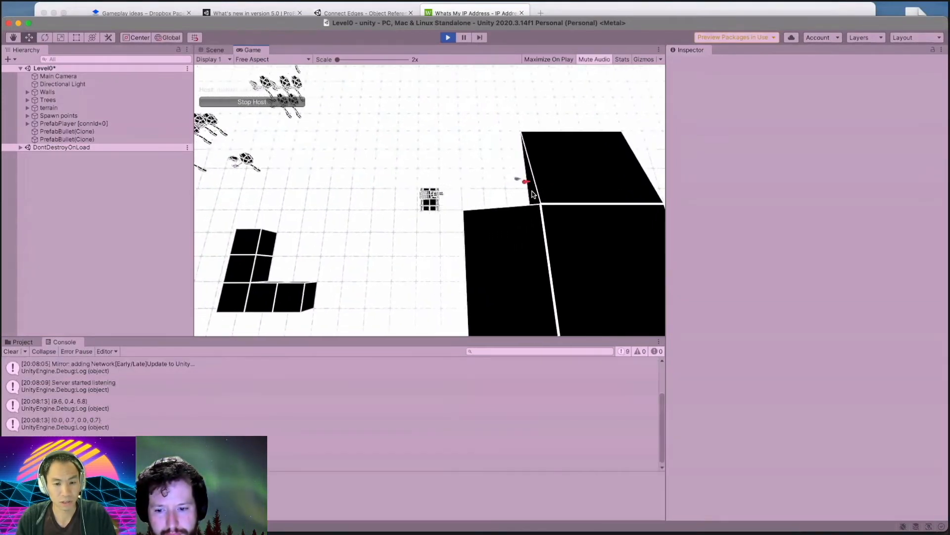
pyautogui.press('s')
pyautogui.click(532, 195)
# Drive the tank up onto the hill, fire more shots from there, and stop play mode.
pyautogui.press('d')
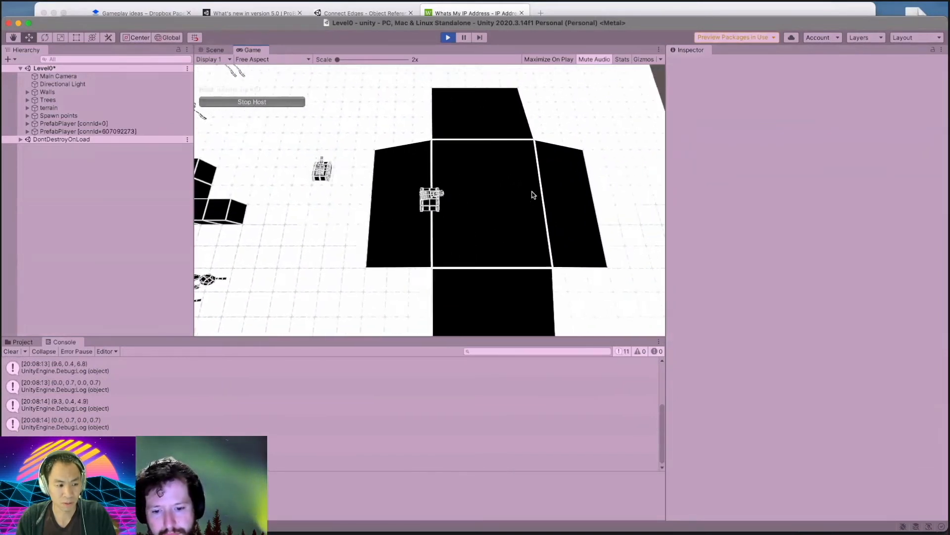
pyautogui.click(532, 195)
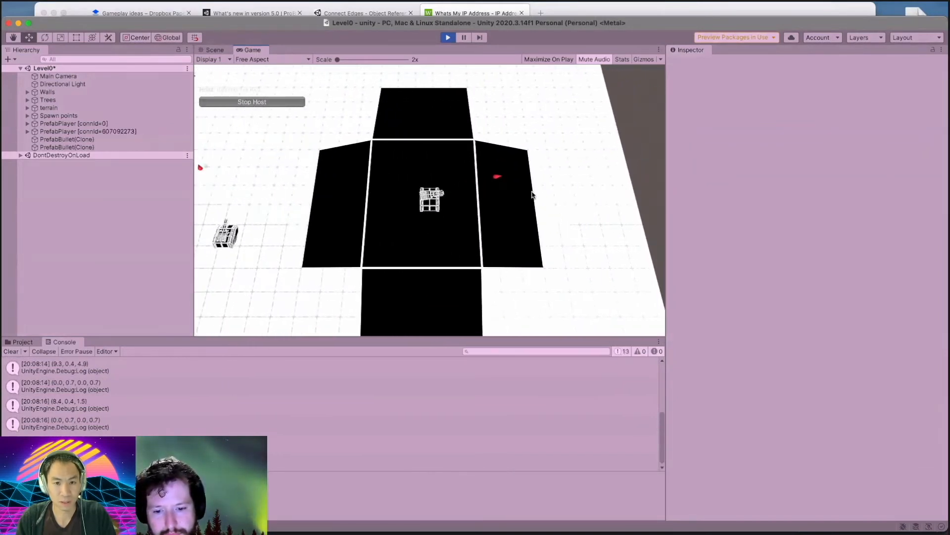
pyautogui.click(479, 192)
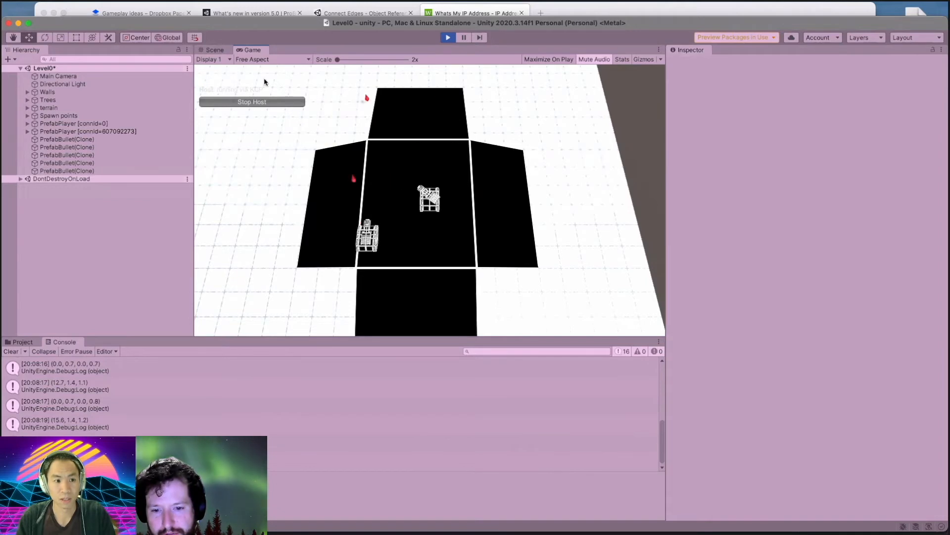
pyautogui.click(448, 38)
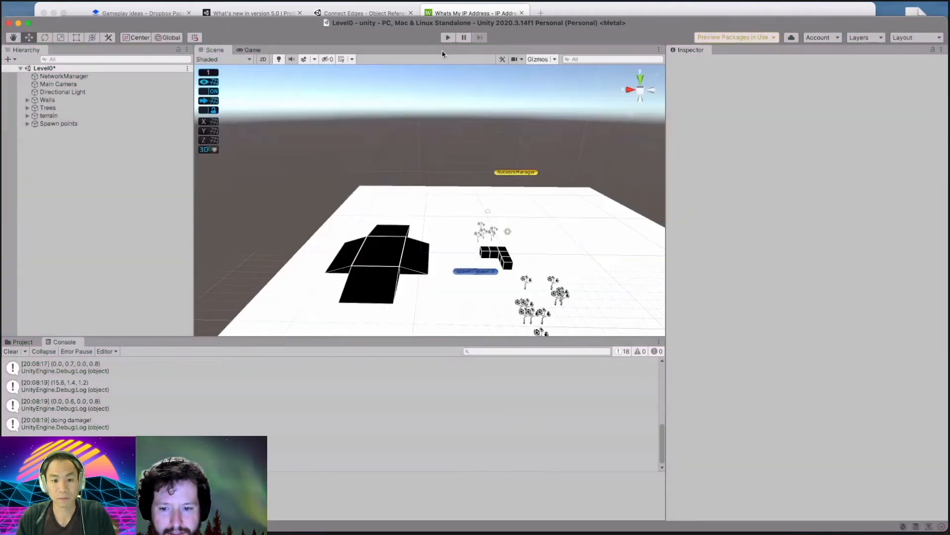
# Switch to Visual Studio Code and search all project files for "Debug.Lo".
pyautogui.hotkey('ctrl', 'Up')
pyautogui.click(660, 127)
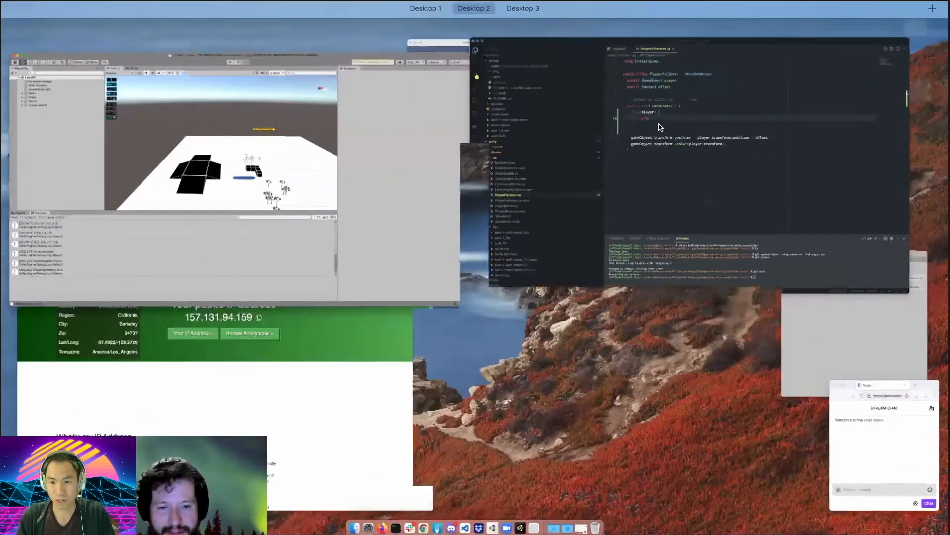
pyautogui.click(435, 203)
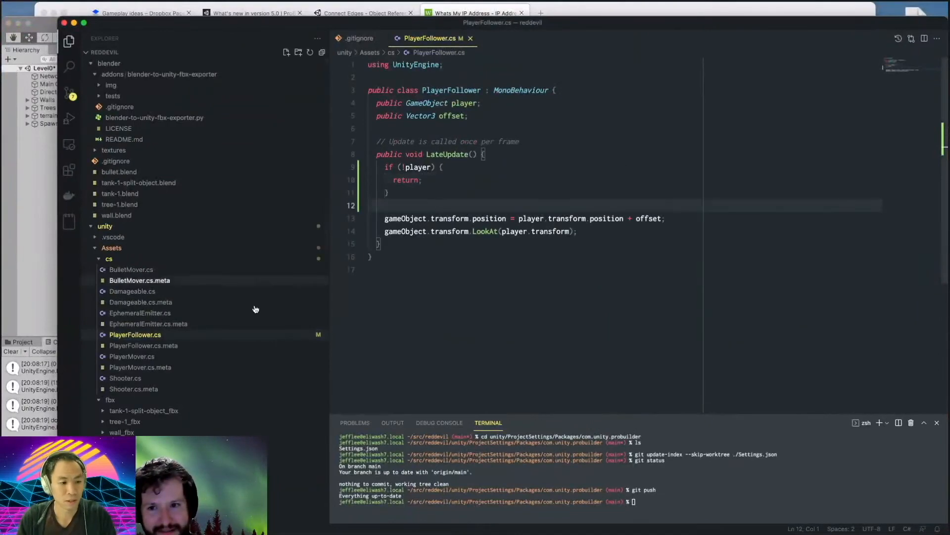
pyautogui.scroll(-2, 190, 312)
pyautogui.press('super+shift+f')
pyautogui.write('Debug.Lo')
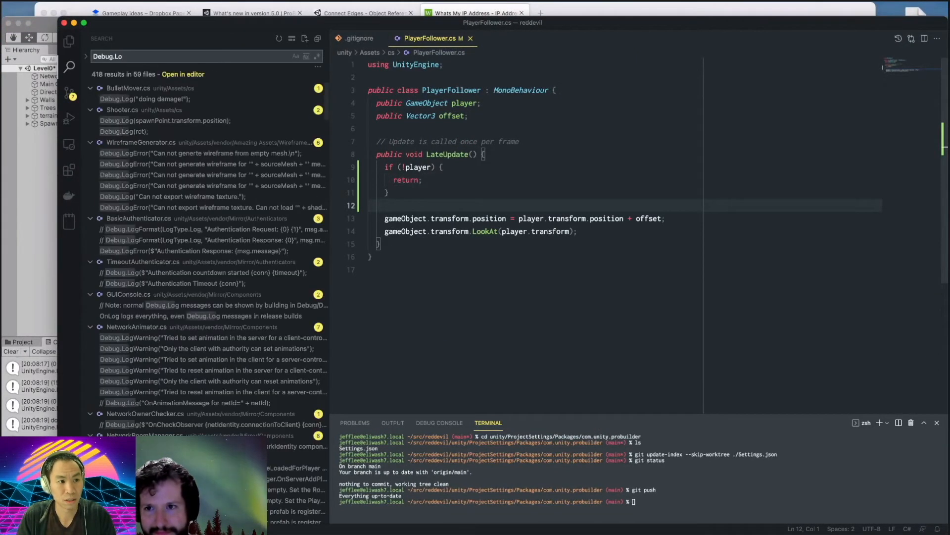
# Delete the Debug.Log("doing damage!") line from OnTriggerEnter in BulletMover.cs.
pyautogui.click(192, 98)
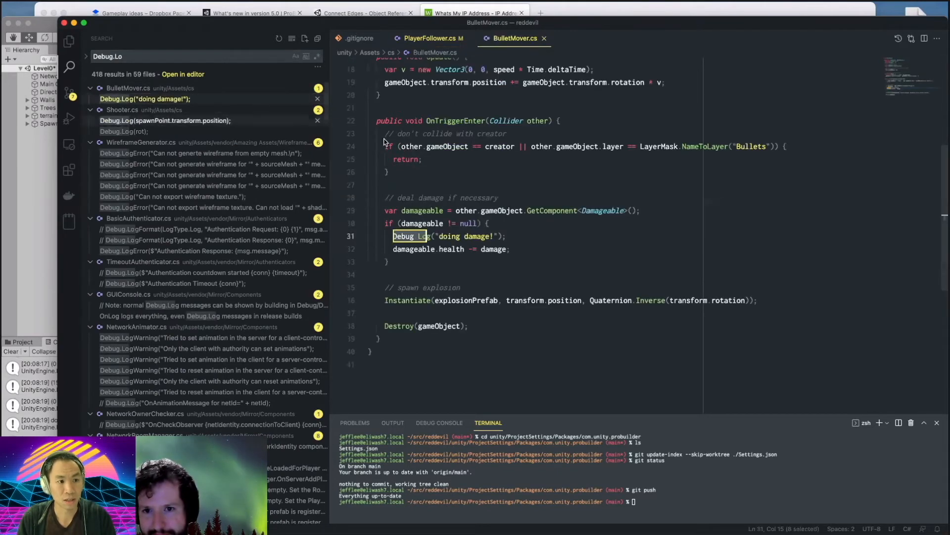
pyautogui.click(534, 238)
pyautogui.press('super+shift+Left')
pyautogui.press('super+shift+Left')
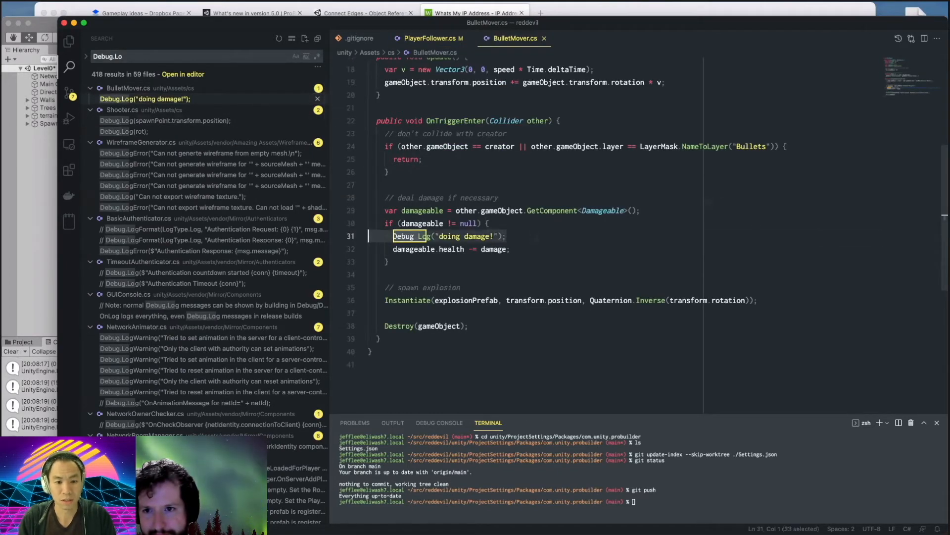
pyautogui.press('BackSpace')
pyautogui.press('Delete')
# Open Shooter.cs at its first Debug.Log match and remove both Debug.Log lines above the CmdSpawnBullet call.
pyautogui.press('F4')
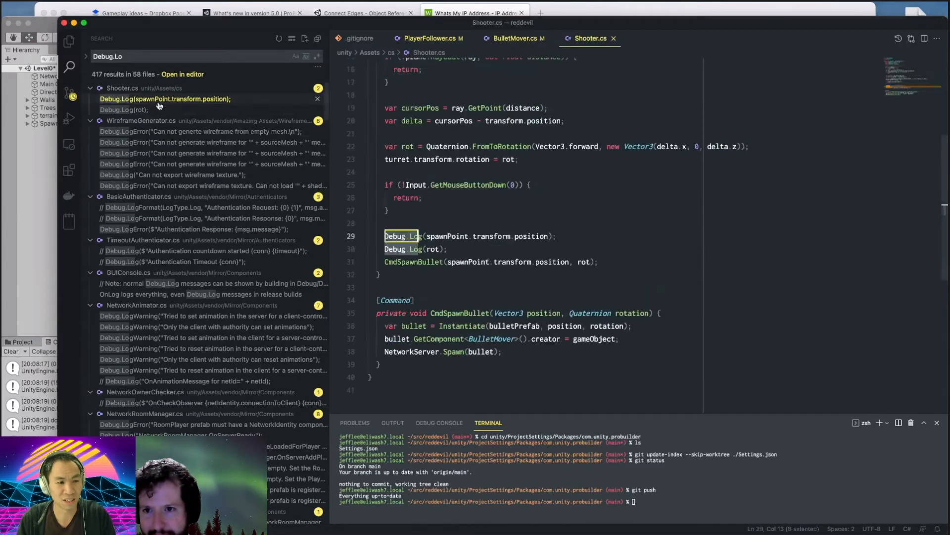
pyautogui.moveTo(502, 246); pyautogui.dragTo(360, 217)
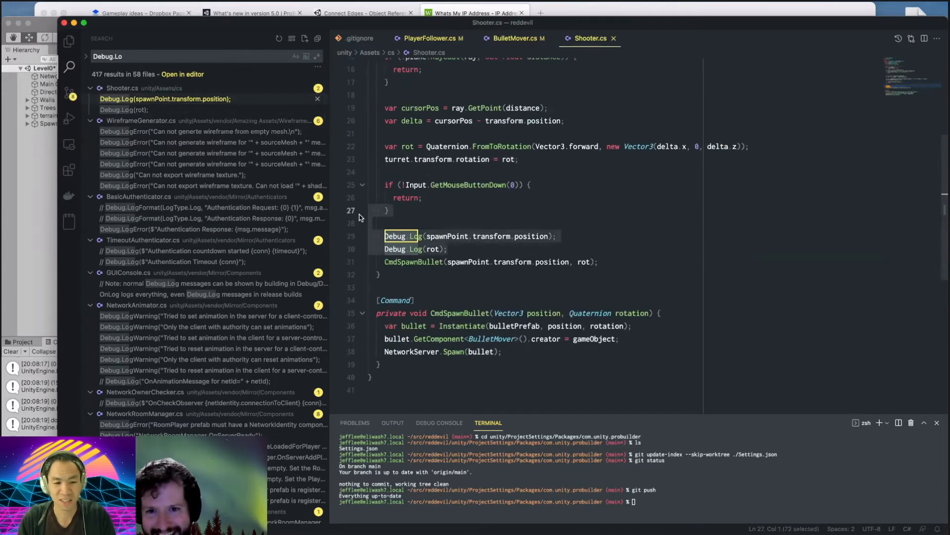
pyautogui.press('BackSpace')
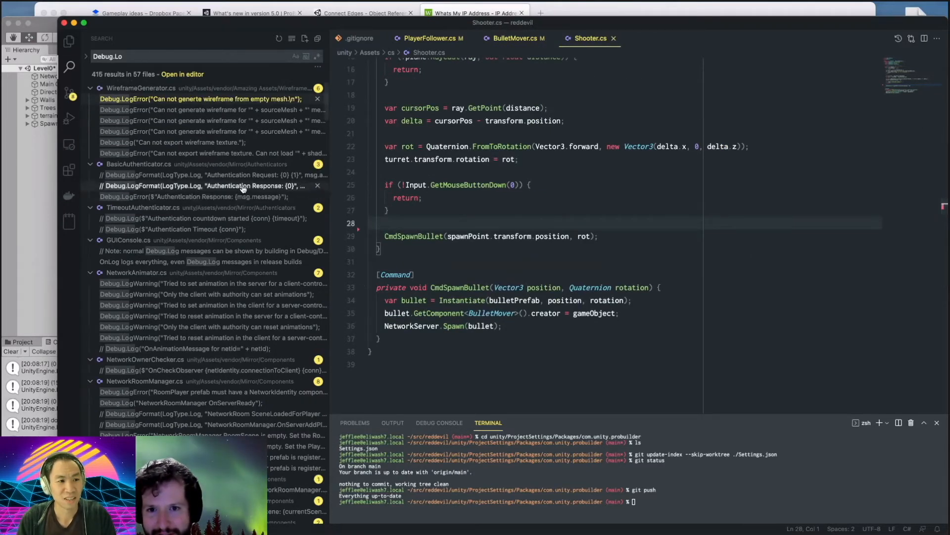
# Collapse the search results for WireframeGenerator.cs, BasicAuthenticator.cs, TimeoutAuthenticator.cs, GUIConsole.cs and NetworkAnimator.cs.
pyautogui.click(91, 88)
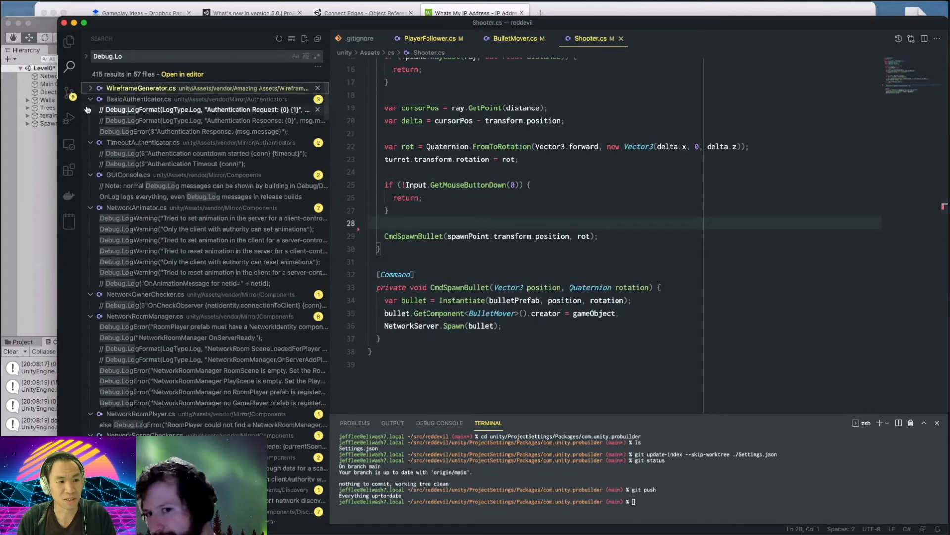
pyautogui.click(90, 99)
pyautogui.click(90, 110)
pyautogui.click(90, 121)
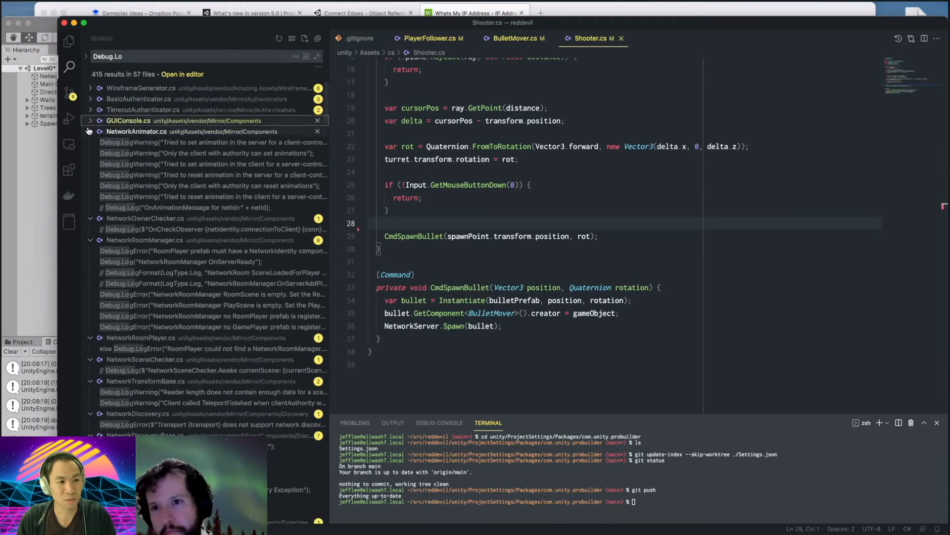
pyautogui.click(89, 132)
# Return to the project's file tree and collapse the cs, fbx and Assets folders.
pyautogui.press('super+shift+e')
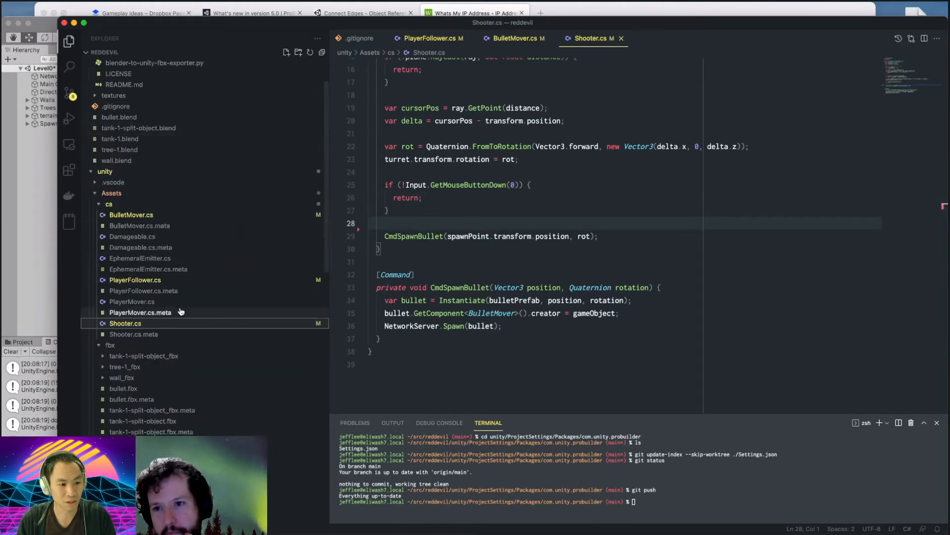
pyautogui.click(101, 204)
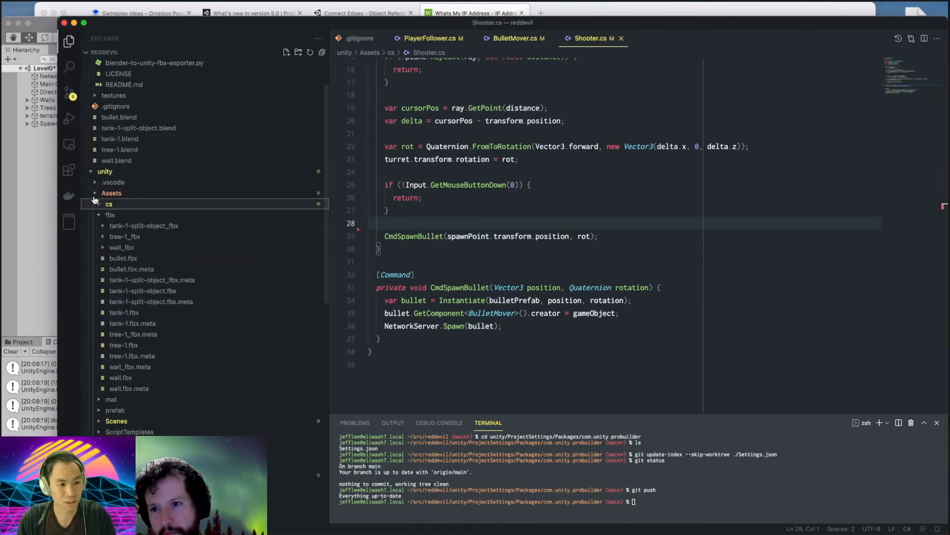
pyautogui.click(98, 215)
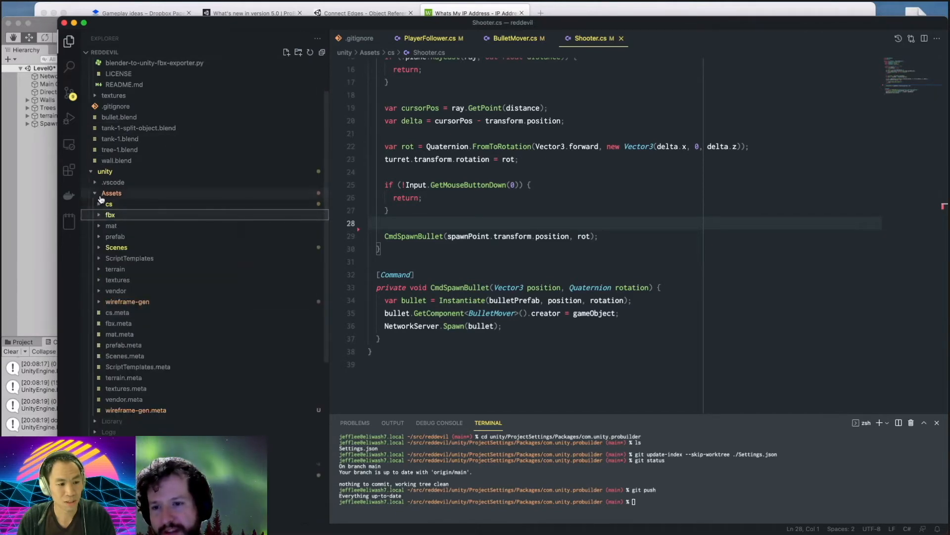
pyautogui.click(101, 193)
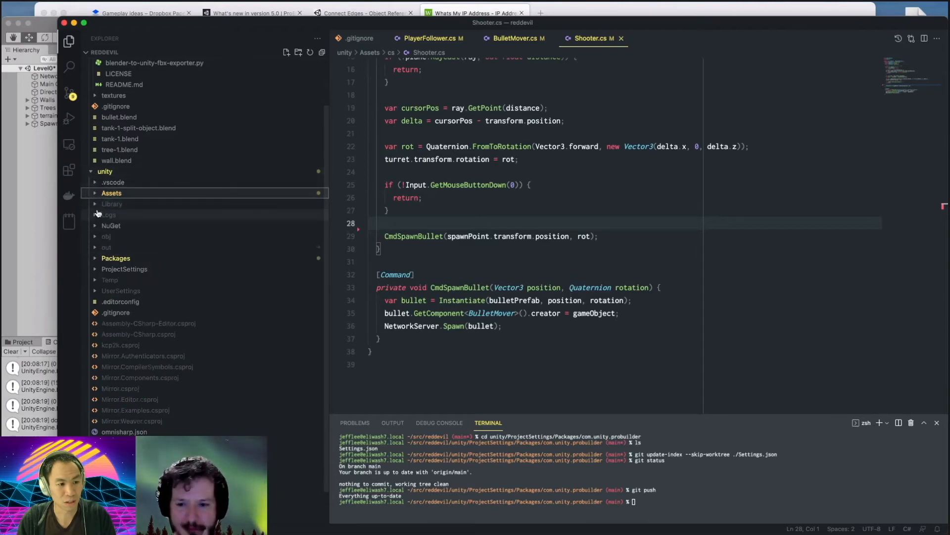
# Open the .editorconfig file in unity/Assets/vendor and examine how warnings for vendored packages are silenced.
pyautogui.click(98, 193)
pyautogui.scroll(-3, 139, 247)
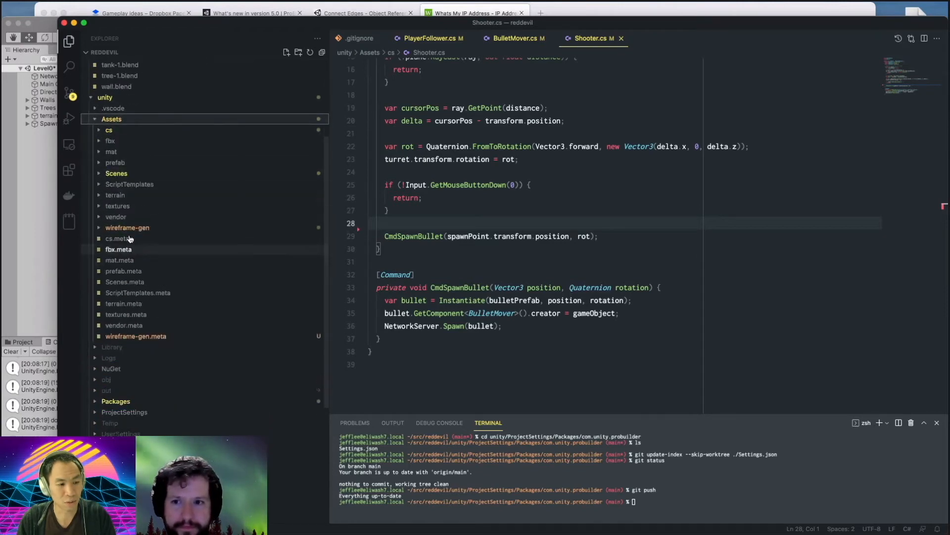
pyautogui.click(123, 217)
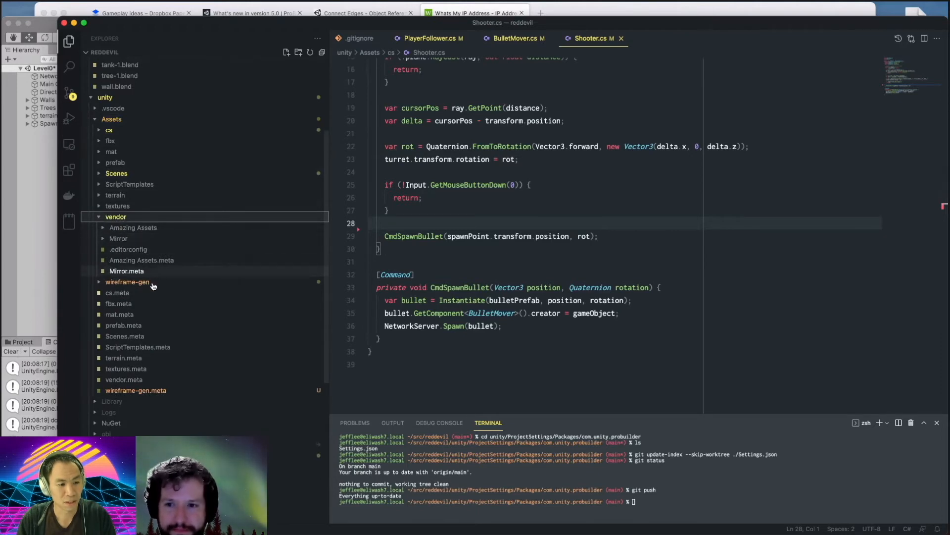
pyautogui.click(129, 250)
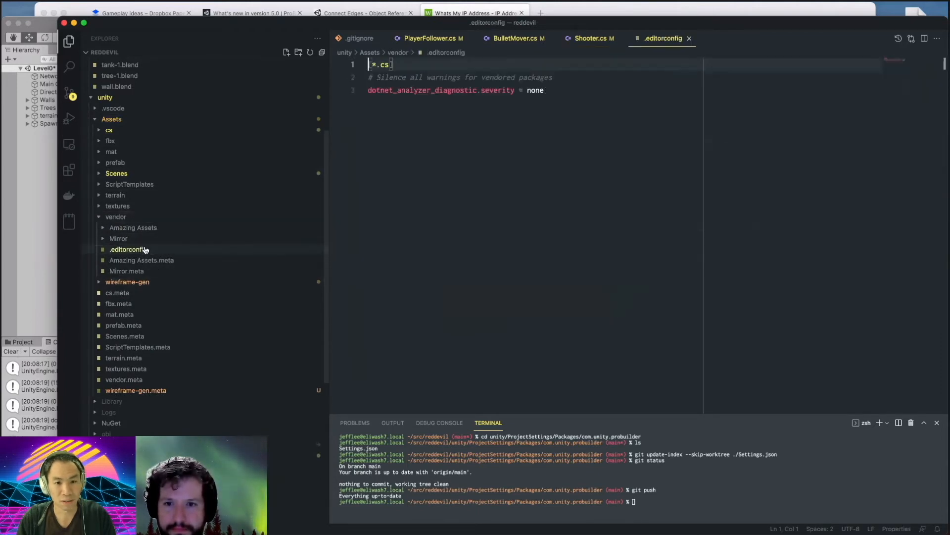
pyautogui.click(567, 216)
pyautogui.moveTo(569, 126); pyautogui.dragTo(187, 6)
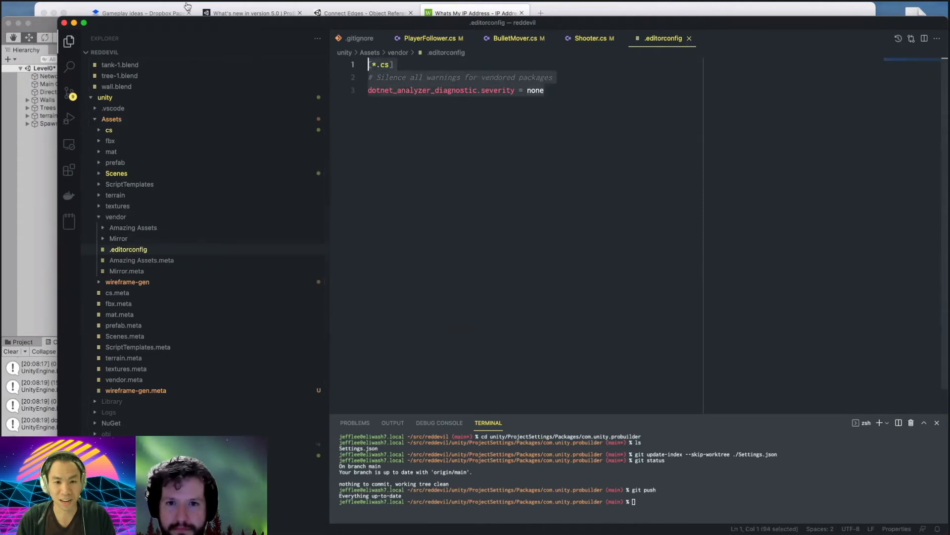
pyautogui.click(711, 288)
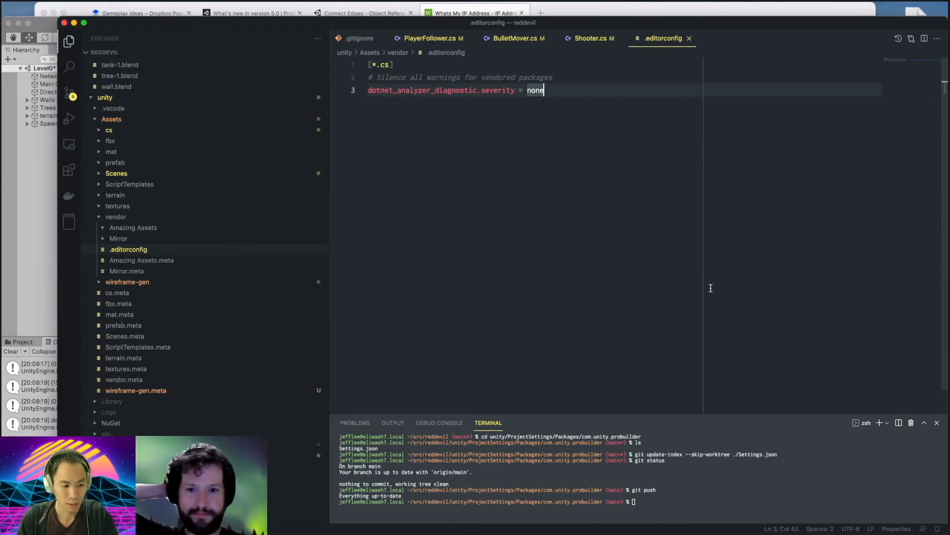
# Open the unity project's omnisharp.json and examine its RoslynExtensionsOptions, including the LocationPaths entry.
pyautogui.scroll(-5, 218, 396)
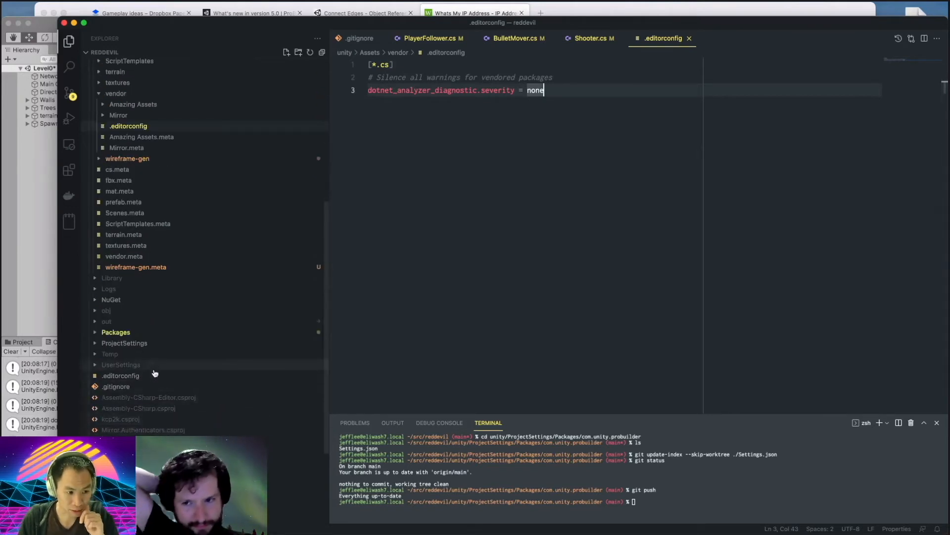
pyautogui.scroll(-3, 152, 379)
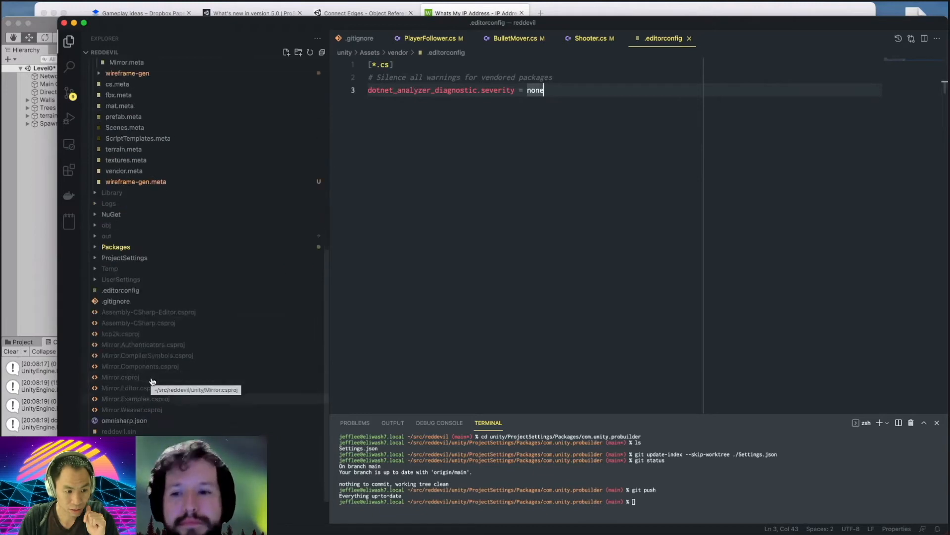
pyautogui.click(161, 421)
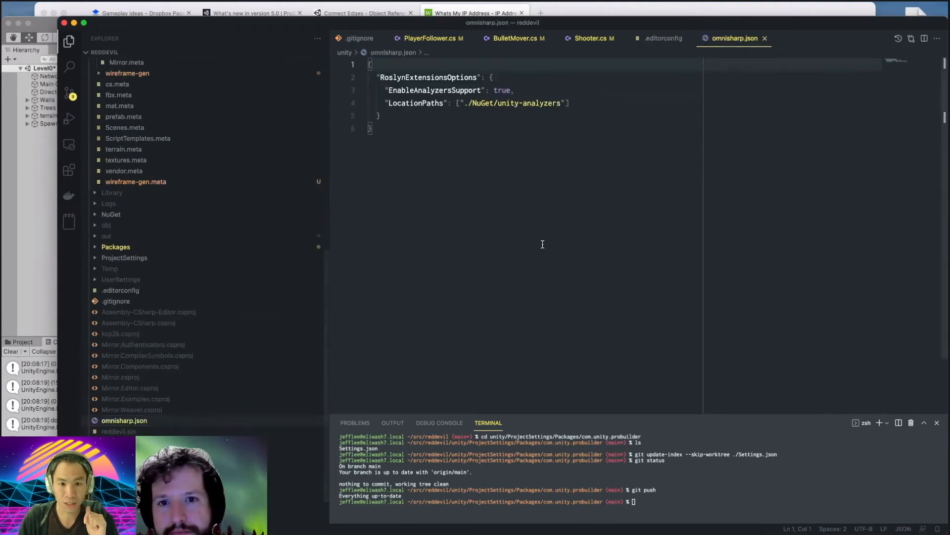
pyautogui.press('super+a')
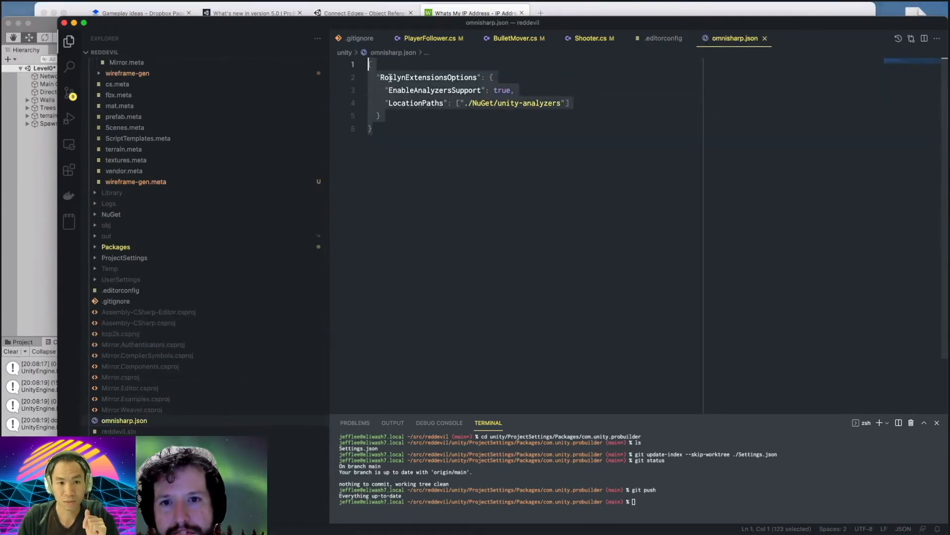
pyautogui.click(447, 118)
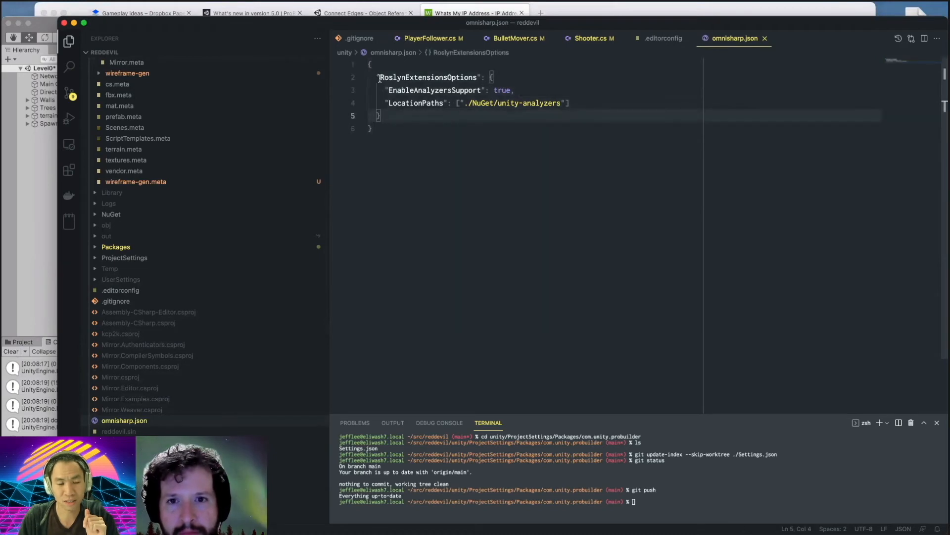
pyautogui.moveTo(376, 78); pyautogui.dragTo(521, 76)
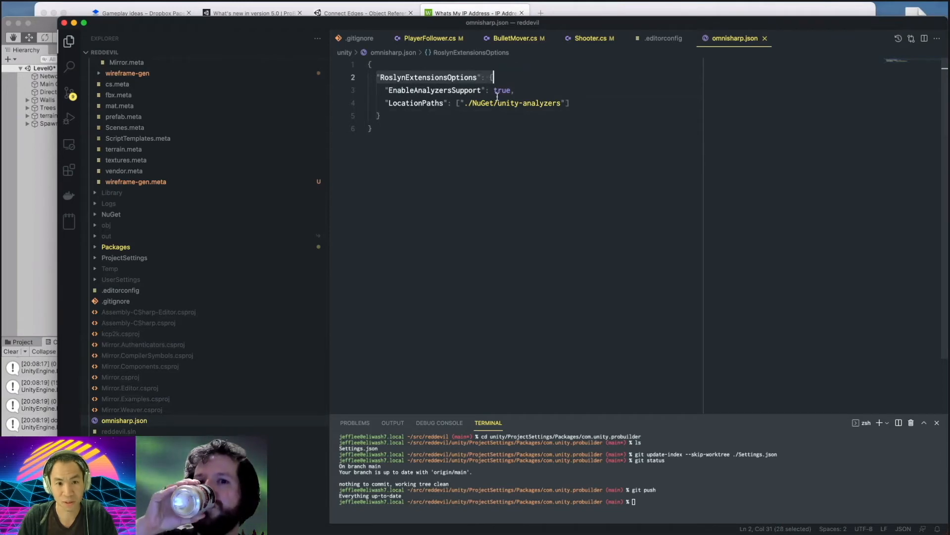
pyautogui.click(389, 102)
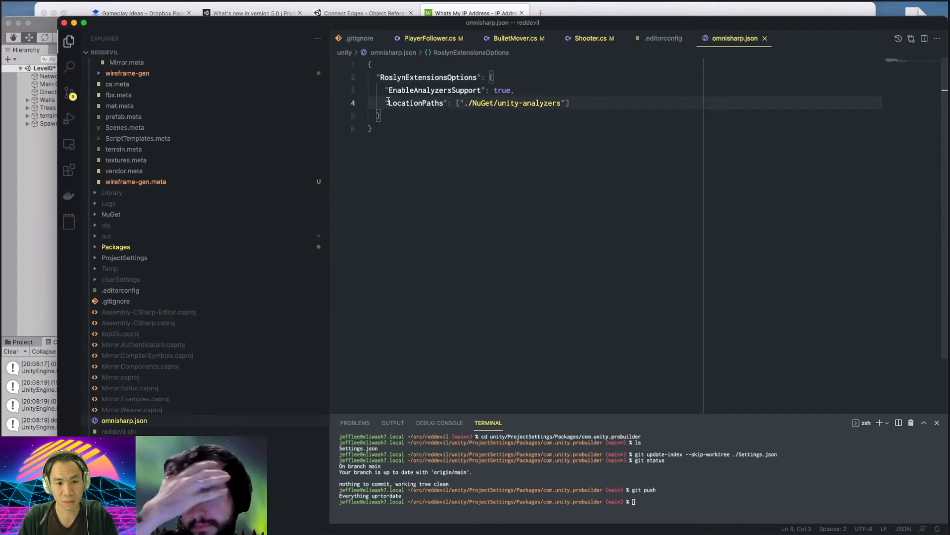
pyautogui.click(389, 101)
pyautogui.moveTo(384, 102); pyautogui.dragTo(579, 98)
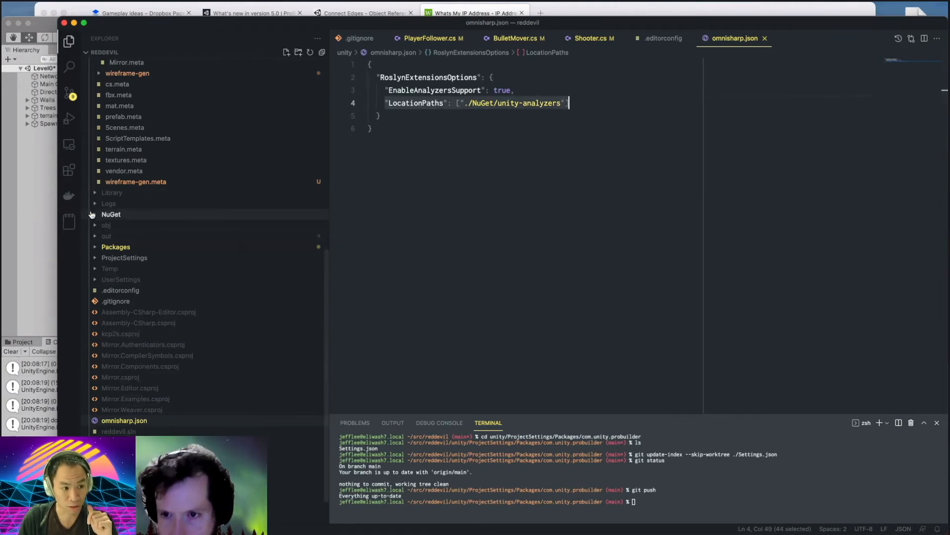
# Inspect the contents of the NuGet/unity-analyzers folder and the description of the EnableAnalyzersSupport option.
pyautogui.click(92, 214)
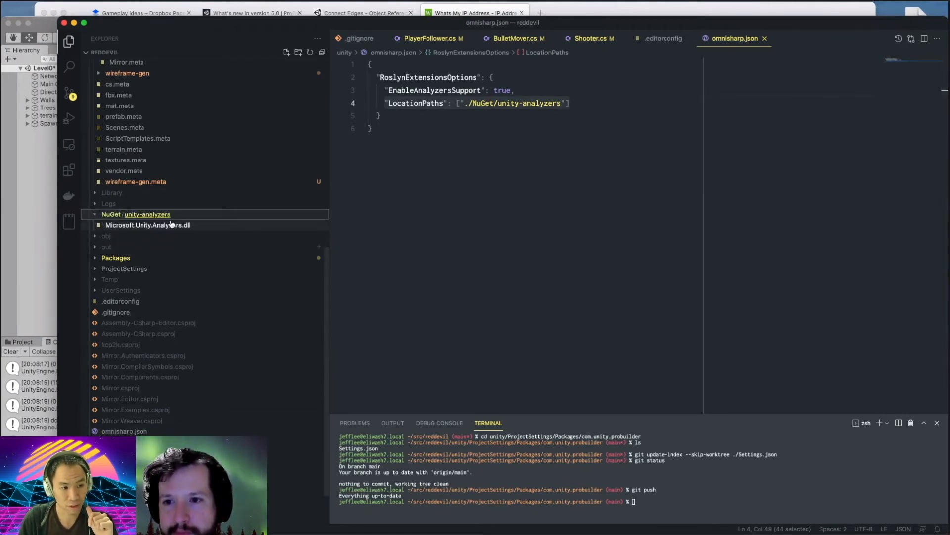
pyautogui.doubleClick(479, 103)
pyautogui.click(415, 133)
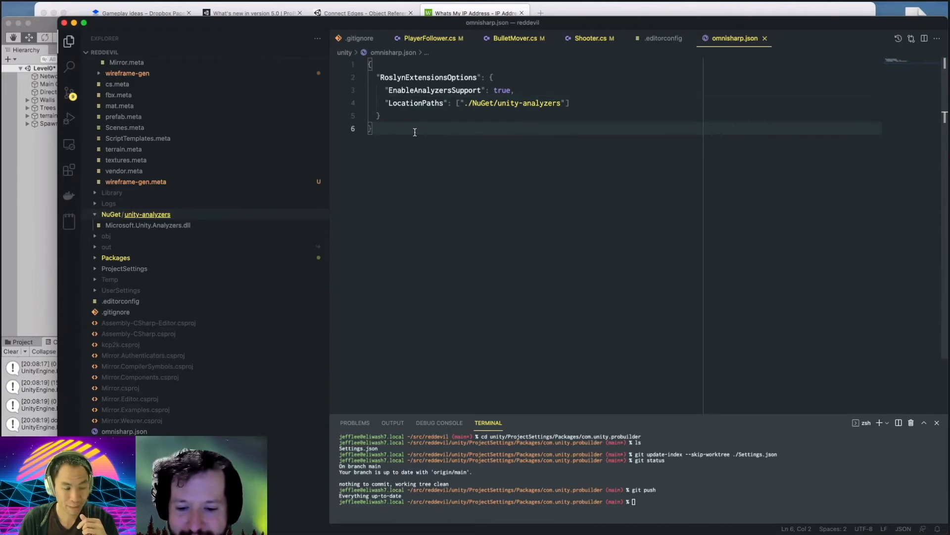
pyautogui.click(92, 214)
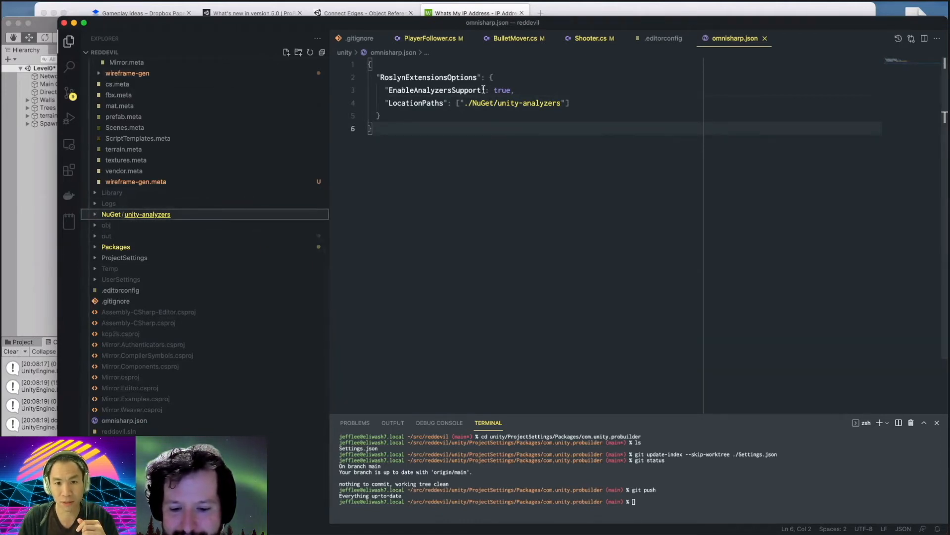
pyautogui.moveTo(485, 92)
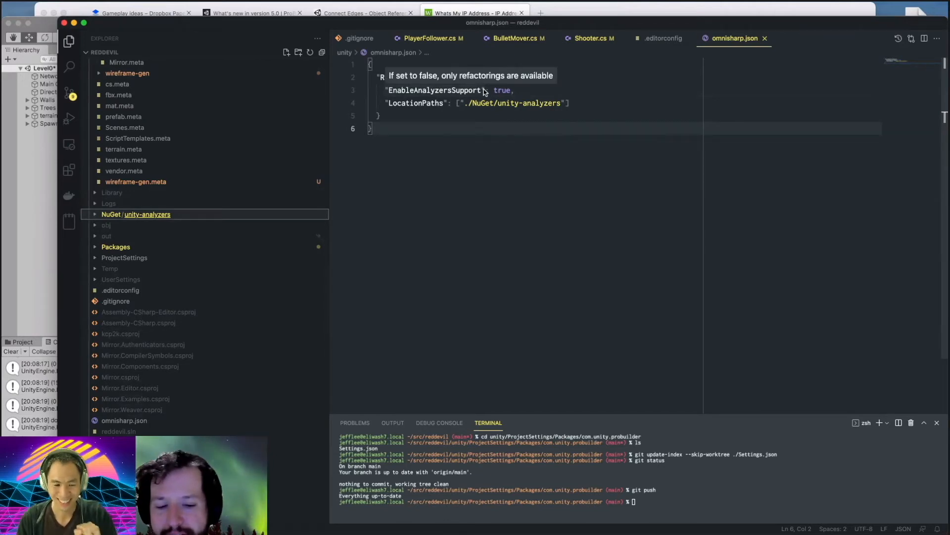
pyautogui.scroll(5, 181, 196)
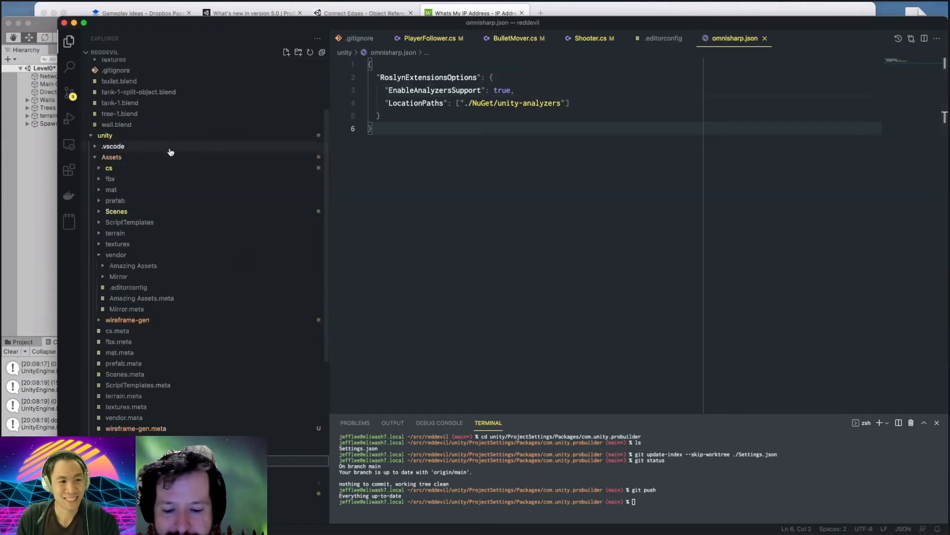
# Switch to the web browser and close the Whats My IP, Connect Edges and ProBuilder version 5.0 pages, keeping the Gameplay ideas document open.
pyautogui.click(34, 203)
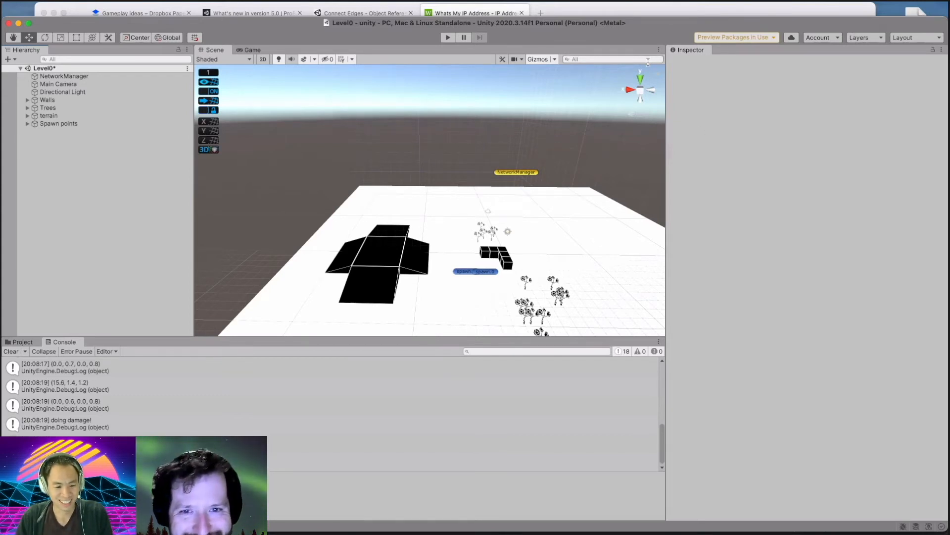
pyautogui.press('super+Tab')
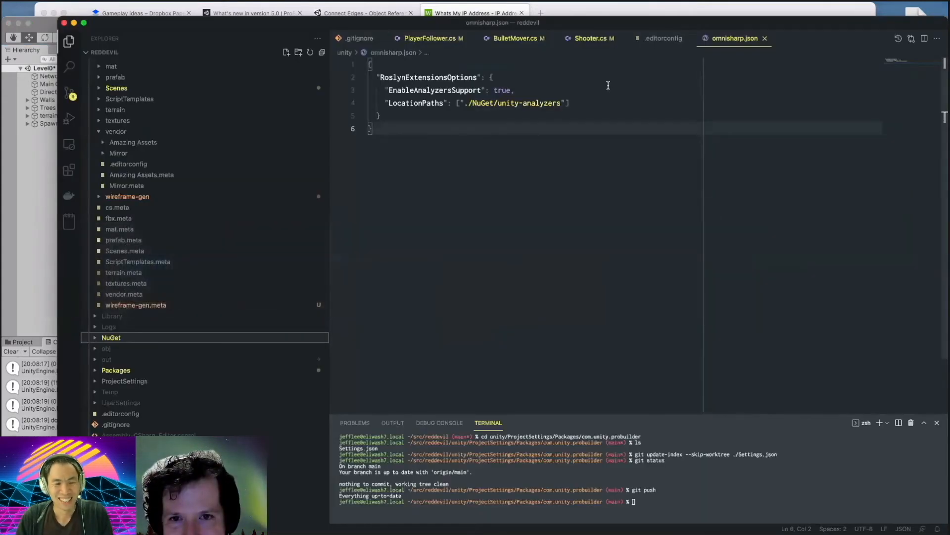
pyautogui.press('super+Tab')
pyautogui.press('super+Tab')
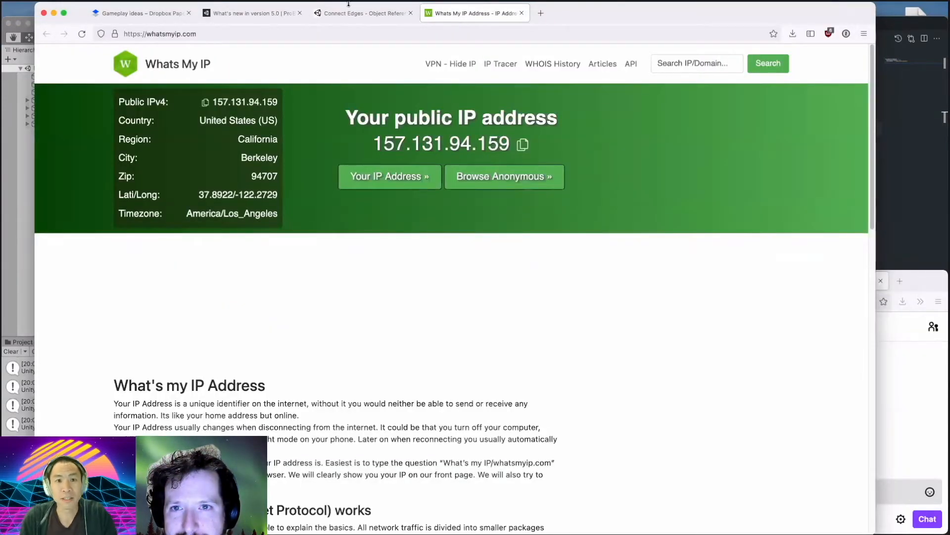
pyautogui.scroll(-1, 495, 75)
pyautogui.click(384, 14)
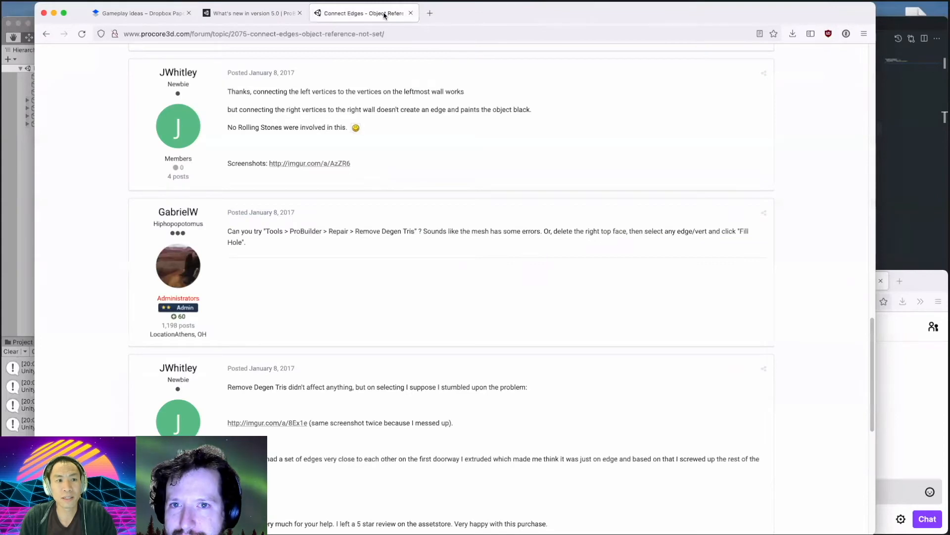
pyautogui.middleClick(384, 14)
pyautogui.middleClick(244, 14)
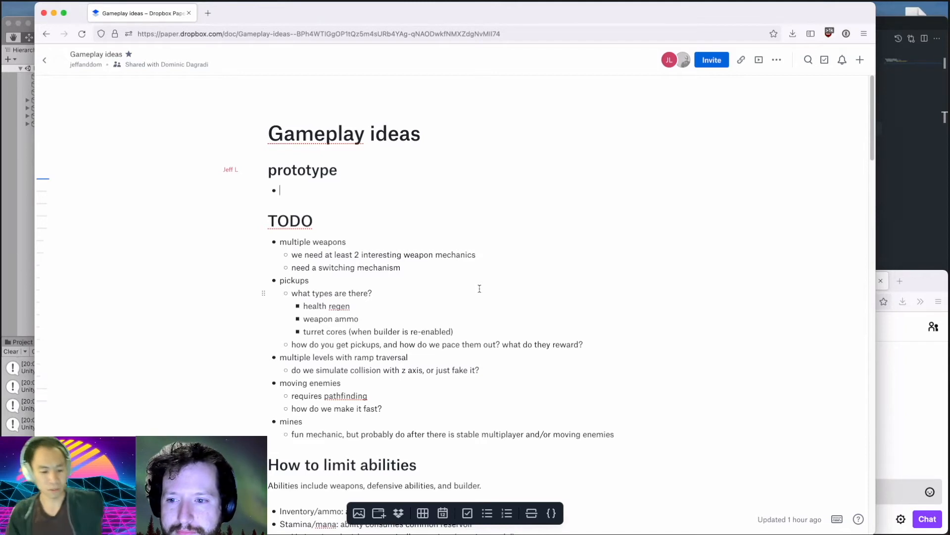
# Replace the empty bullet under the prototype heading with a level-three heading "Visuals".
pyautogui.press('BackSpace')
pyautogui.write('### Visua')
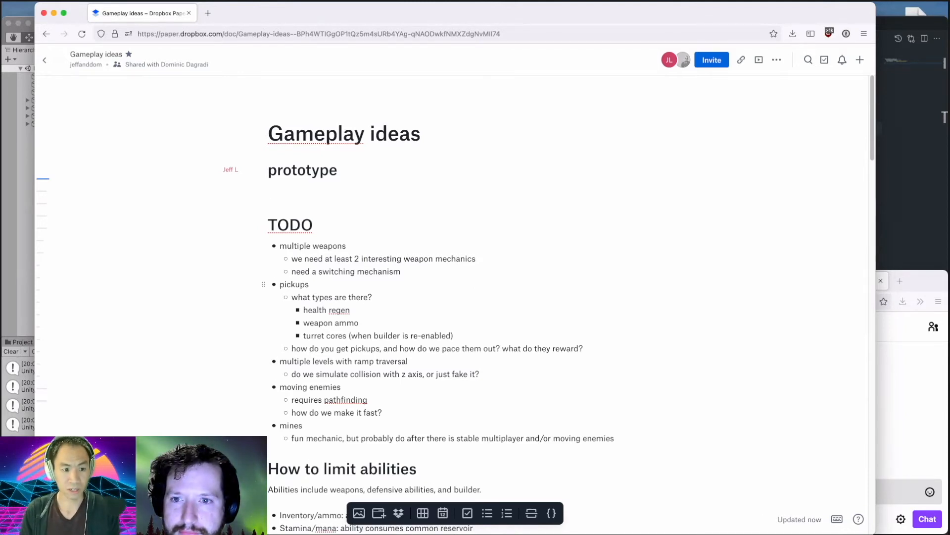
pyautogui.write('ls')
pyautogui.press('Return')
# Add a level-three heading "Gameplay" and place it directly above the Visuals heading.
pyautogui.write('##')
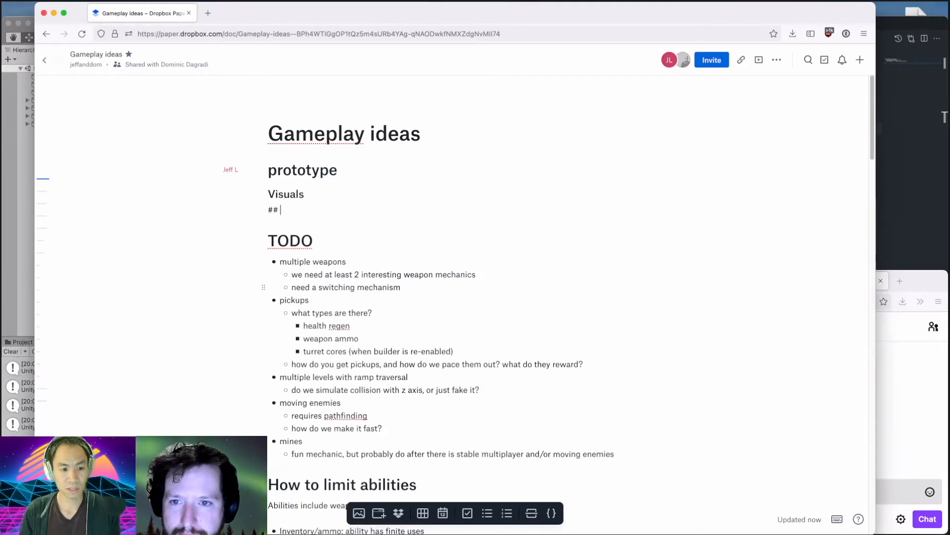
pyautogui.write('# Gameplay')
pyautogui.press('super+shift+Left')
pyautogui.press('super+x')
pyautogui.press('Up')
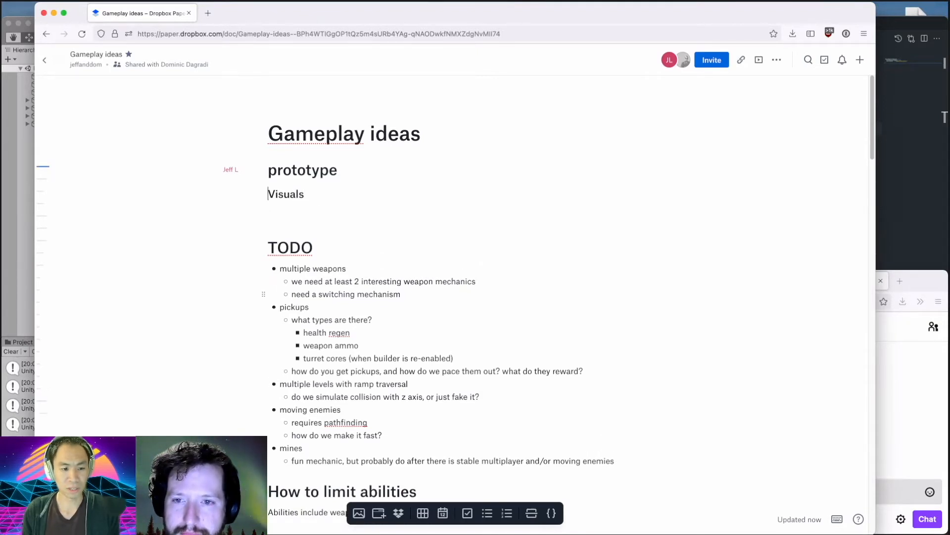
pyautogui.press('Return')
pyautogui.press('Up')
pyautogui.press('super+v')
pyautogui.press('Down')
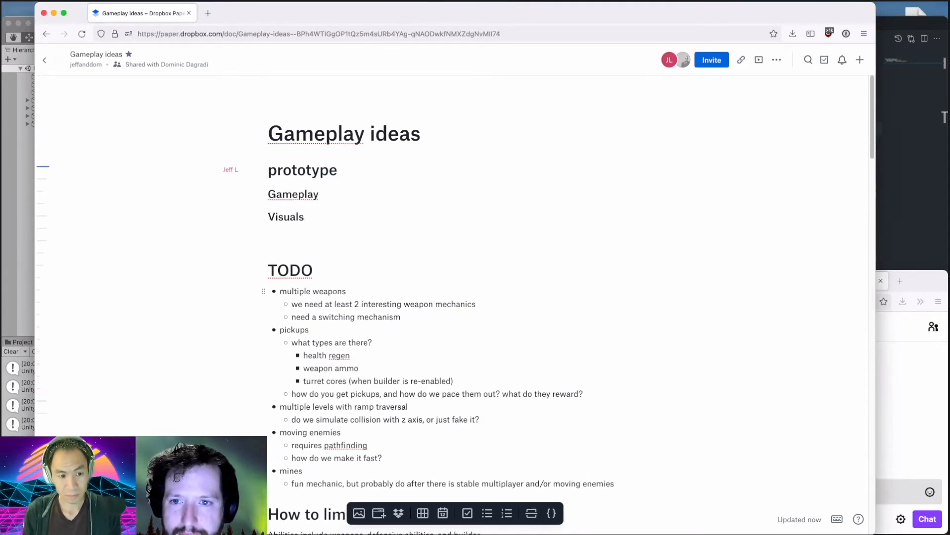
# Remove the blank line after Visuals and add an "Etc" heading below it.
pyautogui.press('Delete')
pyautogui.press('Return')
pyautogui.write('Etc')
# Start a bulleted list under the Gameplay heading with the item "multiplayer with some kind of win condition".
pyautogui.press('Up')
pyautogui.press('Up')
pyautogui.press('Up')
pyautogui.press('Down')
pyautogui.press('super+Right')
pyautogui.press('Return')
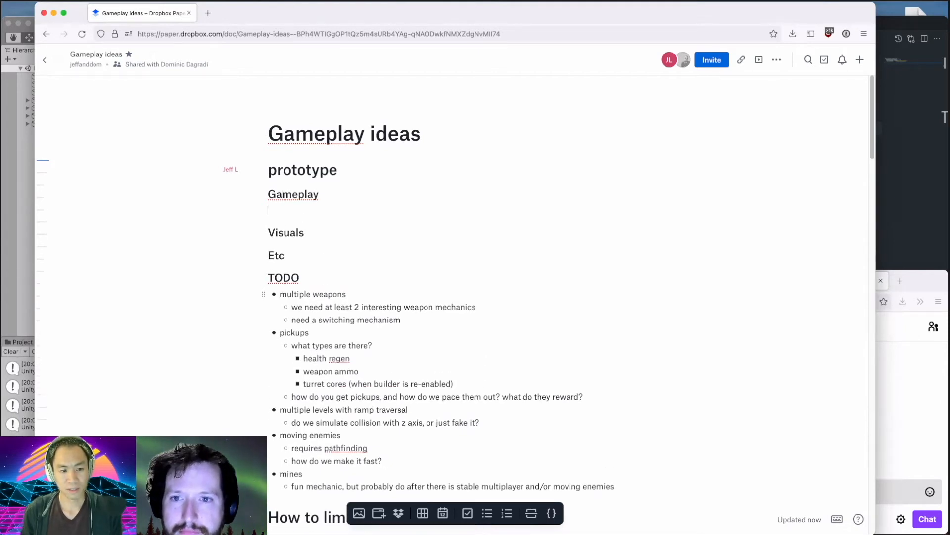
pyautogui.write('-')
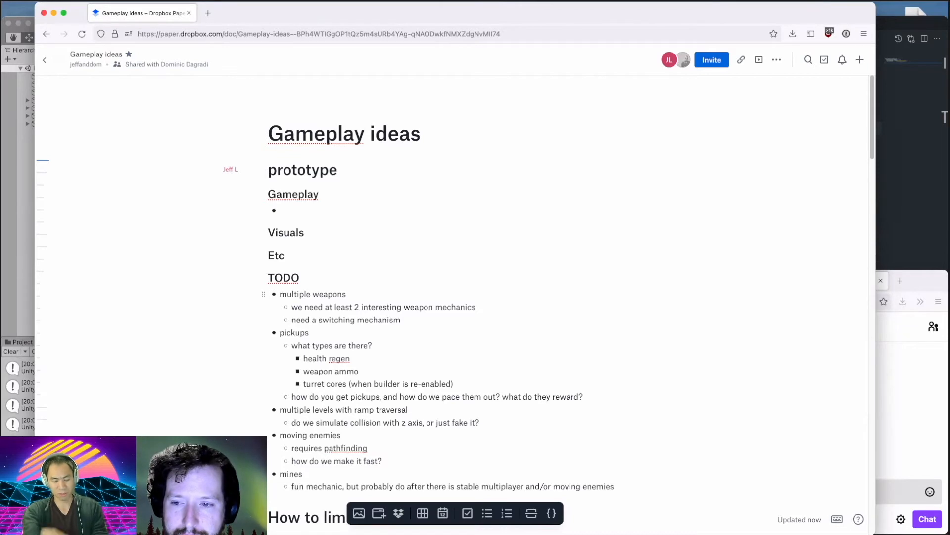
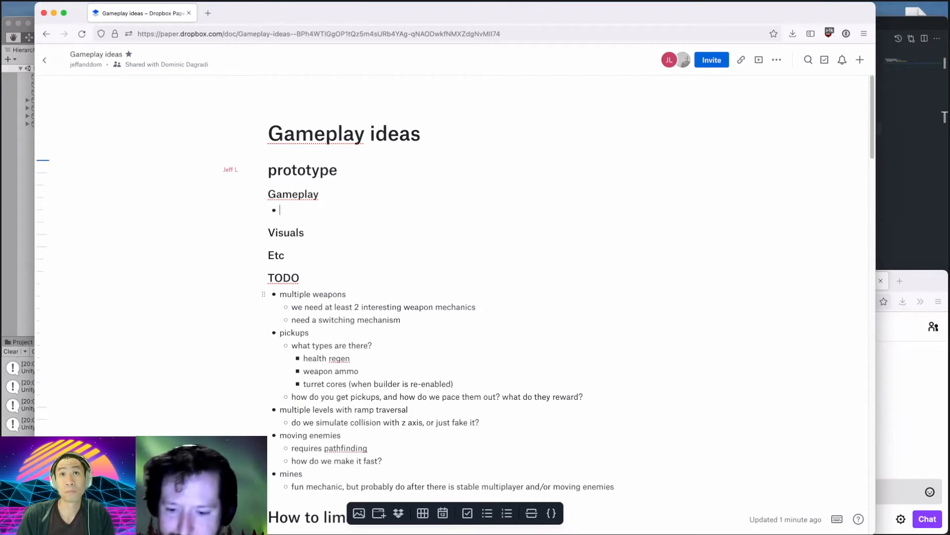
pyautogui.write('mul')
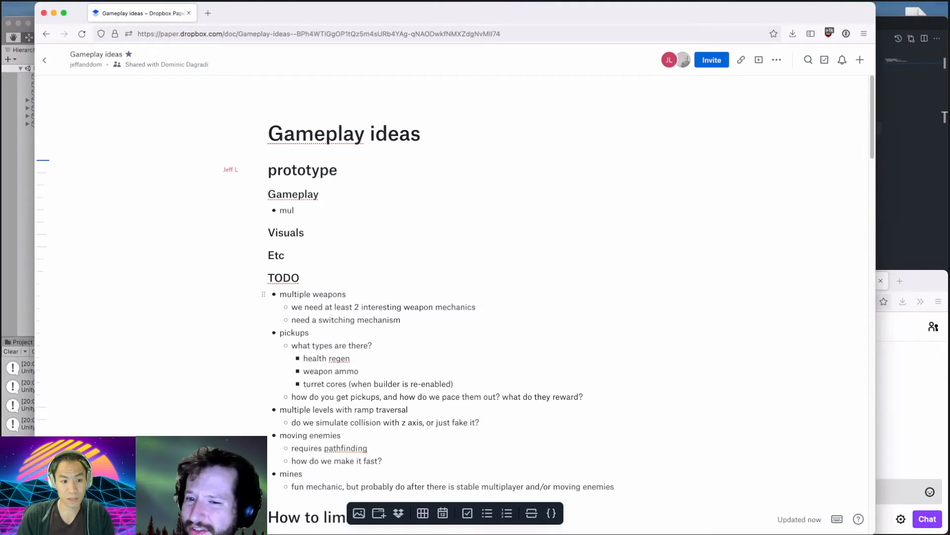
pyautogui.write('tiplayer with some kind')
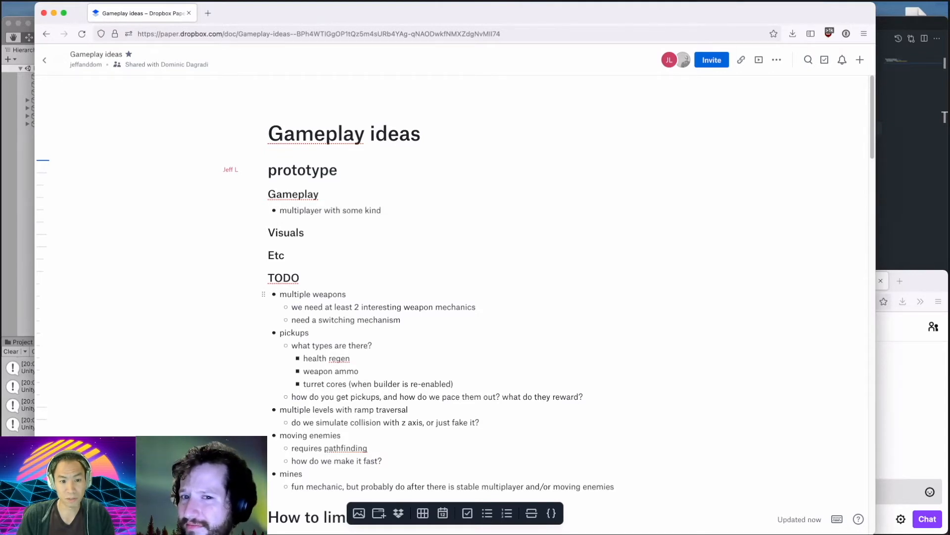
pyautogui.write(' of win con')
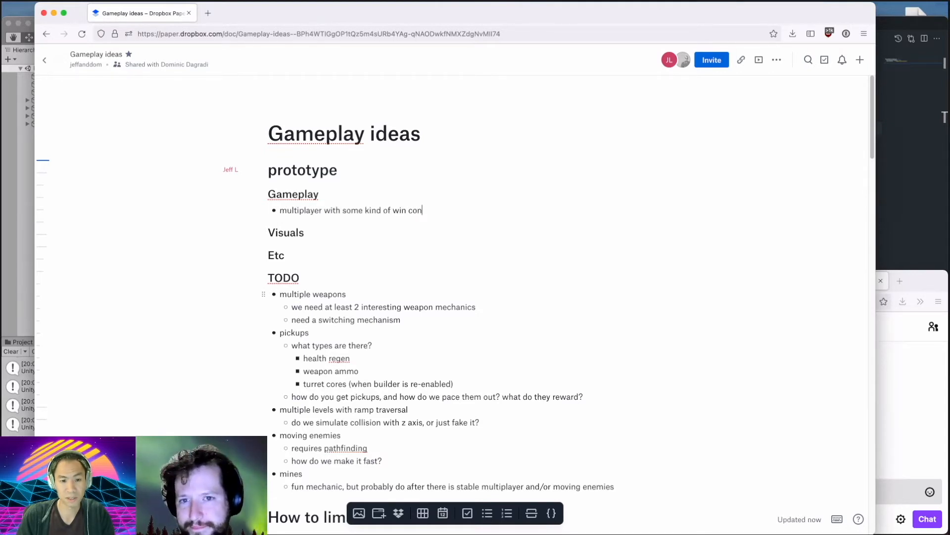
pyautogui.write('dition')
# Add the nested items "capture the flag" and "survive N minutes" under the multiplayer win condition bullet.
pyautogui.press('Return')
pyautogui.press('Tab')
pyautogui.write('capture the f')
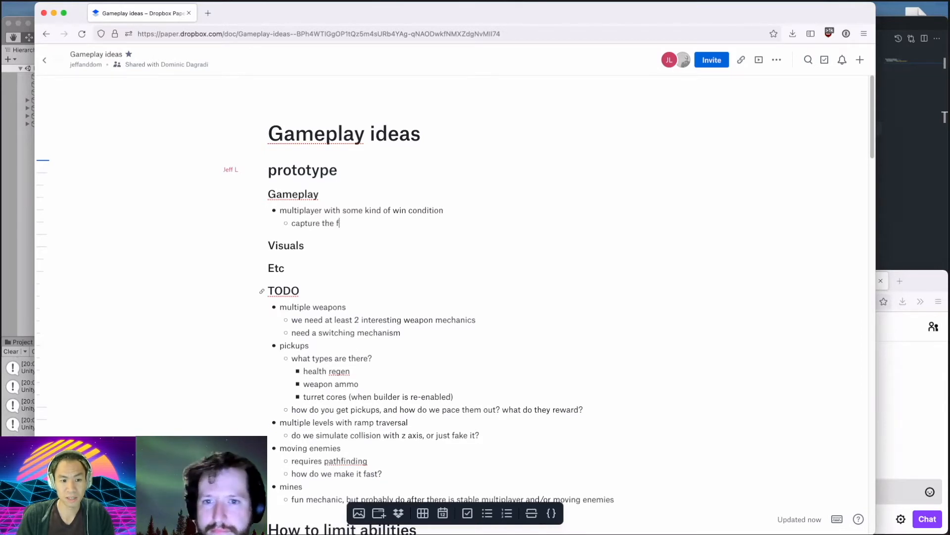
pyautogui.write('lag')
pyautogui.press('Return')
pyautogui.write('surviv')
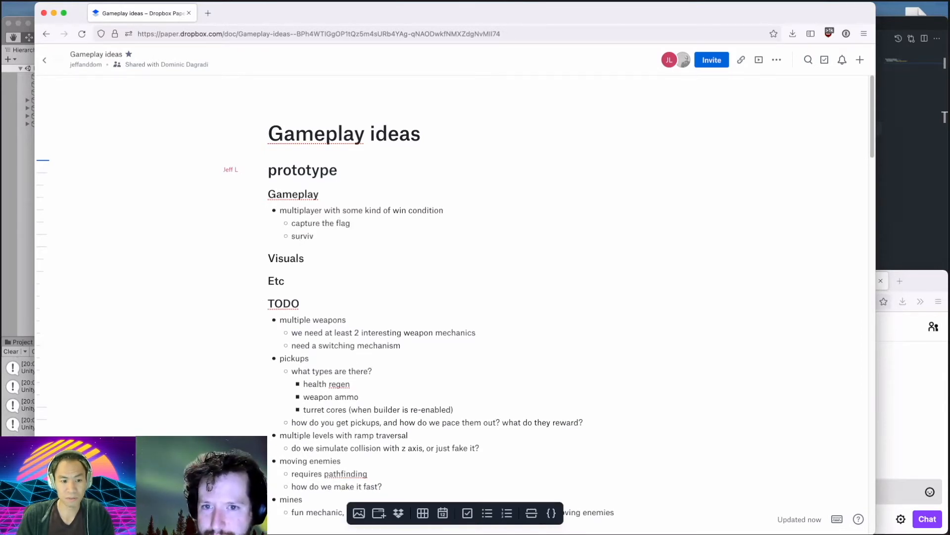
pyautogui.write('e N minutes')
# Extend the nested win condition list with "territory control" and "acquire all macguffins".
pyautogui.press('Return')
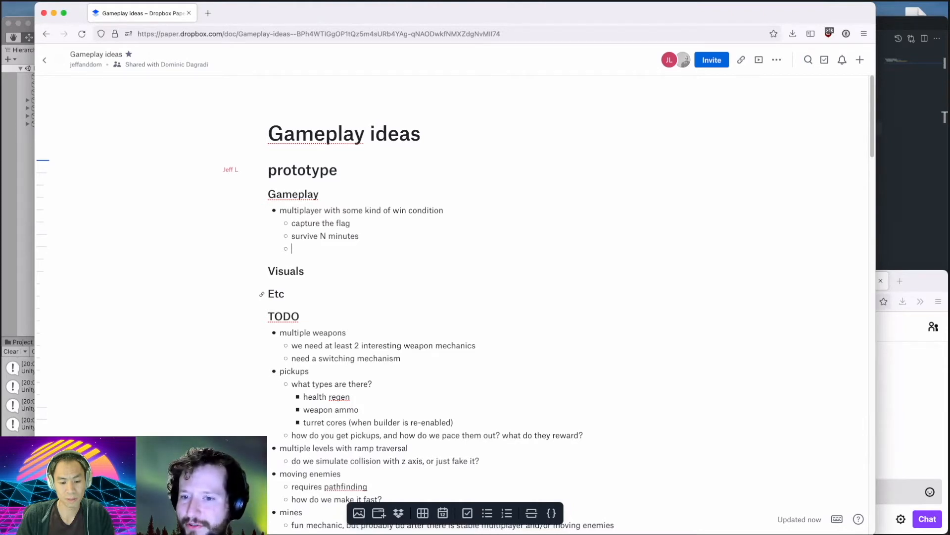
pyautogui.write('territor')
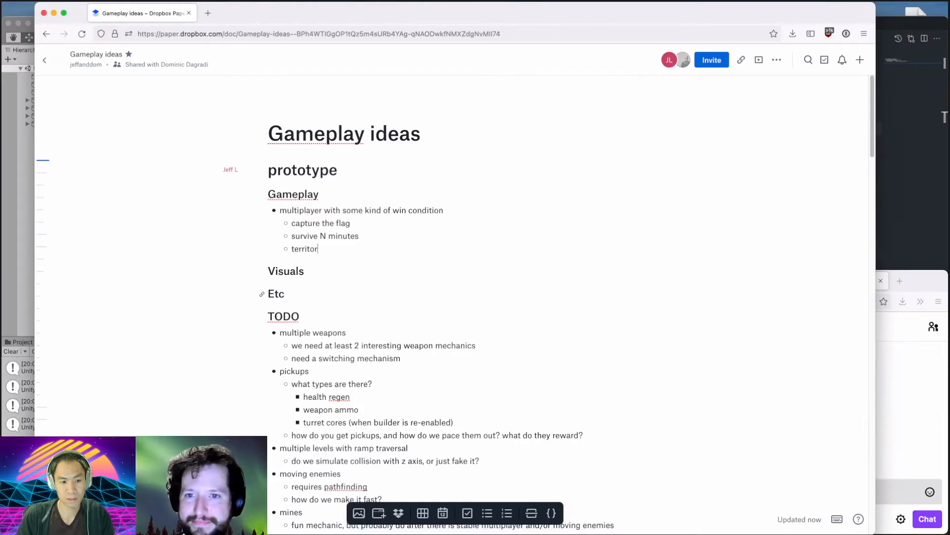
pyautogui.write('y control')
pyautogui.press('Return')
pyautogui.write('a')
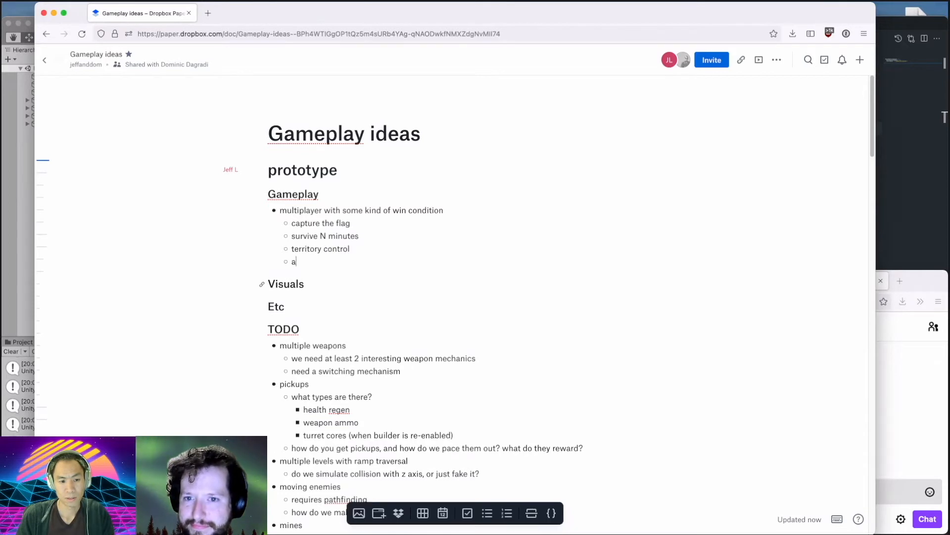
pyautogui.write('cquire all ')
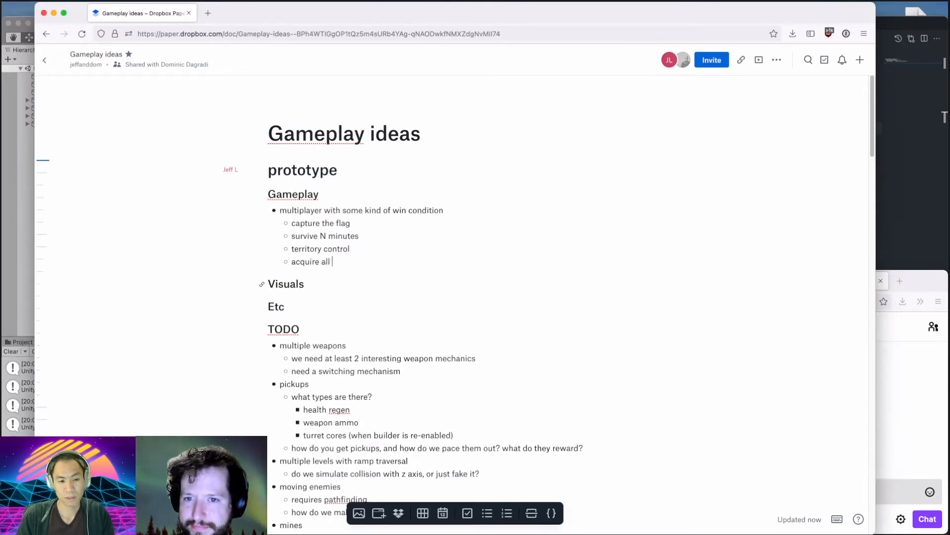
pyautogui.write('macguffins')
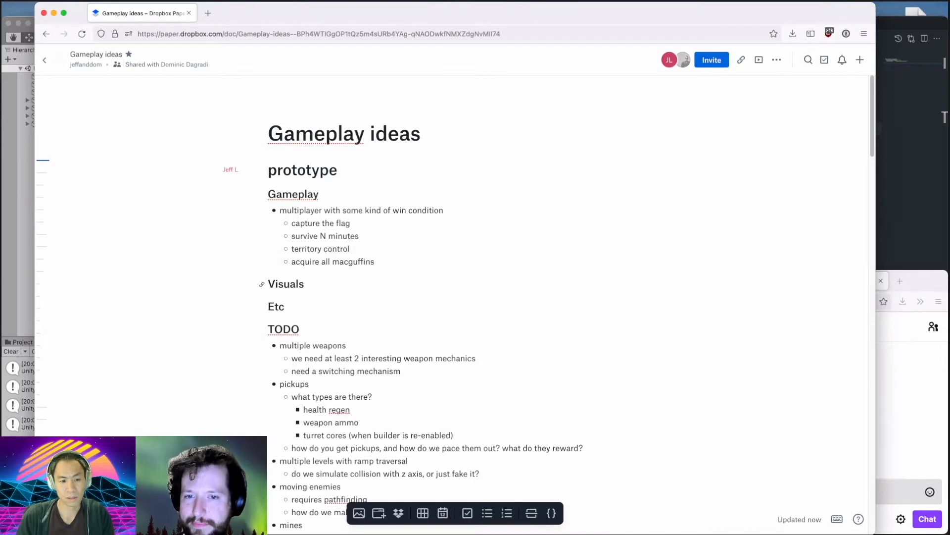
# Add the top-level Gameplay bullets "turrets", "resource collection" and "building" after the win condition items.
pyautogui.press('Return')
pyautogui.hotkey('shift', 'Tab')
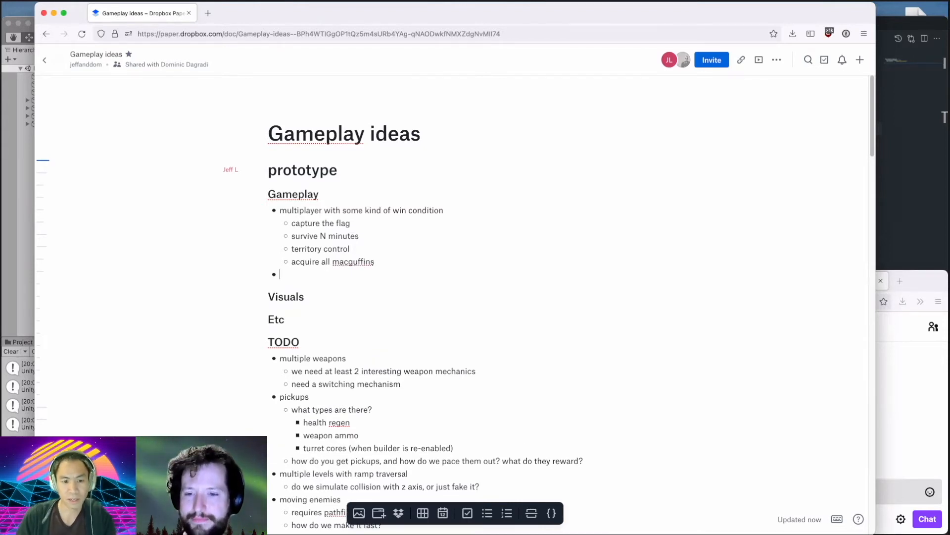
pyautogui.write('turrets')
pyautogui.press('Return')
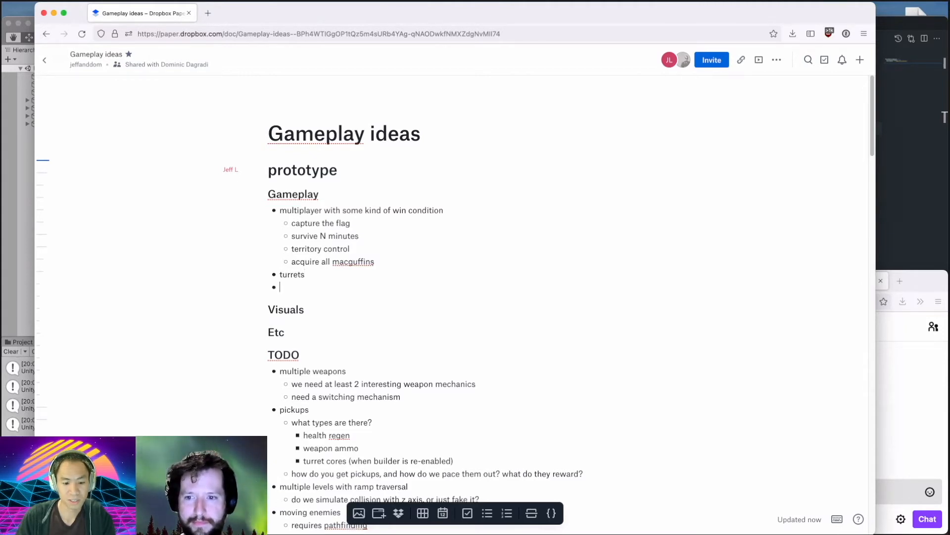
pyautogui.write('resource collect')
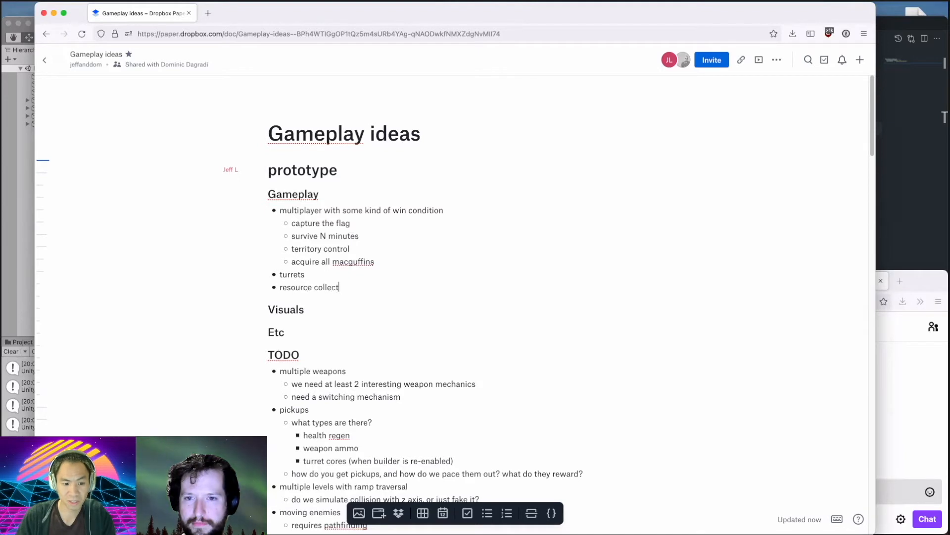
pyautogui.write('ion')
pyautogui.press('Return')
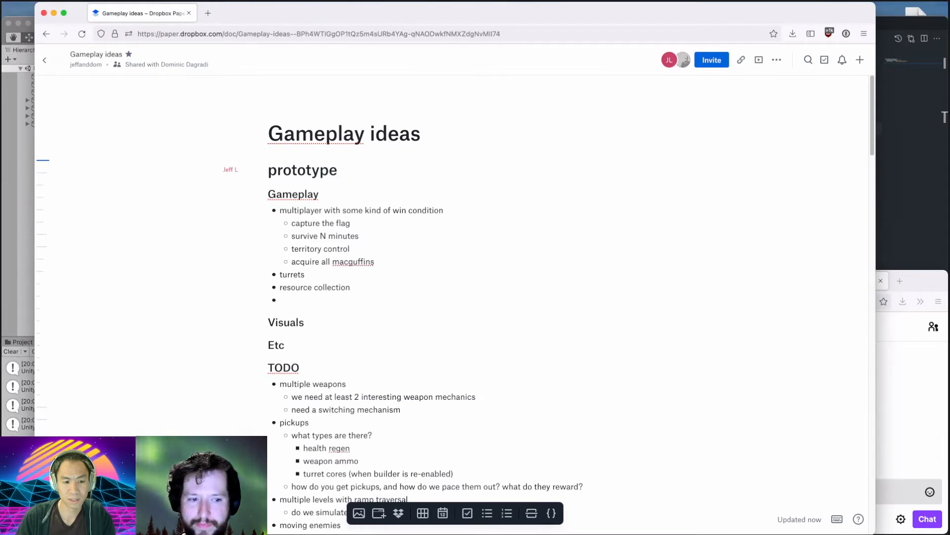
pyautogui.write('building')
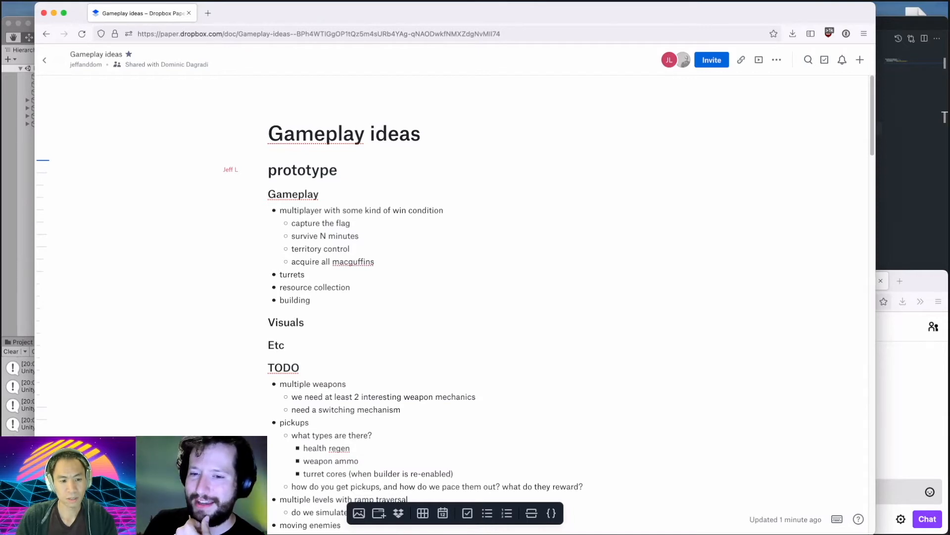
# Nest the items "walls" and "turrets" under the building bullet.
pyautogui.press('Return')
pyautogui.press('Tab')
pyautogui.write('walls')
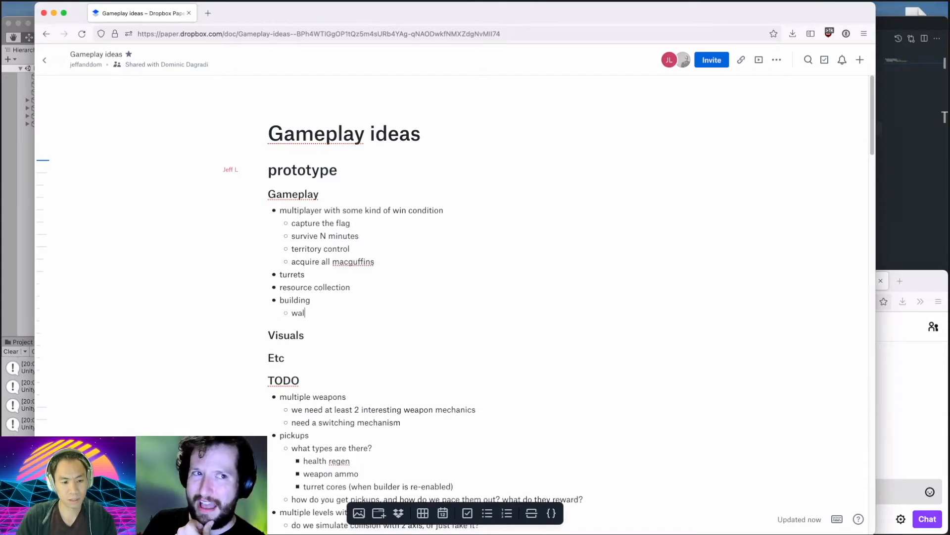
pyautogui.press('Return')
pyautogui.write('turrets')
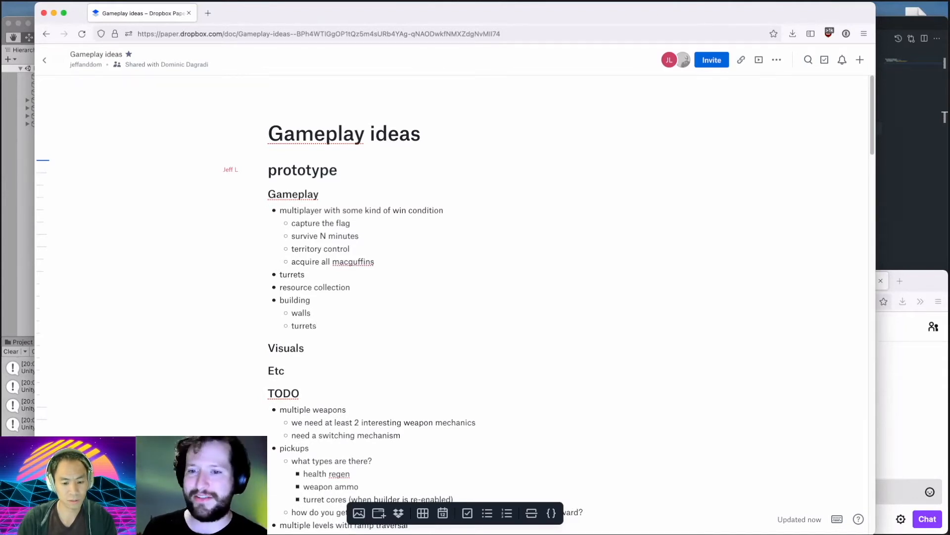
# Add the top-level bullets "mine" and "tune the gun" at the end of the Gameplay list.
pyautogui.press('Return')
pyautogui.press('Return')
pyautogui.write('mine')
pyautogui.click(304, 360)
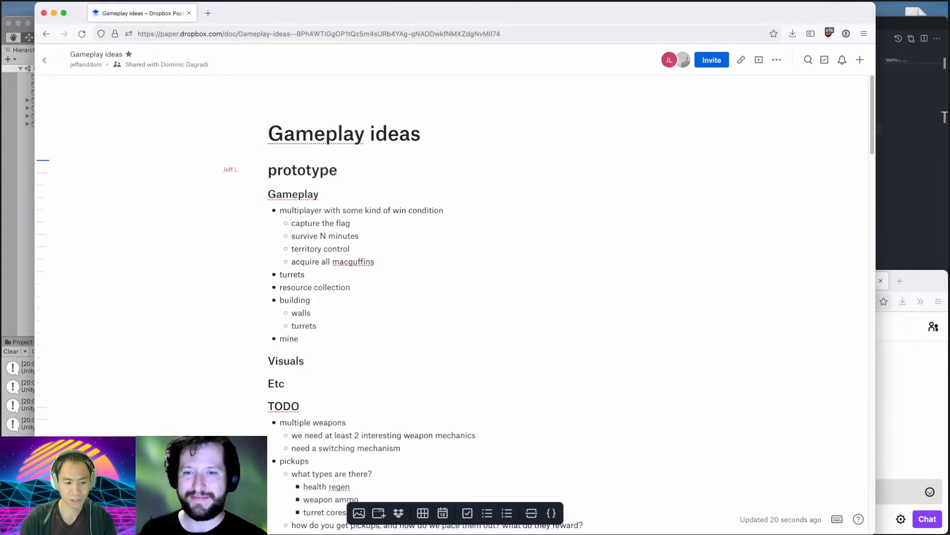
pyautogui.press('Up')
pyautogui.press('Return')
pyautogui.write('tune the gun')
pyautogui.press('Down')
pyautogui.press('Return')
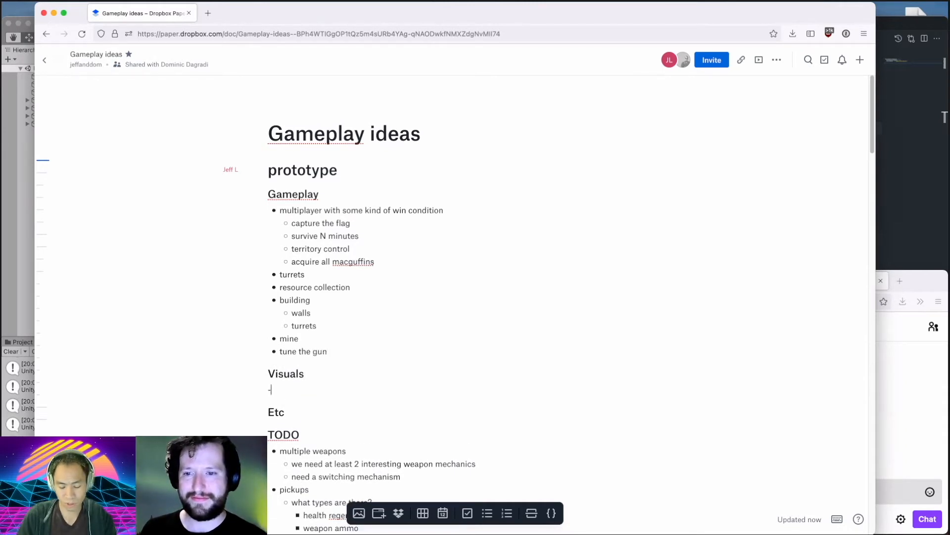
pyautogui.press('BackSpace')
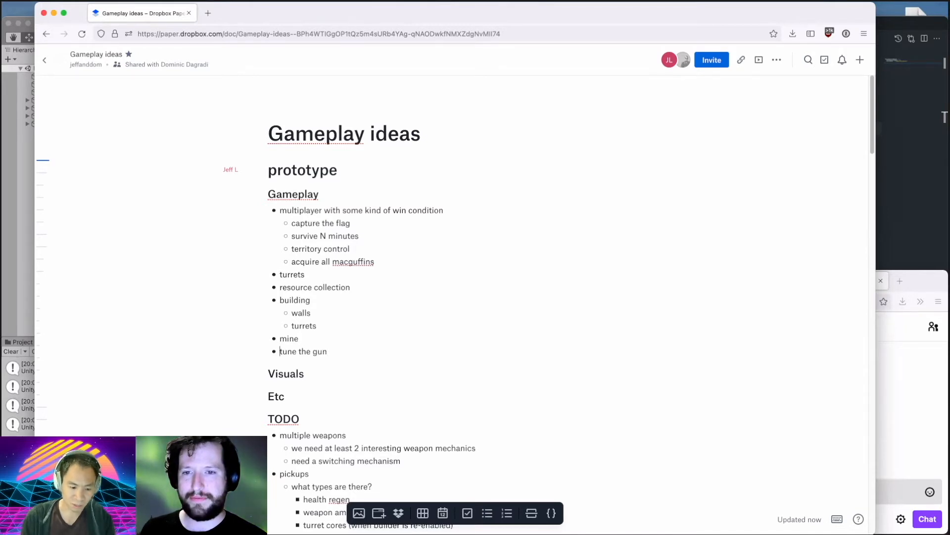
pyautogui.click(279, 351)
pyautogui.click(305, 373)
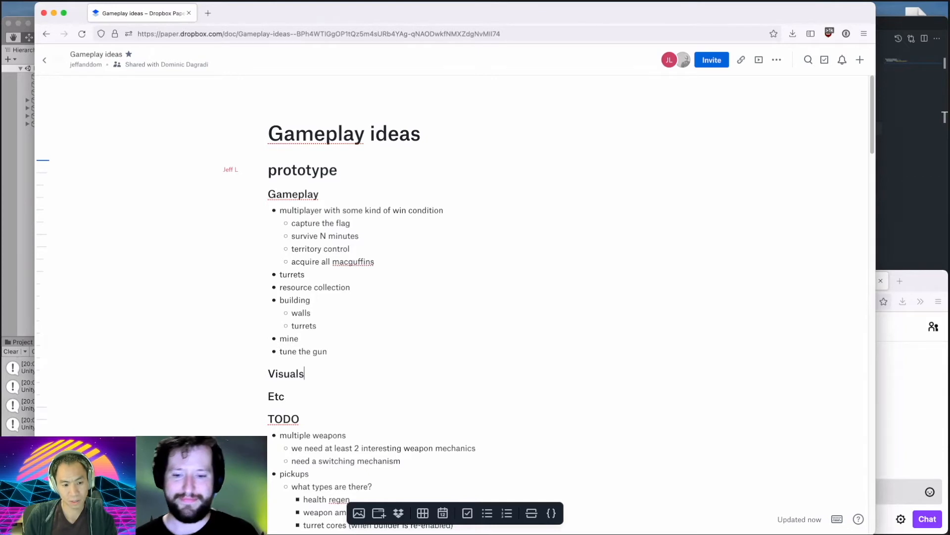
# Start a bulleted list under the Visuals heading with the items "HUD" and "rotate the tank body".
pyautogui.press('Return')
pyautogui.write('- HUD')
pyautogui.press('Return')
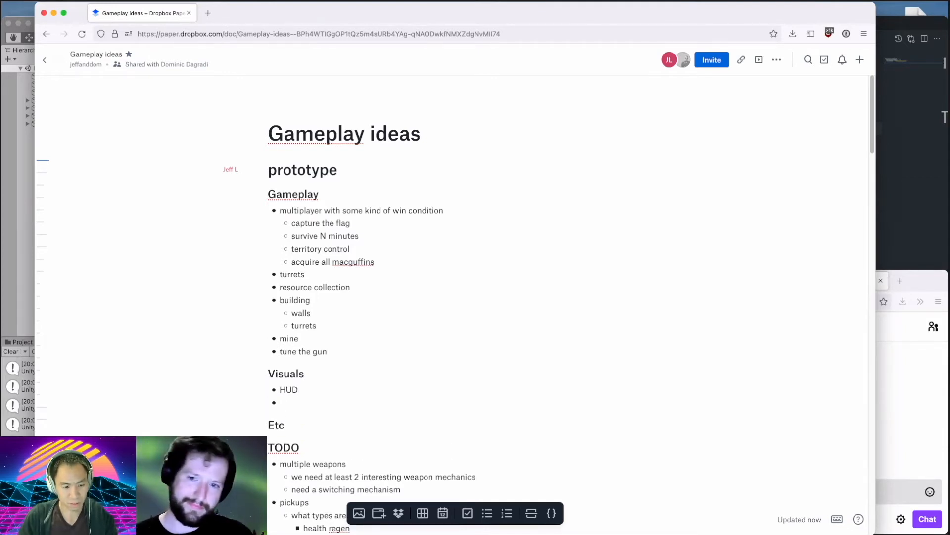
pyautogui.write('rotate the t')
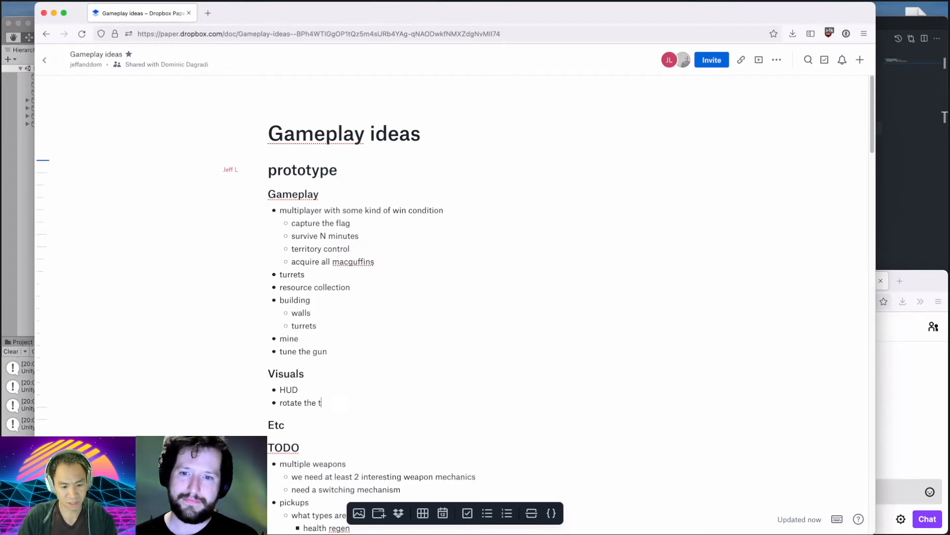
pyautogui.write('ank body')
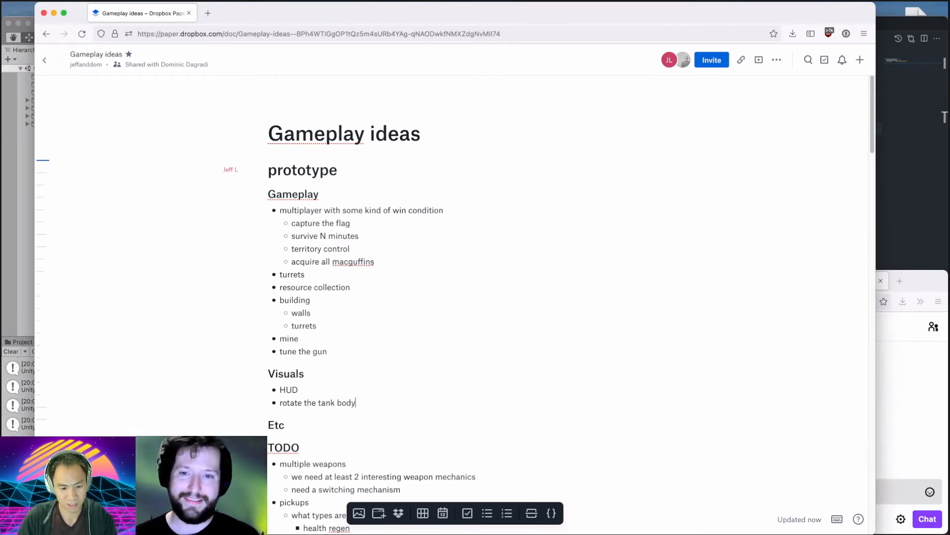
# Add the Visuals bullet "some wireframe color" with the nested item "glow?".
pyautogui.press('Return')
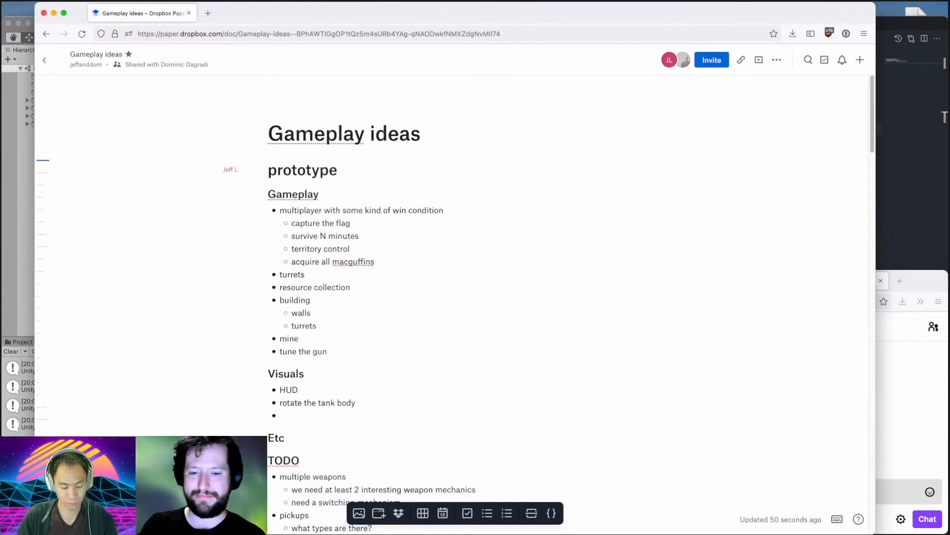
pyautogui.write('some wireframe color')
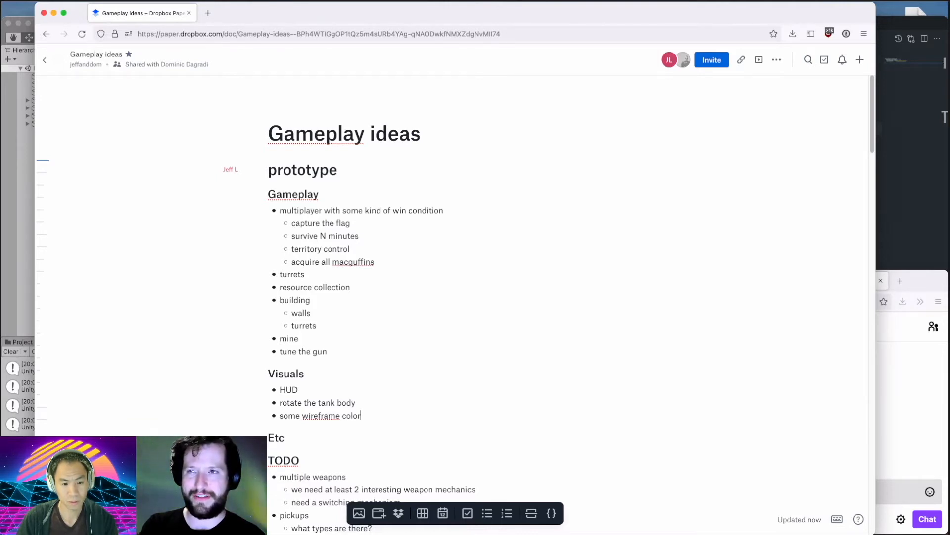
pyautogui.press('Return')
pyautogui.press('Tab')
pyautogui.write('glow?')
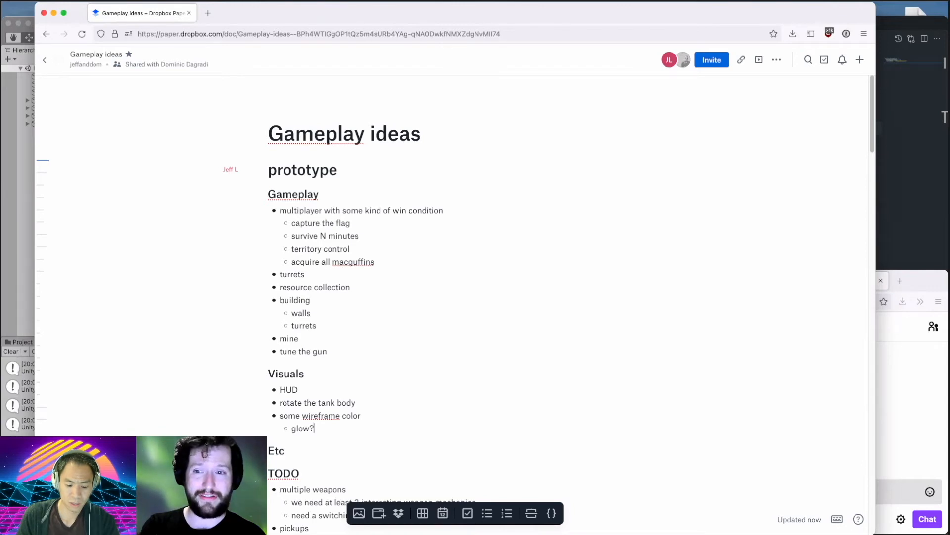
# Search the web for "opengl bloom" in a new browser tab and open the LearnOpenGL Bloom article.
pyautogui.press('super+t')
pyautogui.press('super+o')
pyautogui.press('Escape')
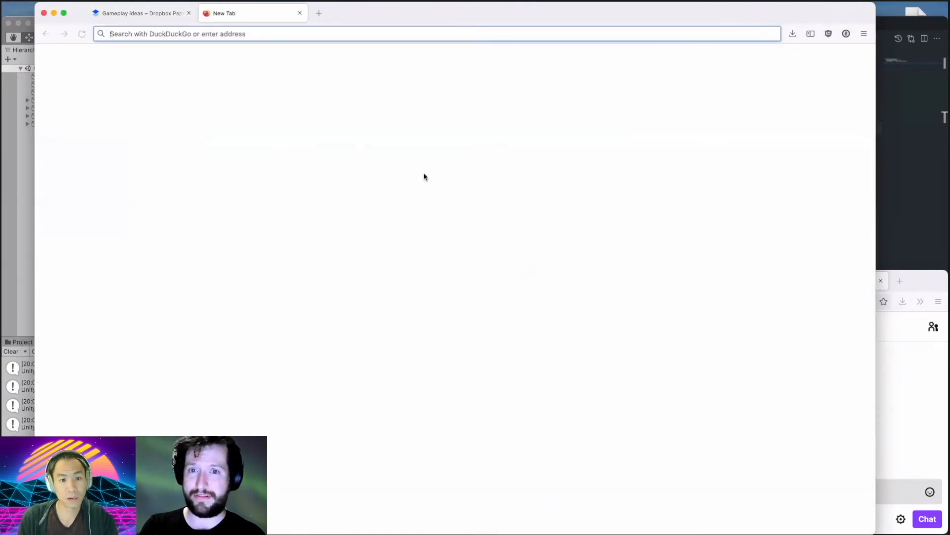
pyautogui.write('opengl bloom')
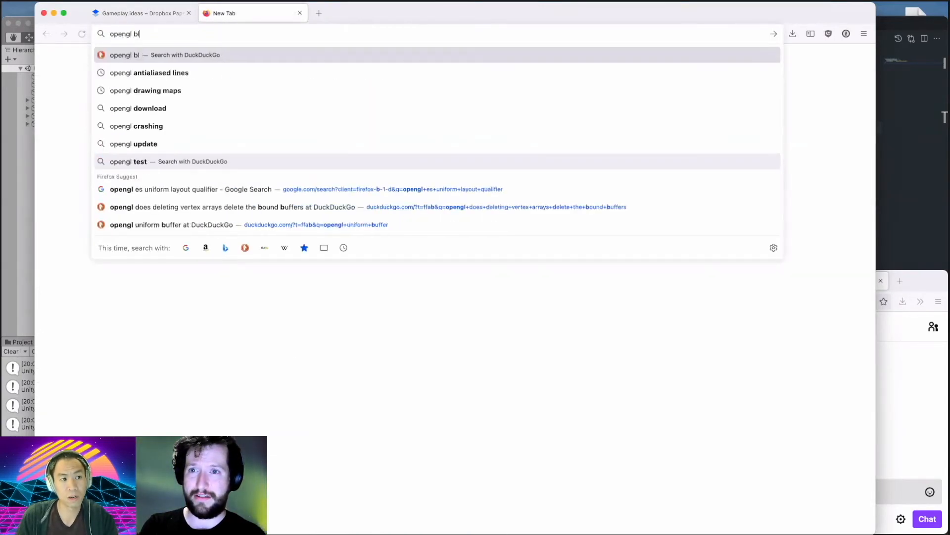
pyautogui.press('Return')
pyautogui.click(204, 132)
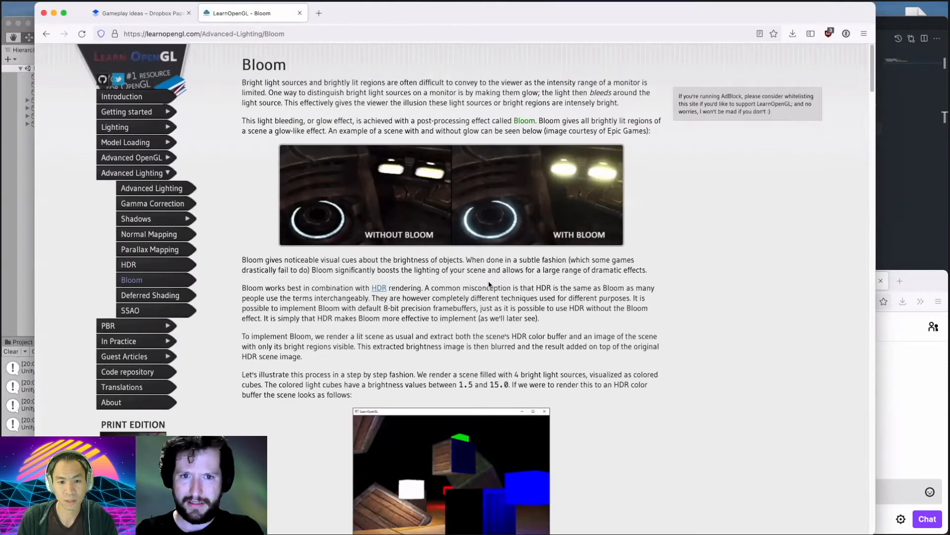
# Examine the Bloom article's explanation and example images of brightness extraction, blurring and the combined glow effect.
pyautogui.scroll(-3, 489, 285)
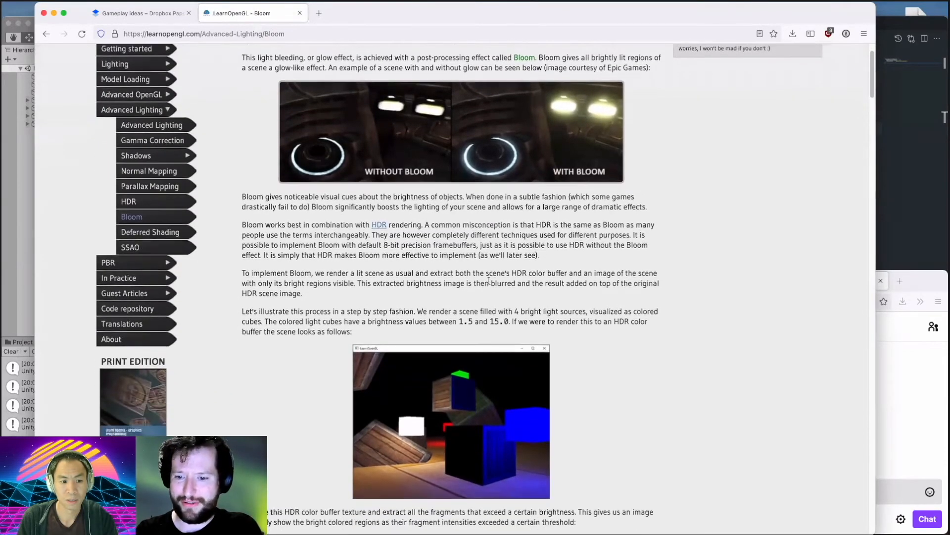
pyautogui.scroll(-8, 489, 281)
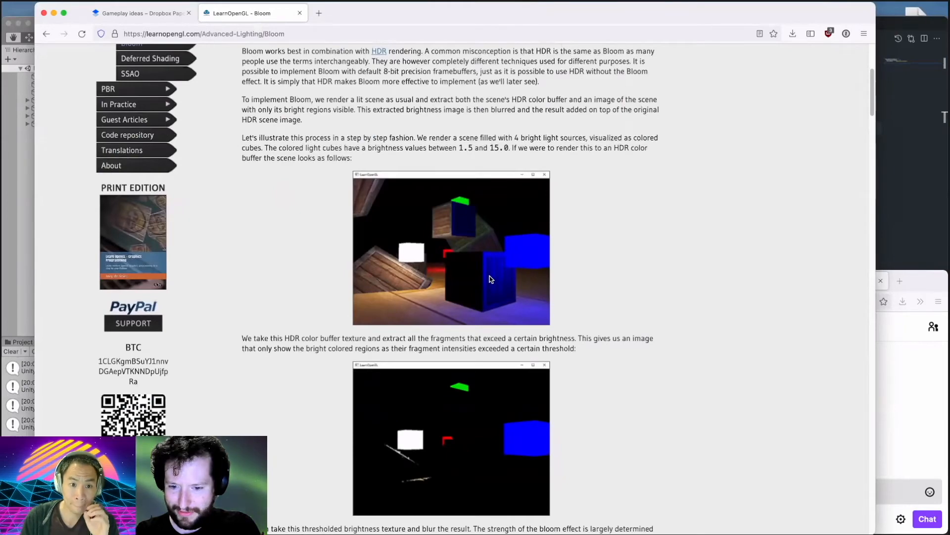
pyautogui.scroll(-12, 490, 279)
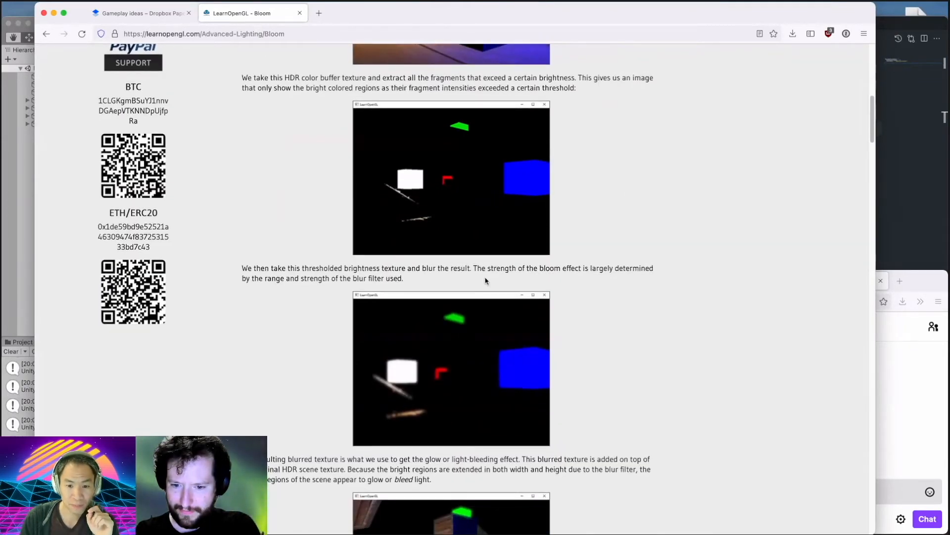
pyautogui.scroll(-11, 482, 271)
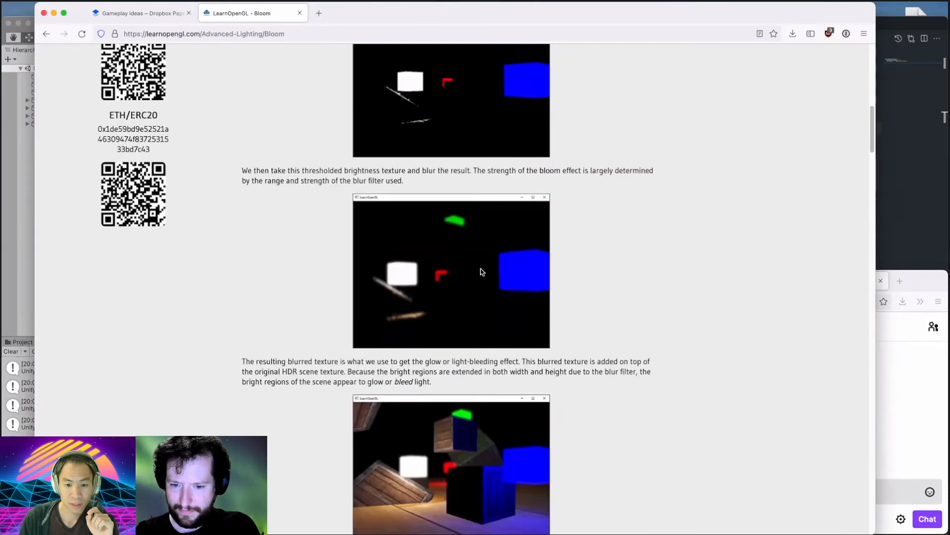
pyautogui.scroll(12, 480, 271)
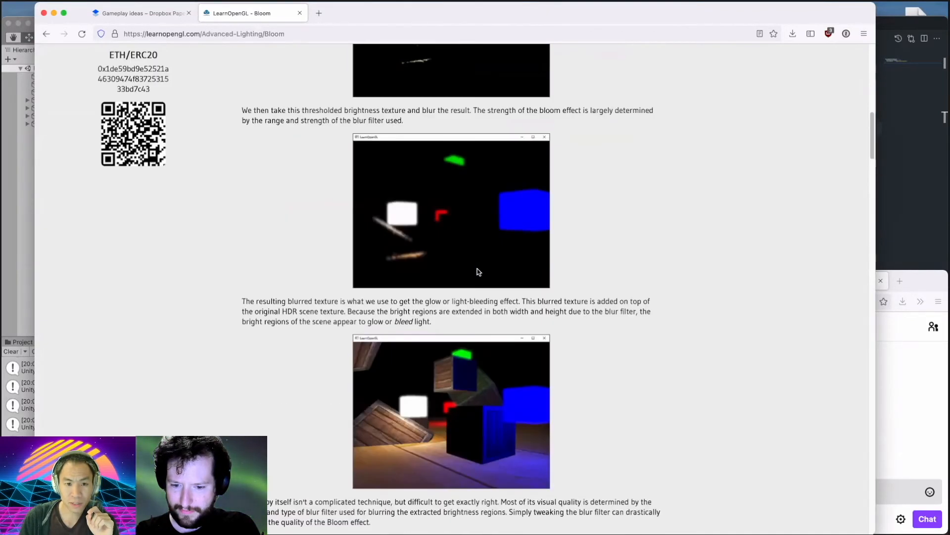
pyautogui.scroll(11, 478, 272)
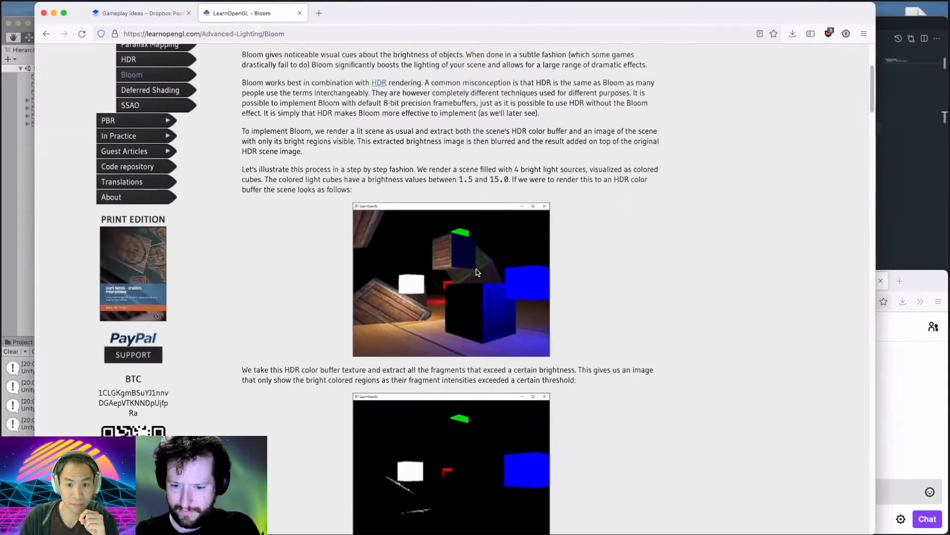
pyautogui.scroll(-2, 465, 238)
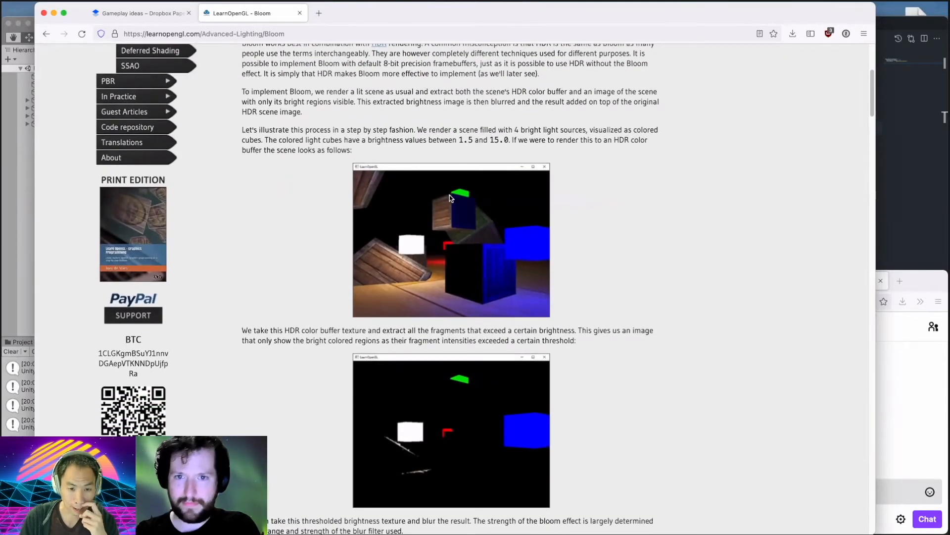
pyautogui.scroll(-2, 449, 195)
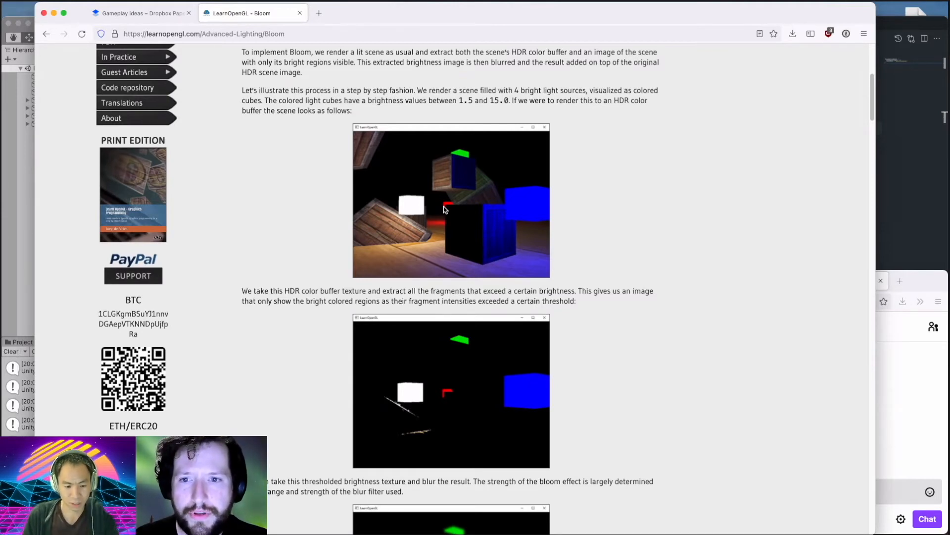
# Read on in the Bloom article through the blur and combine diagram to the section on extracting bright color.
pyautogui.scroll(-3, 649, 262)
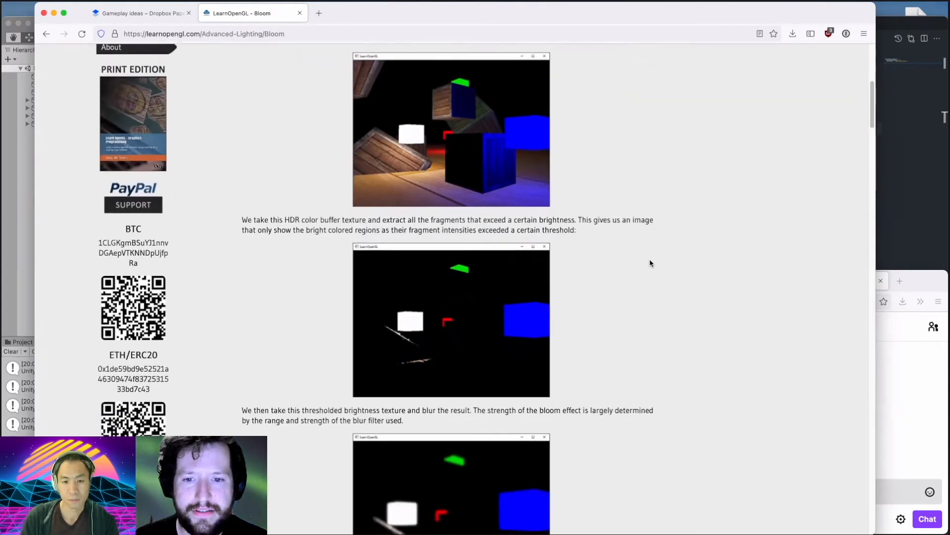
pyautogui.scroll(-10, 650, 263)
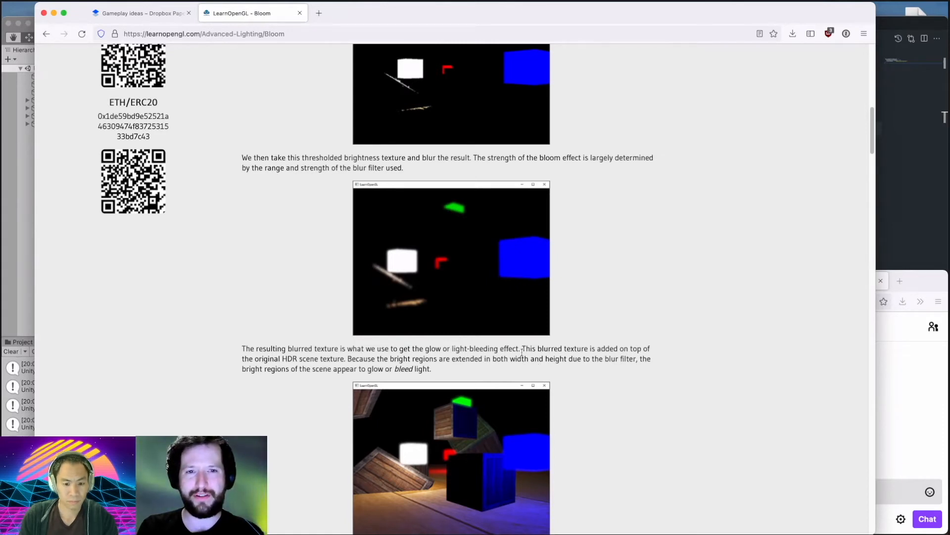
pyautogui.scroll(-7, 573, 348)
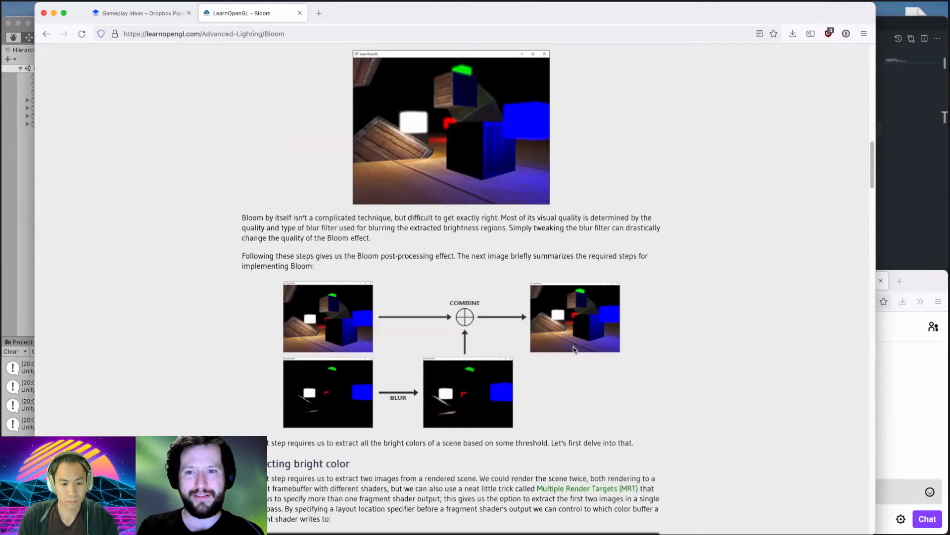
pyautogui.scroll(-2, 573, 349)
pyautogui.scroll(-2, 574, 349)
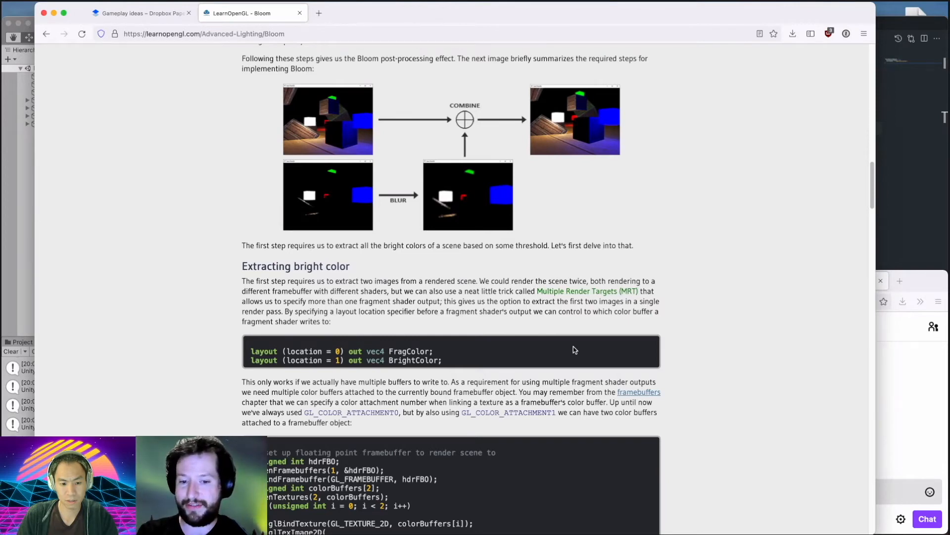
# Return to the Gameplay ideas document and reword the nested item under "some wireframe color" as "glow wireframe".
pyautogui.hotkey('ctrl', 'Tab')
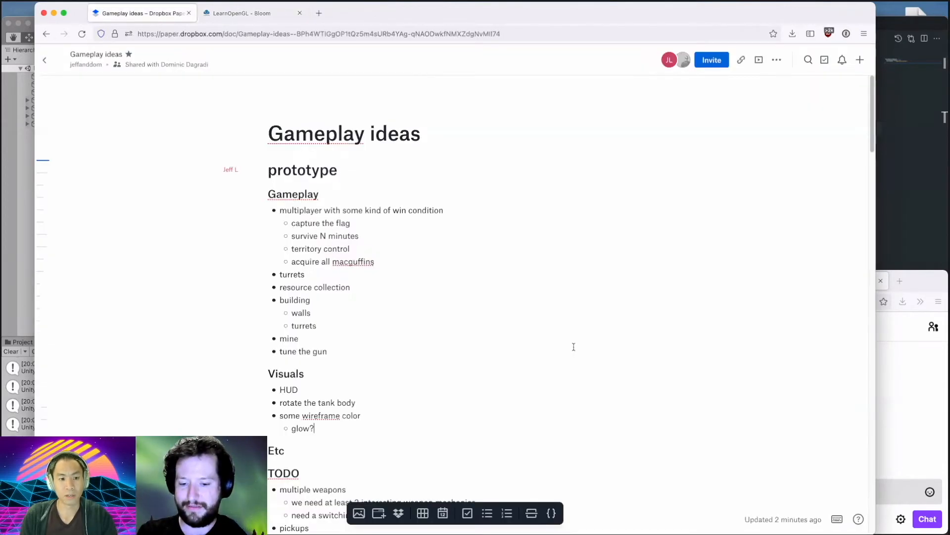
pyautogui.press('BackSpace')
pyautogui.write('wiht')
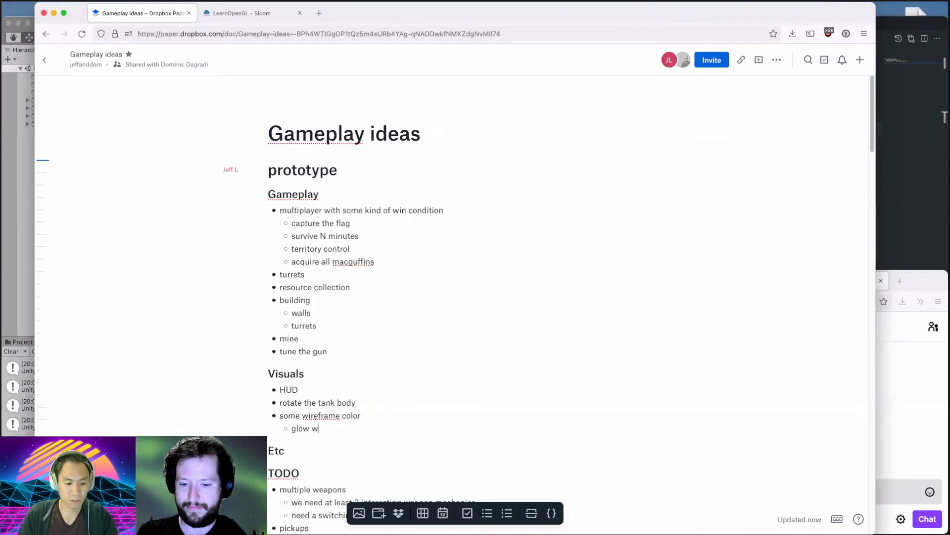
pyautogui.press('BackSpace')
pyautogui.press('BackSpace')
pyautogui.press('BackSpace')
pyautogui.write('reframe')
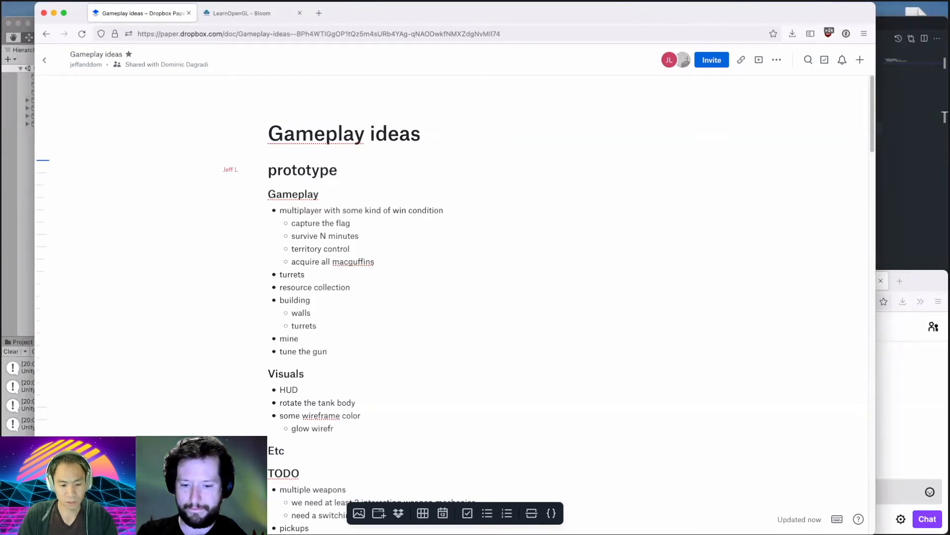
pyautogui.hotkey('shift', 'Up')
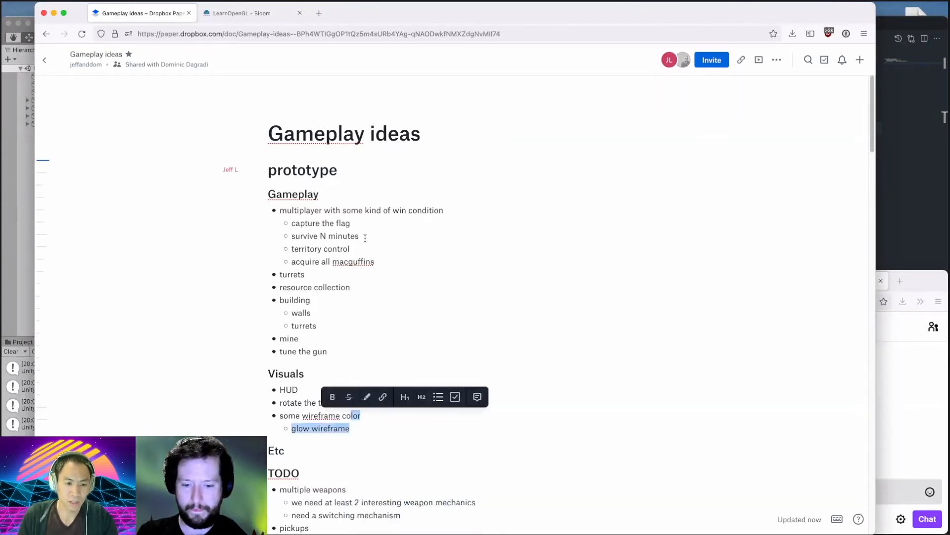
pyautogui.click(348, 276)
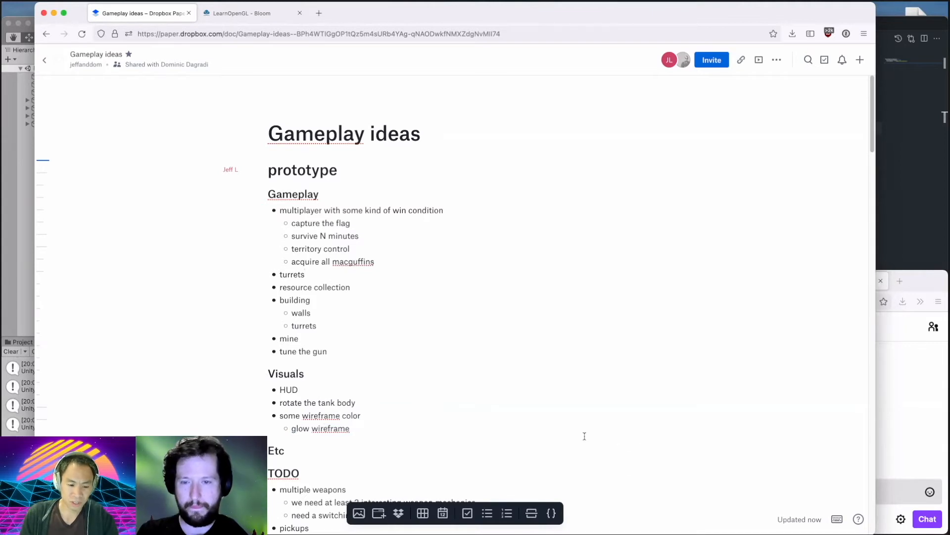
pyautogui.click(361, 430)
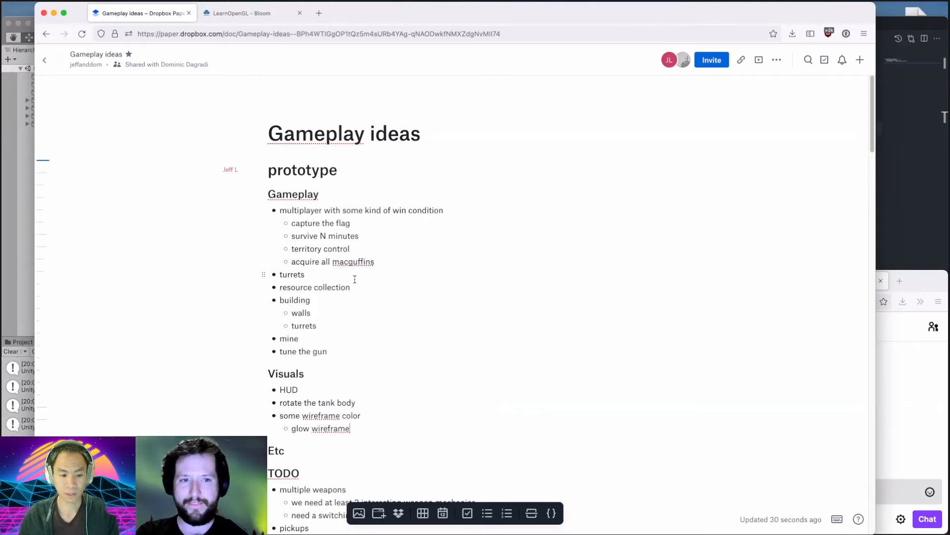
# Switch to Unity and examine the Level0 scene's terrain, walls and trees from several angles.
pyautogui.moveTo(786, 20); pyautogui.dragTo(815, 34)
pyautogui.click(365, 323)
pyautogui.click(366, 318)
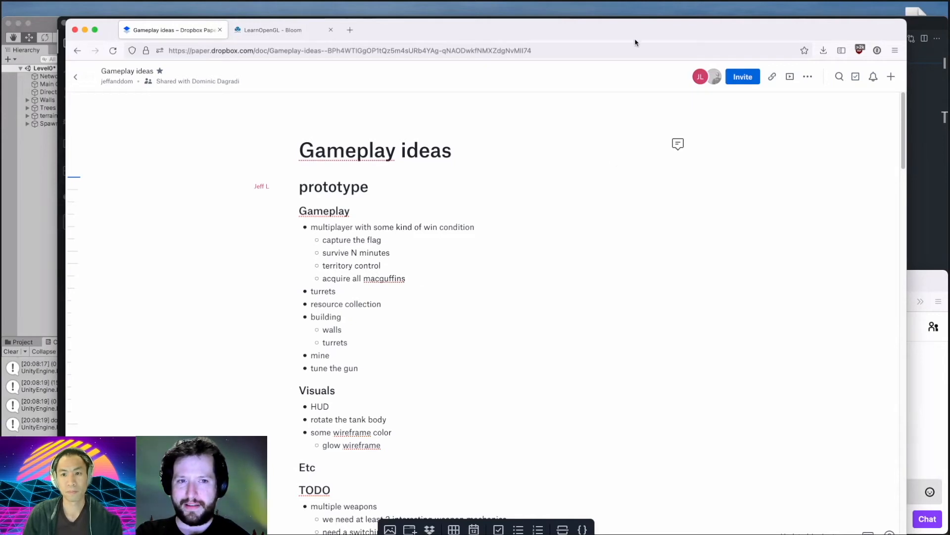
pyautogui.click(13, 169)
pyautogui.scroll(3, 519, 246)
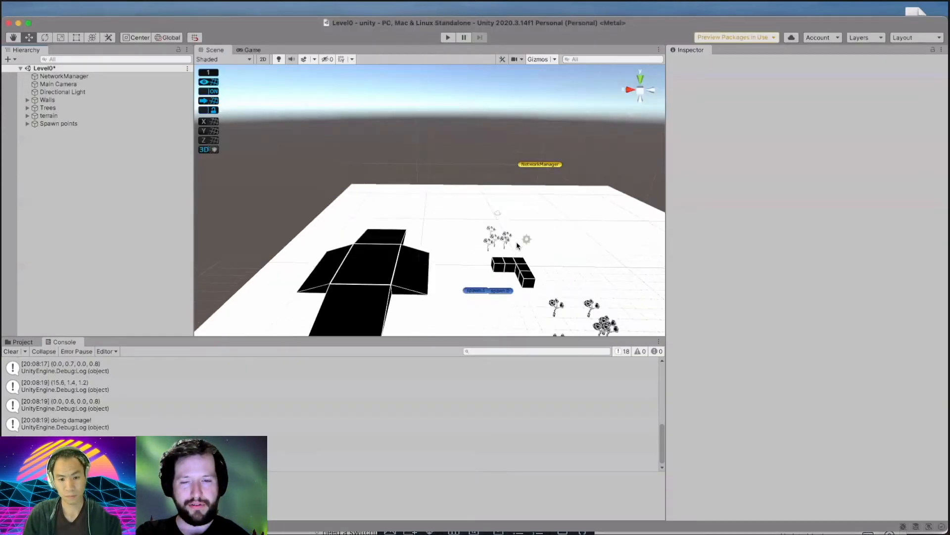
pyautogui.scroll(-1, 518, 246)
pyautogui.keyDown('alt'); pyautogui.moveTo(507, 277); pyautogui.dragTo(544, 283); pyautogui.keyUp('alt')
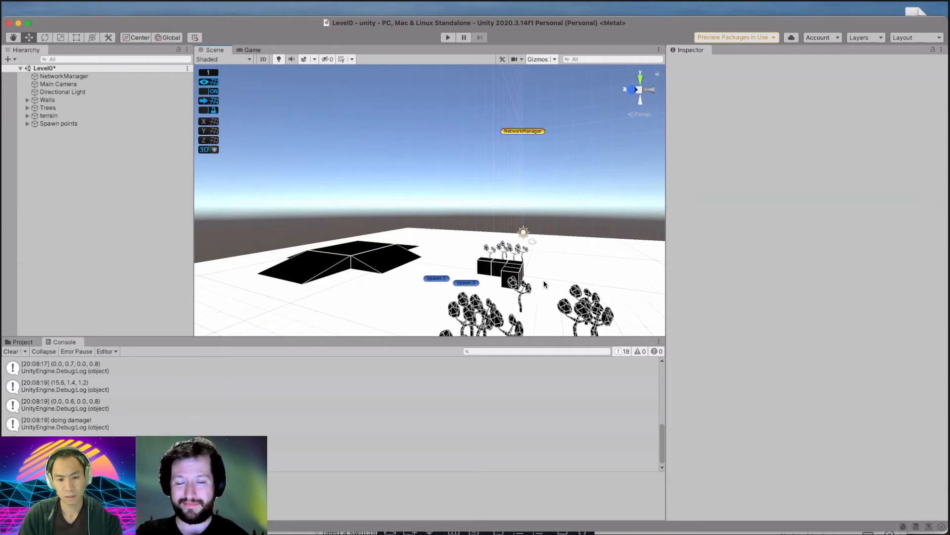
pyautogui.keyDown('alt'); pyautogui.moveTo(522, 268); pyautogui.dragTo(526, 319); pyautogui.keyUp('alt')
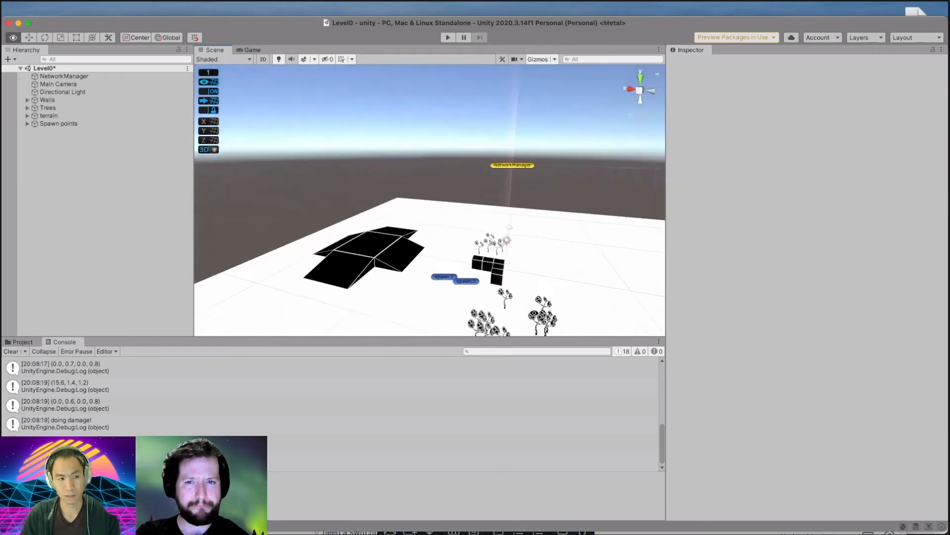
# Switch back to the Gameplay ideas document in Firefox and add a "death" bullet after "turrets" in the Gameplay list.
pyautogui.press('super+Tab')
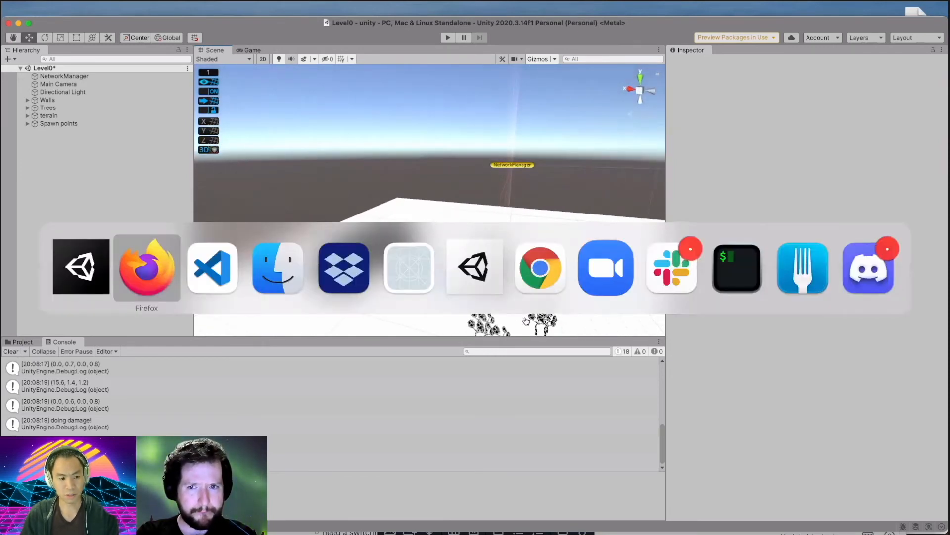
pyautogui.press('super+Tab')
pyautogui.press('super+shift+Tab')
pyautogui.scroll(-3, 519, 316)
pyautogui.scroll(-3, 466, 310)
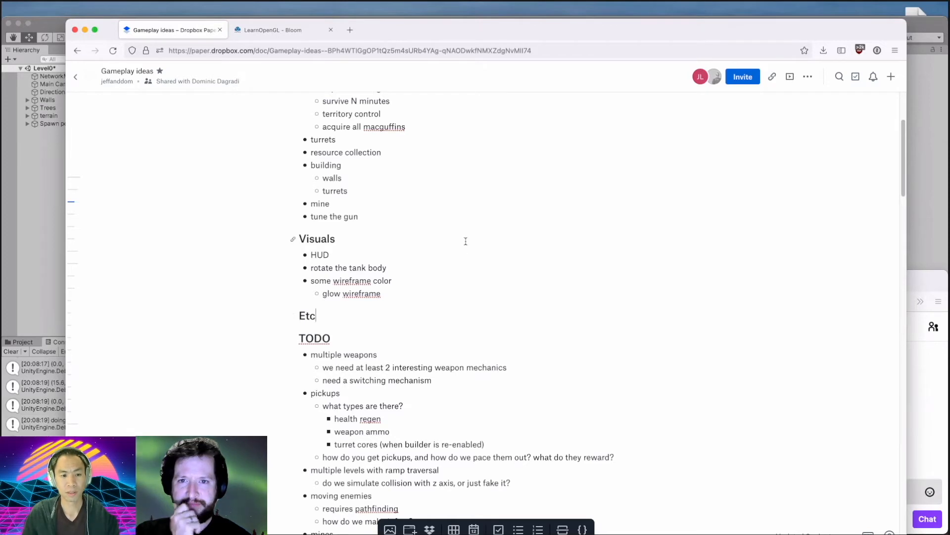
pyautogui.scroll(2, 435, 248)
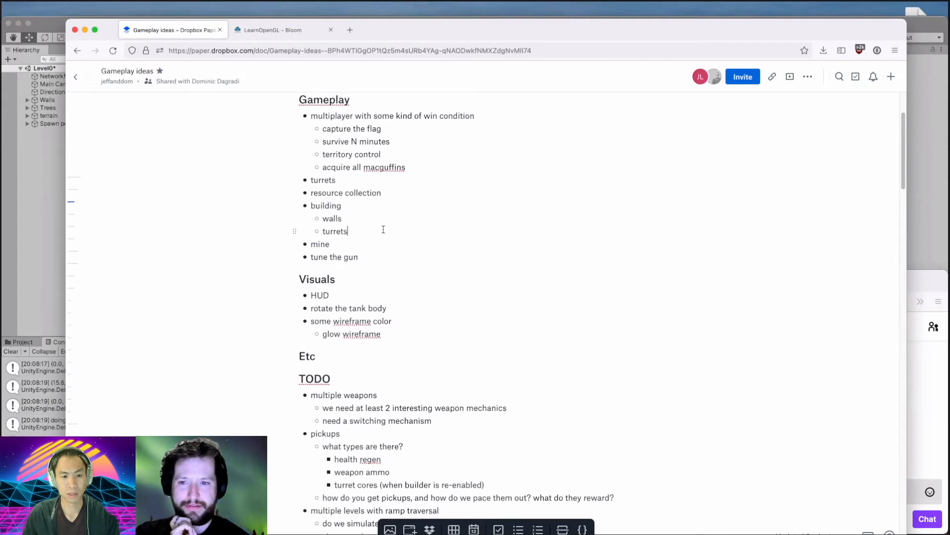
pyautogui.click(412, 183)
pyautogui.press('Return')
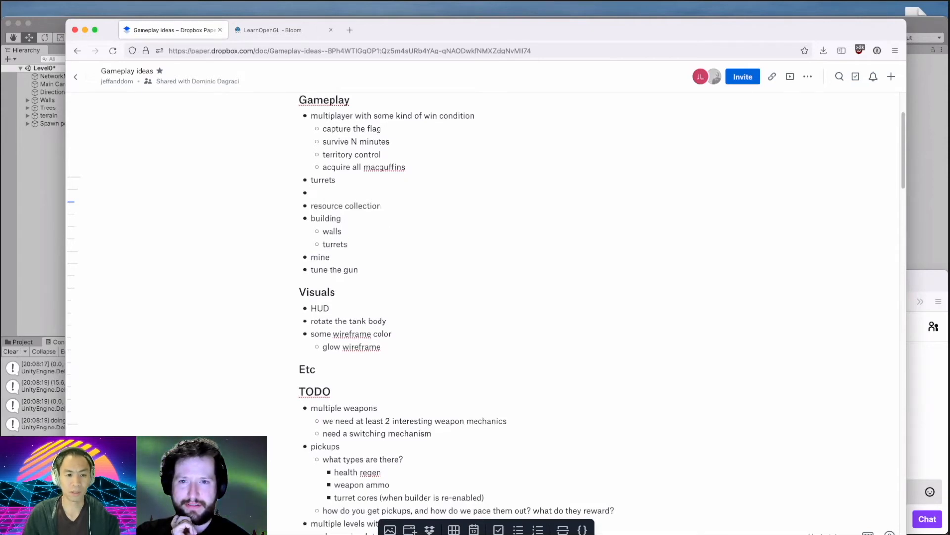
pyautogui.write('death')
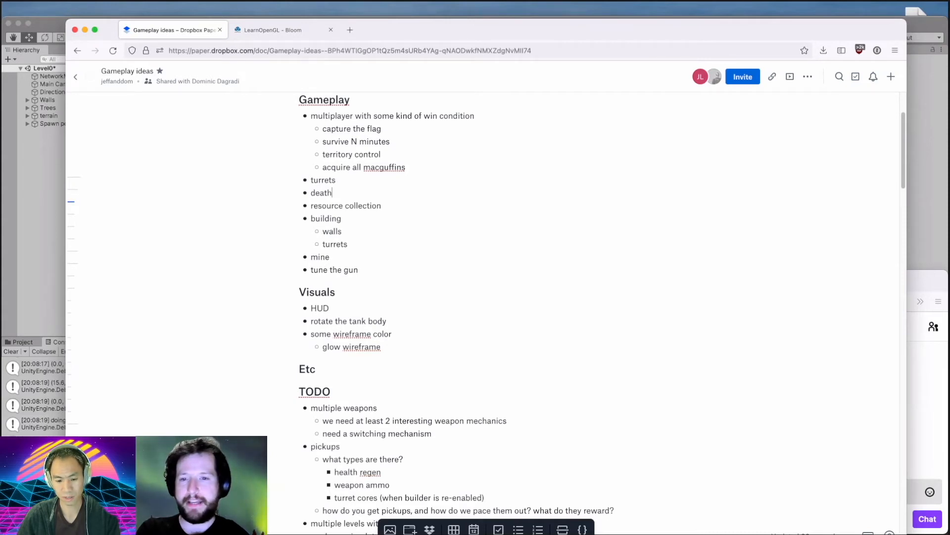
# Switch to Unity and create an empty game object named "Turret" at the root of the Level0 scene.
pyautogui.click(5, 132)
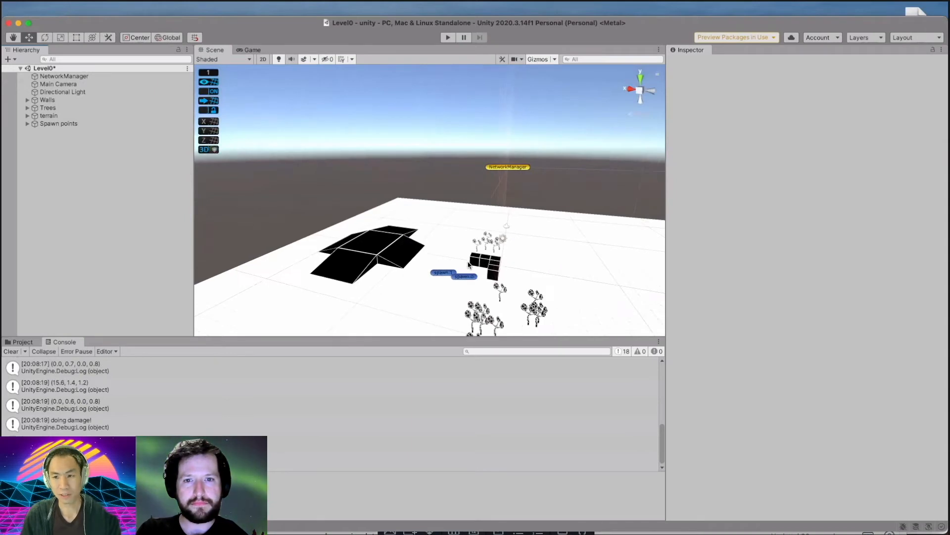
pyautogui.rightClick(71, 181)
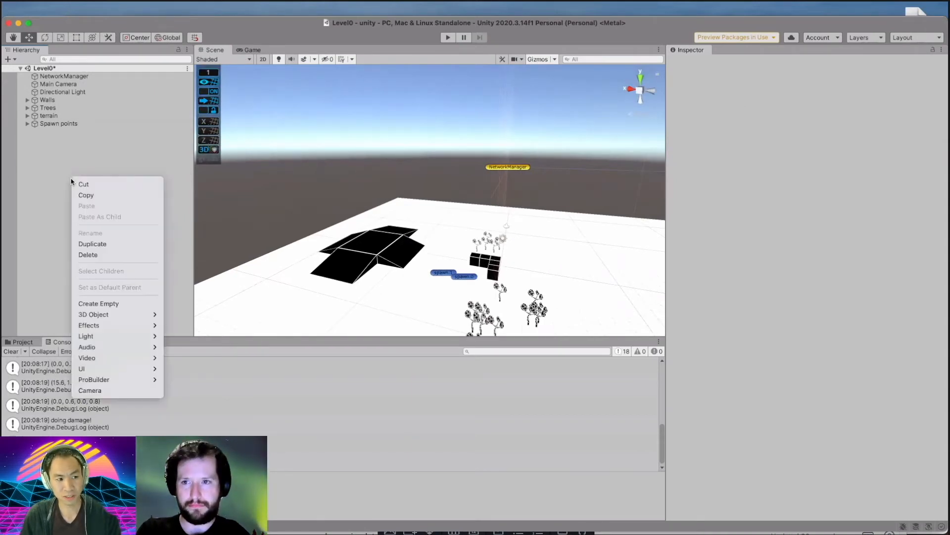
pyautogui.click(140, 309)
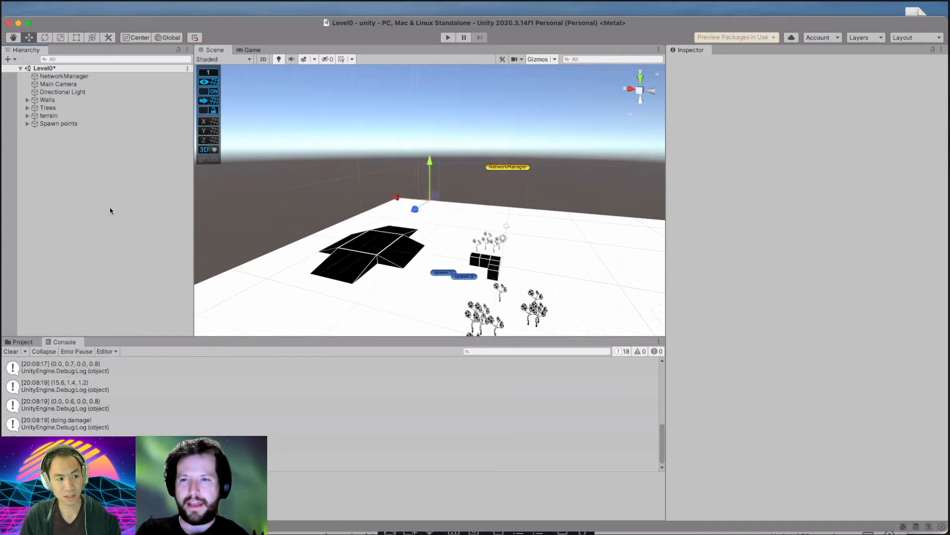
pyautogui.write('Turret')
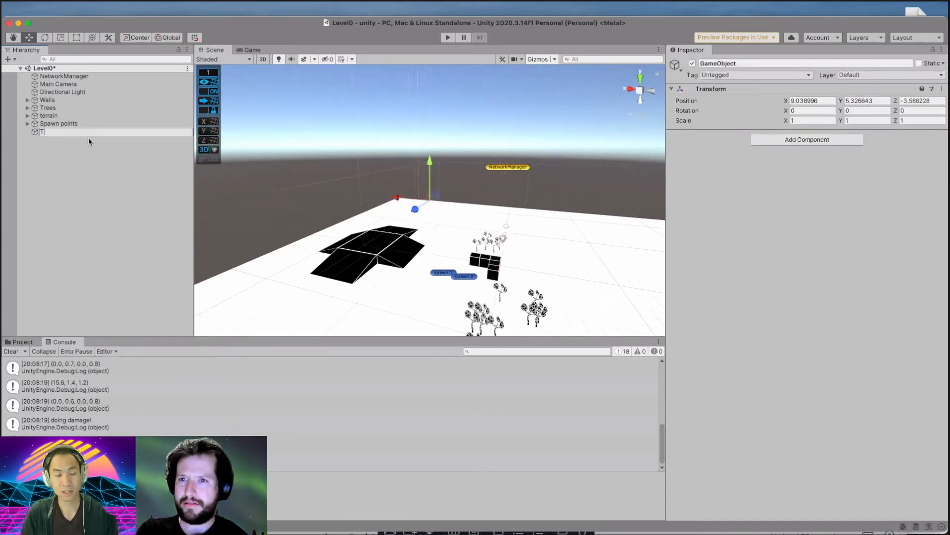
pyautogui.press('Return')
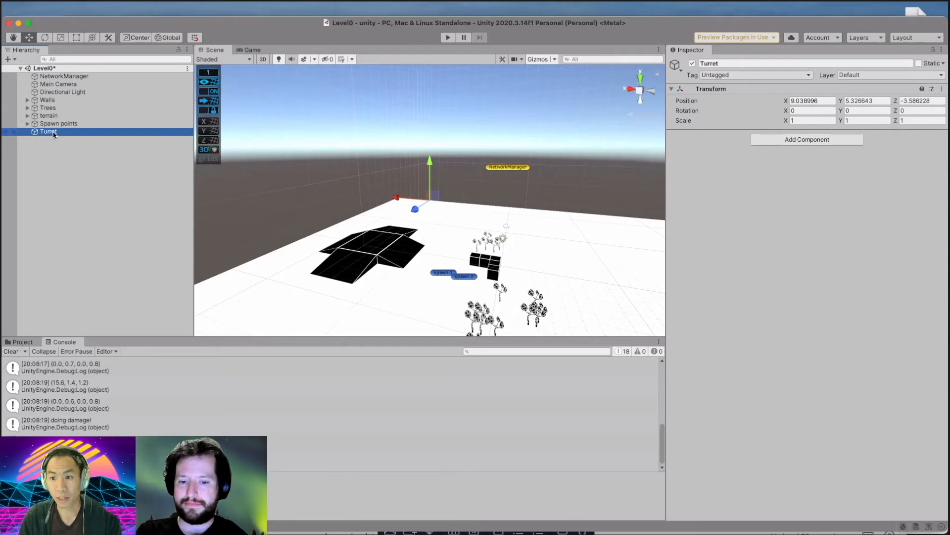
# Set the Turret object's position to 0 on the X, Y and Z axes.
pyautogui.click(812, 100)
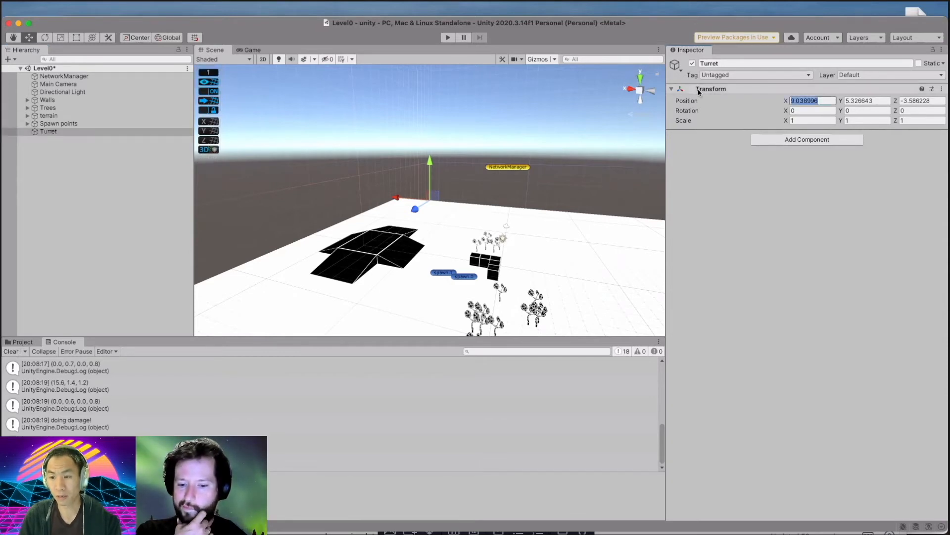
pyautogui.write('0')
pyautogui.press('Tab')
pyautogui.write('0')
pyautogui.press('Tab')
pyautogui.write('0')
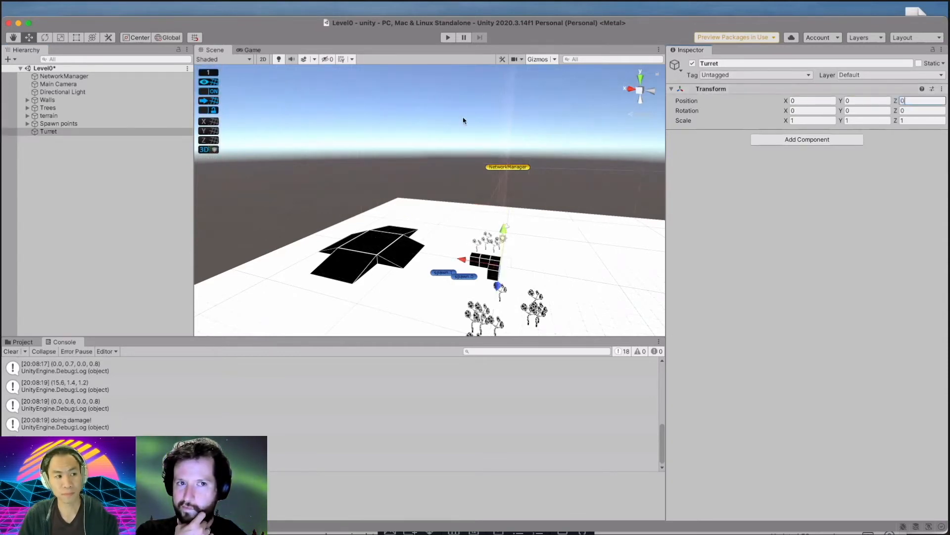
pyautogui.click(85, 143)
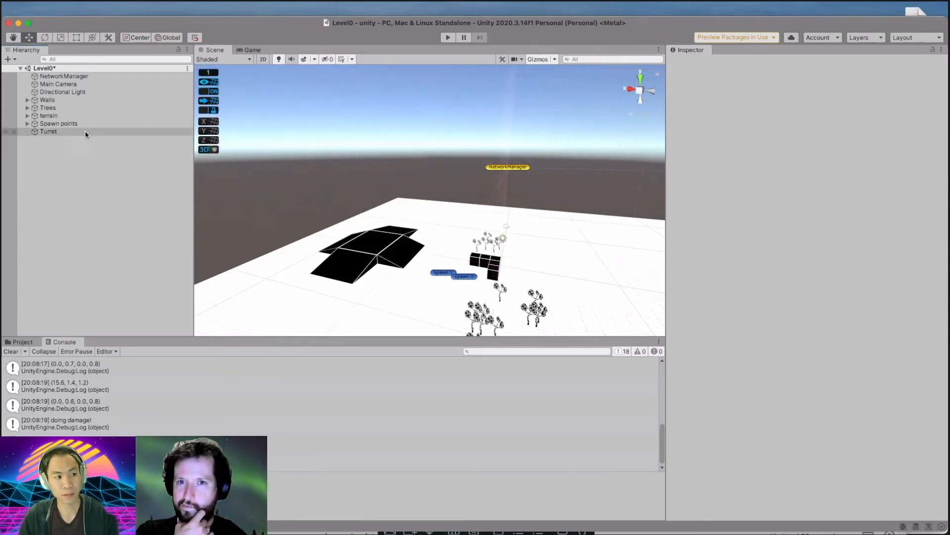
# Make a prefab from the Turret object in the project's prefab folder and select the new asset.
pyautogui.click(21, 342)
pyautogui.click(31, 431)
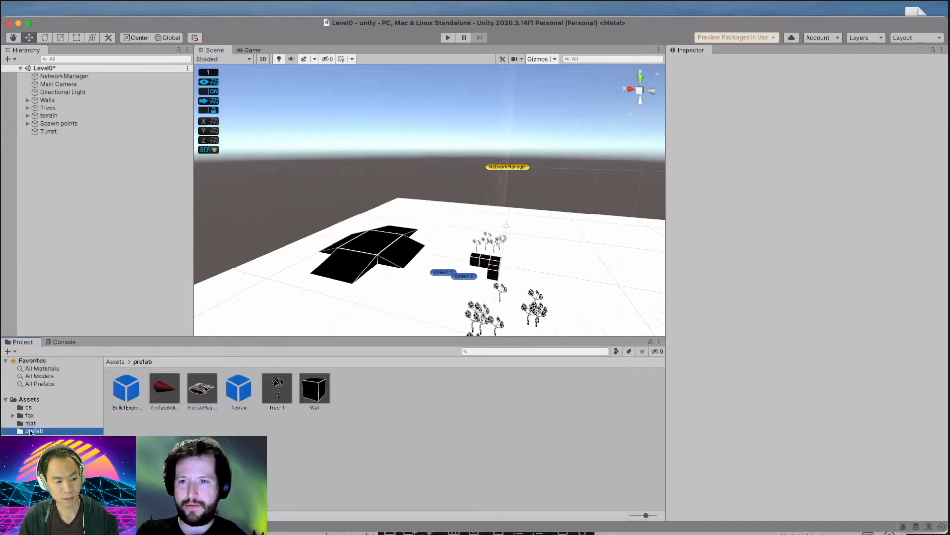
pyautogui.click(54, 134)
pyautogui.moveTo(55, 136); pyautogui.dragTo(369, 397)
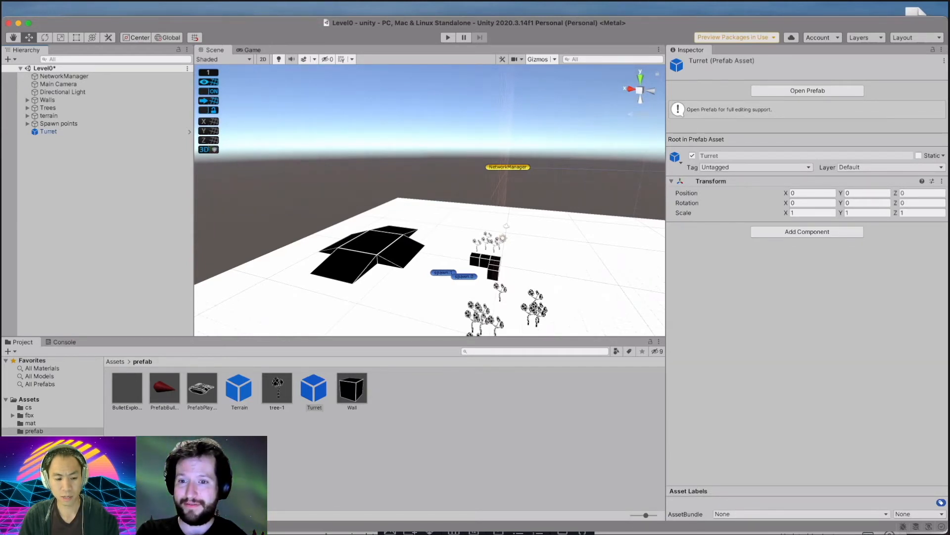
pyautogui.moveTo(543, 28); pyautogui.dragTo(545, 12)
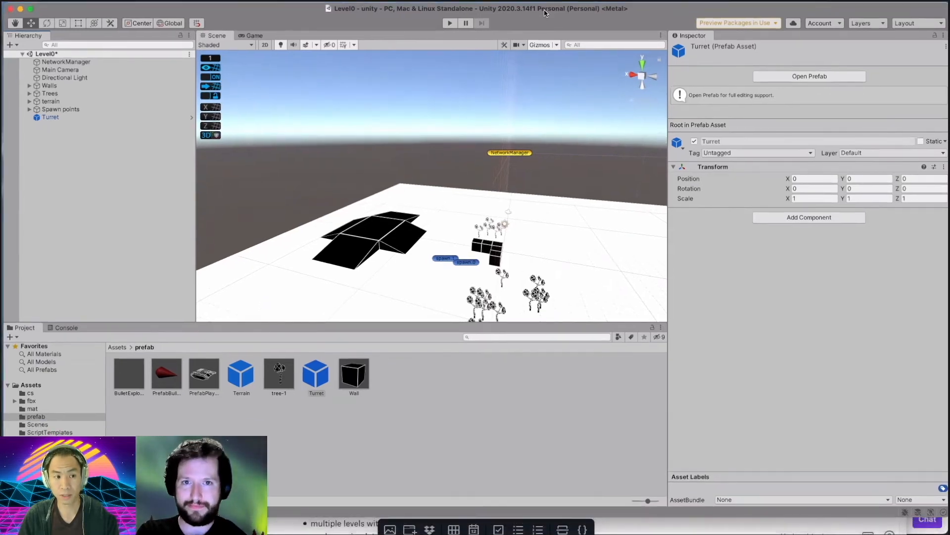
pyautogui.click(405, 399)
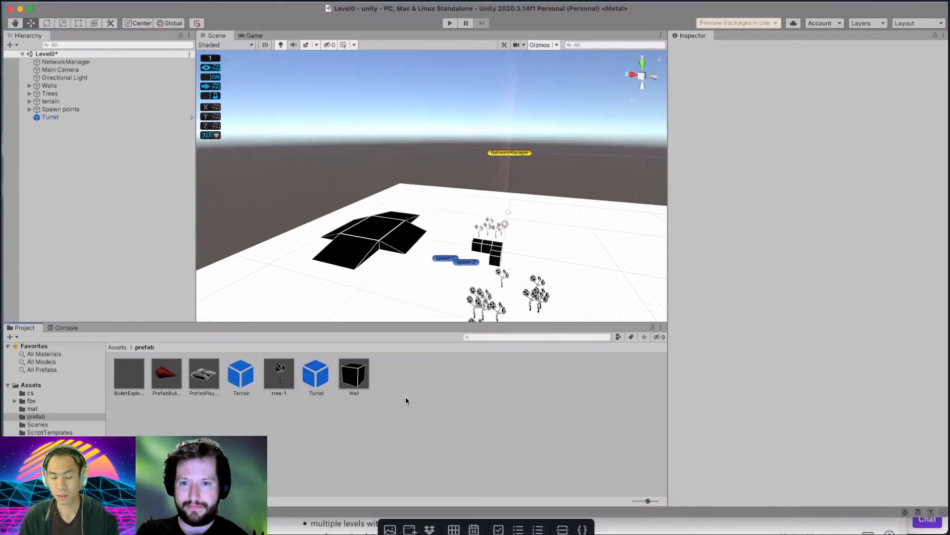
pyautogui.click(305, 372)
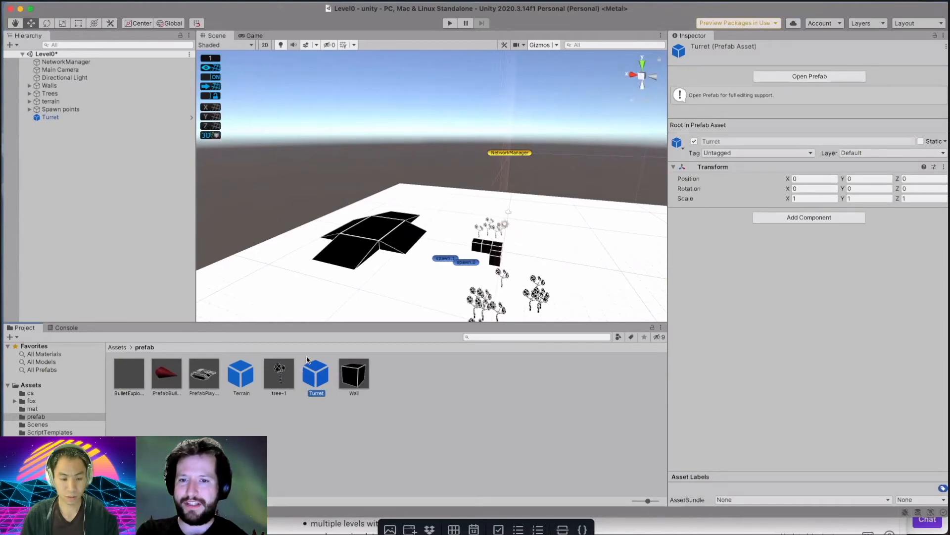
# Switch to Firefox and open youtube.com in a new tab.
pyautogui.press('super+Tab')
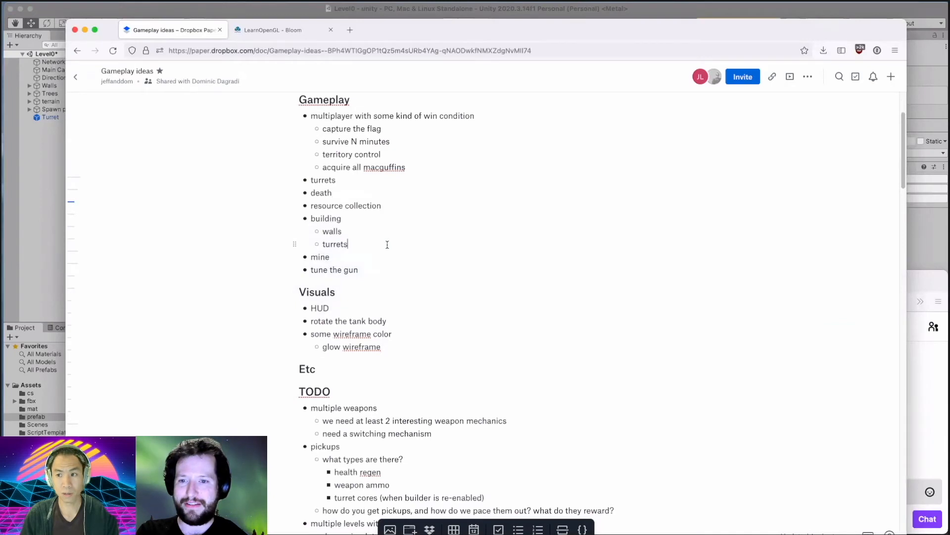
pyautogui.press('super+t')
pyautogui.write('youtube wir')
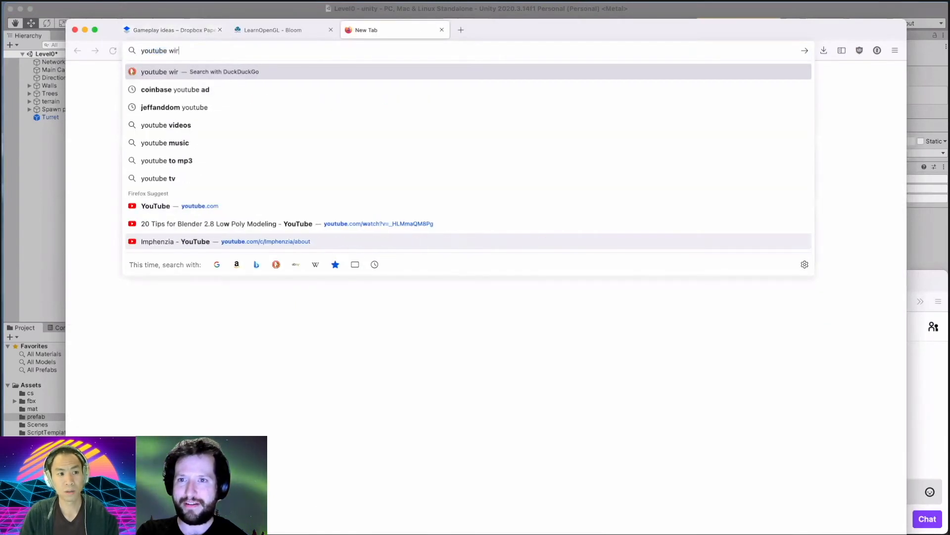
pyautogui.write('frae')
pyautogui.press('BackSpace')
pyautogui.press('BackSpace')
pyautogui.press('BackSpace')
pyautogui.press('BackSpace')
pyautogui.press('BackSpace')
pyautogui.press('BackSpace')
pyautogui.press('BackSpace')
pyautogui.press('BackSpace')
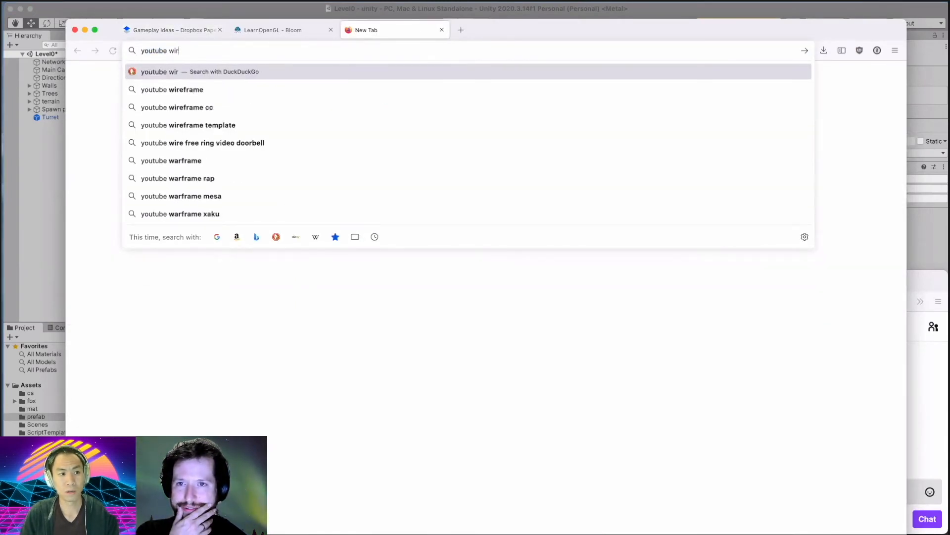
pyautogui.write('.com/')
pyautogui.press('Return')
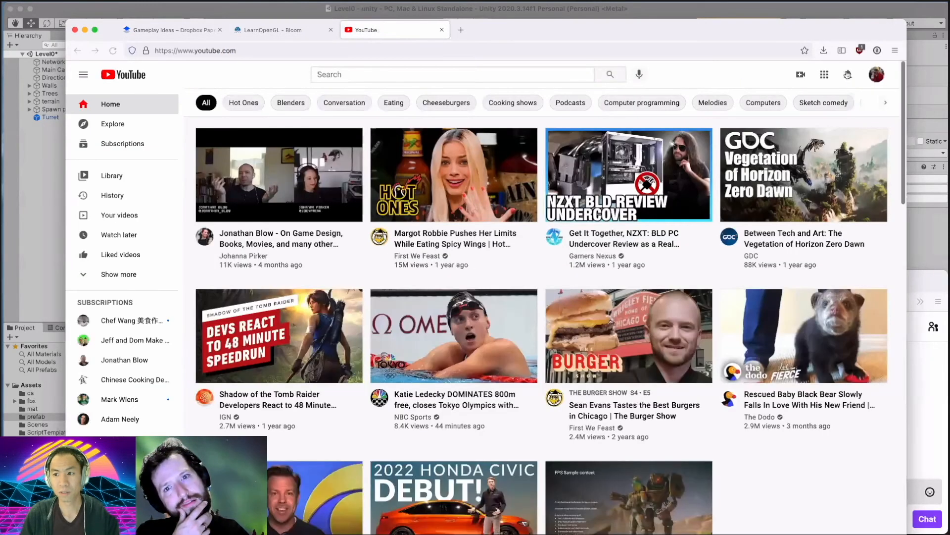
# Open the "wireframe aesthetic" playlist from the YouTube account's saved playlists.
pyautogui.click(877, 74)
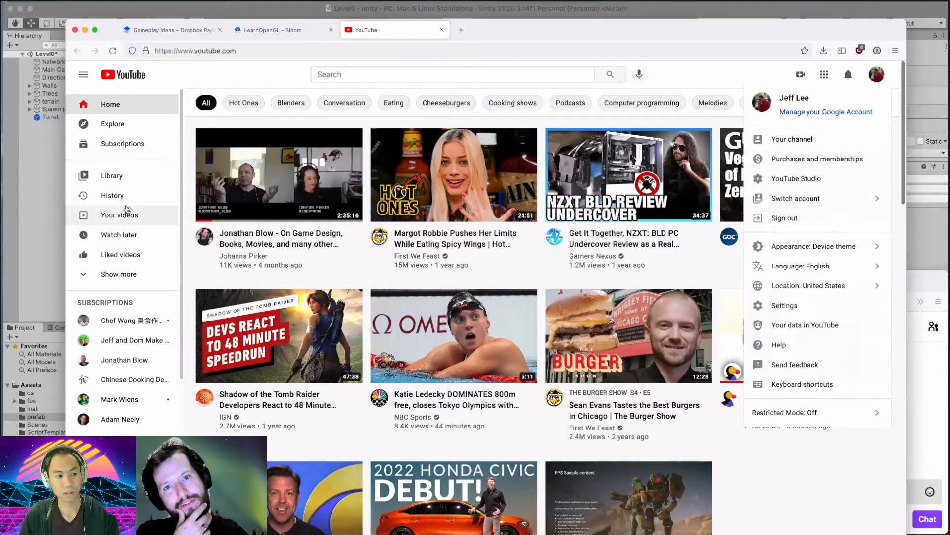
pyautogui.click(128, 240)
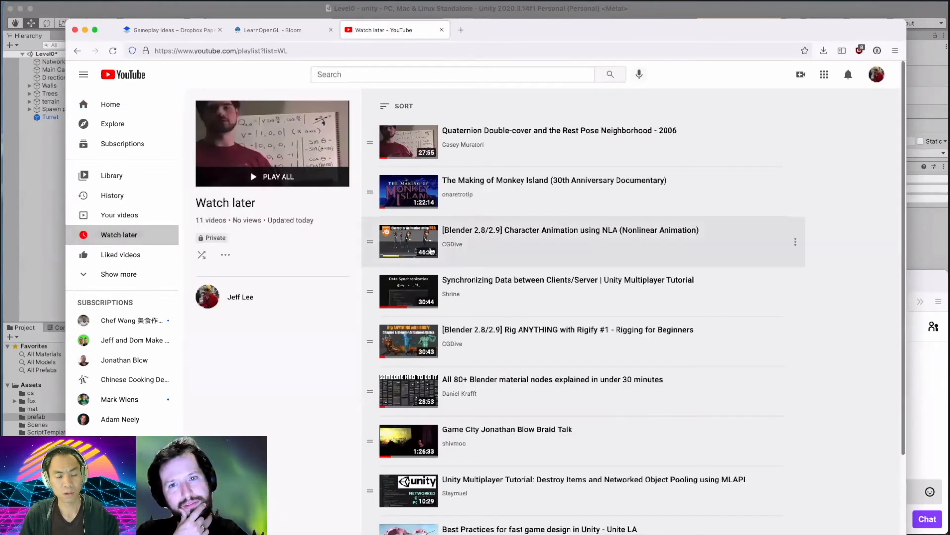
pyautogui.scroll(-3, 462, 259)
pyautogui.scroll(1, 462, 259)
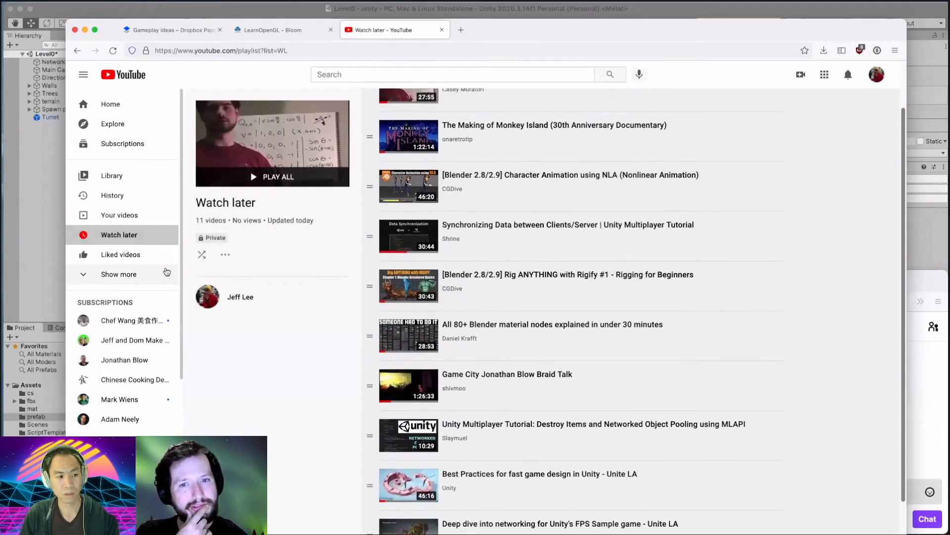
pyautogui.click(132, 274)
pyautogui.click(135, 291)
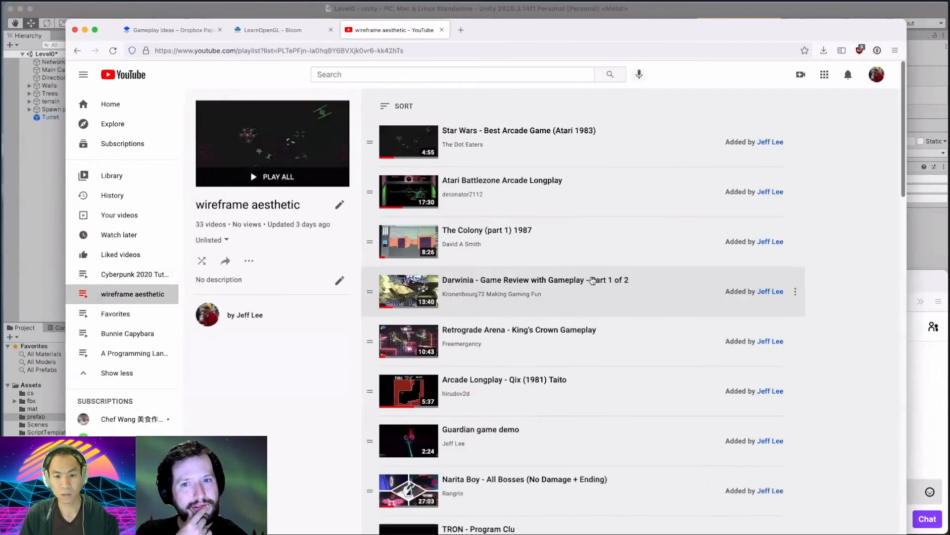
# Look through the videos in the "wireframe aesthetic" playlist for visual references.
pyautogui.scroll(-2, 569, 268)
pyautogui.scroll(-5, 571, 267)
pyautogui.scroll(-4, 570, 268)
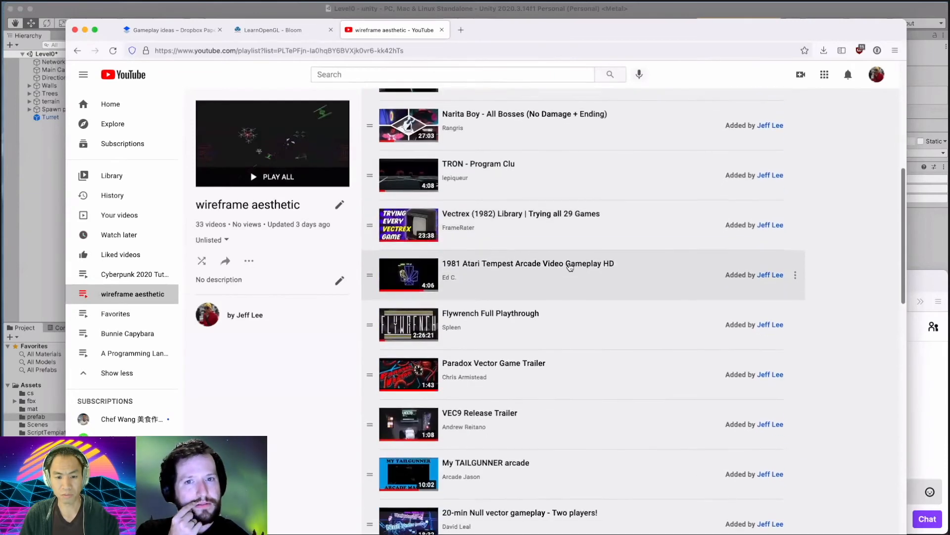
pyautogui.scroll(-3, 570, 267)
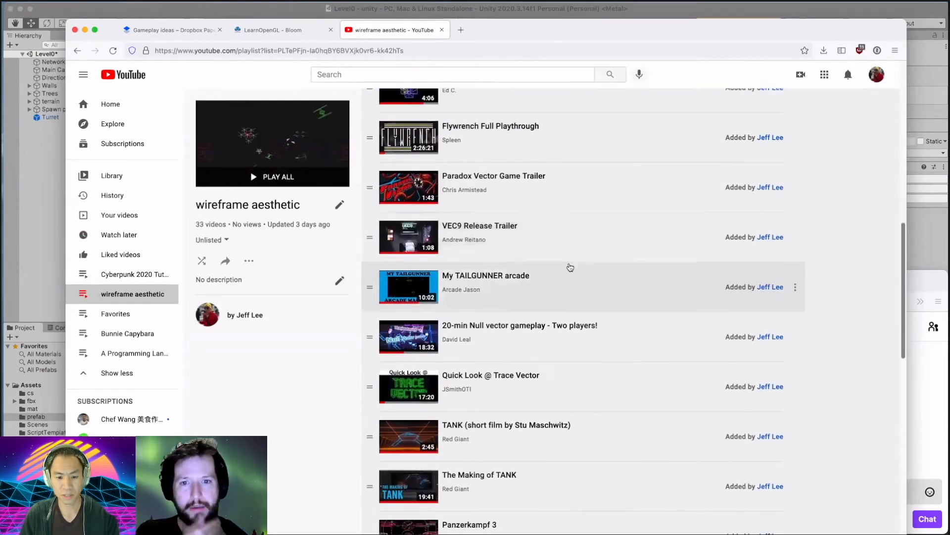
pyautogui.scroll(-4, 570, 266)
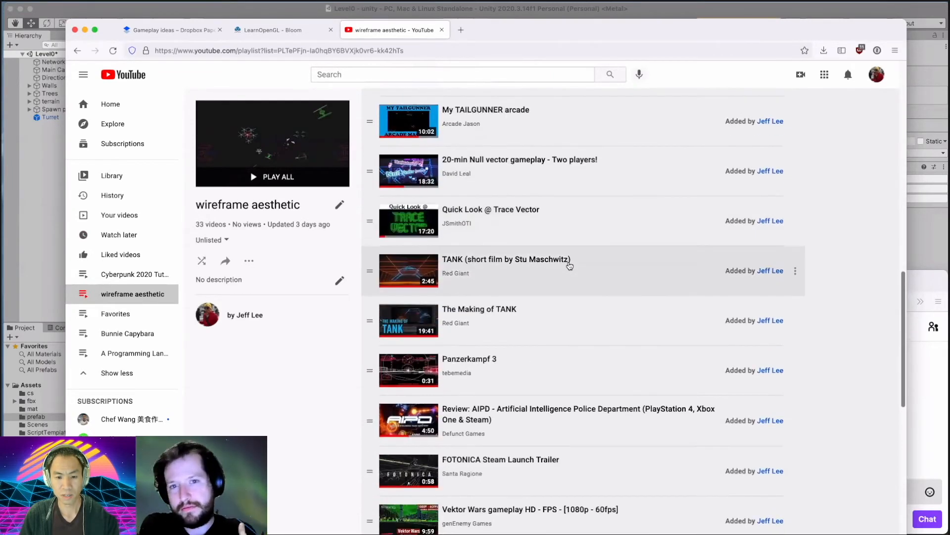
pyautogui.scroll(-4, 570, 266)
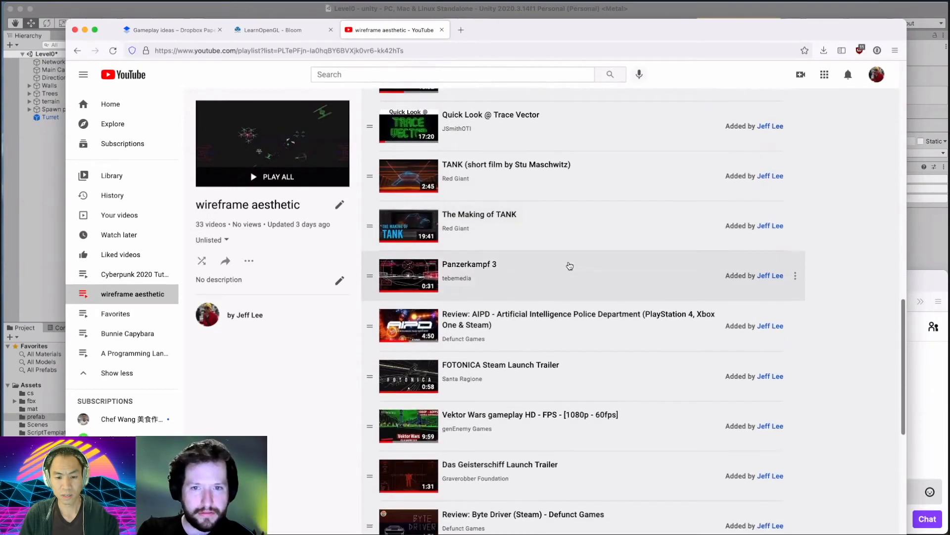
pyautogui.scroll(-1, 570, 266)
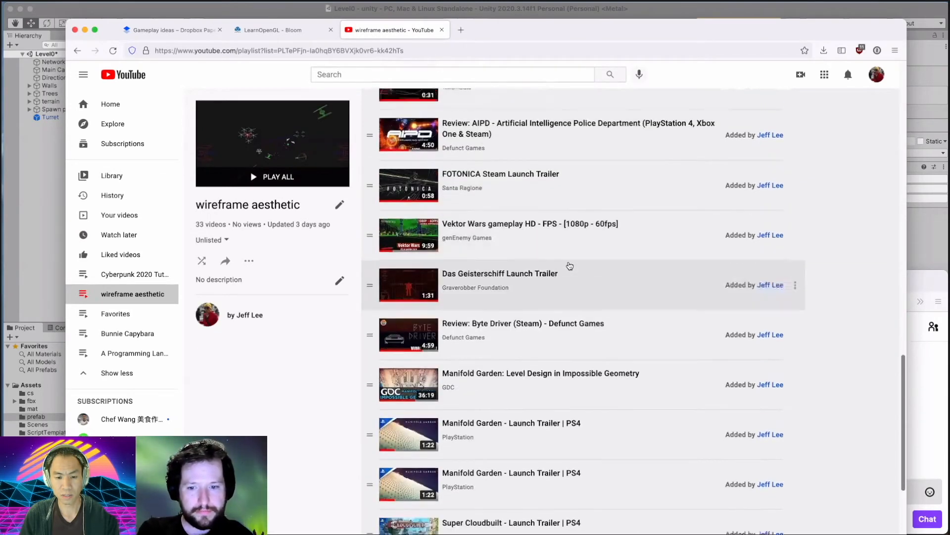
# Launch Blender.
pyautogui.press('super+space')
pyautogui.write('bl')
pyautogui.press('Return')
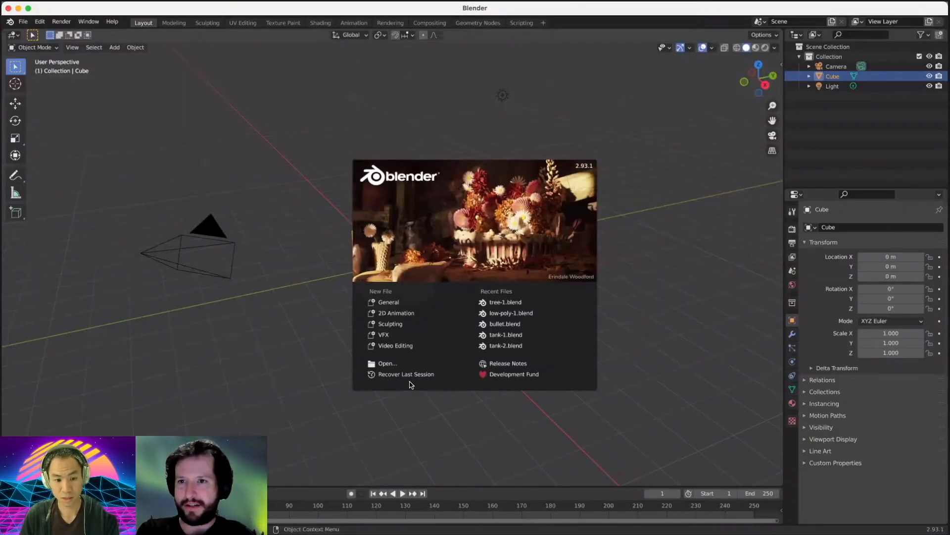
pyautogui.click(386, 363)
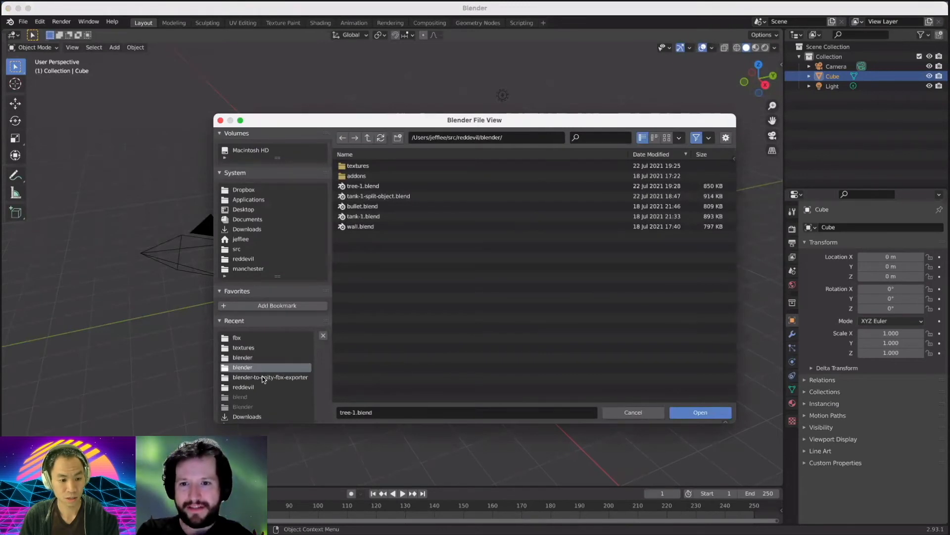
pyautogui.click(255, 269)
pyautogui.doubleClick(352, 176)
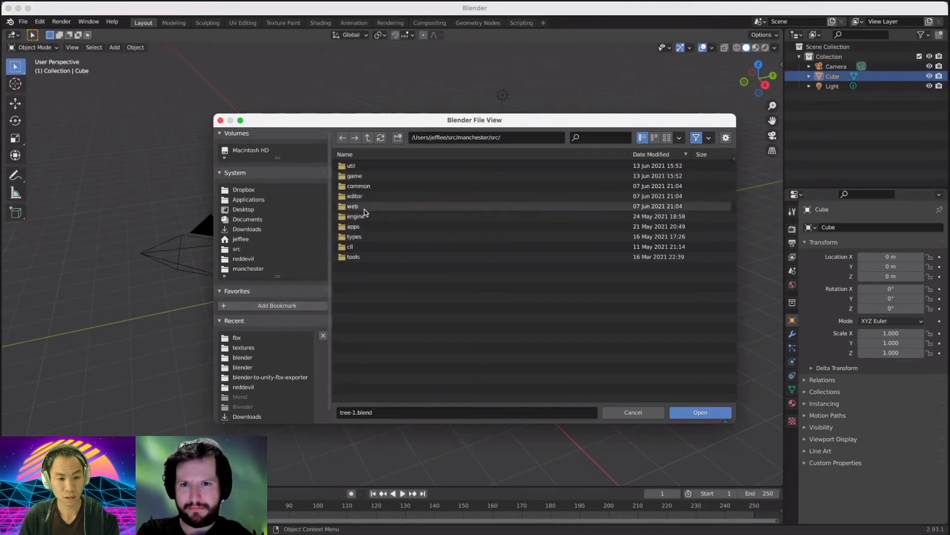
pyautogui.click(366, 189)
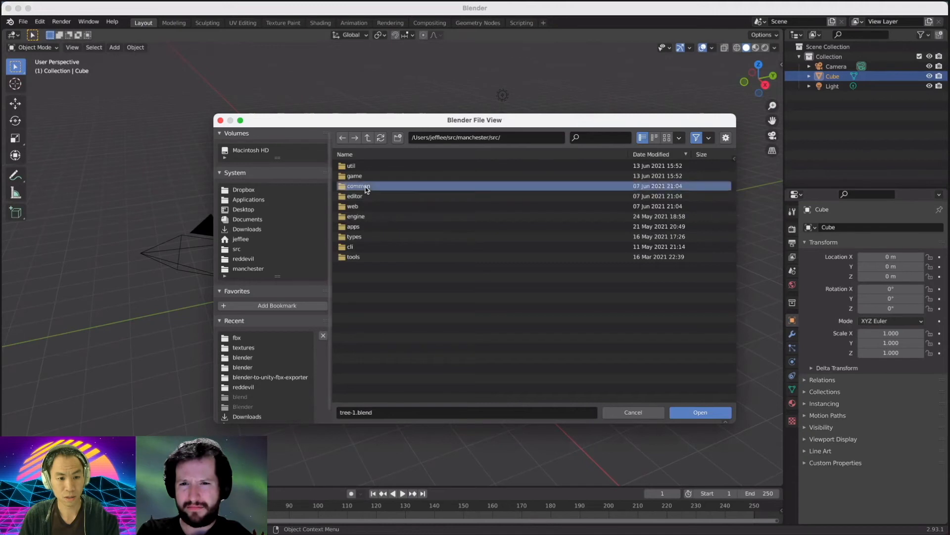
pyautogui.doubleClick(367, 187)
pyautogui.click(365, 165)
pyautogui.doubleClick(365, 165)
pyautogui.doubleClick(359, 177)
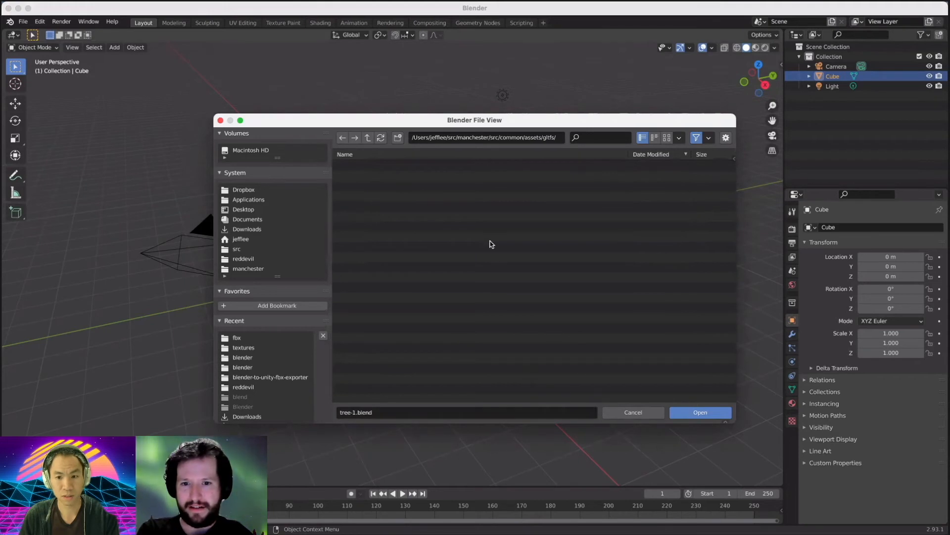
pyautogui.click(640, 412)
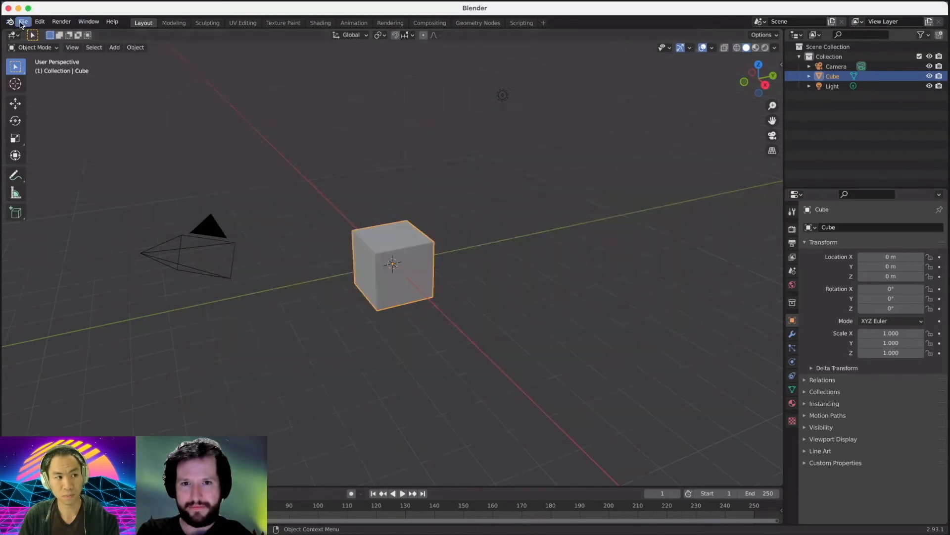
# Start a glTF 2.0 import and browse to the manchester project's src/common/assets/gltfs folder.
pyautogui.click(23, 21)
pyautogui.moveTo(83, 155)
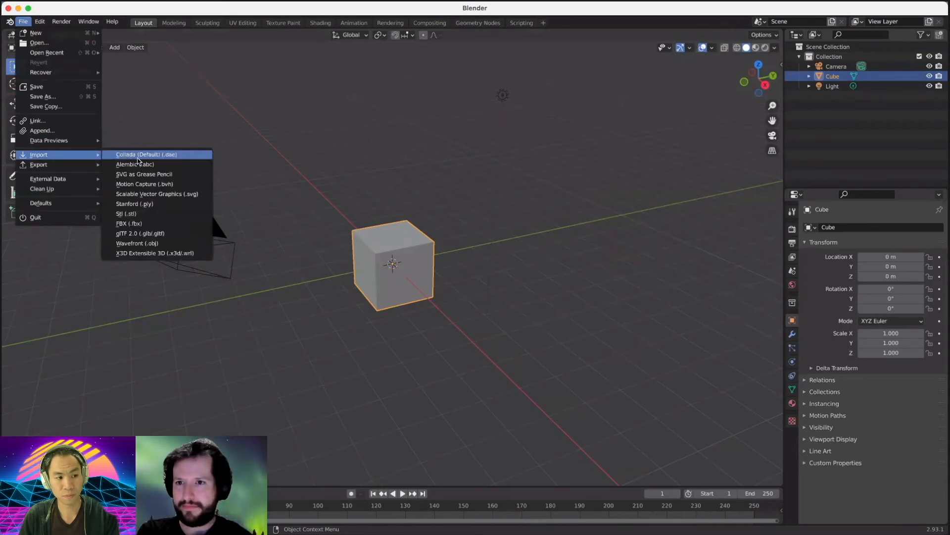
pyautogui.click(149, 233)
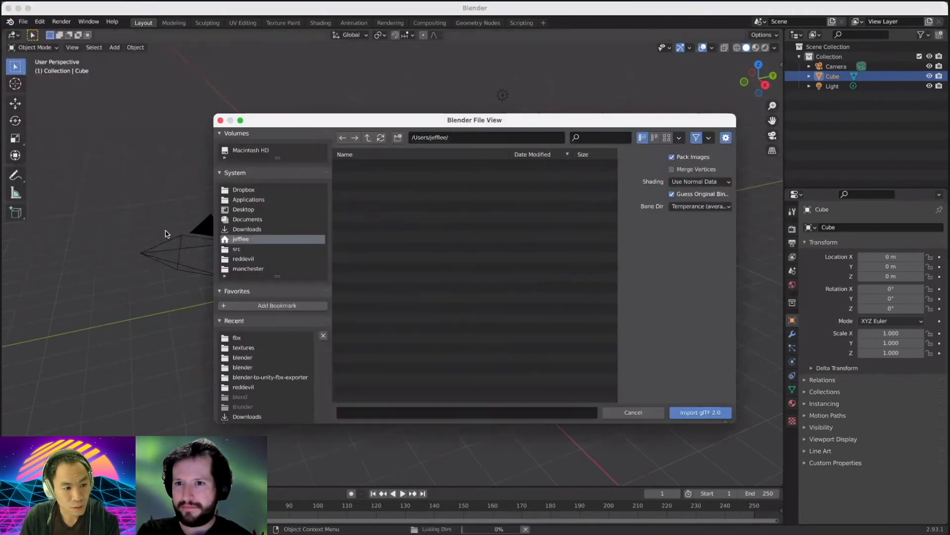
pyautogui.click(248, 268)
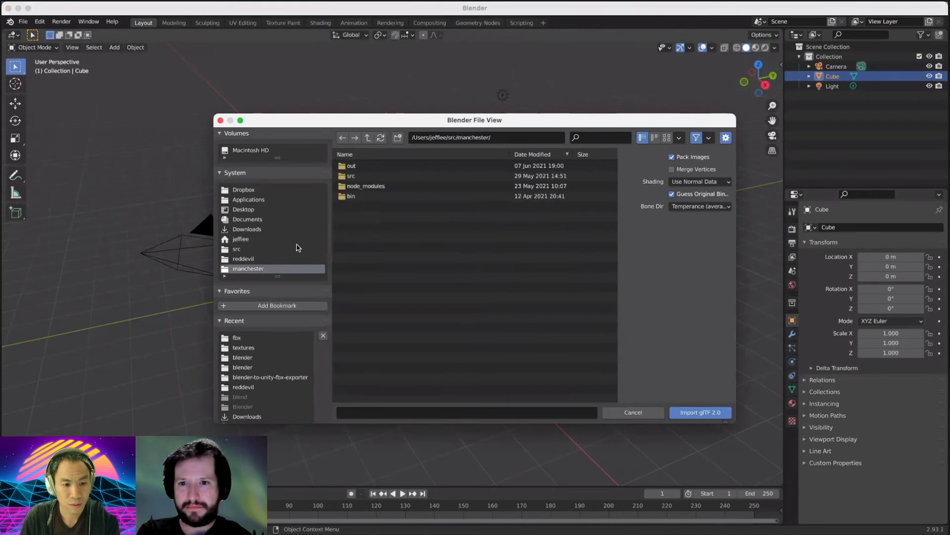
pyautogui.doubleClick(364, 176)
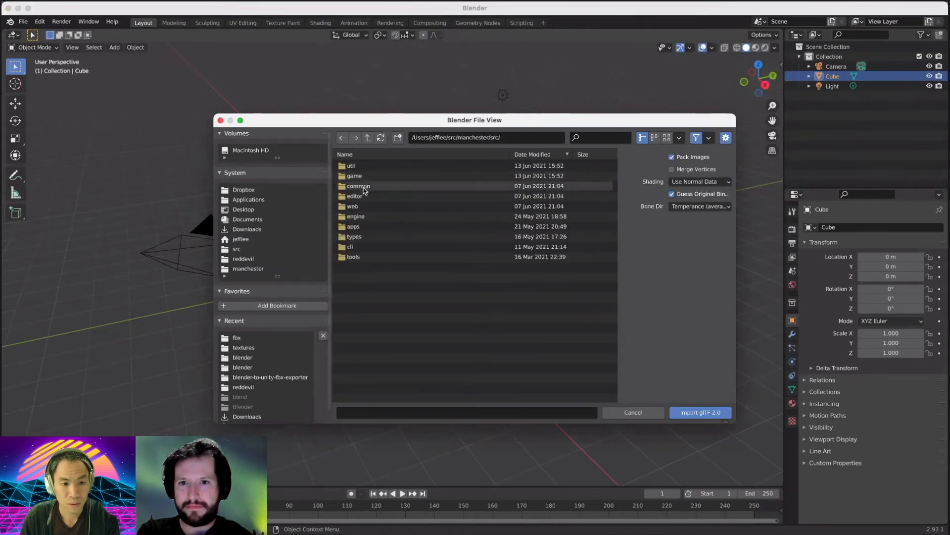
pyautogui.doubleClick(362, 186)
pyautogui.doubleClick(364, 172)
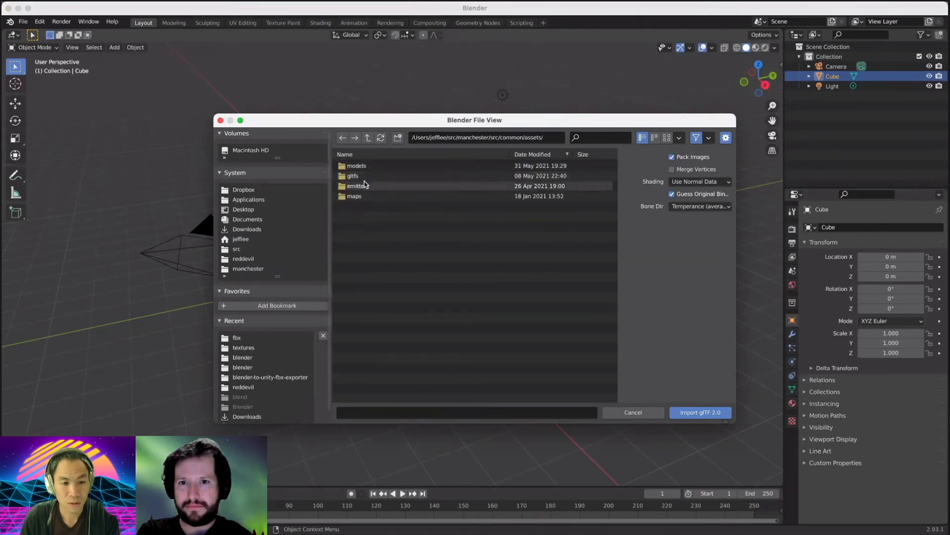
pyautogui.click(367, 176)
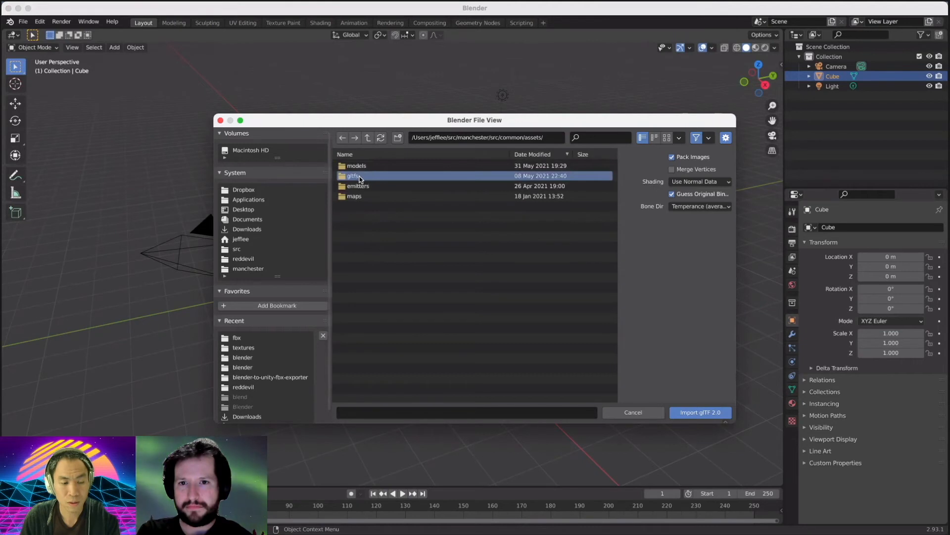
pyautogui.doubleClick(366, 177)
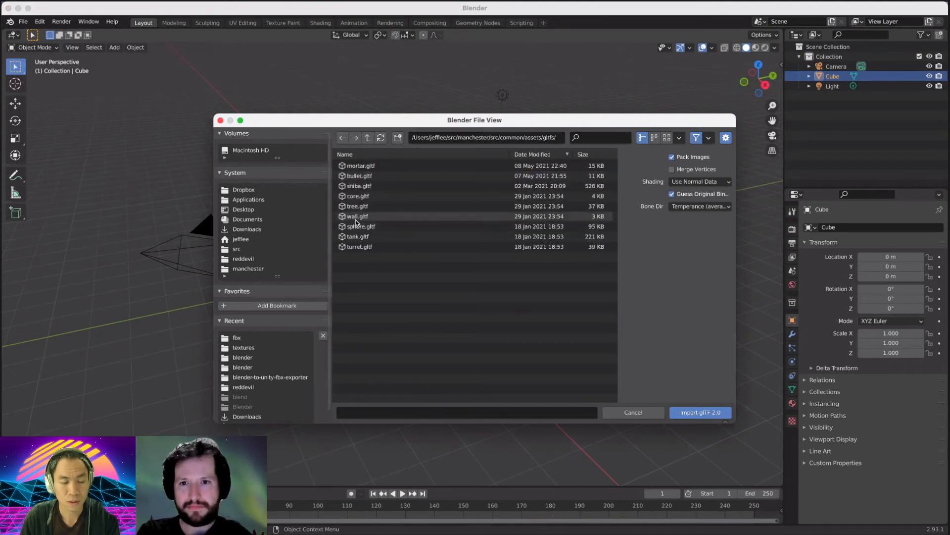
pyautogui.click(368, 137)
pyautogui.doubleClick(373, 178)
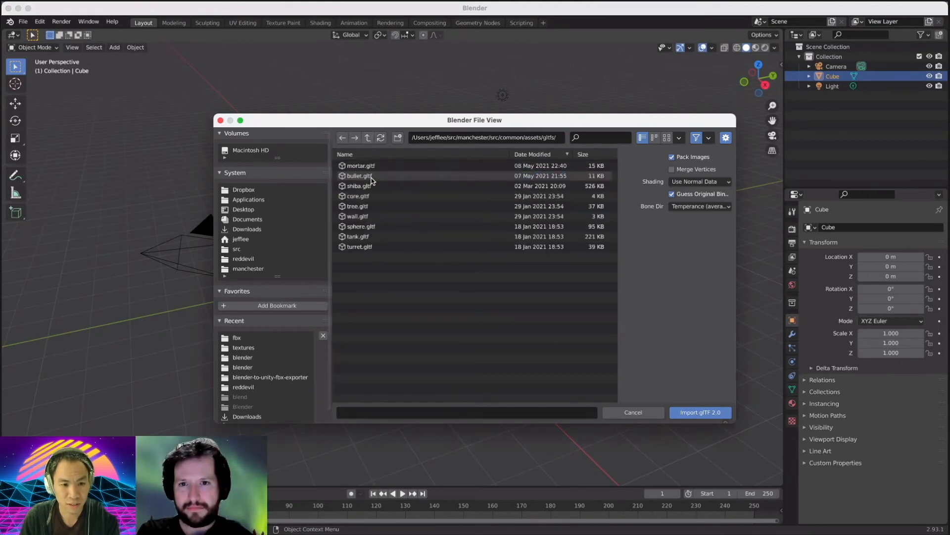
pyautogui.click(368, 138)
pyautogui.doubleClick(410, 177)
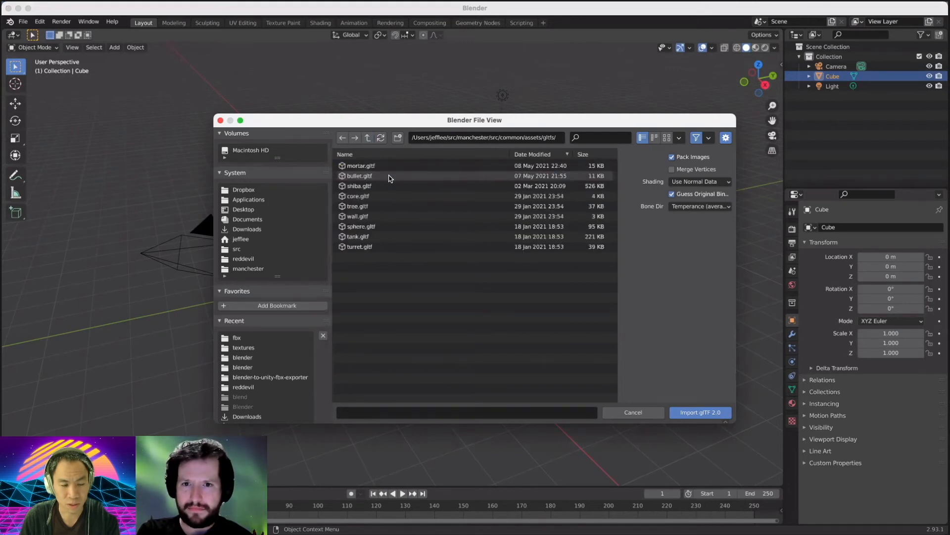
# Import turret.gltf from the gltfs folder into the scene.
pyautogui.click(376, 237)
pyautogui.click(376, 246)
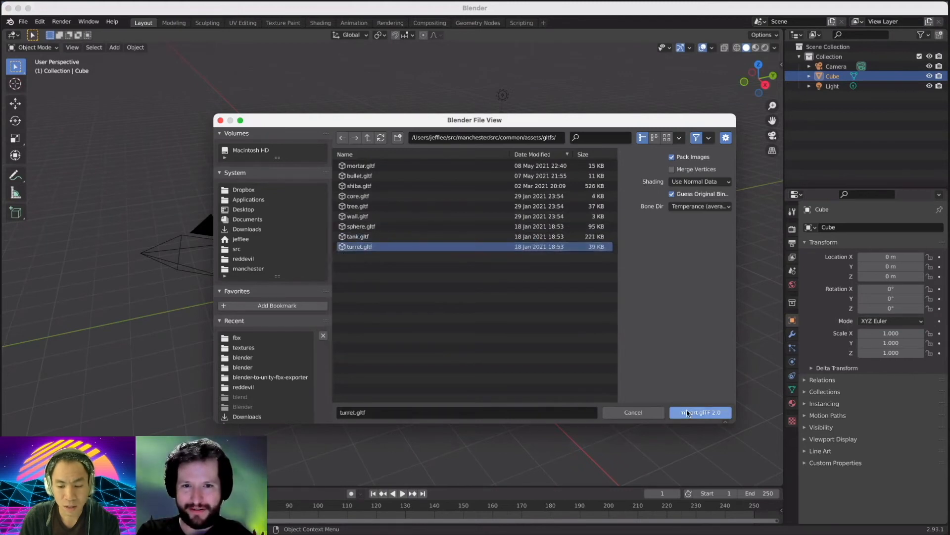
pyautogui.click(689, 412)
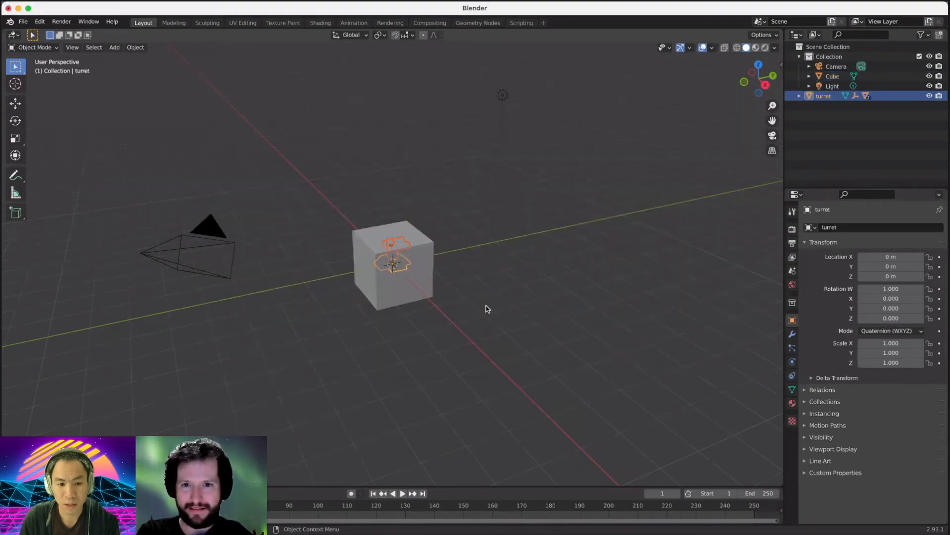
# Delete the default cube, light and camera from the scene, keeping only the turret.
pyautogui.click(424, 292)
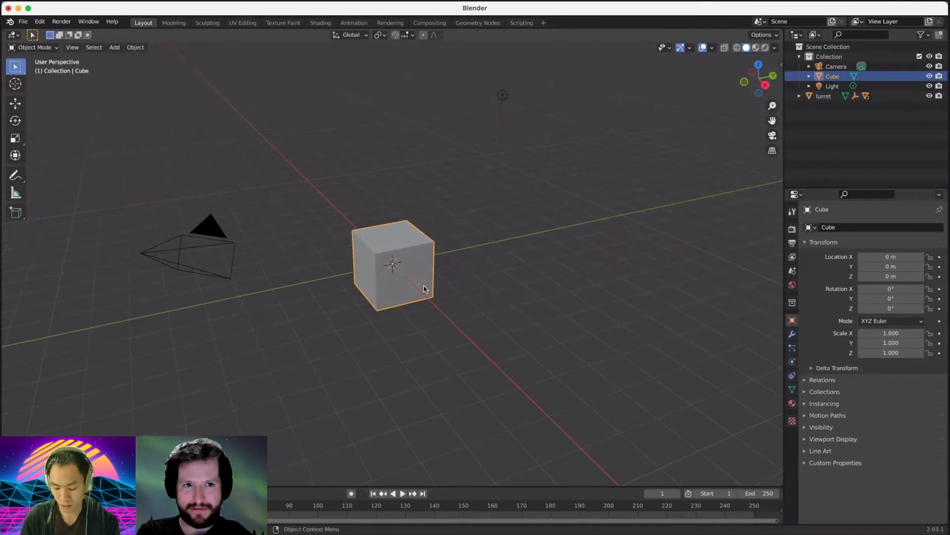
pyautogui.press('x')
pyautogui.click(502, 95)
pyautogui.press('Delete')
pyautogui.moveTo(132, 163); pyautogui.dragTo(263, 327)
pyautogui.press('Delete')
# Save the scene as turret.blend in the reddevil/blender folder.
pyautogui.press('super+s')
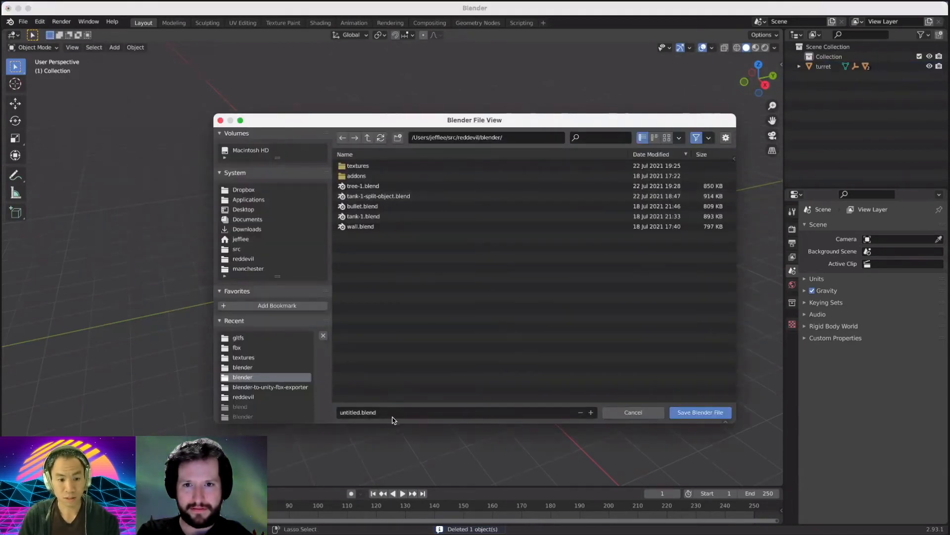
pyautogui.click(354, 413)
pyautogui.click(354, 412)
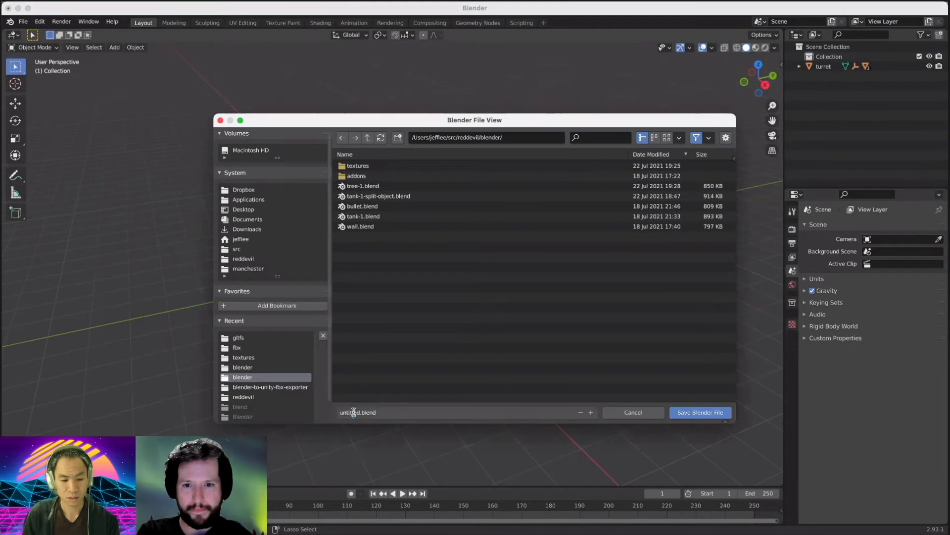
pyautogui.hotkey('ctrl', 'a')
pyautogui.write('tur')
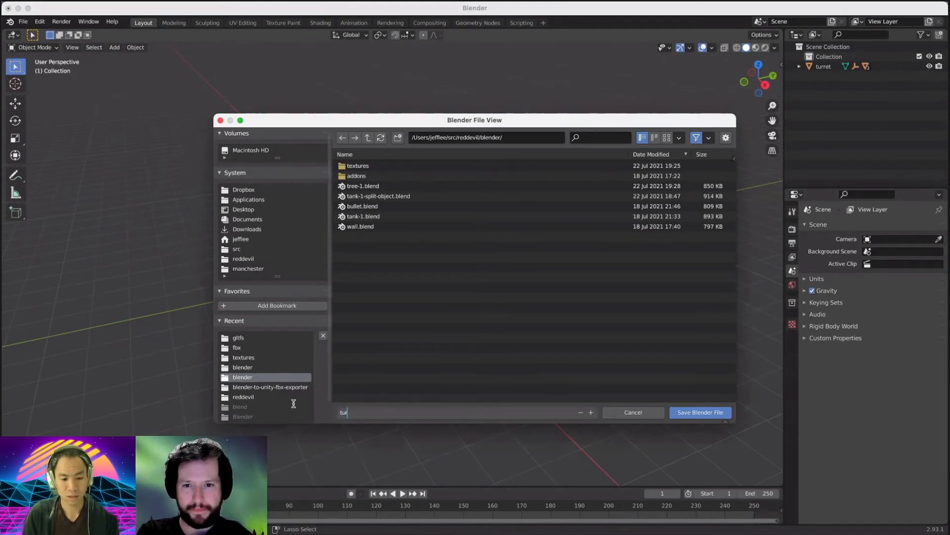
pyautogui.write('ret')
pyautogui.press('Return')
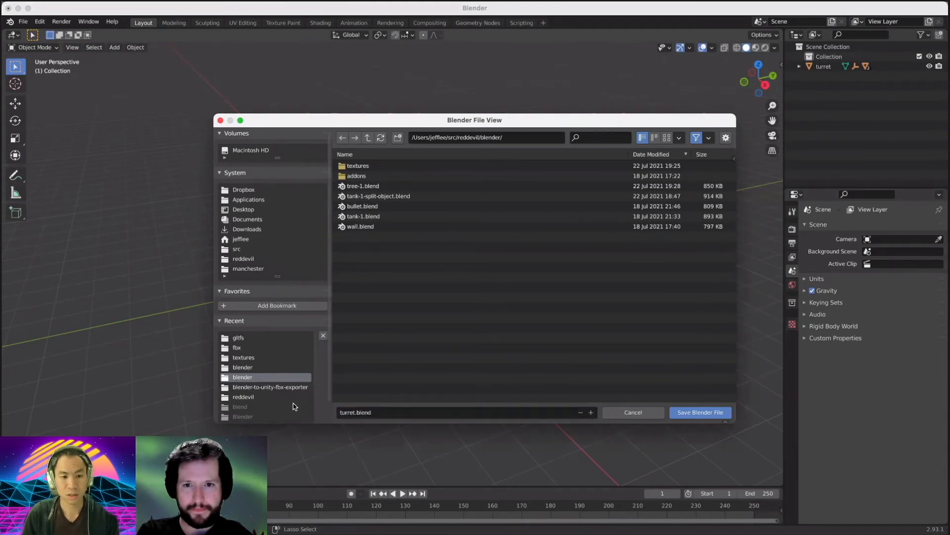
pyautogui.click(695, 412)
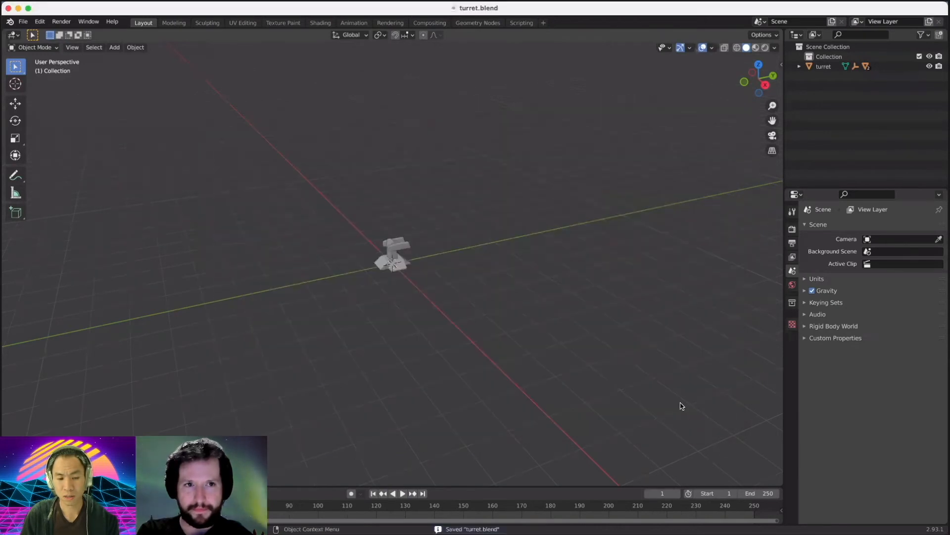
# Examine the turret model's shape and its object hierarchy under cannon_root, including the cannon_pillar part.
pyautogui.scroll(4, 440, 279)
pyautogui.scroll(-3, 436, 280)
pyautogui.scroll(4, 436, 282)
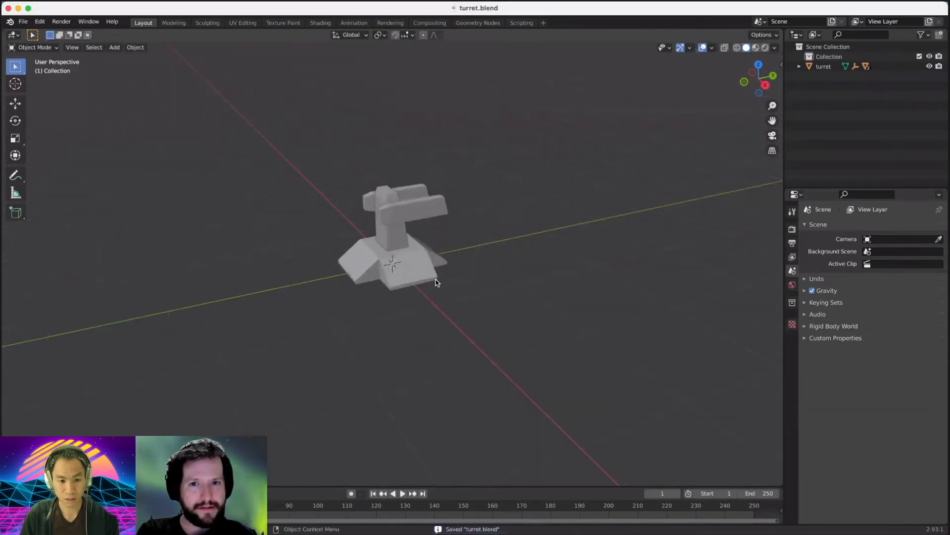
pyautogui.click(391, 220)
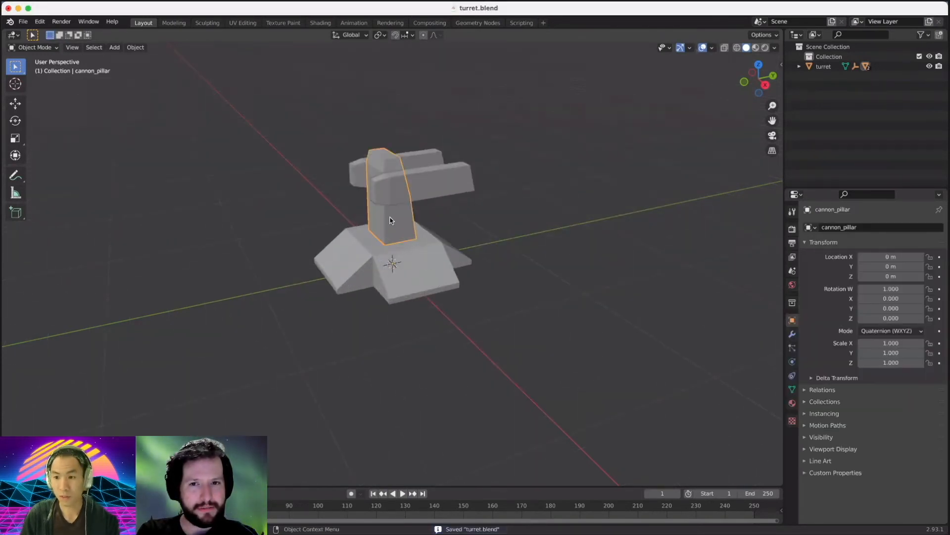
pyautogui.click(800, 67)
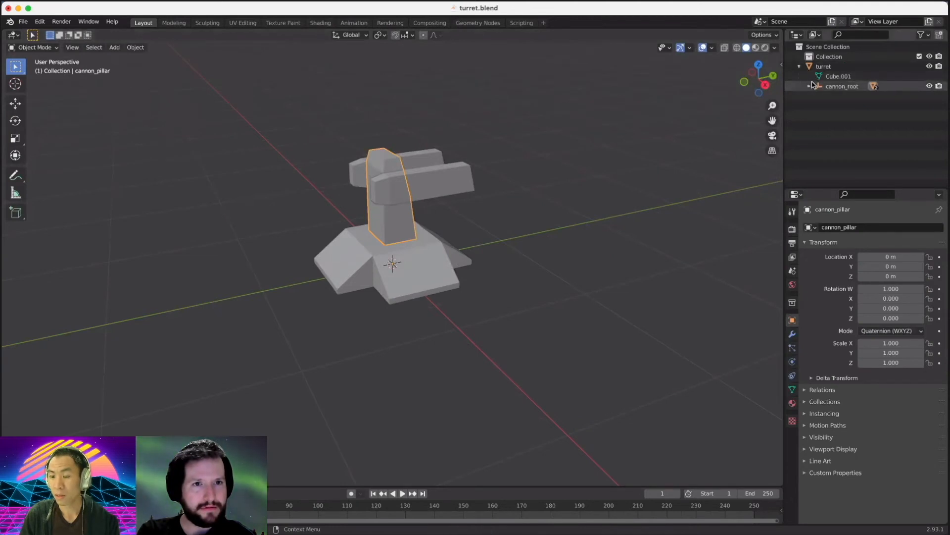
pyautogui.click(810, 86)
pyautogui.click(819, 96)
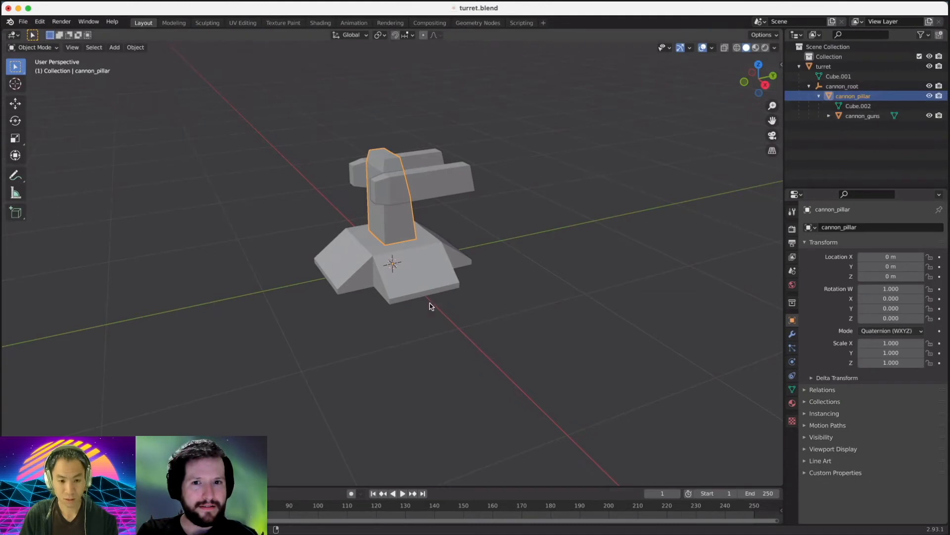
pyautogui.keyDown('shift'); pyautogui.moveTo(464, 286); pyautogui.dragTo(438, 276, button='middle'); pyautogui.keyUp('shift')
pyautogui.rightClick(452, 267)
pyautogui.rightClick(450, 276)
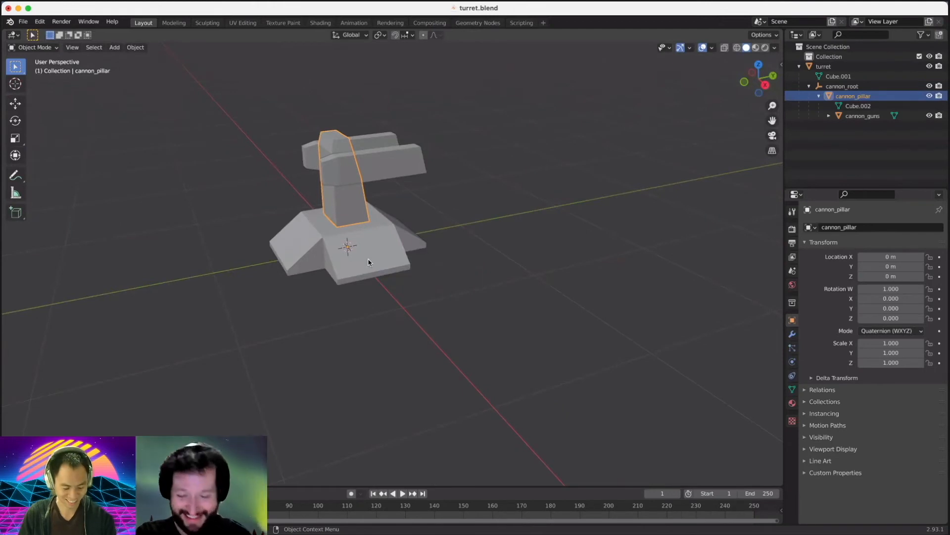
pyautogui.scroll(-3, 368, 271)
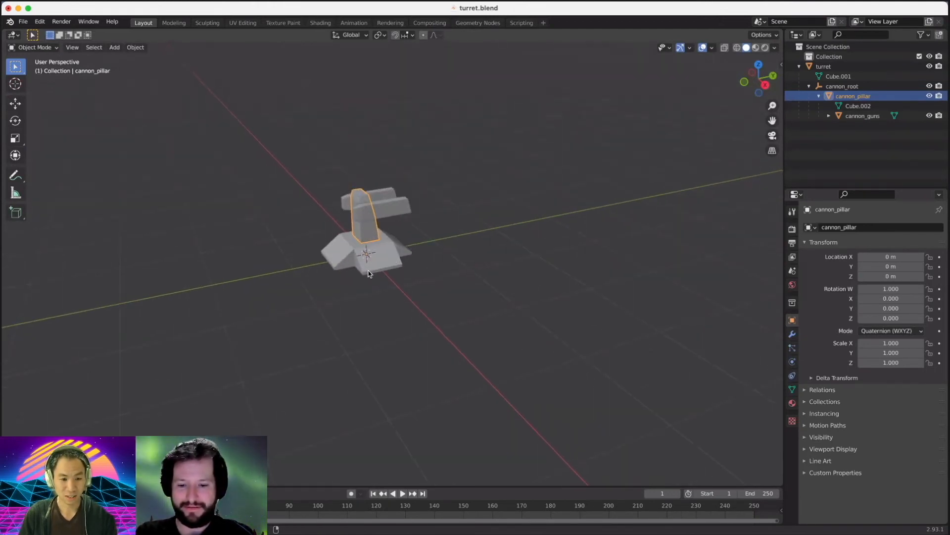
pyautogui.keyDown('shift'); pyautogui.moveTo(382, 265); pyautogui.dragTo(338, 289, button='right'); pyautogui.keyUp('shift')
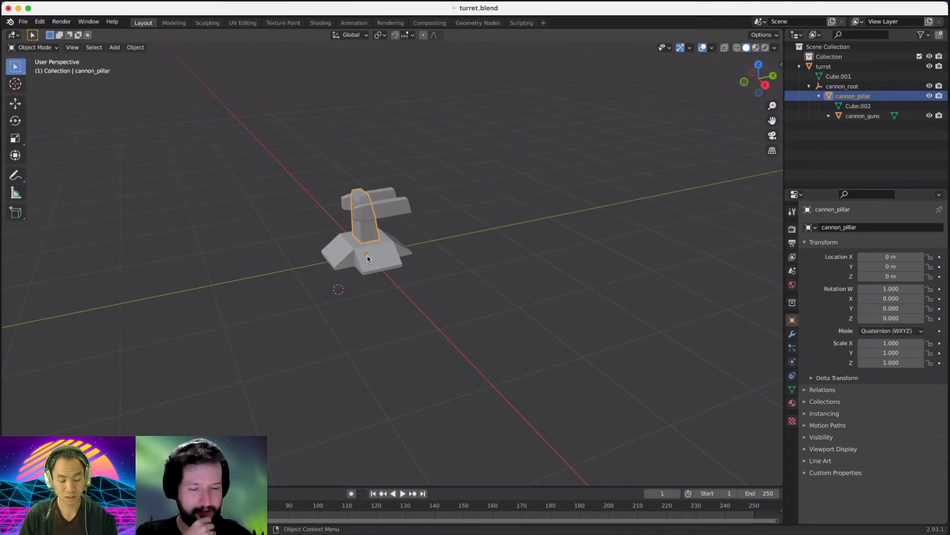
pyautogui.moveTo(382, 258); pyautogui.dragTo(390, 299, button='middle')
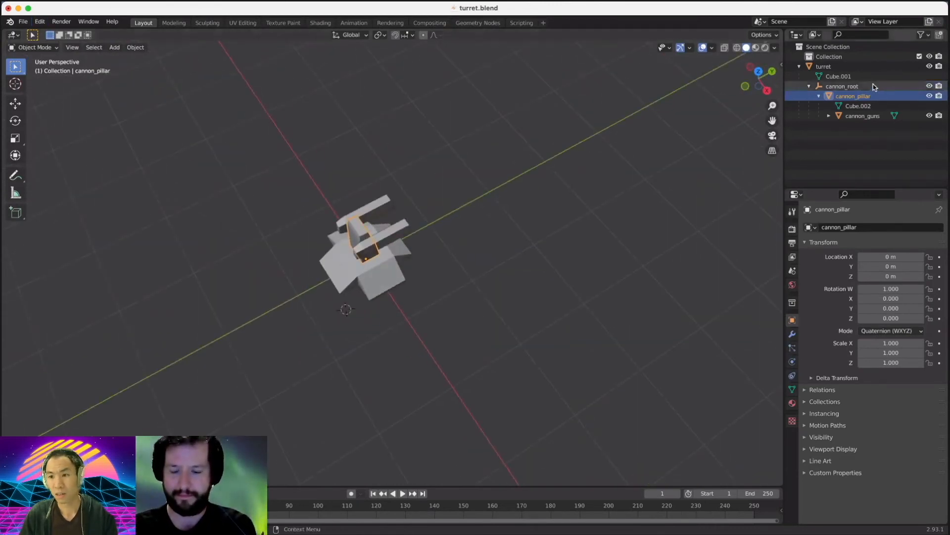
# Export the turret as a Unity FBX named turret.fbx into the reddevil/unity/Assets/fbx folder.
pyautogui.click(22, 22)
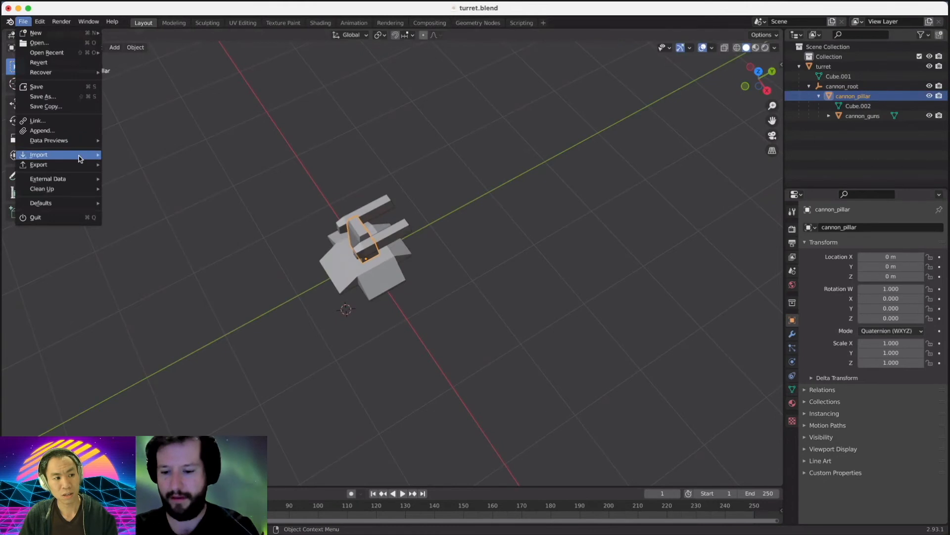
pyautogui.moveTo(80, 167)
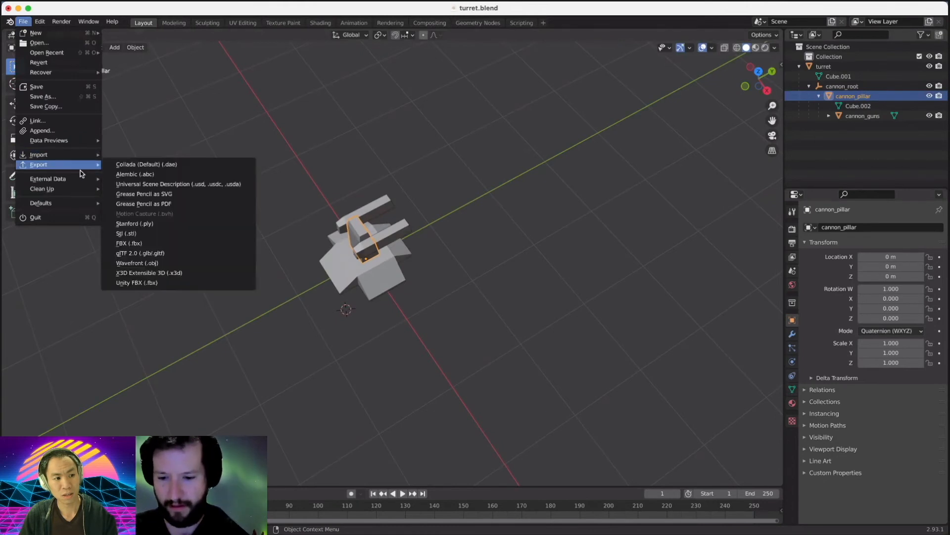
pyautogui.click(216, 282)
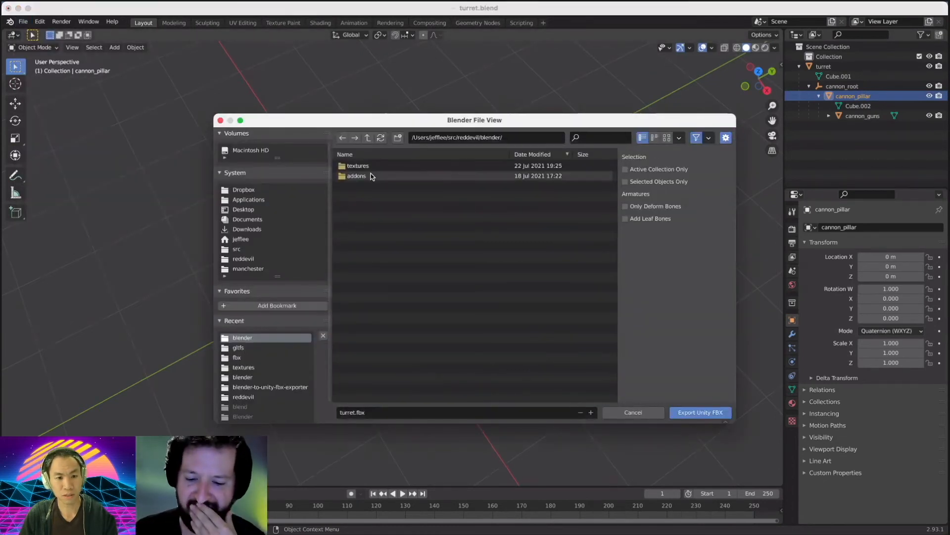
pyautogui.click(243, 258)
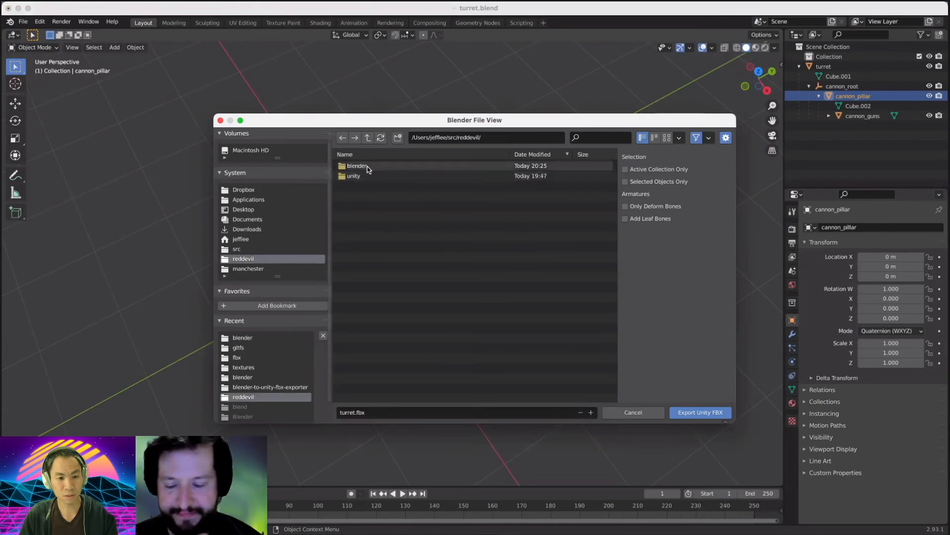
pyautogui.click(363, 175)
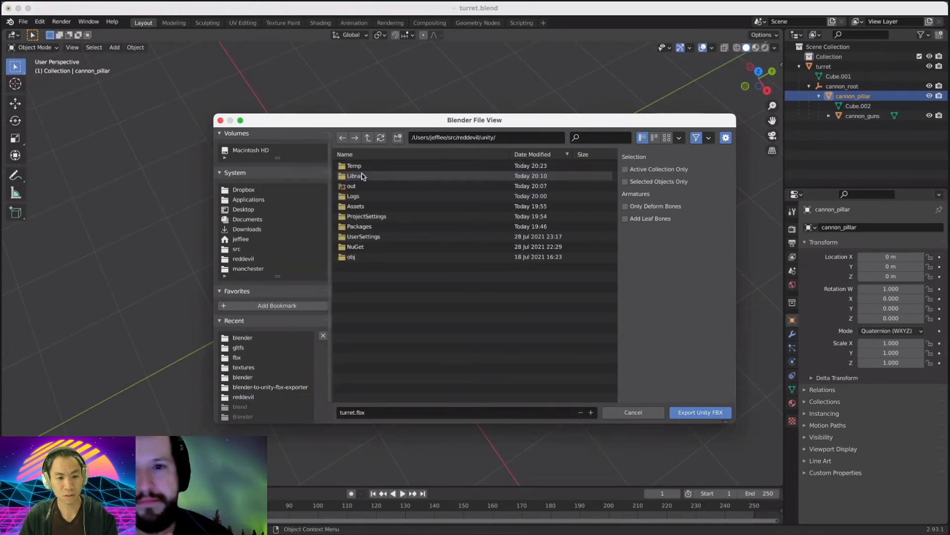
pyautogui.click(361, 207)
pyautogui.click(357, 219)
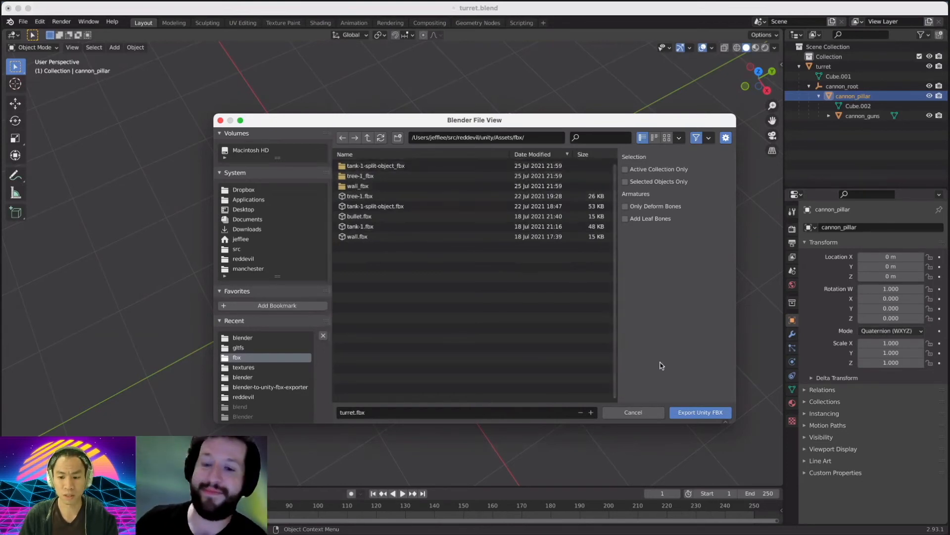
pyautogui.click(694, 413)
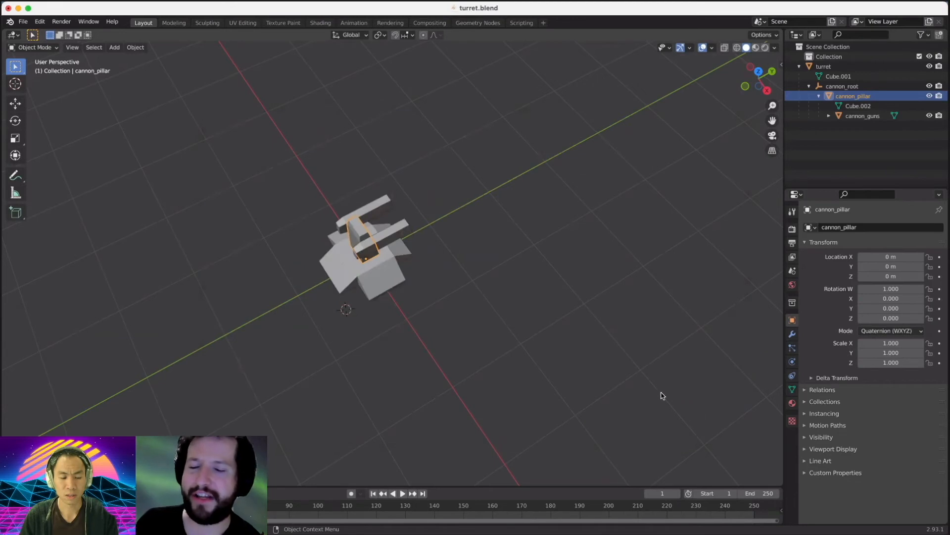
pyautogui.scroll(-5, 486, 343)
pyautogui.scroll(6, 486, 343)
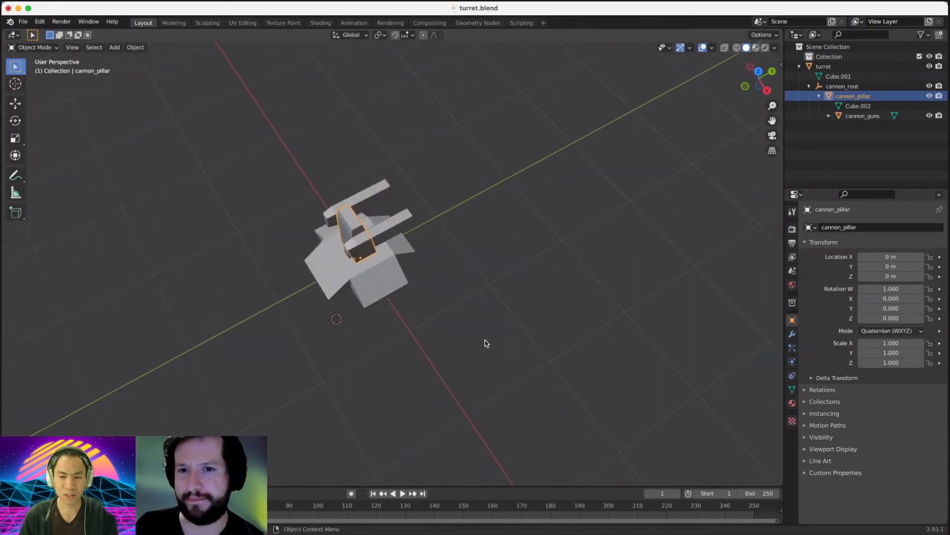
pyautogui.moveTo(463, 341); pyautogui.dragTo(353, 303, button='middle')
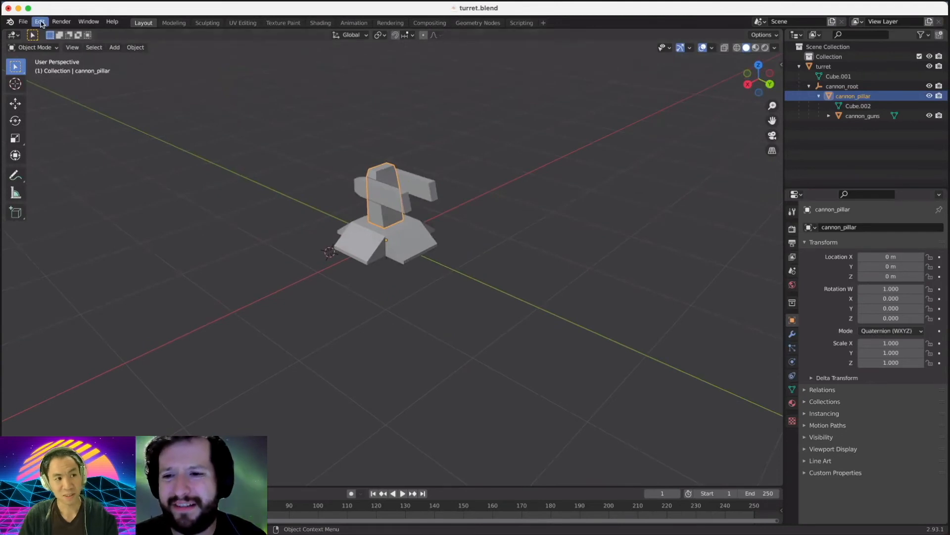
# Switch to Unity and add a Mesh Filter component to the Turret prefab.
pyautogui.click(18, 9)
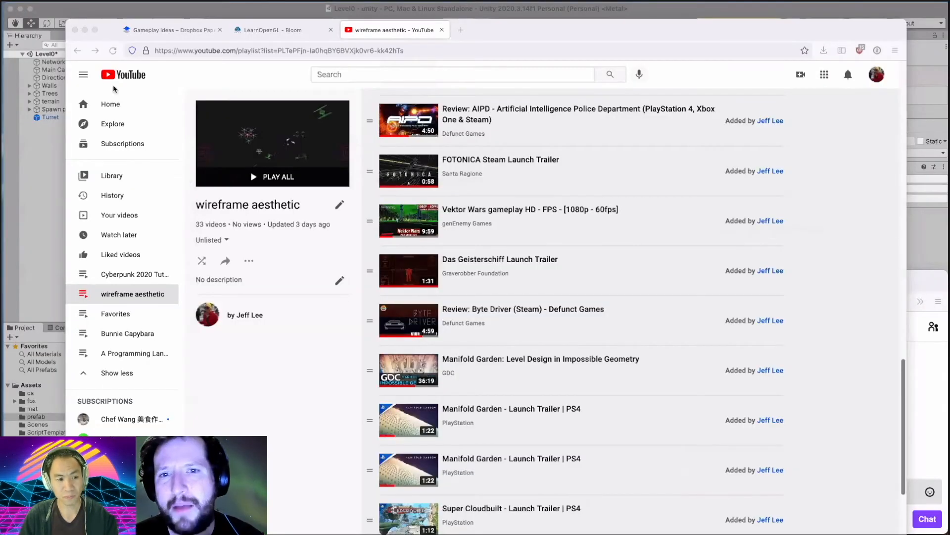
pyautogui.click(84, 30)
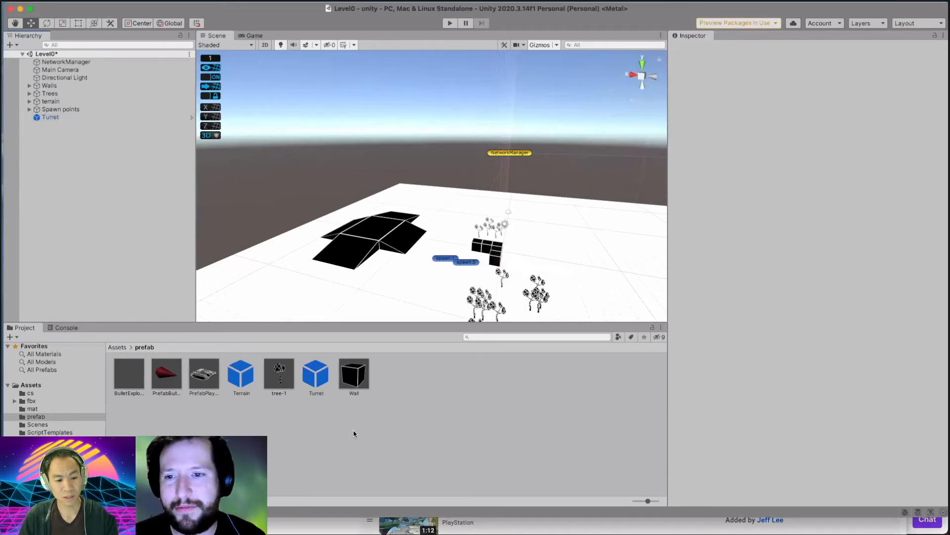
pyautogui.click(315, 382)
pyautogui.click(798, 222)
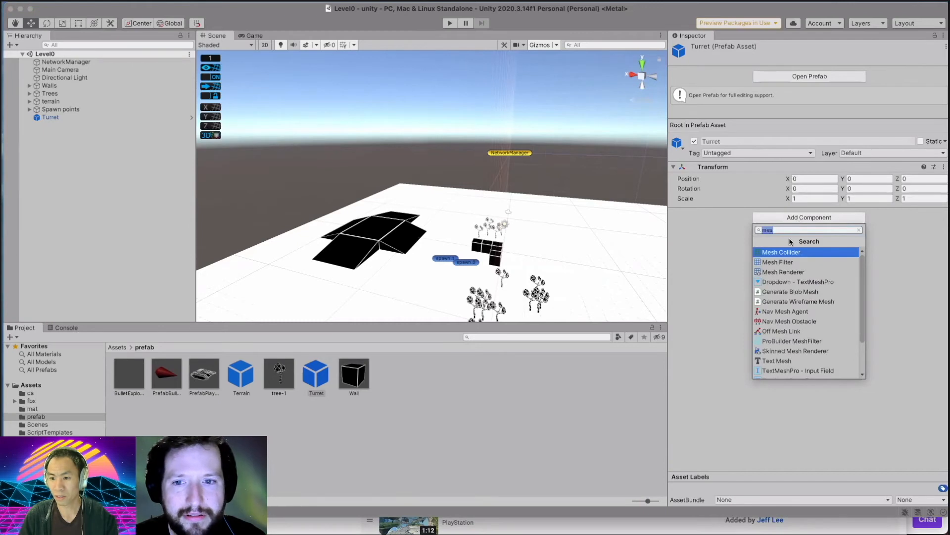
pyautogui.click(796, 265)
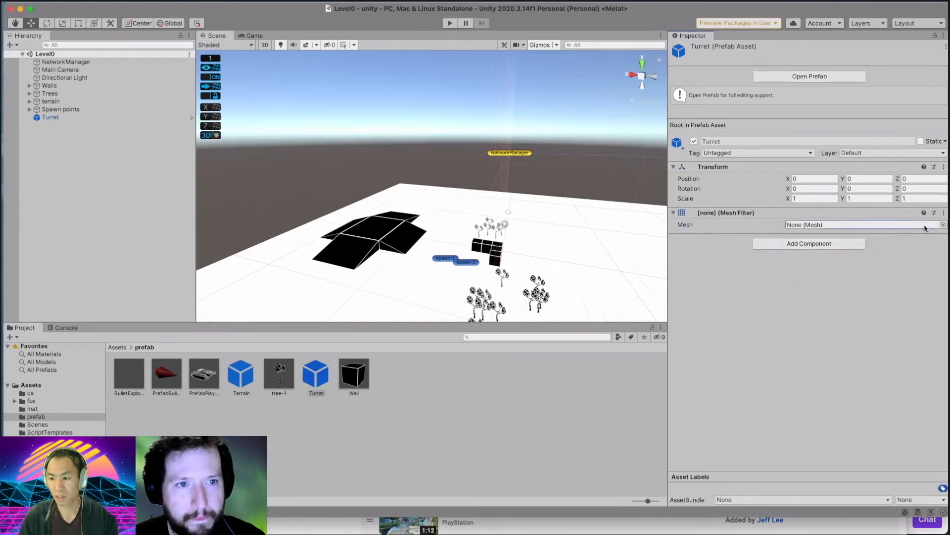
# Try the Wireframe_turret and turret meshes in the Turret prefab's Mesh Filter and reset the mesh to None.
pyautogui.click(943, 224)
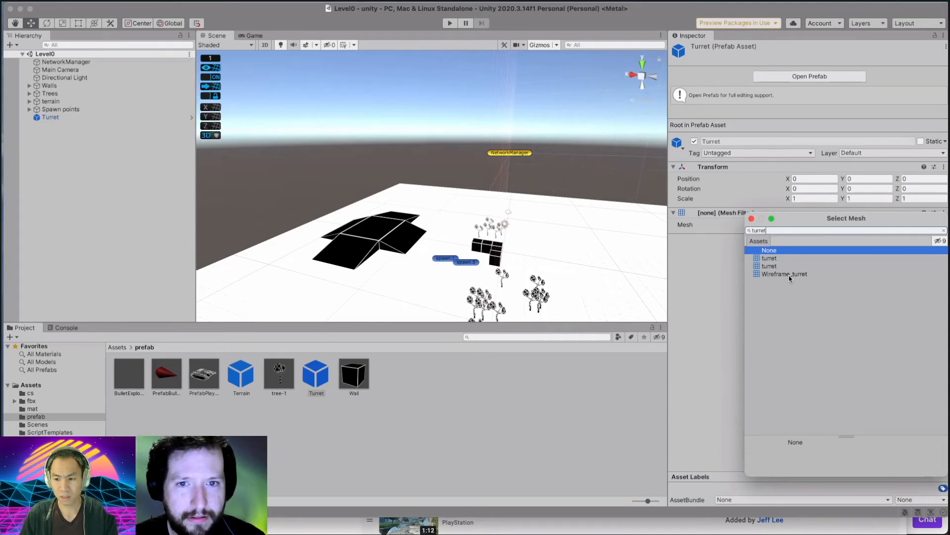
pyautogui.click(787, 275)
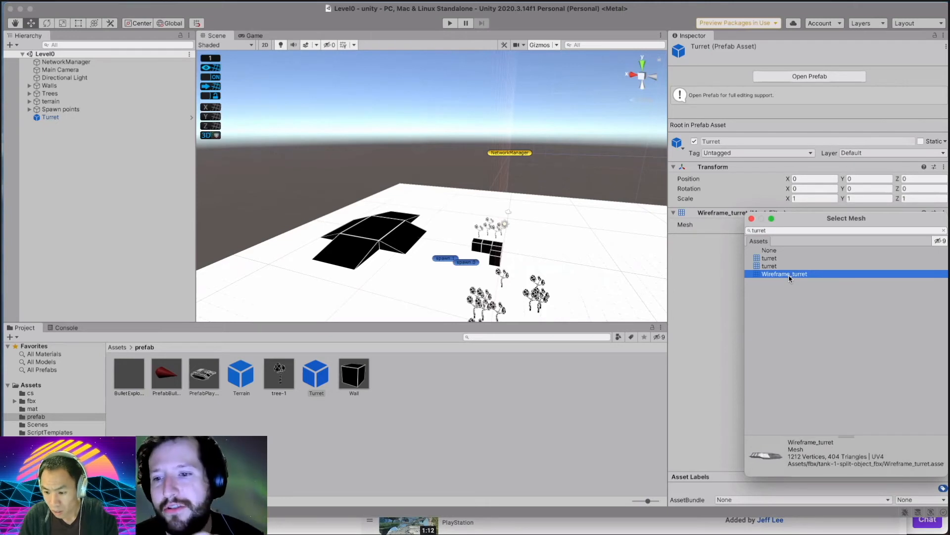
pyautogui.click(790, 267)
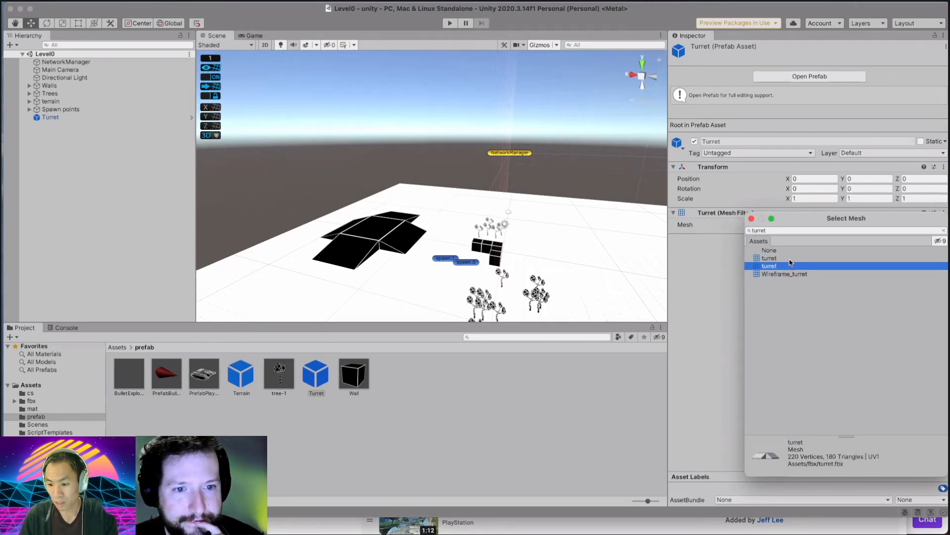
pyautogui.click(791, 259)
pyautogui.click(789, 267)
pyautogui.click(788, 259)
pyautogui.click(787, 251)
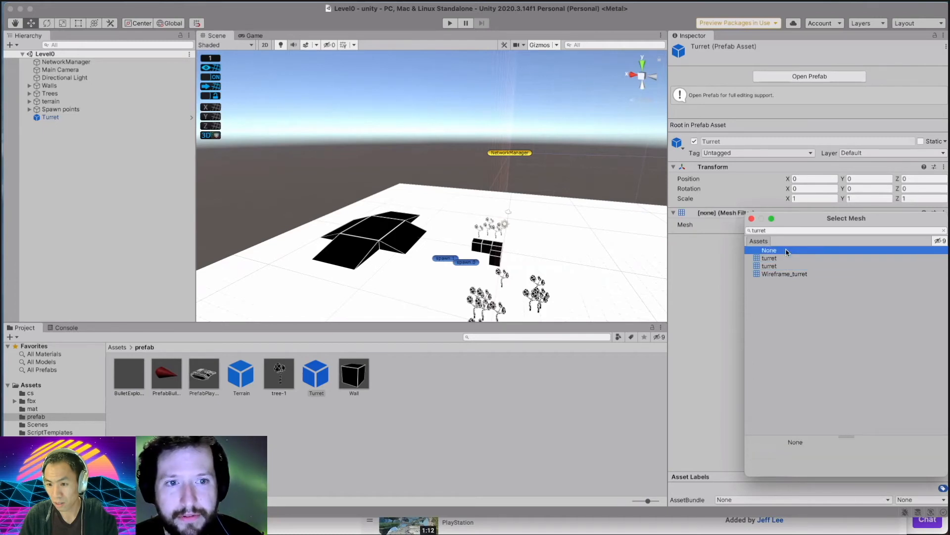
pyautogui.click(752, 219)
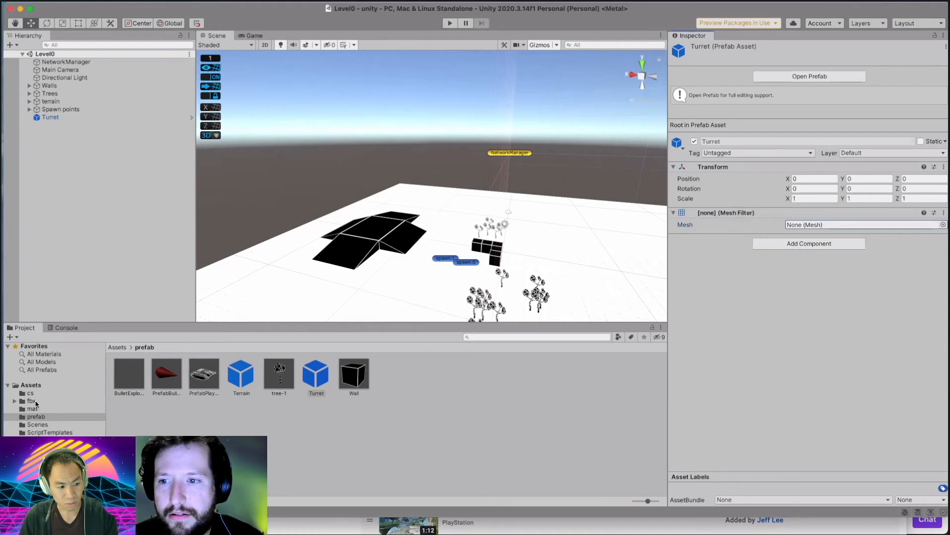
# Add the imported turret model from the Assets/fbx folder to the Level0 scene hierarchy.
pyautogui.click(33, 401)
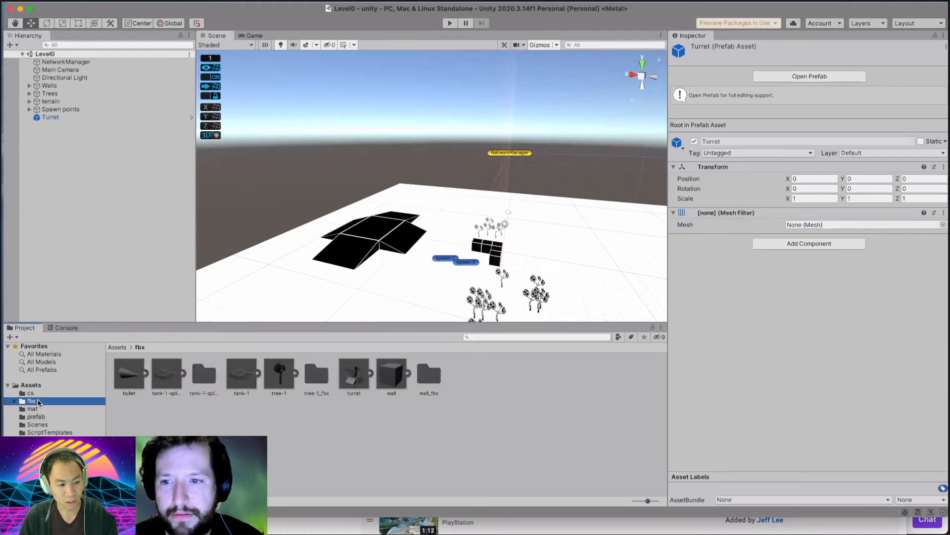
pyautogui.moveTo(353, 381); pyautogui.dragTo(93, 213)
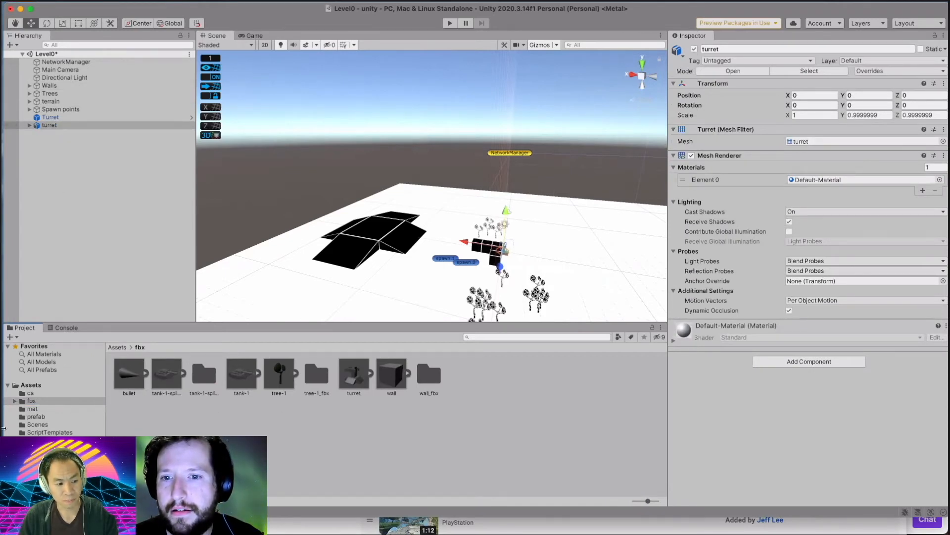
# Delete the old Turret prefab from the Assets/prefab folder.
pyautogui.click(53, 416)
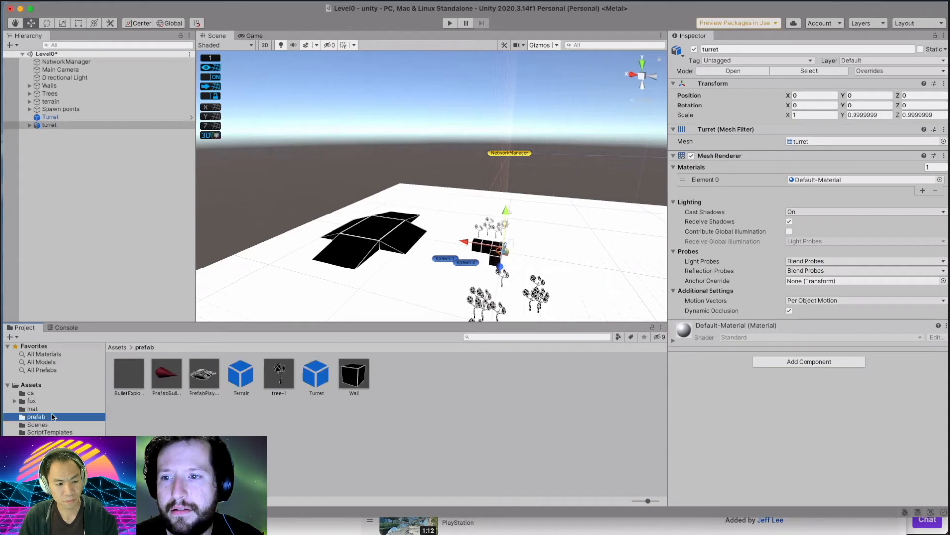
pyautogui.rightClick(318, 375)
pyautogui.press('super+BackSpace')
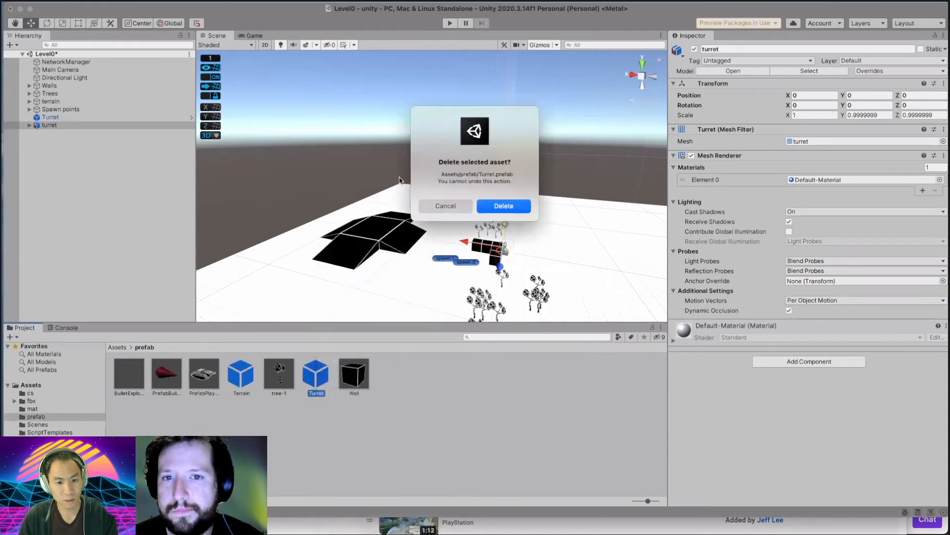
pyautogui.press('Return')
# Delete the orphaned Turret object with the missing prefab from the Level0 hierarchy.
pyautogui.click(45, 118)
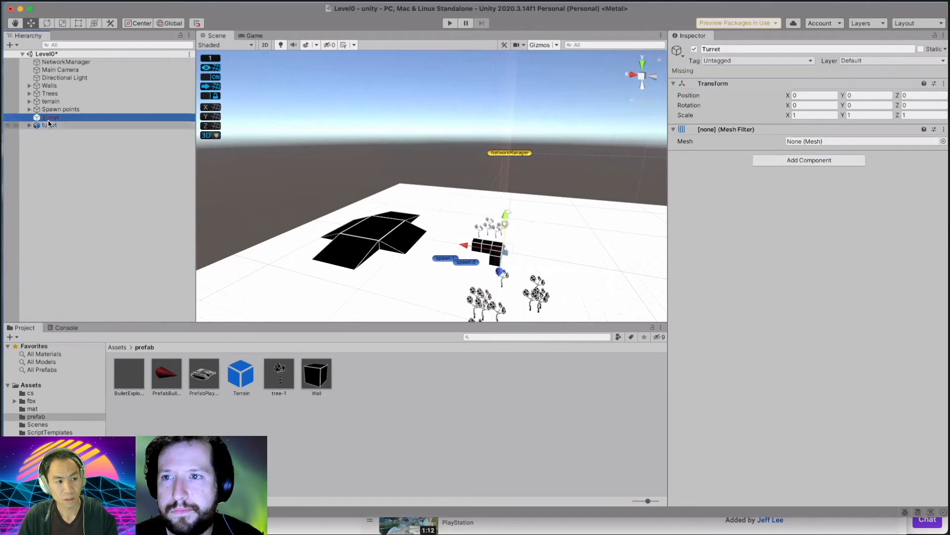
pyautogui.rightClick(48, 122)
pyautogui.click(51, 118)
pyautogui.click(54, 118)
pyautogui.rightClick(53, 119)
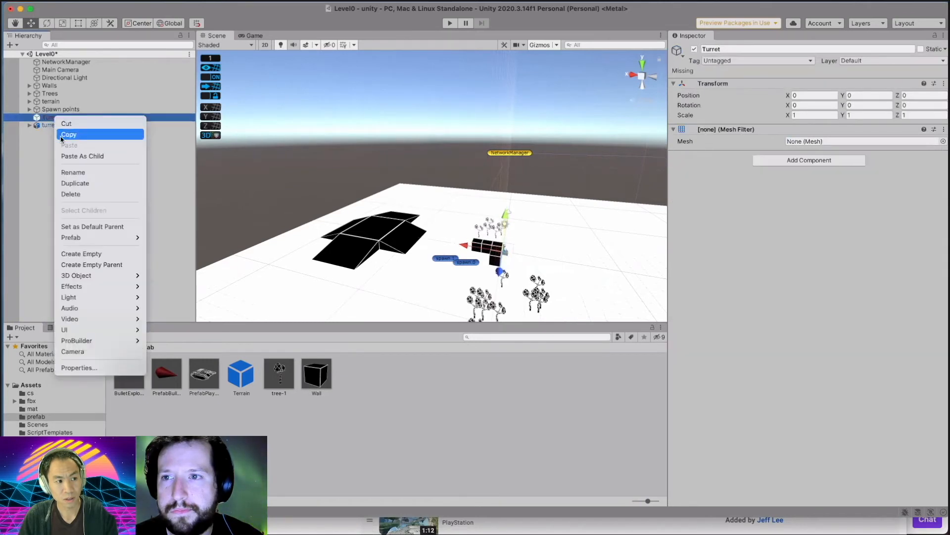
pyautogui.click(84, 195)
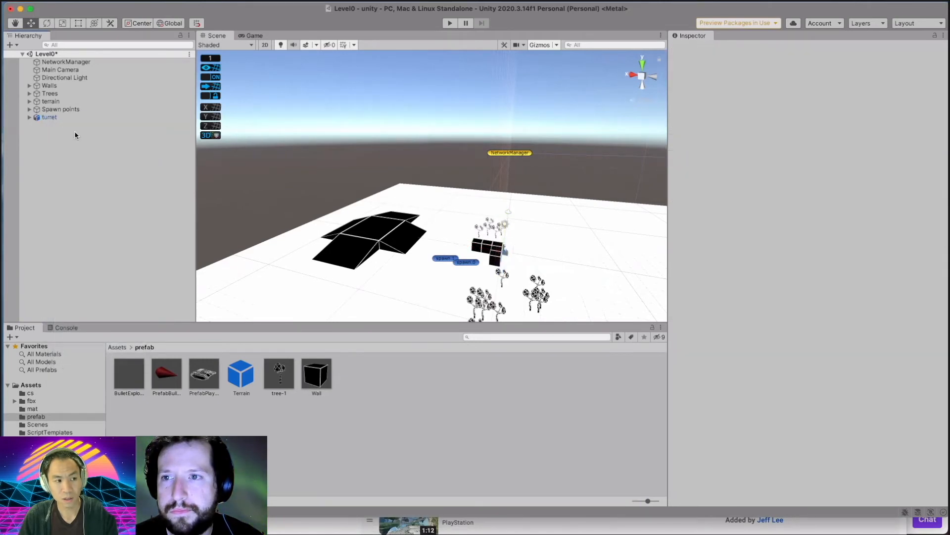
# Create an original prefab in the Assets/prefab folder from the turret model in the Level0 hierarchy.
pyautogui.moveTo(46, 119); pyautogui.dragTo(366, 378)
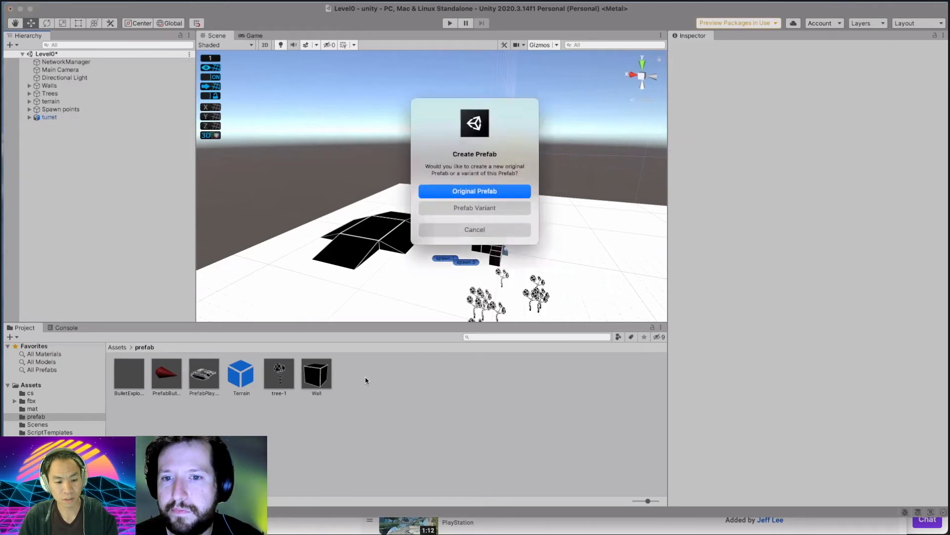
pyautogui.click(469, 191)
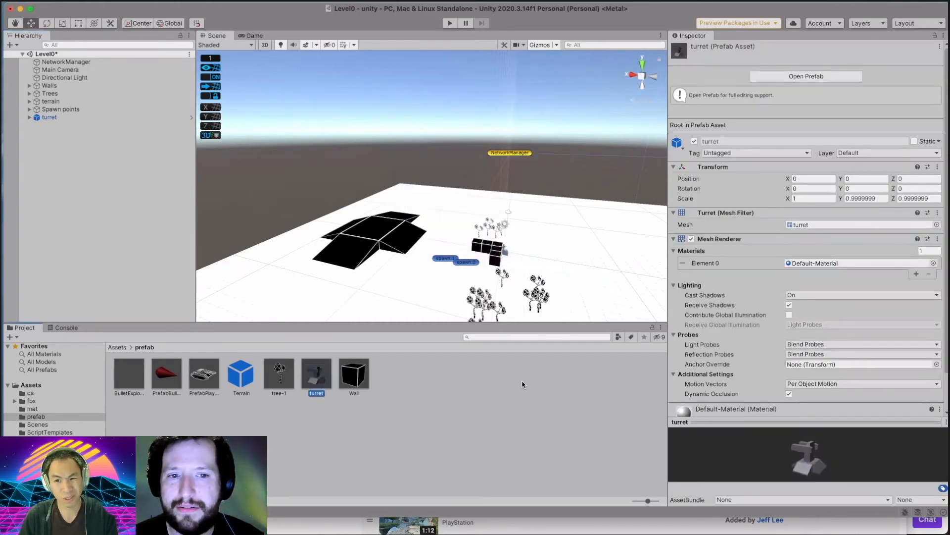
# Set the turret prefab's Y and Z scale to 1 and save the scene.
pyautogui.click(734, 53)
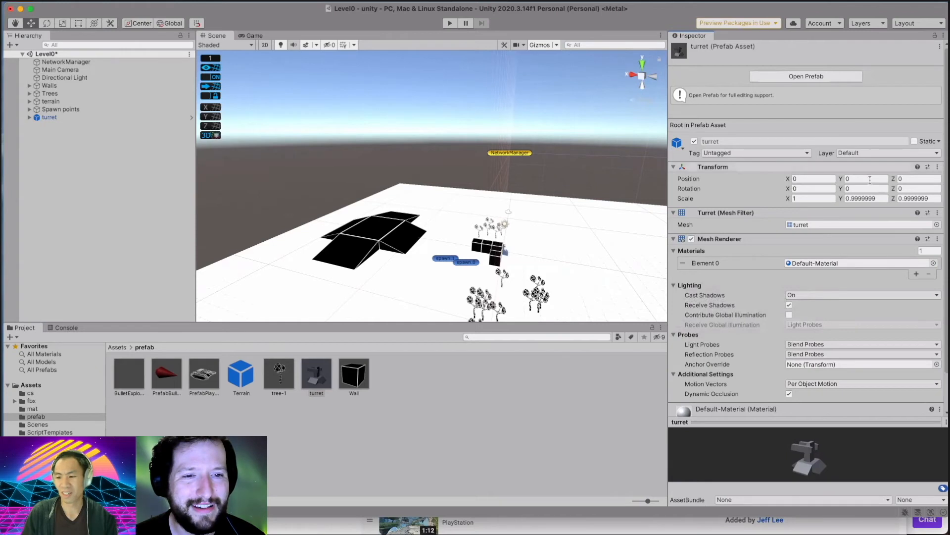
pyautogui.moveTo(877, 198); pyautogui.dragTo(703, 187)
pyautogui.write('1')
pyautogui.tripleClick(939, 198)
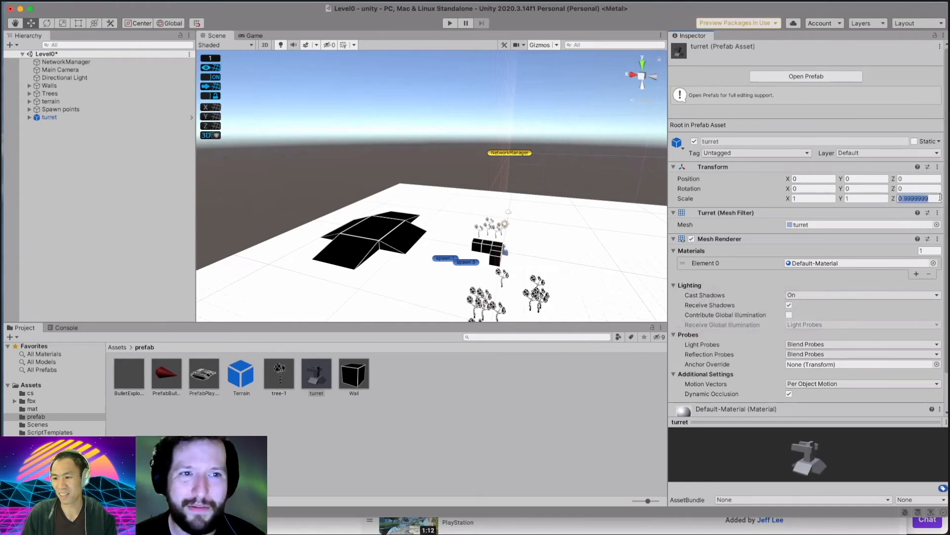
pyautogui.write('1')
pyautogui.press('super+s')
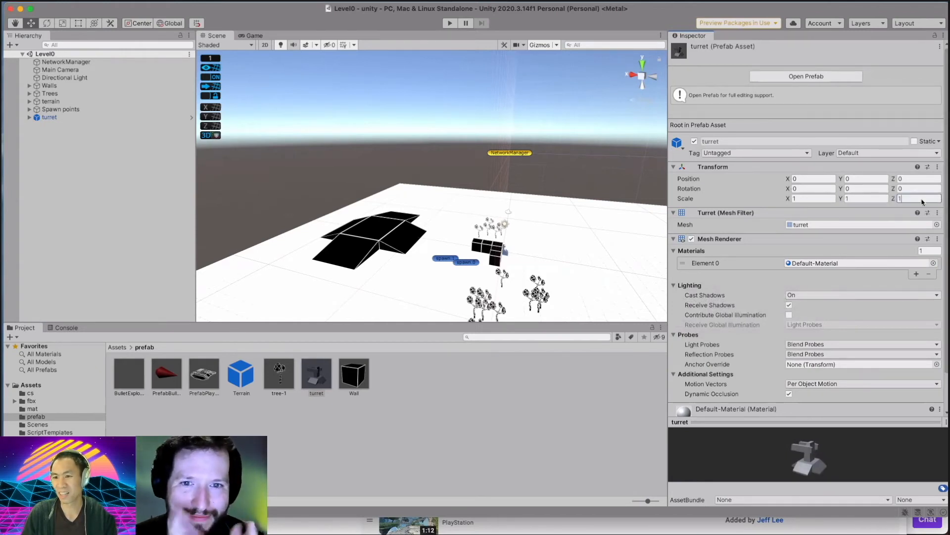
pyautogui.click(455, 402)
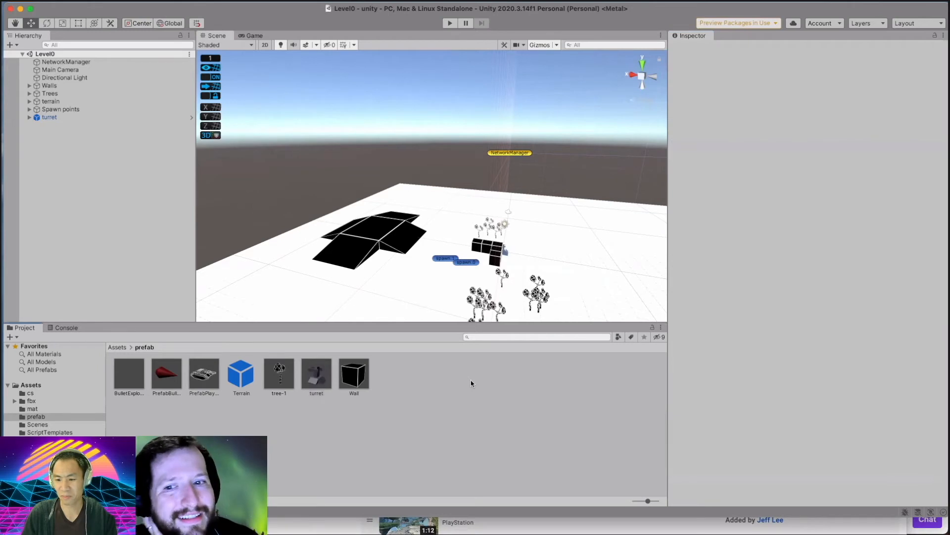
# Add the Damageable script component to the turret prefab.
pyautogui.click(329, 375)
pyautogui.scroll(-5, 754, 402)
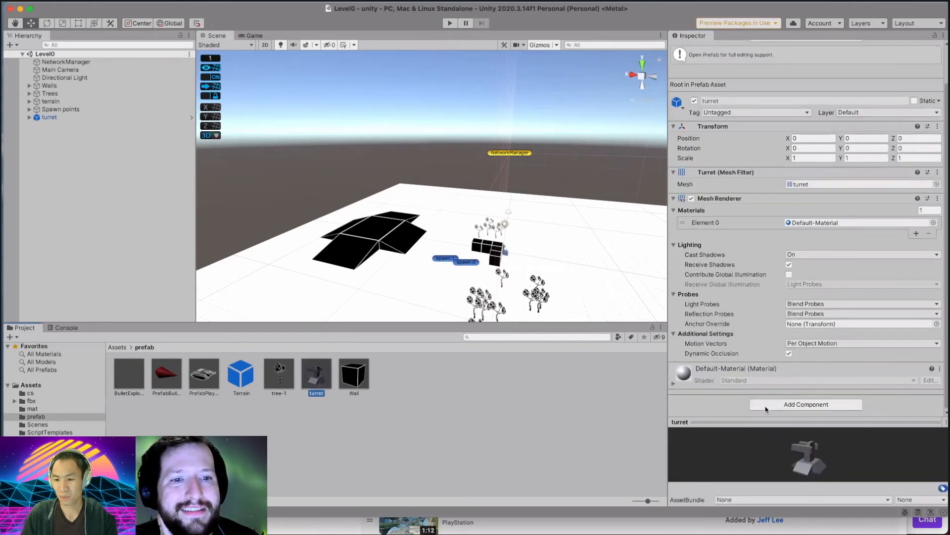
pyautogui.click(766, 409)
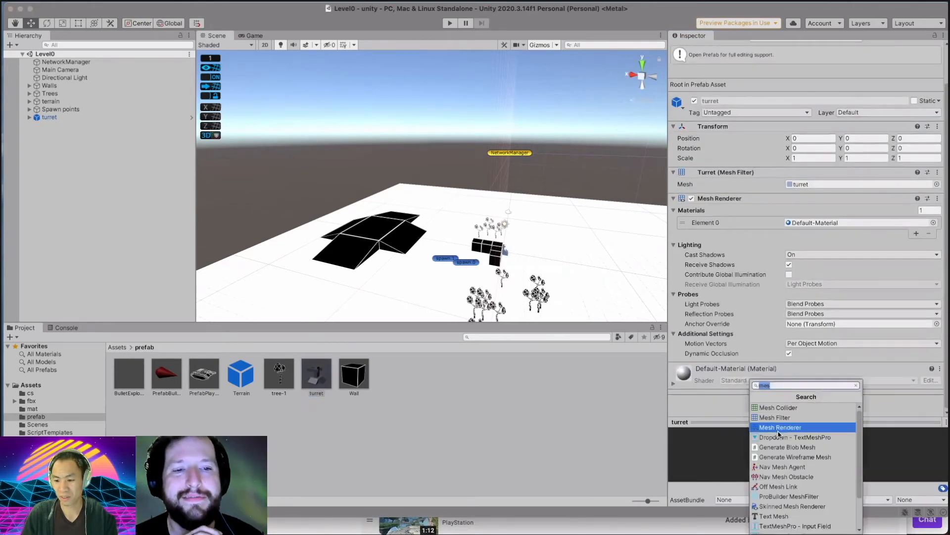
pyautogui.write('dam')
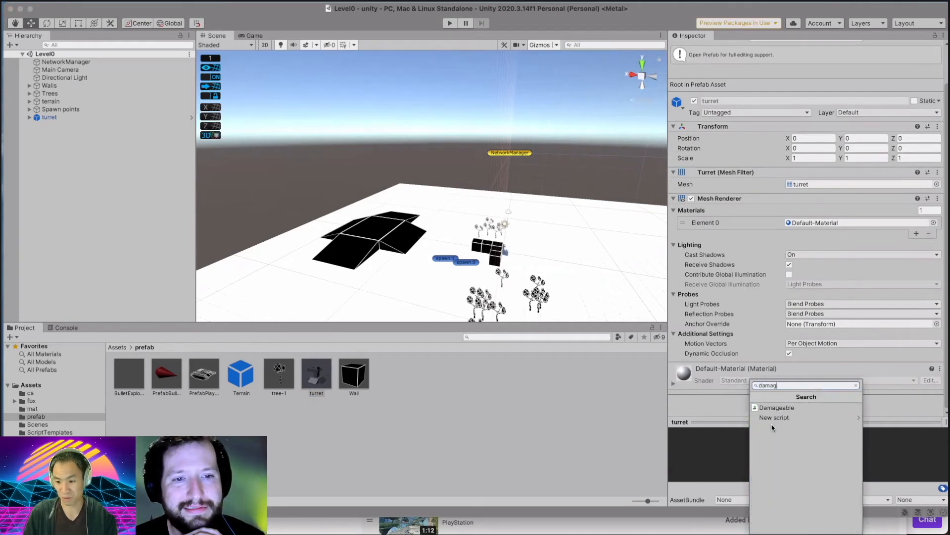
pyautogui.write('ag')
pyautogui.click(777, 407)
# Set the Health of the turret prefab's Damageable script to 10.
pyautogui.scroll(-2, 792, 346)
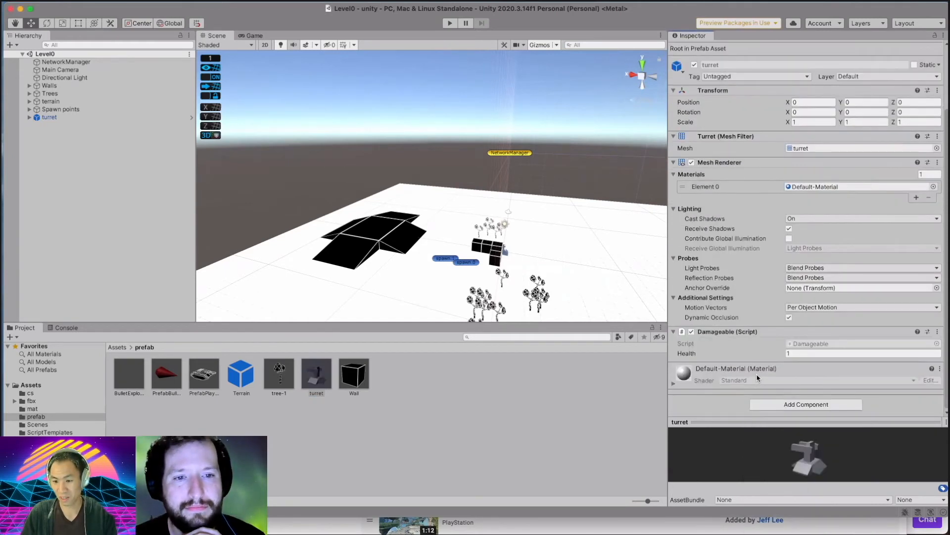
pyautogui.click(796, 353)
pyautogui.moveTo(796, 352); pyautogui.dragTo(758, 353)
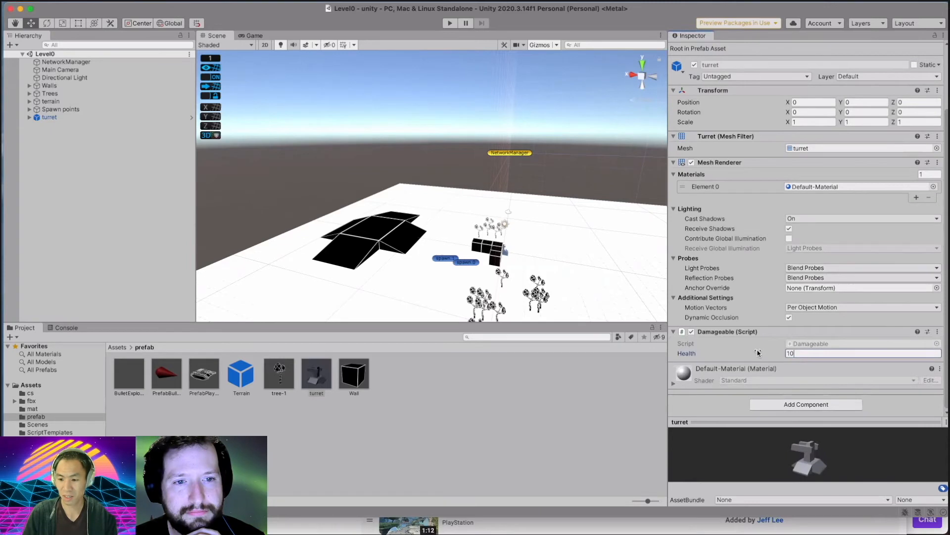
pyautogui.click(700, 406)
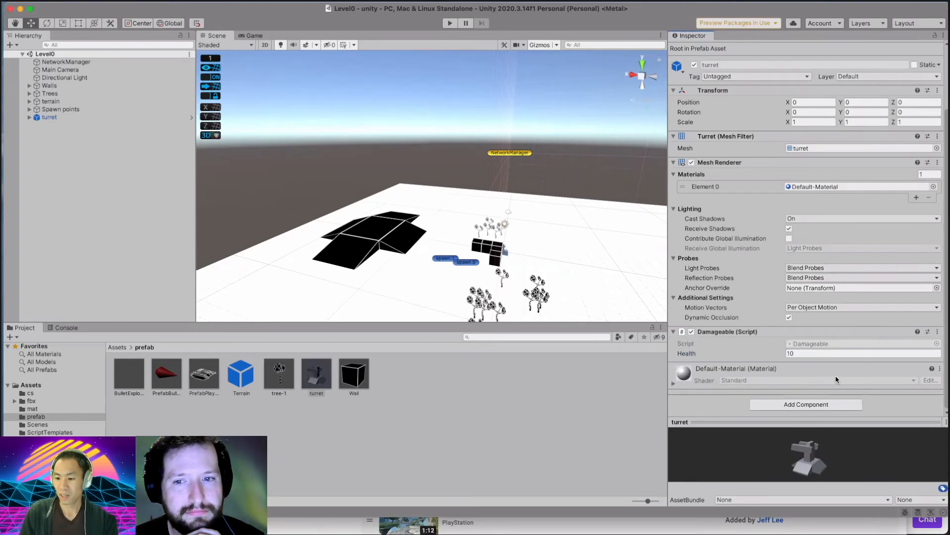
pyautogui.scroll(2, 734, 288)
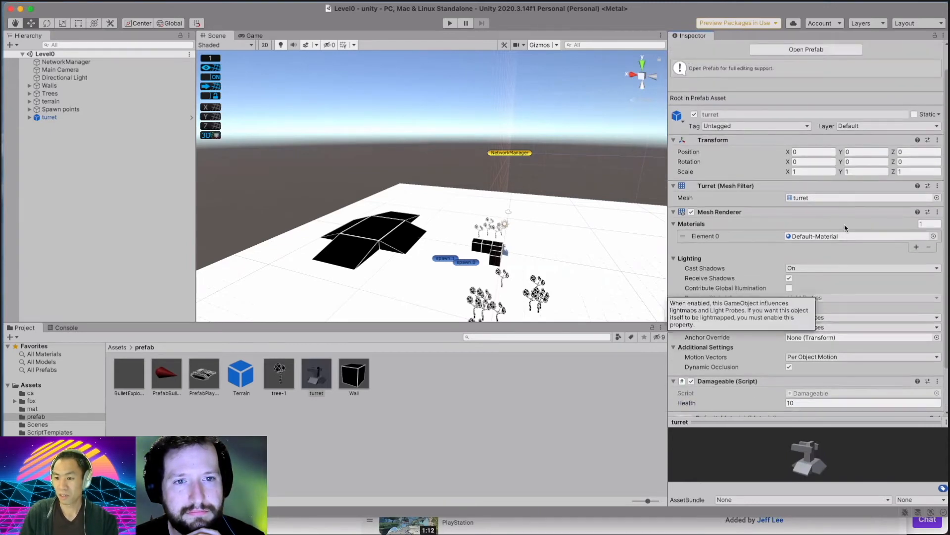
pyautogui.scroll(-2, 695, 275)
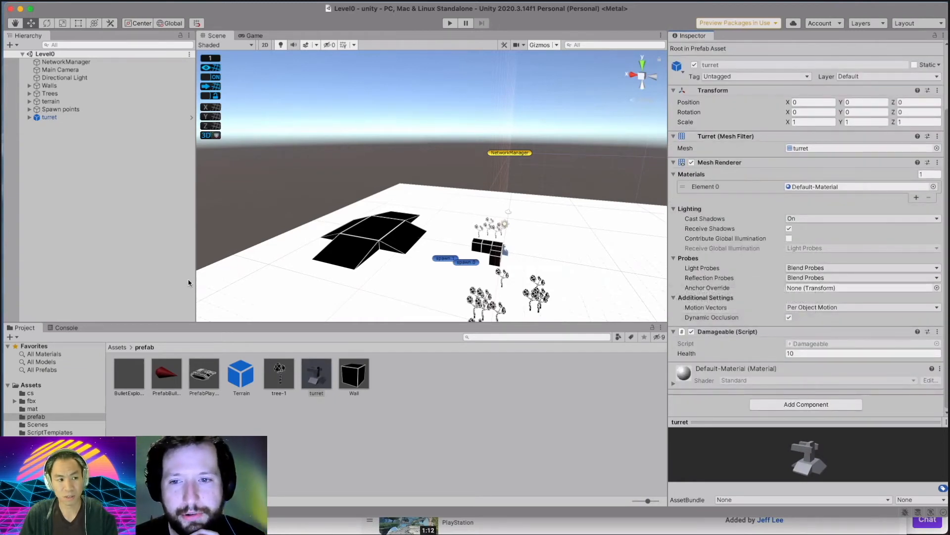
pyautogui.click(229, 6)
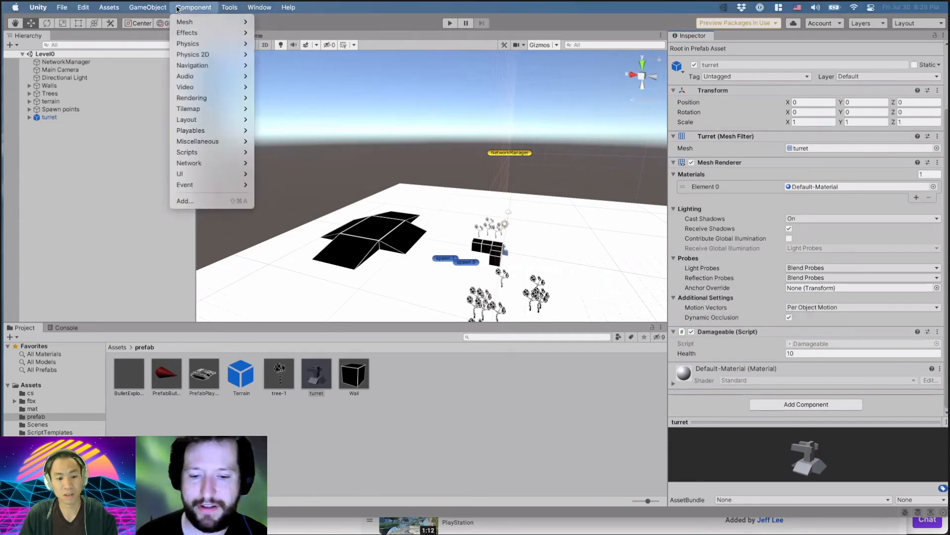
pyautogui.moveTo(166, 9)
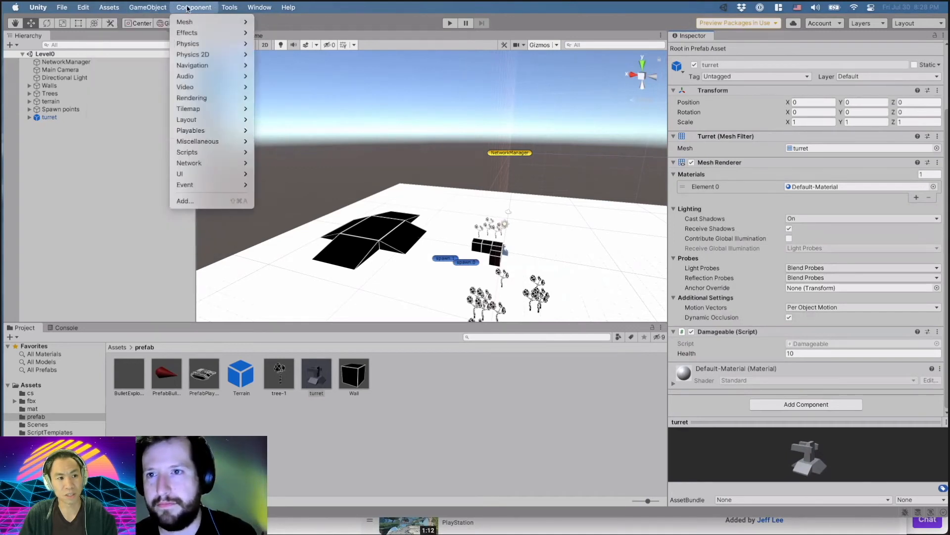
pyautogui.click(188, 9)
pyautogui.click(254, 7)
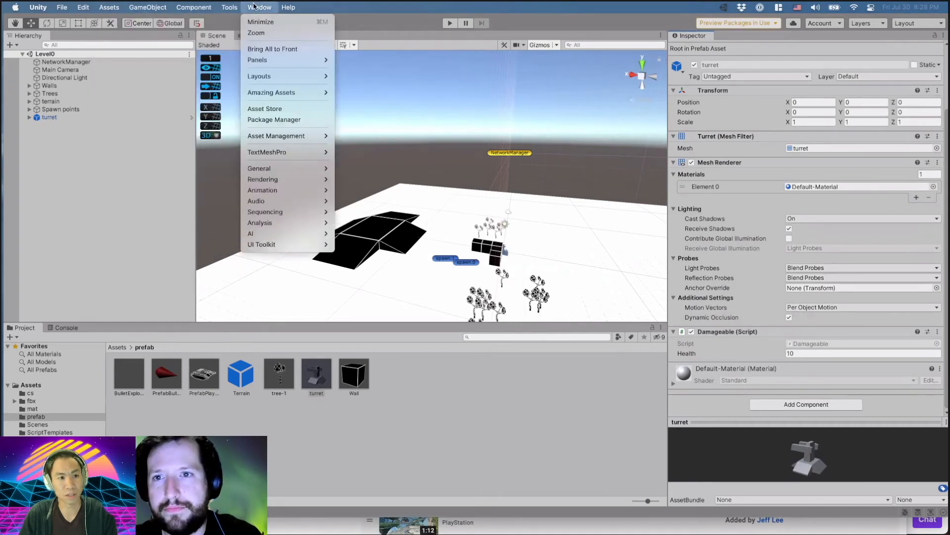
pyautogui.moveTo(277, 92)
pyautogui.click(382, 93)
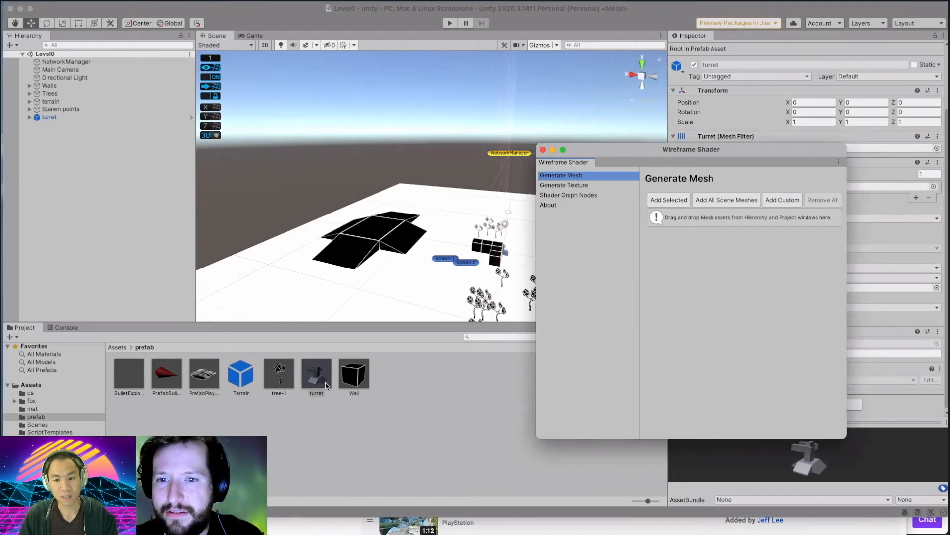
pyautogui.moveTo(763, 151); pyautogui.dragTo(803, 117)
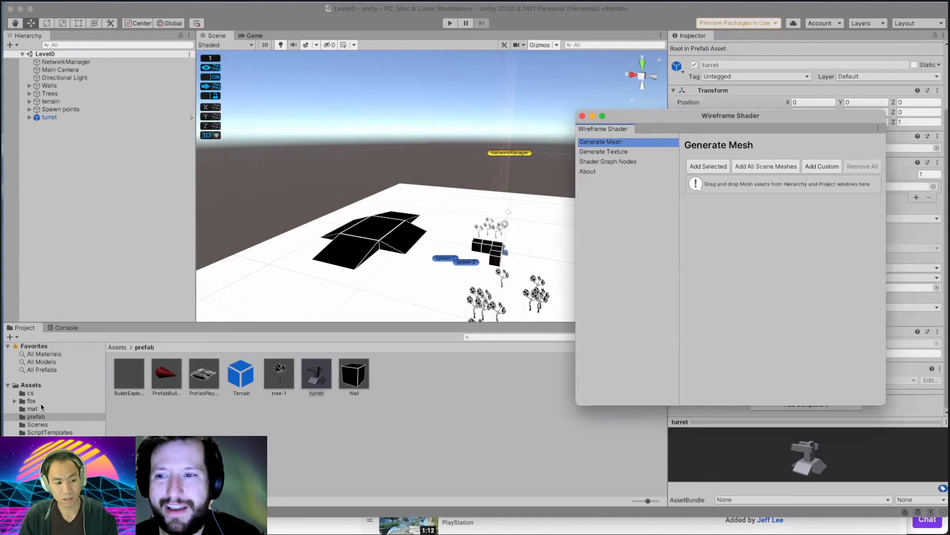
pyautogui.click(583, 117)
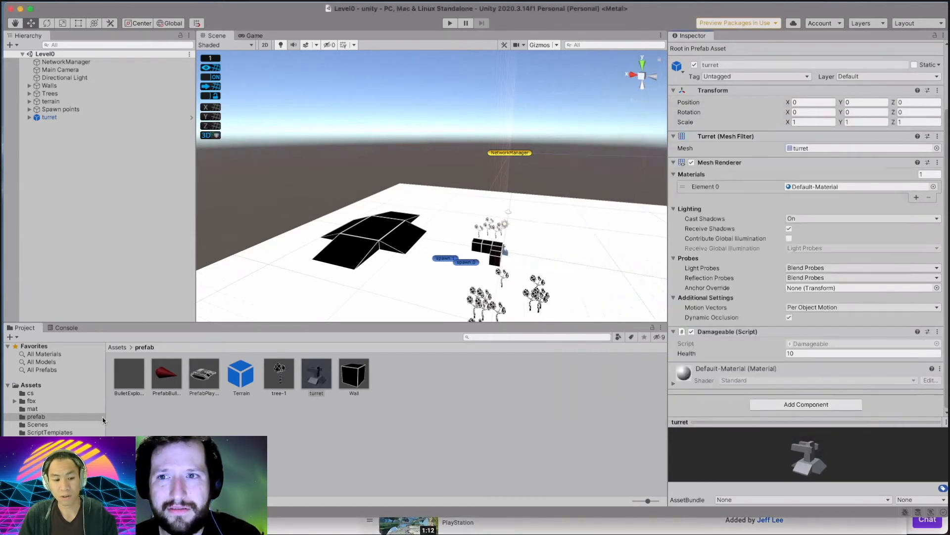
# Open the turret prefab for editing and load its meshes into the Wireframe Shader mesh generator, then close the generator.
pyautogui.doubleClick(310, 391)
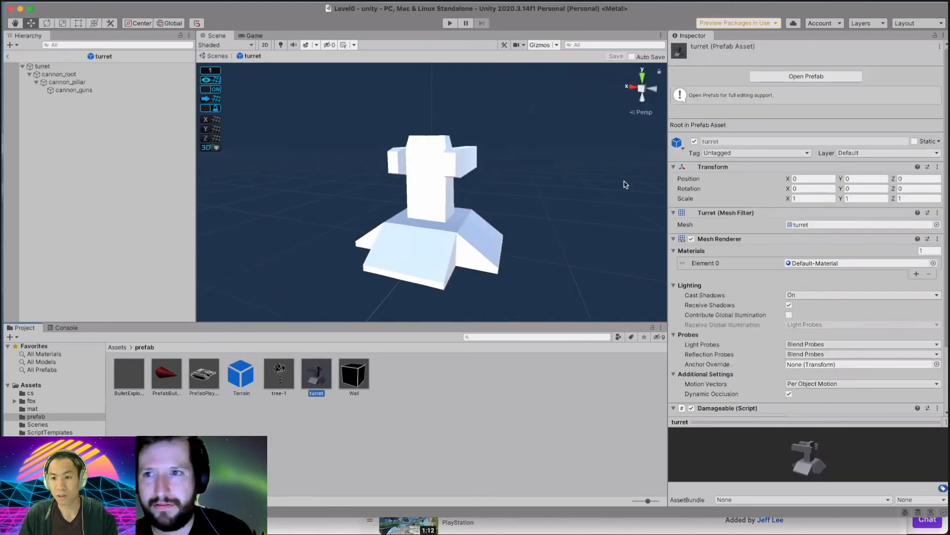
pyautogui.click(229, 7)
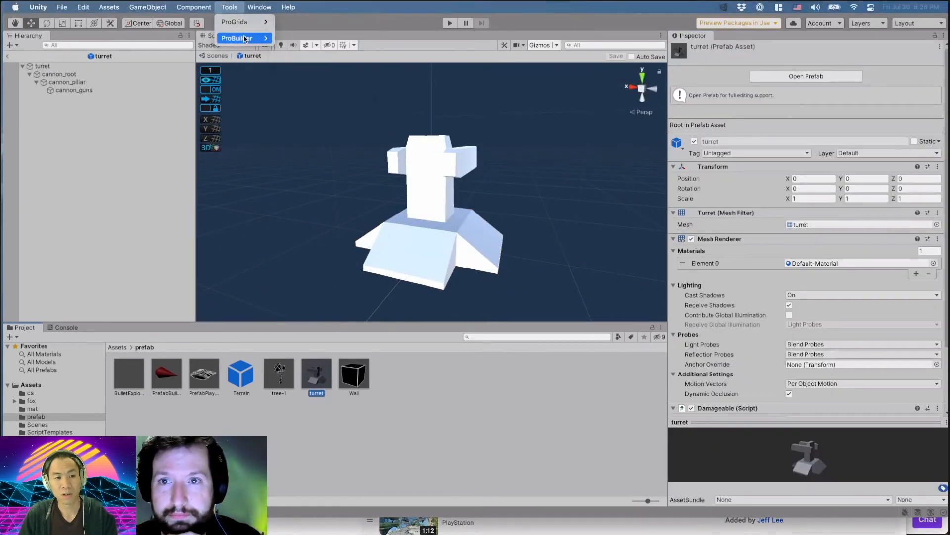
pyautogui.moveTo(254, 10)
pyautogui.moveTo(311, 93)
pyautogui.click(391, 92)
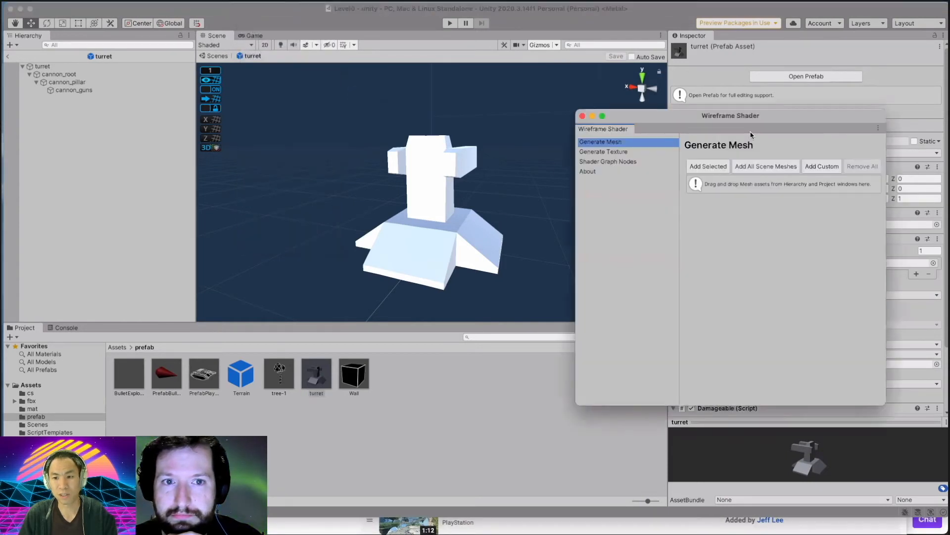
pyautogui.moveTo(742, 121); pyautogui.dragTo(415, 140)
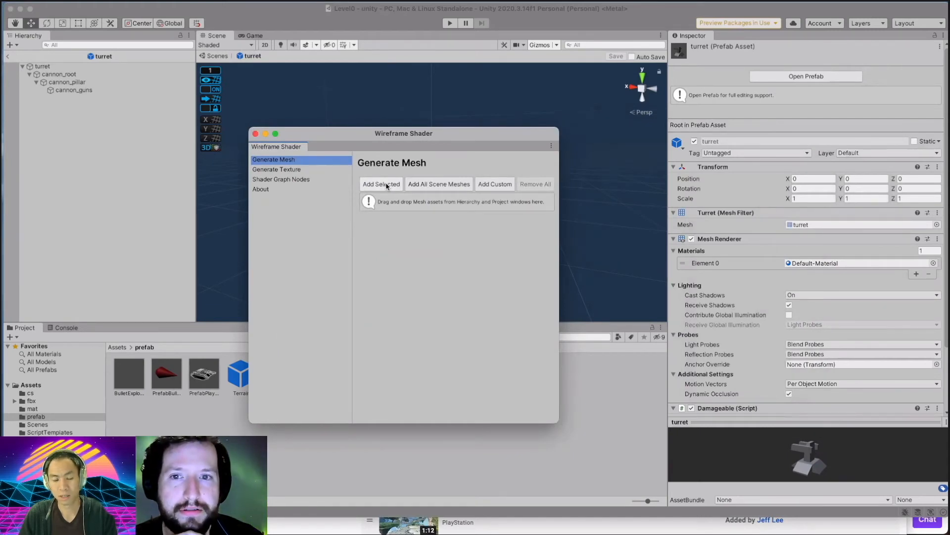
pyautogui.moveTo(390, 137); pyautogui.dragTo(594, 143)
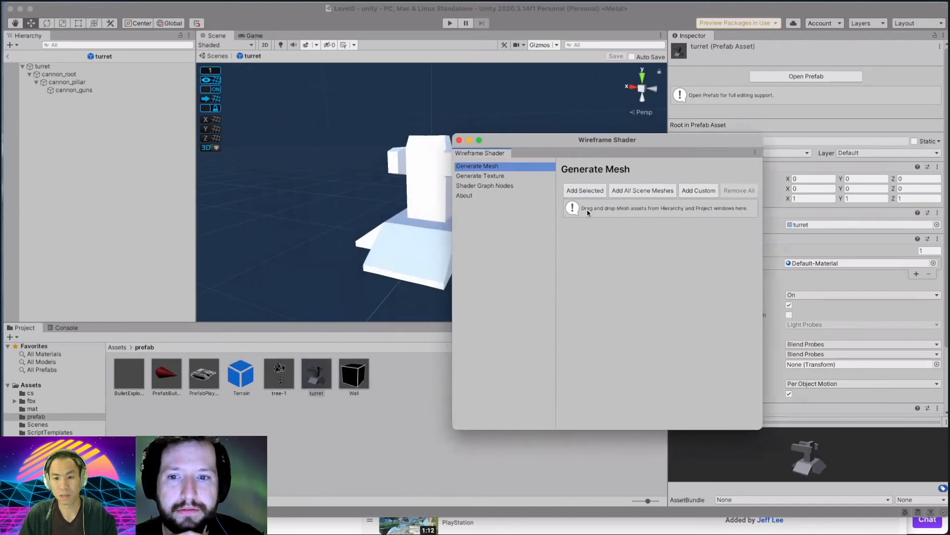
pyautogui.click(573, 193)
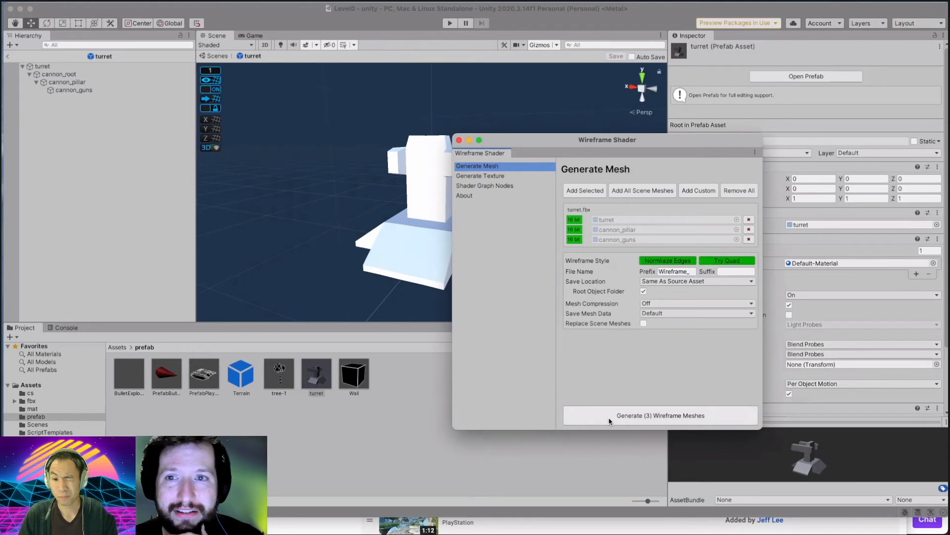
pyautogui.click(459, 141)
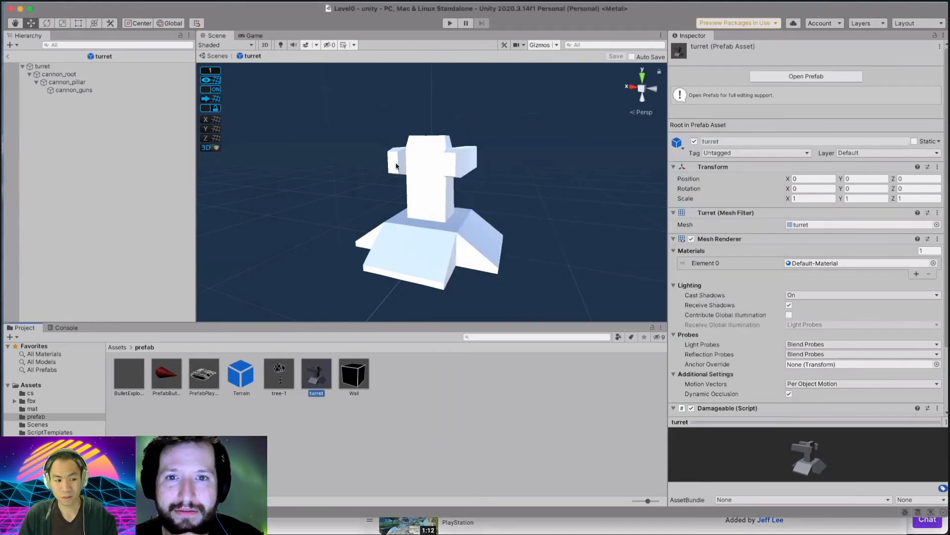
# Load the turret prefab's meshes into the Wireframe Shader generator and generate the three wireframe meshes with Replace Scene Meshes enabled.
pyautogui.rightClick(47, 68)
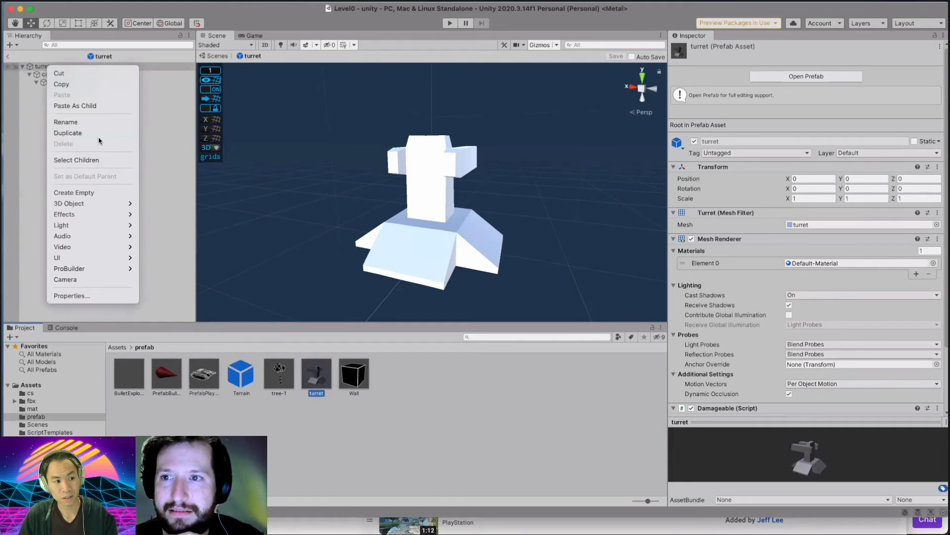
pyautogui.click(18, 87)
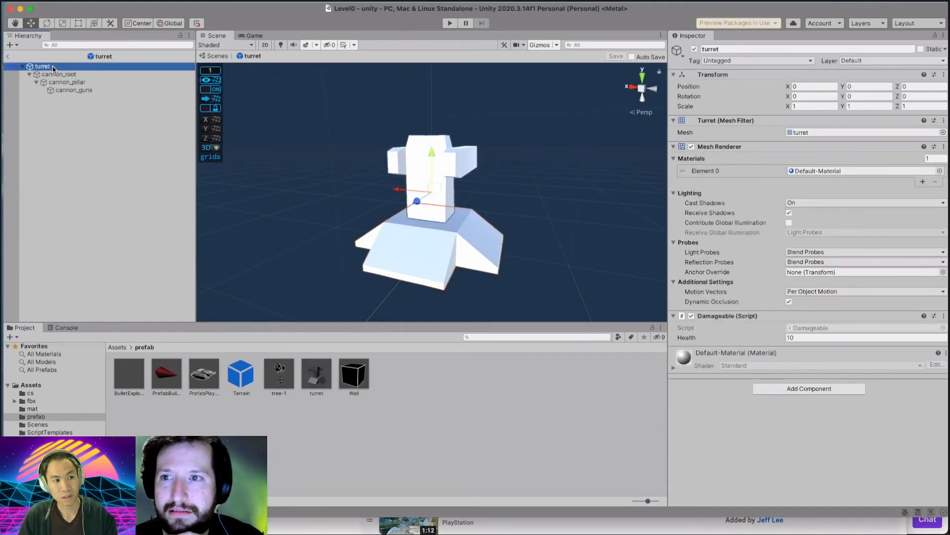
pyautogui.click(230, 8)
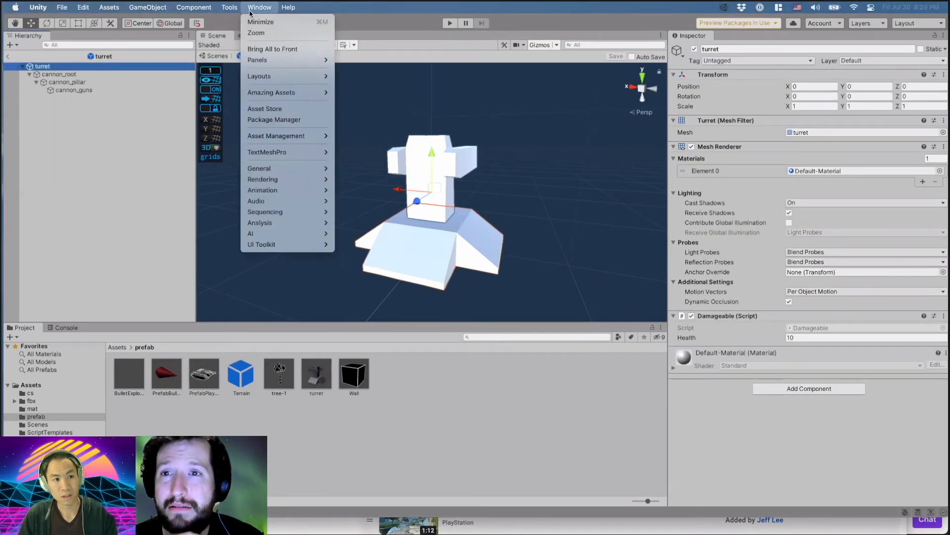
pyautogui.moveTo(262, 9)
pyautogui.moveTo(307, 92)
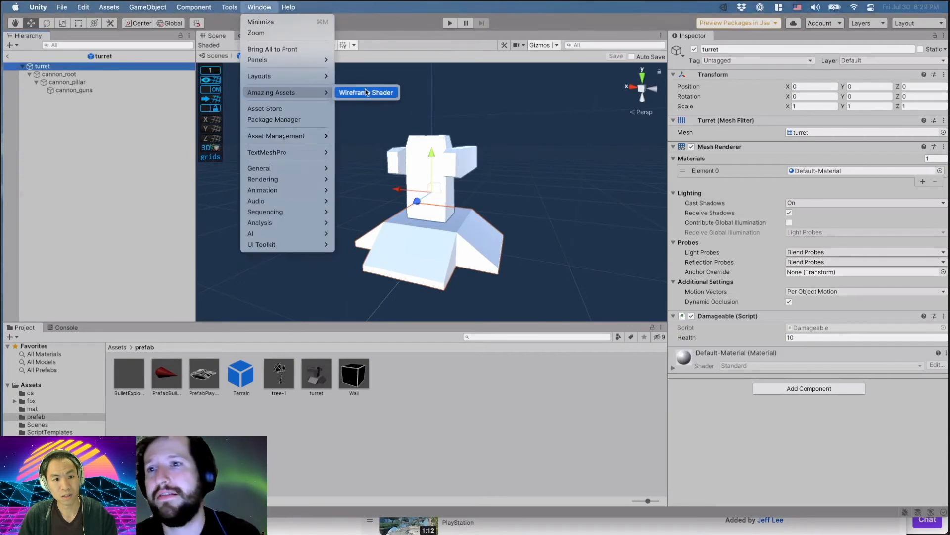
pyautogui.click(368, 92)
pyautogui.click(575, 189)
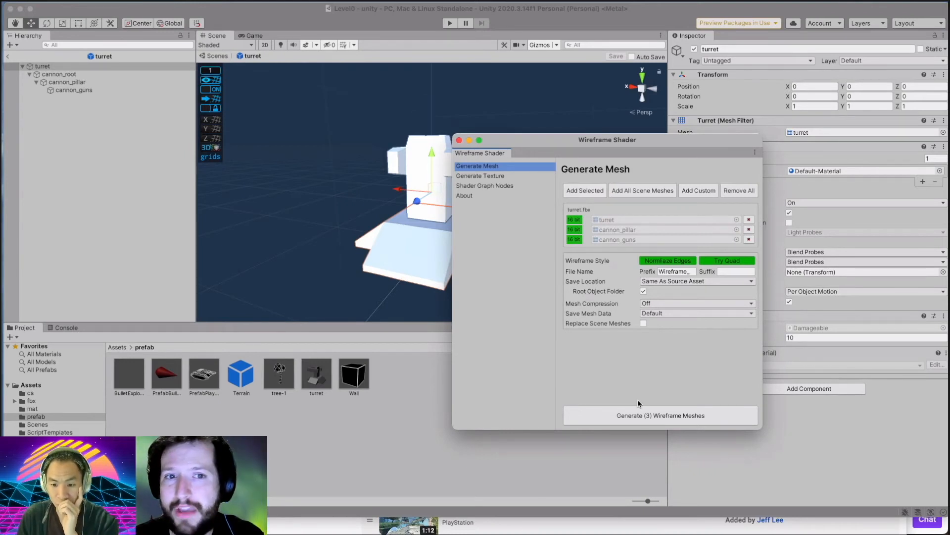
pyautogui.click(668, 417)
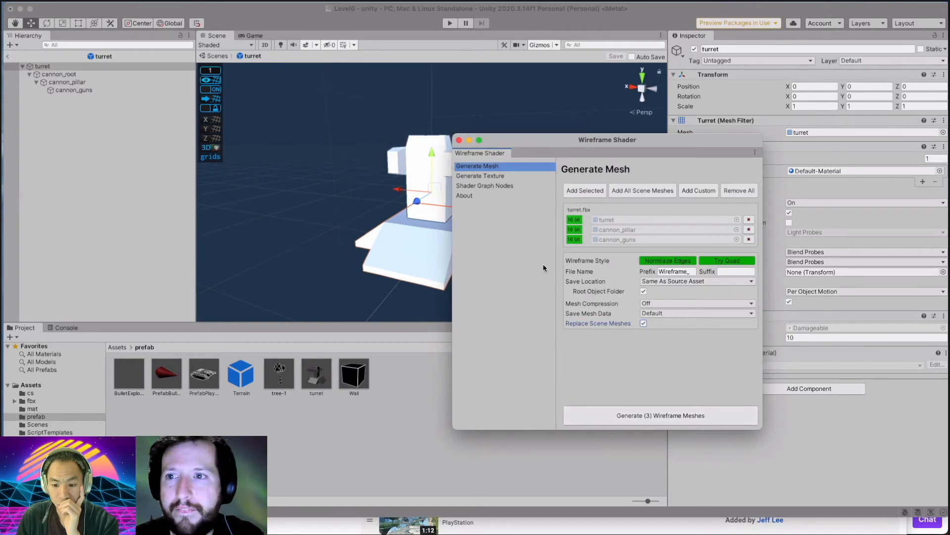
pyautogui.click(459, 140)
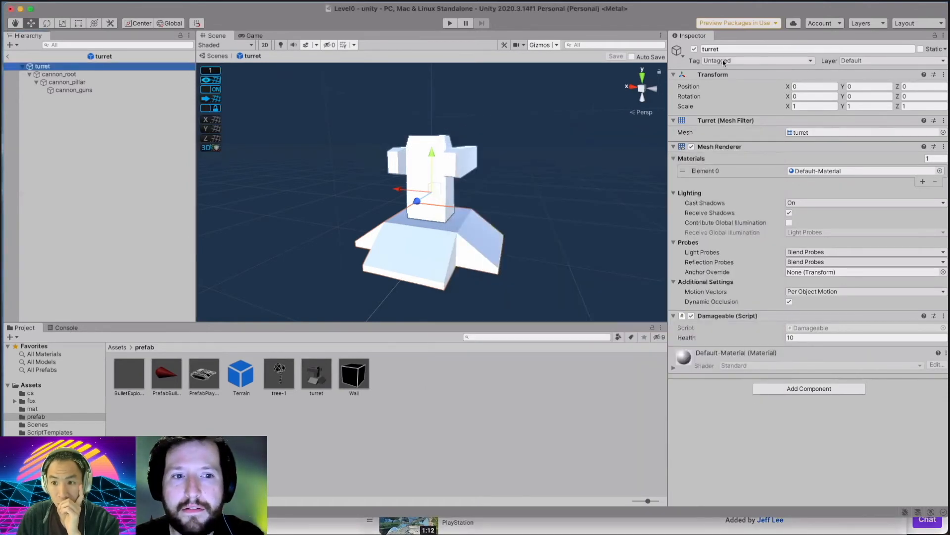
# Return to the Level0 scene and move the turret along the X axis to position -3.
pyautogui.moveTo(475, 244); pyautogui.dragTo(466, 215, button='middle')
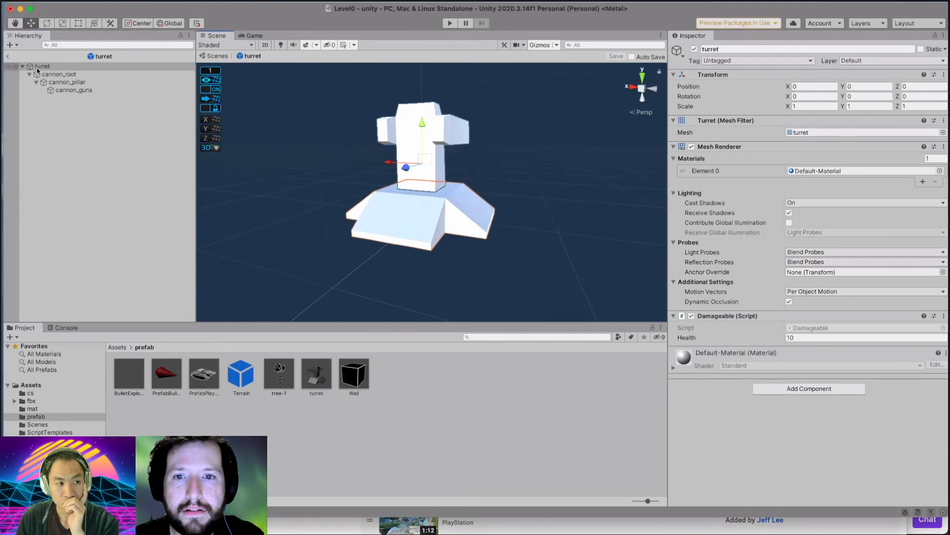
pyautogui.click(8, 56)
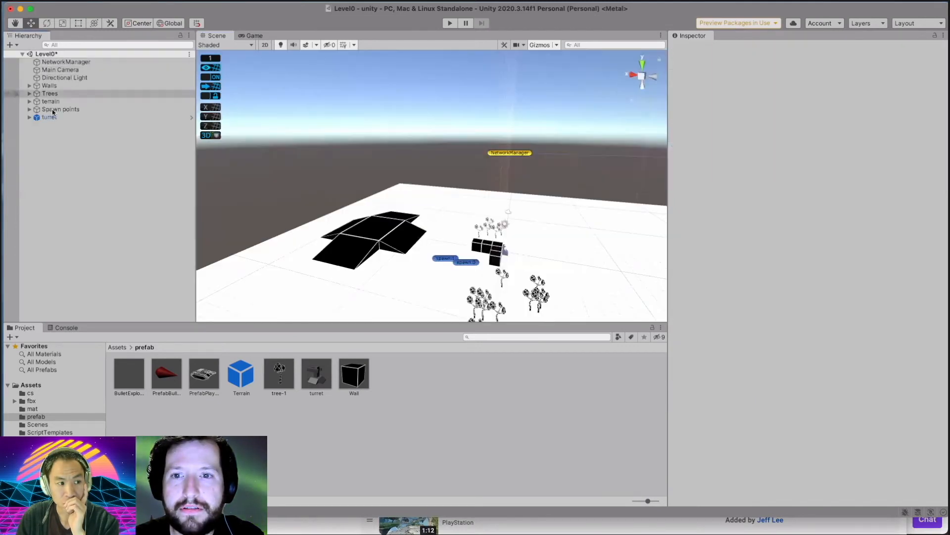
pyautogui.click(506, 254)
pyautogui.moveTo(505, 253); pyautogui.dragTo(535, 253)
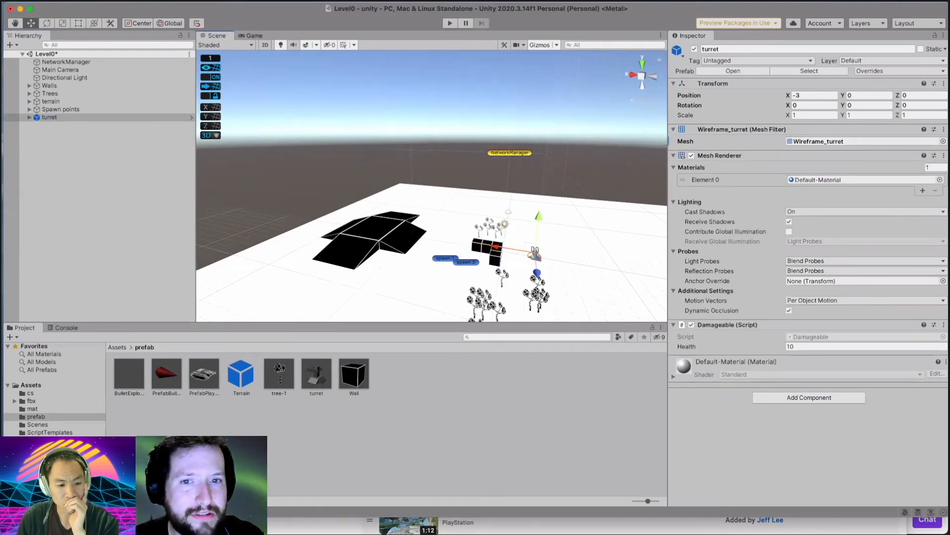
# Assign the tree-wireframe material to the Mesh Renderer of the turret instance in the scene.
pyautogui.click(856, 180)
pyautogui.click(940, 180)
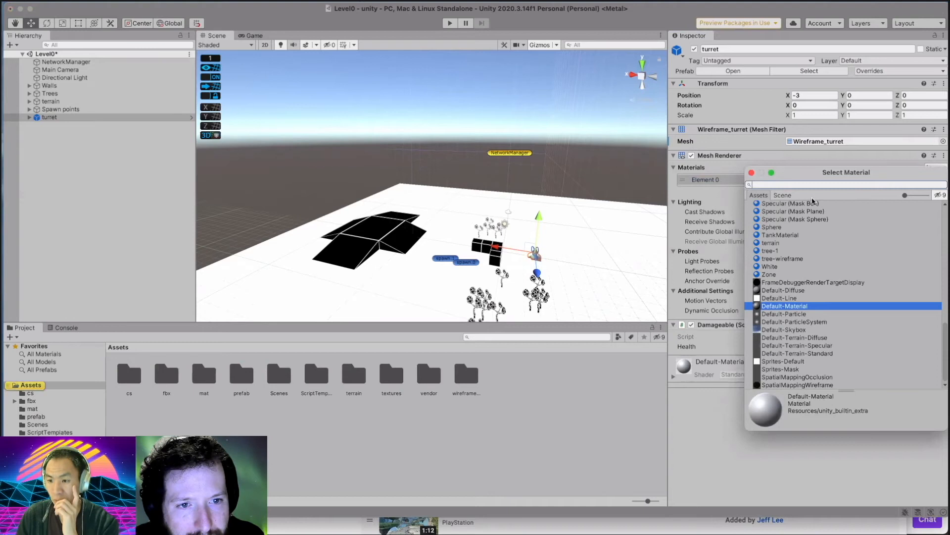
pyautogui.write('wireframe')
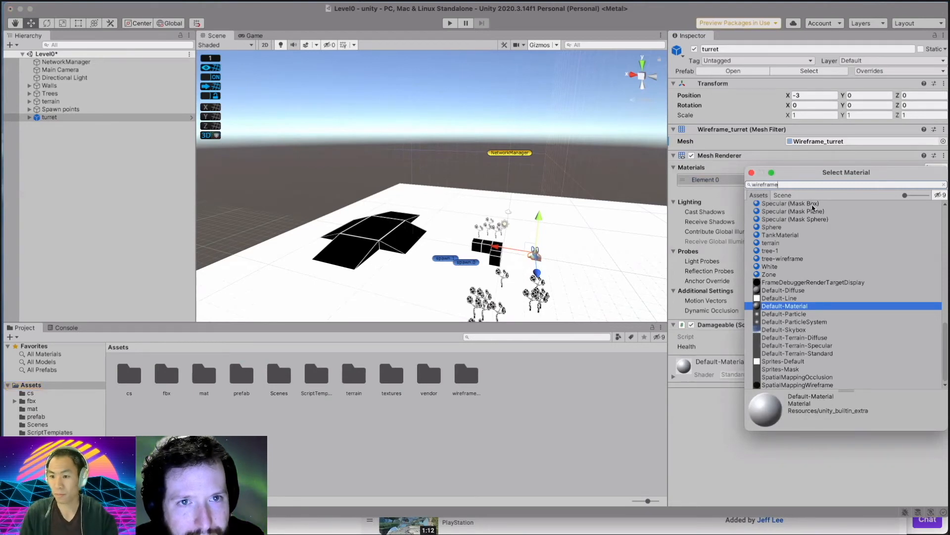
pyautogui.click(791, 213)
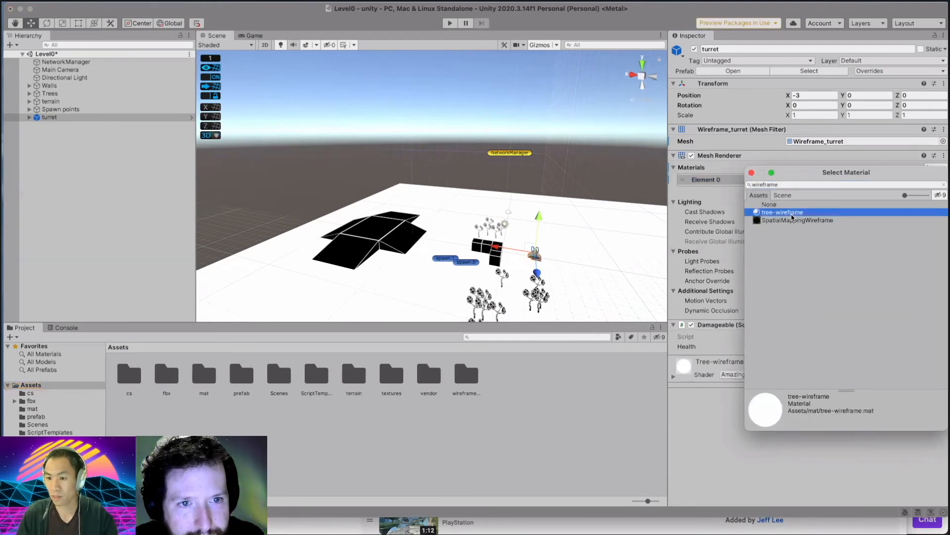
pyautogui.click(753, 172)
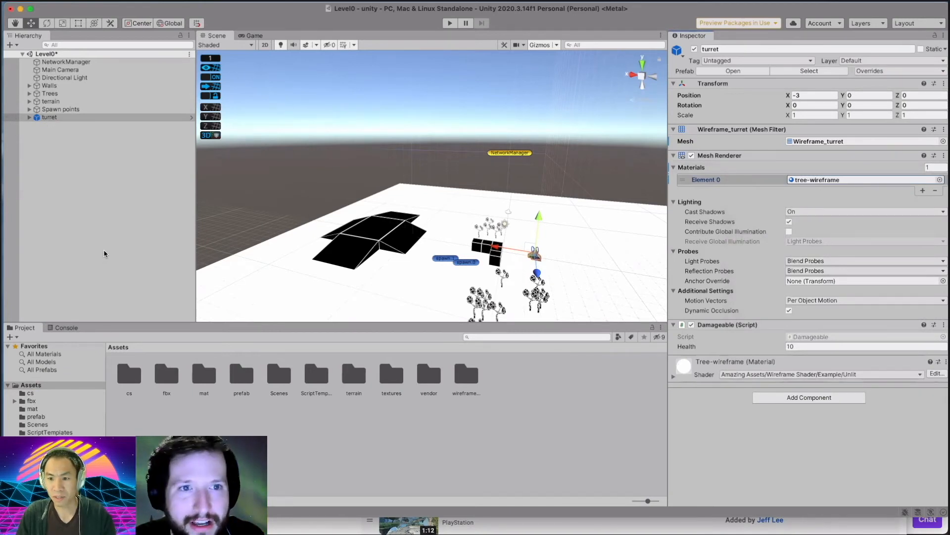
# Open the turret prefab, set its Mesh Renderer's Element 0 material to tree-wireframe, and save the prefab.
pyautogui.click(36, 416)
pyautogui.doubleClick(313, 377)
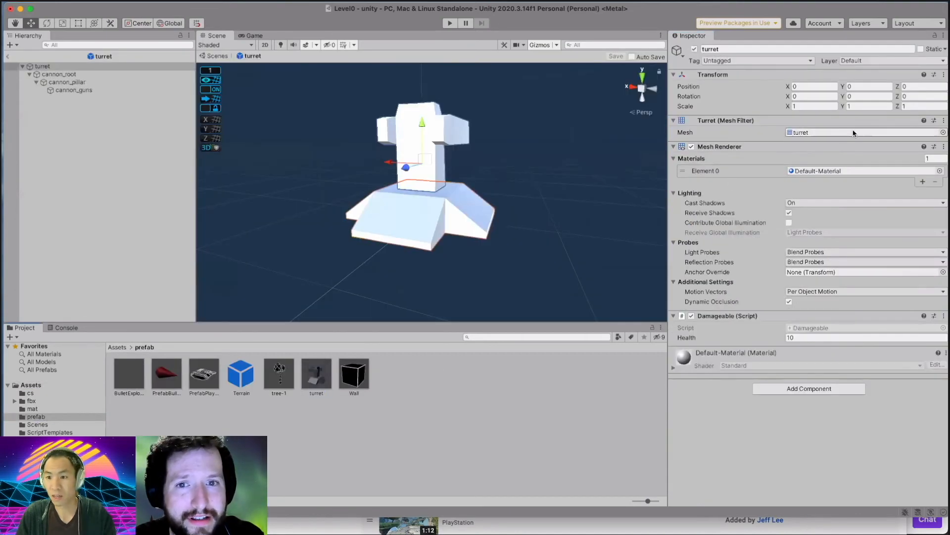
pyautogui.click(829, 174)
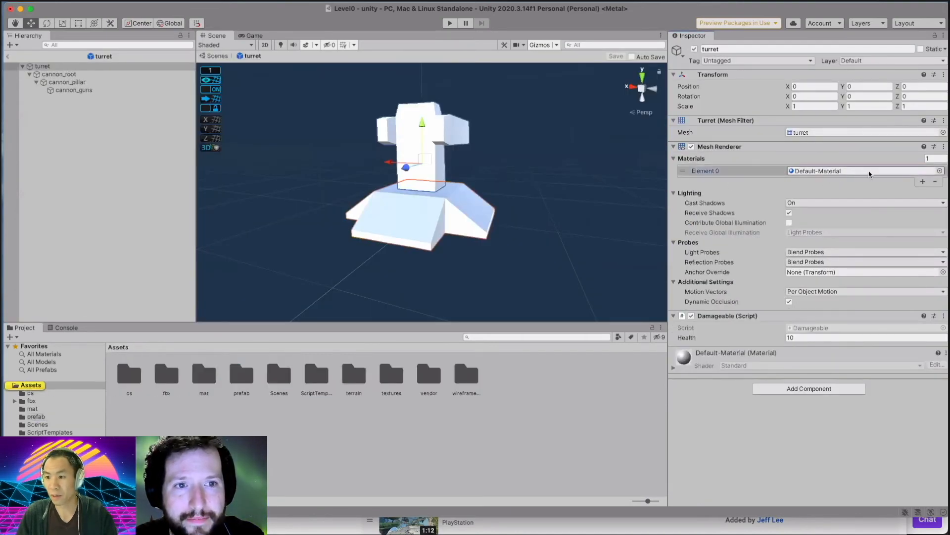
pyautogui.click(940, 171)
pyautogui.write('wirefram')
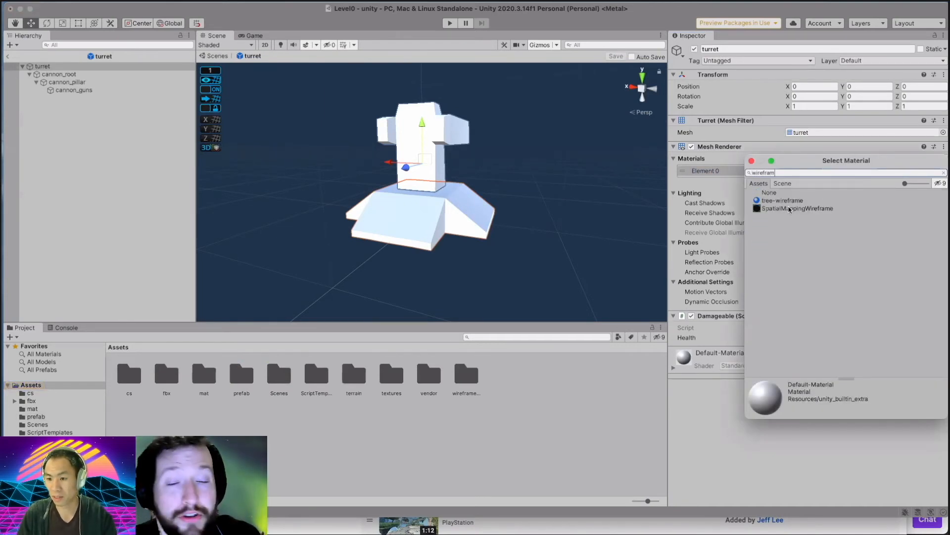
pyautogui.click(806, 201)
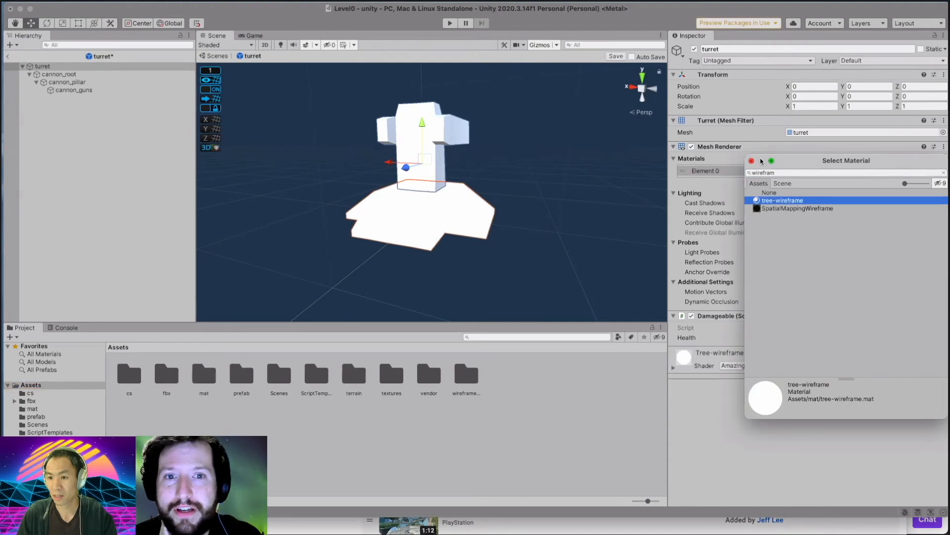
pyautogui.click(752, 160)
pyautogui.press('super+s')
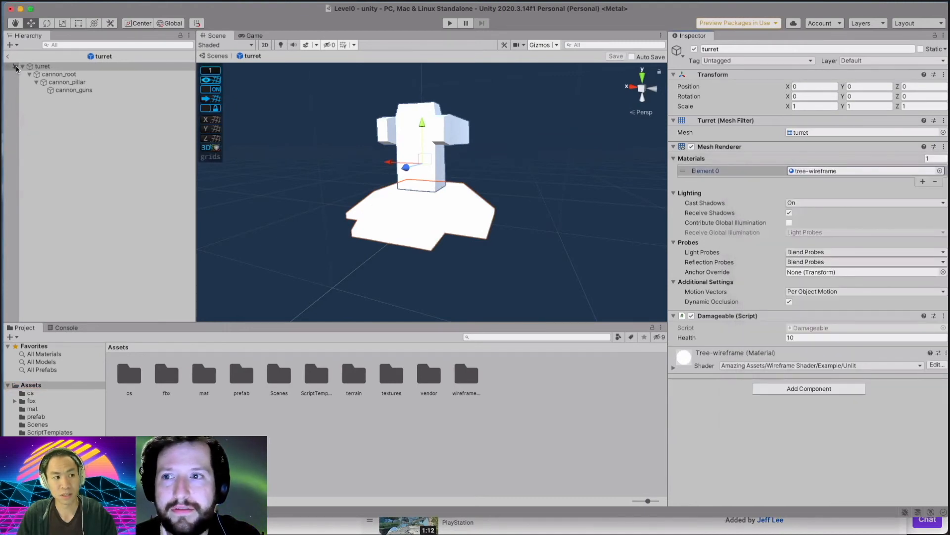
# Return to the Level0 scene and look through the turret instance's prefab and material options for a way to apply overrides.
pyautogui.click(17, 64)
pyautogui.click(8, 56)
pyautogui.click(33, 118)
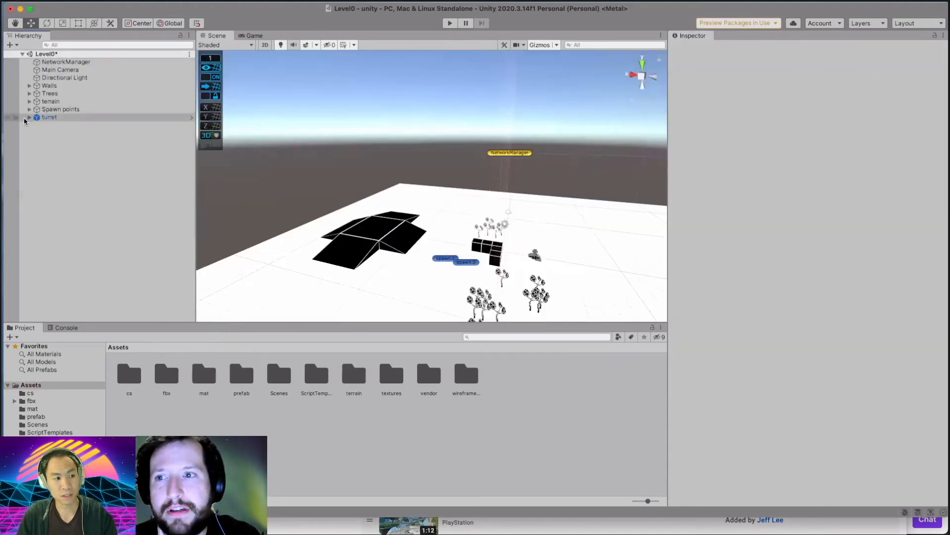
pyautogui.rightClick(44, 121)
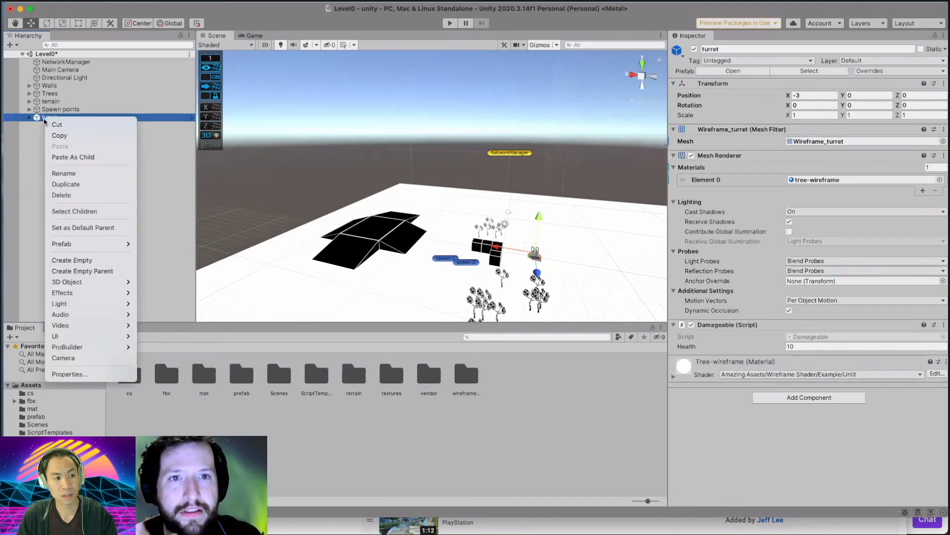
pyautogui.moveTo(90, 244)
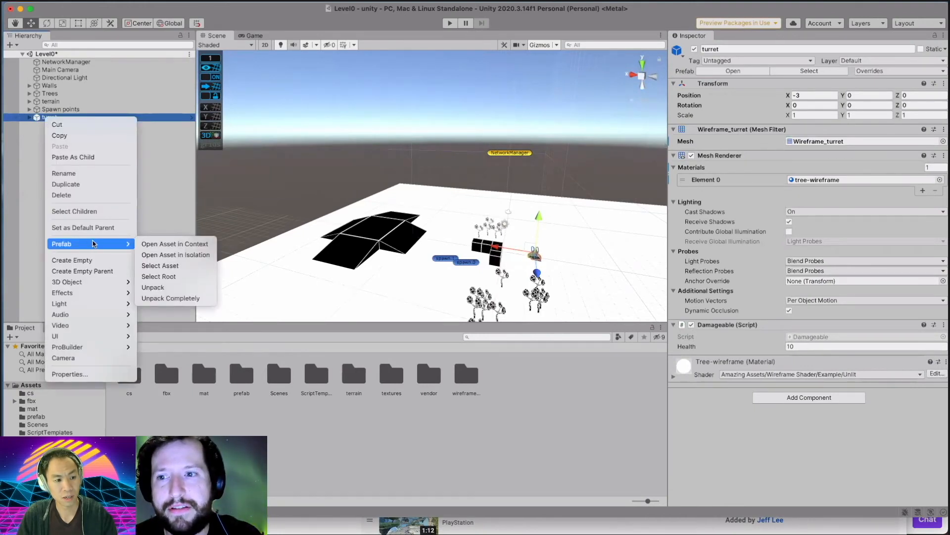
pyautogui.click(179, 194)
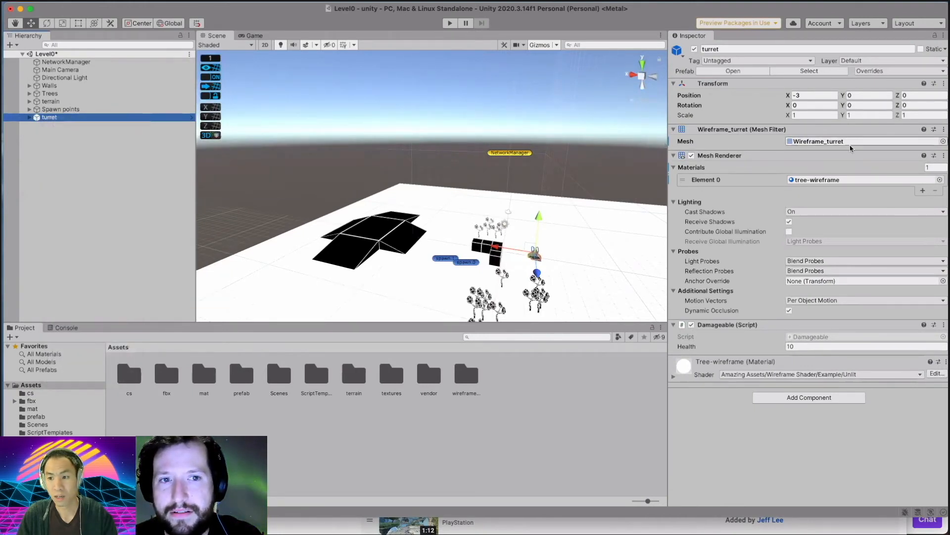
pyautogui.rightClick(812, 180)
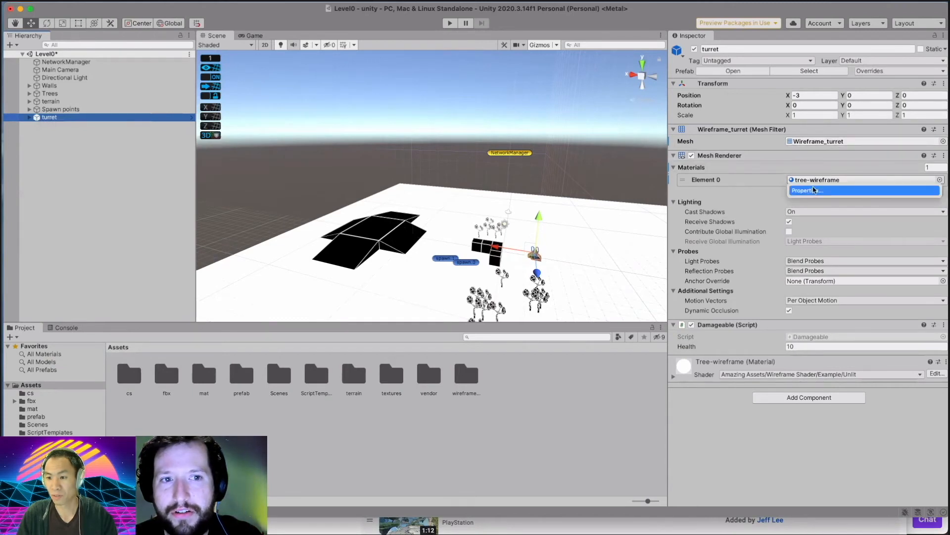
pyautogui.click(731, 182)
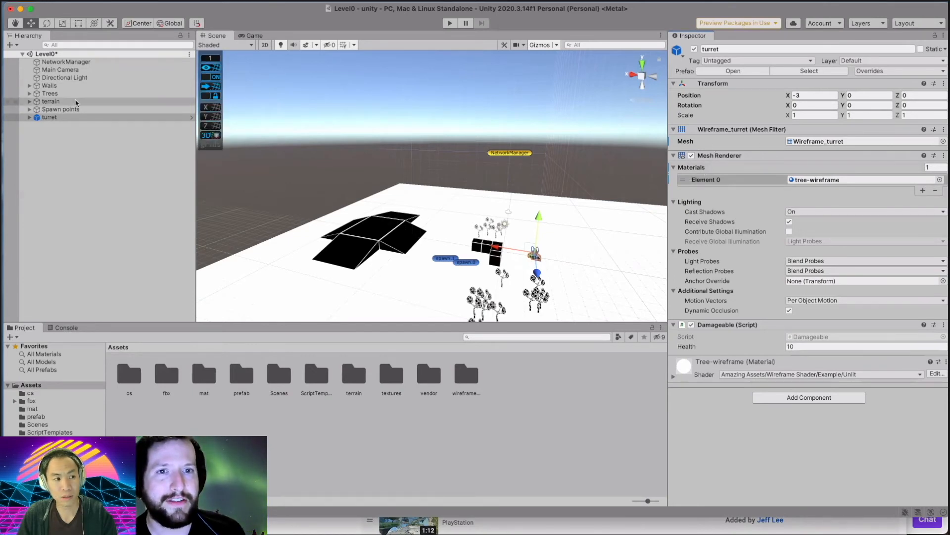
# Apply the scene turret's Materials override to the turret prefab.
pyautogui.click(76, 102)
pyautogui.click(77, 117)
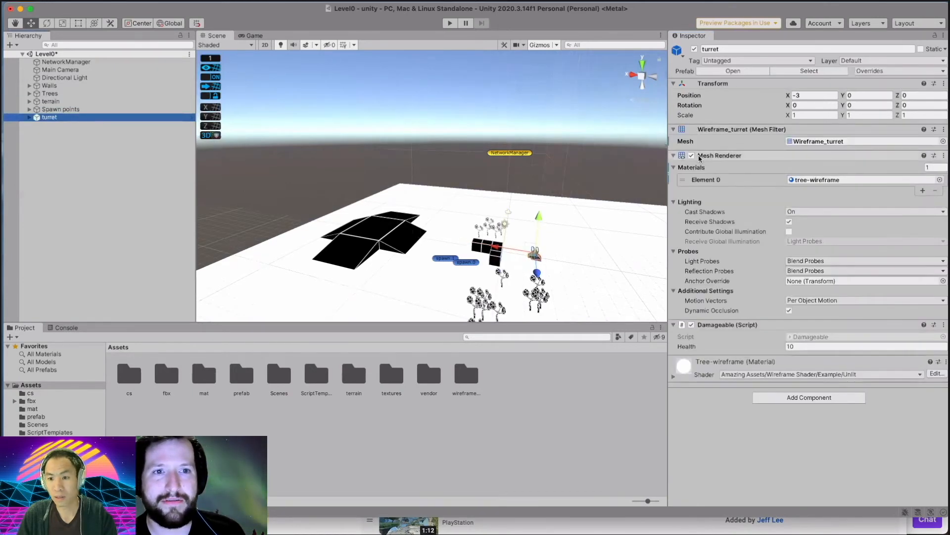
pyautogui.rightClick(698, 169)
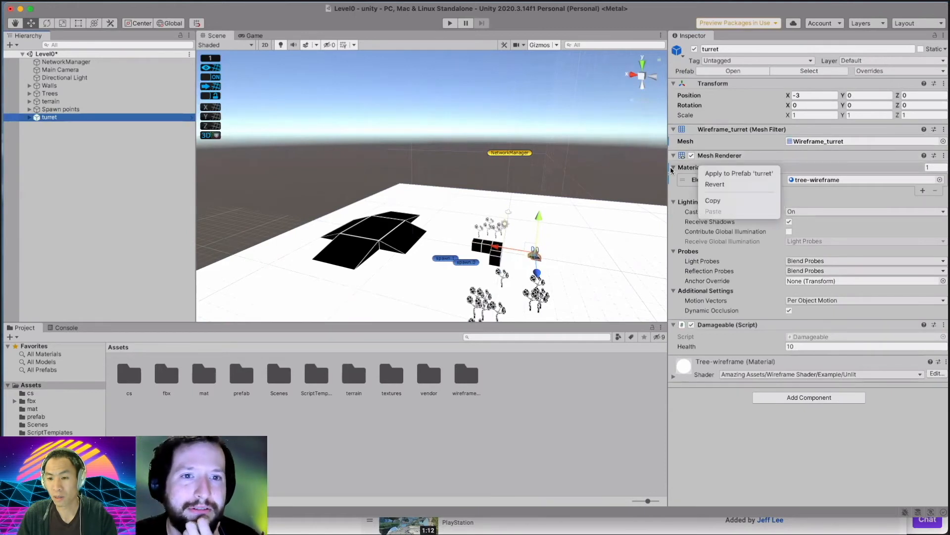
pyautogui.click(706, 173)
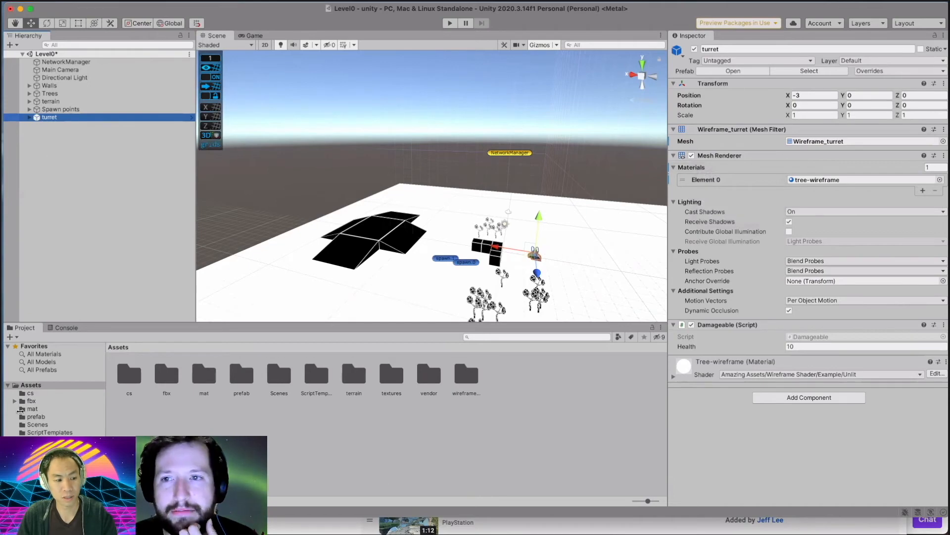
# Reopen the turret prefab, check which mesh its Mesh Filter uses and where that mesh is stored, and return to the scene.
pyautogui.click(54, 418)
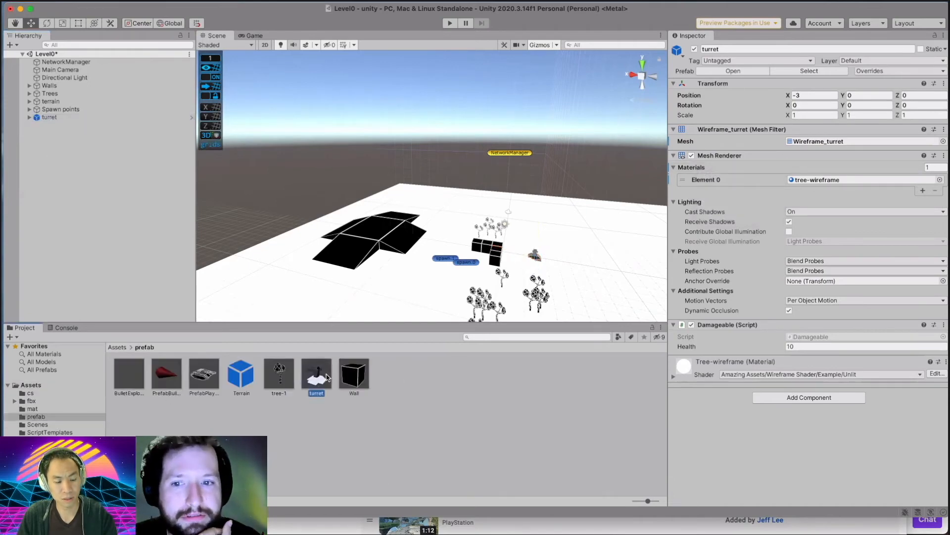
pyautogui.doubleClick(323, 377)
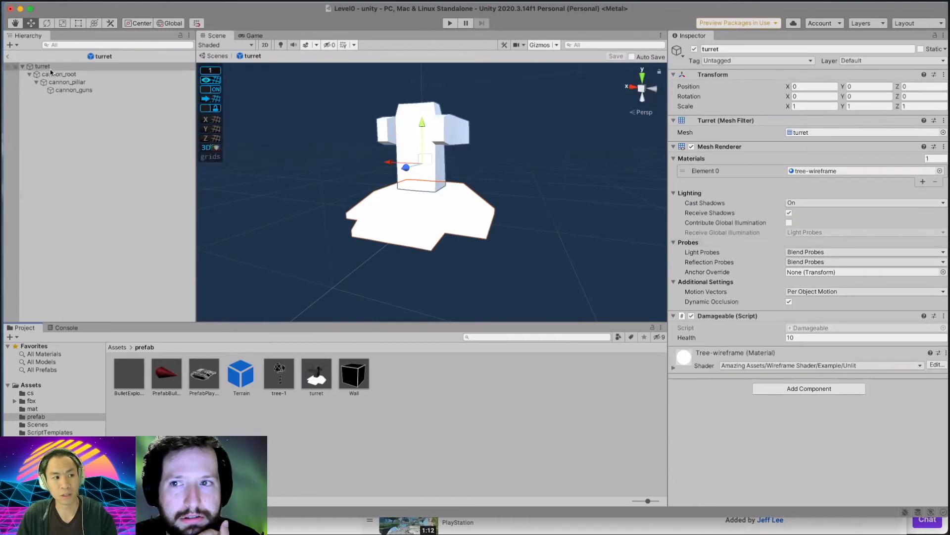
pyautogui.click(845, 132)
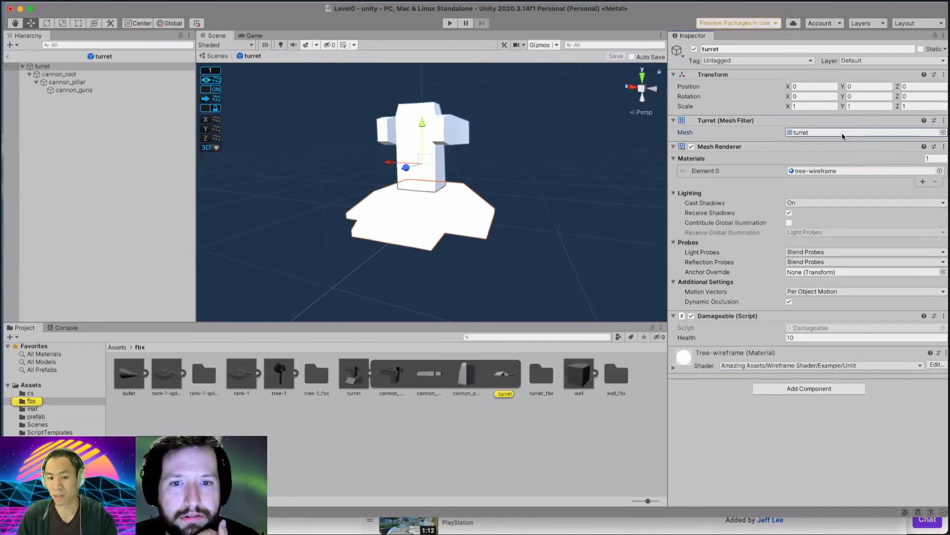
pyautogui.click(943, 133)
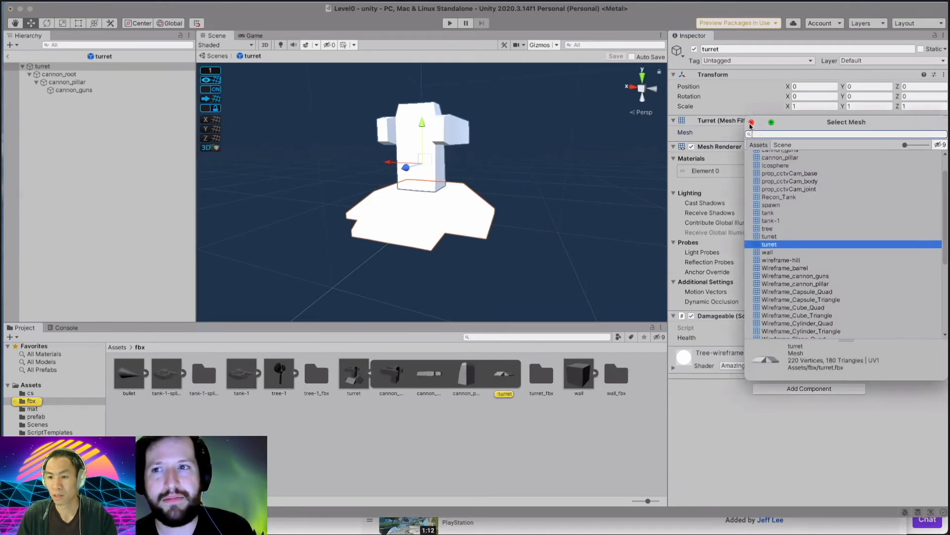
pyautogui.click(751, 122)
pyautogui.click(7, 56)
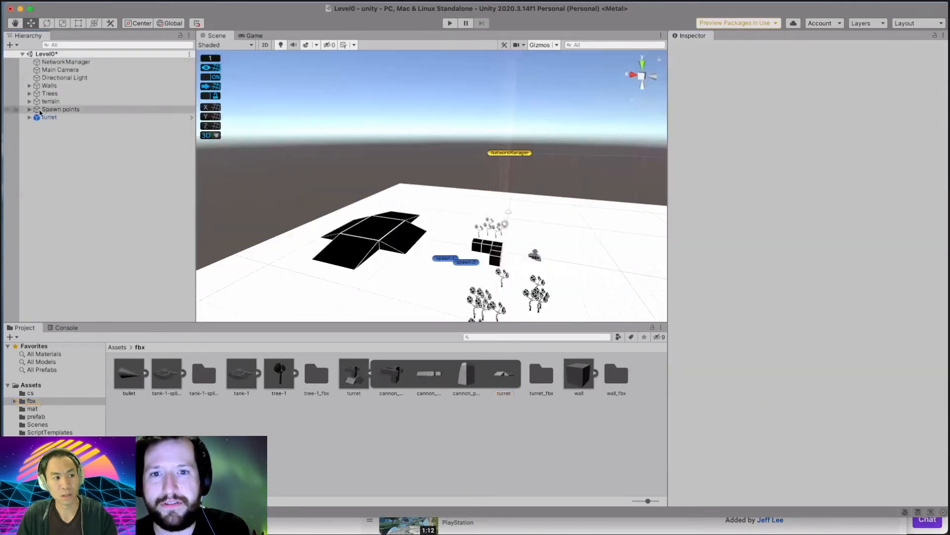
# Apply the scene turret's Mesh Filter mesh override and its Materials override to the turret prefab.
pyautogui.click(47, 117)
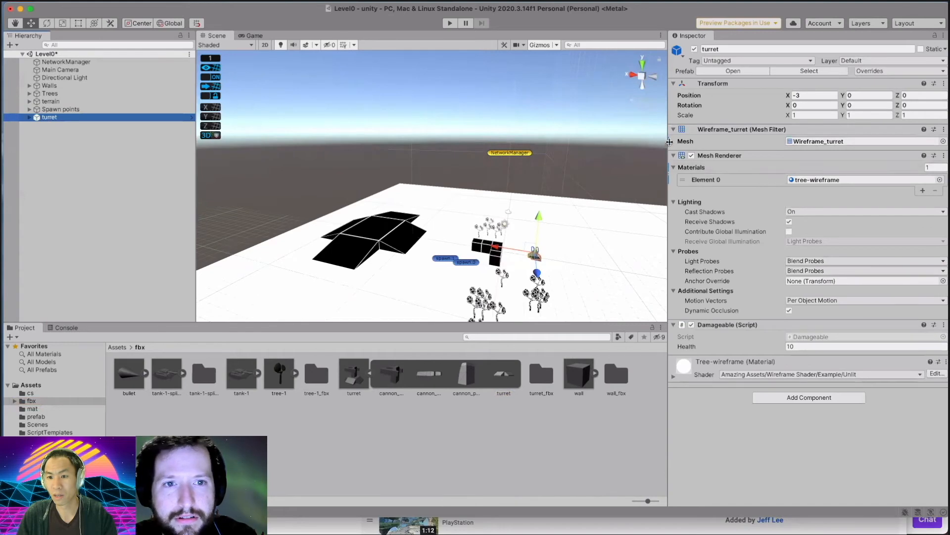
pyautogui.rightClick(707, 130)
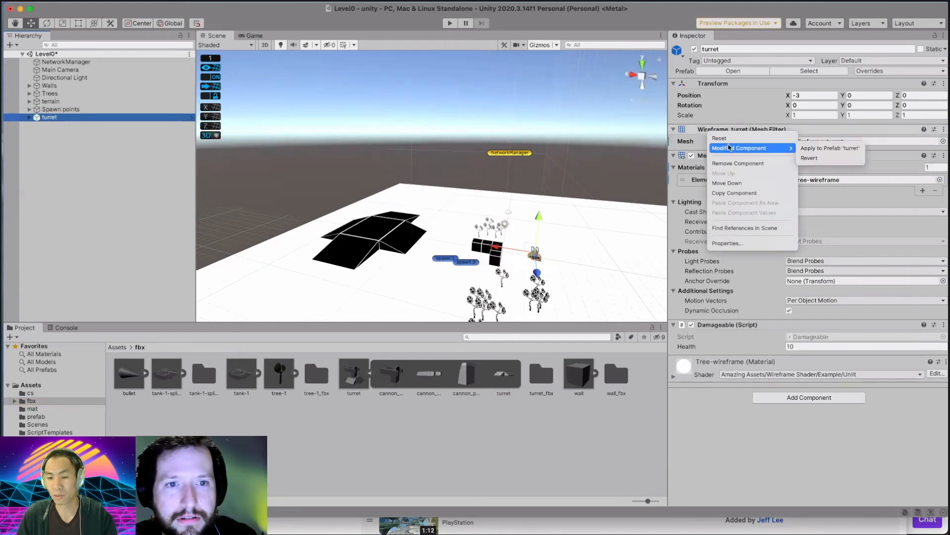
pyautogui.click(690, 142)
pyautogui.rightClick(688, 142)
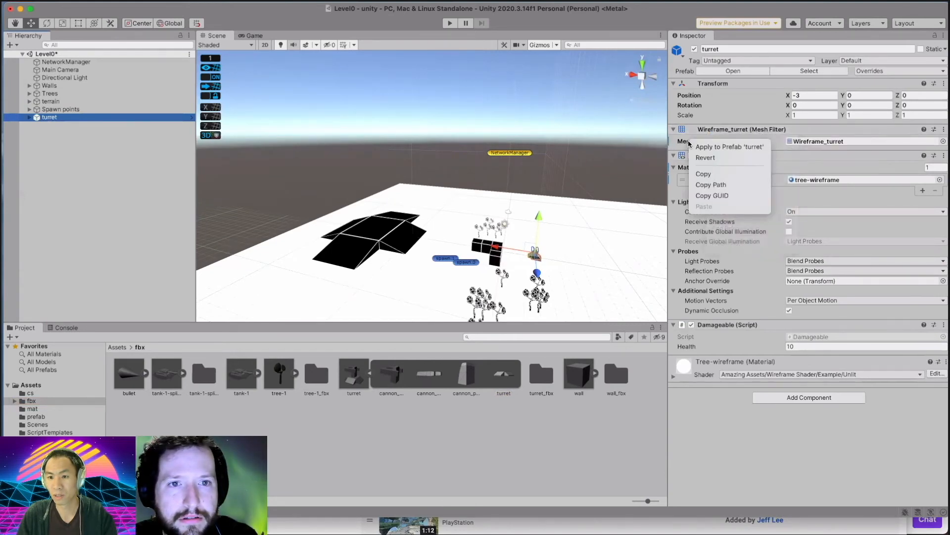
pyautogui.click(716, 146)
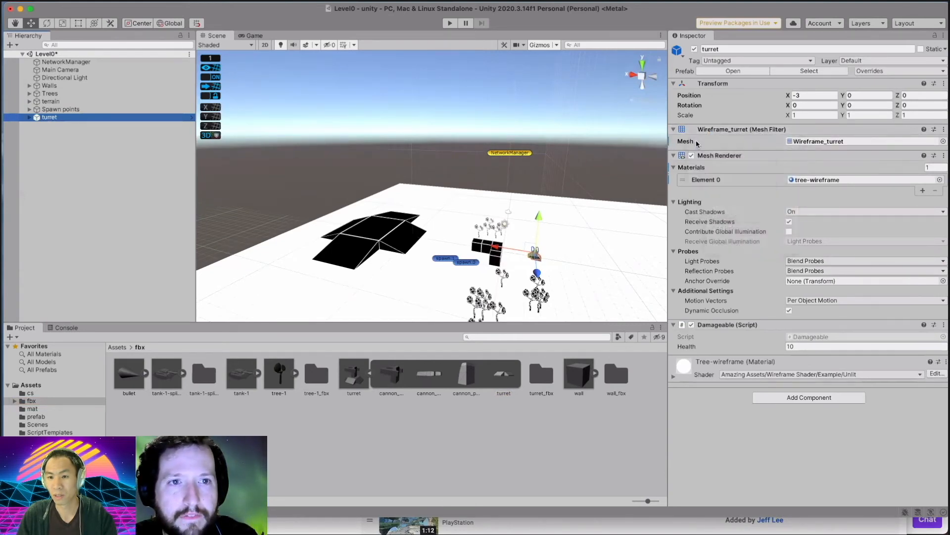
pyautogui.rightClick(697, 170)
pyautogui.click(725, 173)
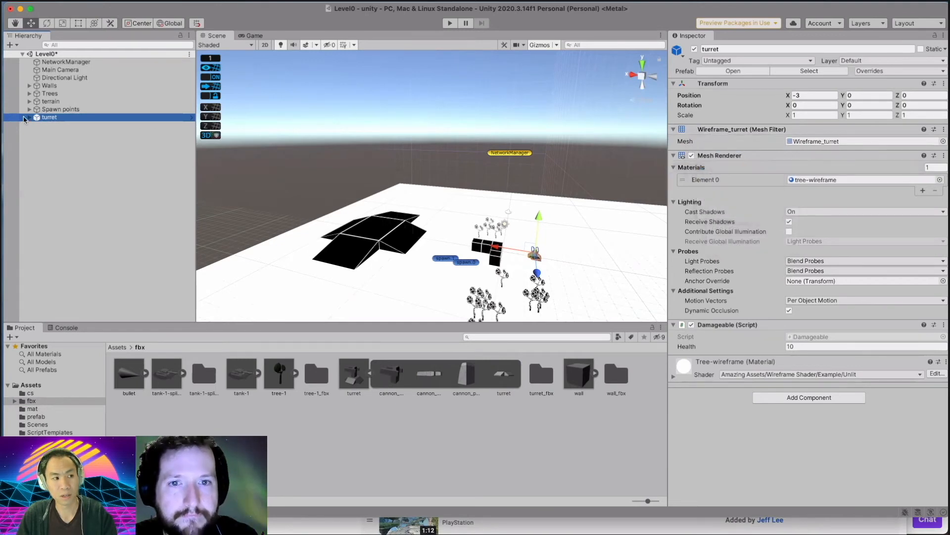
# Expand the turret instance's hierarchy and check the transforms of cannon_root and cannon_pillar.
pyautogui.click(34, 127)
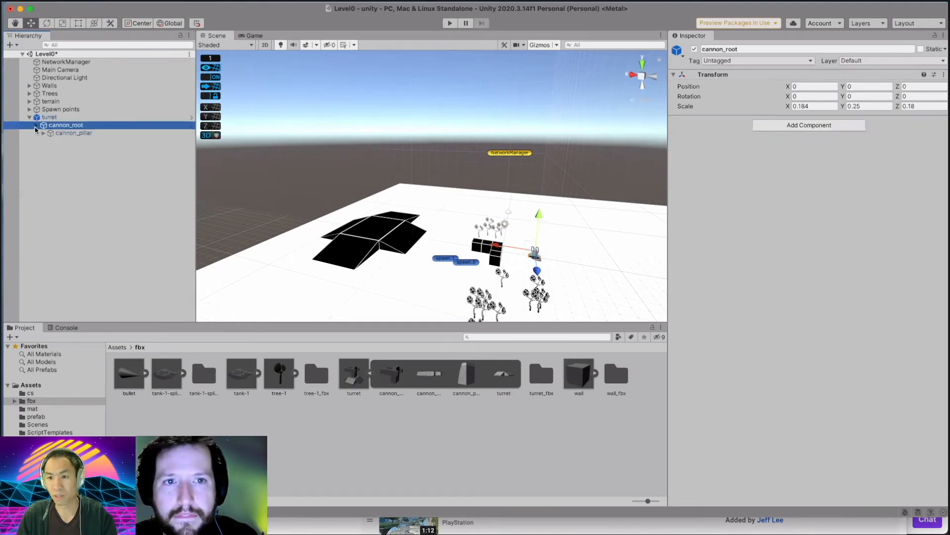
pyautogui.click(59, 134)
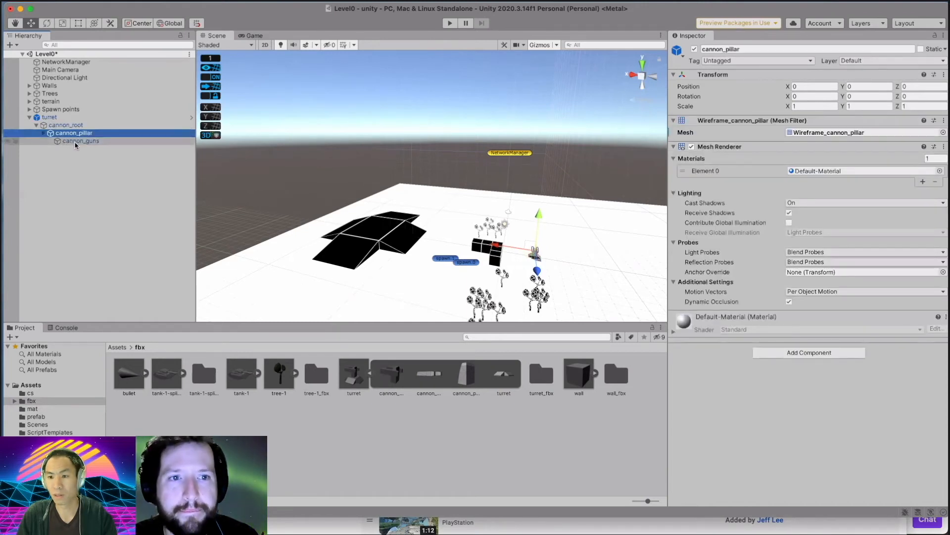
pyautogui.click(74, 126)
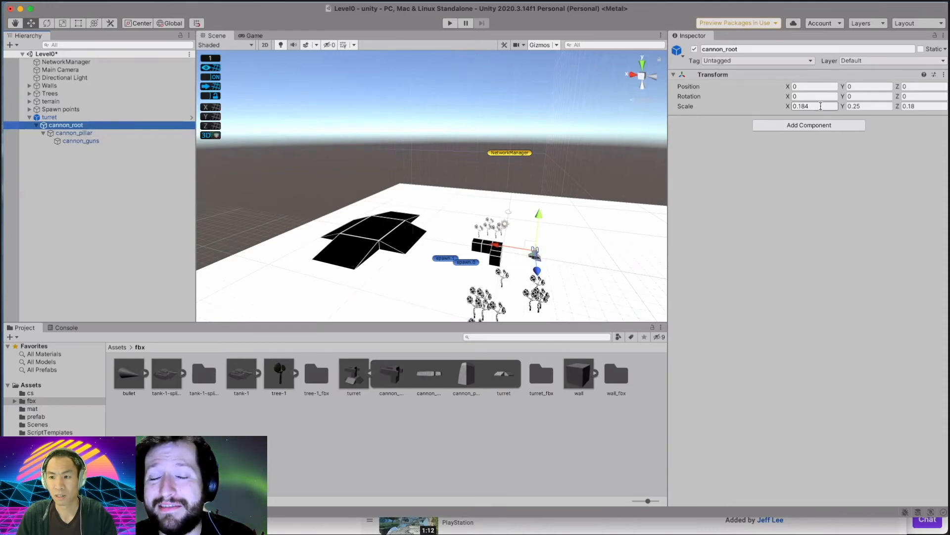
# Switch to the turret file in Blender and compare the transforms of cannon_root and cannon_pillar.
pyautogui.hotkey('ctrl', 'Up')
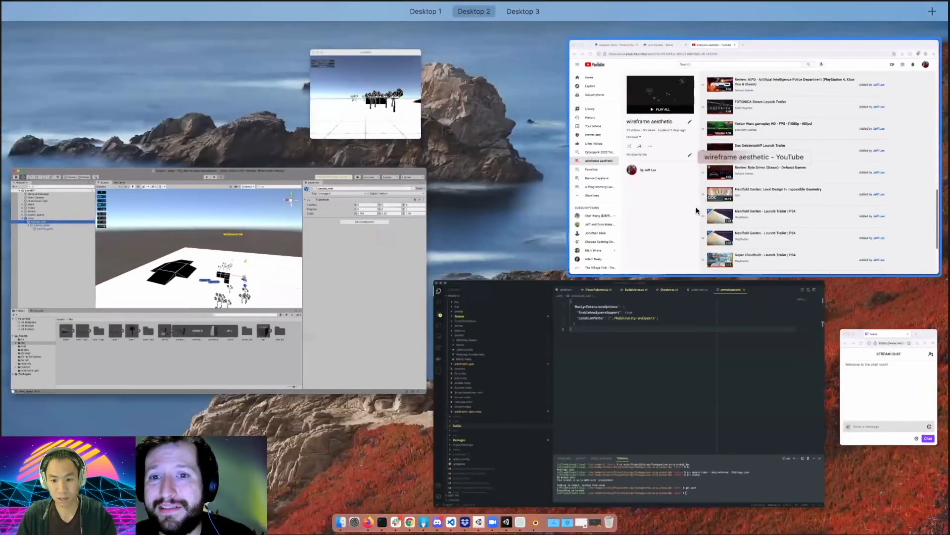
pyautogui.click(679, 200)
pyautogui.press('super+space')
pyautogui.write('ble')
pyautogui.press('Return')
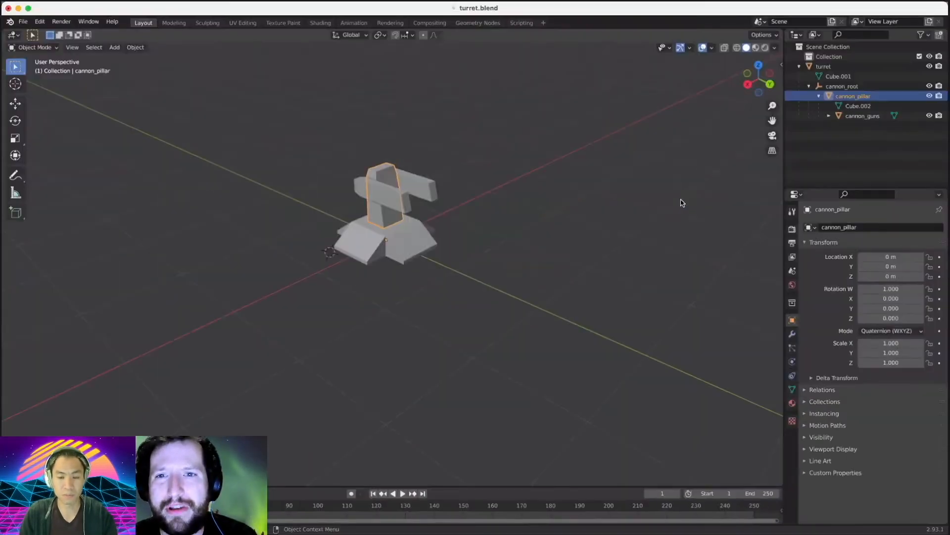
pyautogui.click(837, 87)
pyautogui.click(842, 98)
pyautogui.click(842, 88)
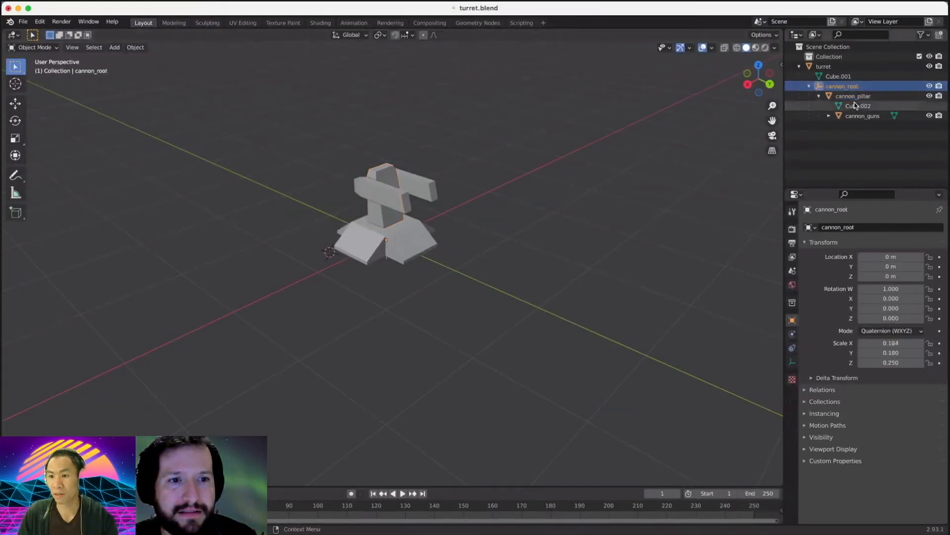
pyautogui.click(849, 97)
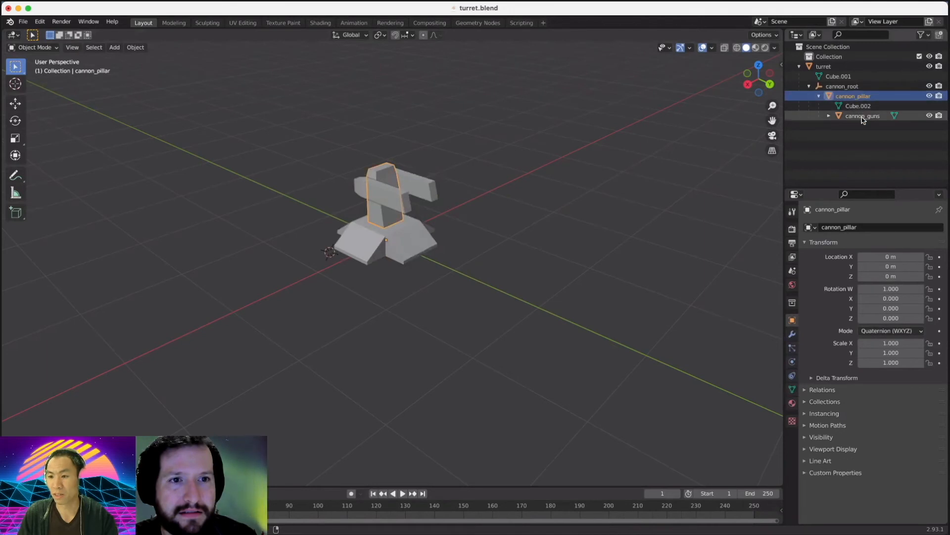
pyautogui.keyDown('shift'); pyautogui.click(862, 116); pyautogui.keyUp('shift')
pyautogui.moveTo(849, 97)
pyautogui.mouseDown()
pyautogui.moveTo(836, 63)
pyautogui.moveTo(823, 69)
pyautogui.moveTo(841, 117)
pyautogui.moveTo(837, 95)
pyautogui.mouseUp()
# Apply All Transforms to the cannon_root empty.
pyautogui.click(836, 87)
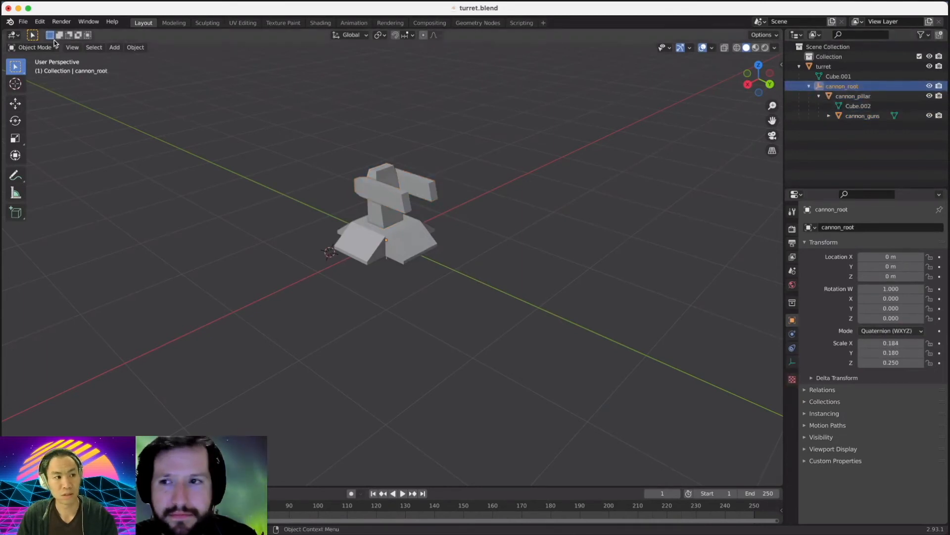
pyautogui.click(98, 47)
pyautogui.moveTo(136, 48)
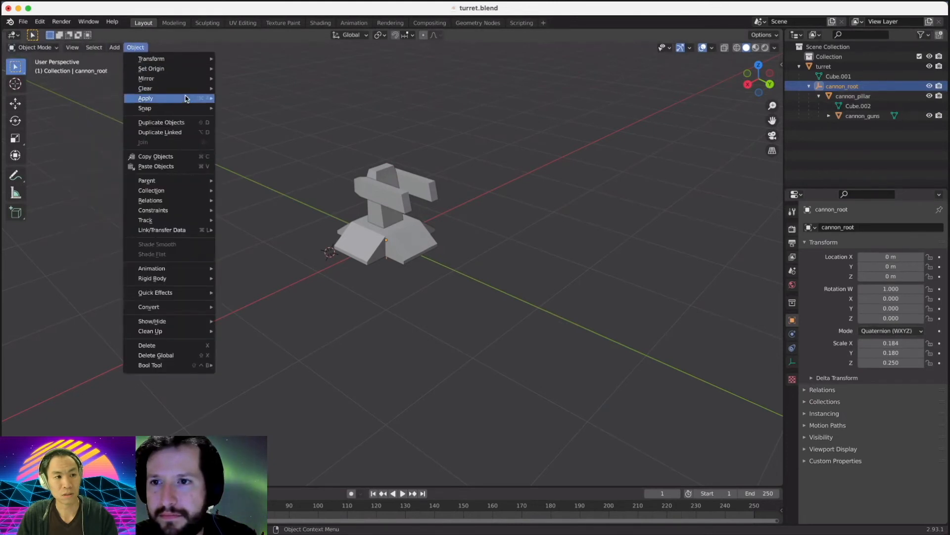
pyautogui.moveTo(188, 99)
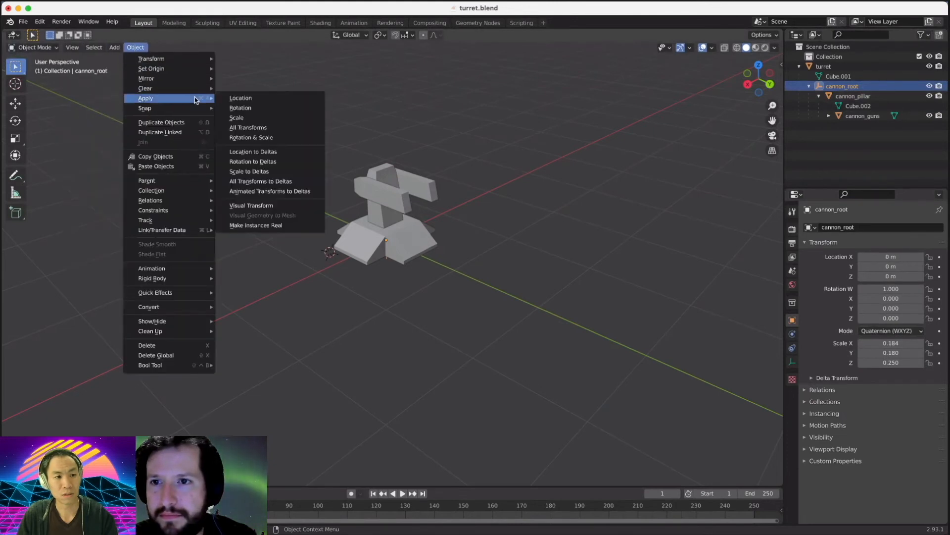
pyautogui.click(295, 129)
# Try to reparent cannon_pillar and cannon_guns from cannon_root directly to turret, and undo the reparenting.
pyautogui.click(856, 98)
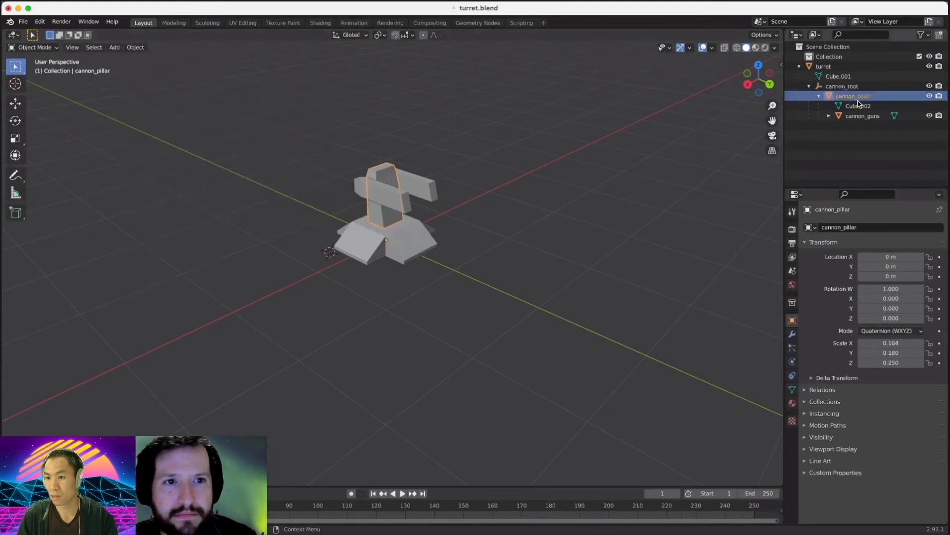
pyautogui.keyDown('shift'); pyautogui.click(857, 115); pyautogui.keyUp('shift')
pyautogui.moveTo(855, 99); pyautogui.dragTo(828, 75)
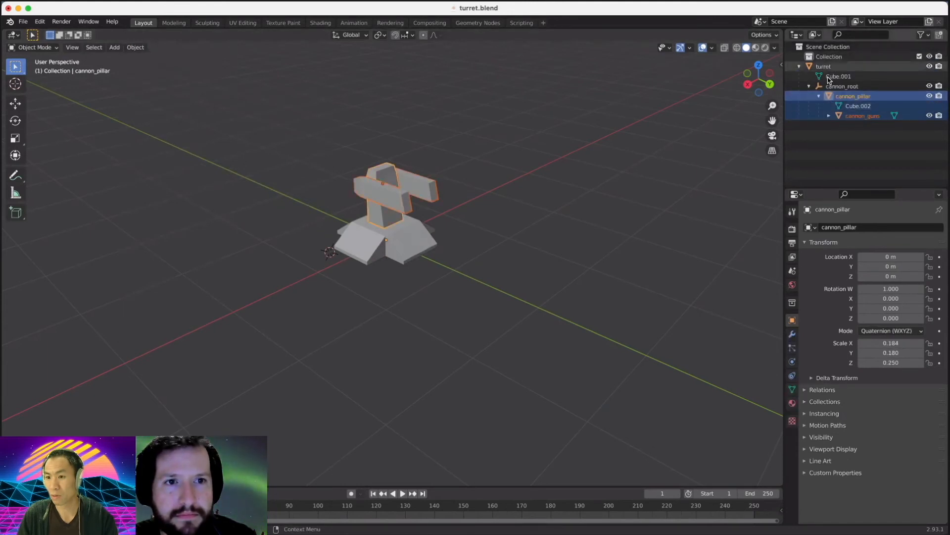
pyautogui.rightClick(838, 96)
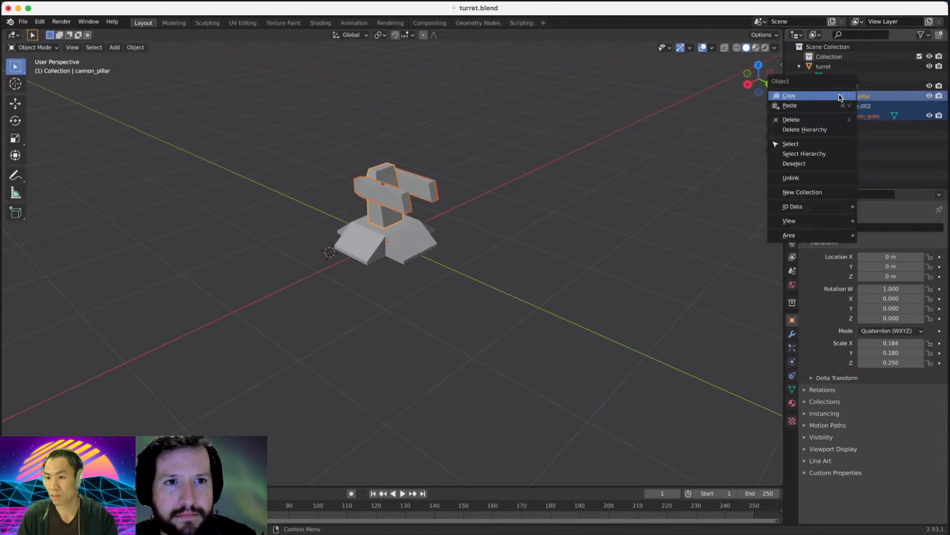
pyautogui.click(841, 154)
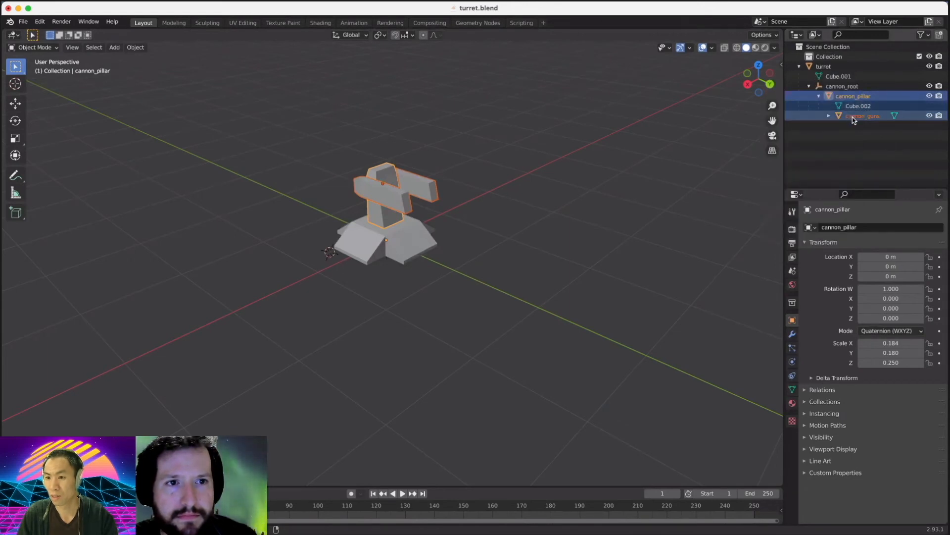
pyautogui.moveTo(830, 98); pyautogui.dragTo(821, 69)
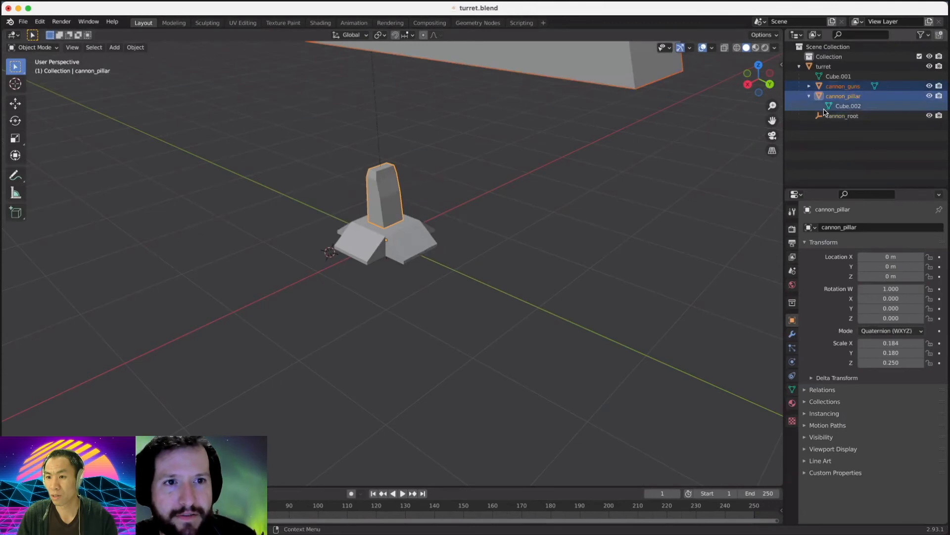
pyautogui.scroll(3, 721, 132)
pyautogui.scroll(-10, 701, 127)
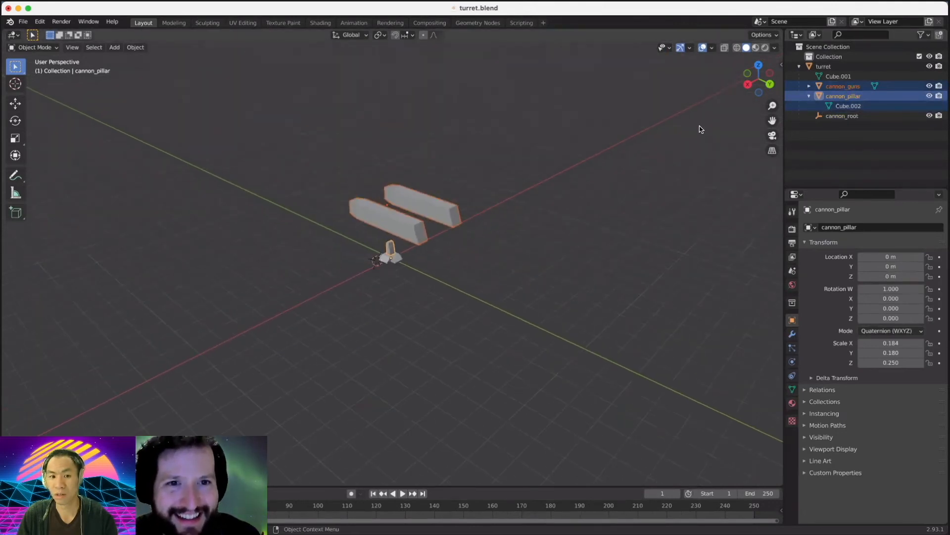
pyautogui.hotkey('ctrl', 'z')
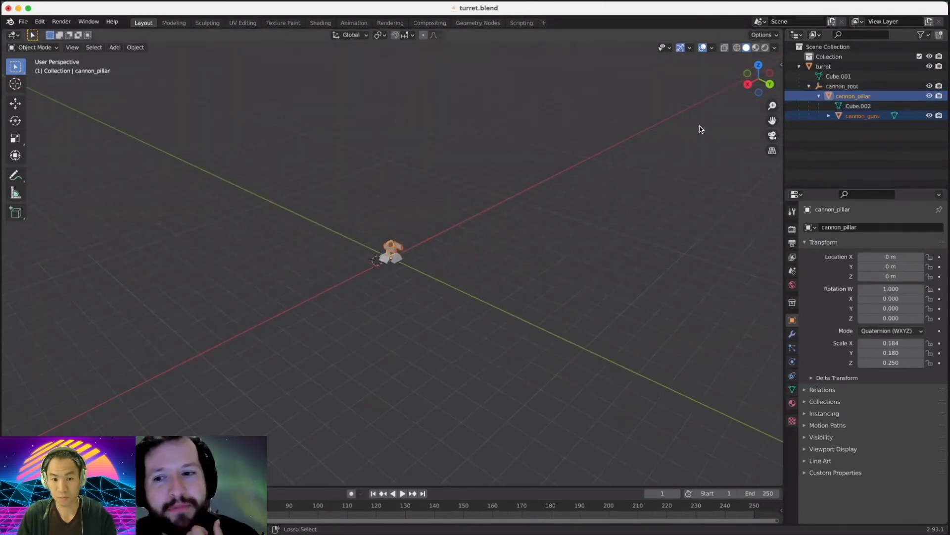
# Apply the scale of cannon_pillar so that its X, Y and Z scale are 1.000.
pyautogui.click(849, 116)
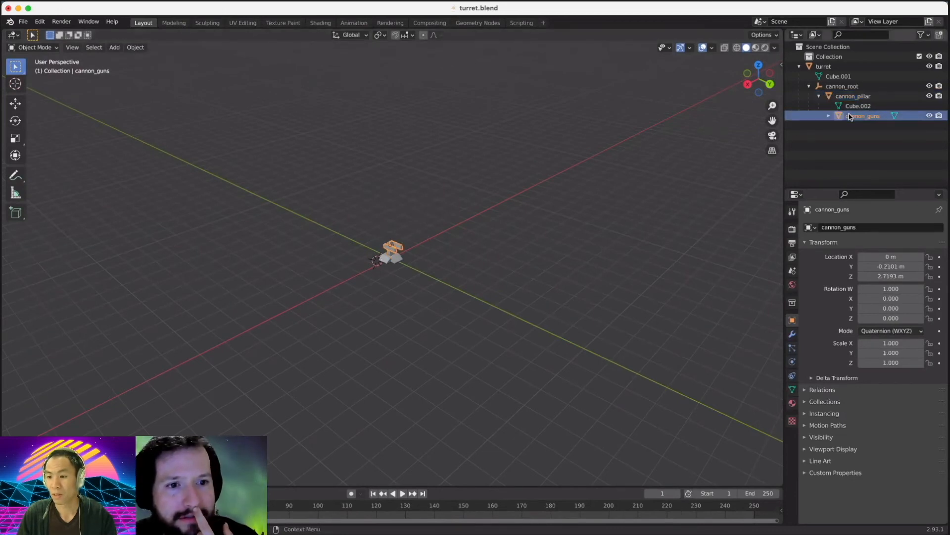
pyautogui.click(851, 99)
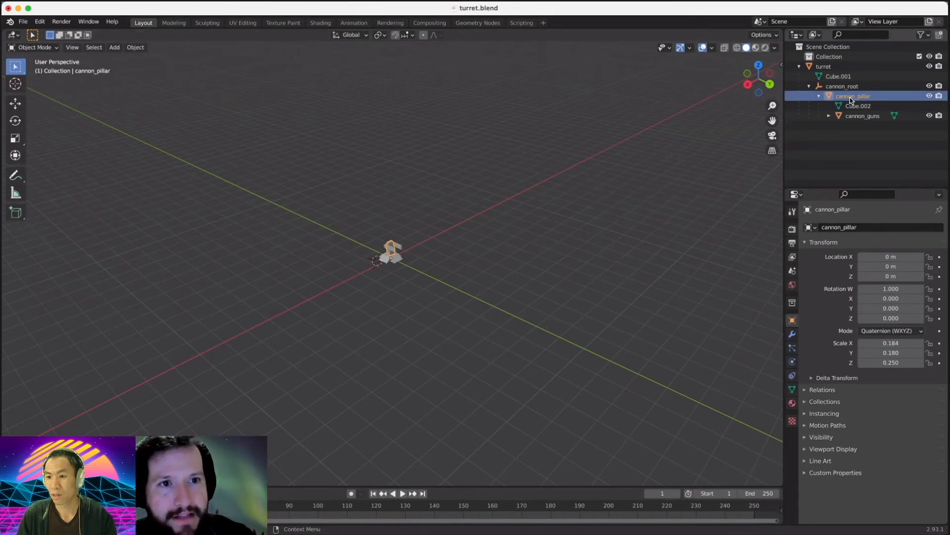
pyautogui.rightClick(850, 99)
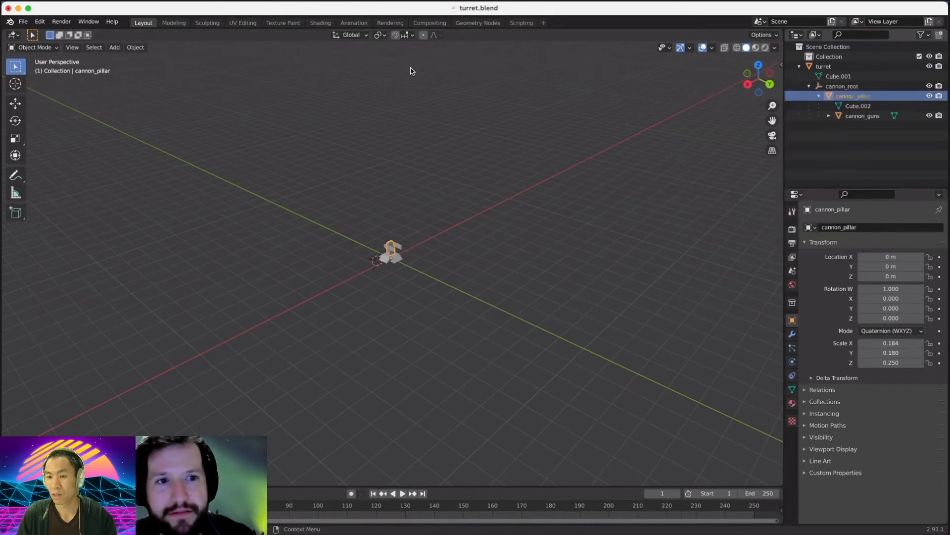
pyautogui.click(135, 47)
pyautogui.moveTo(191, 91)
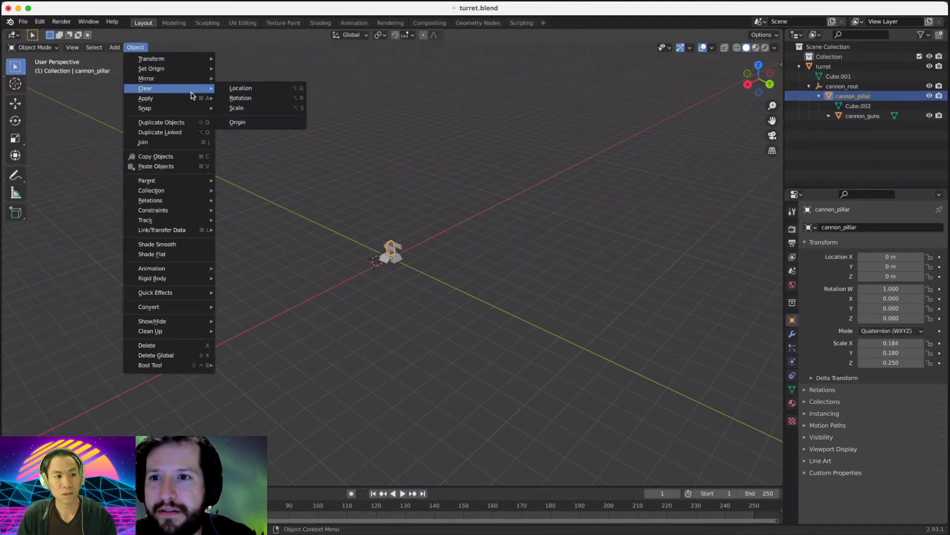
pyautogui.click(243, 118)
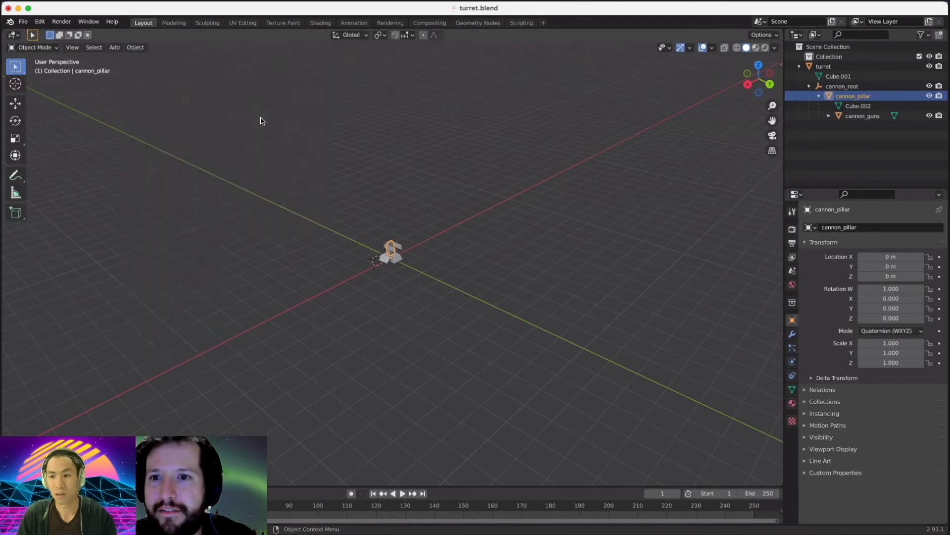
# Apply the scale of cannon_root, cannon_pillar and cannon_guns together, and check the transform of cannon_guns.
pyautogui.click(868, 118)
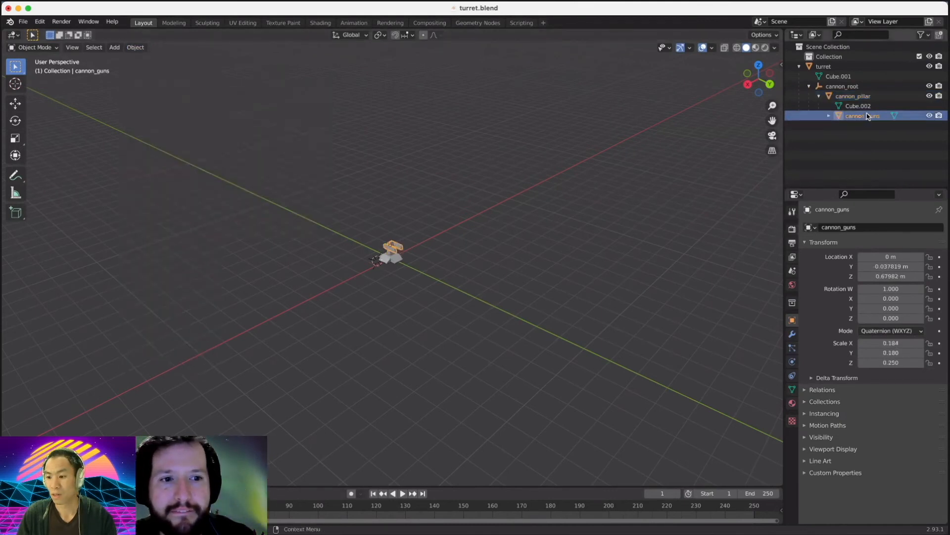
pyautogui.rightClick(860, 118)
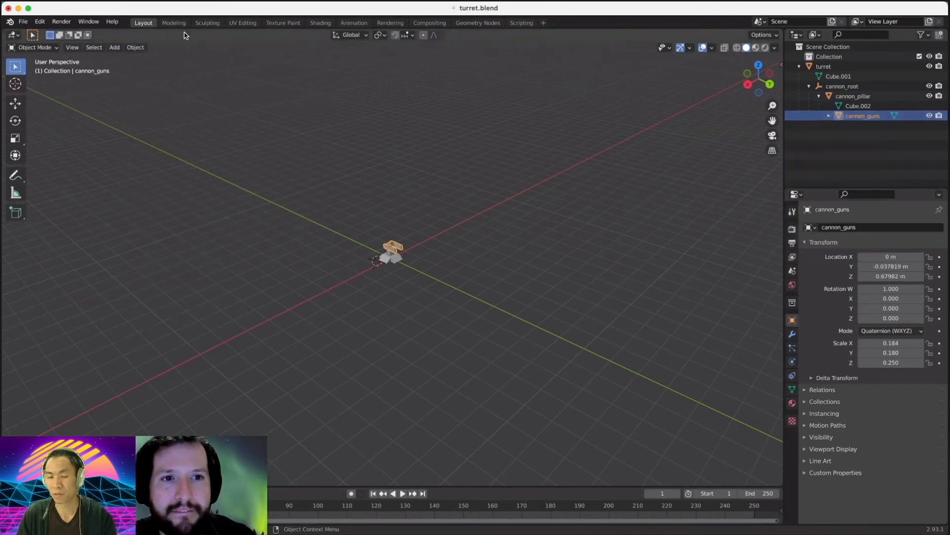
pyautogui.click(135, 47)
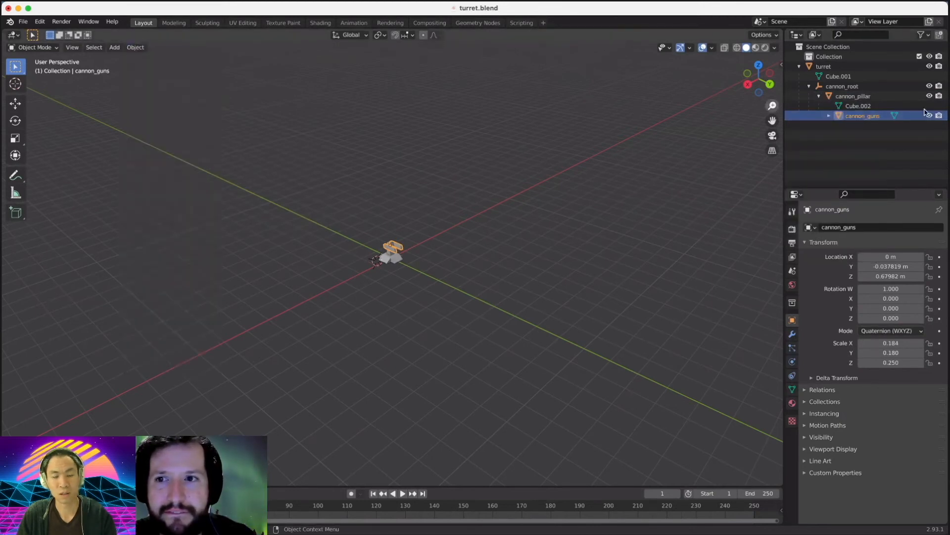
pyautogui.click(861, 106)
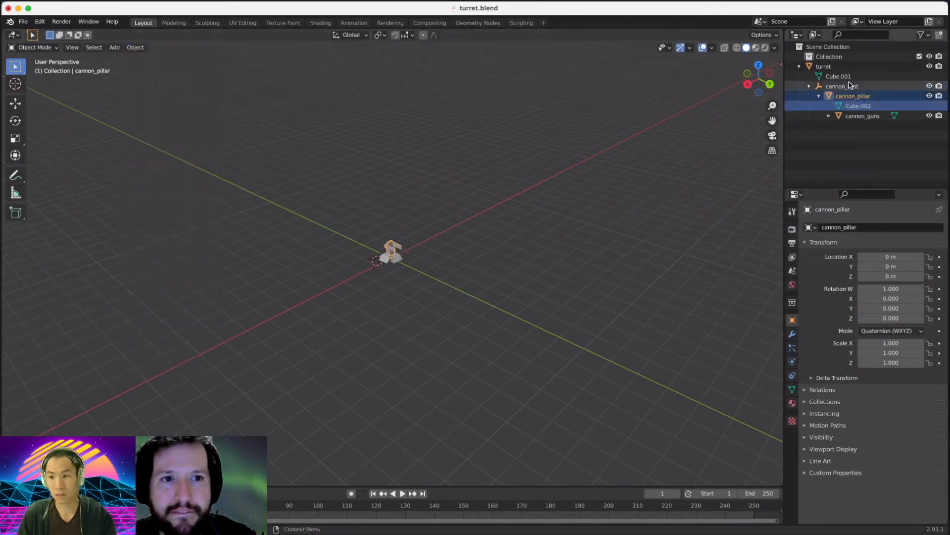
pyautogui.click(850, 86)
pyautogui.keyDown('shift'); pyautogui.click(858, 115); pyautogui.keyUp('shift')
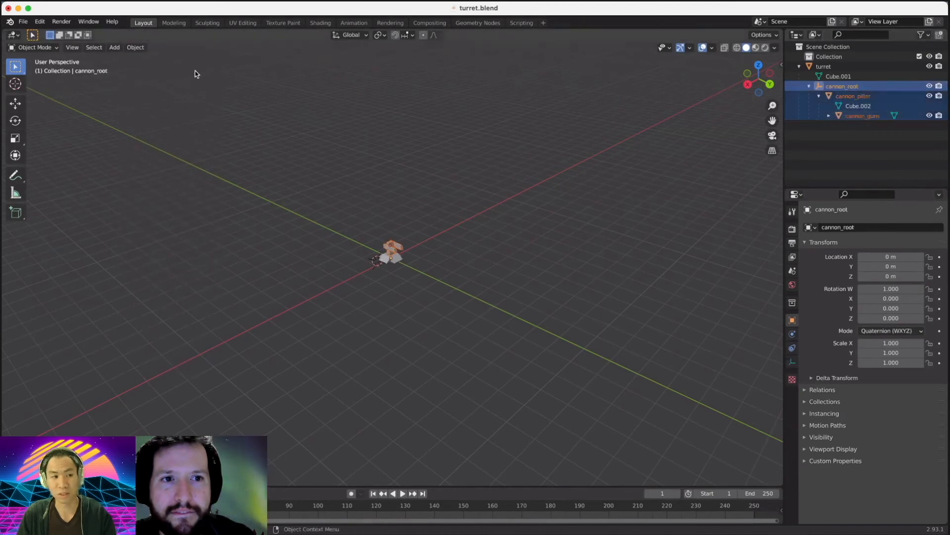
pyautogui.click(135, 47)
pyautogui.moveTo(197, 99)
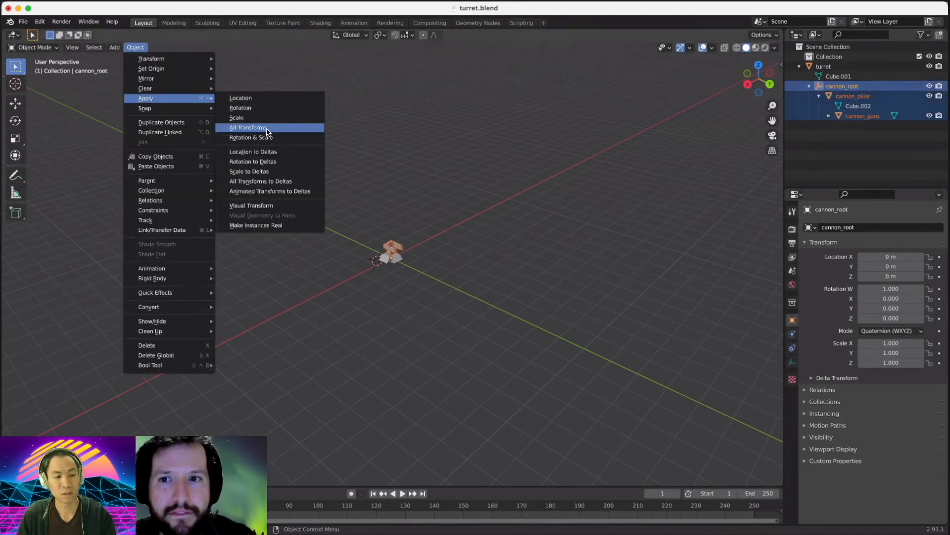
pyautogui.click(261, 122)
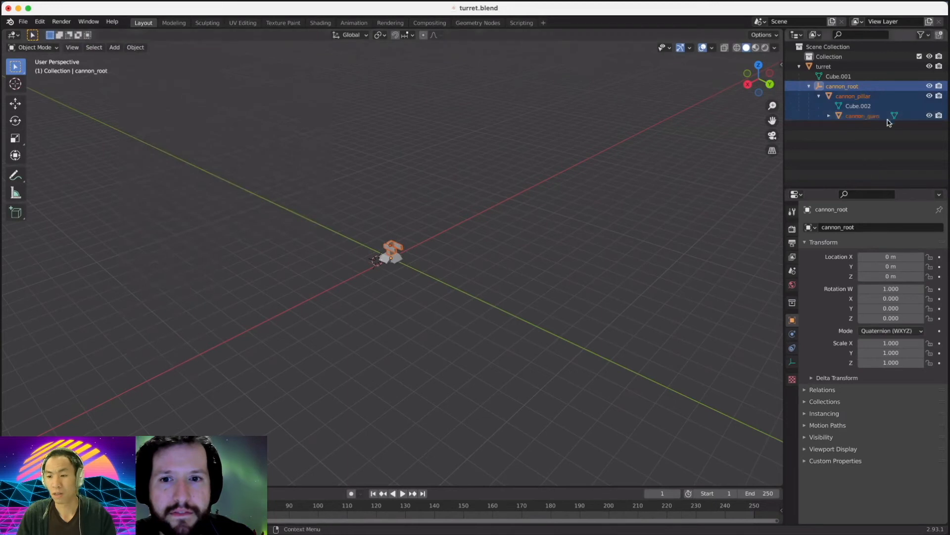
pyautogui.click(858, 116)
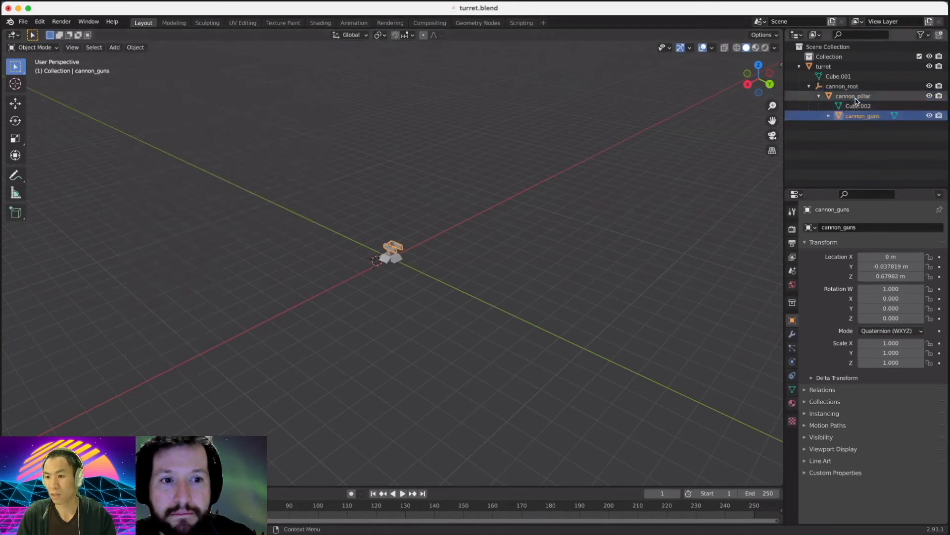
# Reparent cannon_pillar and cannon_guns together from cannon_root directly to turret.
pyautogui.click(853, 96)
pyautogui.click(851, 88)
pyautogui.click(852, 97)
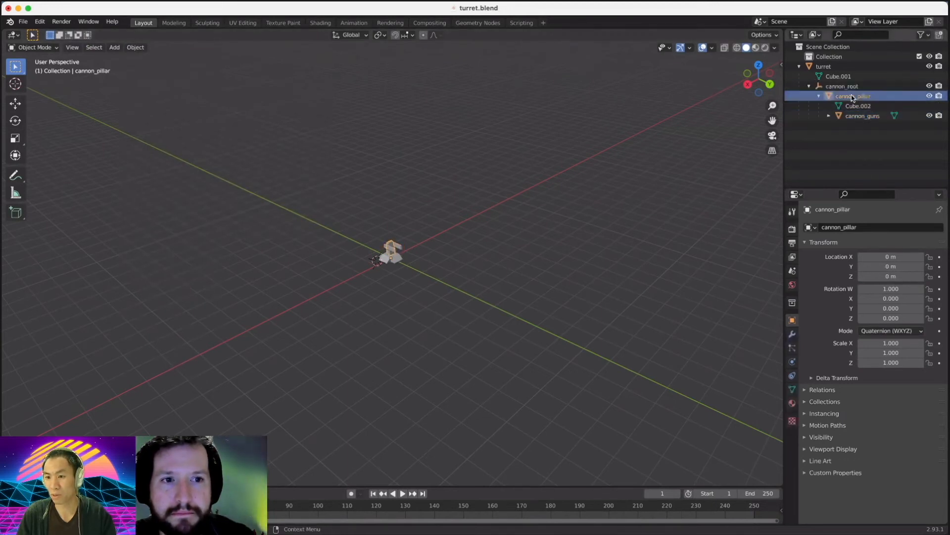
pyautogui.keyDown('shift'); pyautogui.click(861, 117); pyautogui.keyUp('shift')
pyautogui.moveTo(839, 92); pyautogui.dragTo(823, 67)
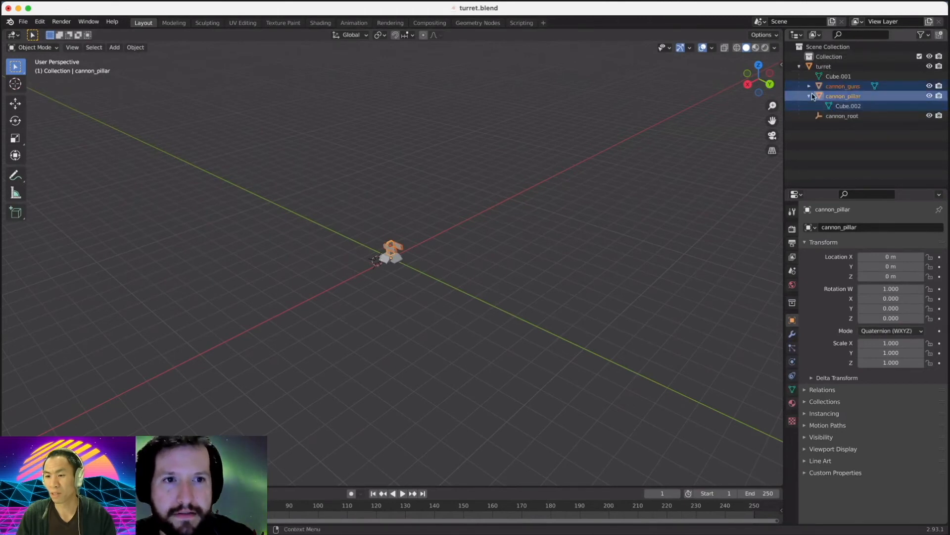
# Parent cannon_guns to cannon_pillar within the turret hierarchy.
pyautogui.click(832, 97)
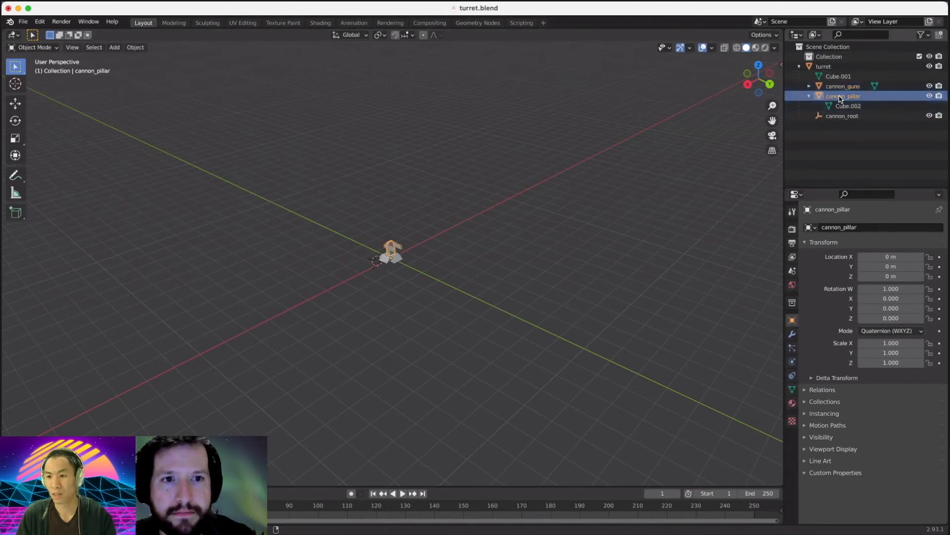
pyautogui.click(846, 87)
pyautogui.moveTo(848, 87); pyautogui.dragTo(848, 98)
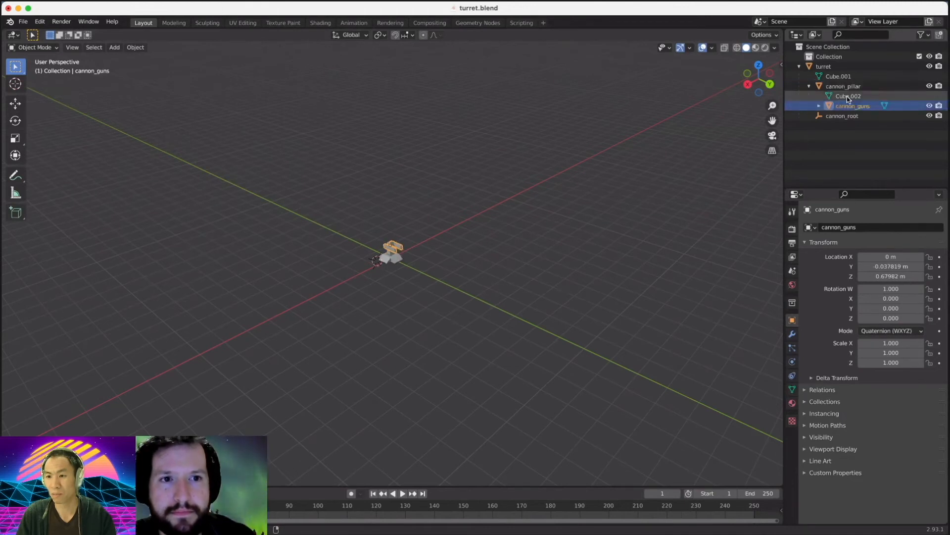
# Delete the empty cannon_root object from the turret hierarchy.
pyautogui.click(831, 117)
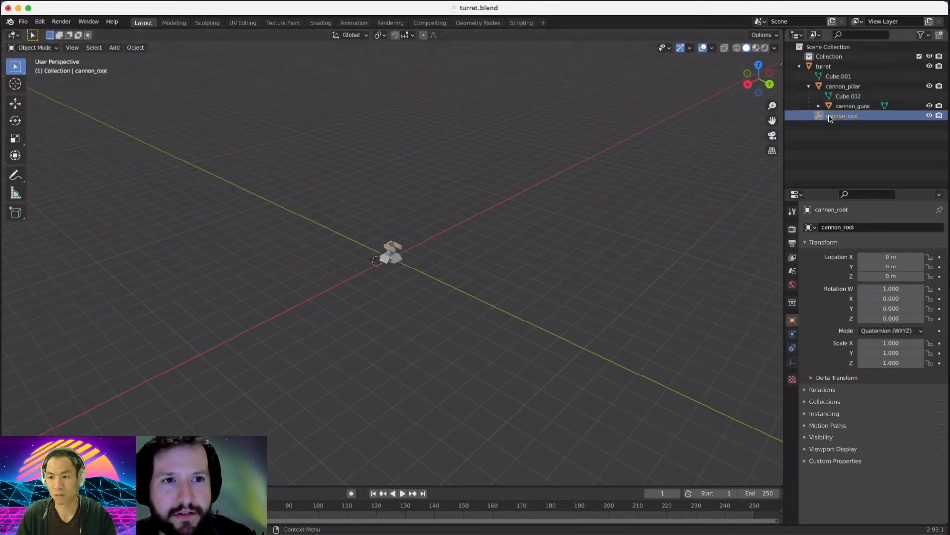
pyautogui.rightClick(830, 118)
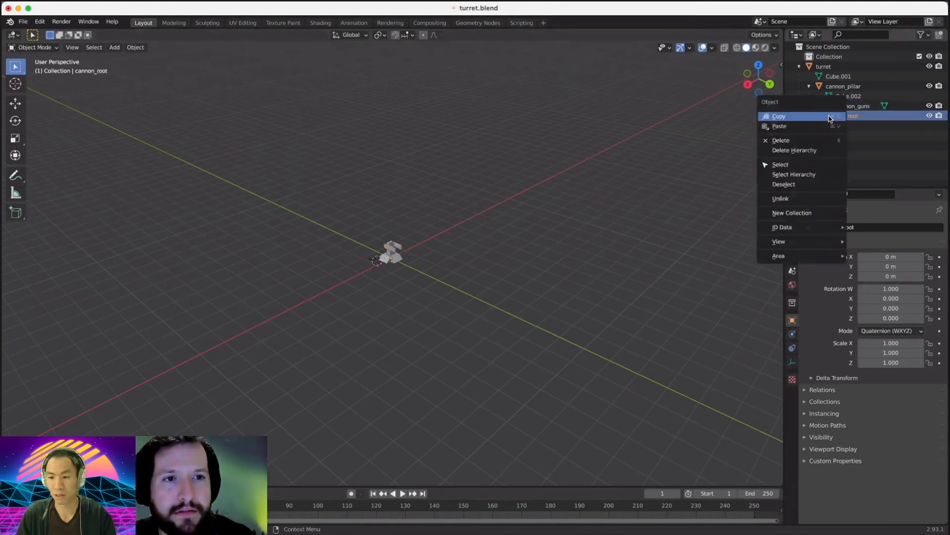
pyautogui.click(816, 142)
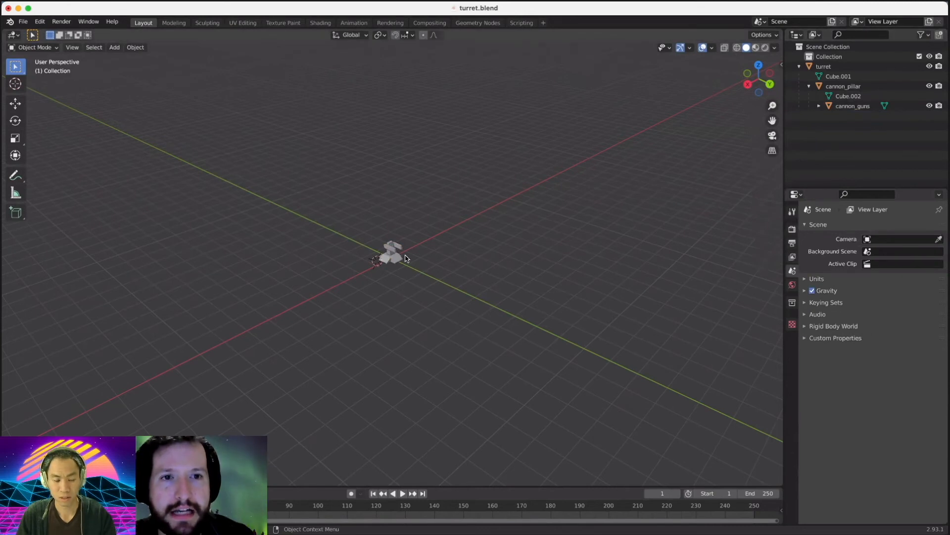
# Inspect the turret model and compare the transform values of turret, cannon_pillar and cannon_guns.
pyautogui.scroll(8, 404, 256)
pyautogui.moveTo(401, 257); pyautogui.dragTo(422, 209, button='middle')
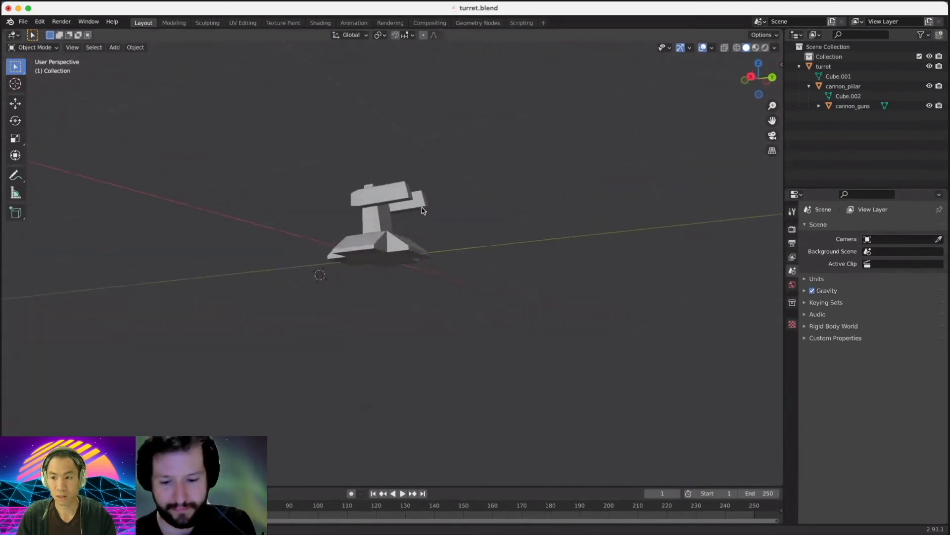
pyautogui.click(830, 77)
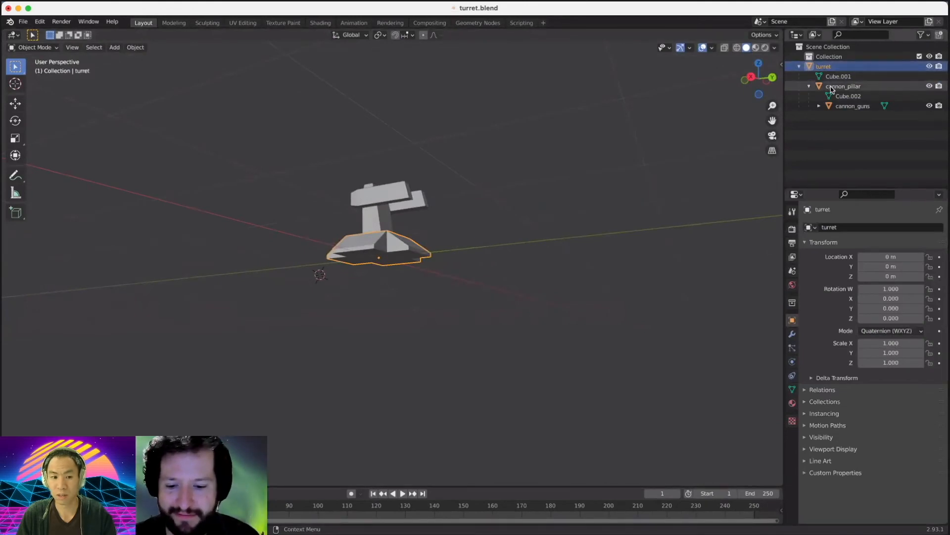
pyautogui.click(837, 88)
pyautogui.click(844, 106)
pyautogui.click(844, 88)
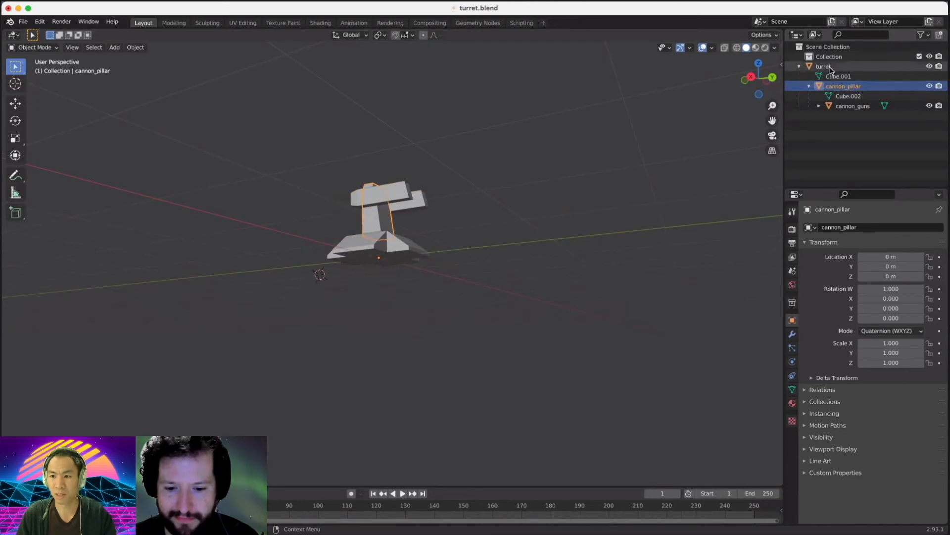
pyautogui.click(824, 67)
pyautogui.click(842, 86)
pyautogui.click(840, 106)
pyautogui.click(837, 85)
pyautogui.click(835, 59)
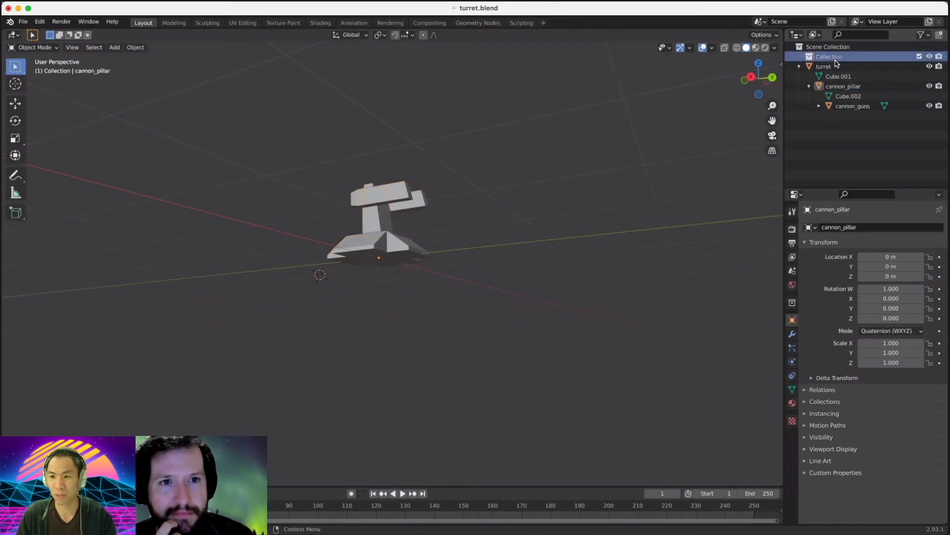
pyautogui.click(831, 66)
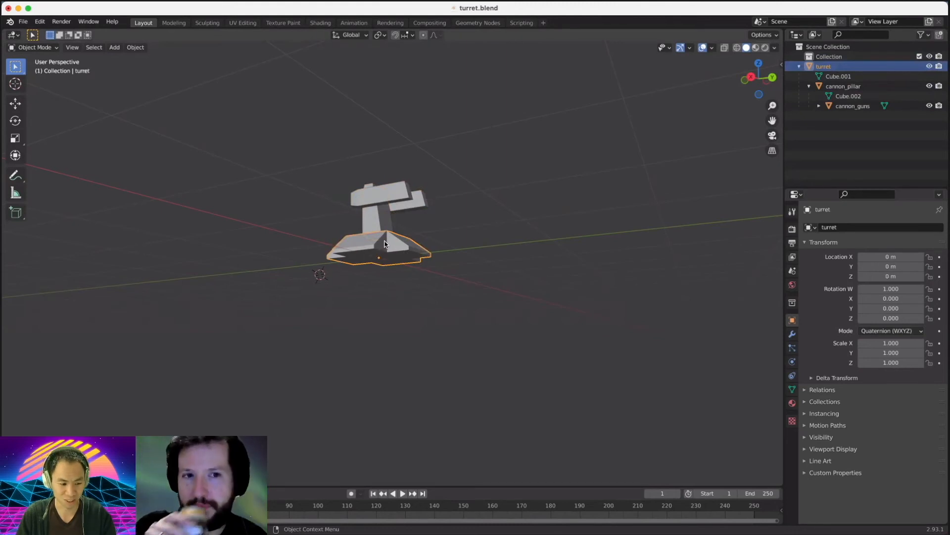
pyautogui.moveTo(434, 234); pyautogui.dragTo(380, 251, button='middle')
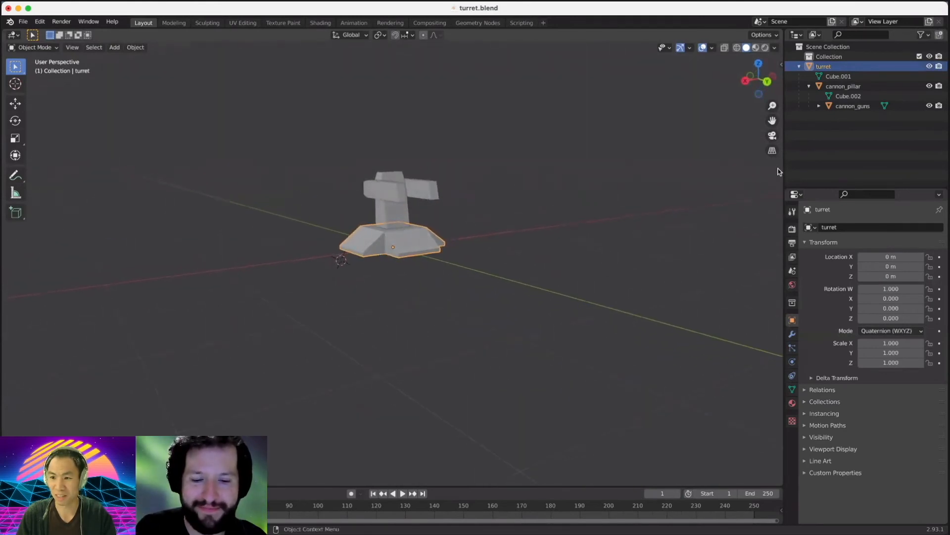
pyautogui.click(820, 107)
# Export the turret as a Unity FBX, overwriting turret.fbx in the Unity project's Assets/fbx folder.
pyautogui.click(23, 23)
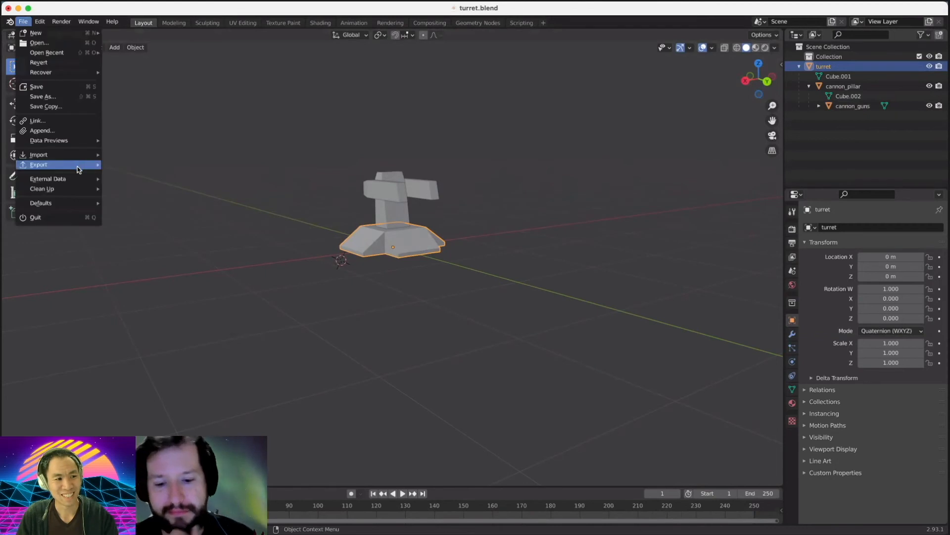
pyautogui.moveTo(80, 165)
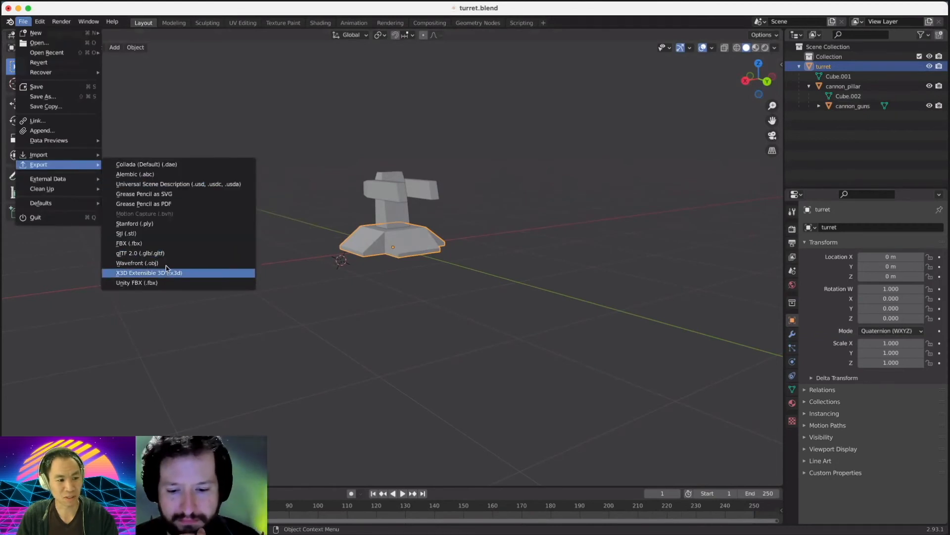
pyautogui.click(168, 284)
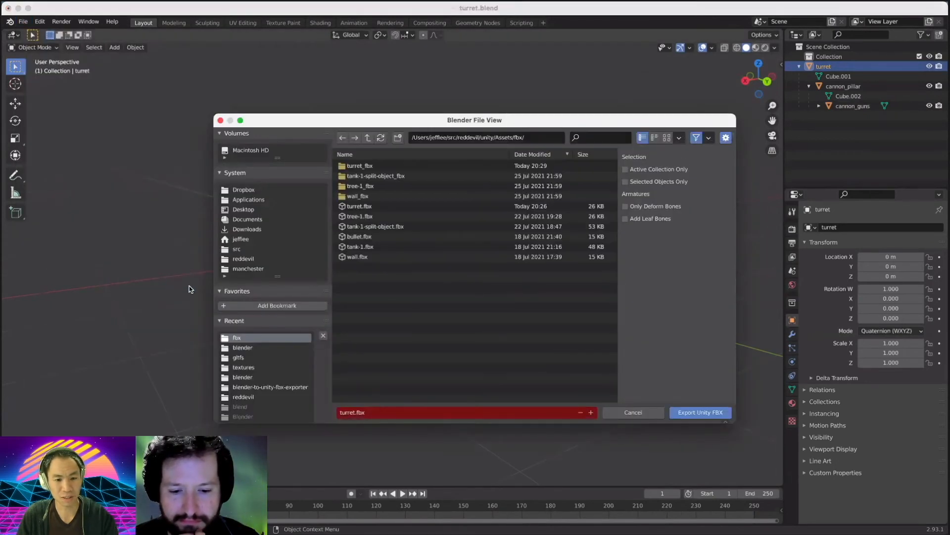
pyautogui.click(683, 412)
pyautogui.scroll(2, 435, 303)
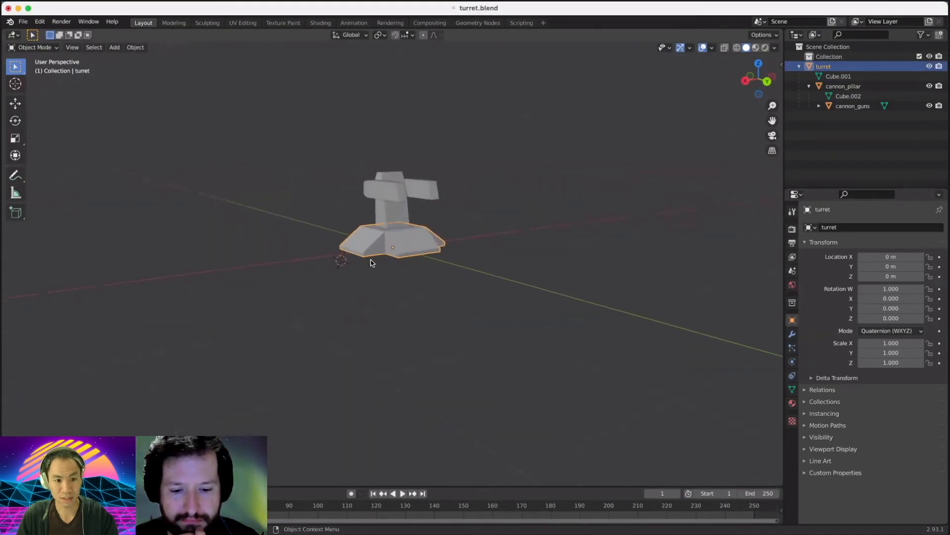
# Switch to Unity and delete the old turret with its cannon children from the Level0 scene.
pyautogui.hotkey('ctrl', 'q')
pyautogui.click(556, 292)
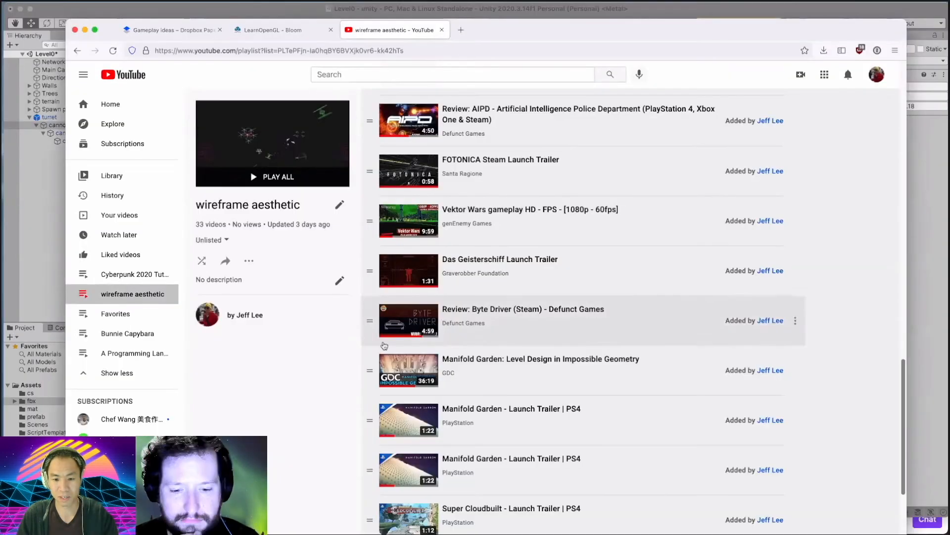
pyautogui.click(7, 201)
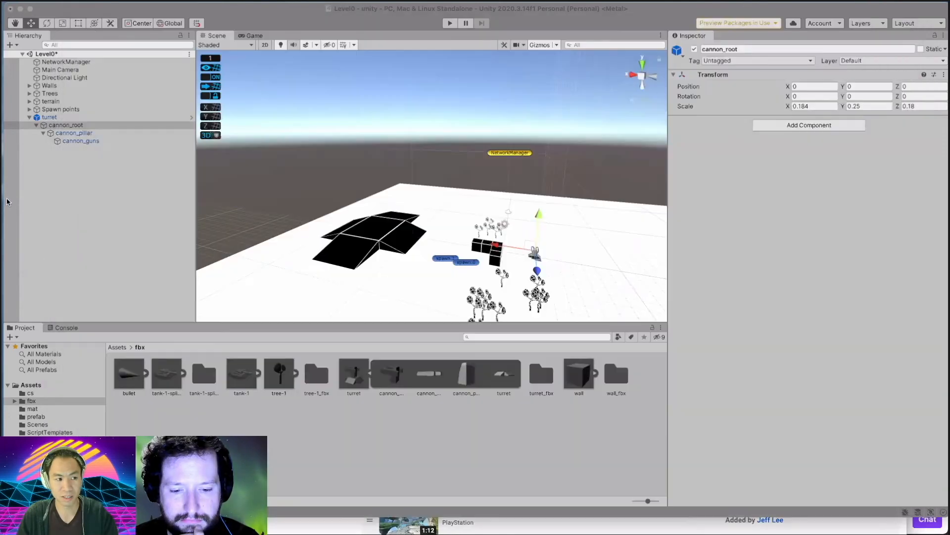
pyautogui.click(79, 118)
pyautogui.keyDown('shift'); pyautogui.click(92, 141); pyautogui.keyUp('shift')
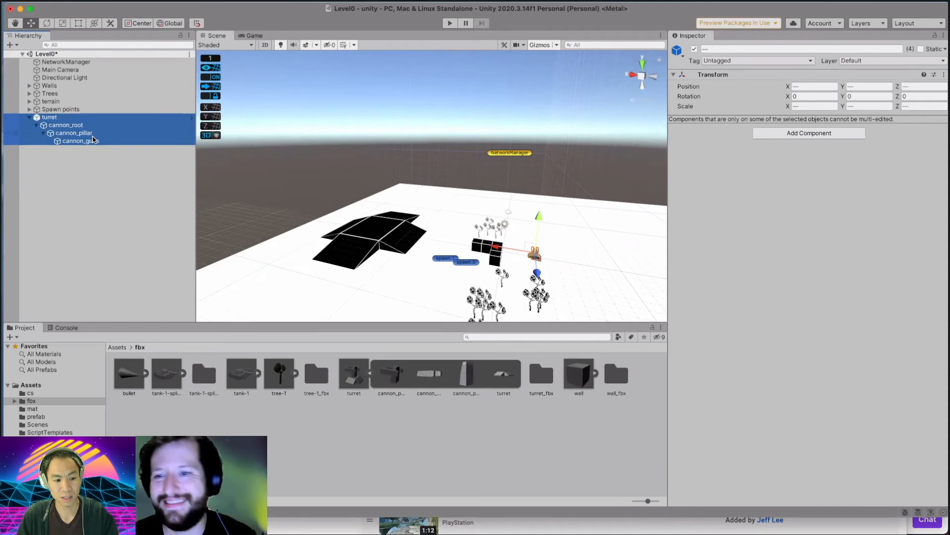
pyautogui.rightClick(92, 140)
pyautogui.click(126, 211)
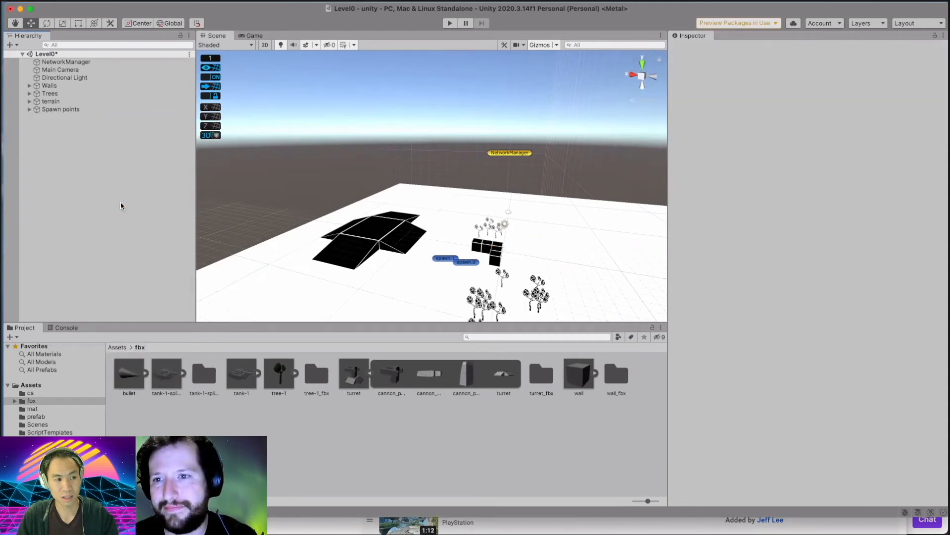
# Collapse the reimported turret model in the fbx folder and add it to the Level0 scene.
pyautogui.click(405, 389)
pyautogui.click(369, 405)
pyautogui.click(389, 380)
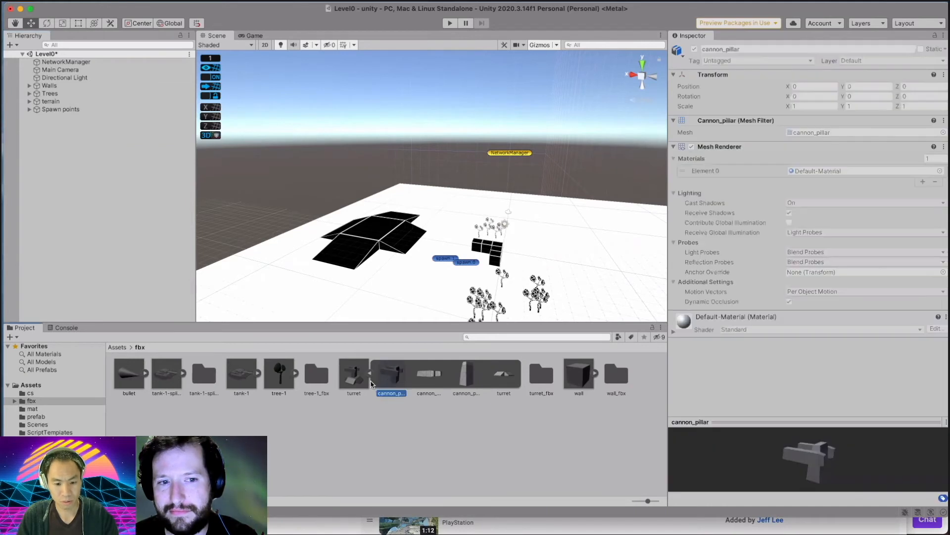
pyautogui.click(352, 377)
pyautogui.click(371, 375)
pyautogui.click(371, 375)
pyautogui.click(371, 375)
pyautogui.click(371, 375)
pyautogui.click(371, 376)
pyautogui.moveTo(354, 378); pyautogui.dragTo(66, 148)
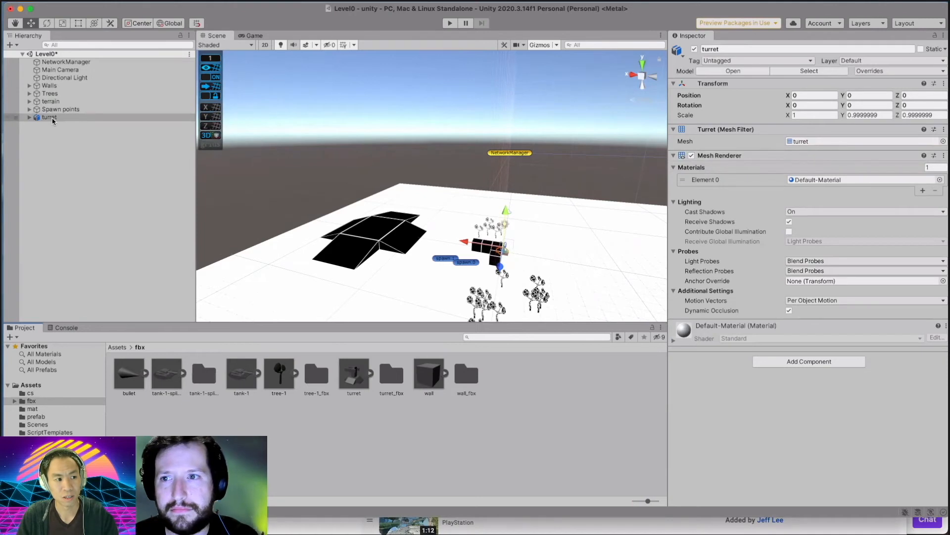
# Delete the old turret prefab from the Assets/prefab folder.
pyautogui.click(35, 417)
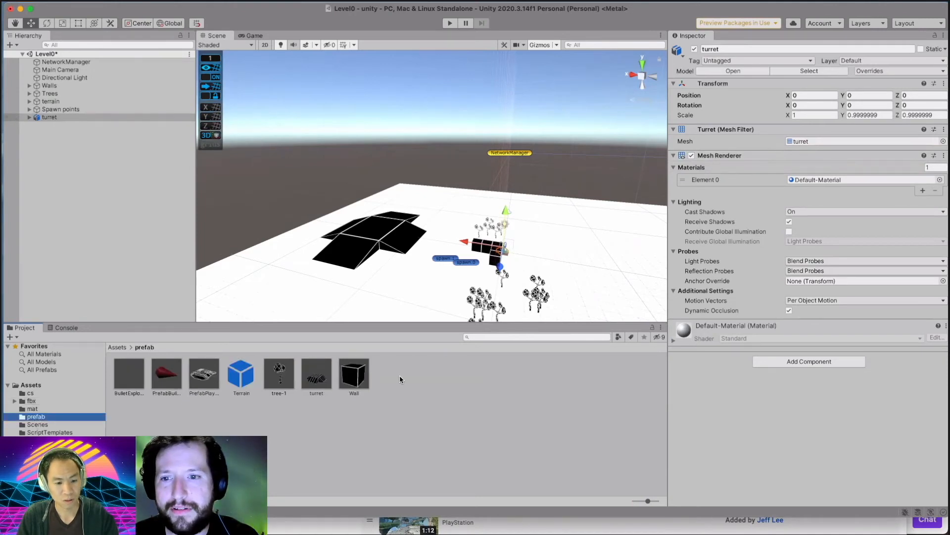
pyautogui.rightClick(318, 375)
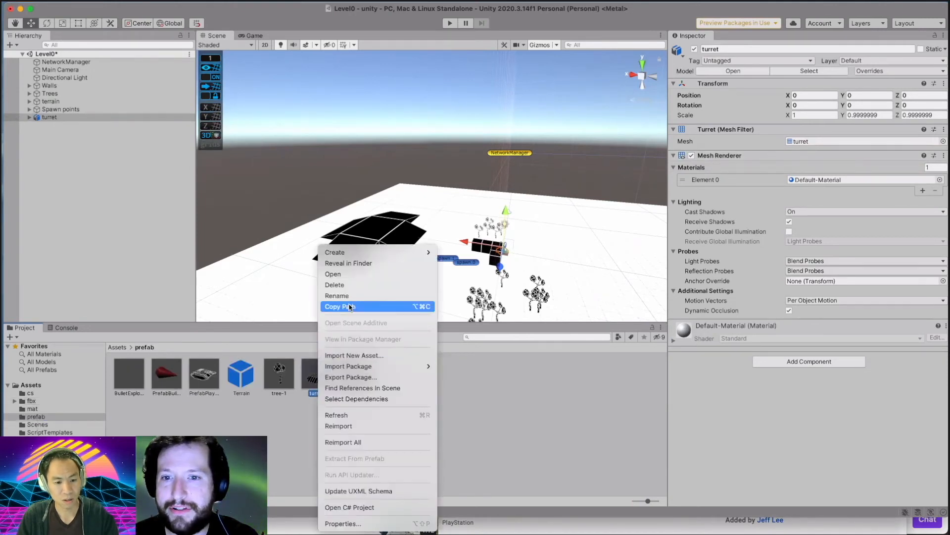
pyautogui.click(348, 285)
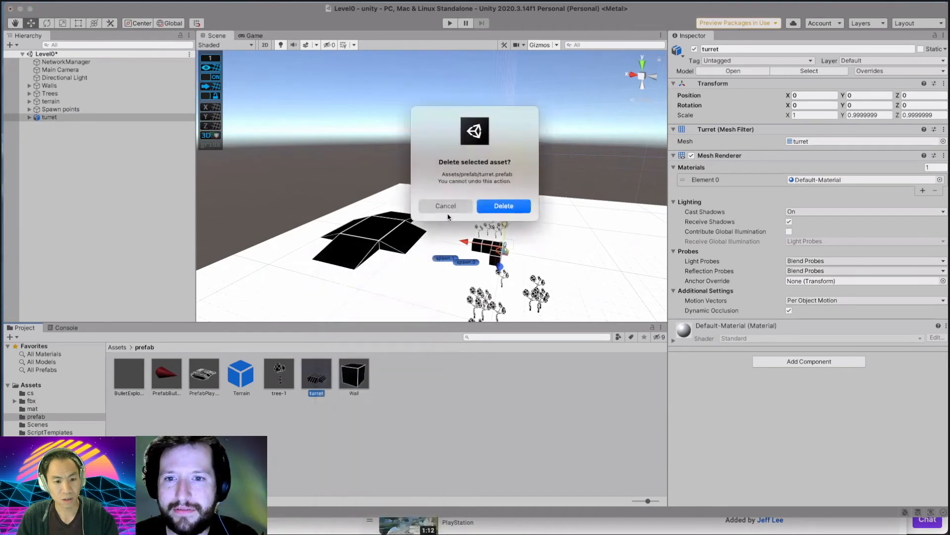
pyautogui.click(503, 206)
# Create a new Original Prefab from the scene's turret in the Assets/prefab folder.
pyautogui.rightClick(50, 119)
pyautogui.click(46, 121)
pyautogui.moveTo(80, 163); pyautogui.dragTo(383, 386)
pyautogui.click(476, 194)
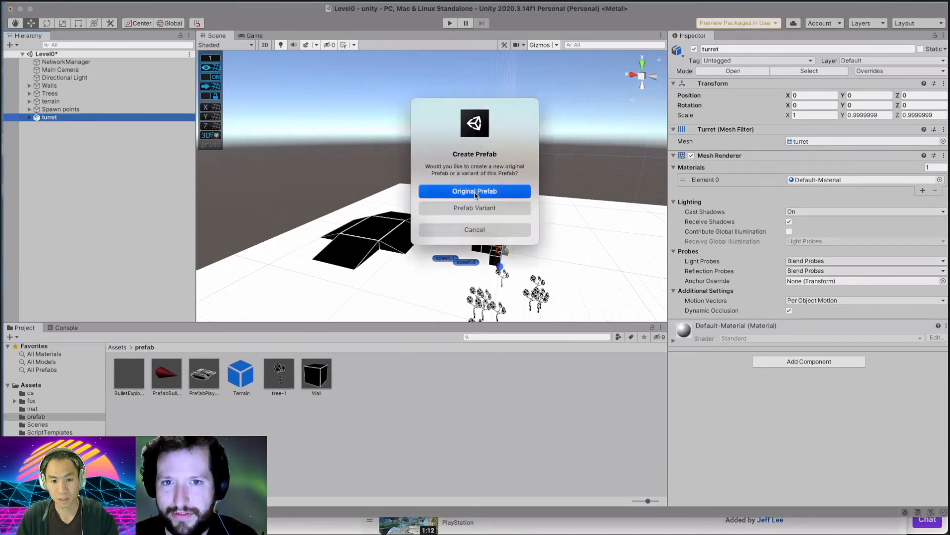
# Open the new turret prefab for editing, expand its hierarchy and select the root turret object.
pyautogui.doubleClick(315, 374)
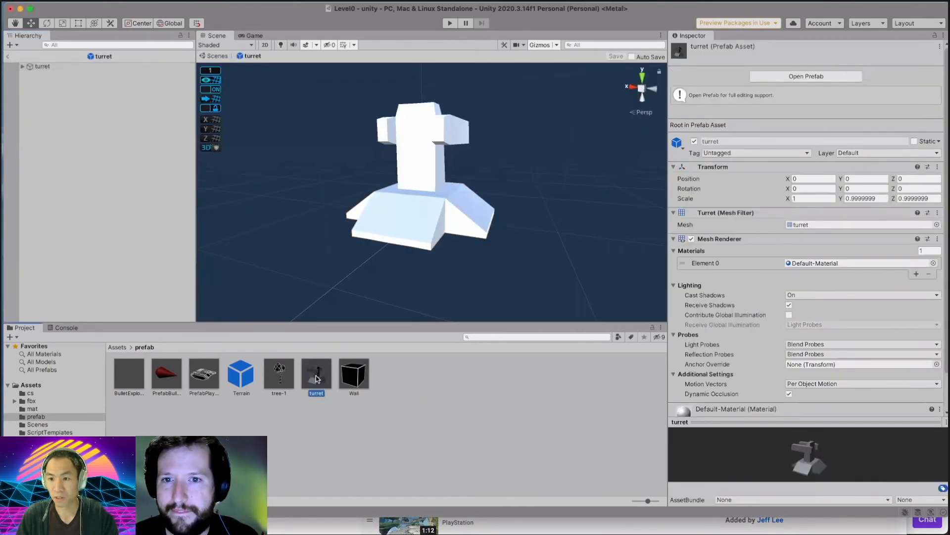
pyautogui.click(28, 67)
pyautogui.click(23, 69)
pyautogui.rightClick(52, 63)
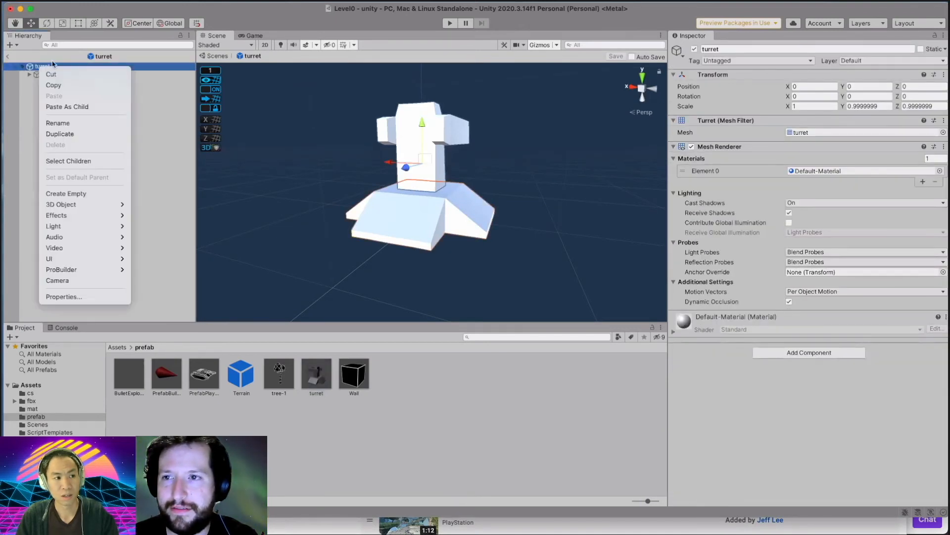
# Generate wireframe meshes for turret, cannon_pillar and cannon_guns with the Wireframe Shader tool, and close its window.
pyautogui.click(196, 4)
pyautogui.click(222, 7)
pyautogui.moveTo(259, 7)
pyautogui.moveTo(299, 93)
pyautogui.click(357, 92)
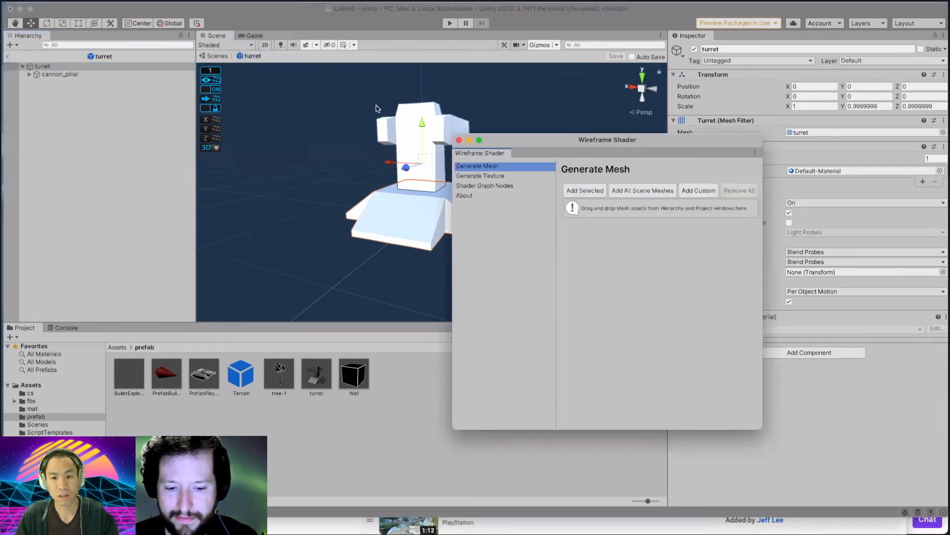
pyautogui.click(502, 186)
pyautogui.click(501, 176)
pyautogui.click(500, 169)
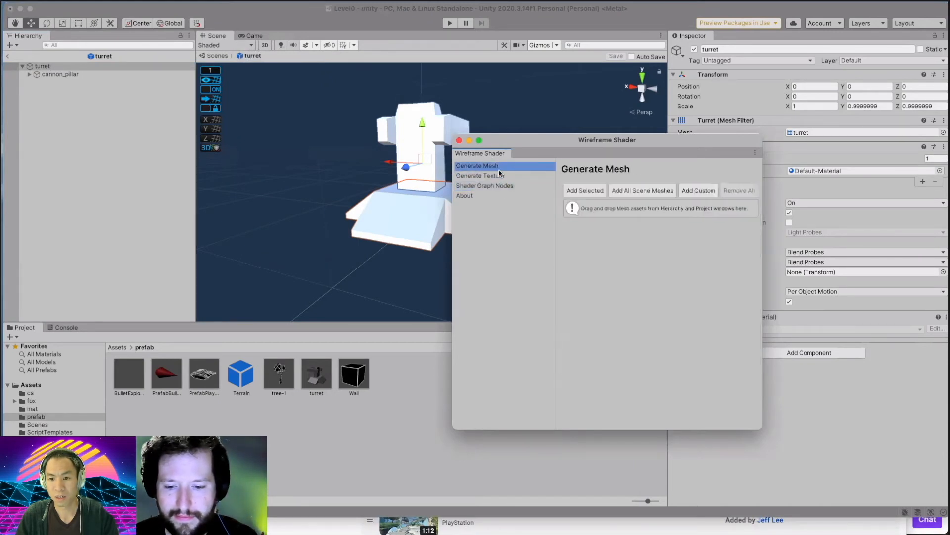
pyautogui.click(577, 192)
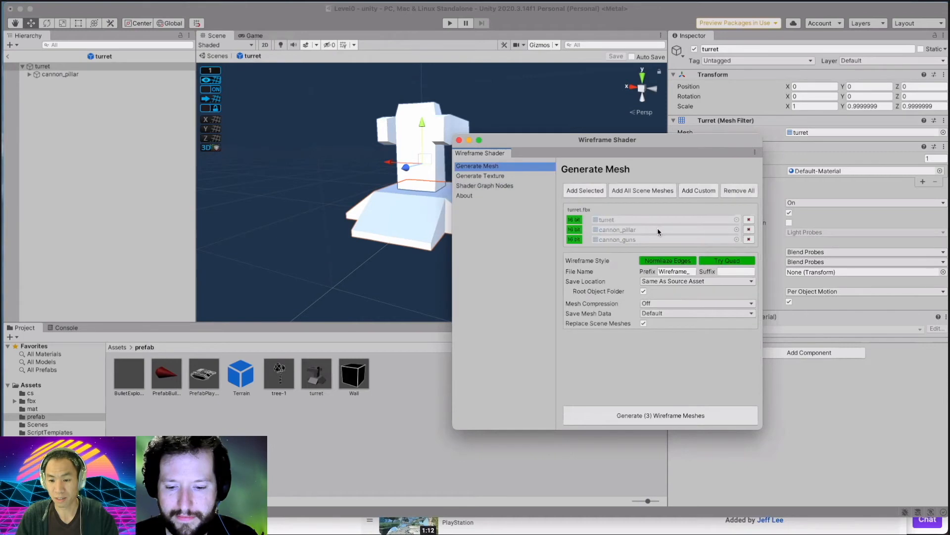
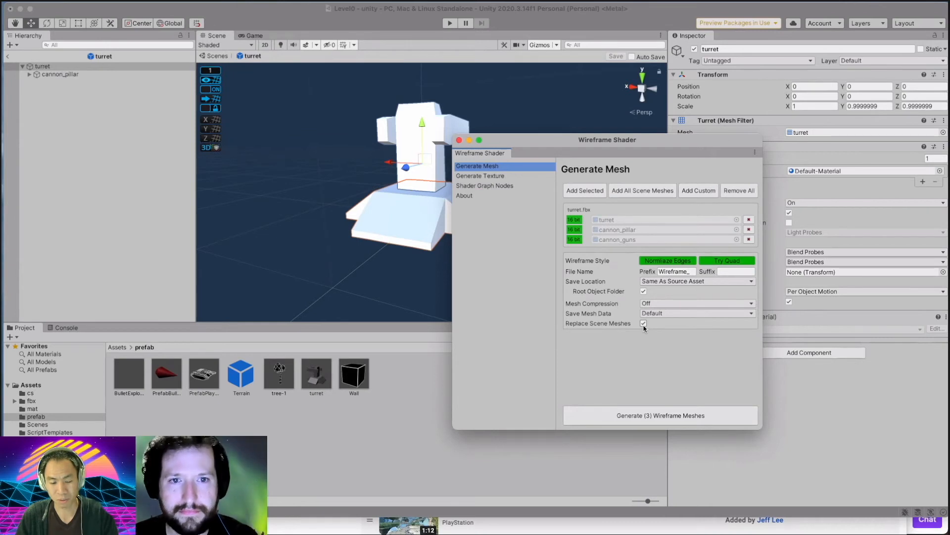
pyautogui.click(663, 415)
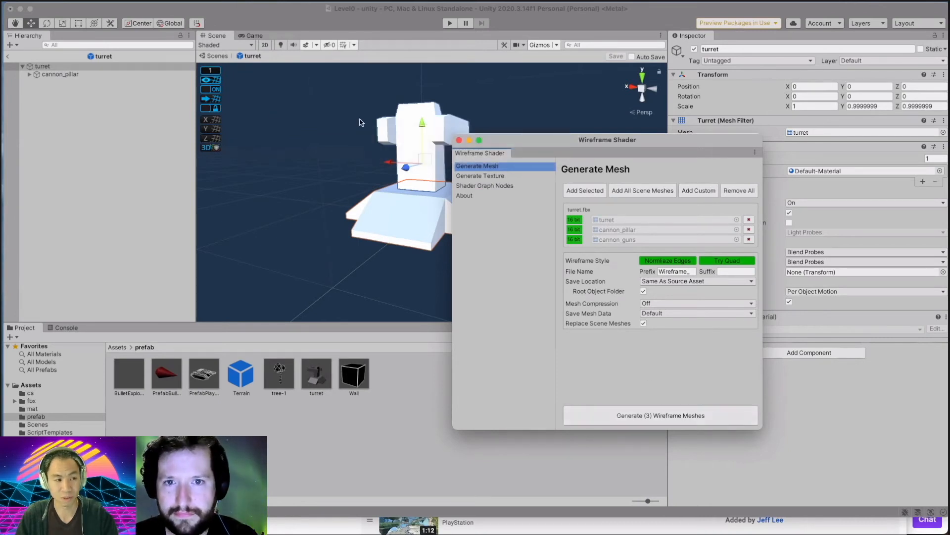
pyautogui.click(459, 141)
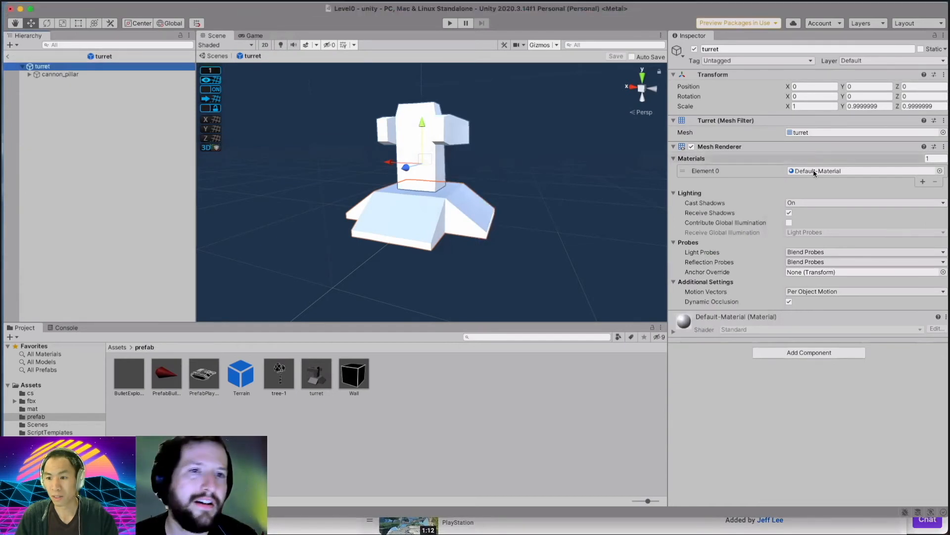
# Return to the Level0 scene, set the scene turret's Y and Z scale to 1, and save the scene.
pyautogui.click(7, 56)
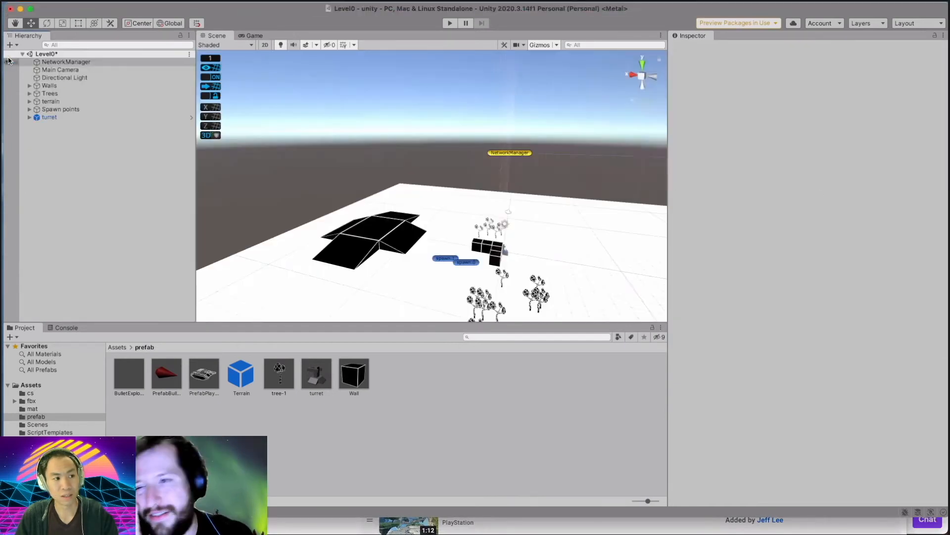
pyautogui.click(34, 118)
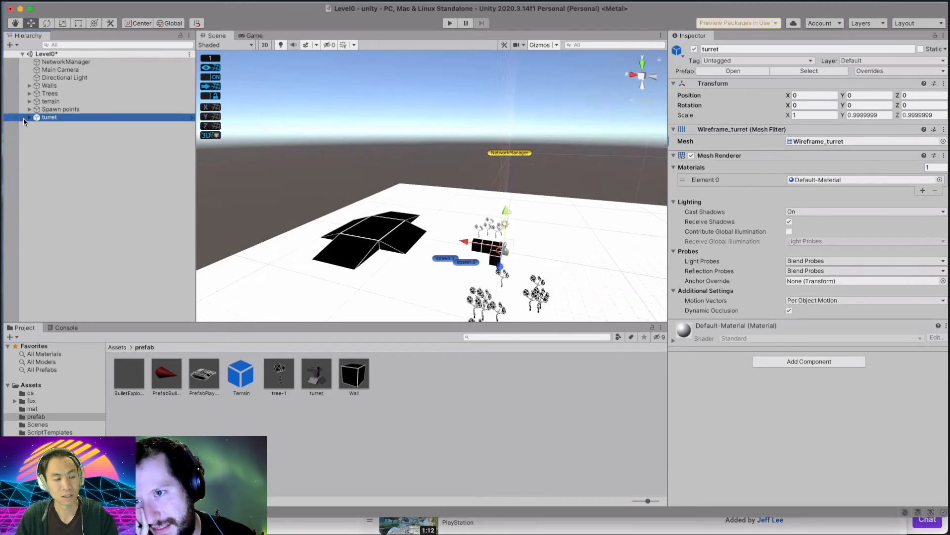
pyautogui.click(28, 118)
pyautogui.click(64, 125)
pyautogui.click(54, 118)
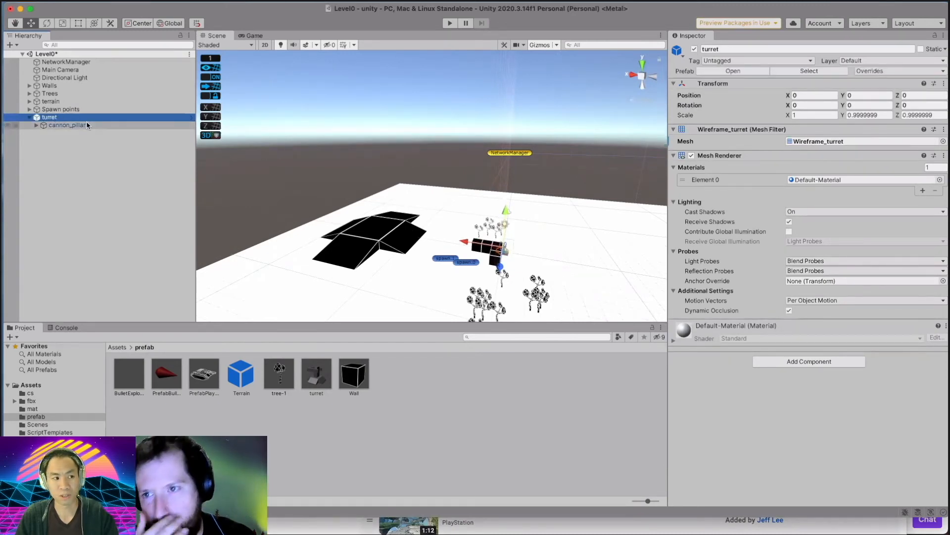
pyautogui.click(868, 115)
pyautogui.write('1')
pyautogui.click(927, 115)
pyautogui.write('1')
pyautogui.press('super+s')
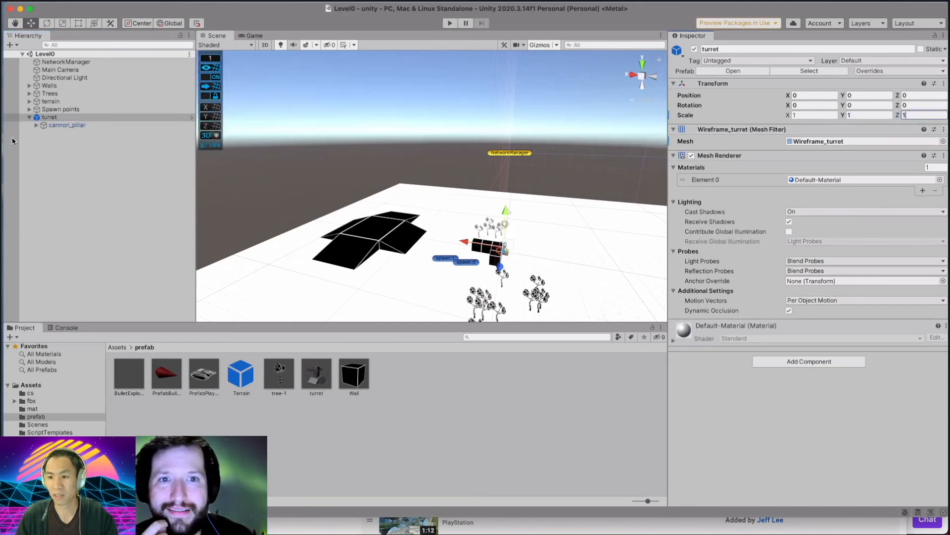
# Apply the scene turret's scale and Wireframe_turret mesh overrides to the turret prefab.
pyautogui.click(35, 125)
pyautogui.click(56, 124)
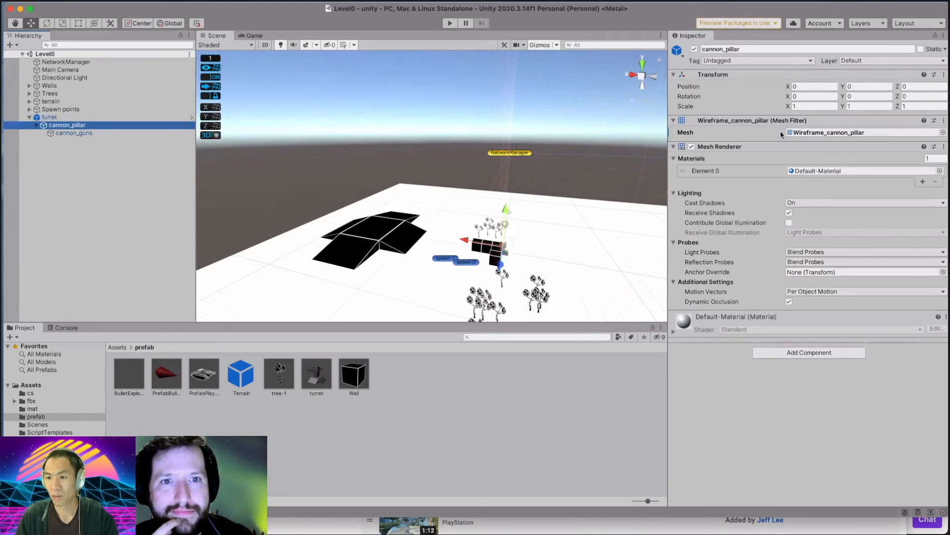
pyautogui.click(51, 134)
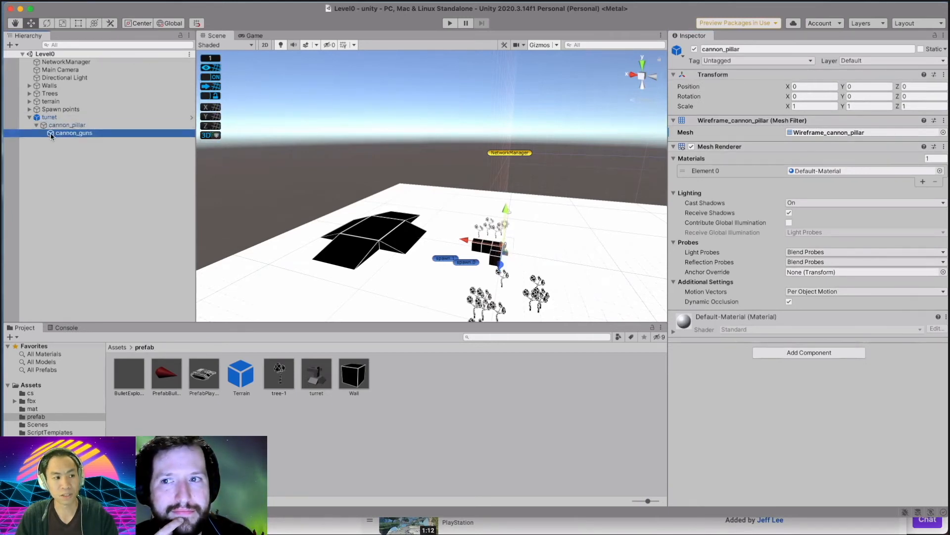
pyautogui.click(52, 118)
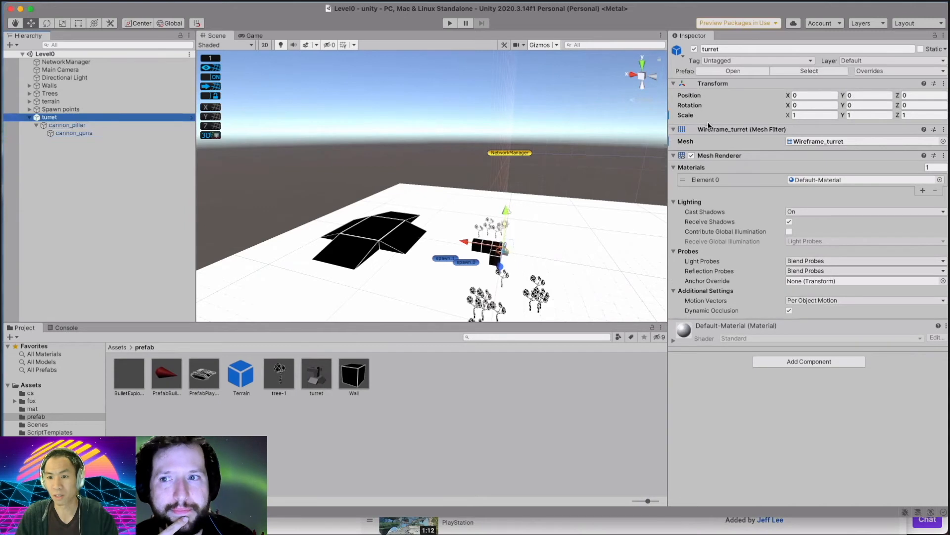
pyautogui.rightClick(682, 116)
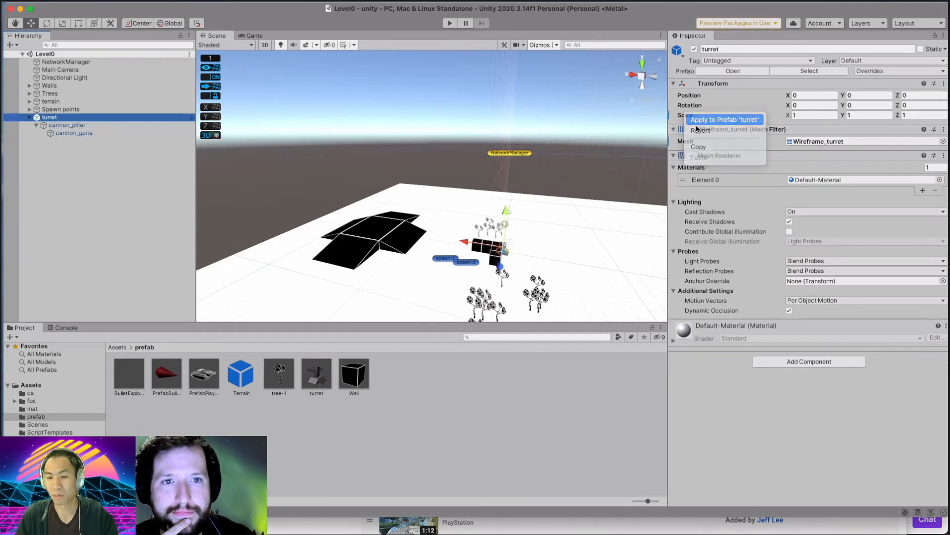
pyautogui.click(702, 131)
pyautogui.rightClick(690, 142)
pyautogui.click(707, 147)
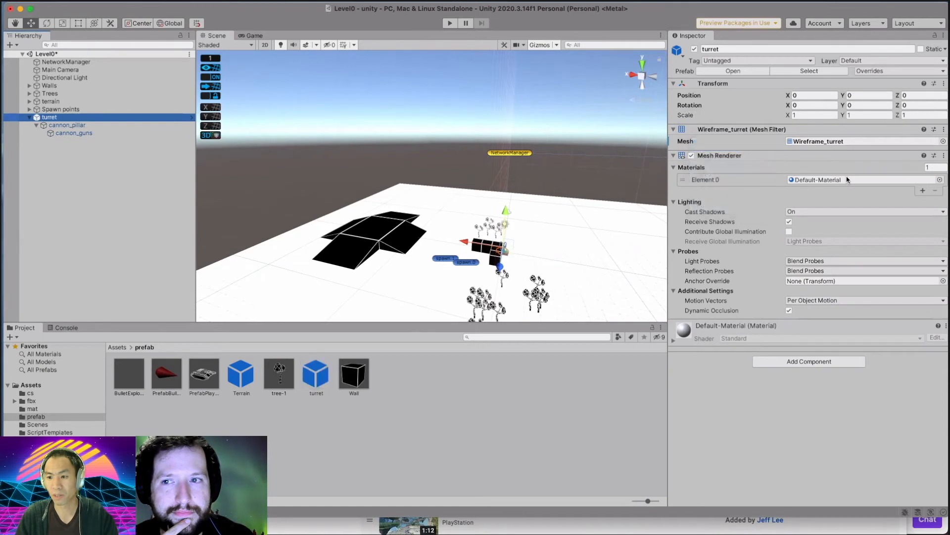
# Assign the tree-wireframe material to the scene's root turret and apply that override to the prefab.
pyautogui.click(848, 180)
pyautogui.click(940, 181)
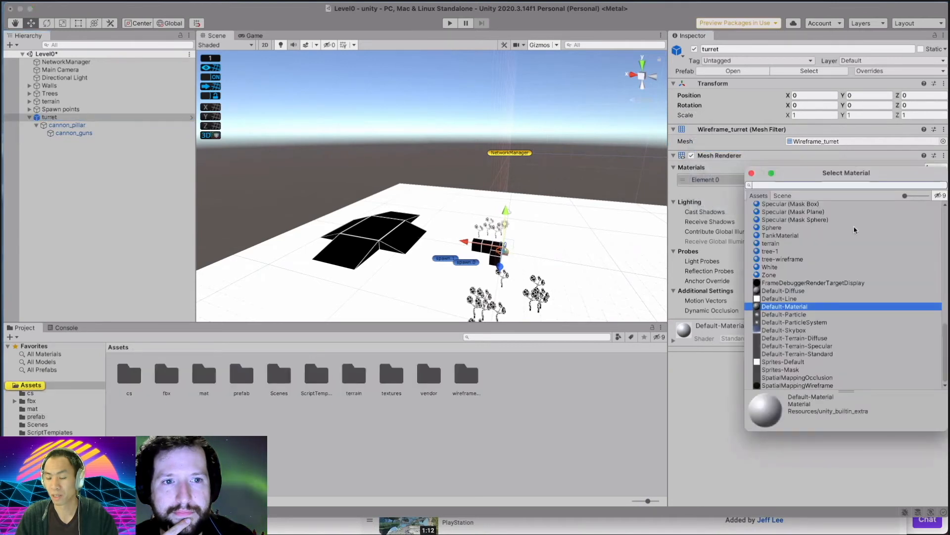
pyautogui.write('wir')
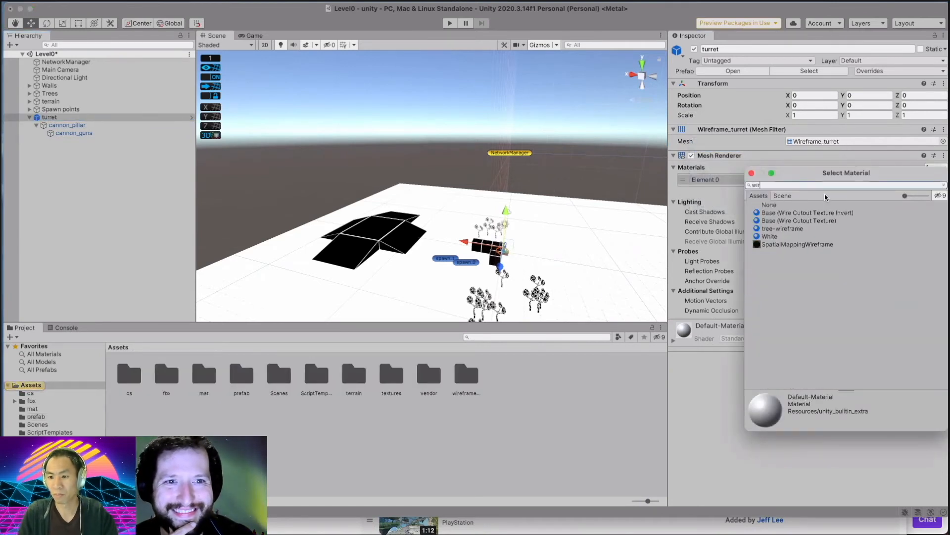
pyautogui.click(800, 230)
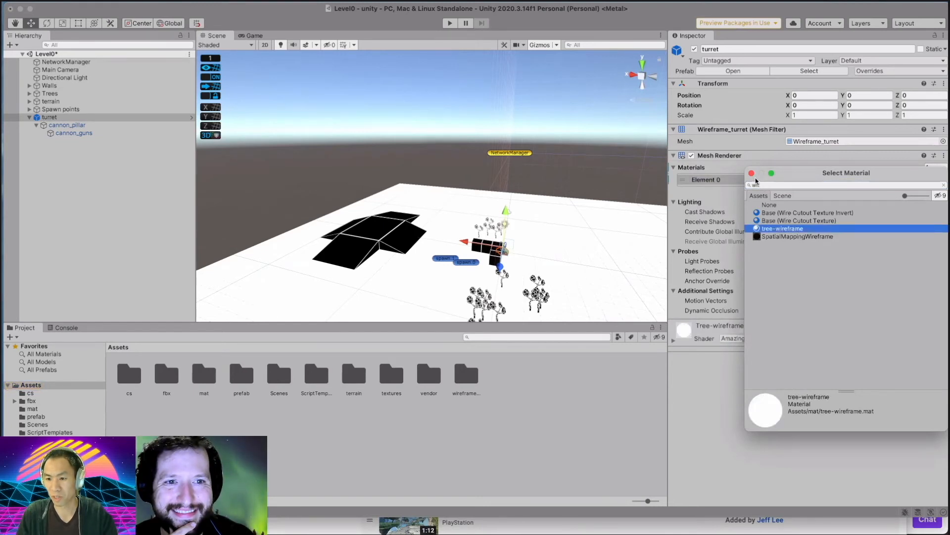
pyautogui.click(752, 173)
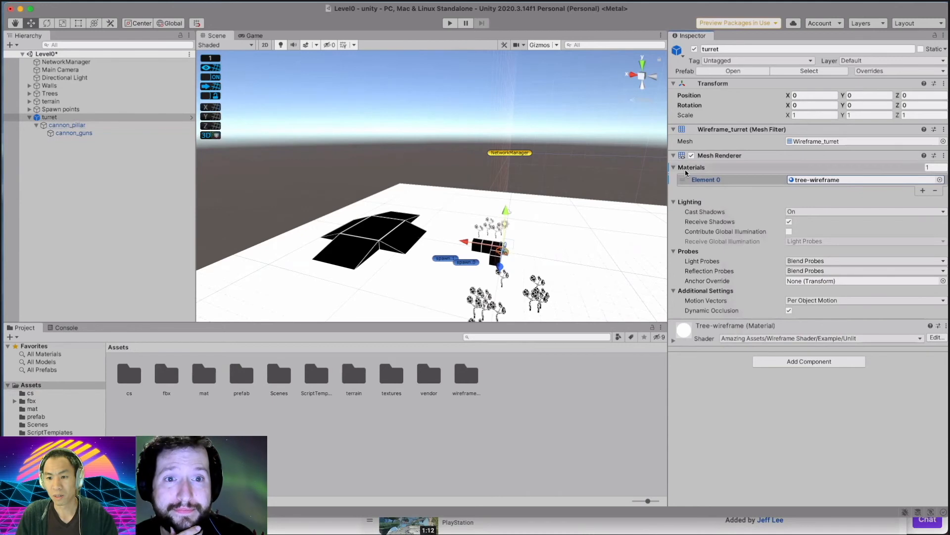
pyautogui.rightClick(678, 180)
# Apply the wireframe mesh overrides of cannon_pillar and cannon_guns to the turret prefab.
pyautogui.click(79, 125)
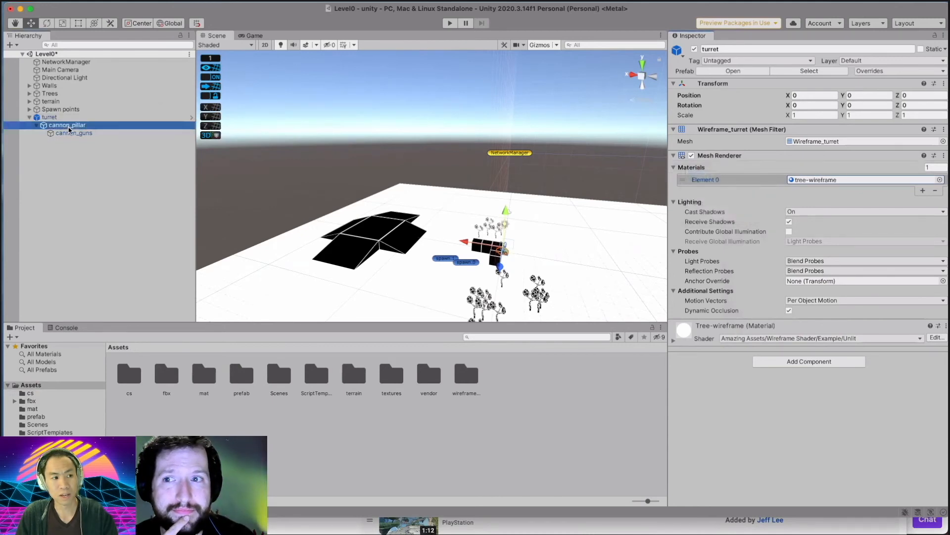
pyautogui.rightClick(689, 133)
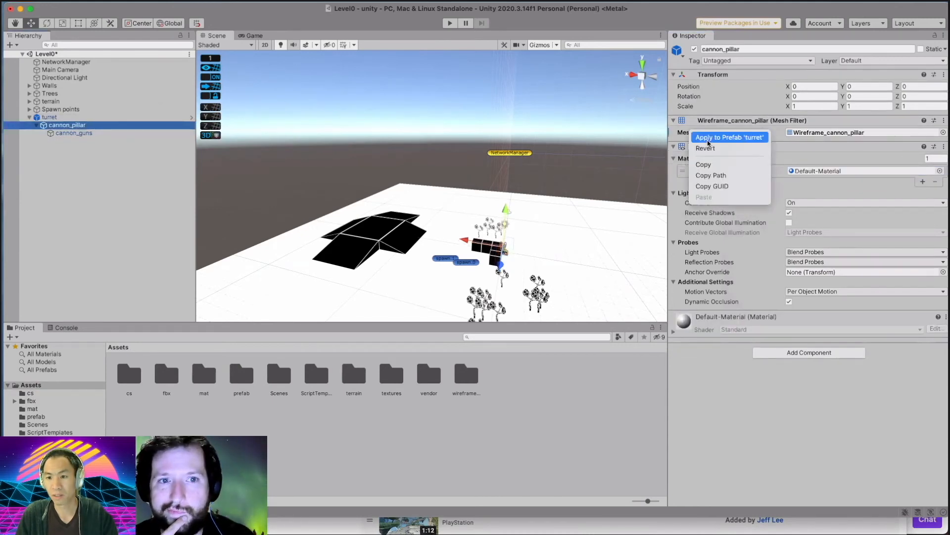
pyautogui.click(96, 133)
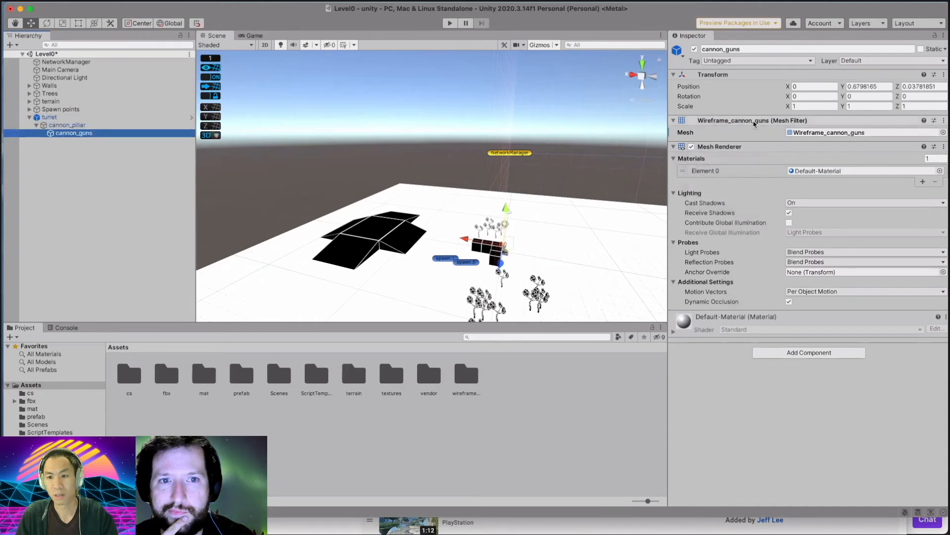
pyautogui.rightClick(681, 132)
pyautogui.click(706, 141)
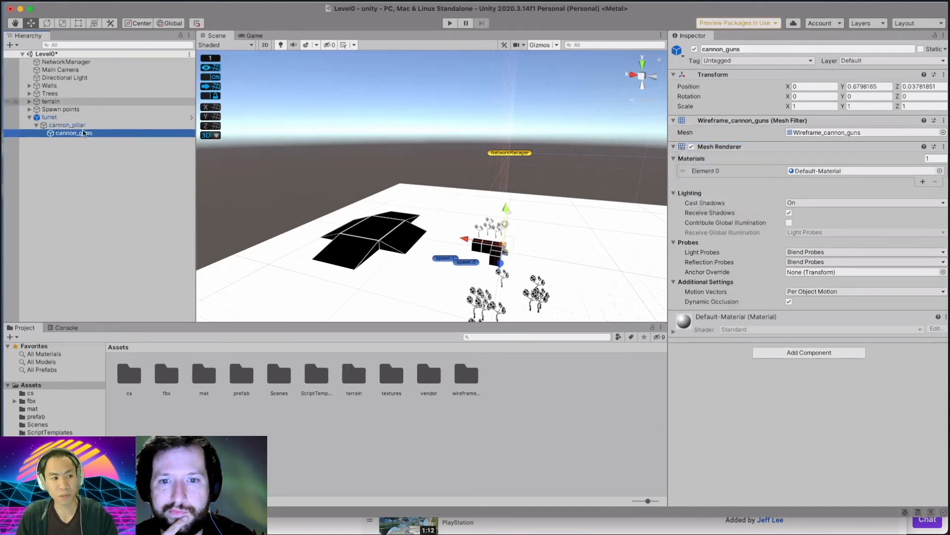
# Open the turret prefab from the prefab folder for editing, then select cannon_pillar and expand it.
pyautogui.click(59, 119)
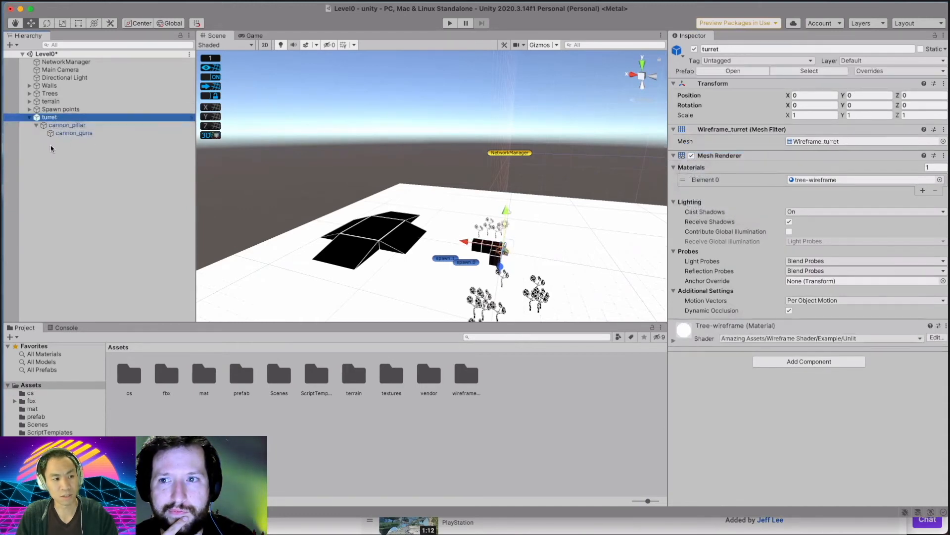
pyautogui.click(39, 417)
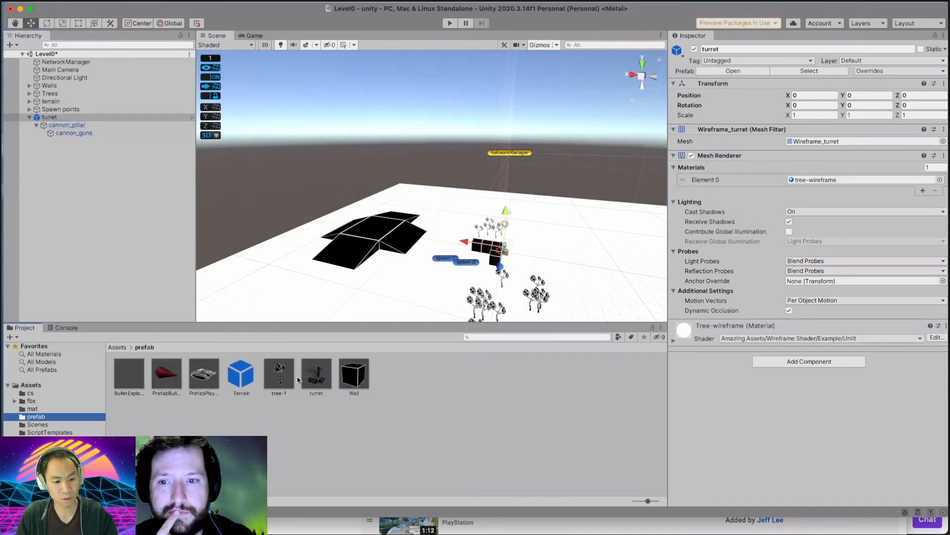
pyautogui.doubleClick(310, 378)
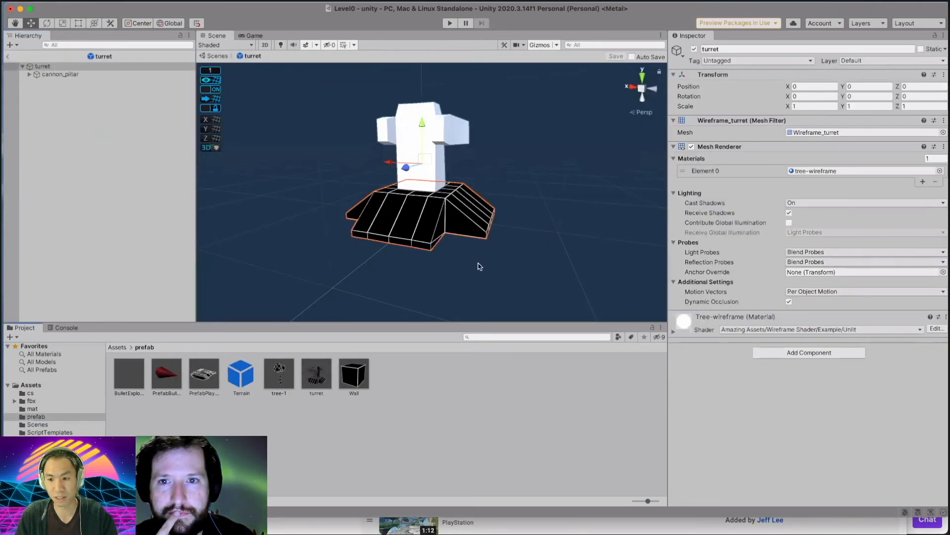
pyautogui.click(32, 75)
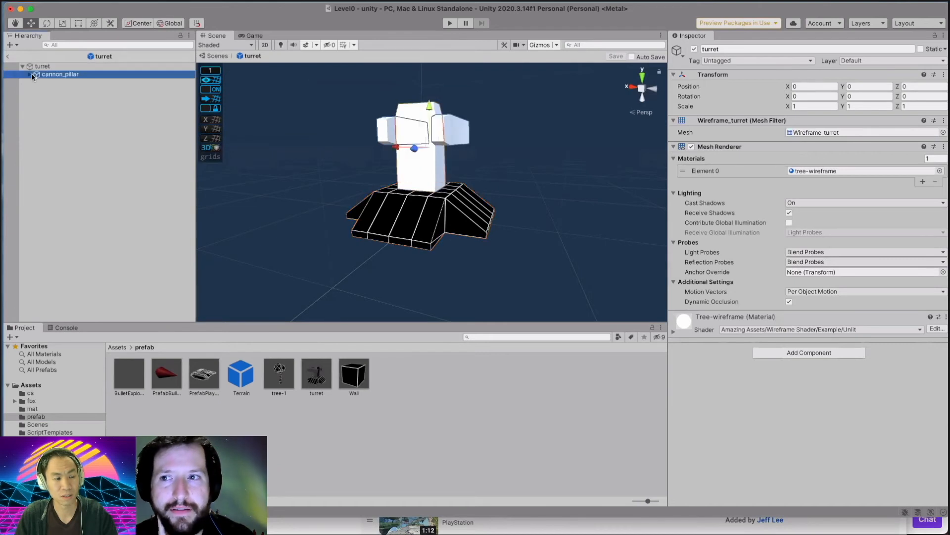
pyautogui.click(31, 74)
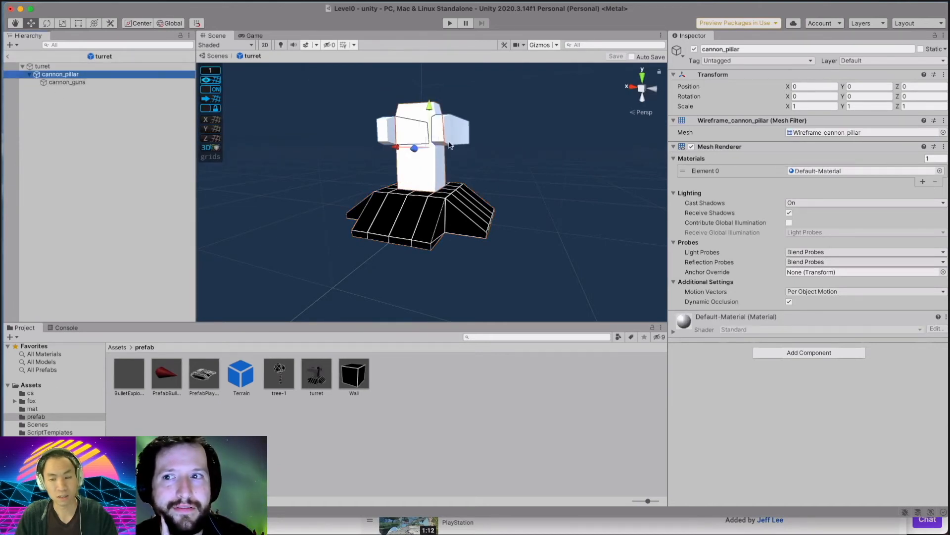
# Assign the tree-wireframe material to cannon_pillar.
pyautogui.click(848, 173)
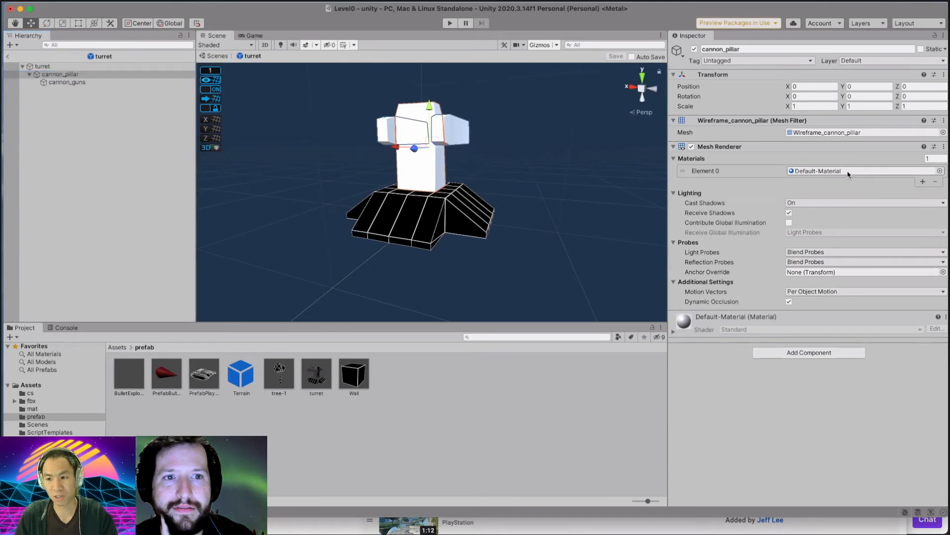
pyautogui.click(939, 171)
pyautogui.write('tree')
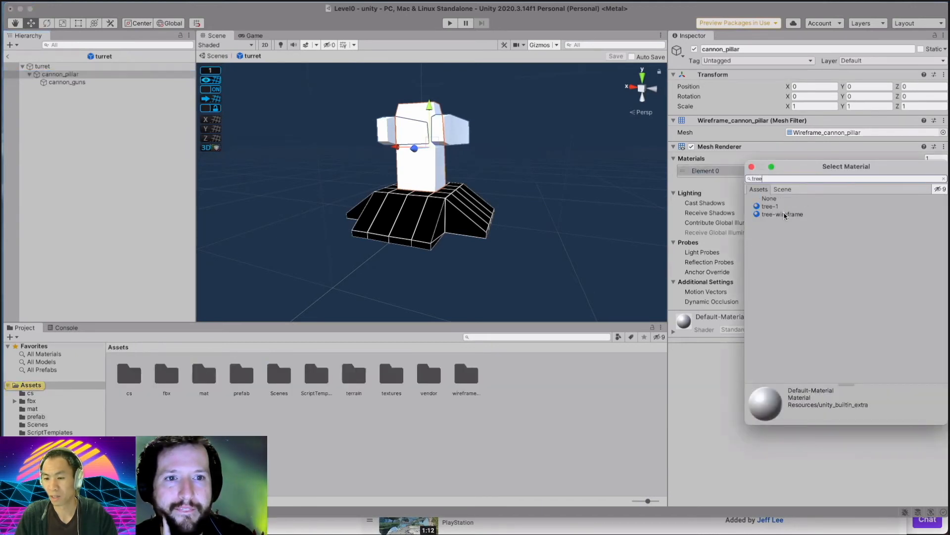
pyautogui.click(786, 214)
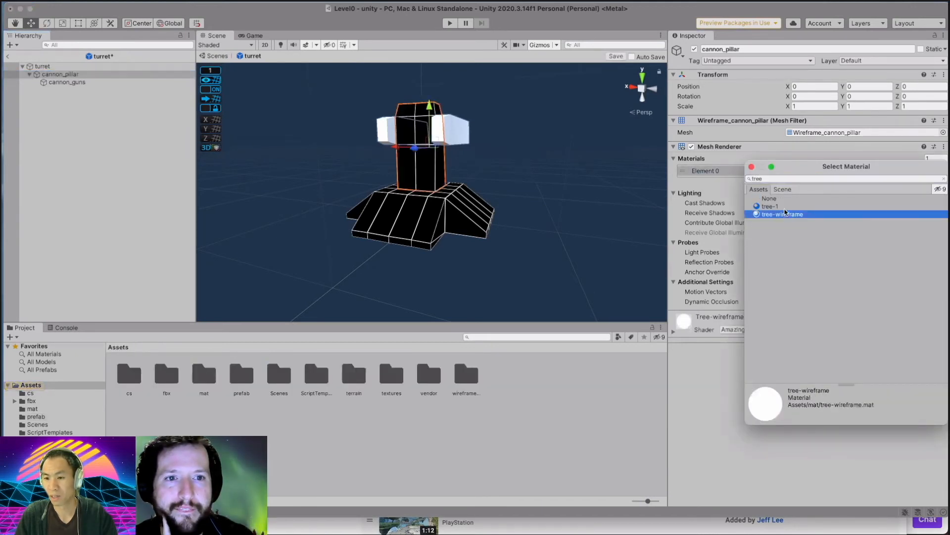
pyautogui.click(752, 168)
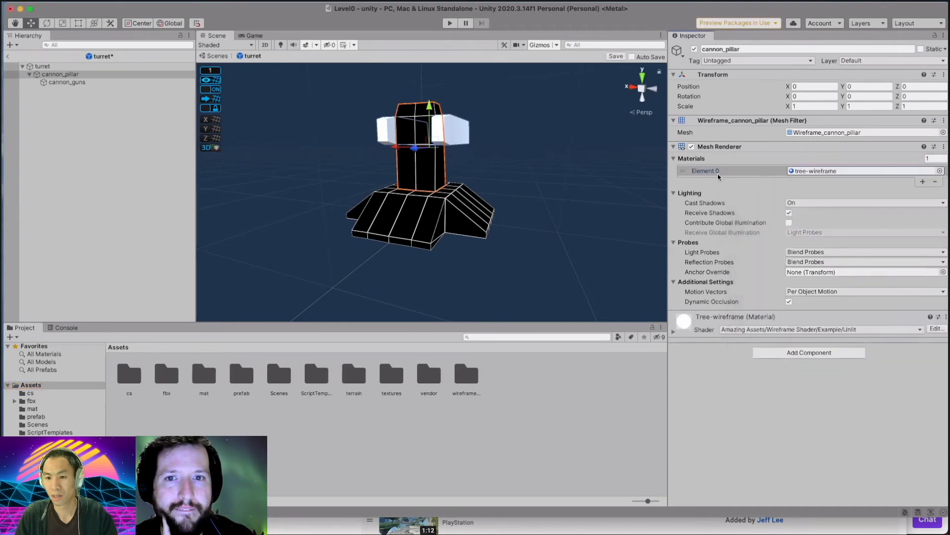
# Assign the tree-wireframe material to cannon_guns and save the turret prefab.
pyautogui.click(429, 116)
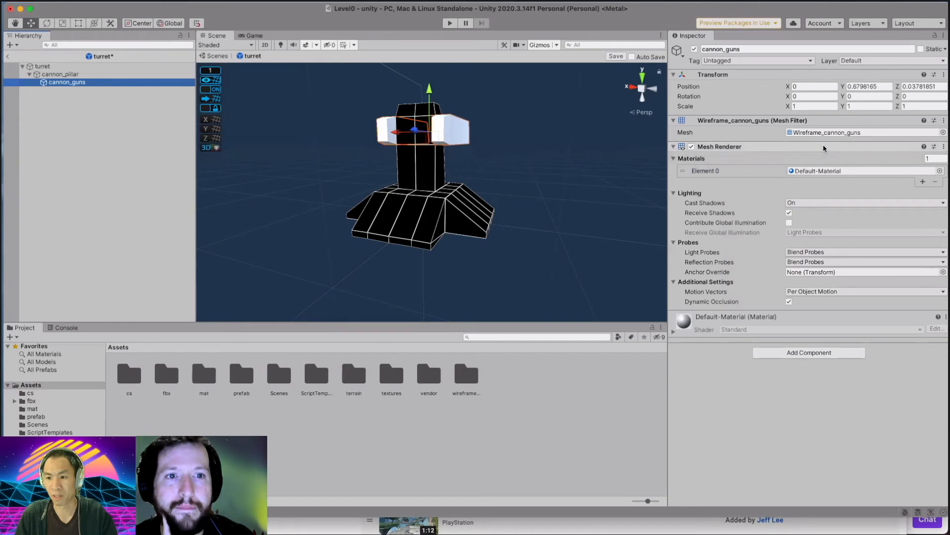
pyautogui.click(823, 174)
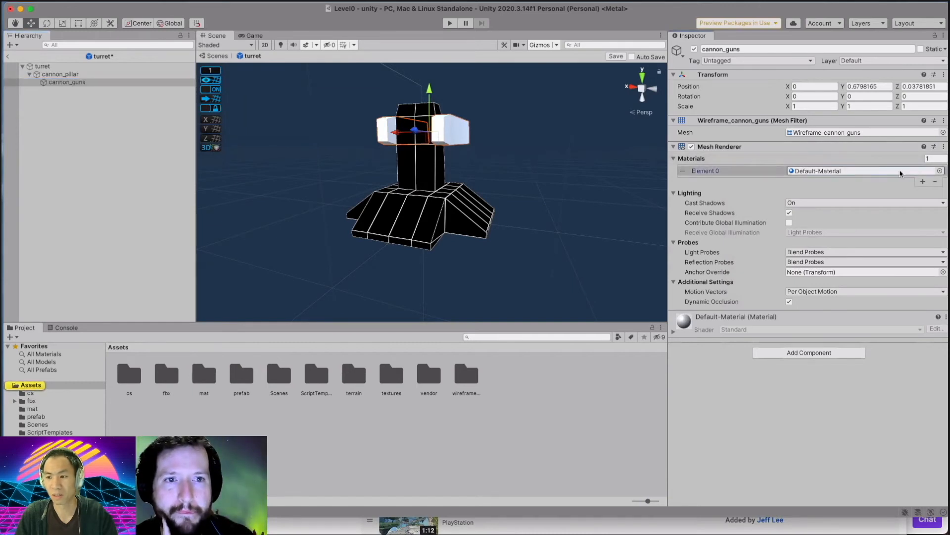
pyautogui.click(940, 171)
pyautogui.write('tree')
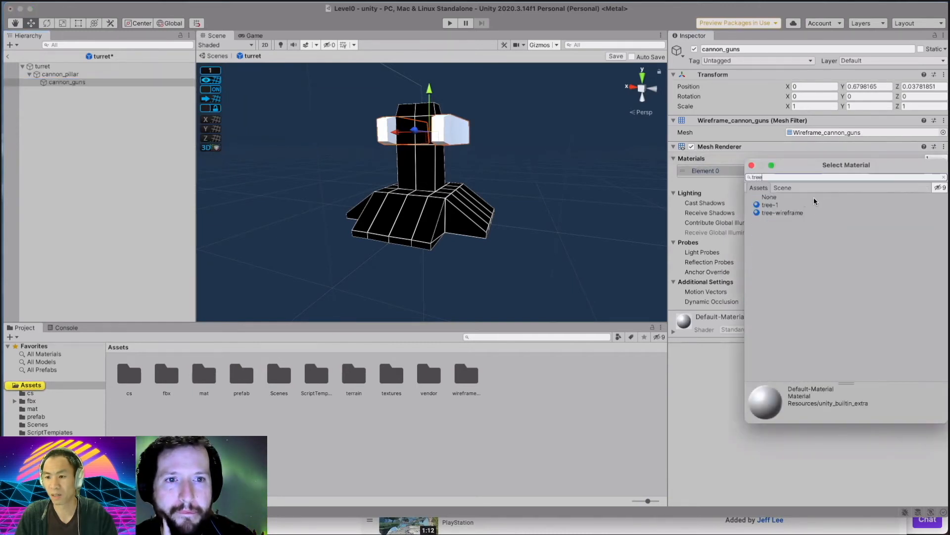
pyautogui.click(770, 213)
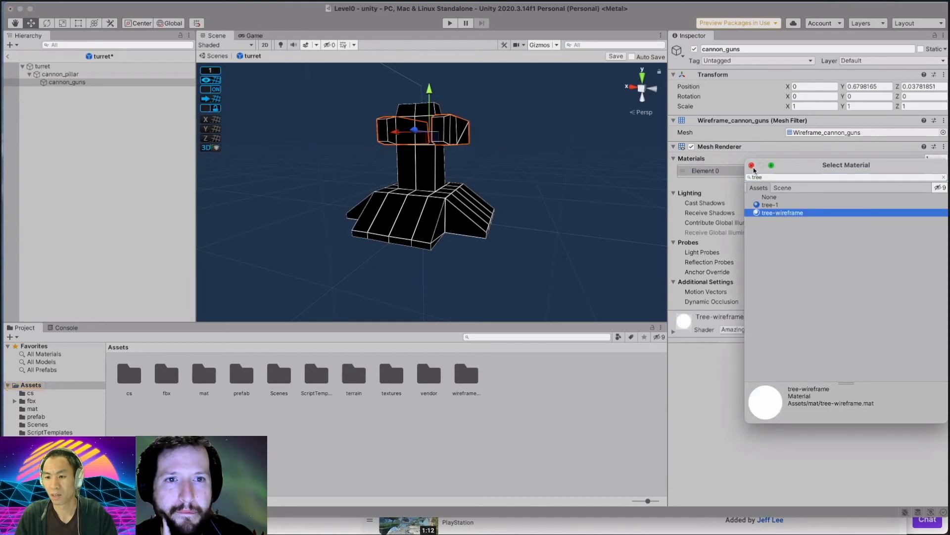
pyautogui.click(751, 165)
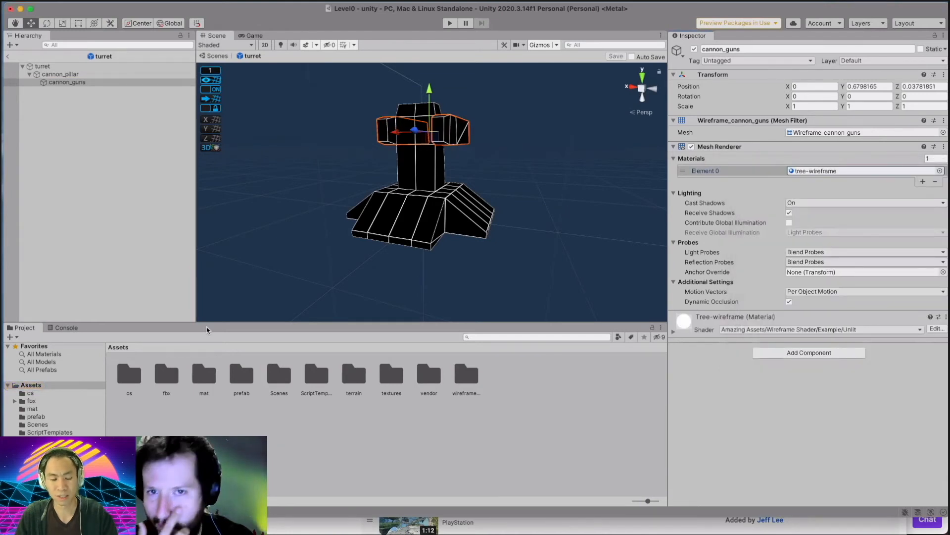
# Add the Damageable script to the root turret object, set its Health to 10 and save the prefab.
pyautogui.click(66, 67)
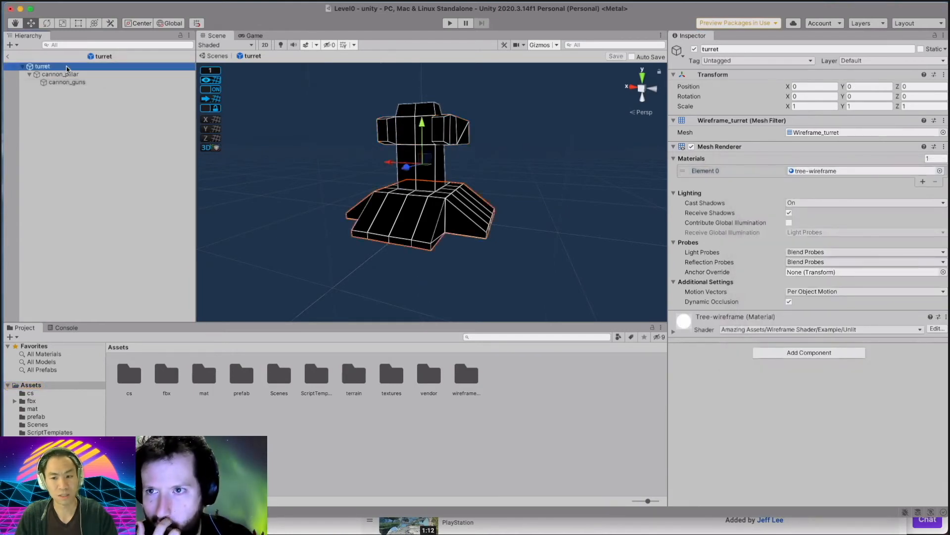
pyautogui.click(826, 352)
pyautogui.write('da')
pyautogui.click(802, 389)
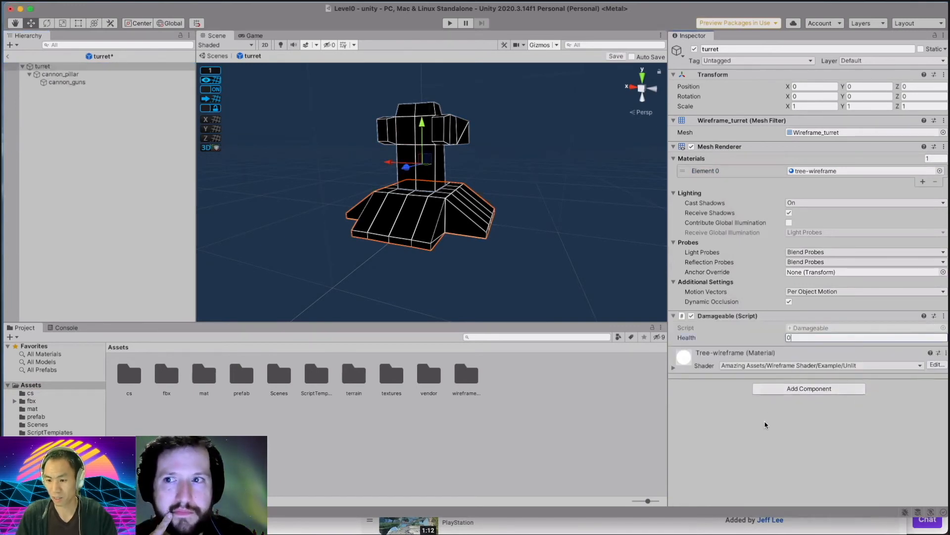
pyautogui.press('Return')
pyautogui.press('super+s')
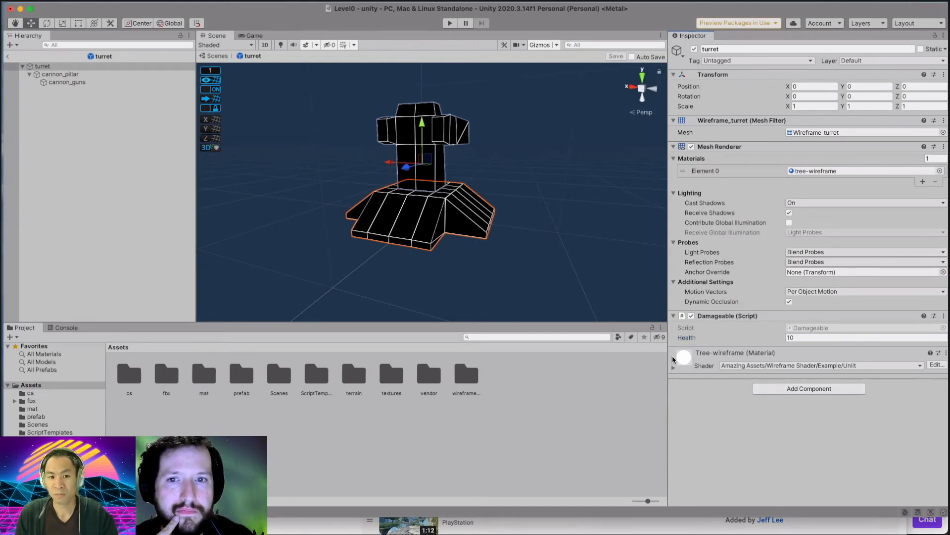
pyautogui.keyDown('alt'); pyautogui.moveTo(476, 263); pyautogui.dragTo(405, 320); pyautogui.keyUp('alt')
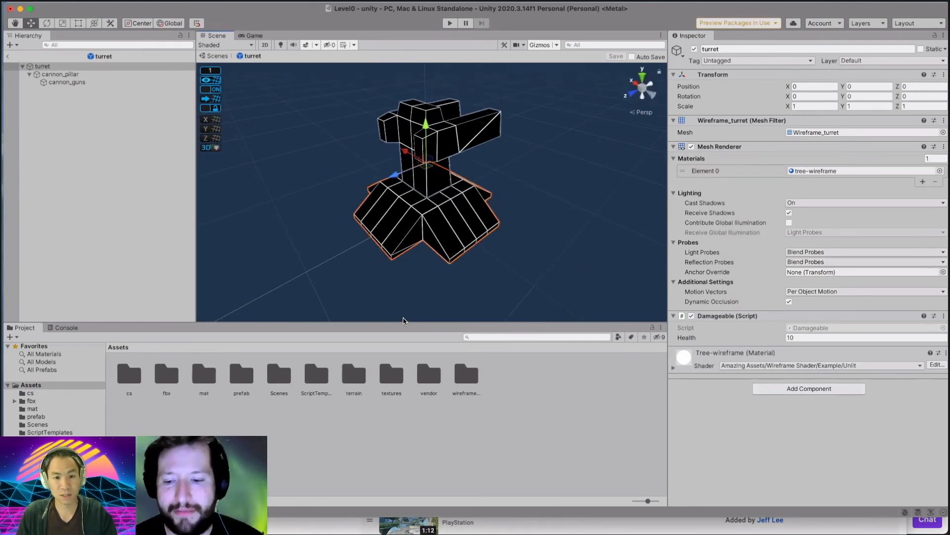
# Switch to Visual Studio Code with the reddevil project open.
pyautogui.hotkey('ctrl', 'Up')
pyautogui.click(691, 375)
pyautogui.scroll(-1, 199, 344)
pyautogui.scroll(5, 198, 343)
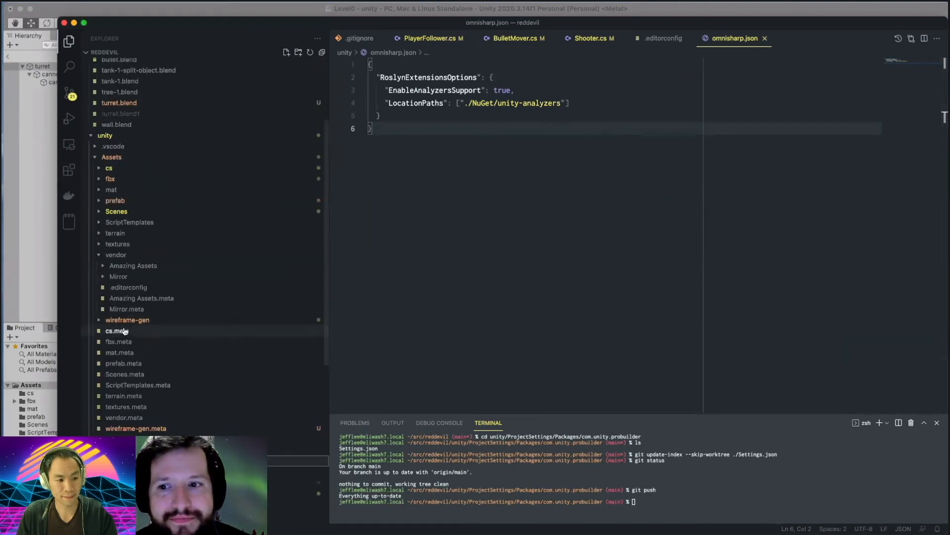
pyautogui.hotkey('ctrl', 'Up')
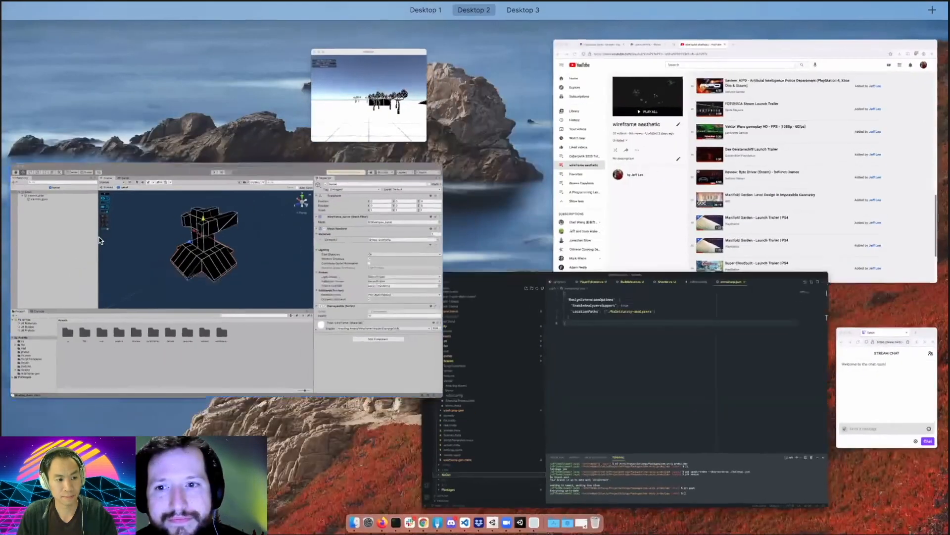
pyautogui.click(99, 240)
pyautogui.hotkey('ctrl', 'Up')
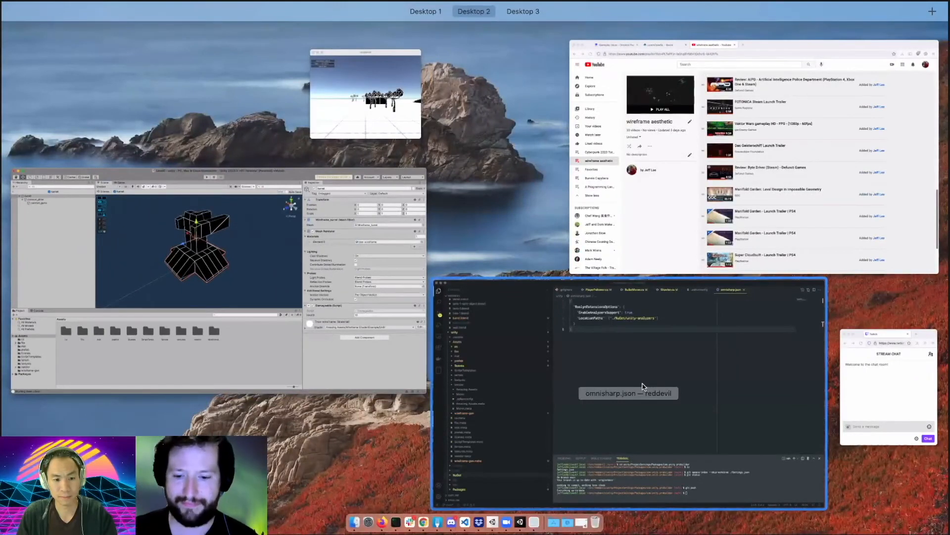
pyautogui.click(507, 368)
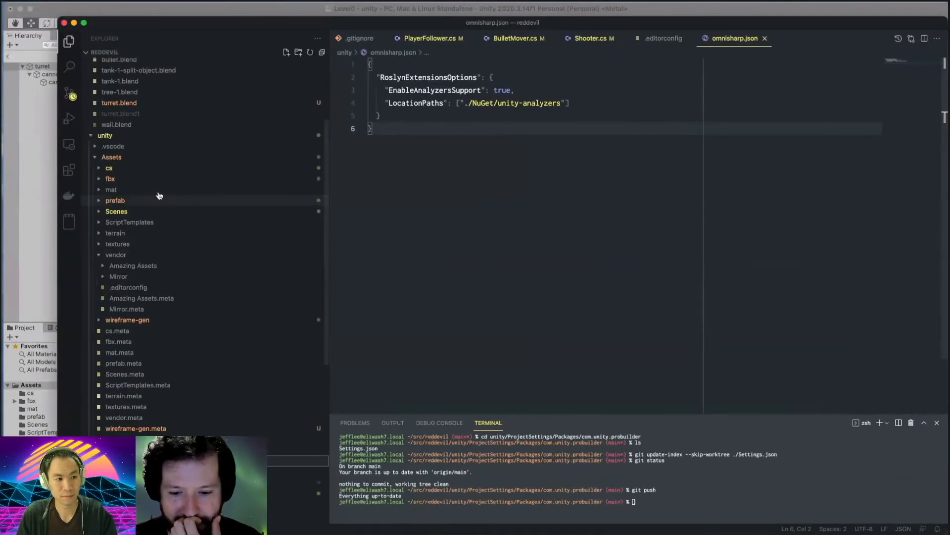
# Create a new file named Turret.cs in the Assets/cs folder.
pyautogui.click(121, 212)
pyautogui.click(123, 213)
pyautogui.click(117, 168)
pyautogui.rightClick(117, 168)
pyautogui.click(125, 174)
pyautogui.write('Turre')
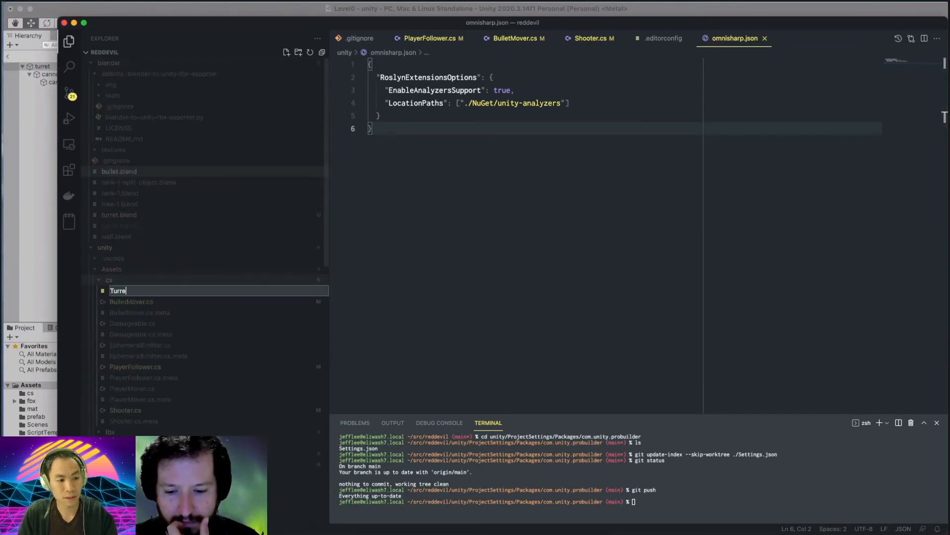
pyautogui.write('t.cs')
pyautogui.press('Return')
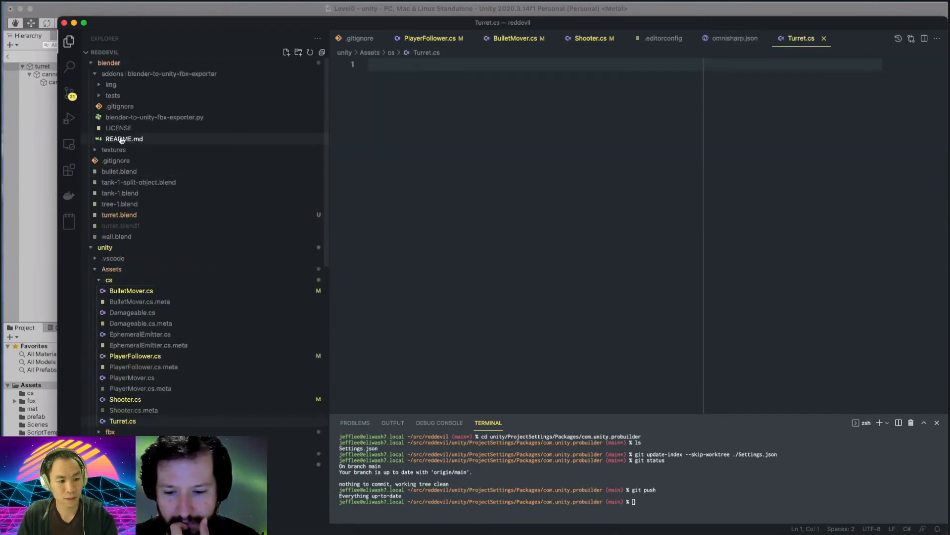
# Copy the entire Shooter.cs code into Turret.cs and rename the class to Turret.
pyautogui.click(142, 401)
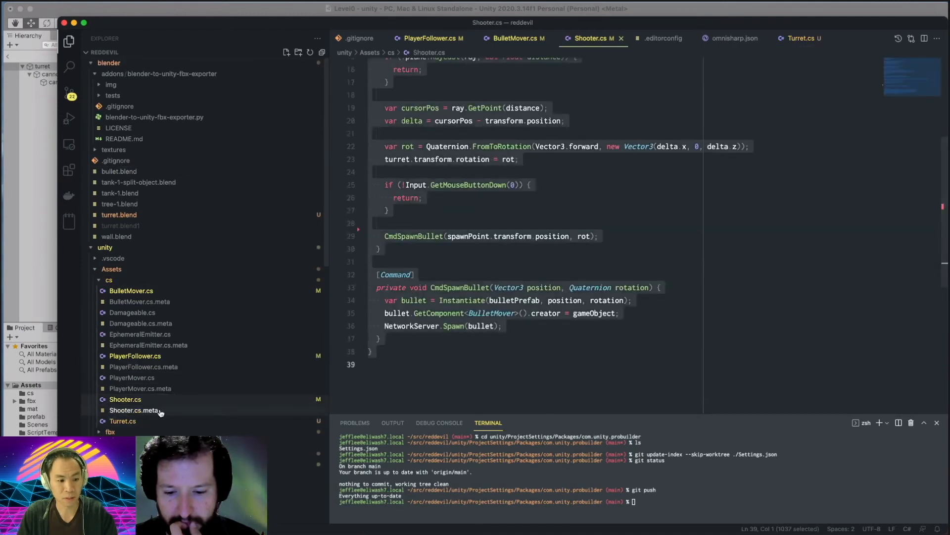
pyautogui.click(144, 421)
pyautogui.click(561, 328)
pyautogui.press('super+v')
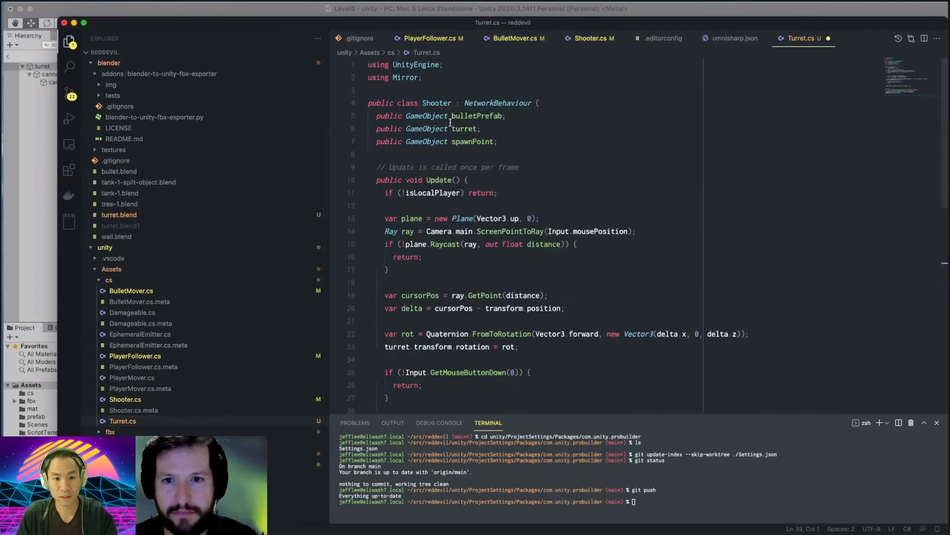
pyautogui.click(439, 102)
pyautogui.doubleClick(440, 103)
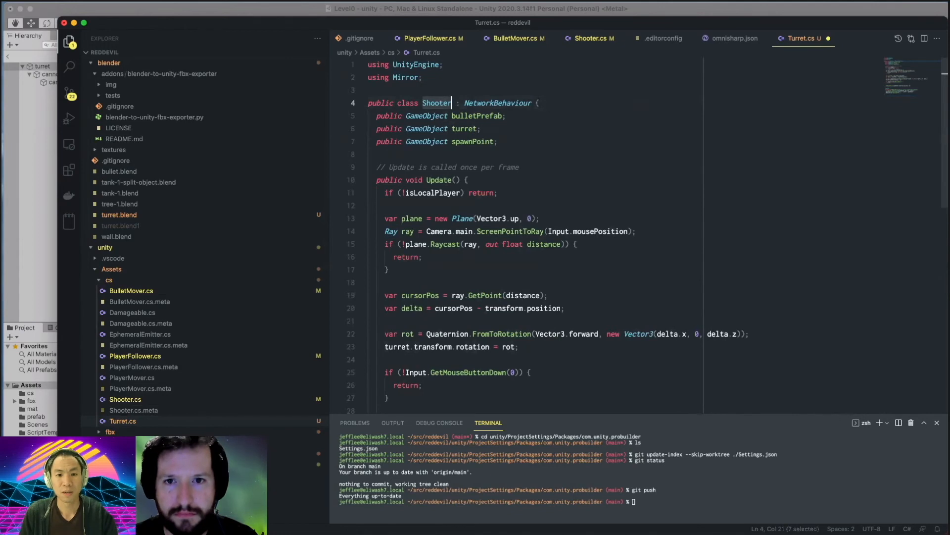
pyautogui.write('Turret')
# Delete the bulletPrefab and turret field declarations from the Turret class and save the file.
pyautogui.click(448, 116)
pyautogui.click(481, 128)
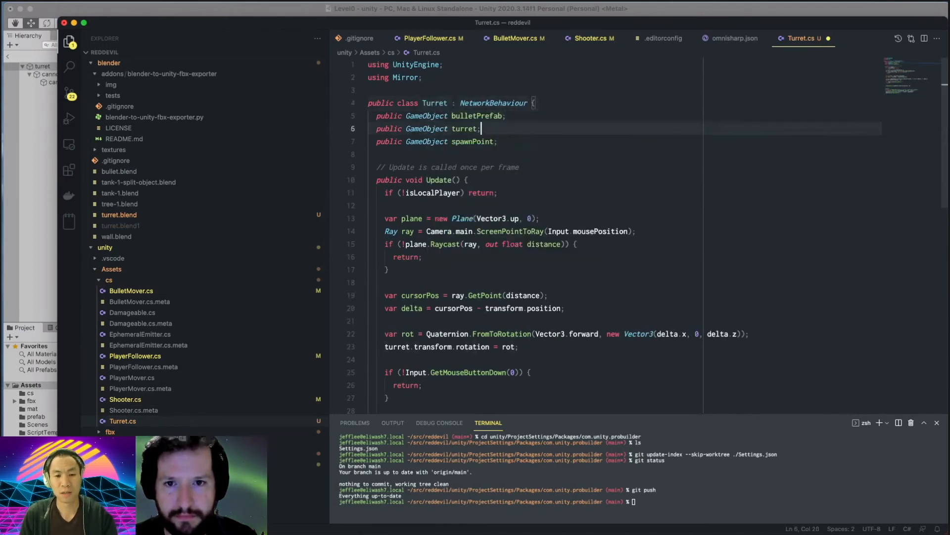
pyautogui.hotkey('shift', 'Up')
pyautogui.press('shift+super+Left')
pyautogui.press('shift+super+Left')
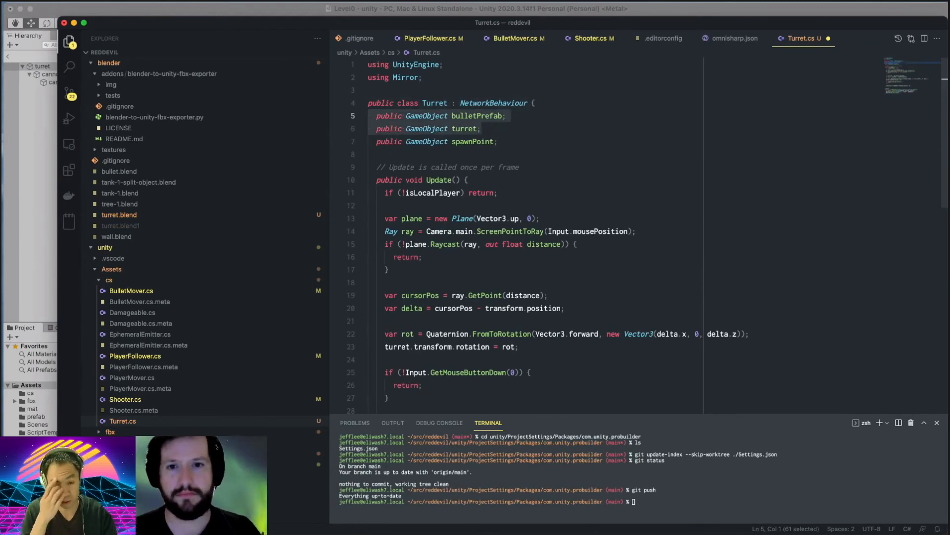
pyautogui.press('BackSpace')
pyautogui.press('Delete')
pyautogui.press('super+s')
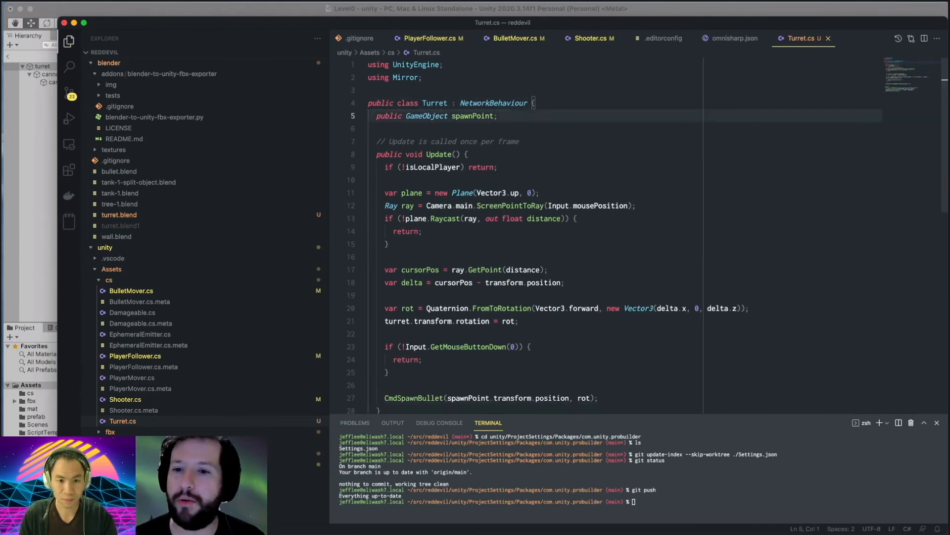
# Review the Update method in Turret.cs, down to the code that computes the cursor position.
pyautogui.press('Down')
pyautogui.press('Down')
pyautogui.press('Down')
pyautogui.press('Down')
pyautogui.press('Down')
pyautogui.press('Down')
pyautogui.press('Down')
pyautogui.press('Down')
pyautogui.press('Down')
pyautogui.press('Down')
pyautogui.press('Down')
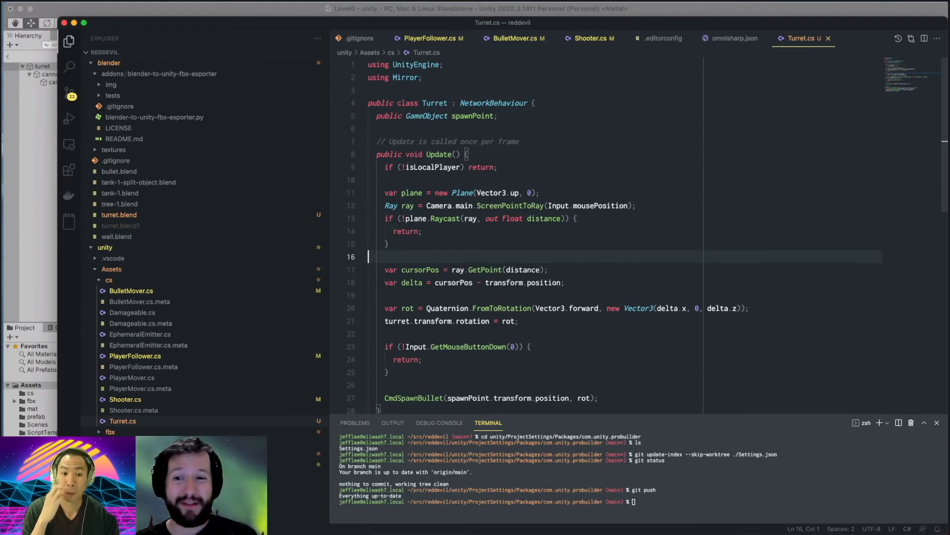
# Switch to Blender and open the recent file turret.blend.
pyautogui.hotkey('ctrl', 'Up')
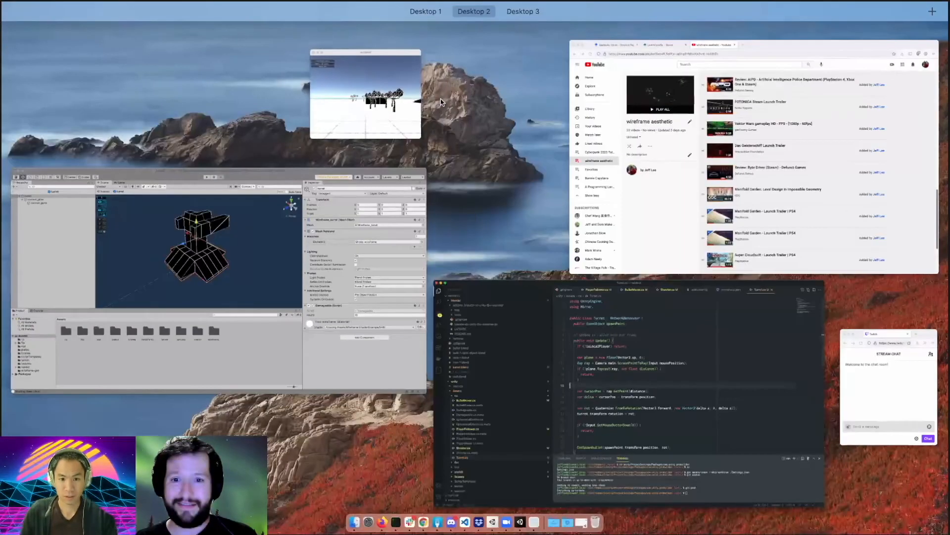
pyautogui.click(636, 231)
pyautogui.hotkey('ctrl', 'Up')
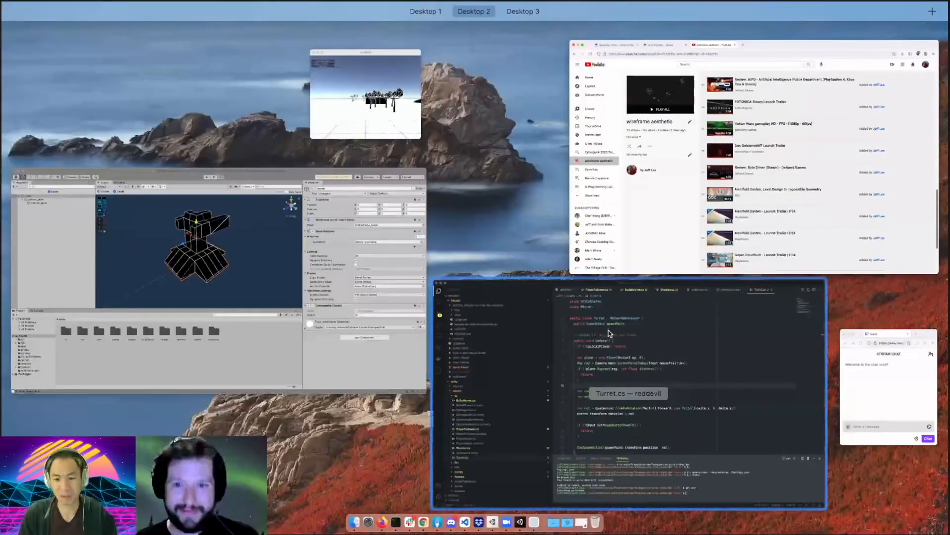
pyautogui.click(608, 331)
pyautogui.press('super+space')
pyautogui.write('bl')
pyautogui.press('Escape')
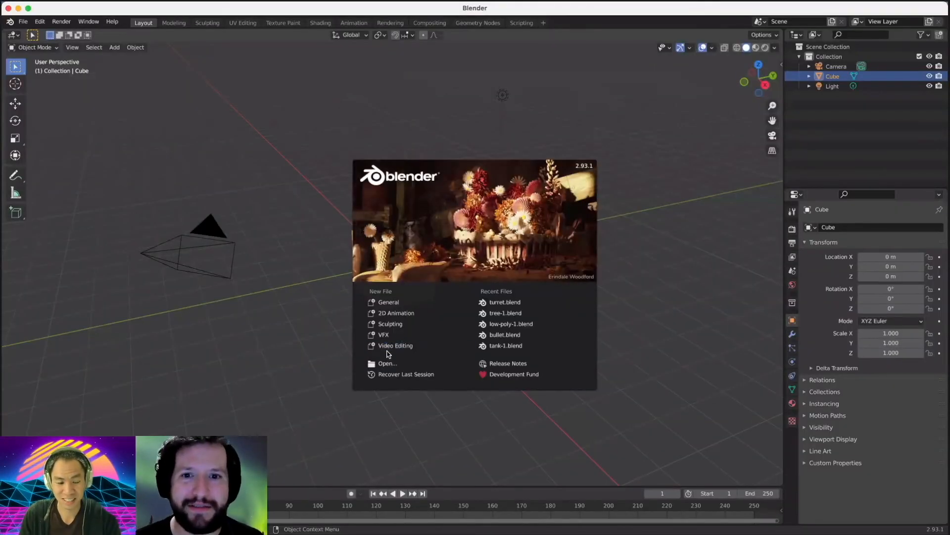
pyautogui.click(511, 303)
# Put the cannon_guns object in Edit Mode and select only one triangular face at the end of one barrel.
pyautogui.moveTo(476, 183); pyautogui.dragTo(450, 186, button='middle')
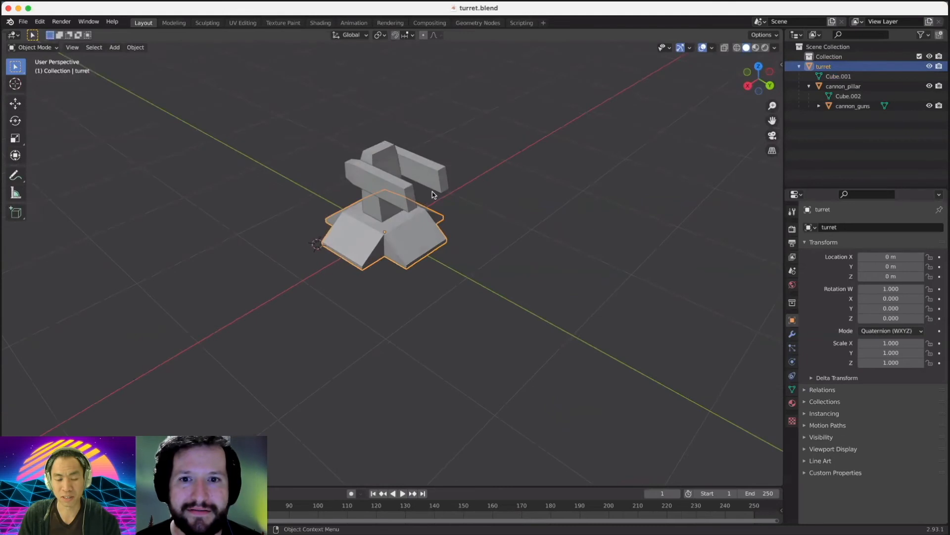
pyautogui.moveTo(511, 234); pyautogui.dragTo(432, 208, button='middle')
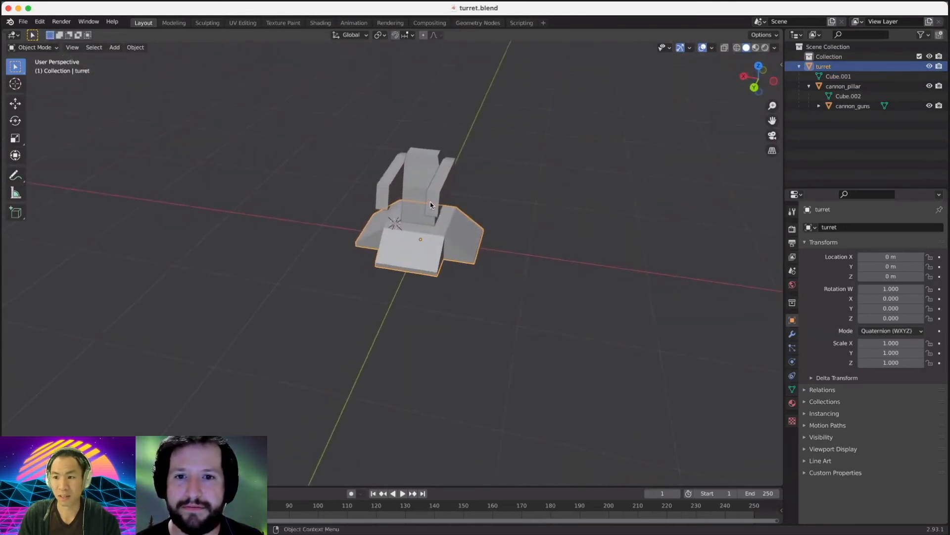
pyautogui.click(430, 204)
pyautogui.moveTo(407, 242); pyautogui.dragTo(425, 187, button='middle')
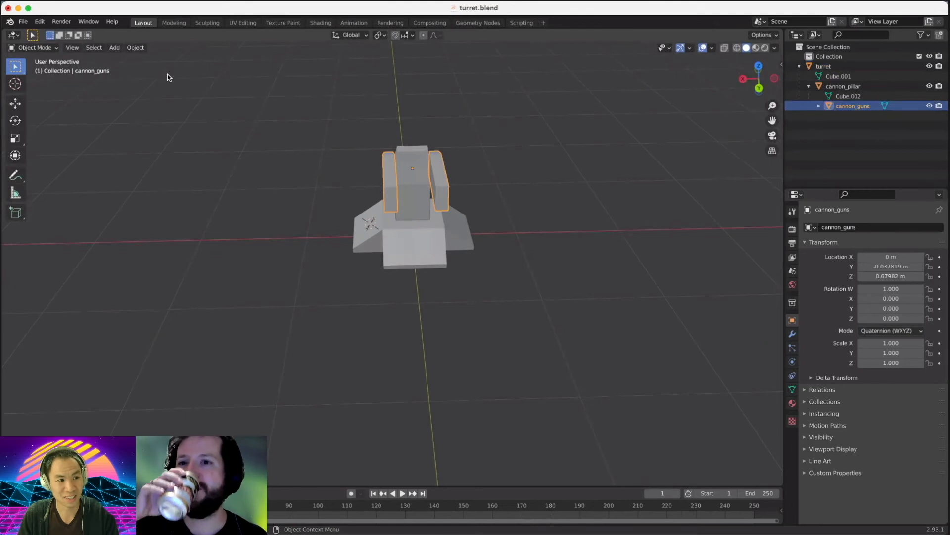
pyautogui.press('Tab')
pyautogui.press('2')
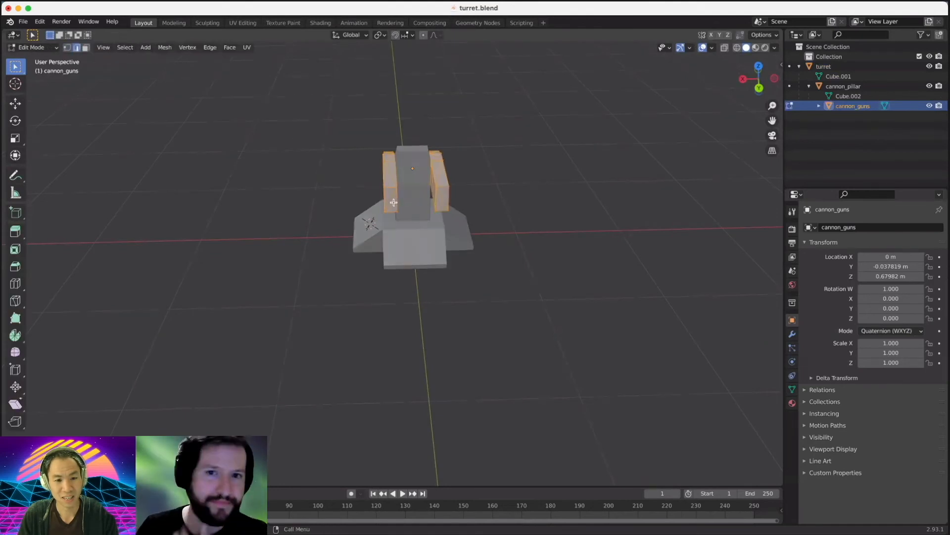
pyautogui.hotkey('alt', 'a')
pyautogui.moveTo(407, 232); pyautogui.dragTo(396, 208, button='middle')
pyautogui.press('3')
pyautogui.click(386, 193)
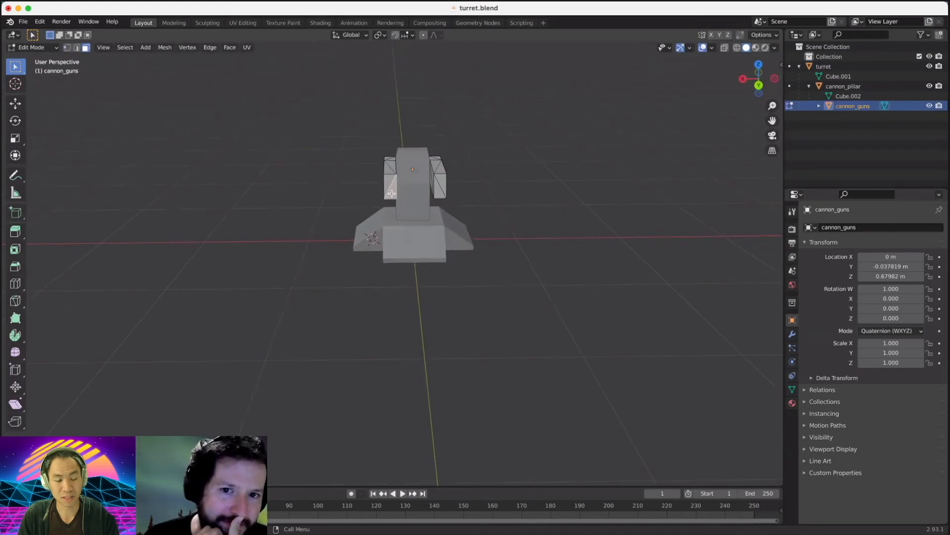
pyautogui.moveTo(453, 210); pyautogui.dragTo(452, 204, button='middle')
pyautogui.scroll(3, 451, 203)
pyautogui.moveTo(449, 168); pyautogui.dragTo(450, 208, button='middle')
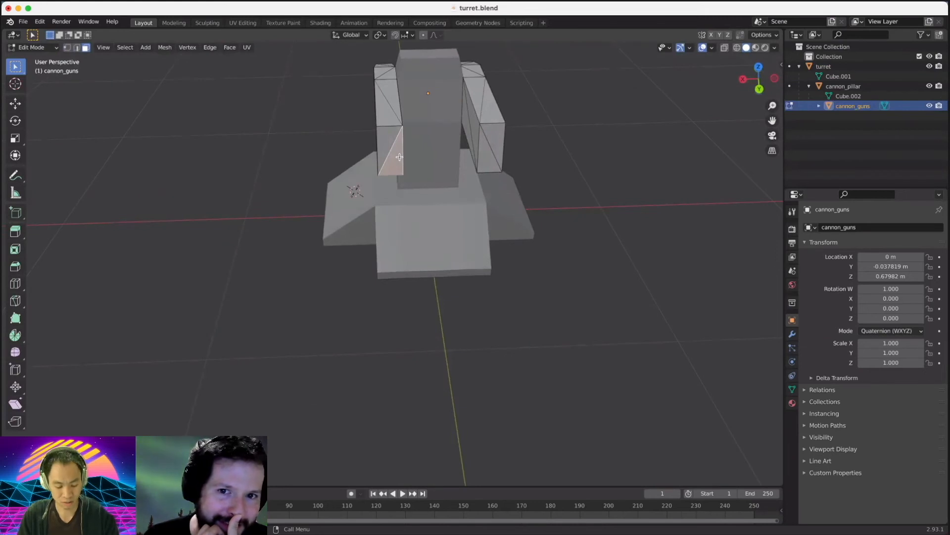
pyautogui.press('g')
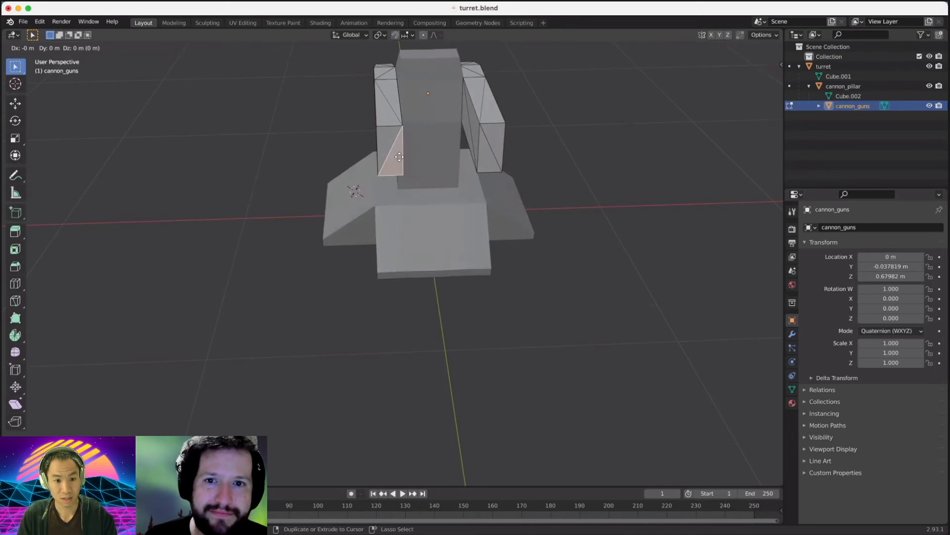
pyautogui.press('g')
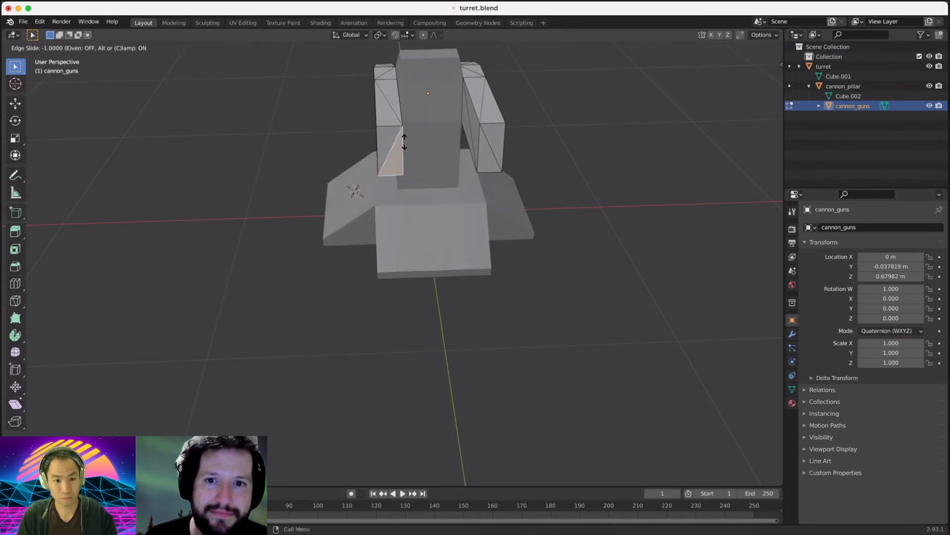
pyautogui.click(404, 157)
pyautogui.press('g')
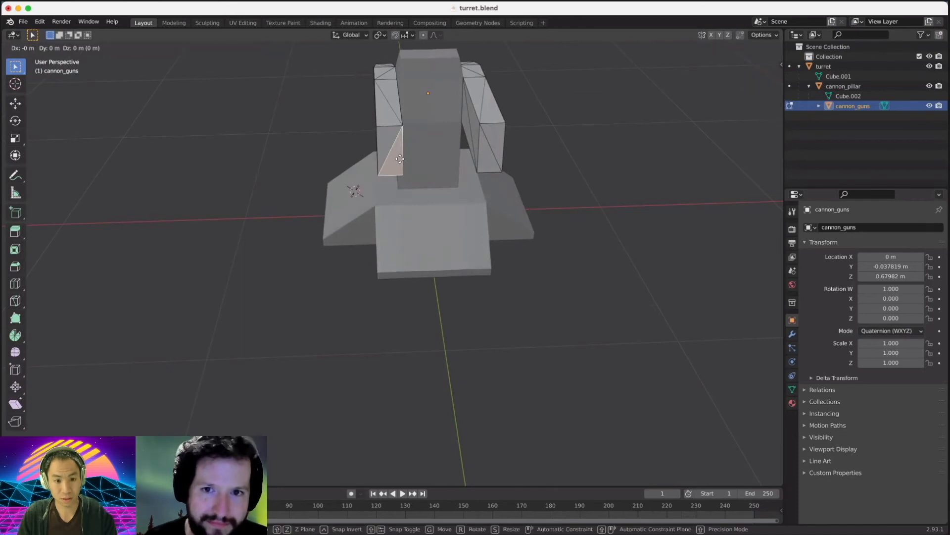
pyautogui.press('Escape')
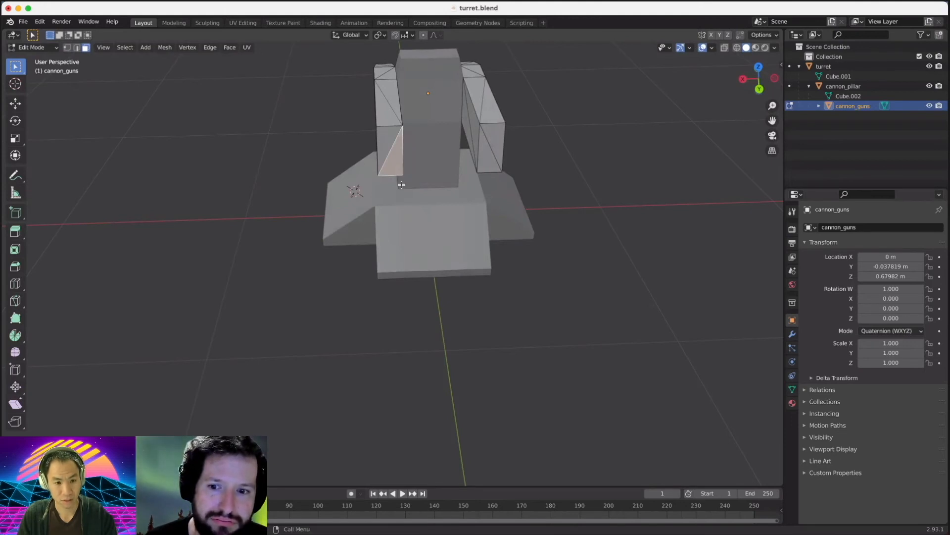
pyautogui.hotkey('alt', 'space')
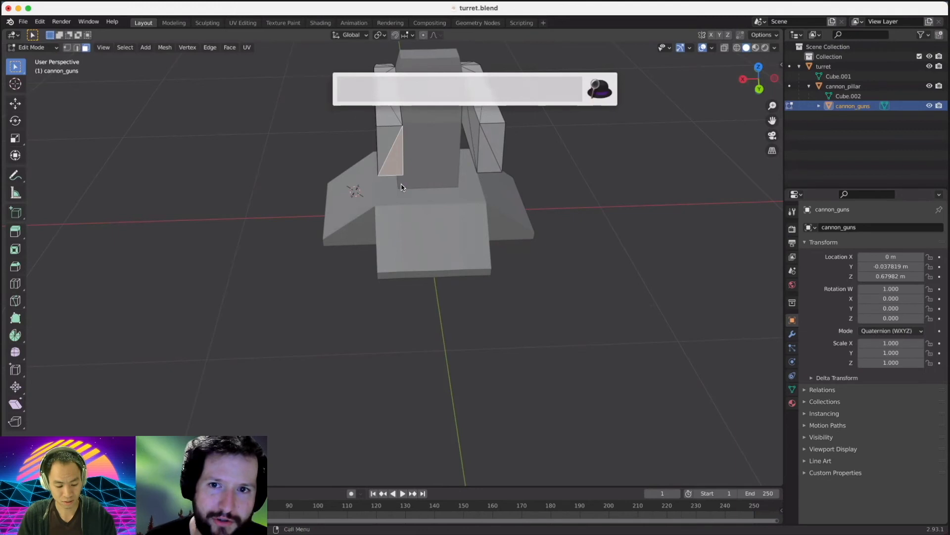
pyautogui.press('Escape')
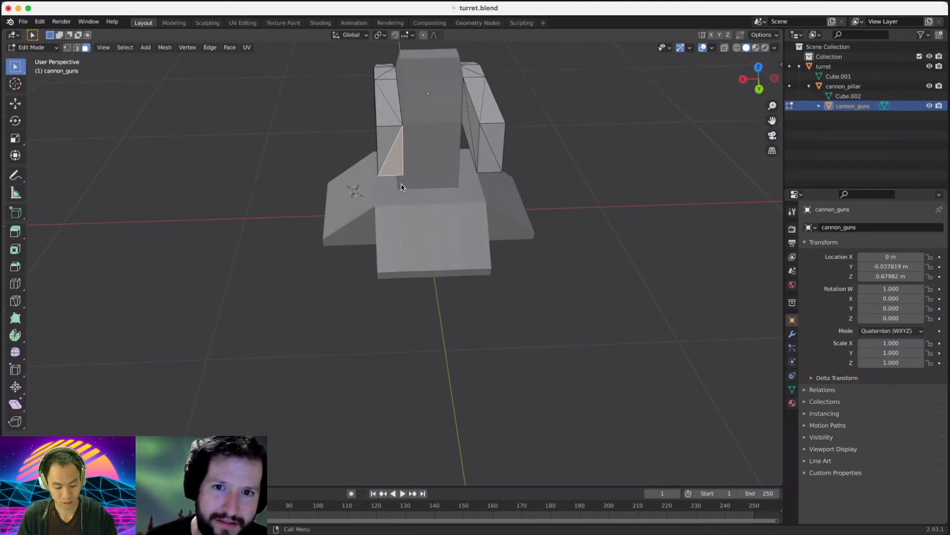
# Activate the Move tool, try moving the triangular face off the barrel's end, and undo the move.
pyautogui.hotkey('shift', 'space')
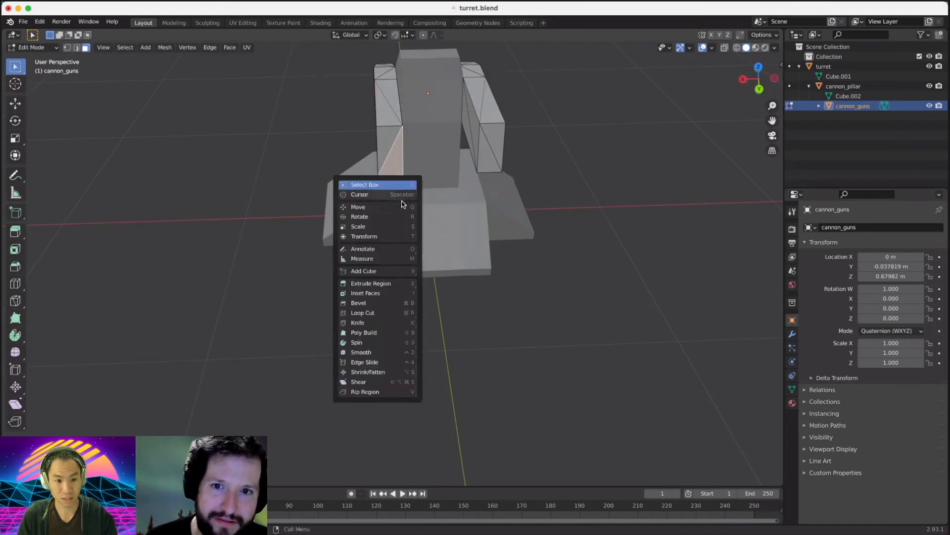
pyautogui.click(402, 205)
pyautogui.moveTo(396, 184)
pyautogui.mouseDown()
pyautogui.moveTo(396, 209)
pyautogui.moveTo(358, 178)
pyautogui.moveTo(407, 177)
pyautogui.mouseUp()
pyautogui.press('x')
pyautogui.moveTo(484, 216)
pyautogui.mouseDown(button='middle')
pyautogui.moveTo(488, 174)
pyautogui.moveTo(481, 203)
pyautogui.mouseUp(button='middle')
pyautogui.moveTo(441, 159)
pyautogui.mouseDown(button='middle')
pyautogui.moveTo(451, 173)
pyautogui.moveTo(444, 175)
pyautogui.mouseUp(button='middle')
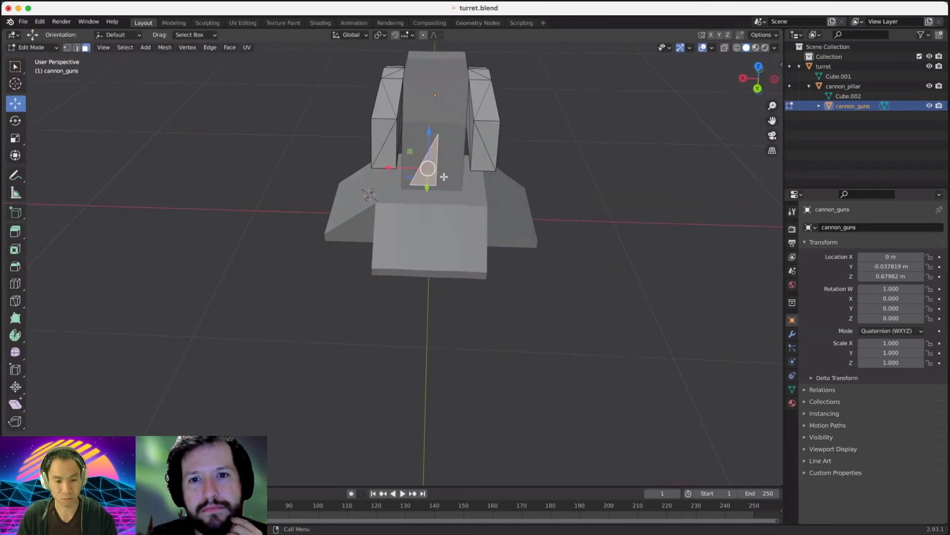
pyautogui.hotkey('ctrl', 'z')
pyautogui.hotkey('ctrl', 'z')
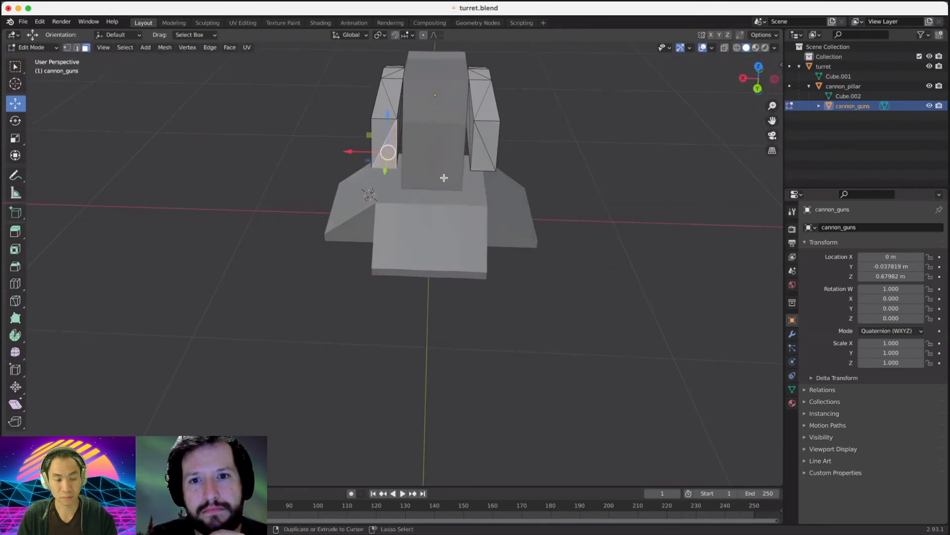
# Select both triangular faces at the barrel's end, try moving them away from the gun, and undo the move.
pyautogui.click(382, 135)
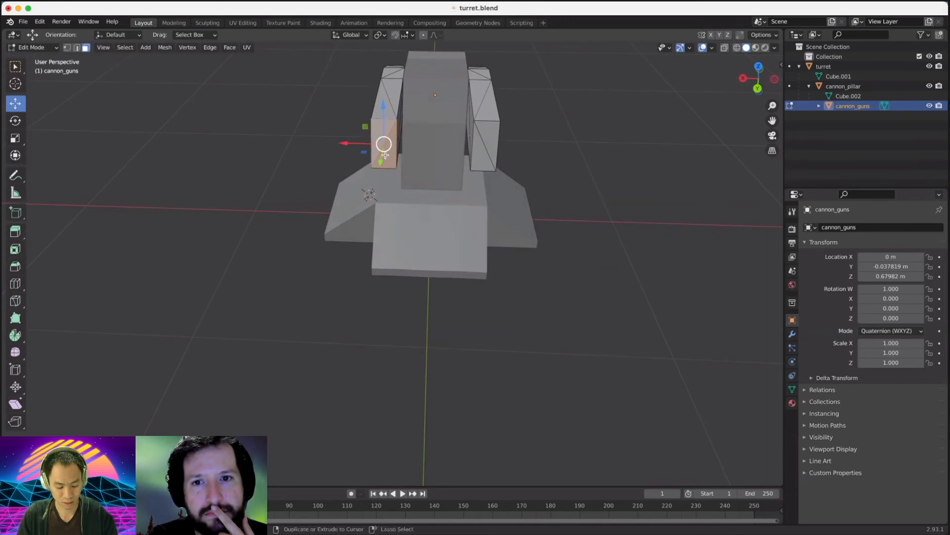
pyautogui.moveTo(385, 159); pyautogui.dragTo(366, 196)
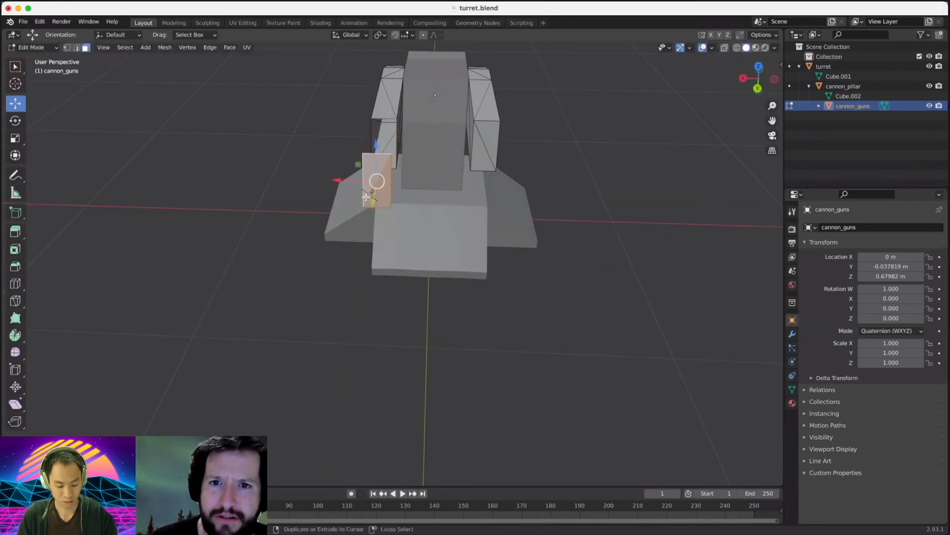
pyautogui.hotkey('ctrl', 'z')
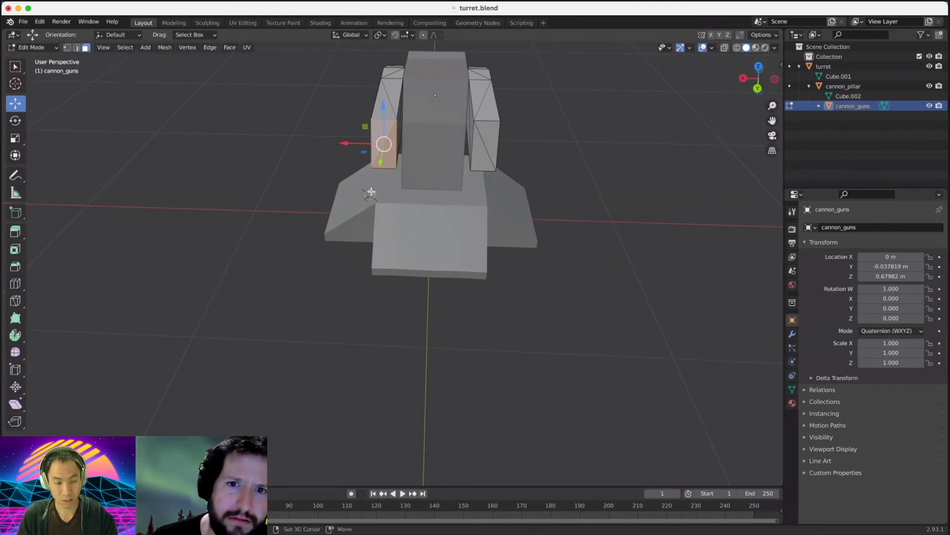
pyautogui.press('g')
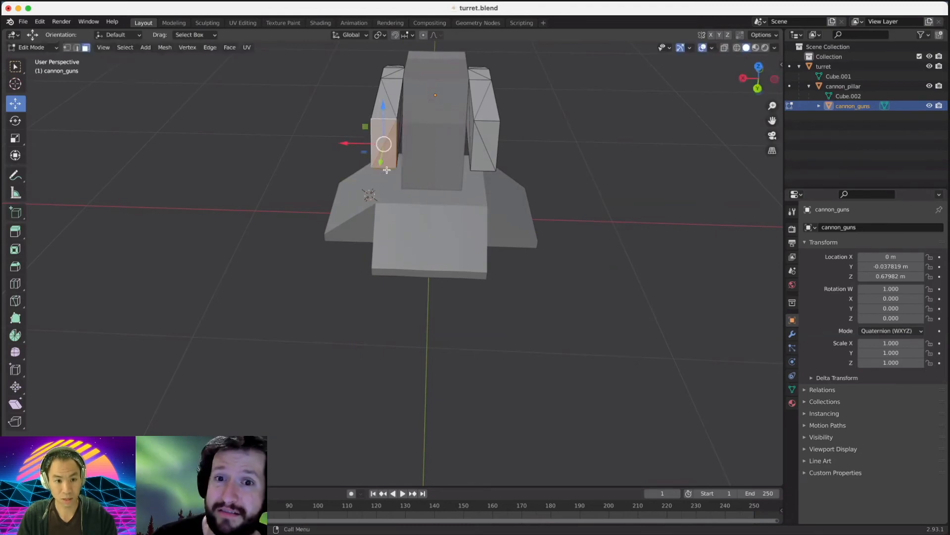
# Duplicate the barrel's end face, pull the copy forward along Y, and move it about 0.2 m along X to between the two guns.
pyautogui.press('y')
pyautogui.press('y')
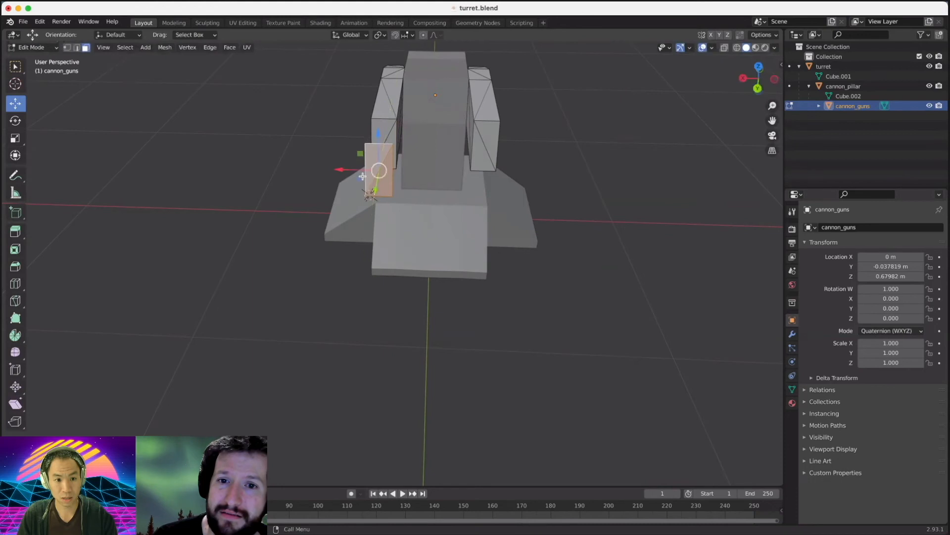
pyautogui.press('x')
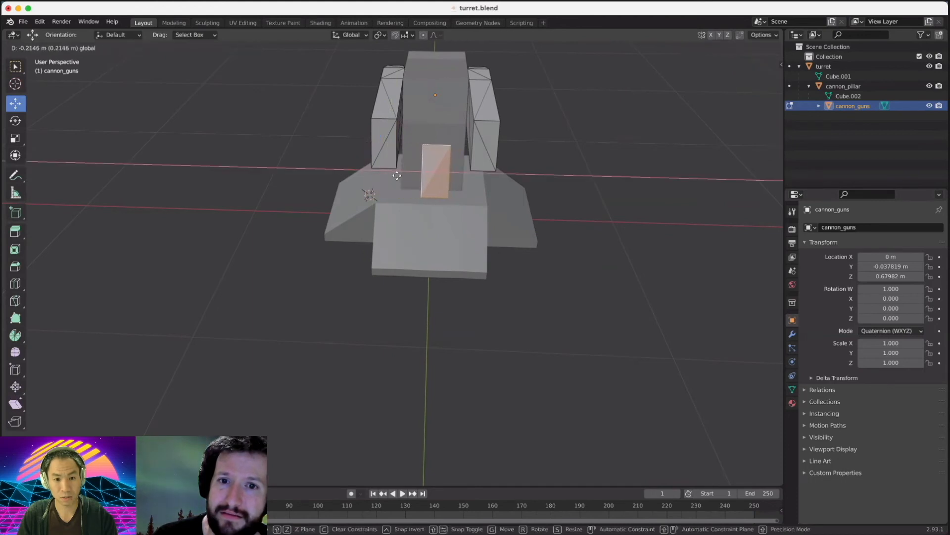
pyautogui.click(392, 175)
pyautogui.rightClick(435, 164)
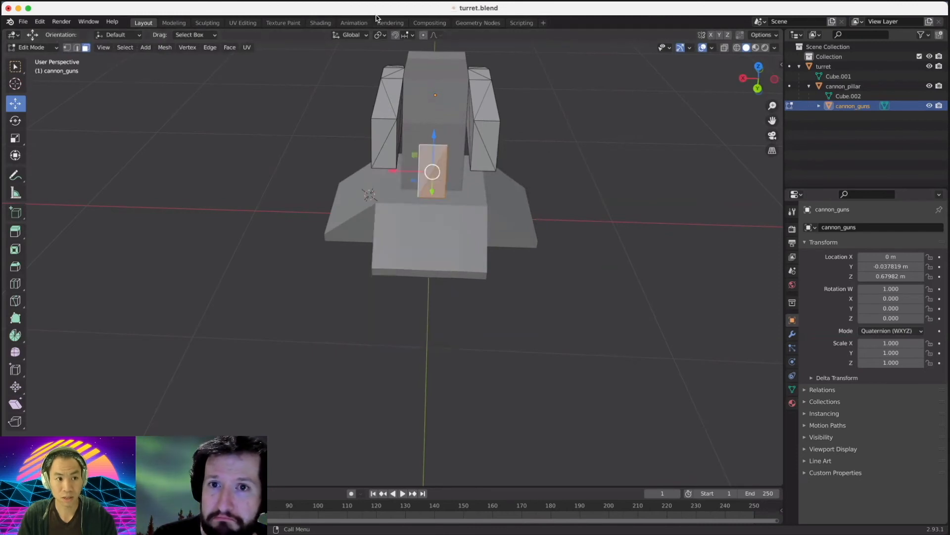
# Try merging the duplicated face with Merge Collapse and undo the merge.
pyautogui.press('F3')
pyautogui.write('merge')
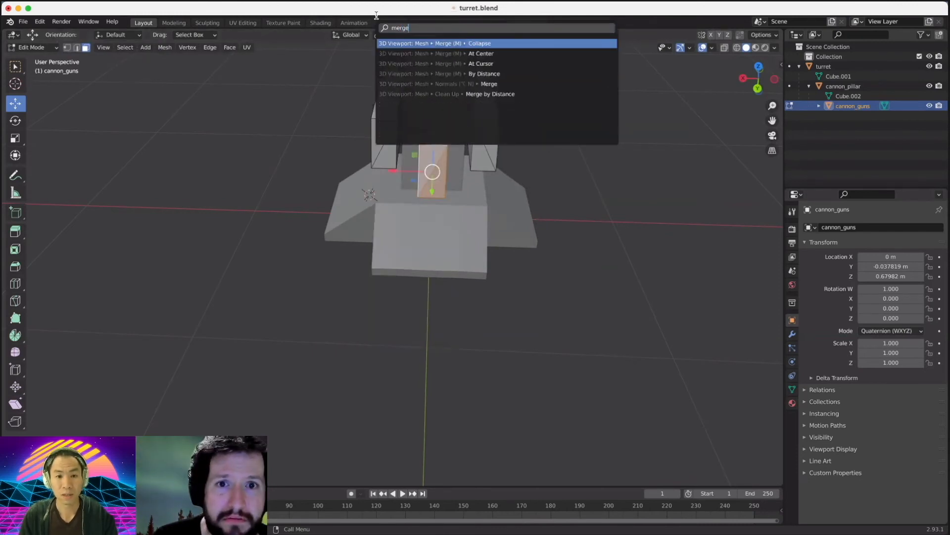
pyautogui.press('Return')
pyautogui.hotkey('ctrl', 'z')
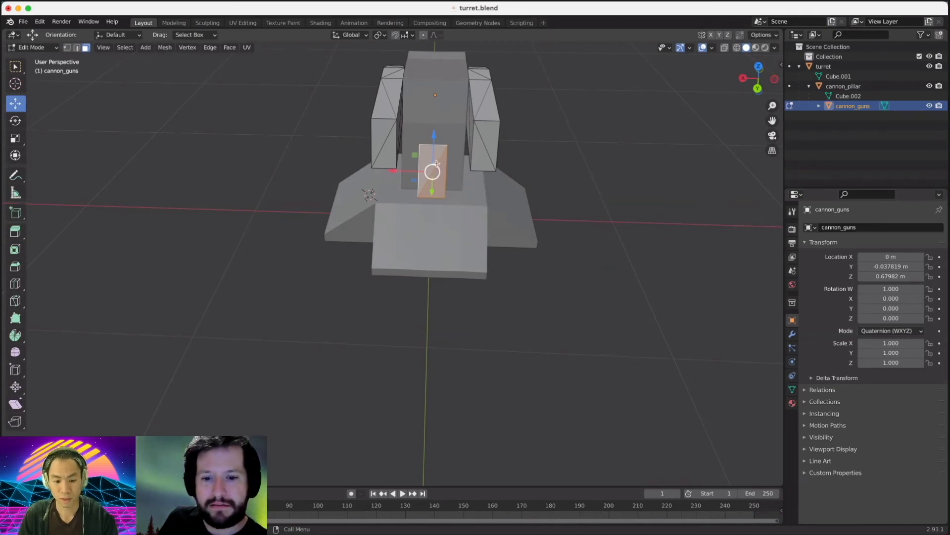
pyautogui.rightClick(436, 162)
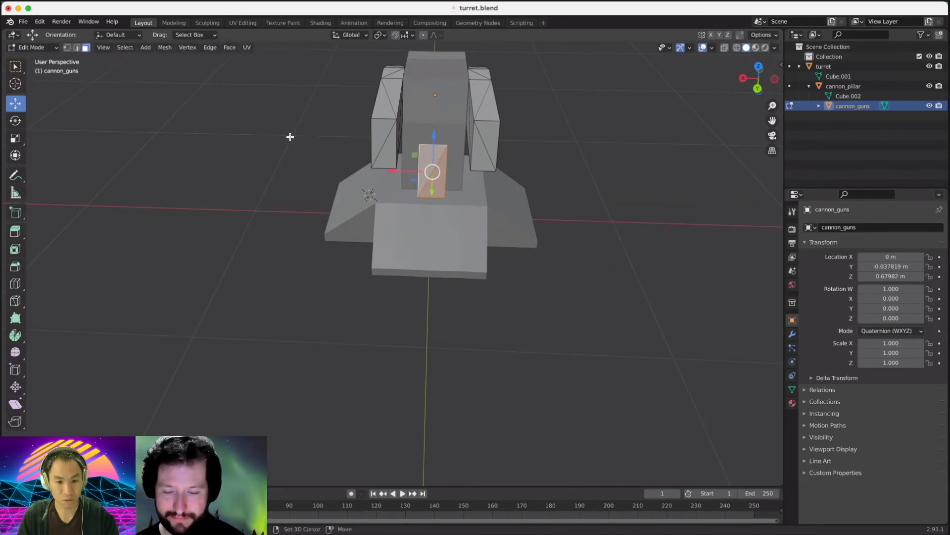
pyautogui.hotkey('shift', 'a')
pyautogui.press('Escape')
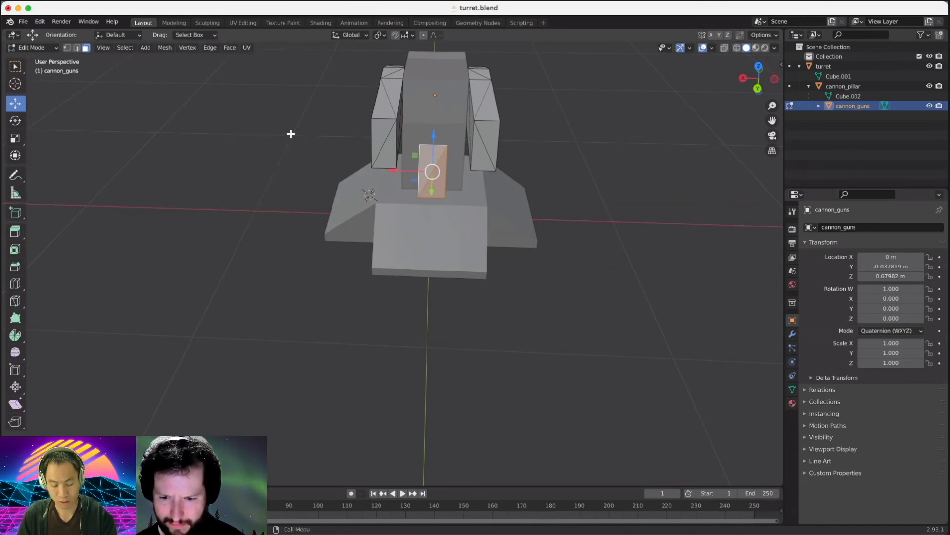
# Separate the duplicated face into its own object and parent it under cannon_guns.
pyautogui.press('p')
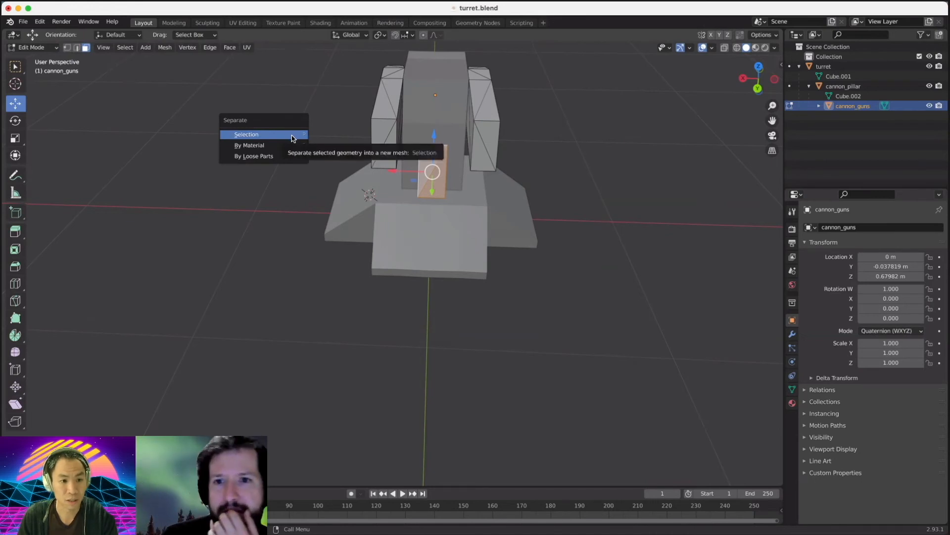
pyautogui.click(293, 135)
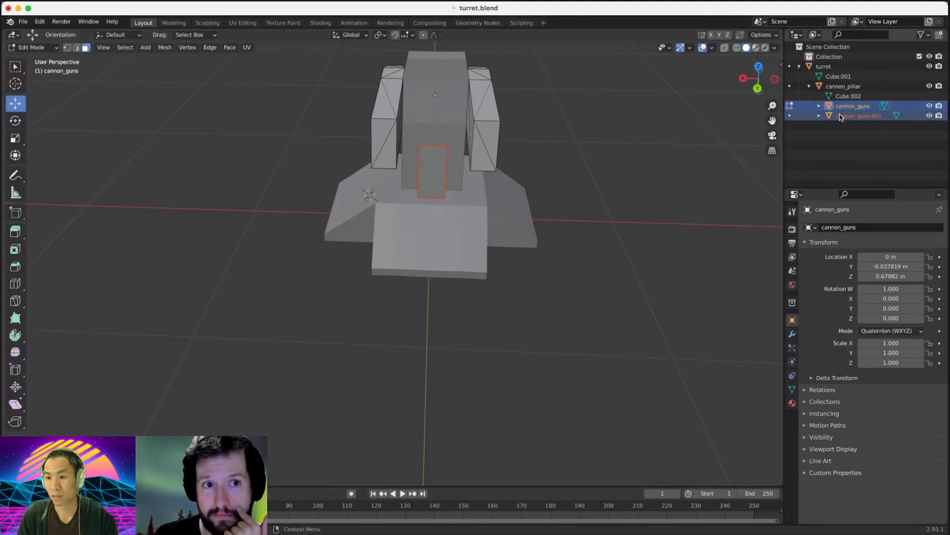
pyautogui.moveTo(842, 118); pyautogui.dragTo(847, 110)
pyautogui.click(819, 106)
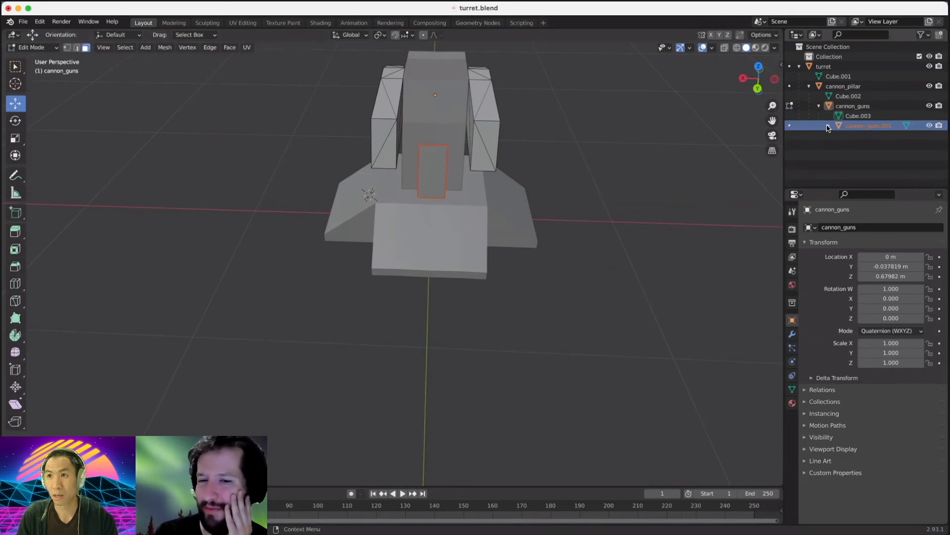
# Rename the separated face object under cannon_guns to spawn.
pyautogui.rightClick(855, 124)
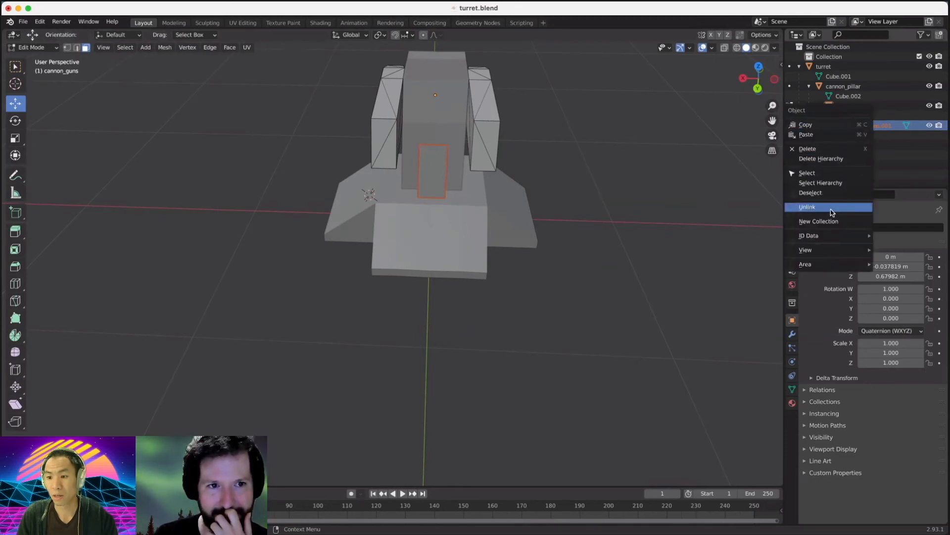
pyautogui.click(886, 130)
pyautogui.doubleClick(886, 129)
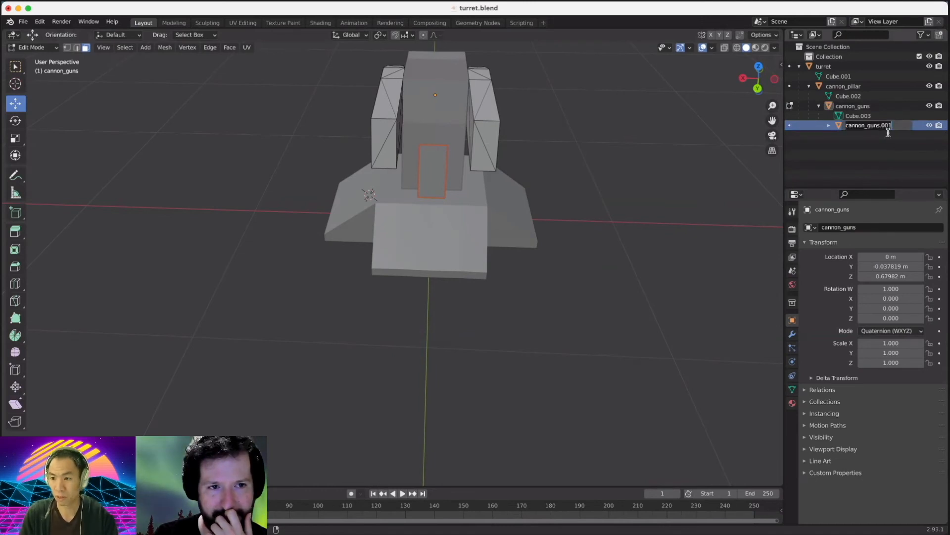
pyautogui.press('BackSpace')
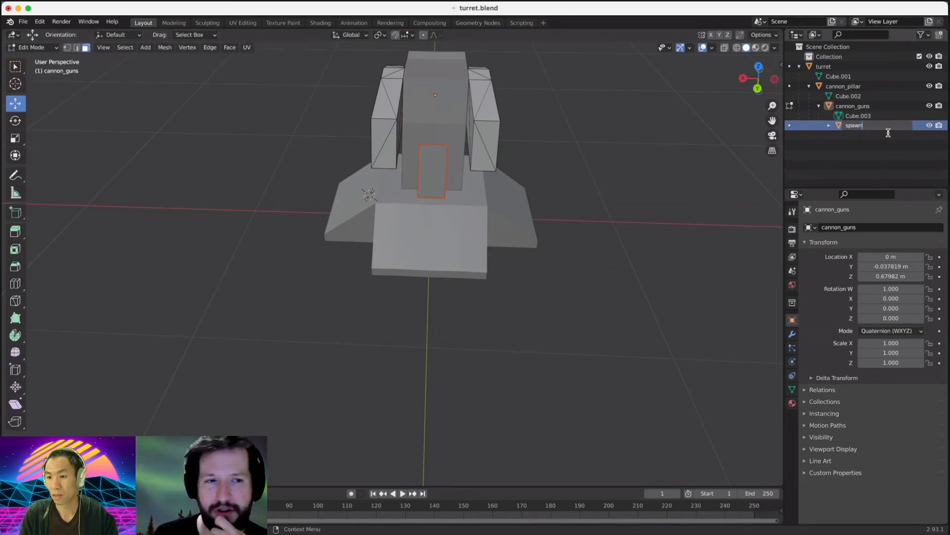
pyautogui.press('Return')
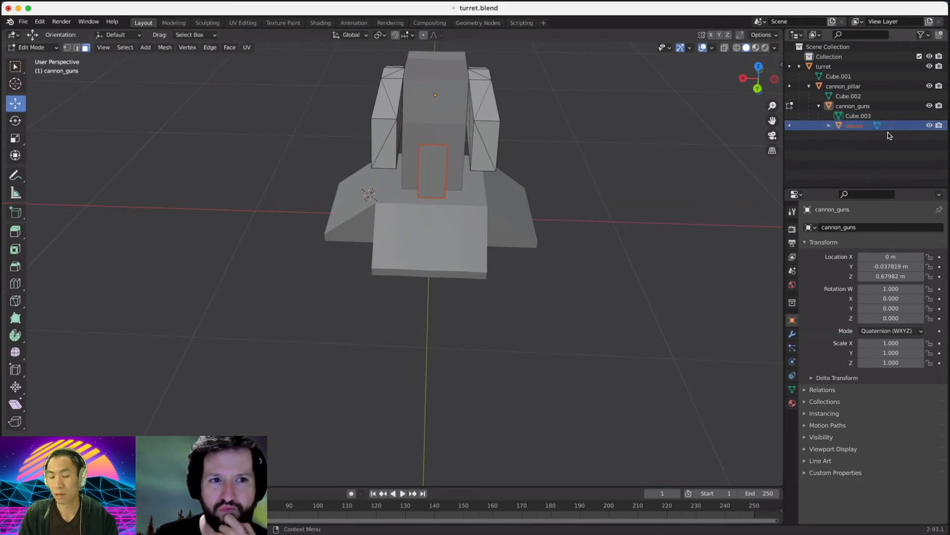
# Select the spawn object in Object Mode and save turret.blend.
pyautogui.click(830, 126)
pyautogui.click(837, 135)
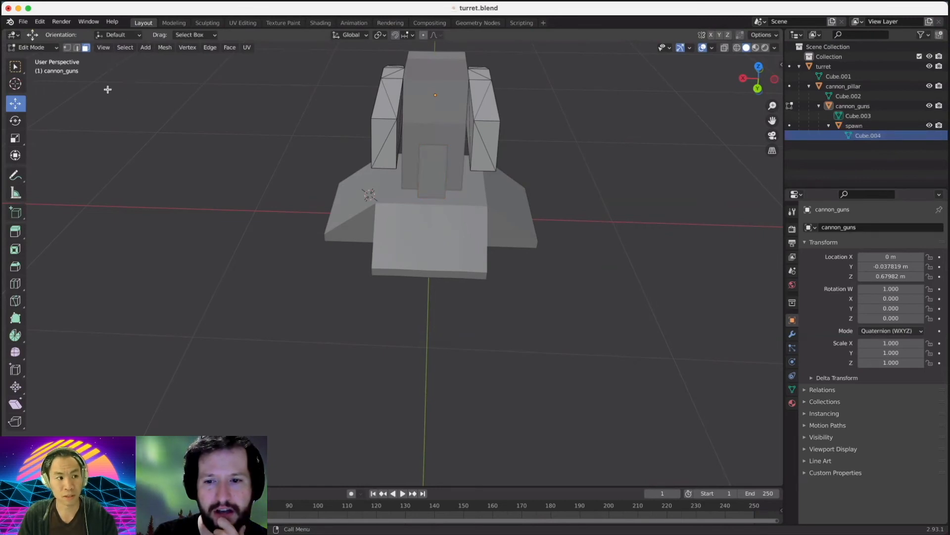
pyautogui.press('Tab')
pyautogui.click(434, 167)
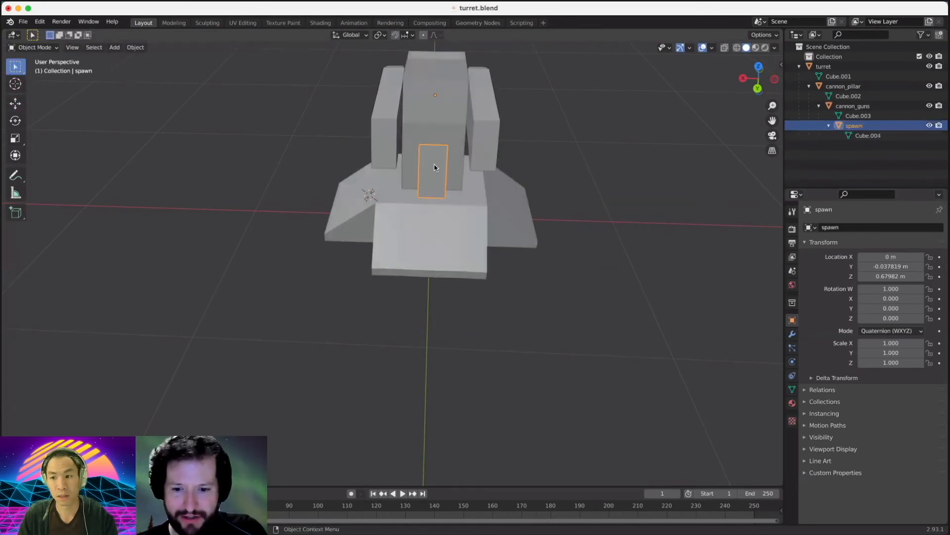
pyautogui.click(880, 136)
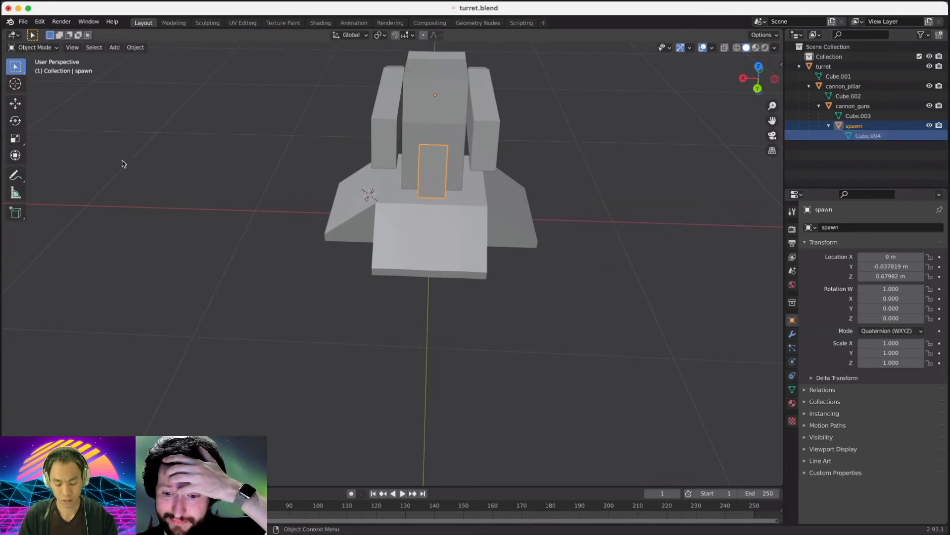
pyautogui.press('super+s')
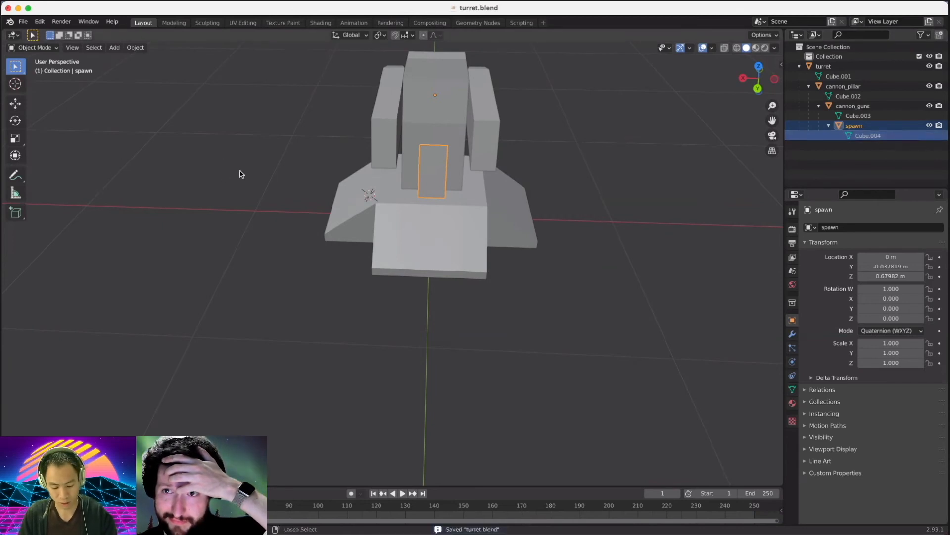
# Open tank-1-split-object.blend and examine how its spawn object is placed on the tank's barrel.
pyautogui.press('super+o')
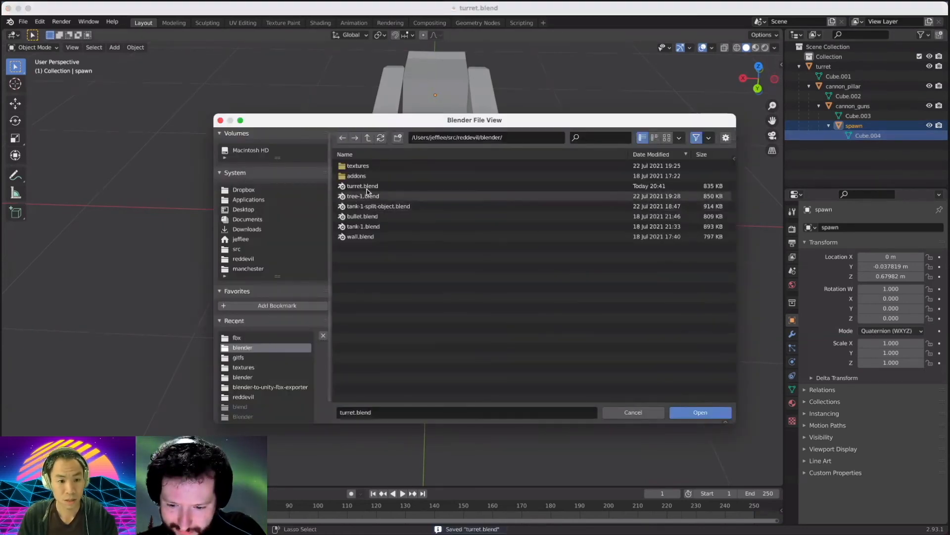
pyautogui.click(391, 207)
pyautogui.click(718, 416)
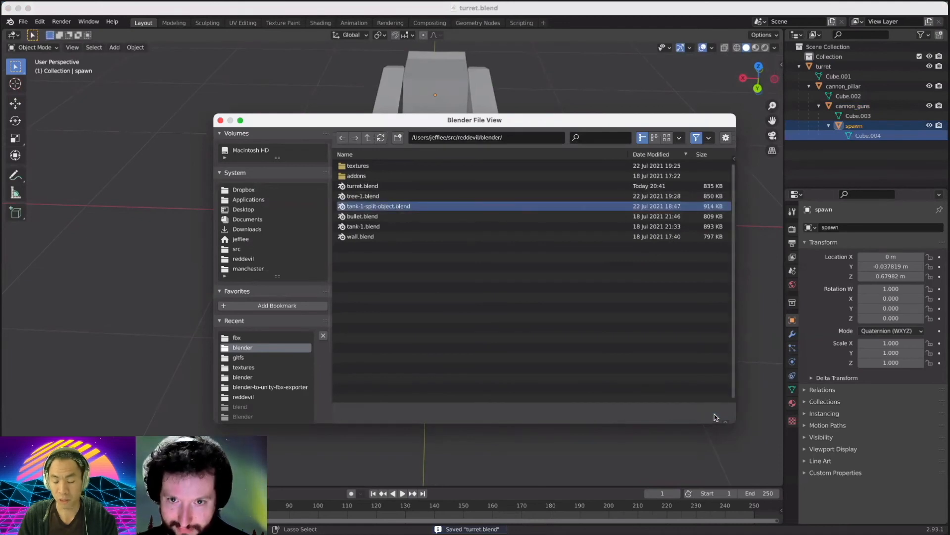
pyautogui.moveTo(871, 126); pyautogui.dragTo(871, 210)
pyautogui.click(857, 145)
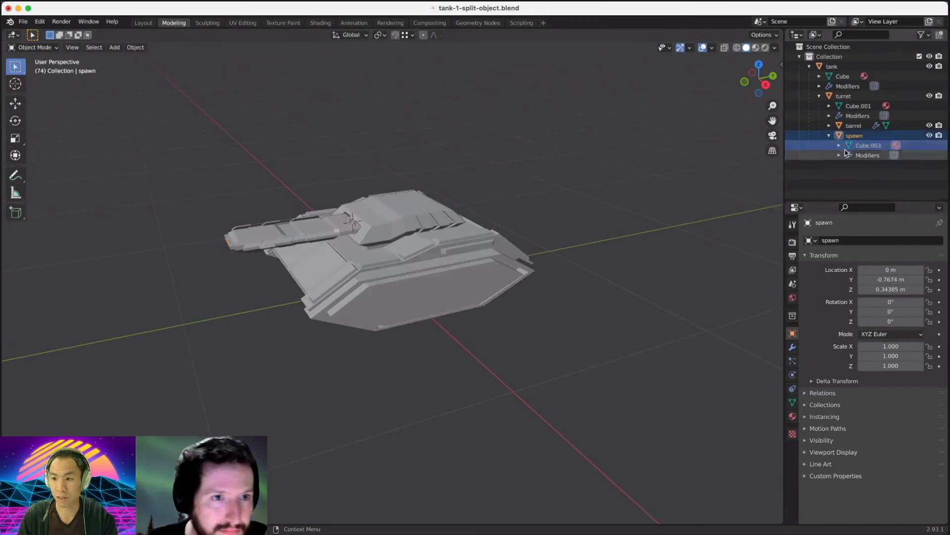
pyautogui.moveTo(262, 269); pyautogui.dragTo(342, 250, button='middle')
pyautogui.scroll(5, 346, 253)
pyautogui.moveTo(260, 207)
pyautogui.mouseDown(button='middle')
pyautogui.moveTo(274, 224)
pyautogui.moveTo(273, 210)
pyautogui.mouseUp(button='middle')
pyautogui.scroll(2, 273, 211)
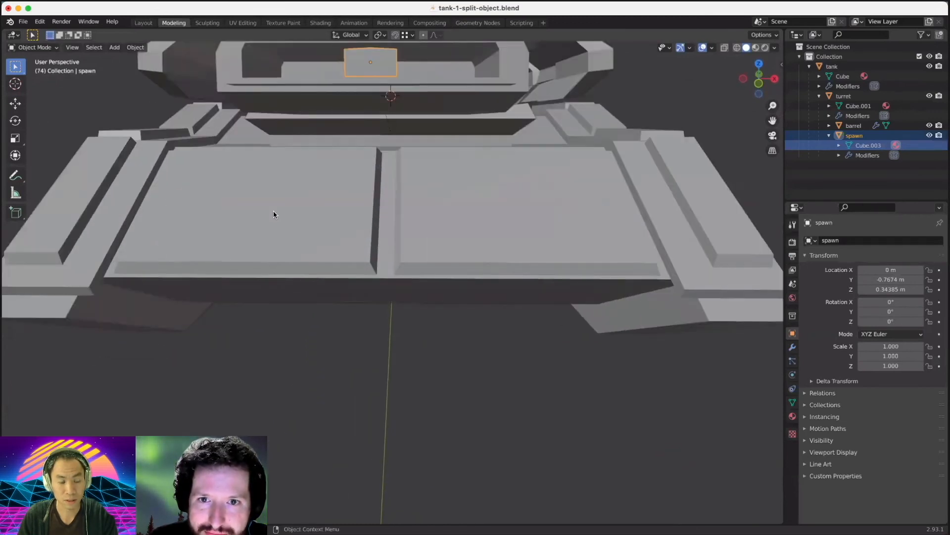
pyautogui.scroll(-6, 273, 219)
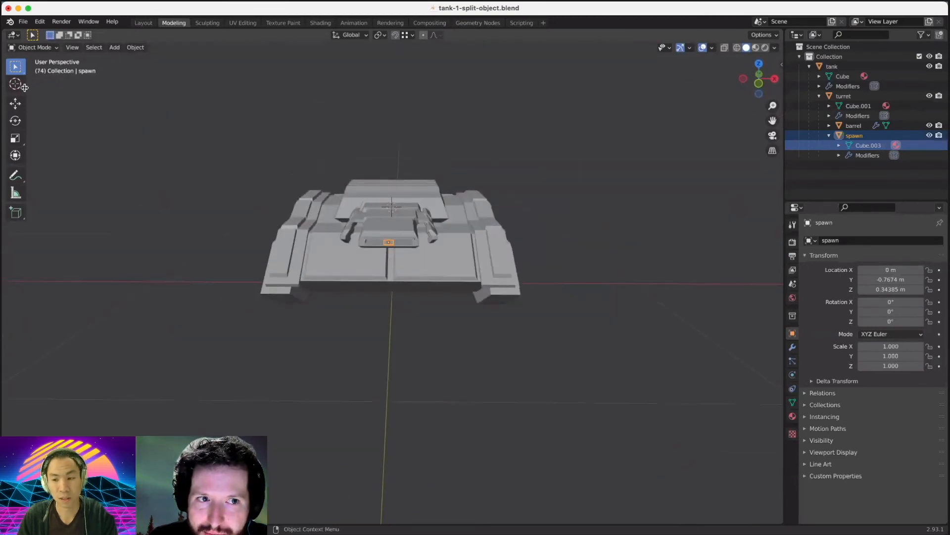
pyautogui.moveTo(545, 263); pyautogui.dragTo(508, 289, button='middle')
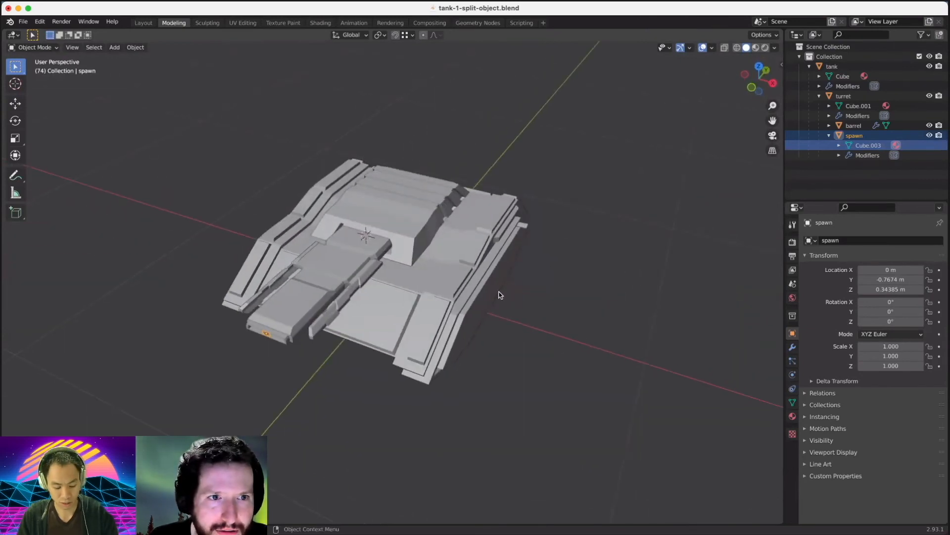
pyautogui.press('super+Tab')
pyautogui.press('super+Tab')
pyautogui.press('super+Tab')
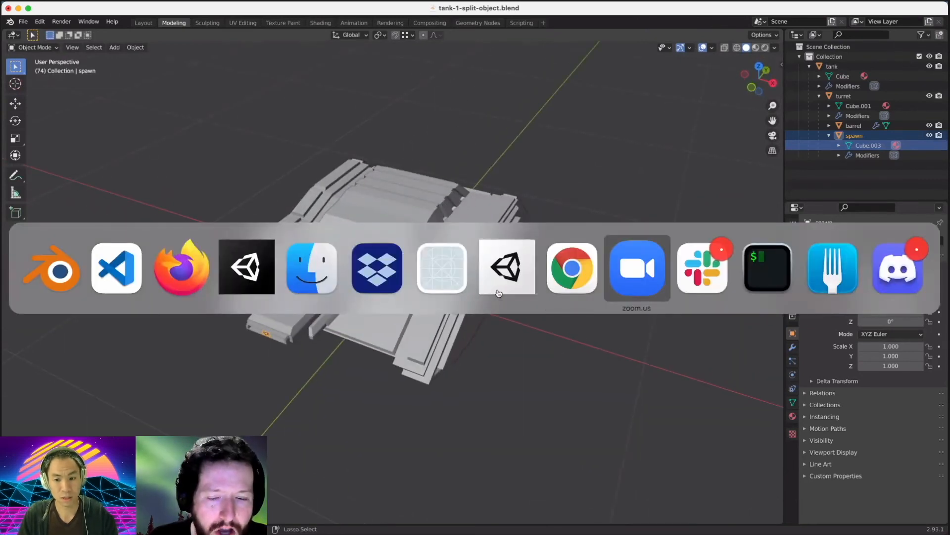
pyautogui.press('super+shift+Tab')
pyautogui.press('super+shift+Tab')
pyautogui.press('super+shift+Tab')
pyautogui.press('super+shift+Tab')
pyautogui.press('super+shift+Tab')
pyautogui.press('super+shift+Tab')
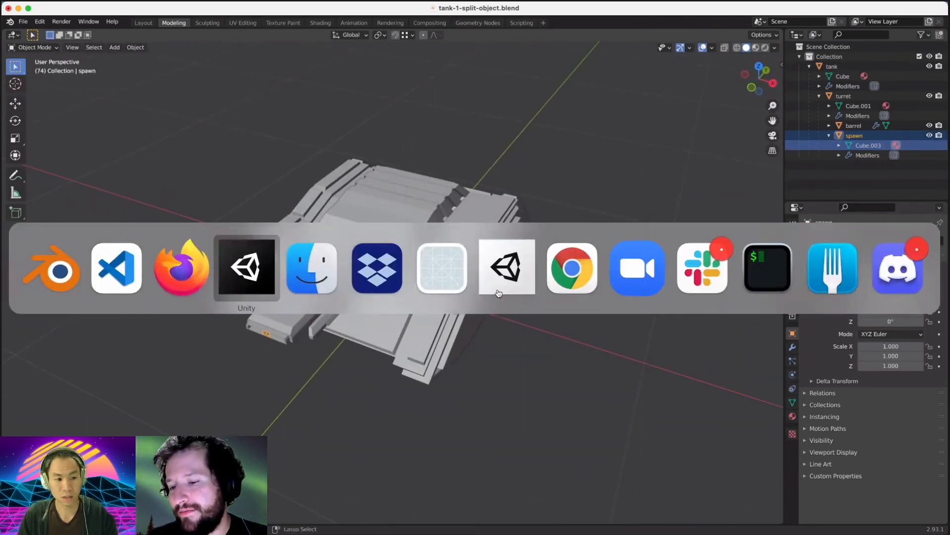
pyautogui.press('super+shift+Tab')
pyautogui.press('super+shift+Tab')
pyautogui.press('super+shift+Tab')
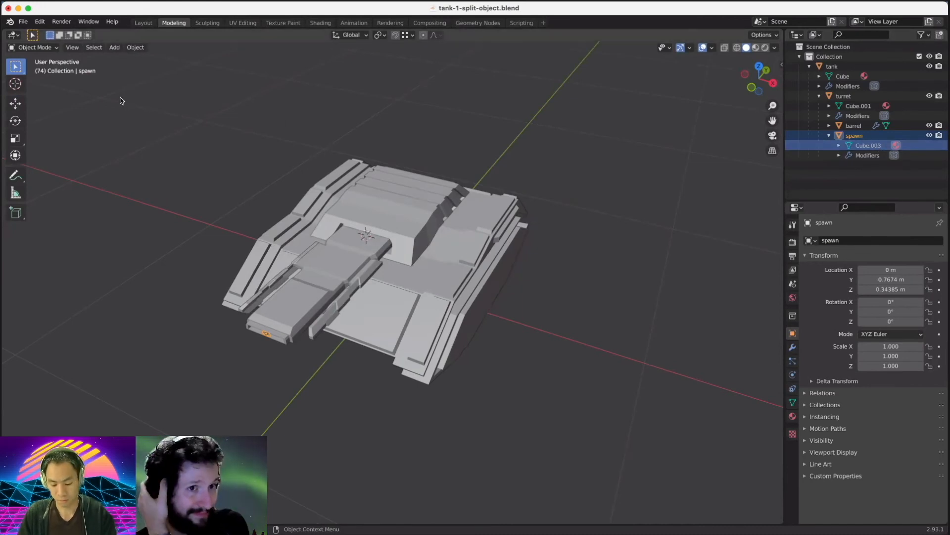
# Reopen turret.blend without saving changes to the tank file.
pyautogui.press('super+q')
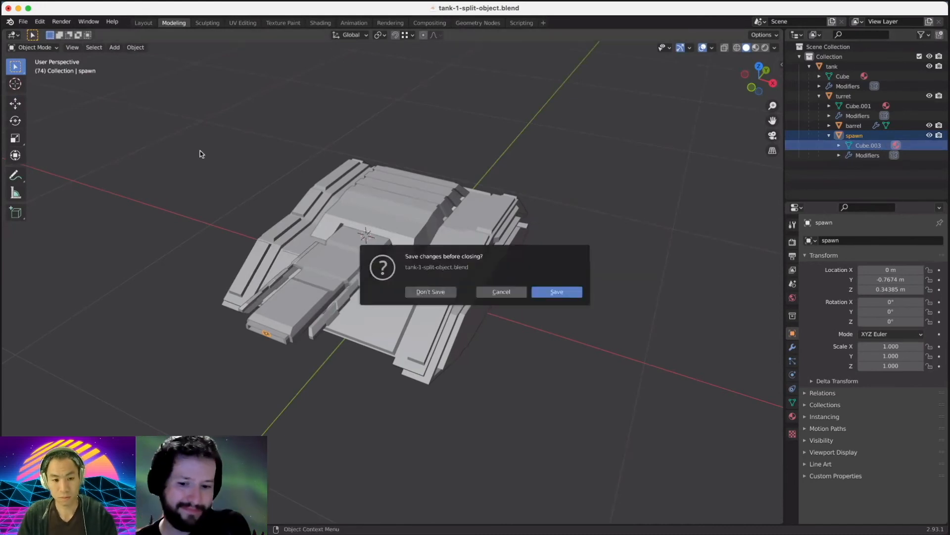
pyautogui.click(431, 292)
pyautogui.click(391, 186)
pyautogui.click(687, 411)
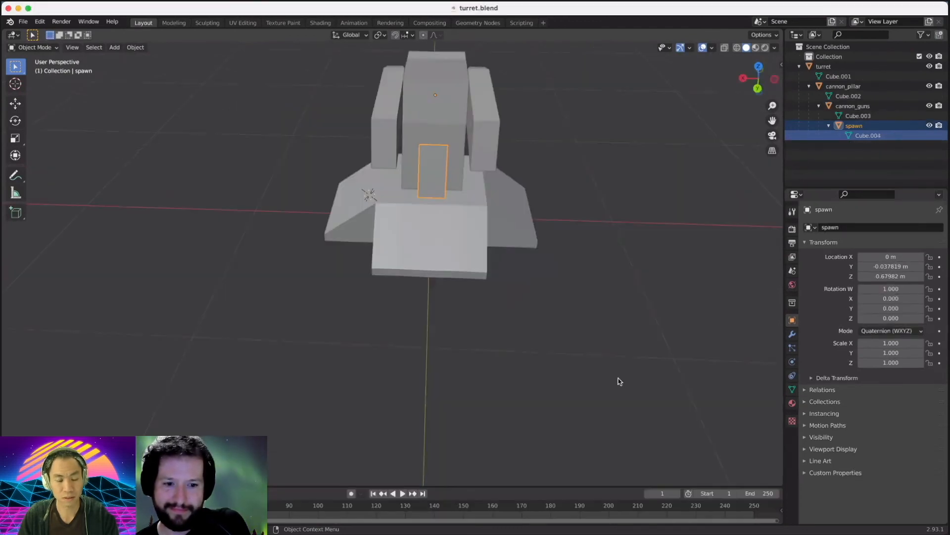
# Select the spawn object on the turret and snap it to the grid.
pyautogui.moveTo(455, 232)
pyautogui.mouseDown(button='middle')
pyautogui.moveTo(441, 250)
pyautogui.moveTo(456, 257)
pyautogui.moveTo(452, 239)
pyautogui.mouseUp(button='middle')
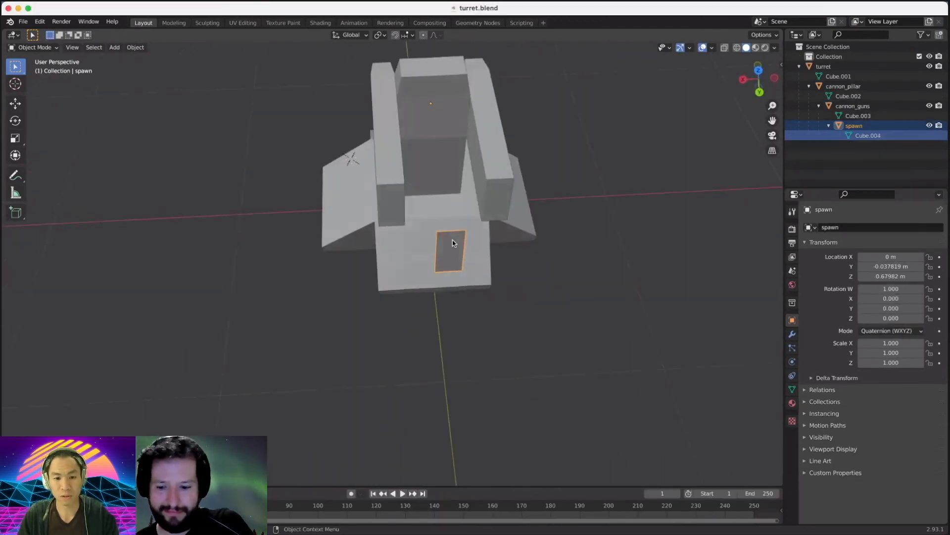
pyautogui.click(453, 242)
pyautogui.click(453, 251)
pyautogui.moveTo(441, 161); pyautogui.dragTo(285, 129, button='middle')
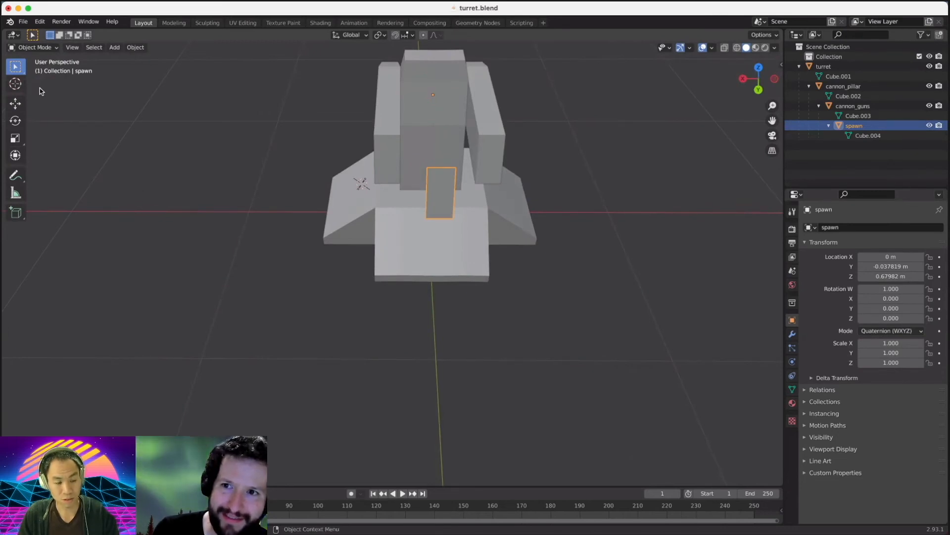
pyautogui.hotkey('shift', 's')
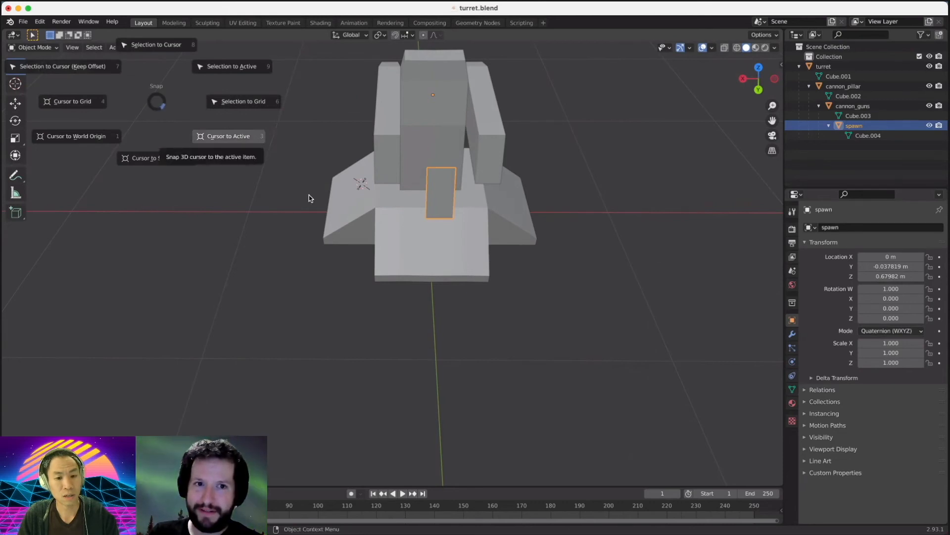
pyautogui.click(555, 265)
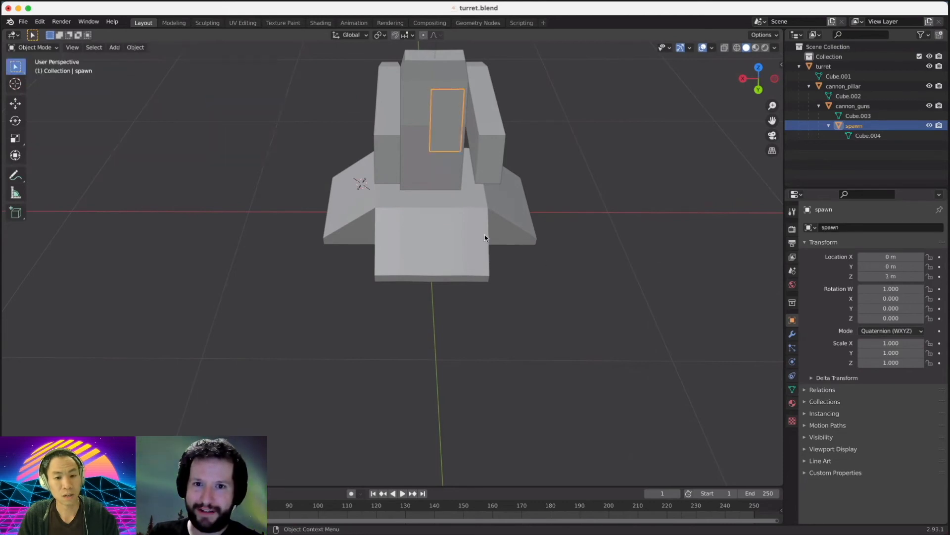
# Try to undo the grid snap and reselect the spawn object.
pyautogui.click(448, 128)
pyautogui.hotkey('ctrl', 'z')
pyautogui.moveTo(478, 200); pyautogui.dragTo(454, 283, button='middle')
pyautogui.click(423, 174)
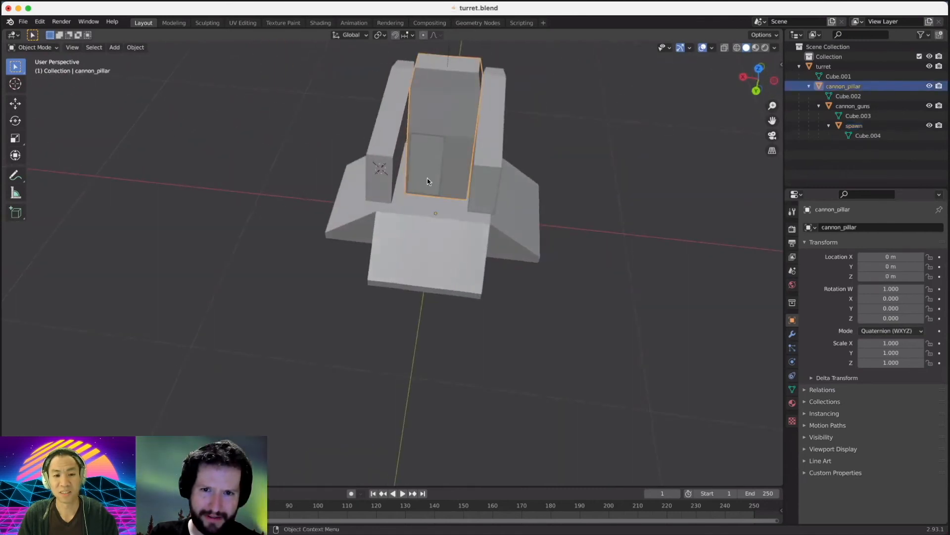
pyautogui.click(429, 193)
# Examine the spawn object's position relative to the turret from the front, side, top and back.
pyautogui.press('KP_1')
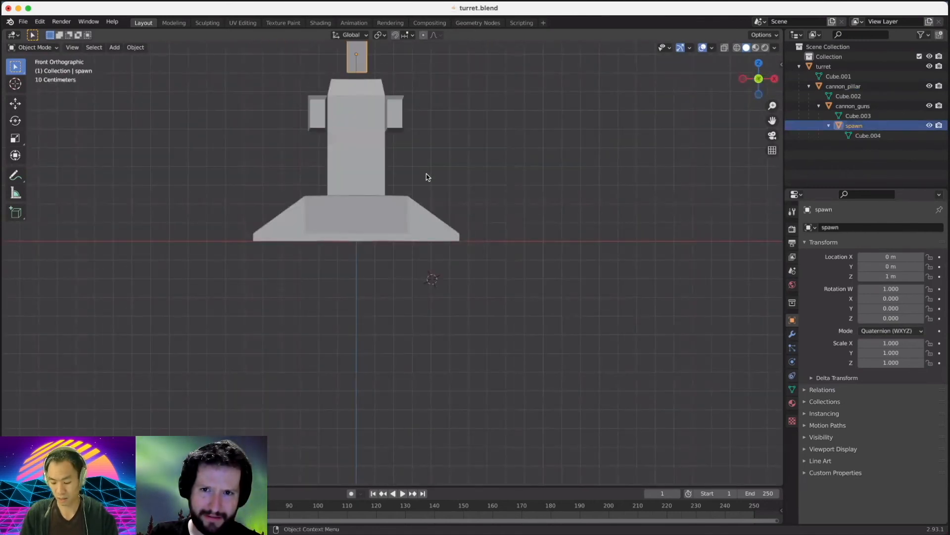
pyautogui.press('KP_3')
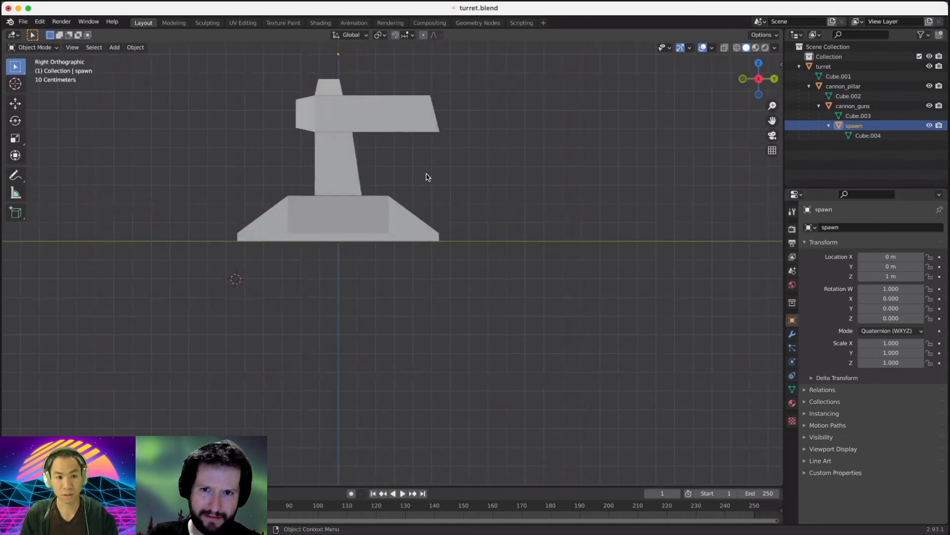
pyautogui.press('shift+KP_1')
pyautogui.press('shift+KP_7')
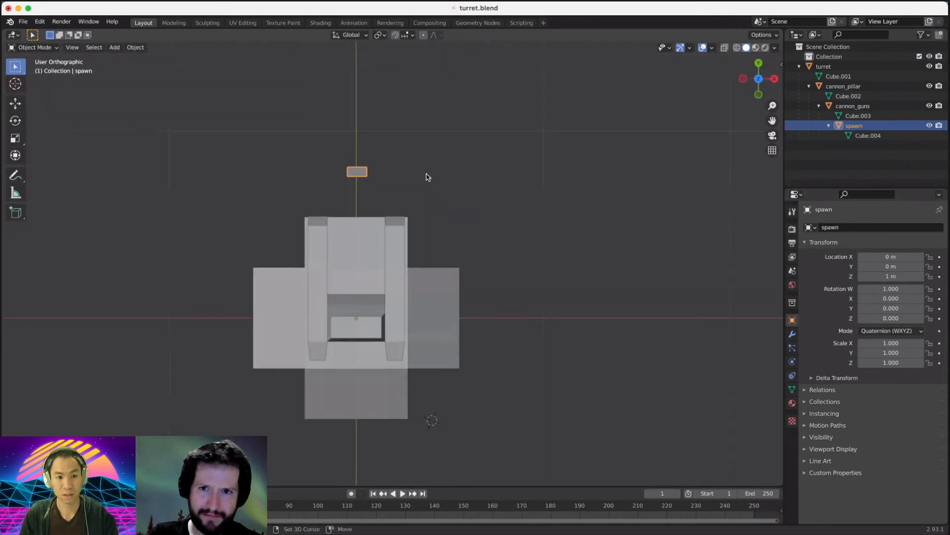
pyautogui.press('shift+KP_3')
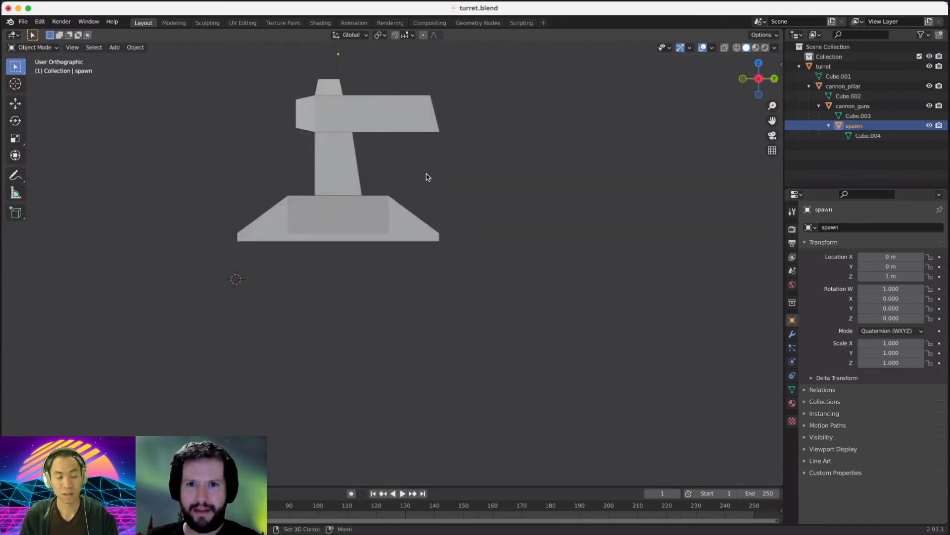
pyautogui.press('KP_1')
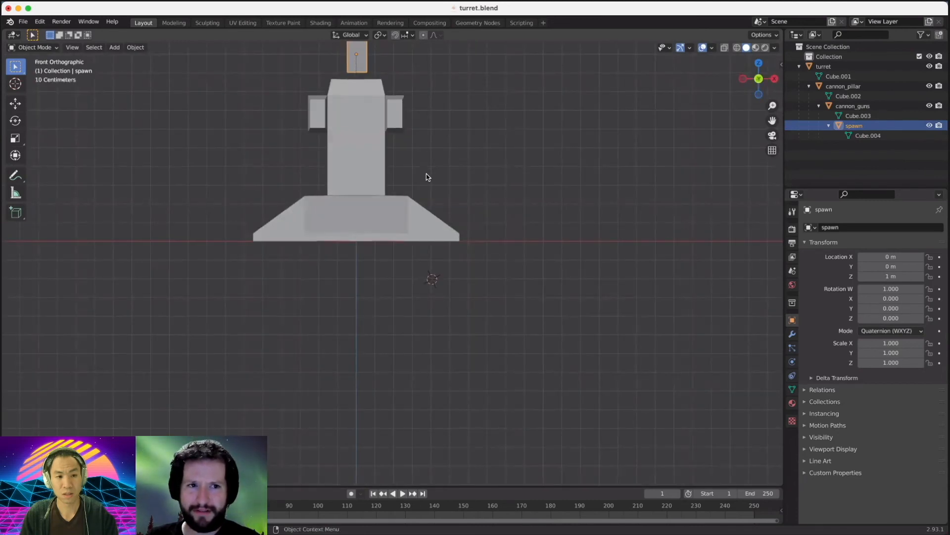
pyautogui.press('KP_8')
pyautogui.press('KP_8')
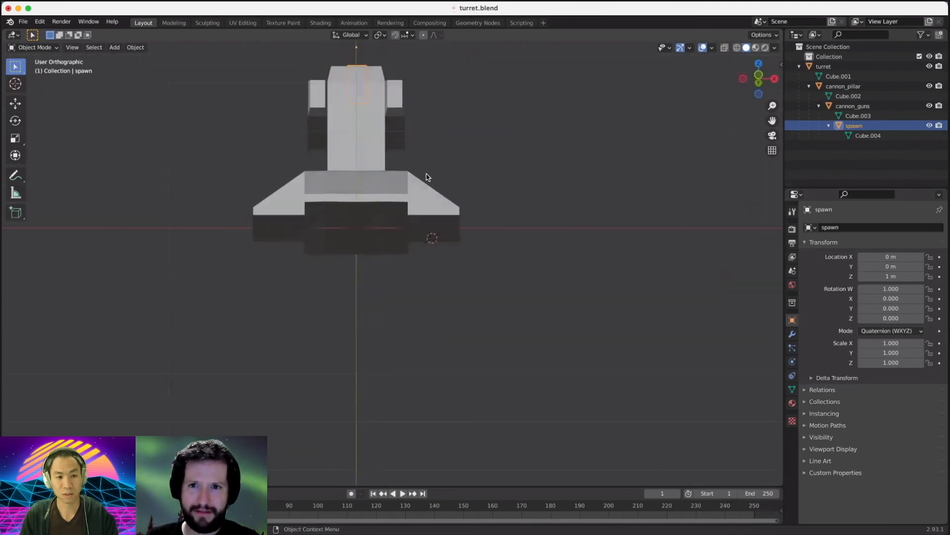
pyautogui.press('KP_1')
pyautogui.moveTo(435, 193); pyautogui.dragTo(373, 218, button='middle')
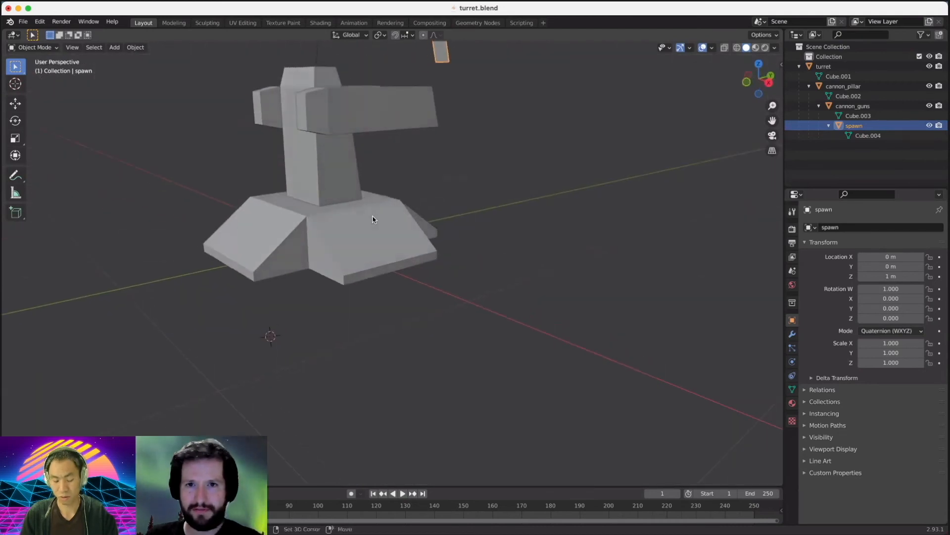
pyautogui.press('KP_1')
pyautogui.press('ctrl+KP_1')
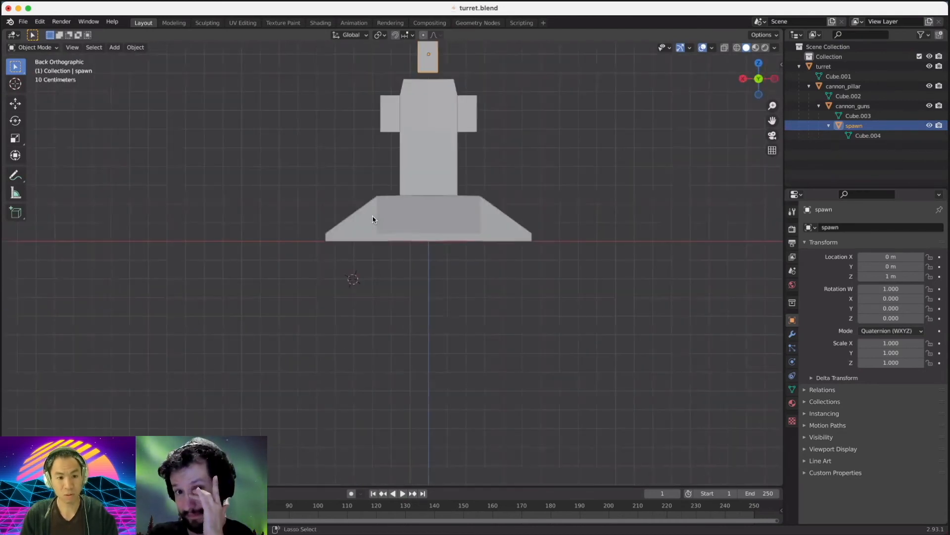
pyautogui.moveTo(373, 218); pyautogui.dragTo(424, 187, button='middle')
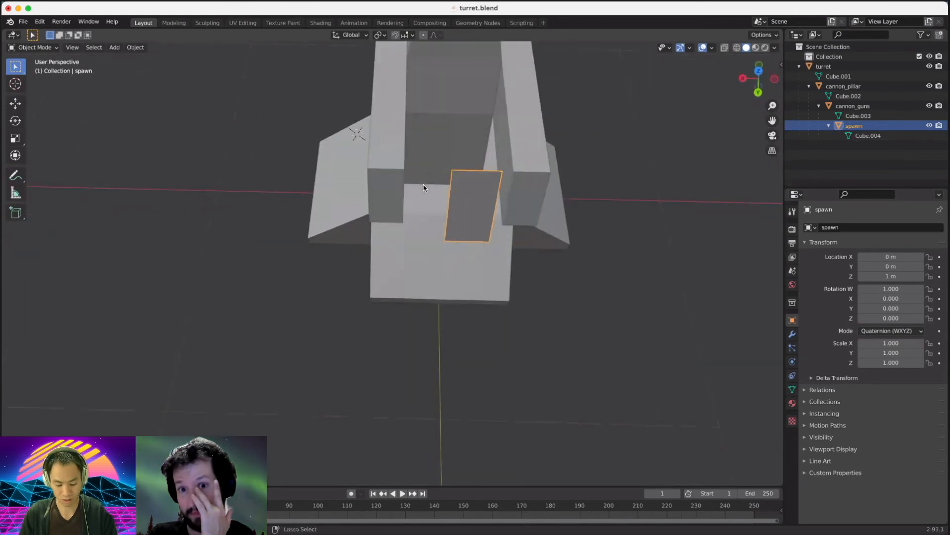
# Move the spawn object in the back view to about X 0.005 m and Z 0.68 m, level with the cannon guns.
pyautogui.press('ctrl+KP_1')
pyautogui.scroll(-3, 429, 132)
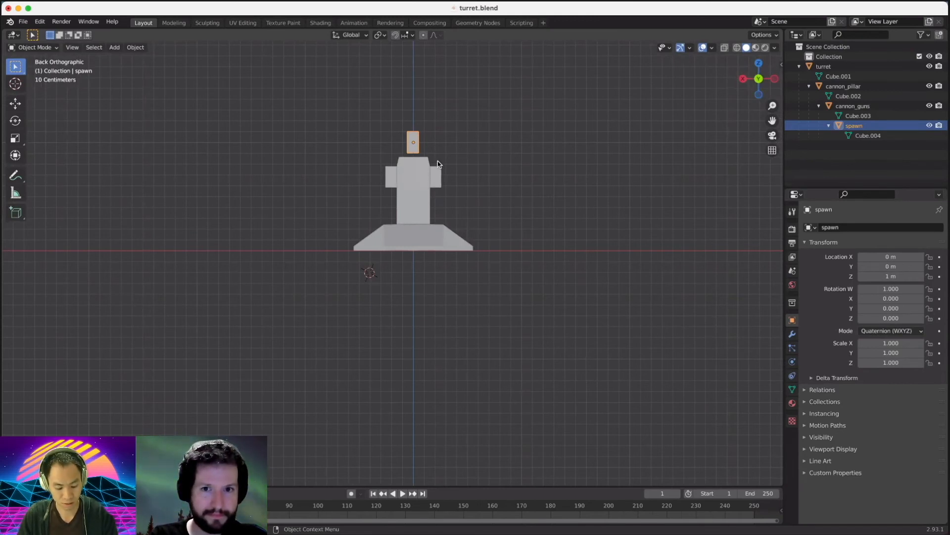
pyautogui.press('g')
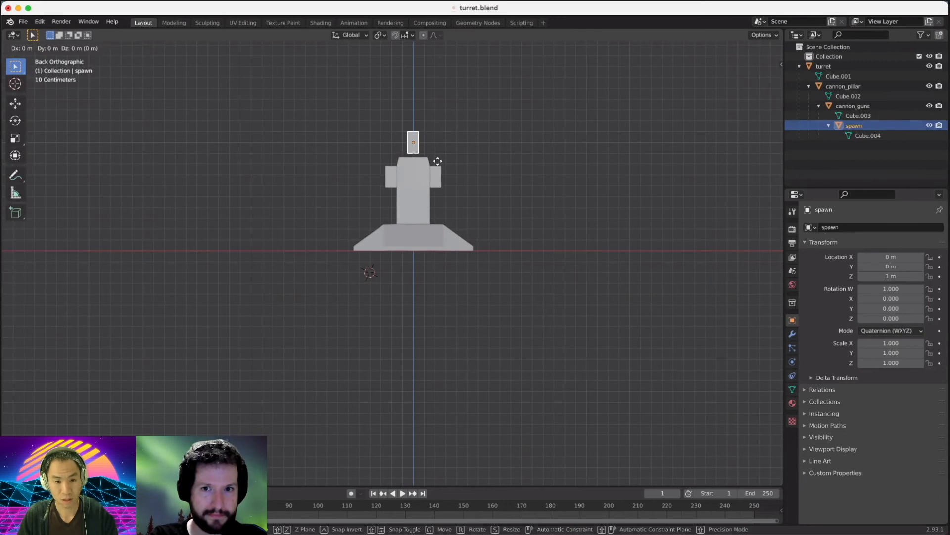
pyautogui.click(437, 163)
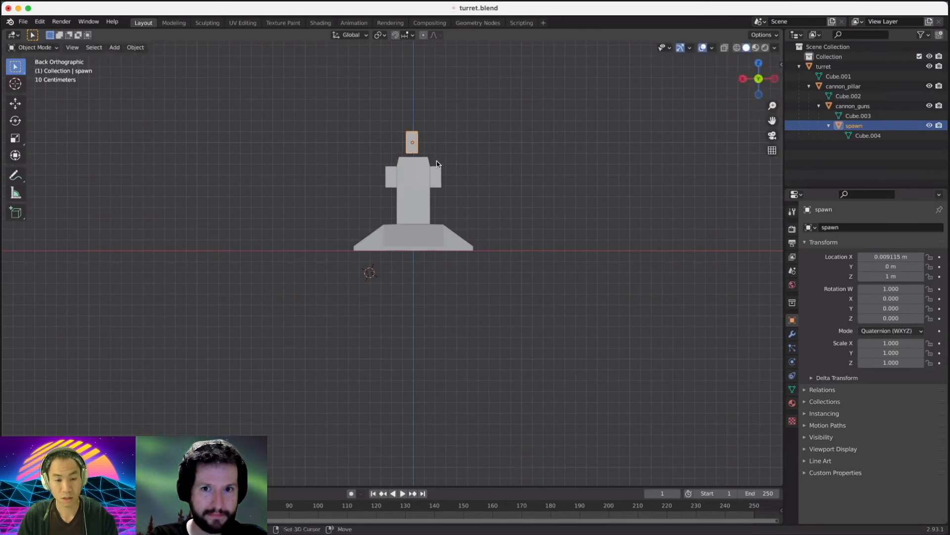
pyautogui.hotkey('shift', 'space')
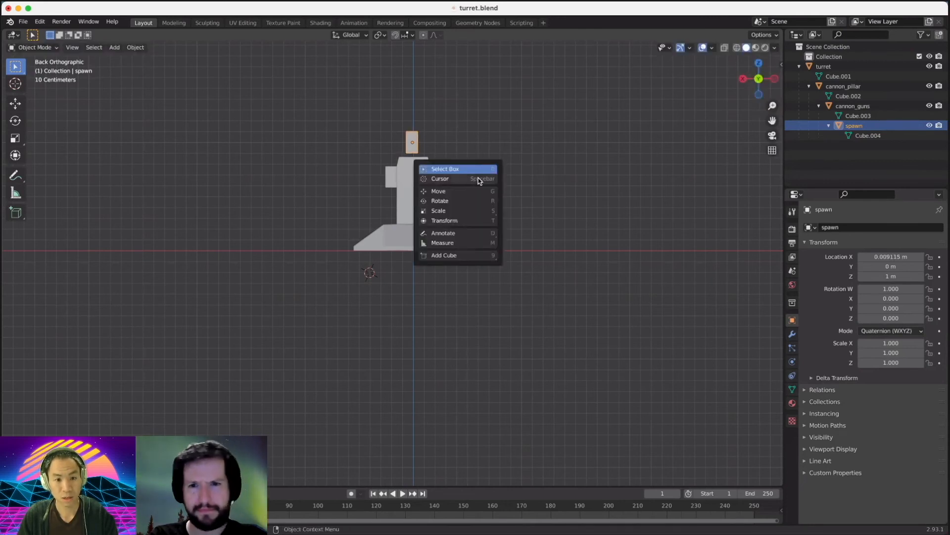
pyautogui.click(482, 191)
pyautogui.moveTo(376, 144); pyautogui.dragTo(374, 143)
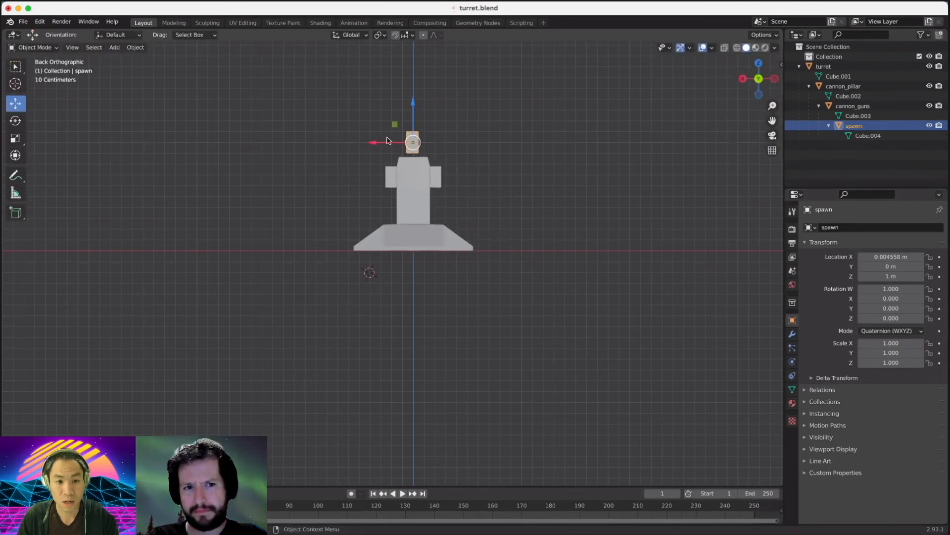
pyautogui.moveTo(415, 108); pyautogui.dragTo(409, 139)
pyautogui.press('KP_7')
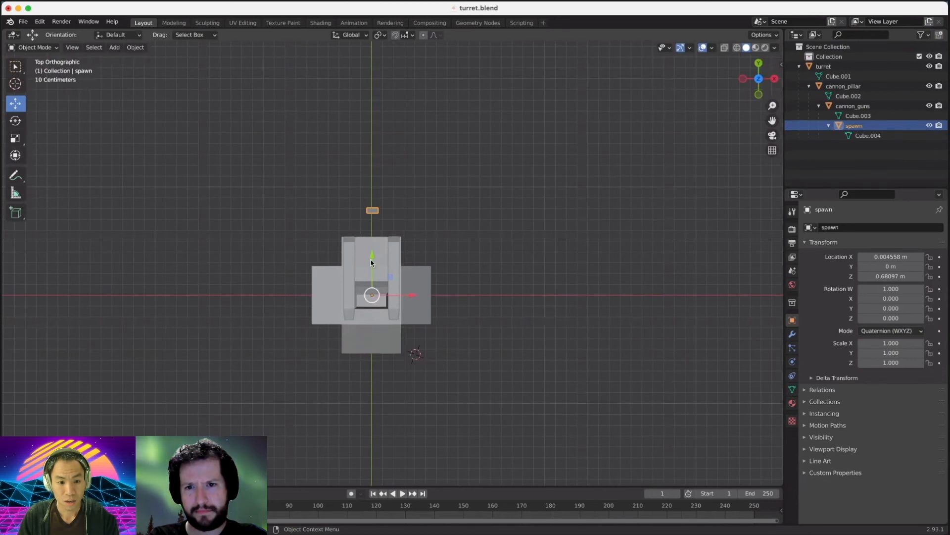
# Move the spawn object in the top view to about X -0.005 m and Y -0.27 m, at the gun tips, and save the file.
pyautogui.moveTo(371, 259); pyautogui.dragTo(366, 290)
pyautogui.press('super+s')
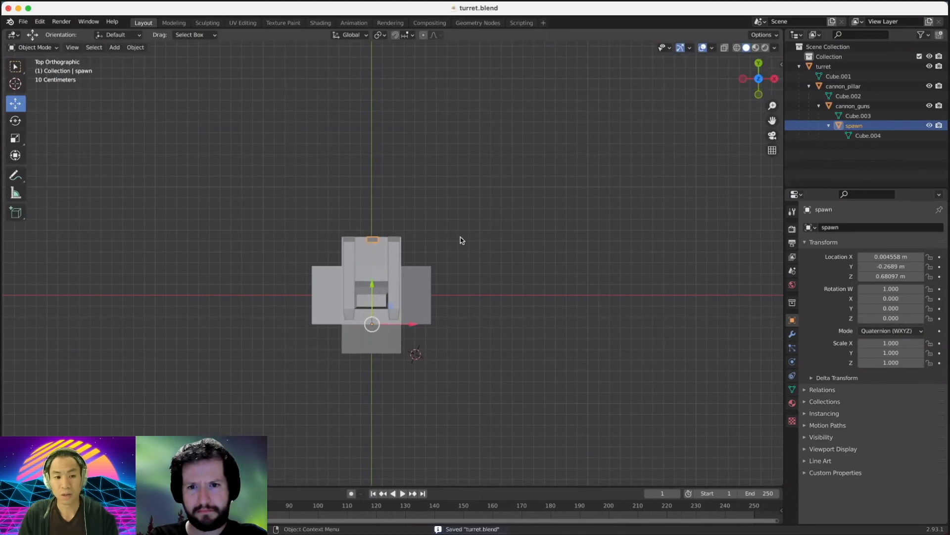
pyautogui.moveTo(413, 324); pyautogui.dragTo(414, 326)
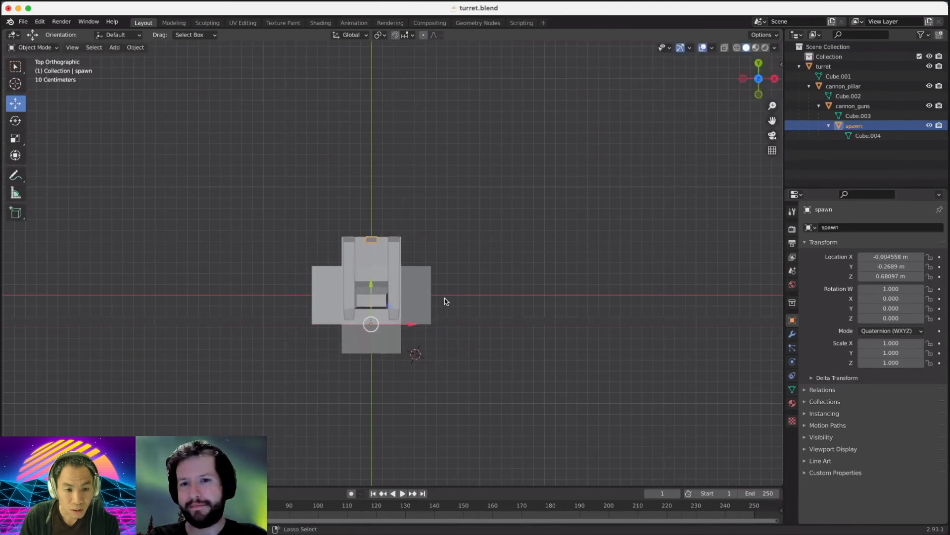
pyautogui.press('super+s')
pyautogui.moveTo(447, 289); pyautogui.dragTo(278, 188, button='middle')
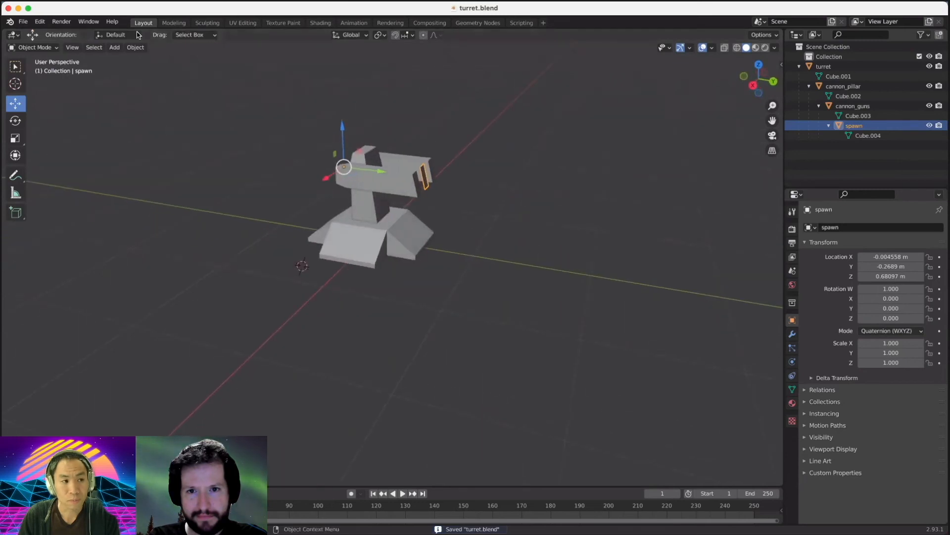
pyautogui.click(23, 22)
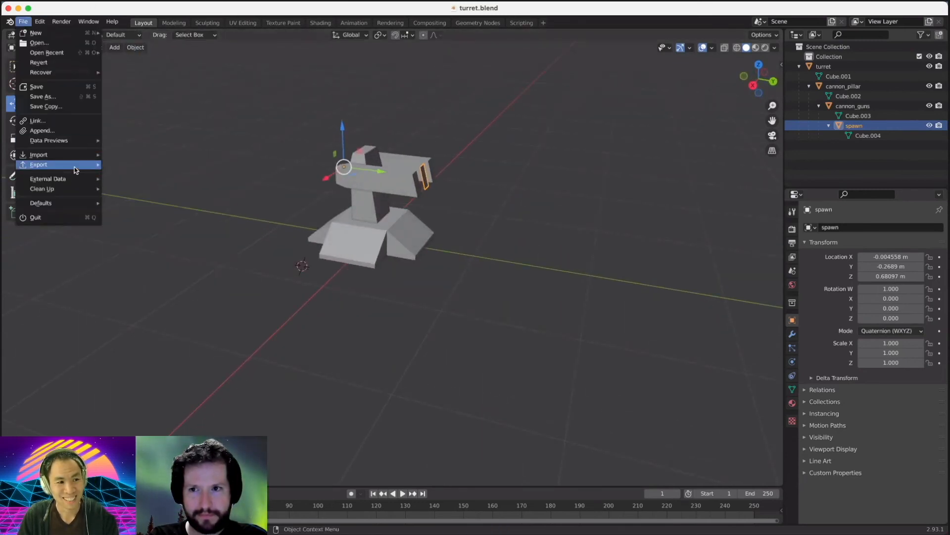
pyautogui.moveTo(74, 165)
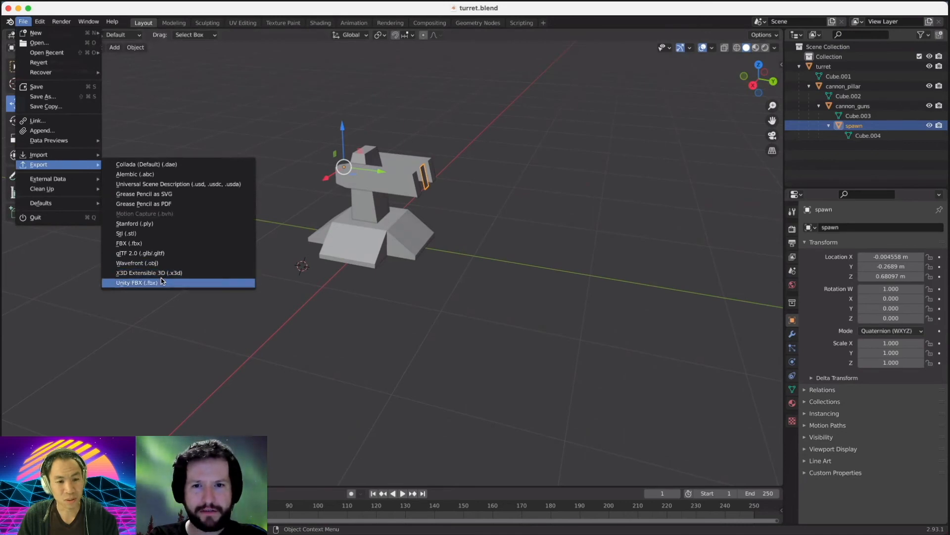
pyautogui.moveTo(479, 236); pyautogui.dragTo(359, 248, button='middle')
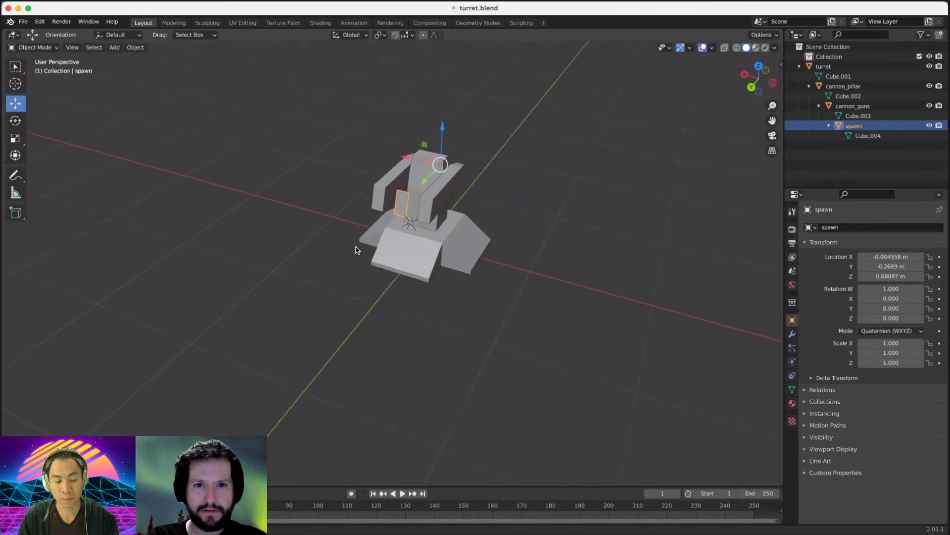
# Reselect the spawn object, view it up close and look through the options for setting its origin.
pyautogui.click(402, 206)
pyautogui.keyDown('shift'); pyautogui.click(403, 206); pyautogui.keyUp('shift')
pyautogui.moveTo(489, 207)
pyautogui.mouseDown(button='middle')
pyautogui.moveTo(437, 244)
pyautogui.moveTo(486, 210)
pyautogui.moveTo(530, 208)
pyautogui.moveTo(489, 213)
pyautogui.mouseUp(button='middle')
pyautogui.scroll(5, 489, 213)
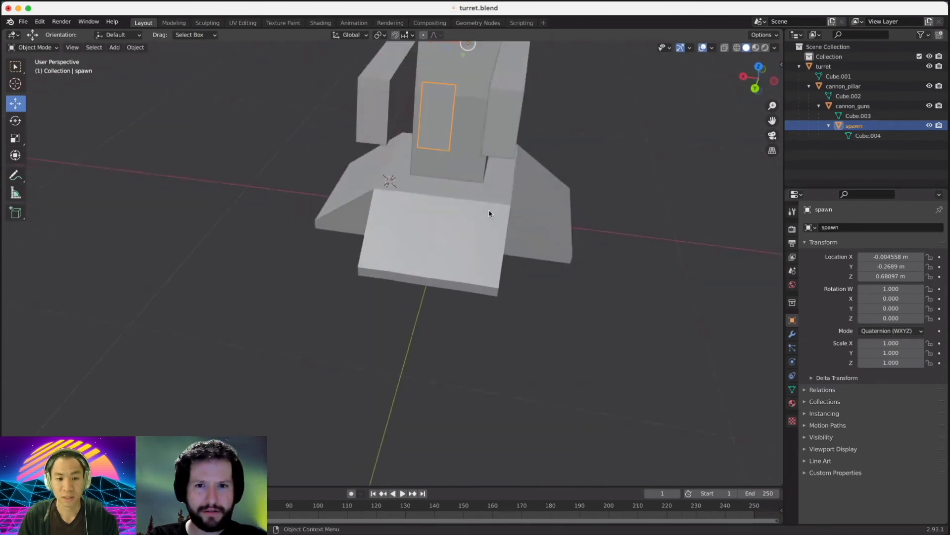
pyautogui.scroll(-2, 471, 190)
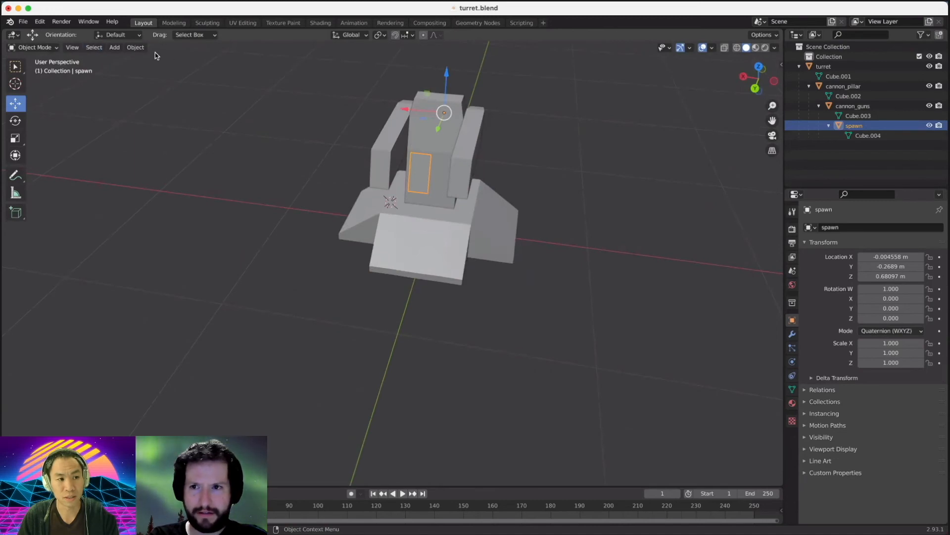
pyautogui.click(140, 50)
pyautogui.moveTo(193, 69)
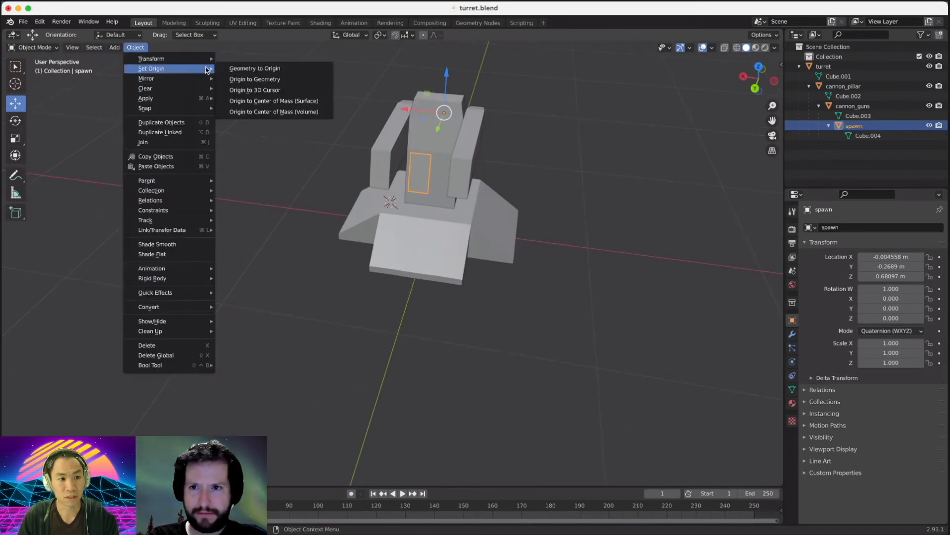
pyautogui.click(274, 90)
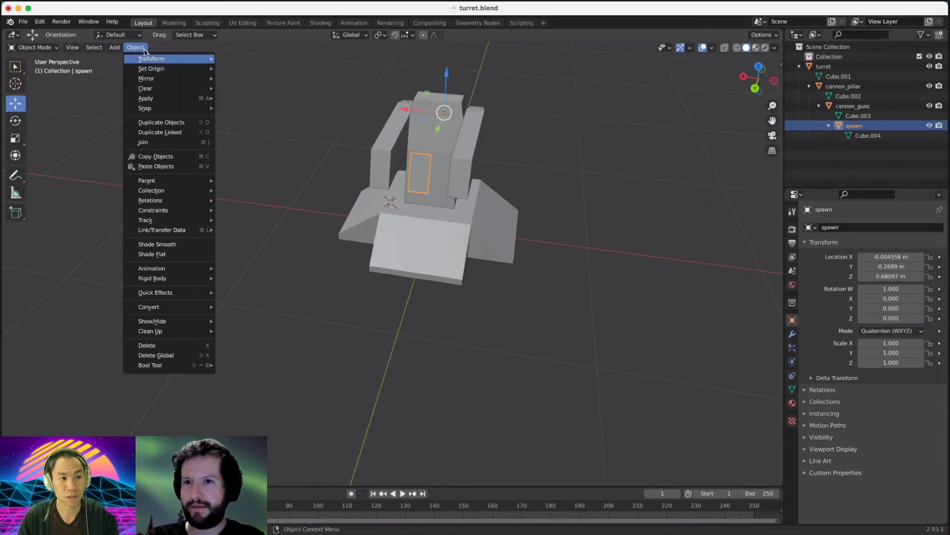
# In Edit Mode, select both faces of the spawn object and snap the 3D cursor to the selection.
pyautogui.click(48, 48)
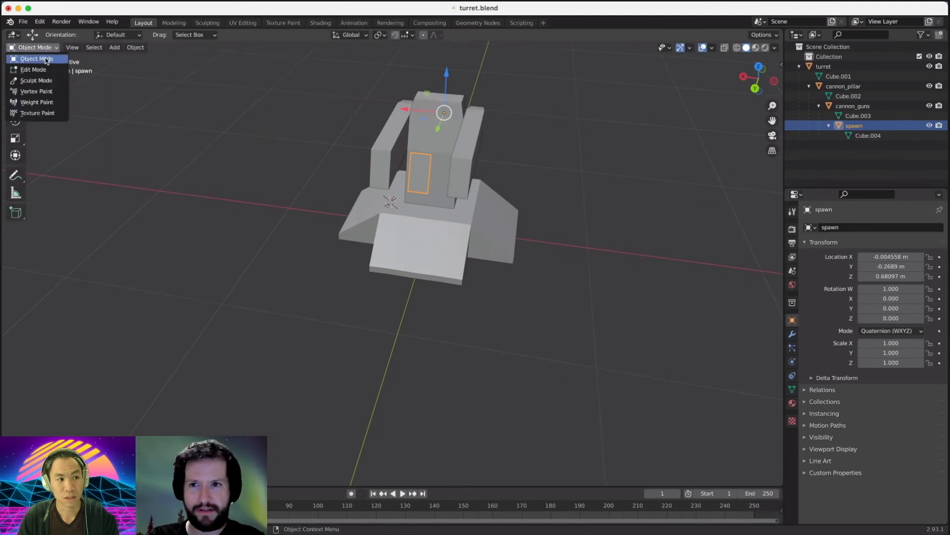
pyautogui.click(50, 68)
pyautogui.click(413, 171)
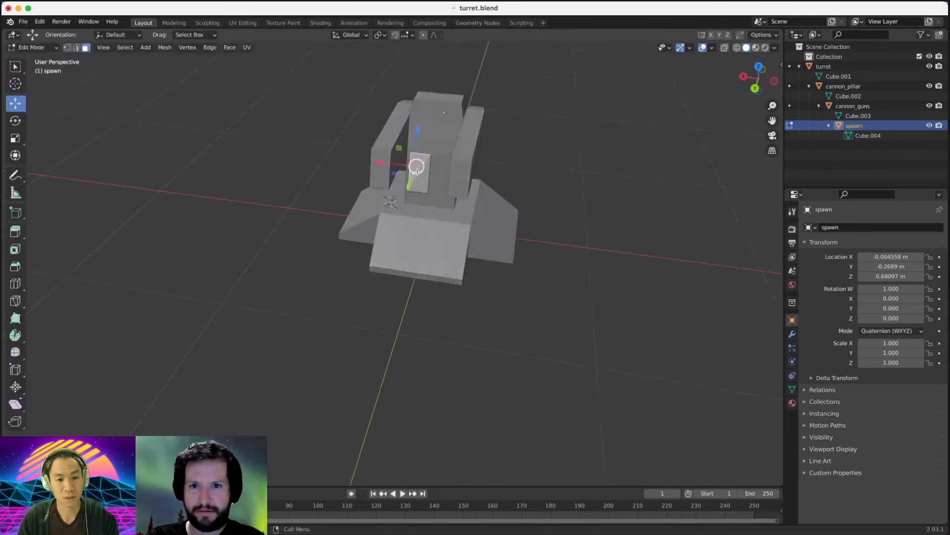
pyautogui.keyDown('shift'); pyautogui.click(425, 179); pyautogui.keyUp('shift')
pyautogui.rightClick(424, 175)
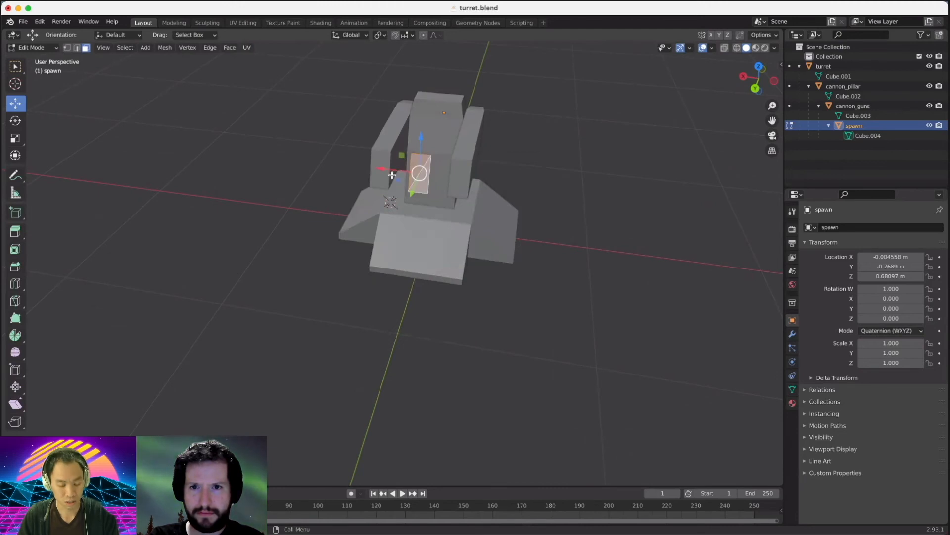
pyautogui.hotkey('shift', 's')
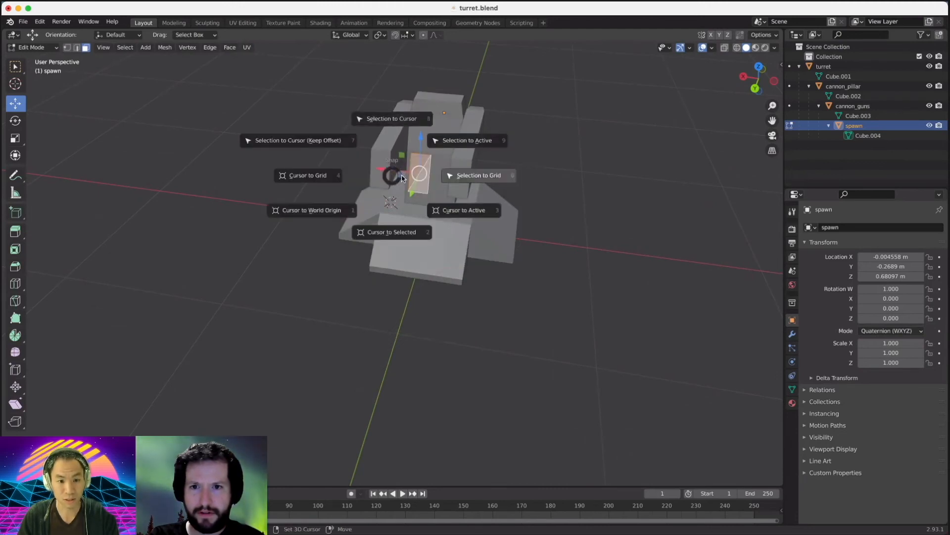
pyautogui.click(410, 234)
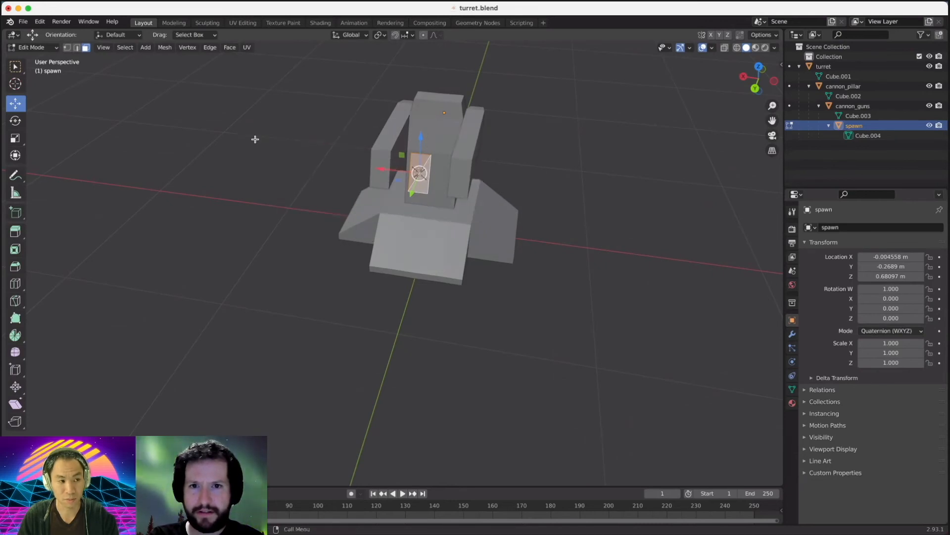
# Return to Object Mode, set the spawn object's origin to the 3D cursor and save the file.
pyautogui.click(43, 48)
pyautogui.click(45, 60)
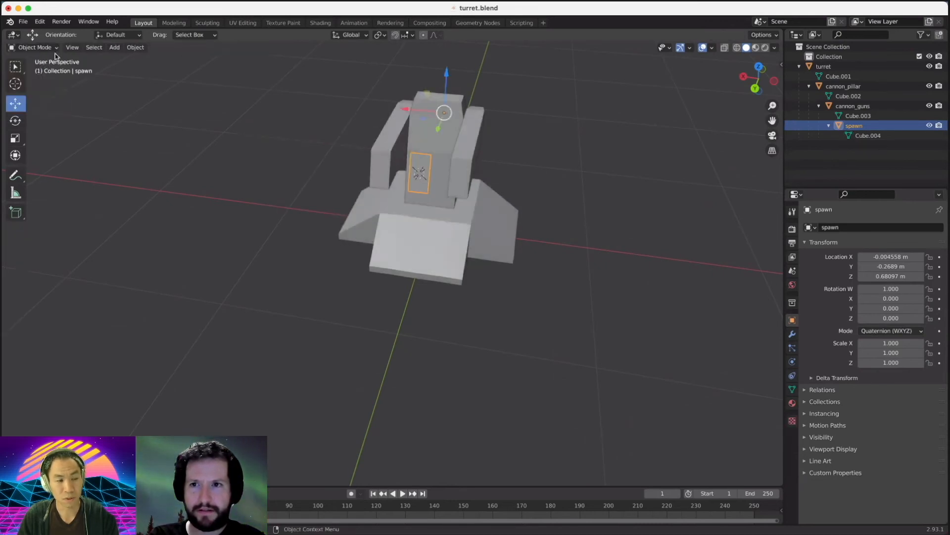
pyautogui.click(147, 48)
pyautogui.moveTo(198, 69)
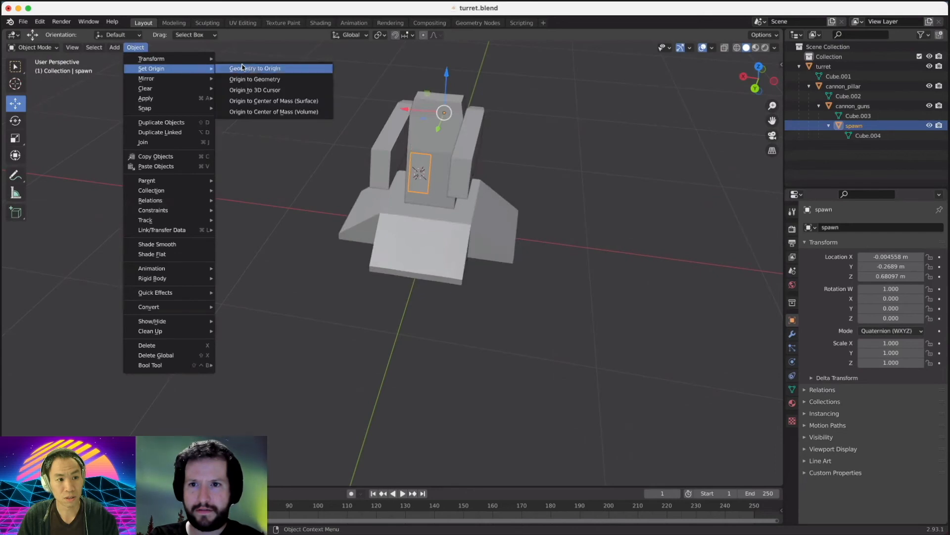
pyautogui.click(273, 92)
pyautogui.moveTo(352, 131); pyautogui.dragTo(499, 167, button='middle')
pyautogui.press('super+s')
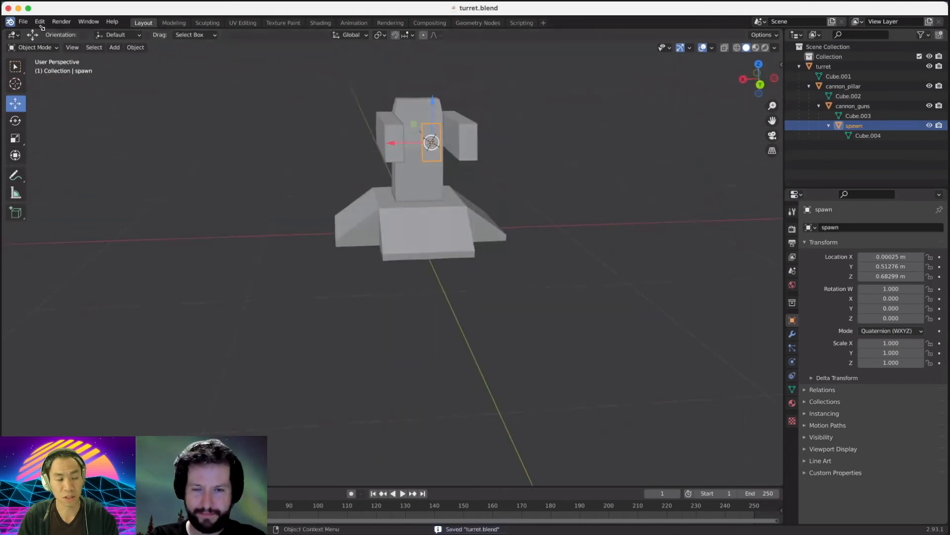
# Export the model as Unity FBX under the name turret.fbx into the reddevil/unity/Assets/fbx folder.
pyautogui.click(26, 22)
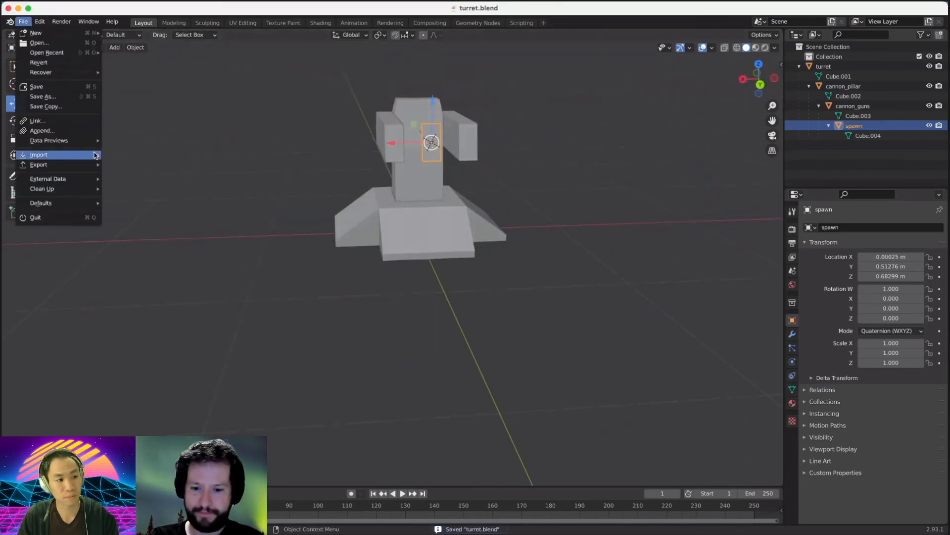
pyautogui.moveTo(44, 164)
pyautogui.click(133, 283)
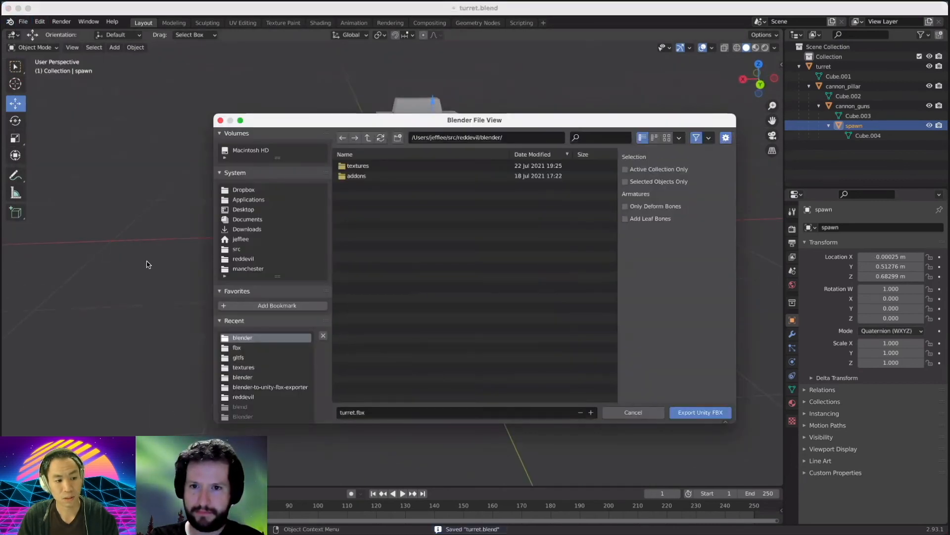
pyautogui.click(250, 260)
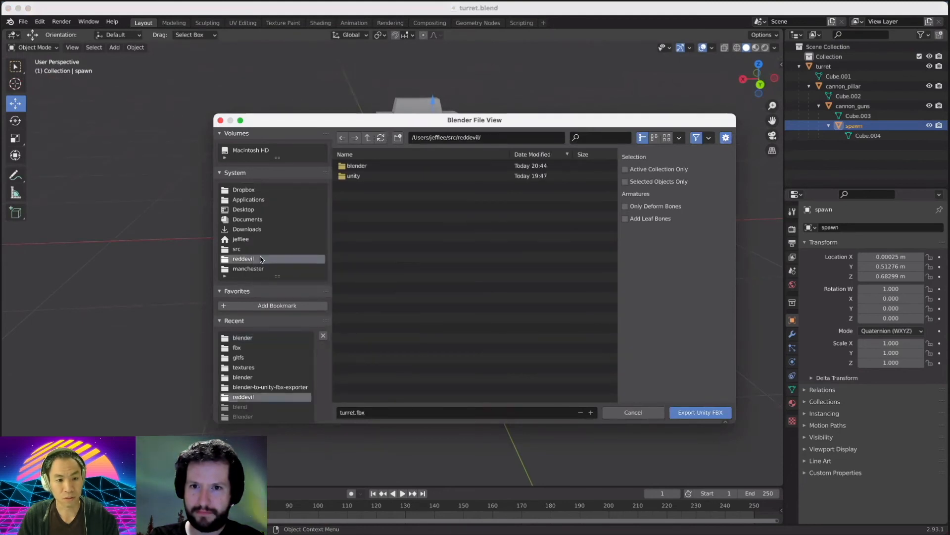
pyautogui.doubleClick(361, 177)
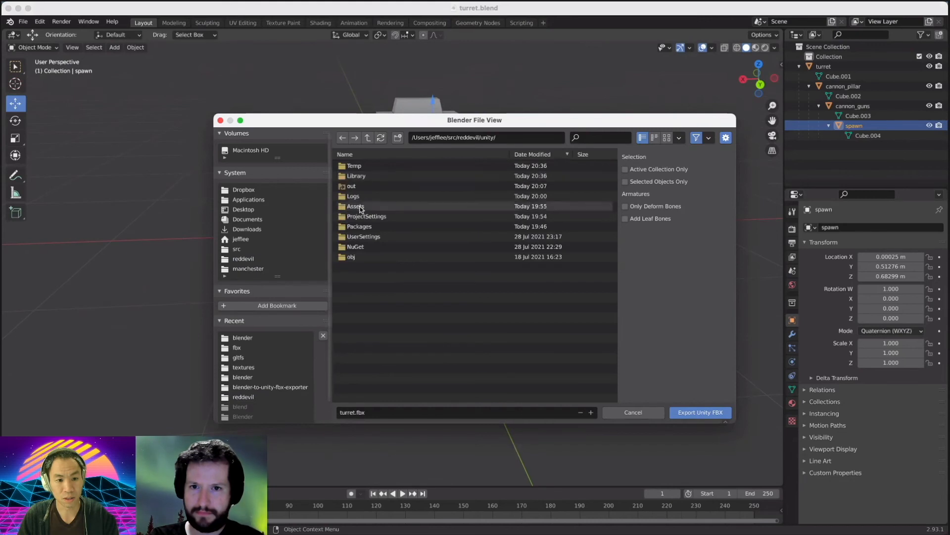
pyautogui.doubleClick(360, 206)
pyautogui.click(354, 197)
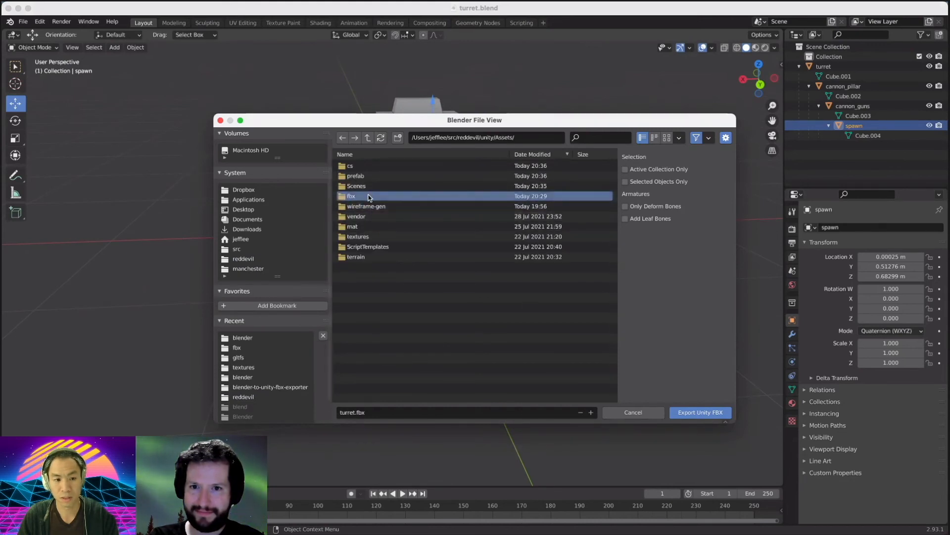
pyautogui.doubleClick(368, 197)
pyautogui.click(715, 413)
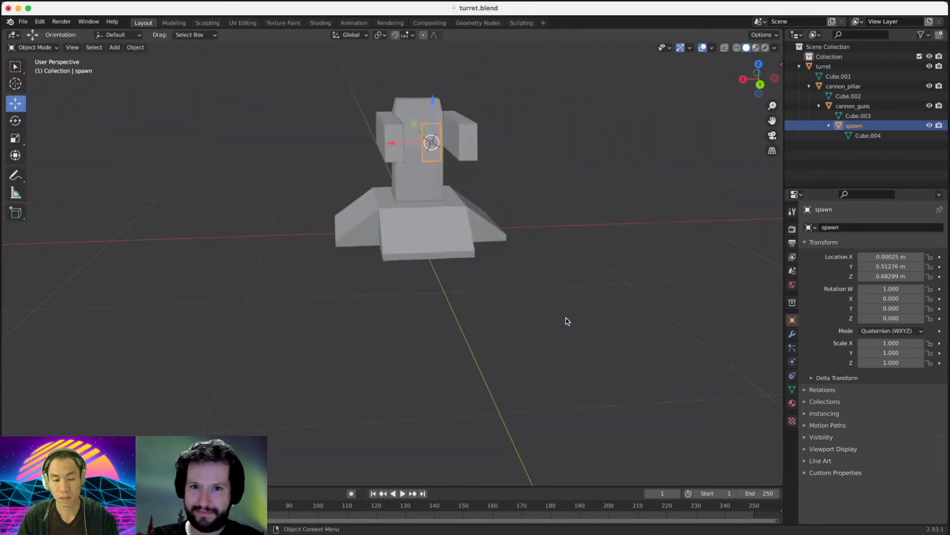
# Switch to Unity, leave the turret prefab for the Level0 scene and select the turret model in the fbx assets folder.
pyautogui.press('super+Tab')
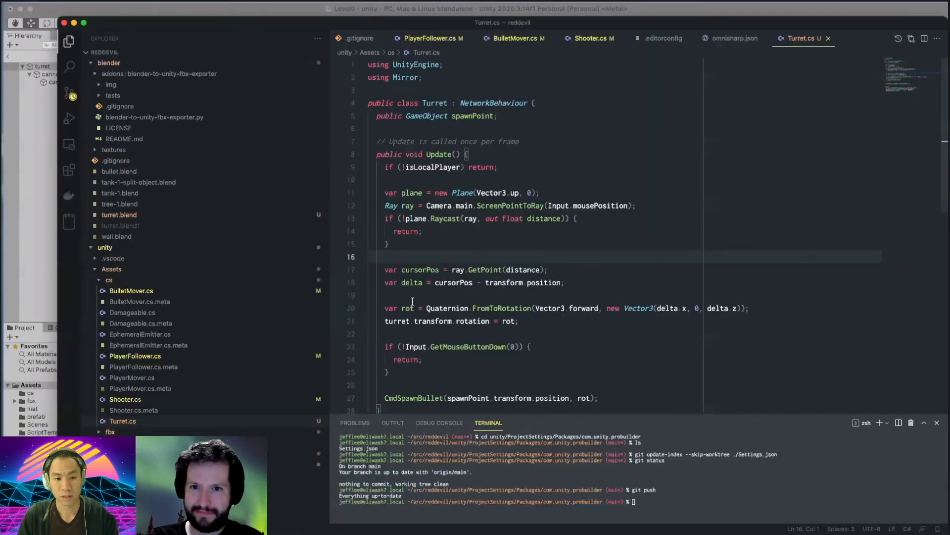
pyautogui.click(19, 256)
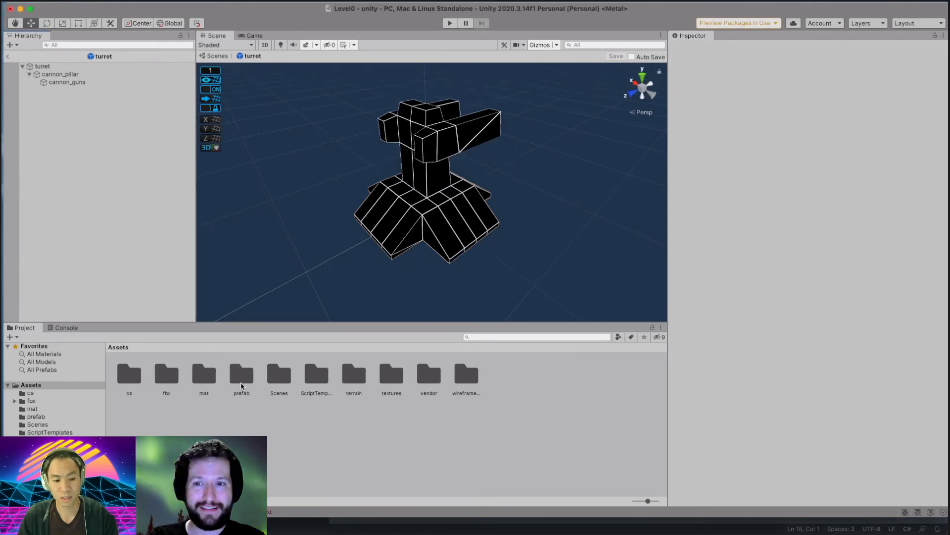
pyautogui.click(7, 59)
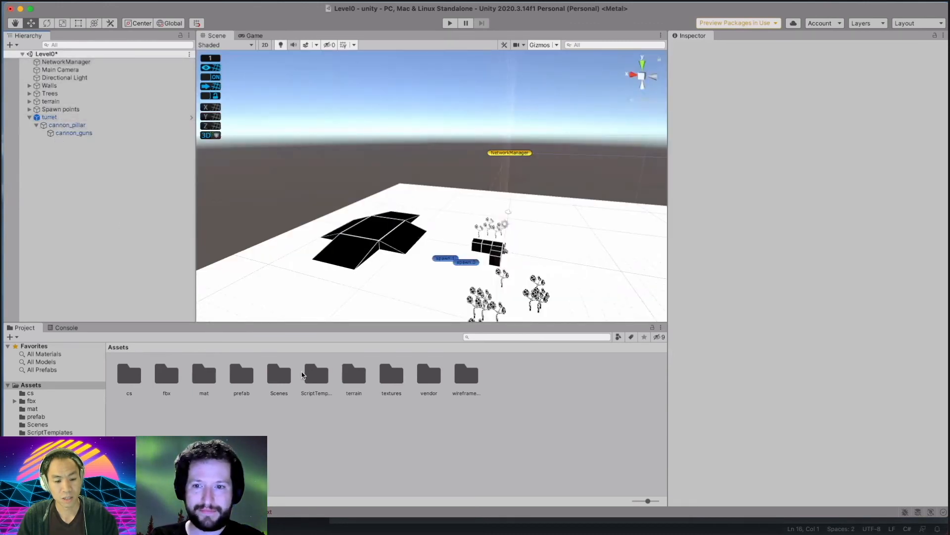
pyautogui.doubleClick(167, 376)
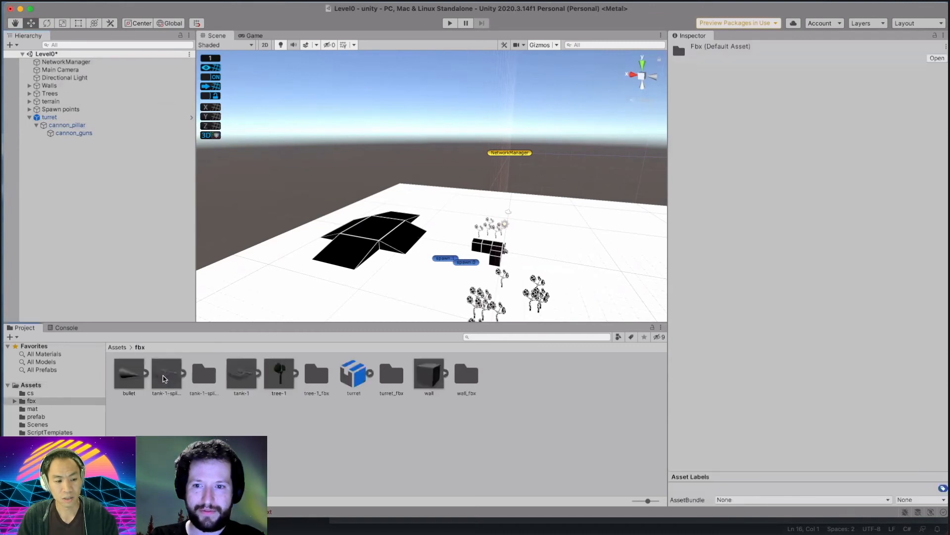
pyautogui.click(350, 379)
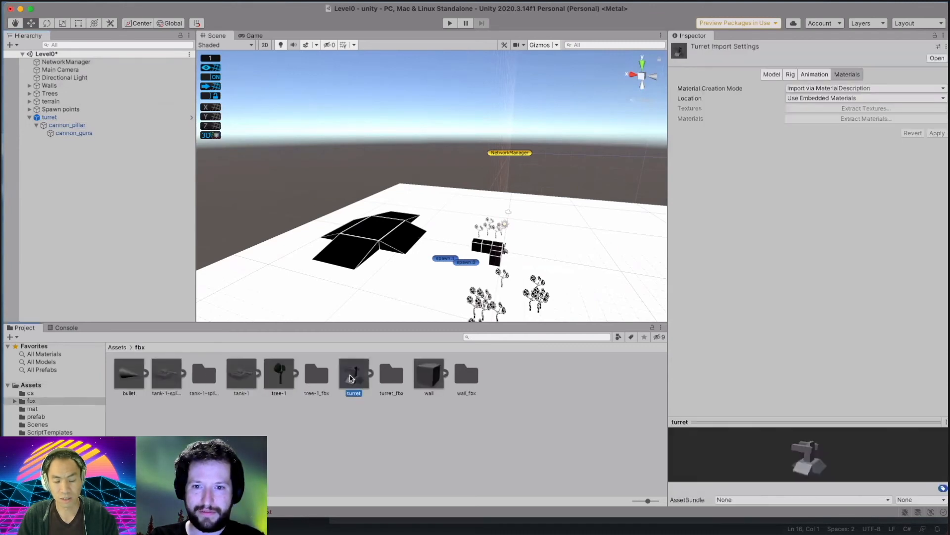
# Generate wireframe meshes for turret, cannon_pillar, cannon_guns and spawn with the Wireframe Shader tool, replacing scene meshes, and close the tool.
pyautogui.moveTo(375, 6)
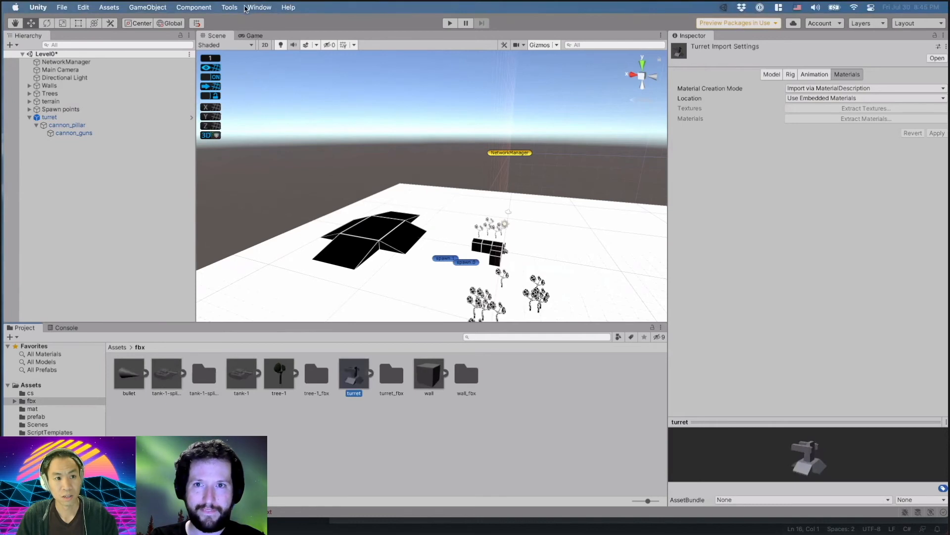
pyautogui.click(260, 7)
pyautogui.moveTo(319, 95)
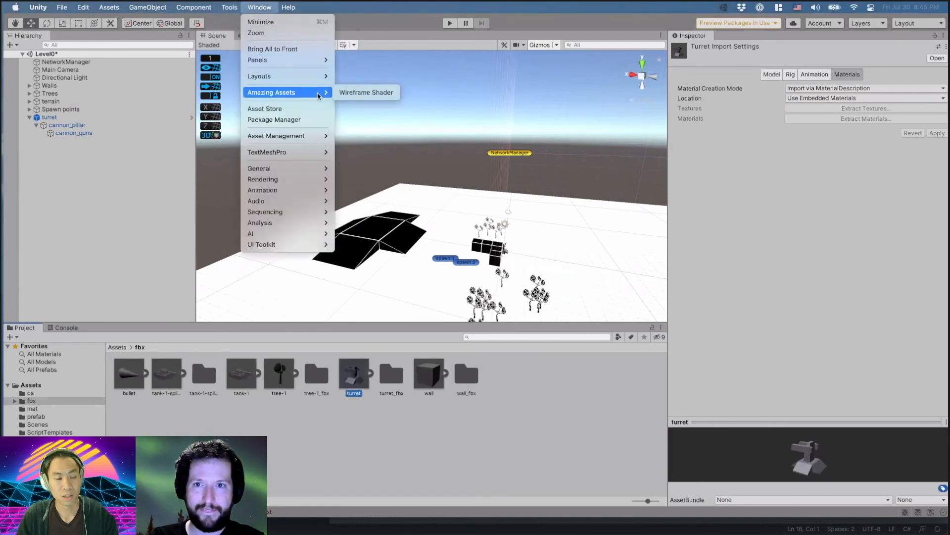
pyautogui.click(378, 98)
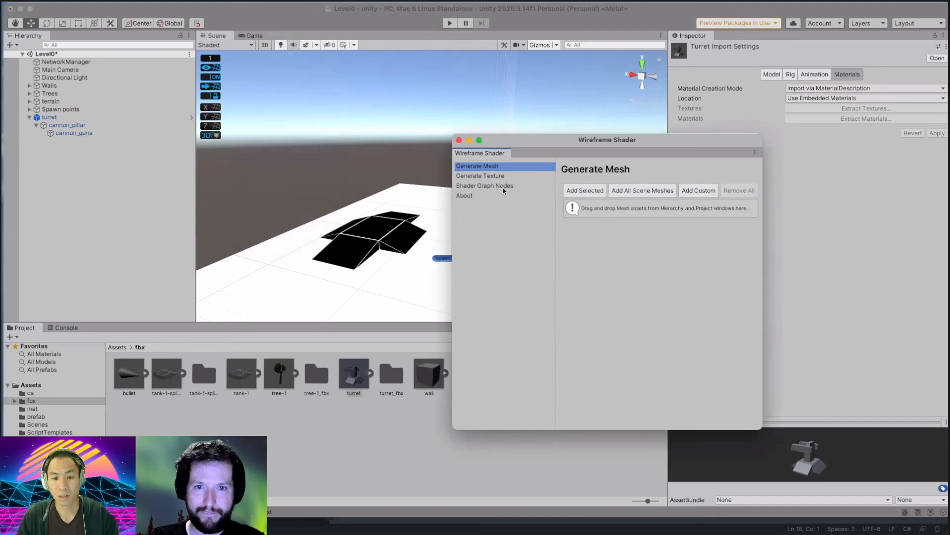
pyautogui.click(564, 192)
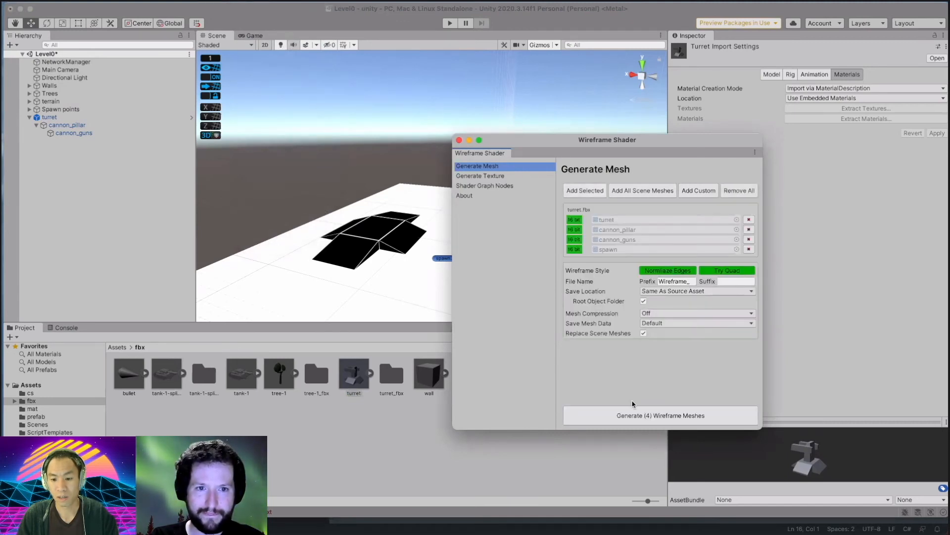
pyautogui.click(650, 419)
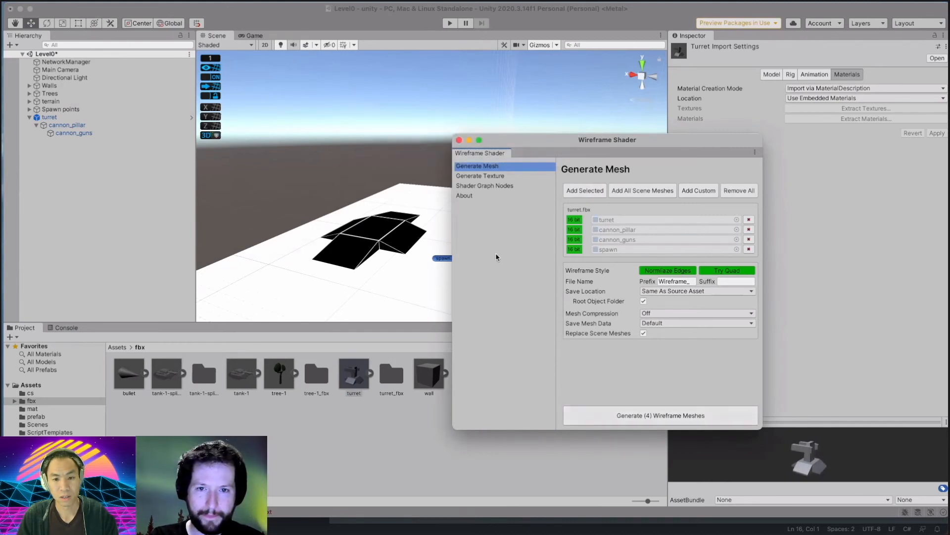
pyautogui.click(459, 141)
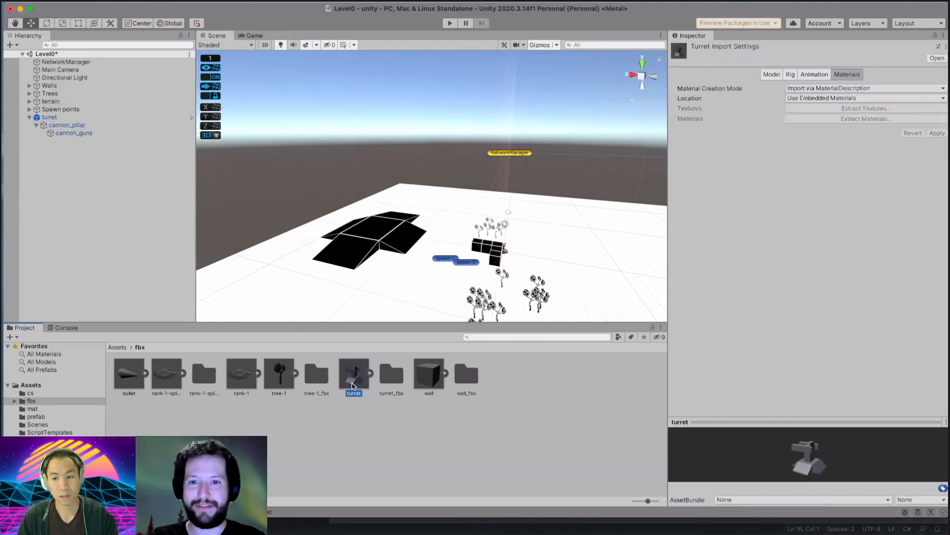
# Inspect the scene's cannon_guns object and the spawn mesh inside the turret model of the fbx folder.
pyautogui.click(90, 133)
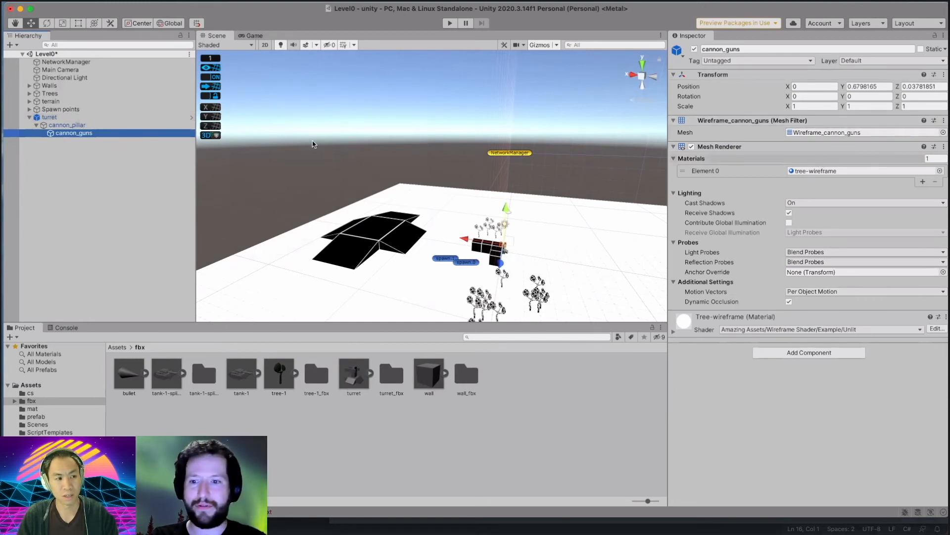
pyautogui.click(357, 380)
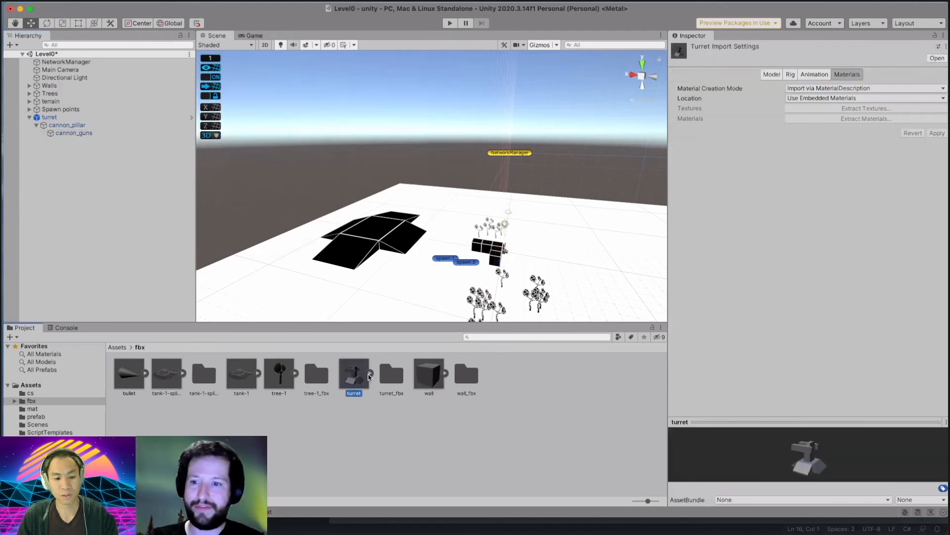
pyautogui.click(370, 375)
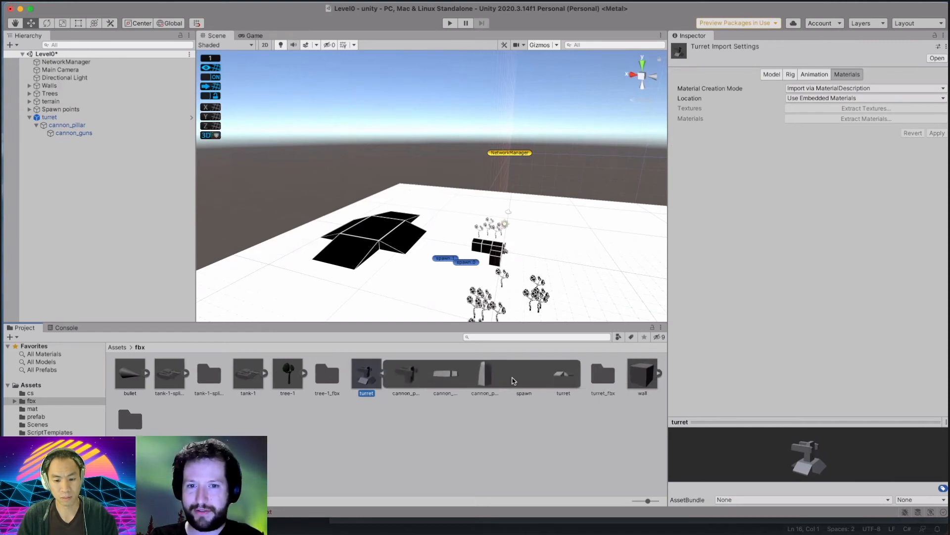
pyautogui.click(529, 382)
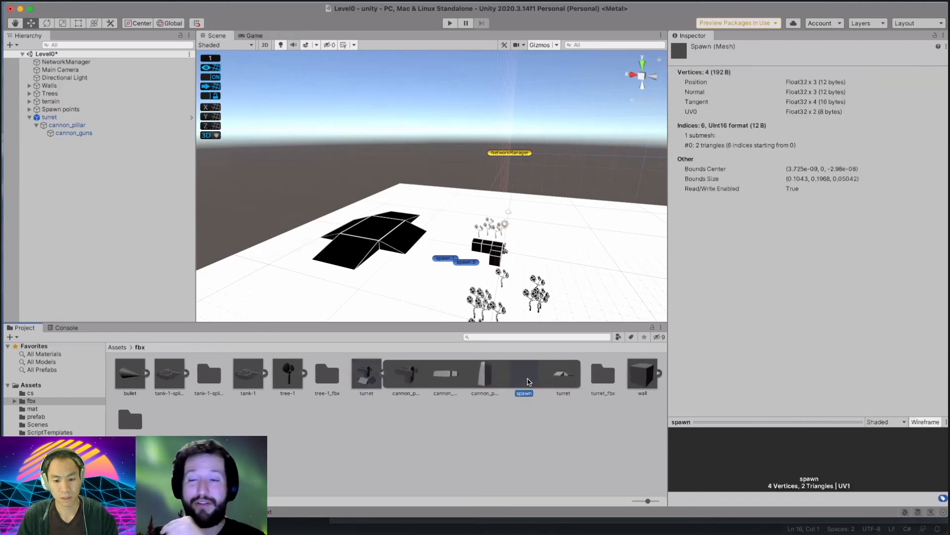
# Open the turret prefab and try to add the turret model's spawn mesh to cannon_guns.
pyautogui.moveTo(527, 385); pyautogui.dragTo(103, 191)
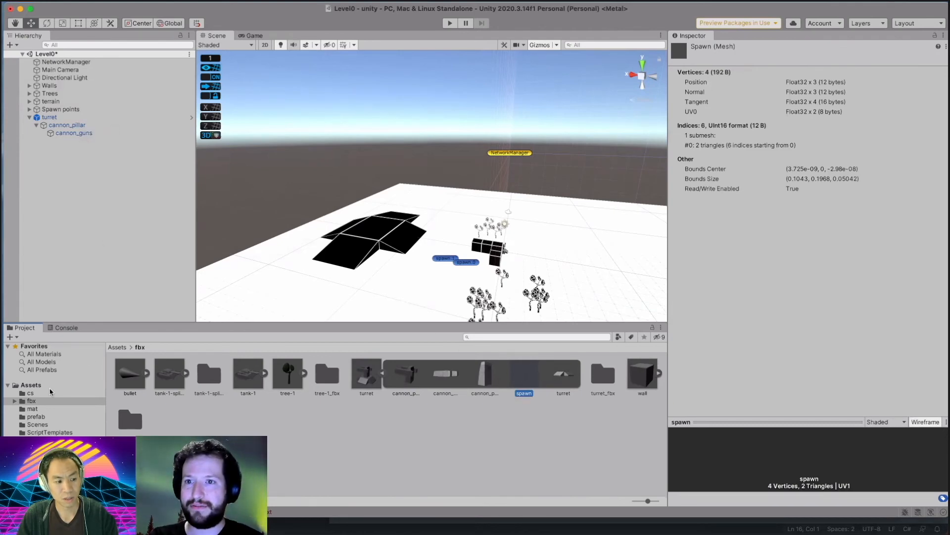
pyautogui.click(36, 417)
pyautogui.doubleClick(316, 374)
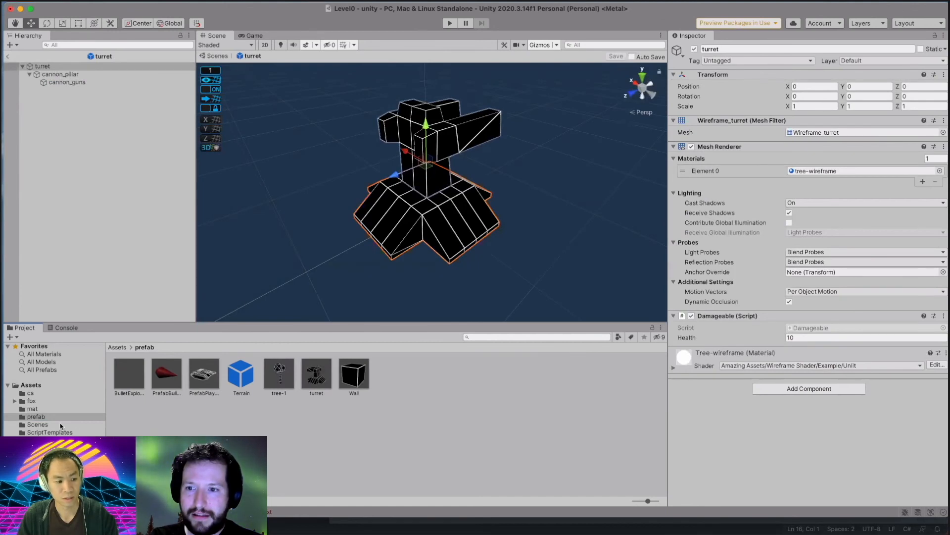
pyautogui.click(31, 401)
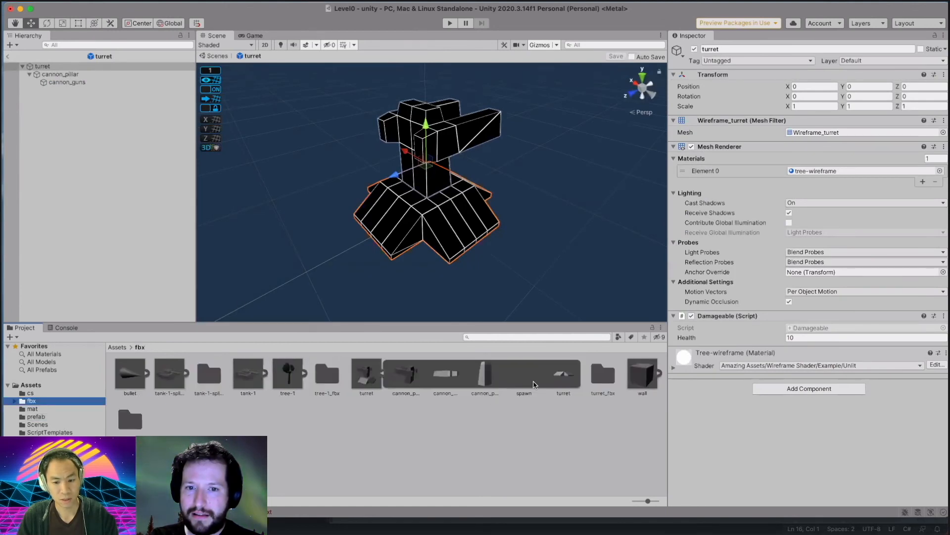
pyautogui.moveTo(523, 381); pyautogui.dragTo(71, 91)
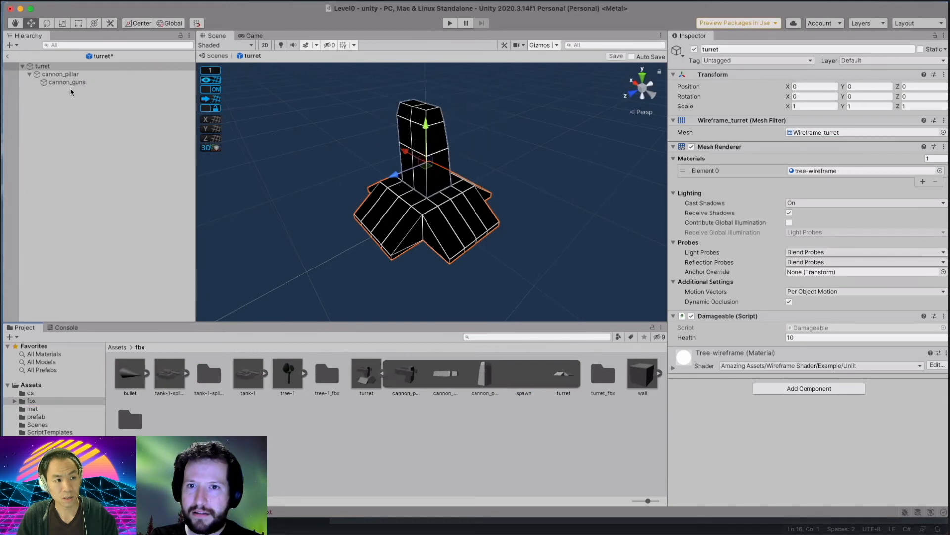
# Create an empty child named spawn under cannon_guns and apply the spawn mesh to it.
pyautogui.rightClick(65, 81)
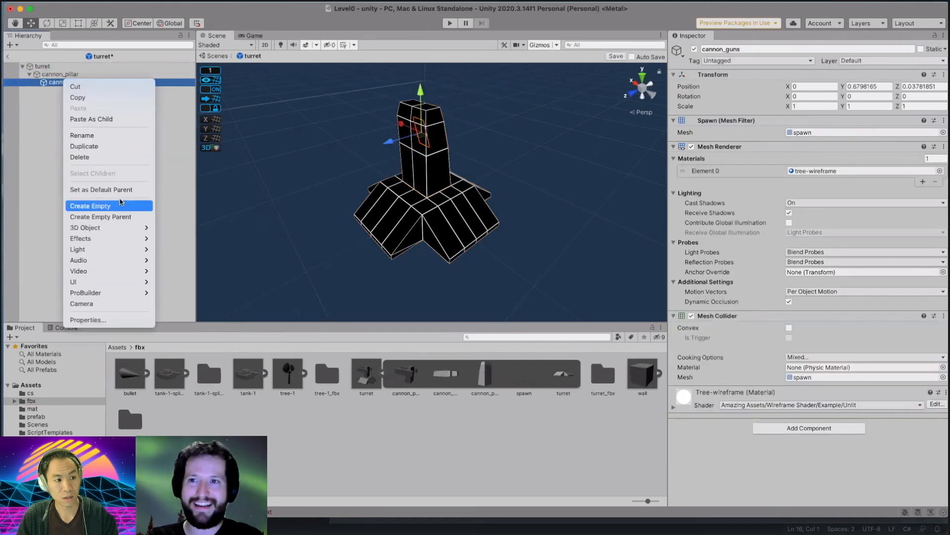
pyautogui.click(121, 204)
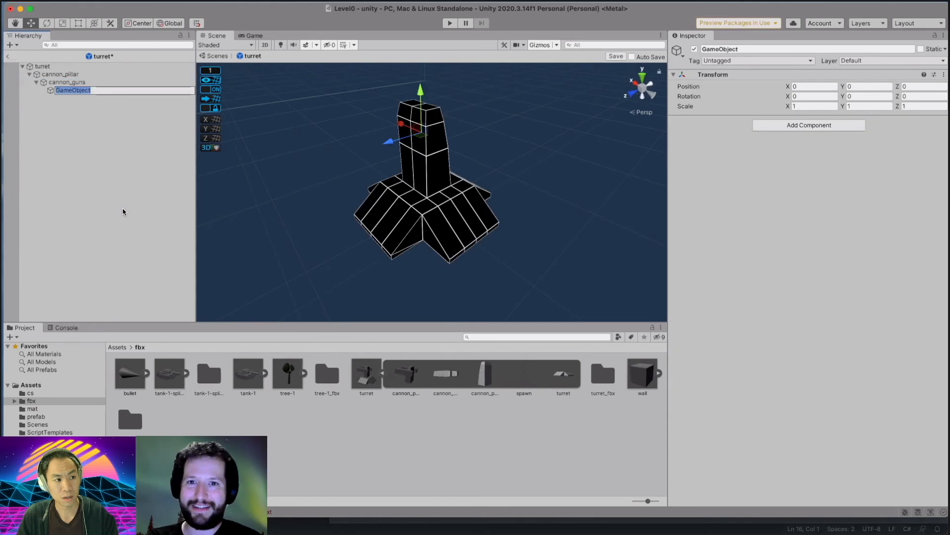
pyautogui.write('spaw')
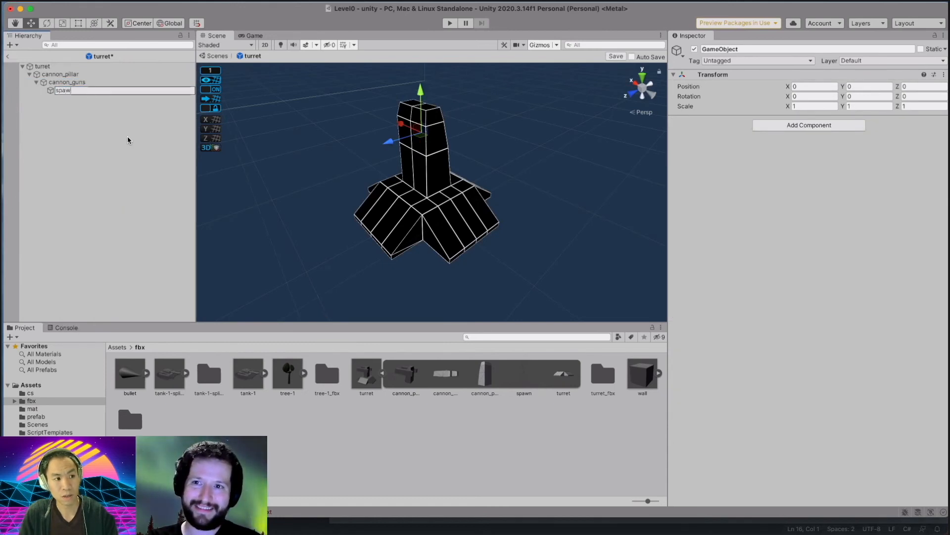
pyautogui.write('n')
pyautogui.press('Return')
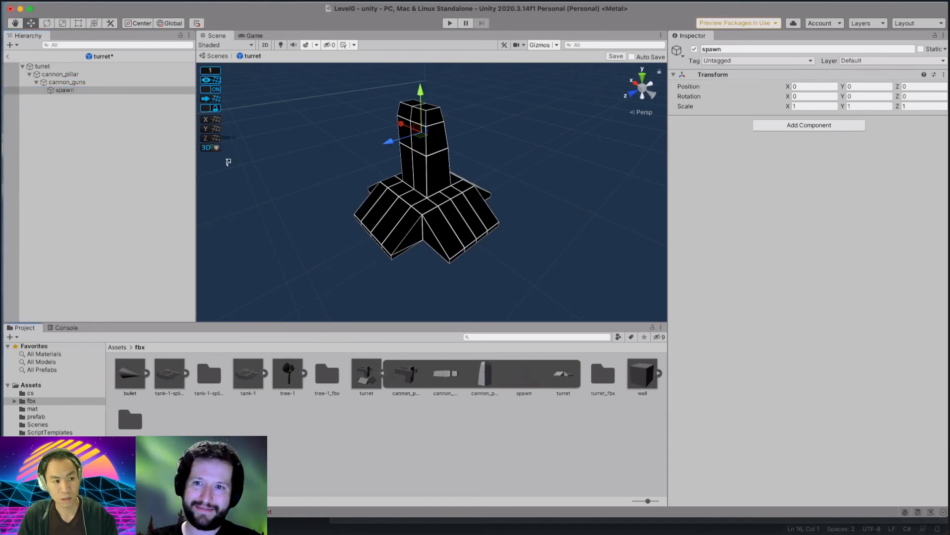
pyautogui.moveTo(228, 163); pyautogui.dragTo(66, 92)
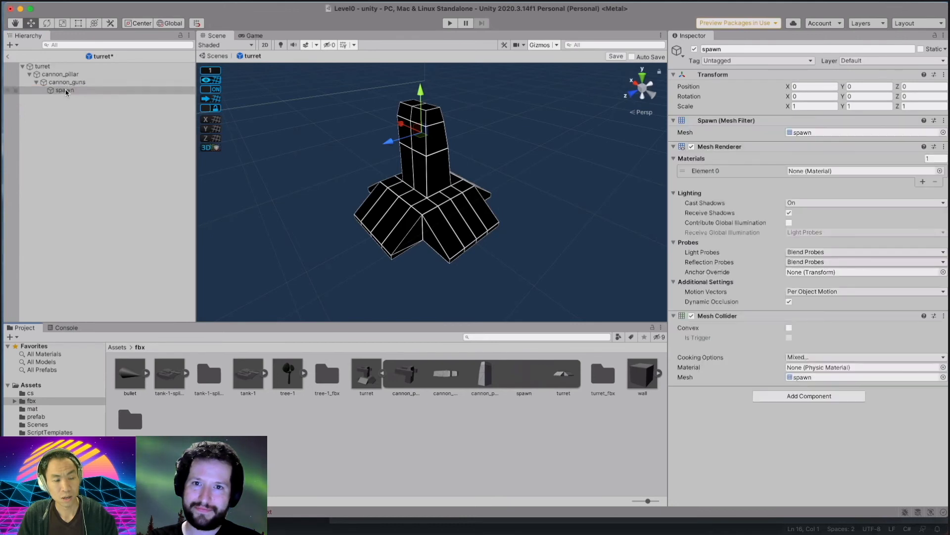
# Undo the new spawn child and the spawn mesh applied to cannon_guns.
pyautogui.click(78, 83)
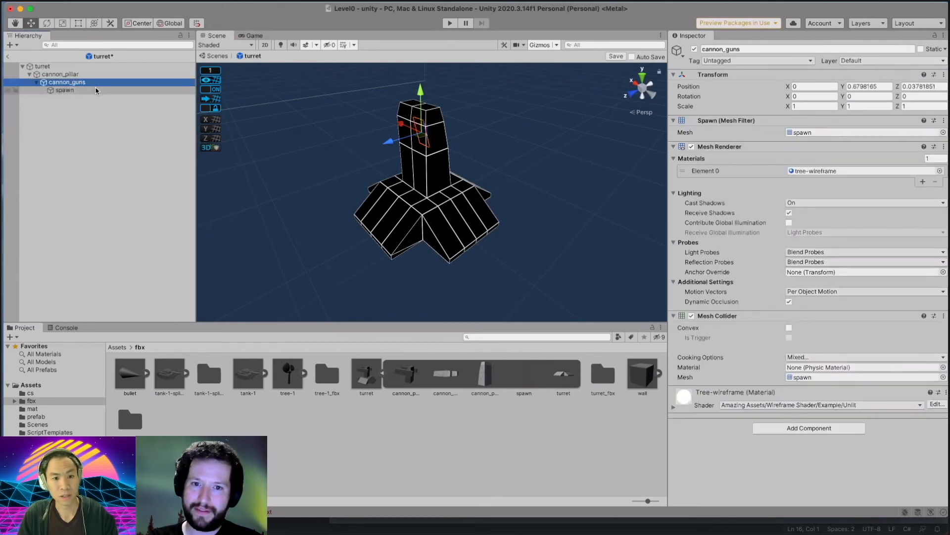
pyautogui.press('super+z')
pyautogui.press('super+z')
pyautogui.press('super+z')
pyautogui.press('super+z')
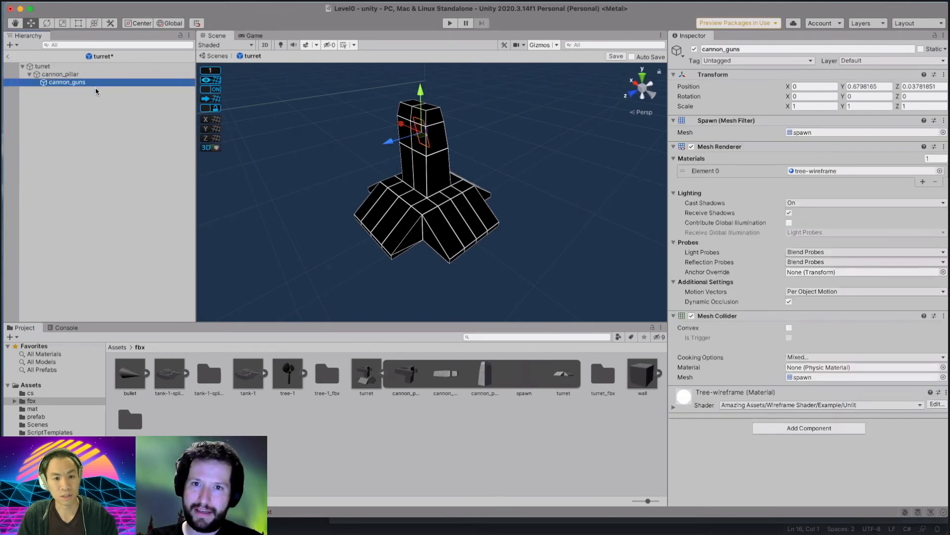
pyautogui.press('super+z')
pyautogui.press('super+z')
pyautogui.press('super+z')
pyautogui.press('super+z')
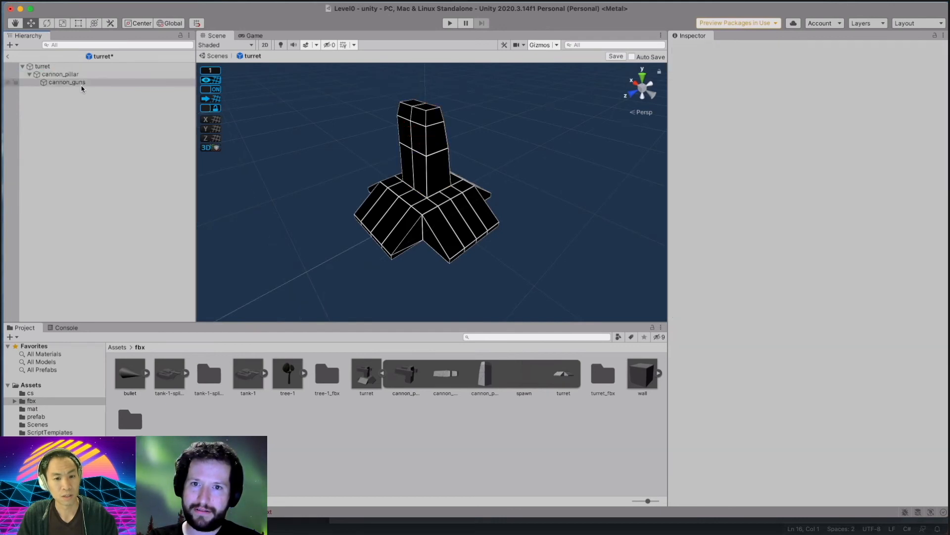
# Add an empty child named spawn to the restored cannon_guns and assign the spawn mesh to it.
pyautogui.rightClick(81, 83)
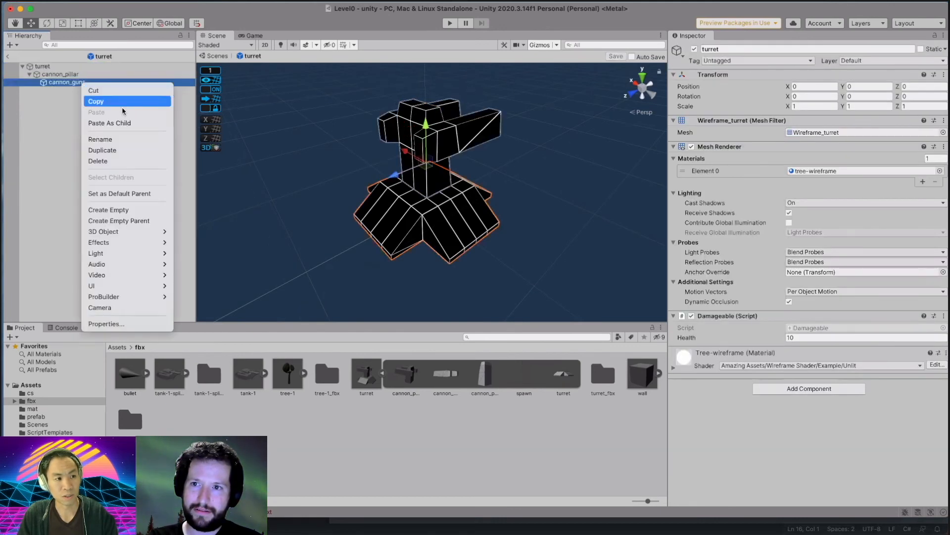
pyautogui.click(108, 210)
pyautogui.write('spawn')
pyautogui.press('Return')
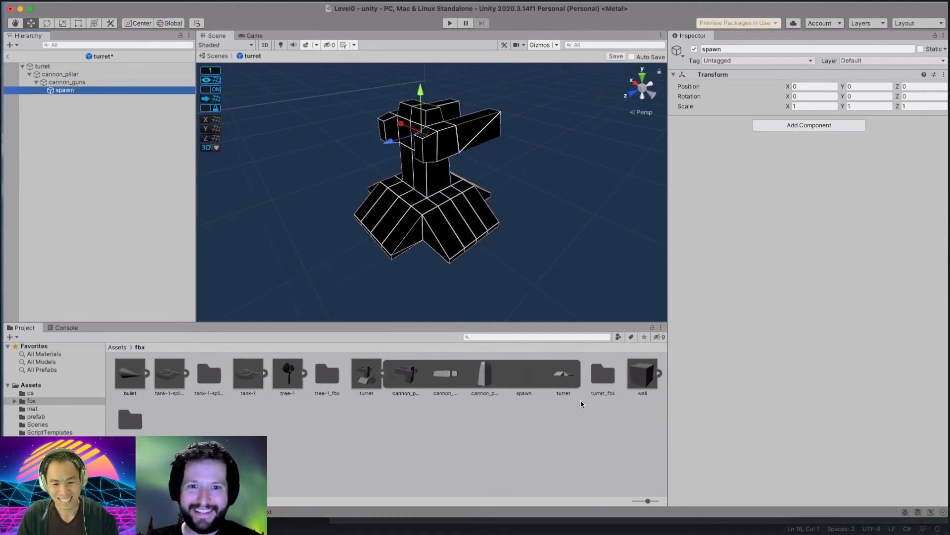
pyautogui.click(533, 377)
pyautogui.moveTo(534, 377); pyautogui.dragTo(60, 92)
pyautogui.moveTo(492, 201); pyautogui.dragTo(542, 255, button='middle')
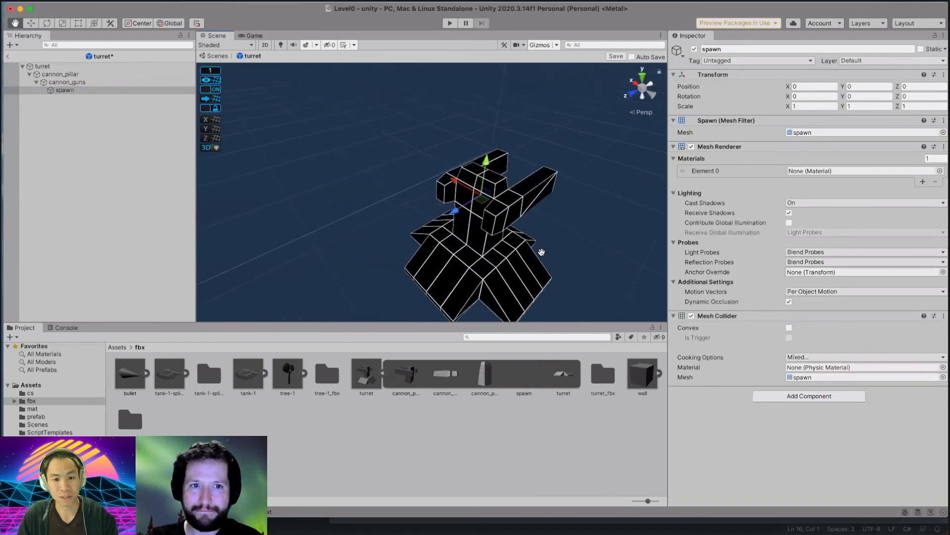
# Undo the mesh assignment and delete the spawn child from cannon_guns.
pyautogui.press('super+z')
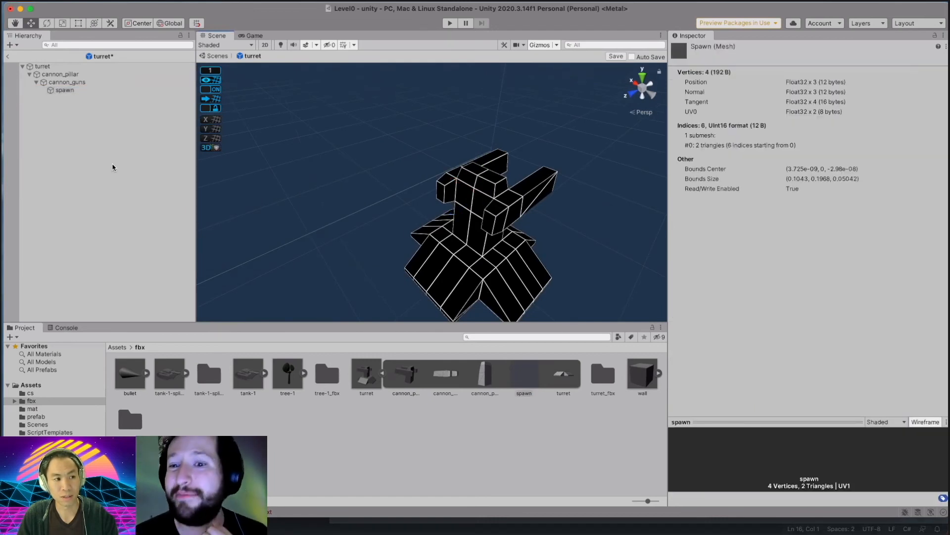
pyautogui.click(77, 92)
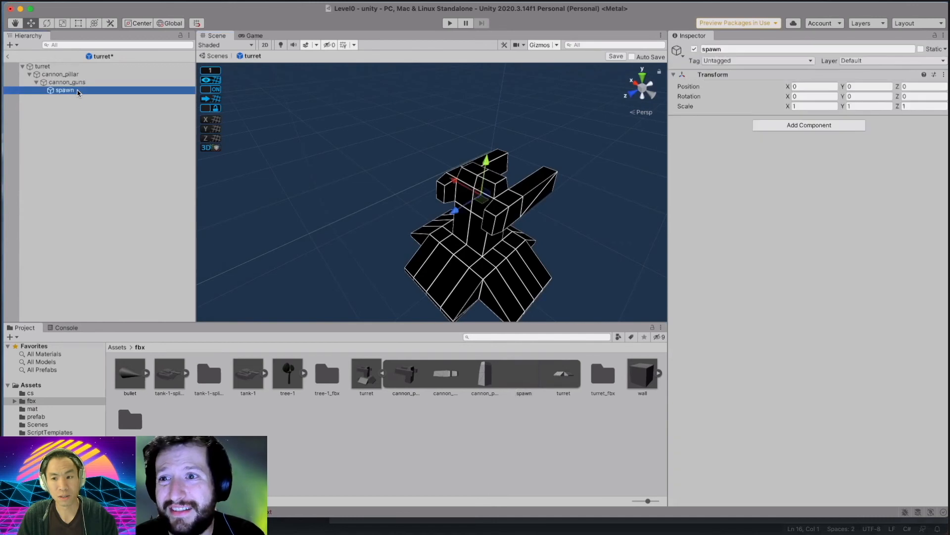
pyautogui.rightClick(77, 93)
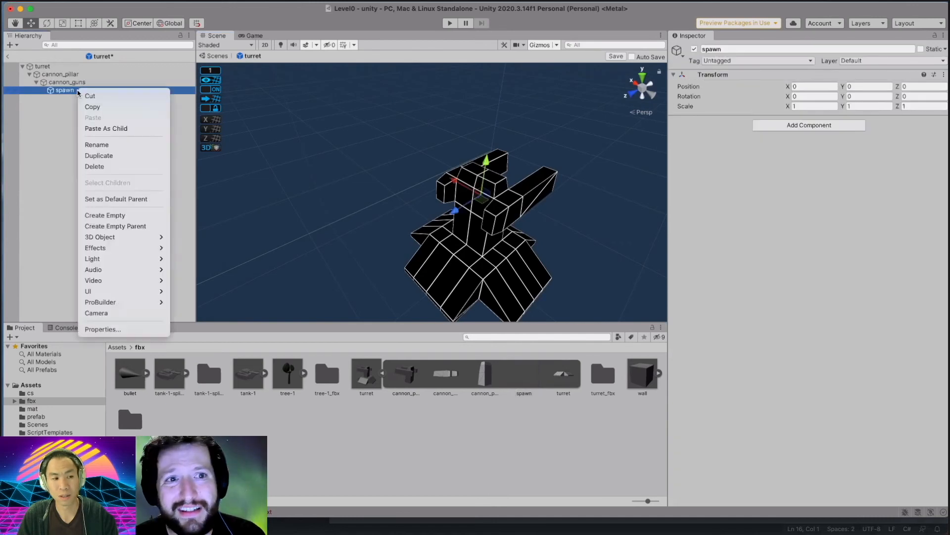
pyautogui.click(127, 166)
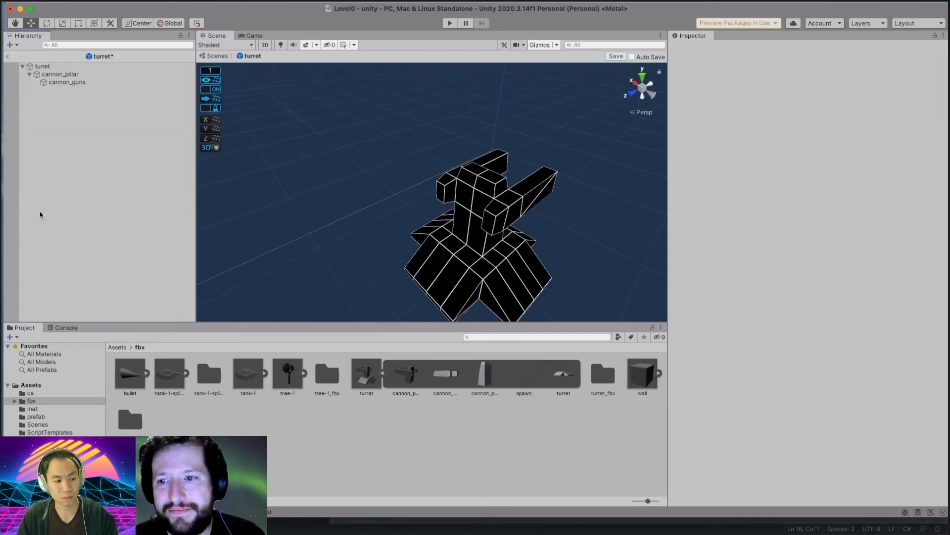
# Leave the turret prefab for the Level0 scene and discard the prefab changes.
pyautogui.click(11, 66)
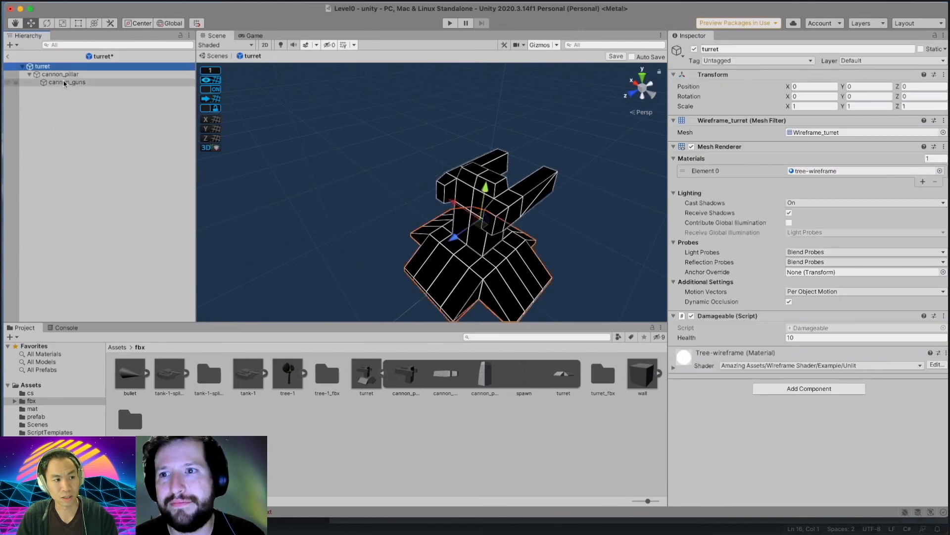
pyautogui.click(8, 56)
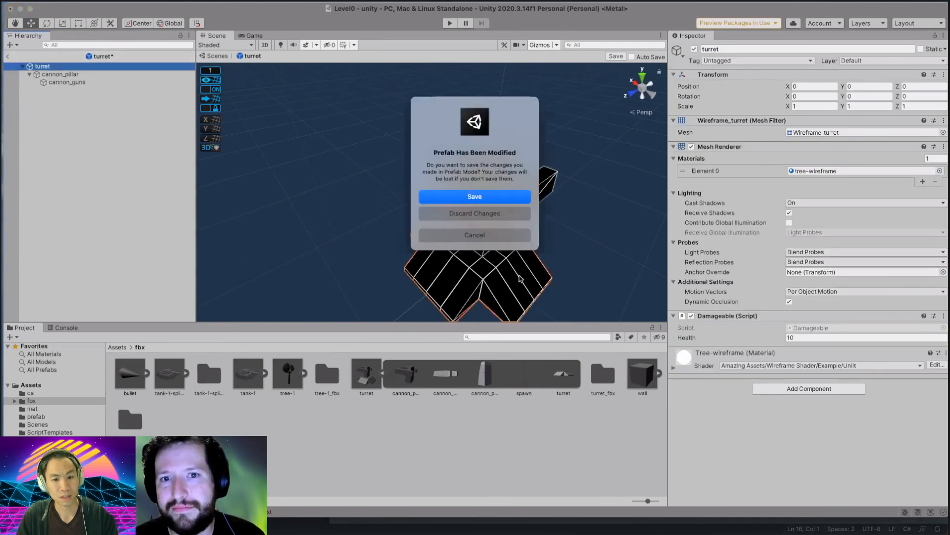
pyautogui.click(478, 215)
# Place the turret model from the fbx folder in the Level0 scene and move it along Z to 7.
pyautogui.moveTo(166, 245); pyautogui.dragTo(93, 191)
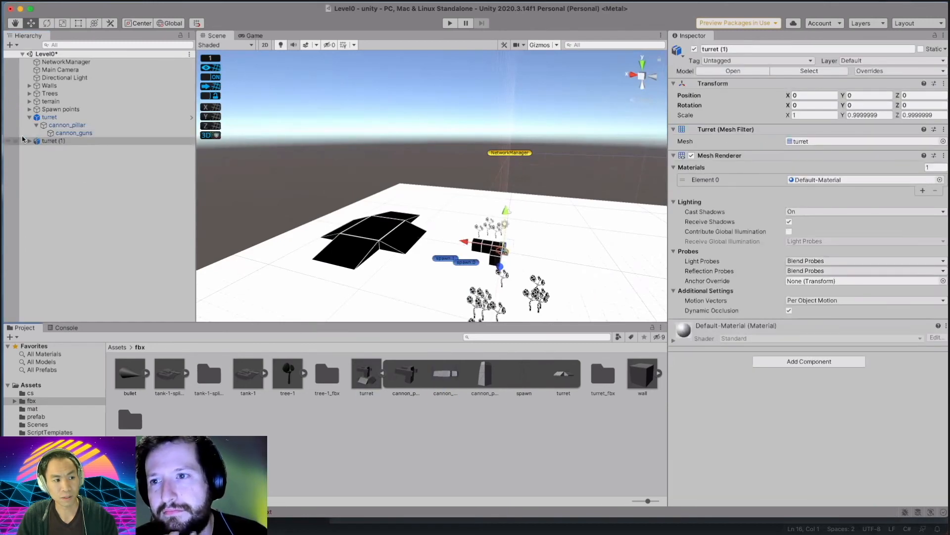
pyautogui.click(25, 141)
pyautogui.click(28, 141)
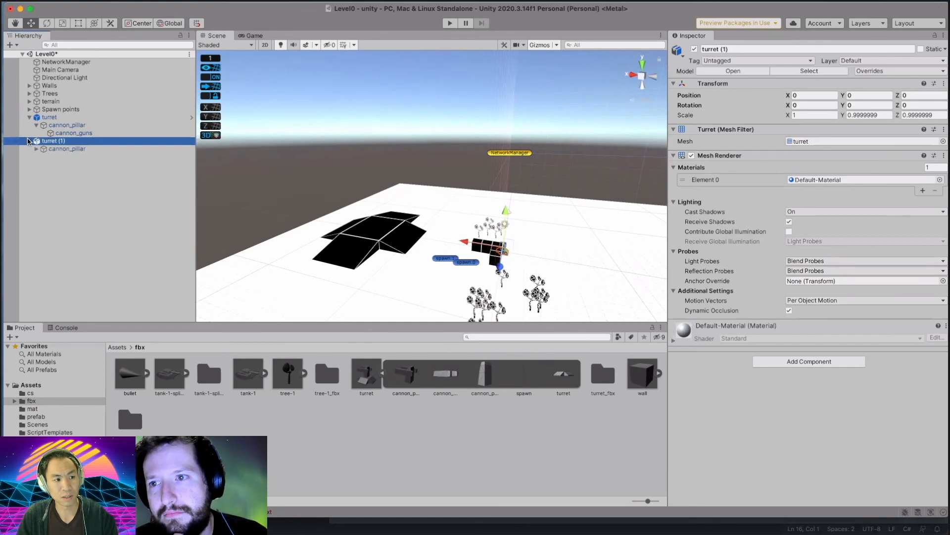
pyautogui.click(27, 141)
pyautogui.moveTo(499, 266); pyautogui.dragTo(493, 309)
pyautogui.scroll(3, 513, 294)
pyautogui.scroll(-3, 513, 292)
pyautogui.moveTo(510, 307); pyautogui.dragTo(480, 275, button='middle')
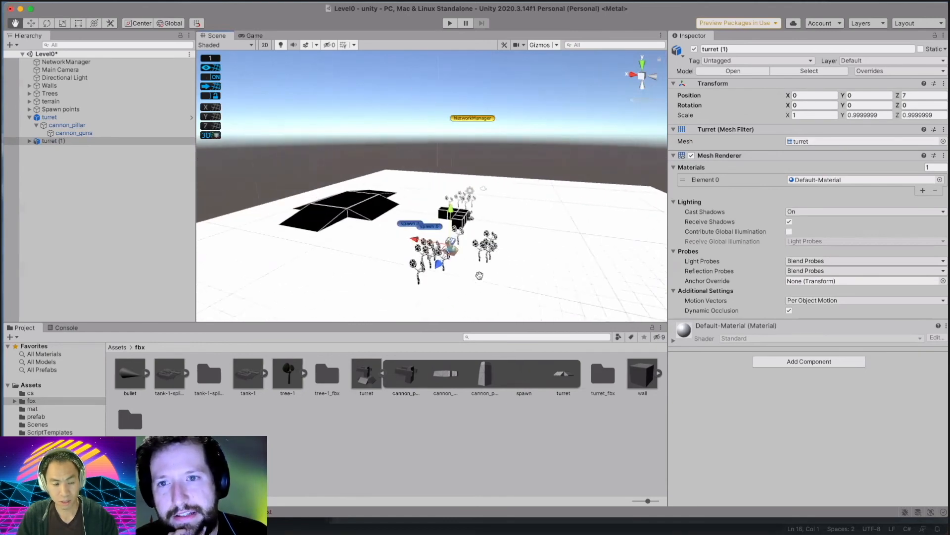
pyautogui.scroll(4, 475, 277)
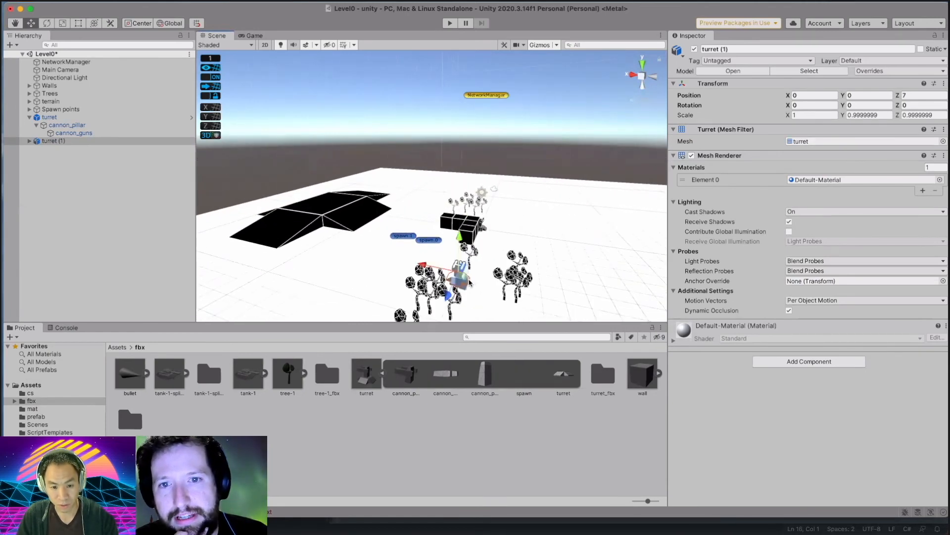
pyautogui.scroll(3, 470, 283)
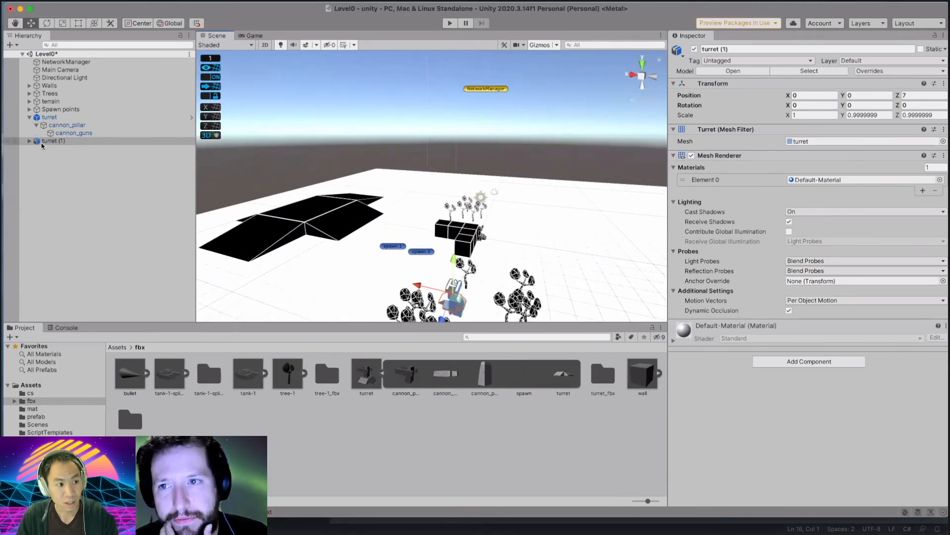
# Expand the newly placed turret (1) through cannon_pillar and cannon_guns and examine its spawn object's transform.
pyautogui.click(25, 142)
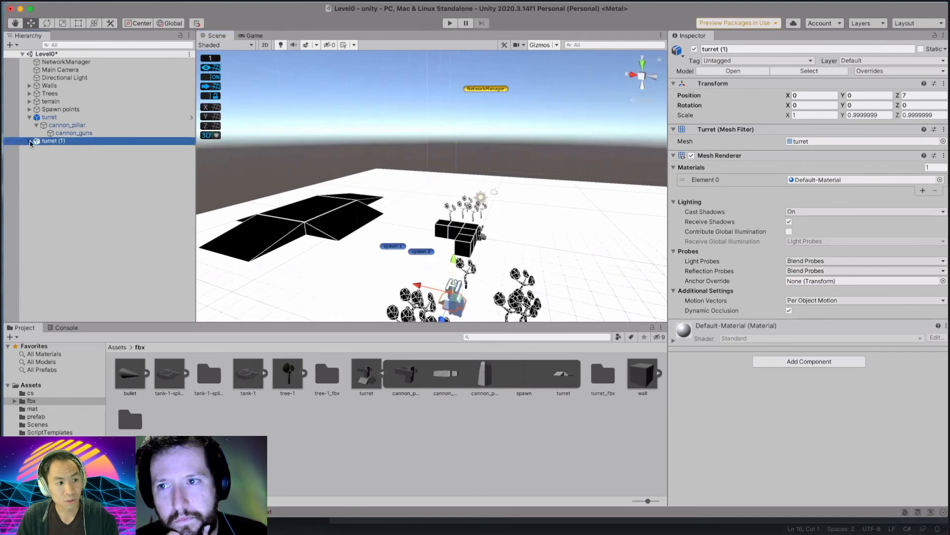
pyautogui.click(30, 141)
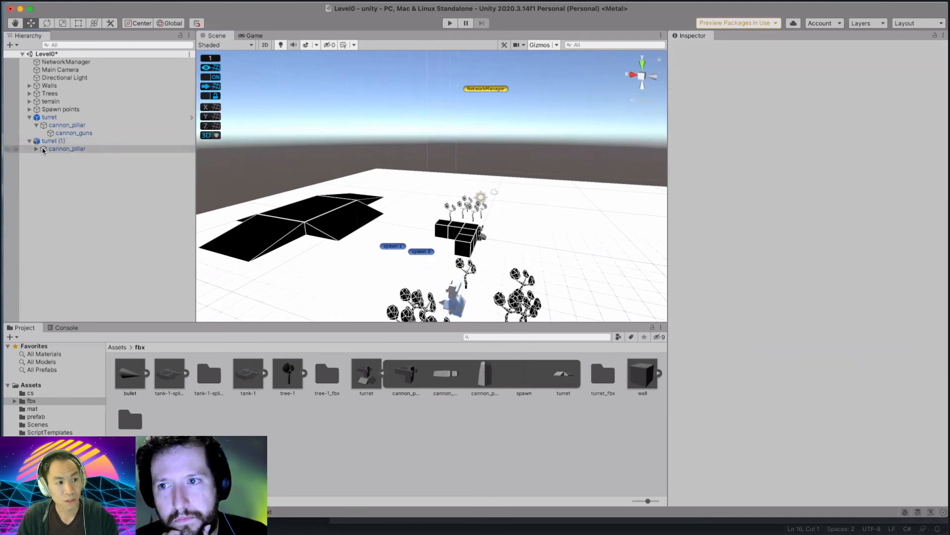
pyautogui.click(44, 150)
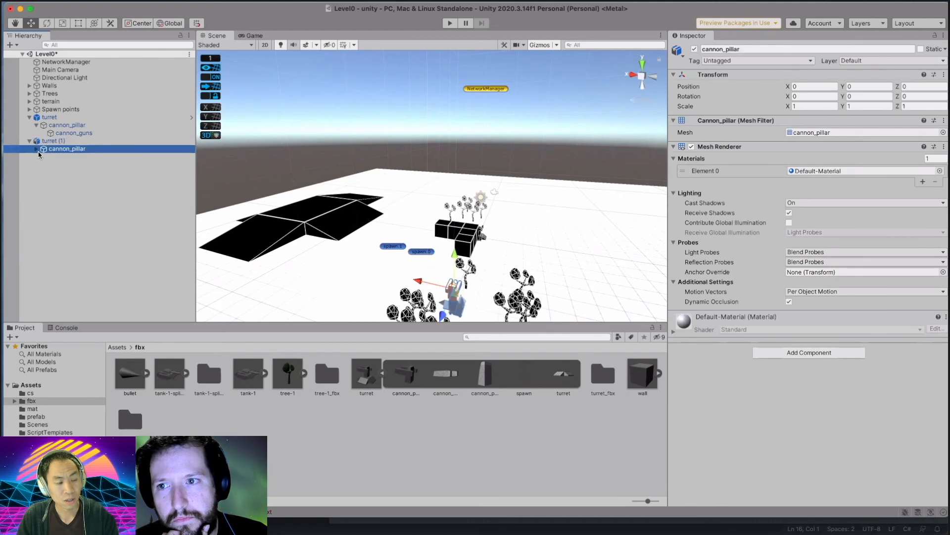
pyautogui.click(38, 150)
pyautogui.click(42, 156)
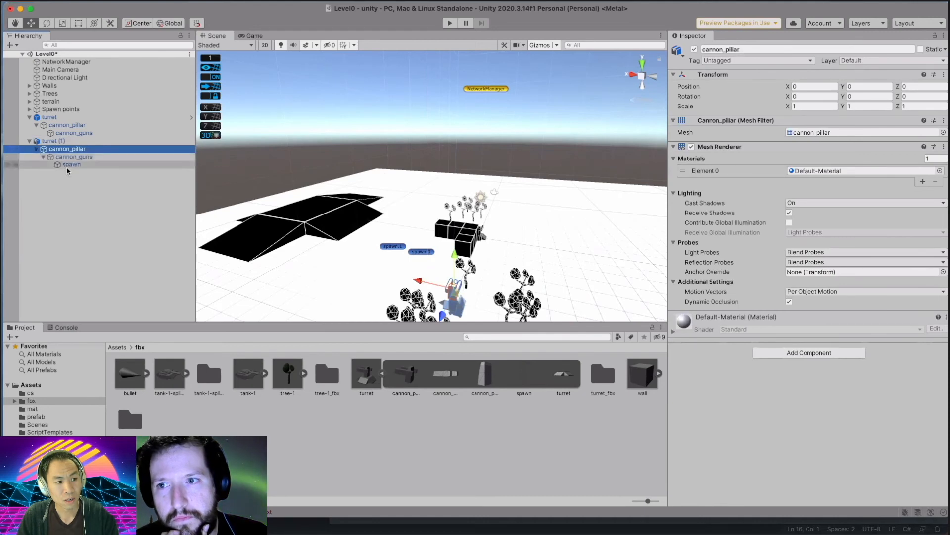
pyautogui.click(69, 166)
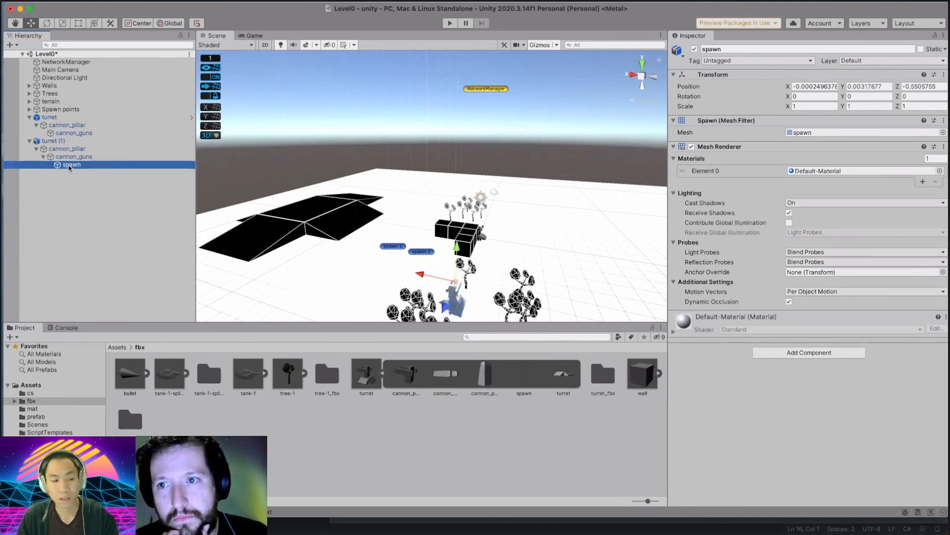
# Try to move the spawn object out of turret (1) and under the original turret's cannon_guns.
pyautogui.moveTo(71, 166); pyautogui.dragTo(78, 137)
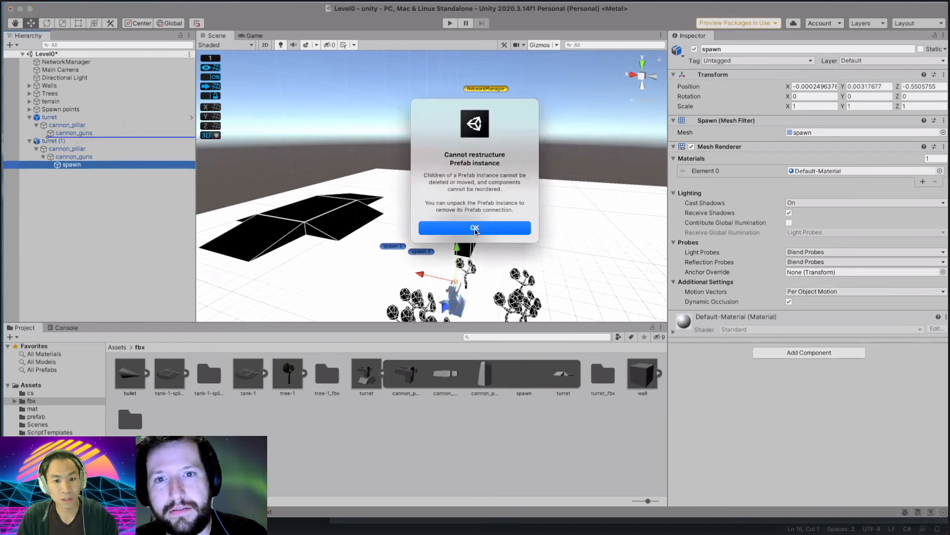
pyautogui.click(460, 227)
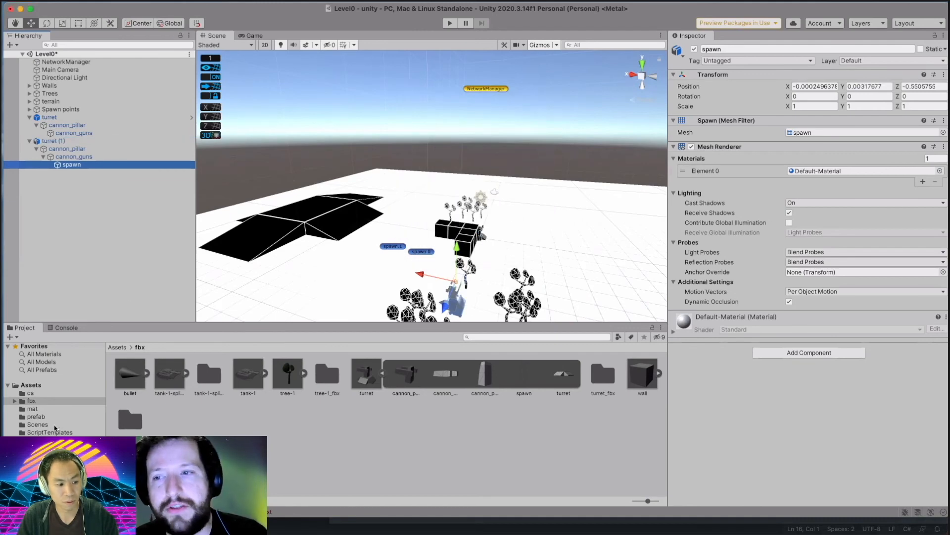
# Open the turret prefab for editing and add the turret model from the fbx folder as a child of its root.
pyautogui.click(35, 417)
pyautogui.doubleClick(316, 375)
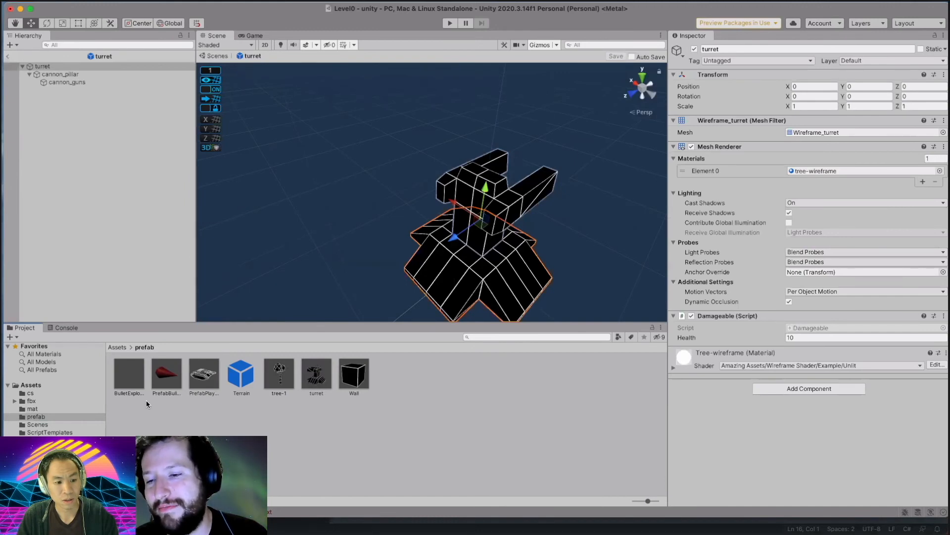
pyautogui.click(34, 400)
pyautogui.click(365, 380)
pyautogui.moveTo(365, 380); pyautogui.dragTo(44, 73)
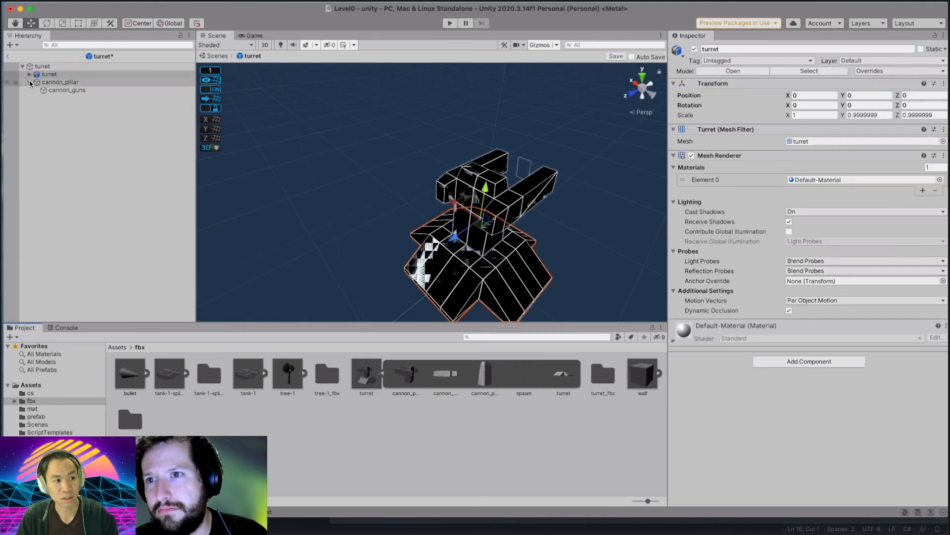
# Delete the prefab's original cannon_pillar and try to move the nested turret's cannon_pillar directly under the root turret.
pyautogui.click(29, 76)
pyautogui.click(30, 75)
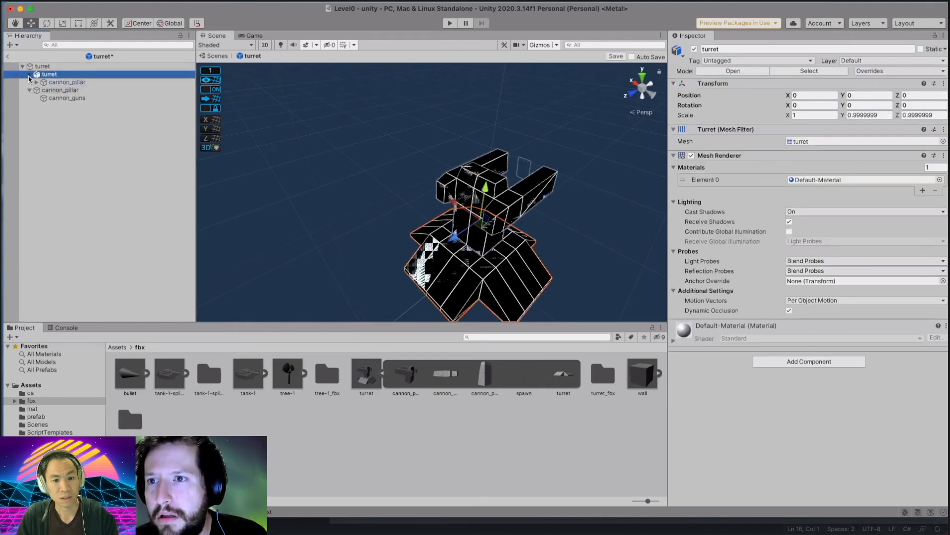
pyautogui.click(30, 90)
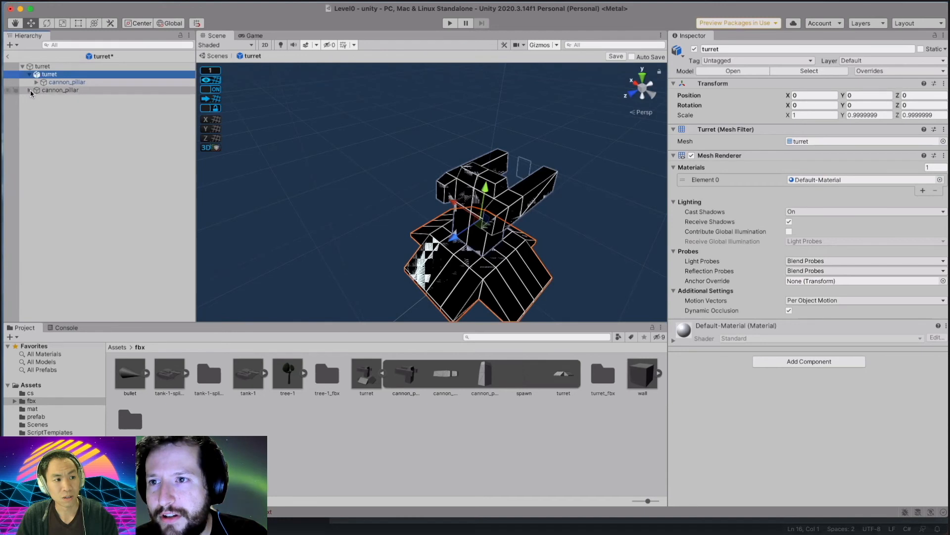
pyautogui.click(47, 91)
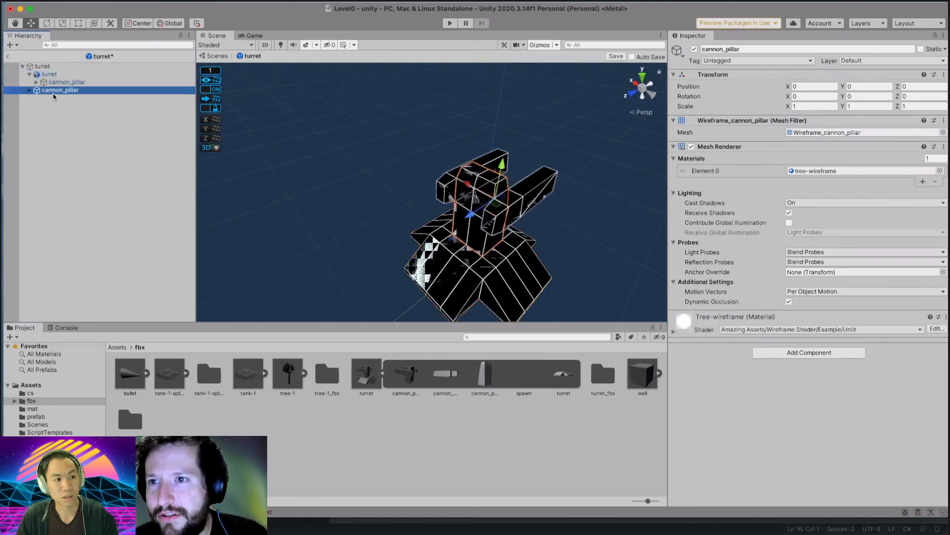
pyautogui.click(57, 83)
pyautogui.click(59, 96)
pyautogui.click(59, 91)
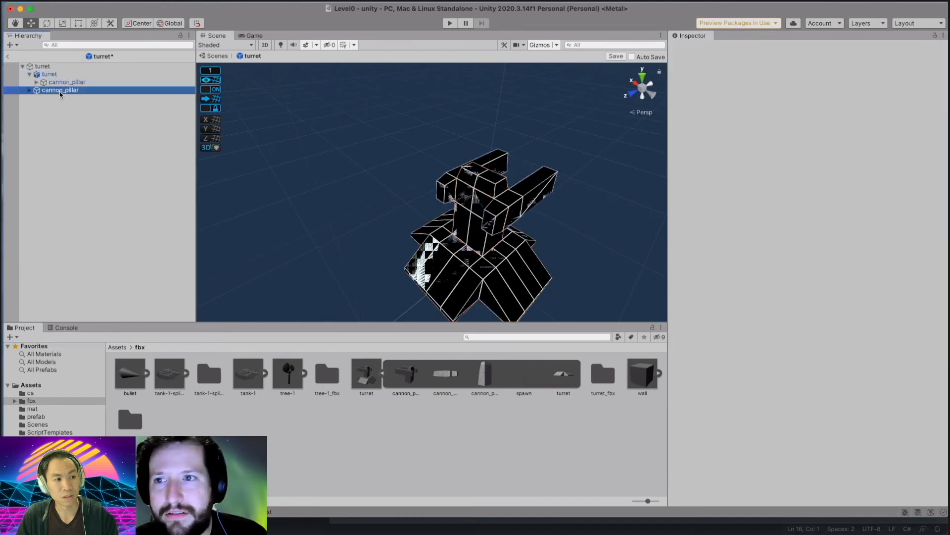
pyautogui.rightClick(60, 95)
pyautogui.click(81, 166)
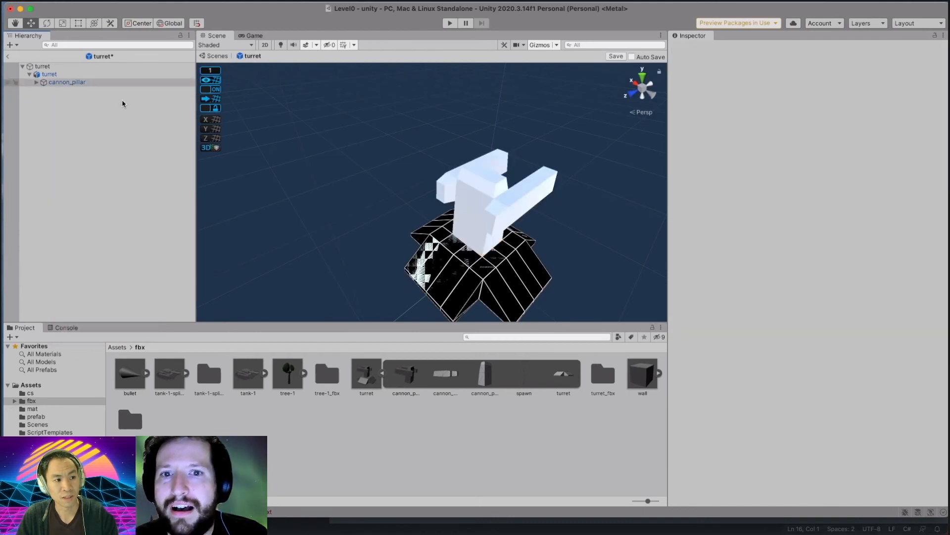
pyautogui.moveTo(64, 82); pyautogui.dragTo(42, 68)
pyautogui.click(474, 227)
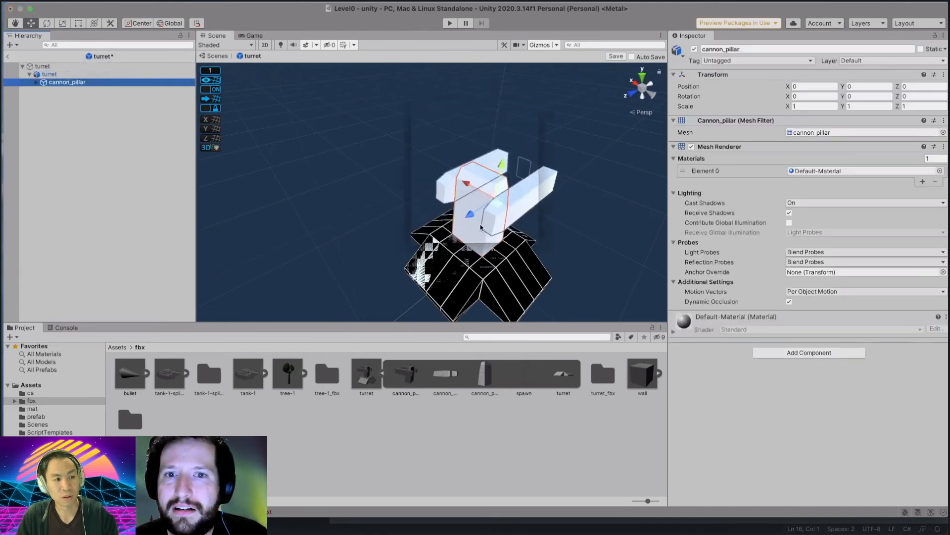
# Undo the deletion of the prefab's original cannon_pillar.
pyautogui.click(111, 154)
pyautogui.press('super+z')
pyautogui.press('super+z')
pyautogui.press('super+z')
pyautogui.press('super+z')
pyautogui.press('super+z')
pyautogui.press('super+z')
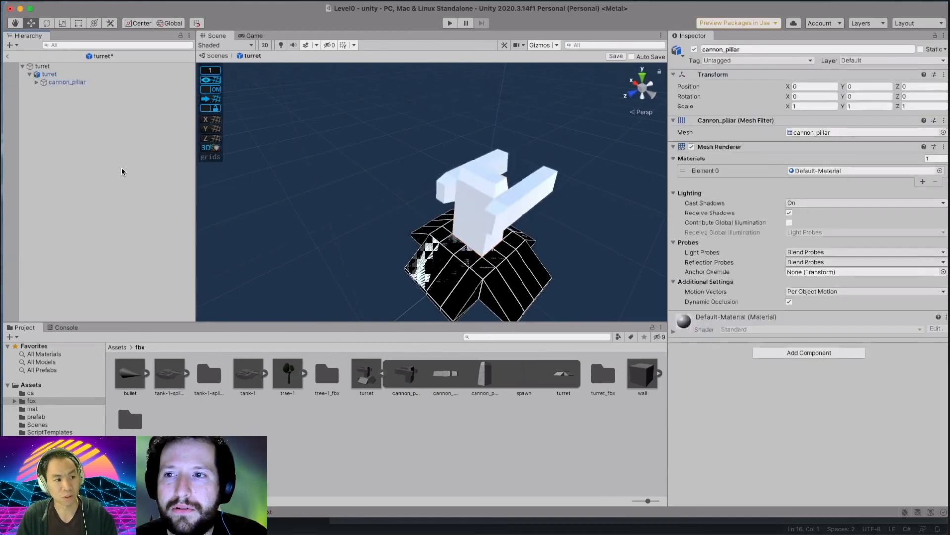
pyautogui.press('super+z')
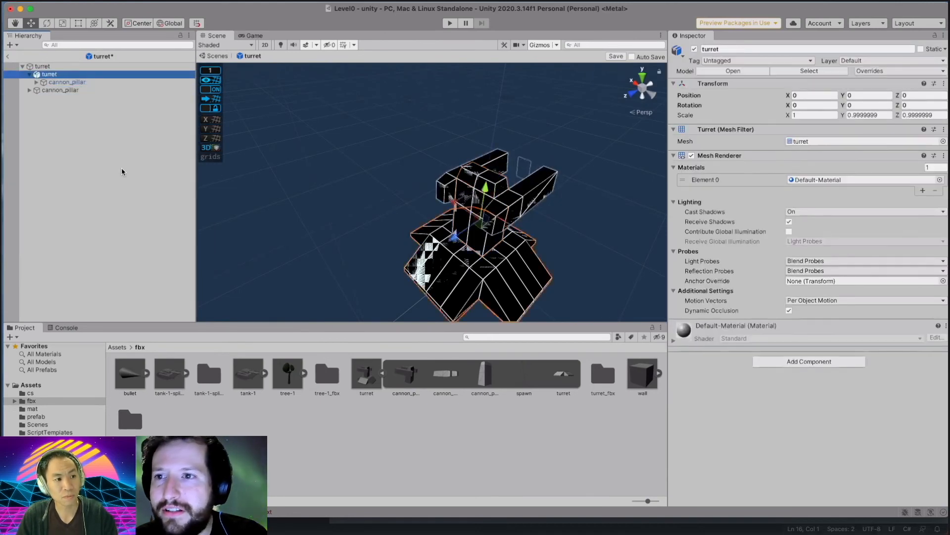
# Expand the nested turret down to its spawn object and the original cannon_pillar down to its cannon_guns.
pyautogui.click(40, 82)
pyautogui.click(37, 83)
pyautogui.click(46, 90)
pyautogui.click(44, 90)
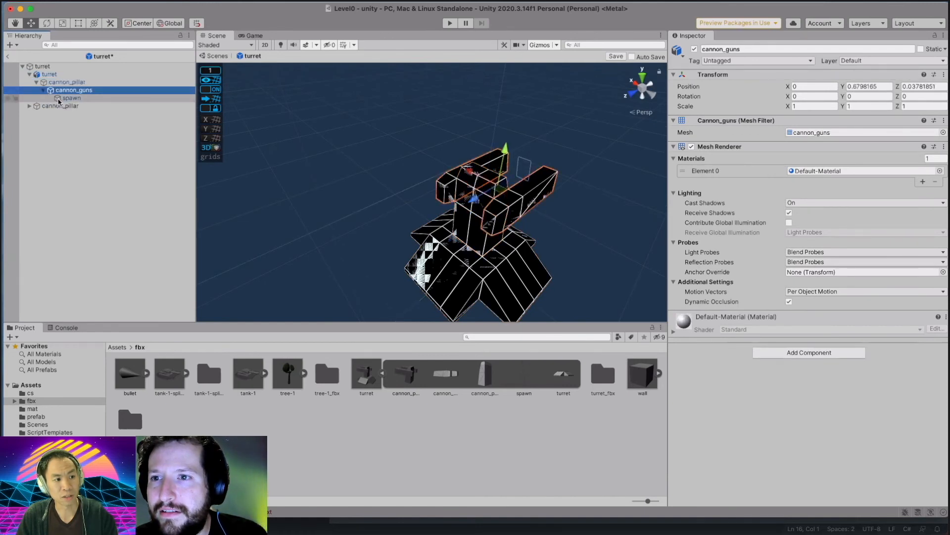
pyautogui.click(29, 104)
pyautogui.click(59, 114)
# Try to move the nested turret's spawn object under the original cannon_guns.
pyautogui.moveTo(69, 98); pyautogui.dragTo(71, 119)
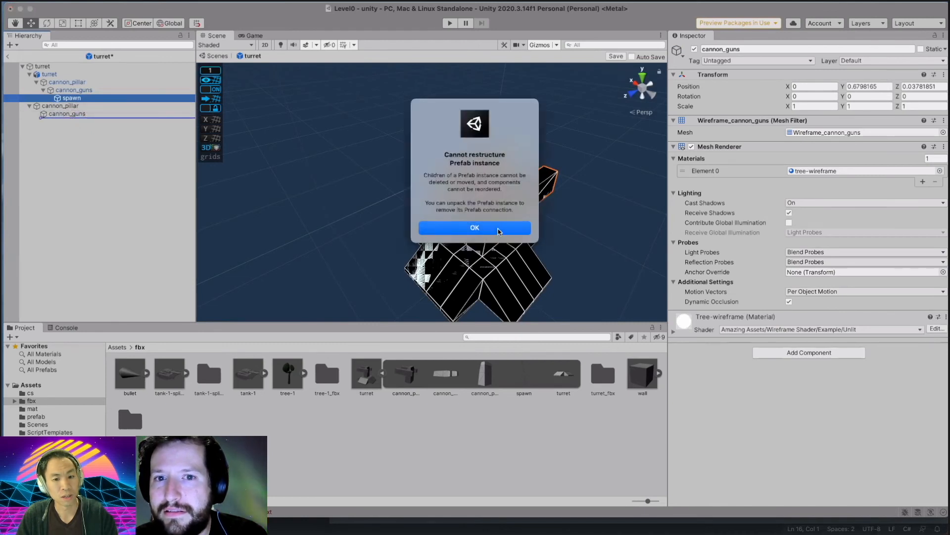
pyautogui.press('Return')
pyautogui.moveTo(72, 98); pyautogui.dragTo(76, 117)
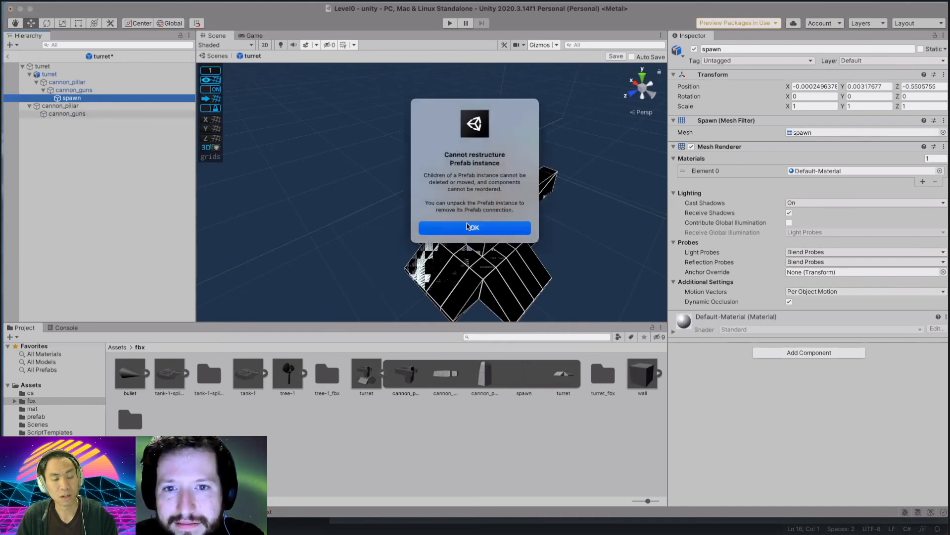
pyautogui.click(467, 226)
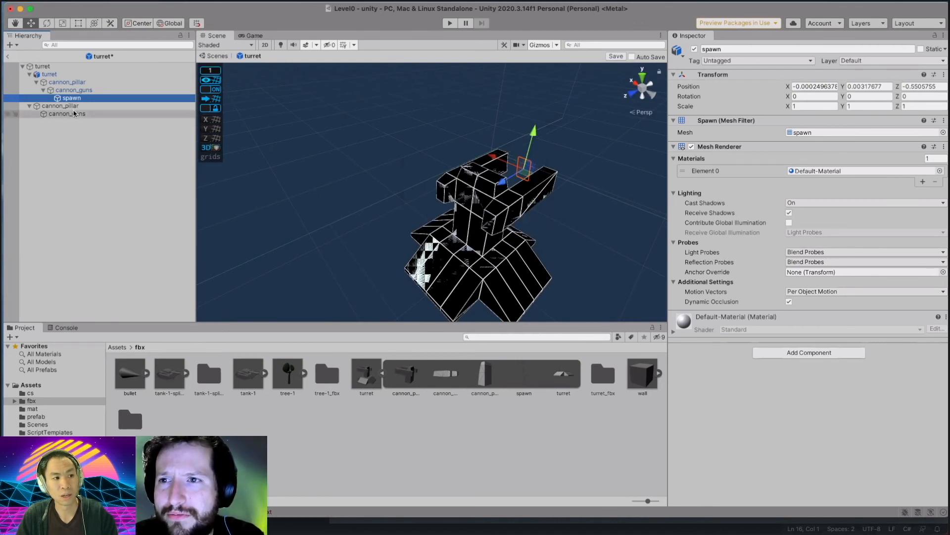
pyautogui.click(61, 67)
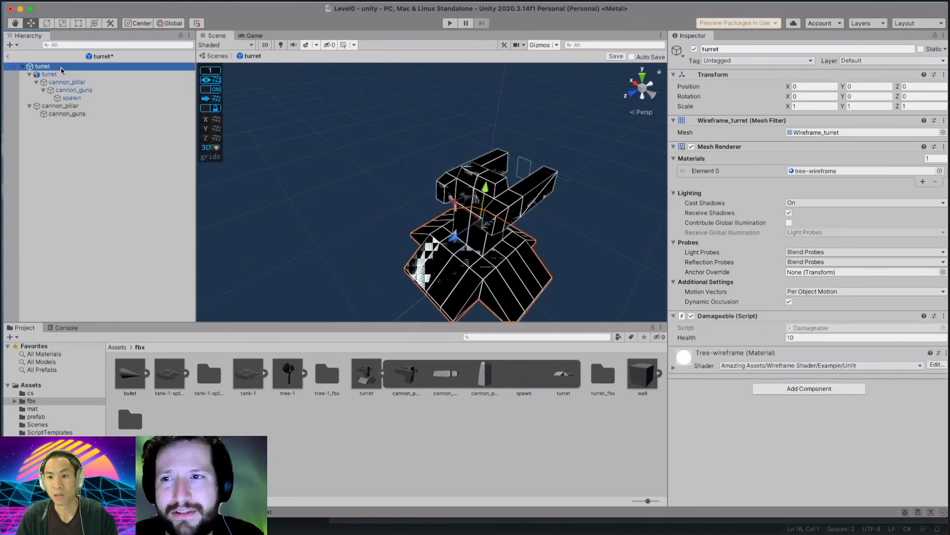
pyautogui.rightClick(61, 67)
pyautogui.click(58, 83)
pyautogui.rightClick(55, 74)
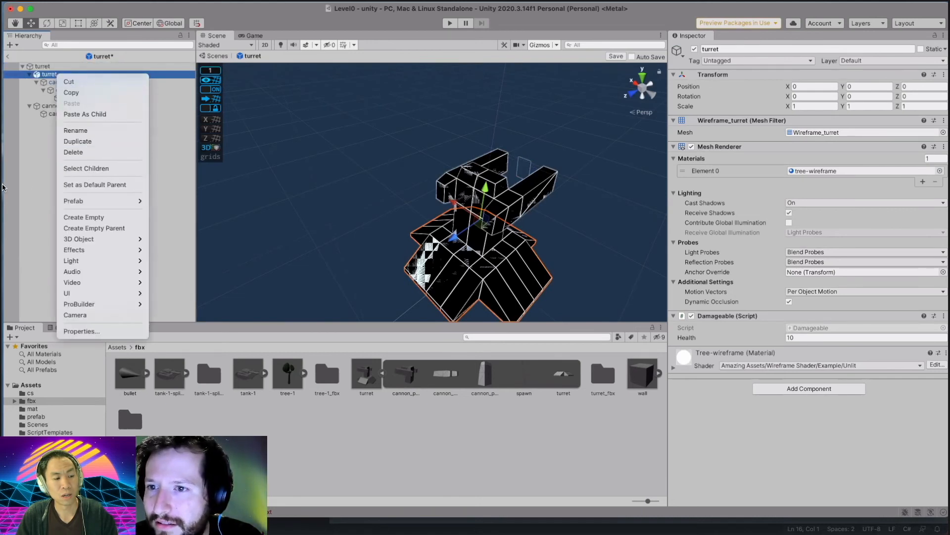
pyautogui.click(20, 178)
# Duplicate the nested turret's spawn object and make the copy a child of the original cannon_guns.
pyautogui.click(79, 96)
pyautogui.rightClick(80, 95)
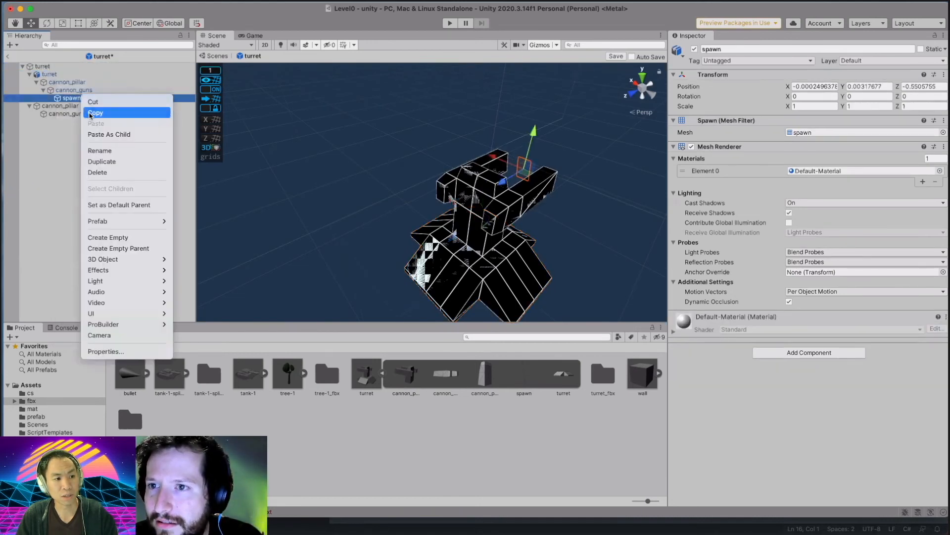
pyautogui.click(102, 161)
pyautogui.moveTo(71, 106)
pyautogui.mouseDown()
pyautogui.moveTo(76, 131)
pyautogui.moveTo(62, 116)
pyautogui.moveTo(74, 115)
pyautogui.mouseUp()
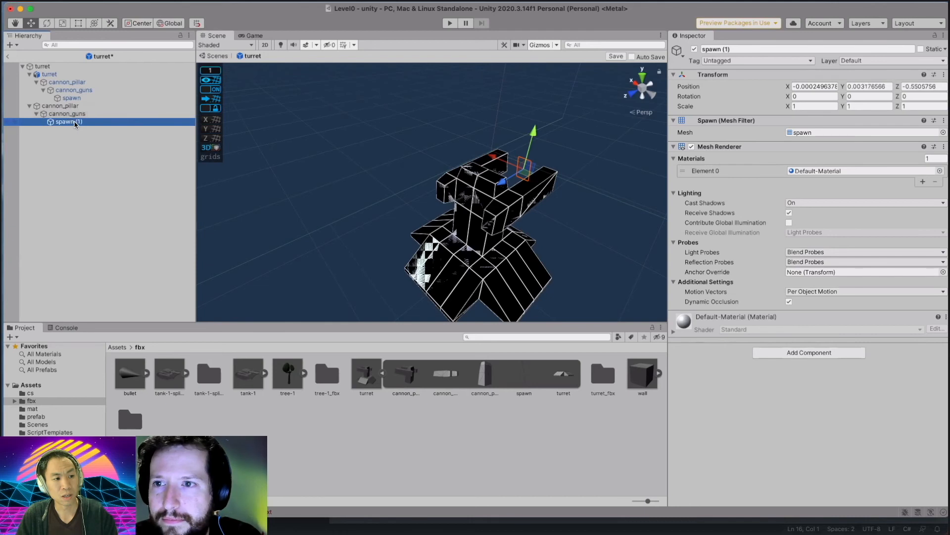
# Delete the nested turret model from the turret prefab.
pyautogui.press('Return')
pyautogui.rightClick(59, 75)
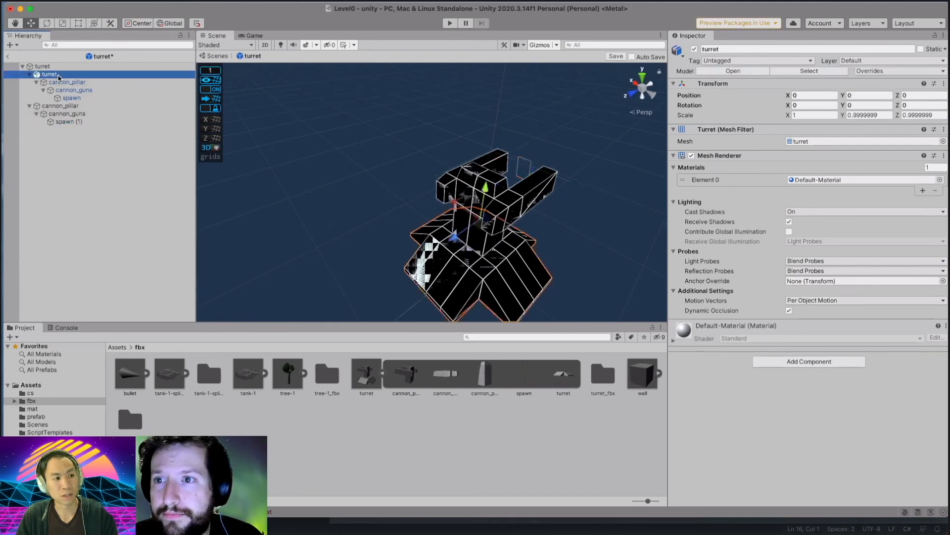
pyautogui.click(82, 152)
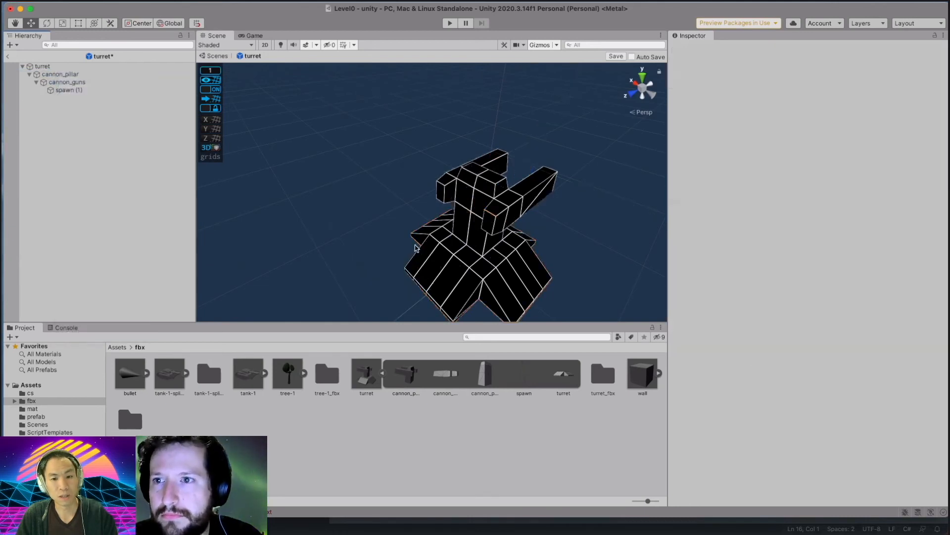
# Remove the Mesh Filter and Mesh Renderer components from spawn (1) and save the turret prefab.
pyautogui.click(74, 90)
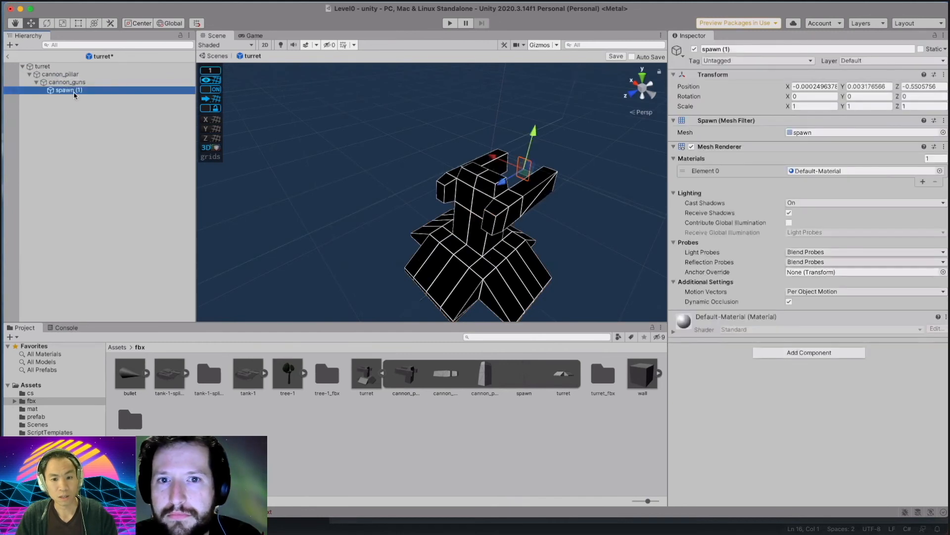
pyautogui.moveTo(568, 275); pyautogui.dragTo(536, 272)
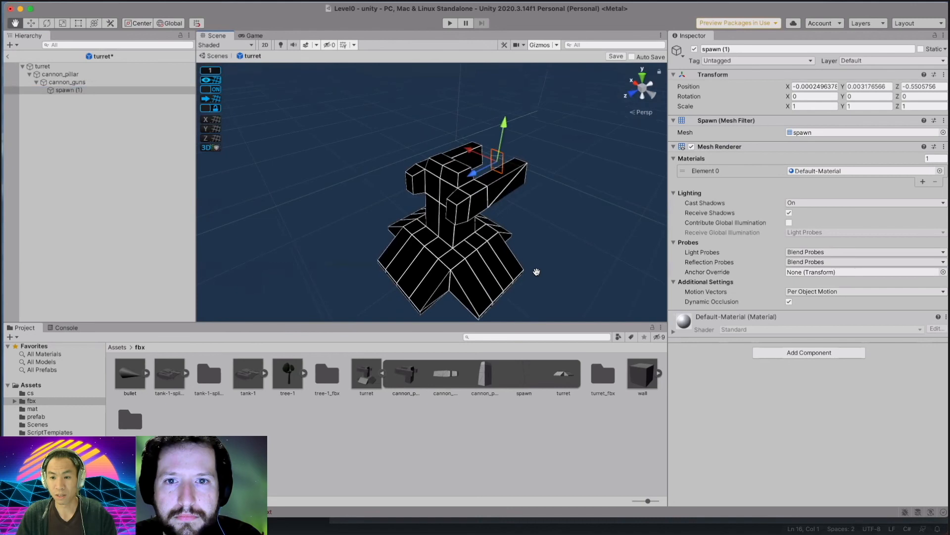
pyautogui.click(744, 147)
pyautogui.click(741, 120)
pyautogui.rightClick(739, 123)
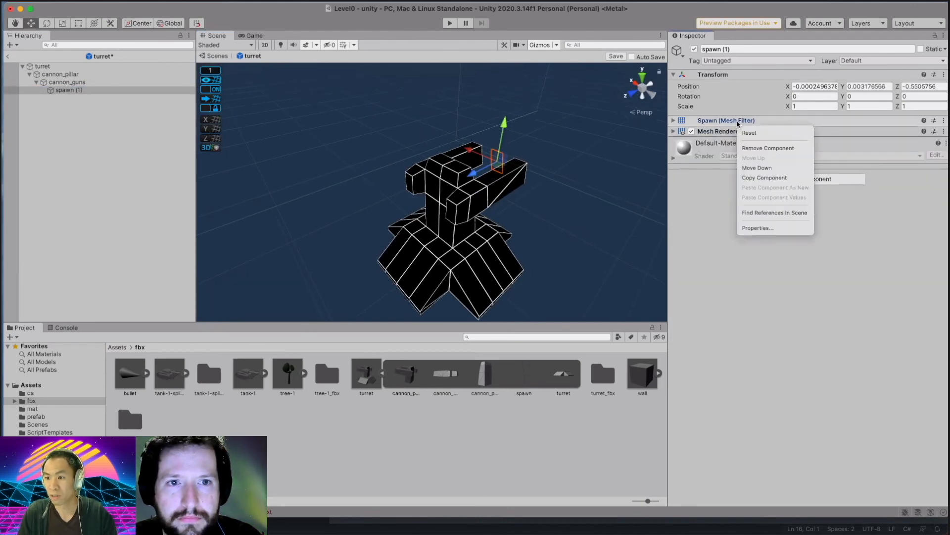
pyautogui.click(762, 149)
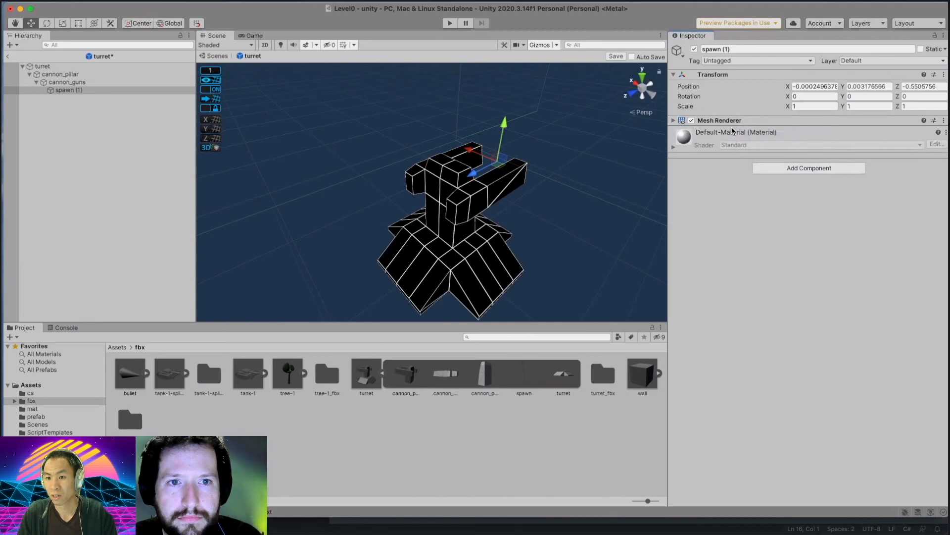
pyautogui.rightClick(724, 122)
pyautogui.click(747, 146)
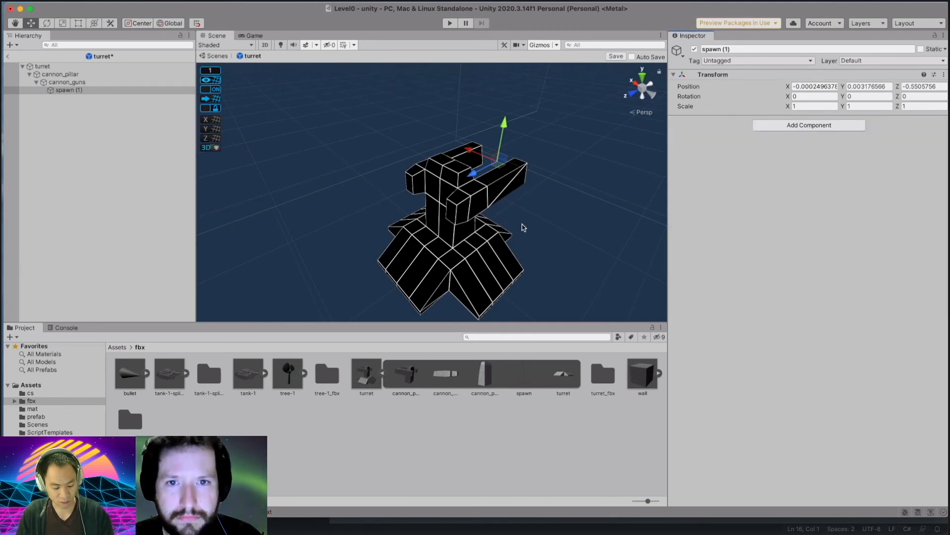
pyautogui.keyDown('alt'); pyautogui.moveTo(523, 225); pyautogui.dragTo(371, 223); pyautogui.keyUp('alt')
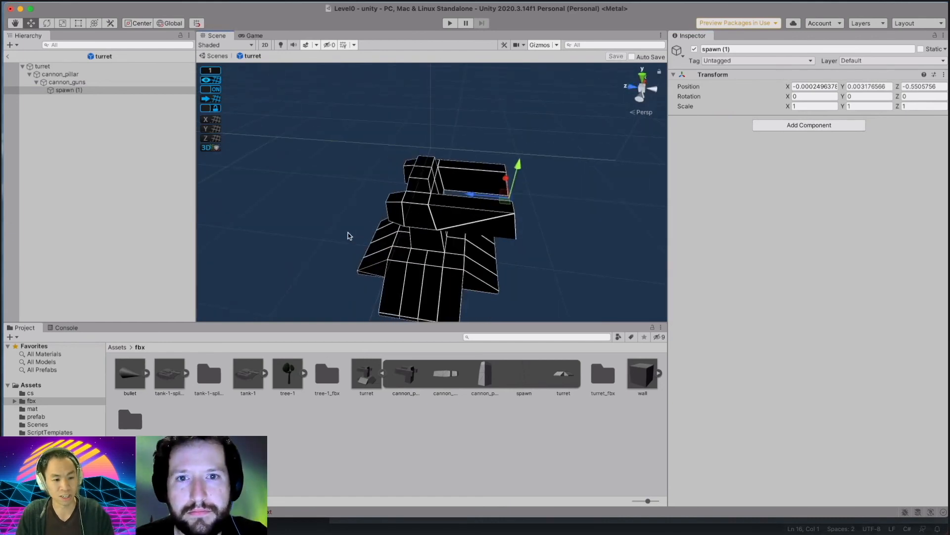
# Rename the spawn (1) object under cannon_guns to spawn.
pyautogui.doubleClick(82, 91)
pyautogui.rightClick(83, 92)
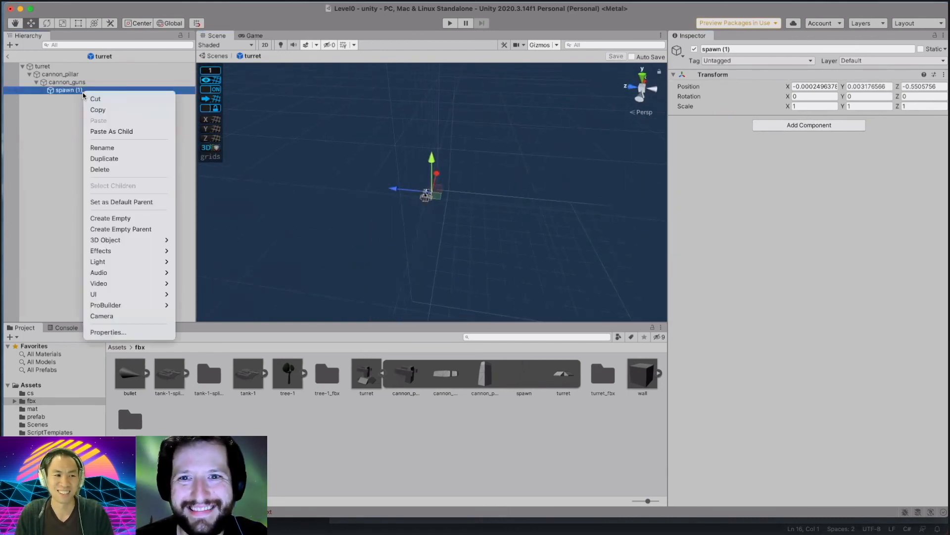
pyautogui.click(125, 152)
pyautogui.write('spawn')
pyautogui.press('Return')
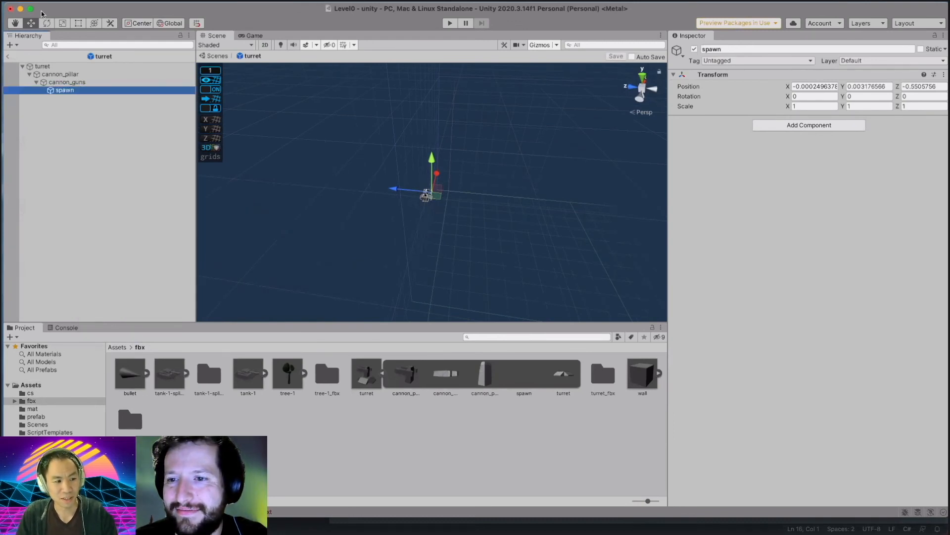
# Leave the turret prefab for the Level0 scene and delete turret (1) from it.
pyautogui.click(7, 56)
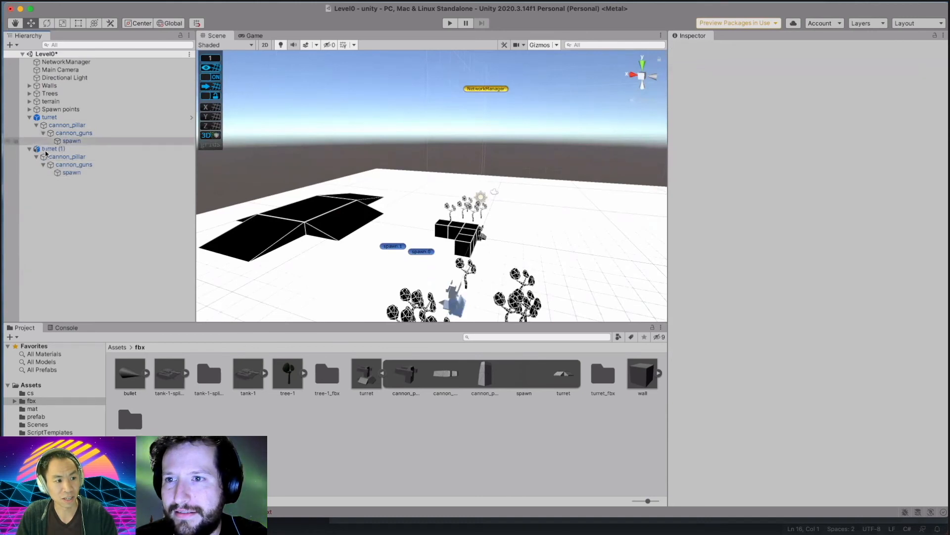
pyautogui.click(46, 150)
pyautogui.rightClick(46, 151)
pyautogui.click(69, 227)
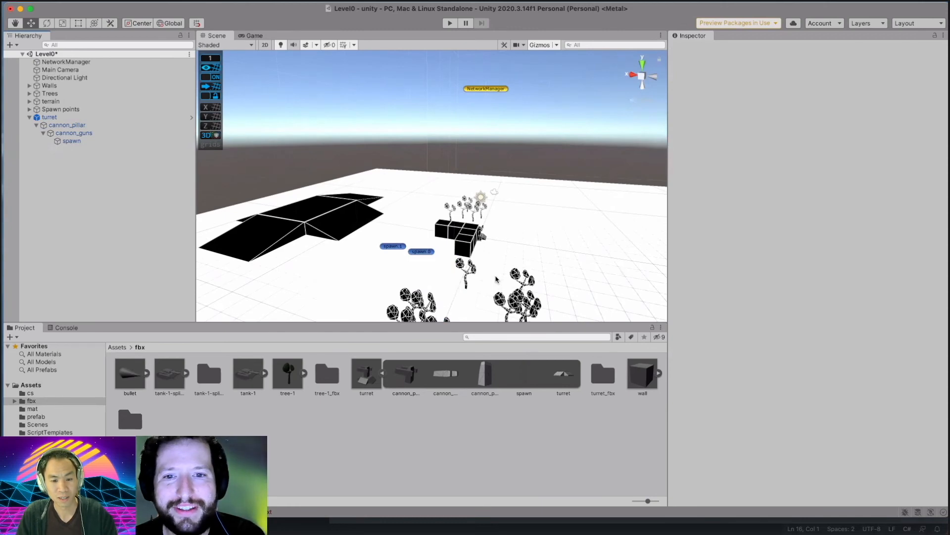
pyautogui.keyDown('alt'); pyautogui.moveTo(544, 270); pyautogui.dragTo(242, 257); pyautogui.keyUp('alt')
pyautogui.scroll(5, 355, 244)
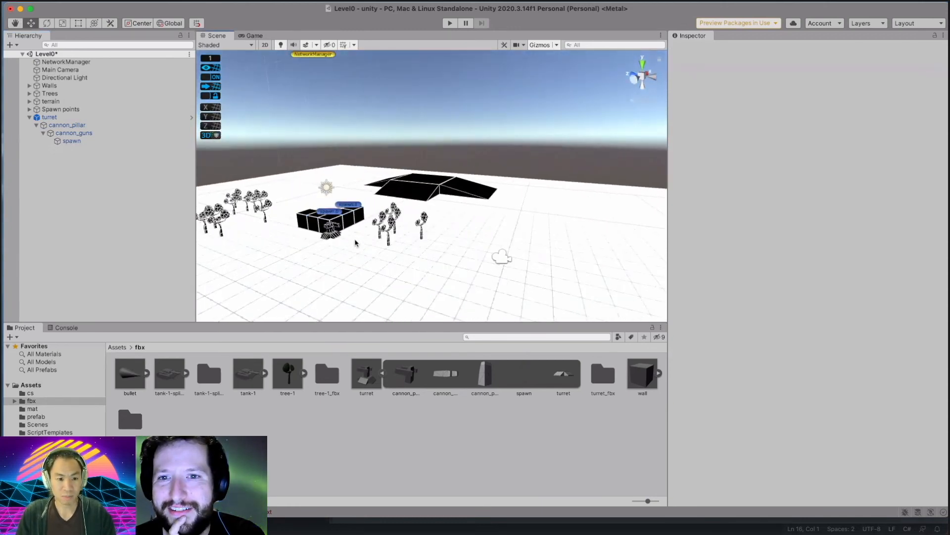
pyautogui.scroll(-3, 328, 233)
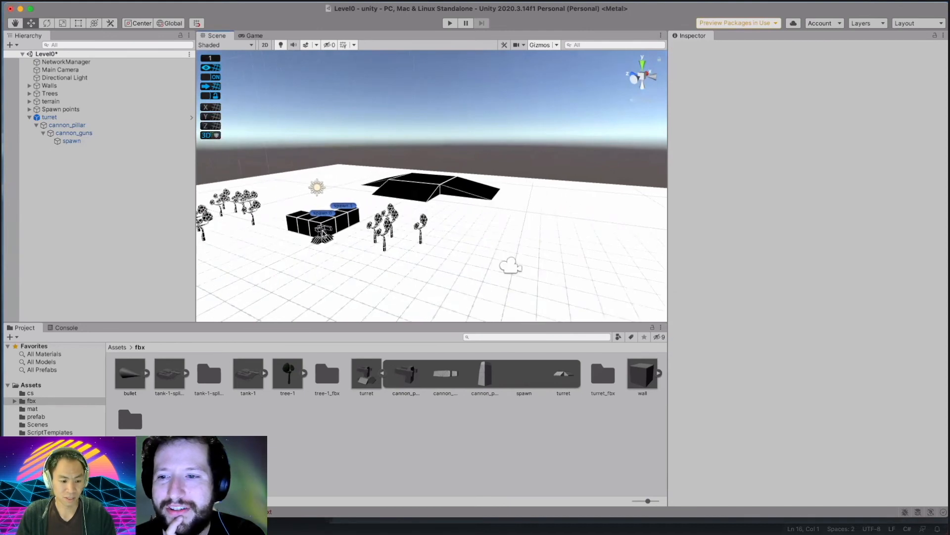
pyautogui.scroll(2, 290, 233)
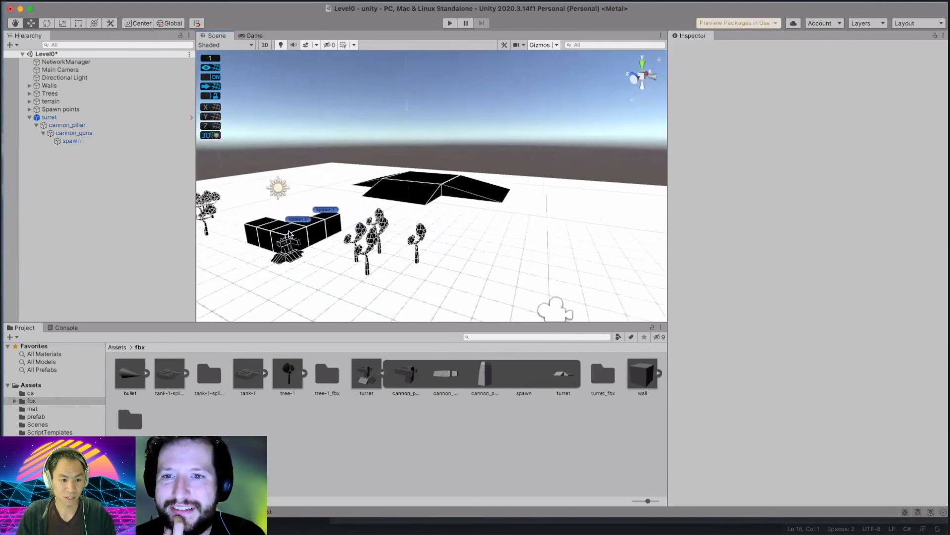
# Open the turret prefab from the prefab folder for editing.
pyautogui.click(72, 141)
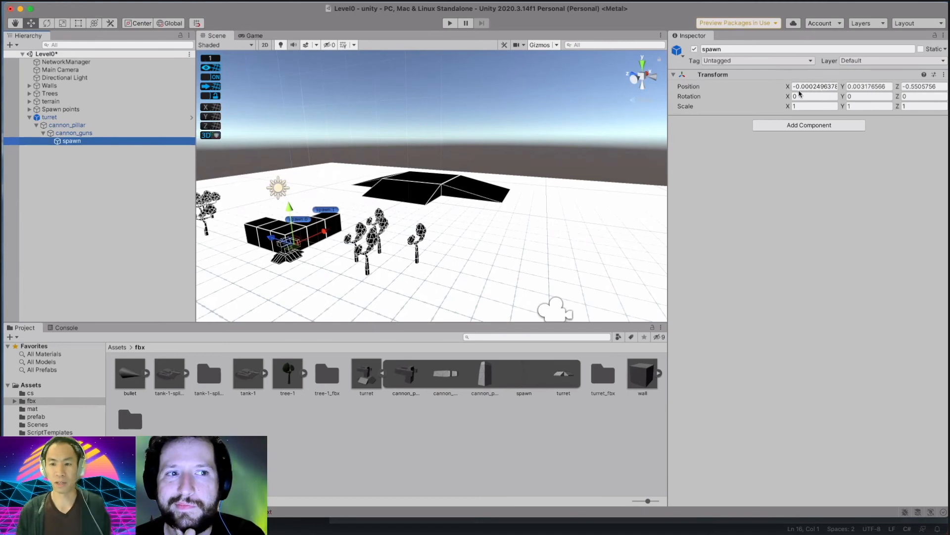
pyautogui.click(50, 117)
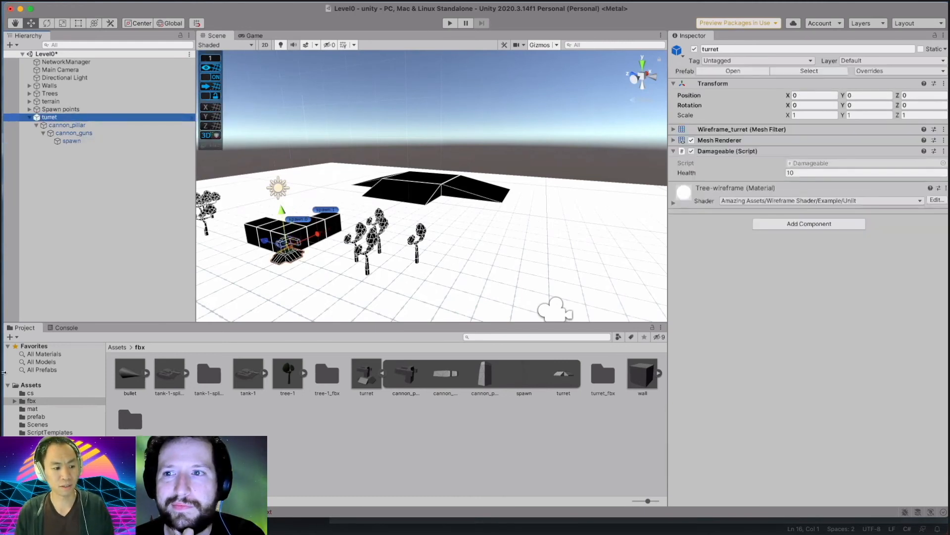
pyautogui.click(53, 410)
pyautogui.click(50, 416)
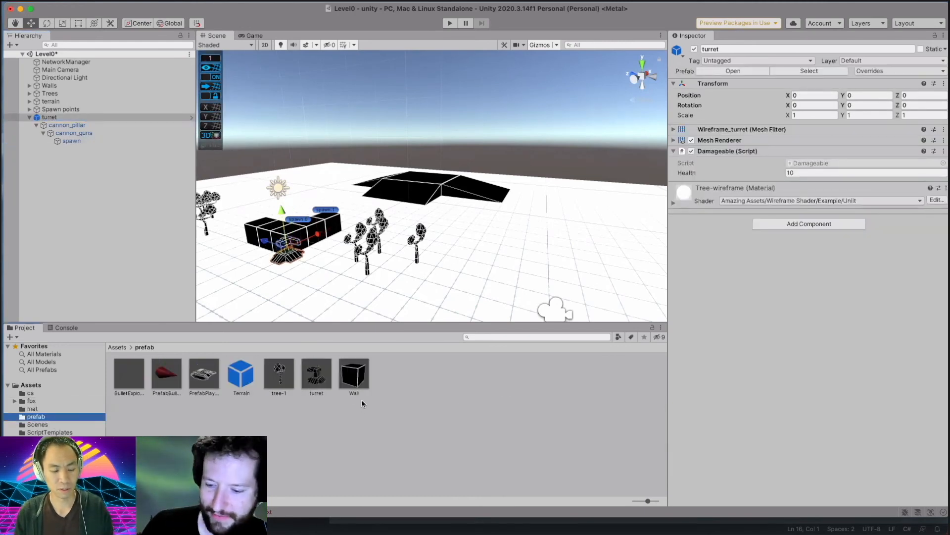
pyautogui.click(316, 376)
pyautogui.doubleClick(330, 381)
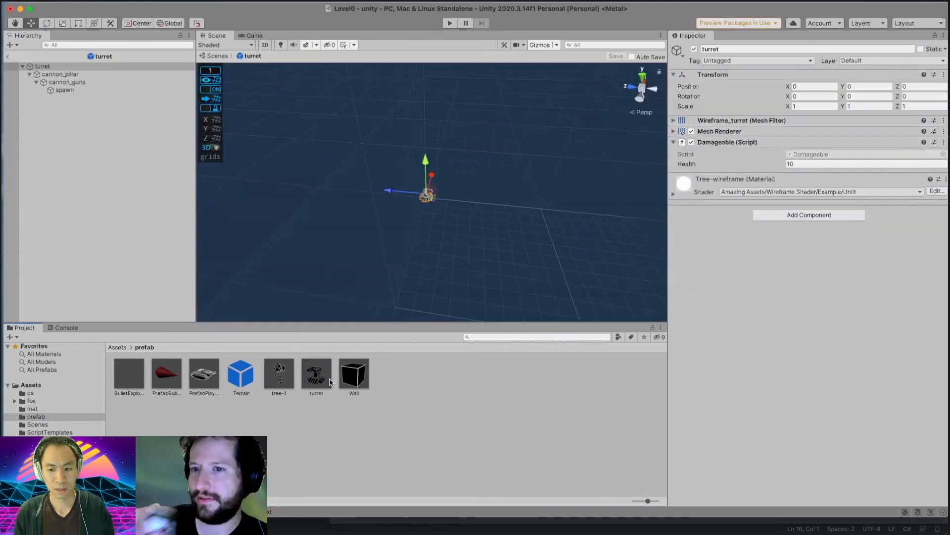
# Switch to Visual Studio Code and read through the Update and CmdSpawnBullet methods in Turret.cs.
pyautogui.click(825, 217)
pyautogui.click(705, 256)
pyautogui.hotkey('ctrl', 'Right')
pyautogui.hotkey('ctrl', 'Left')
pyautogui.press('super+Tab')
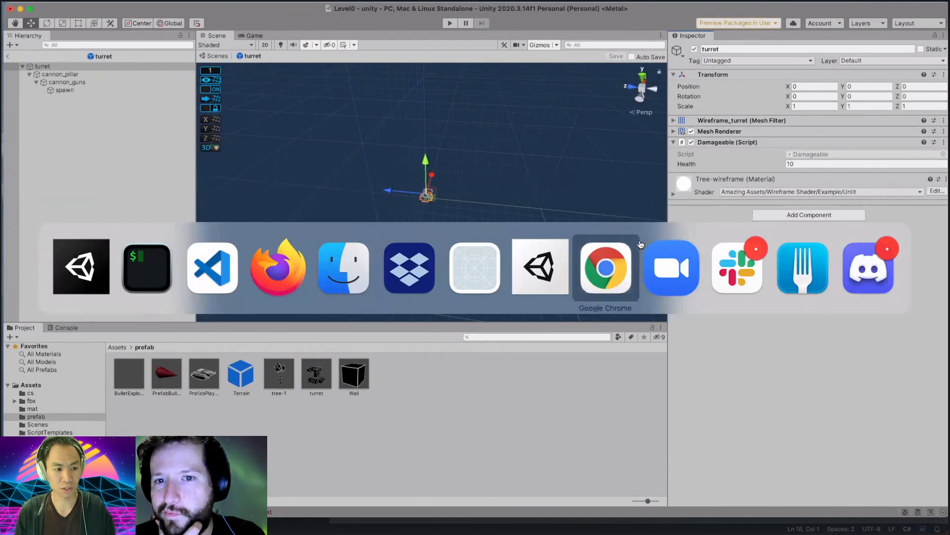
pyautogui.press('super+Tab')
pyautogui.press('super+Tab')
pyautogui.press('super+Tab')
pyautogui.press('super+Tab')
pyautogui.press('super+Tab')
pyautogui.press('super+Tab')
pyautogui.press('super+Tab')
pyautogui.click(503, 248)
pyautogui.click(460, 253)
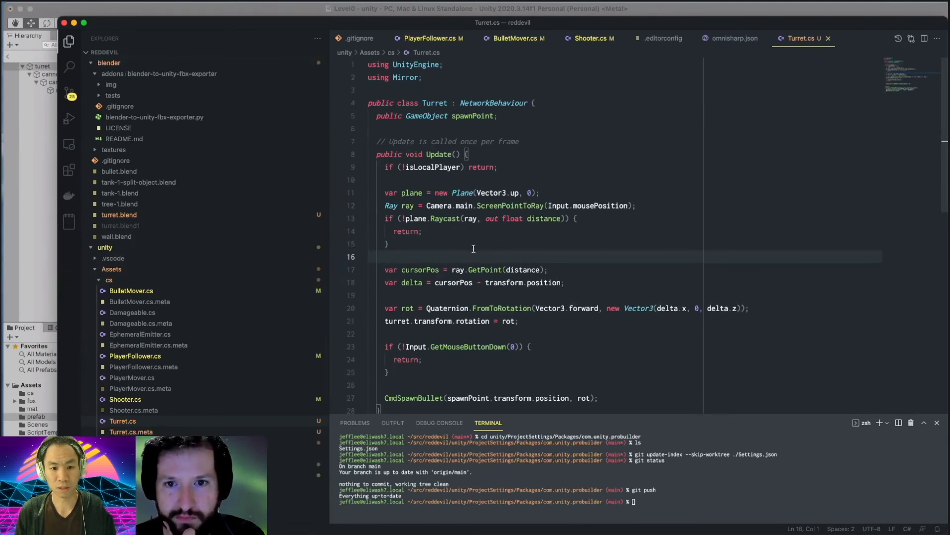
pyautogui.scroll(-5, 473, 247)
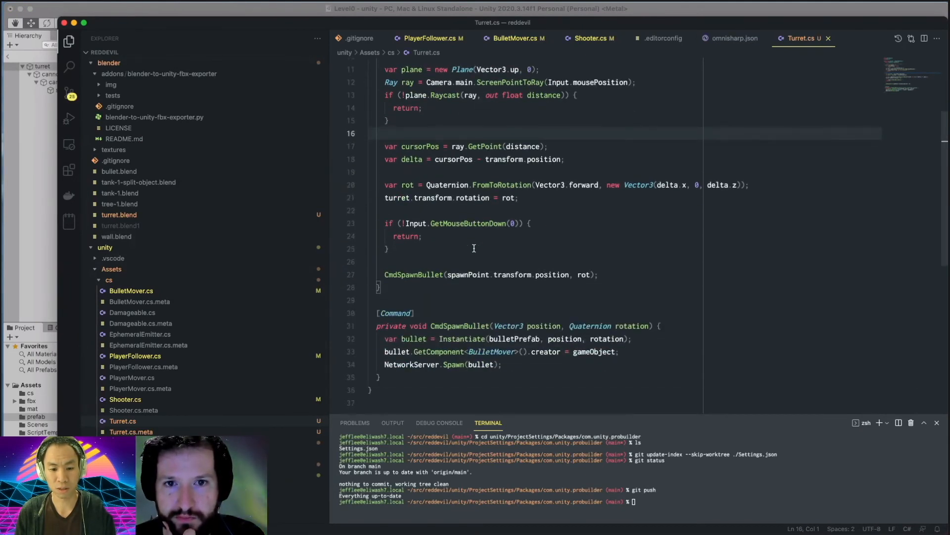
pyautogui.scroll(1, 474, 248)
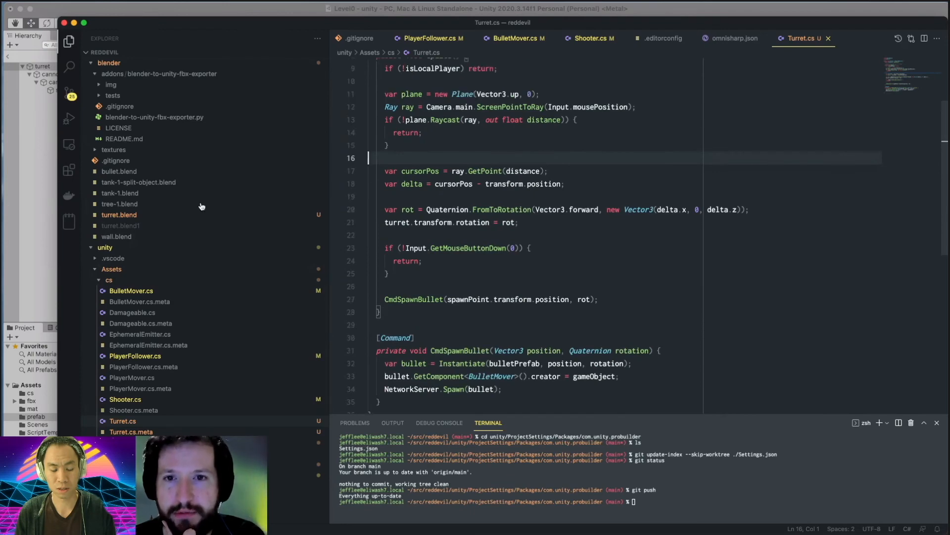
pyautogui.click(22, 177)
pyautogui.click(74, 89)
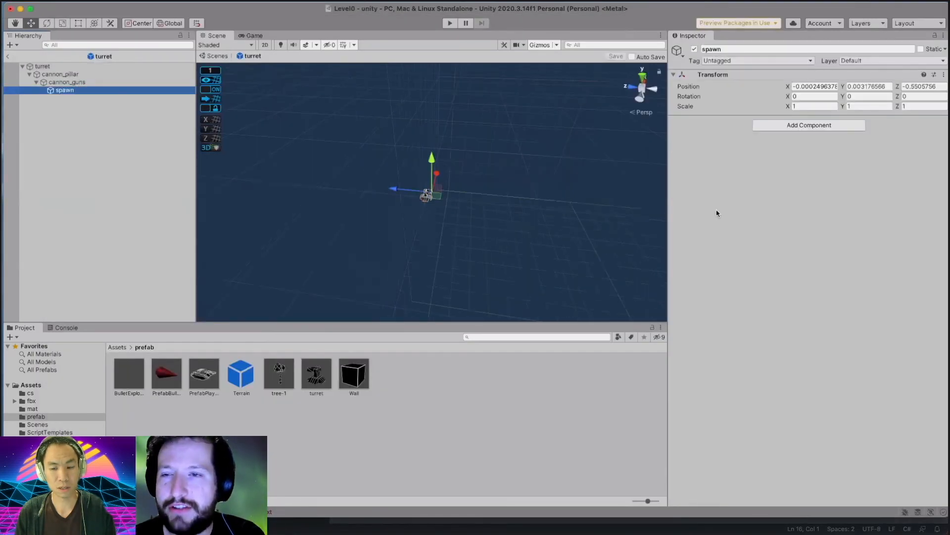
pyautogui.click(800, 127)
pyautogui.write('Turret')
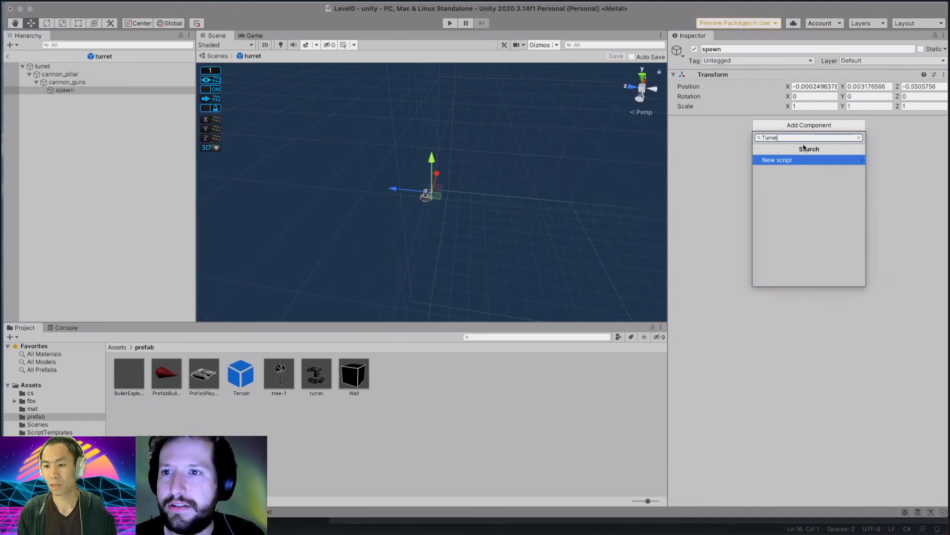
pyautogui.press('Escape')
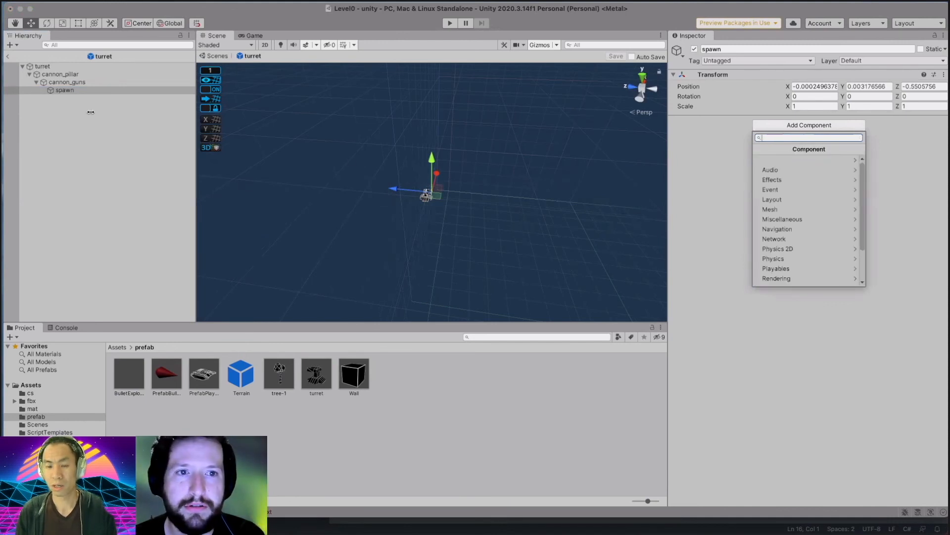
# Try to attach the Turret script from the cs folder to the root turret object of the prefab.
pyautogui.click(66, 66)
pyautogui.click(799, 215)
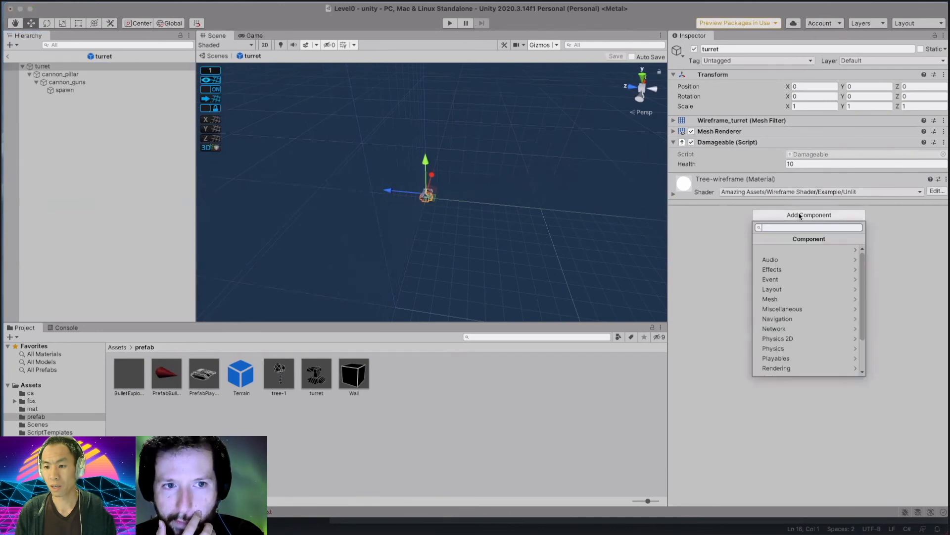
pyautogui.write('turret')
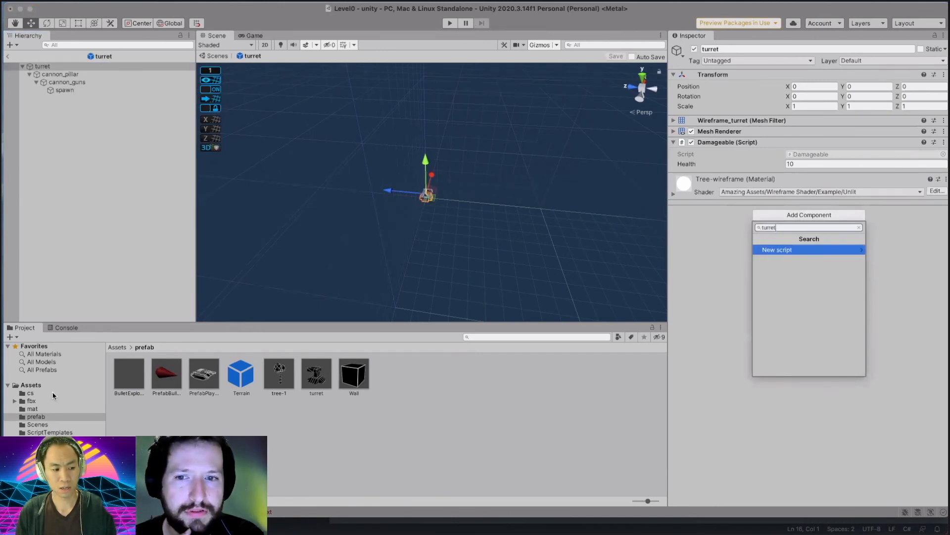
pyautogui.click(25, 393)
pyautogui.moveTo(354, 375); pyautogui.dragTo(814, 308)
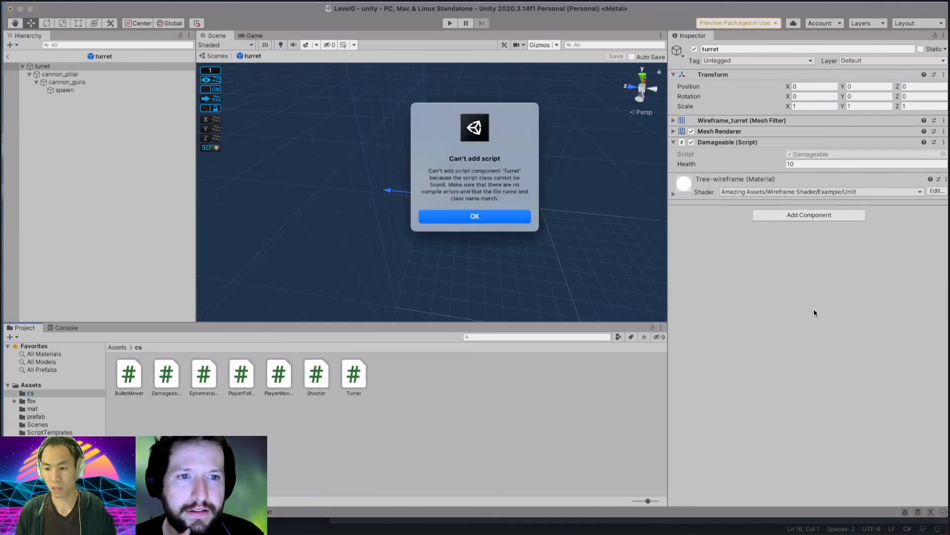
pyautogui.click(489, 218)
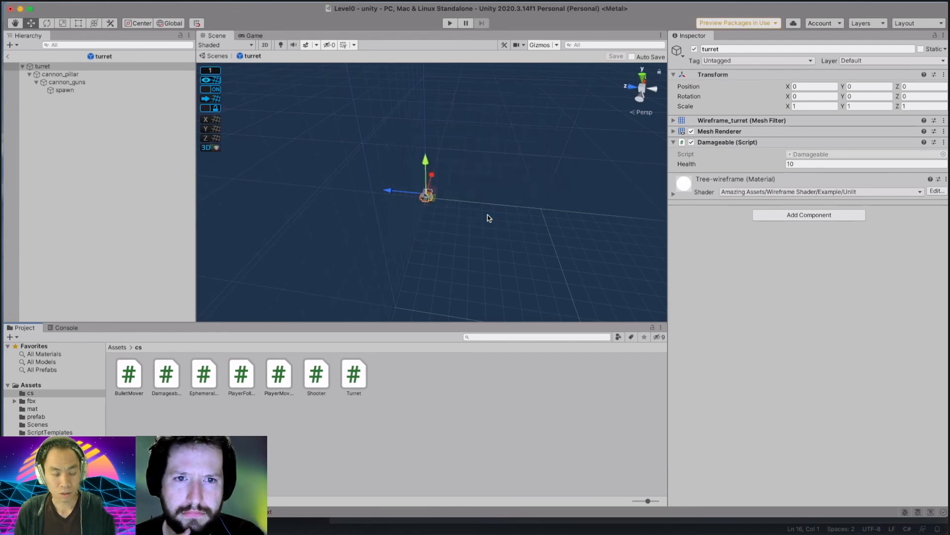
# Switch back to Visual Studio Code and examine the whole Turret.cs script for possible compile errors.
pyautogui.press('super+Tab')
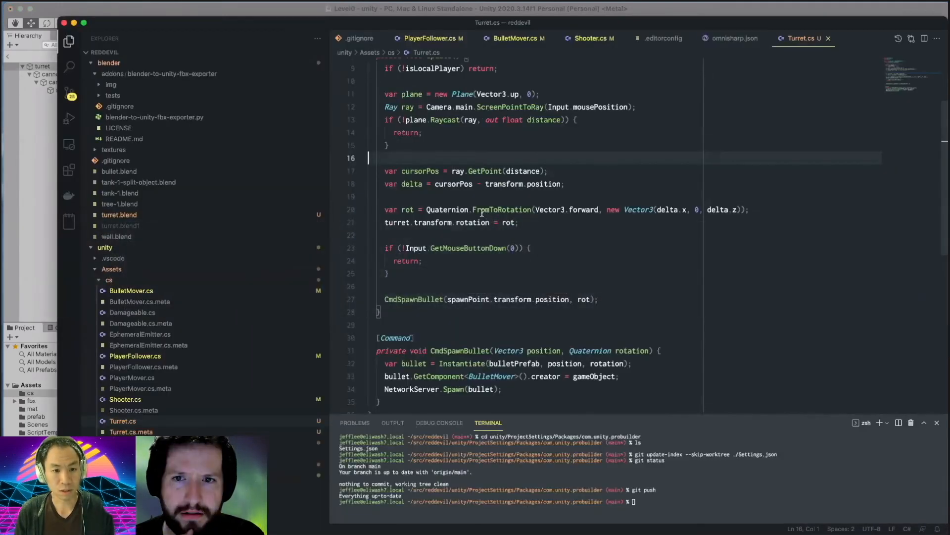
pyautogui.click(456, 197)
pyautogui.scroll(3, 456, 203)
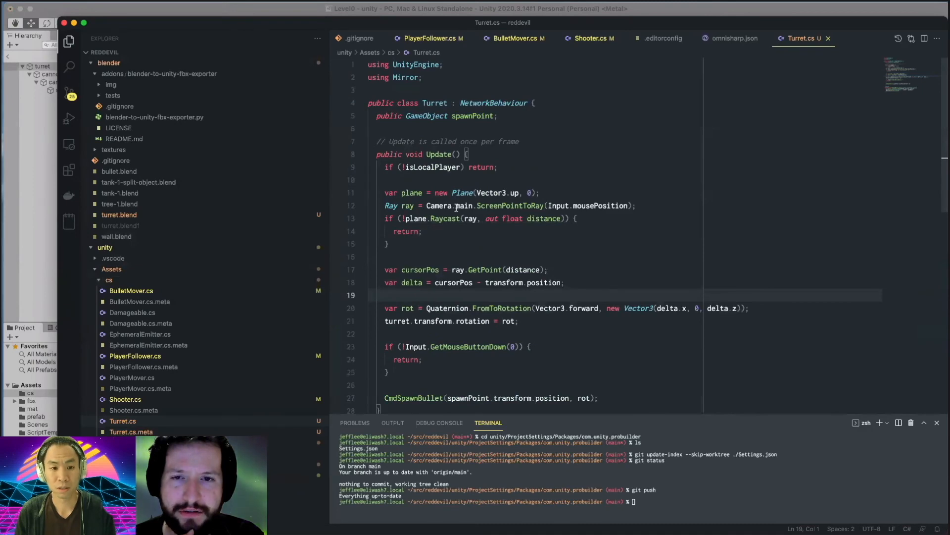
pyautogui.scroll(-4, 456, 208)
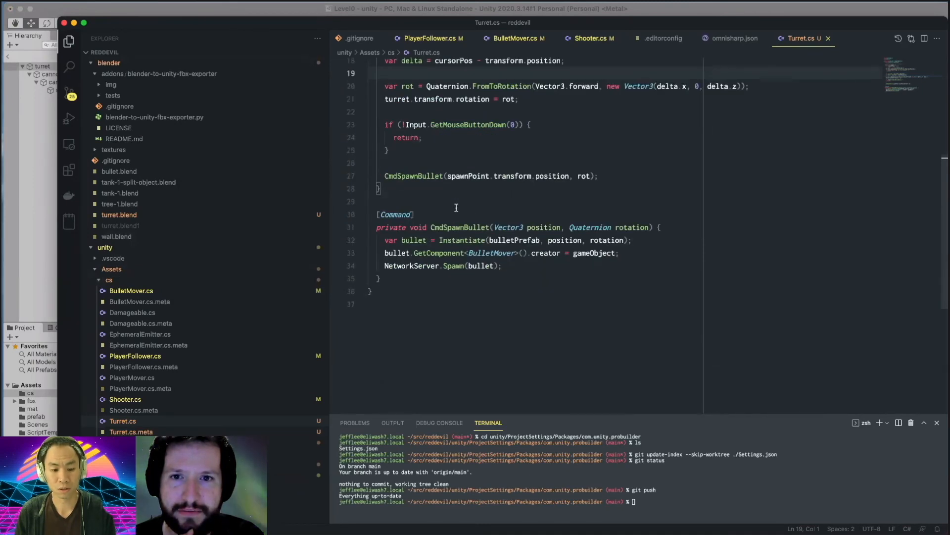
pyautogui.scroll(-2, 456, 208)
pyautogui.scroll(5, 456, 209)
# View the list of C# projects and solutions that can be selected for the workspace.
pyautogui.click(456, 210)
pyautogui.press('super+shift+p')
pyautogui.write('re')
pyautogui.press('Return')
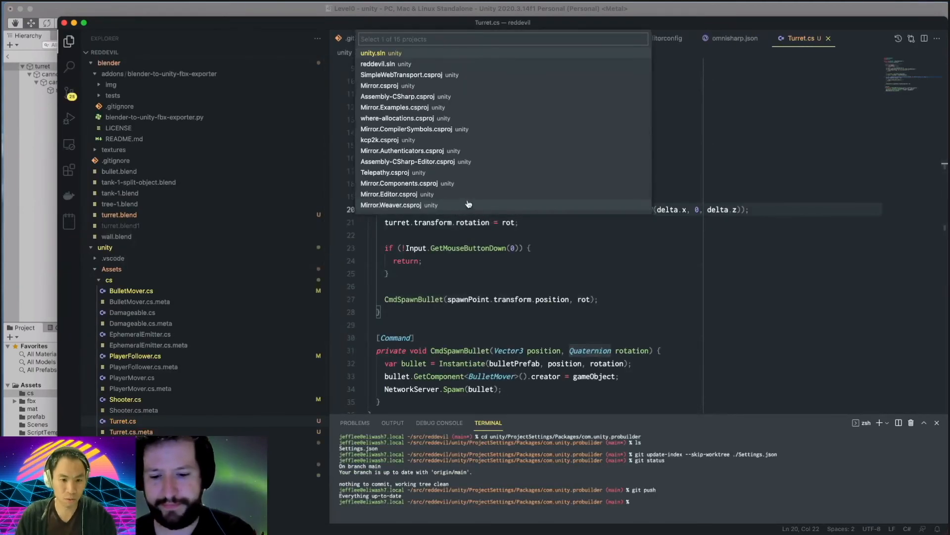
pyautogui.press('Escape')
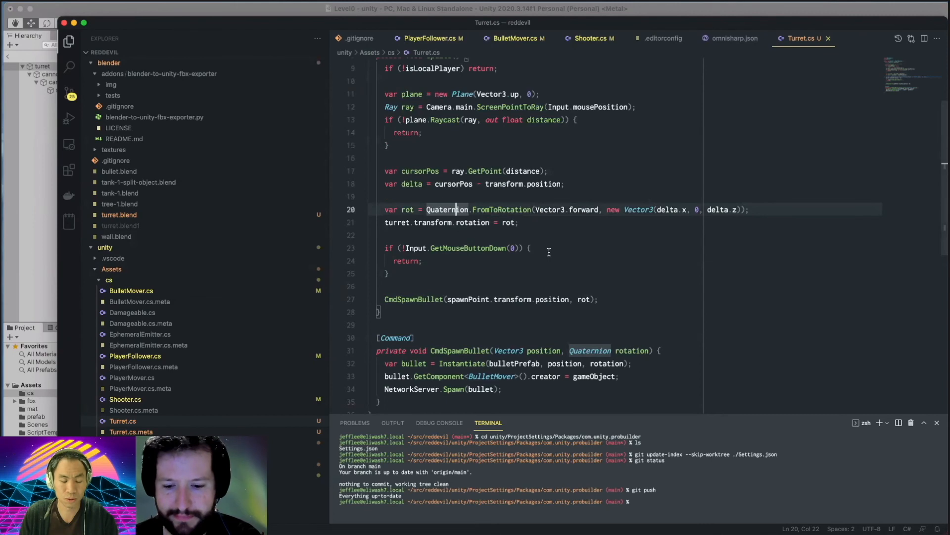
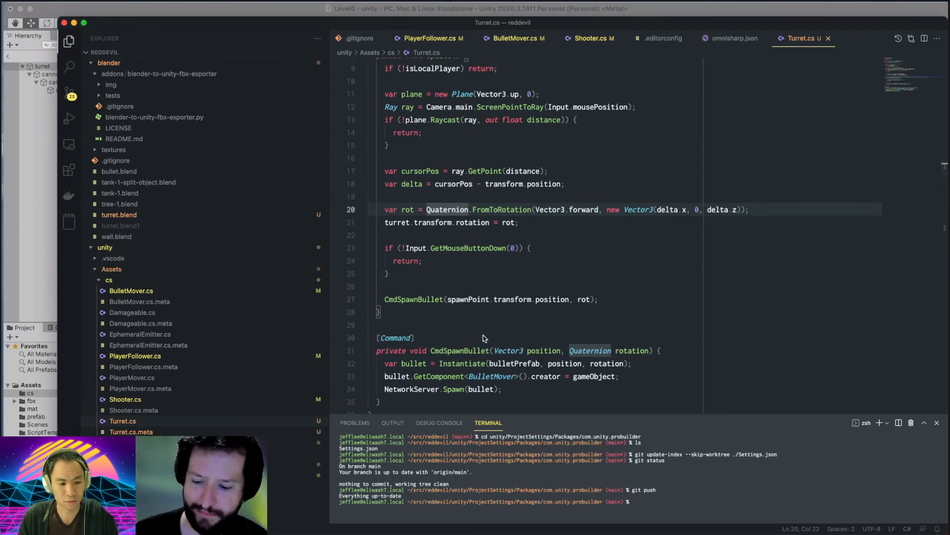
# Open the unity subfolder of reddevil as the workspace folder in Visual Studio Code.
pyautogui.moveTo(408, 9); pyautogui.dragTo(401, 9)
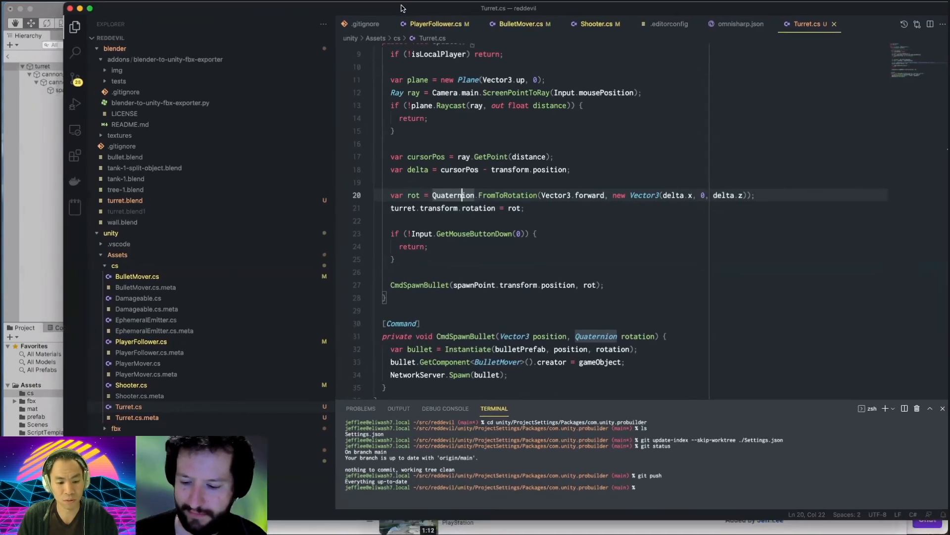
pyautogui.click(540, 233)
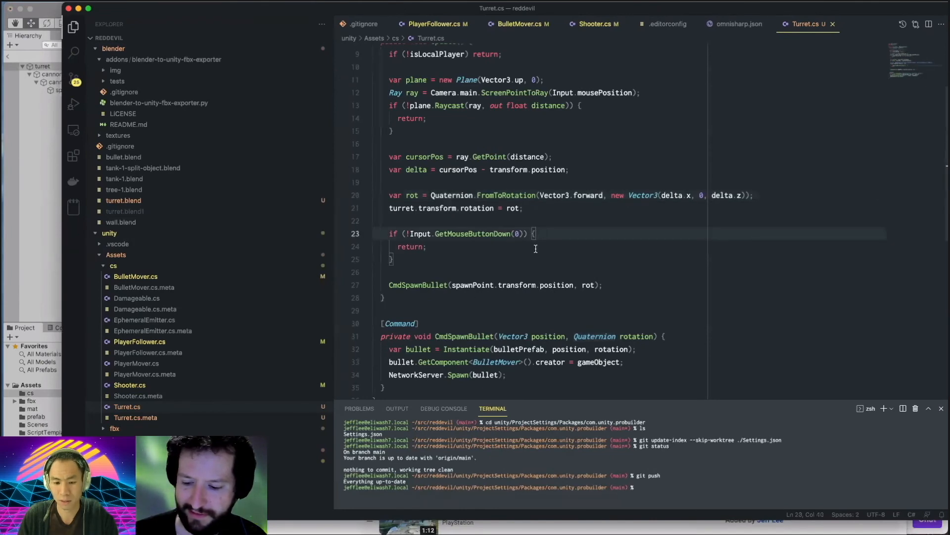
pyautogui.press('Down')
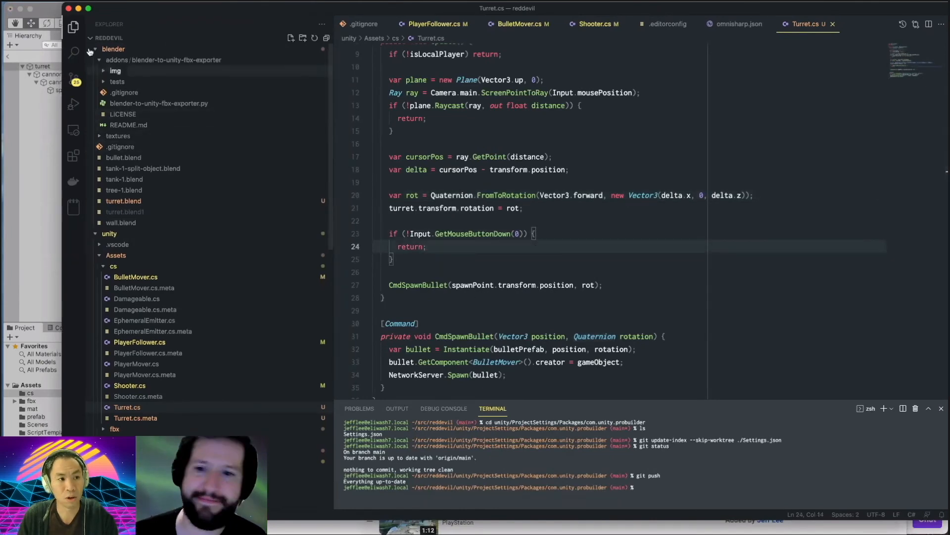
pyautogui.press('super+o')
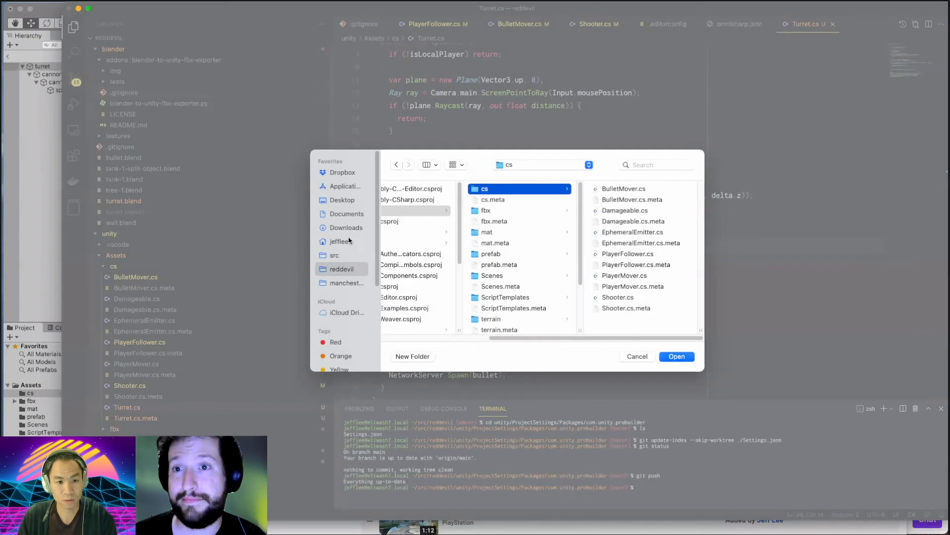
pyautogui.click(335, 269)
pyautogui.click(422, 199)
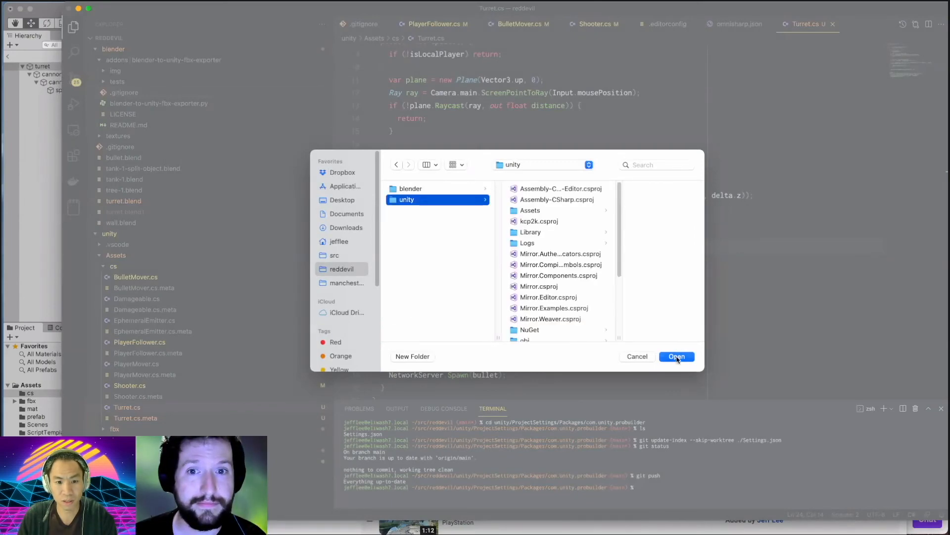
pyautogui.click(671, 358)
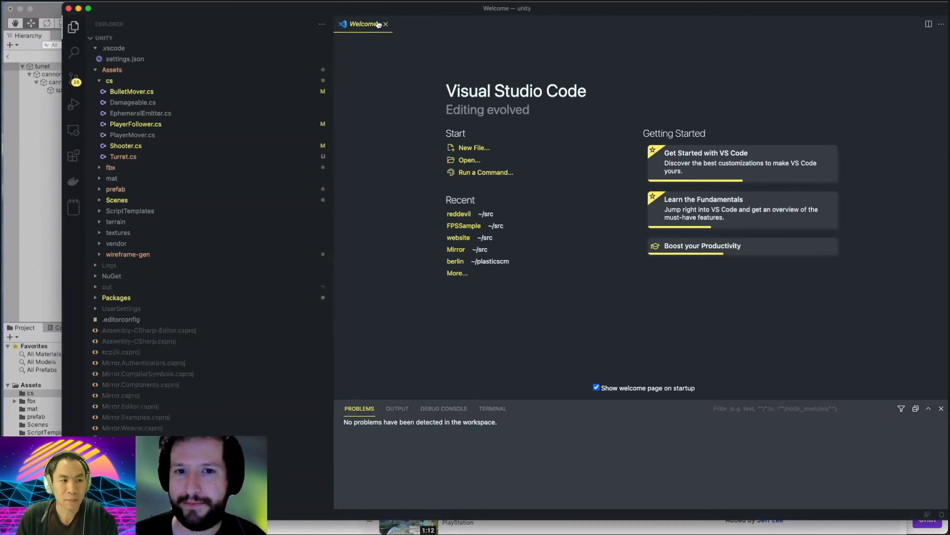
# Inspect settings.json in the .vscode folder and close it together with the Welcome page.
pyautogui.doubleClick(146, 61)
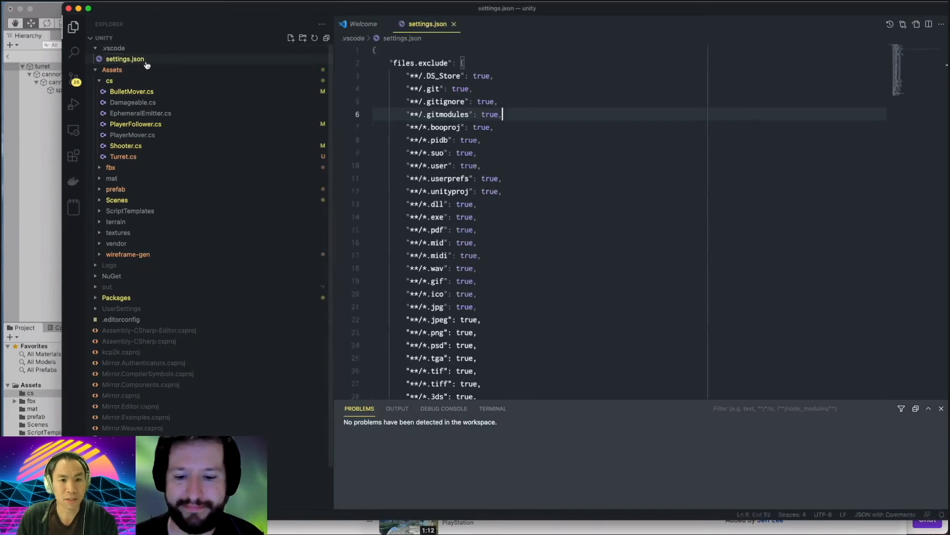
pyautogui.middleClick(419, 27)
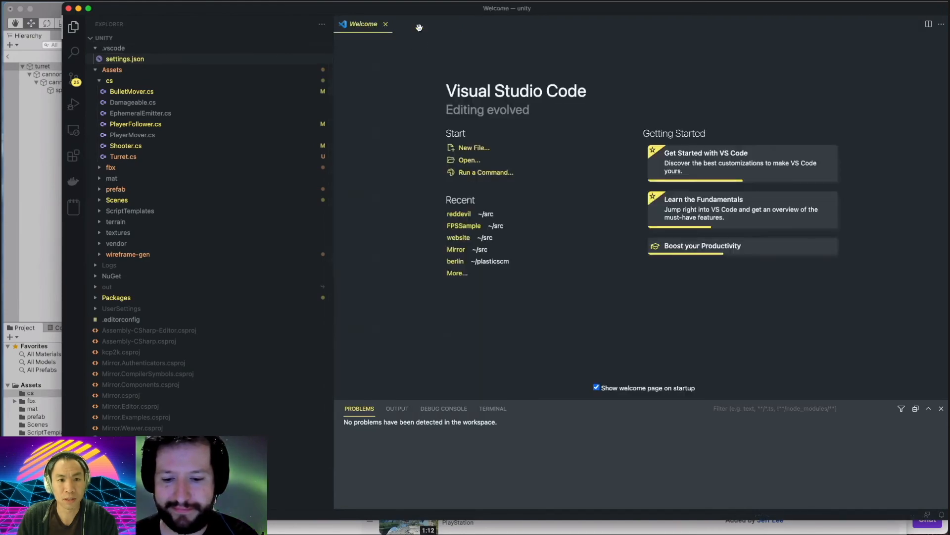
pyautogui.click(385, 25)
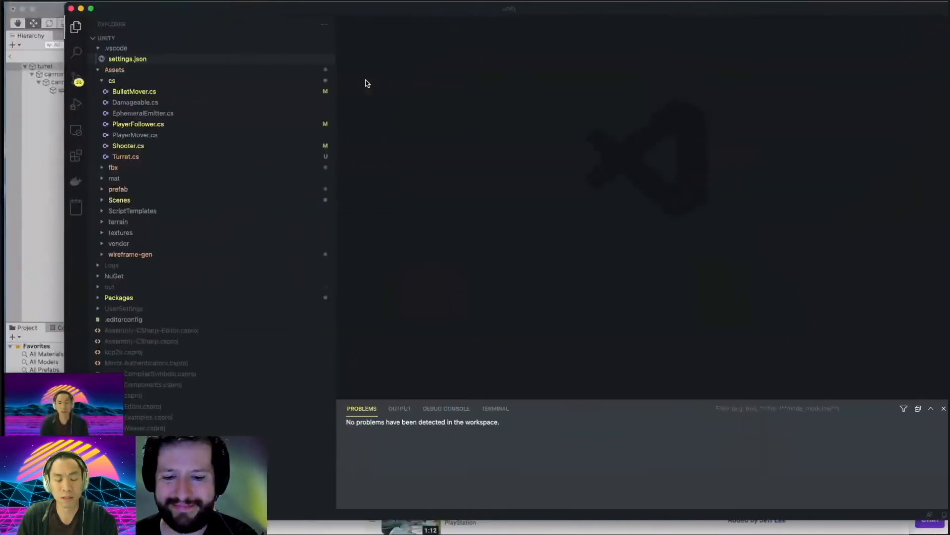
# Switch to Firefox and search the web for "vscode c# sln in subdirectory" in a temporary tab.
pyautogui.press('super+Tab')
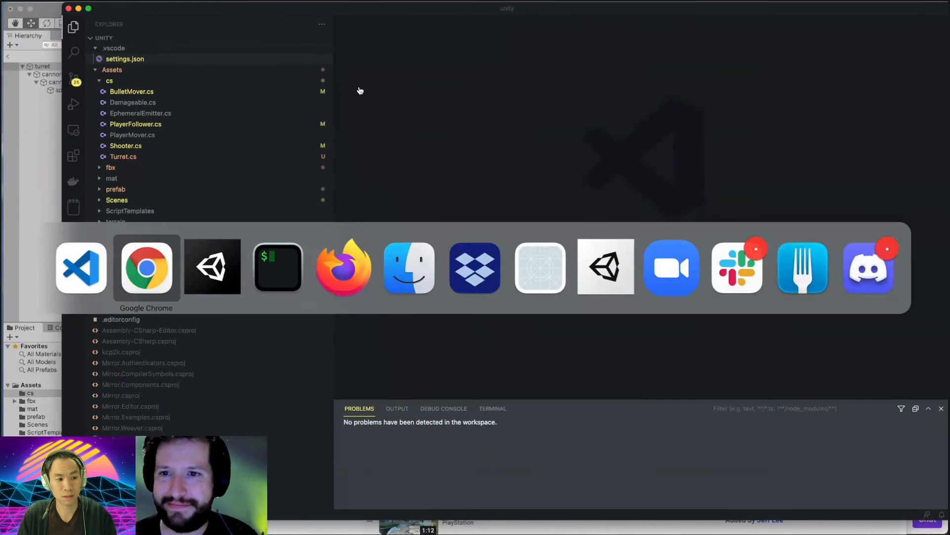
pyautogui.press('super+Tab')
pyautogui.press('super+Tab')
pyautogui.press('super+Tab')
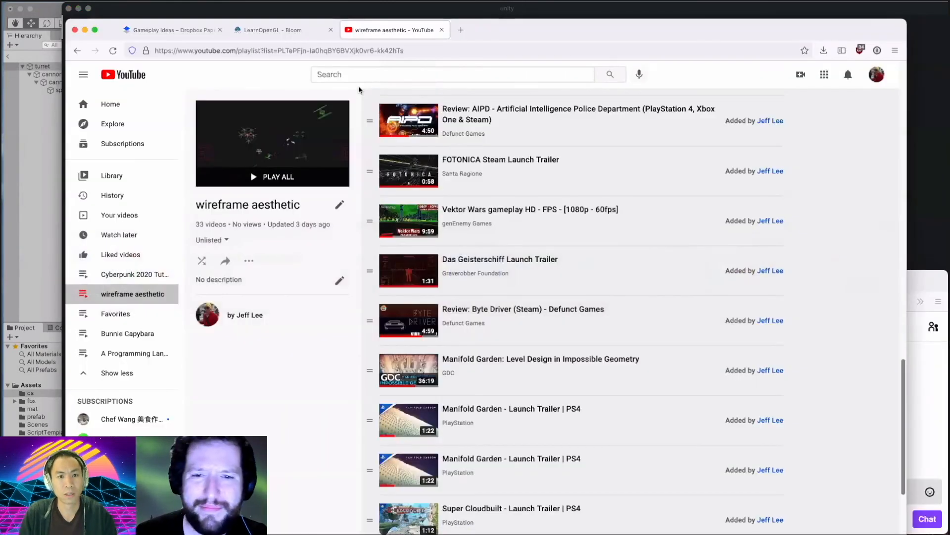
pyautogui.press('super+t')
pyautogui.write('vscode csproj')
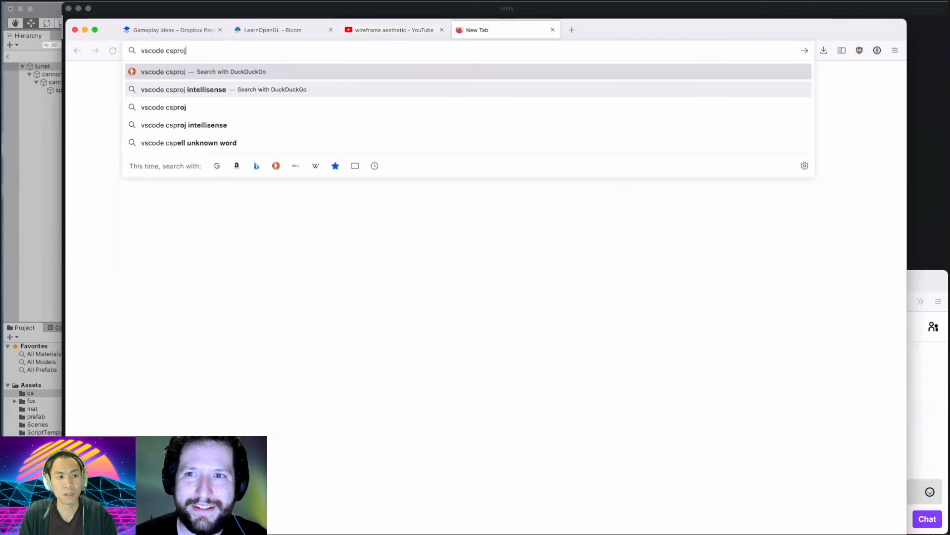
pyautogui.write(' in sub')
pyautogui.press('BackSpace')
pyautogui.press('BackSpace')
pyautogui.press('BackSpace')
pyautogui.press('BackSpace')
pyautogui.press('BackSpace')
pyautogui.press('BackSpace')
pyautogui.press('BackSpace')
pyautogui.press('BackSpace')
pyautogui.press('BackSpace')
pyautogui.press('BackSpace')
pyautogui.press('BackSpace')
pyautogui.press('BackSpace')
pyautogui.press('BackSpace')
pyautogui.write('c# sln in ')
pyautogui.write('subdirectory')
pyautogui.press('Return')
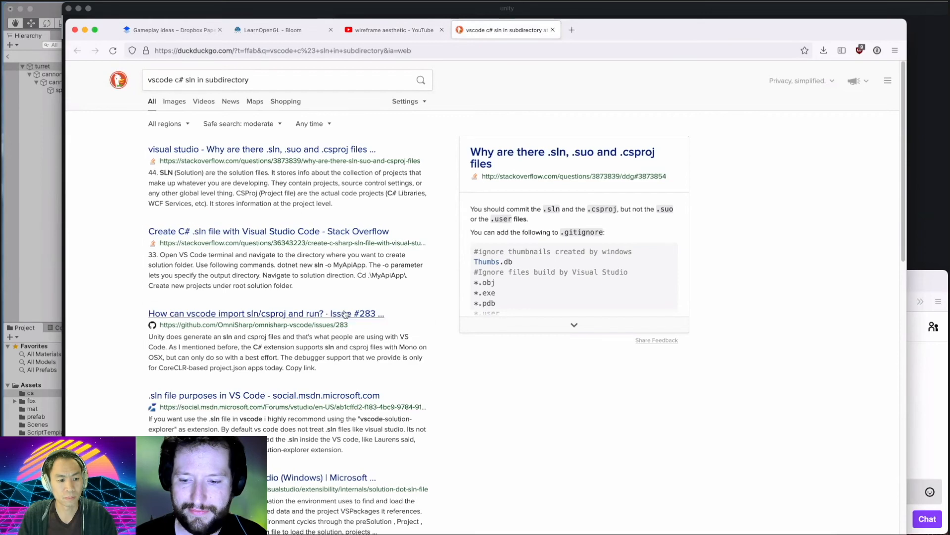
pyautogui.press('super+w')
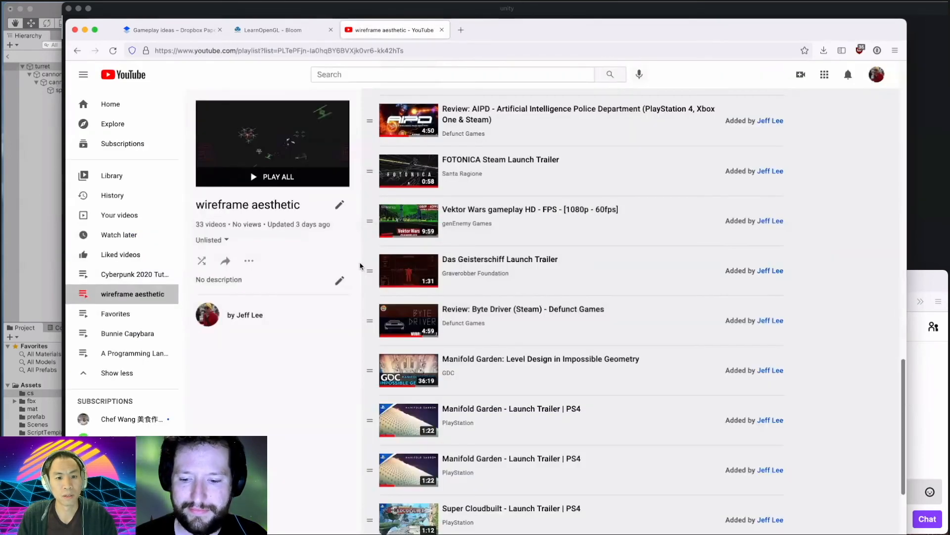
# Switch to Visual Studio Code and open Turret.cs from the unity workspace.
pyautogui.click(214, 10)
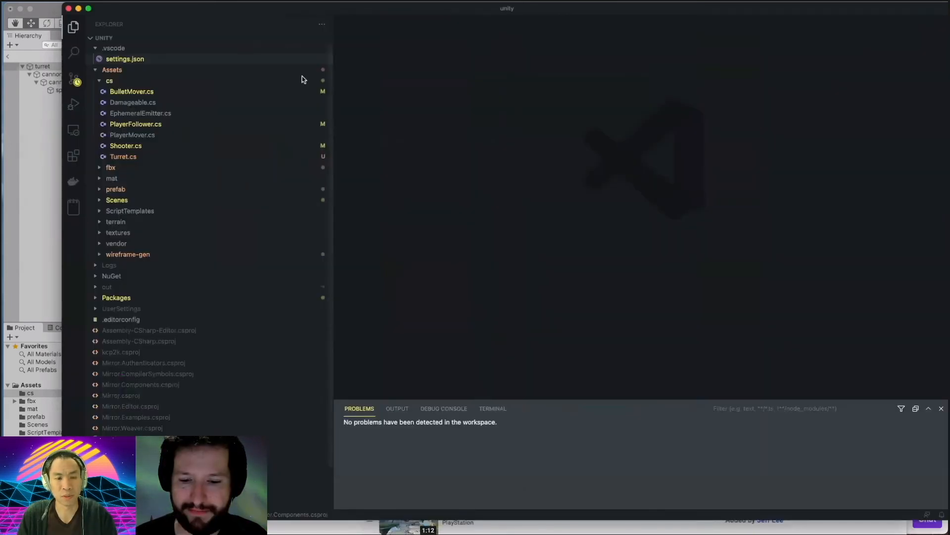
pyautogui.press('super+p')
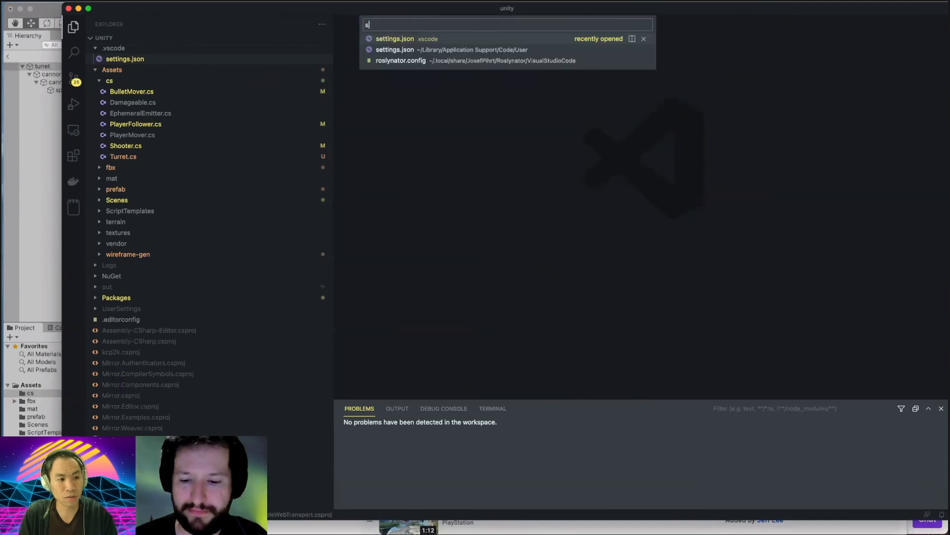
pyautogui.write('s')
pyautogui.press('BackSpace')
pyautogui.write('tu')
pyautogui.press('Return')
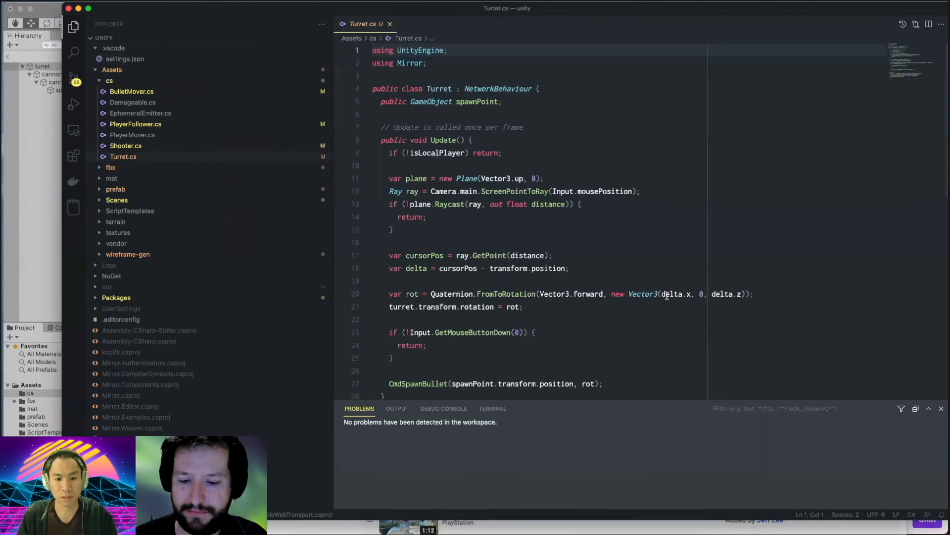
# Examine the Turret.cs code, especially the undefined names turret and bulletPrefab in Update and CmdSpawnBullet.
pyautogui.scroll(-3, 631, 273)
pyautogui.scroll(-2, 552, 253)
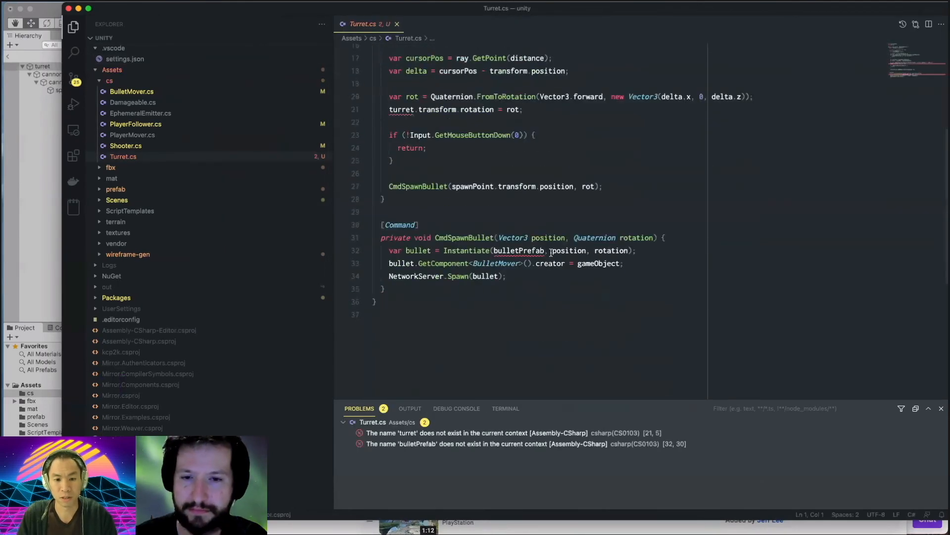
pyautogui.click(522, 250)
pyautogui.scroll(-1, 592, 261)
pyautogui.scroll(6, 605, 242)
pyautogui.scroll(1, 605, 242)
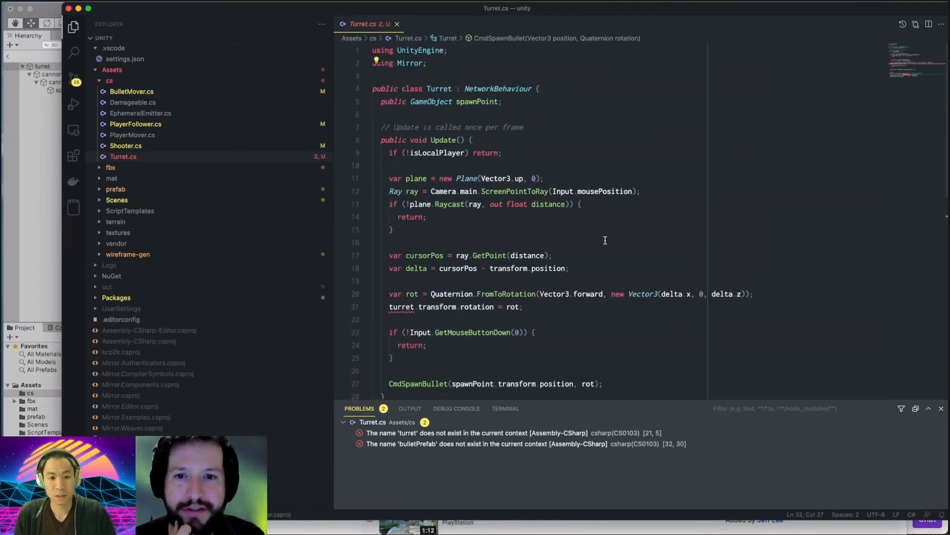
pyautogui.scroll(-7, 587, 235)
pyautogui.scroll(3, 578, 234)
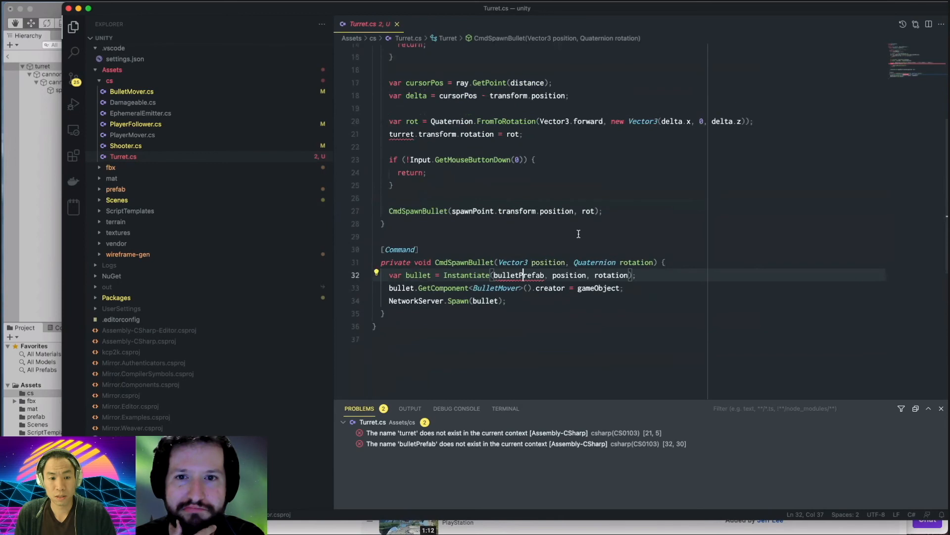
pyautogui.scroll(3, 579, 234)
pyautogui.scroll(2, 537, 265)
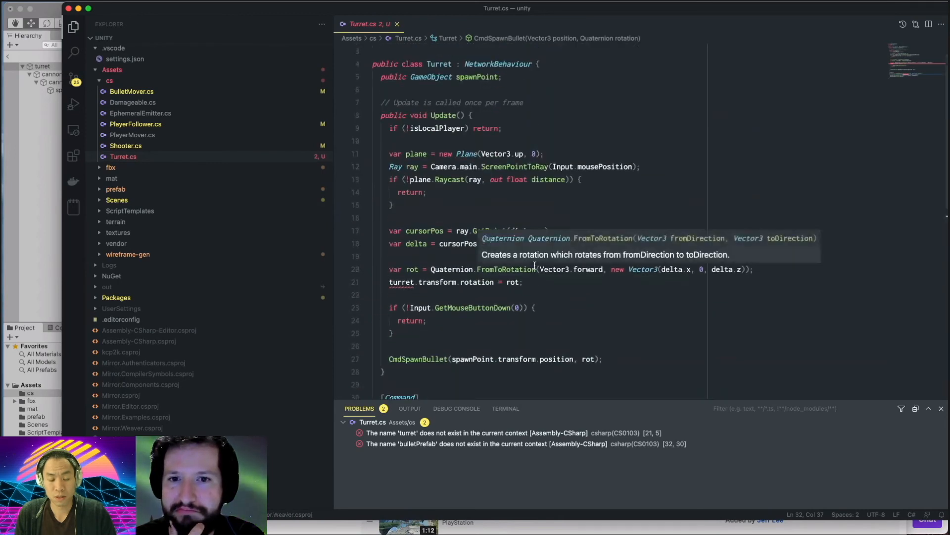
# Start a new public GameObject field declaration below spawnPoint in the Turret class.
pyautogui.click(516, 115)
pyautogui.click(516, 102)
pyautogui.press('Return')
pyautogui.write('publ')
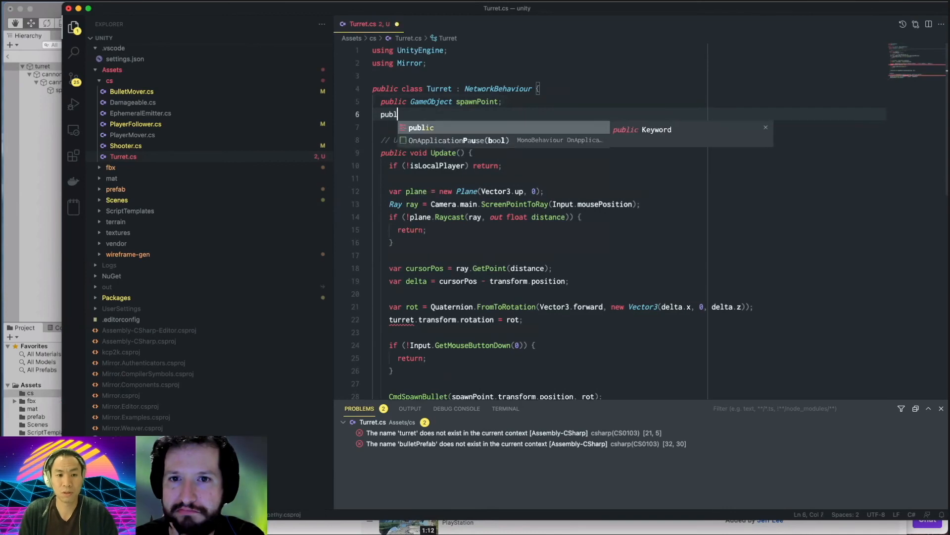
pyautogui.write('ic GameObject')
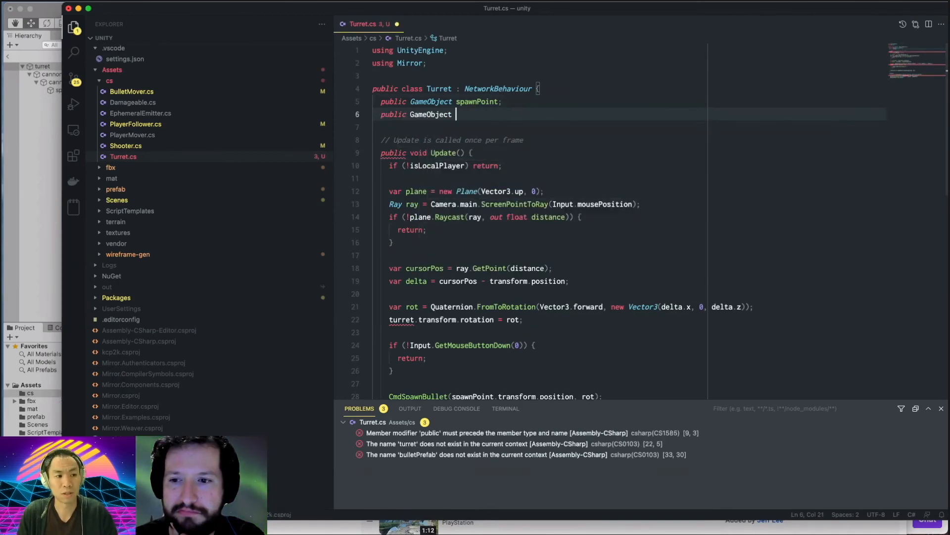
# Switch to Unity, check the cannon_pillar object in the turret prefab hierarchy, and return to Visual Studio Code.
pyautogui.moveTo(187, 9); pyautogui.dragTo(232, 20)
pyautogui.click(41, 90)
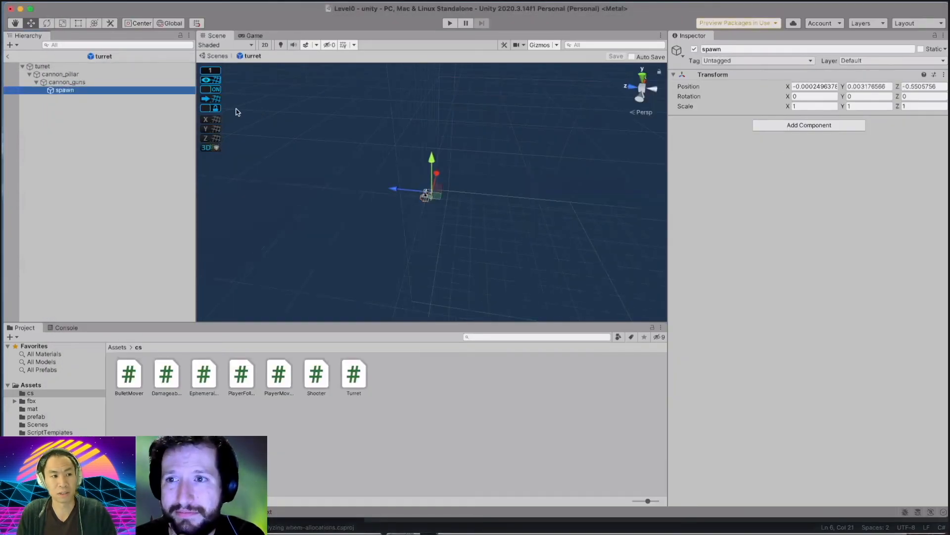
pyautogui.click(62, 74)
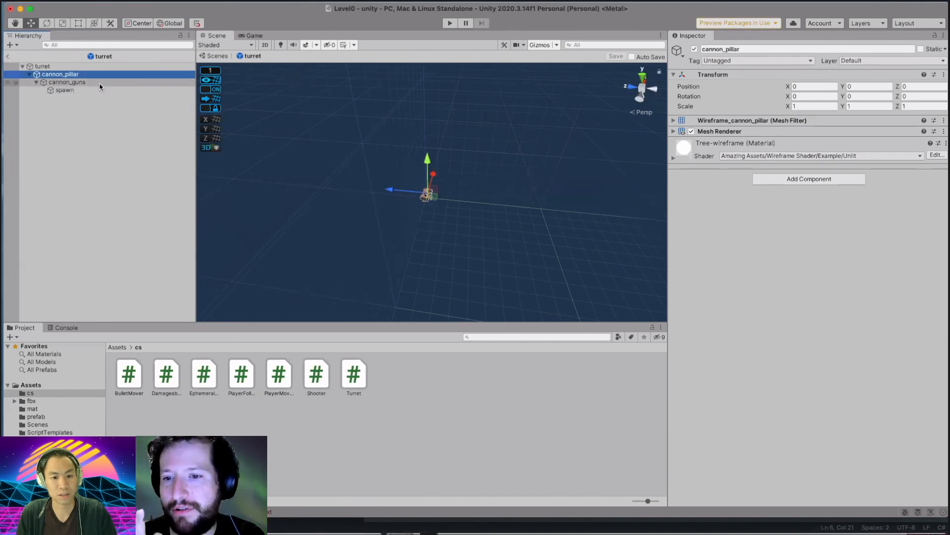
pyautogui.press('super+Tab')
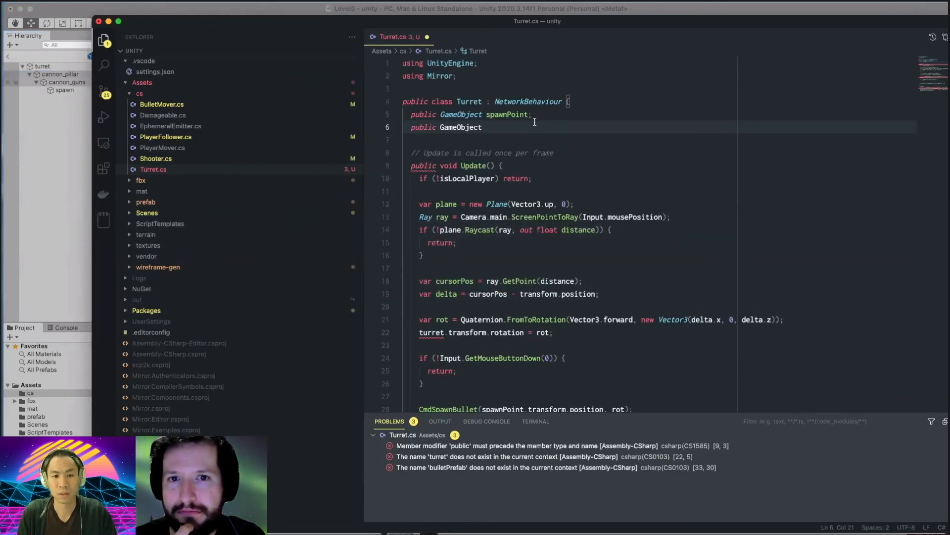
pyautogui.write('cannon;')
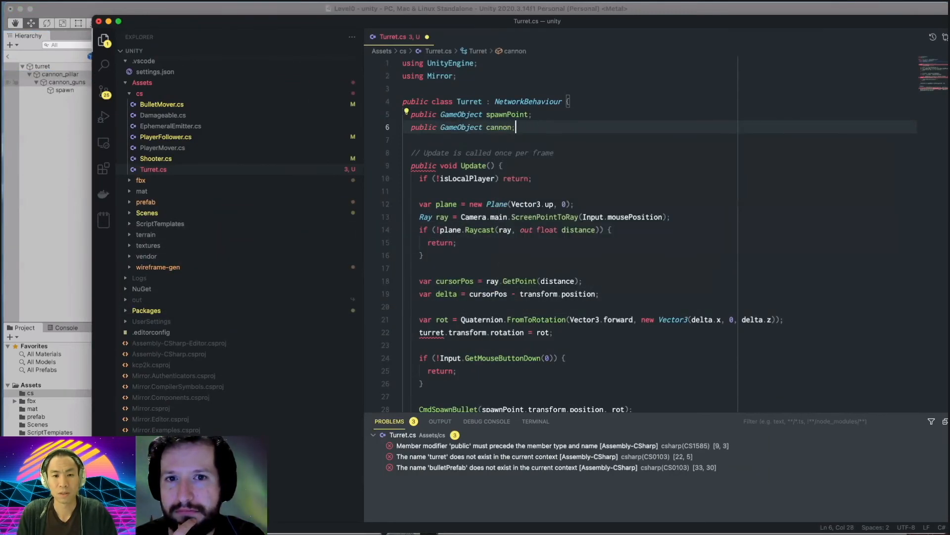
pyautogui.press('BackSpace')
pyautogui.press('BackSpace')
pyautogui.press('BackSpace')
pyautogui.press('BackSpace')
pyautogui.press('BackSpace')
pyautogui.press('BackSpace')
pyautogui.press('BackSpace')
# Complete the new GameObject field declaration with the name pillar and save Turret.cs.
pyautogui.write('pillar;')
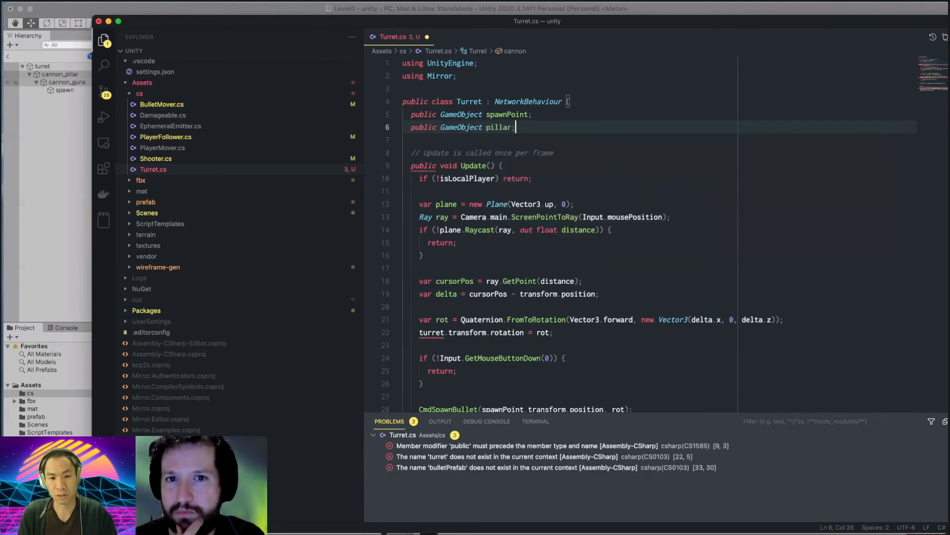
pyautogui.press('super+s')
# Remove the "if (!isLocalPlayer) return;" check and its following blank line from Update().
pyautogui.click(568, 166)
pyautogui.scroll(-2, 568, 167)
pyautogui.click(529, 144)
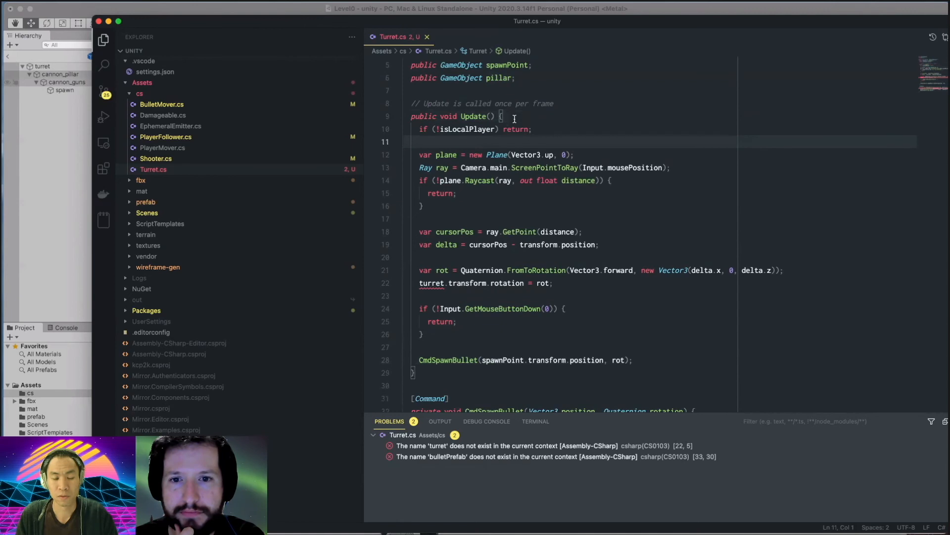
pyautogui.moveTo(553, 131); pyautogui.dragTo(386, 129)
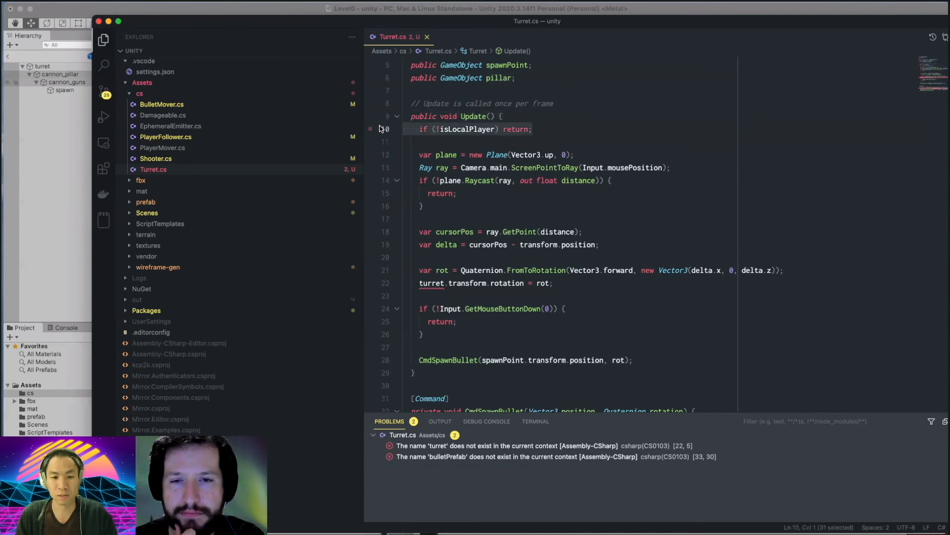
pyautogui.press('BackSpace')
pyautogui.press('Delete')
pyautogui.press('Delete')
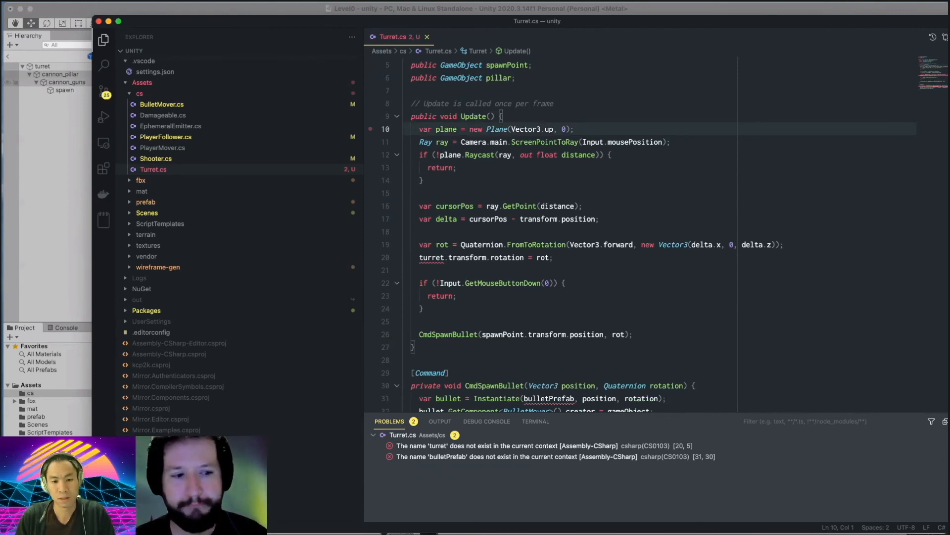
# Insert two blank lines at the start of the Update() body, above the plane declaration.
pyautogui.scroll(2, 412, 126)
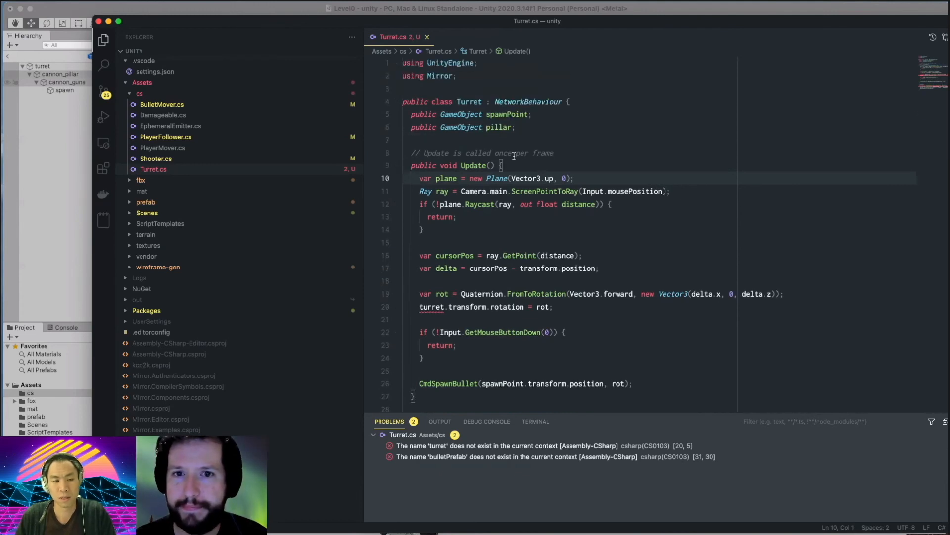
pyautogui.press('super+shift+Return')
pyautogui.press('super+shift+Return')
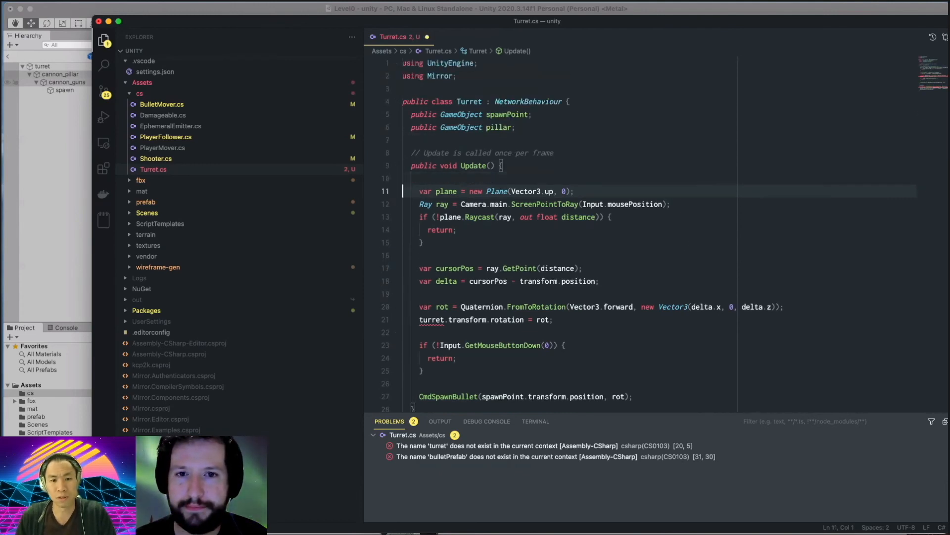
pyautogui.write('i')
pyautogui.press('BackSpace')
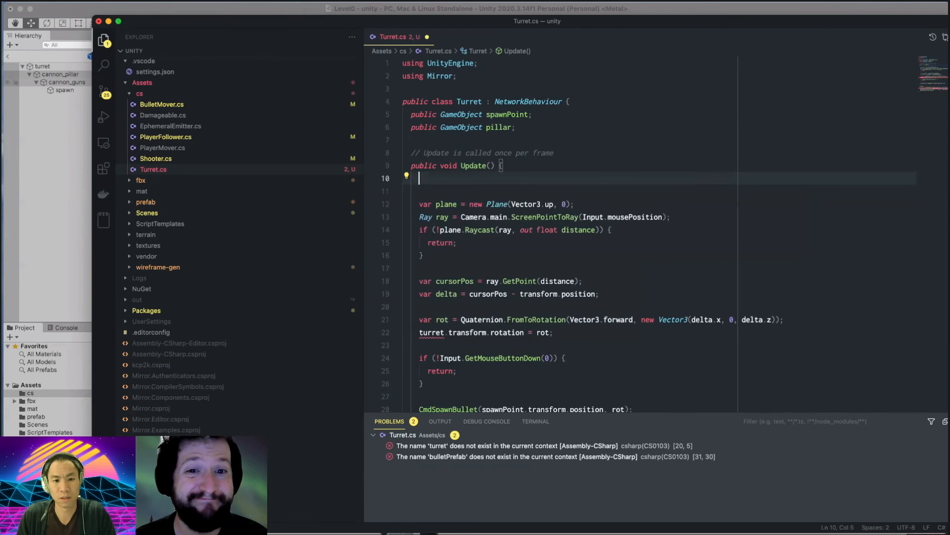
# Switch to Firefox and search the web for "mirror networking server-controlled entity" in a new tab.
pyautogui.press('super+Tab')
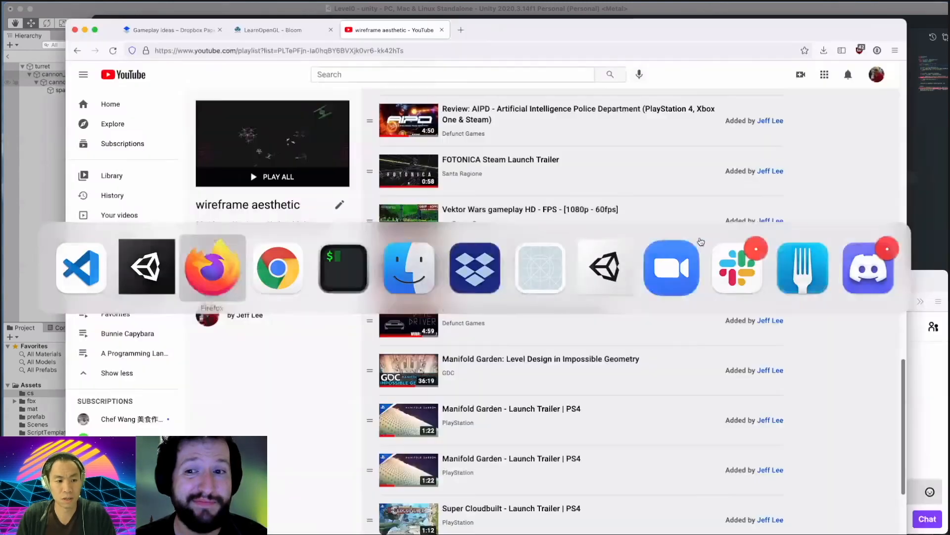
pyautogui.press('super+t')
pyautogui.write('mirror')
pyautogui.write(' networking ser')
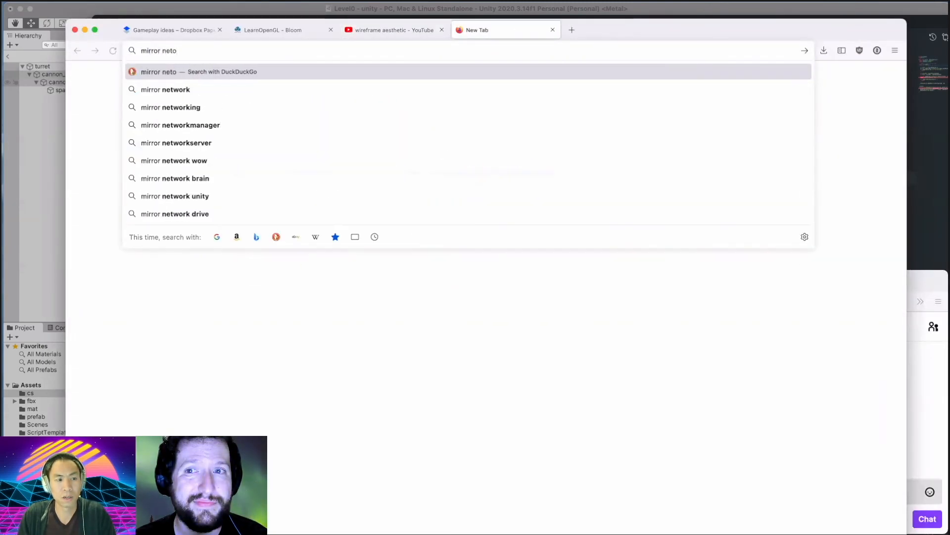
pyautogui.write('ver-')
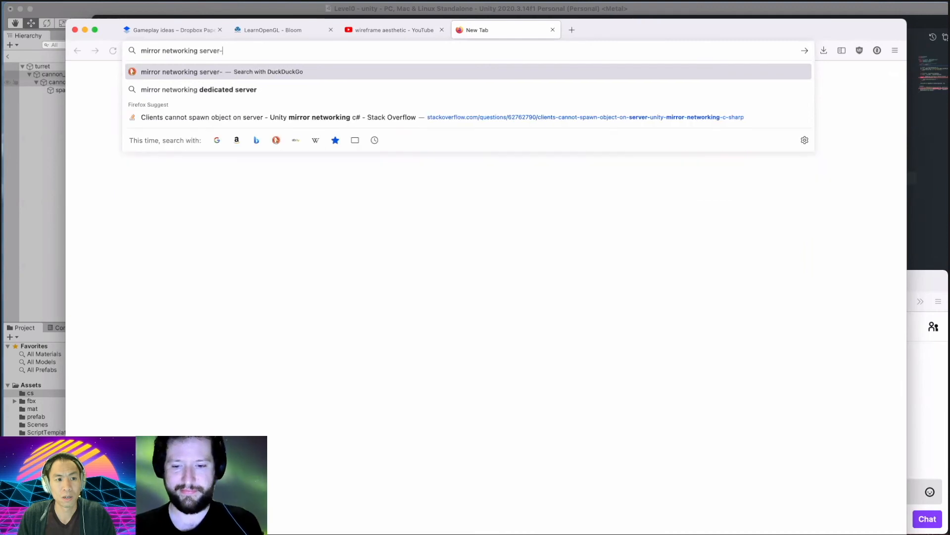
pyautogui.write('controlled entity')
pyautogui.press('Return')
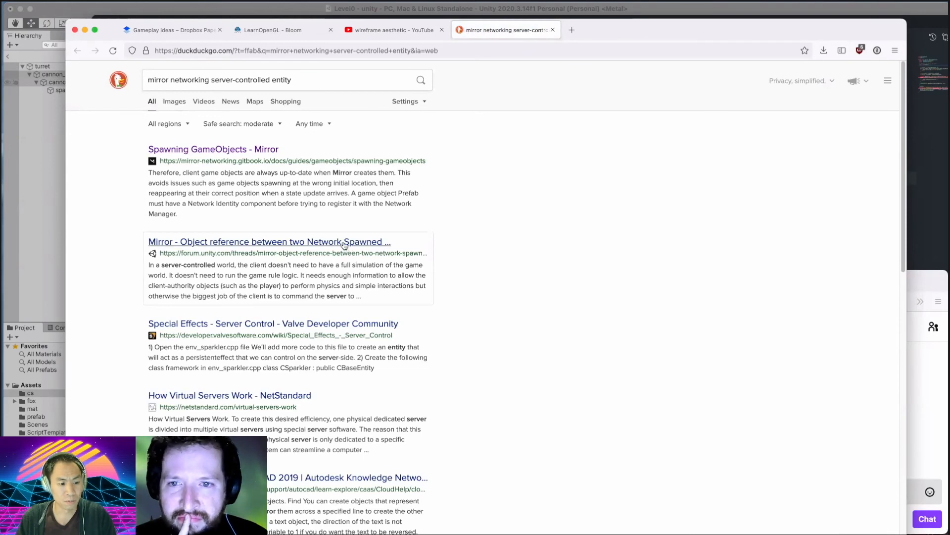
# Open Mirror's Spawning GameObjects documentation page and look through the guide topics for server-controlled objects.
pyautogui.click(243, 156)
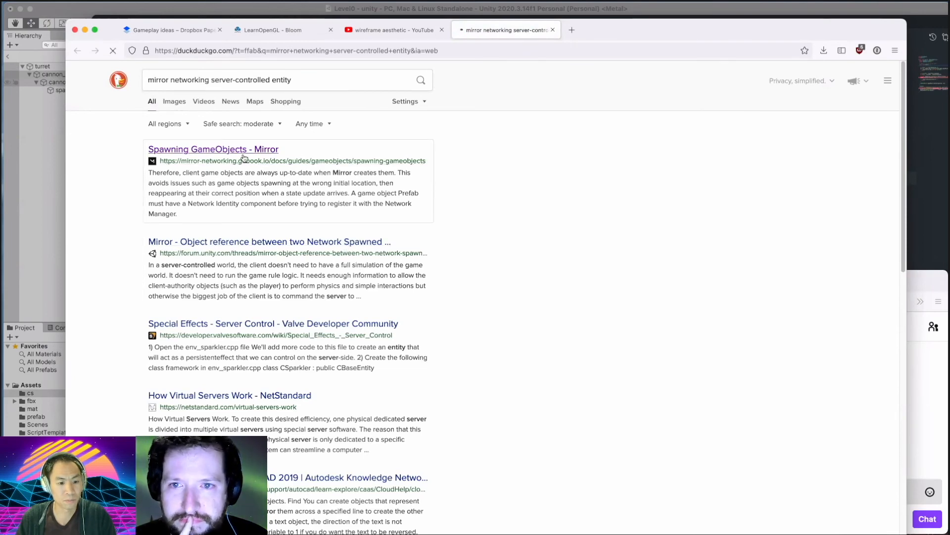
pyautogui.scroll(-1, 295, 222)
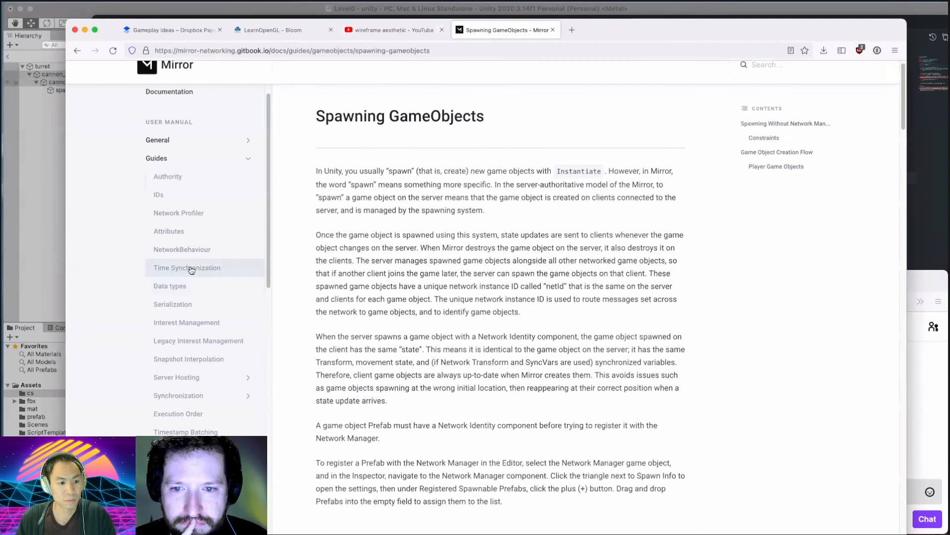
pyautogui.scroll(-5, 197, 262)
pyautogui.scroll(-6, 222, 290)
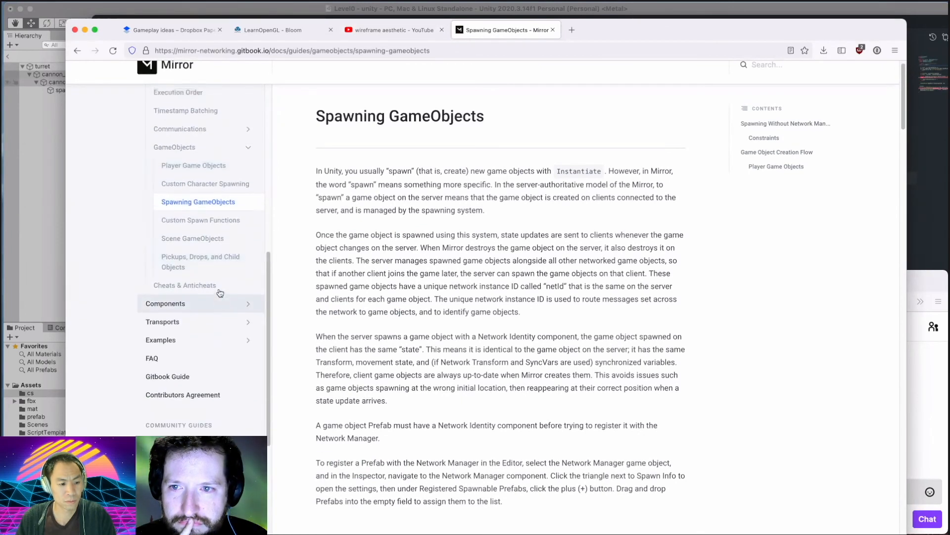
pyautogui.scroll(10, 221, 293)
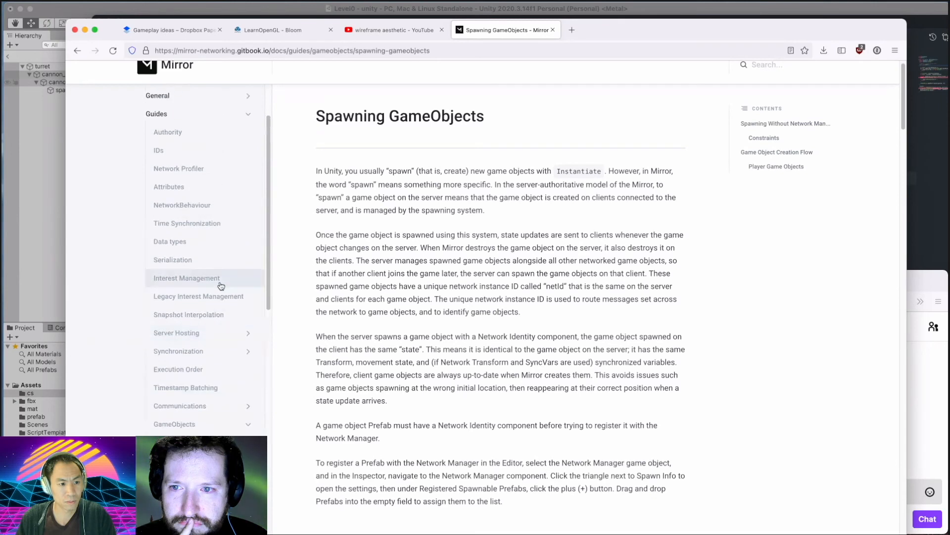
pyautogui.scroll(1, 221, 285)
pyautogui.scroll(-3, 221, 286)
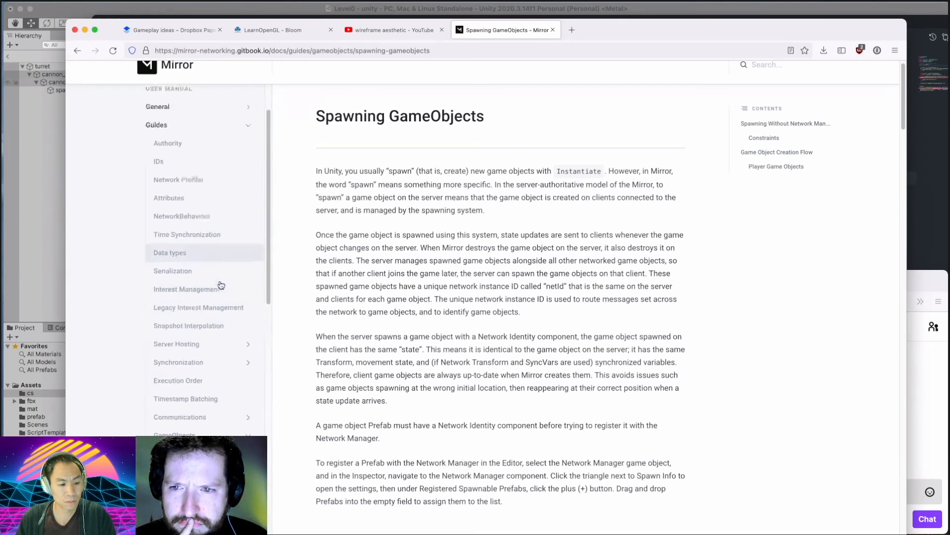
# Switch to Turret.cs in Visual Studio Code and start an "if (isServer)" condition on the first line of Update().
pyautogui.press('super+Tab')
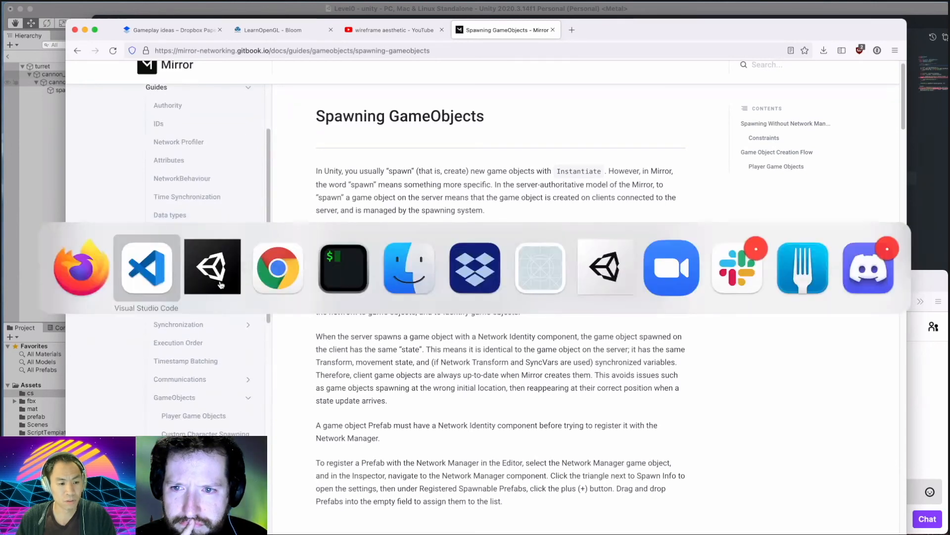
pyautogui.click(229, 291)
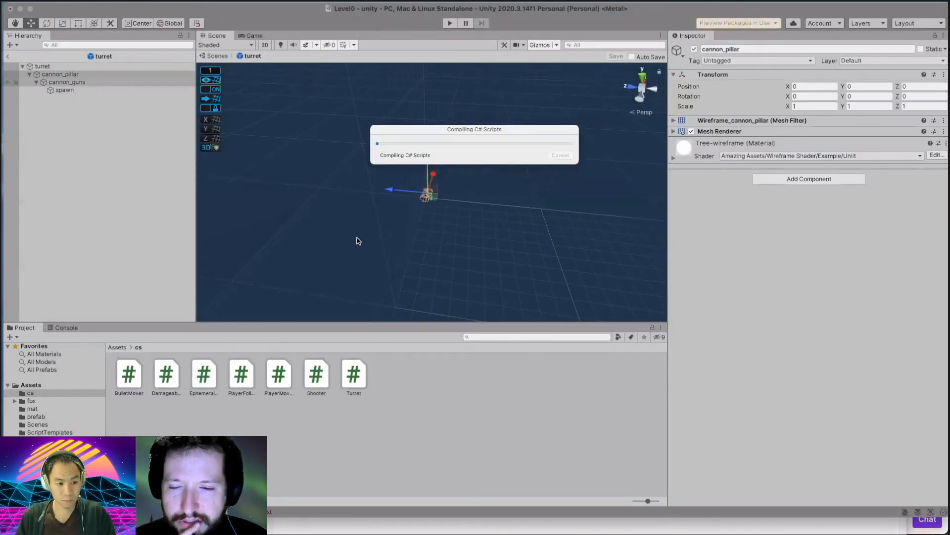
pyautogui.press('super+Tab')
pyautogui.click(213, 267)
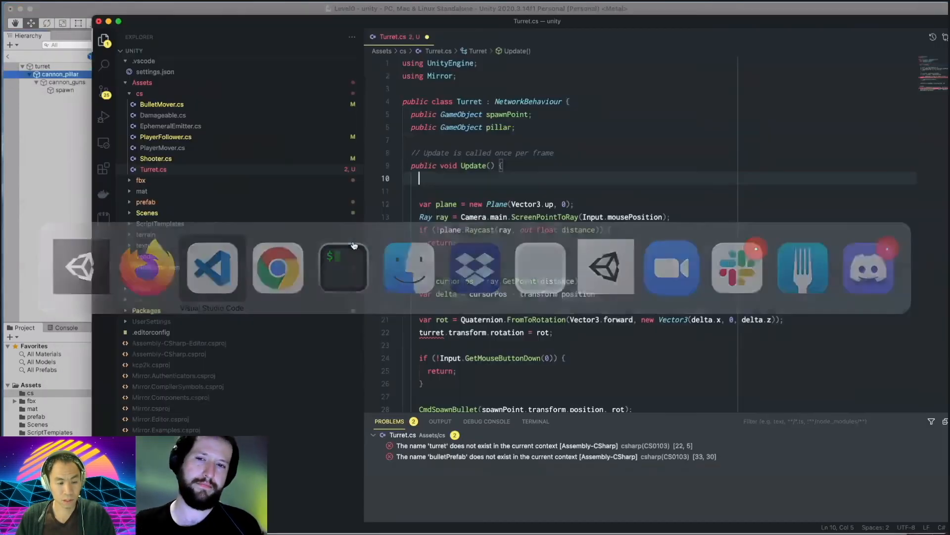
pyautogui.write('if (')
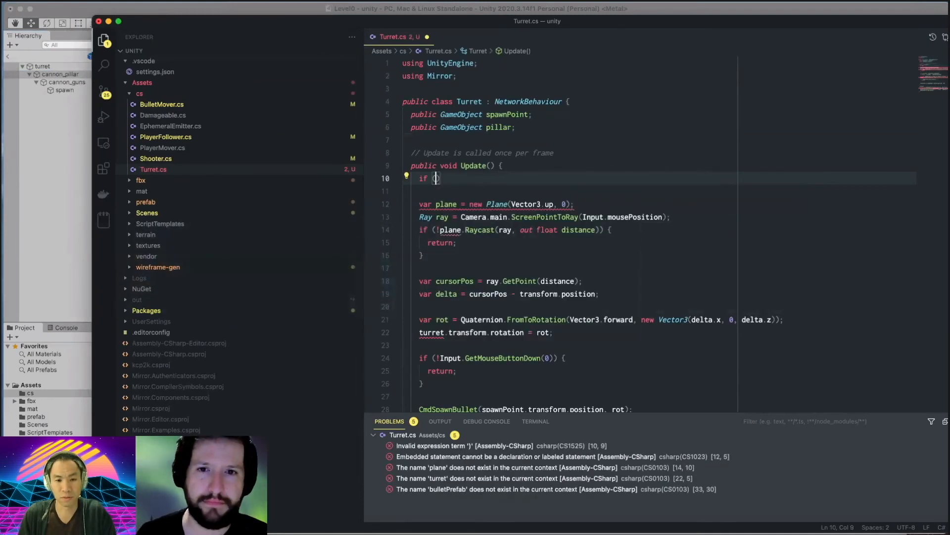
pyautogui.write('isSe')
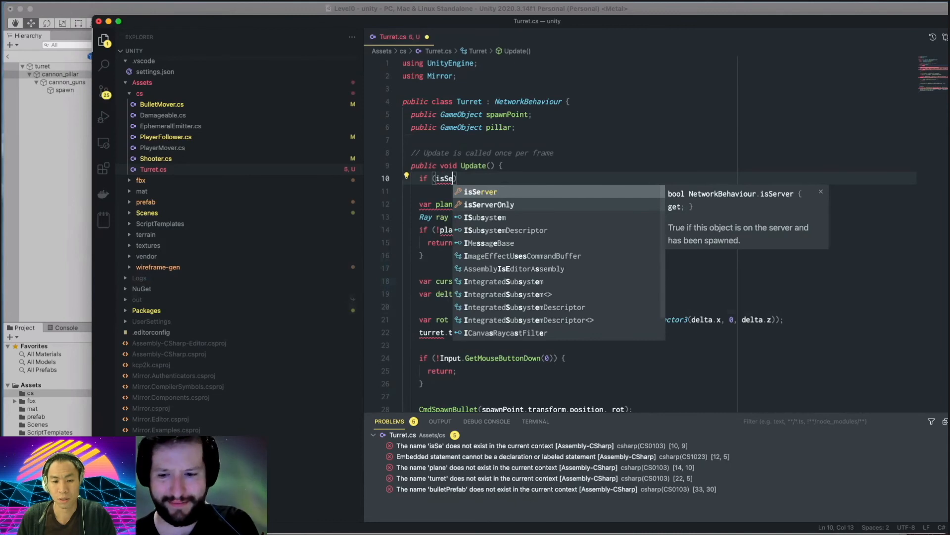
pyautogui.press('Tab')
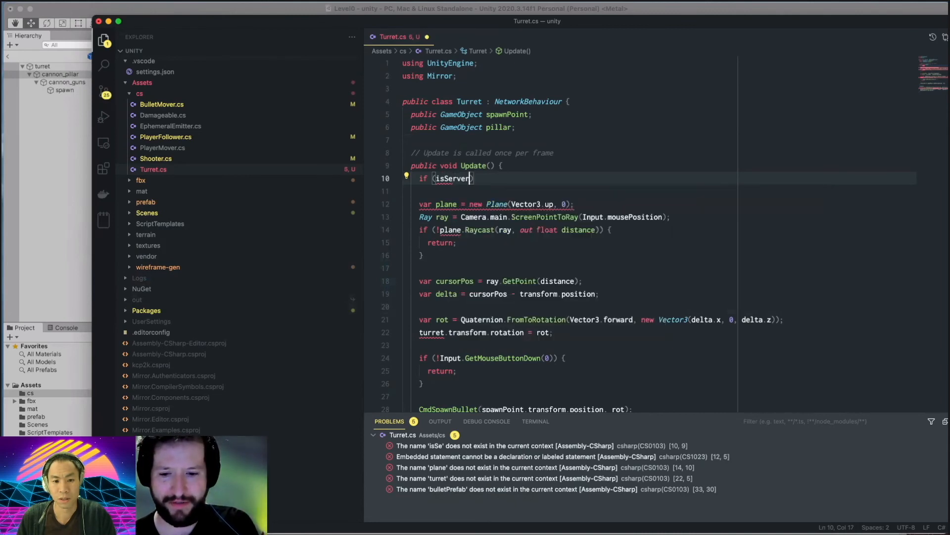
pyautogui.press('Left')
pyautogui.press('Left')
pyautogui.press('Left')
pyautogui.press('Left')
pyautogui.press('Left')
pyautogui.press('Left')
pyautogui.press('Left')
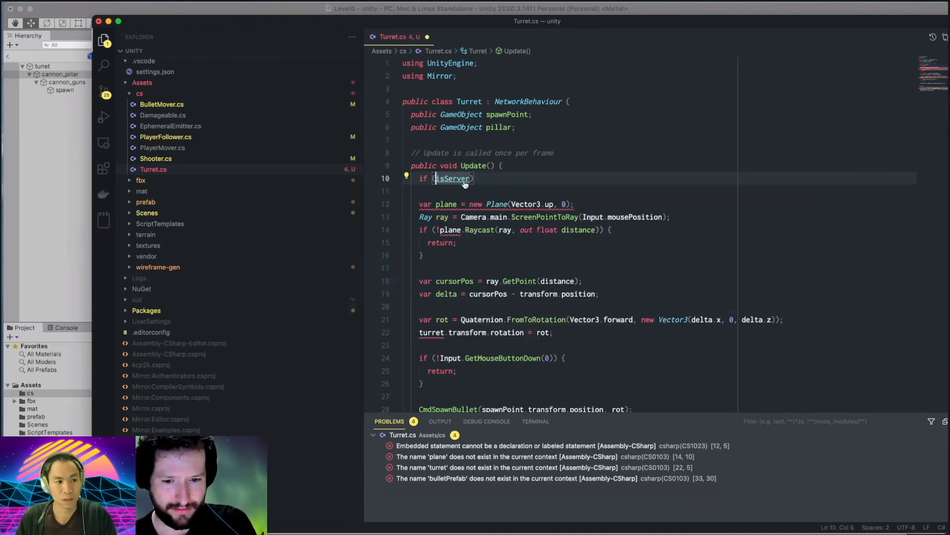
# Switch to Firefox and look through Mirror's Attributes and NetworkBehaviour guide pages, including the NetworkBehaviour properties and features.
pyautogui.press('super+Tab')
pyautogui.press('super+Tab')
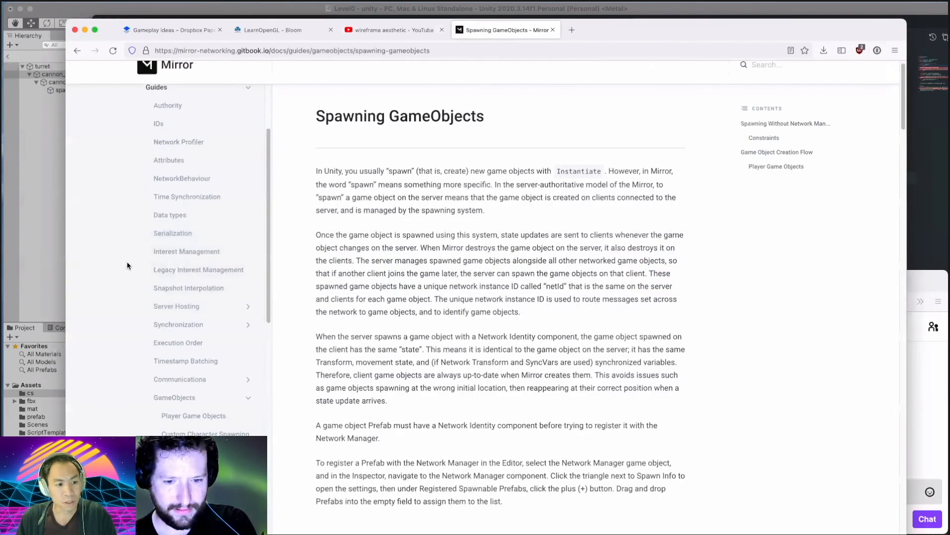
pyautogui.scroll(1, 220, 183)
pyautogui.click(206, 186)
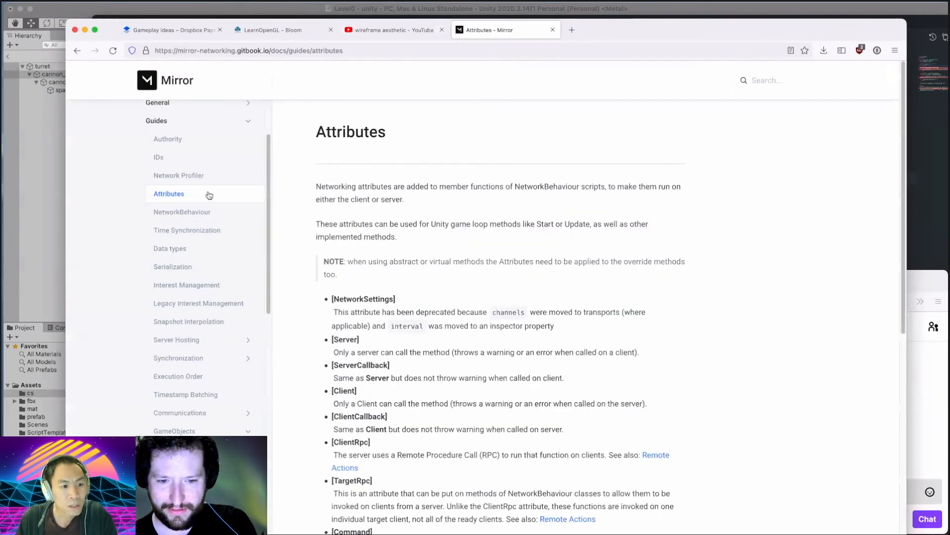
pyautogui.click(207, 213)
pyautogui.scroll(-10, 517, 280)
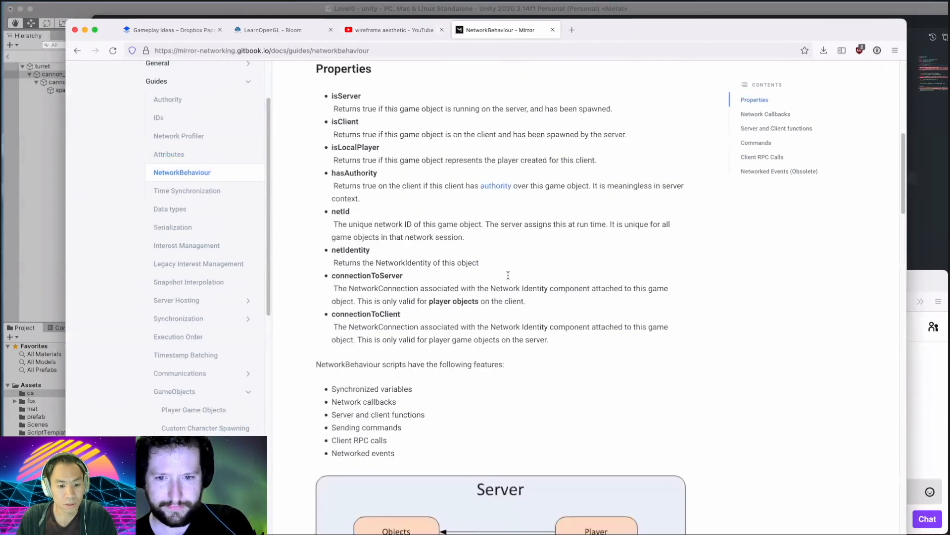
pyautogui.scroll(-5, 506, 277)
pyautogui.scroll(-1, 499, 274)
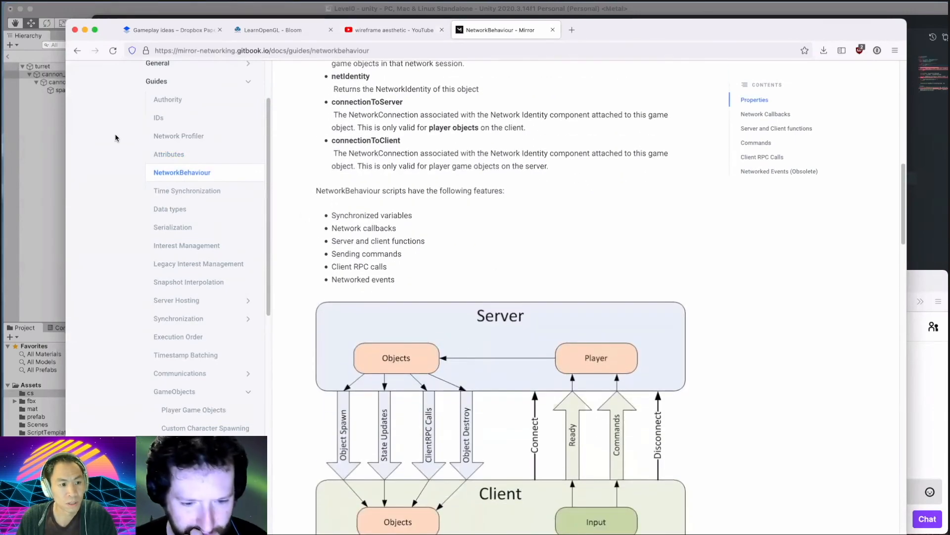
# Read the Attributes guide page again, highlighting the [Server] attribute's description and checking the remaining attributes.
pyautogui.click(182, 157)
pyautogui.scroll(-2, 385, 245)
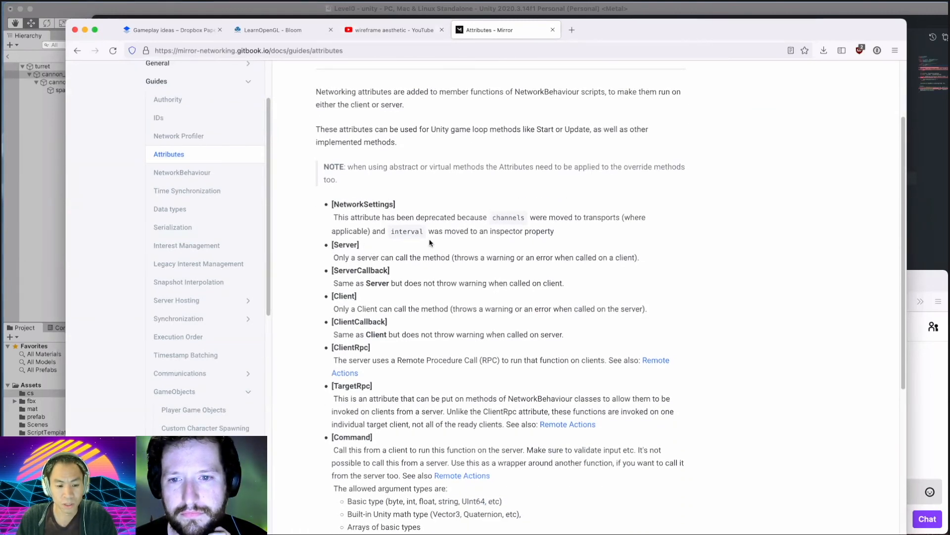
pyautogui.moveTo(329, 243); pyautogui.dragTo(660, 255)
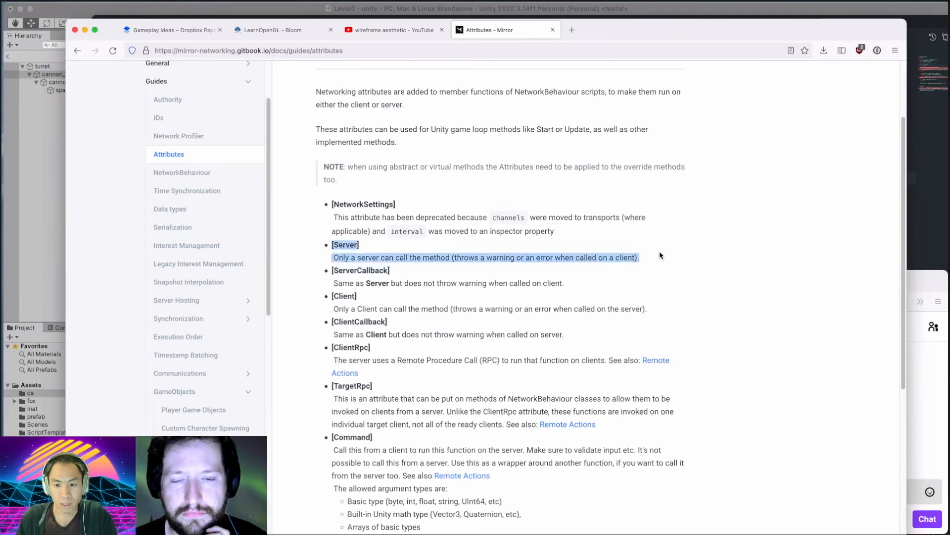
pyautogui.scroll(-4, 657, 256)
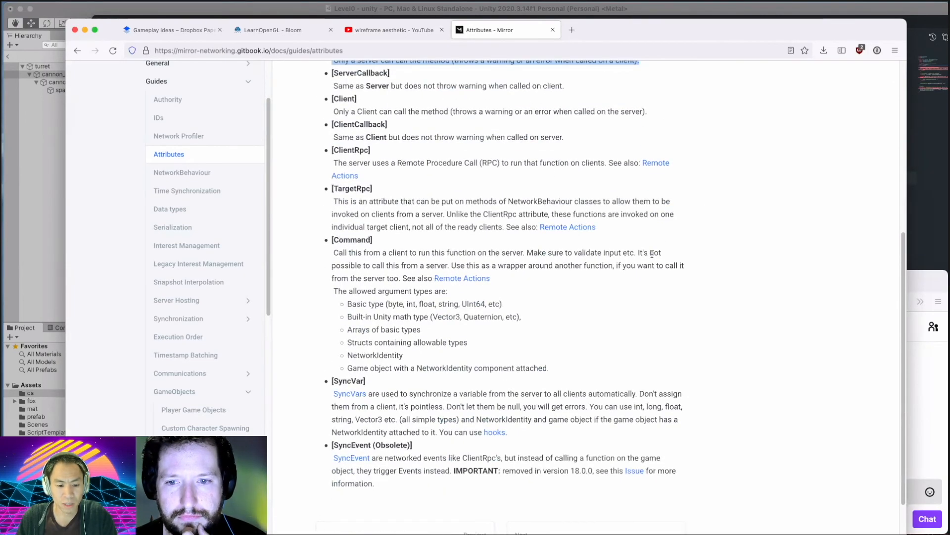
pyautogui.scroll(3, 651, 256)
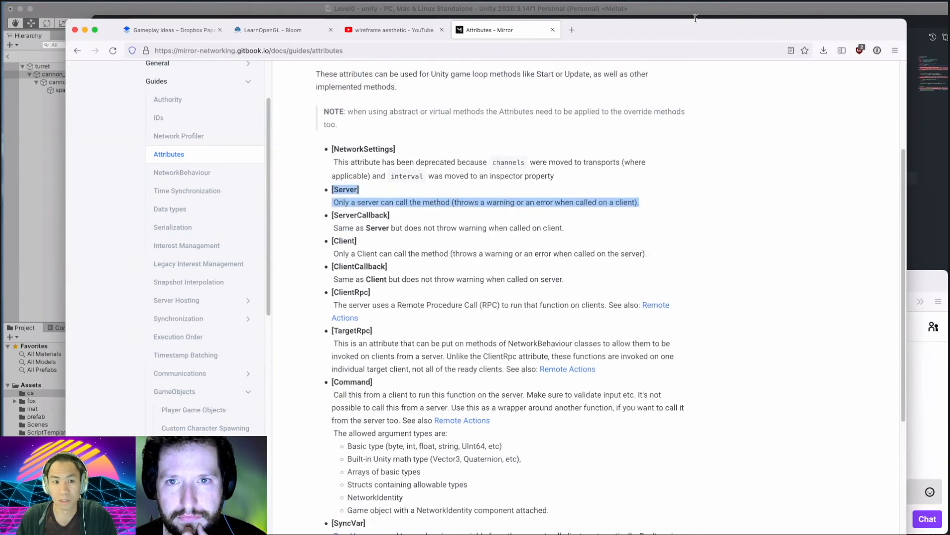
# Read the properties on the NetworkBehaviour guide page and highlight the hasAuthority description.
pyautogui.click(182, 173)
pyautogui.scroll(-3, 525, 248)
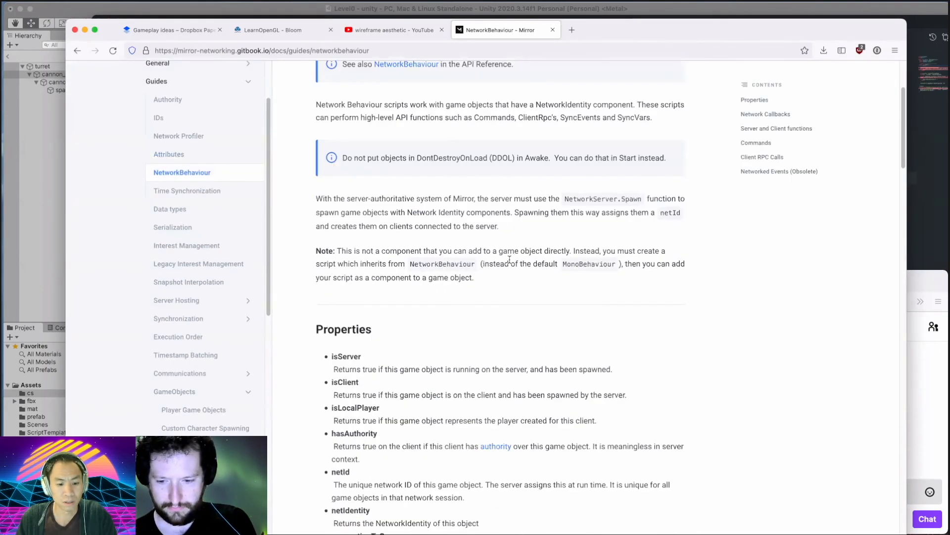
pyautogui.scroll(-3, 510, 258)
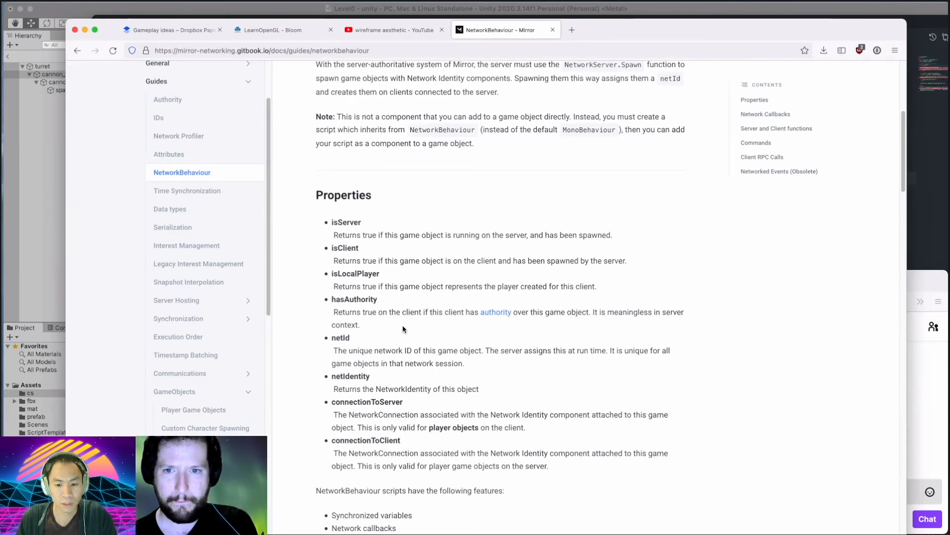
pyautogui.moveTo(403, 326); pyautogui.dragTo(333, 300)
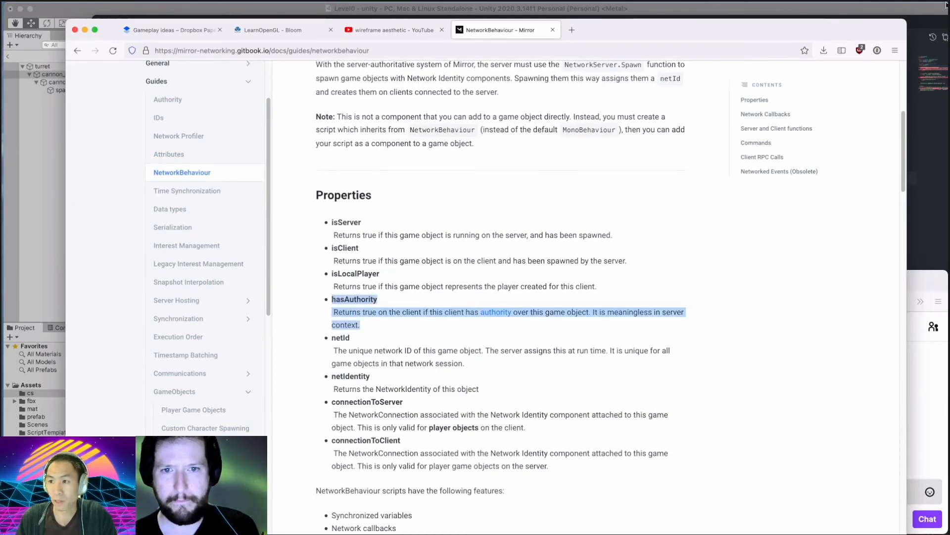
# Return to Turret.cs in Visual Studio Code and complete the Update() guard as "if (!isServer) { return; }".
pyautogui.click(922, 26)
pyautogui.click(492, 176)
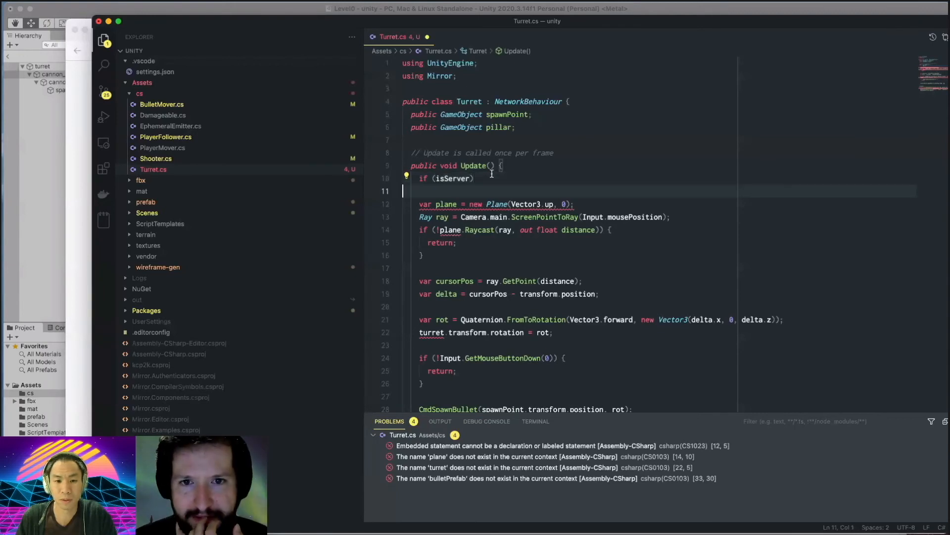
pyautogui.click(434, 180)
pyautogui.write('!')
pyautogui.press('Right')
pyautogui.press('BackSpace')
pyautogui.press('End')
pyautogui.write('{')
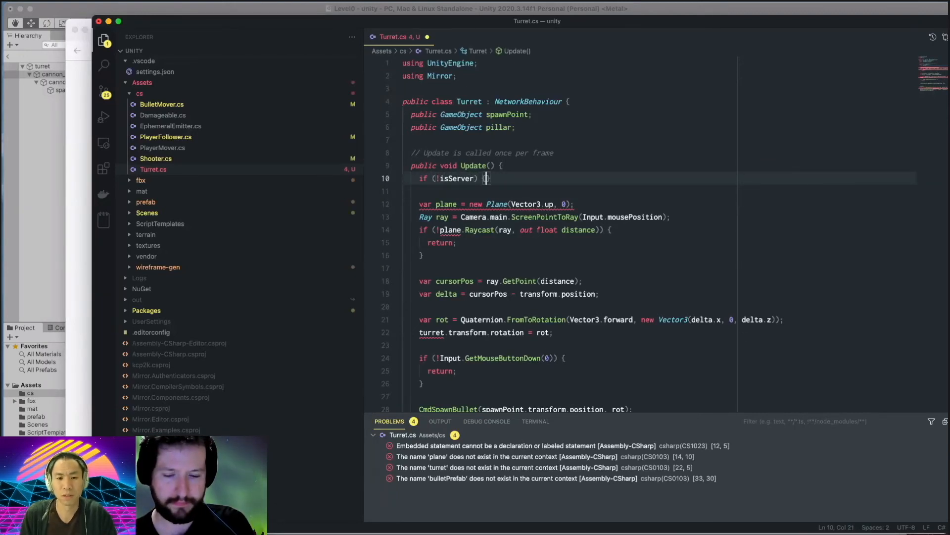
pyautogui.press('Return')
pyautogui.write('return;')
# Add an empty line for new code below the isServer guard in Update(), separated from it by a blank line.
pyautogui.scroll(-3, 454, 173)
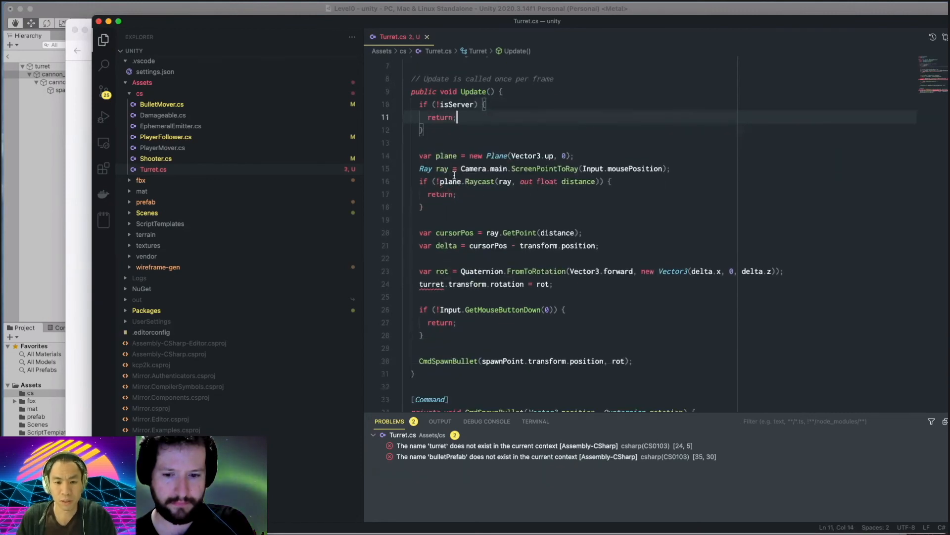
pyautogui.click(458, 207)
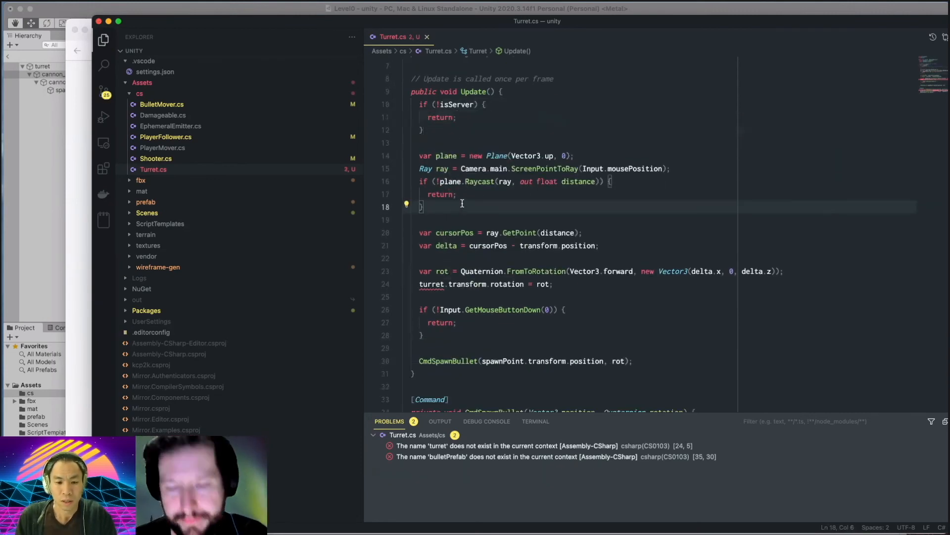
pyautogui.scroll(2, 459, 168)
pyautogui.click(440, 180)
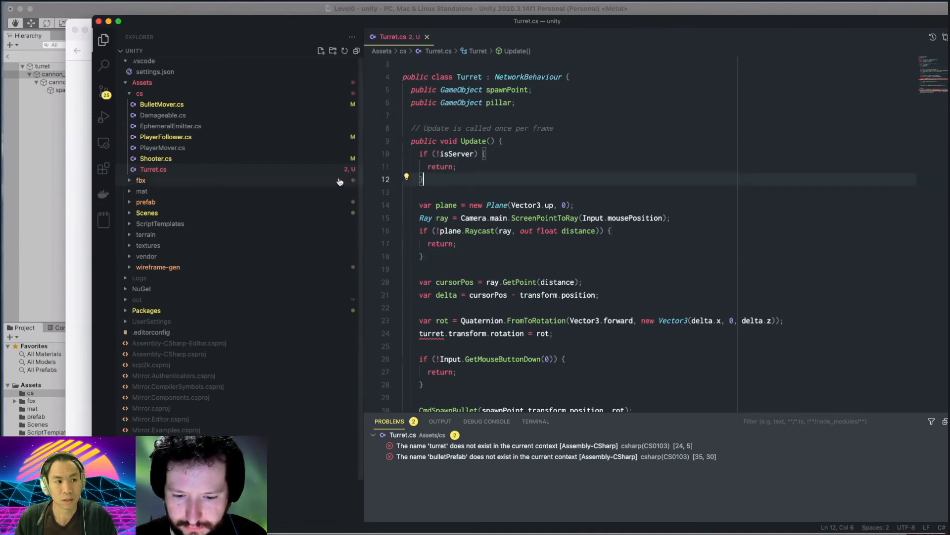
pyautogui.scroll(-4, 497, 214)
pyautogui.scroll(-2, 526, 245)
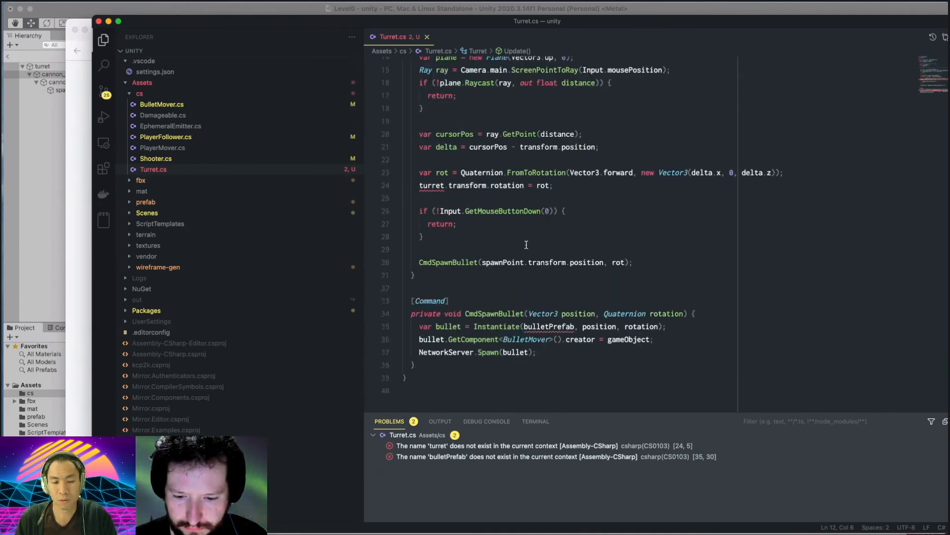
pyautogui.scroll(5, 526, 245)
pyautogui.press('Return')
pyautogui.press('Return')
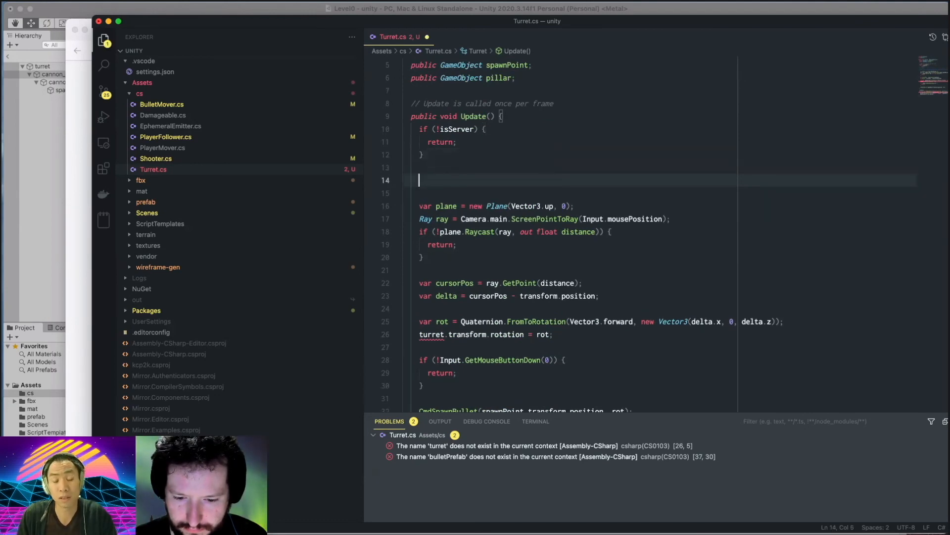
# Declare a target variable below the guard with "var target = Vector3{ 1, 1, 1};" and save the script.
pyautogui.write('var target =')
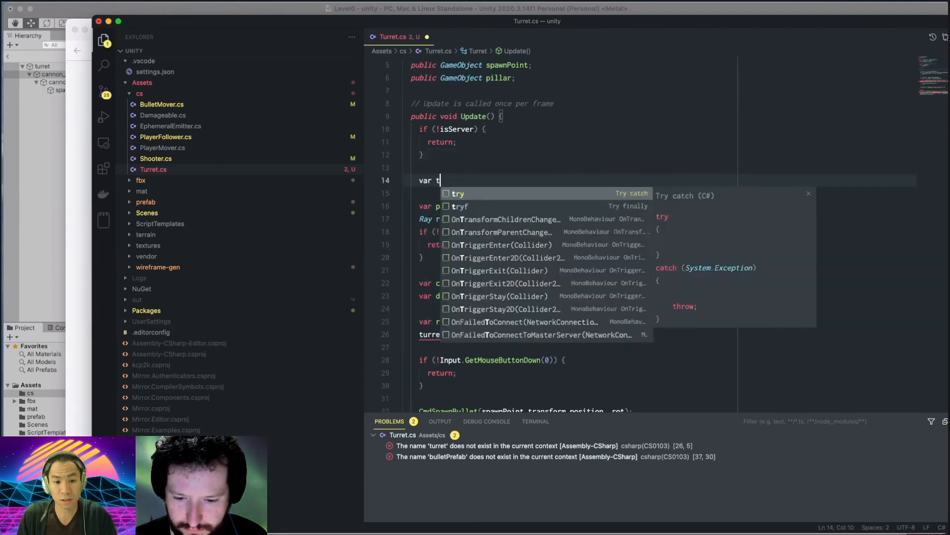
pyautogui.write('new Vec')
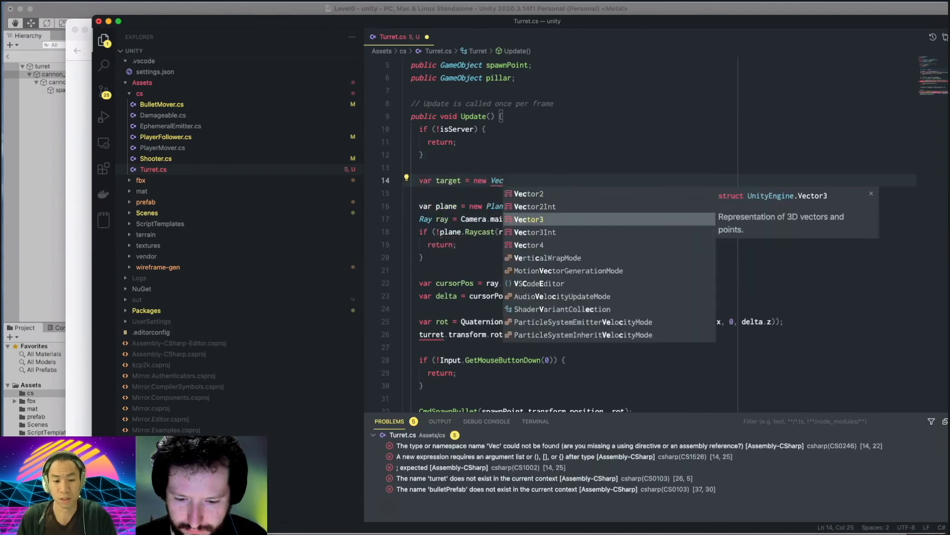
pyautogui.hotkey('shift', 'alt', 'Left')
pyautogui.hotkey('shift', 'alt', 'Left')
pyautogui.press('BackSpace')
pyautogui.write('Vector3(')
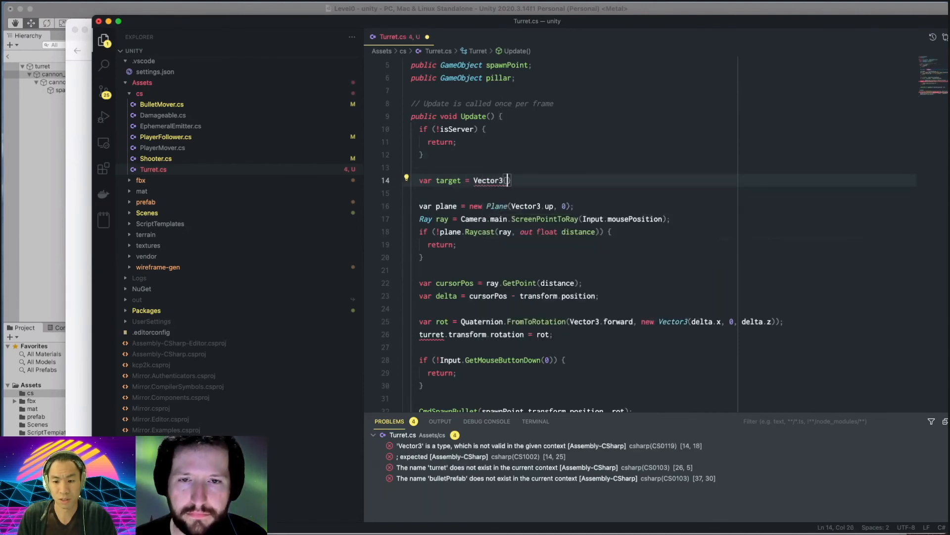
pyautogui.write(' 1, 1, 1);')
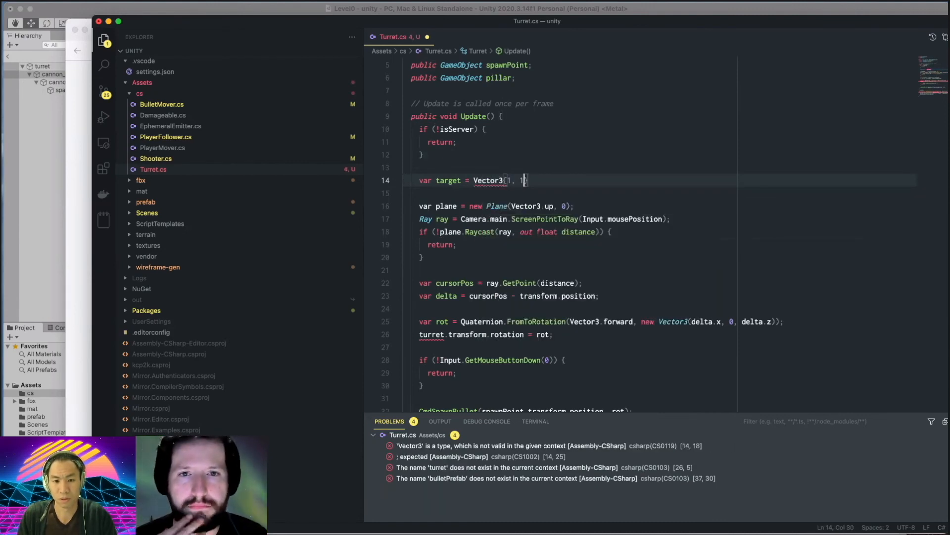
pyautogui.hotkey('ctrl', 's')
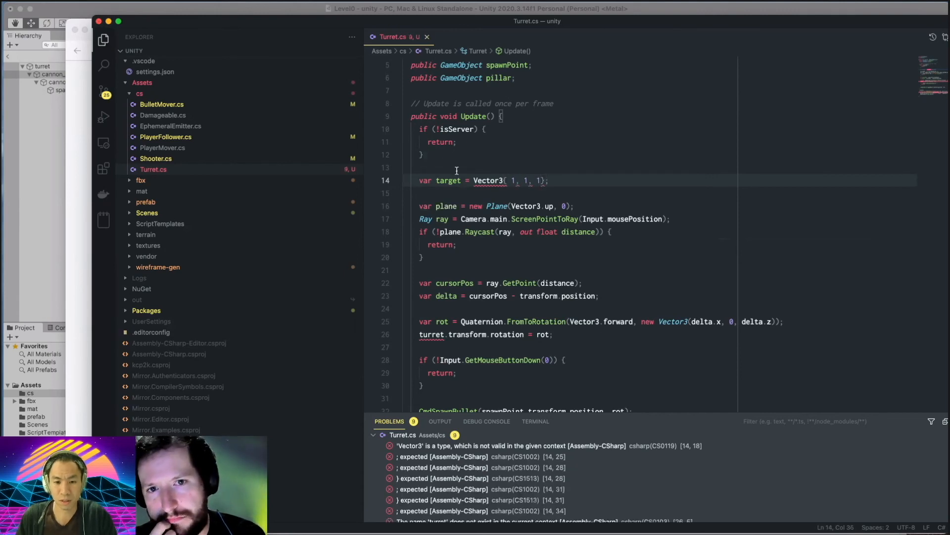
# Insert the "new" keyword before Vector3 in the target declaration and save Turret.cs.
pyautogui.click(471, 180)
pyautogui.write('new')
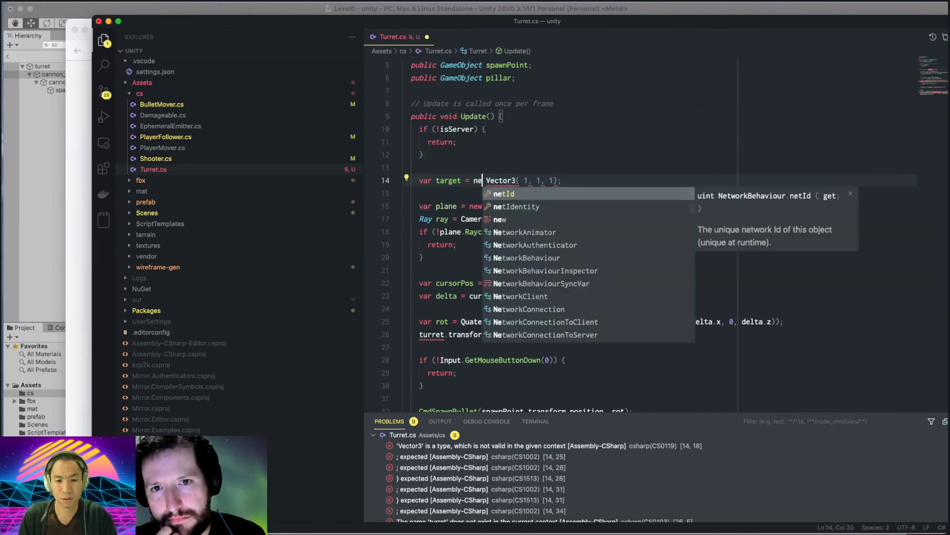
pyautogui.click(481, 168)
pyautogui.press('cmd+s')
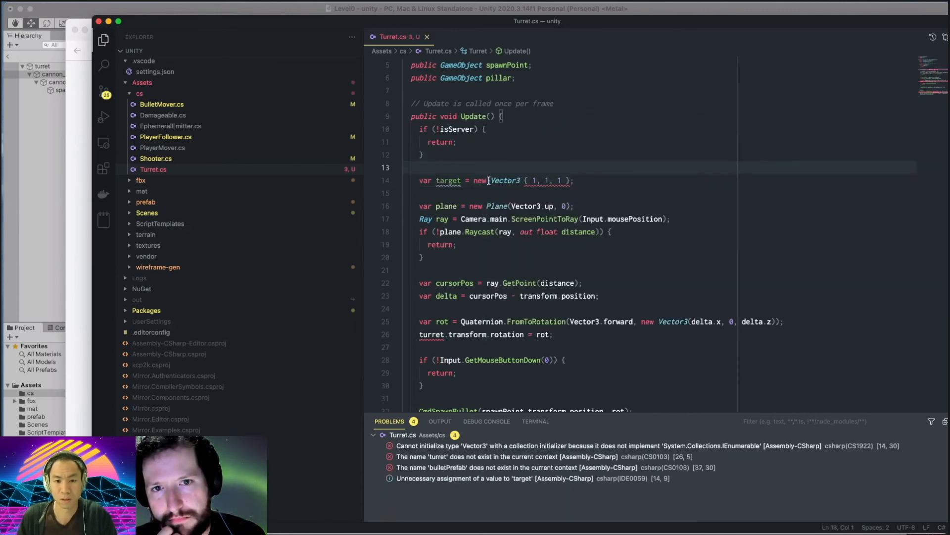
# Replace the braces in the target declaration with parentheses so it reads "new Vector3(1, 1, 1);", and save the script.
pyautogui.click(527, 180)
pyautogui.press('BackSpace')
pyautogui.write('(')
pyautogui.click(568, 180)
pyautogui.press('BackSpace')
pyautogui.write(');')
pyautogui.press('cmd+s')
pyautogui.click(462, 193)
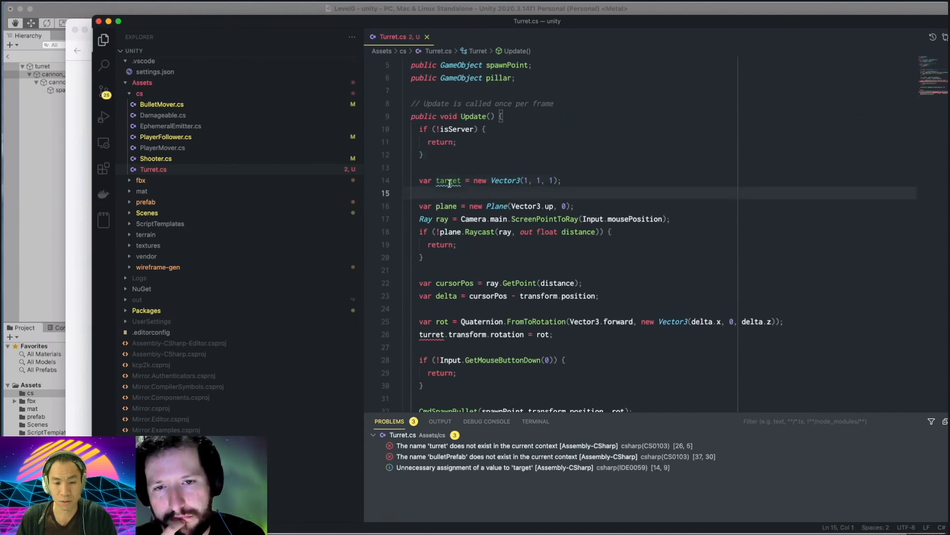
pyautogui.moveTo(449, 183)
pyautogui.scroll(-2, 584, 148)
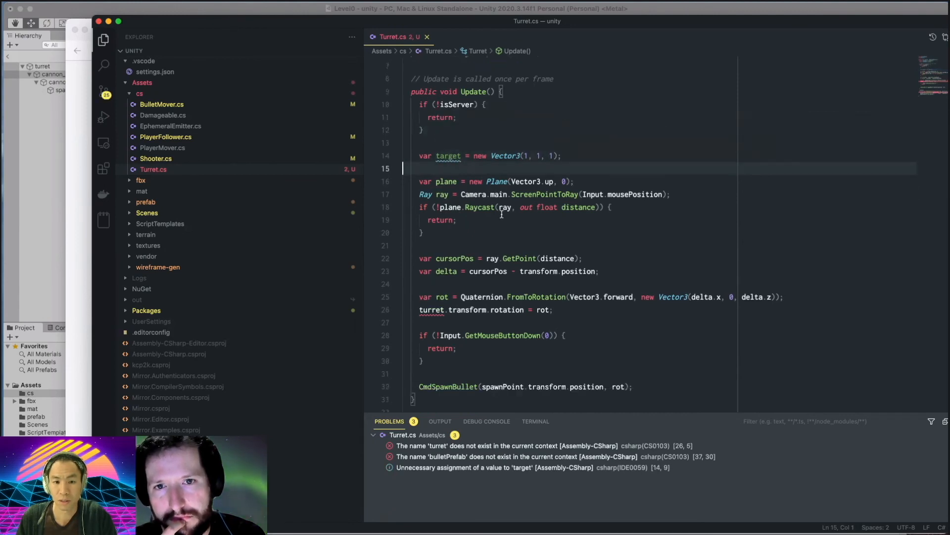
pyautogui.click(599, 131)
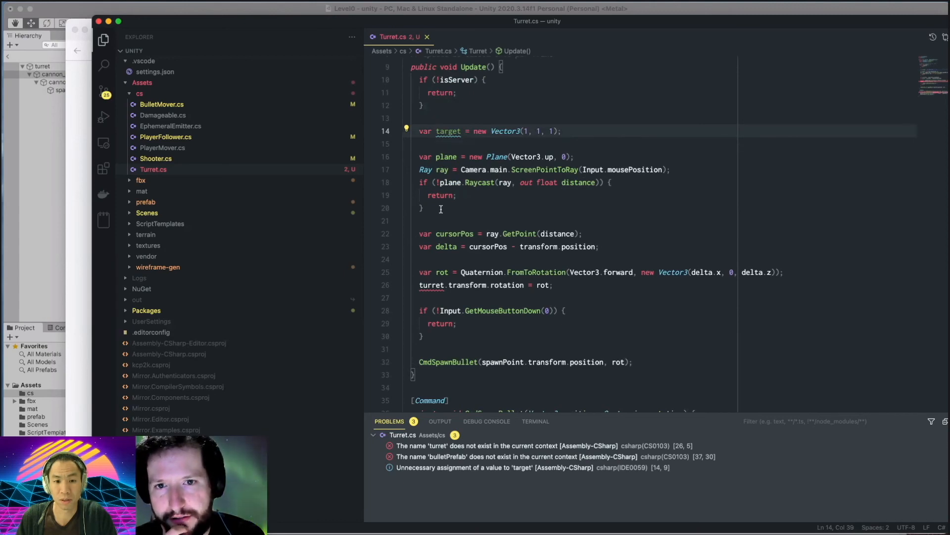
# Replace cursorPos with target in the delta calculation in Turret.cs.
pyautogui.moveTo(440, 210); pyautogui.dragTo(381, 155)
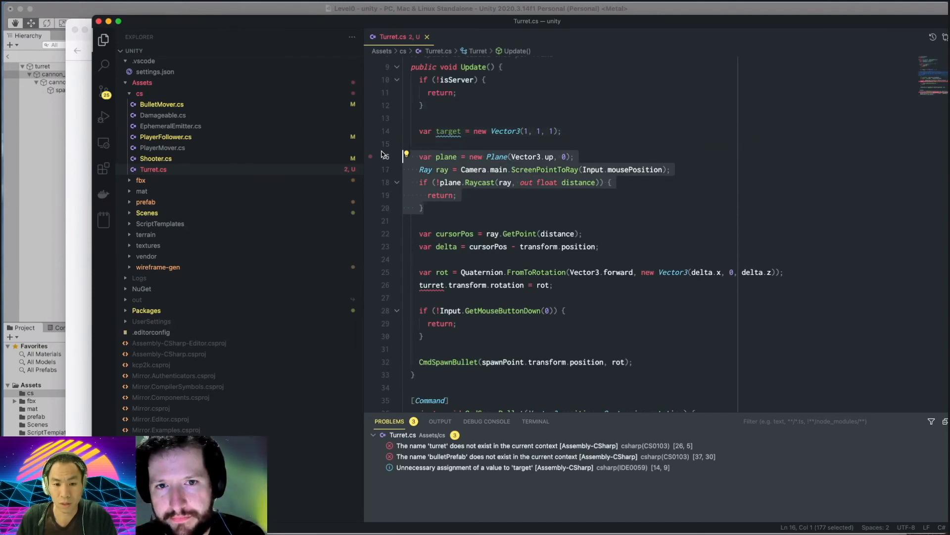
pyautogui.click(464, 218)
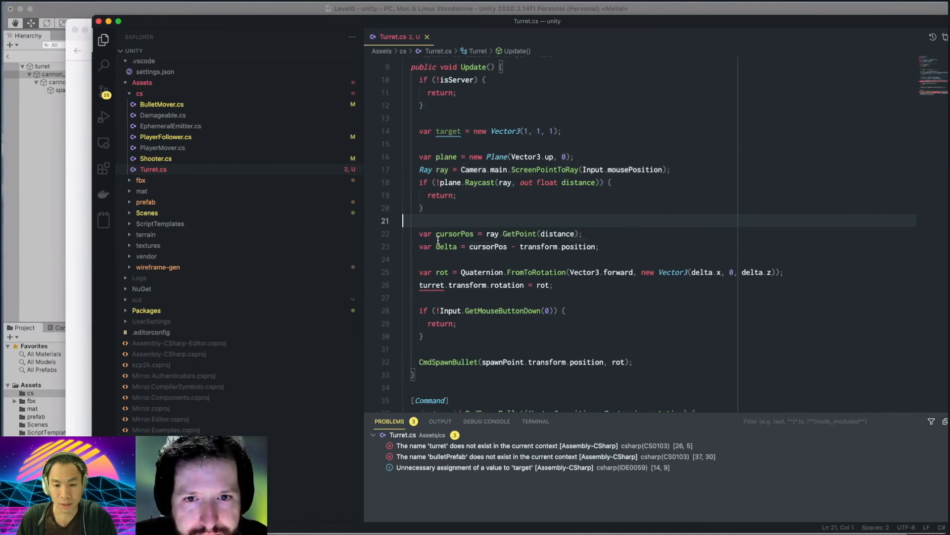
pyautogui.doubleClick(496, 243)
pyautogui.write('target')
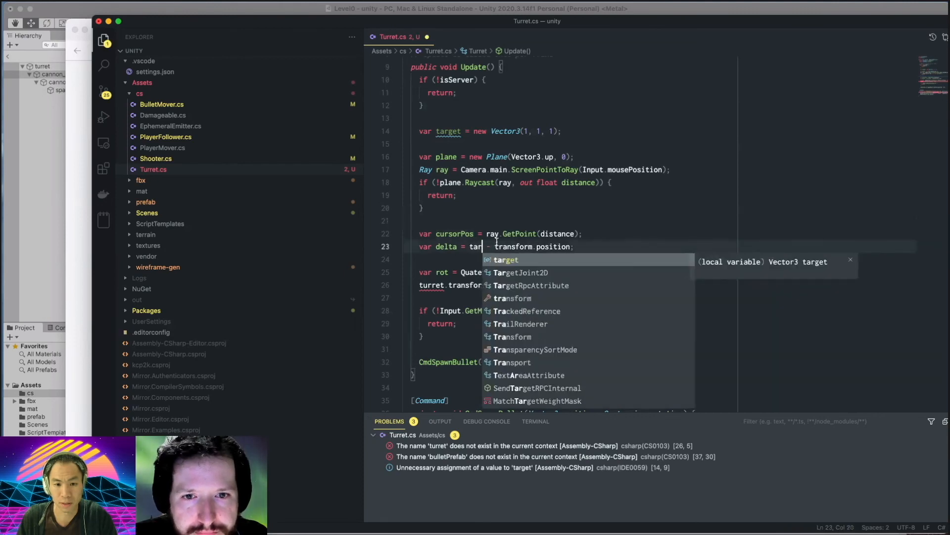
# Delete the plane, ray, Raycast guard and cursorPos lines so the delta line directly follows the target declaration.
pyautogui.click(612, 234)
pyautogui.moveTo(612, 235); pyautogui.dragTo(402, 143)
pyautogui.press('BackSpace')
pyautogui.press('BackSpace')
pyautogui.press('Delete')
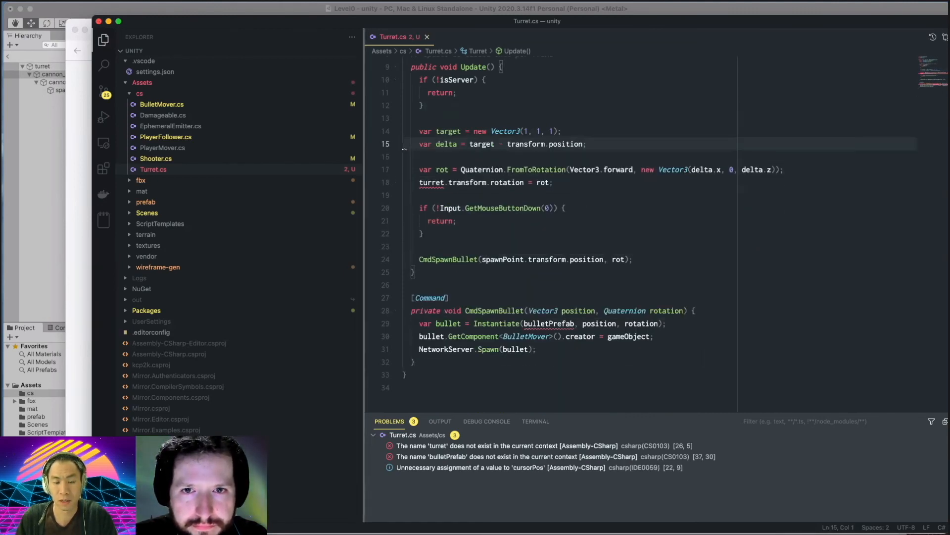
pyautogui.doubleClick(538, 131)
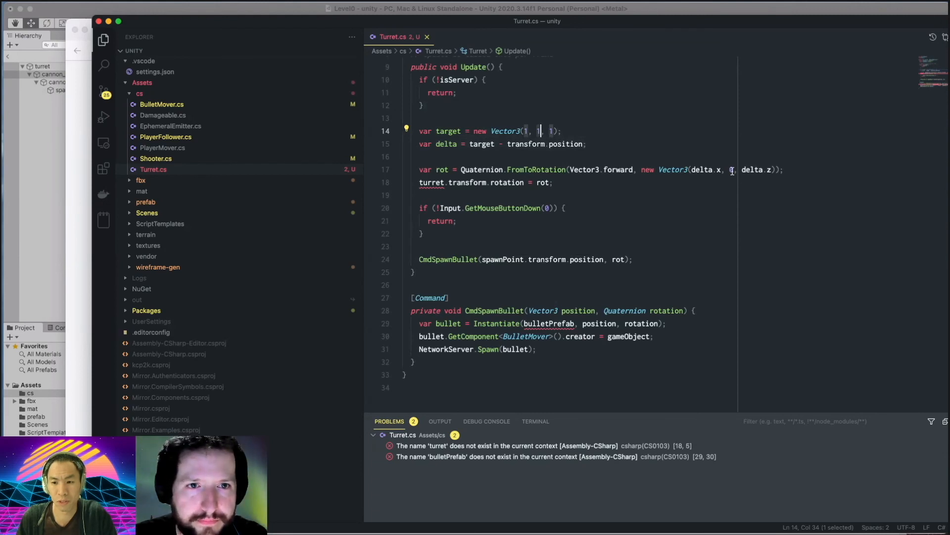
pyautogui.click(667, 145)
pyautogui.click(666, 158)
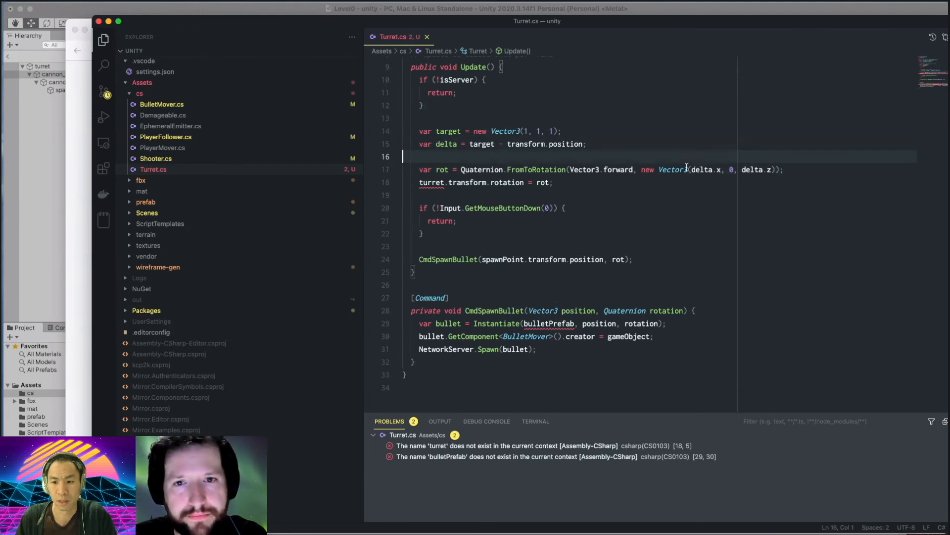
pyautogui.moveTo(781, 169); pyautogui.dragTo(417, 169)
pyautogui.click(564, 185)
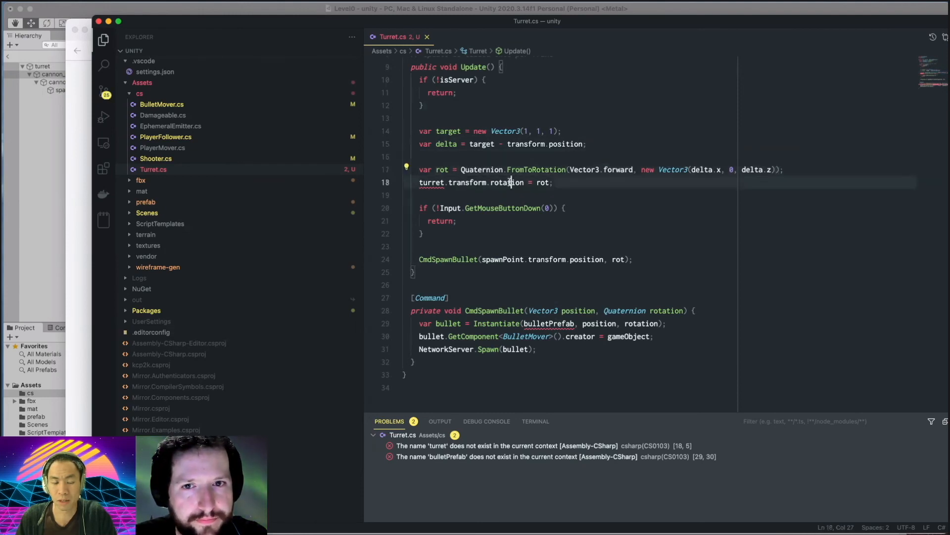
# Change turret to pillar in the rotation assignment so it reads "pillar.transform.rotation = rot;".
pyautogui.scroll(3, 431, 193)
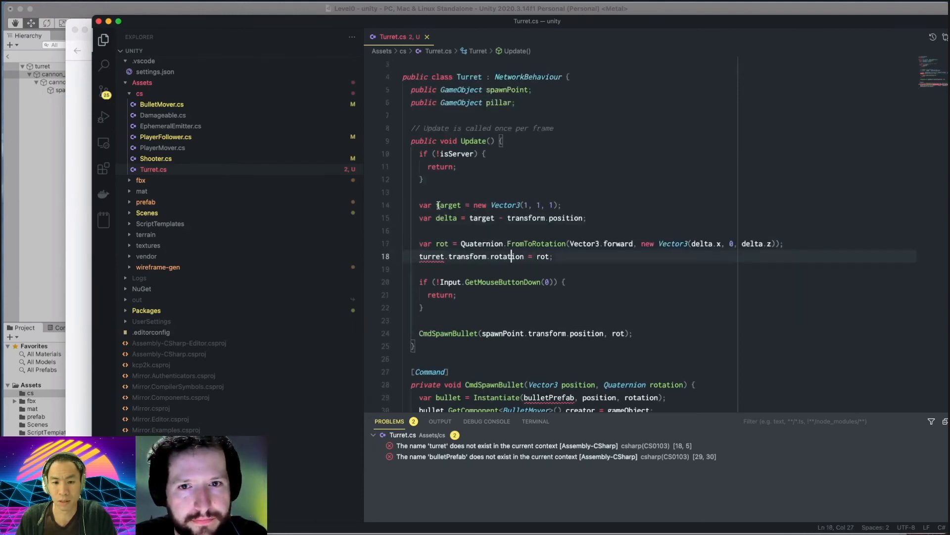
pyautogui.doubleClick(429, 257)
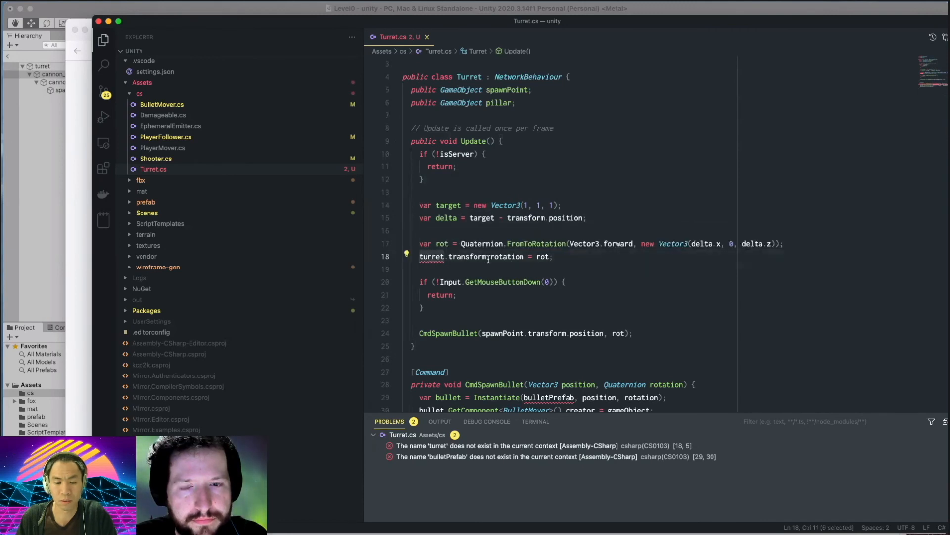
pyautogui.write('pillar')
pyautogui.click(489, 218)
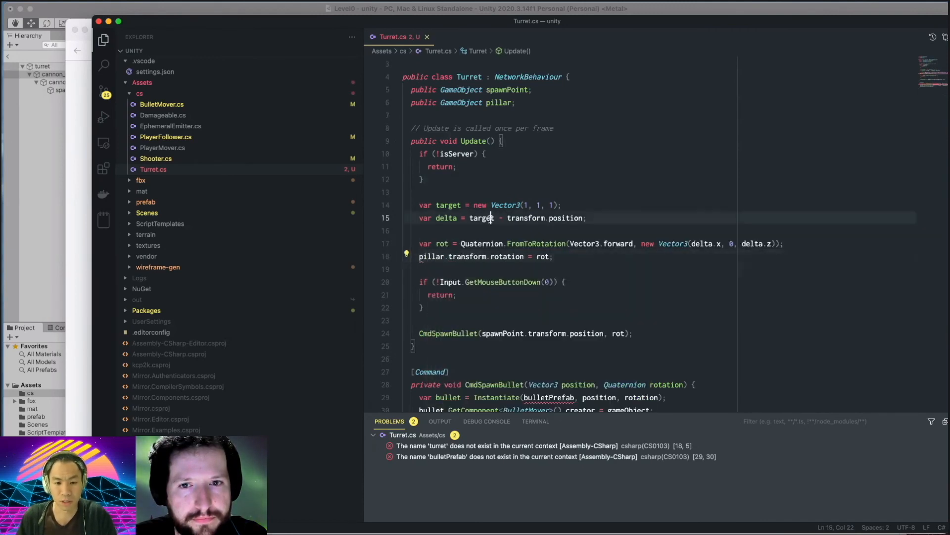
# Delete the Input.GetMouseButtonDown(0) guard above the CmdSpawnBullet call and save the script.
pyautogui.scroll(-2, 460, 258)
pyautogui.moveTo(451, 263); pyautogui.dragTo(399, 232)
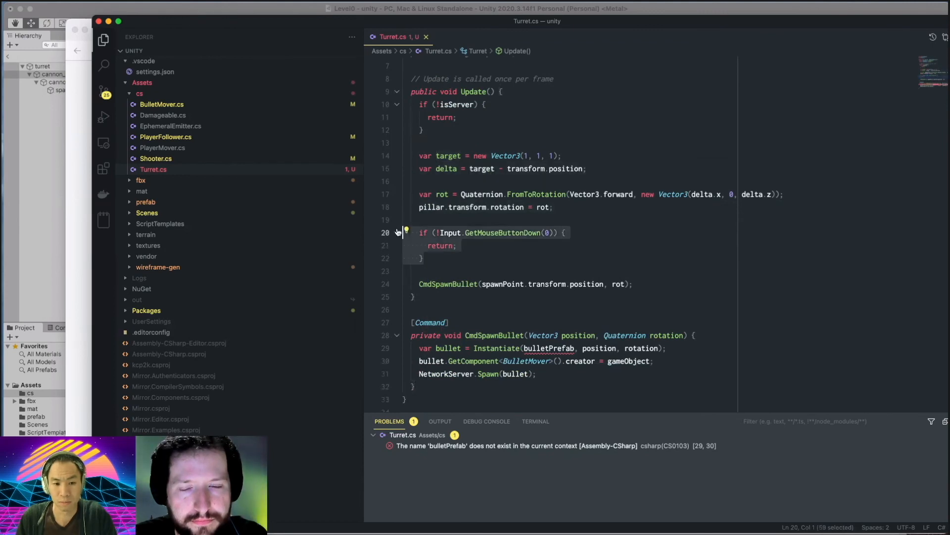
pyautogui.press('BackSpace')
pyautogui.press('Delete')
pyautogui.press('Delete')
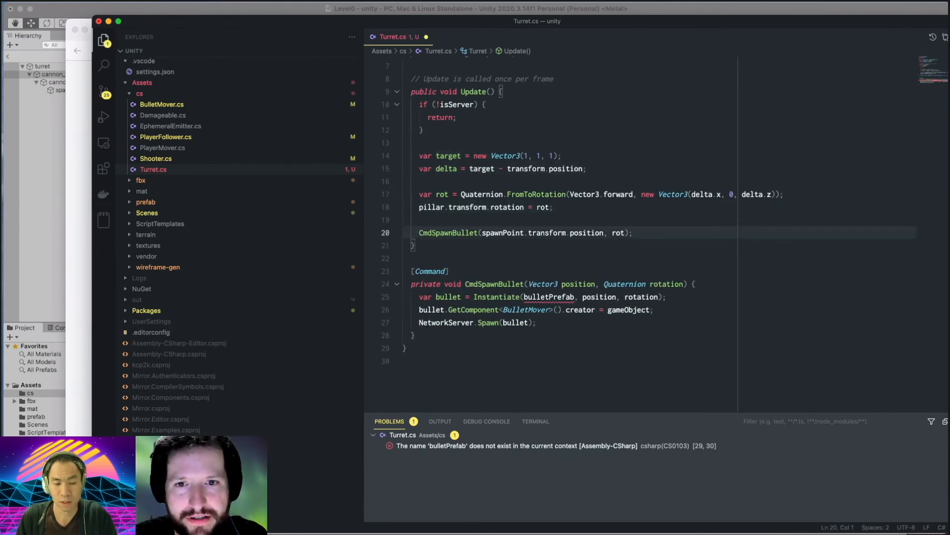
pyautogui.press('super+s')
# Insert an opening "if (firing) {" line directly above the target declaration in Update().
pyautogui.press('Up')
pyautogui.press('Up')
pyautogui.press('Up')
pyautogui.press('Up')
pyautogui.press('Up')
pyautogui.press('Up')
pyautogui.press('Up')
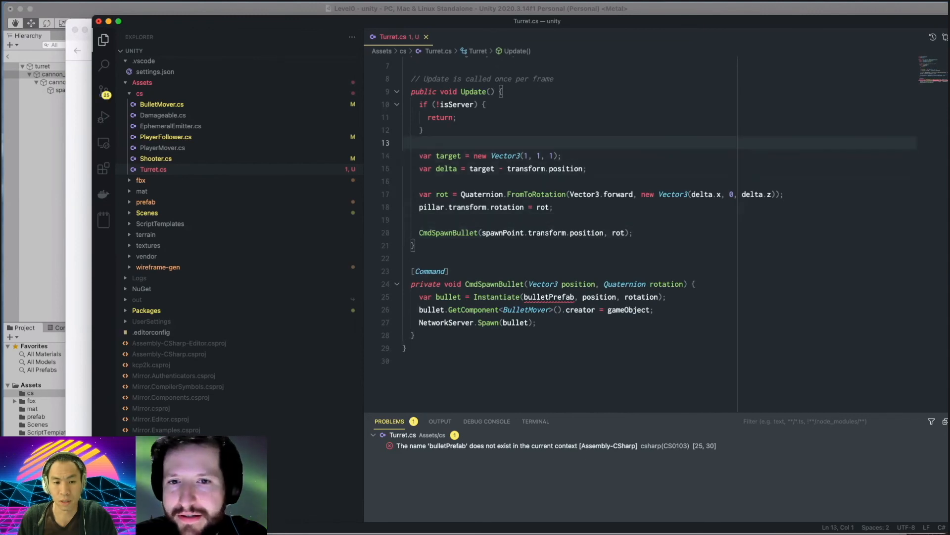
pyautogui.press('Return')
pyautogui.write('if (fi')
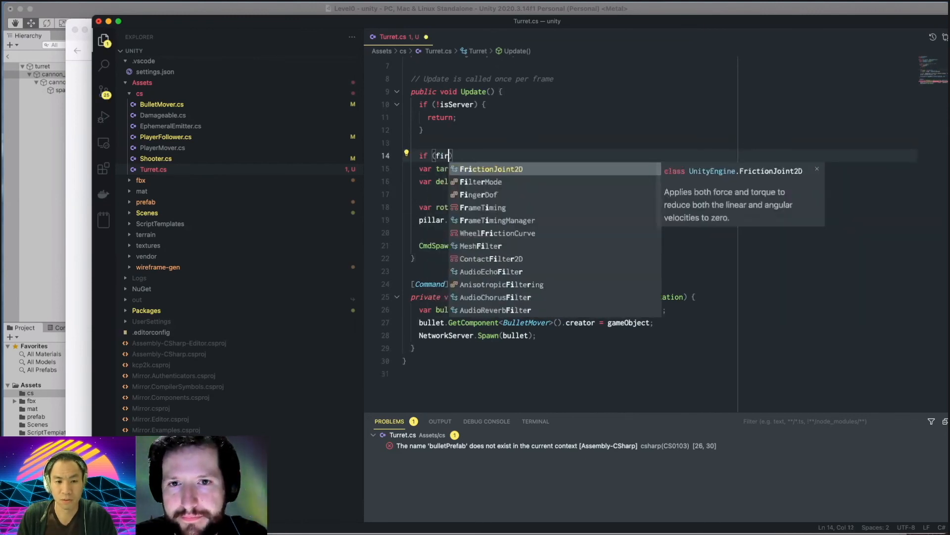
pyautogui.write('ring')
pyautogui.press('BackSpace')
pyautogui.press('BackSpace')
pyautogui.press('super+z')
pyautogui.write(') {')
pyautogui.press('Delete')
# Close the firing block with a "}" on a new line after the CmdSpawnBullet call.
pyautogui.press('Down')
pyautogui.press('Down')
pyautogui.press('Down')
pyautogui.press('Down')
pyautogui.press('Down')
pyautogui.press('Down')
pyautogui.press('Down')
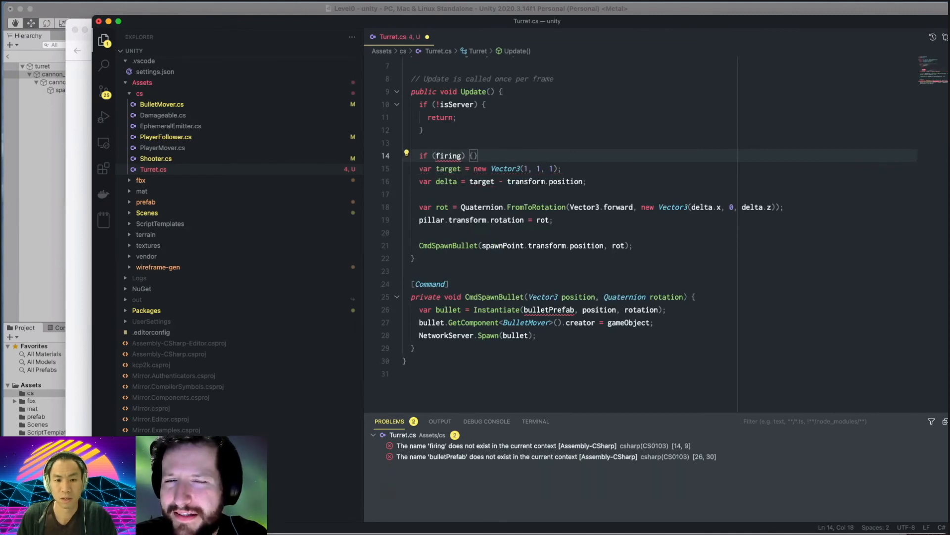
pyautogui.press('End')
pyautogui.press('Return')
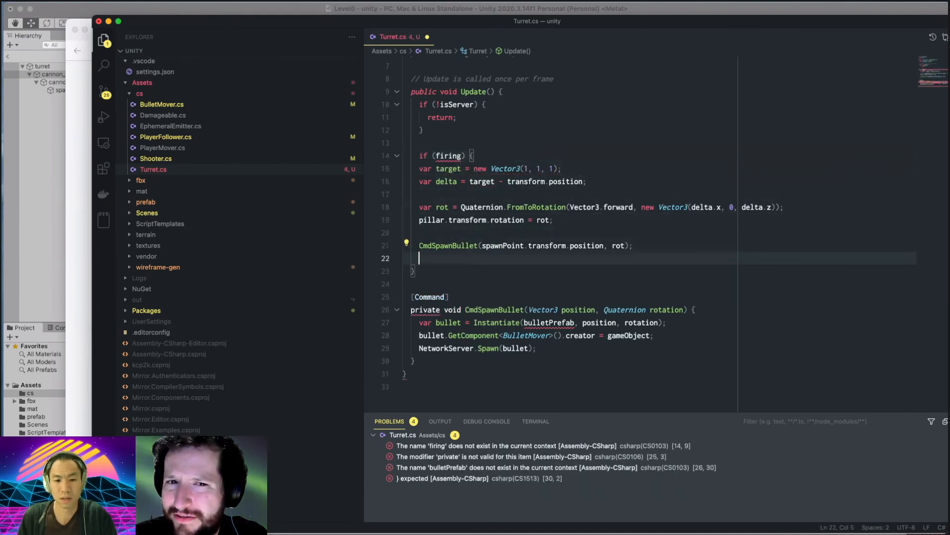
pyautogui.write('}')
# Remove the CmdSpawnBullet call from the firing block.
pyautogui.press('Up')
pyautogui.press('End')
pyautogui.hotkey('shift', 'Up')
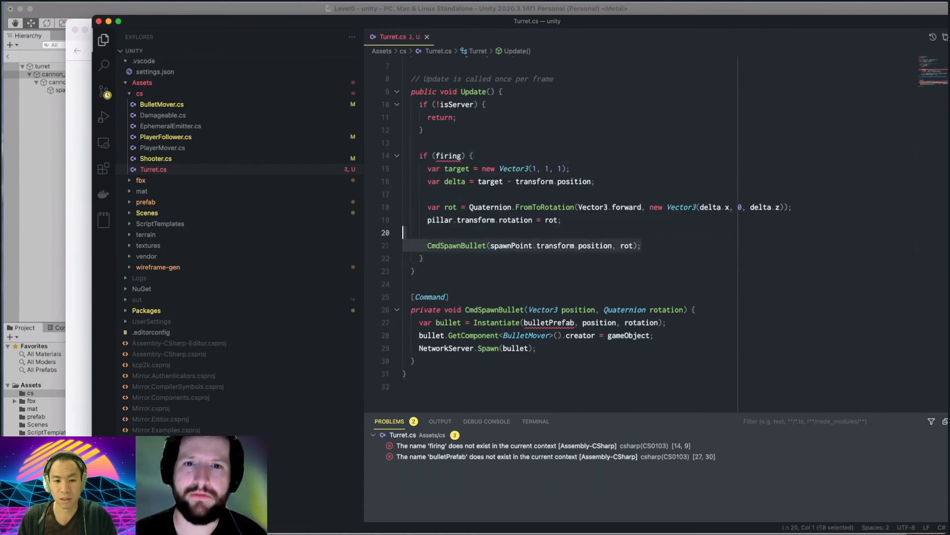
pyautogui.press('super+x')
pyautogui.press('super+x')
# Move the three bullet-spawning lines from the body of CmdSpawnBullet to the end of the firing block and save the script.
pyautogui.press('Down')
pyautogui.press('Down')
pyautogui.press('Down')
pyautogui.press('Down')
pyautogui.press('Down')
pyautogui.press('Up')
pyautogui.press('Up')
pyautogui.press('Up')
pyautogui.press('Up')
pyautogui.press('Up')
pyautogui.press('Down')
pyautogui.press('Down')
pyautogui.press('Down')
pyautogui.press('Down')
pyautogui.press('Down')
pyautogui.press('Down')
pyautogui.press('Down')
pyautogui.press('Down')
pyautogui.press('Up')
pyautogui.press('End')
pyautogui.hotkey('shift', 'Up')
pyautogui.hotkey('shift', 'Up')
pyautogui.hotkey('shift', 'Home')
pyautogui.hotkey('shift', 'Home')
pyautogui.press('super+x')
pyautogui.press('Up')
pyautogui.press('Up')
pyautogui.press('Up')
pyautogui.press('Up')
pyautogui.press('Up')
pyautogui.press('Return')
pyautogui.press('Return')
pyautogui.press('Up')
pyautogui.press('super+v')
pyautogui.press('super+s')
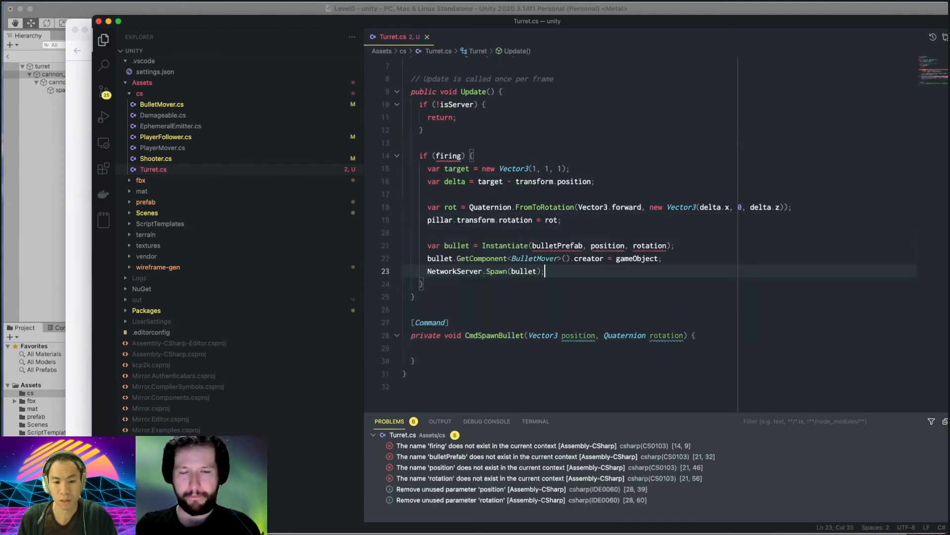
# Declare the field "public GameObject bulletPrefab;" below the pillar field and save Turret.cs.
pyautogui.press('Up')
pyautogui.press('Up')
pyautogui.press('Up')
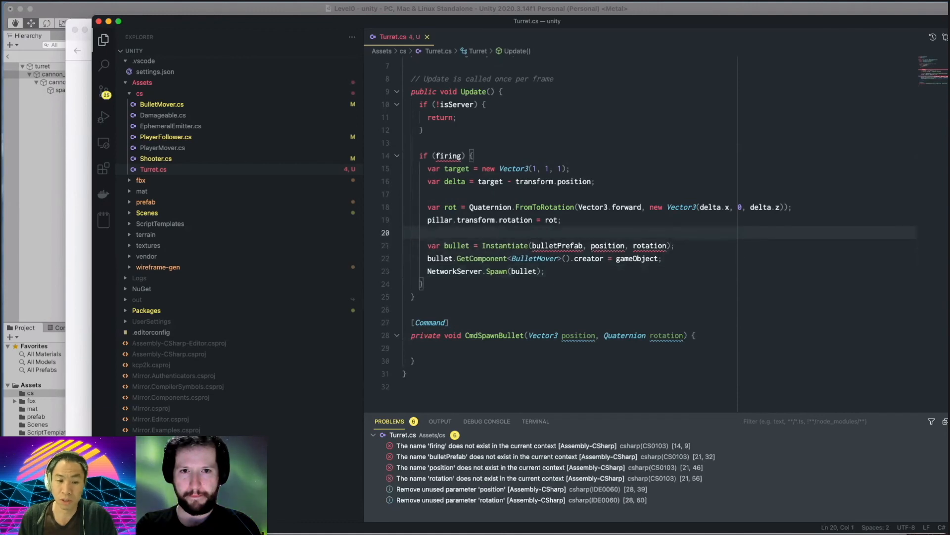
pyautogui.scroll(3, 550, 125)
pyautogui.click(550, 124)
pyautogui.press('Return')
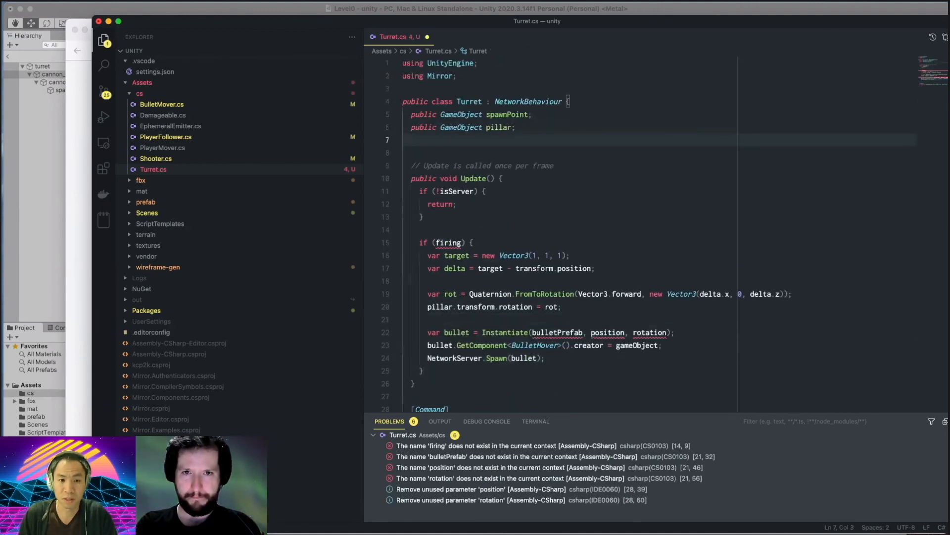
pyautogui.write('public GameObject')
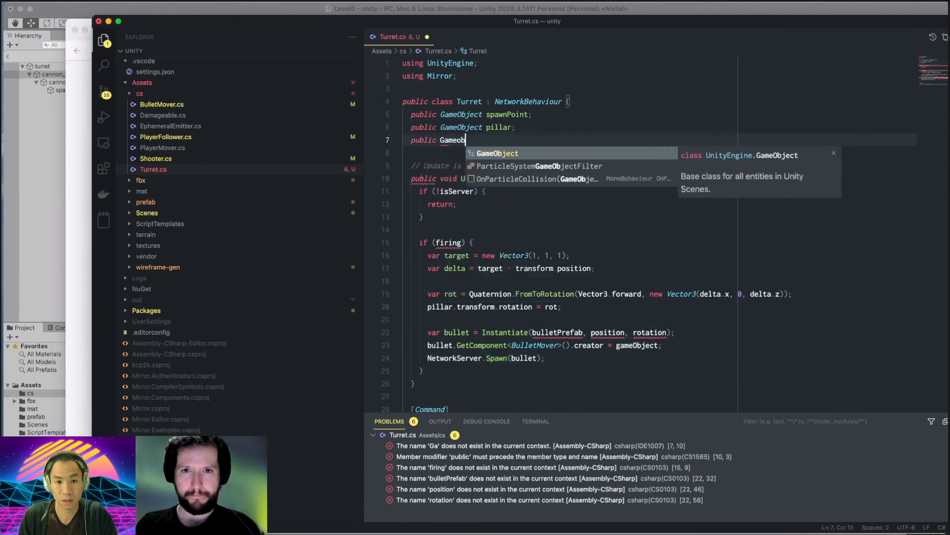
pyautogui.write(' bullet')
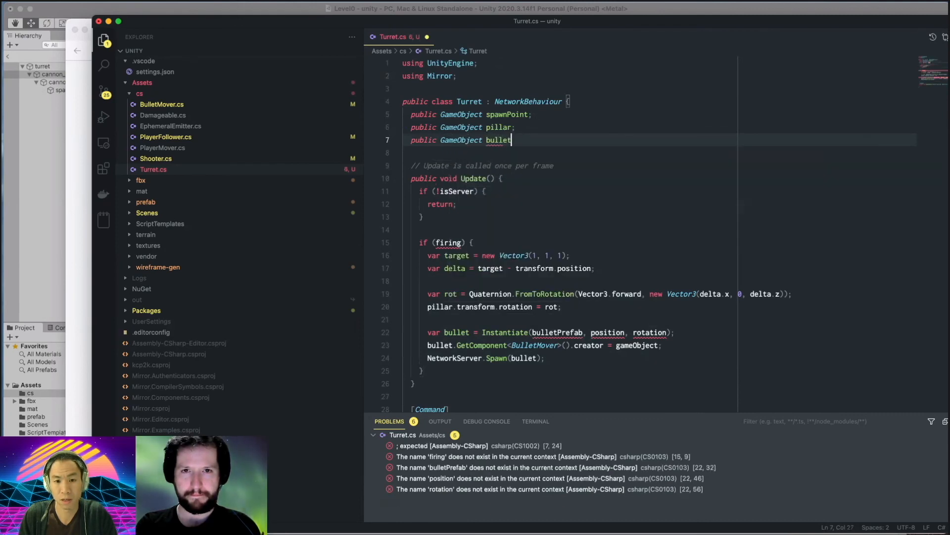
pyautogui.write('Prefab;')
pyautogui.hotkey('ctrl', 's')
# Replace the position argument of the Instantiate call with spawnPoint.transform.position and save the script.
pyautogui.press('Down')
pyautogui.press('Down')
pyautogui.press('Down')
pyautogui.press('Down')
pyautogui.press('Down')
pyautogui.press('Down')
pyautogui.press('Down')
pyautogui.press('Down')
pyautogui.press('Down')
pyautogui.press('Down')
pyautogui.press('Down')
pyautogui.press('Down')
pyautogui.press('Down')
pyautogui.press('Down')
pyautogui.press('Down')
pyautogui.press('Down')
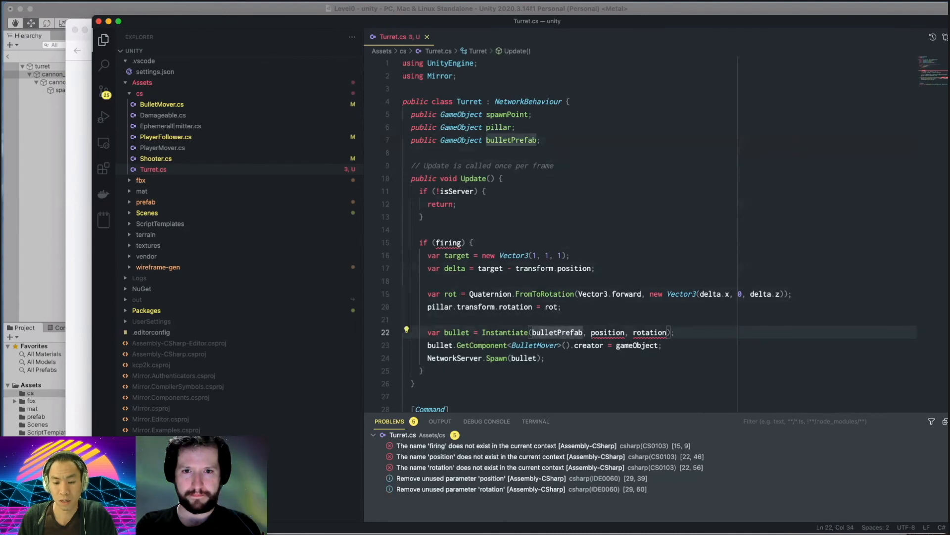
pyautogui.press('Up')
pyautogui.click(670, 332)
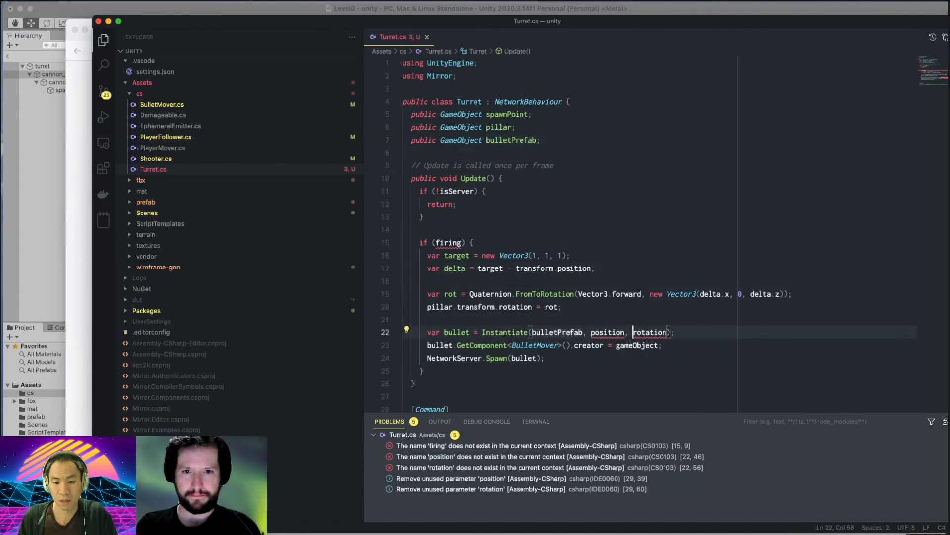
pyautogui.doubleClick(604, 333)
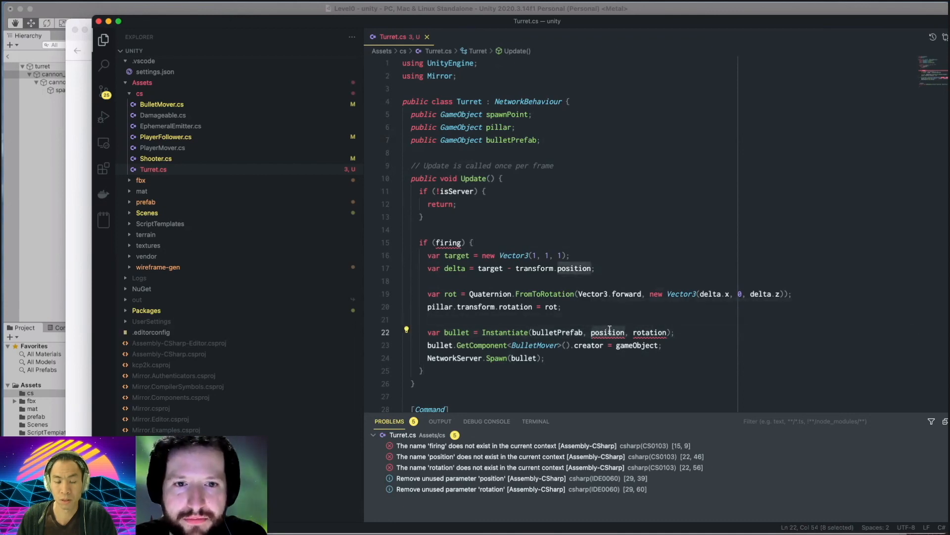
pyautogui.press('BackSpace')
pyautogui.write('spawnPoint.')
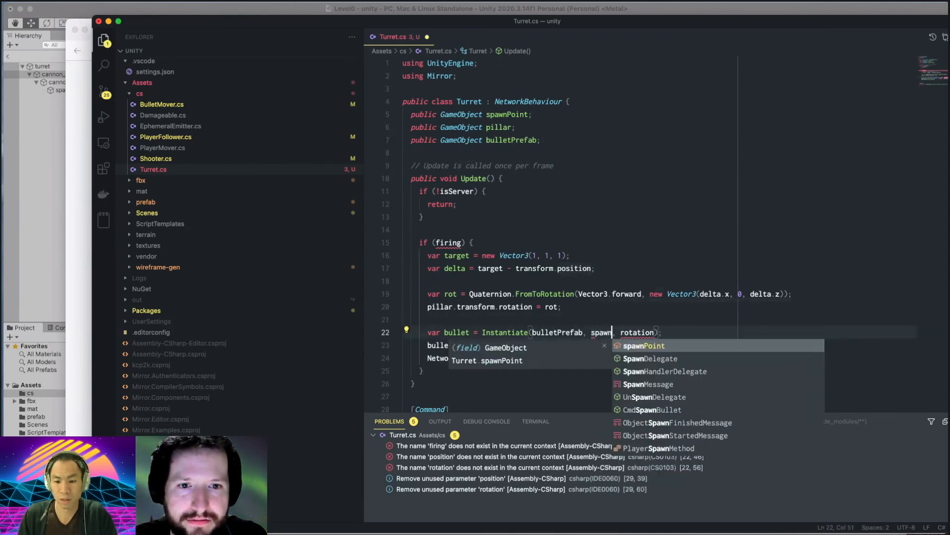
pyautogui.write('pos')
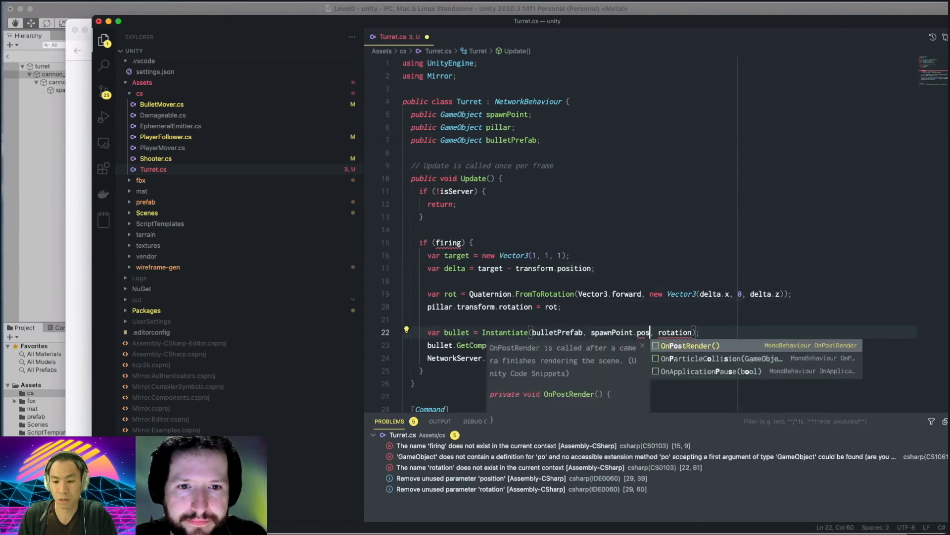
pyautogui.press('BackSpace')
pyautogui.press('BackSpace')
pyautogui.press('BackSpace')
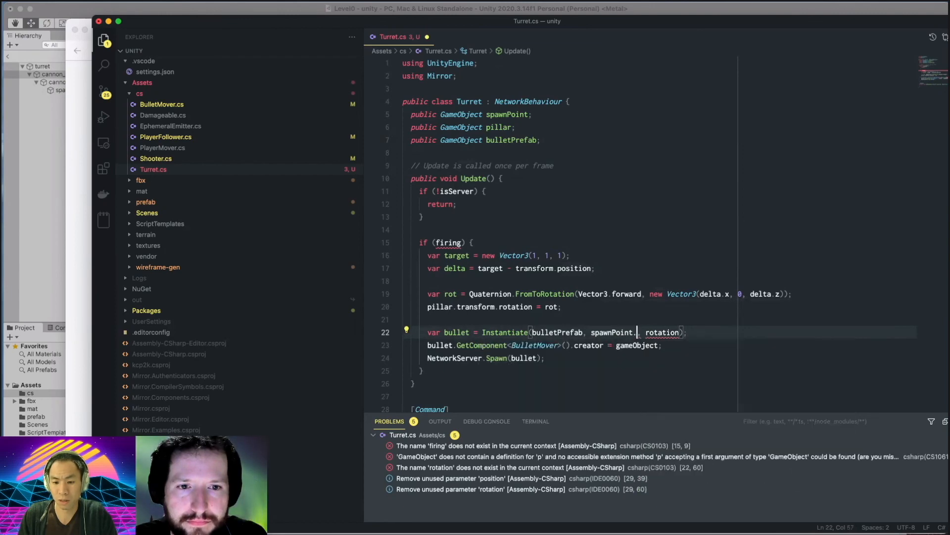
pyautogui.write('transform.position')
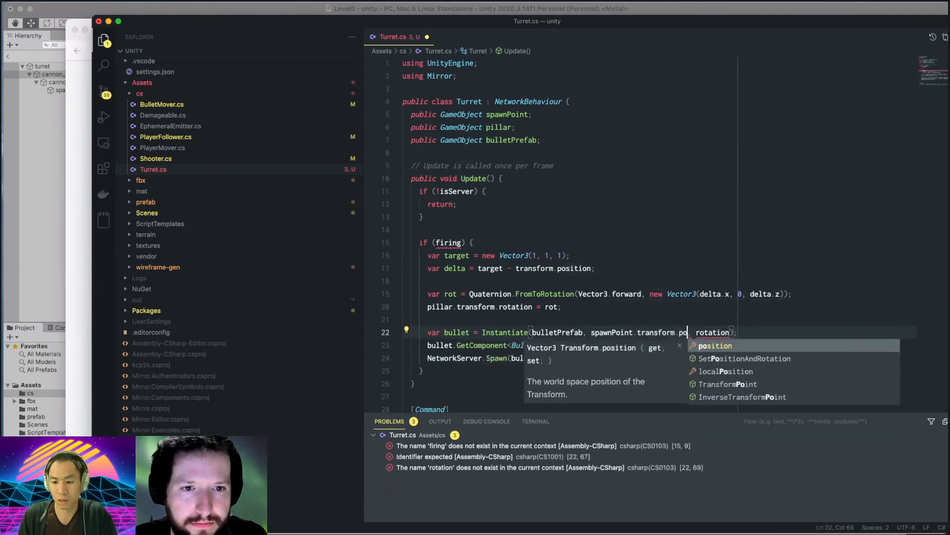
pyautogui.press('super+s')
# Replace the rotation argument of the Instantiate call with rot.
pyautogui.press('Right')
pyautogui.hotkey('alt', 'shift', 'Right')
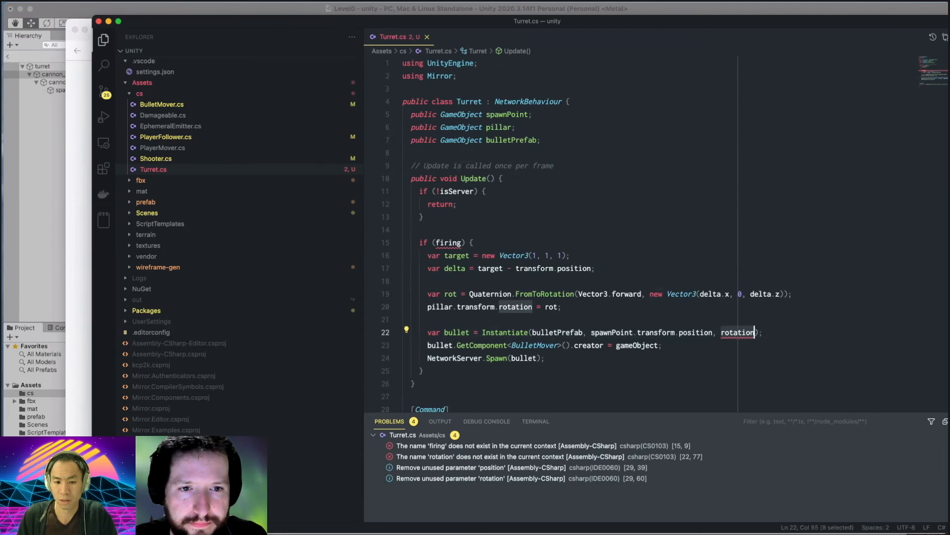
pyautogui.write('rot')
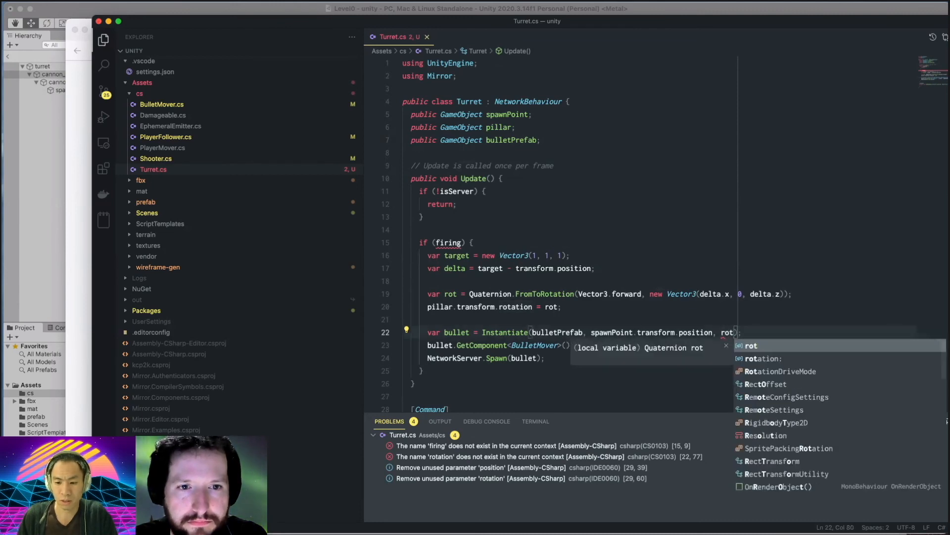
pyautogui.press('Escape')
# Open Shooter.cs and examine its CmdSpawnBullet method.
pyautogui.press('super+p')
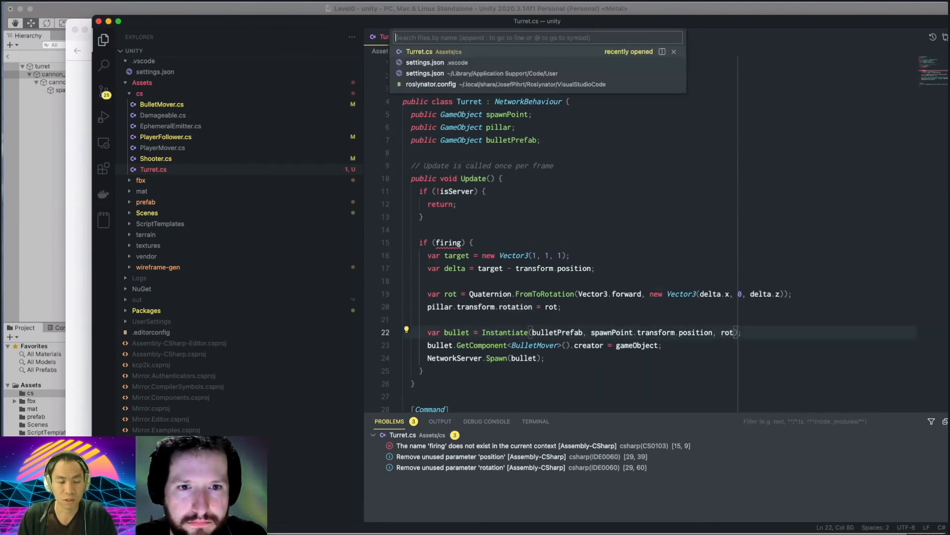
pyautogui.write('shoo')
pyautogui.press('Return')
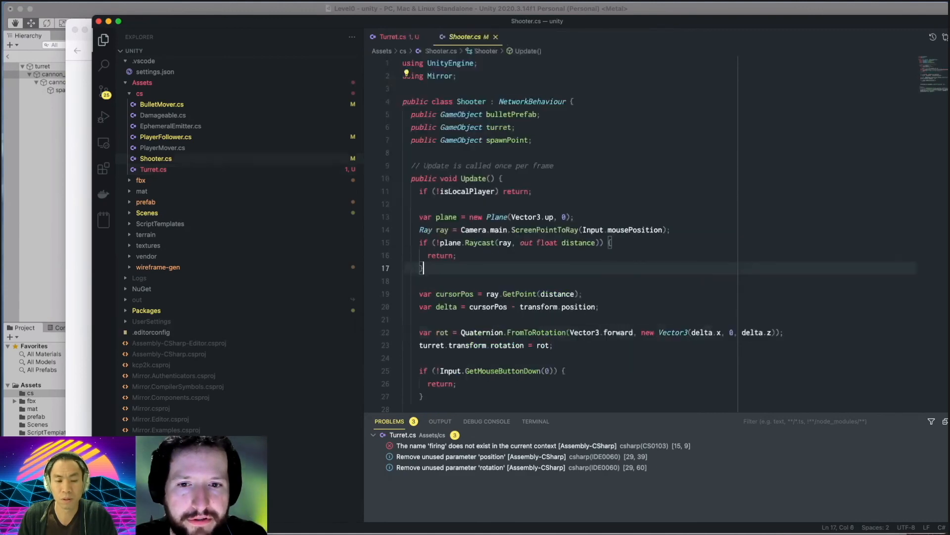
pyautogui.scroll(-7, 605, 330)
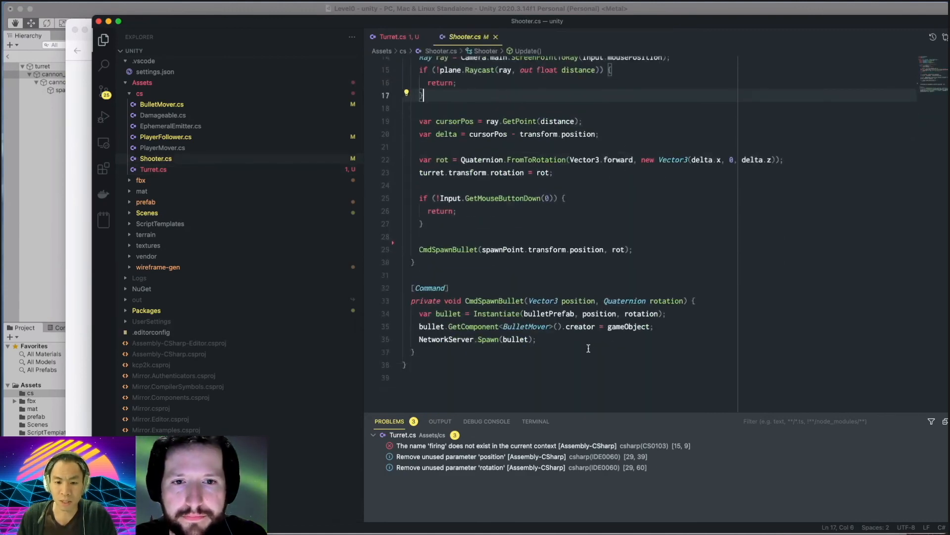
pyautogui.click(588, 348)
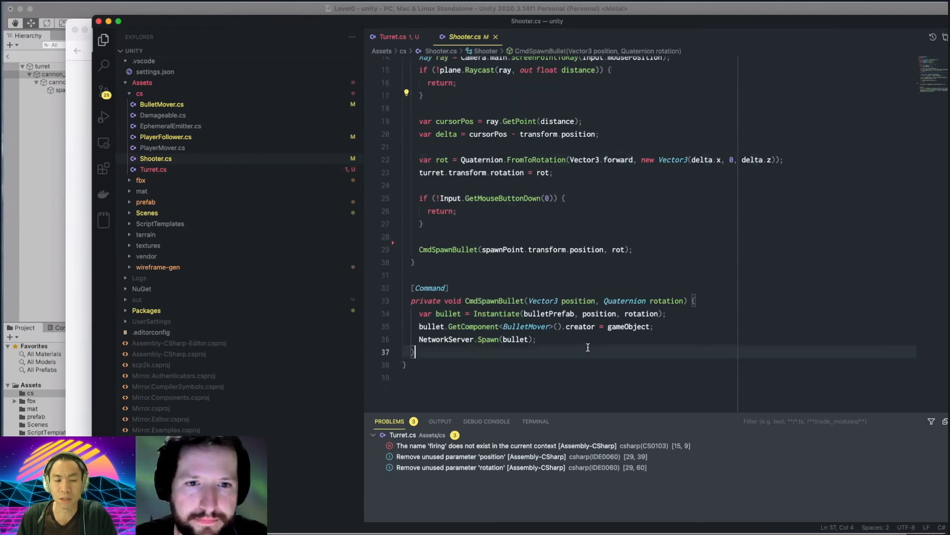
# Return to Turret.cs and delete the empty CmdSpawnBullet command method at the end of the class.
pyautogui.click(394, 37)
pyautogui.scroll(-2, 460, 189)
pyautogui.press('Up')
pyautogui.press('Up')
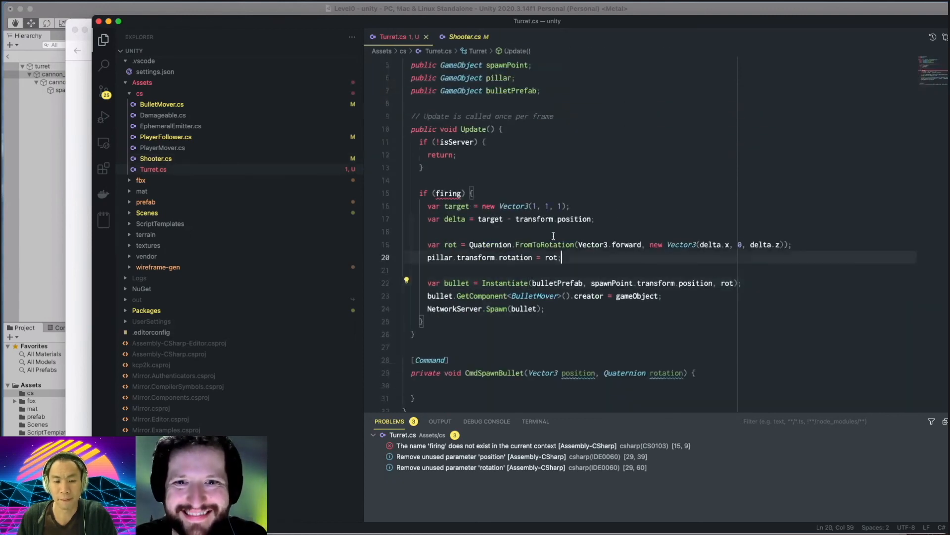
pyautogui.doubleClick(449, 193)
pyautogui.scroll(-2, 633, 269)
pyautogui.scroll(2, 617, 264)
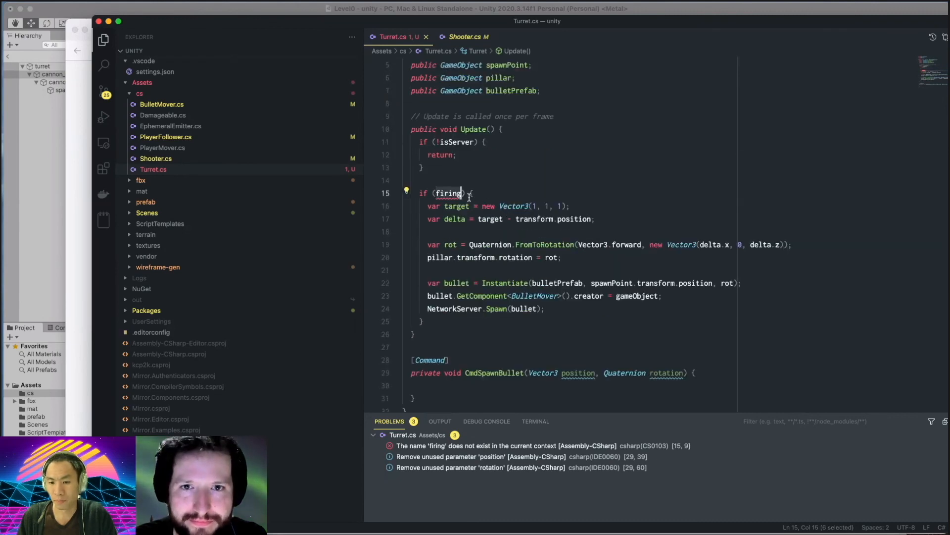
pyautogui.scroll(-2, 468, 197)
pyautogui.moveTo(402, 367); pyautogui.dragTo(402, 297)
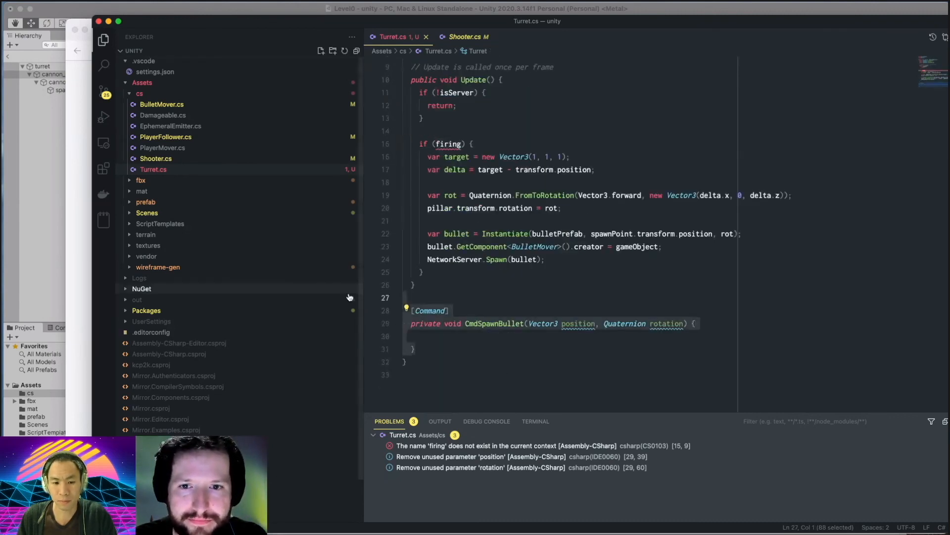
pyautogui.press('BackSpace')
# Insert two blank lines between the isServer check and the firing check in Update.
pyautogui.scroll(4, 553, 304)
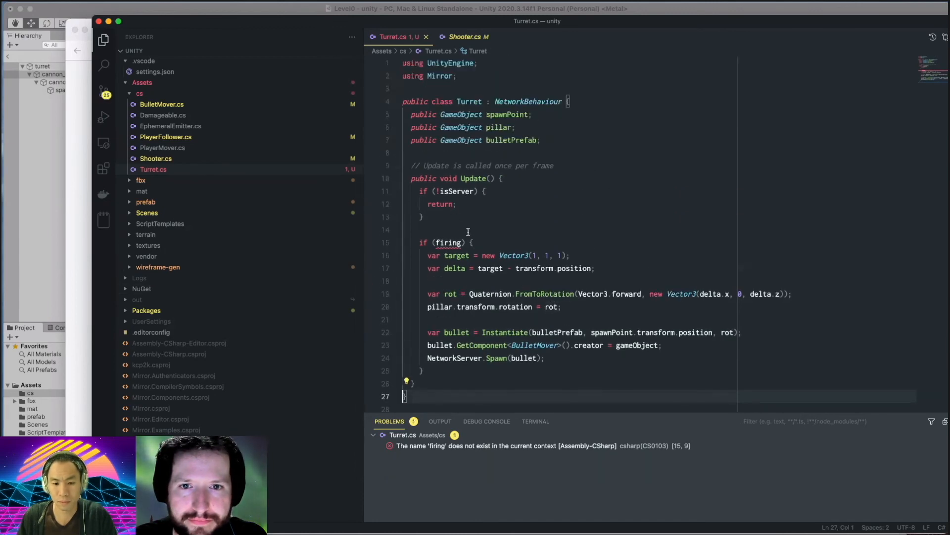
pyautogui.click(470, 229)
pyautogui.press('Return')
pyautogui.press('Return')
pyautogui.press('Up')
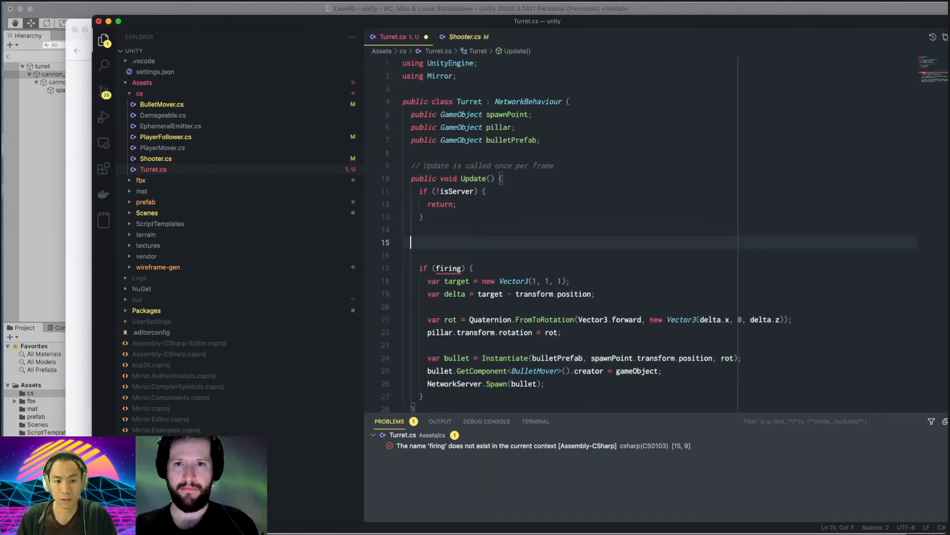
# Declare the field "public float cooldown;" below the bulletPrefab field.
pyautogui.press('Up')
pyautogui.press('Up')
pyautogui.press('Up')
pyautogui.press('Up')
pyautogui.press('Up')
pyautogui.press('Up')
pyautogui.press('Up')
pyautogui.press('Up')
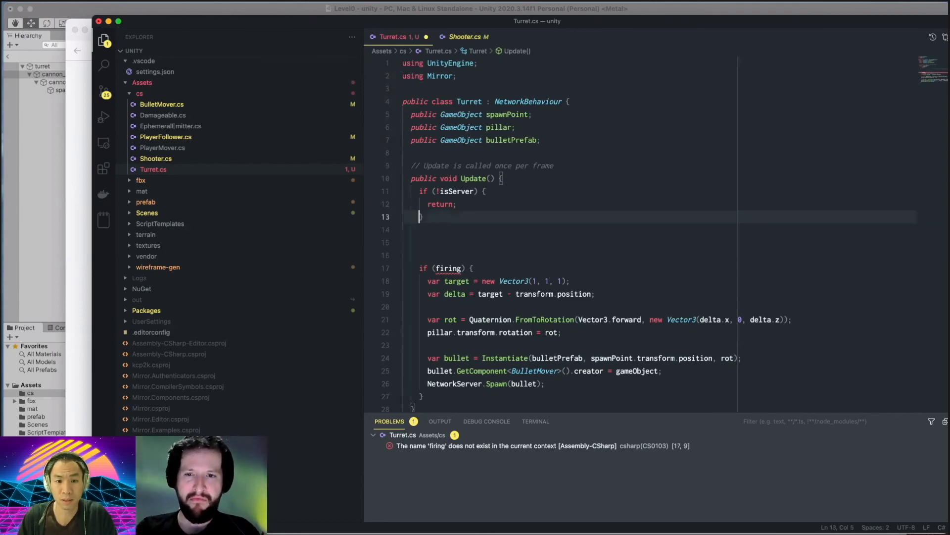
pyautogui.press('End')
pyautogui.press('Return')
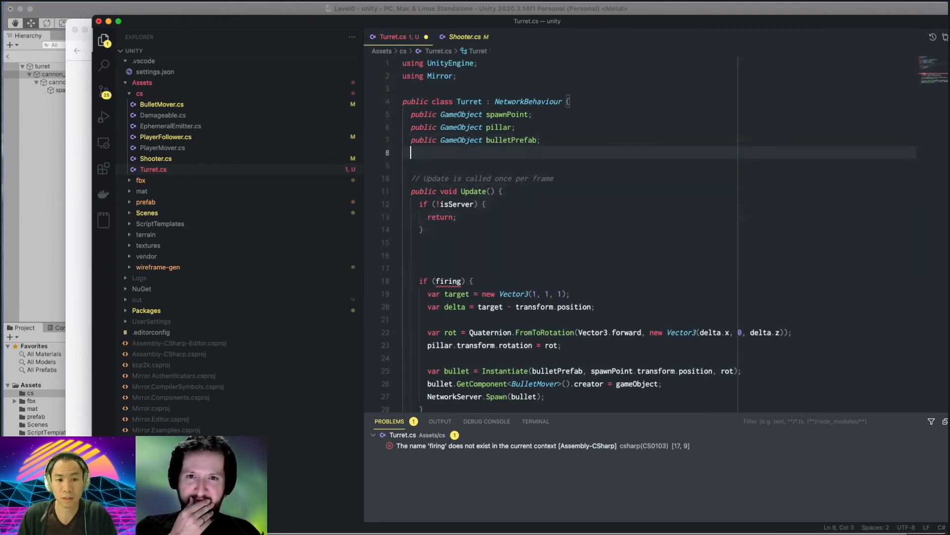
pyautogui.write('public ')
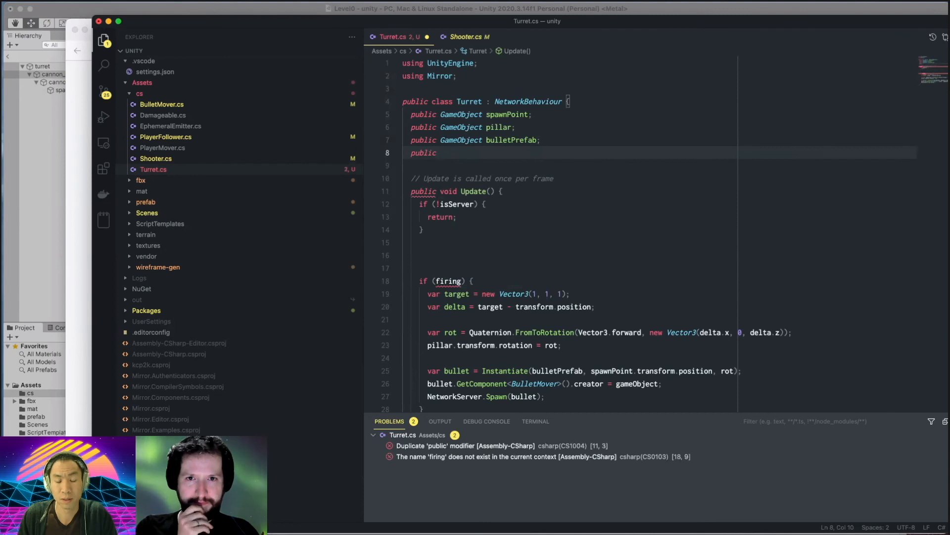
pyautogui.write('cooldown')
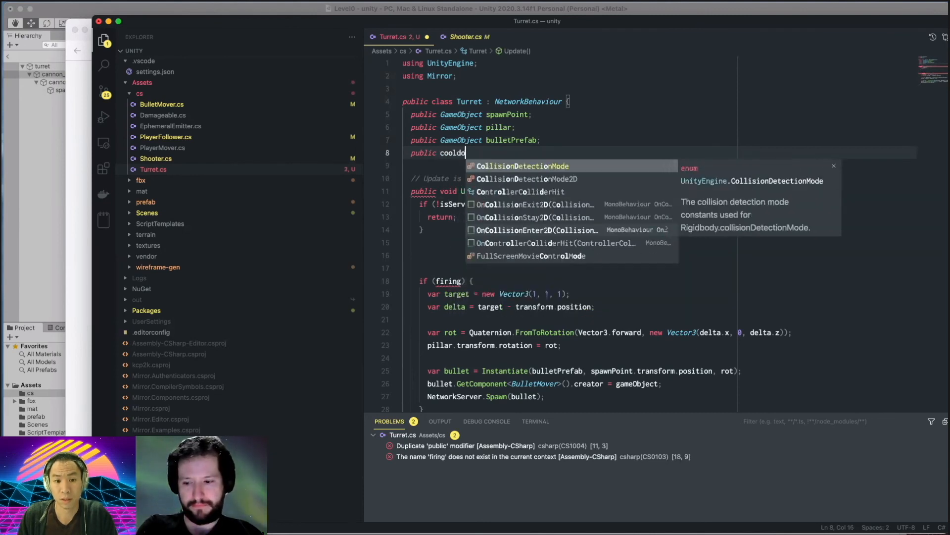
pyautogui.press('BackSpace')
pyautogui.press('BackSpace')
pyautogui.press('BackSpace')
pyautogui.press('BackSpace')
pyautogui.press('BackSpace')
pyautogui.press('BackSpace')
pyautogui.press('BackSpace')
pyautogui.press('BackSpace')
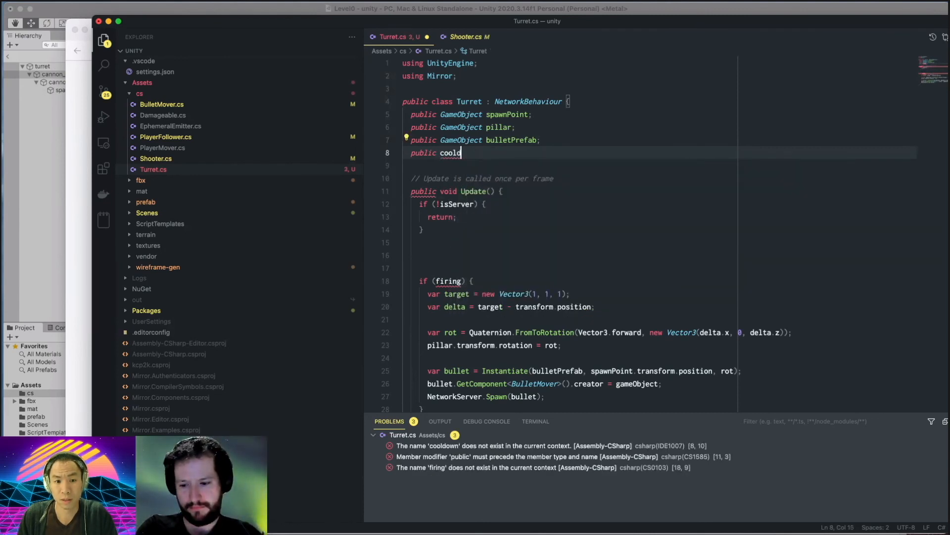
pyautogui.write('float cooldown;')
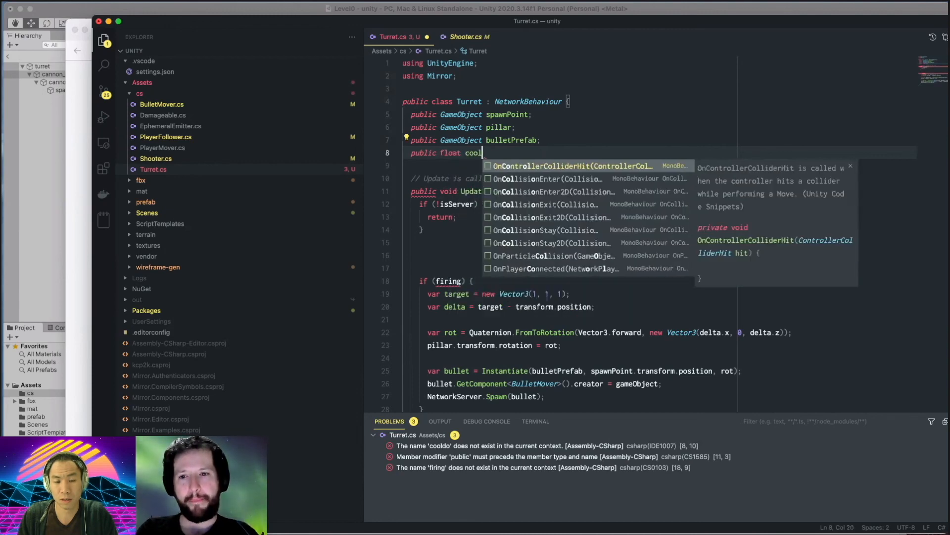
# Insert two more blank lines below the isServer check in Update.
pyautogui.press('Down')
pyautogui.press('Down')
pyautogui.press('Down')
pyautogui.press('Down')
pyautogui.press('Down')
pyautogui.press('Down')
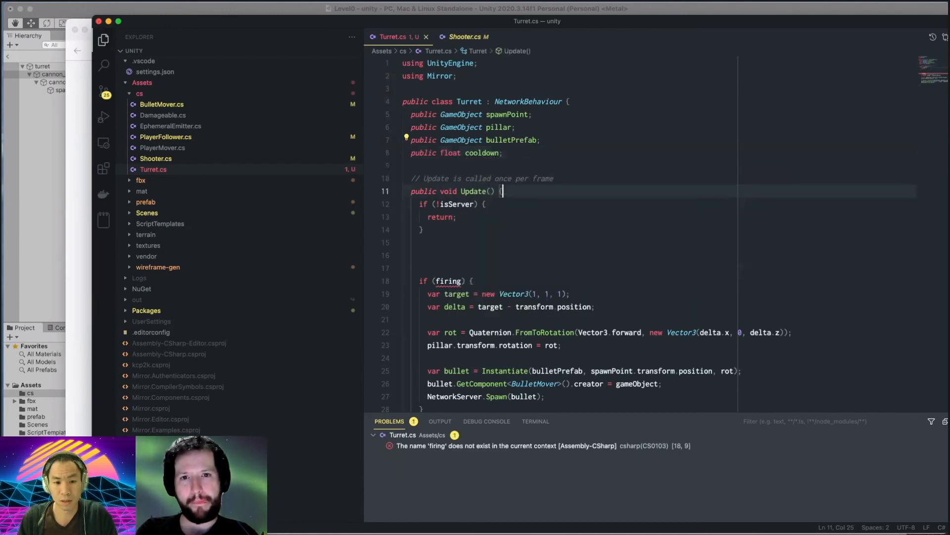
pyautogui.press('Return')
pyautogui.press('Return')
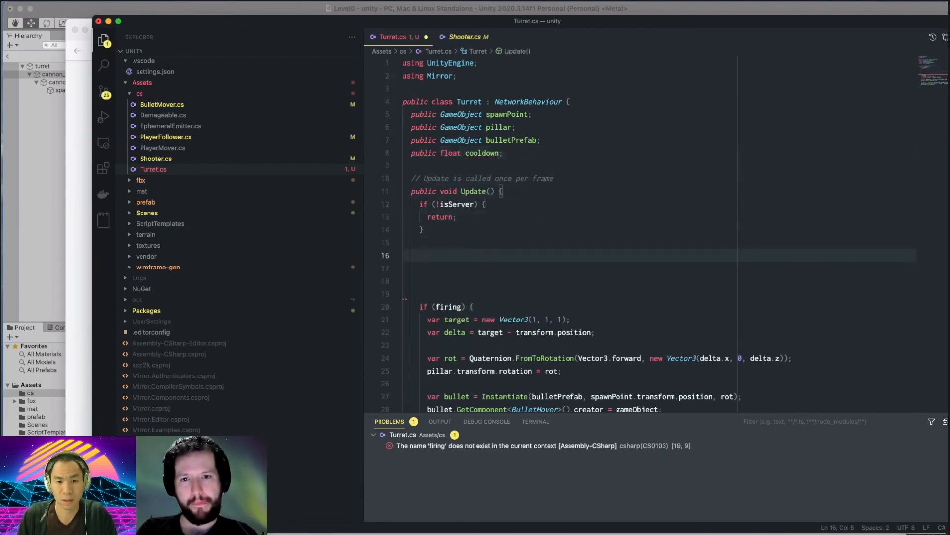
# Initialise the cooldown field to 5 and save the script.
pyautogui.press('Up')
pyautogui.press('Up')
pyautogui.press('Up')
pyautogui.press('Up')
pyautogui.press('Up')
pyautogui.press('Up')
pyautogui.press('Up')
pyautogui.press('Up')
pyautogui.press('End')
pyautogui.press('Left')
pyautogui.write('=')
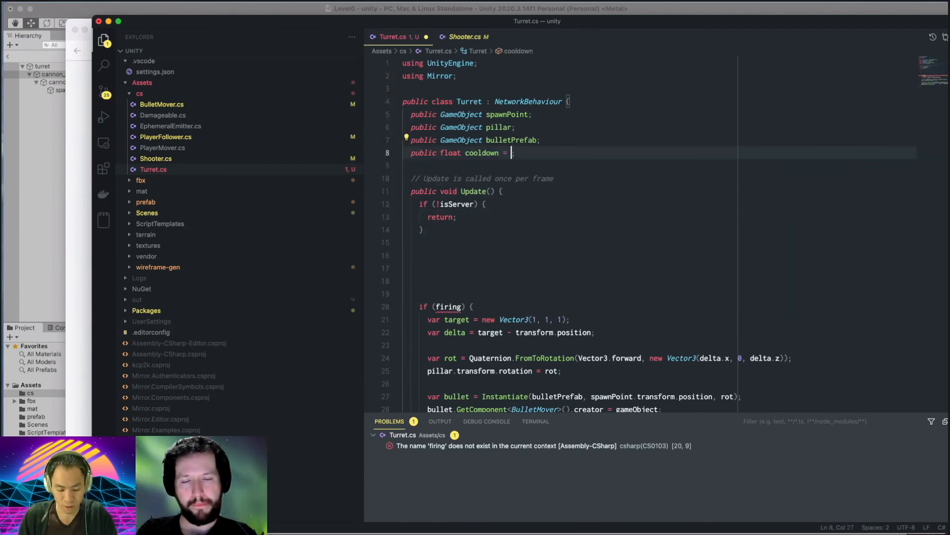
pyautogui.press('super+s')
# Start a statement "cooldown -=" below the isServer check in Update.
pyautogui.press('Down')
pyautogui.press('Down')
pyautogui.press('Down')
pyautogui.press('Down')
pyautogui.press('Down')
pyautogui.press('Down')
pyautogui.press('Down')
pyautogui.press('Down')
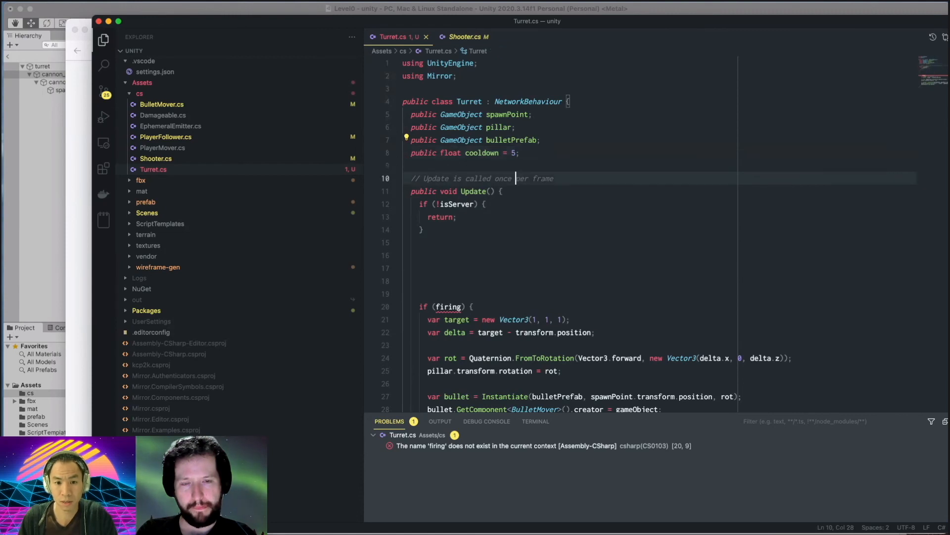
pyautogui.press('Tab')
pyautogui.press('Tab')
pyautogui.write('cooldown -=')
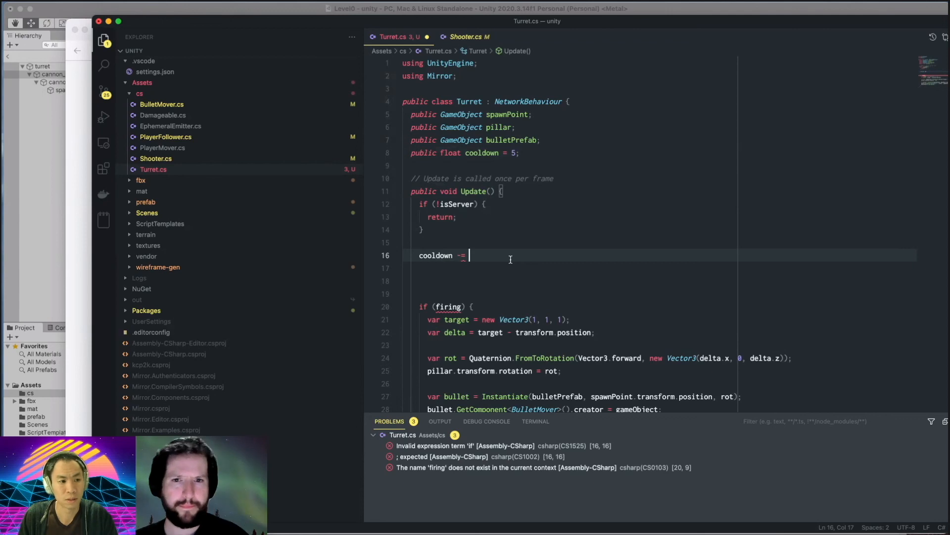
# Copy Time.deltaTime from the Update method in BulletMover.cs and complete the Turret.cs statement as "cooldown -= Time.deltaTime;".
pyautogui.doubleClick(239, 162)
pyautogui.scroll(5, 583, 276)
pyautogui.scroll(2, 583, 275)
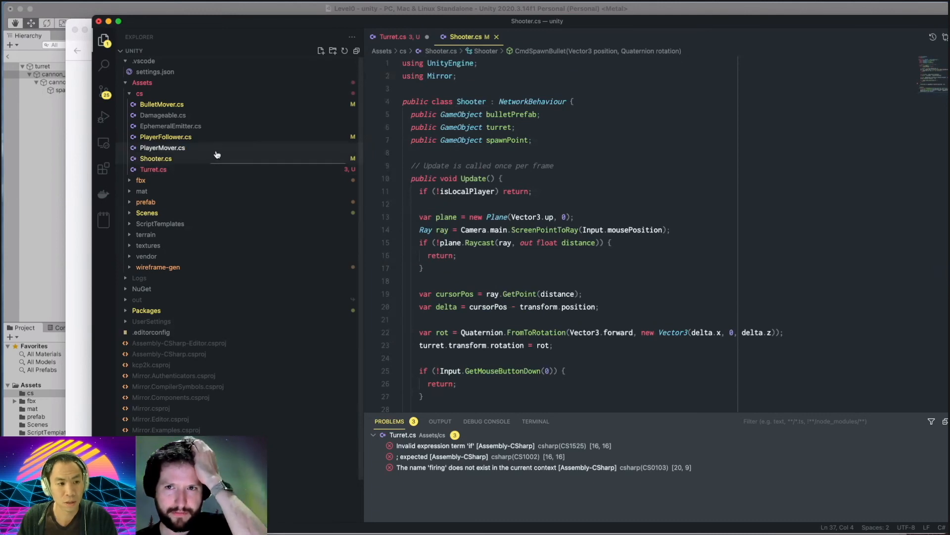
pyautogui.click(215, 148)
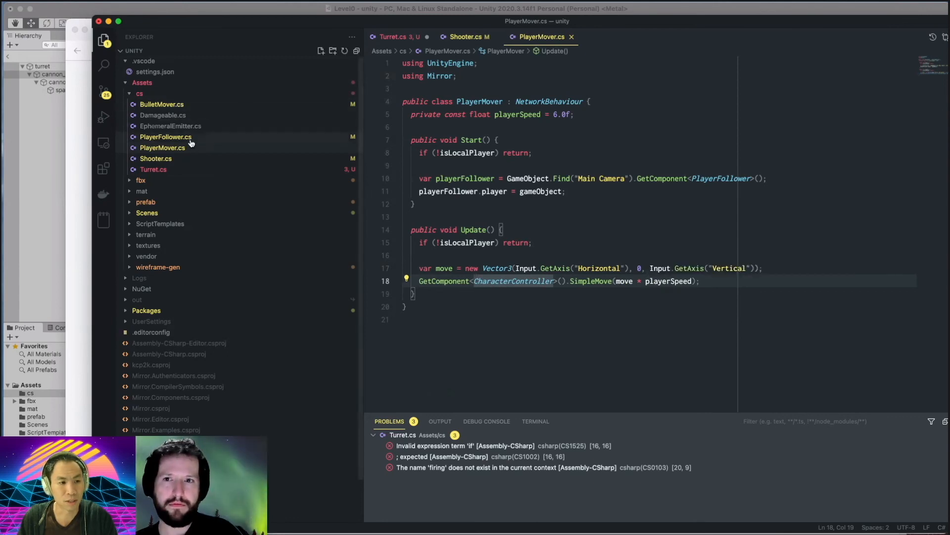
pyautogui.click(178, 104)
pyautogui.scroll(-1, 595, 287)
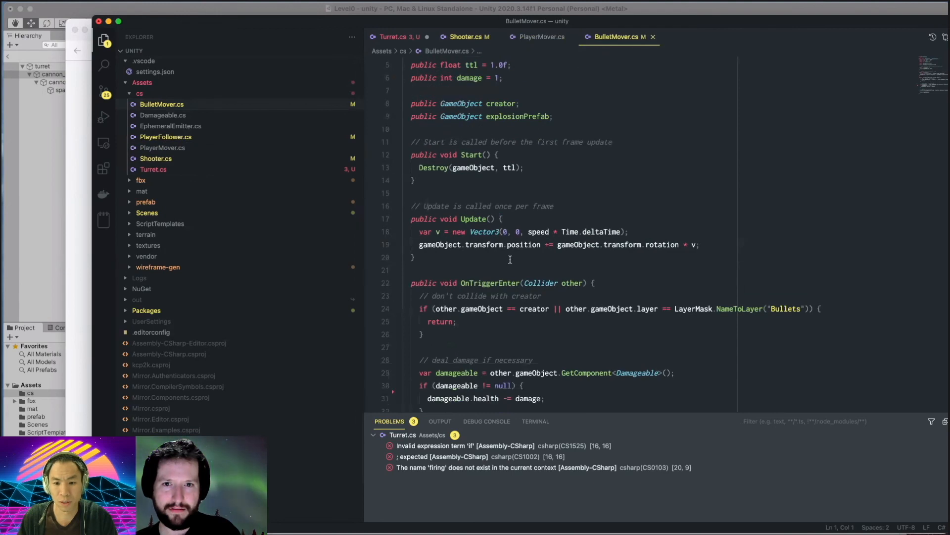
pyautogui.moveTo(563, 232); pyautogui.dragTo(621, 232)
pyautogui.press('super+c')
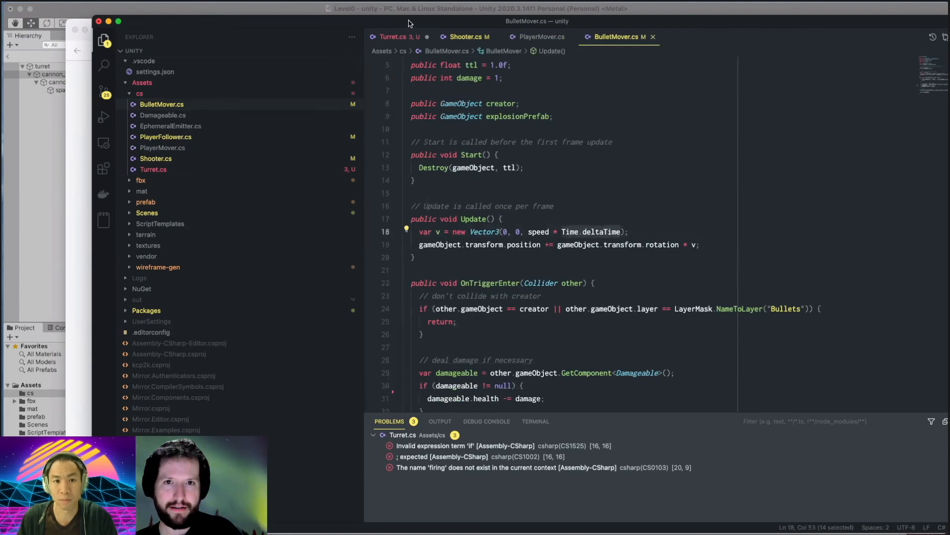
pyautogui.click(409, 38)
pyautogui.press('super+v')
pyautogui.write(';')
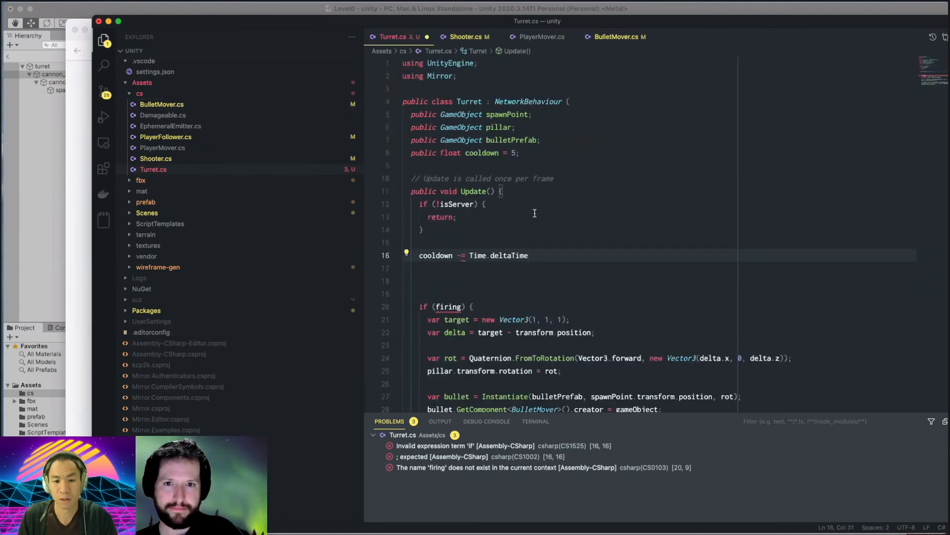
# Add "var firing = cooldown <= 0;" below the cooldown decrement and save the script.
pyautogui.press('Down')
pyautogui.press('Down')
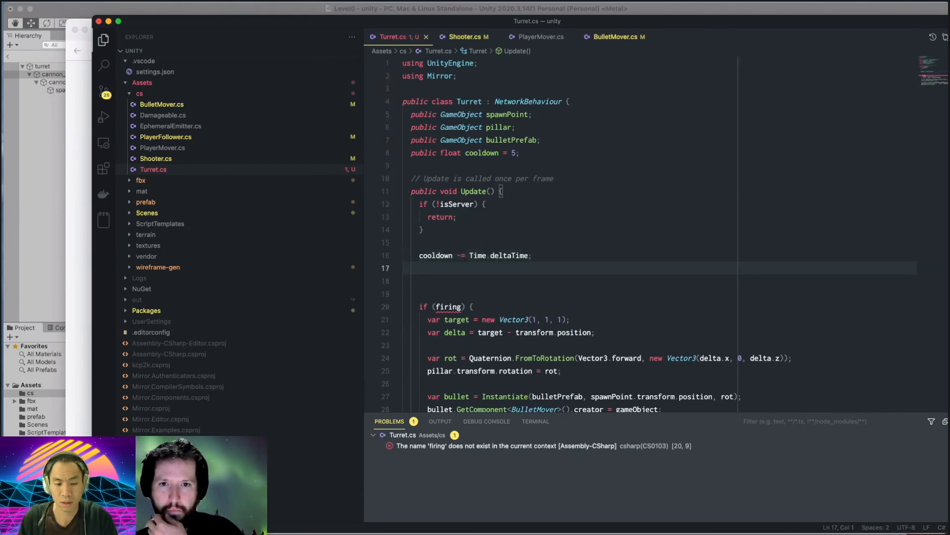
pyautogui.press('Up')
pyautogui.press('Tab')
pyautogui.press('Tab')
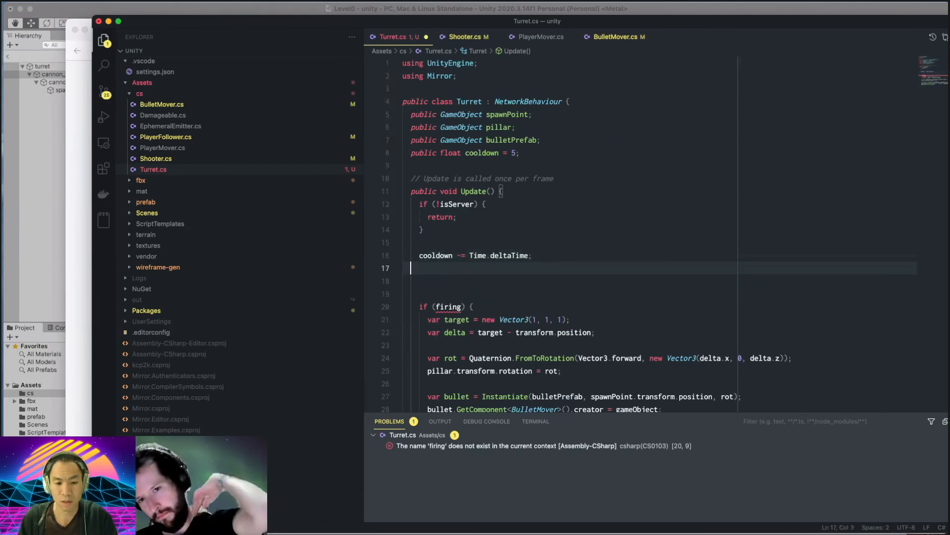
pyautogui.write('var fo')
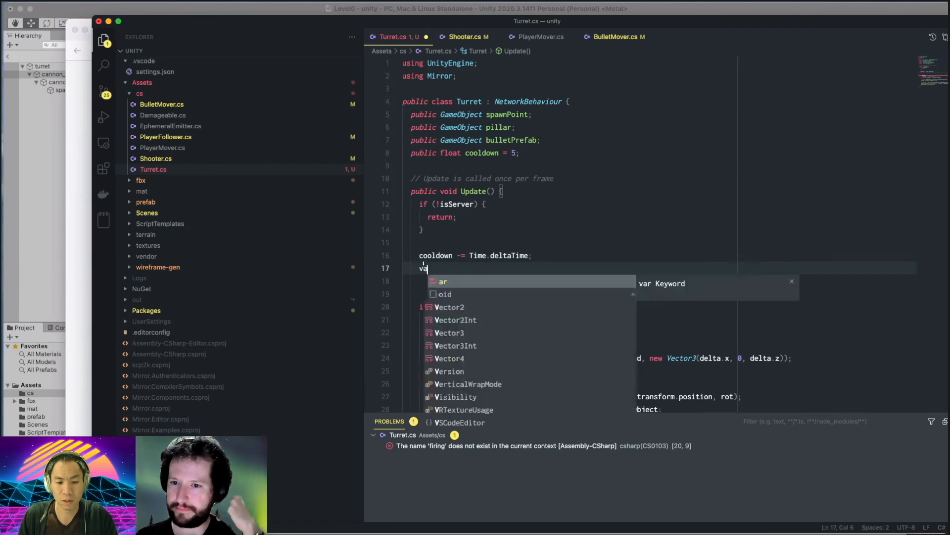
pyautogui.press('BackSpace')
pyautogui.press('BackSpace')
pyautogui.write('firing = co')
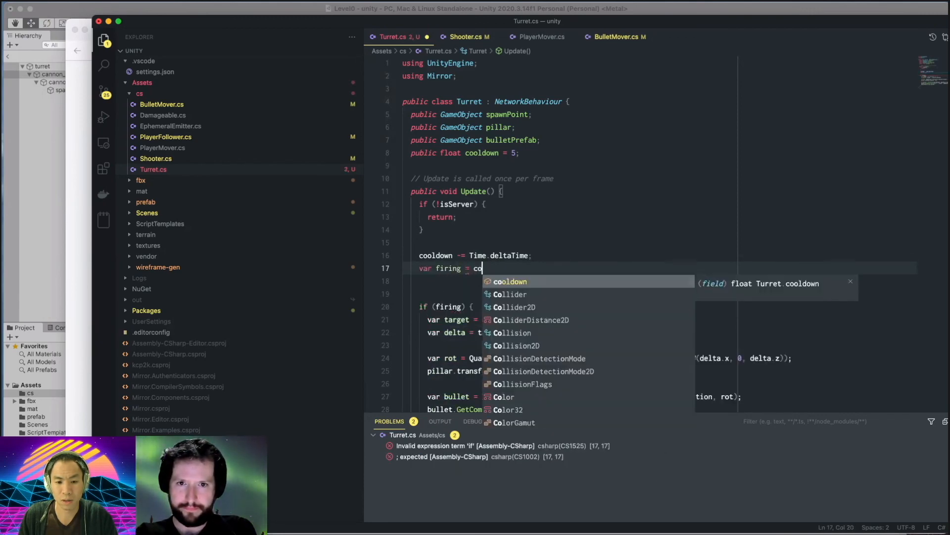
pyautogui.write('oldown <')
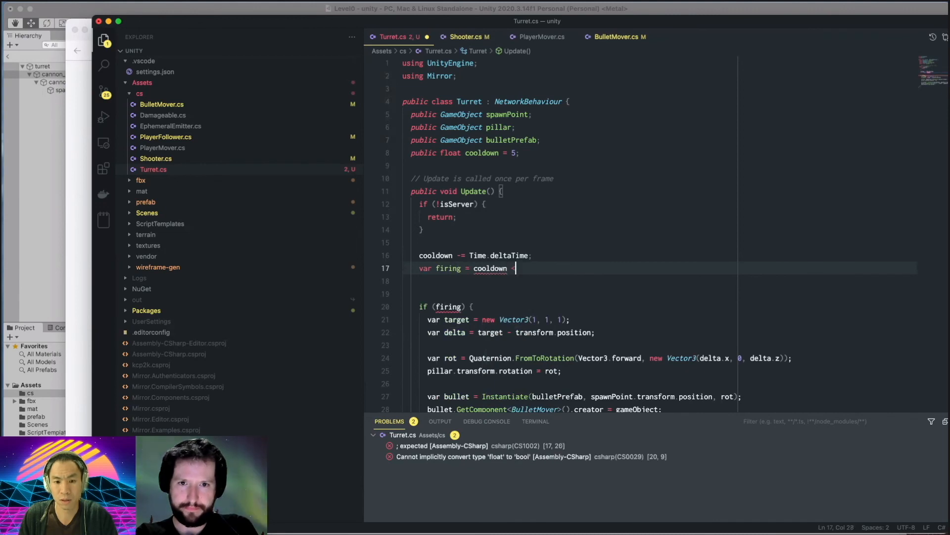
pyautogui.write('= 0;')
pyautogui.press('super+s')
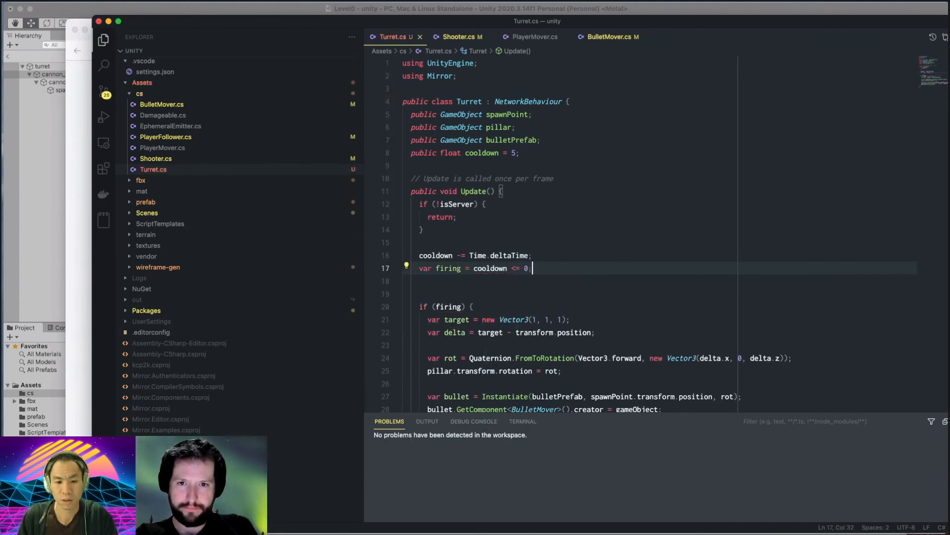
# Replace the firing declaration with "var firing = false;".
pyautogui.hotkey('shift', 'Home')
pyautogui.write('var firi')
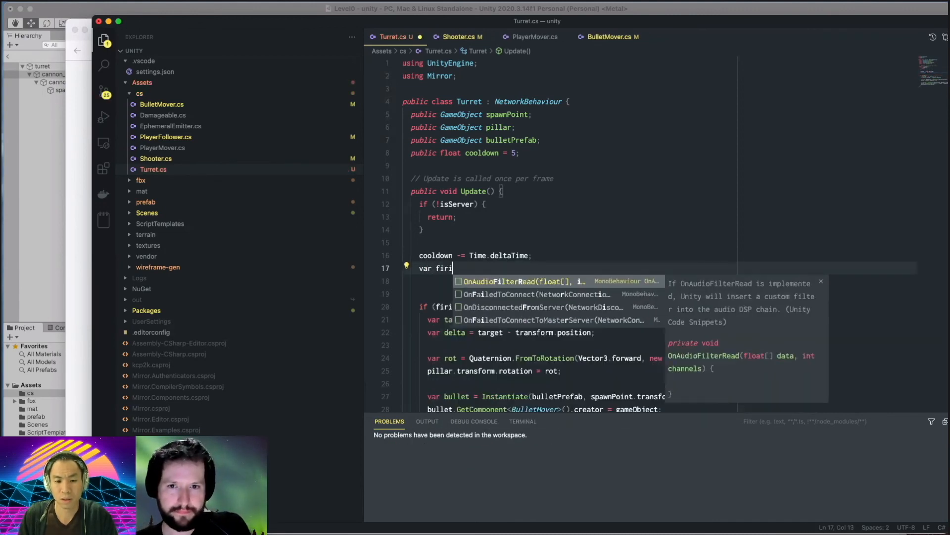
pyautogui.write('ng = false;')
pyautogui.press('Return')
# Add an "if (cooldown <= 0)" block that sets firing = true and cooldown = 5, and save the script.
pyautogui.write('if ')
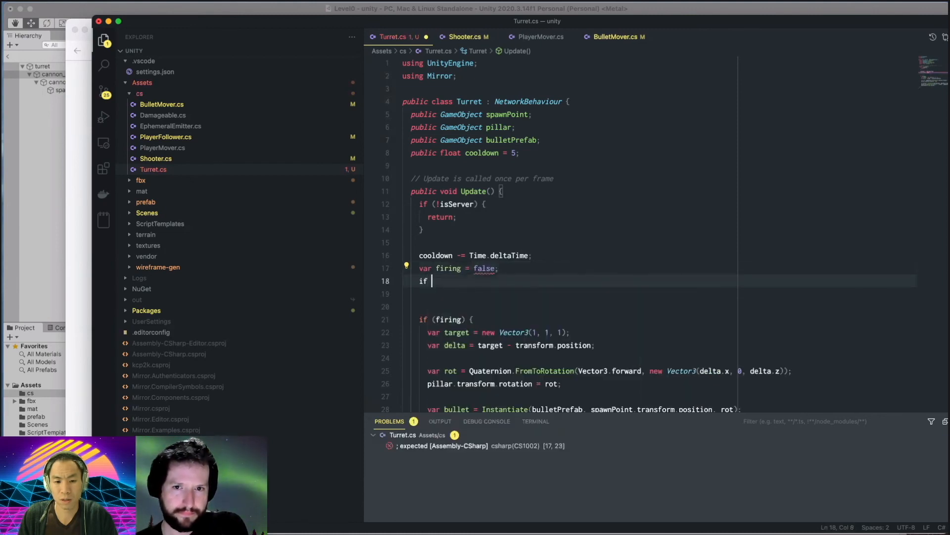
pyautogui.write('(cooldown <')
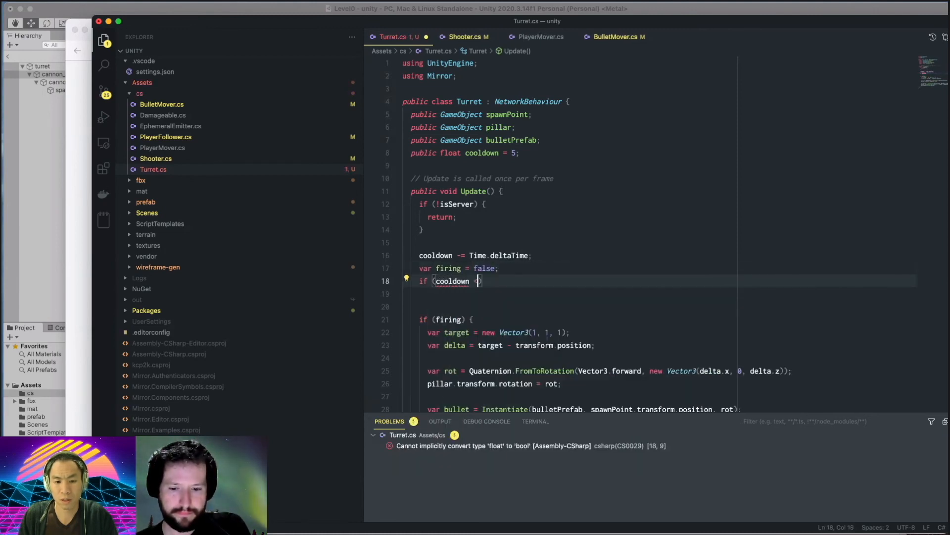
pyautogui.write('= 0')
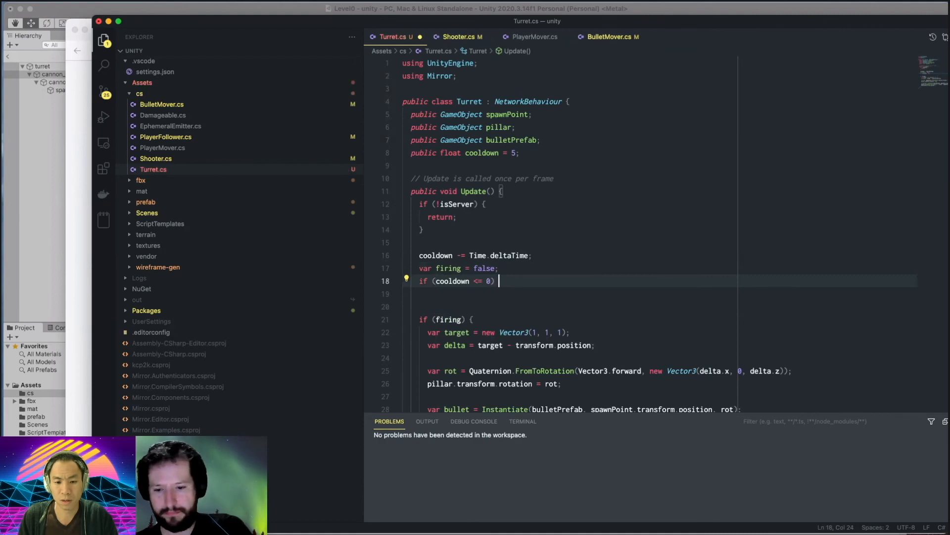
pyautogui.write(') {')
pyautogui.press('Return')
pyautogui.write('fr')
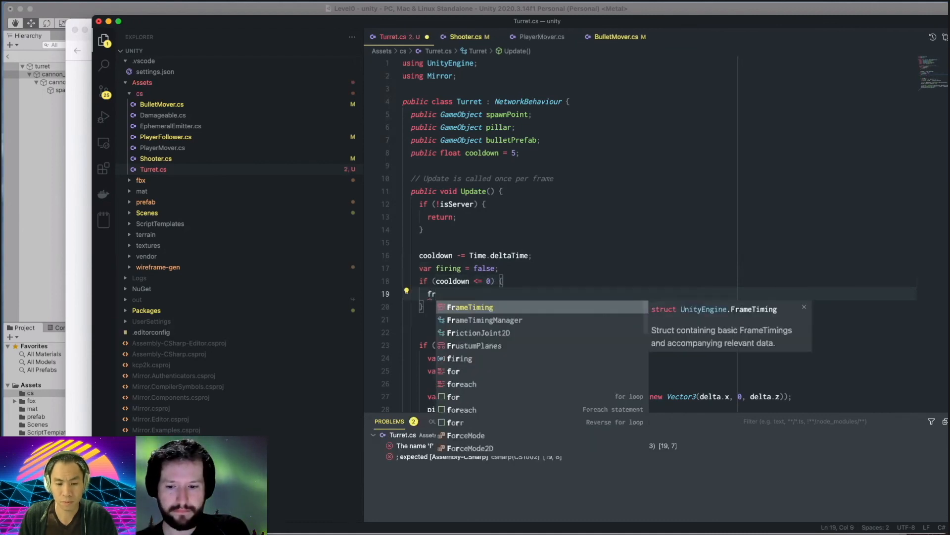
pyautogui.press('BackSpace')
pyautogui.write('iring = true;')
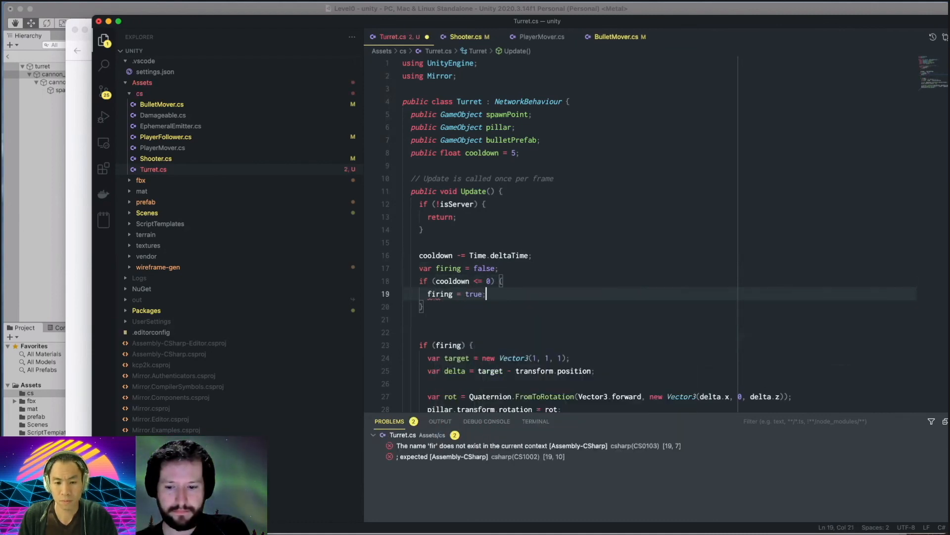
pyautogui.press('Return')
pyautogui.write('cooldown = ')
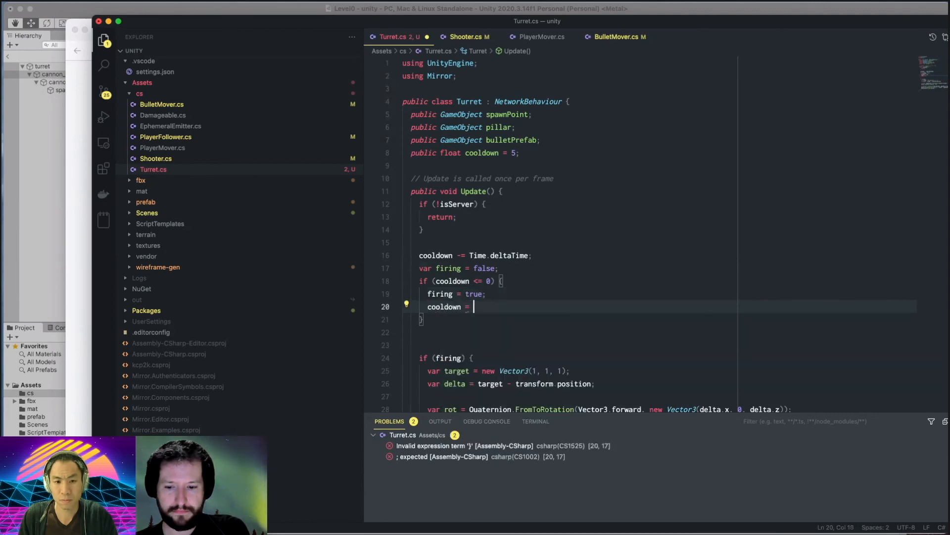
pyautogui.write('5;')
pyautogui.press('super+s')
# Change the cooldown field's access modifier to private in the Turret class and save the script.
pyautogui.press('Up')
pyautogui.press('Up')
pyautogui.press('Up')
pyautogui.press('Up')
pyautogui.press('Up')
pyautogui.press('Up')
pyautogui.press('Up')
pyautogui.press('Up')
pyautogui.press('Up')
pyautogui.press('Up')
pyautogui.press('Up')
pyautogui.press('Up')
pyautogui.press('Up')
pyautogui.press('Up')
pyautogui.press('Up')
pyautogui.press('Up')
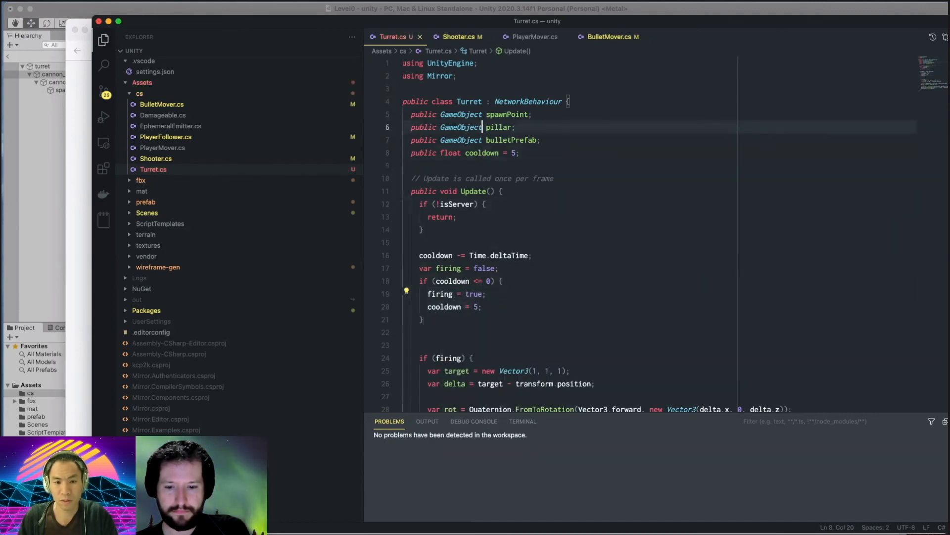
pyautogui.press('Down')
pyautogui.press('Down')
pyautogui.press('Down')
pyautogui.press('Down')
pyautogui.press('super+Left')
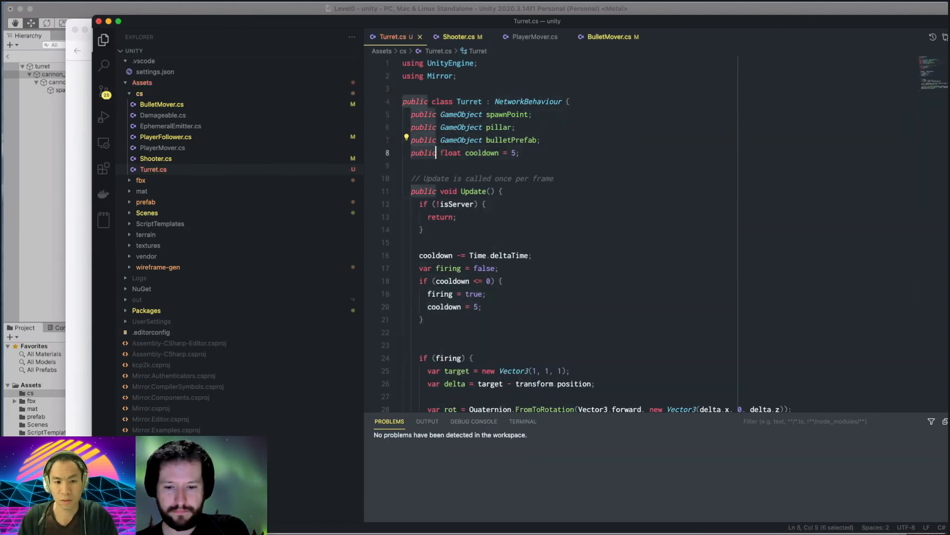
pyautogui.hotkey('alt', 'shift', 'Right')
pyautogui.write('pr')
pyautogui.press('Tab')
pyautogui.press('super+s')
pyautogui.click(479, 229)
pyautogui.click(554, 142)
# Remove the extra blank line above the "if (firing)" block and review the Update method.
pyautogui.scroll(-3, 542, 218)
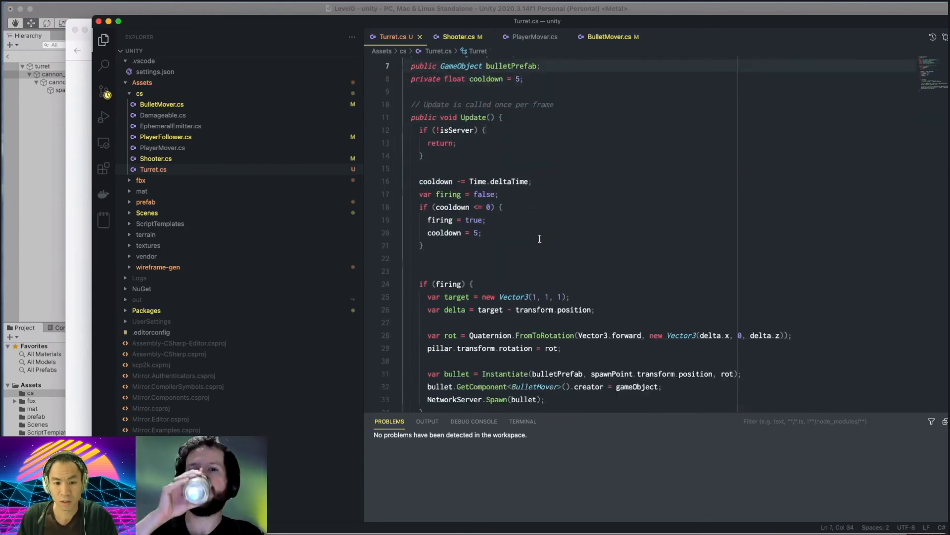
pyautogui.click(476, 266)
pyautogui.press('Delete')
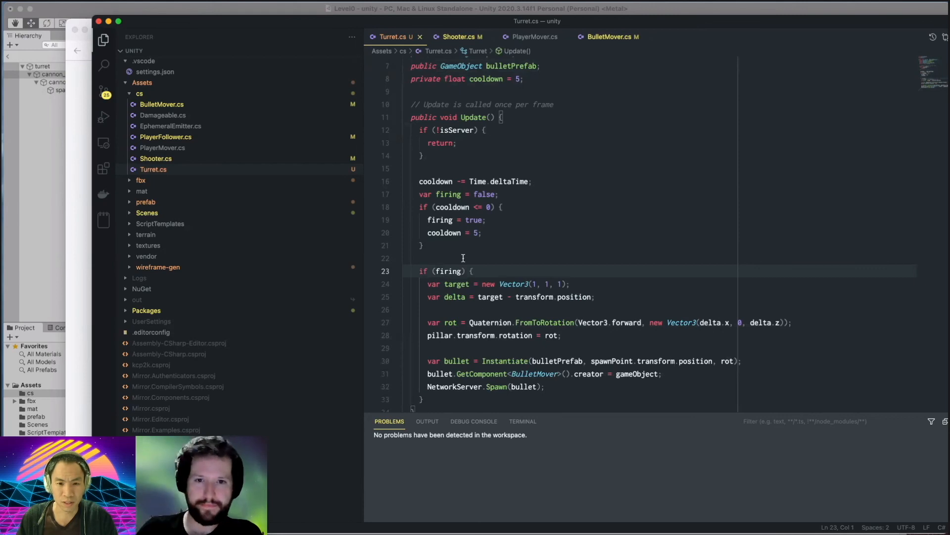
pyautogui.click(483, 245)
pyautogui.scroll(2, 486, 226)
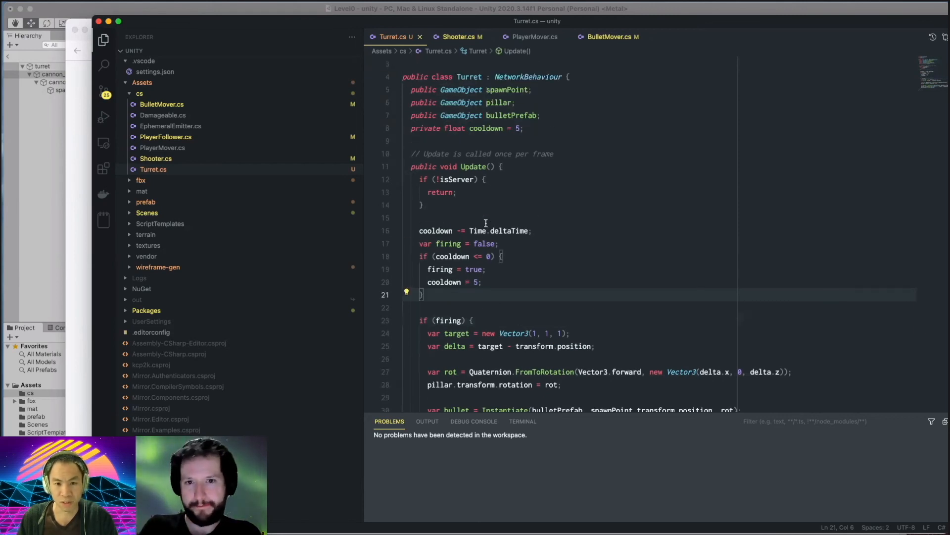
pyautogui.scroll(-3, 553, 287)
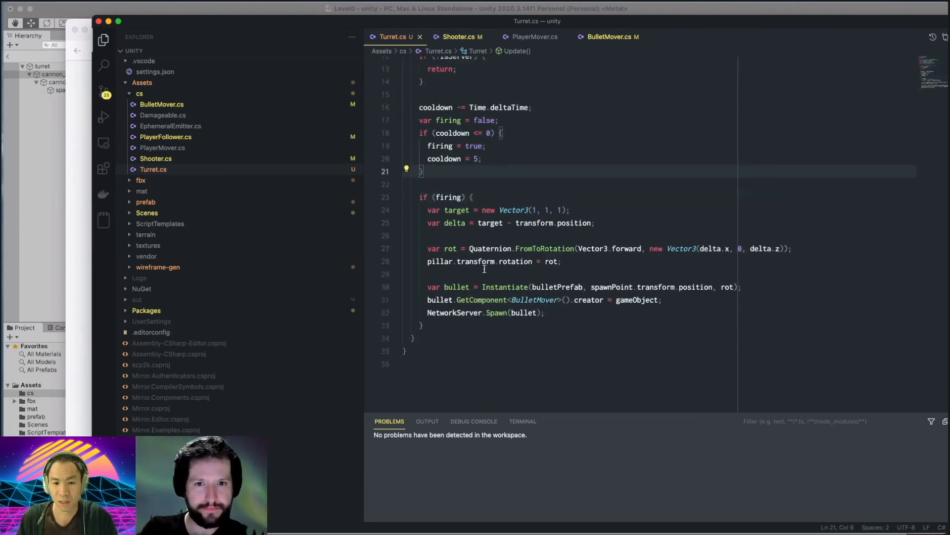
pyautogui.click(440, 234)
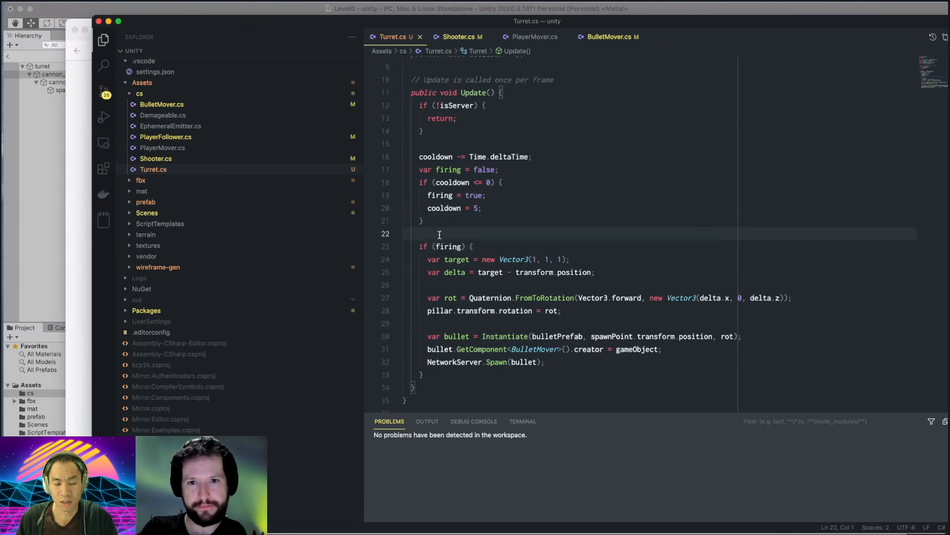
# Set the cooldown to 2 in both the field declaration and the reset inside the "if (cooldown <= 0)" block, and save the script.
pyautogui.moveTo(489, 261)
pyautogui.scroll(2, 468, 253)
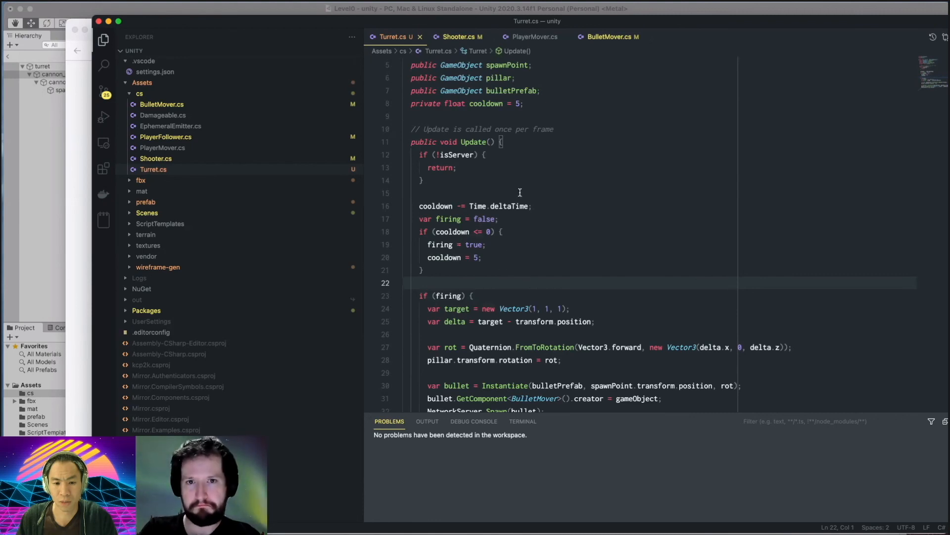
pyautogui.doubleClick(521, 104)
pyautogui.write('2')
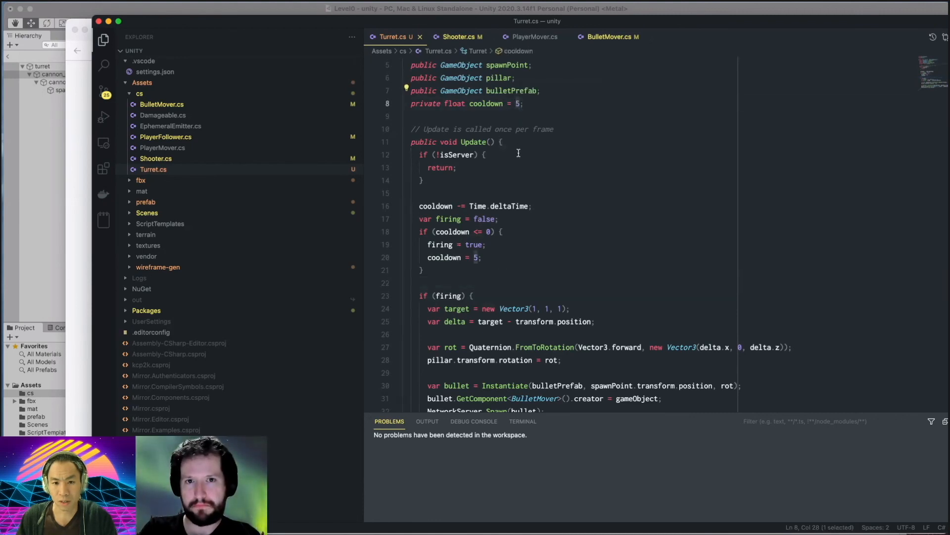
pyautogui.doubleClick(478, 258)
pyautogui.write('2')
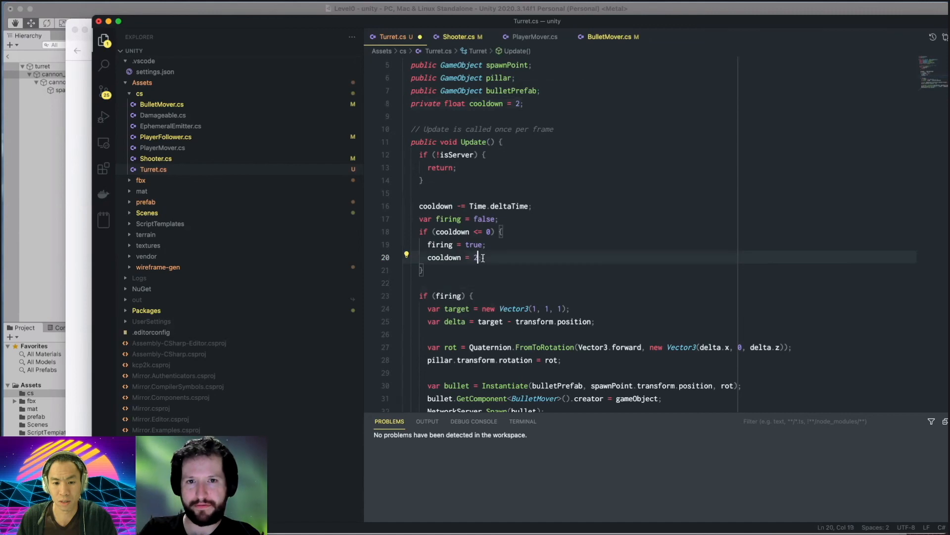
pyautogui.press('super+s')
pyautogui.click(478, 195)
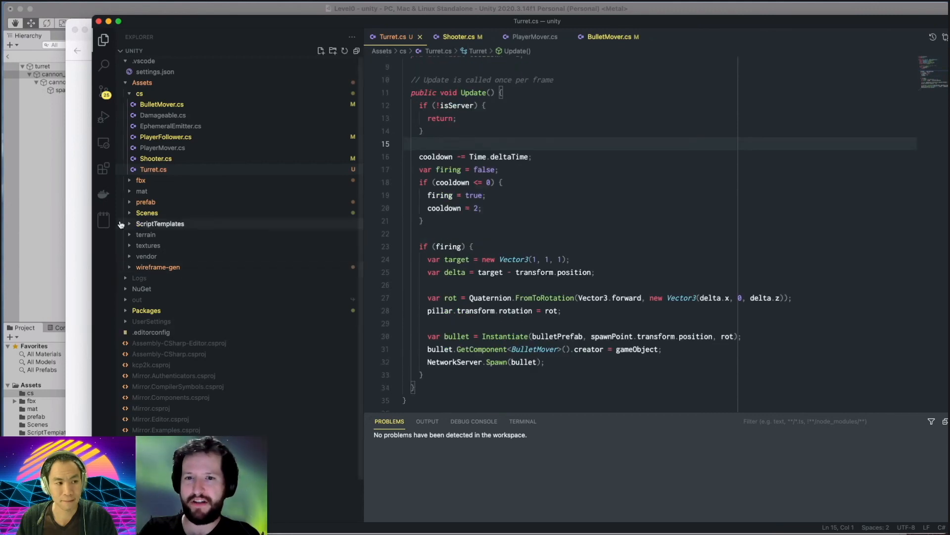
# Switch to Unity, check the console for script compile errors, and clear its messages.
pyautogui.click(2, 70)
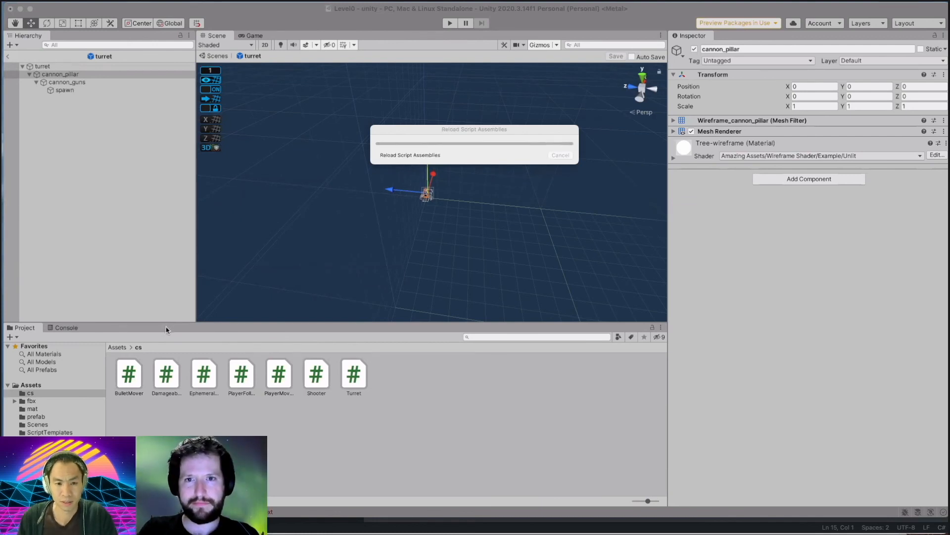
pyautogui.click(68, 328)
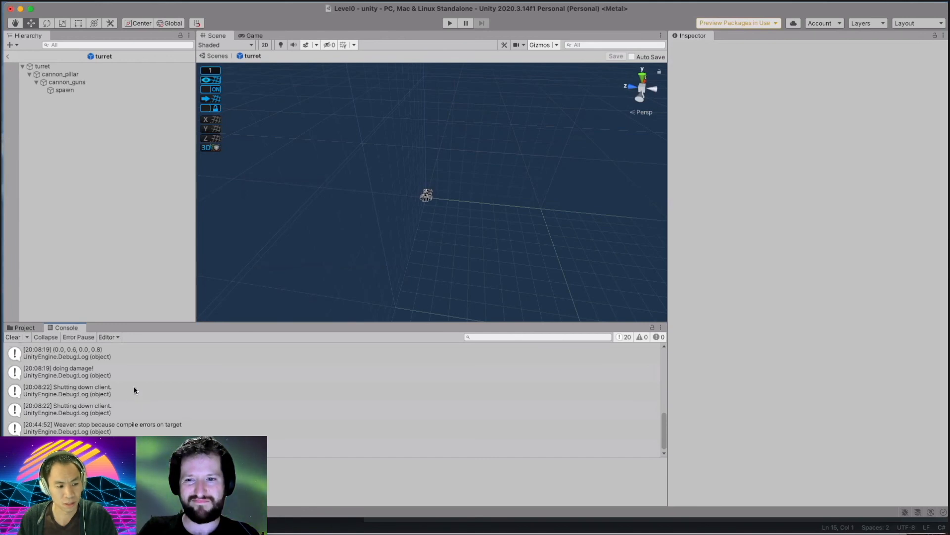
pyautogui.hotkey('ctrl', 'Right')
pyautogui.hotkey('ctrl', 'Left')
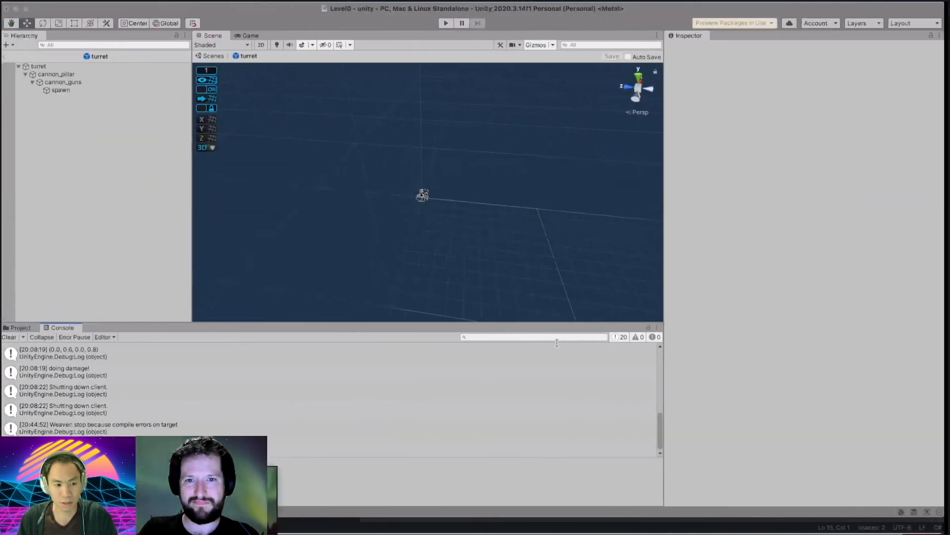
pyautogui.press('super+Tab')
pyautogui.press('super+Tab')
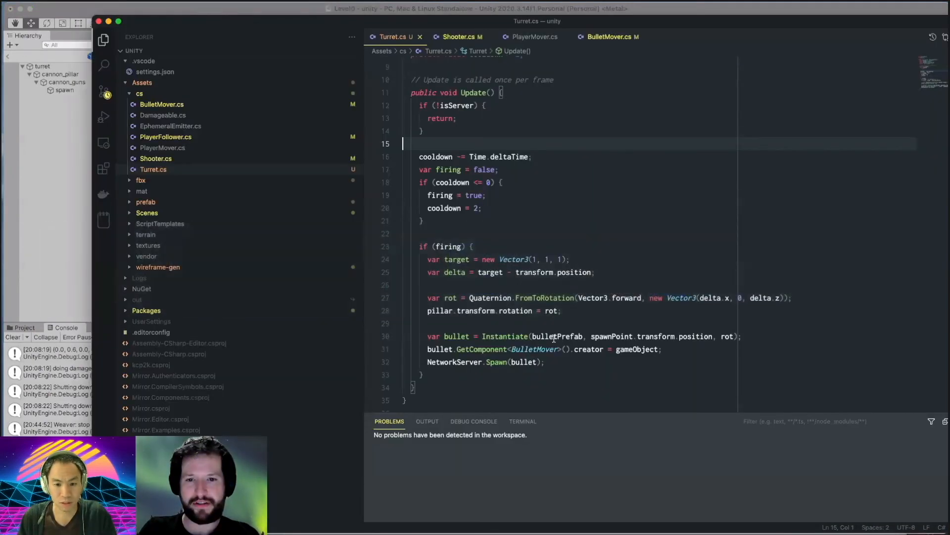
pyautogui.scroll(3, 560, 302)
pyautogui.click(2, 208)
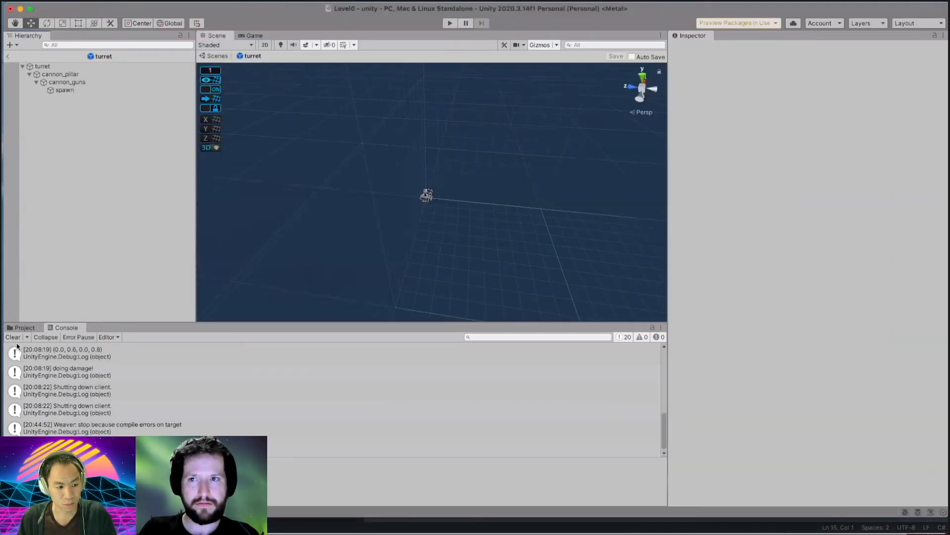
pyautogui.click(13, 336)
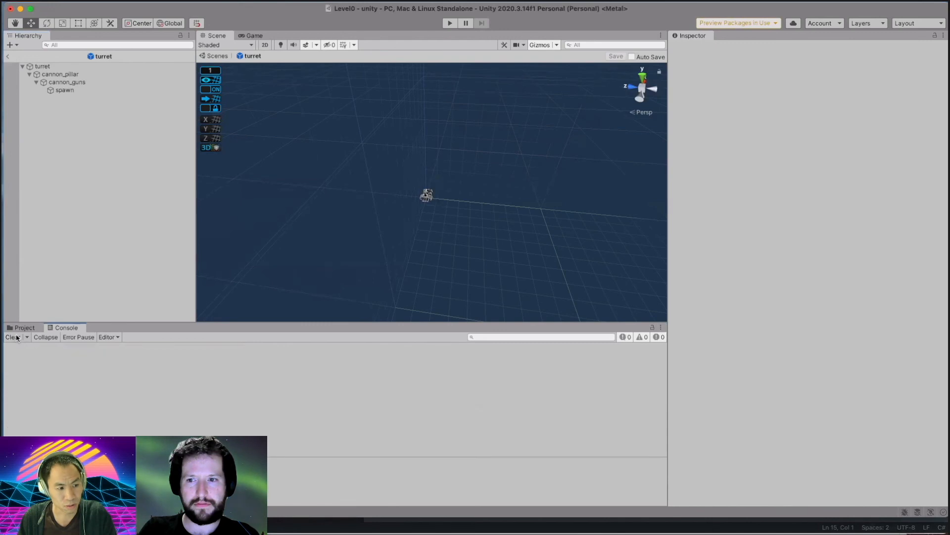
# Leave the turret prefab for the Level0 scene and move the turret away from the wall blocks to X position -2.
pyautogui.click(7, 56)
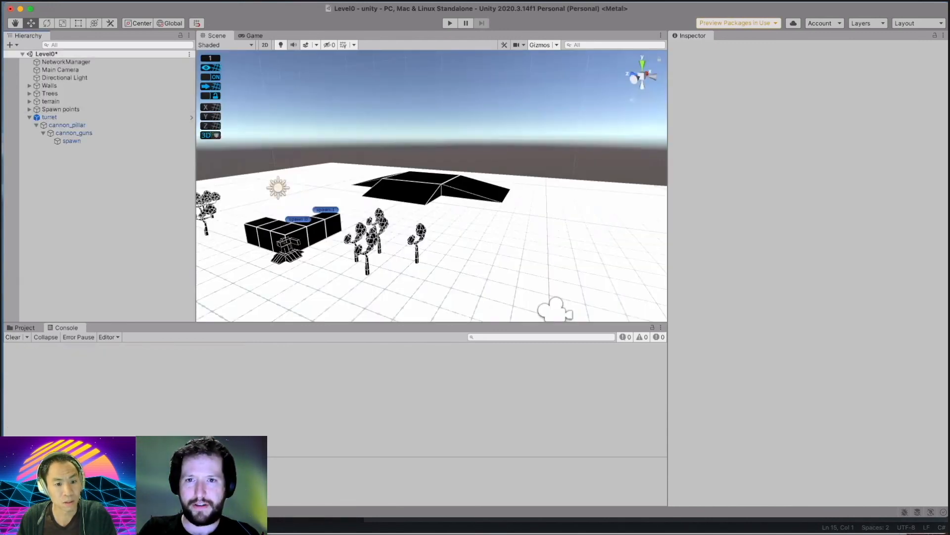
pyautogui.click(287, 248)
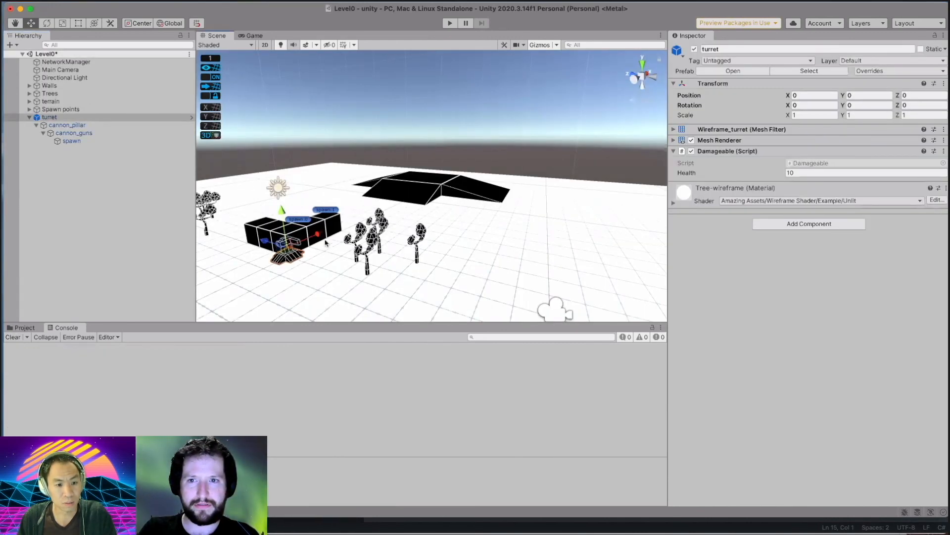
pyautogui.moveTo(326, 239); pyautogui.dragTo(268, 267)
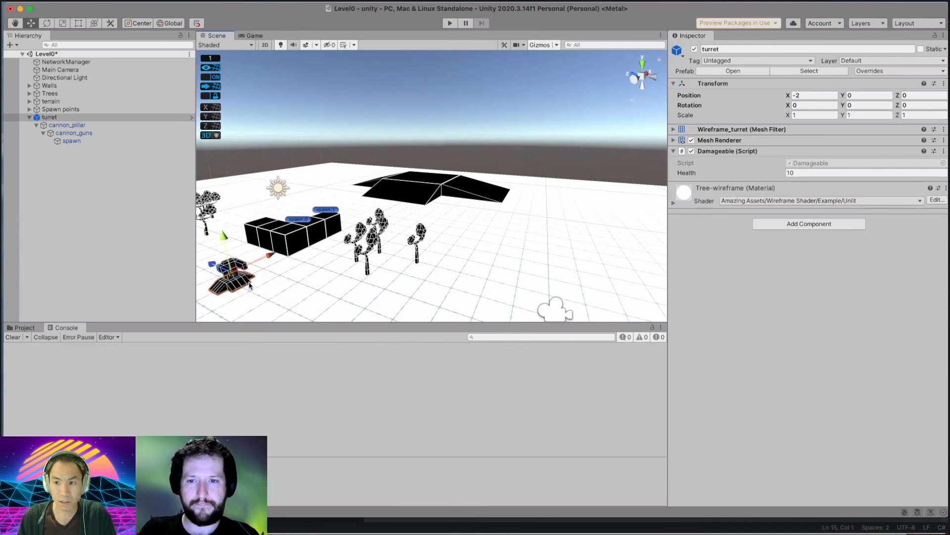
# Set the turret's position to X -2.5 and Z 0.5 and save the scene.
pyautogui.keyDown('alt'); pyautogui.moveTo(249, 286); pyautogui.dragTo(552, 323); pyautogui.keyUp('alt')
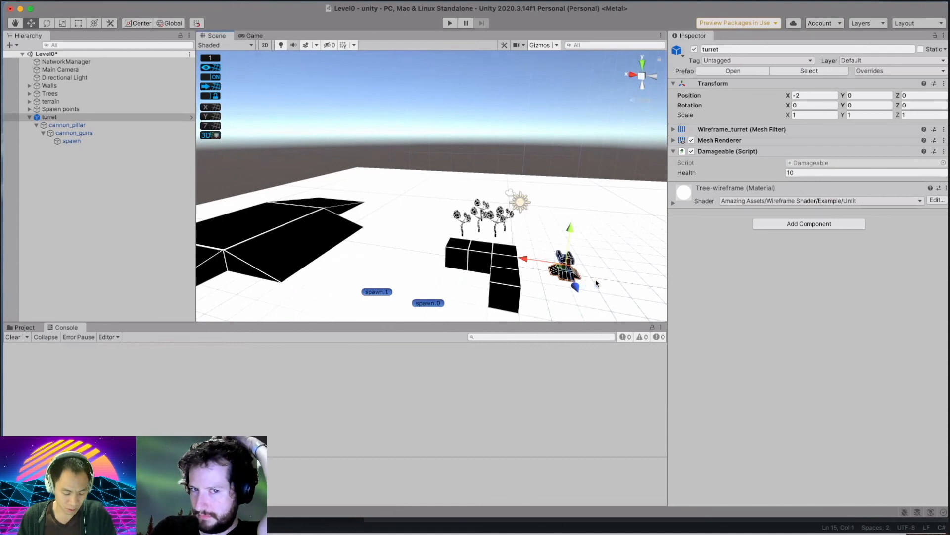
pyautogui.keyDown('alt'); pyautogui.moveTo(592, 283); pyautogui.dragTo(407, 267); pyautogui.keyUp('alt')
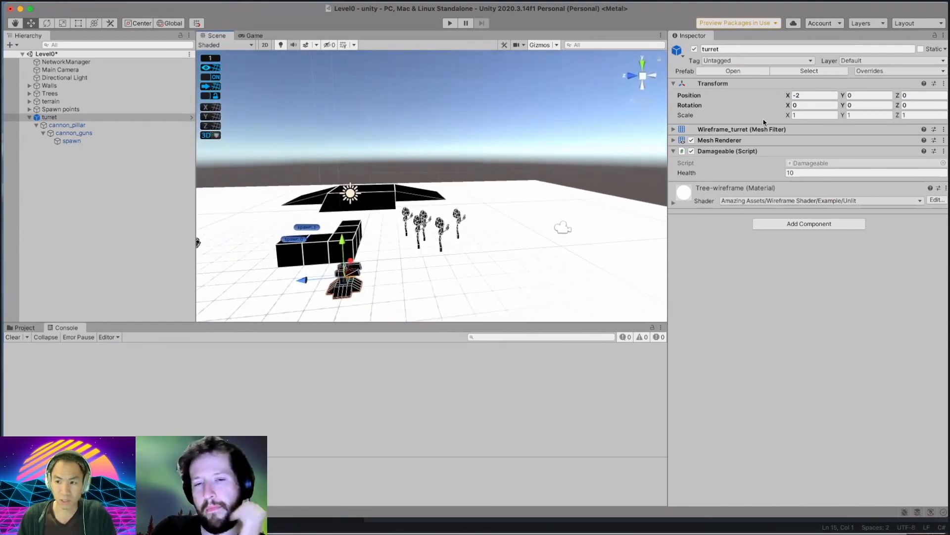
pyautogui.click(816, 96)
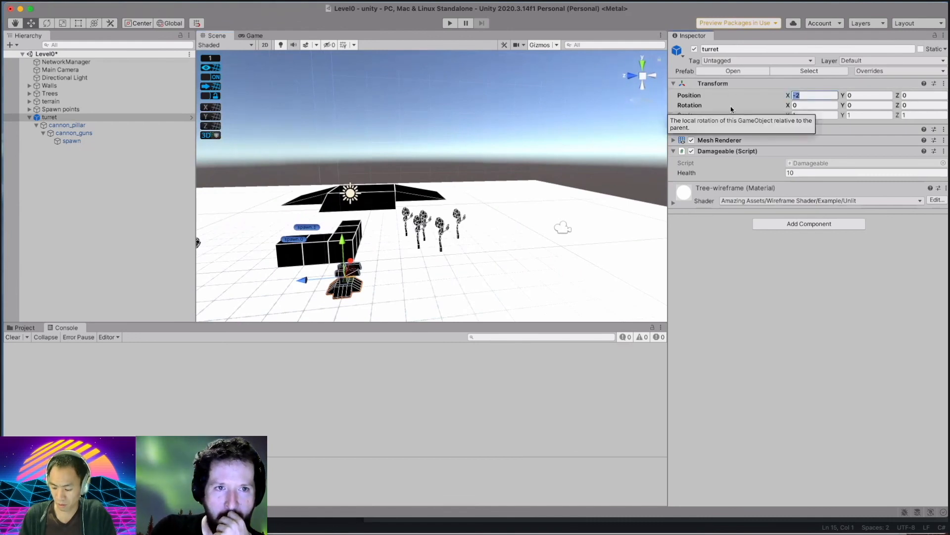
pyautogui.write('-2.5')
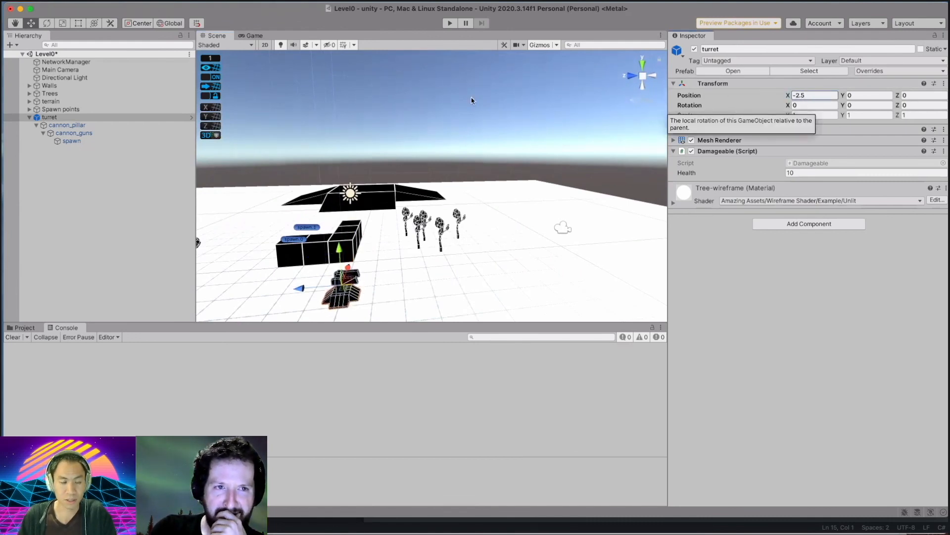
pyautogui.click(915, 95)
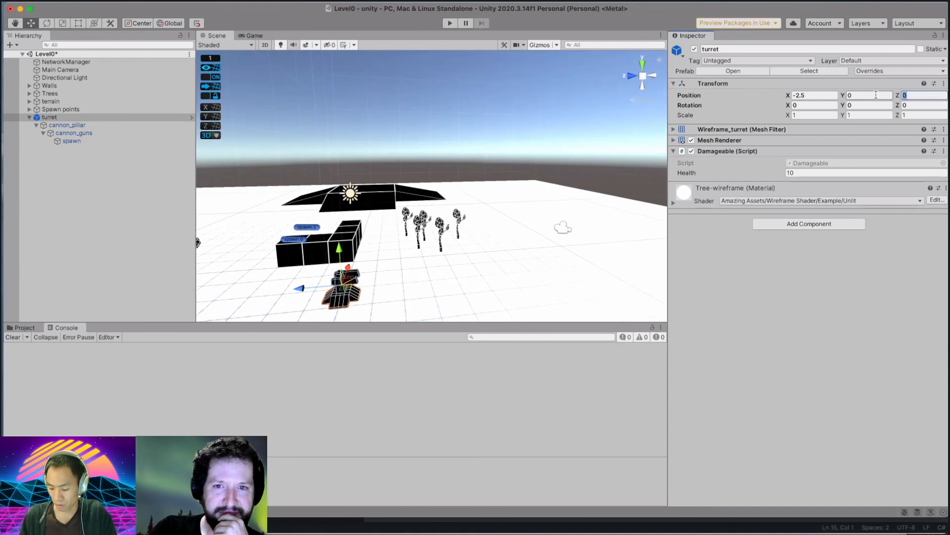
pyautogui.write('0.5')
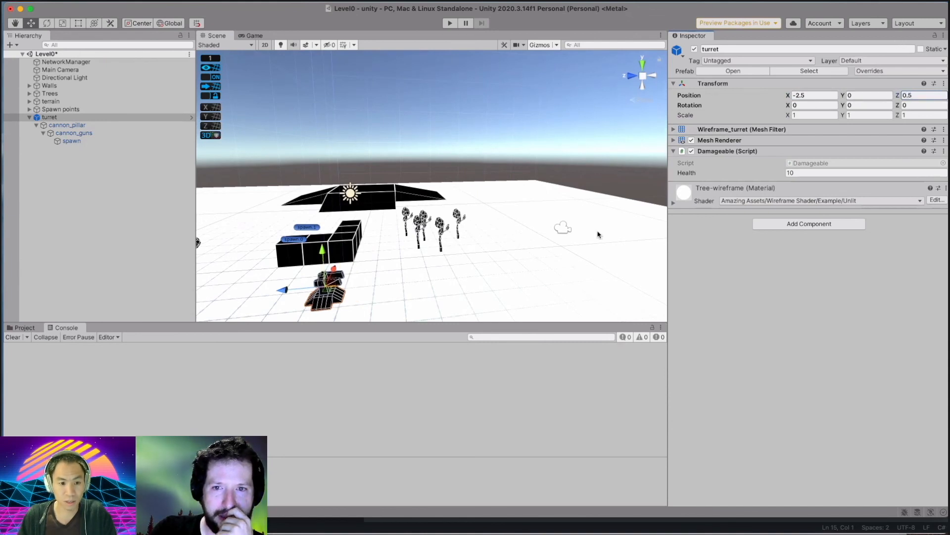
pyautogui.scroll(-2, 377, 295)
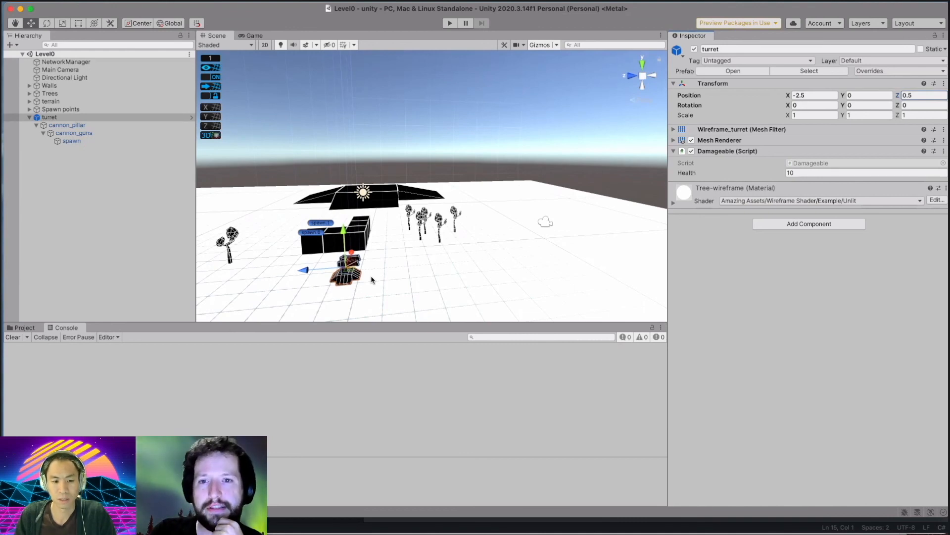
# Play-test the level as Host (Server + Client), driving the player around the turret and firing a shot, and stop play mode.
pyautogui.click(449, 23)
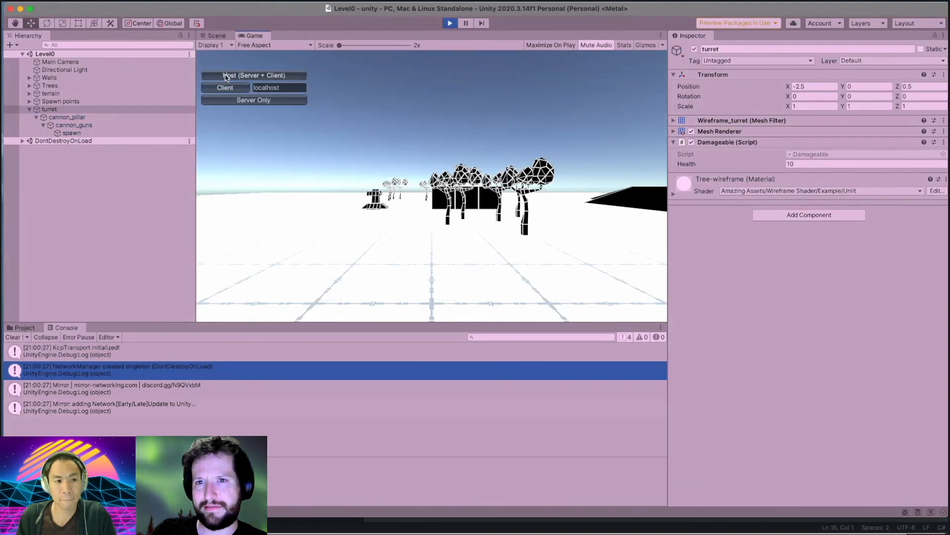
pyautogui.click(226, 76)
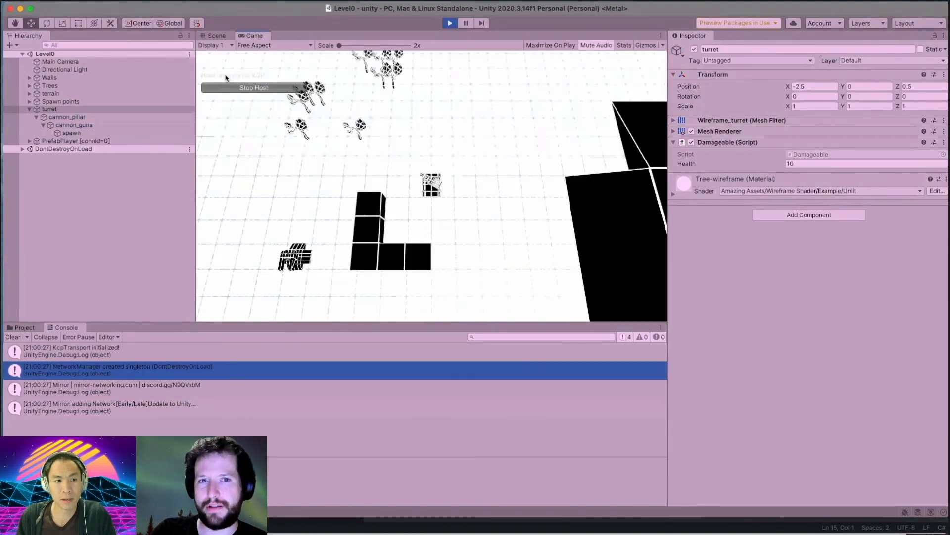
pyautogui.press('a')
pyautogui.press('s')
pyautogui.press('a')
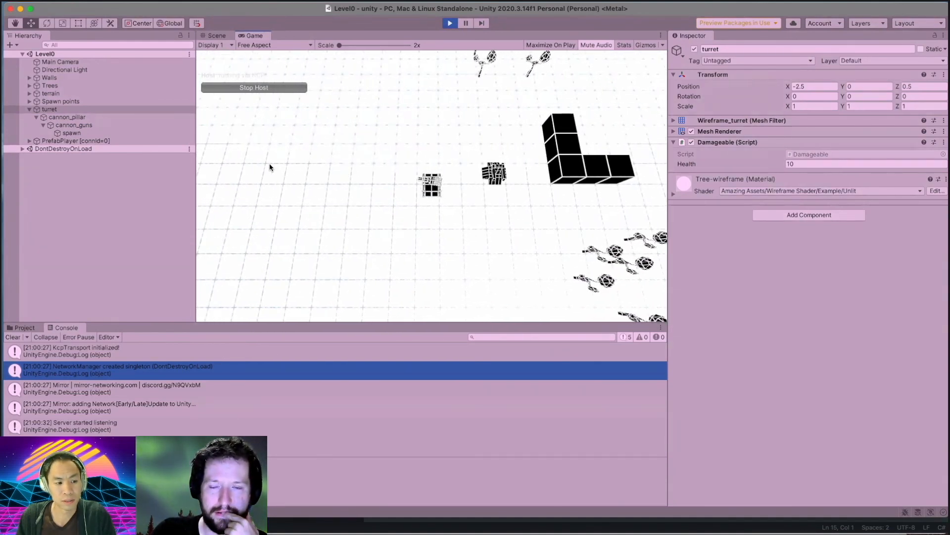
pyautogui.press('s')
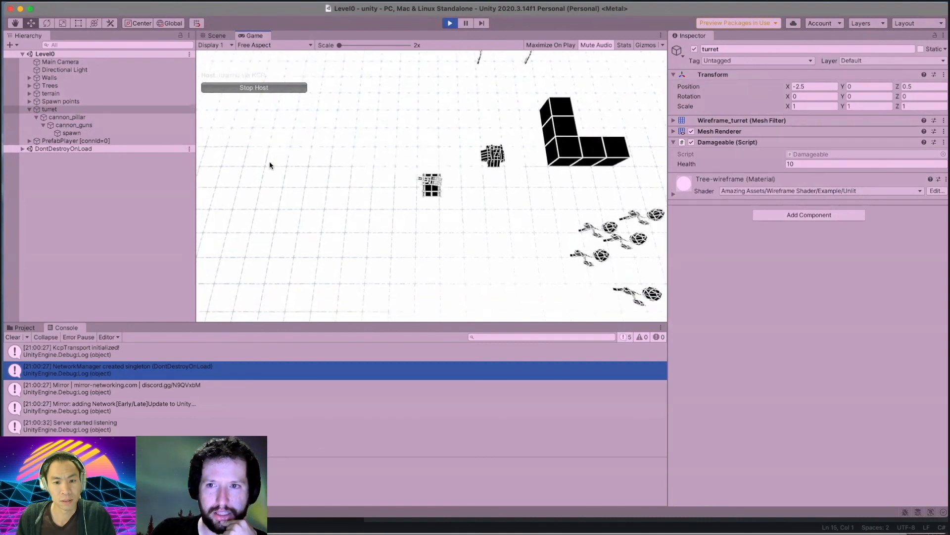
pyautogui.press('d')
pyautogui.click(465, 153)
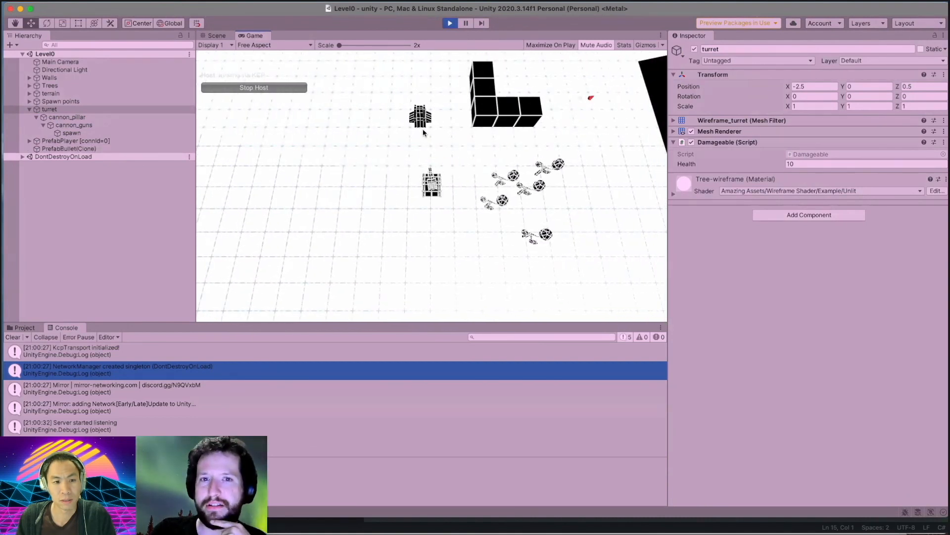
pyautogui.press('a')
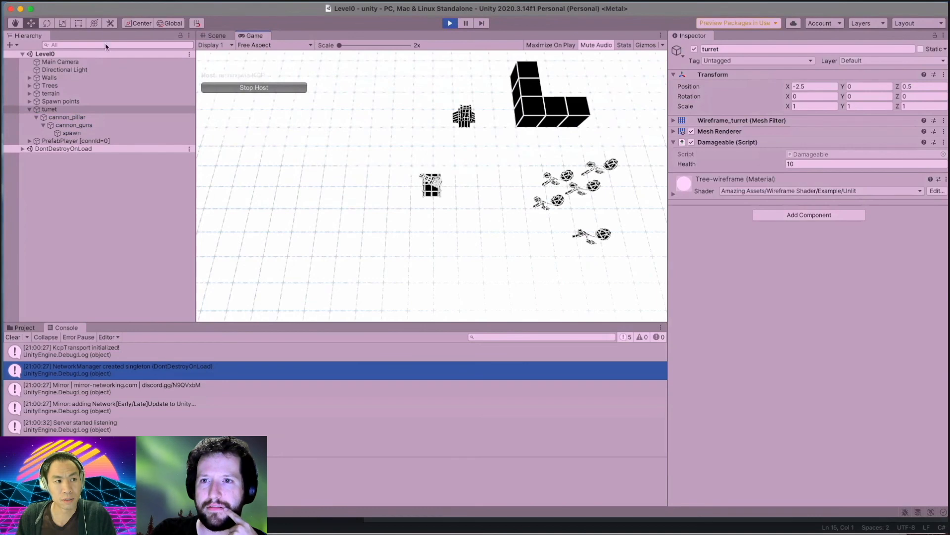
pyautogui.click(448, 23)
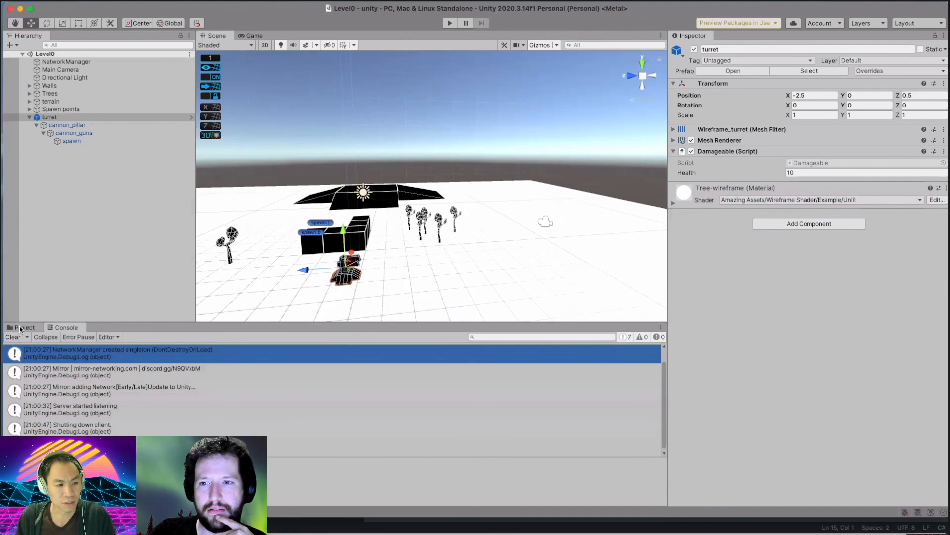
# Open the turret prefab from the prefab folder and add a NetworkIdentity component to it.
pyautogui.click(21, 328)
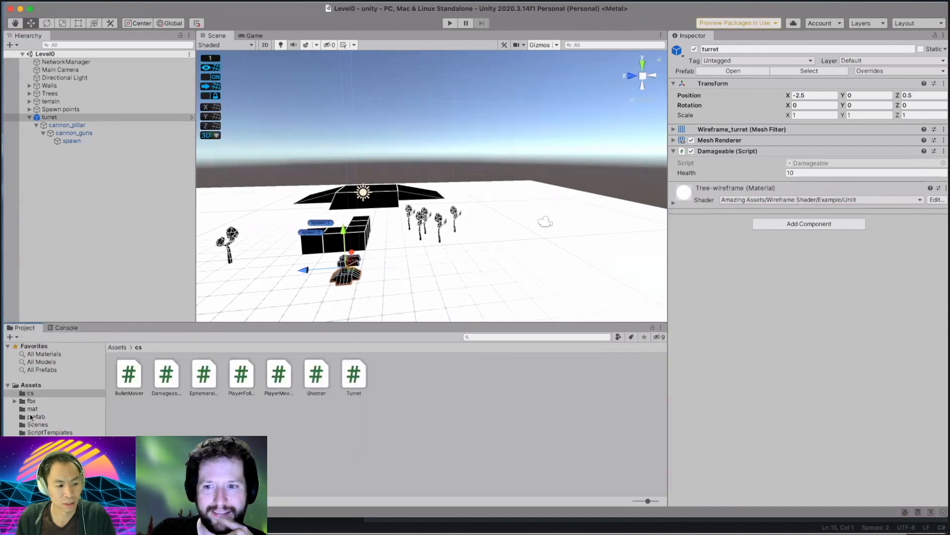
pyautogui.click(30, 417)
pyautogui.doubleClick(313, 375)
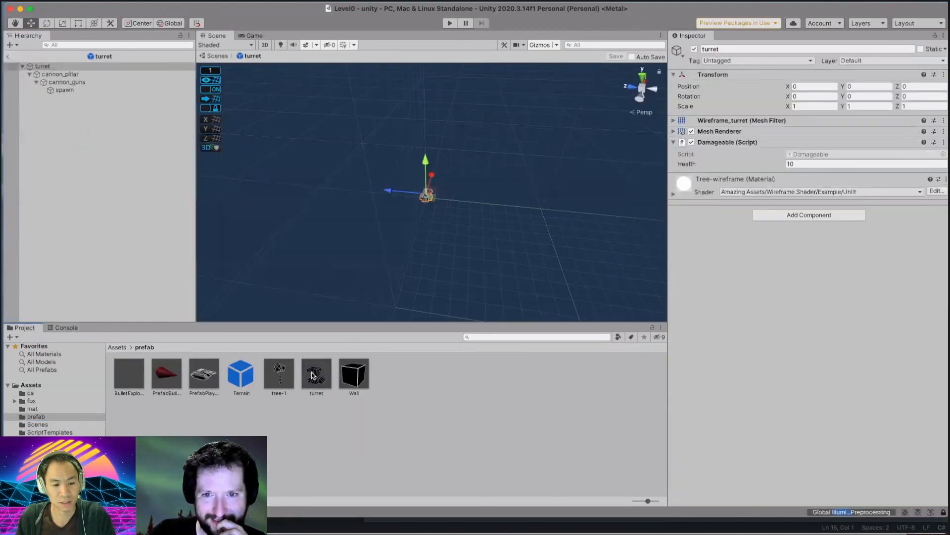
pyautogui.click(780, 215)
pyautogui.write('network')
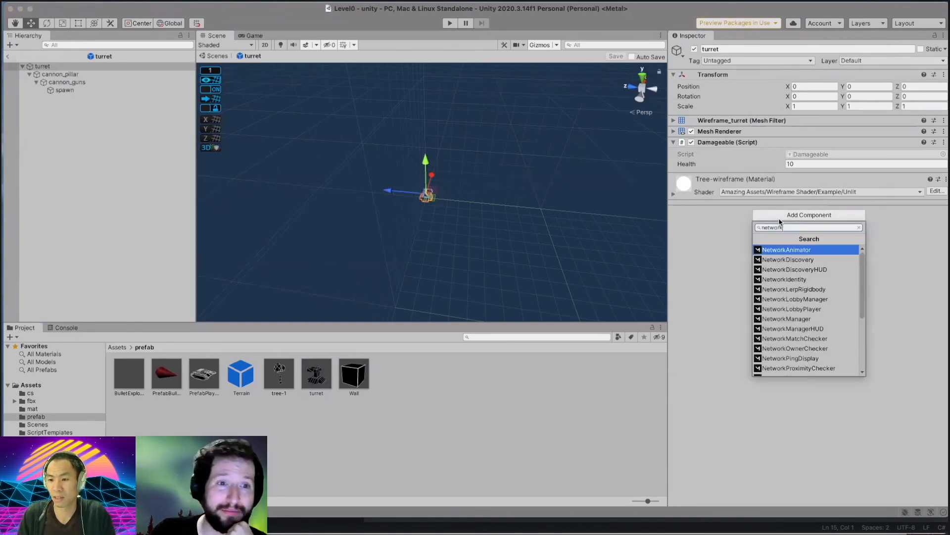
pyautogui.write('i')
pyautogui.press('Return')
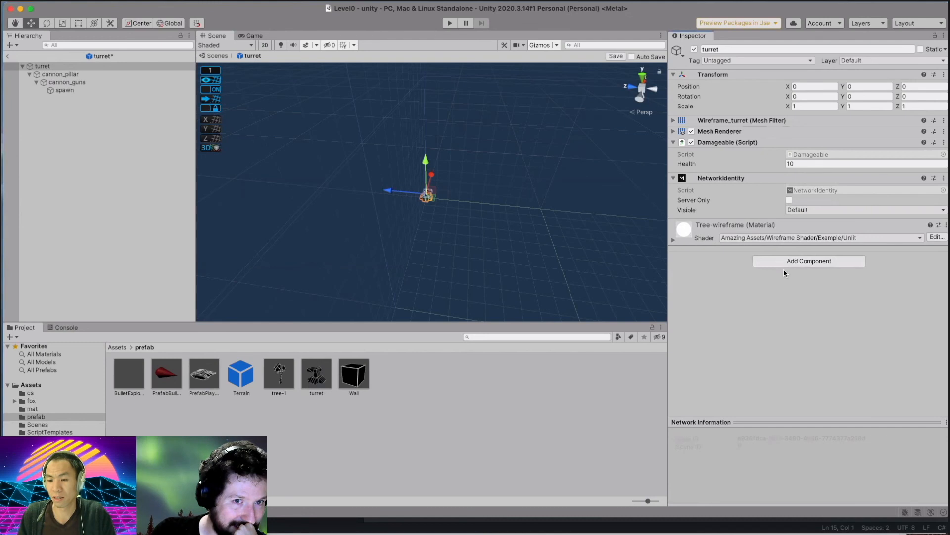
# Add the Turret script to the turret prefab, save it, and select the turret back in the Level0 scene.
pyautogui.click(791, 261)
pyautogui.write('turret')
pyautogui.press('Return')
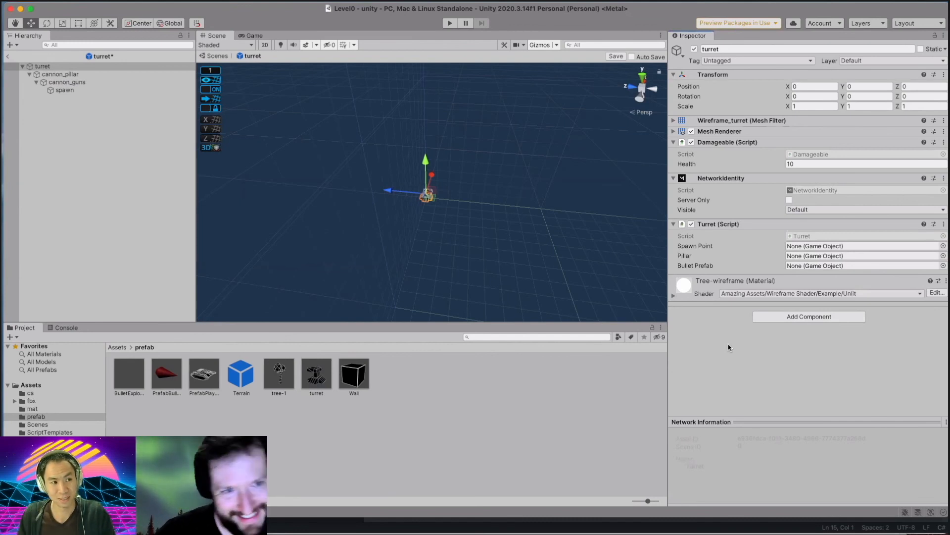
pyautogui.press('super+s')
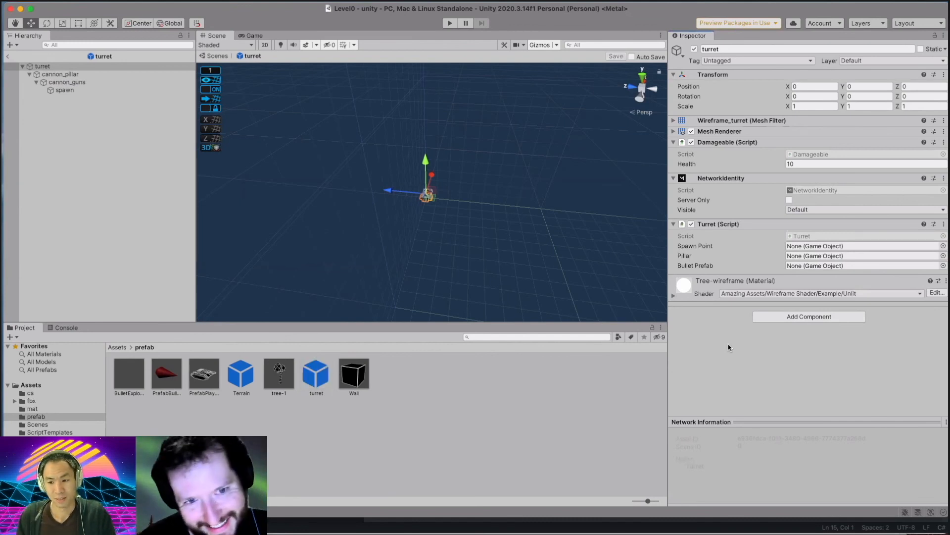
pyautogui.click(8, 56)
pyautogui.click(63, 118)
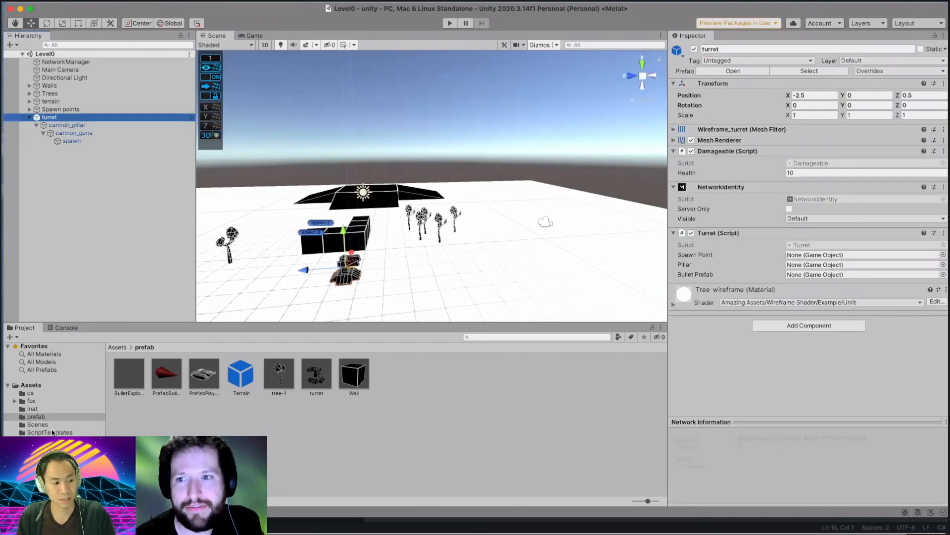
# In the turret prefab's Turret script, assign spawn as the Spawn Point and cannon_pillar as the Pillar.
pyautogui.doubleClick(316, 374)
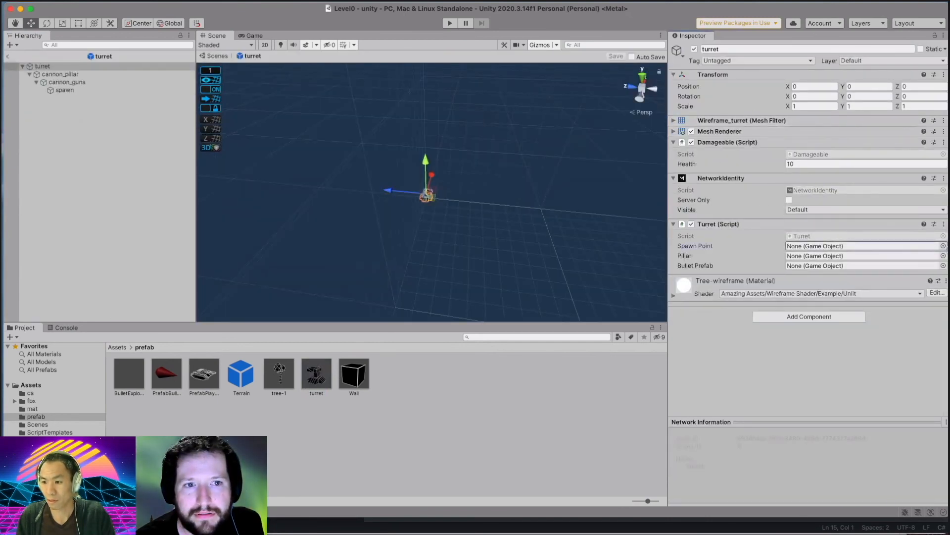
pyautogui.click(943, 246)
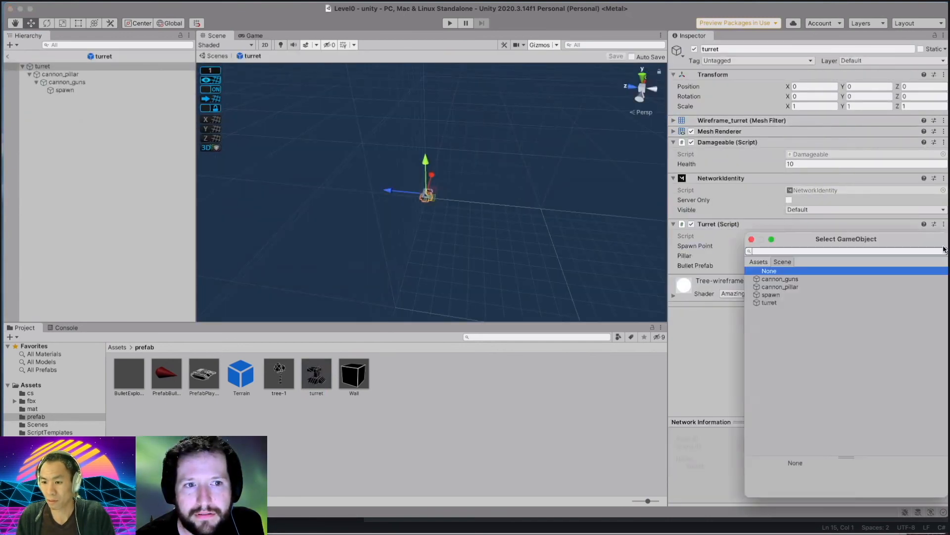
pyautogui.click(784, 295)
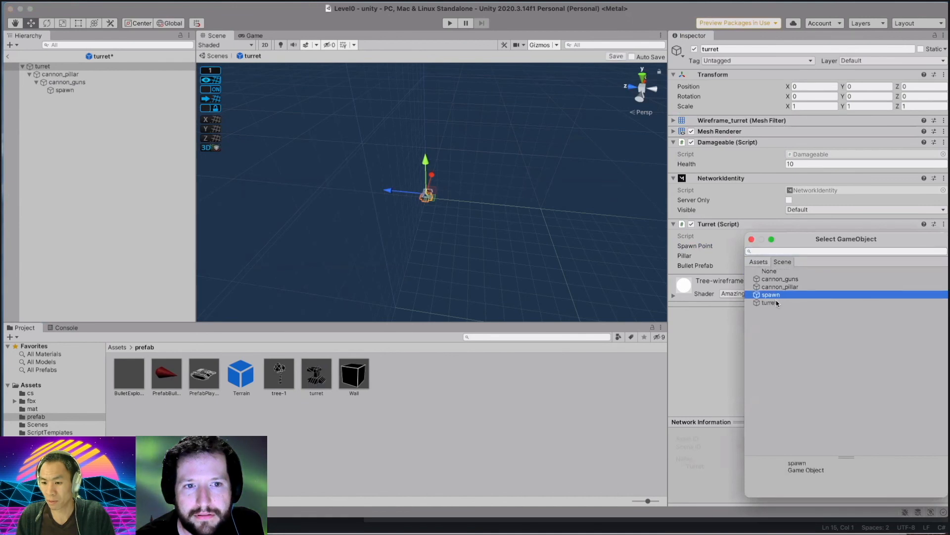
pyautogui.click(751, 239)
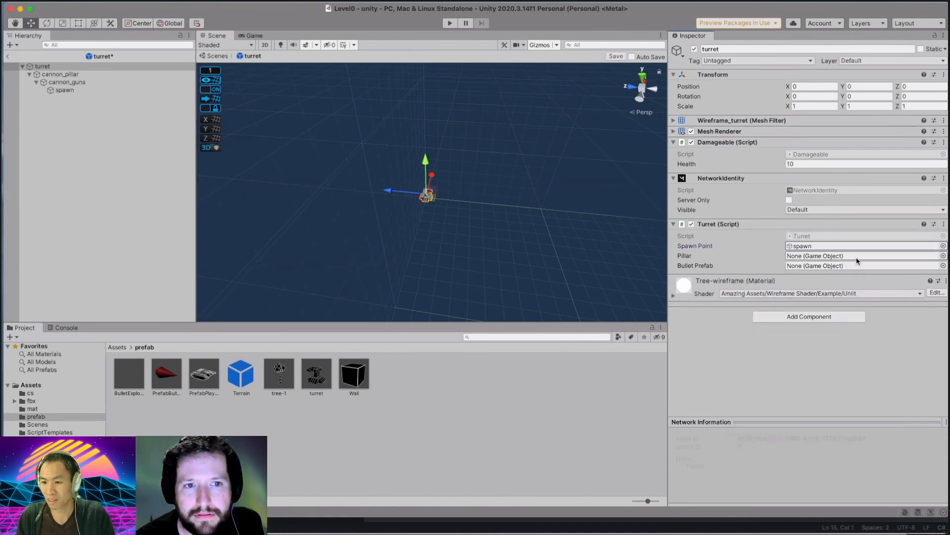
pyautogui.click(943, 256)
pyautogui.click(790, 295)
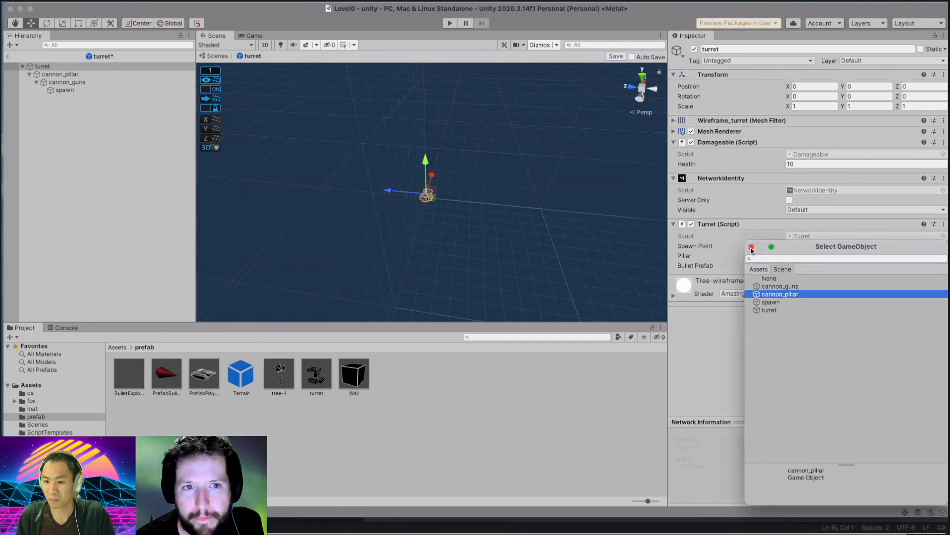
pyautogui.click(751, 246)
# Assign PrefabBullet as the Turret script's Bullet Prefab, save the prefab, and return to the Level0 scene.
pyautogui.click(943, 266)
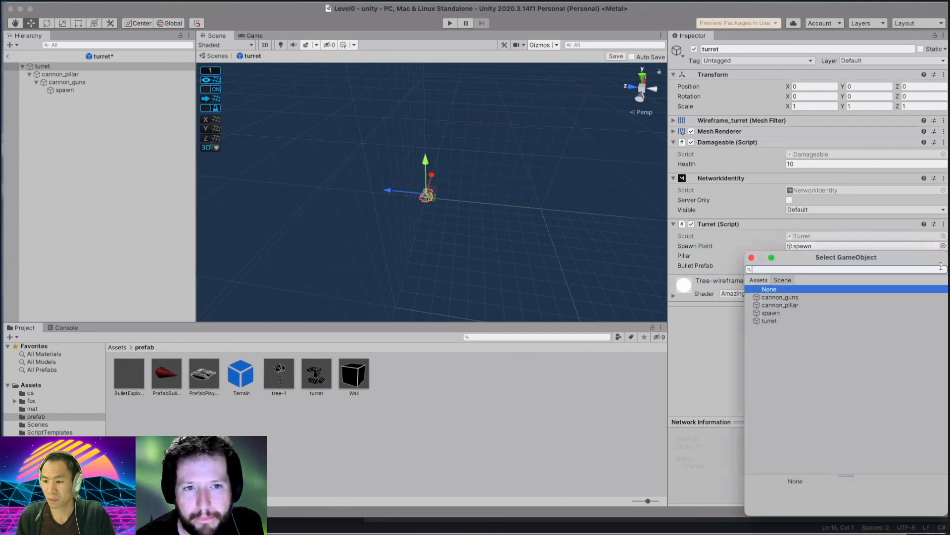
pyautogui.click(759, 280)
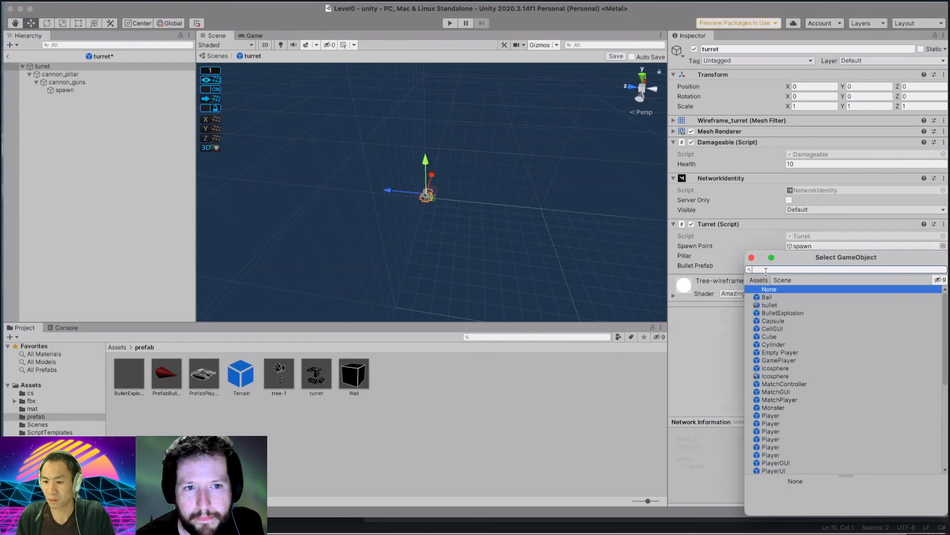
pyautogui.write('bullet')
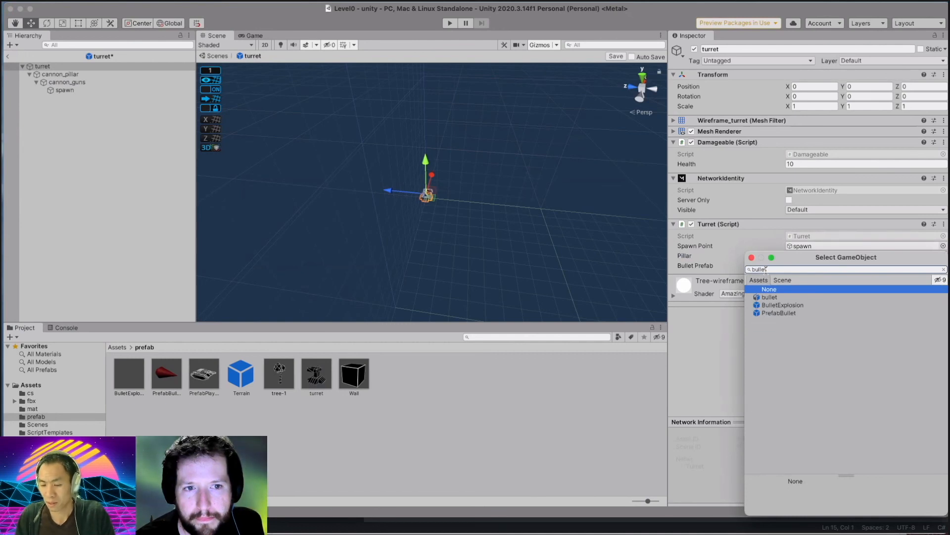
pyautogui.click(772, 313)
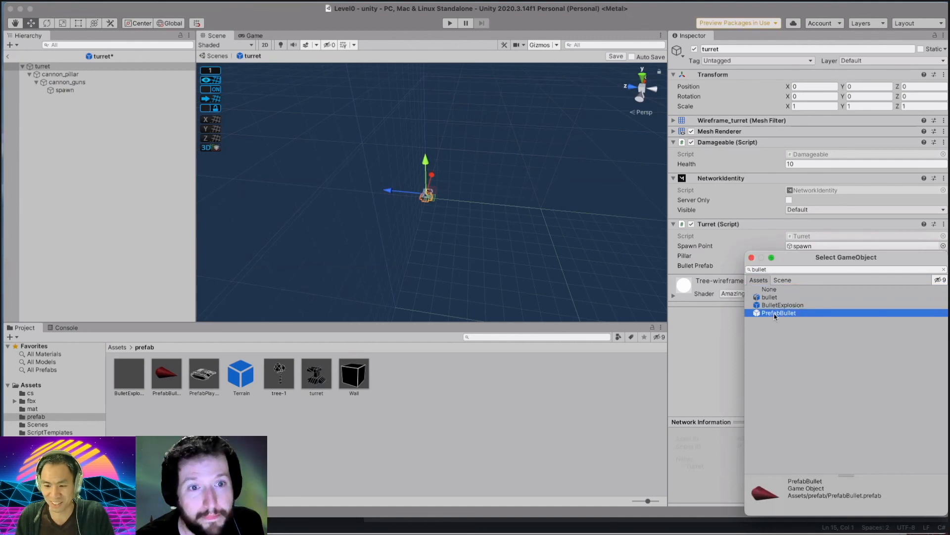
pyautogui.click(752, 257)
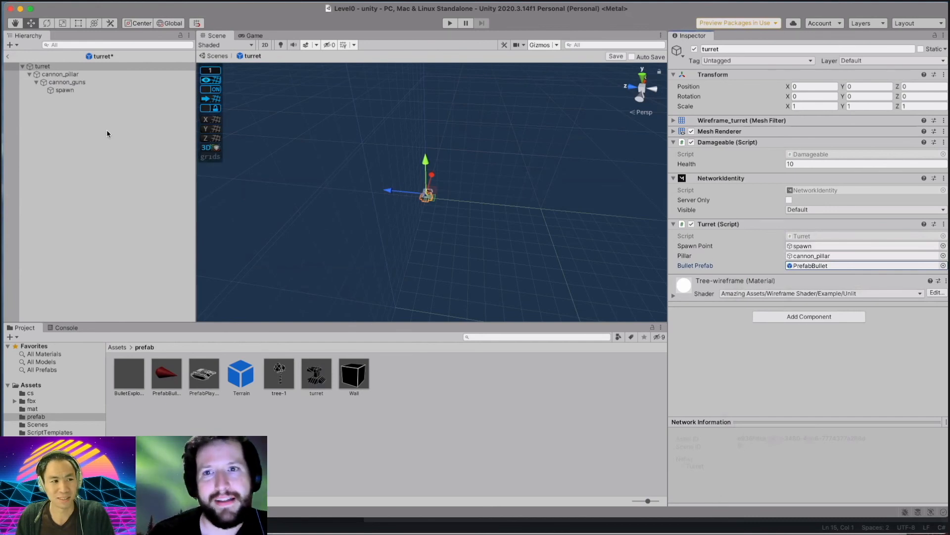
pyautogui.press('super+s')
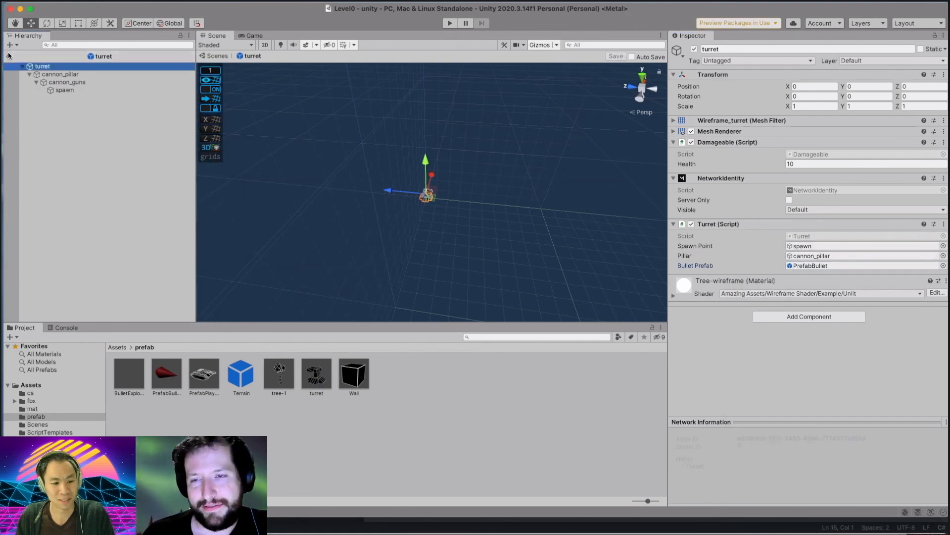
pyautogui.click(9, 56)
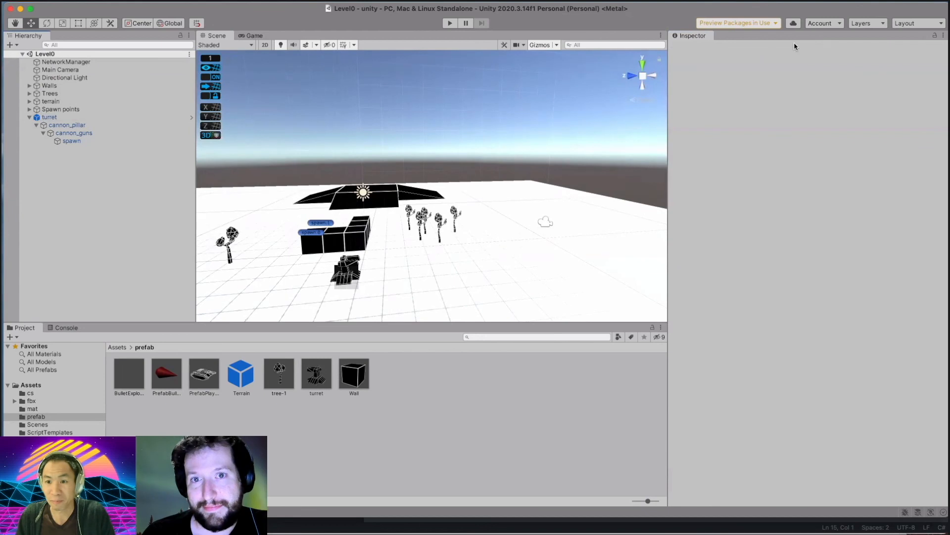
# Play-test the level as Host (Server + Client), driving the player around the turret to check its aiming and firing.
pyautogui.click(450, 23)
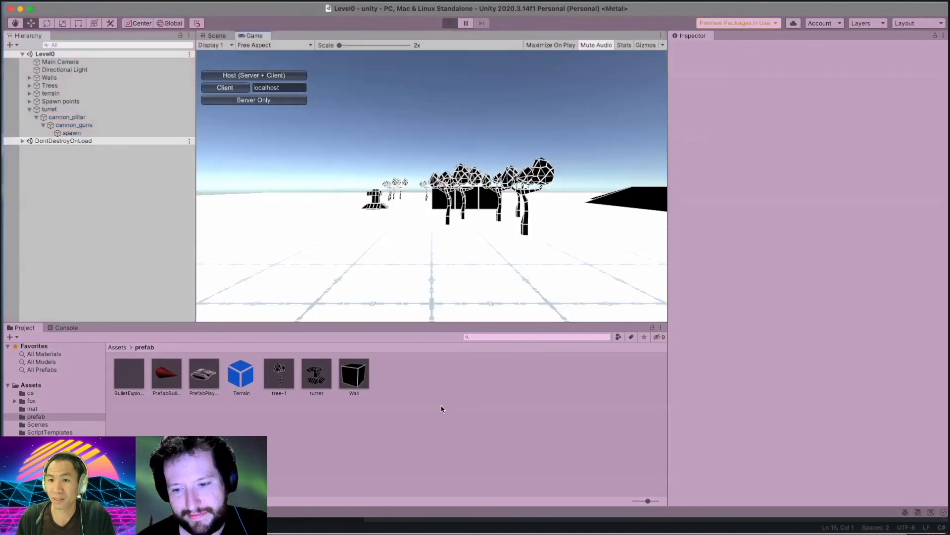
pyautogui.press('super+p')
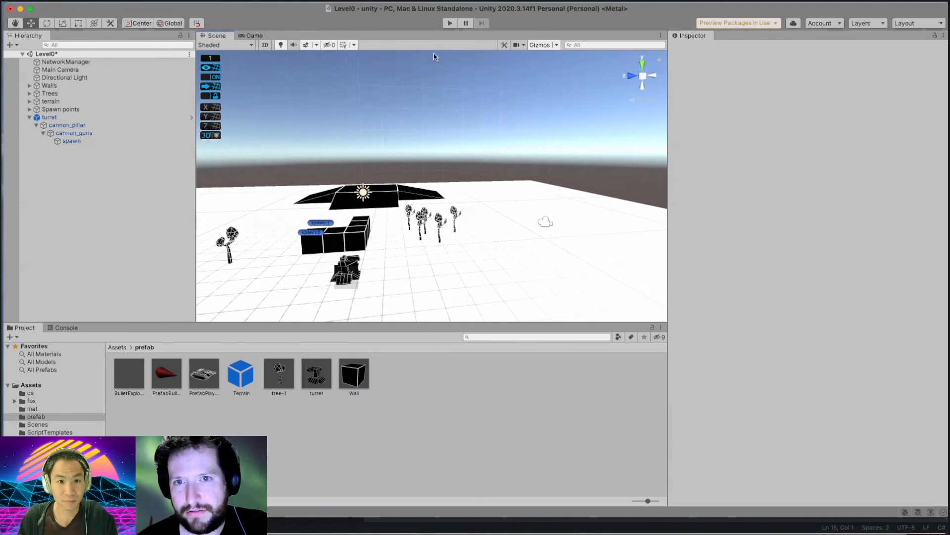
pyautogui.click(449, 23)
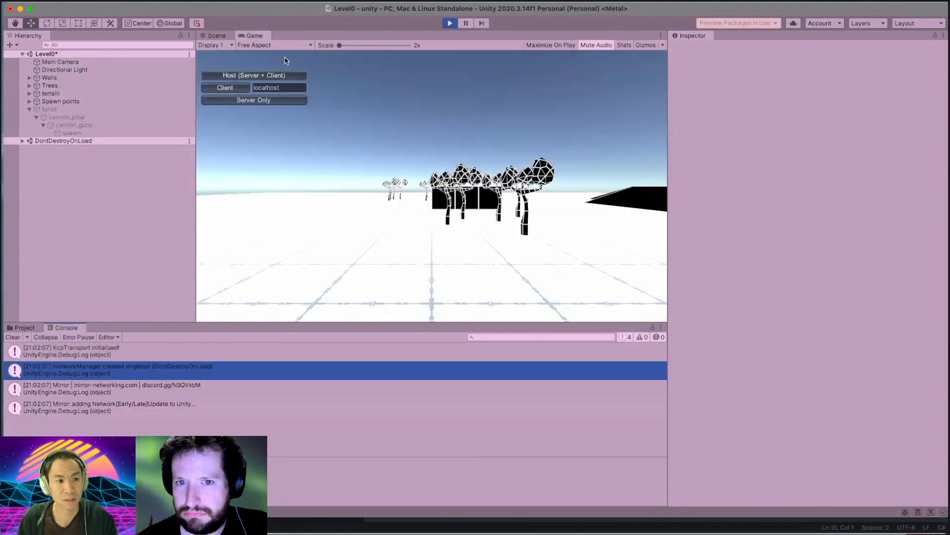
pyautogui.click(254, 75)
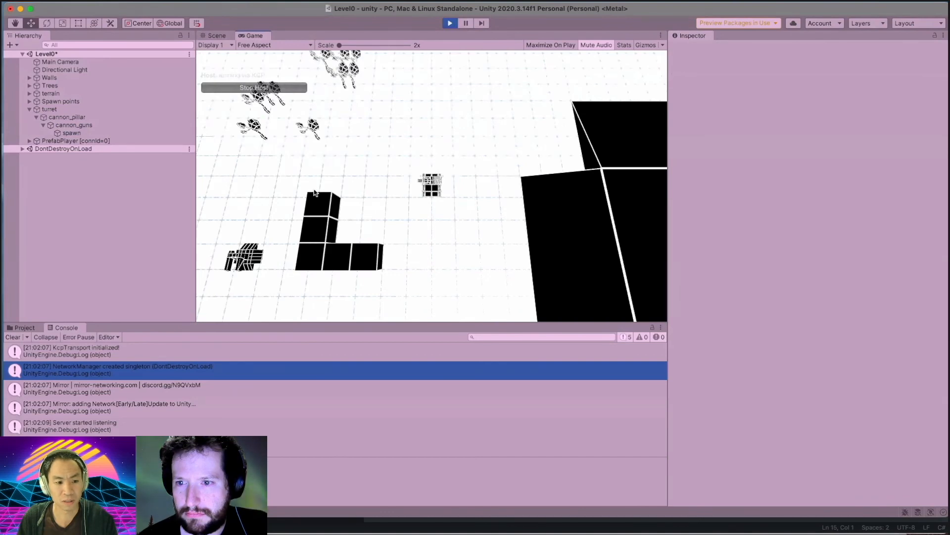
pyautogui.press('a')
pyautogui.press('w')
pyautogui.press('s')
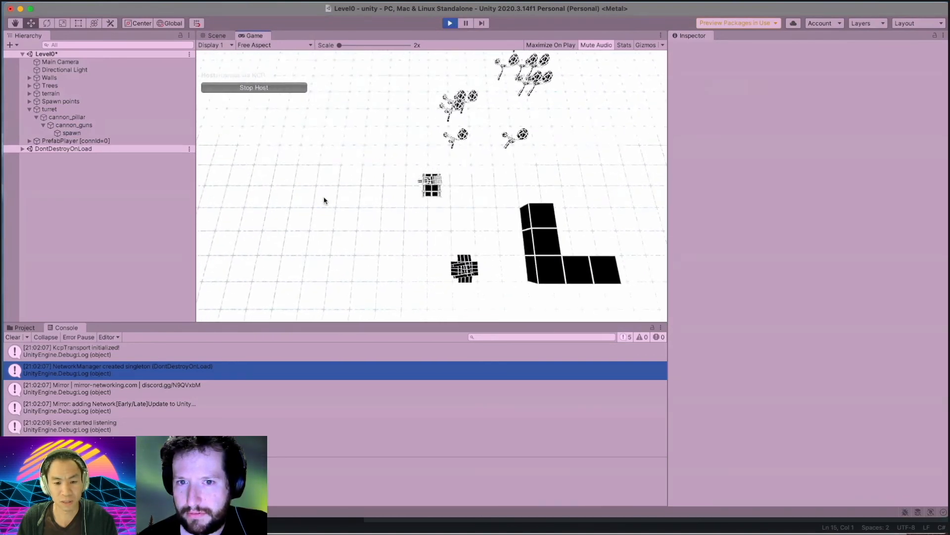
pyautogui.press('s')
pyautogui.press('a')
pyautogui.press('w')
pyautogui.press('d')
pyautogui.press('s')
pyautogui.press('s')
pyautogui.press('w')
pyautogui.press('s')
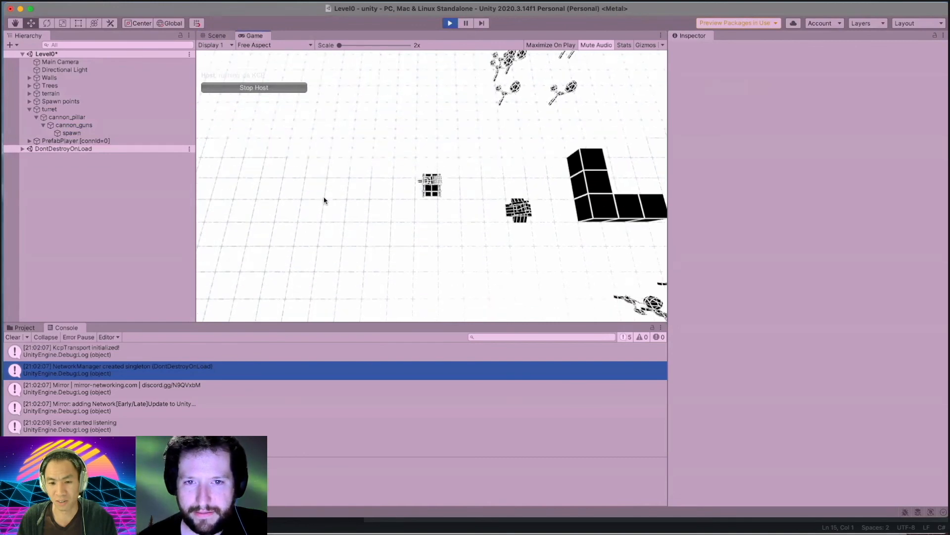
pyautogui.press('s')
pyautogui.press('d')
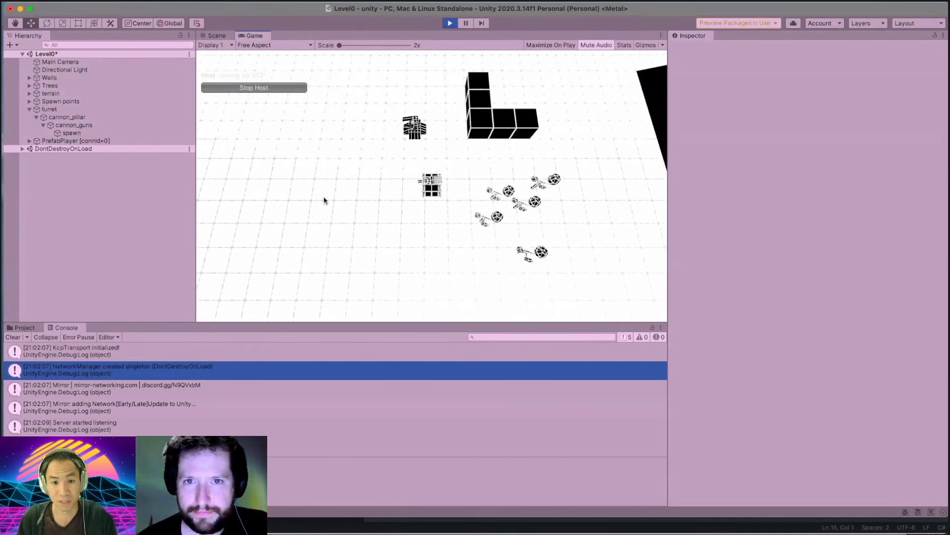
pyautogui.press('a')
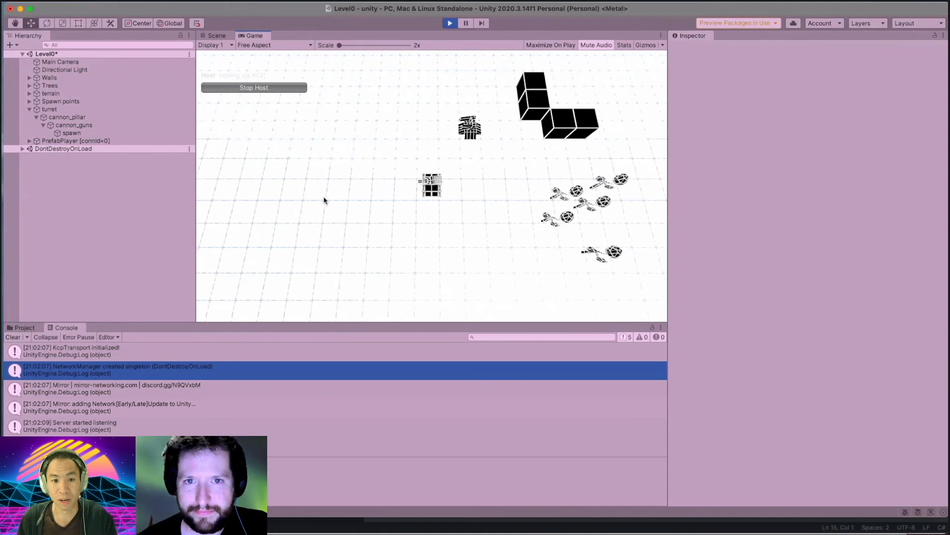
pyautogui.press('d')
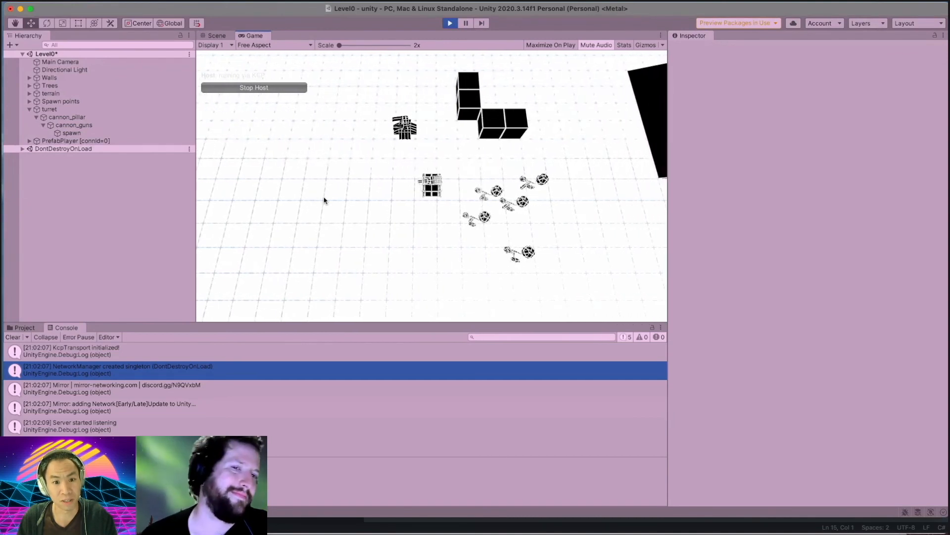
pyautogui.press('a')
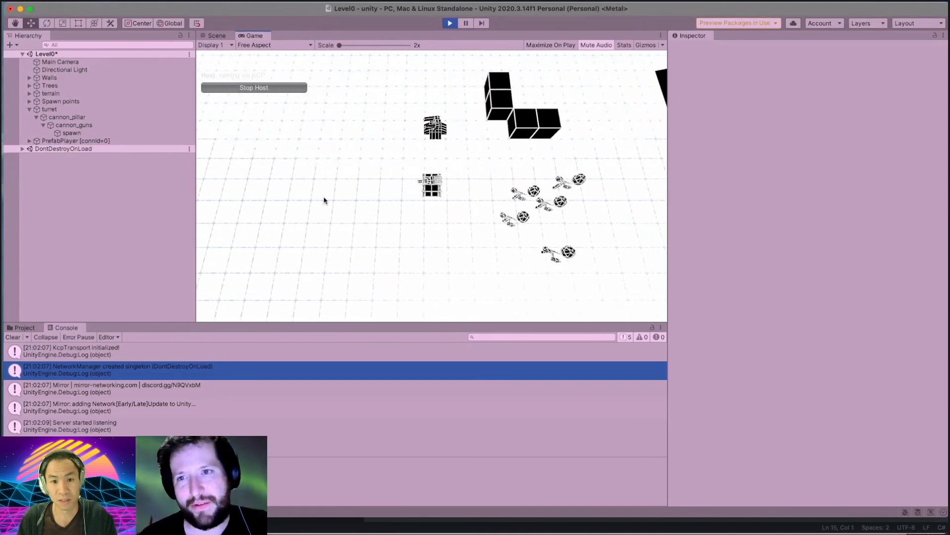
# Drive the player behind the wall blocks, past the trees and onto the large ramp to test the turret's shots.
pyautogui.press('w')
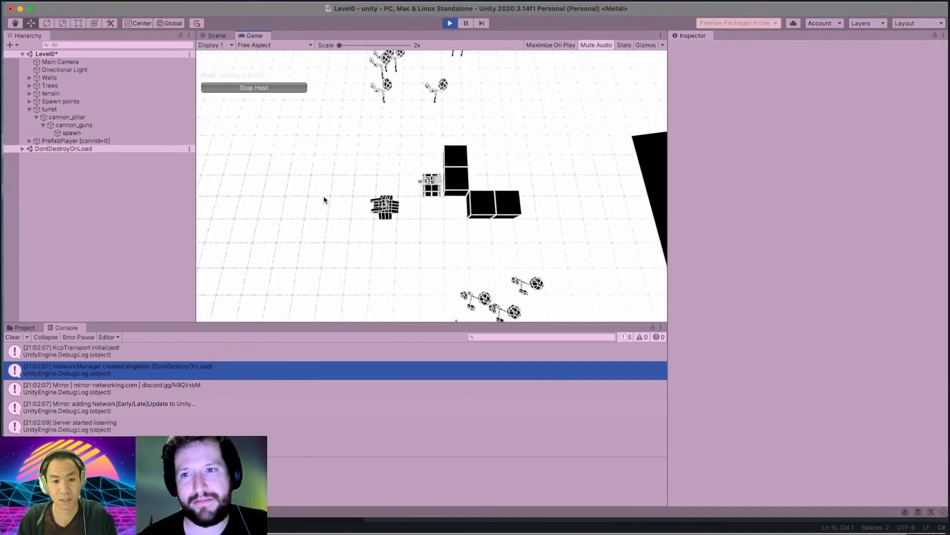
pyautogui.press('a')
pyautogui.press('d')
pyautogui.press('s')
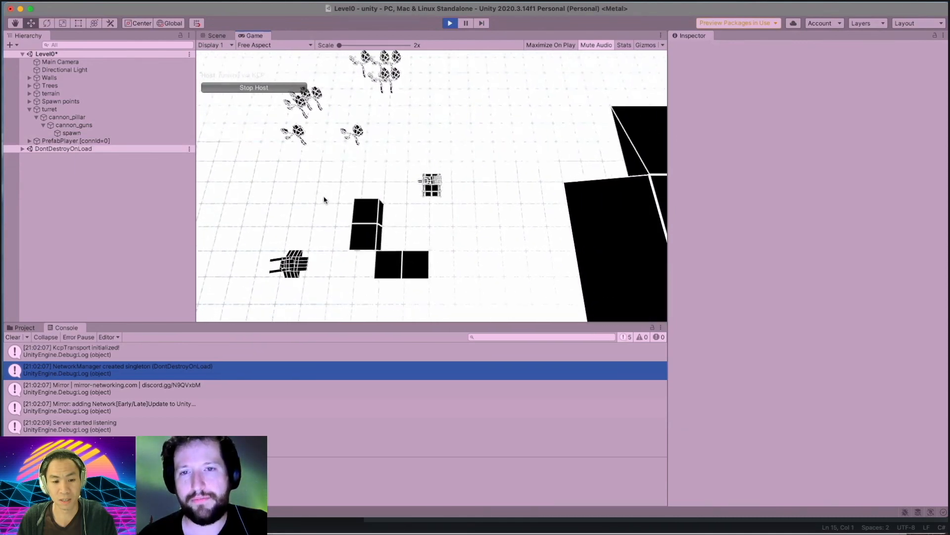
pyautogui.press('d')
pyautogui.press('s')
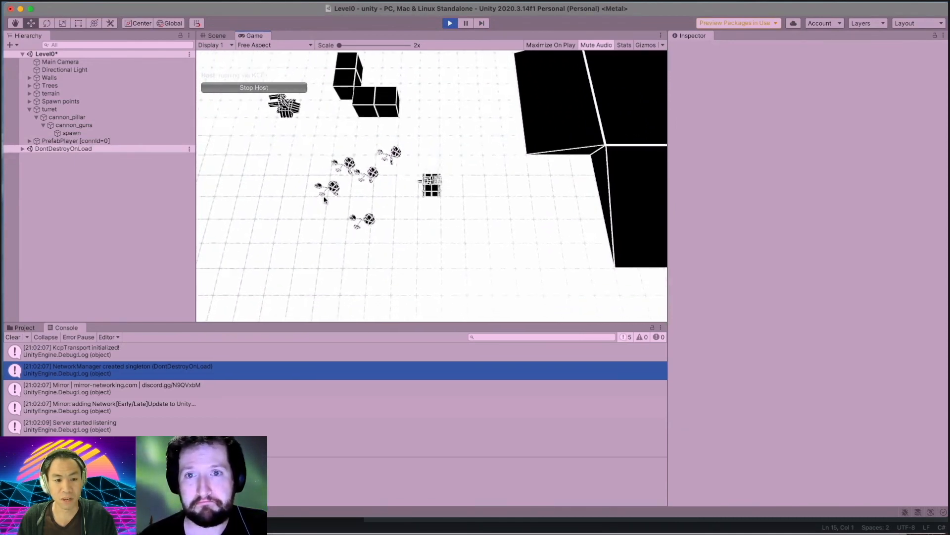
pyautogui.press('a')
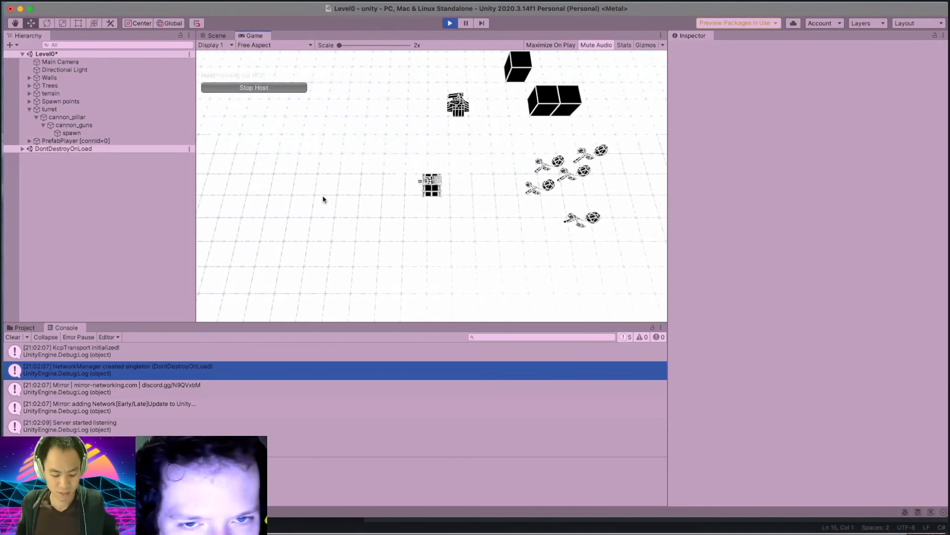
pyautogui.press('d')
pyautogui.press('d')
pyautogui.press('w')
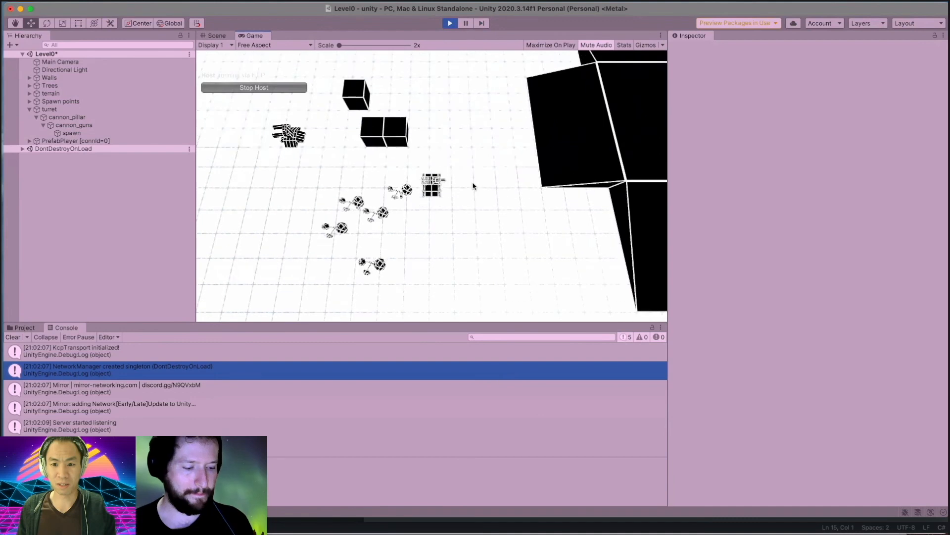
pyautogui.press('d')
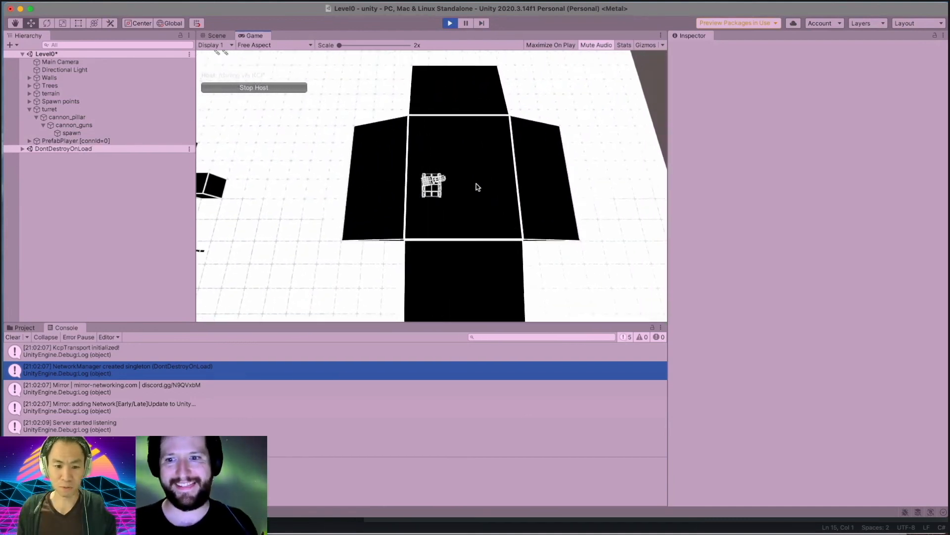
# Drive the player off the large ramp, past the trees and around the two blocks near the turret to test its shots.
pyautogui.press('a')
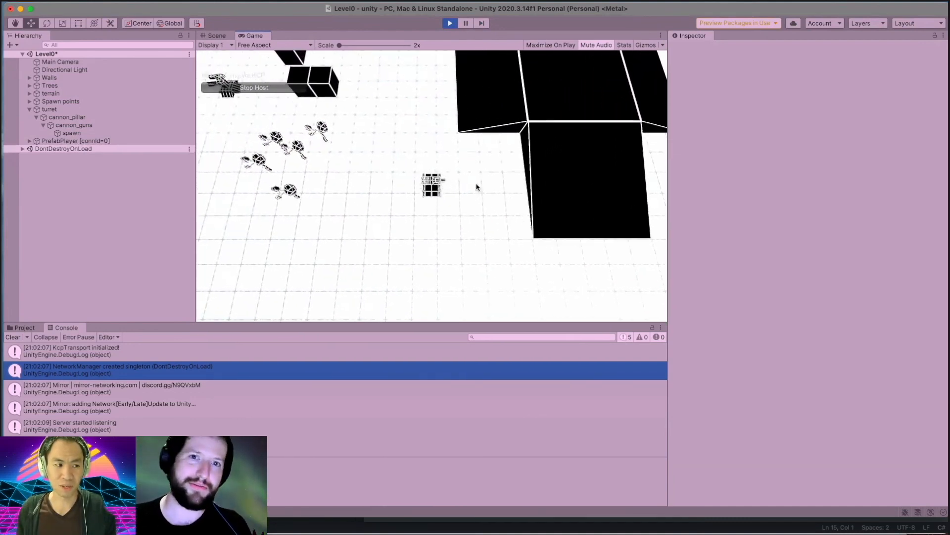
pyautogui.press('a')
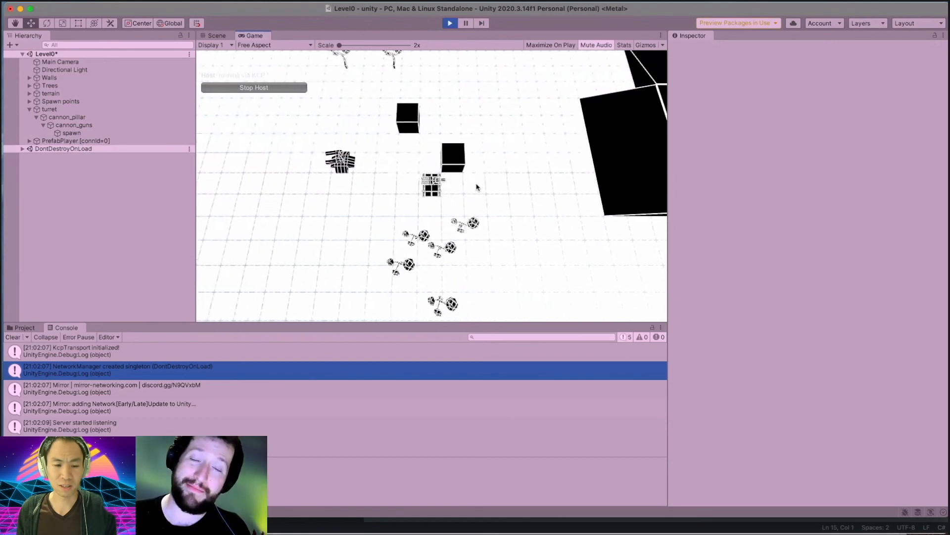
pyautogui.press('a')
pyautogui.press('w')
pyautogui.press('d')
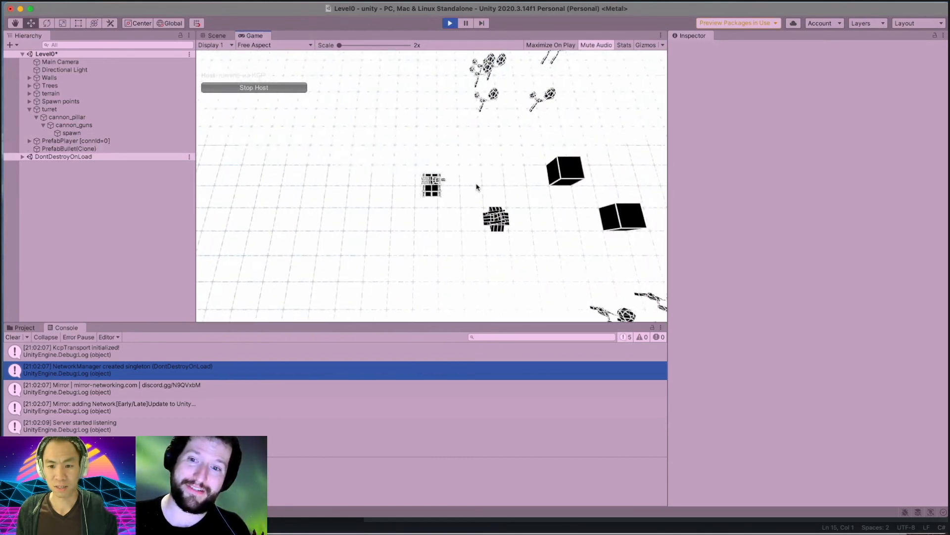
pyautogui.press('d')
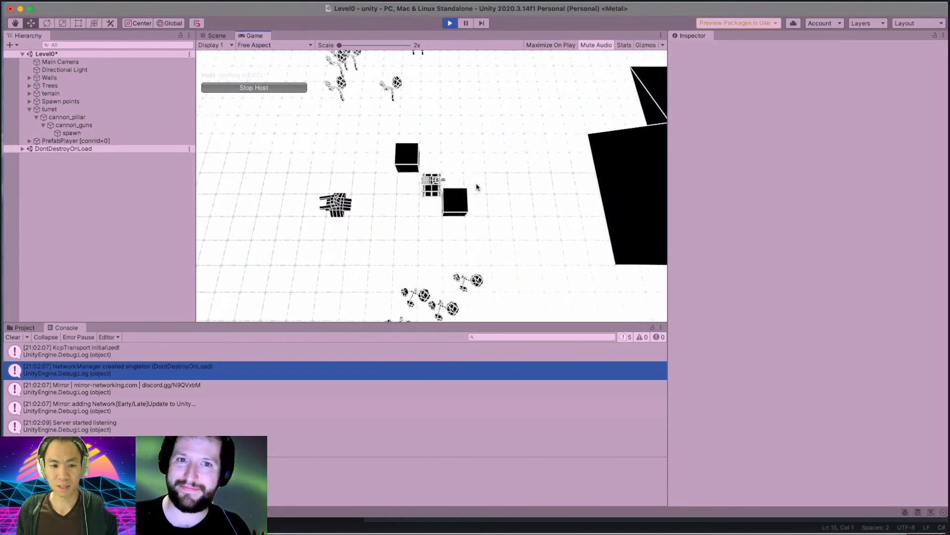
pyautogui.press('d')
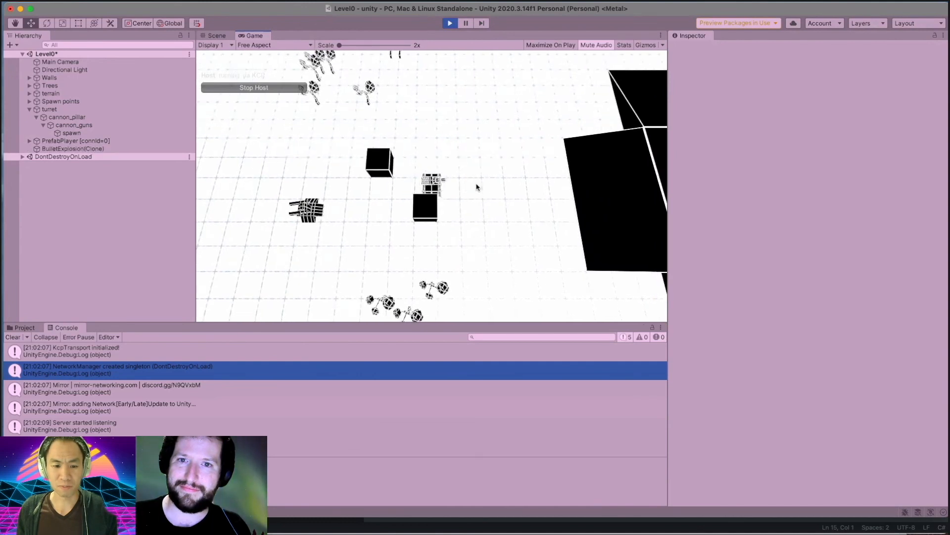
# End the play-test and save the Level0 scene.
pyautogui.click(450, 24)
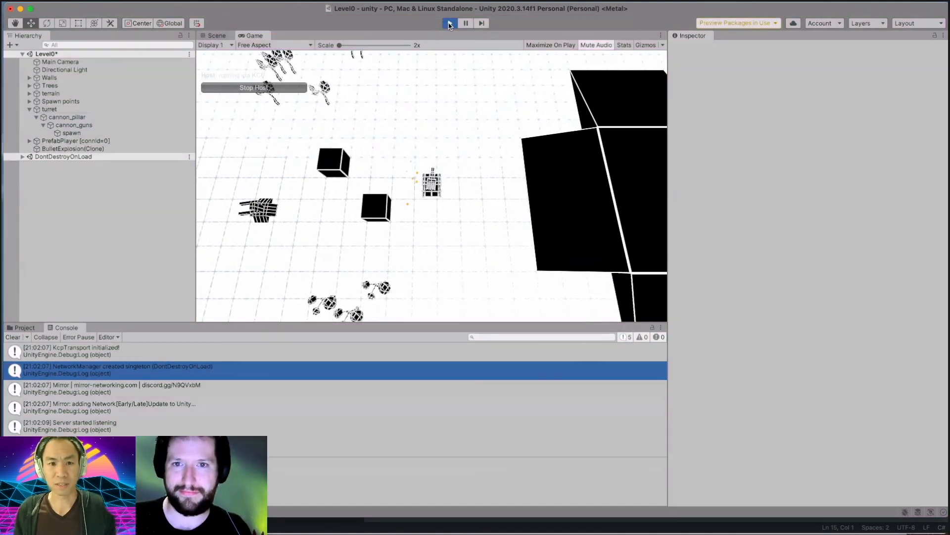
pyautogui.press('super+s')
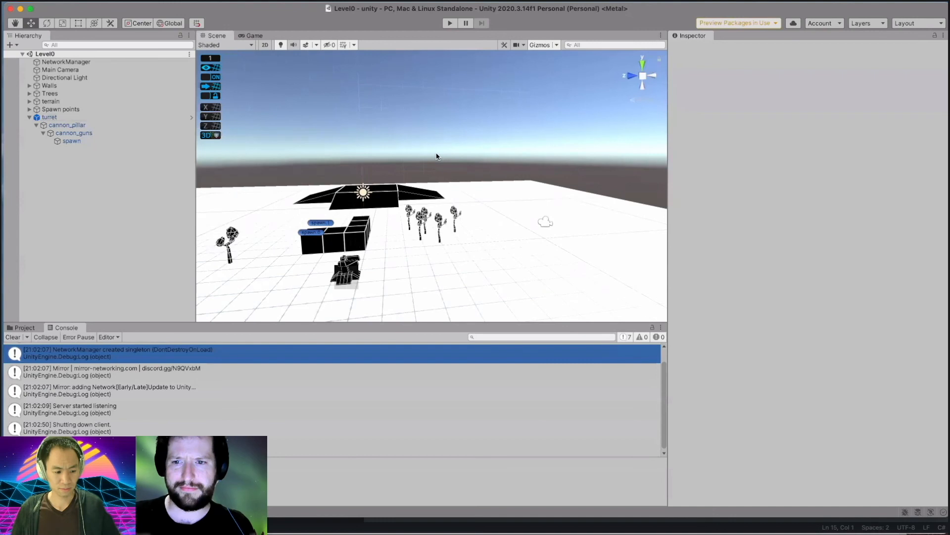